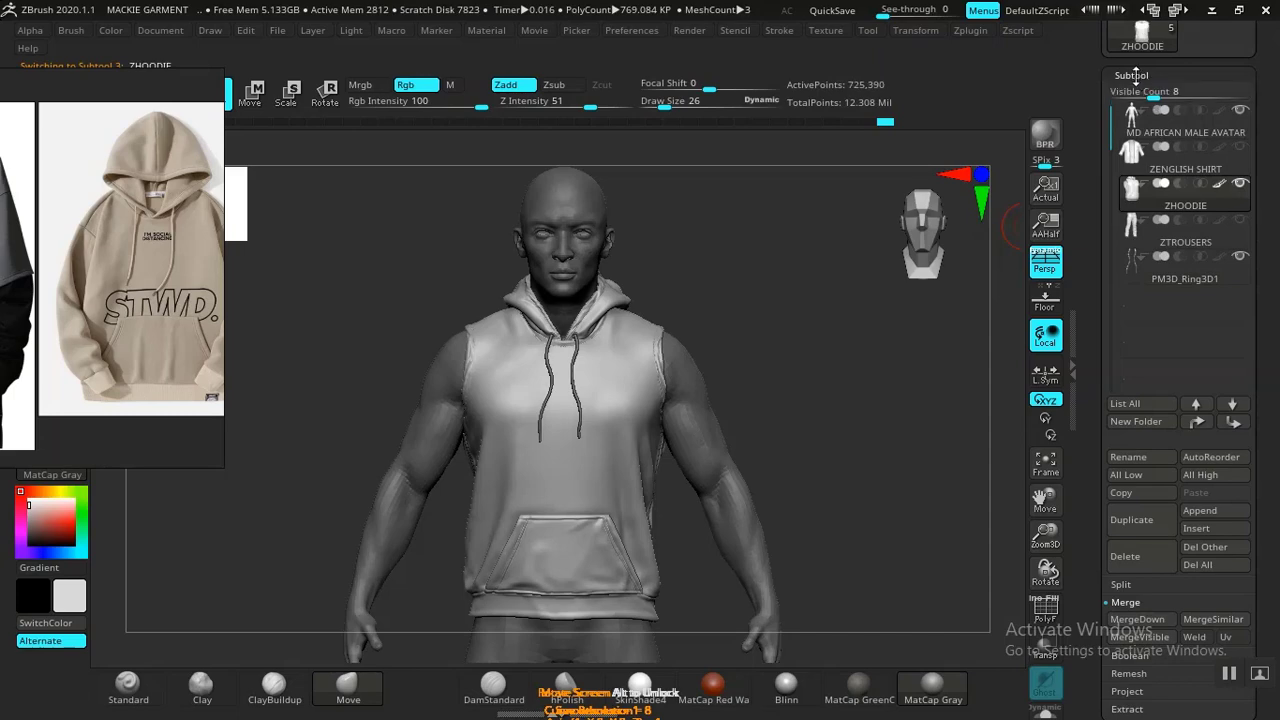
Lower the ZHOODIE subtool to subdivision level 1
left_click(1136, 76)
left_click(1140, 99)
left_click_drag(1140, 133, 1112, 133)
left_click(1132, 75)
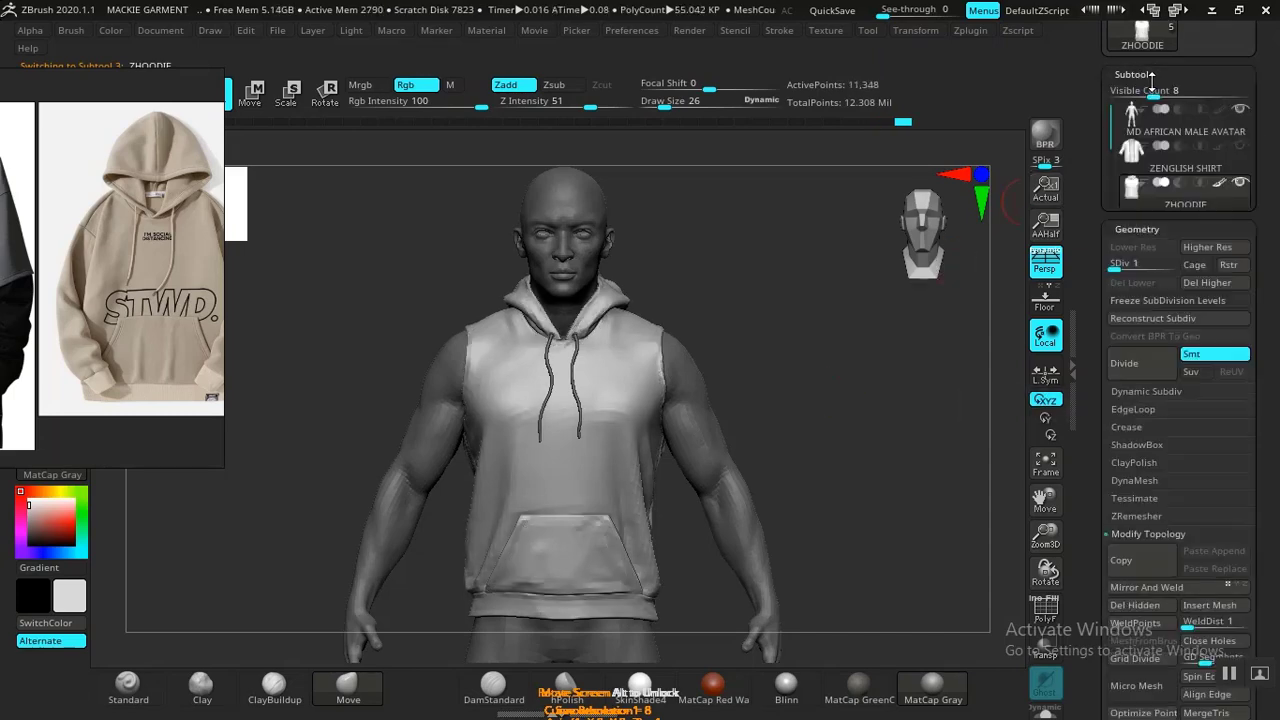
Select the ZENGLISH SHIRT subtool and isolate it with Solo mode
left_click(1204, 170)
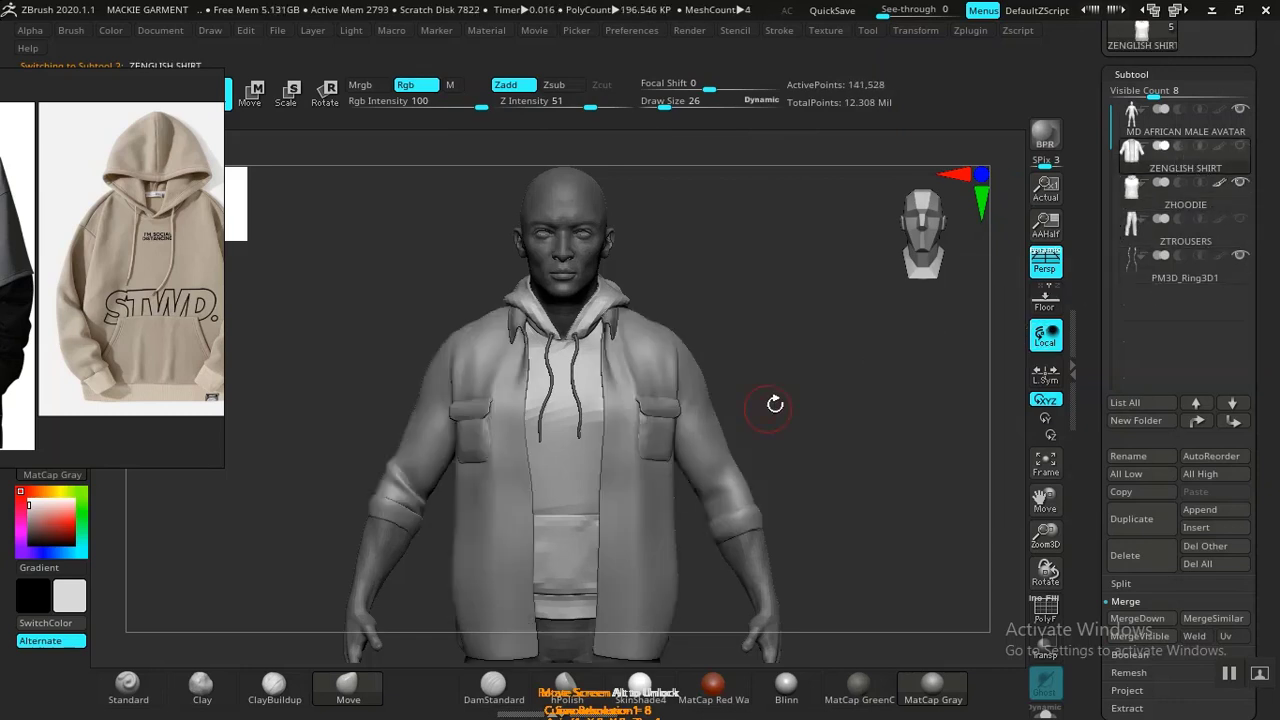
mouse_move(1243, 177)
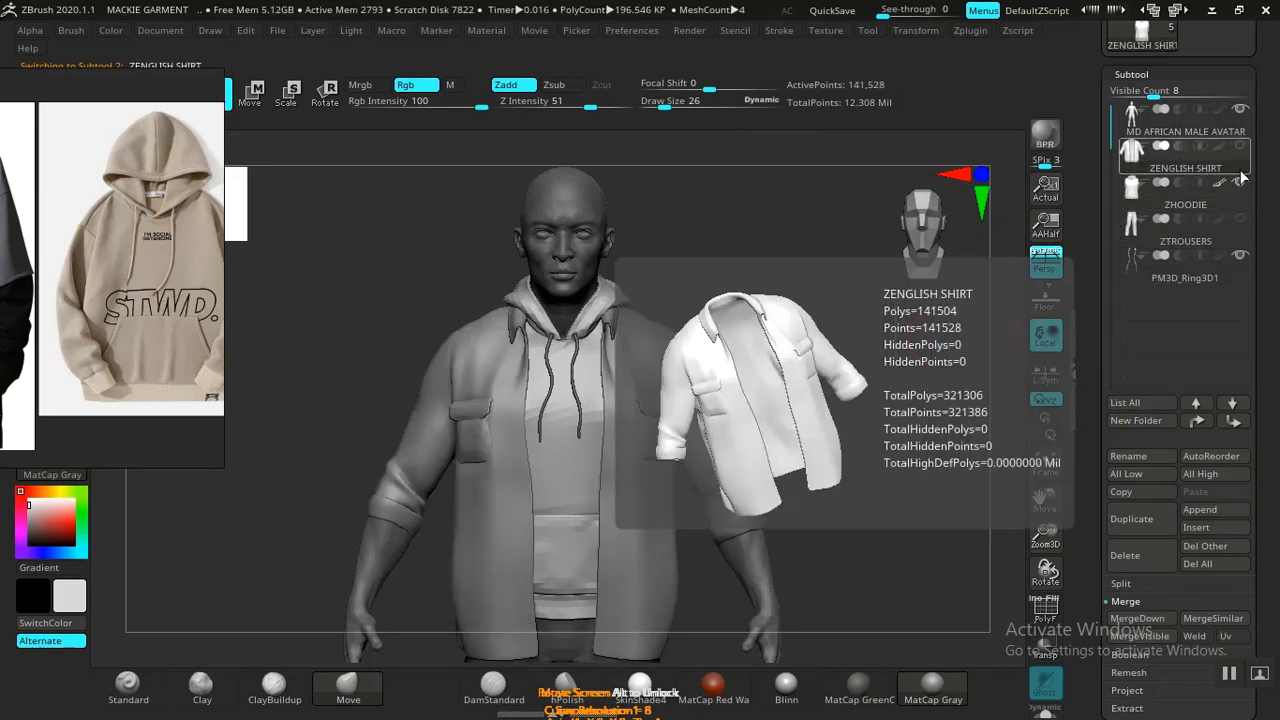
left_click(1045, 706)
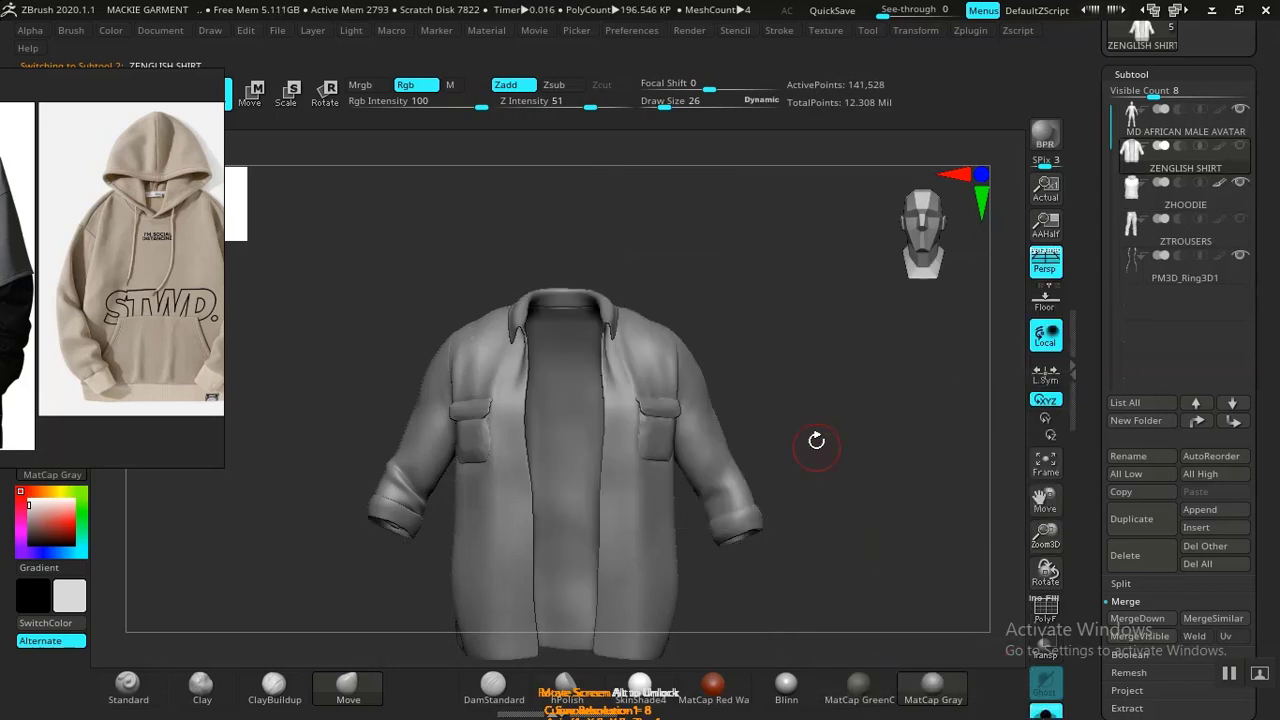
left_click_drag(906, 593, 878, 480, "alt")
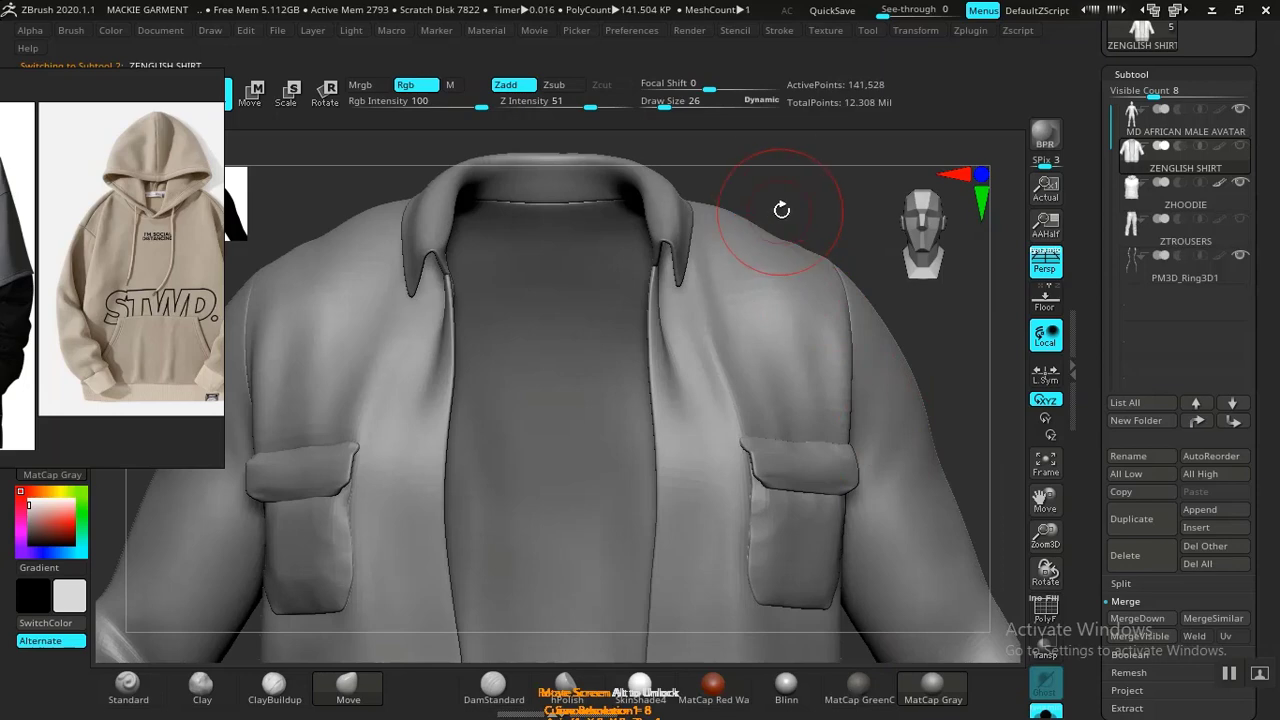
Isolate the shirt's chest pocket flap by its polygroup and mask everything except that flap
left_click_drag(814, 186, 790, 276)
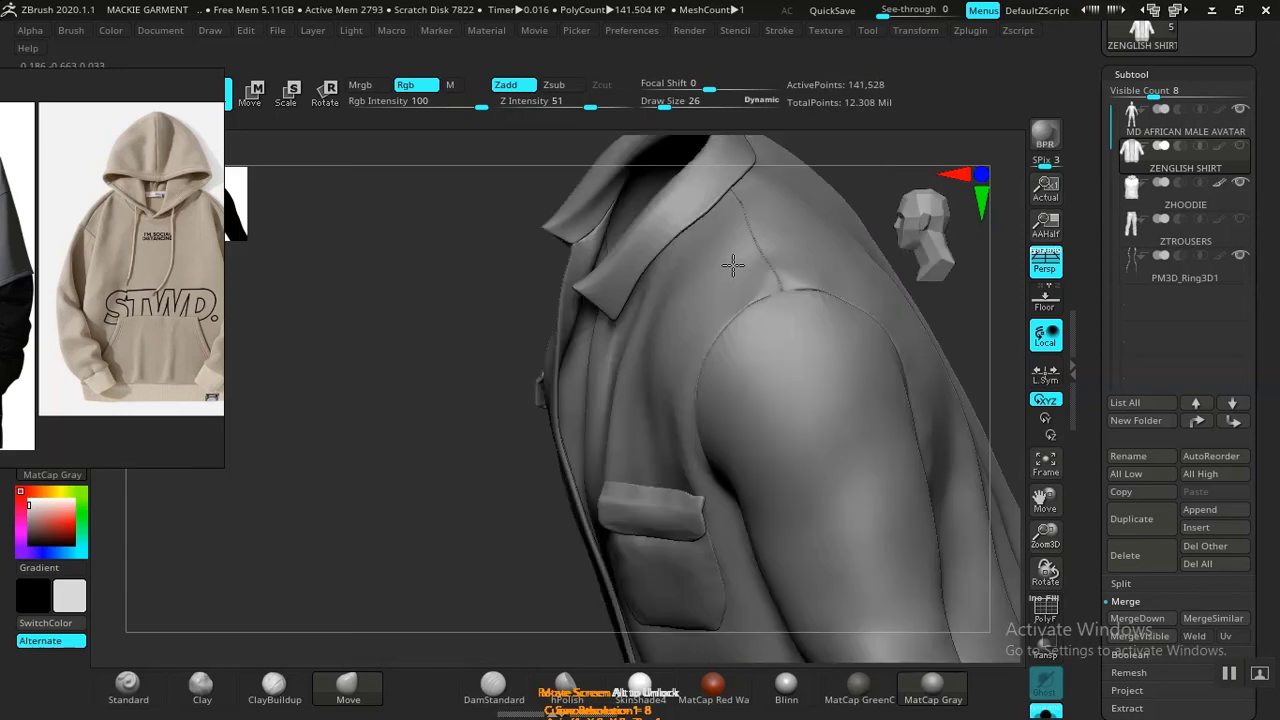
left_click_drag(733, 265, 583, 335)
left_click_drag(420, 437, 343, 338)
key("shift+f")
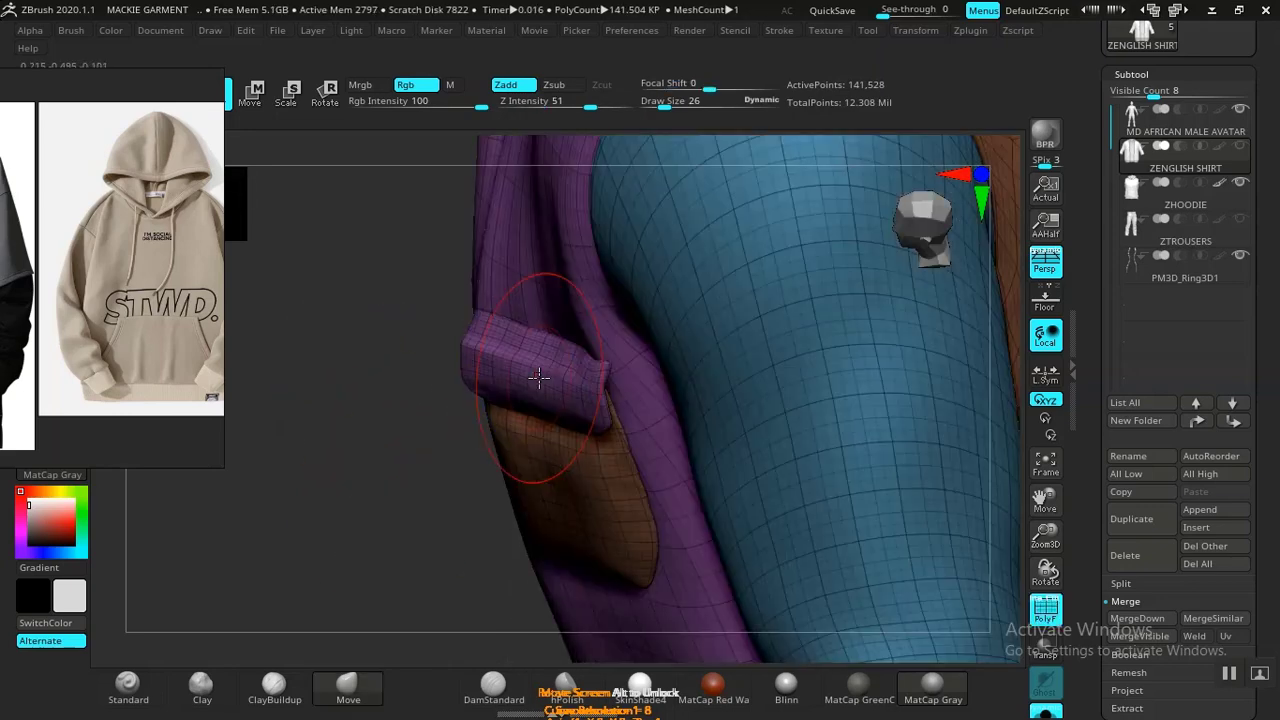
left_click(537, 372, "ctrl+shift")
left_click_drag(497, 411, 333, 407)
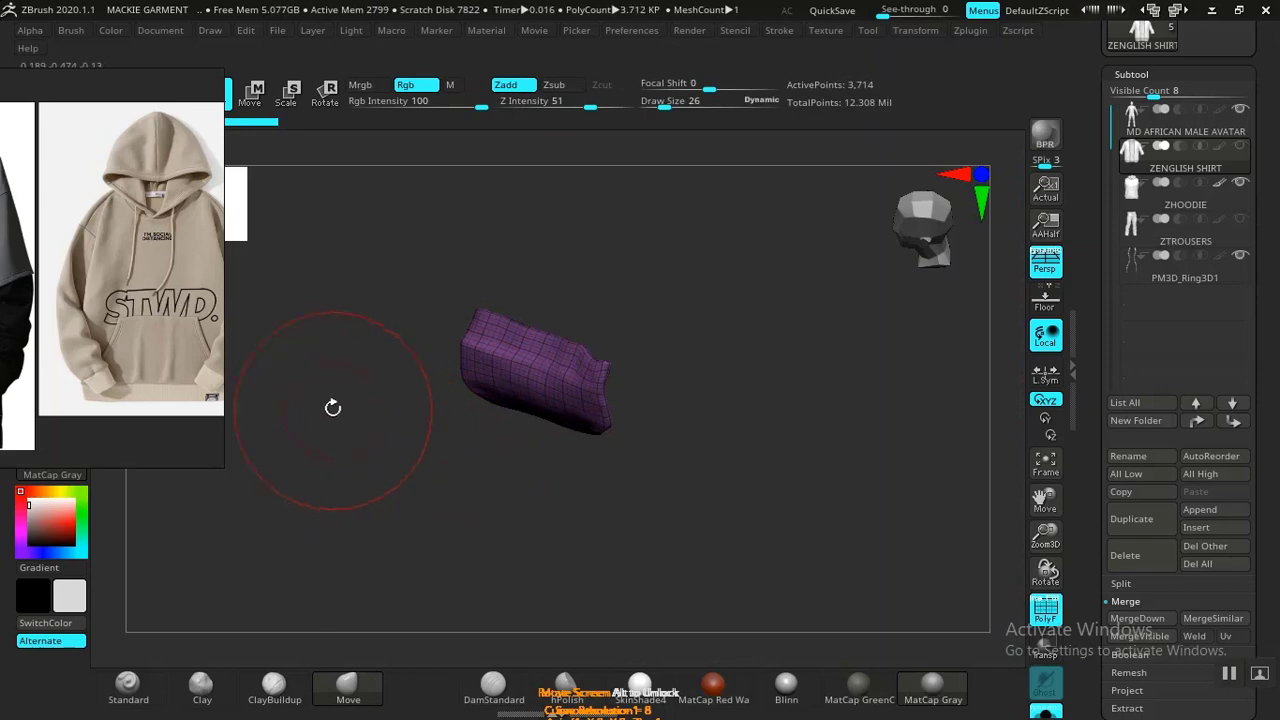
left_click(314, 425, "ctrl+shift")
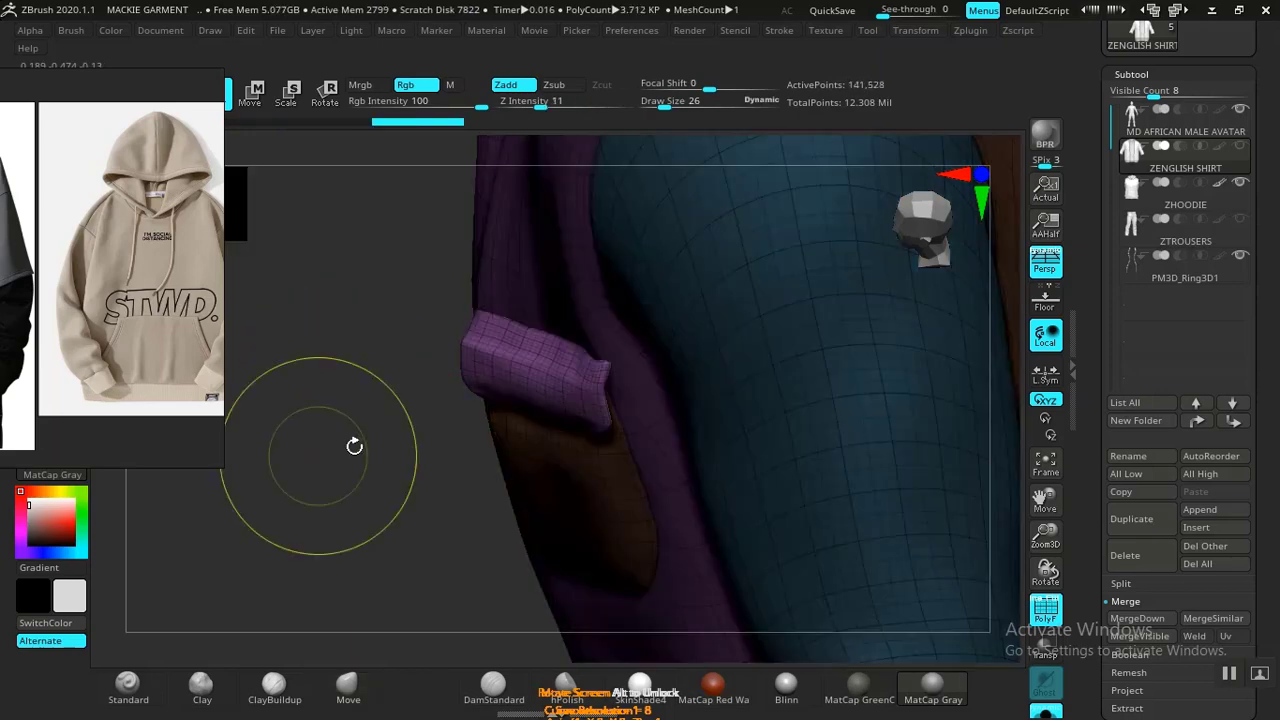
Reshape the edge and corner of the unmasked pocket flap using the Move brush at draw size 9
key("b")
key("m")
key("v")
key("shift+f")
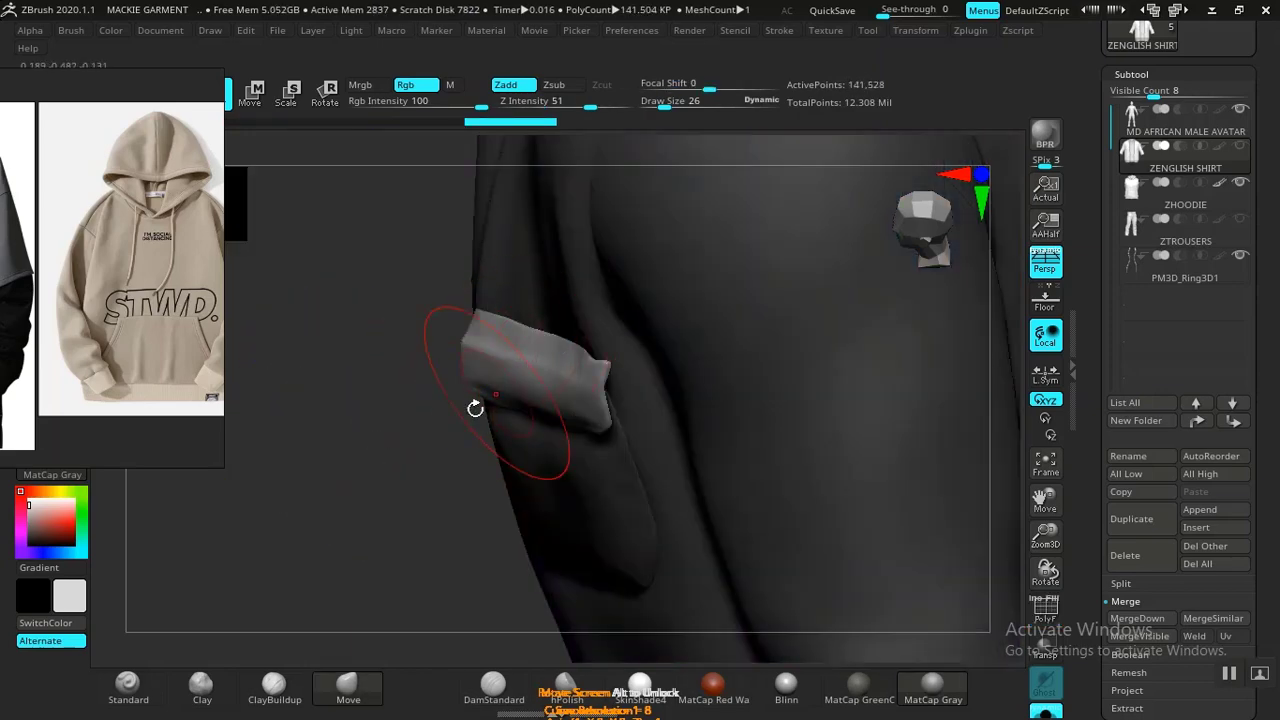
key("space")
left_click_drag(471, 352, 459, 352)
left_click_drag(372, 443, 428, 622, "alt")
mouse_move(349, 540)
left_mouse_down("alt")
mouse_move(351, 584)
mouse_move(312, 592)
left_mouse_up("alt")
left_click_drag(617, 405, 622, 398)
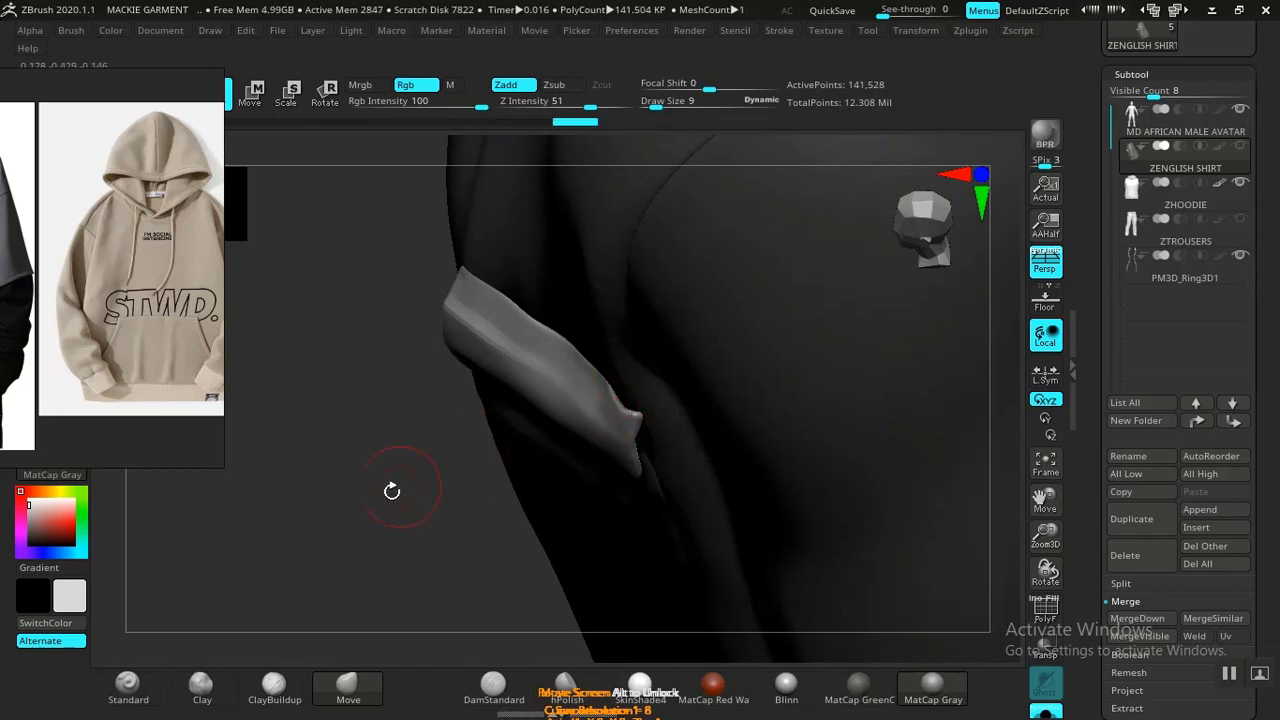
Clear the mask from the shirt and check its polygroups and pocket flap from the front
mouse_move(391, 491)
left_mouse_down()
mouse_move(427, 424)
mouse_move(691, 423)
left_mouse_up()
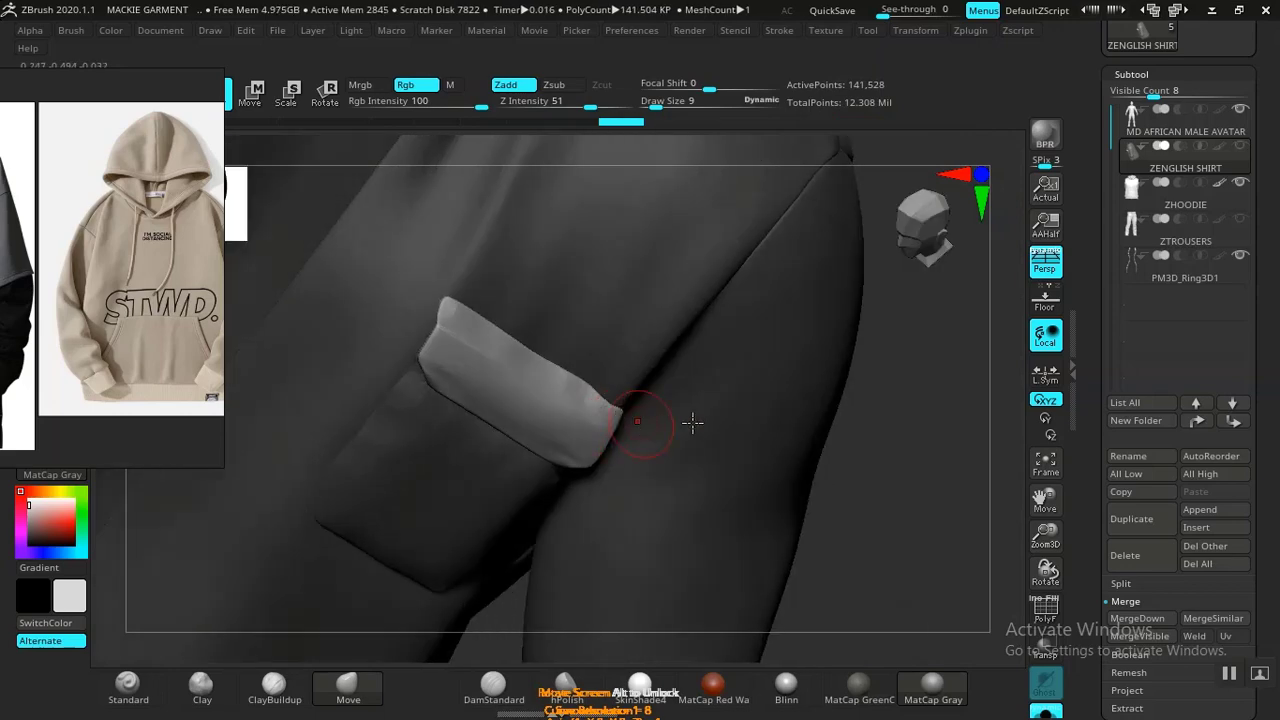
key("f")
left_click_drag(759, 333, 726, 356, "shift")
left_click_drag(788, 449, 825, 427, "alt")
key("shift+f")
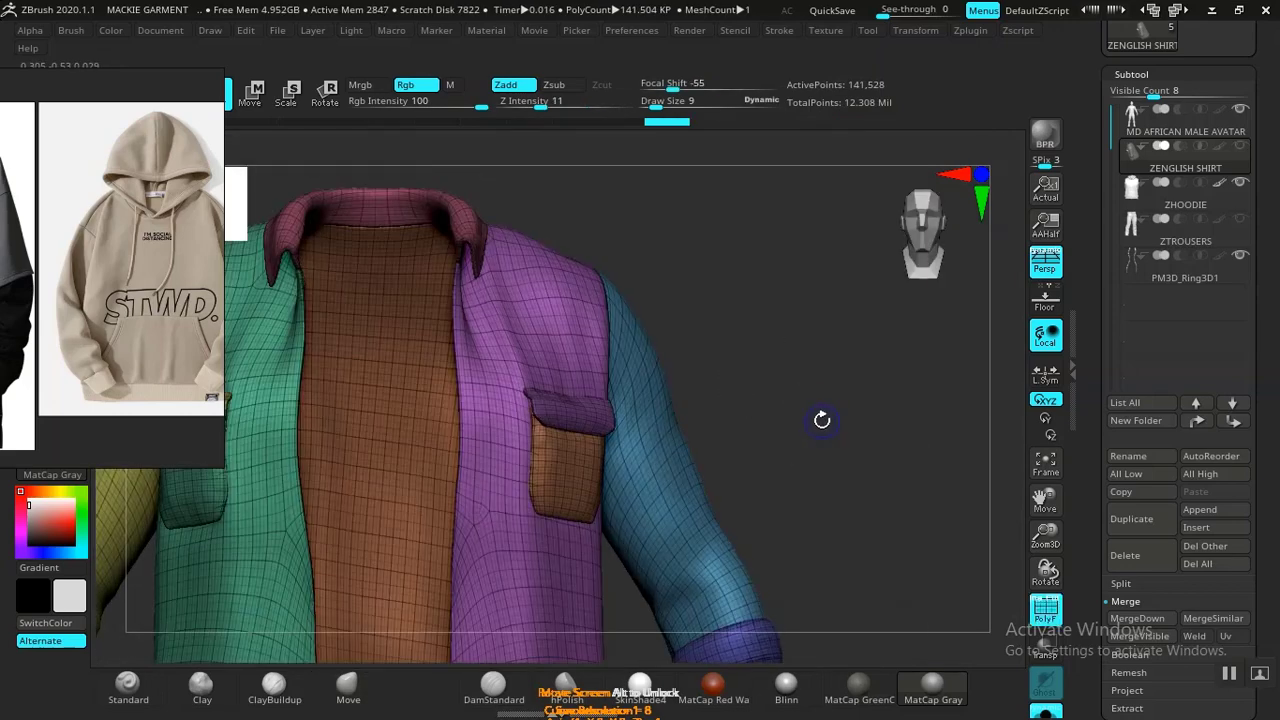
key("shift+f")
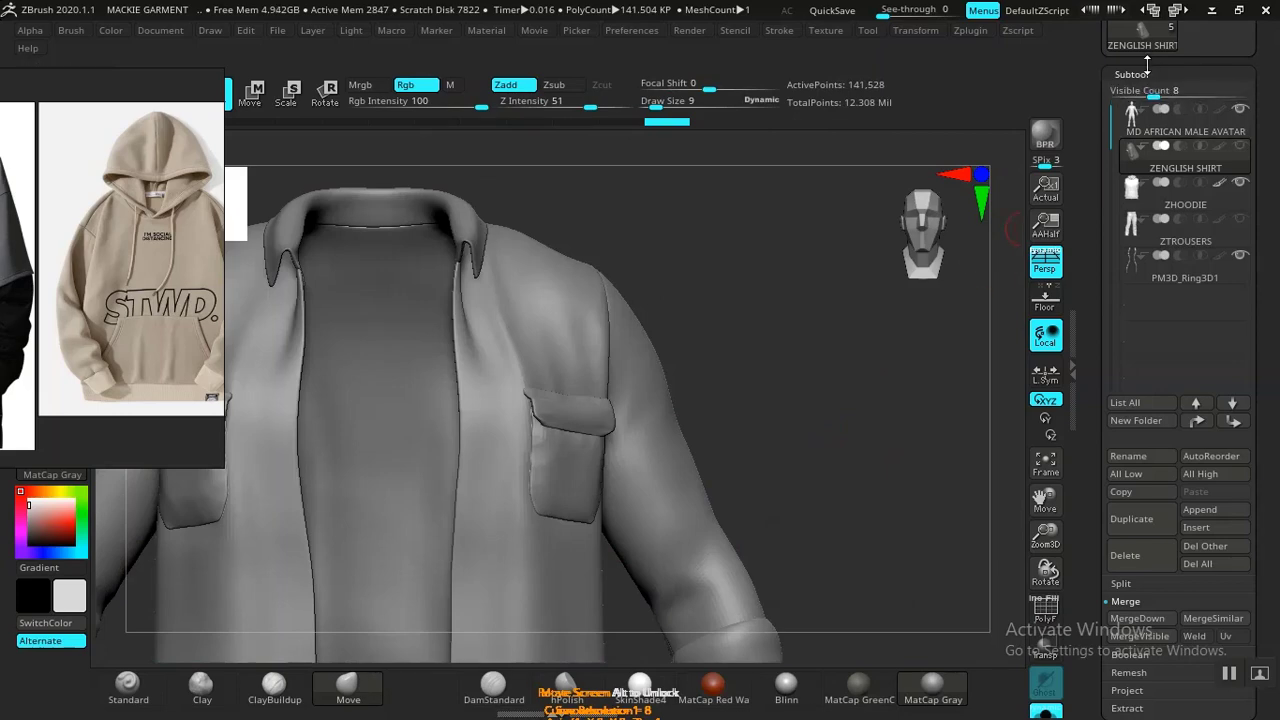
Divide the shirt mesh up to subdivision level 4
left_click(1143, 73)
left_click(1138, 95)
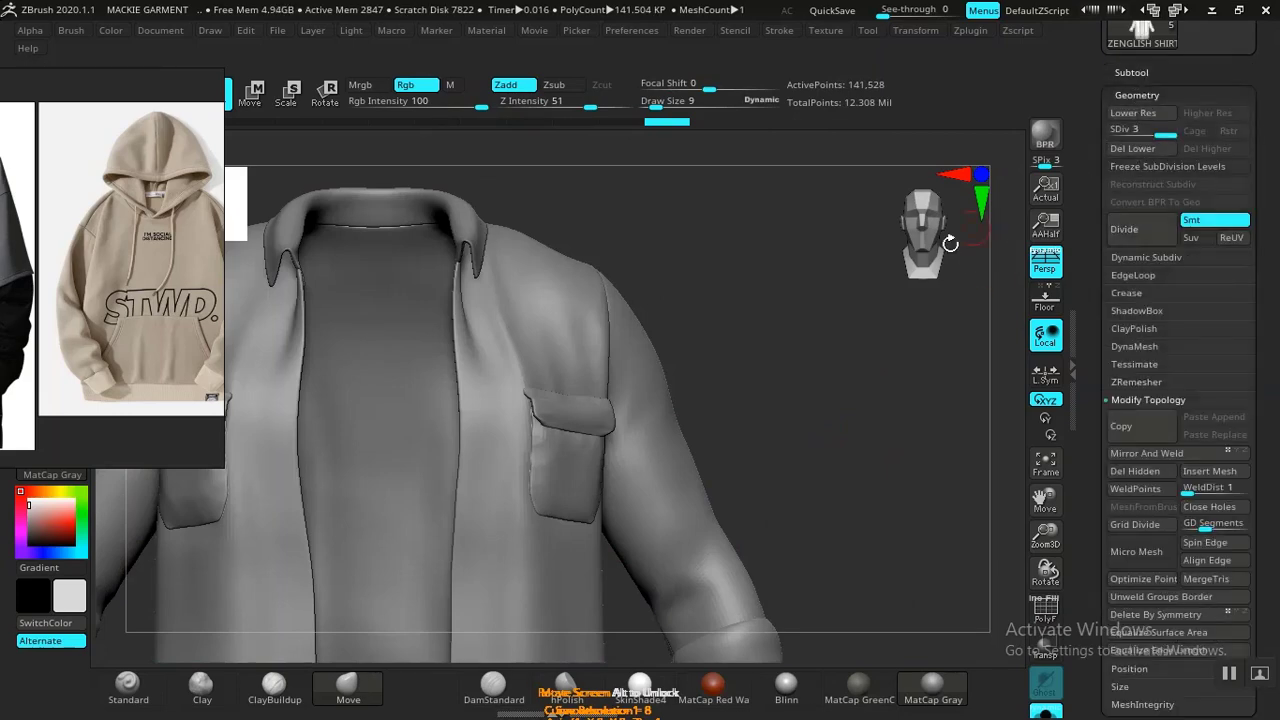
left_click_drag(825, 342, 743, 340, "alt")
left_click_drag(786, 381, 875, 293, "alt")
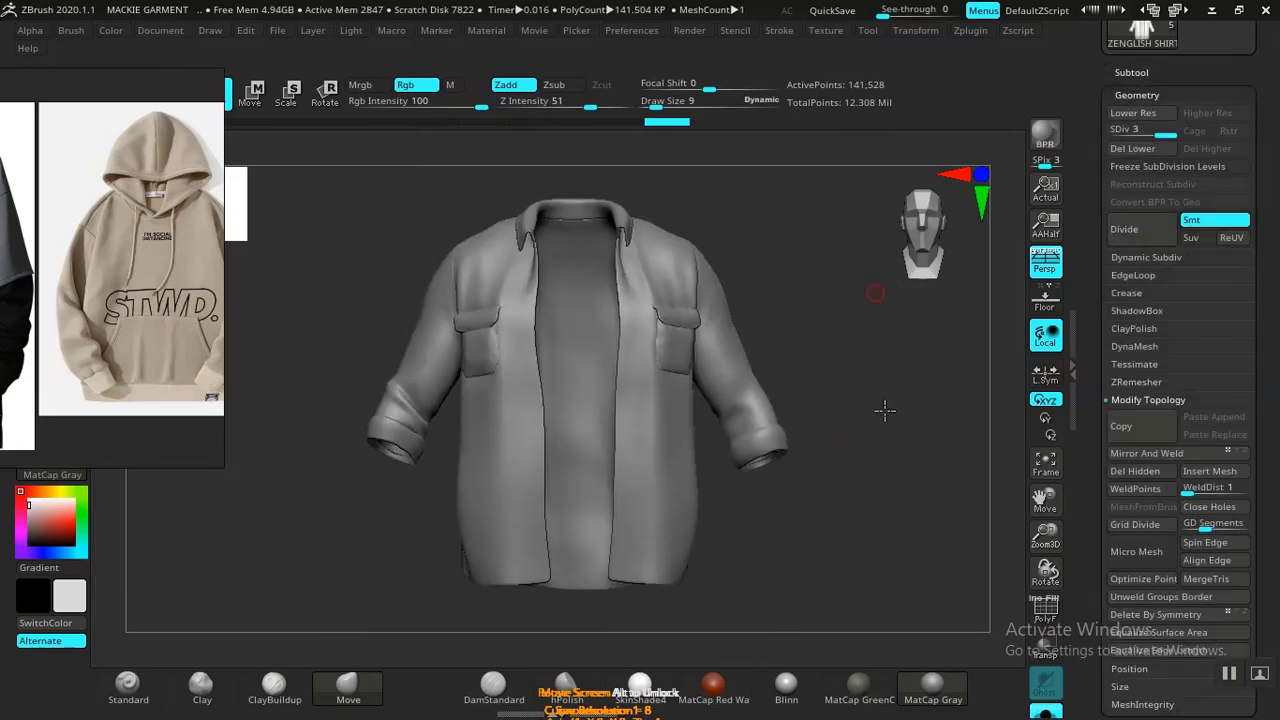
left_click_drag(884, 409, 847, 350, "alt")
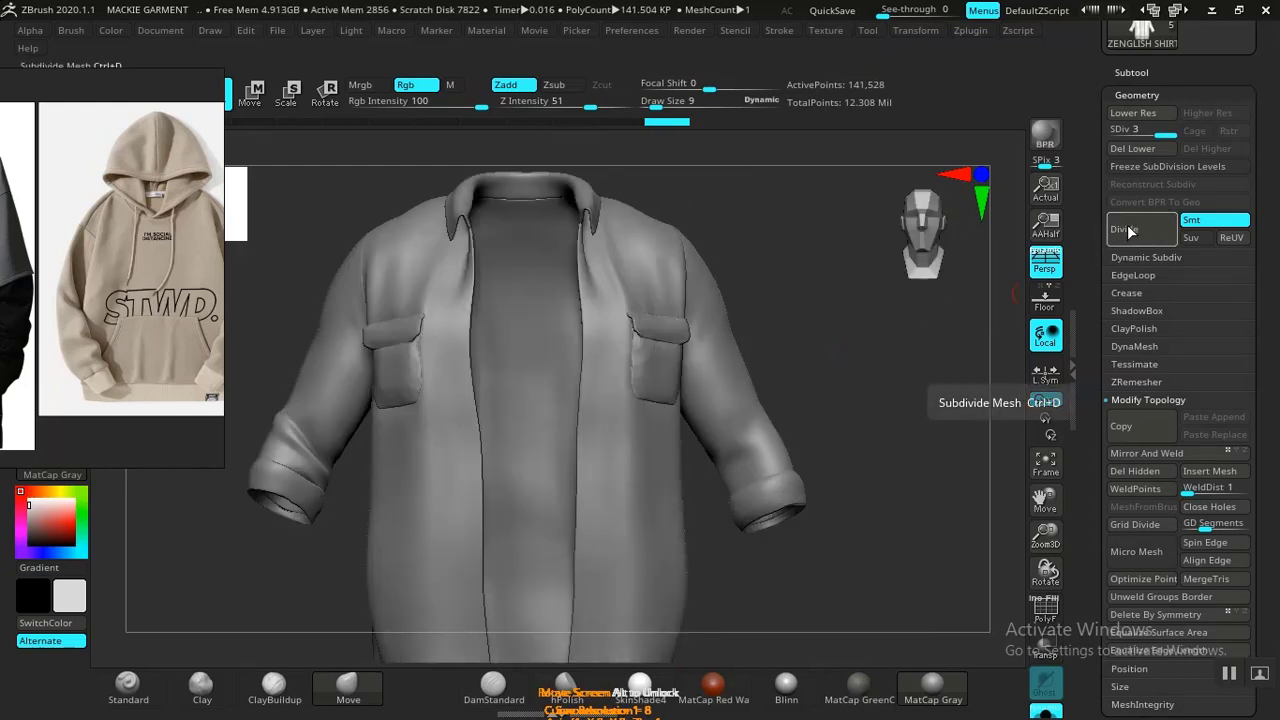
key("ctrl+d")
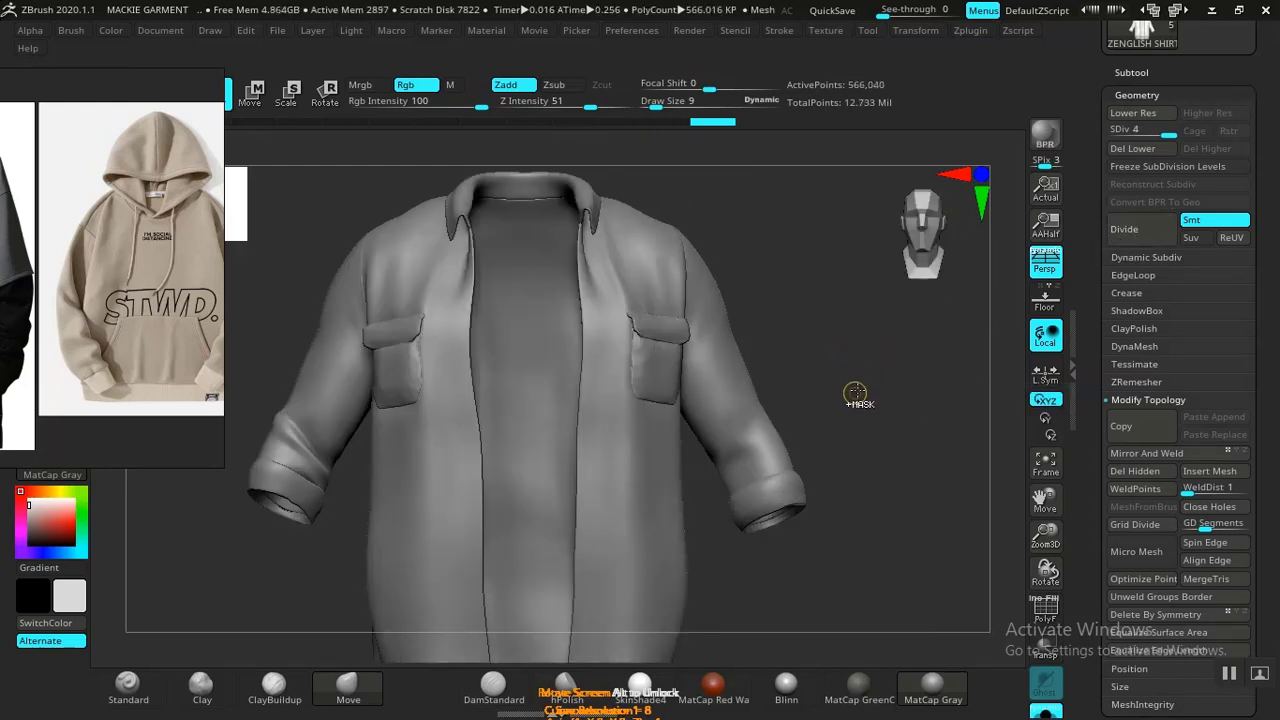
Lower the shirt to subdivision level 1 and save the project as MACKIE GARMENT.ZPR
key("shift+d")
key("shift+d")
key("shift+d")
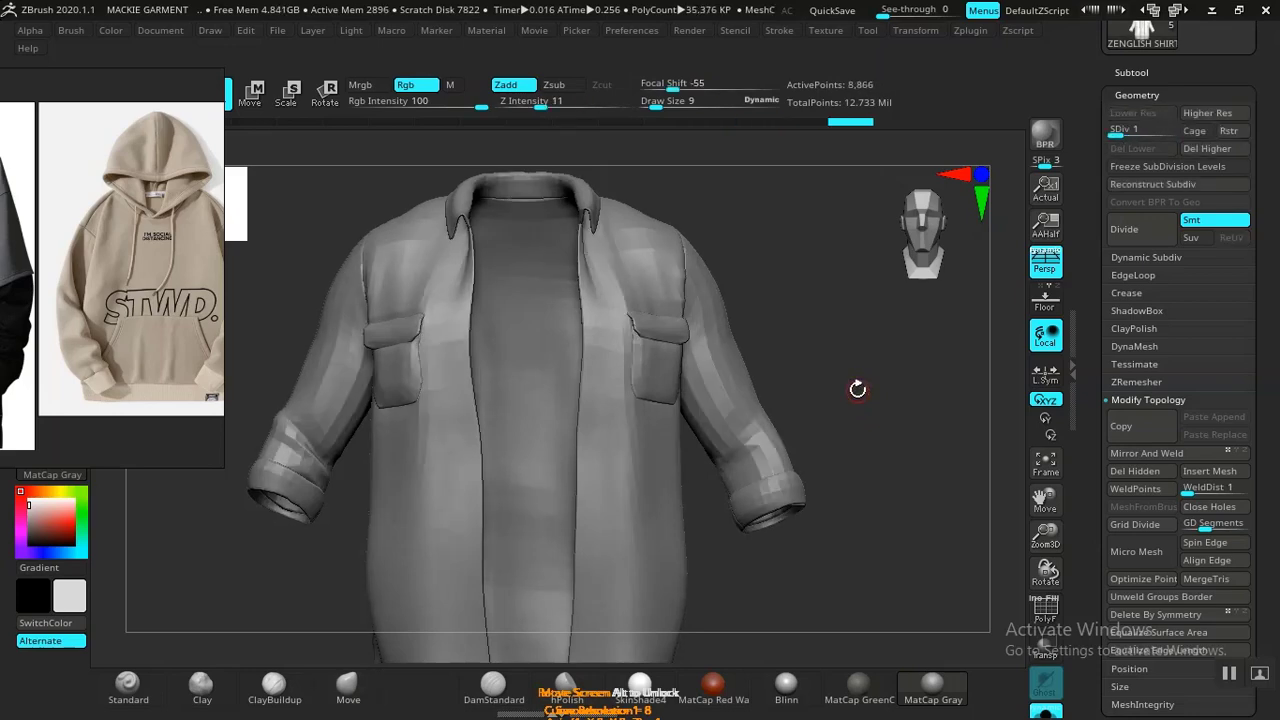
key("ctrl")
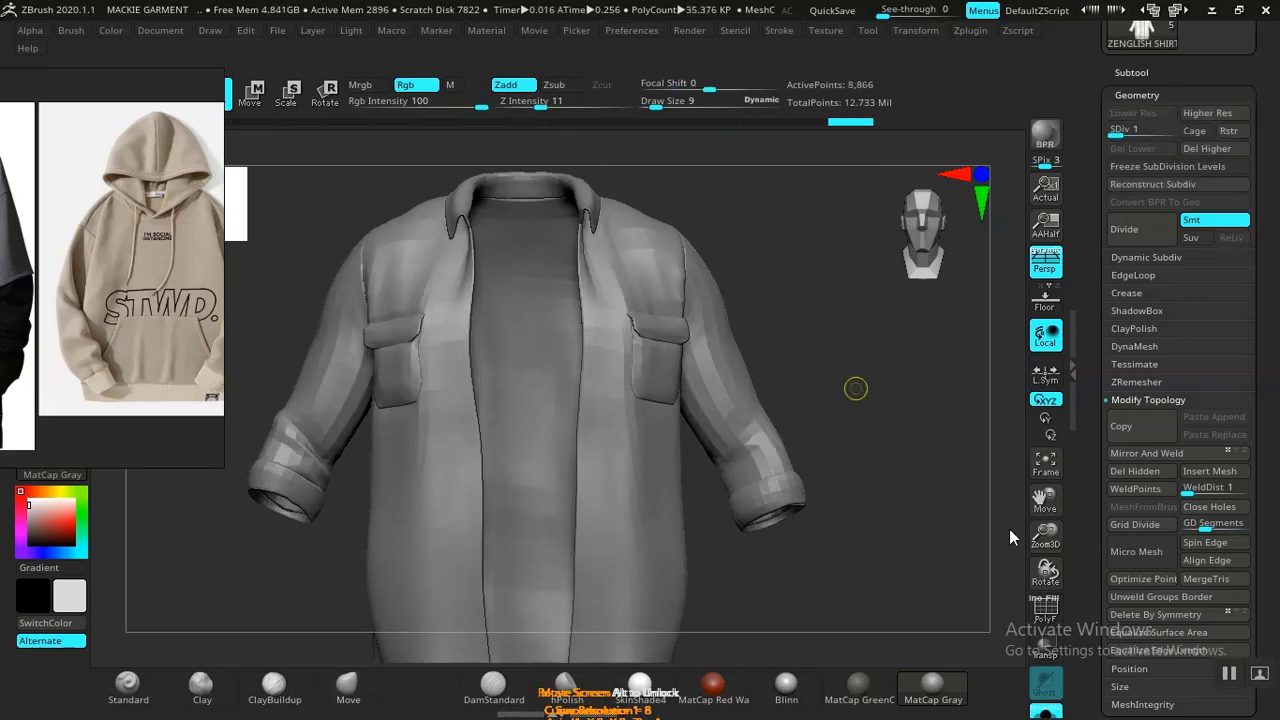
key("ctrl+s")
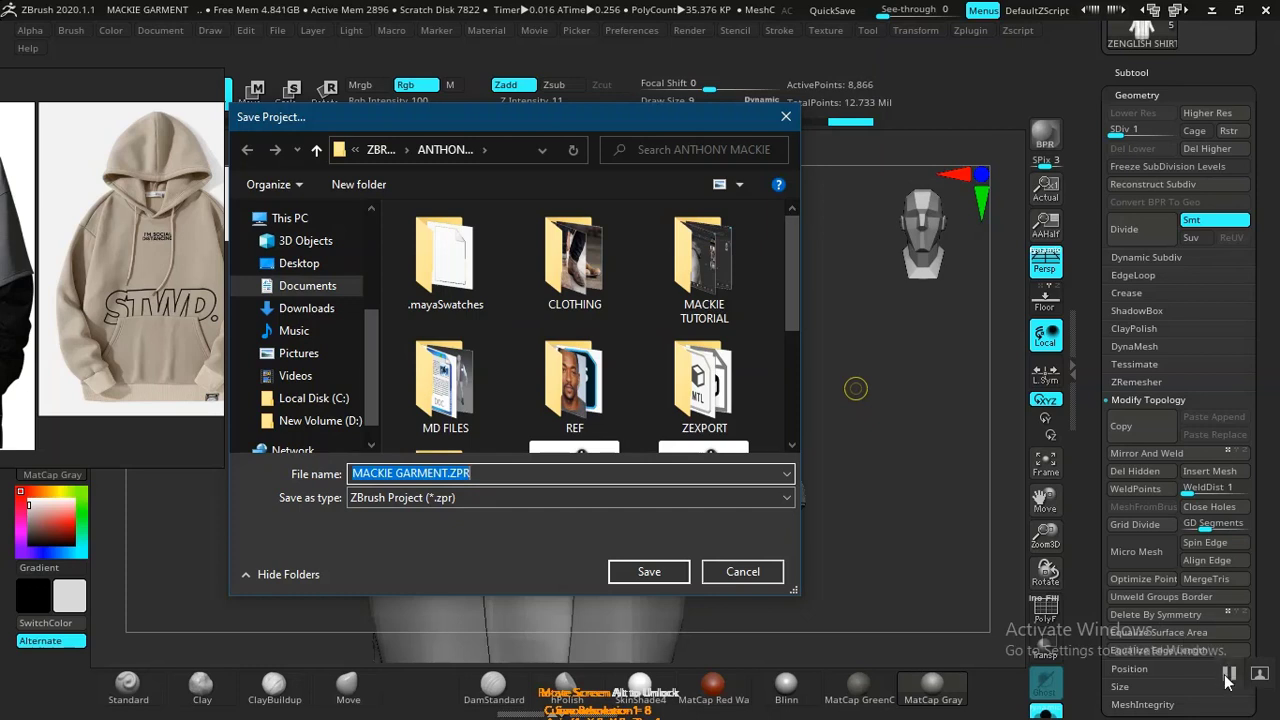
key("Return")
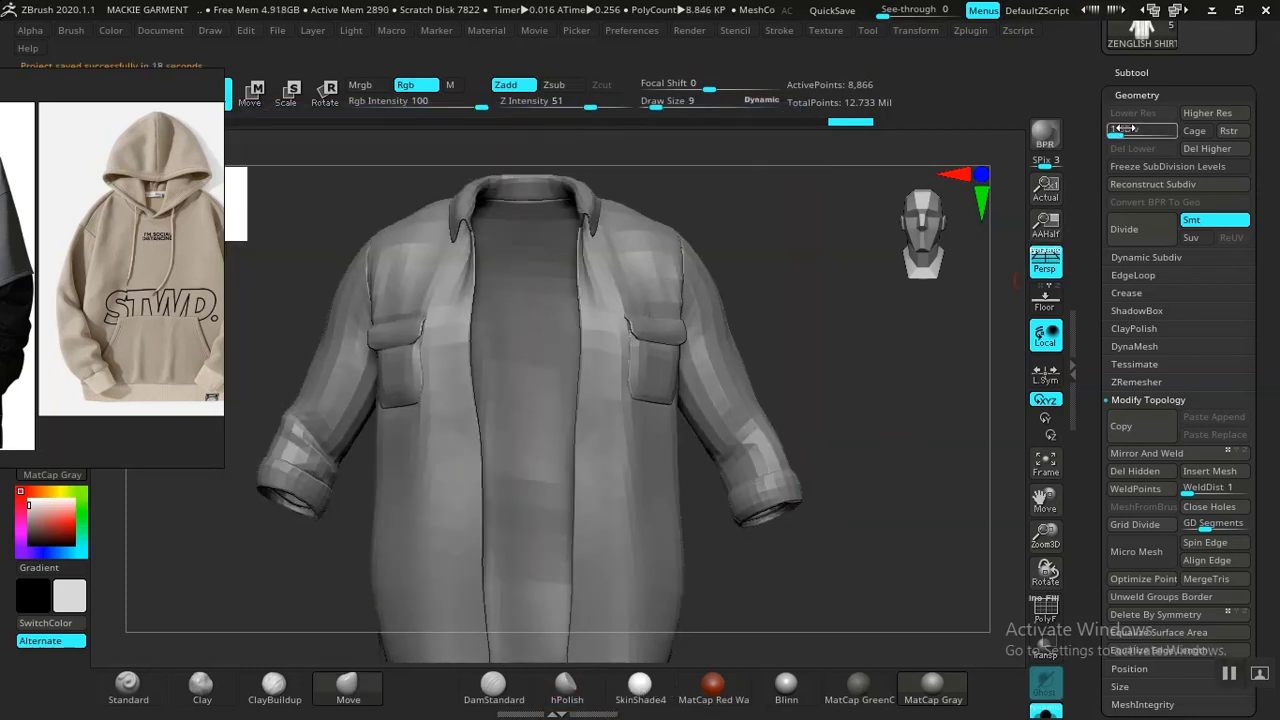
Return the shirt to subdivision level 4, divide it up to level 6, and inspect its front and back
left_click_drag(1123, 130, 1152, 132)
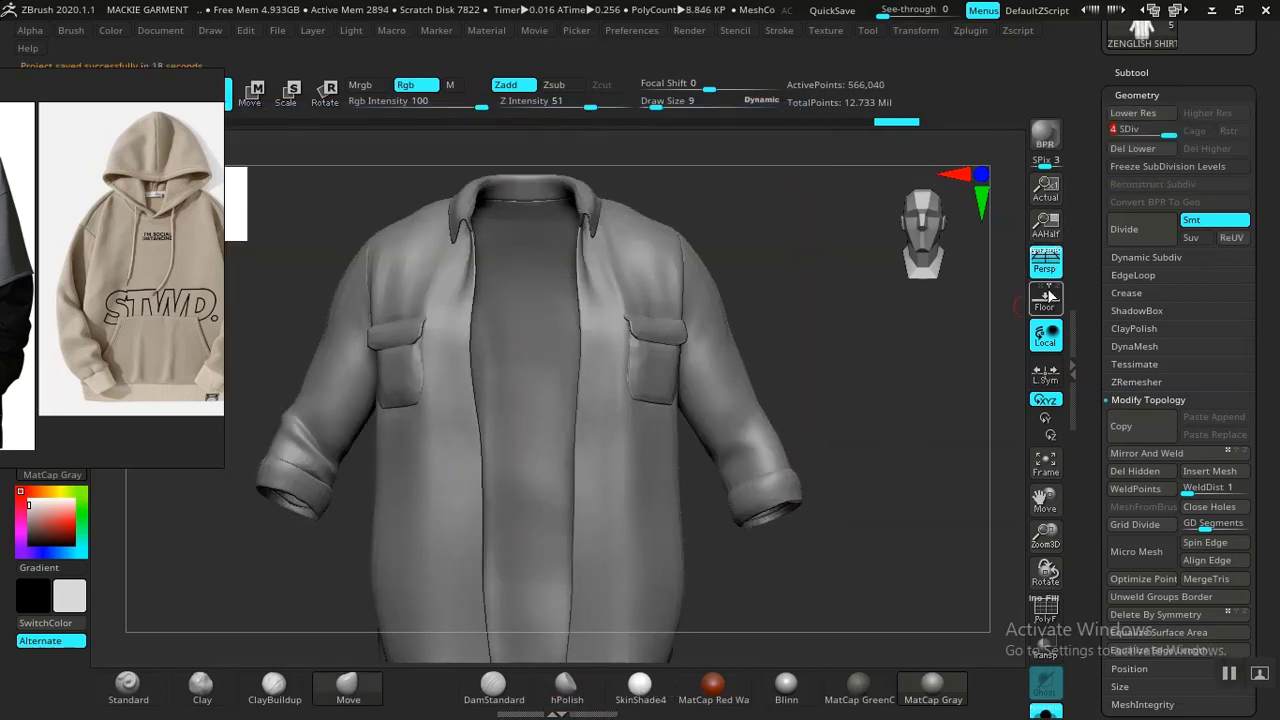
left_click(1137, 229)
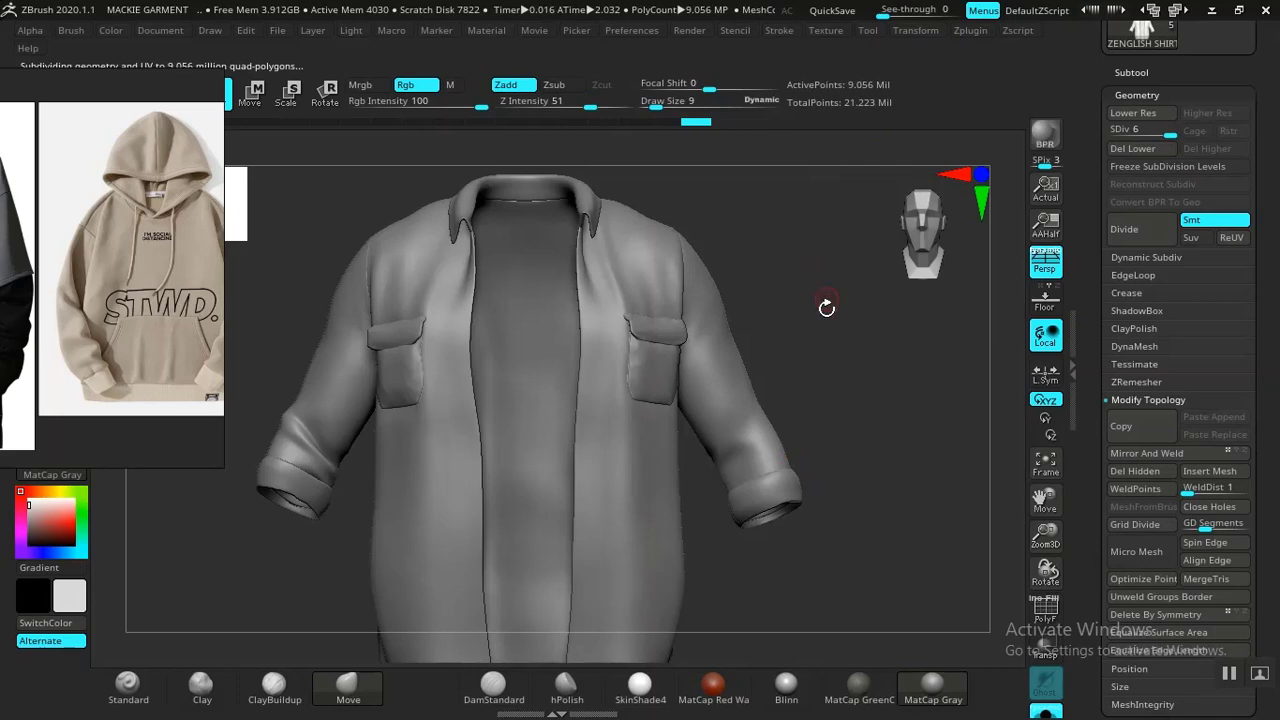
left_click_drag(902, 408, 946, 467, "alt")
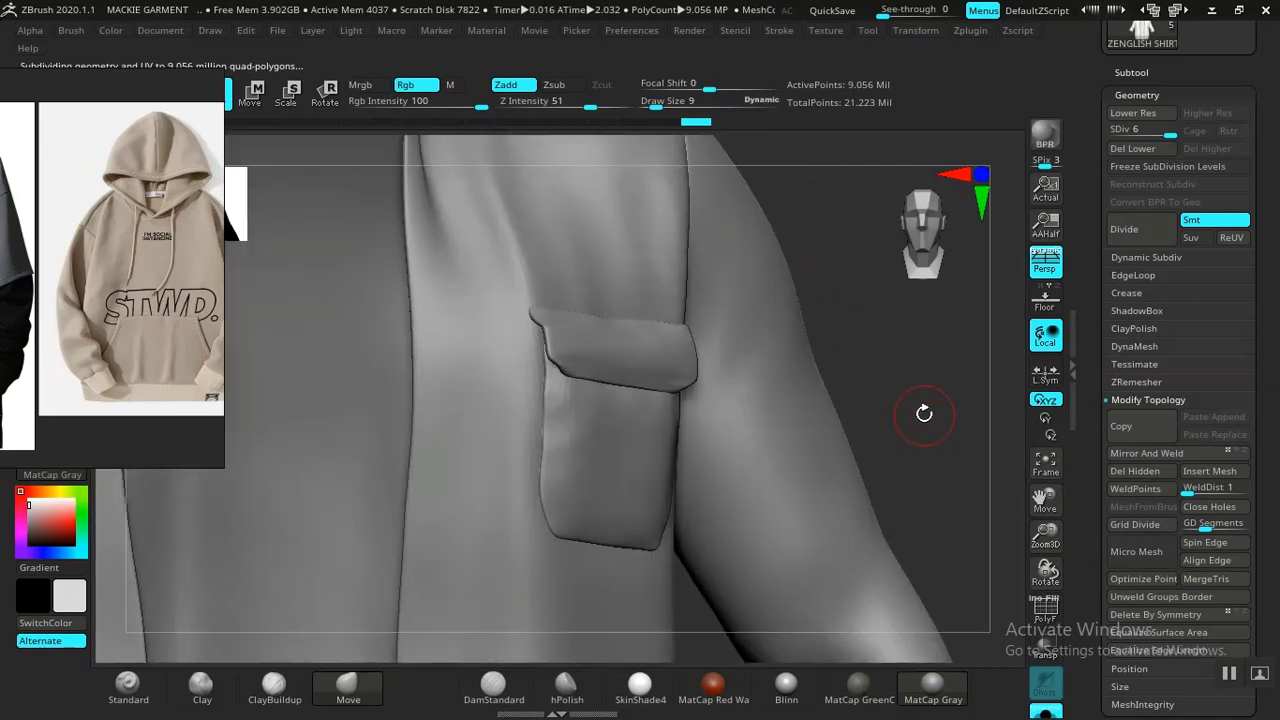
left_click_drag(936, 399, 820, 343, "alt")
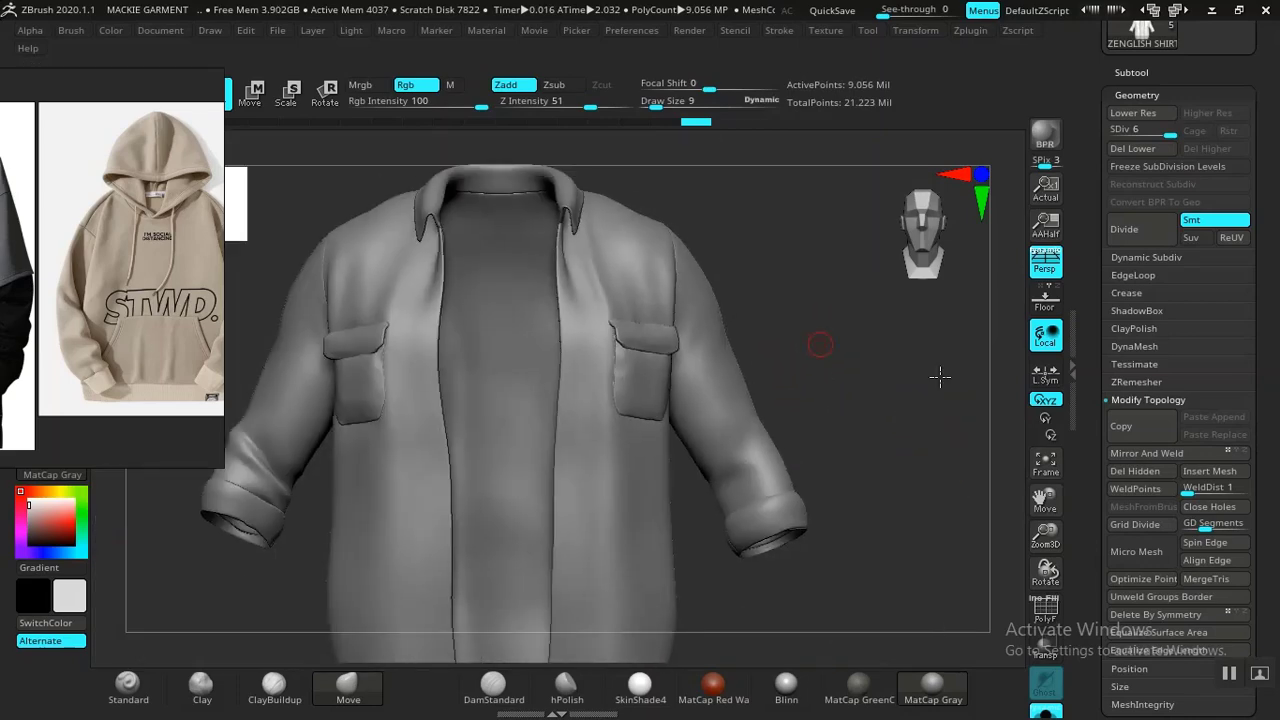
left_click_drag(940, 376, 629, 374)
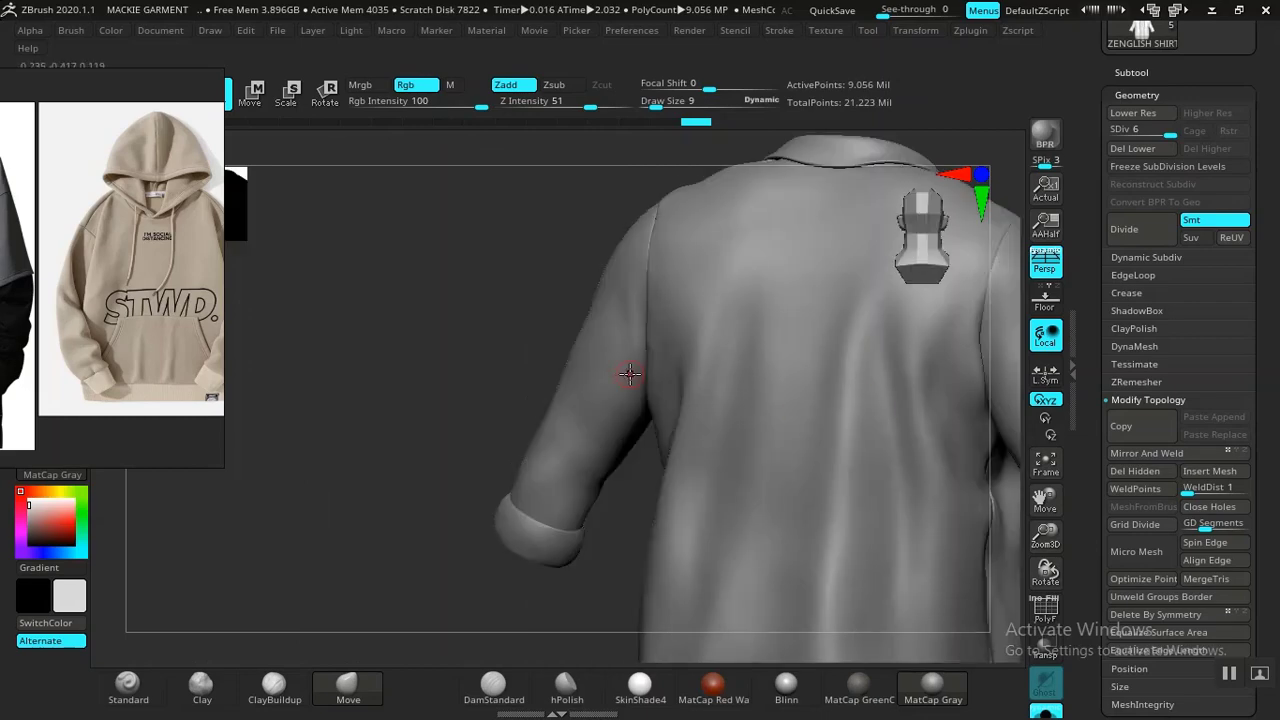
mouse_move(460, 371)
left_mouse_down()
mouse_move(360, 388)
mouse_move(786, 329)
mouse_move(772, 357)
mouse_move(851, 350)
mouse_move(803, 334)
left_mouse_up()
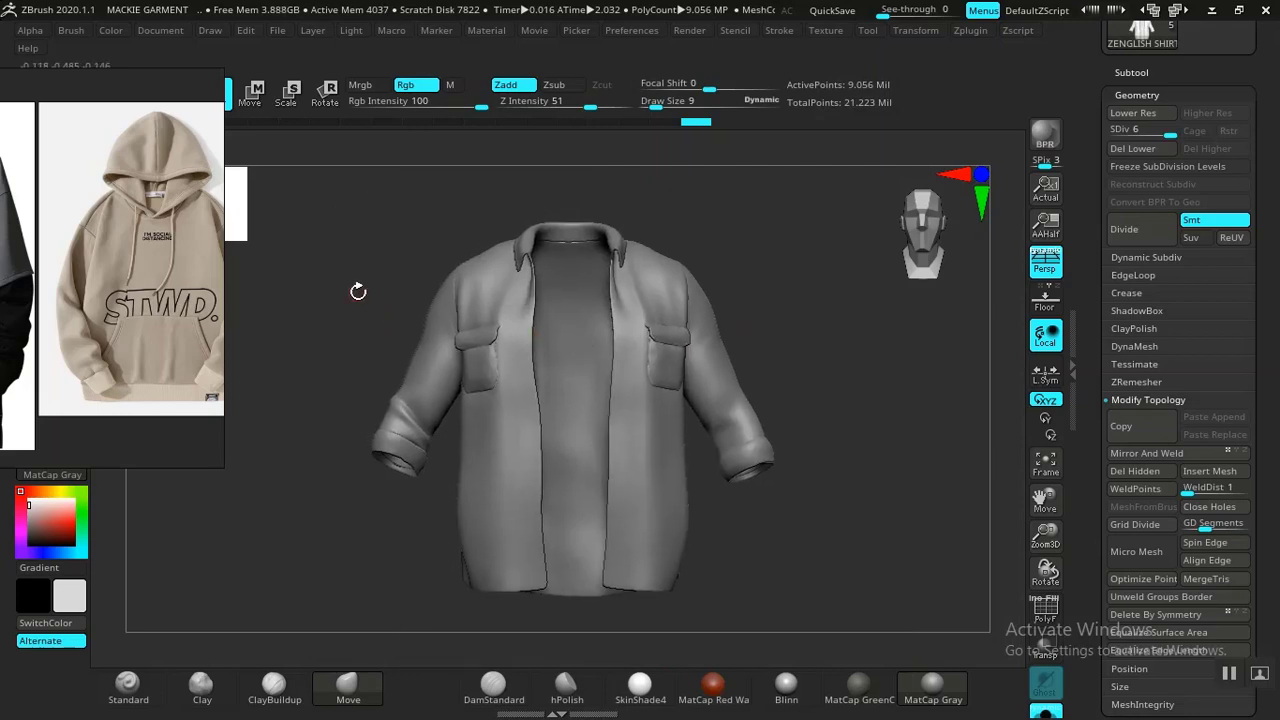
Move the reference board over the canvas and find the photo of the open plaid shirt with chest pockets
scroll(99, 291, "down", 5)
right_click_drag(100, 292, 481, 306)
scroll(481, 307, "down", 2)
scroll(507, 314, "down", 2)
middle_click_drag(507, 314, 428, 305)
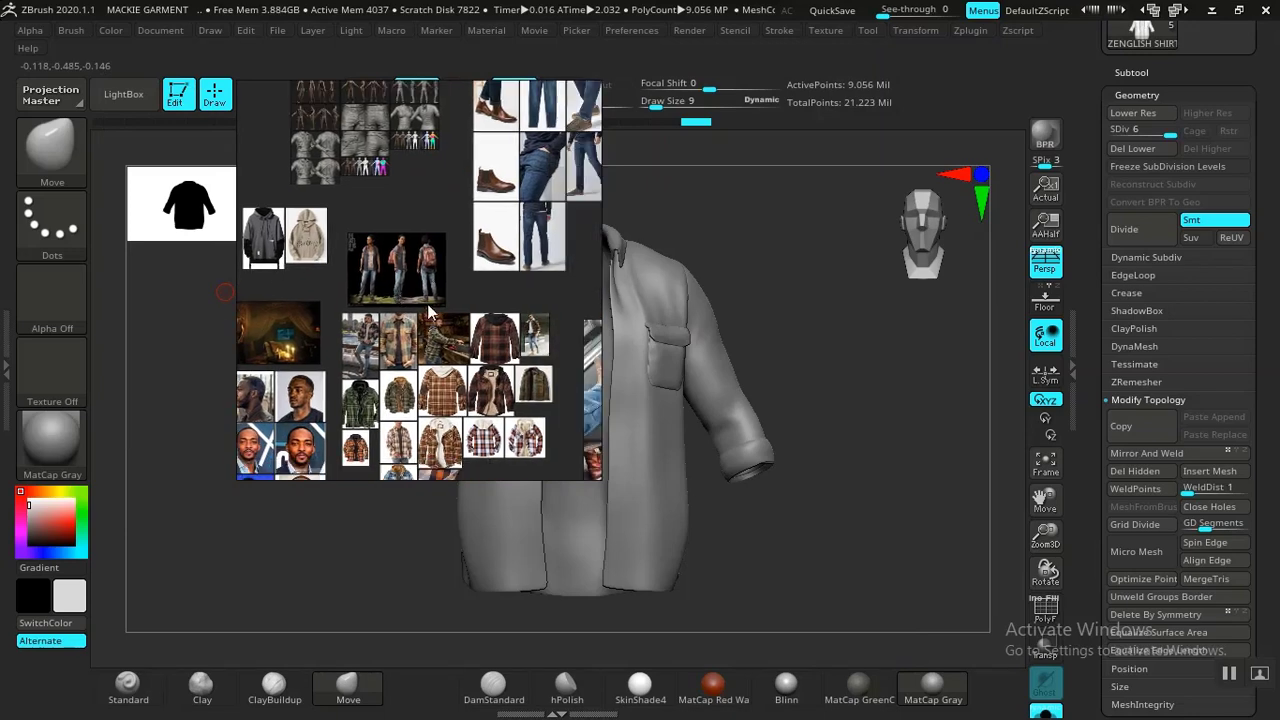
scroll(398, 364, "up", 6)
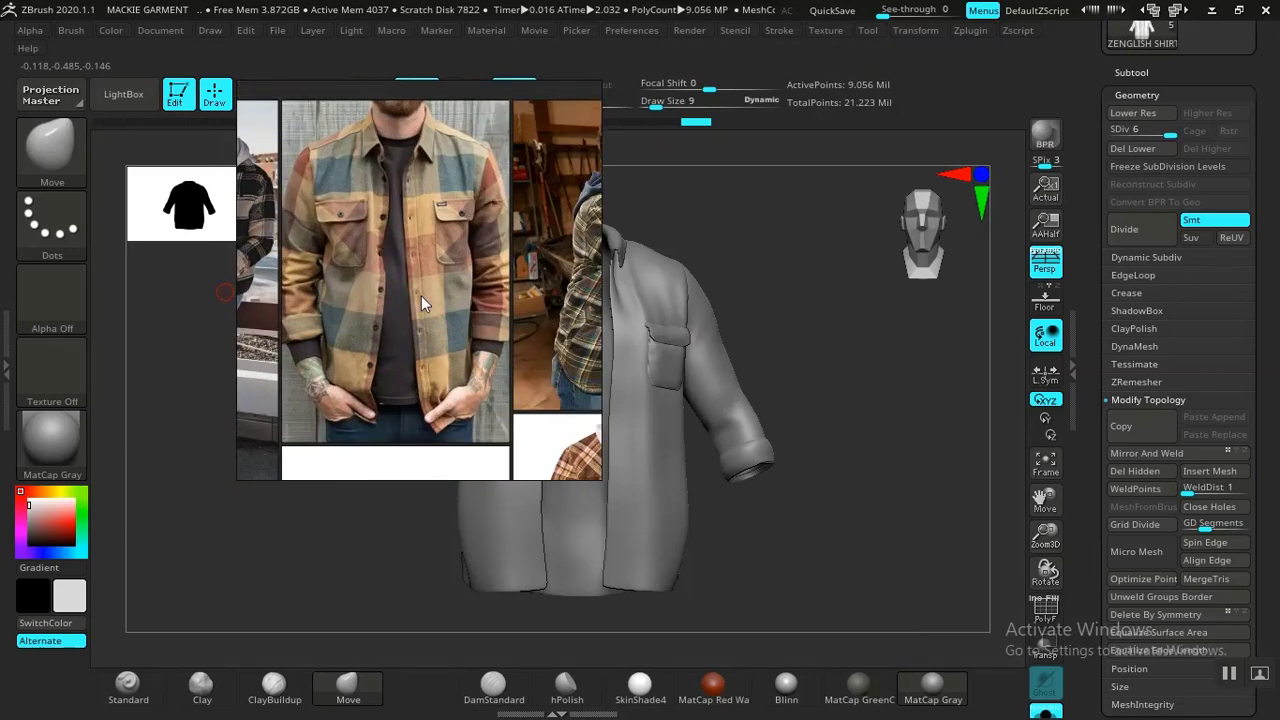
Examine the button placket, buttonholes and flap pocket stitching in the plaid shirt reference photo
scroll(421, 295, "up", 2)
middle_click_drag(420, 268, 418, 360)
scroll(414, 290, "up", 3)
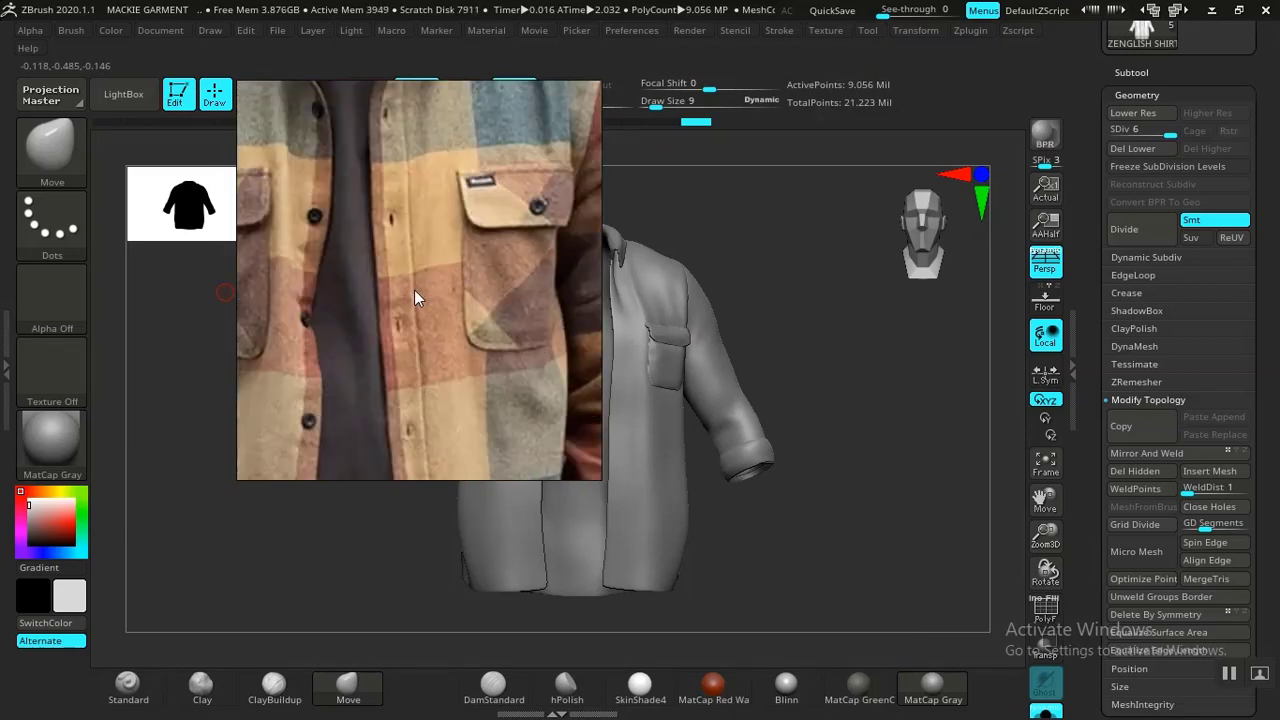
scroll(414, 290, "up", 3)
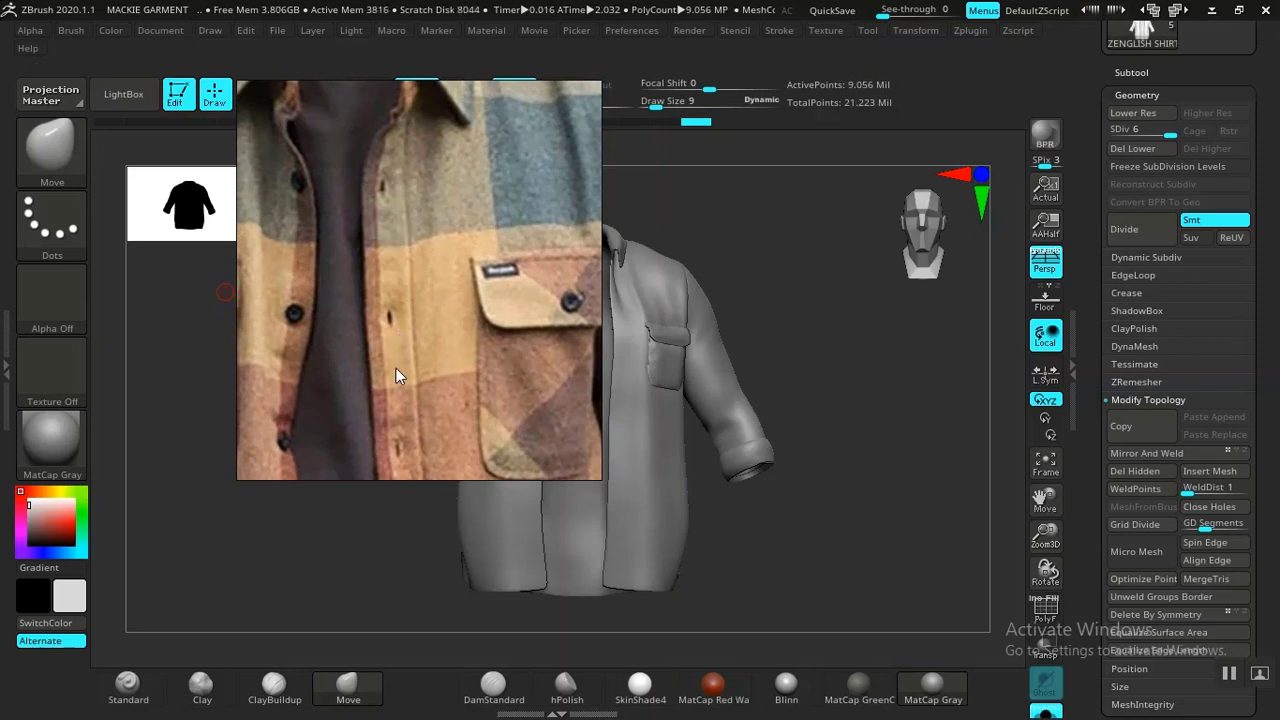
middle_click_drag(416, 284, 408, 217)
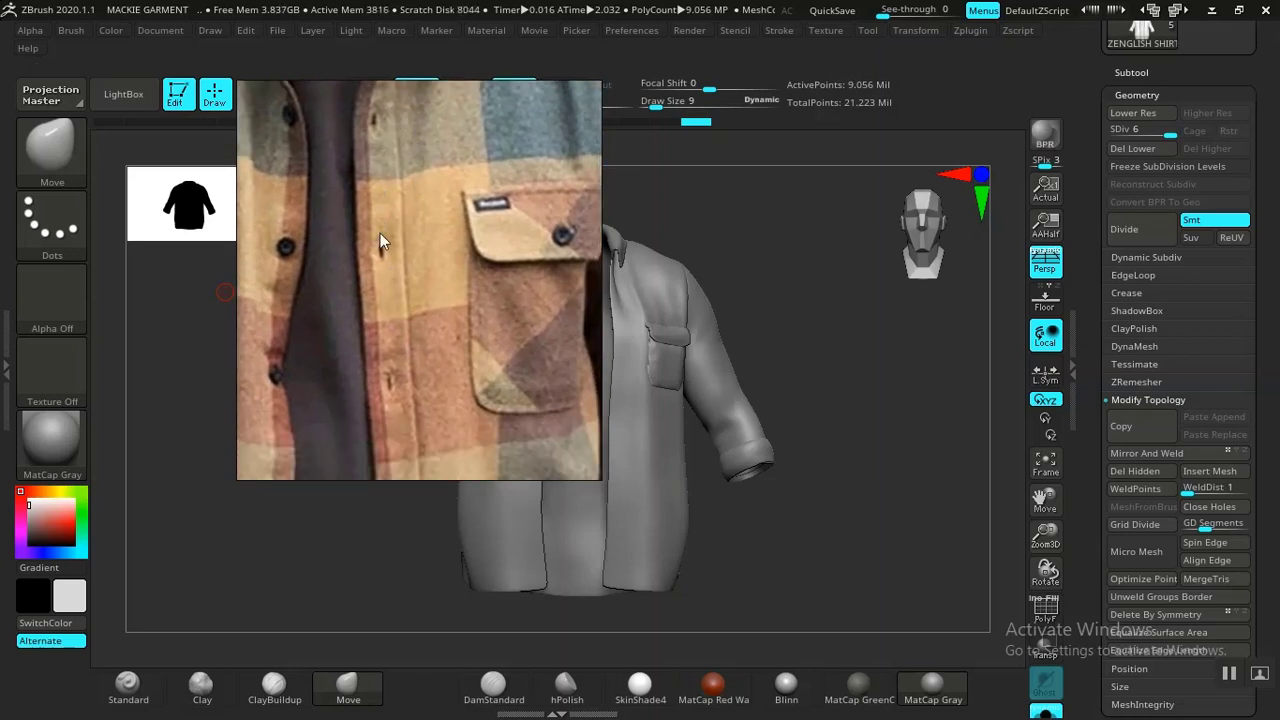
middle_click_drag(382, 308, 381, 264)
scroll(404, 350, "down", 3)
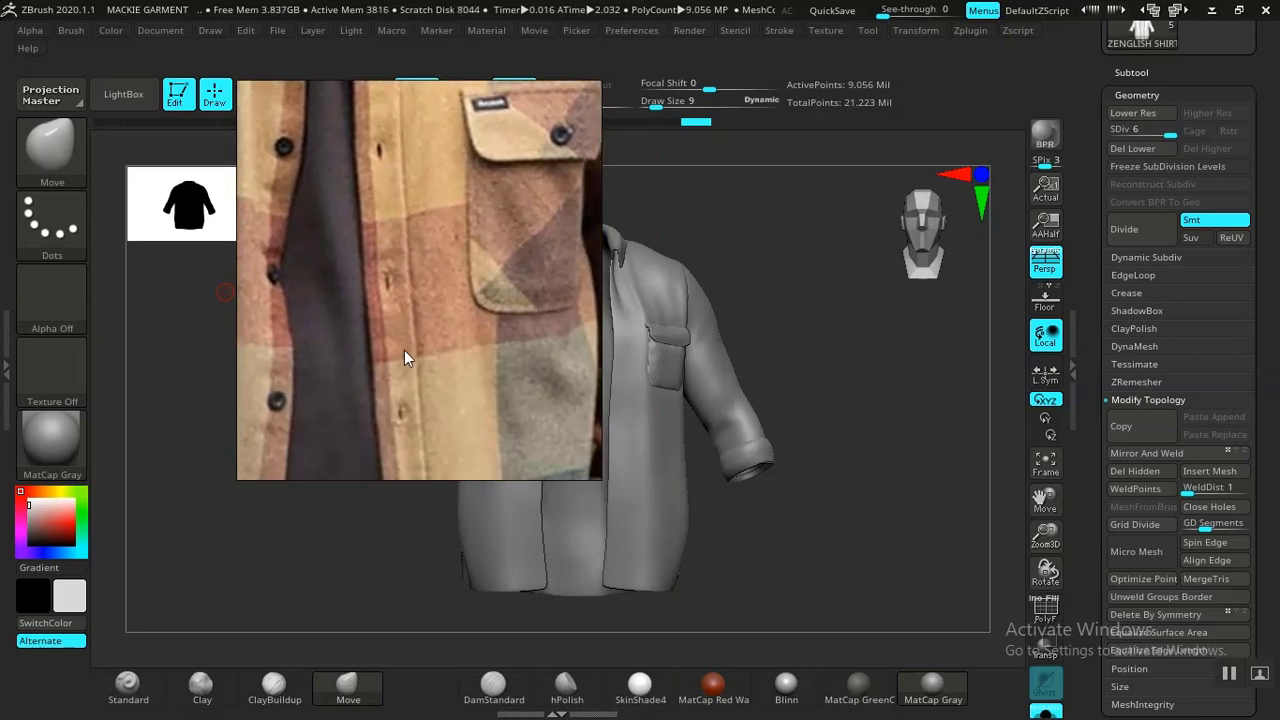
scroll(401, 327, "down", 1)
middle_click_drag(401, 320, 403, 217)
scroll(422, 319, "down", 2)
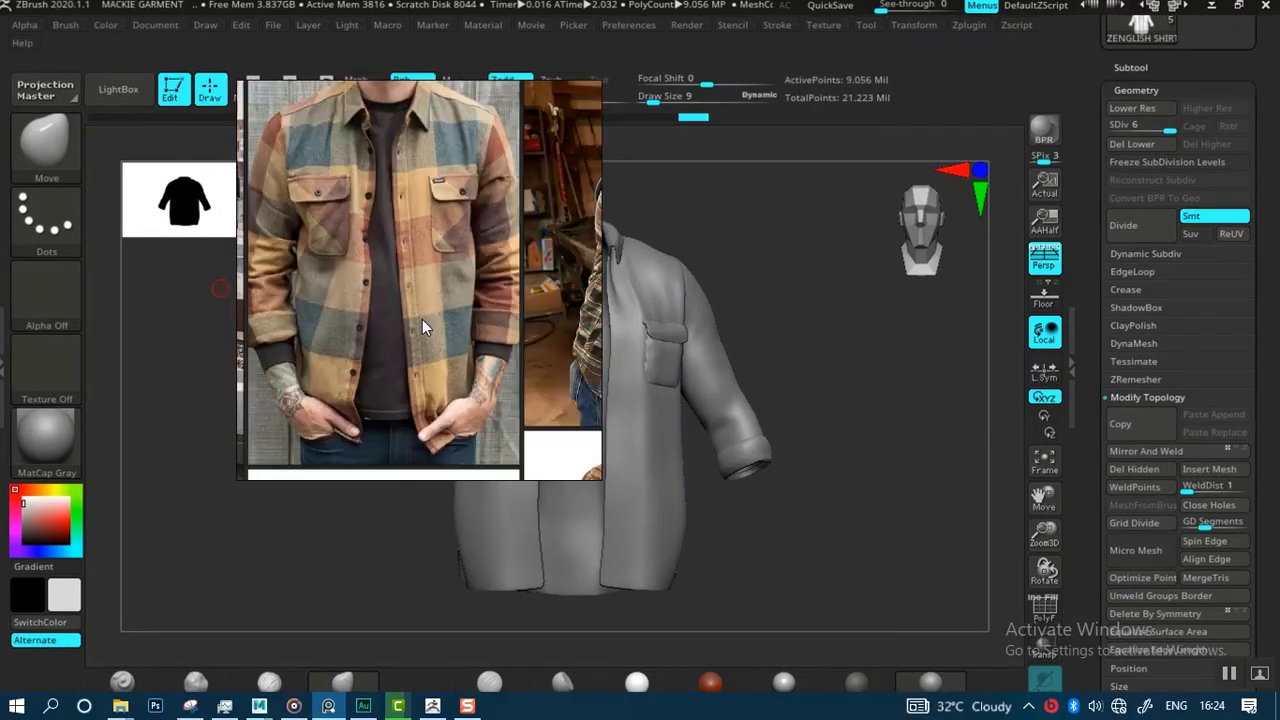
Study the tan and blue plaid shirt photo from collar to hem, including its front edges and chest pockets
middle_click_drag(395, 306, 419, 297)
scroll(397, 276, "up", 2)
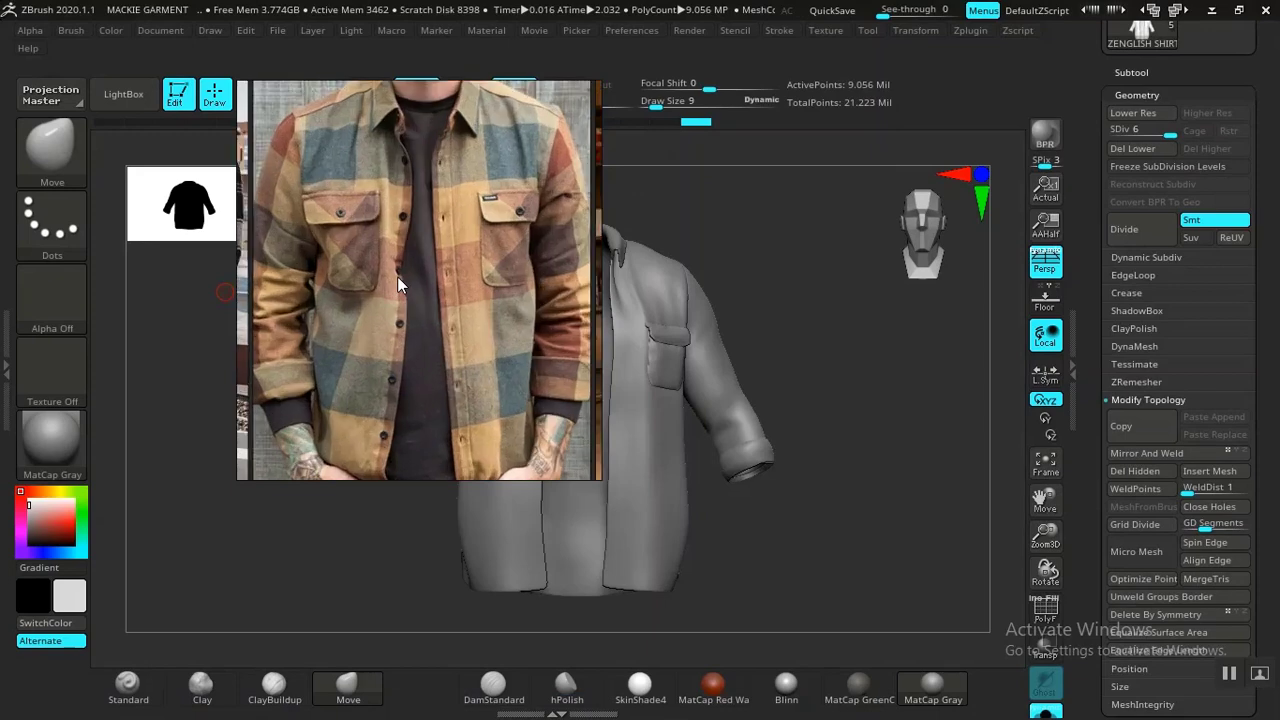
middle_click_drag(383, 249, 403, 322)
middle_click_drag(366, 242, 380, 252)
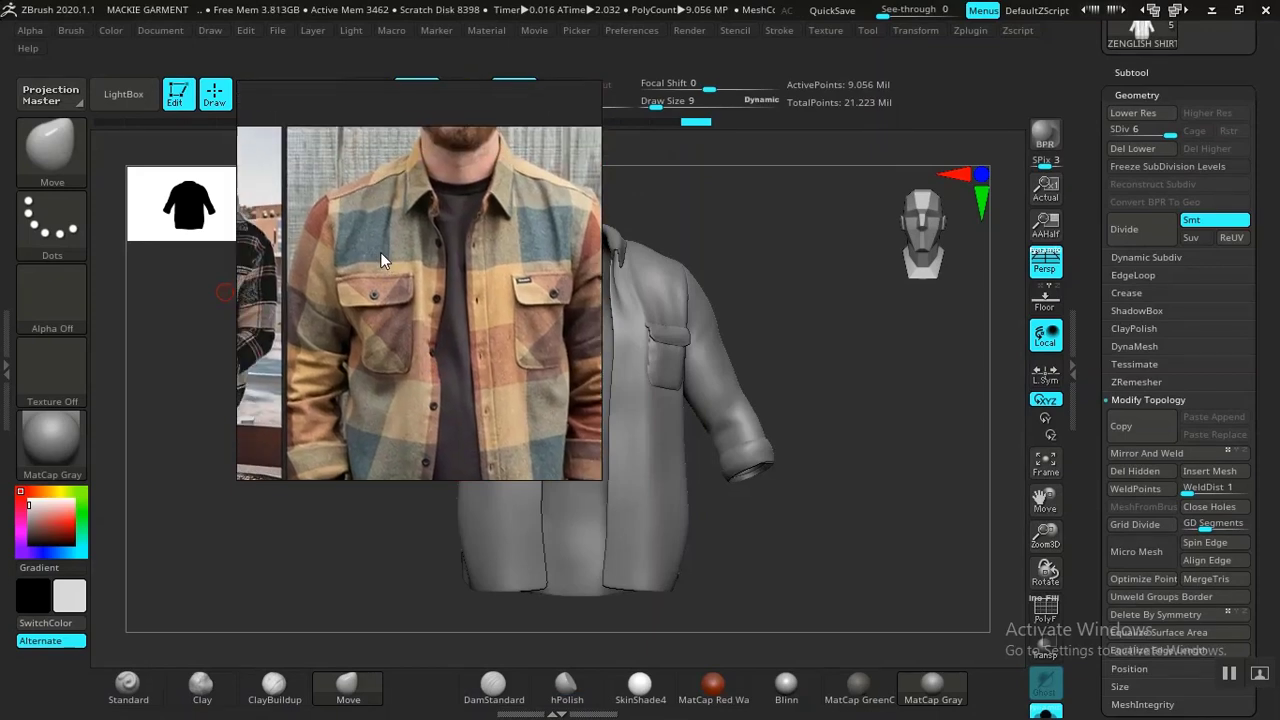
scroll(386, 251, "up", 2)
middle_click_drag(401, 319, 393, 192)
scroll(386, 314, "down", 1)
scroll(431, 338, "down", 2)
middle_click_drag(431, 338, 443, 294)
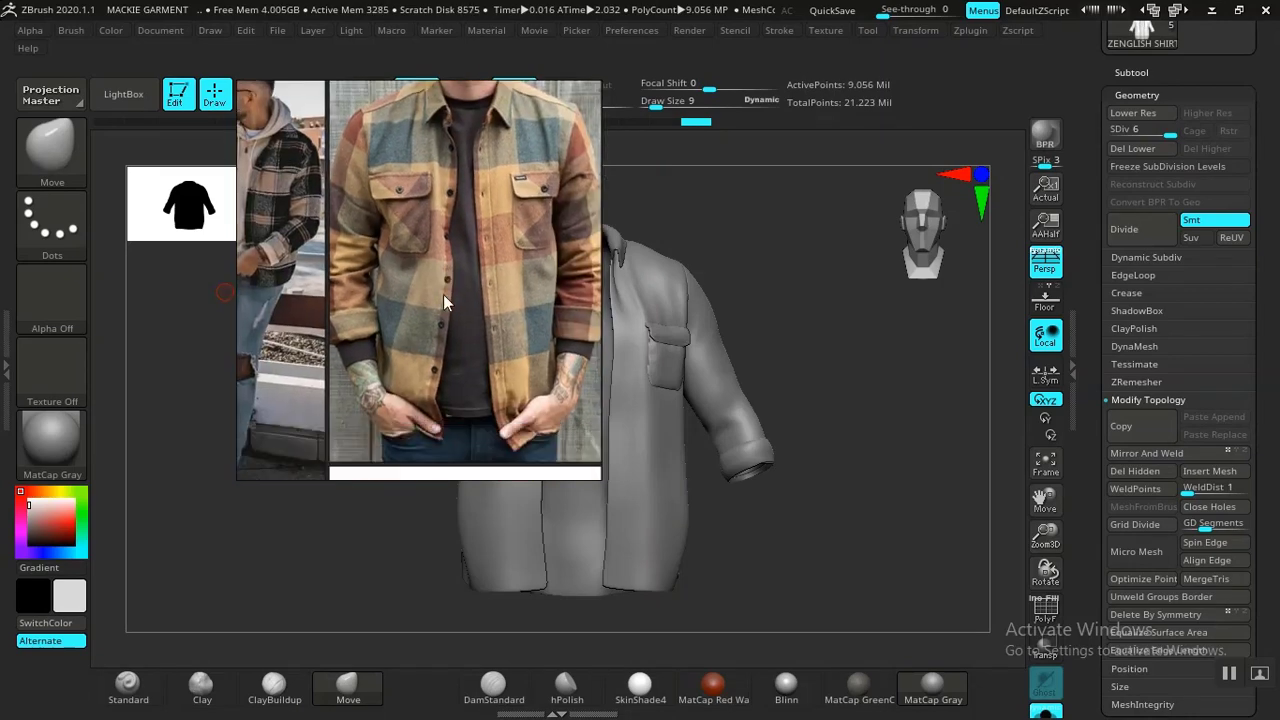
middle_click_drag(425, 340, 410, 275)
Browse the neighbouring plaid shirt and hooded jacket photos on the reference board
middle_click_drag(594, 276, 479, 289)
middle_click_drag(461, 228, 362, 275)
scroll(393, 273, "down", 4)
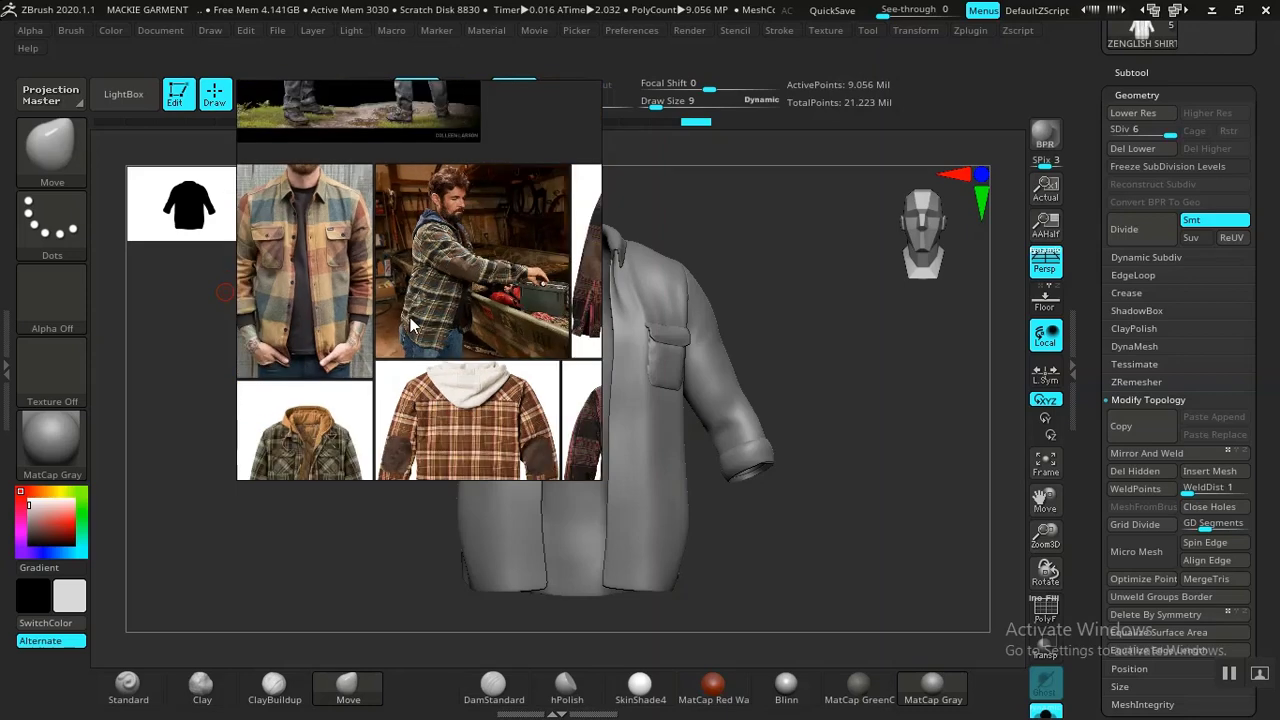
middle_click_drag(416, 362, 386, 254)
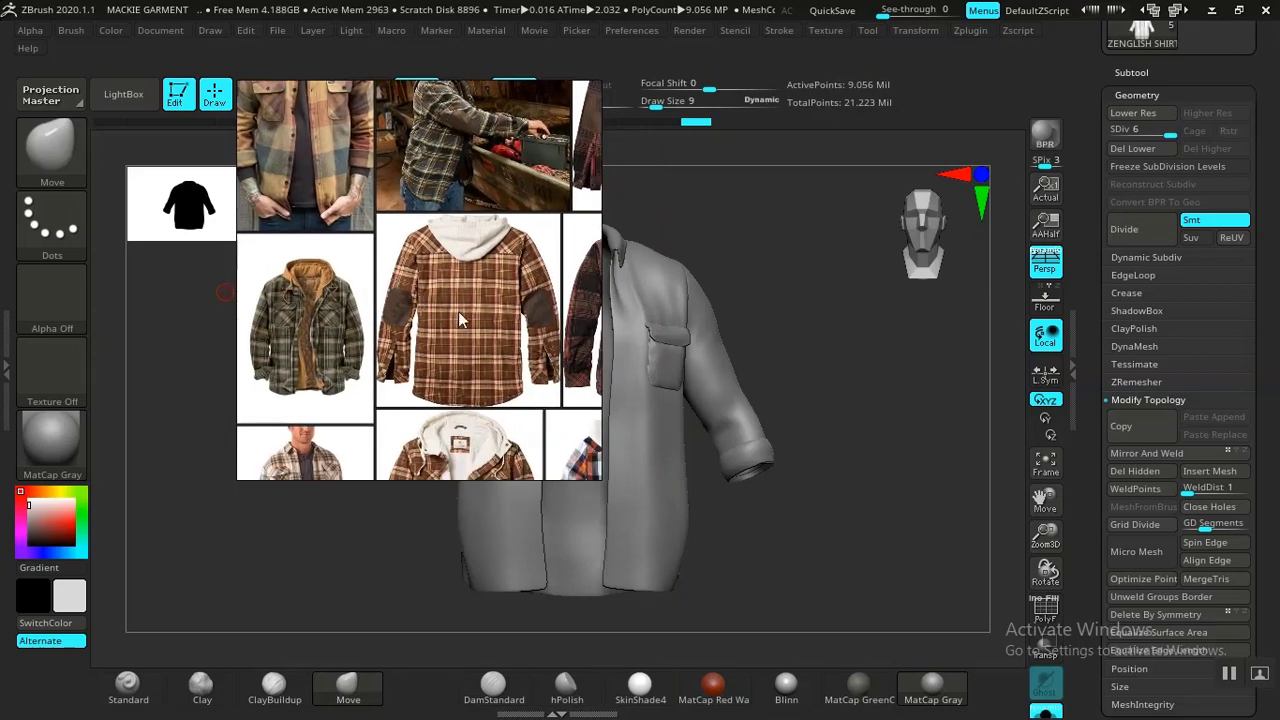
scroll(475, 325, "up", 3)
scroll(499, 311, "down", 5)
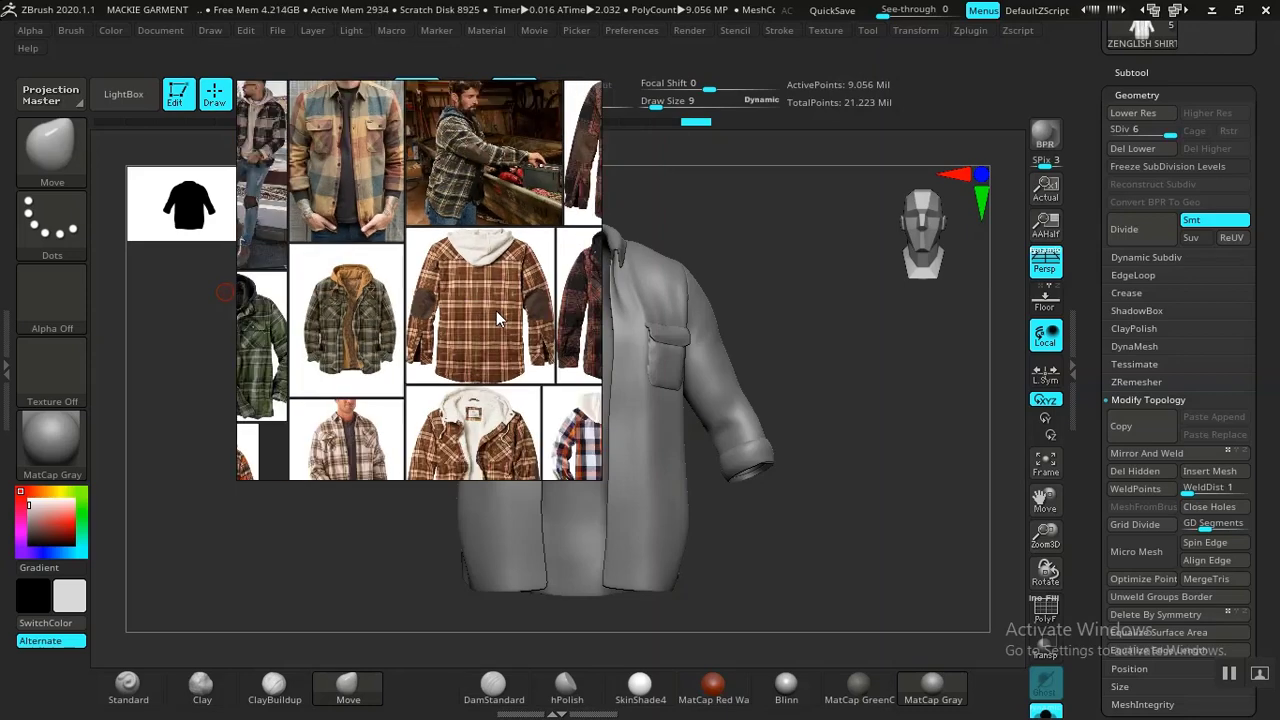
middle_click_drag(450, 340, 404, 337)
middle_click_drag(486, 305, 427, 333)
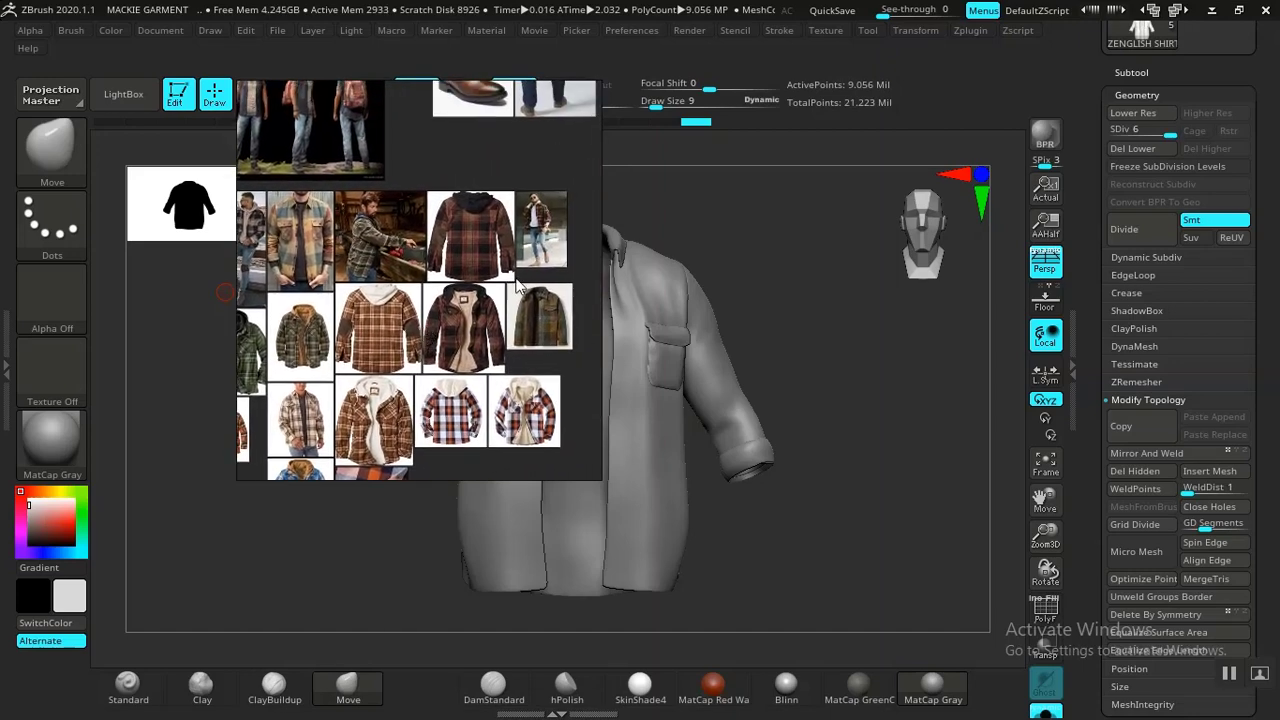
scroll(517, 280, "up", 3)
scroll(500, 220, "up", 3)
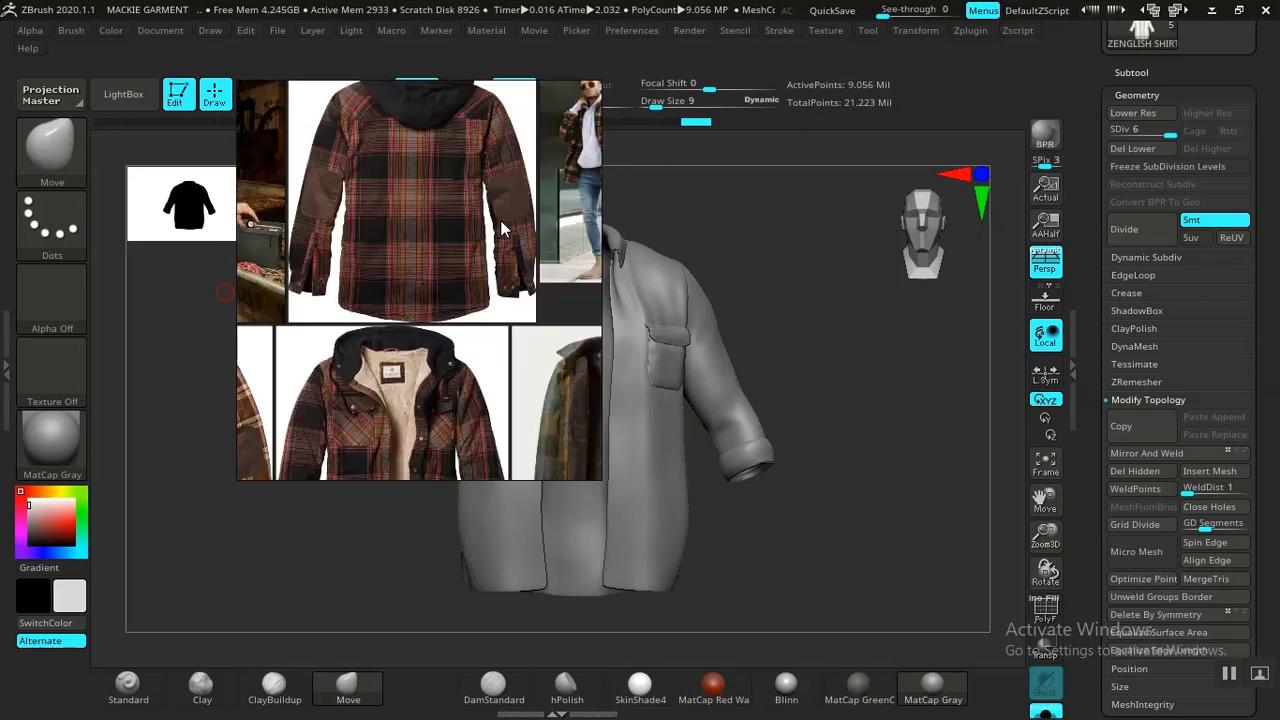
Examine the photo of the man wearing an open plaid jacket over a white hoodie
middle_click_drag(500, 220, 389, 370)
scroll(498, 317, "up", 1)
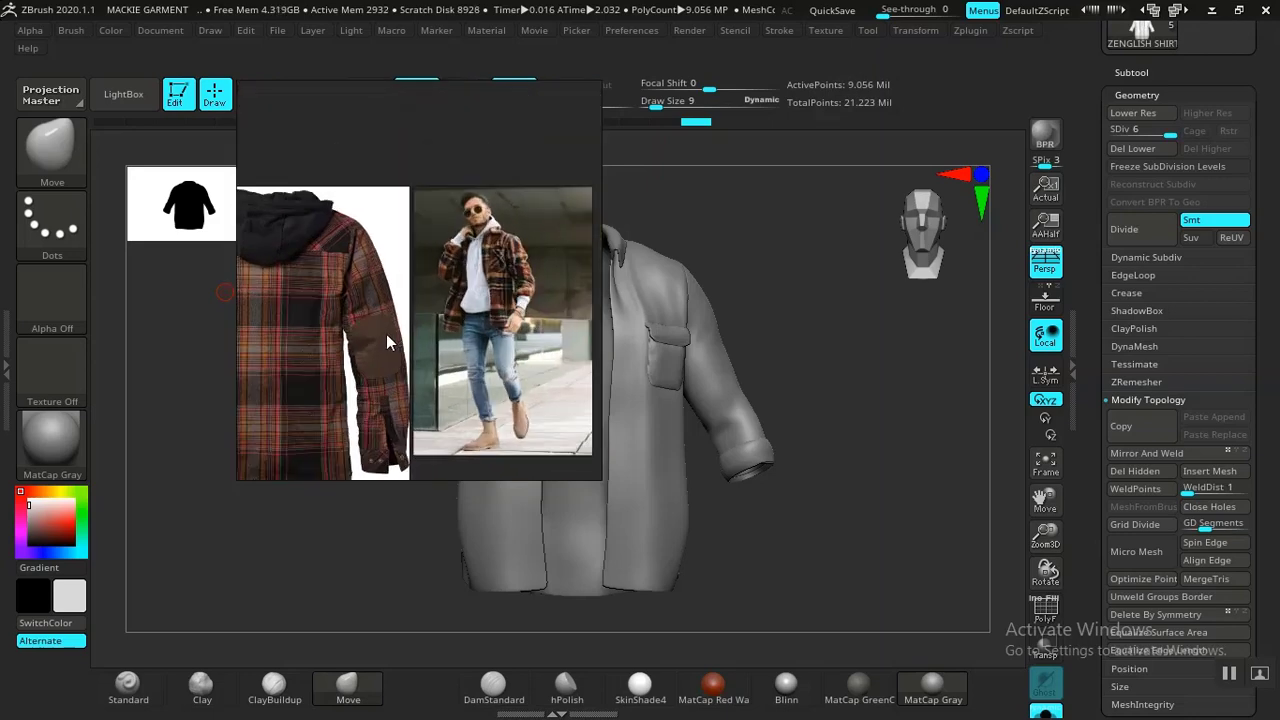
scroll(386, 336, "up", 2)
middle_click_drag(415, 298, 421, 326)
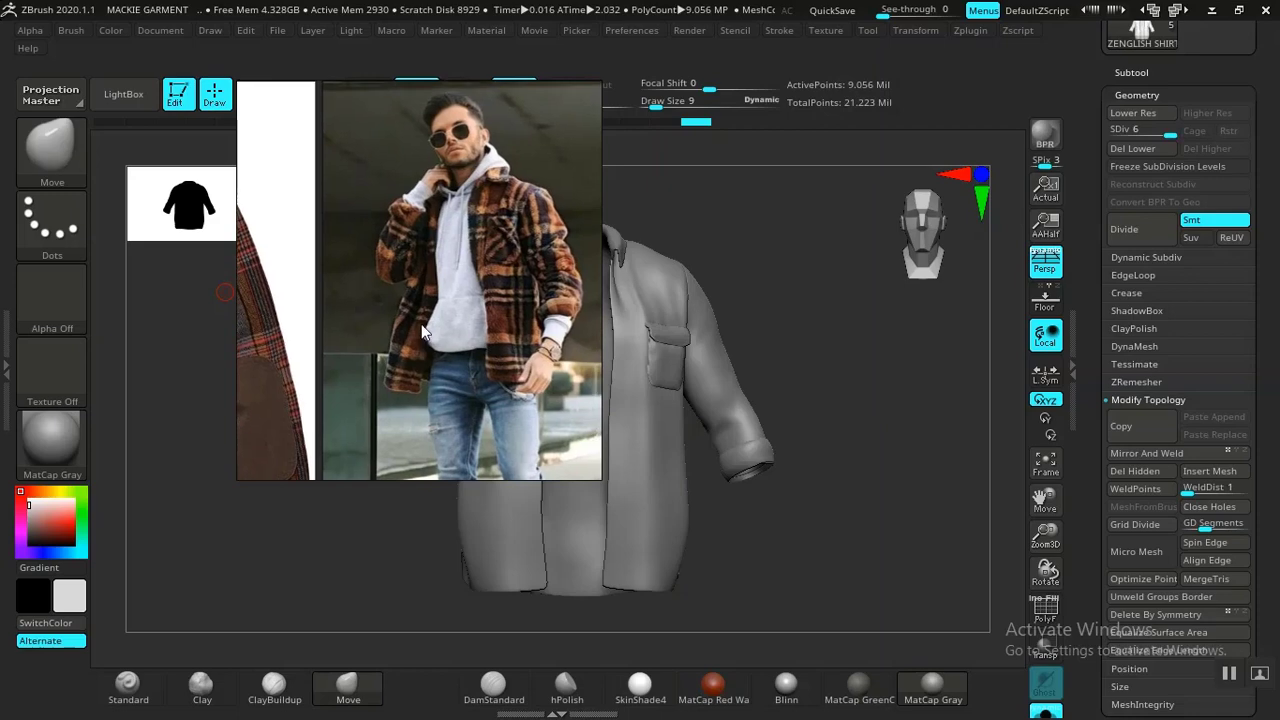
scroll(508, 288, "down", 2)
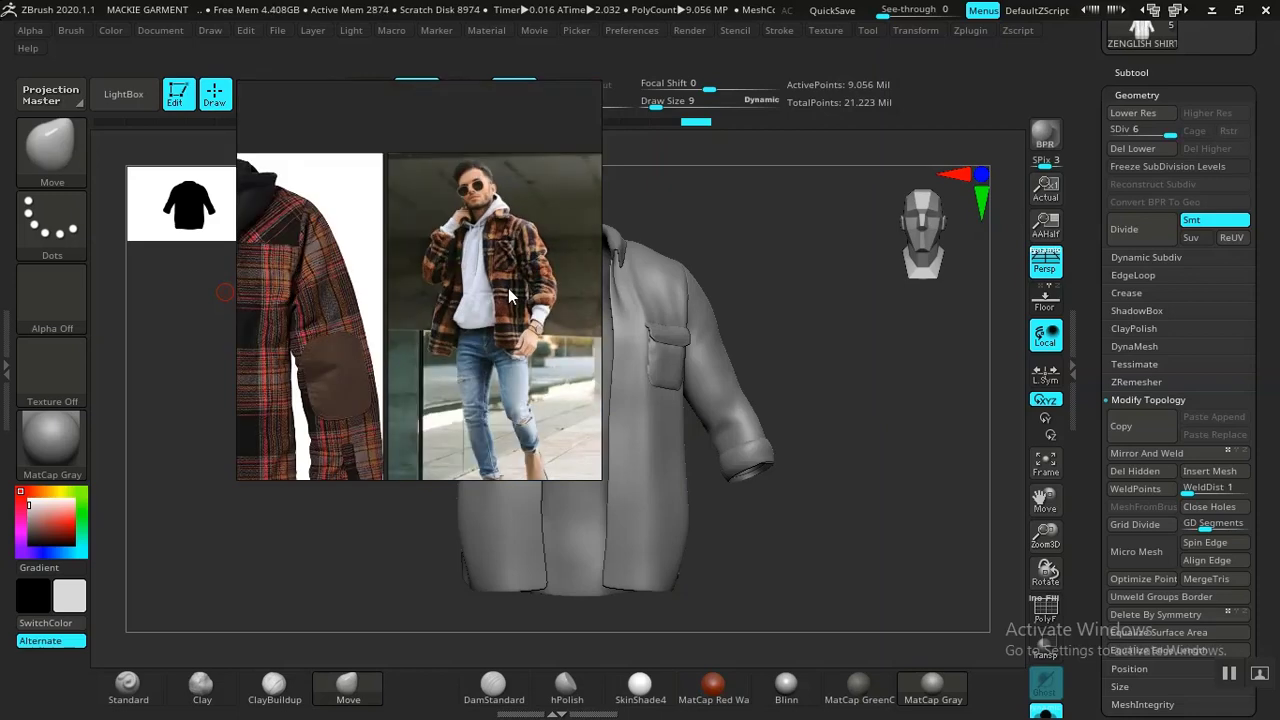
mouse_move(508, 288)
middle_mouse_down()
mouse_move(488, 248)
mouse_move(496, 268)
middle_mouse_up()
scroll(490, 295, "up", 1)
scroll(500, 300, "up", 2)
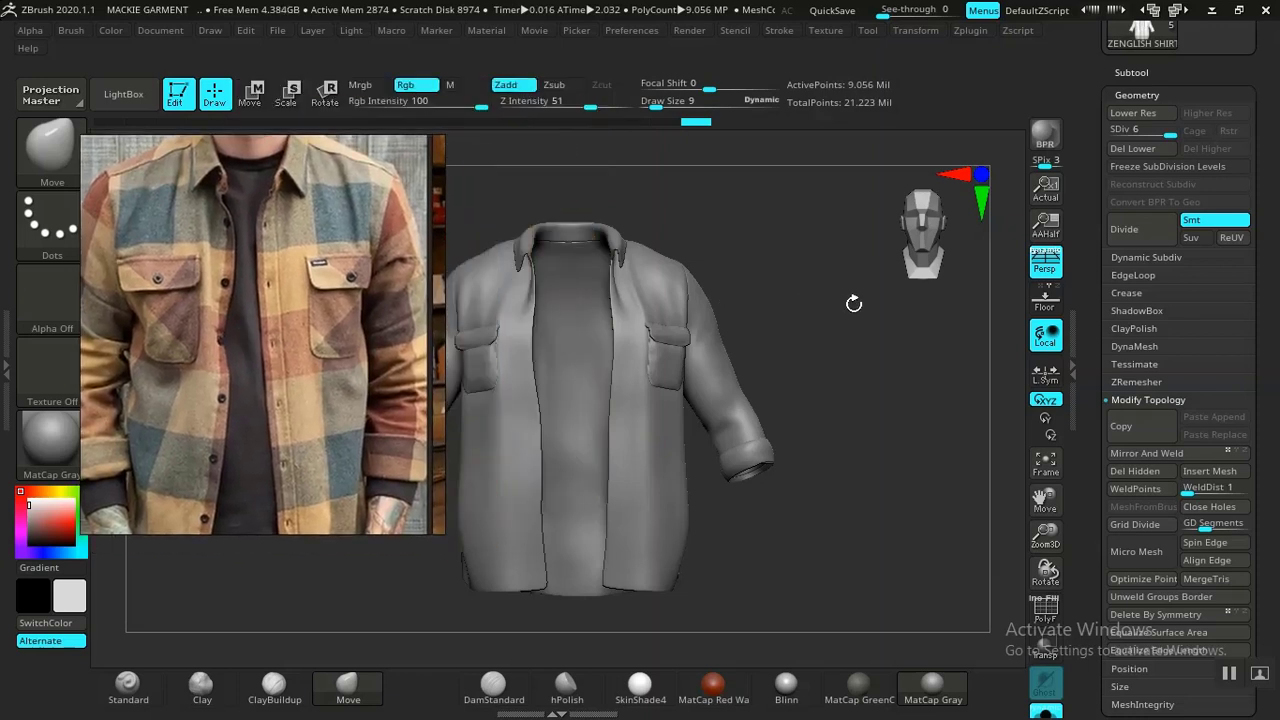
Add a new sculpting layer to the shirt and name it RIGHT BUTTON FLAT
left_click_drag(1090, 351, 1093, 243)
left_click(1129, 450)
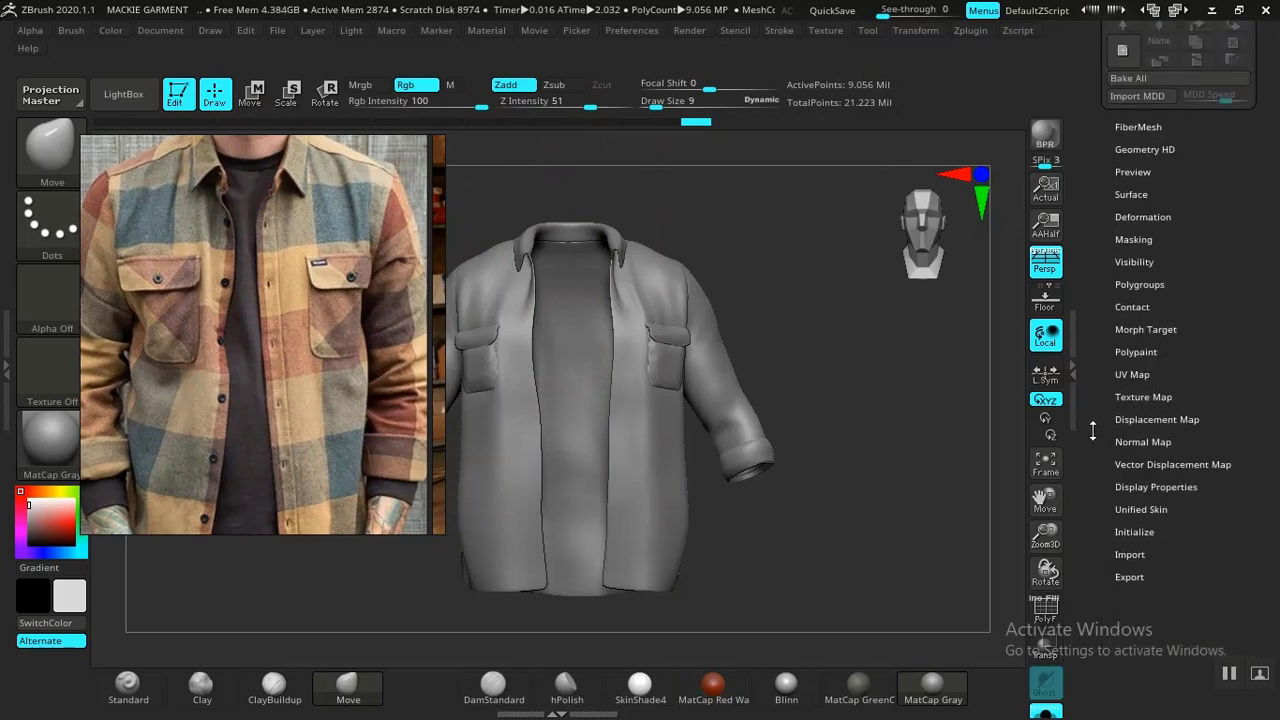
left_click_drag(1094, 428, 1097, 475)
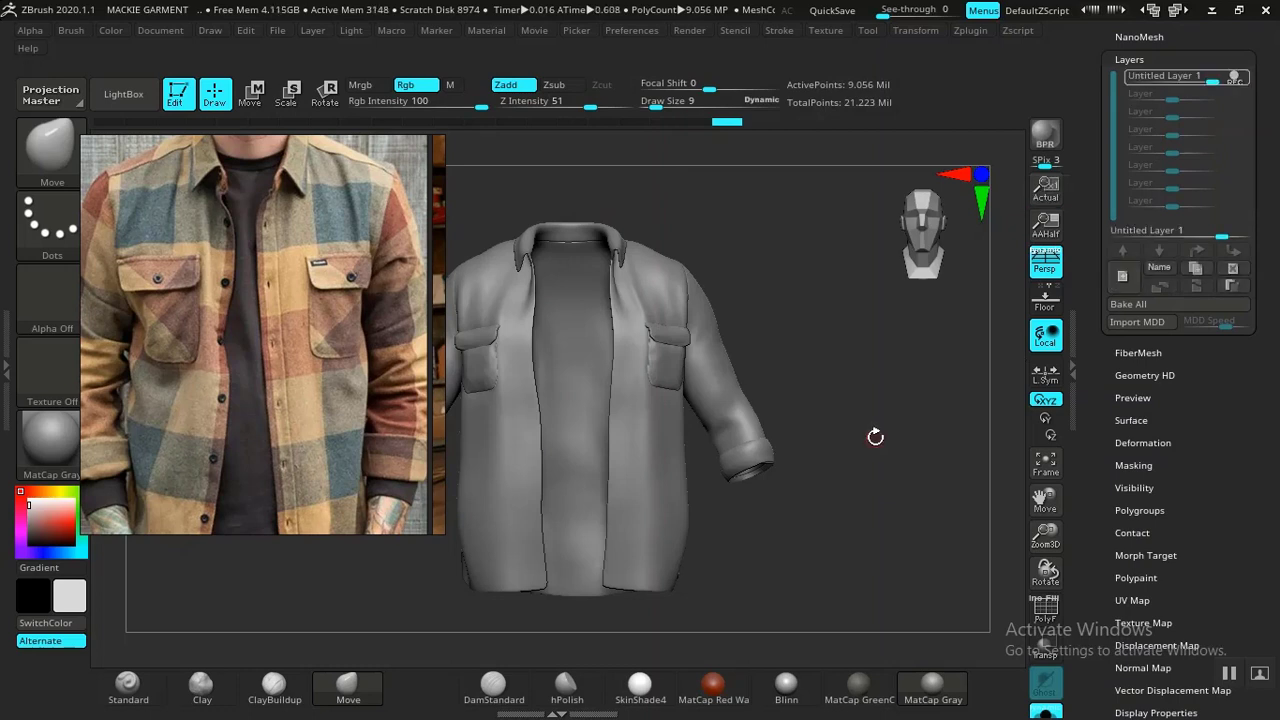
left_click(1158, 268)
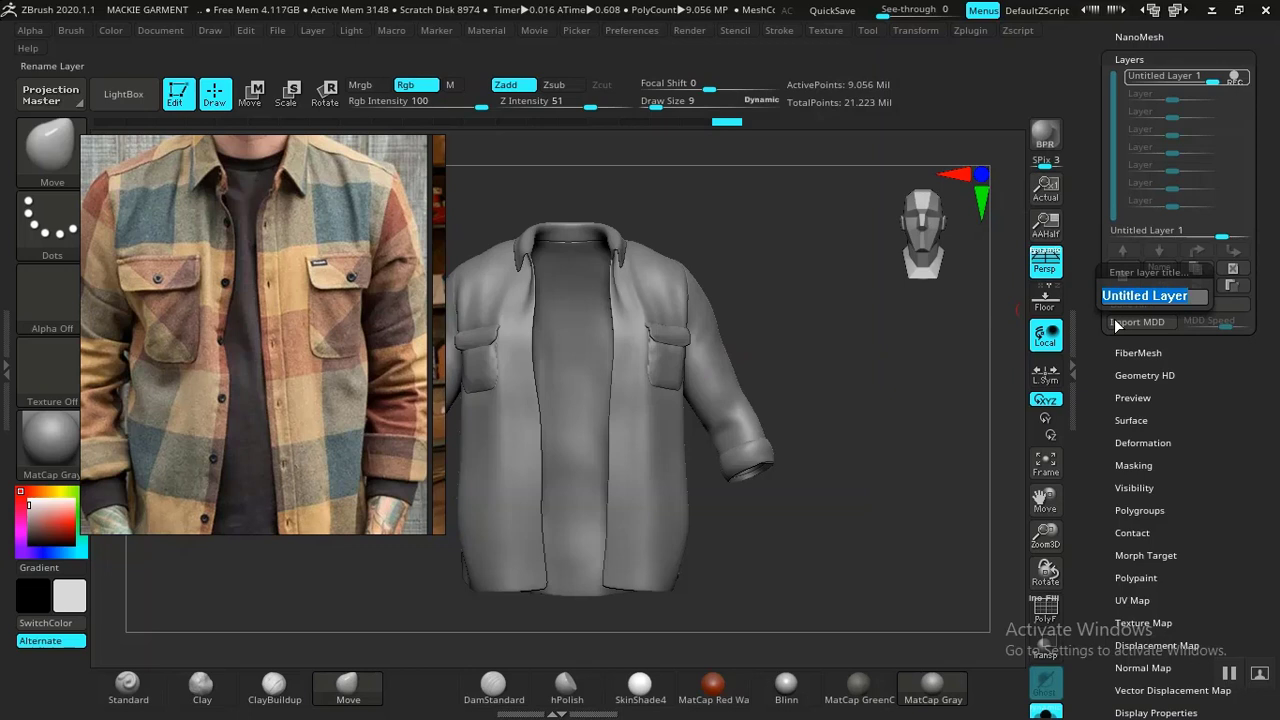
type("BUTTON")
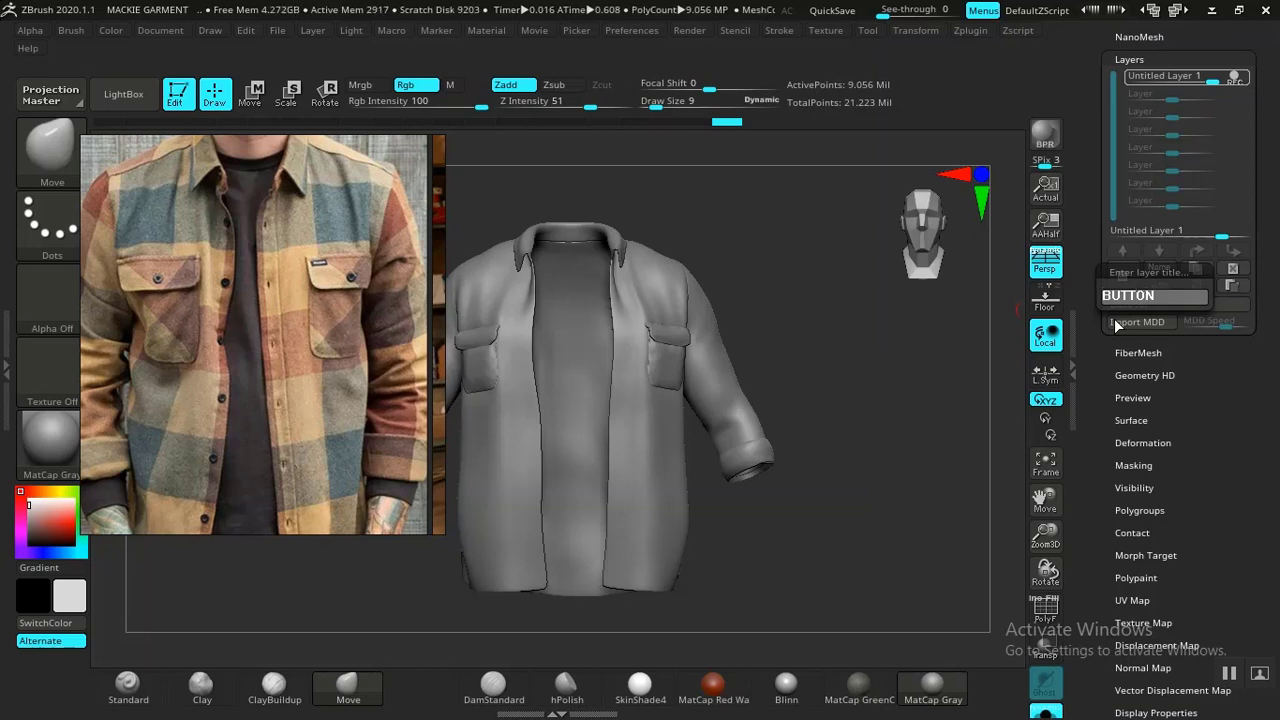
type("RIGHT  FLAT")
key("Return")
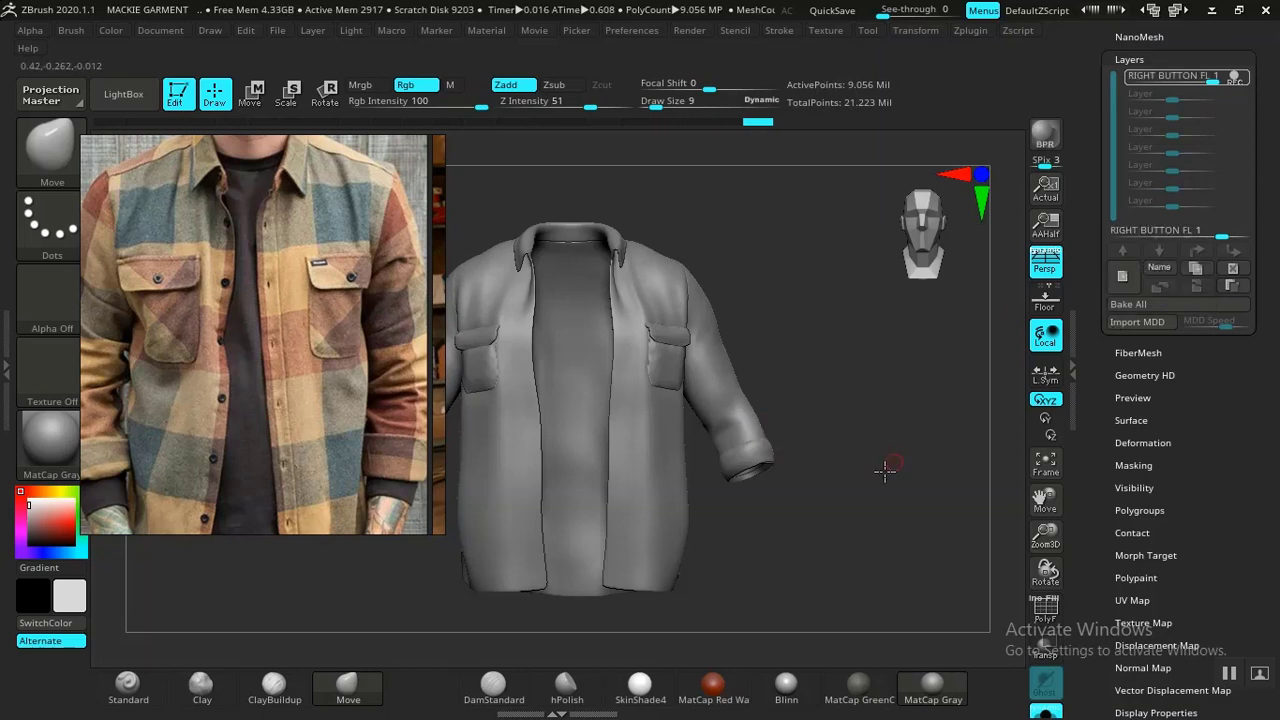
Isolate the shirt's front body panel behind the fully visible chest pocket, hiding all other polygroups
left_click_drag(885, 470, 889, 360, "alt")
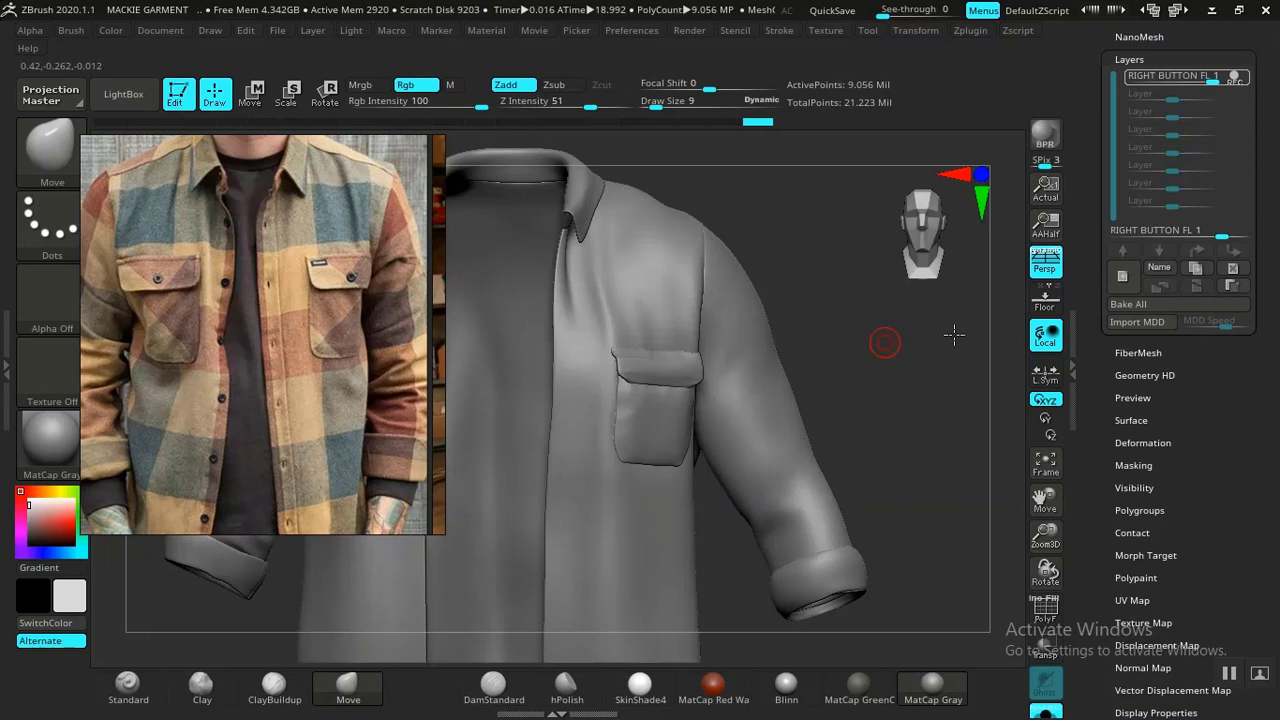
left_click_drag(954, 336, 928, 355)
right_click_drag(782, 391, 686, 460, "ctrl")
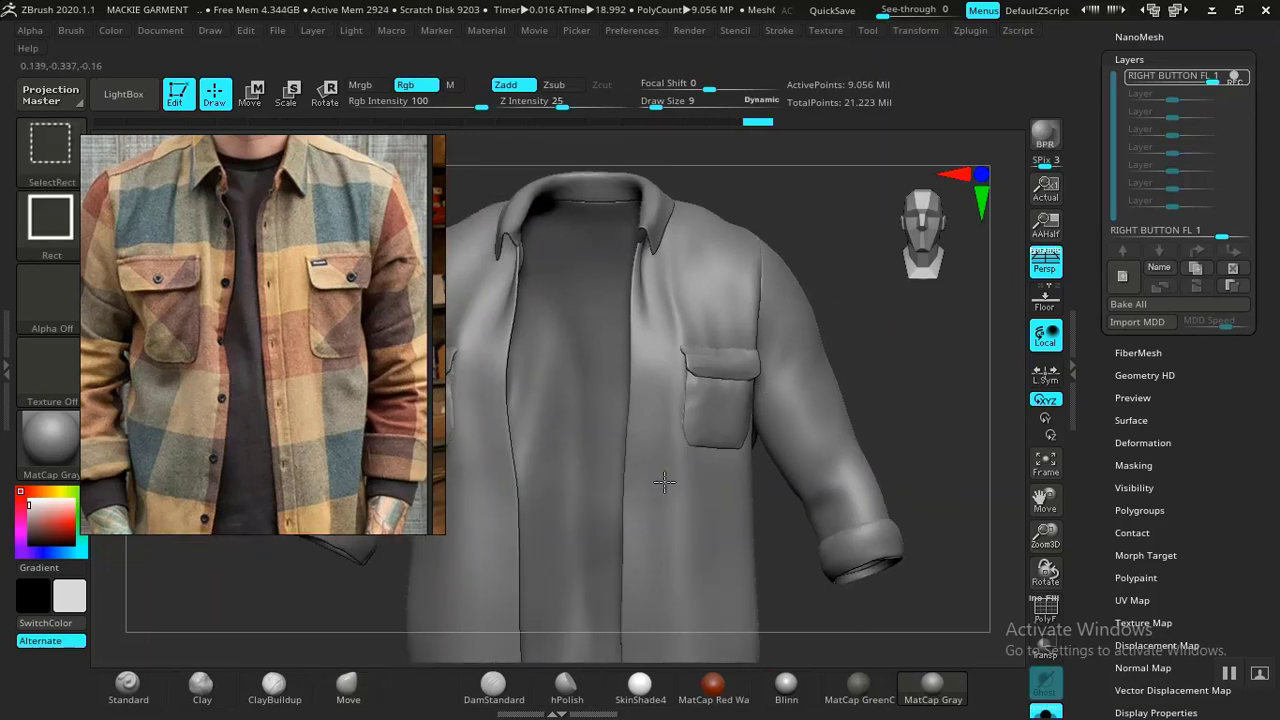
left_click(675, 443, "ctrl+shift")
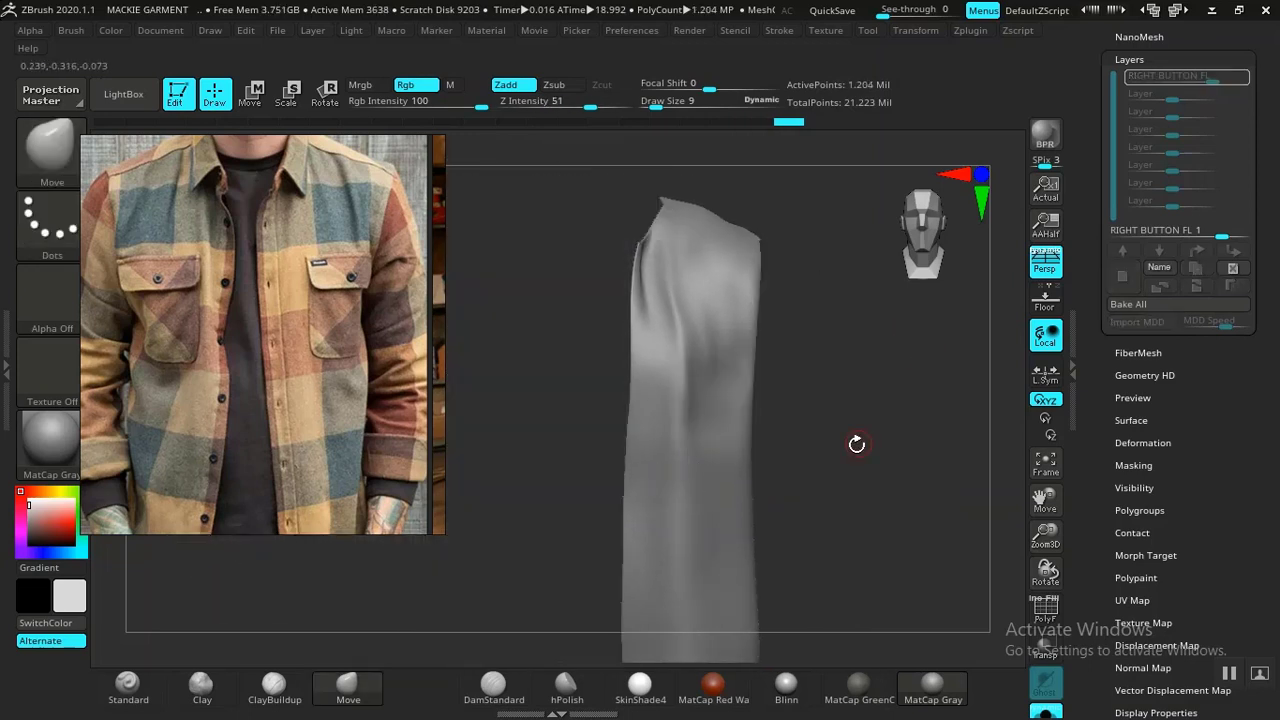
mouse_move(846, 418)
left_mouse_down()
mouse_move(980, 414)
mouse_move(914, 429)
left_mouse_up()
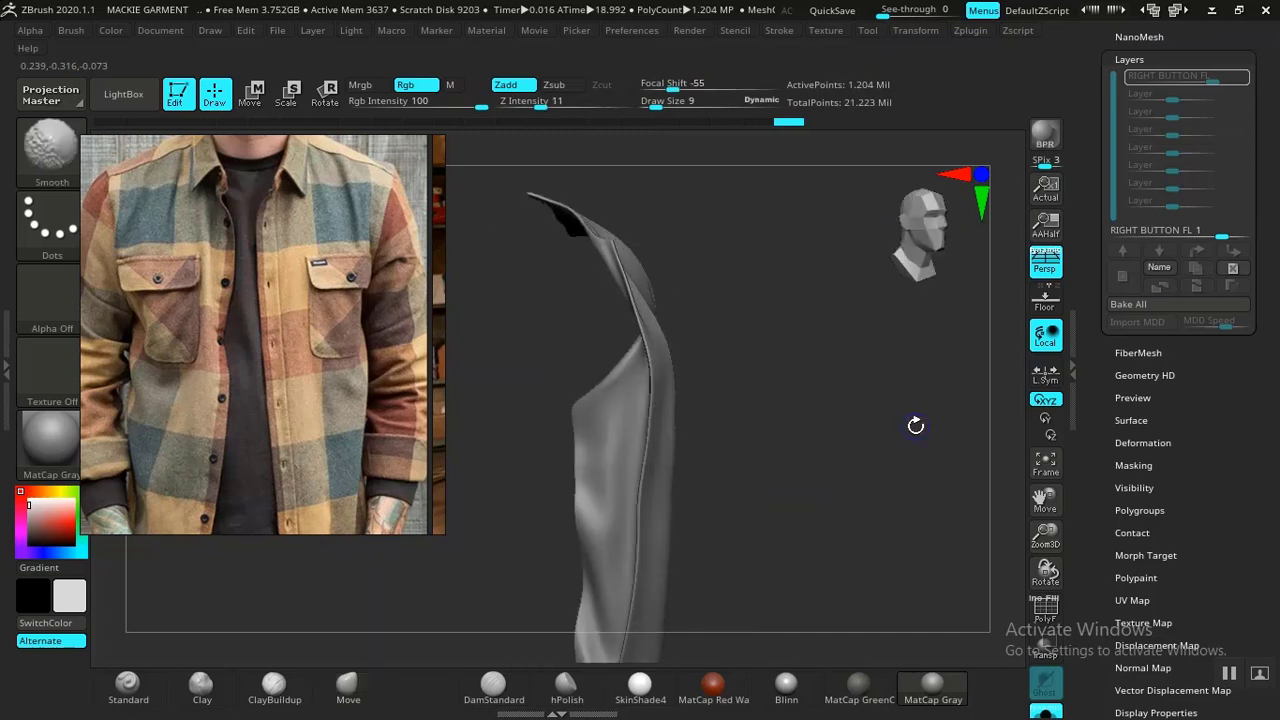
key("shift+f")
key("shift+f")
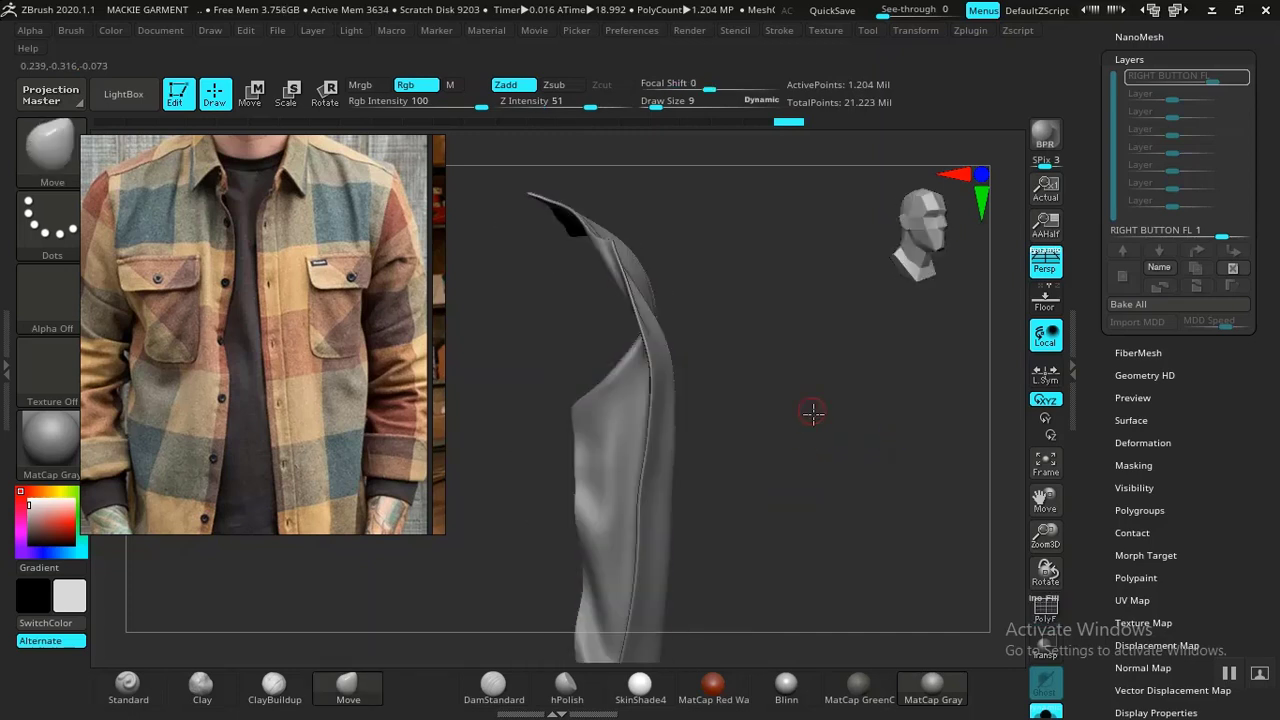
Choose the MaskPen as the masking brush for working near the front panel's opening edge
left_click_drag(812, 413, 591, 343)
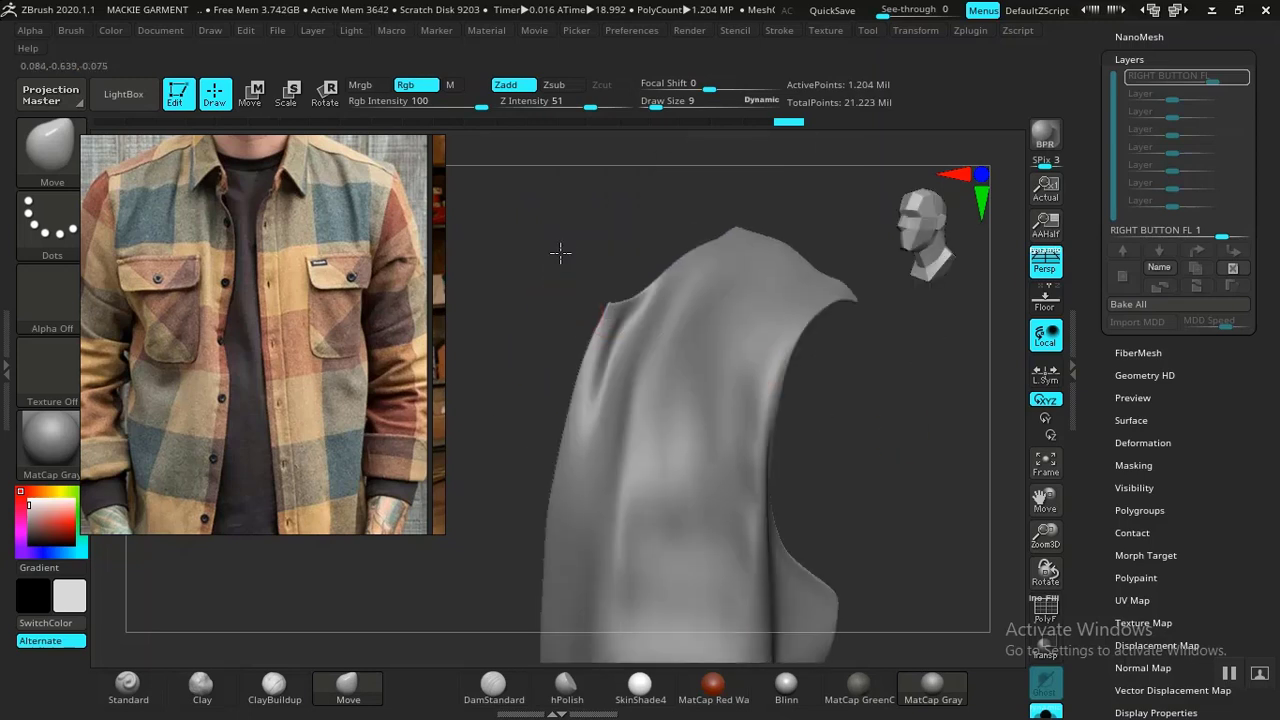
left_click_drag(543, 428, 524, 293, "alt")
left_click_drag(512, 231, 480, 530, "alt")
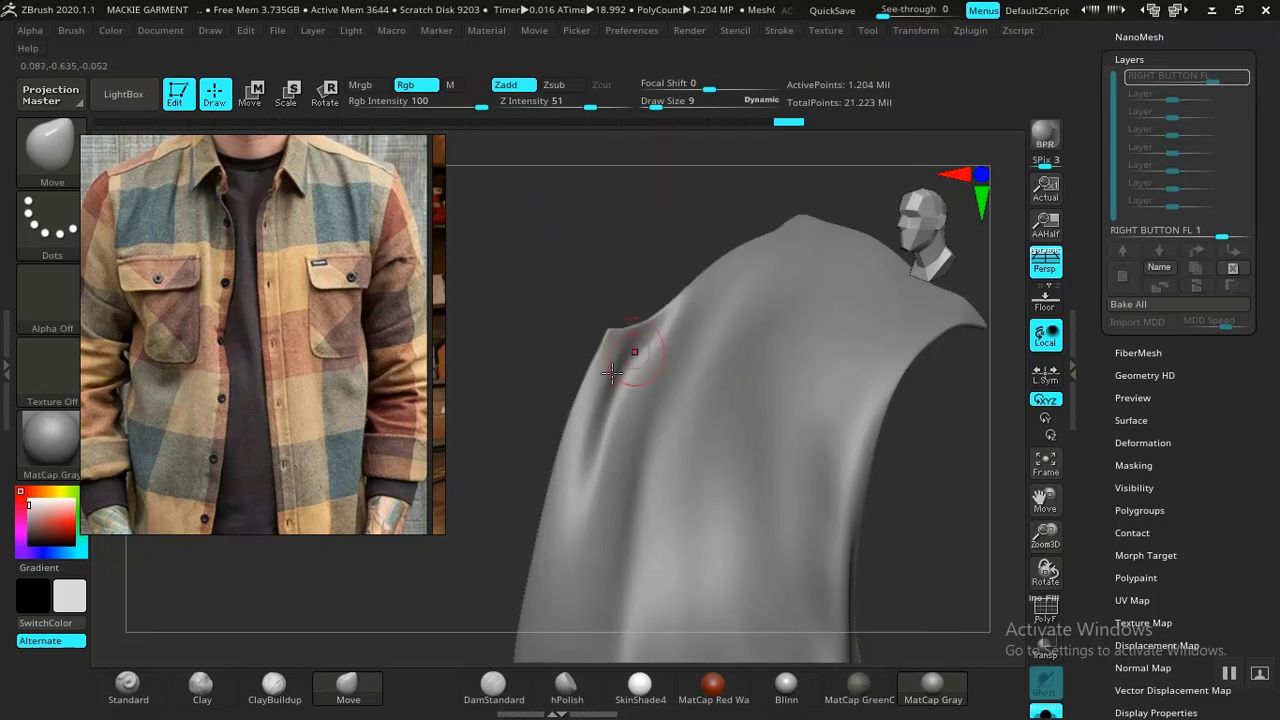
left_click_drag(514, 413, 490, 330)
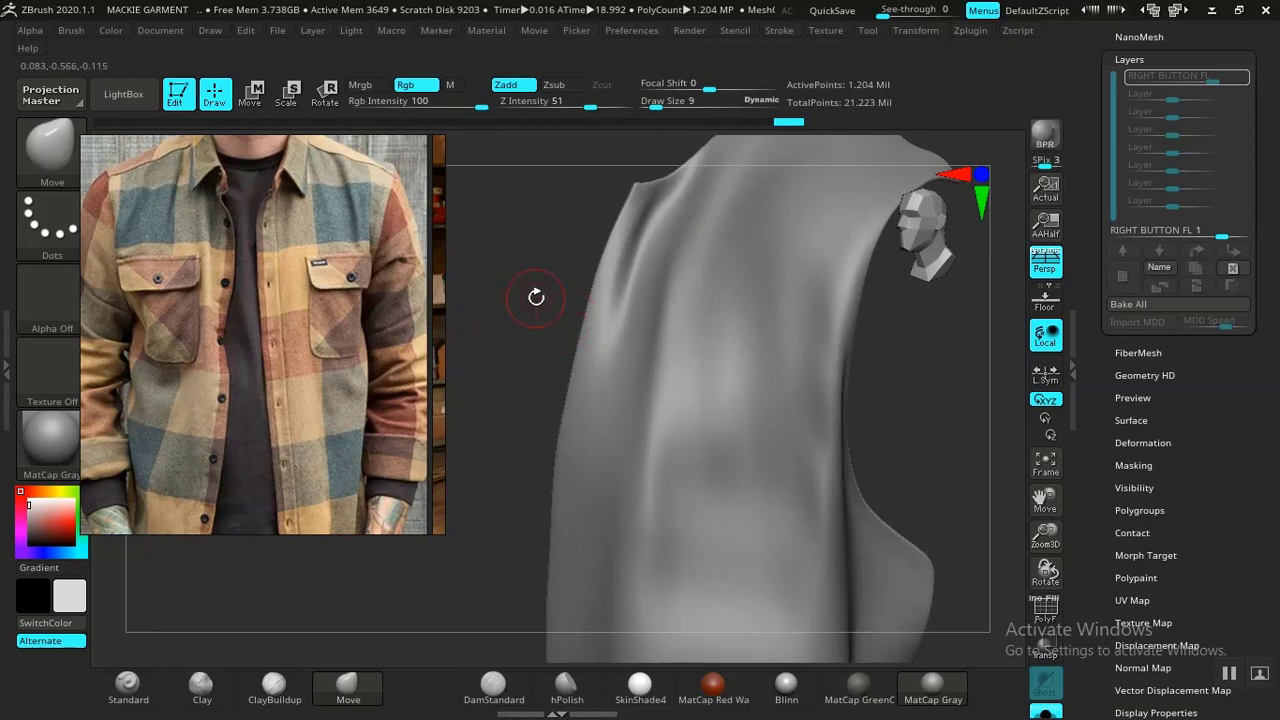
mouse_move(537, 294)
left_mouse_down()
mouse_move(557, 303)
mouse_move(543, 326)
mouse_move(576, 350)
mouse_move(500, 323)
mouse_move(525, 275)
mouse_move(543, 323)
left_mouse_up()
key("ctrl")
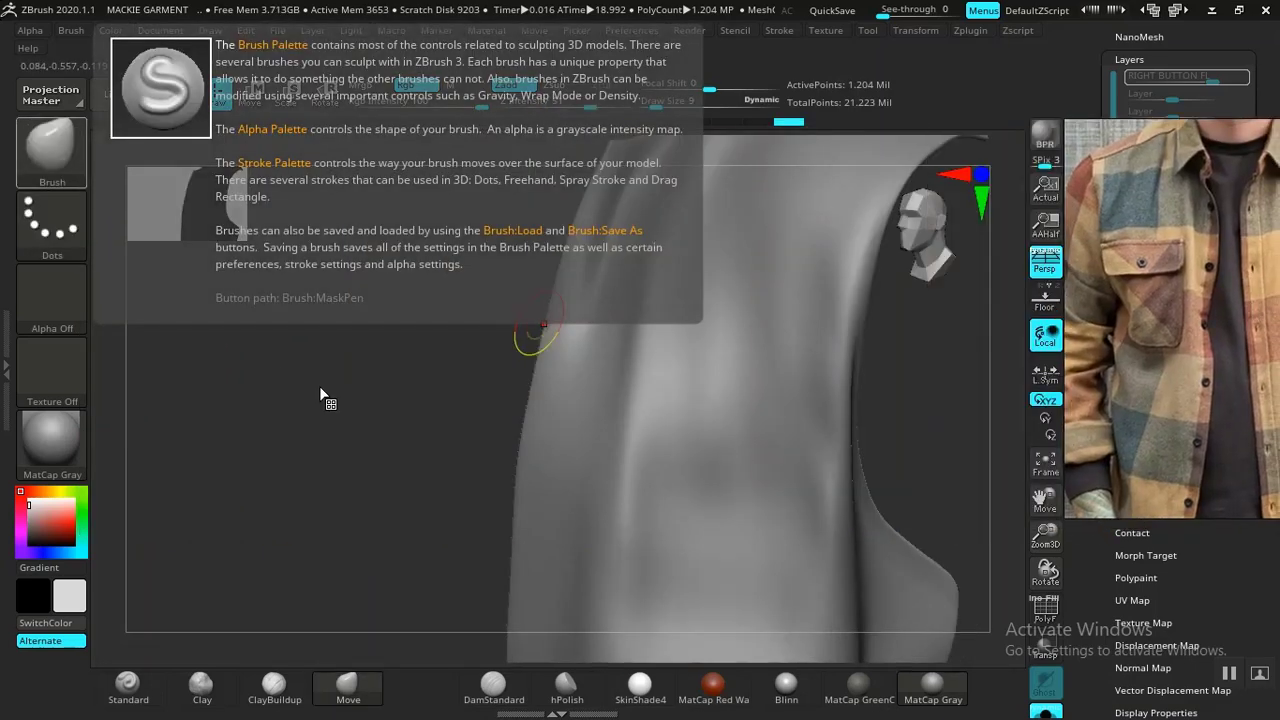
left_click(44, 152)
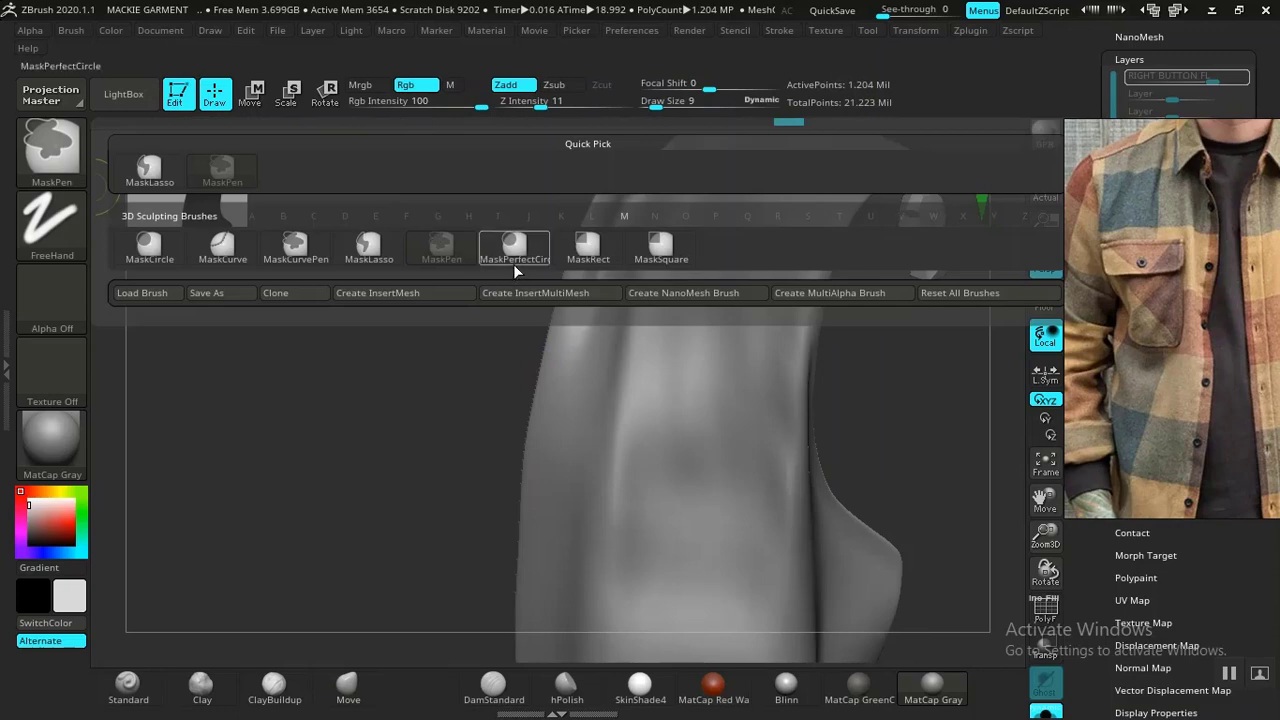
left_click(441, 247)
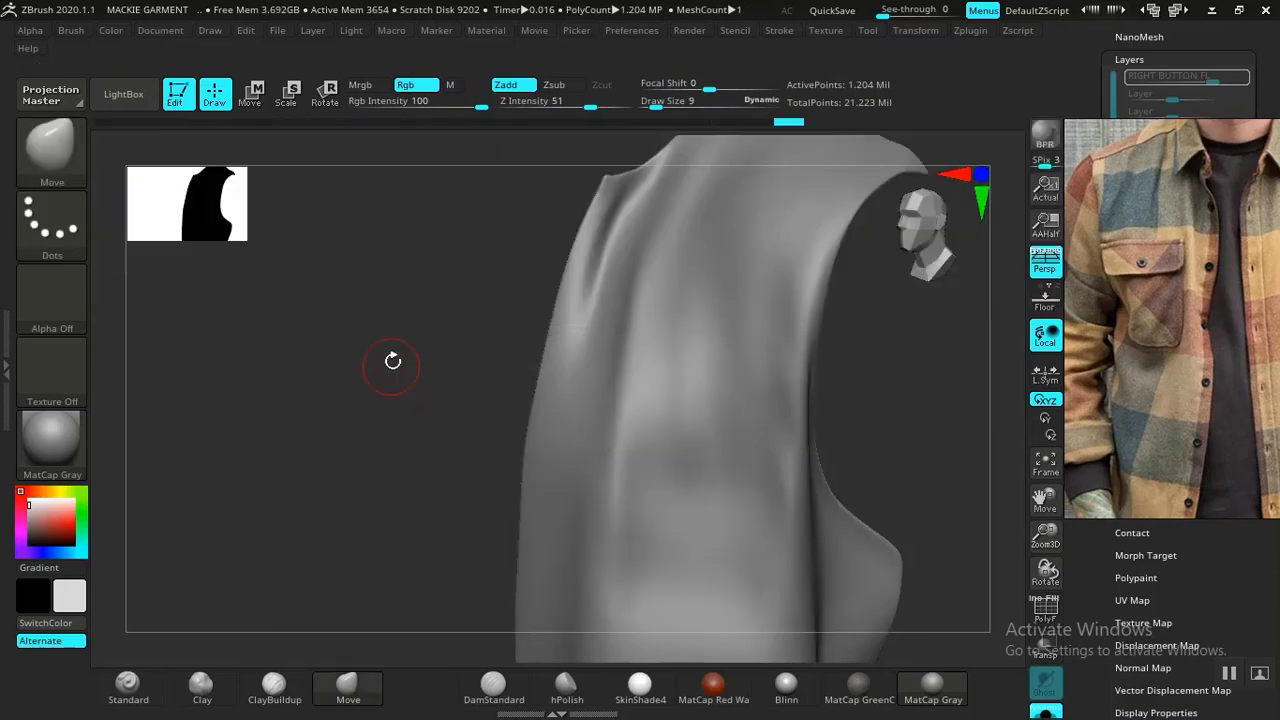
Reduce the brush draw size to 3 for fine work at the panel's neckline corner
mouse_move(337, 451)
left_mouse_down()
mouse_move(400, 400)
mouse_move(360, 319)
mouse_move(397, 414)
mouse_move(523, 314)
left_mouse_up()
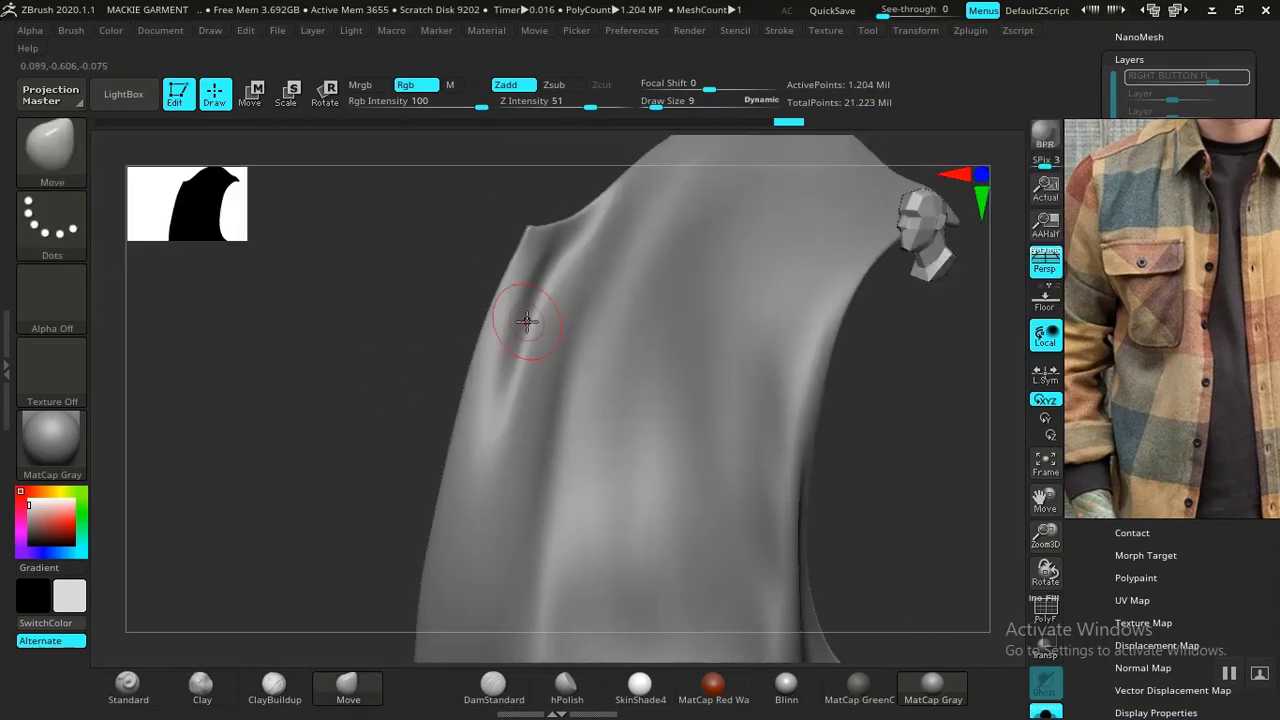
key("bracketleft")
key("bracketleft")
key("bracketleft")
left_click_drag(316, 375, 350, 375)
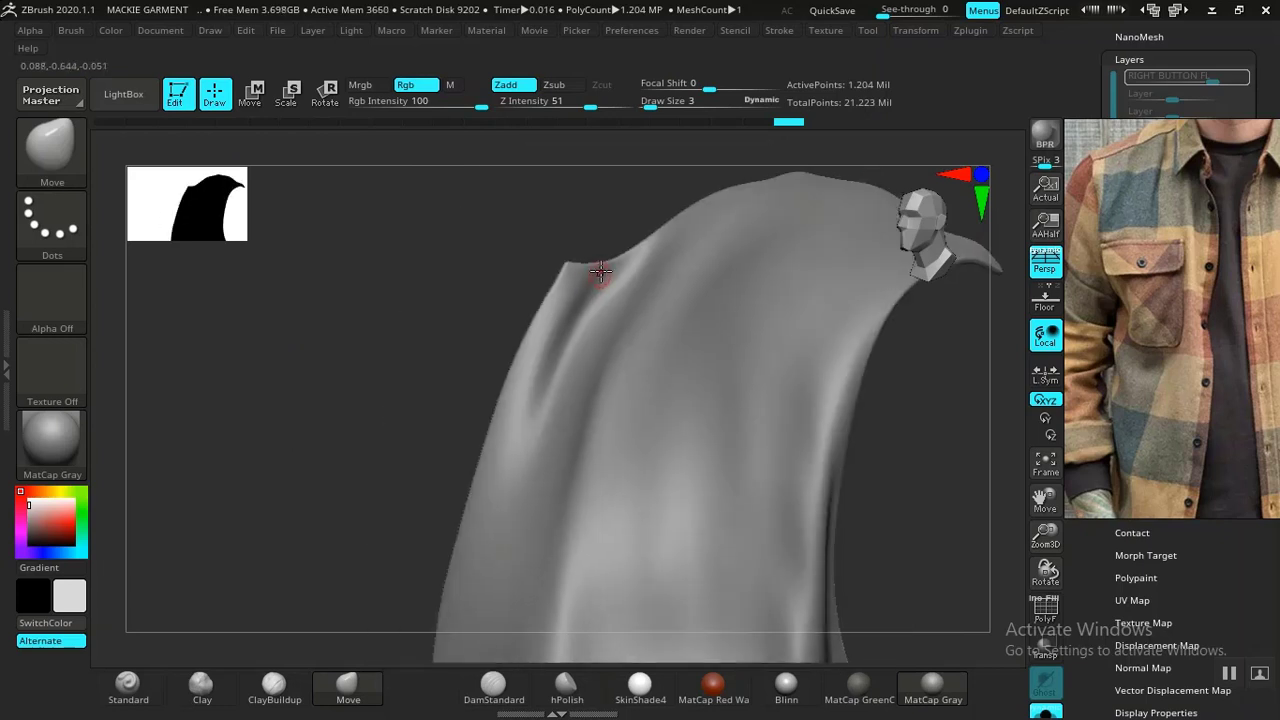
key("ctrl")
left_click_drag(585, 303, 531, 431, "ctrl")
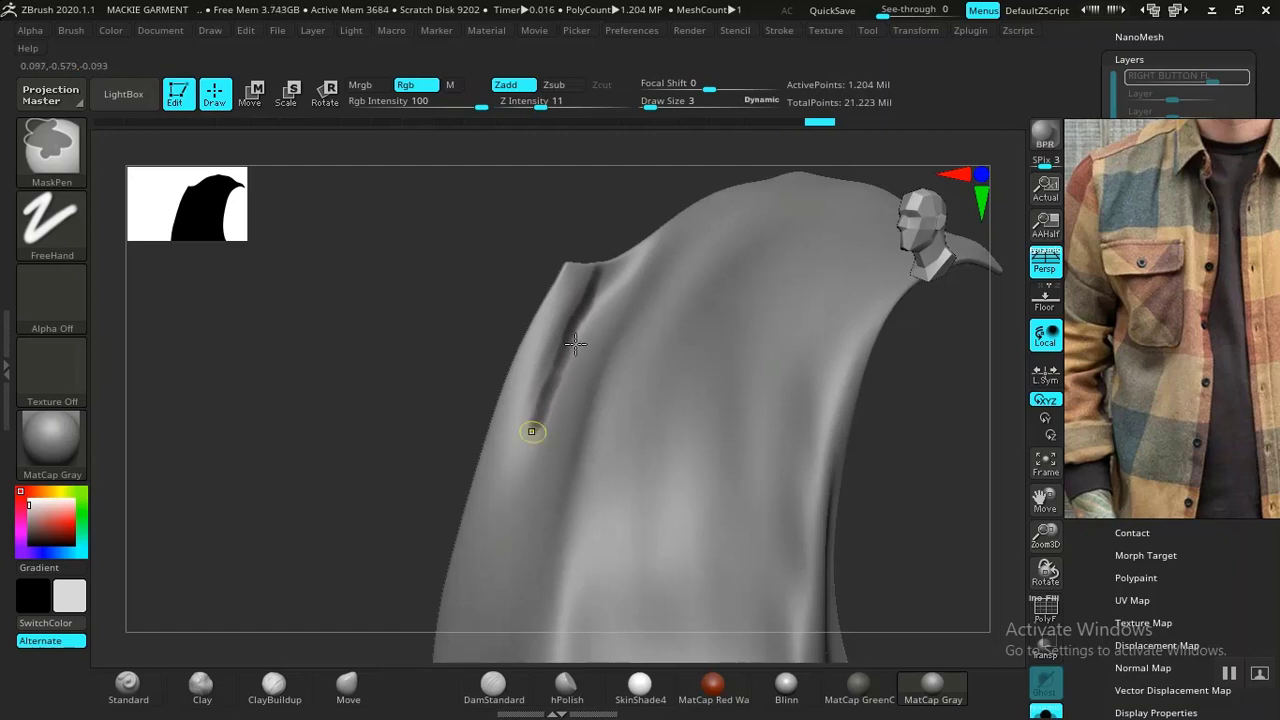
mouse_move(402, 311)
left_mouse_down("alt")
mouse_move(390, 98)
mouse_move(403, 391)
mouse_move(331, 303)
mouse_move(405, 277)
mouse_move(380, 489)
mouse_move(369, 426)
mouse_move(383, 418)
mouse_move(389, 440)
mouse_move(369, 446)
left_mouse_up("alt")
left_click_drag(414, 384, 435, 344, "alt")
key("ctrl+z")
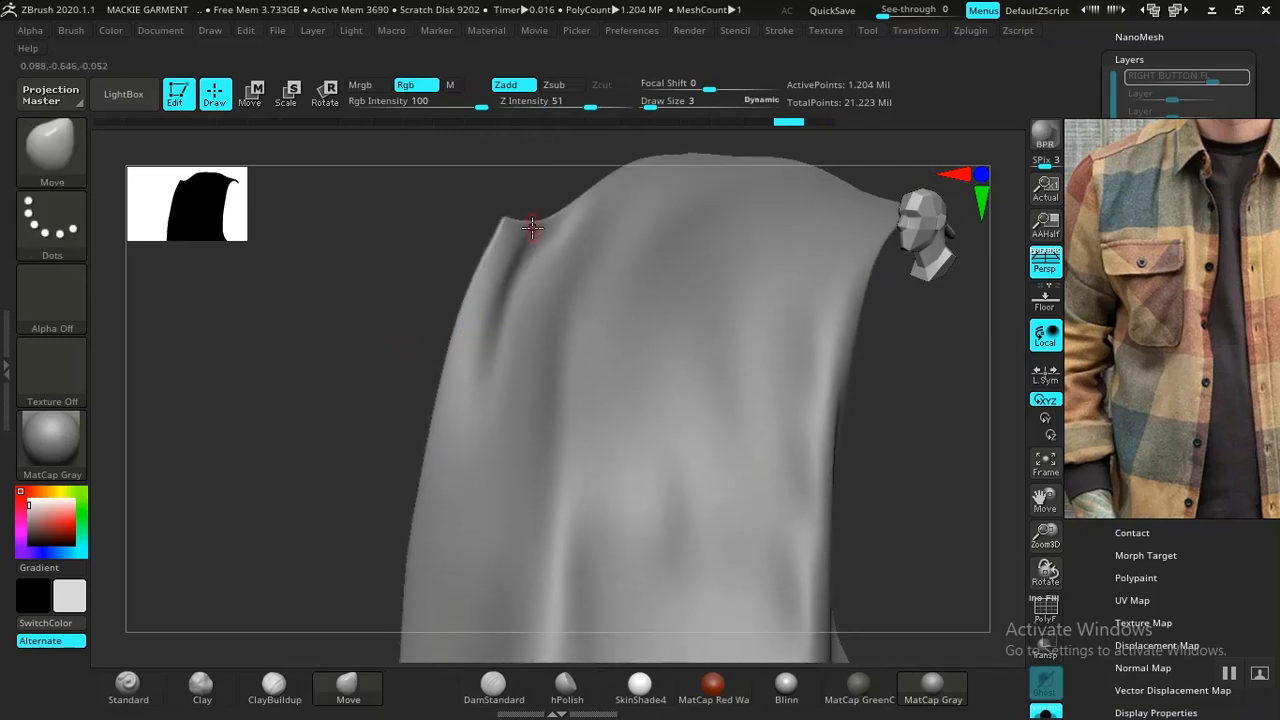
Mask a thin line from the neckline down the front panel, parallel to its opening edge, and inspect it
key("ctrl")
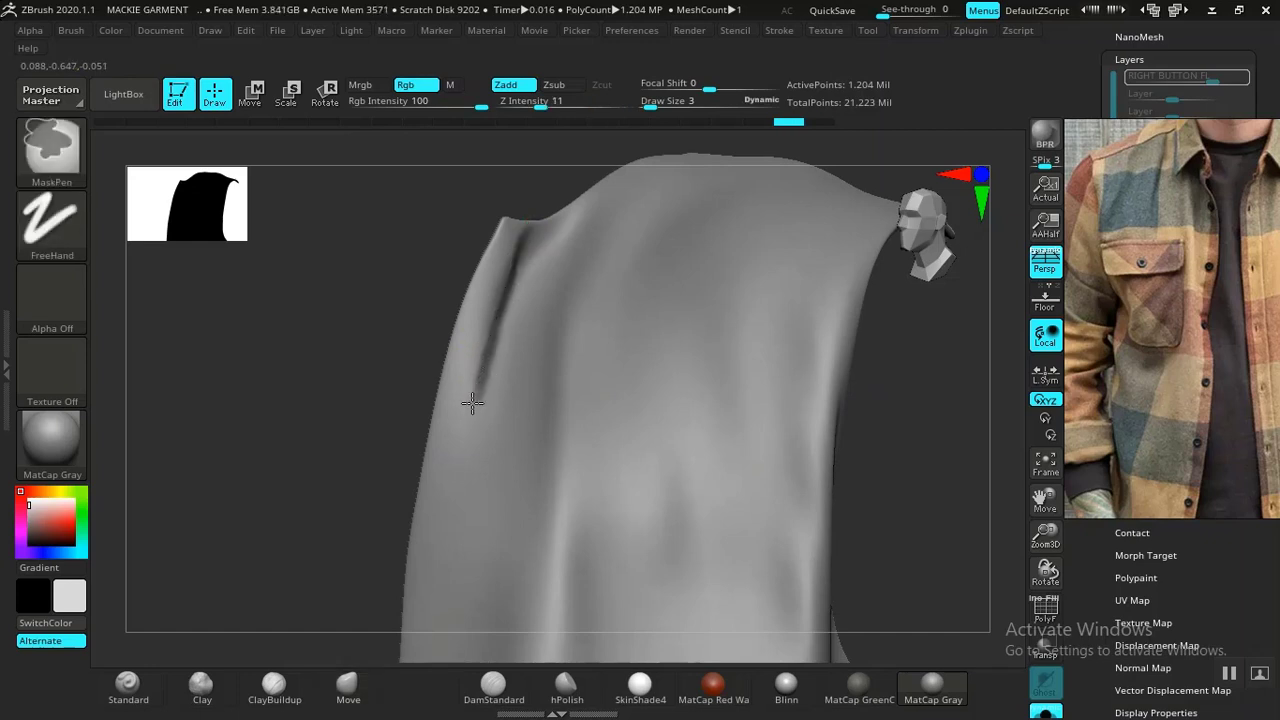
mouse_move(380, 403)
left_mouse_down()
mouse_move(323, 318)
mouse_move(348, 360)
mouse_move(346, 408)
mouse_move(374, 360)
mouse_move(377, 375)
left_mouse_up()
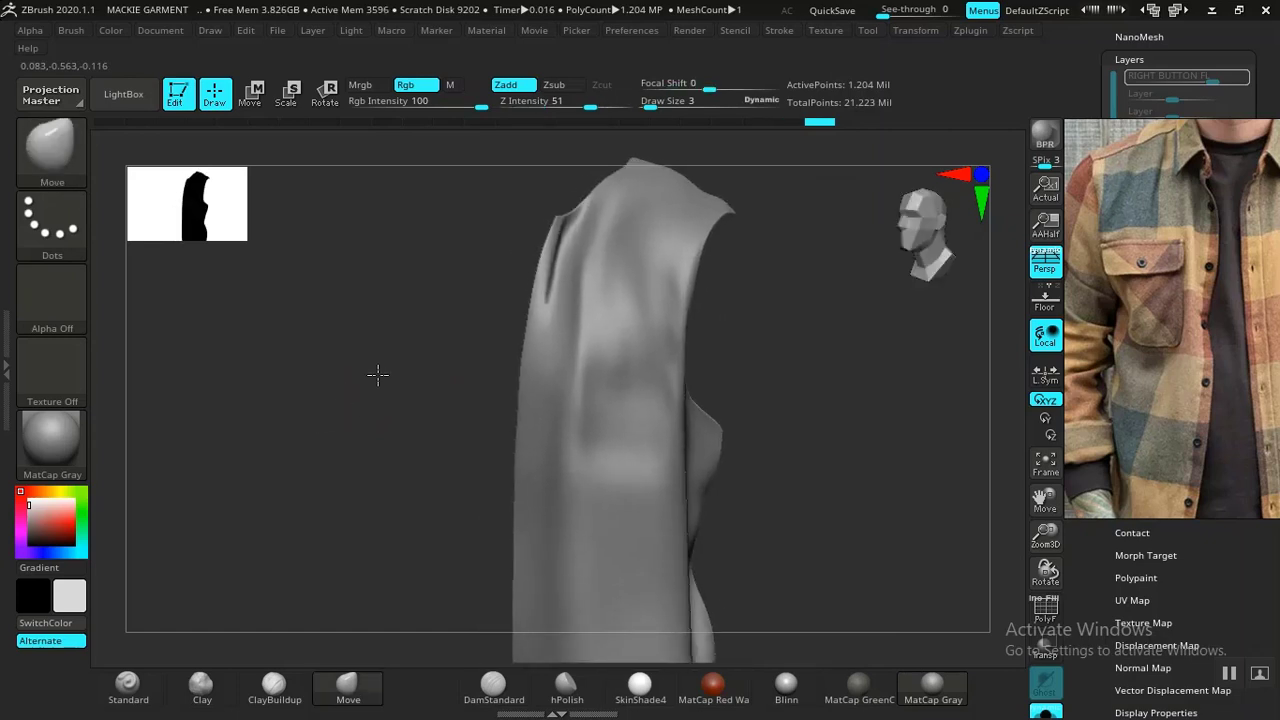
left_click_drag(385, 432, 403, 426)
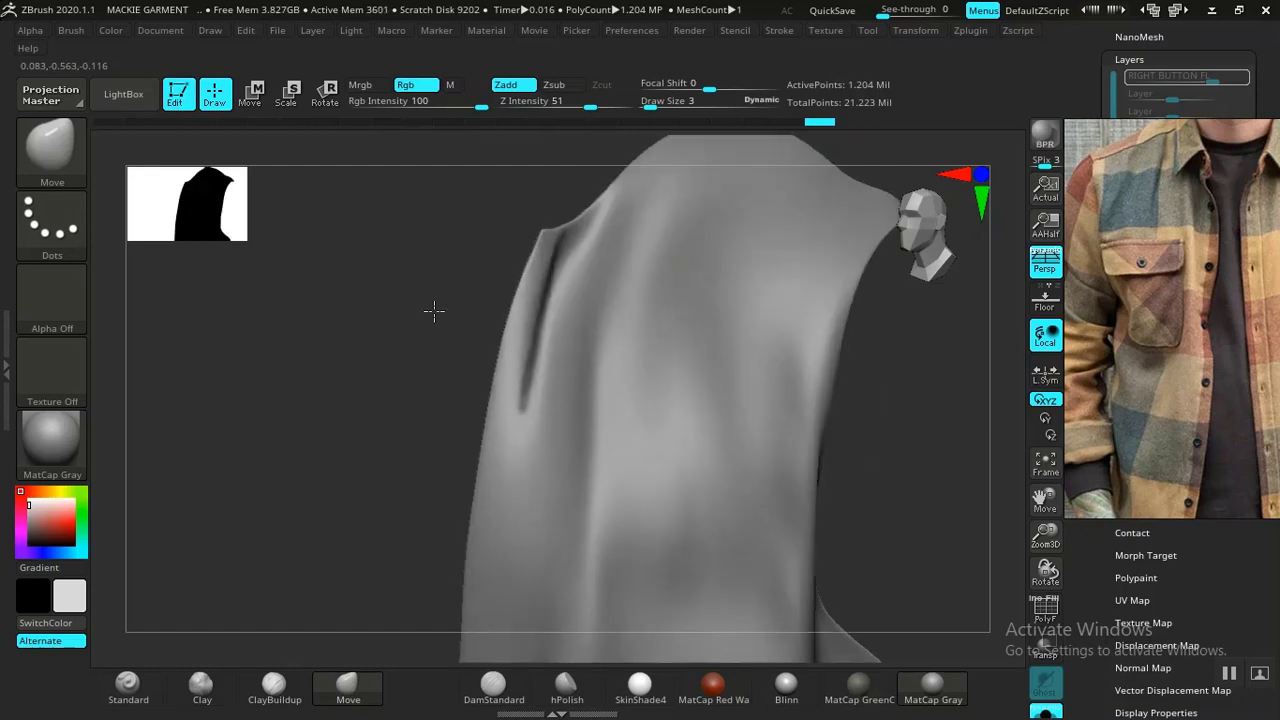
Try extending the mask line down the front panel, undo the stroke, and set the masking brush's Z intensity to 34
left_click_drag(434, 311, 438, 172, "alt")
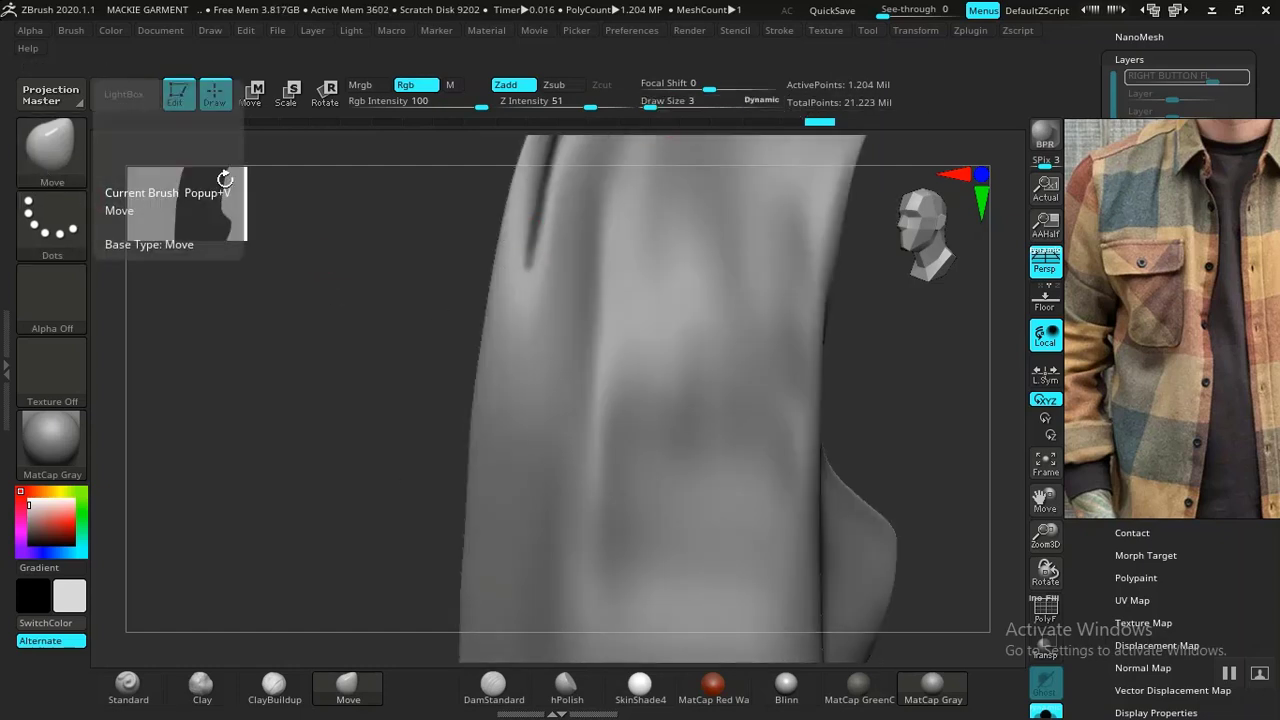
key("ctrl")
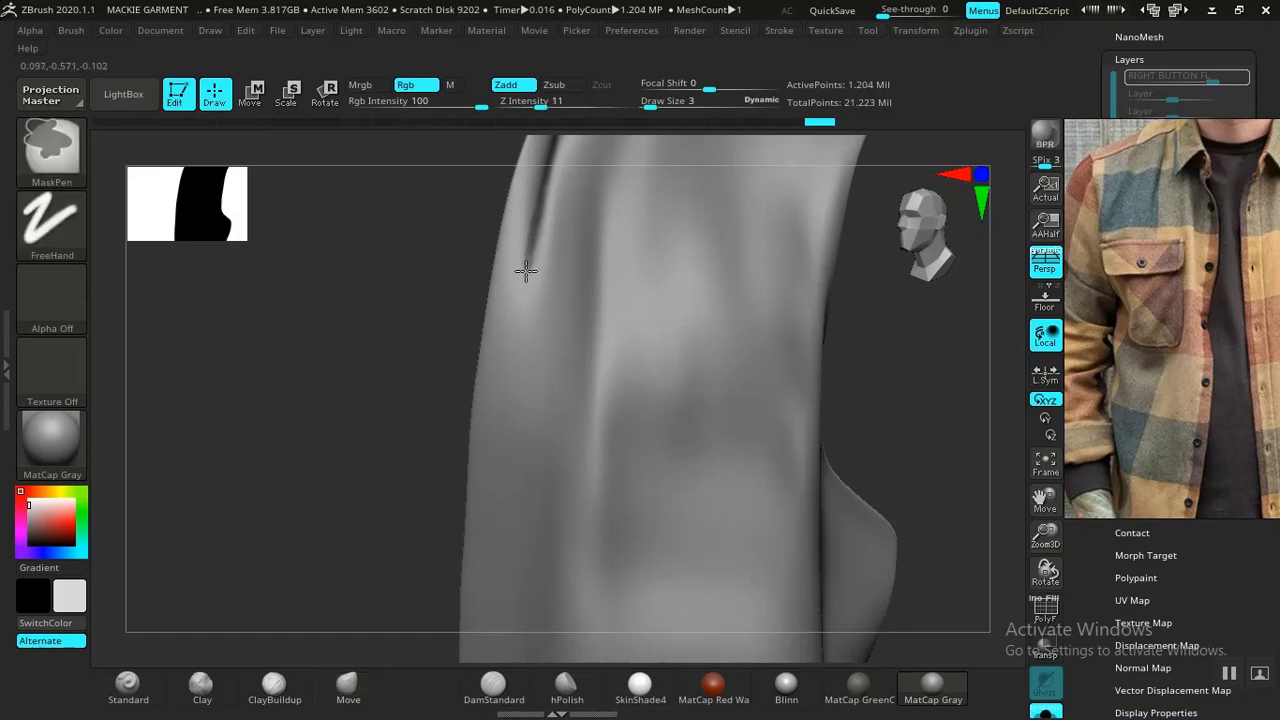
left_click_drag(523, 289, 517, 314, "ctrl")
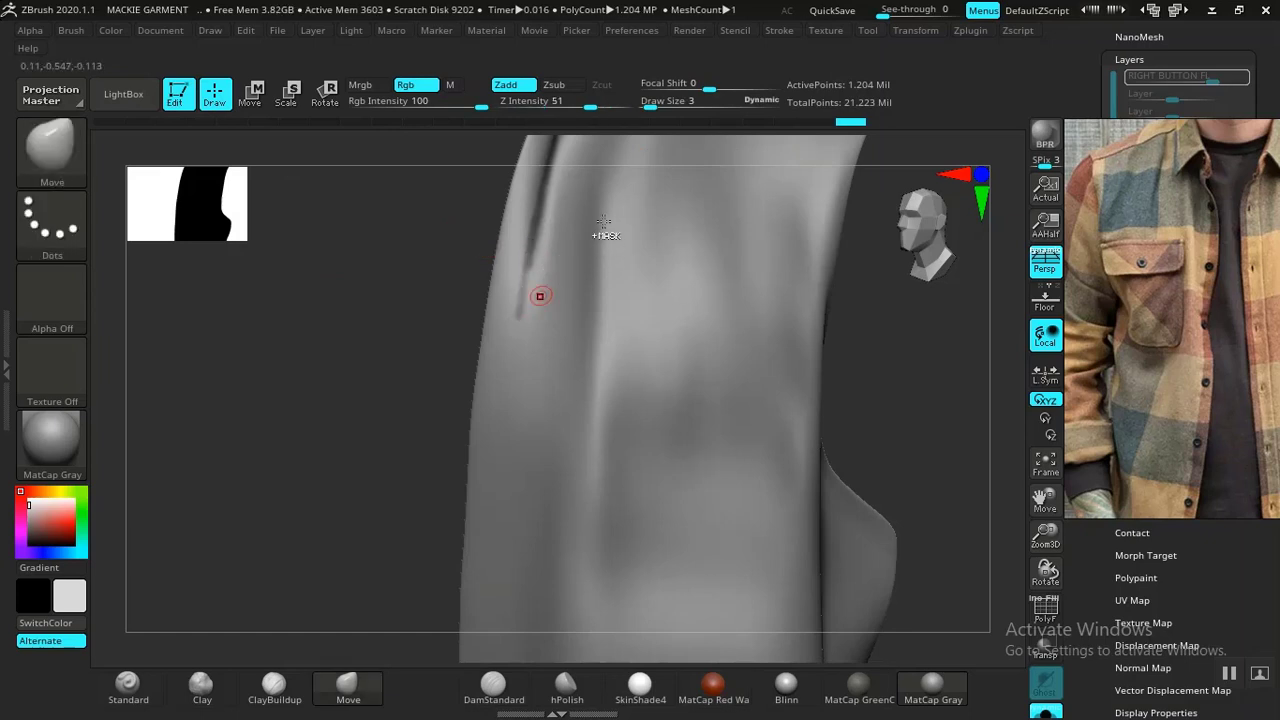
key("ctrl+z")
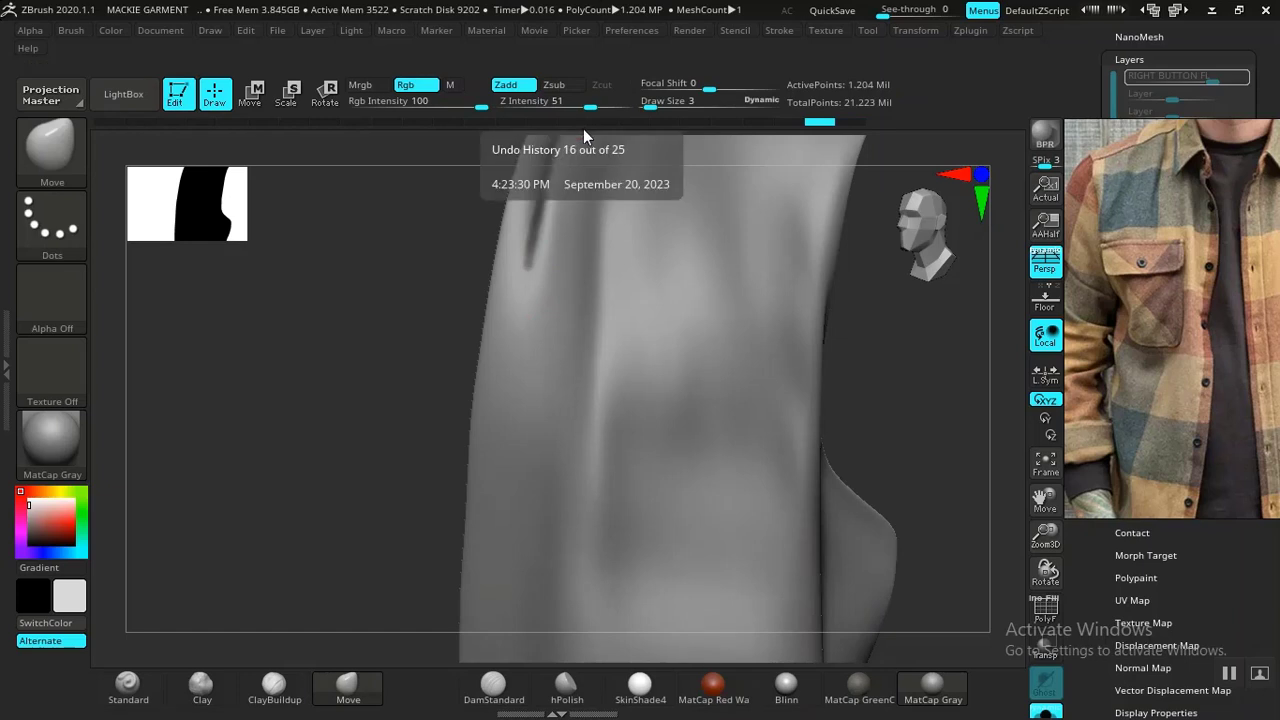
left_click_drag(541, 105, 572, 103, "ctrl")
Try to extend the mask line freehand farther down the front panel, inspect it, and undo the added strokes
left_click_drag(526, 229, 517, 359, "ctrl")
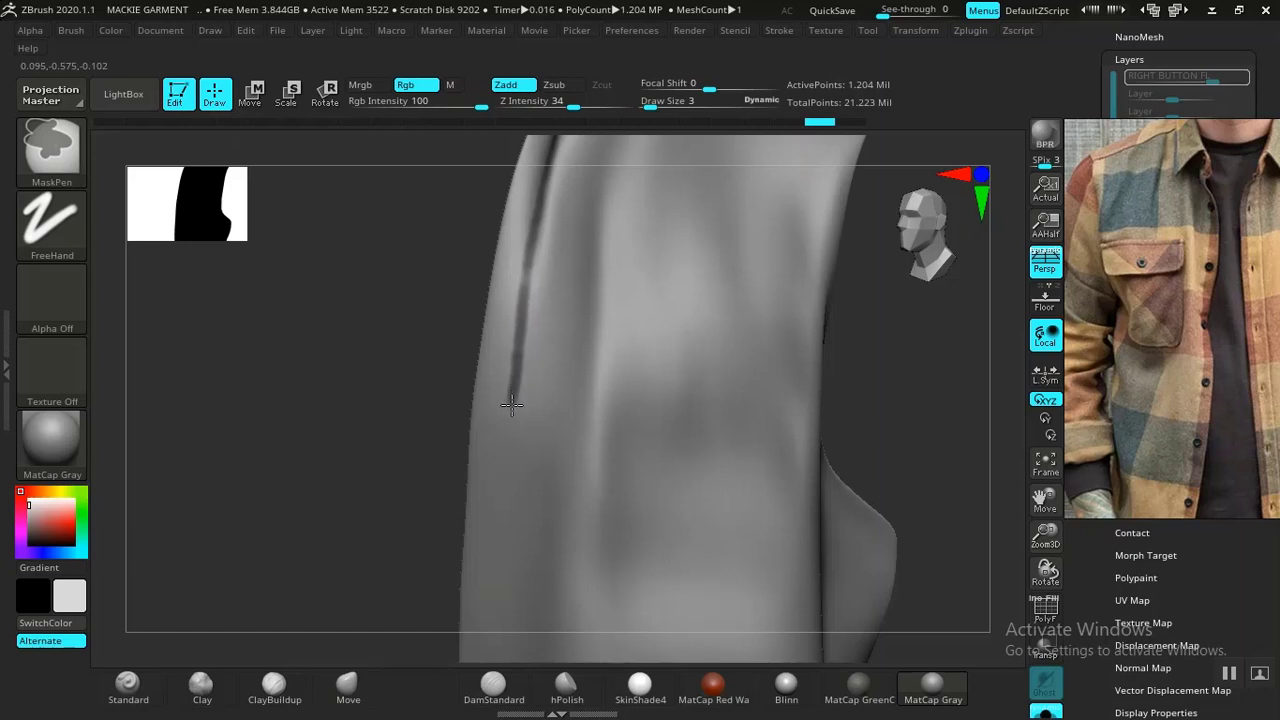
left_click_drag(509, 429, 507, 460, "ctrl")
mouse_move(409, 397)
left_mouse_down()
mouse_move(326, 263)
mouse_move(366, 331)
left_mouse_up()
left_click_drag(732, 264, 814, 371, "alt")
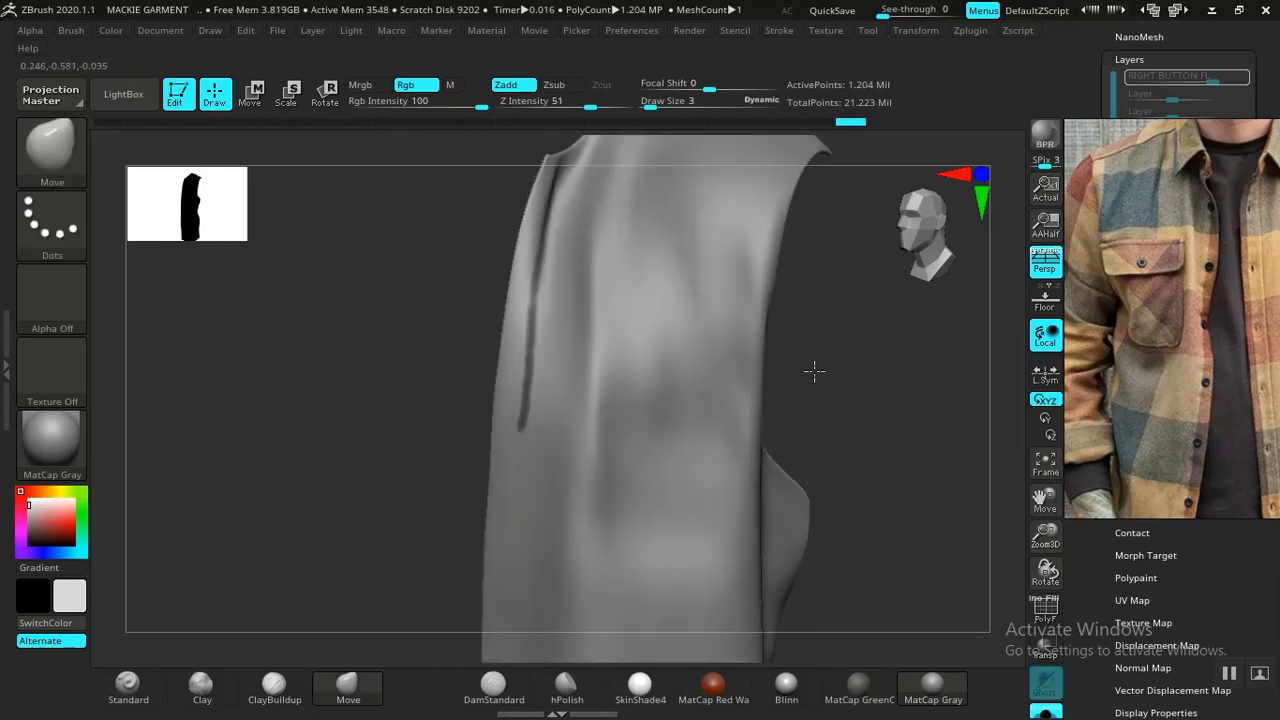
left_click_drag(410, 362, 429, 349)
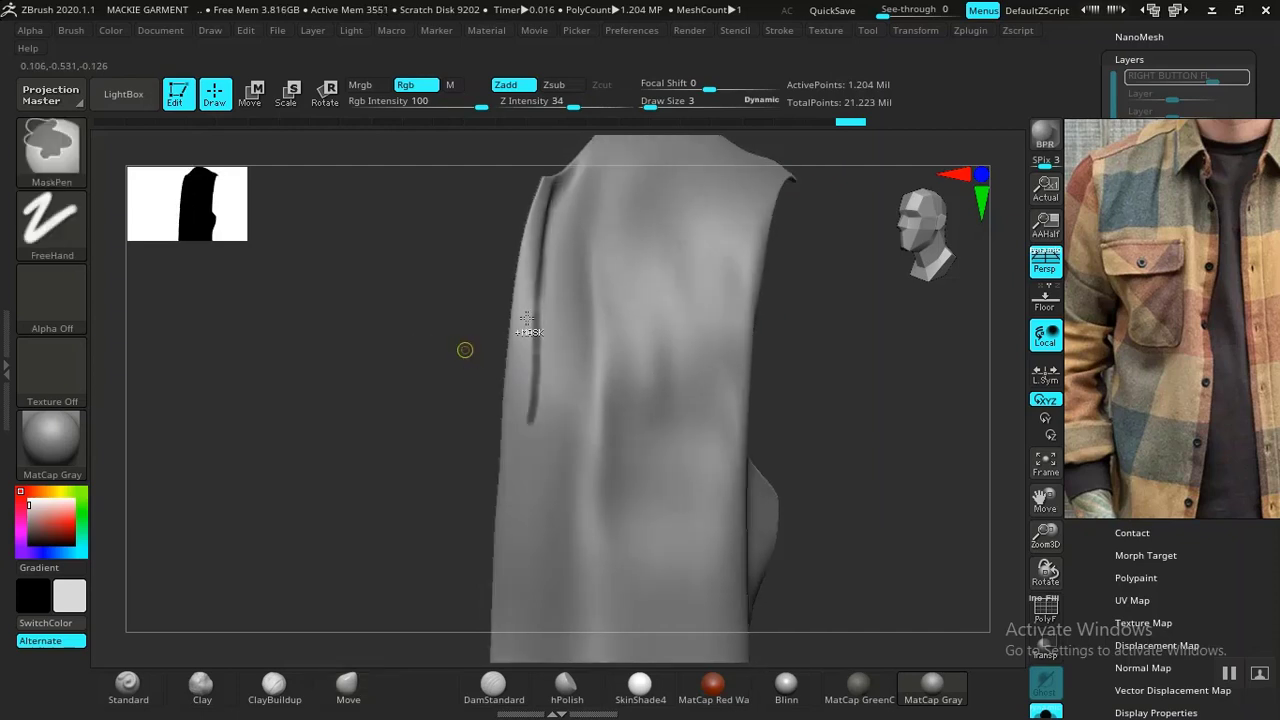
key("ctrl+z")
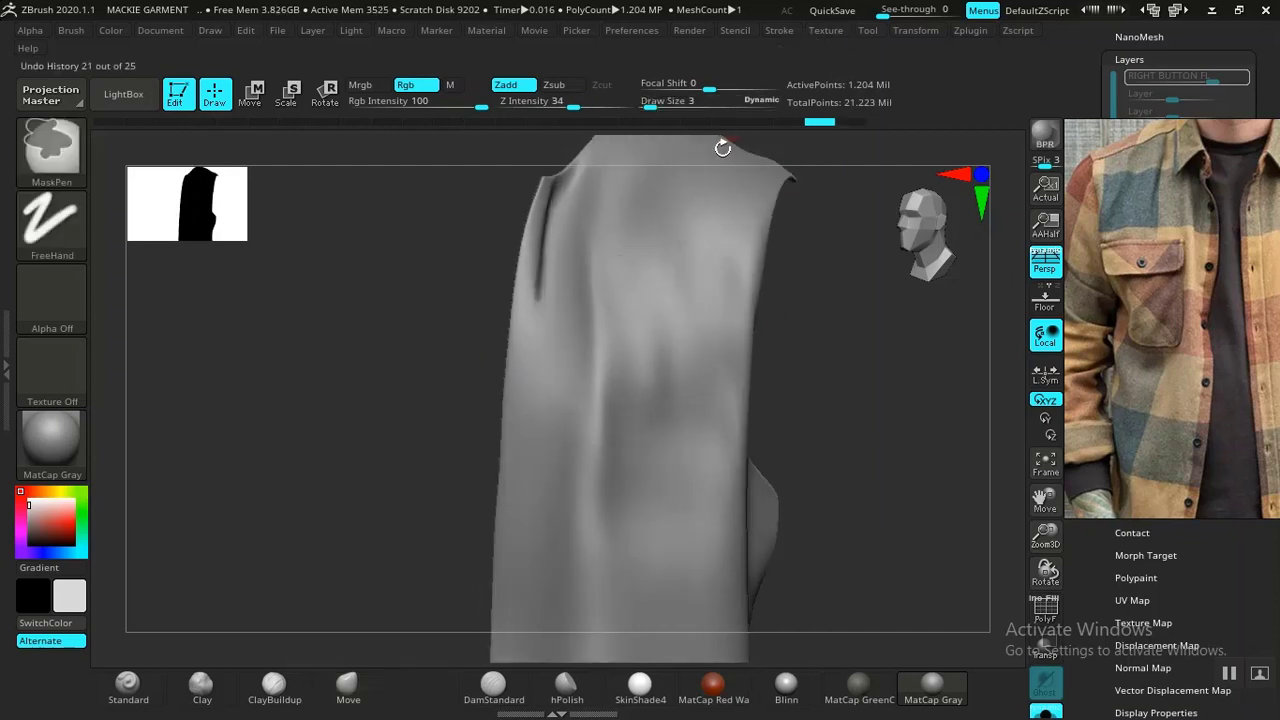
Enable LazyMouse for the masking brush with a lazy step of 0 and a lazy radius of 47
left_click(778, 31)
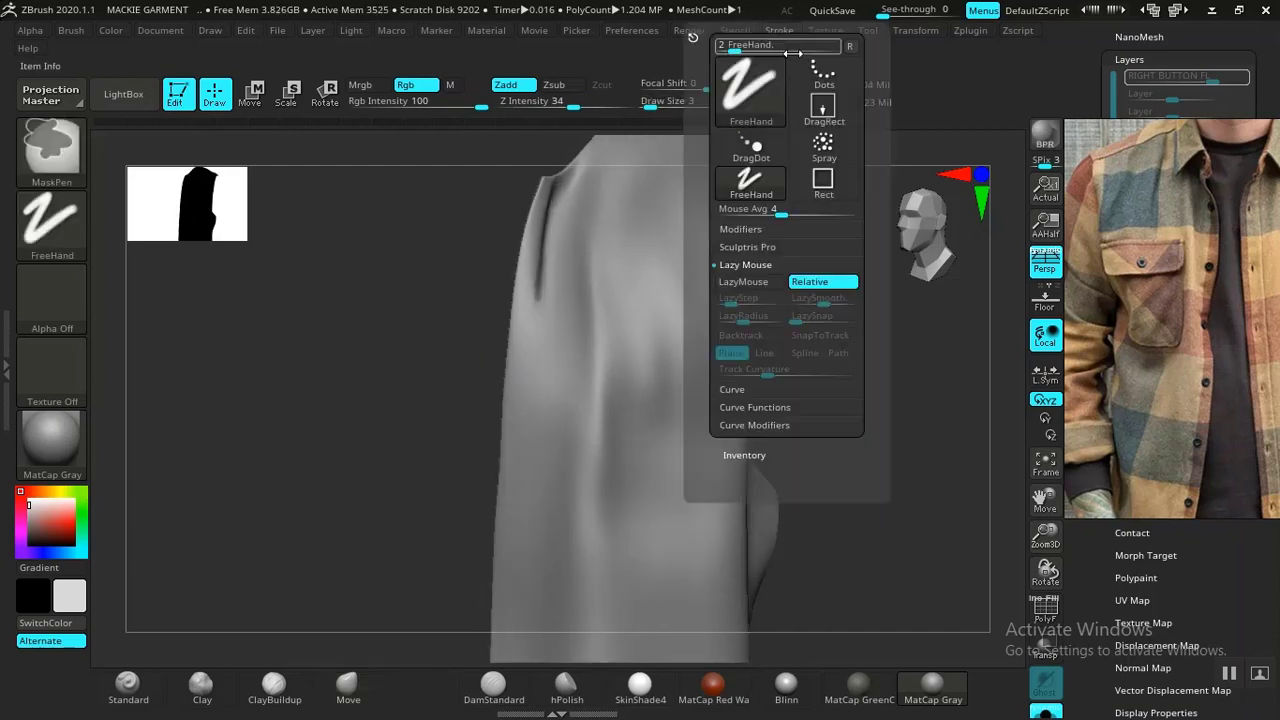
left_click(752, 283)
mouse_move(731, 303)
left_mouse_down("ctrl")
mouse_move(701, 303)
mouse_move(756, 319)
left_mouse_up("ctrl")
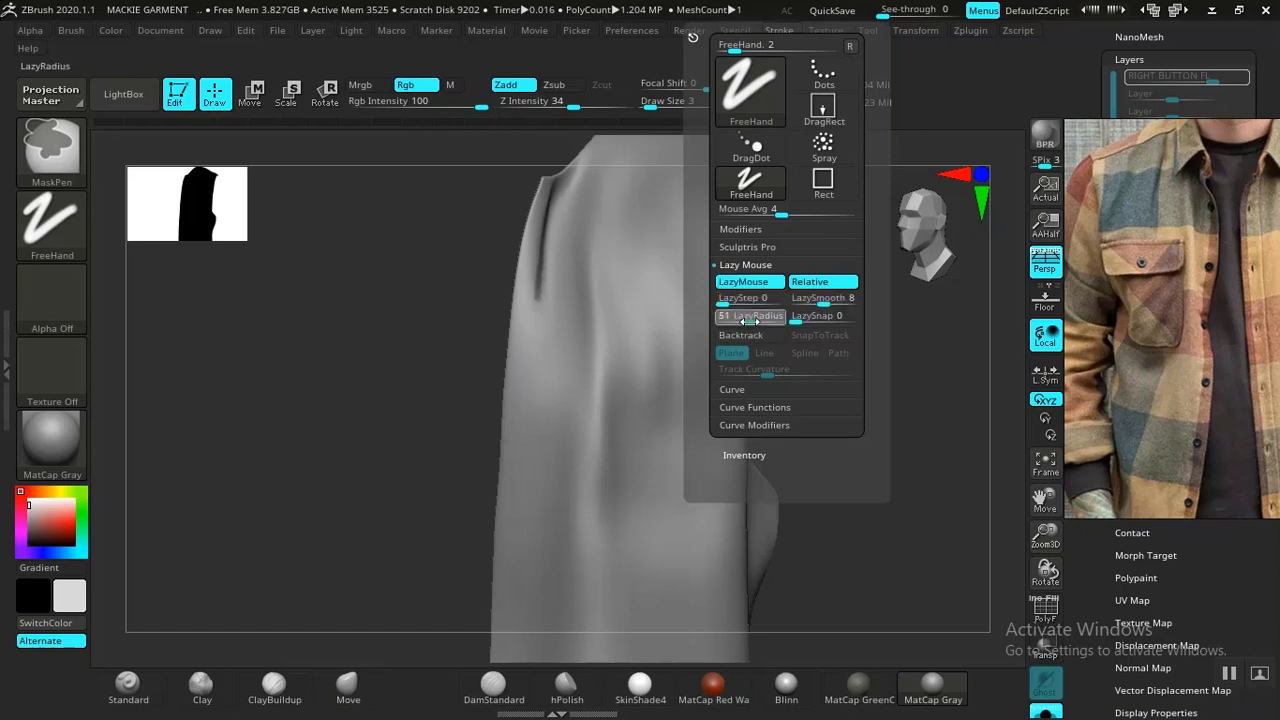
Continue the thin mask line from its lower end down to the front panel's hem, parallel to the opening edge
left_click_drag(534, 306, 523, 518, "ctrl")
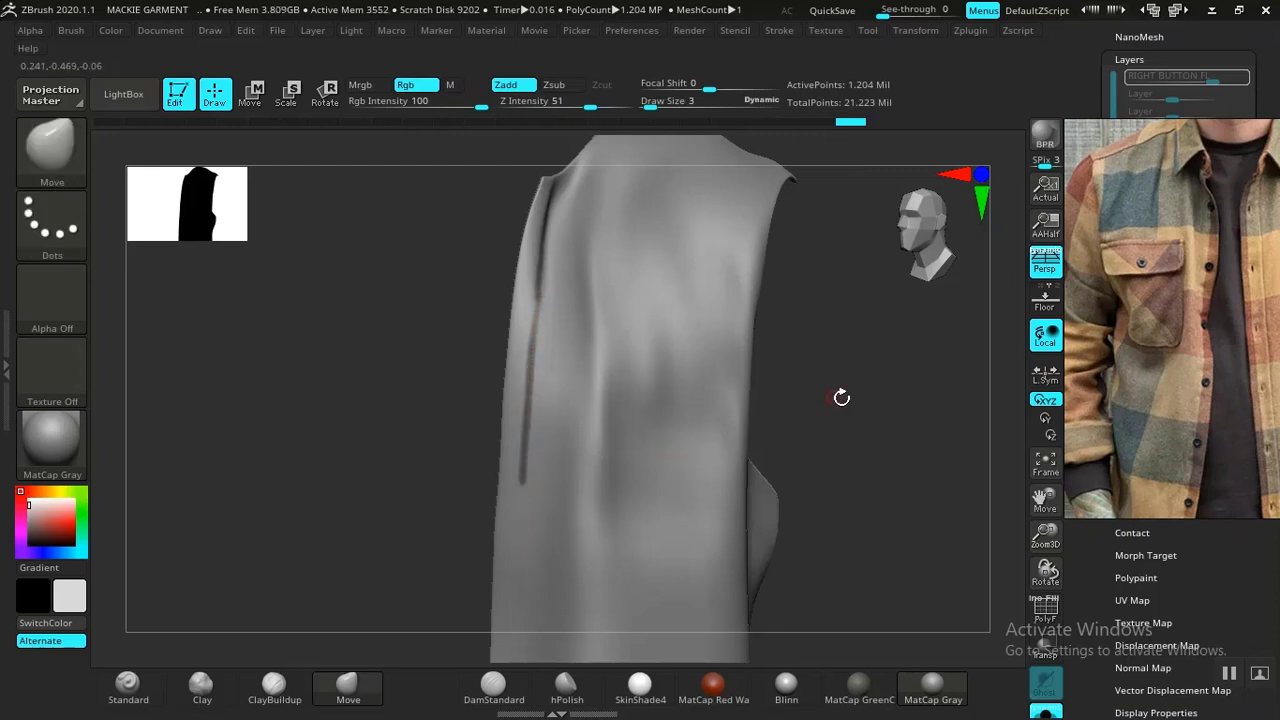
left_click_drag(843, 394, 871, 351)
key("ctrl")
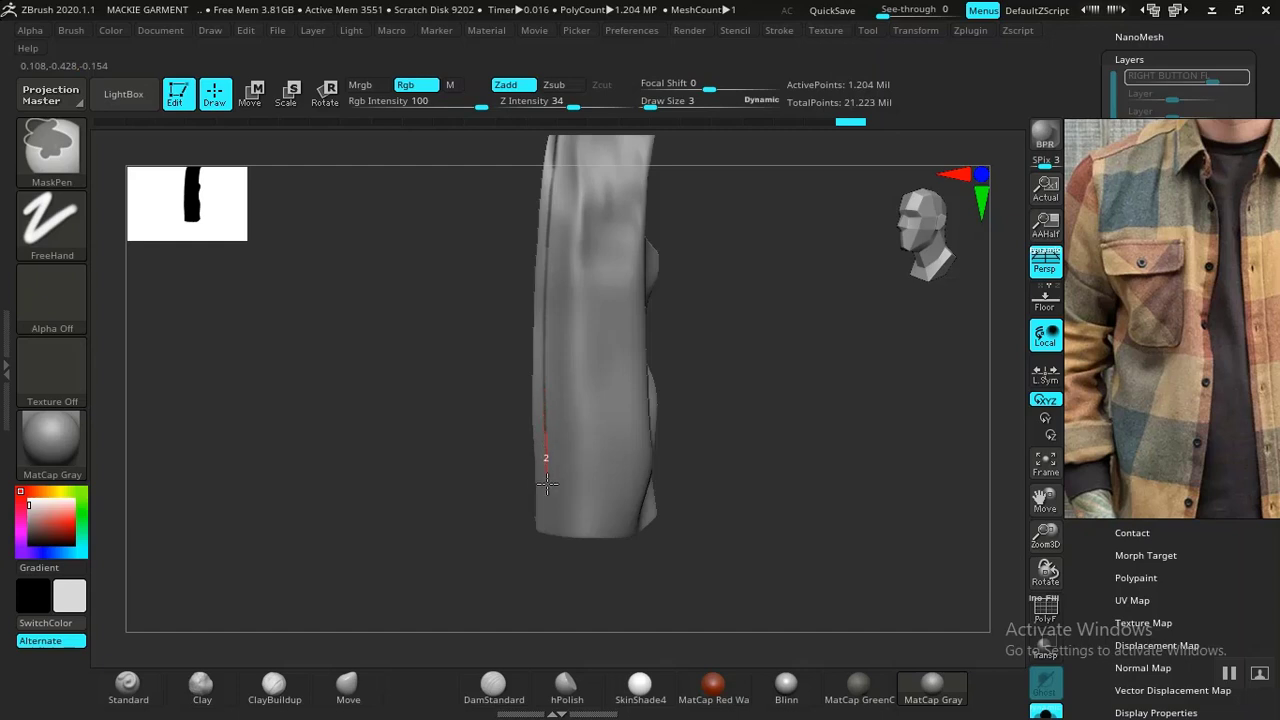
left_click_drag(547, 485, 548, 492)
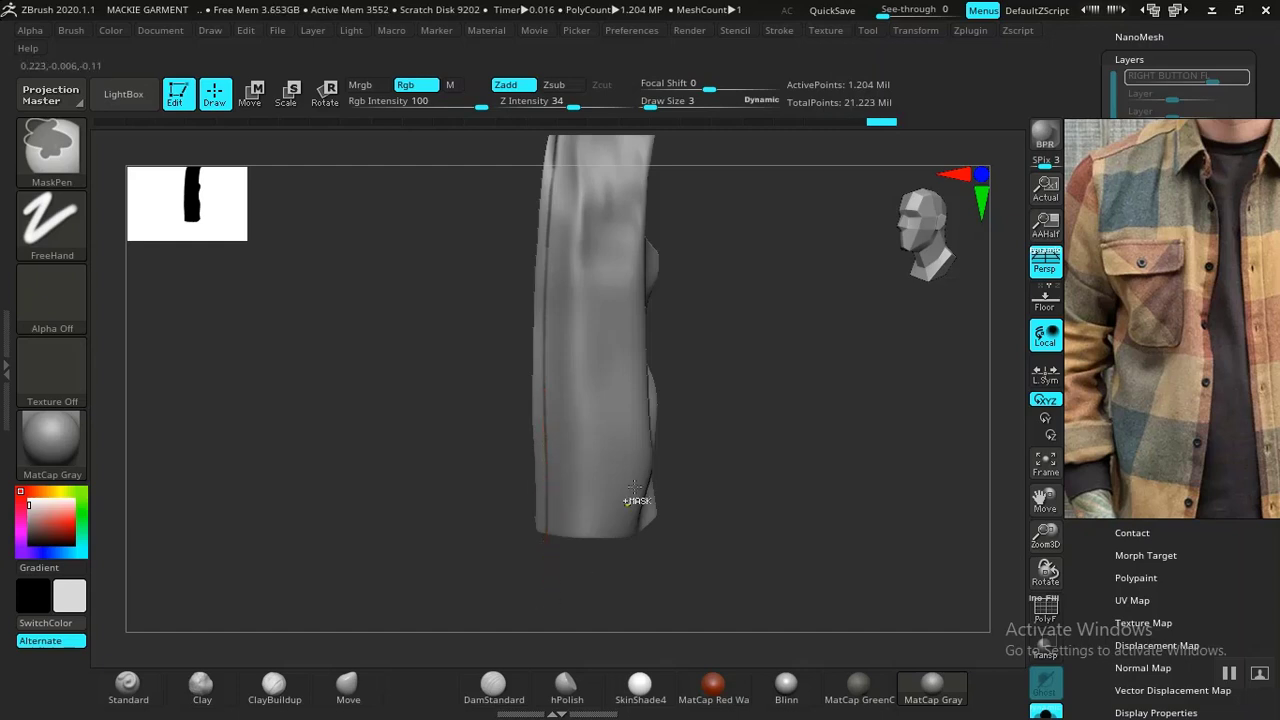
Mask a matching thin line on the panel's reverse side, parallel to the opening edge from neckline to hem
left_click_drag(757, 263, 743, 331)
mouse_move(844, 445)
left_mouse_down()
mouse_move(923, 397)
mouse_move(749, 389)
mouse_move(783, 380)
mouse_move(676, 332)
mouse_move(700, 383)
left_mouse_up()
mouse_move(665, 341)
left_mouse_down()
mouse_move(640, 346)
mouse_move(597, 303)
mouse_move(623, 342)
mouse_move(557, 203)
mouse_move(520, 231)
mouse_move(525, 247)
left_mouse_up()
key("ctrl")
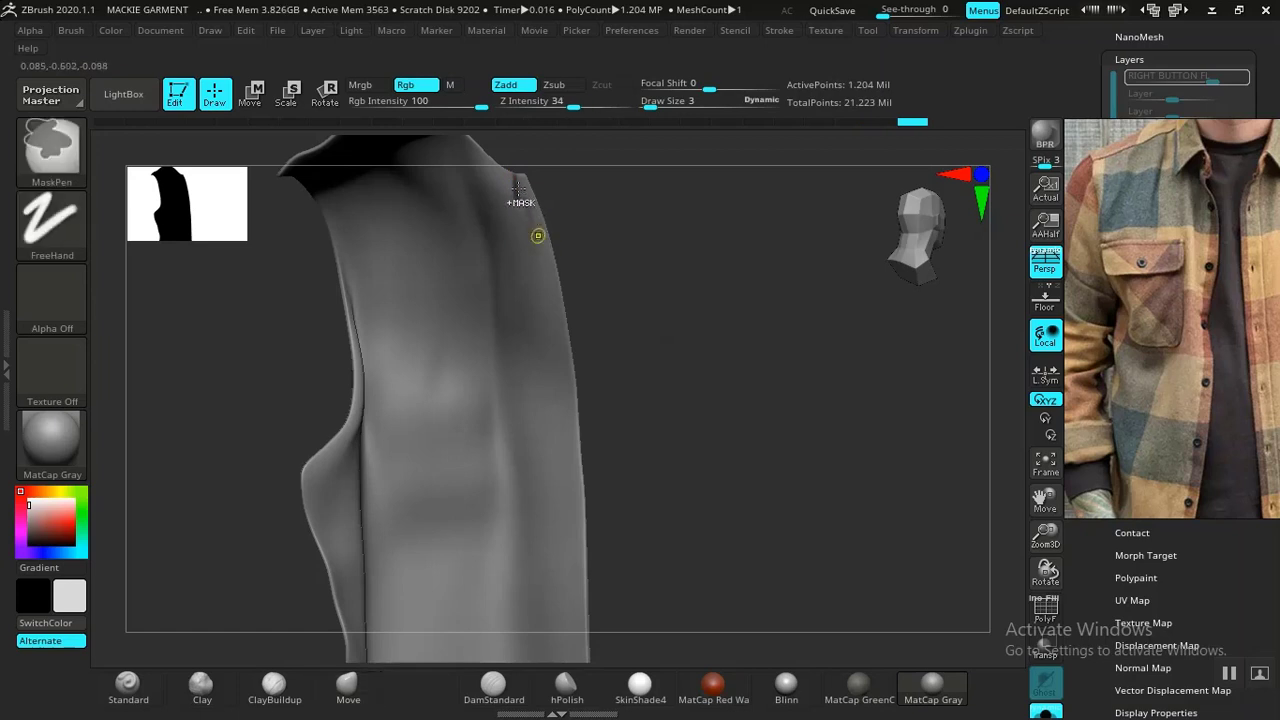
key("ctrl+z")
left_click_drag(530, 241, 557, 434, "ctrl")
mouse_move(661, 293)
left_mouse_down()
mouse_move(632, 371)
mouse_move(519, 276)
left_mouse_up()
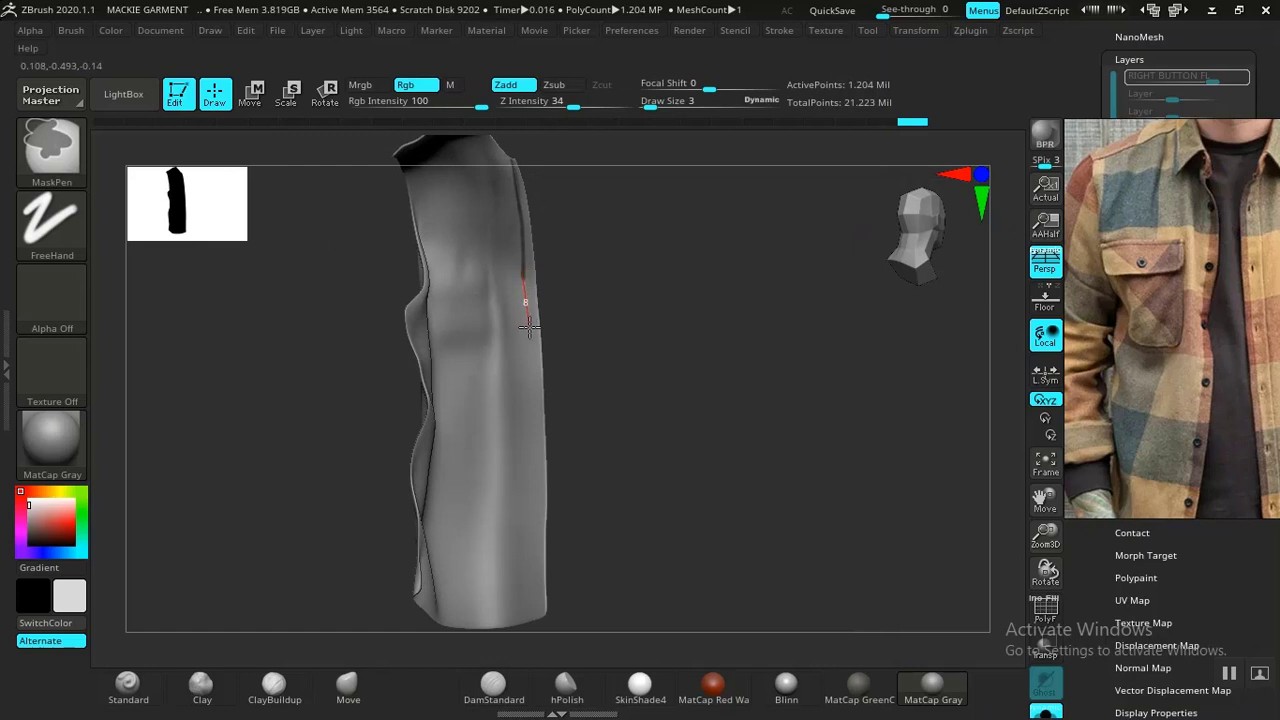
left_click_drag(529, 326, 532, 340, "ctrl")
left_click_drag(535, 425, 537, 443, "ctrl")
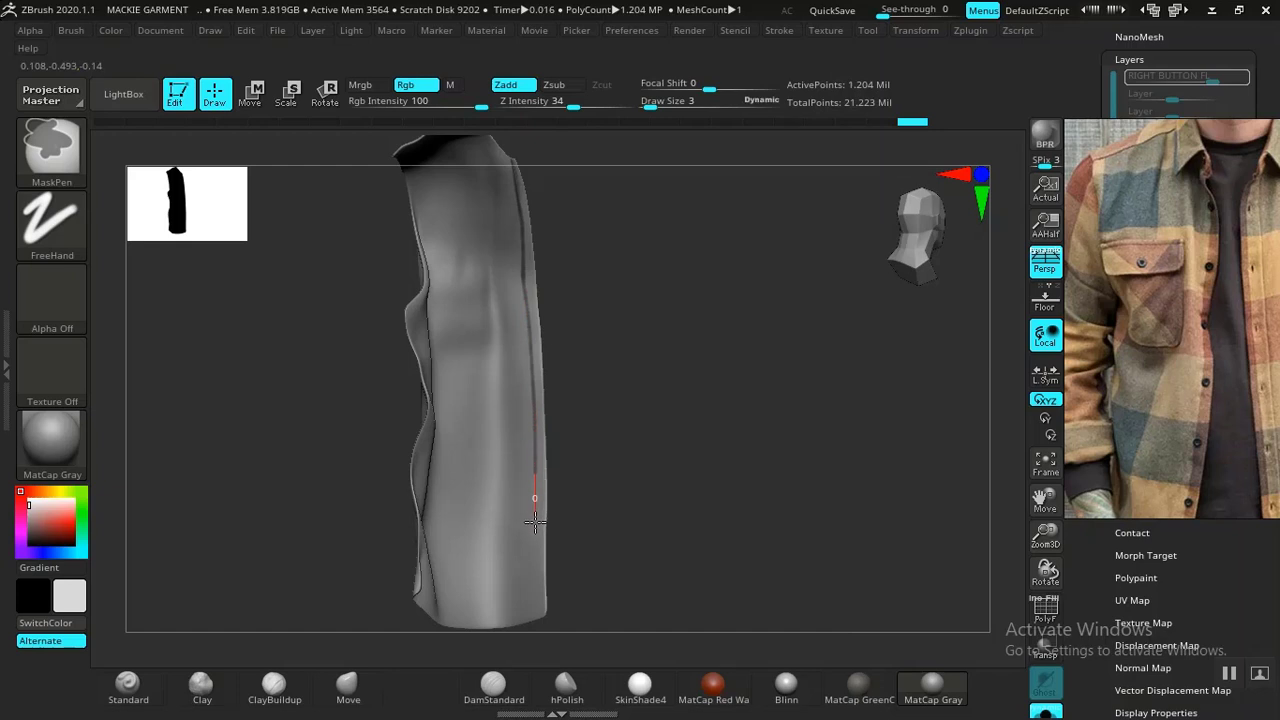
left_click_drag(534, 545, 532, 562, "ctrl")
left_click_drag(535, 611, 545, 674, "ctrl")
Set the draw size to 5 and mask the top of the strip between the line and the front opening edge at the neckline
left_click_drag(648, 252, 677, 396, "alt")
left_click_drag(713, 315, 439, 374)
left_click_drag(396, 277, 454, 463)
left_click_drag(386, 355, 361, 362)
left_click_drag(389, 281, 385, 283)
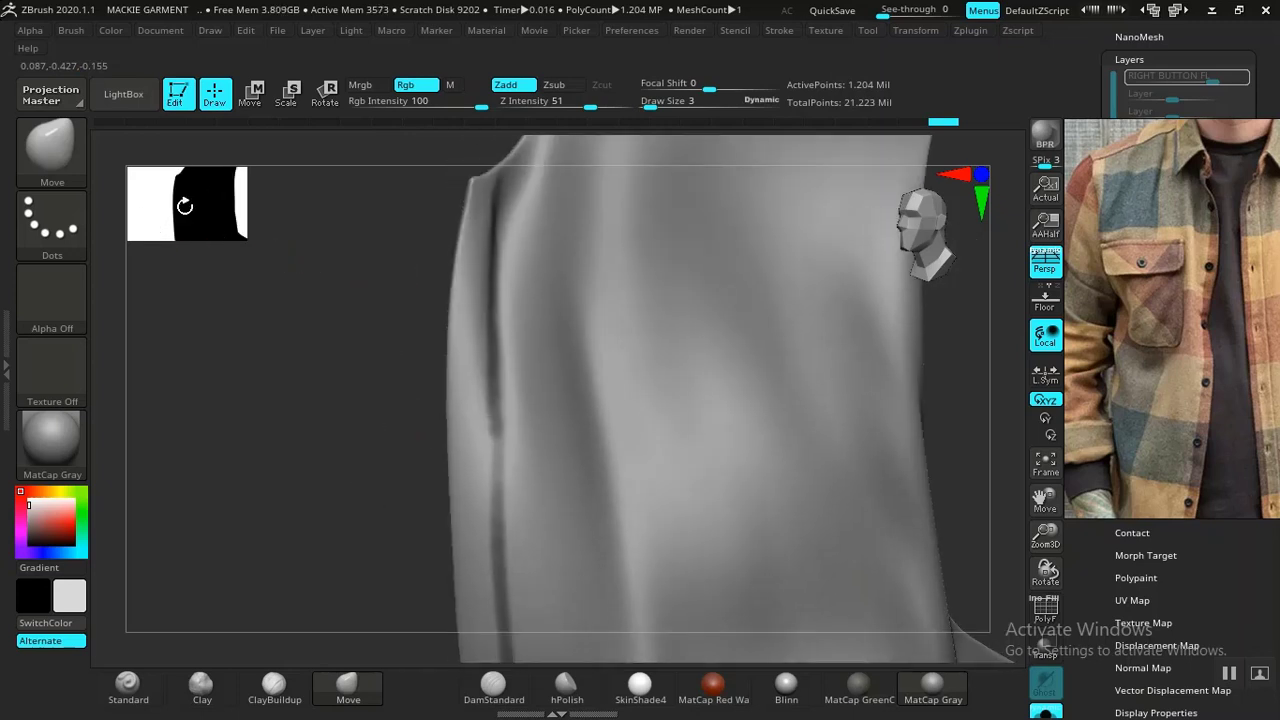
left_click(779, 31, "ctrl")
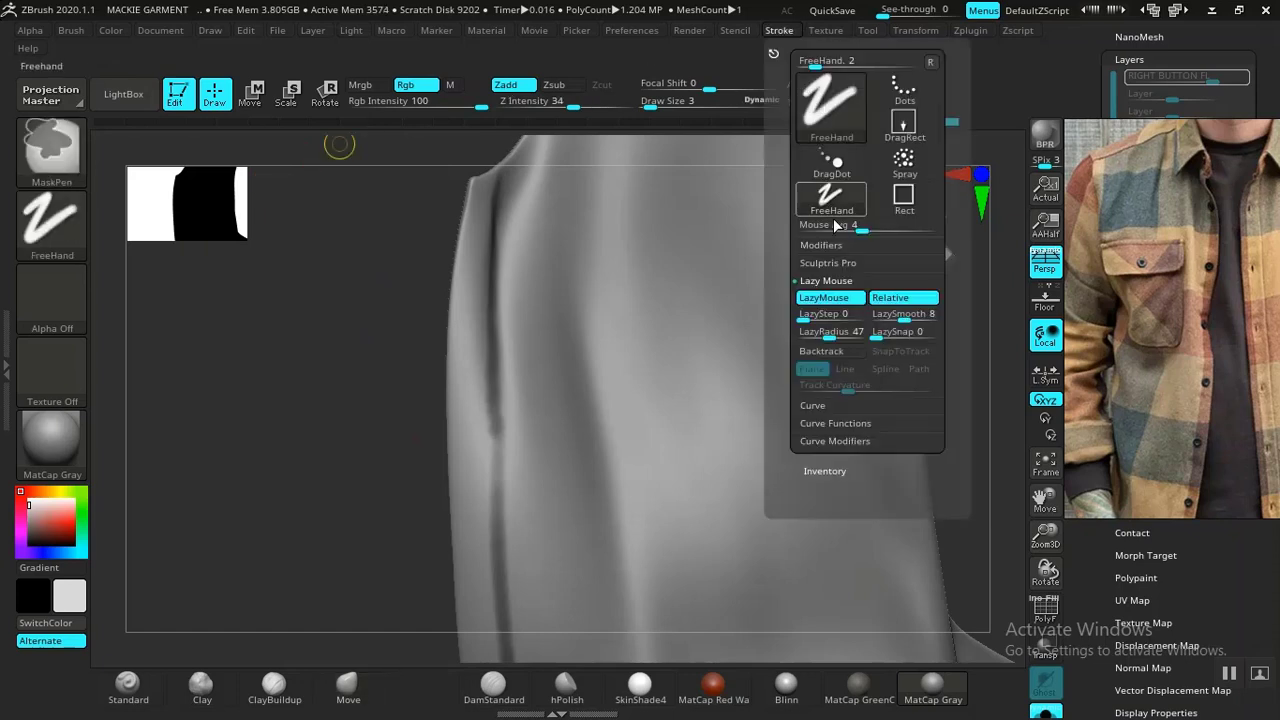
left_click_drag(405, 354, 526, 317)
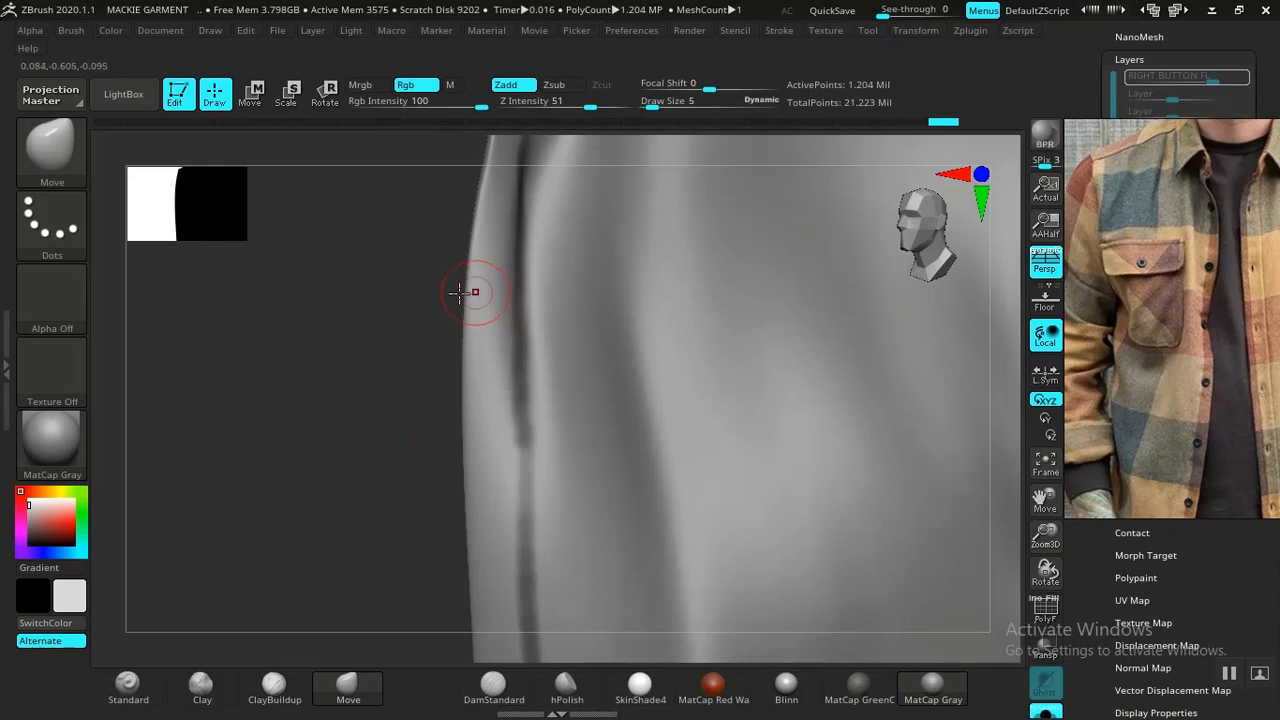
mouse_move(349, 264)
left_mouse_down()
mouse_move(364, 394)
mouse_move(434, 408)
mouse_move(418, 319)
mouse_move(389, 294)
mouse_move(523, 243)
mouse_move(443, 254)
mouse_move(537, 270)
mouse_move(486, 286)
mouse_move(512, 279)
mouse_move(512, 298)
mouse_move(470, 405)
mouse_move(479, 340)
mouse_move(491, 397)
mouse_move(504, 357)
mouse_move(440, 530)
mouse_move(458, 545)
mouse_move(496, 433)
left_mouse_up()
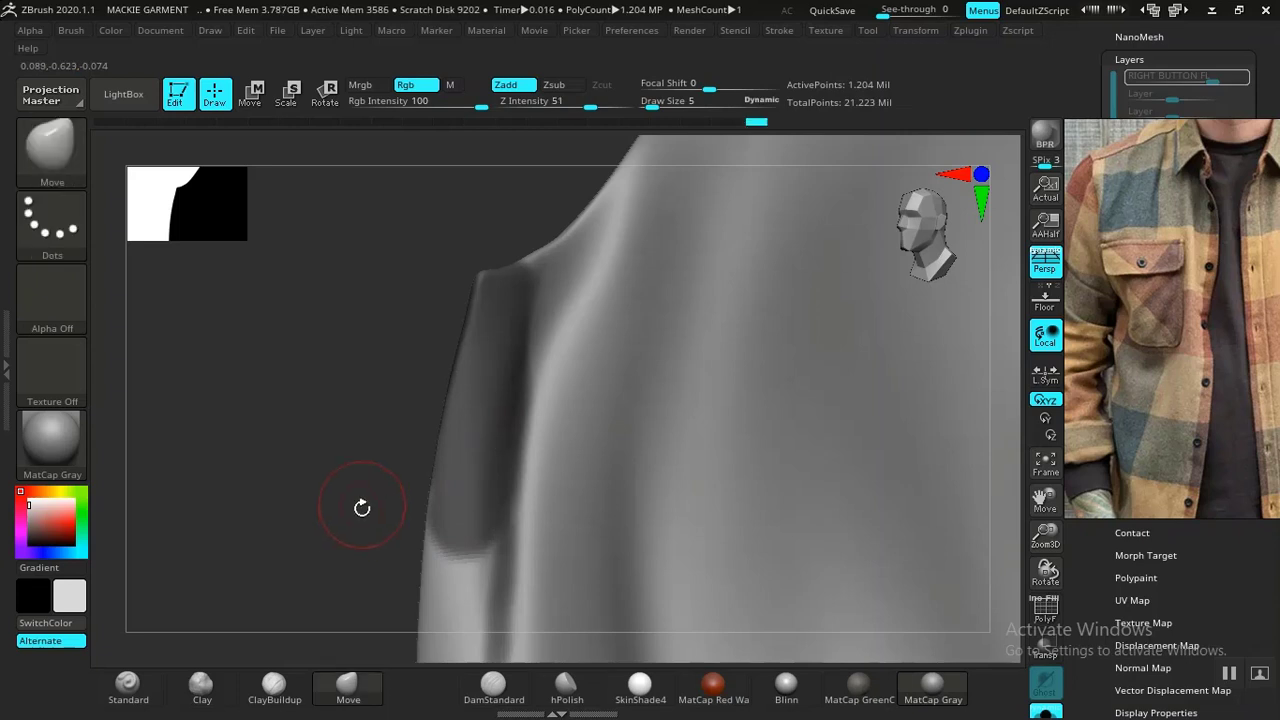
Extend the solid placket mask from the neckline section down the upper chest, filling between the guide line and the edge
left_click_drag(360, 512, 427, 214, "alt")
mouse_move(534, 234)
left_mouse_down("ctrl")
mouse_move(515, 300)
mouse_move(503, 272)
left_mouse_up("ctrl")
mouse_move(504, 319)
left_mouse_down("ctrl")
mouse_move(517, 334)
mouse_move(523, 294)
mouse_move(520, 500)
mouse_move(538, 384)
mouse_move(526, 526)
mouse_move(528, 423)
left_mouse_up("ctrl")
mouse_move(524, 319)
left_mouse_down("ctrl")
mouse_move(491, 374)
mouse_move(483, 534)
mouse_move(497, 562)
mouse_move(510, 472)
left_mouse_up("ctrl")
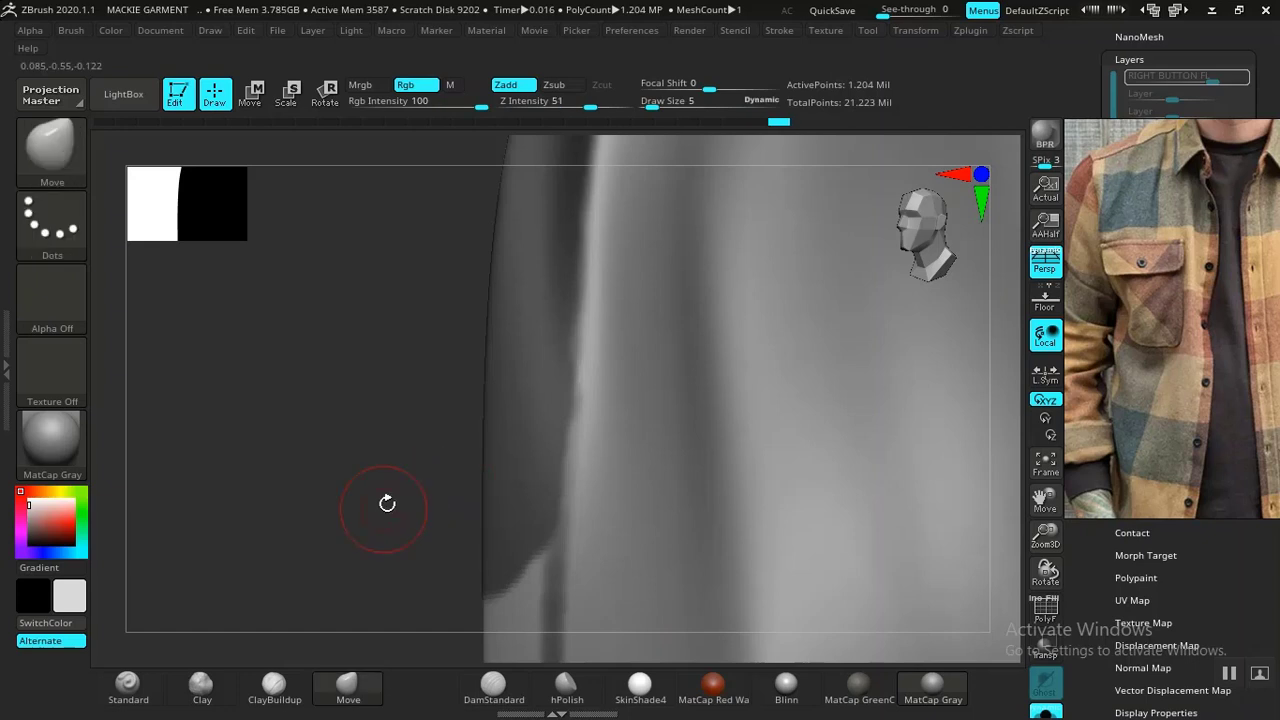
Fill the chest section of the placket strip with mask, undoing and repainting the strokes that miss the intended shape
left_click_drag(388, 506, 382, 248, "alt")
mouse_move(507, 334)
left_mouse_down("ctrl")
mouse_move(520, 271)
mouse_move(506, 386)
mouse_move(528, 291)
left_mouse_up("ctrl")
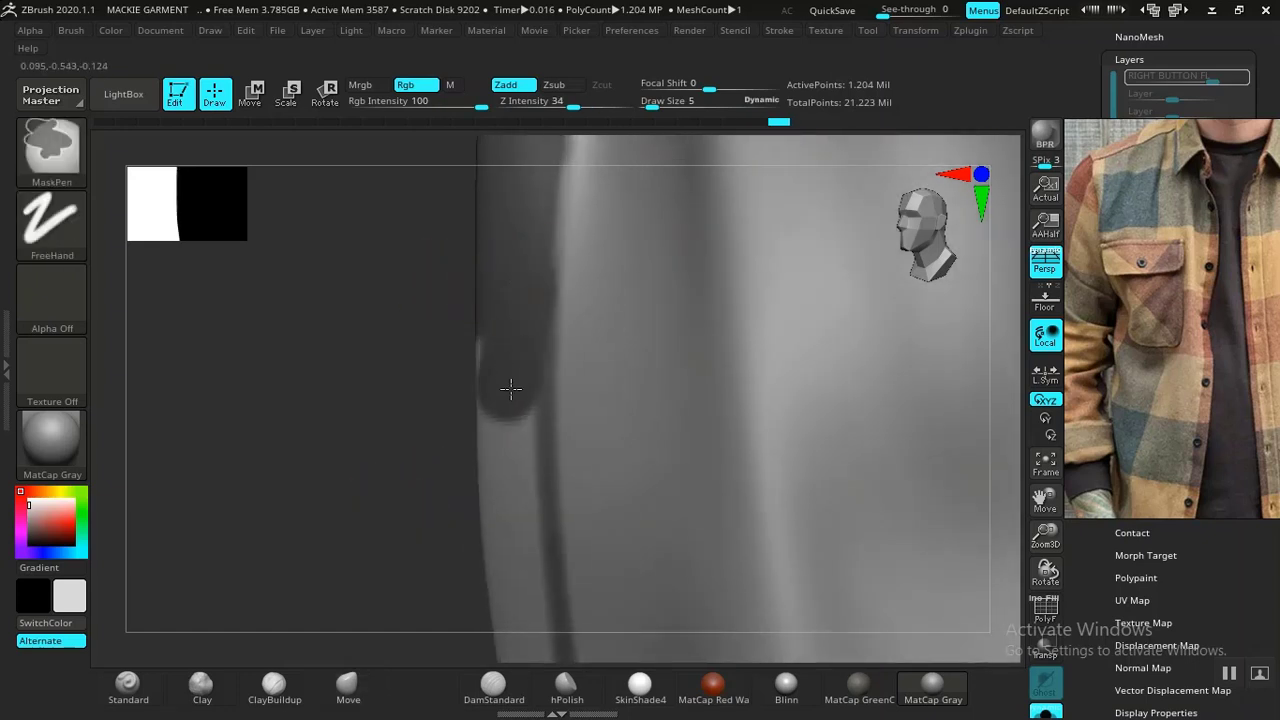
left_click_drag(511, 394, 504, 396, "ctrl")
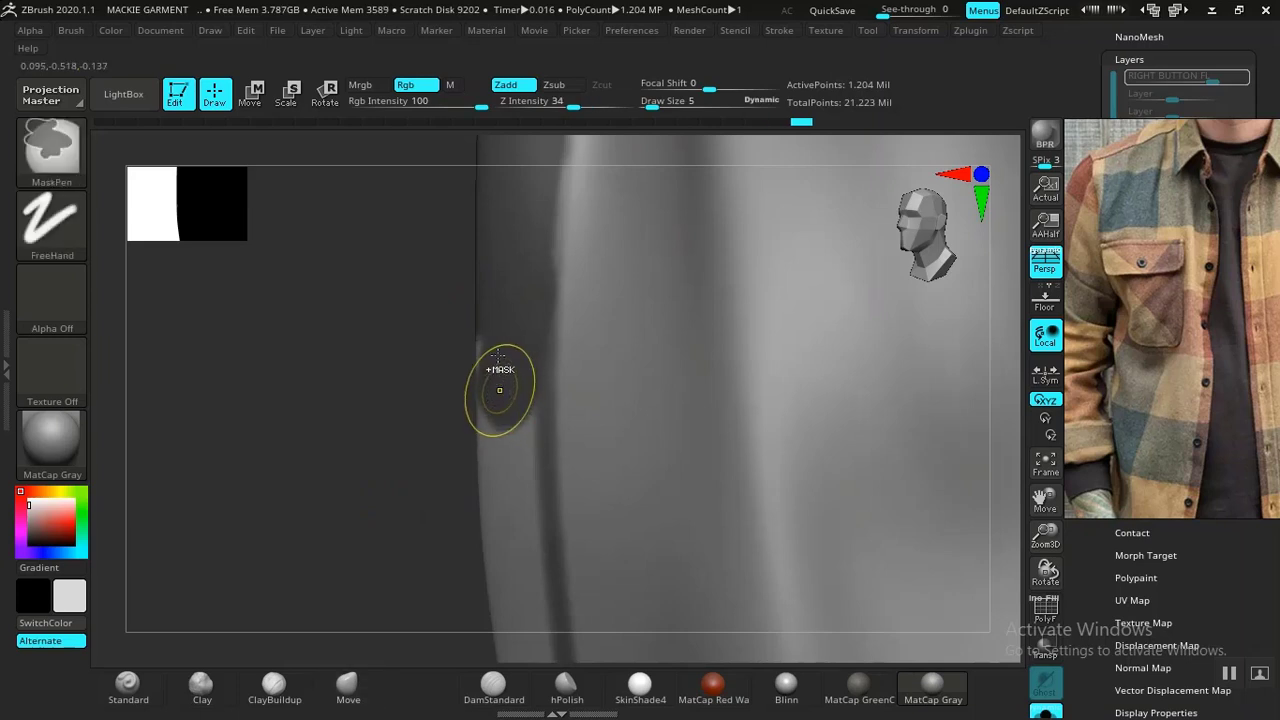
key("ctrl+z")
mouse_move(505, 293)
left_mouse_down("ctrl")
mouse_move(494, 420)
mouse_move(492, 364)
left_mouse_up("ctrl")
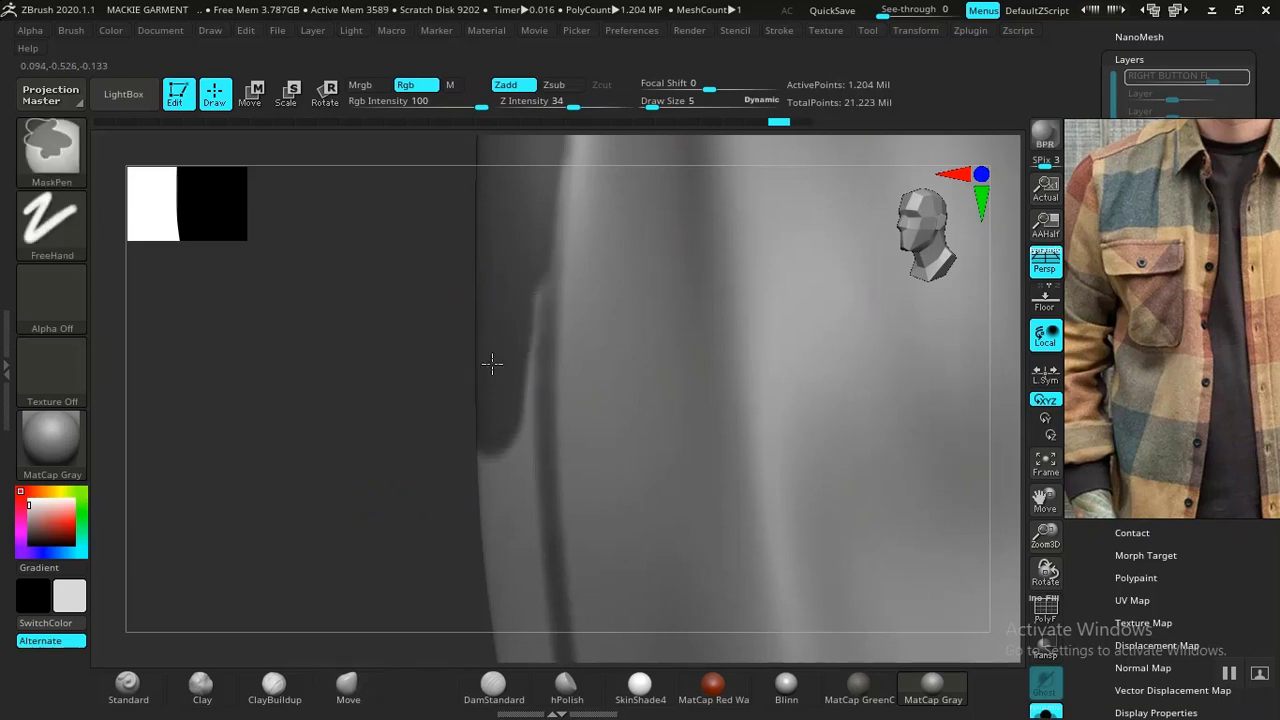
mouse_move(518, 282)
left_mouse_down("ctrl")
mouse_move(503, 520)
mouse_move(498, 456)
left_mouse_up("ctrl")
left_click_drag(518, 404, 508, 417, "ctrl")
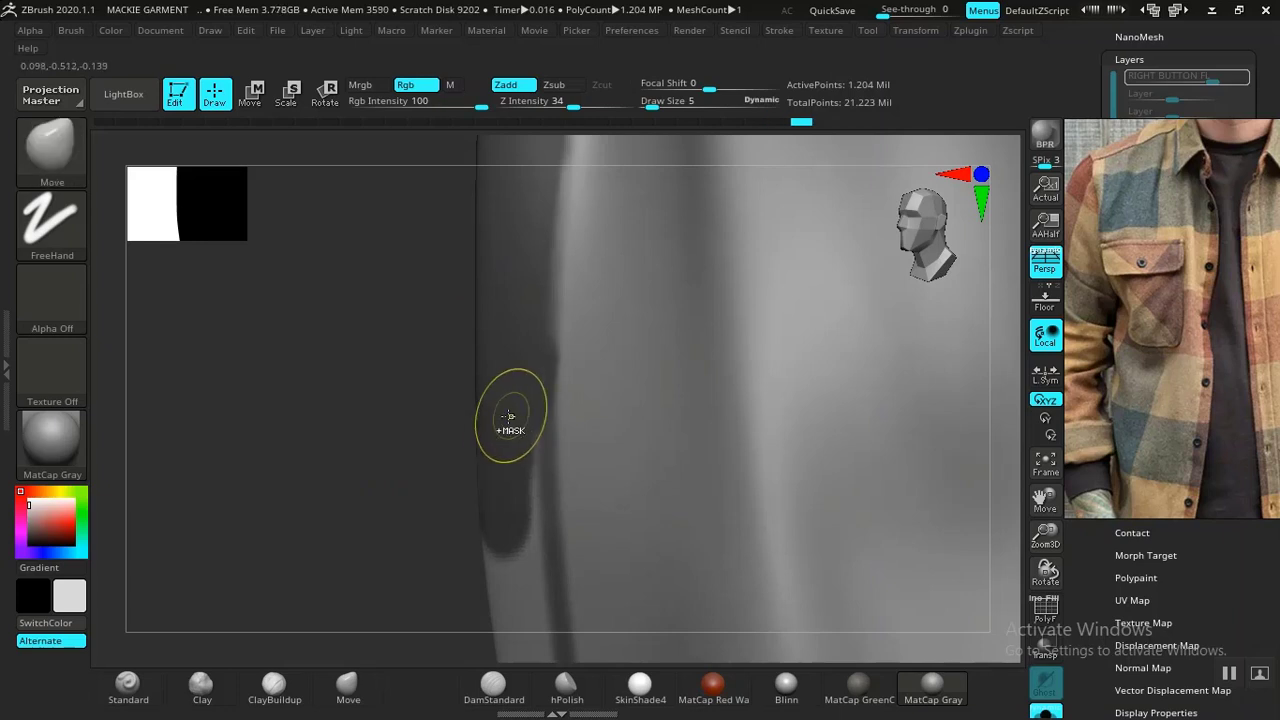
key("ctrl+z")
mouse_move(506, 371)
left_mouse_down("ctrl")
mouse_move(513, 278)
mouse_move(511, 526)
mouse_move(500, 329)
mouse_move(489, 397)
mouse_move(492, 590)
left_mouse_up("ctrl")
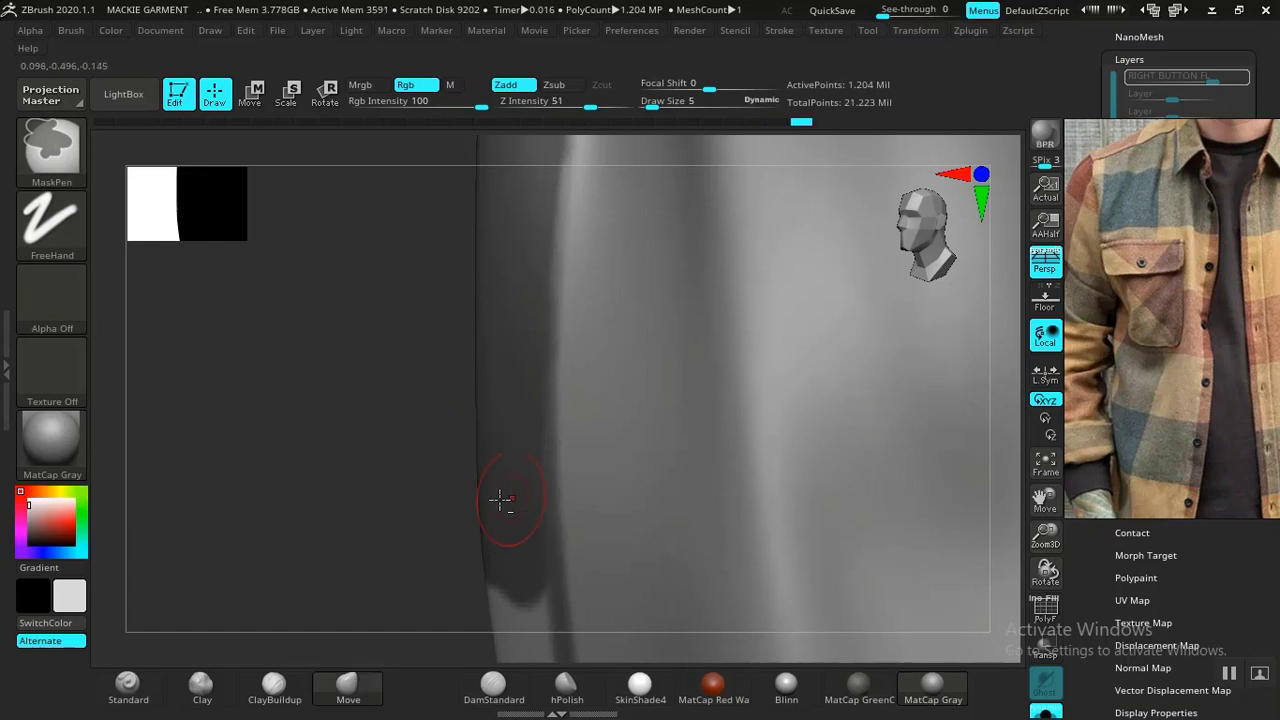
Continue filling the placket mask along the middle of the front panel, from the guide line out to the opening edge
left_click_drag(380, 528, 391, 229)
mouse_move(521, 268)
left_mouse_down("ctrl")
mouse_move(540, 480)
mouse_move(531, 257)
mouse_move(546, 334)
mouse_move(547, 302)
left_mouse_up("ctrl")
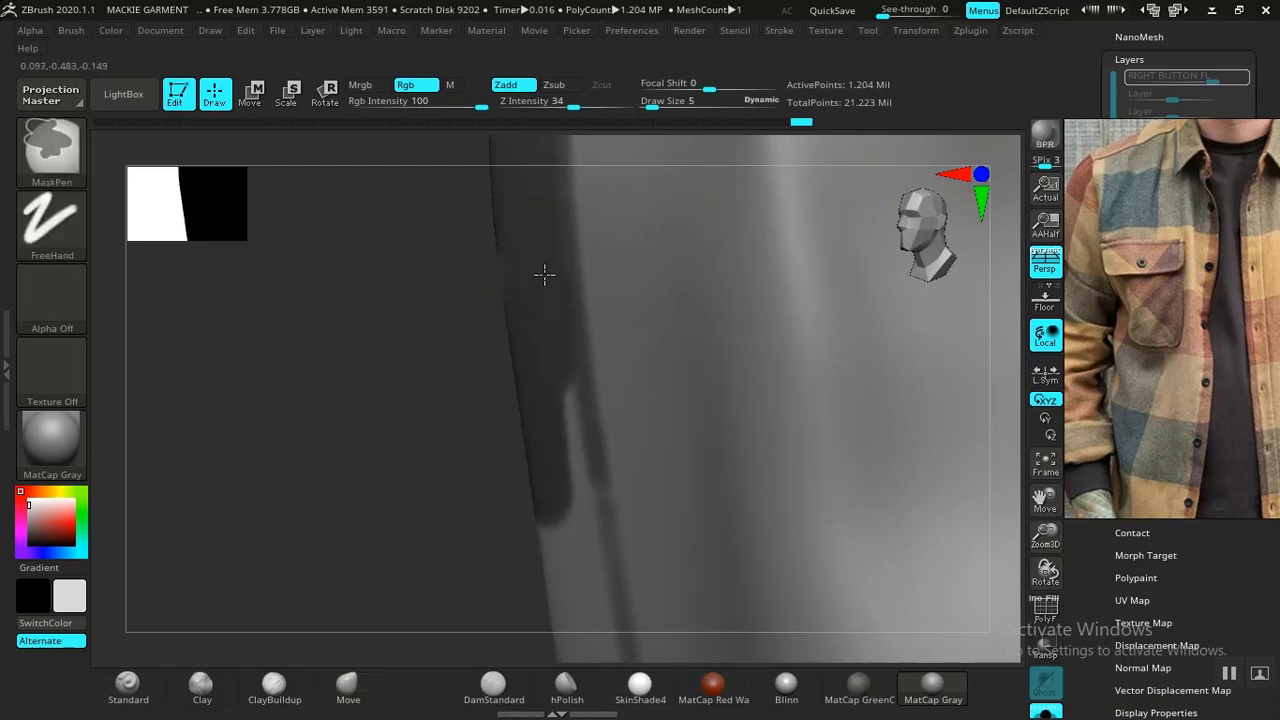
mouse_move(550, 371)
left_mouse_down("ctrl")
mouse_move(583, 526)
mouse_move(586, 594)
mouse_move(551, 500)
mouse_move(568, 630)
left_mouse_up("ctrl")
mouse_move(440, 547)
left_mouse_down("alt")
mouse_move(386, 331)
mouse_move(365, 308)
left_mouse_up("alt")
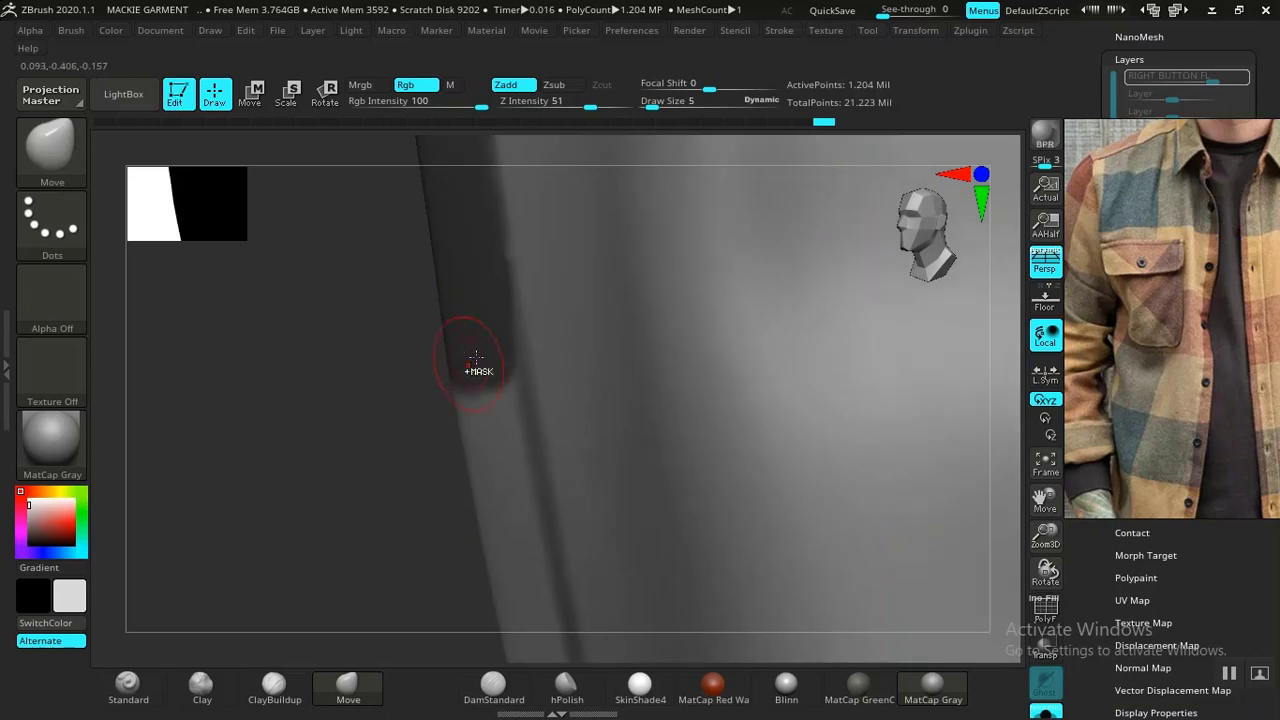
mouse_move(480, 348)
left_mouse_down("ctrl")
mouse_move(506, 484)
mouse_move(490, 345)
left_mouse_up("ctrl")
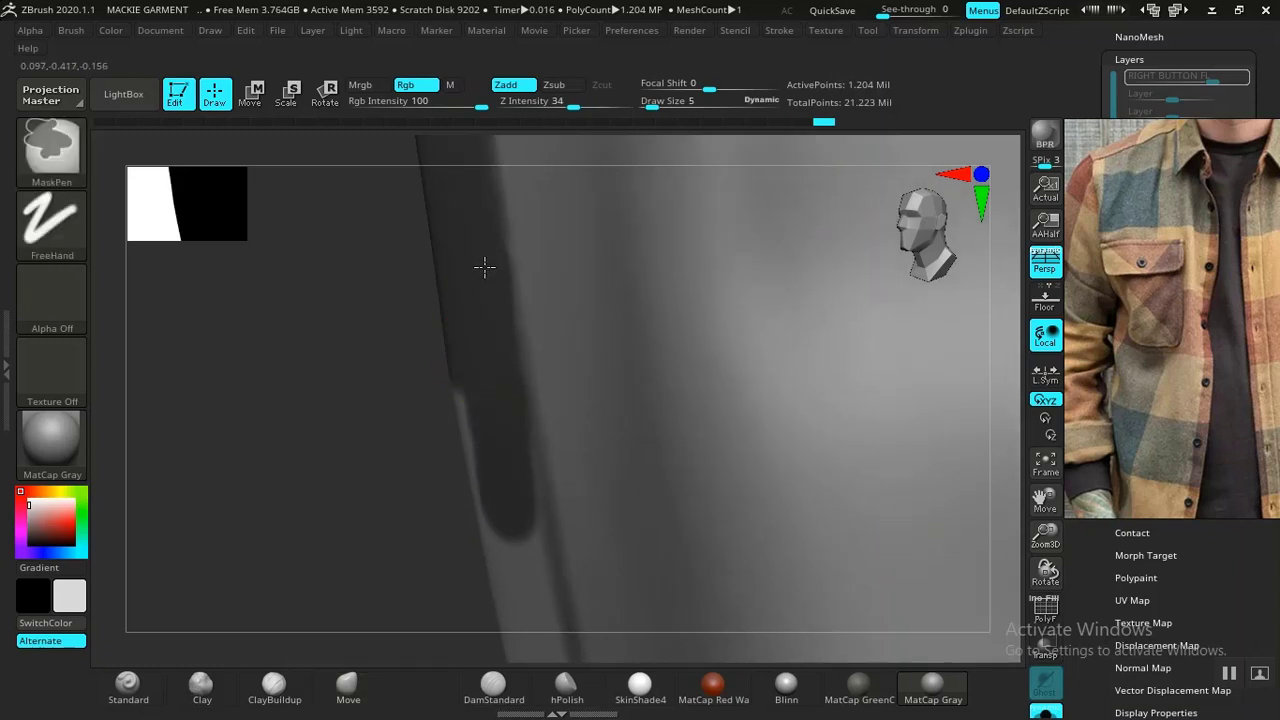
mouse_move(487, 381)
left_mouse_down("ctrl")
mouse_move(471, 383)
mouse_move(520, 583)
mouse_move(487, 571)
left_mouse_up("ctrl")
Mask the placket strip below the panel's middle, undoing the stroke that strays over the guide line and repainting it
left_click_drag(397, 557, 349, 237, "alt")
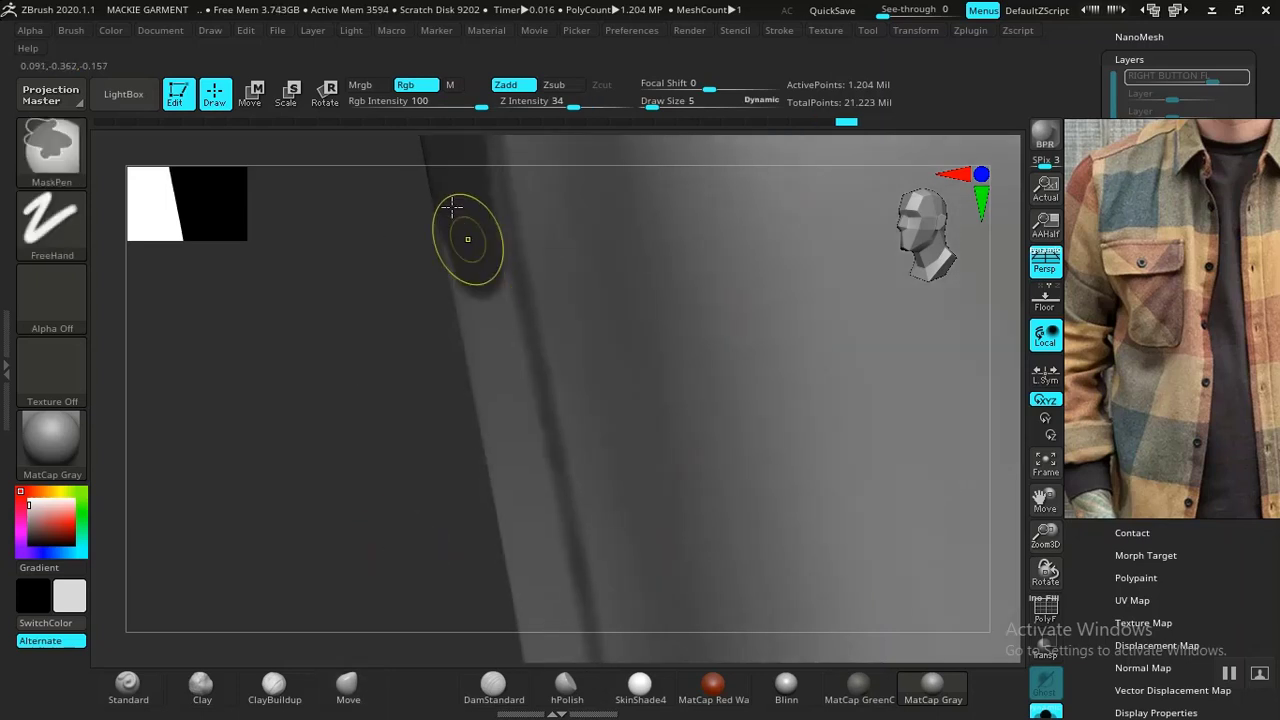
mouse_move(452, 207)
left_mouse_down("ctrl")
mouse_move(455, 243)
mouse_move(468, 202)
left_mouse_up("ctrl")
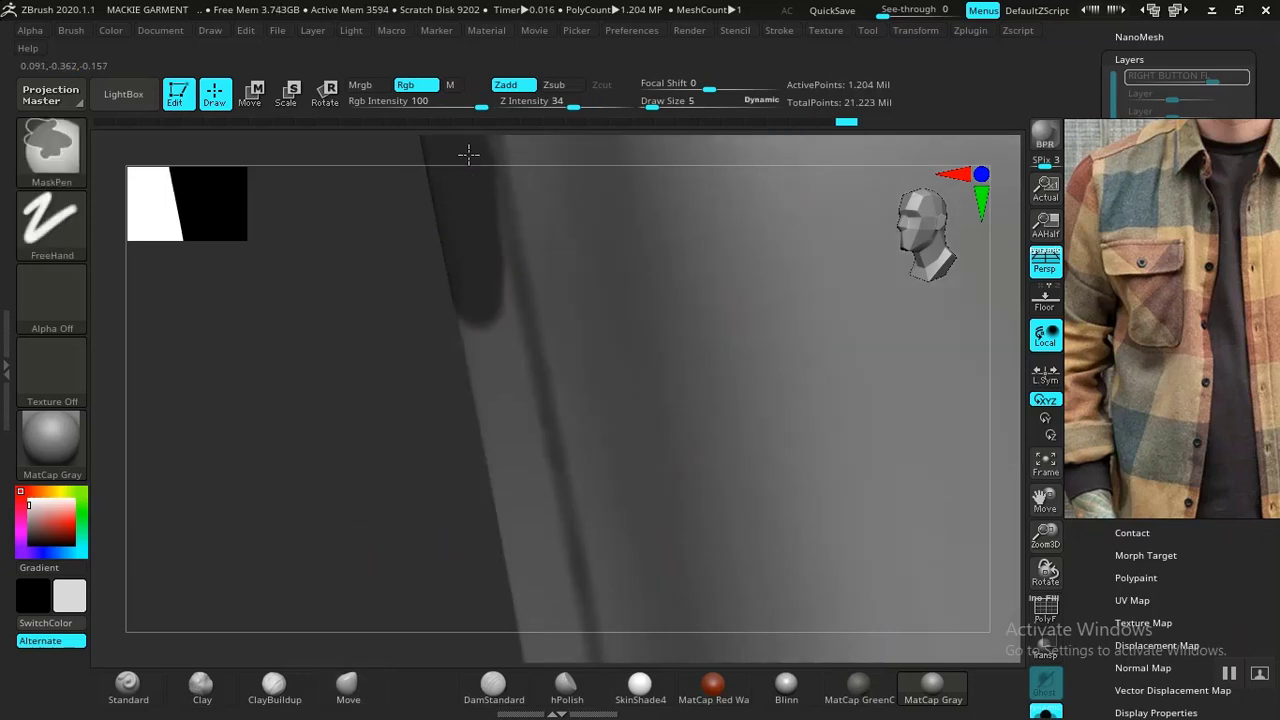
mouse_move(469, 153)
left_mouse_down("ctrl")
mouse_move(497, 418)
mouse_move(489, 394)
mouse_move(523, 509)
mouse_move(505, 313)
mouse_move(537, 537)
left_mouse_up("ctrl")
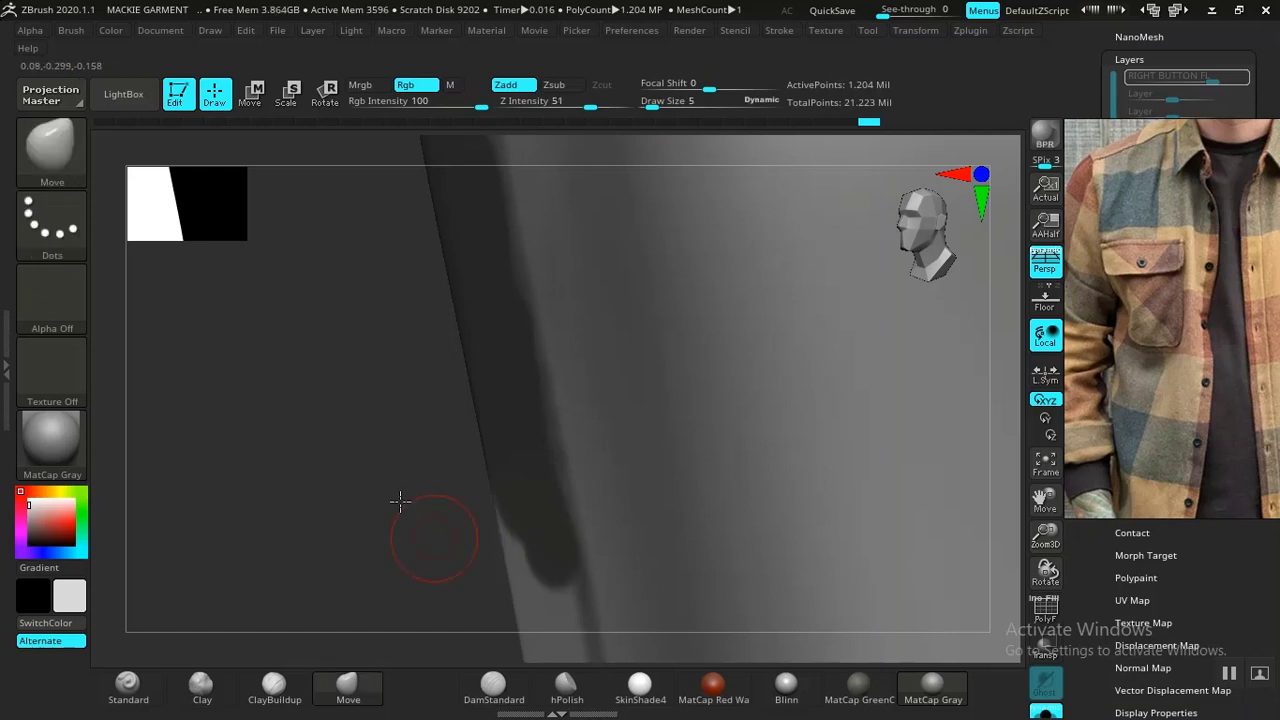
key("ctrl+z")
mouse_move(447, 182)
left_mouse_down("ctrl")
mouse_move(483, 399)
mouse_move(474, 229)
mouse_move(511, 477)
mouse_move(485, 382)
mouse_move(531, 569)
mouse_move(496, 267)
left_mouse_up("ctrl")
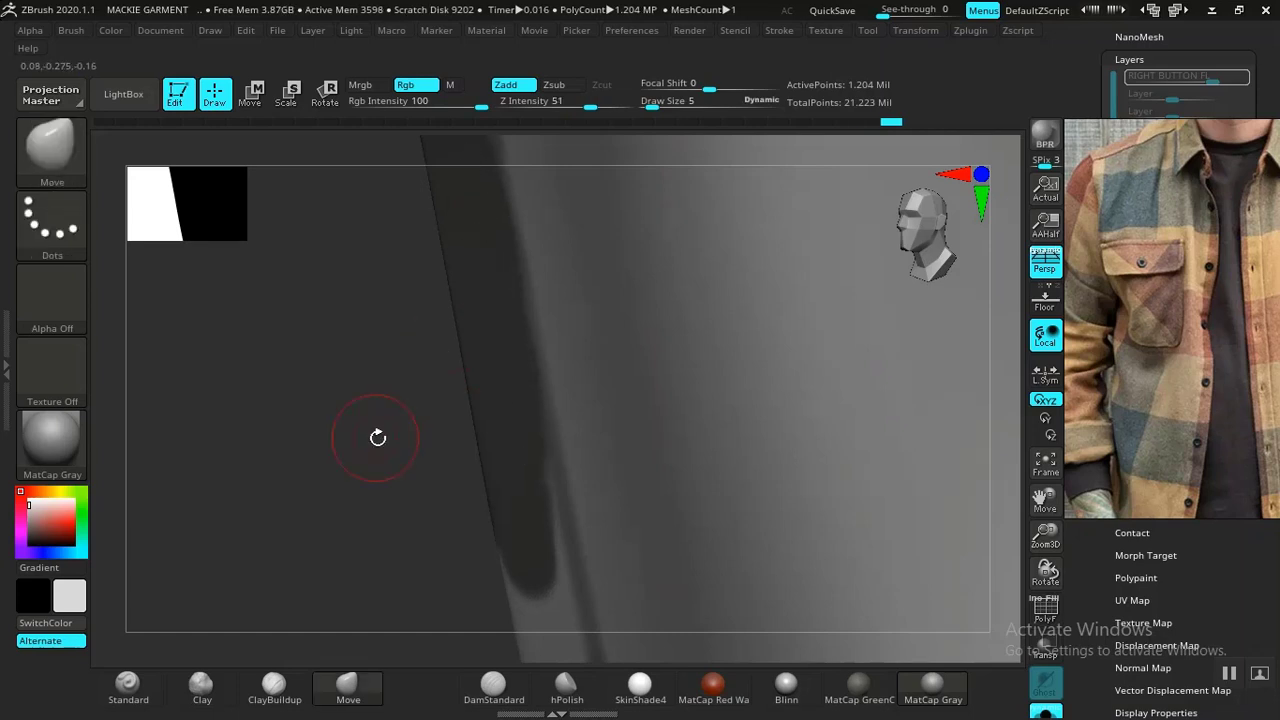
Extend the placket mask down the lower front panel, filling between the guide line and the opening edge
mouse_move(328, 326)
left_mouse_down()
mouse_move(325, 372)
mouse_move(349, 371)
mouse_move(354, 417)
mouse_move(447, 176)
mouse_move(477, 343)
mouse_move(452, 193)
left_mouse_up()
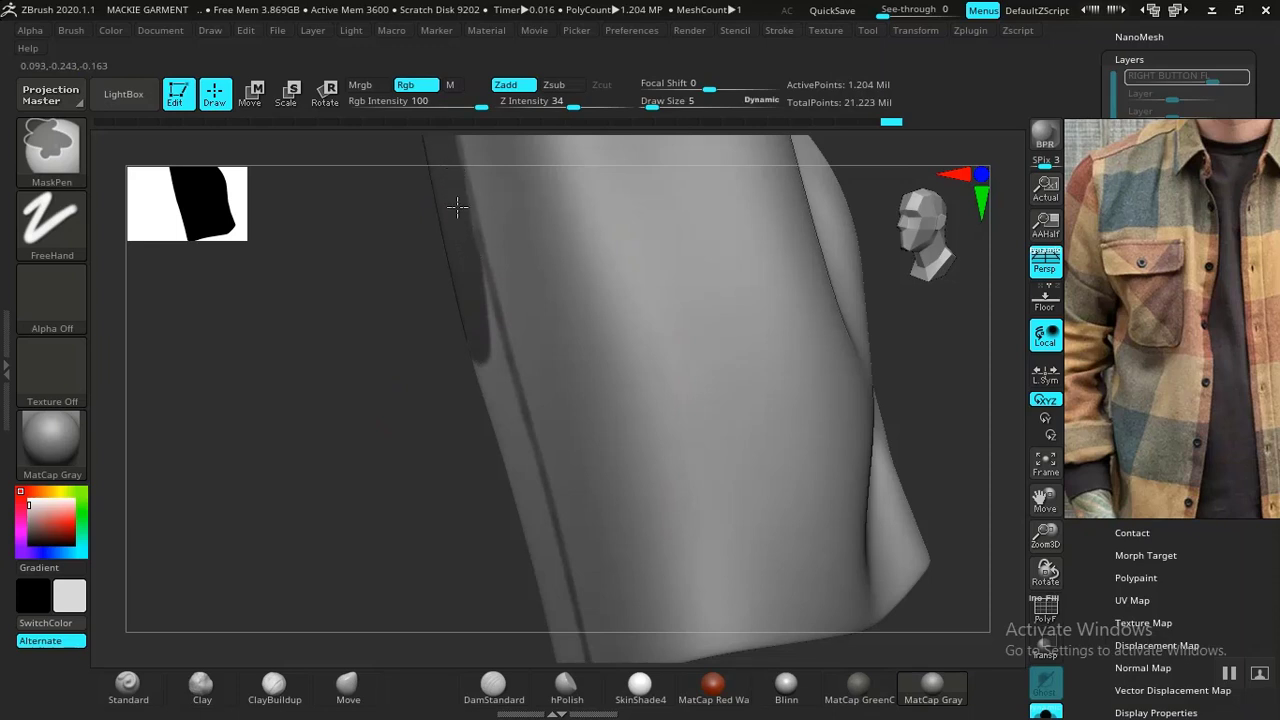
mouse_move(474, 275)
left_mouse_down("ctrl")
mouse_move(512, 438)
mouse_move(469, 325)
left_mouse_up("ctrl")
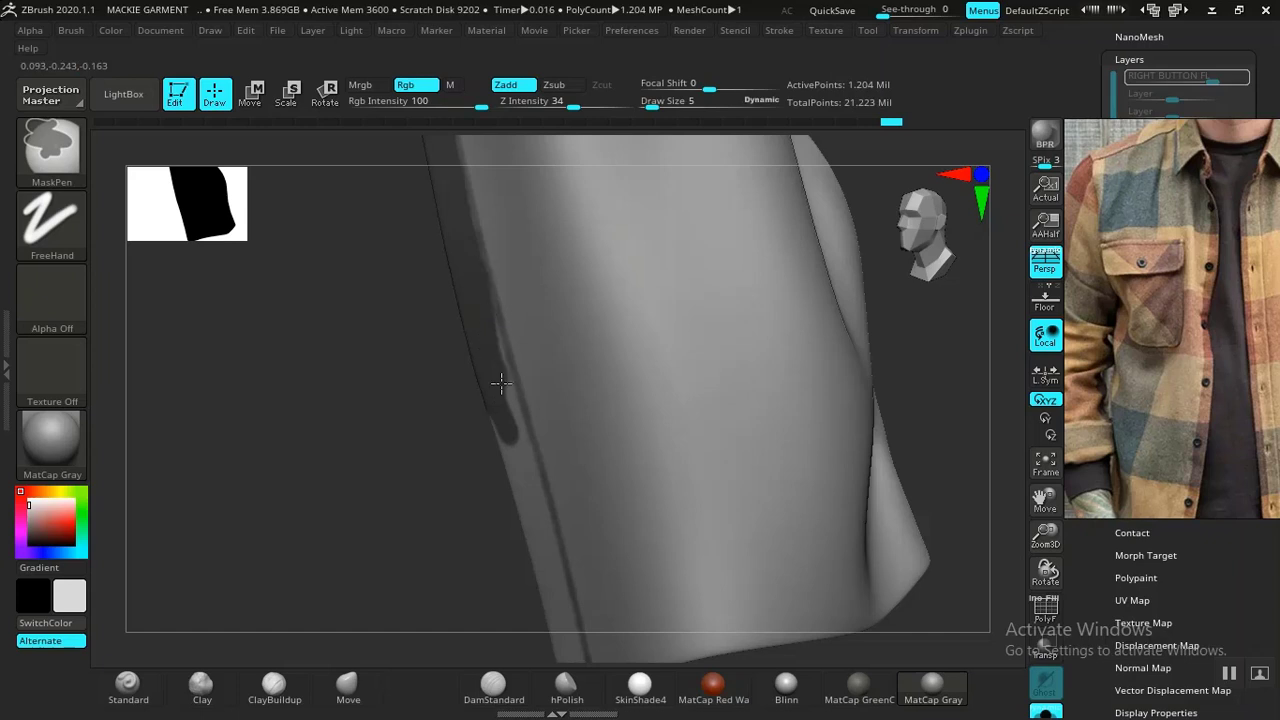
left_click_drag(500, 382, 532, 500, "ctrl")
mouse_move(411, 489)
left_mouse_down()
mouse_move(380, 269)
mouse_move(387, 304)
mouse_move(465, 350)
left_mouse_up()
left_click_drag(527, 308, 486, 152, "ctrl")
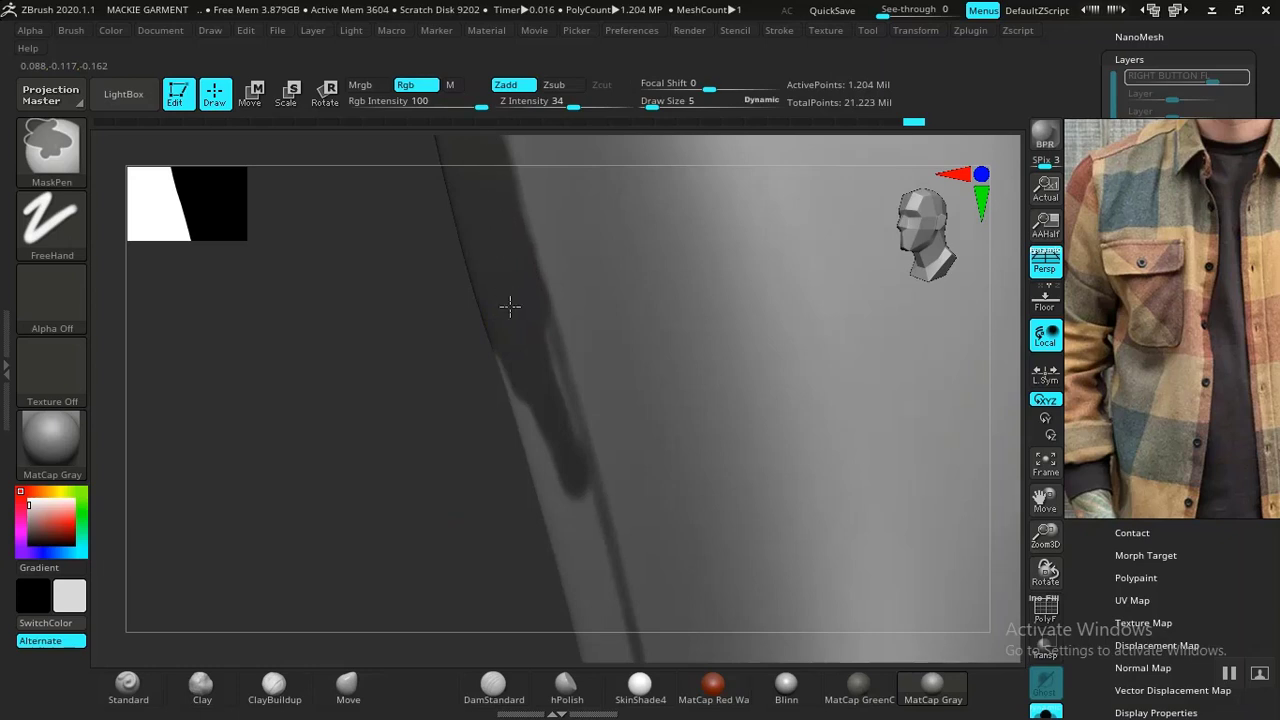
mouse_move(510, 305)
left_mouse_down("ctrl")
mouse_move(537, 486)
mouse_move(557, 531)
left_mouse_up("ctrl")
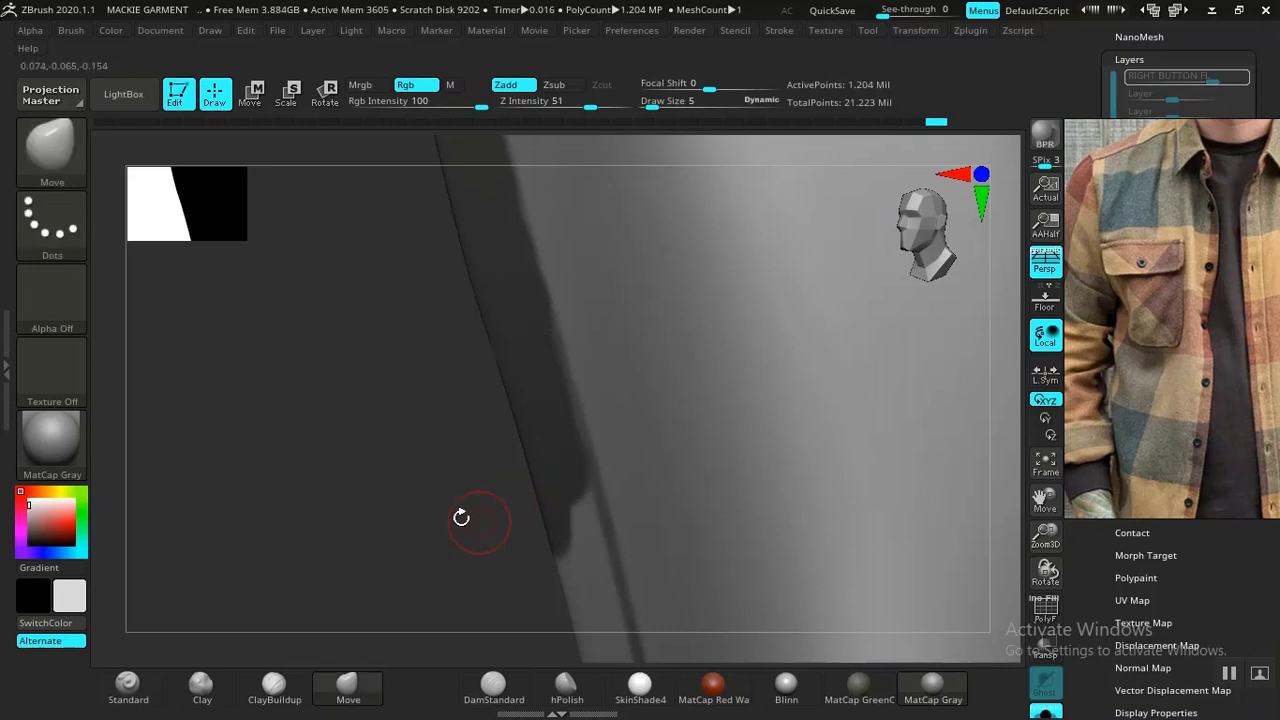
Fill the last section of the placket strip with mask down to the bottom hem corner
mouse_move(460, 517)
left_mouse_down()
mouse_move(414, 289)
mouse_move(463, 277)
left_mouse_up()
left_click_drag(507, 417, 545, 558)
left_click_drag(536, 514, 525, 459, "ctrl")
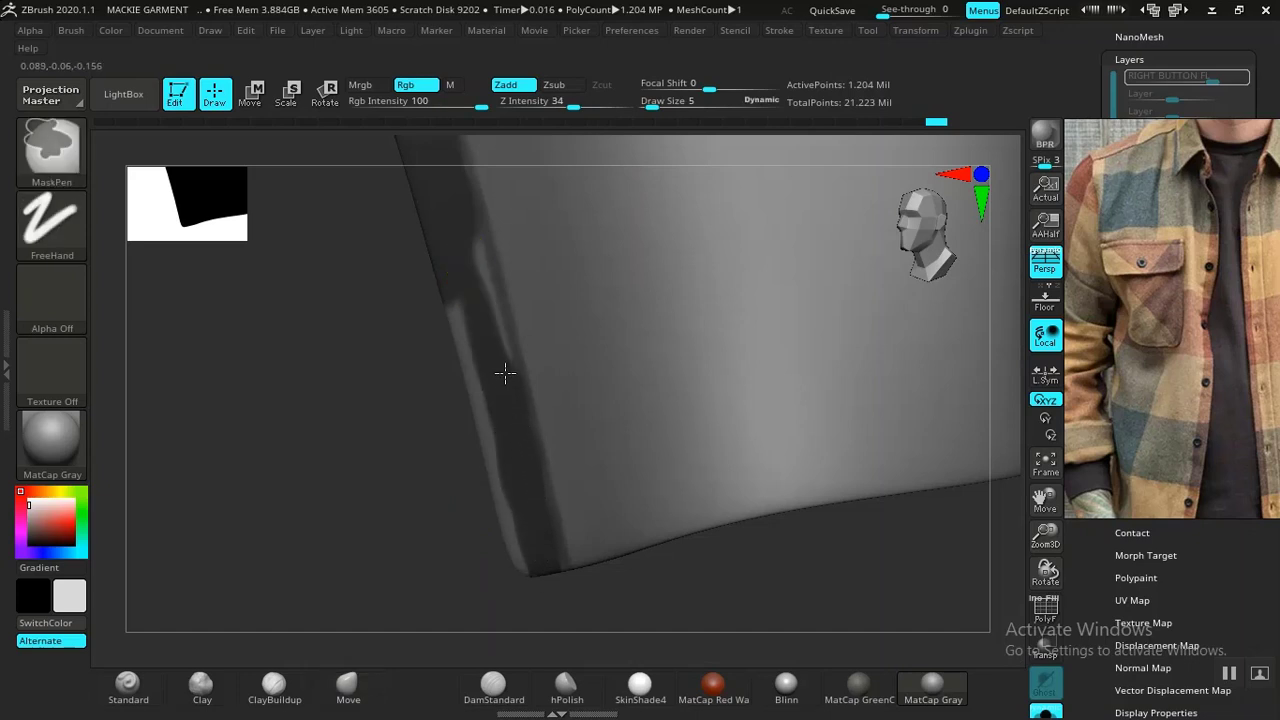
mouse_move(499, 345)
left_mouse_down("ctrl")
mouse_move(470, 248)
mouse_move(449, 326)
mouse_move(500, 509)
mouse_move(523, 538)
left_mouse_up("ctrl")
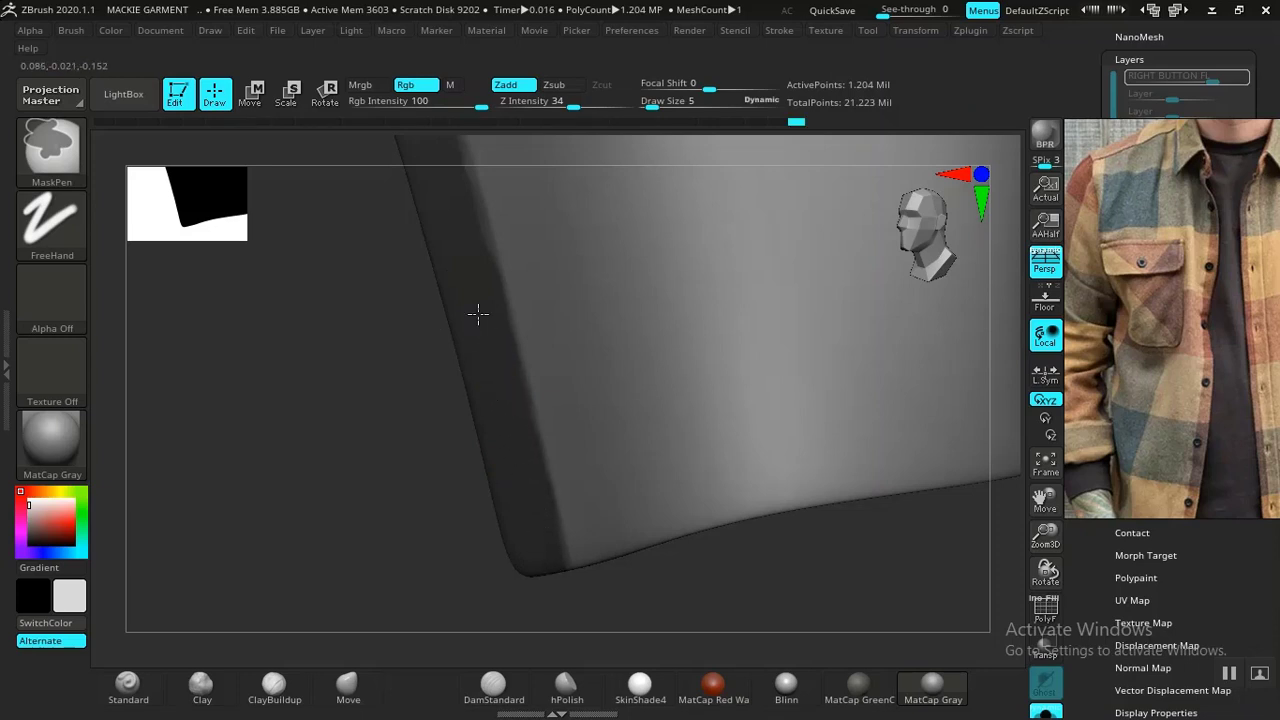
Straighten the mask's inner boundary above the hem, undoing the stroke that bulges past the line and repainting it
mouse_move(377, 429)
left_mouse_down()
mouse_move(349, 440)
mouse_move(486, 449)
mouse_move(382, 409)
mouse_move(517, 489)
mouse_move(526, 514)
left_mouse_up()
key("ctrl")
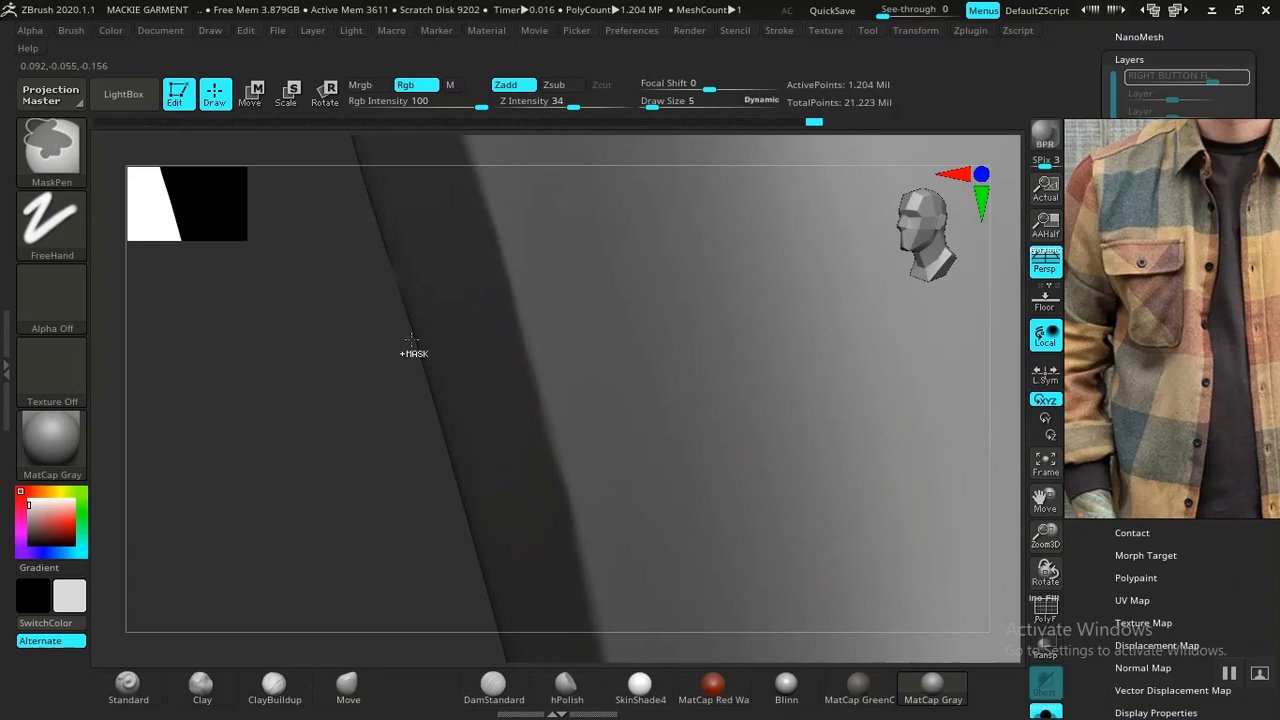
mouse_move(320, 374)
left_mouse_down()
mouse_move(283, 443)
mouse_move(420, 477)
left_mouse_up()
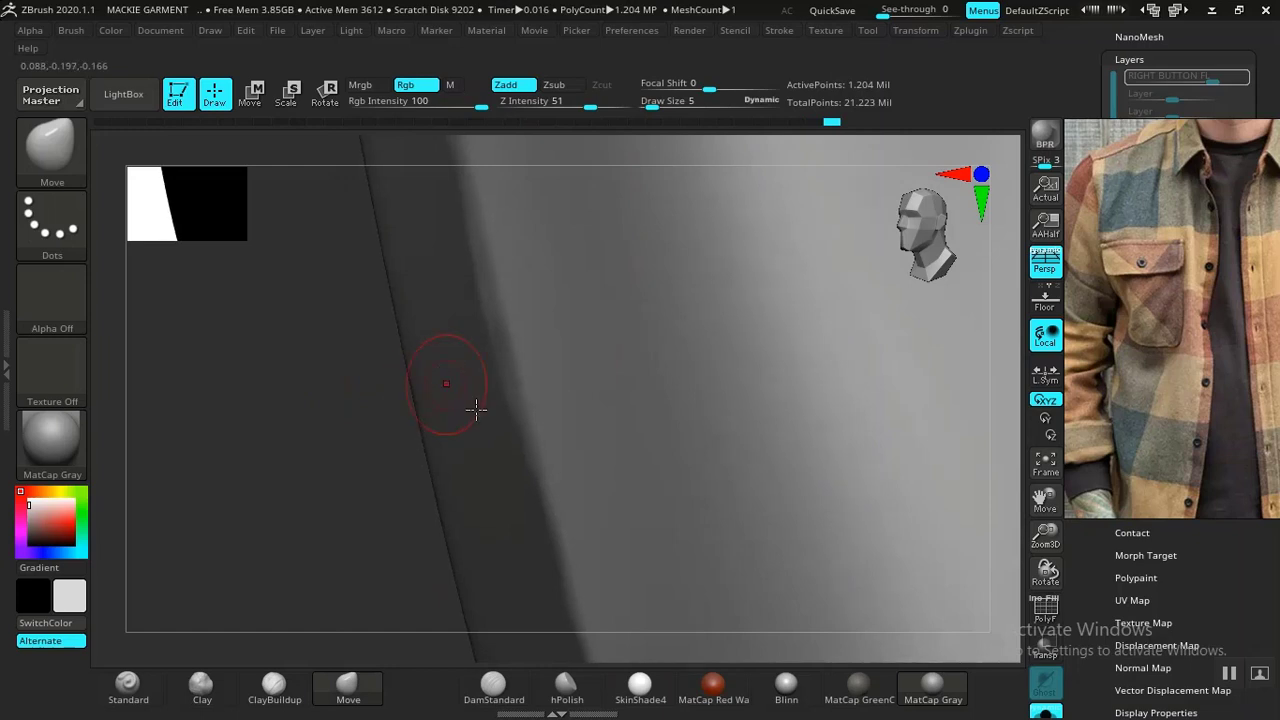
key("ctrl")
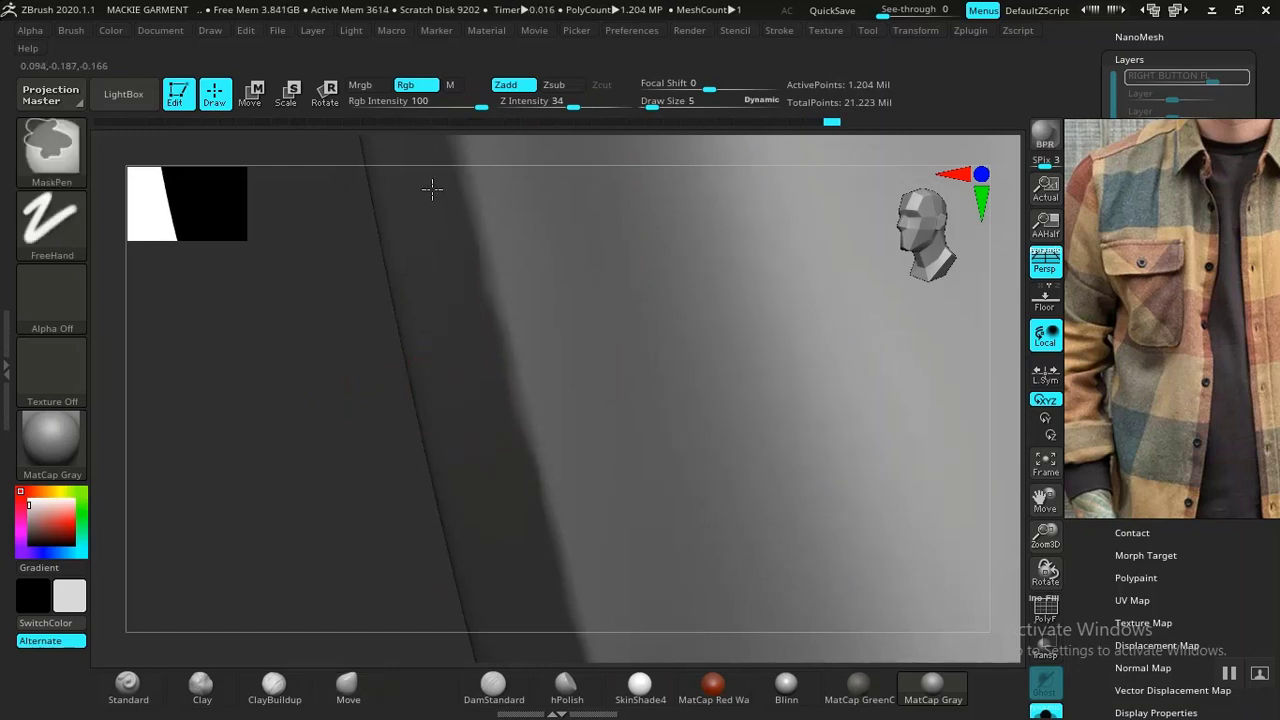
left_click_drag(450, 228, 466, 280, "ctrl")
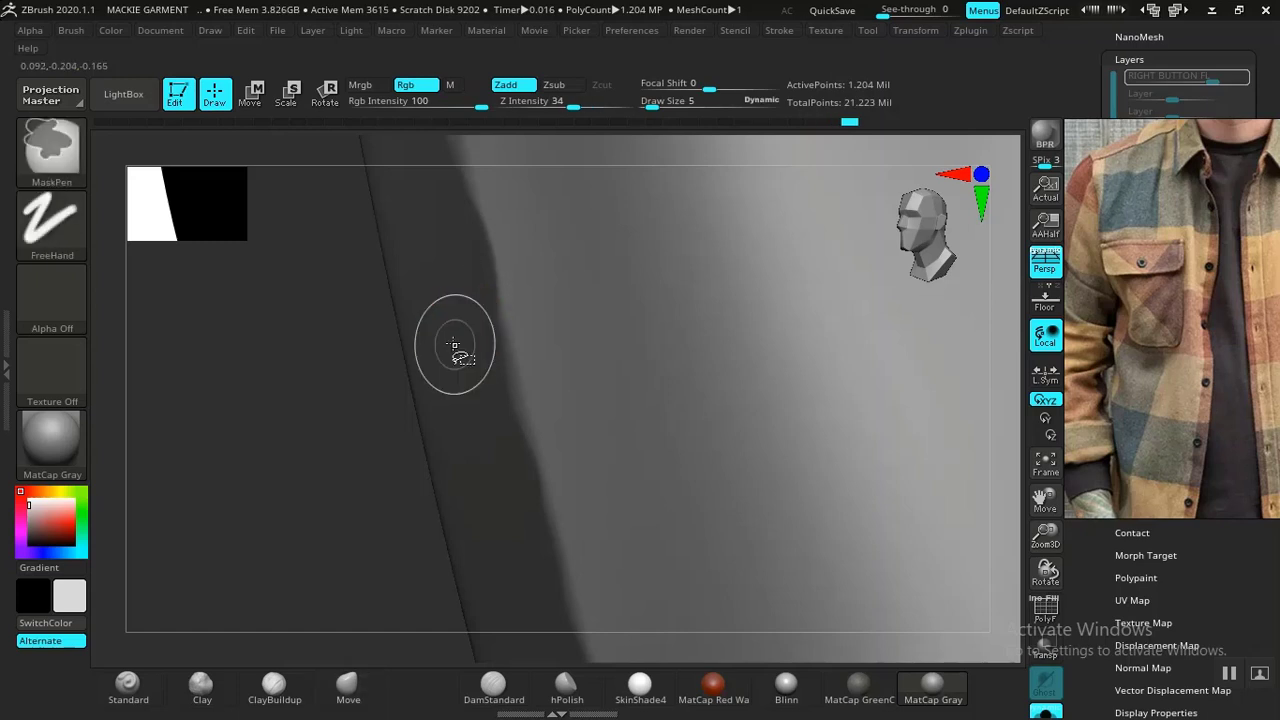
key("ctrl")
key("ctrl+z")
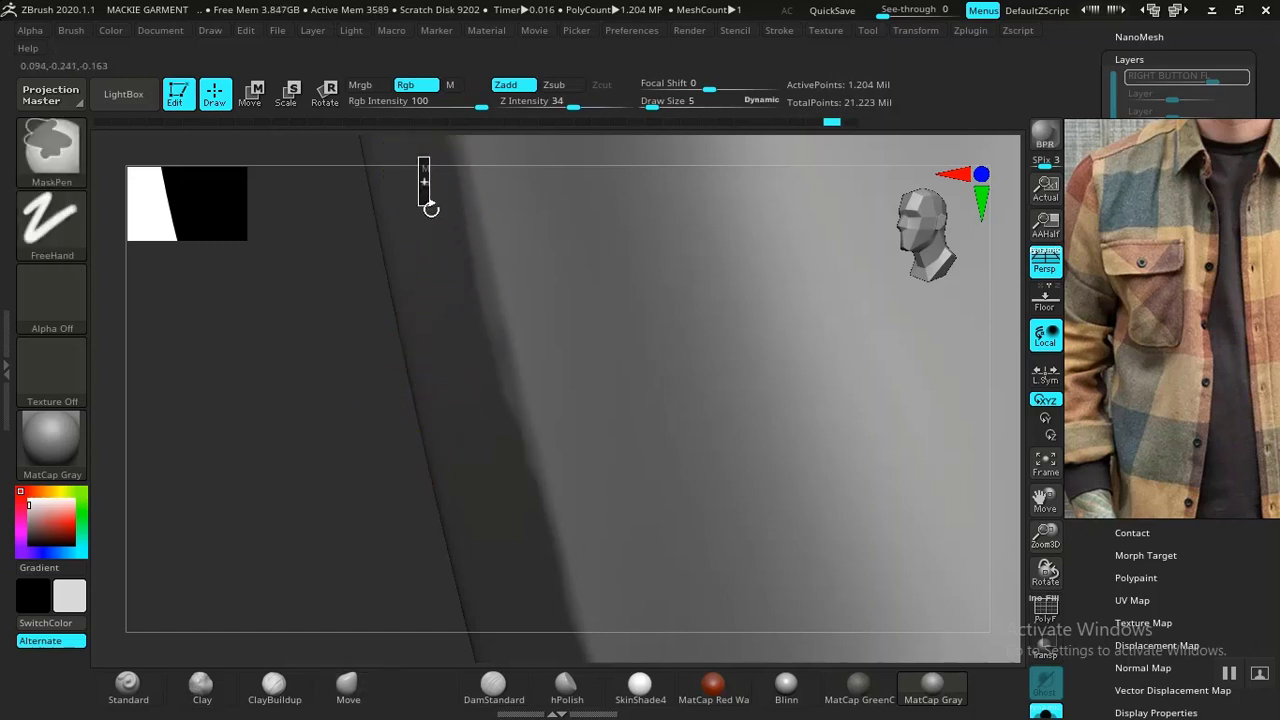
key("ctrl+z")
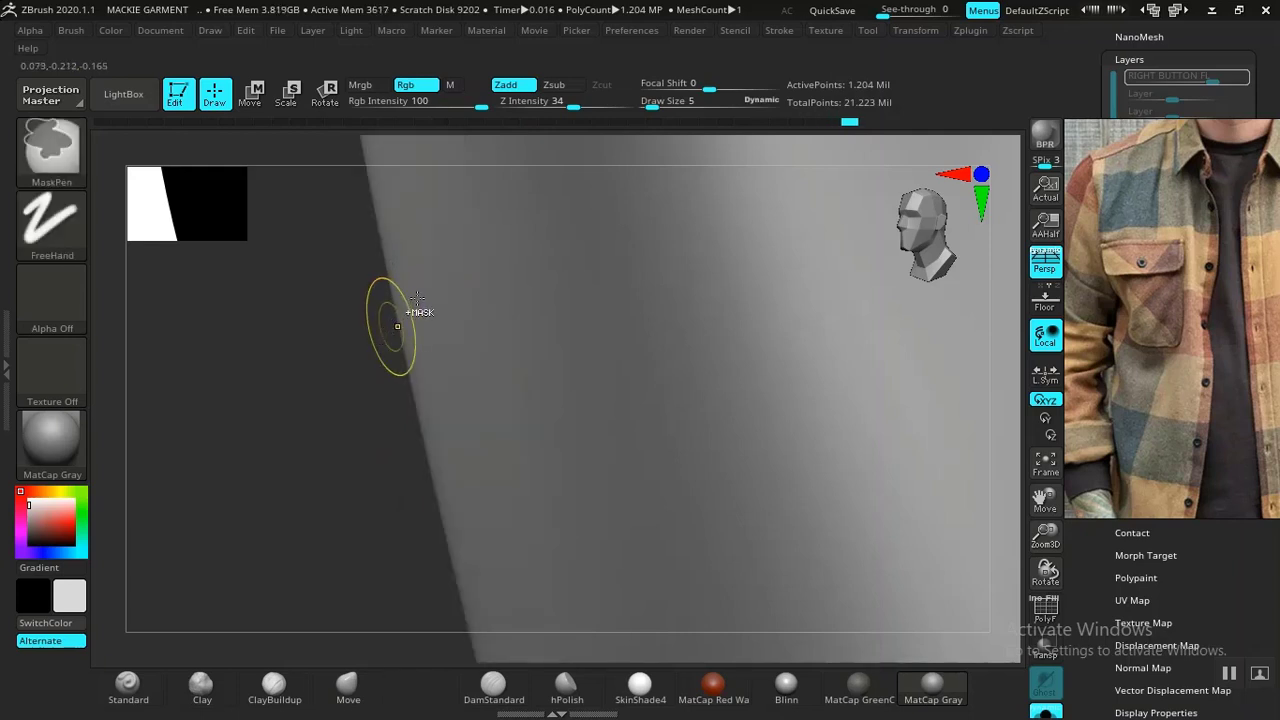
key("ctrl+z")
left_click_drag(435, 196, 441, 259, "ctrl")
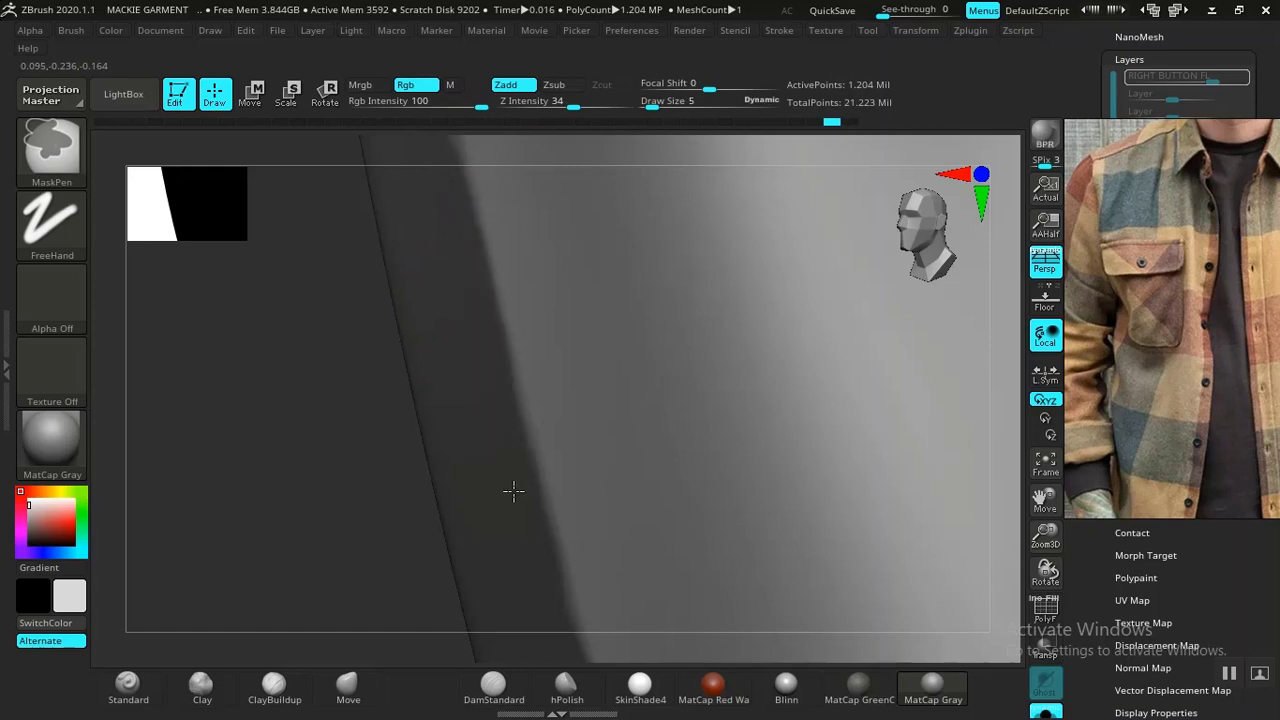
left_click_drag(513, 491, 524, 531, "ctrl")
Even out the jagged inner boundary of the placket mask along the panel's middle, undoing the misplaced rectangular mask
left_click_drag(185, 313, 281, 398, "alt")
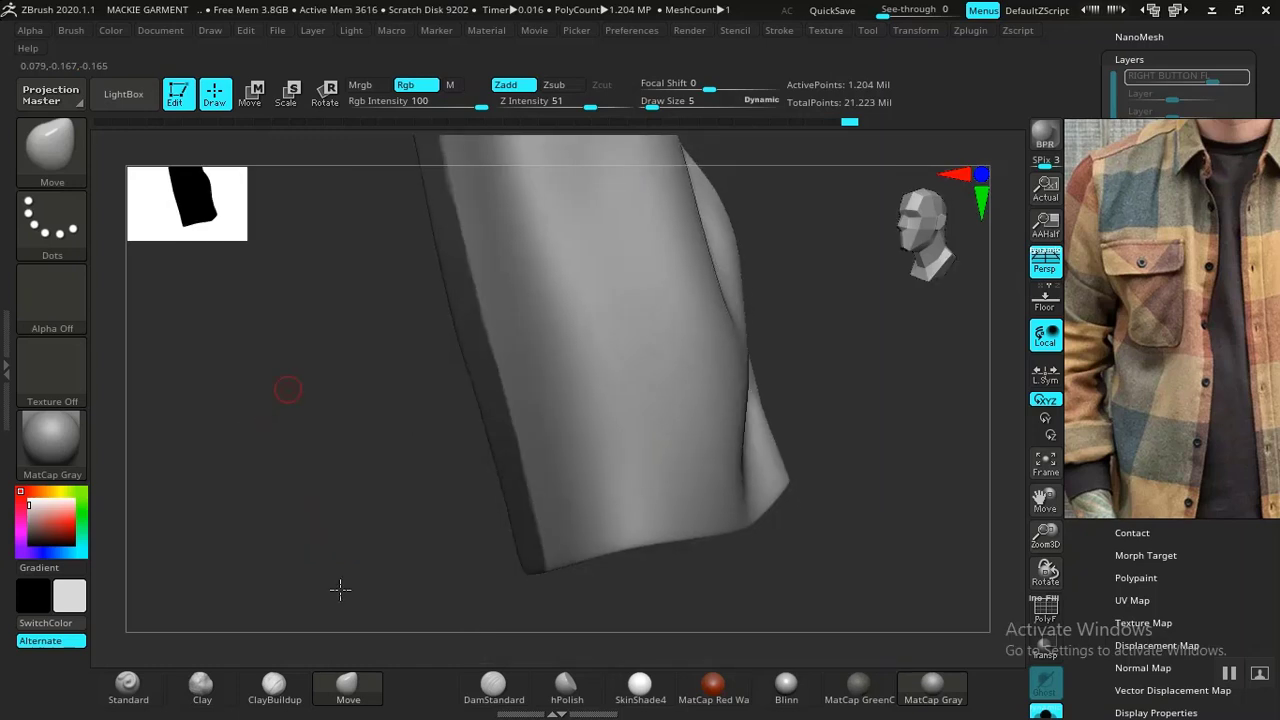
left_click_drag(340, 590, 340, 398, "alt")
left_click_drag(397, 506, 451, 371, "alt")
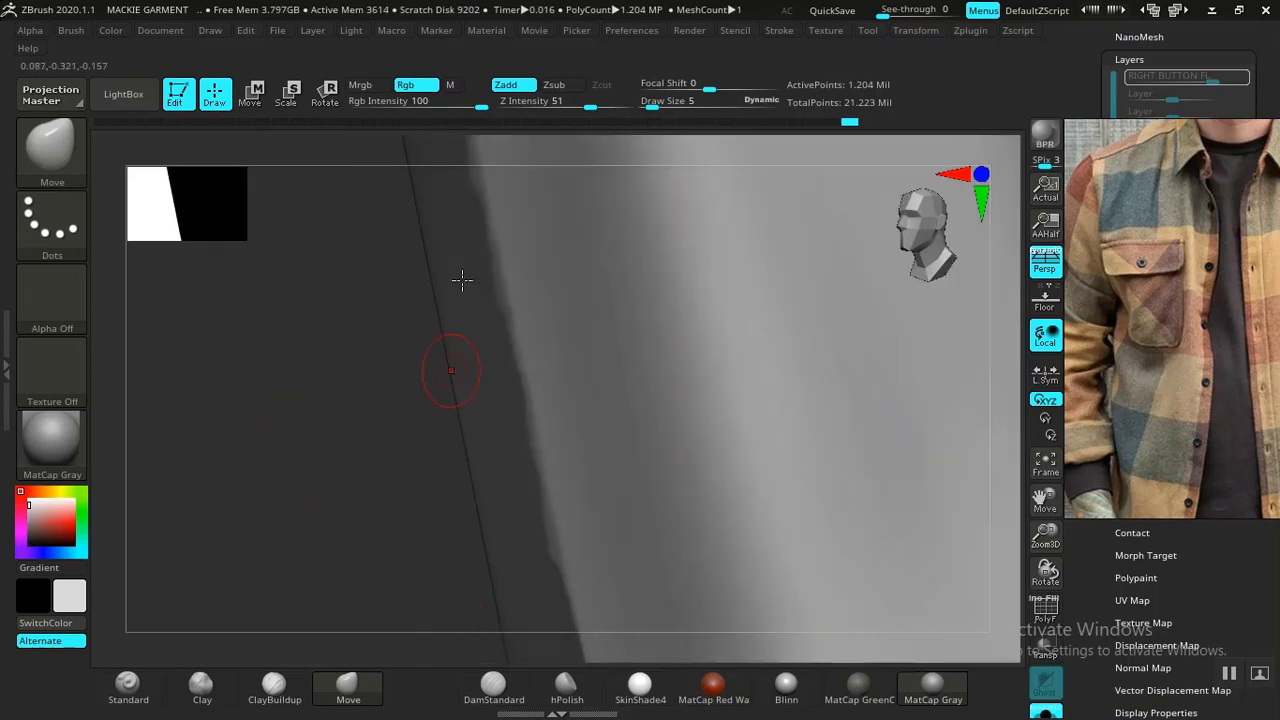
left_click_drag(453, 142, 456, 200, "ctrl")
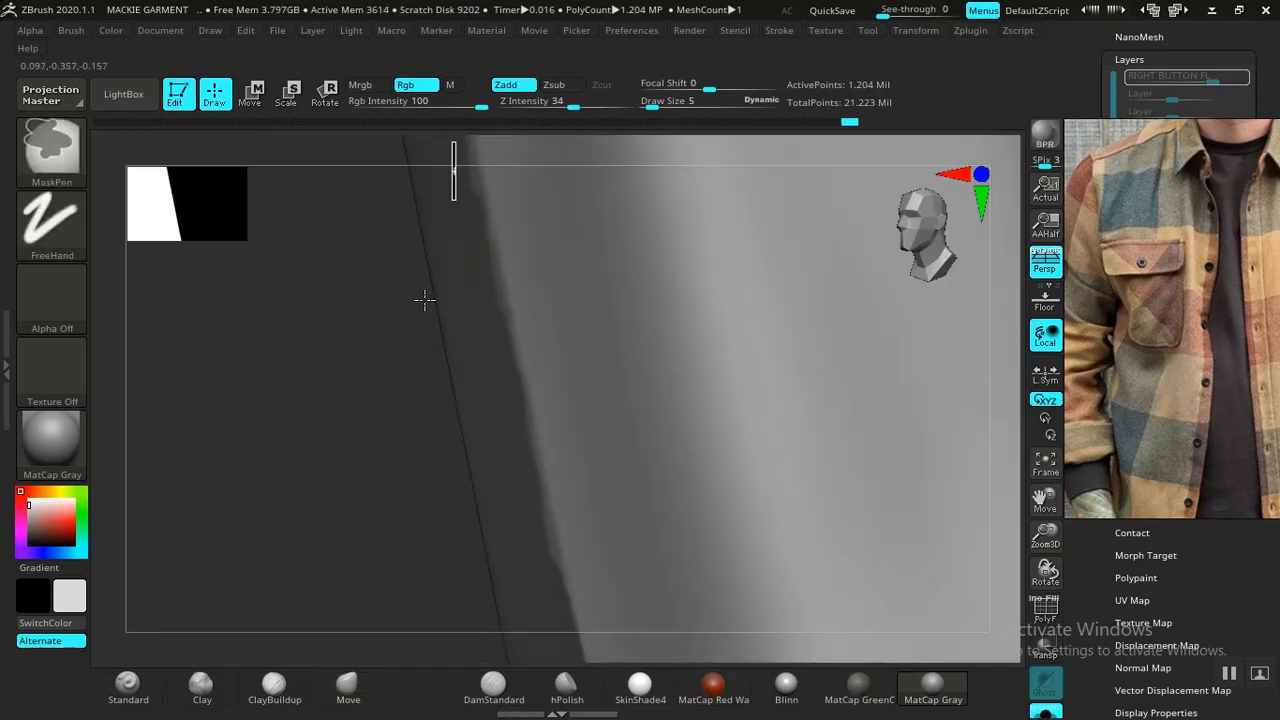
key("ctrl+z")
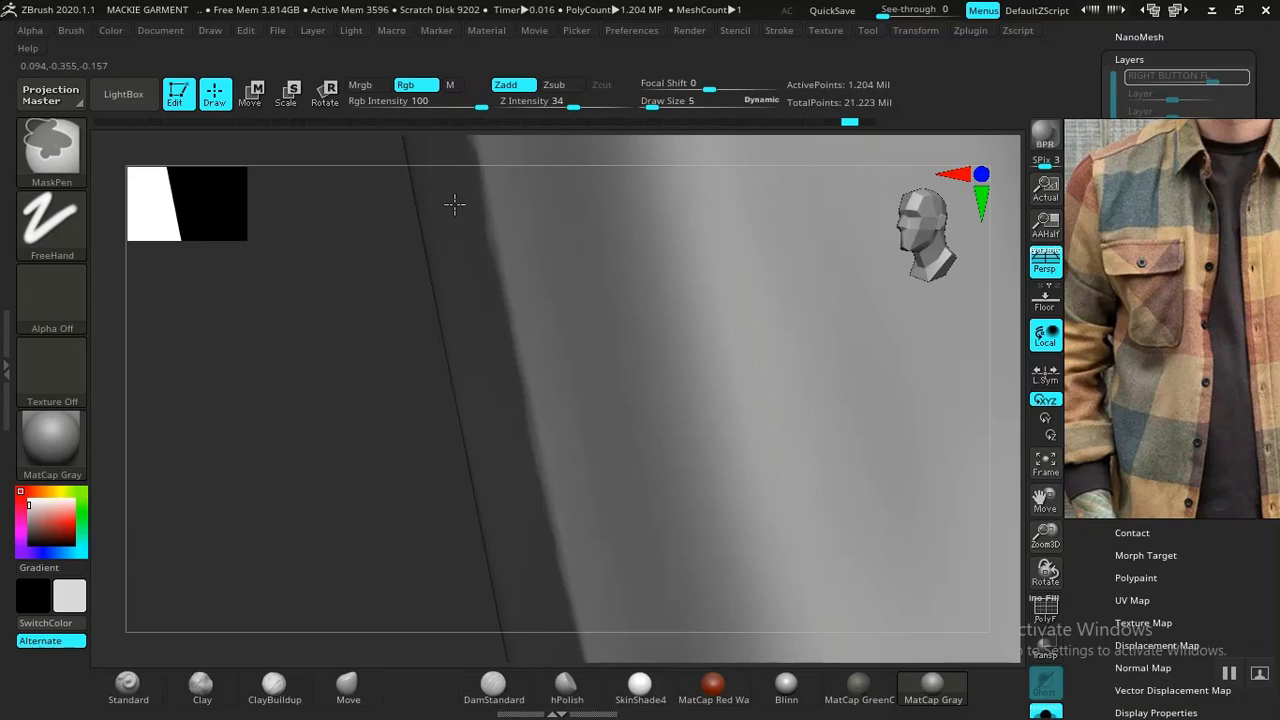
left_click_drag(454, 204, 471, 253, "ctrl")
Smooth the inner boundary of the placket mask on the section just above the panel's middle
left_click_drag(403, 480, 409, 420)
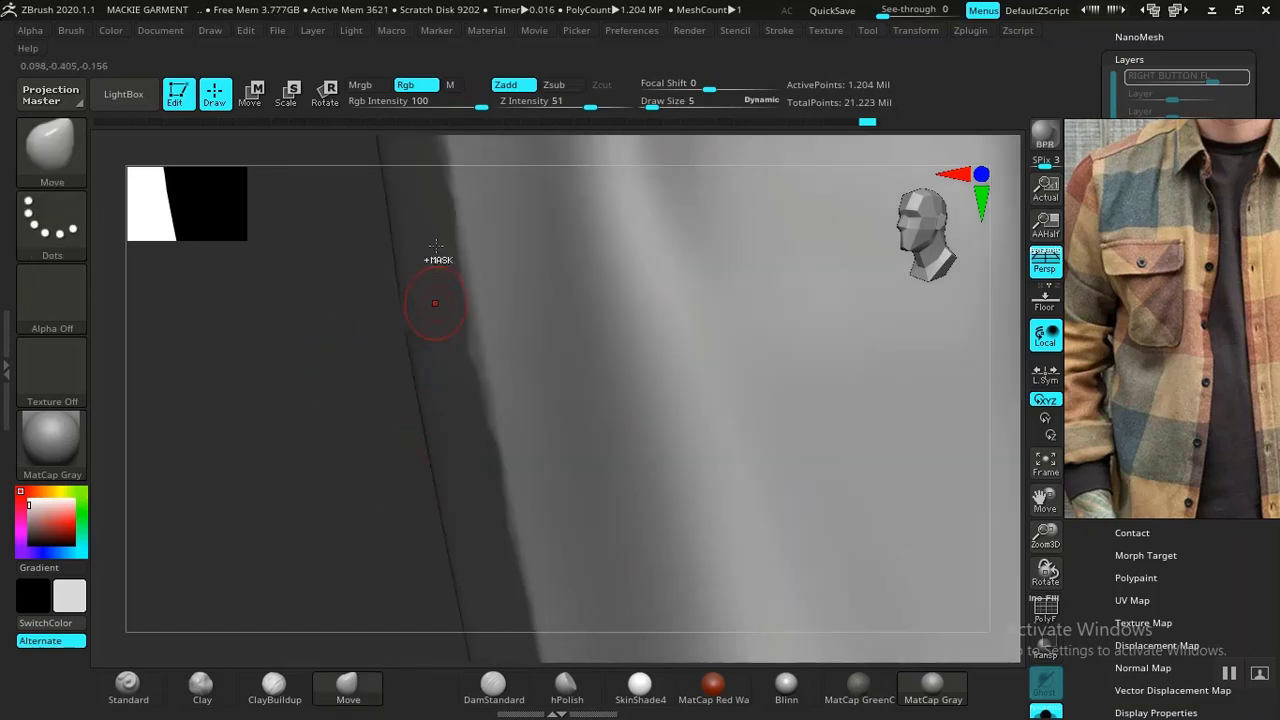
left_click_drag(435, 230, 410, 272, "ctrl")
left_click_drag(424, 340, 426, 346, "ctrl")
left_click_drag(431, 233, 430, 214, "ctrl")
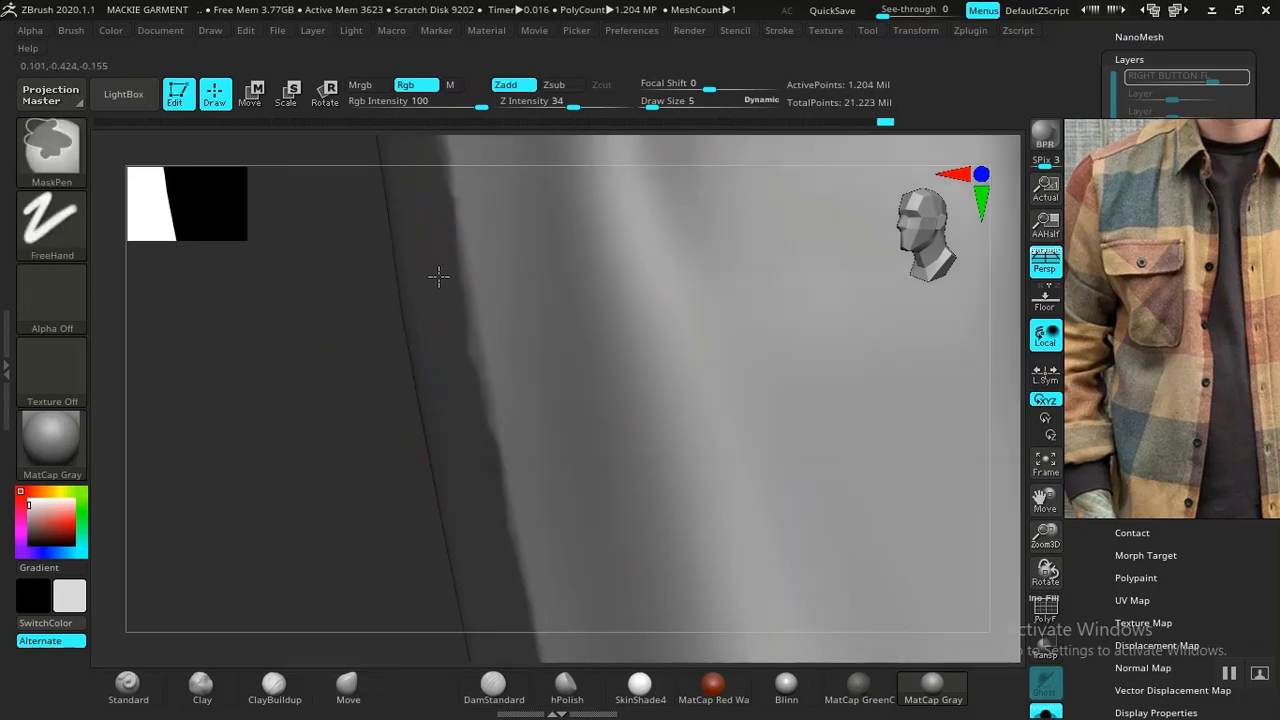
left_click_drag(449, 318, 457, 368, "ctrl")
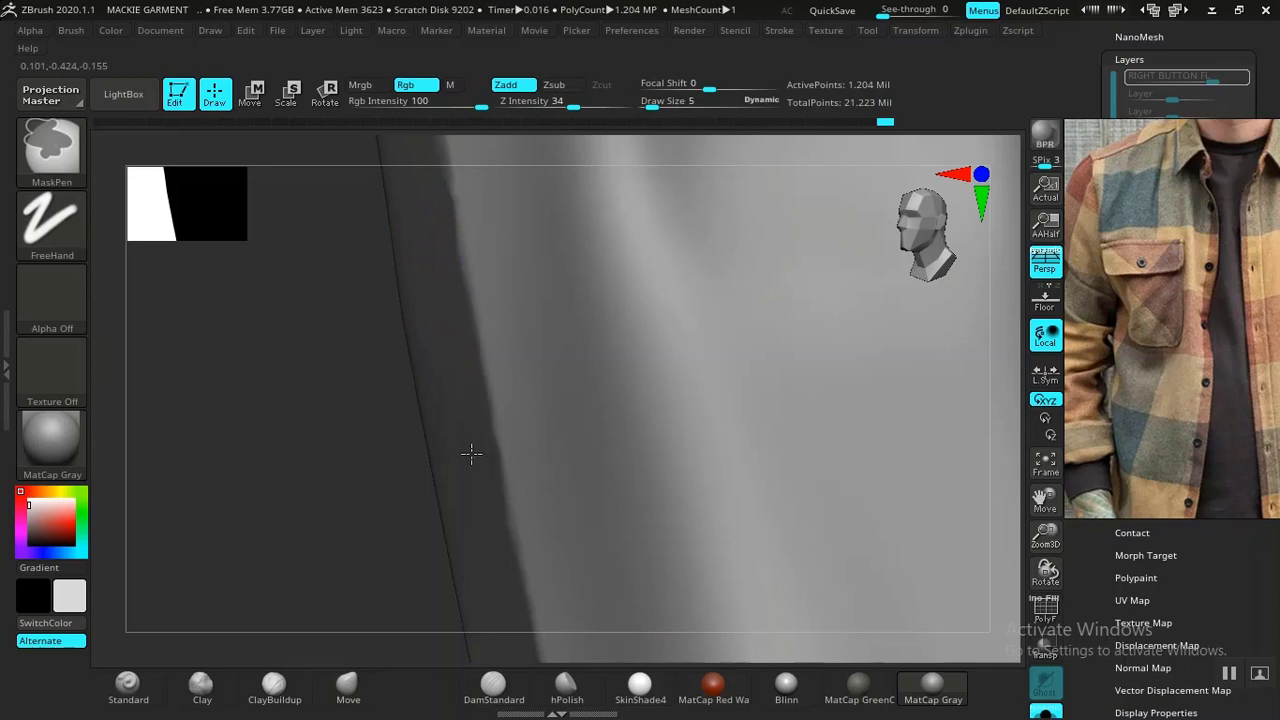
left_click_drag(481, 526, 449, 505, "ctrl")
Clean up the wavy inner boundary of the placket mask along the chest section
left_click_drag(305, 366, 350, 652, "alt")
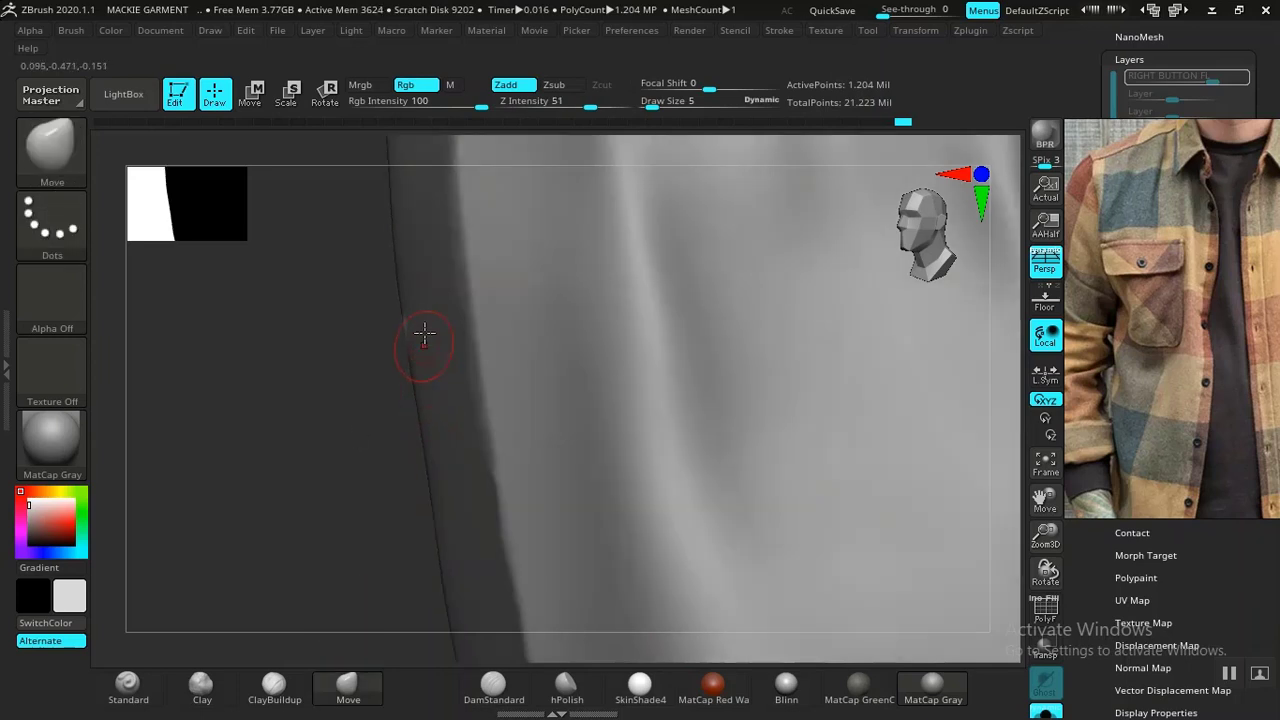
left_click_drag(424, 334, 432, 402, "ctrl")
left_click_drag(434, 237, 438, 261, "ctrl")
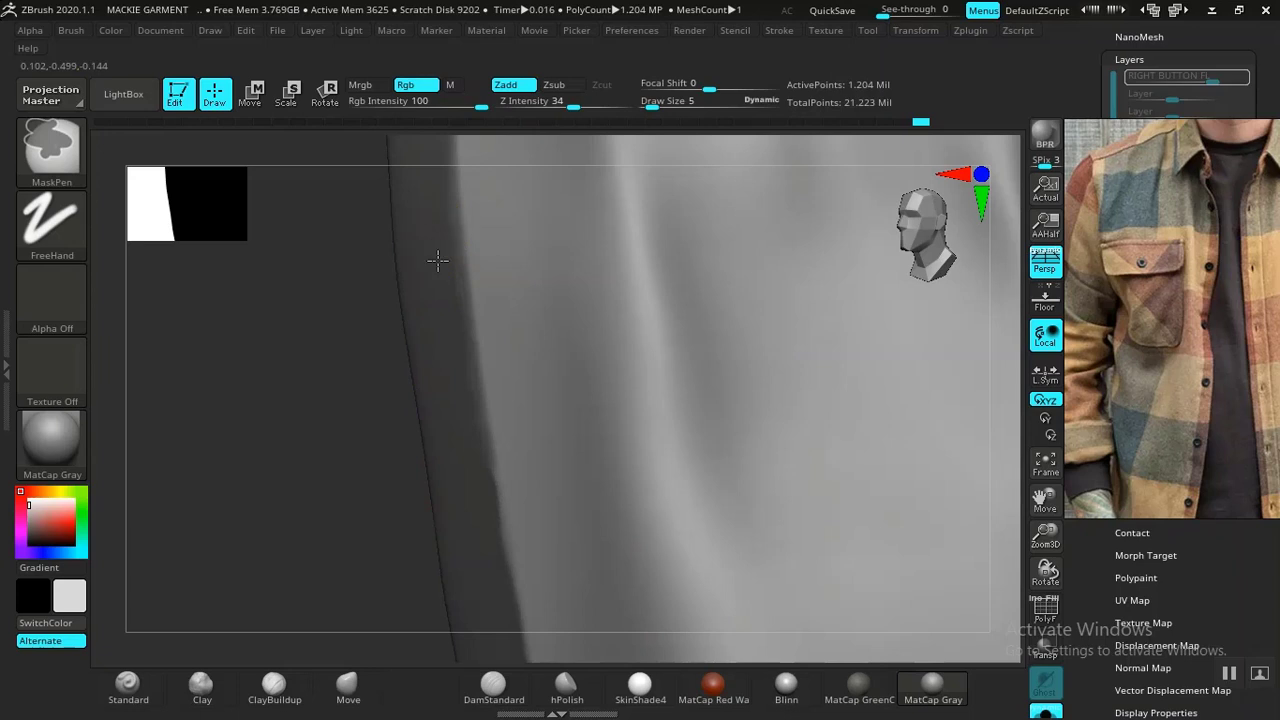
left_click_drag(452, 351, 471, 472, "ctrl")
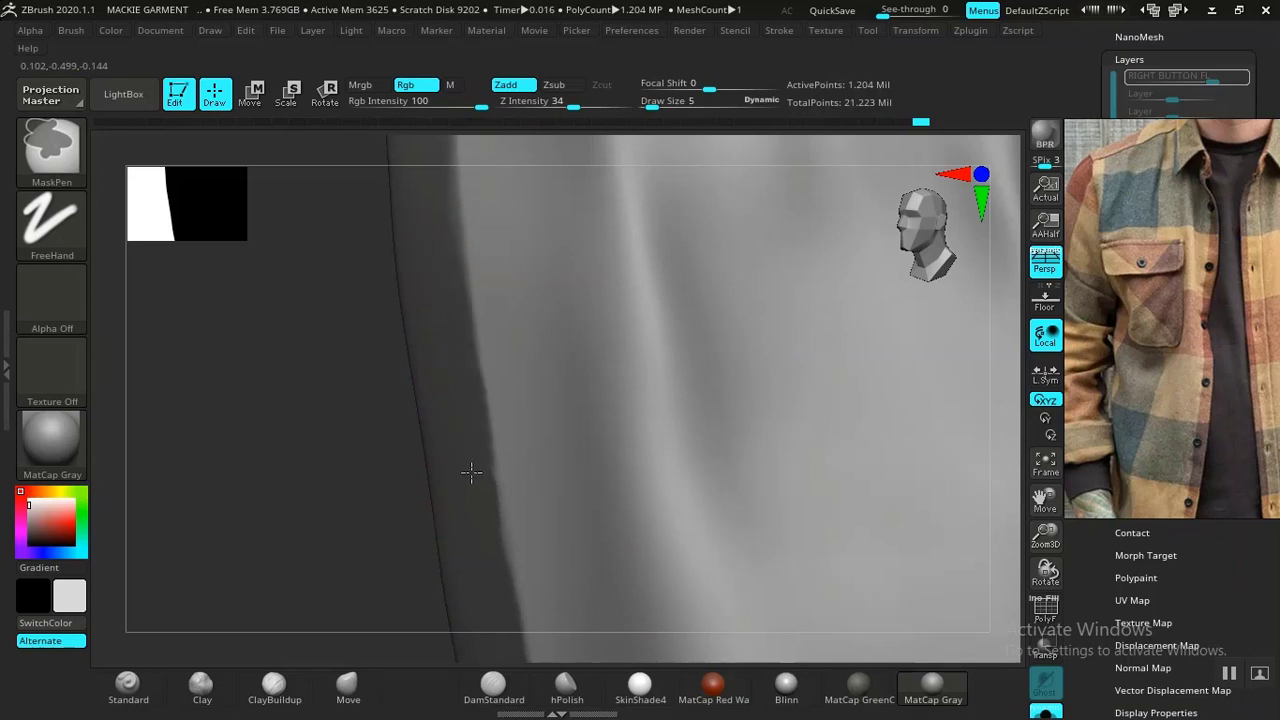
left_click_drag(484, 554, 486, 566, "ctrl")
Touch up the inner boundary of the placket mask on the curved upper chest
left_click_drag(360, 443, 399, 656, "alt")
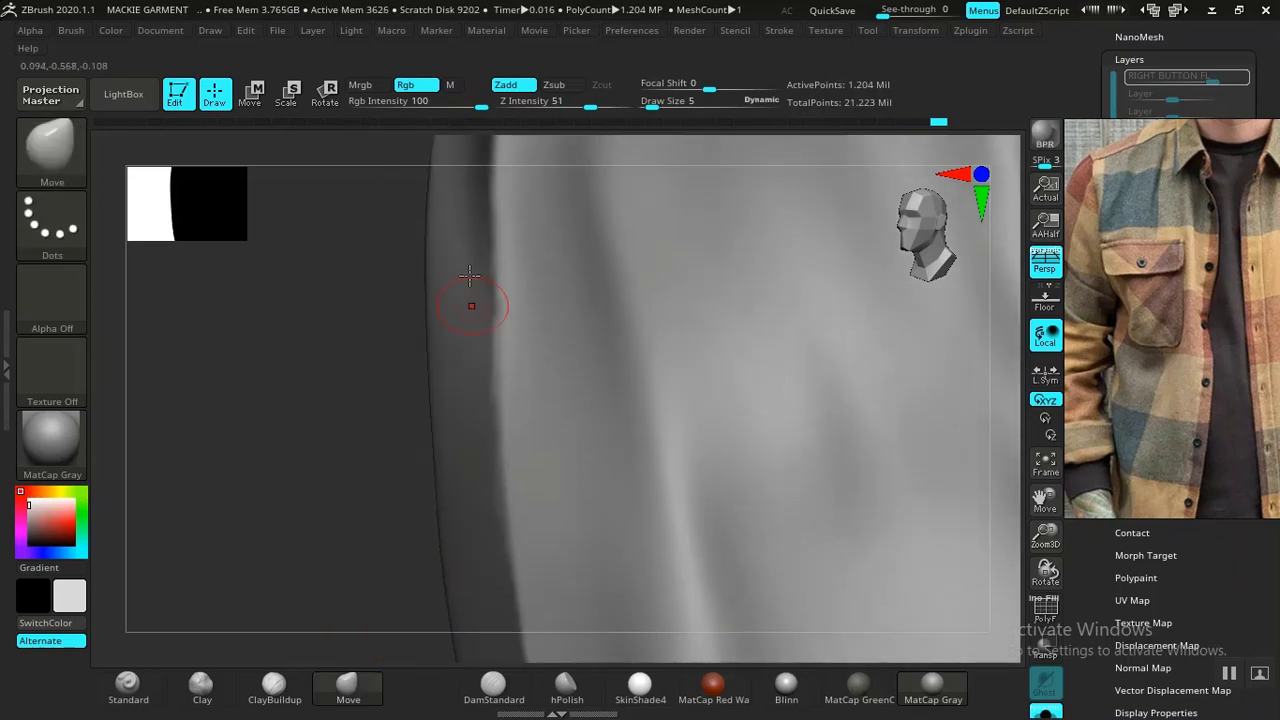
left_click_drag(459, 182, 460, 192, "ctrl")
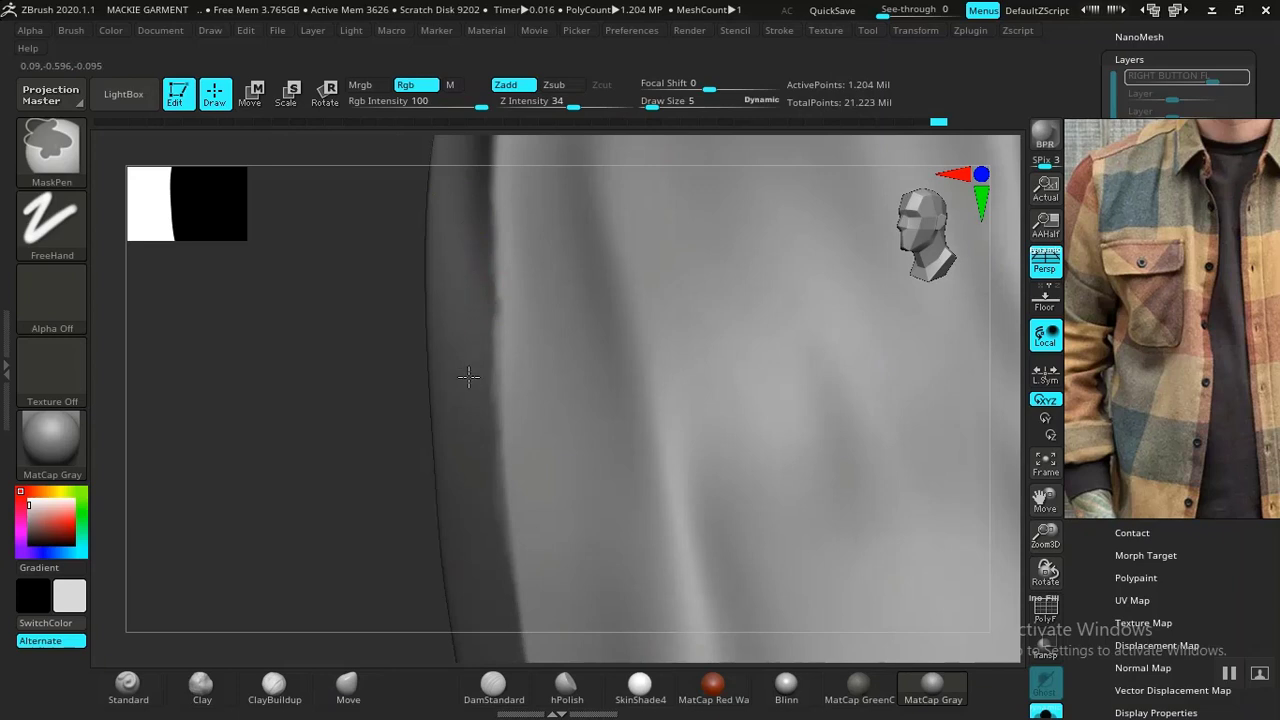
left_click_drag(469, 376, 474, 429, "ctrl")
Mask the uncovered opening edge near the neckline from the garment's inner side, undoing a misplaced stroke
mouse_move(314, 378)
left_mouse_down("alt")
mouse_move(389, 481)
mouse_move(383, 507)
left_mouse_up("alt")
mouse_move(289, 449)
left_mouse_down()
mouse_move(586, 406)
mouse_move(559, 413)
left_mouse_up()
mouse_move(568, 349)
left_mouse_down()
mouse_move(546, 363)
mouse_move(529, 414)
left_mouse_up()
key("ctrl")
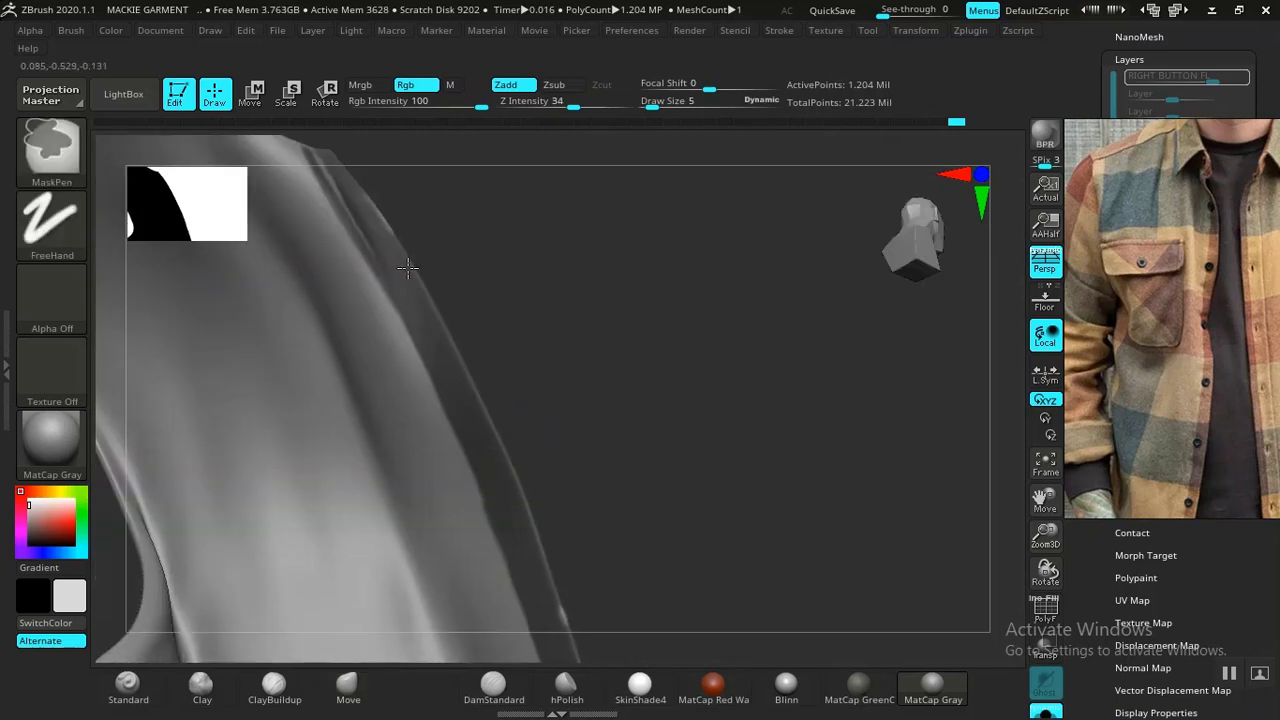
key("ctrl+z")
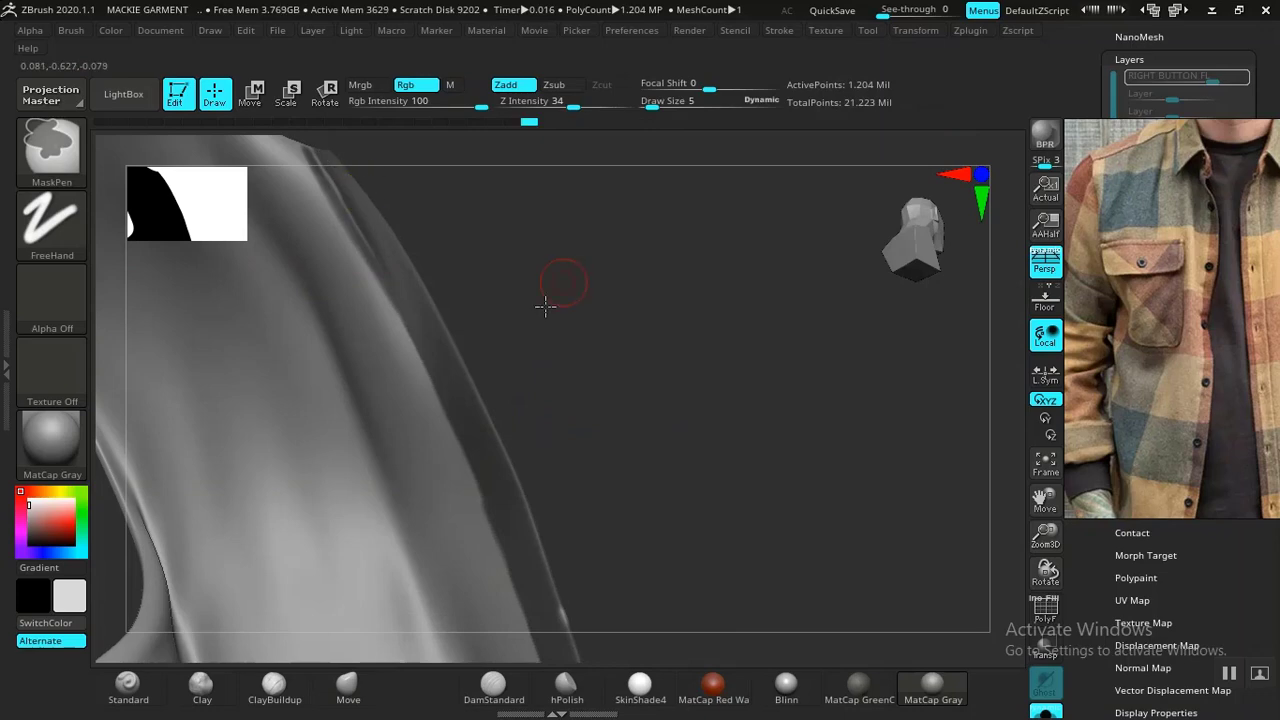
mouse_move(545, 305)
left_mouse_down()
mouse_move(514, 349)
mouse_move(560, 349)
mouse_move(546, 303)
mouse_move(622, 352)
mouse_move(663, 457)
mouse_move(571, 329)
mouse_move(466, 451)
mouse_move(400, 394)
mouse_move(278, 221)
left_mouse_up()
key("ctrl")
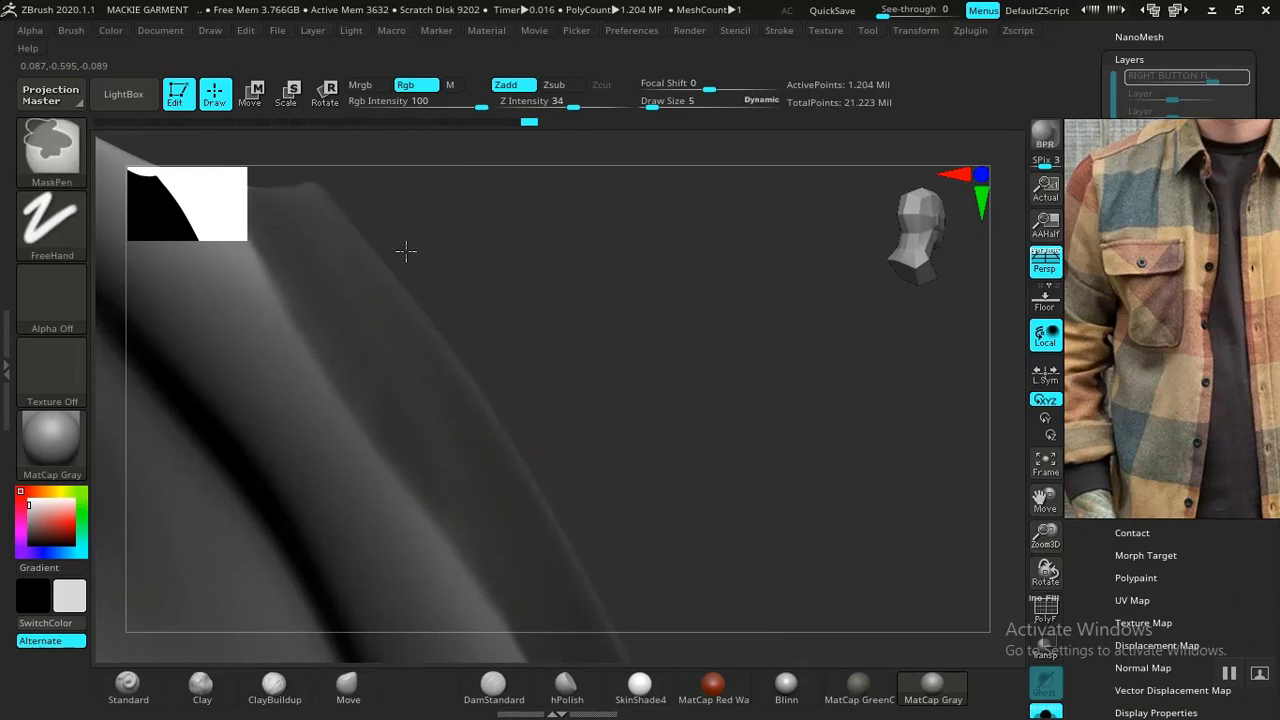
Mask the gaps along the opening edge on the inner side of the chest section, undoing a misplaced stroke
mouse_move(405, 250)
left_mouse_down()
mouse_move(629, 423)
mouse_move(409, 417)
mouse_move(309, 446)
mouse_move(405, 460)
mouse_move(574, 446)
mouse_move(506, 326)
mouse_move(417, 480)
left_mouse_up()
key("ctrl")
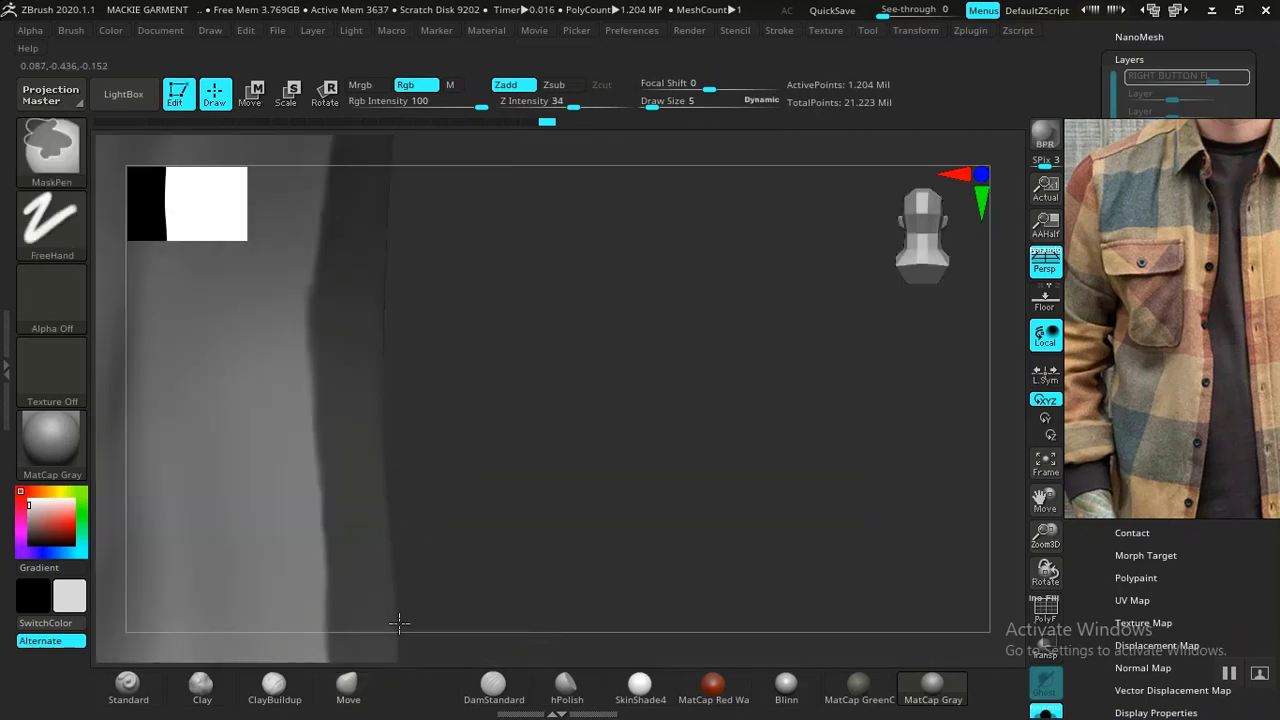
mouse_move(525, 528)
left_mouse_down()
mouse_move(523, 174)
mouse_move(414, 482)
mouse_move(418, 558)
left_mouse_up()
key("ctrl+z")
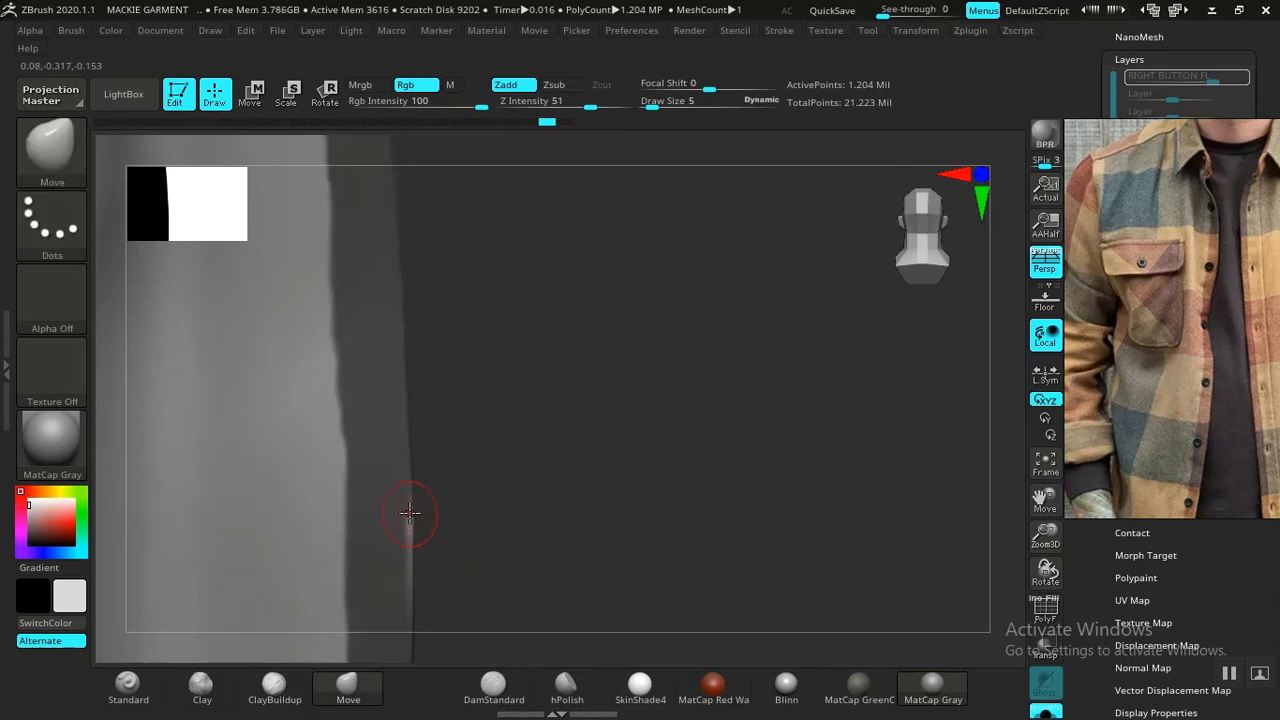
Cover the remaining gaps along the inner-side opening edge down to the hem with rectangular masks and brush strokes
left_click_drag(405, 498, 403, 590, "ctrl")
left_click_drag(526, 534, 503, 134)
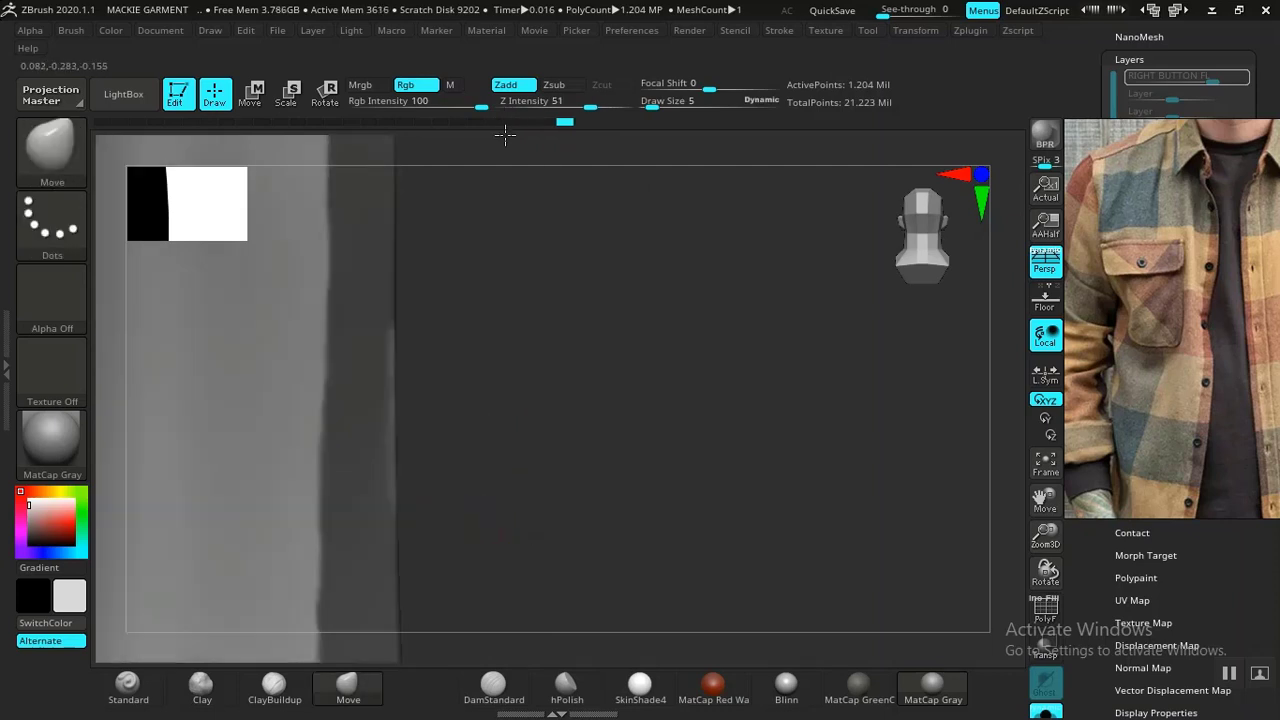
left_click_drag(478, 279, 380, 555, "ctrl")
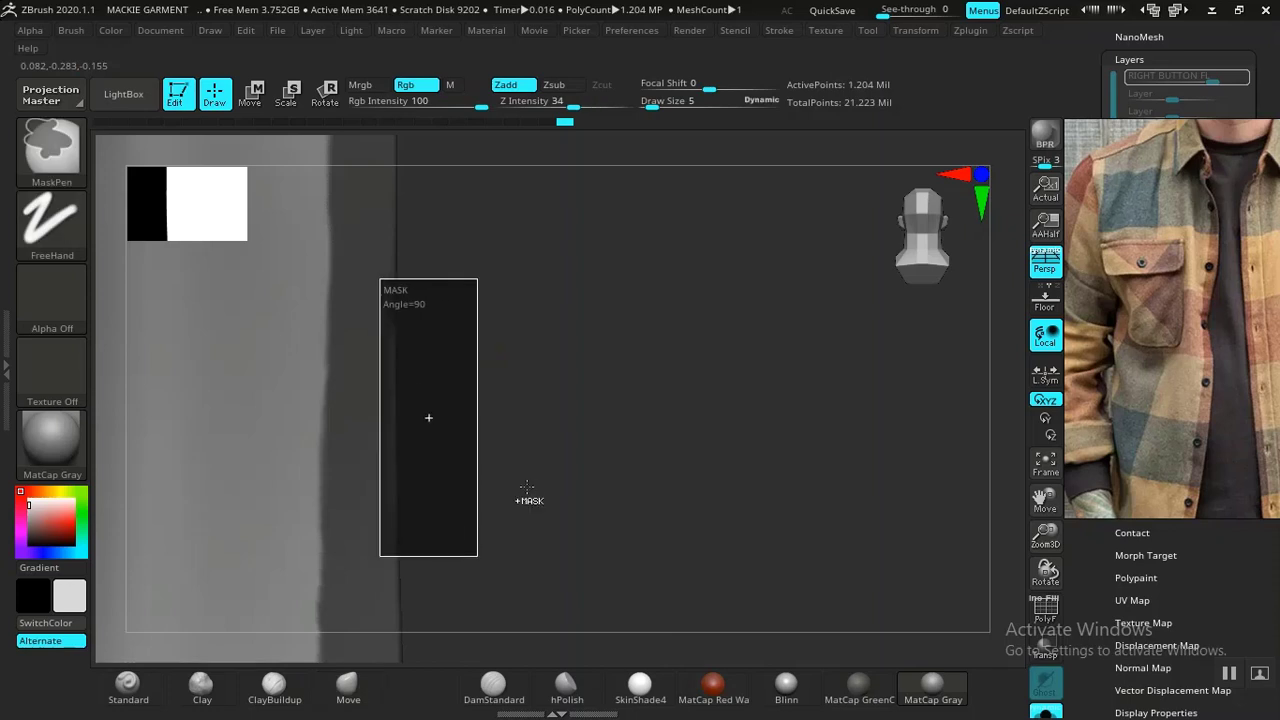
left_click_drag(536, 169, 494, 346)
left_click_drag(503, 261, 371, 643, "ctrl")
left_click_drag(543, 534, 474, 266)
mouse_move(475, 220)
left_mouse_down("ctrl")
mouse_move(403, 407)
mouse_move(376, 672)
left_mouse_up("ctrl")
left_click_drag(383, 251, 376, 356, "ctrl")
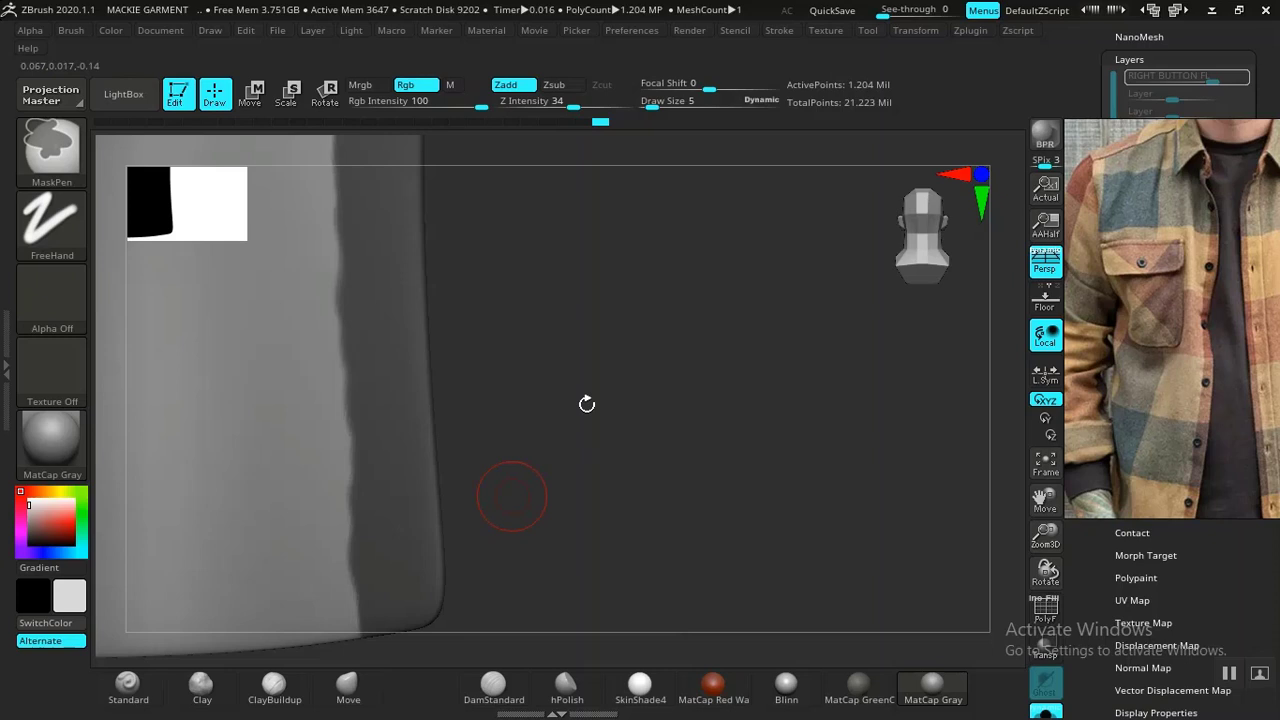
Invert the mask so that only the placket strip is left unmasked
left_click_drag(587, 404, 705, 425)
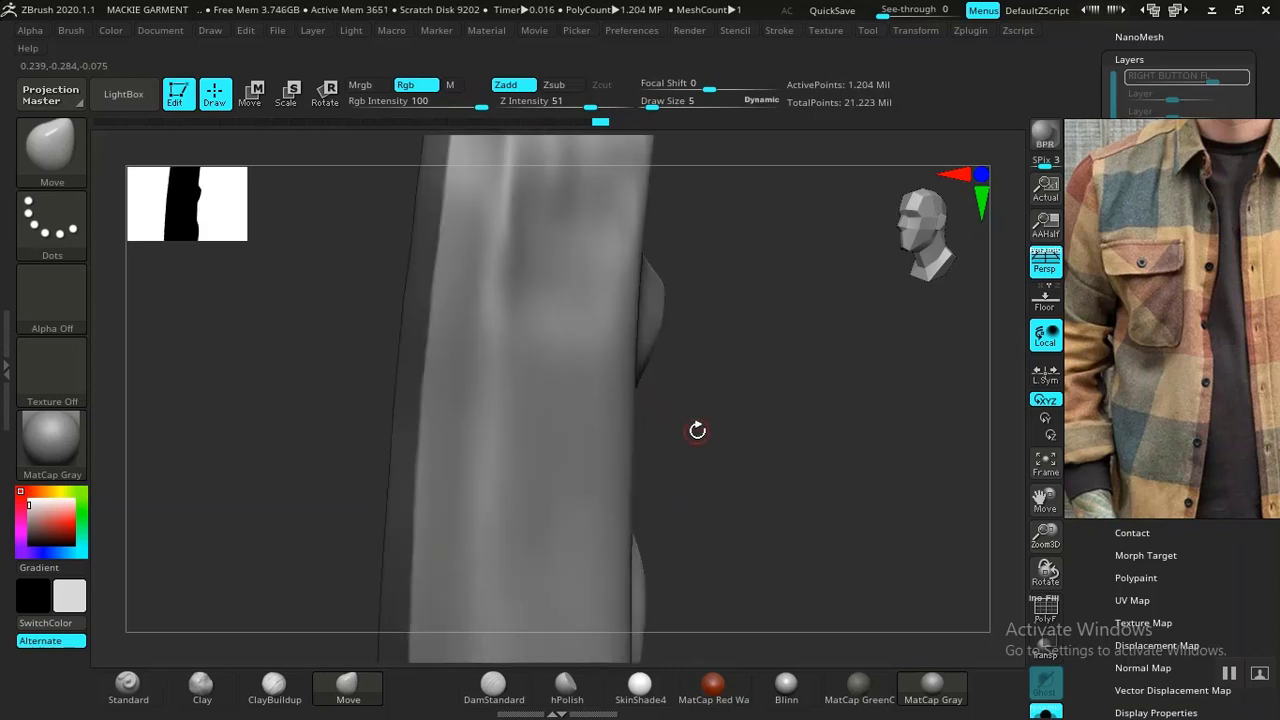
key("ctrl")
key("ctrl")
left_click(750, 418, "ctrl")
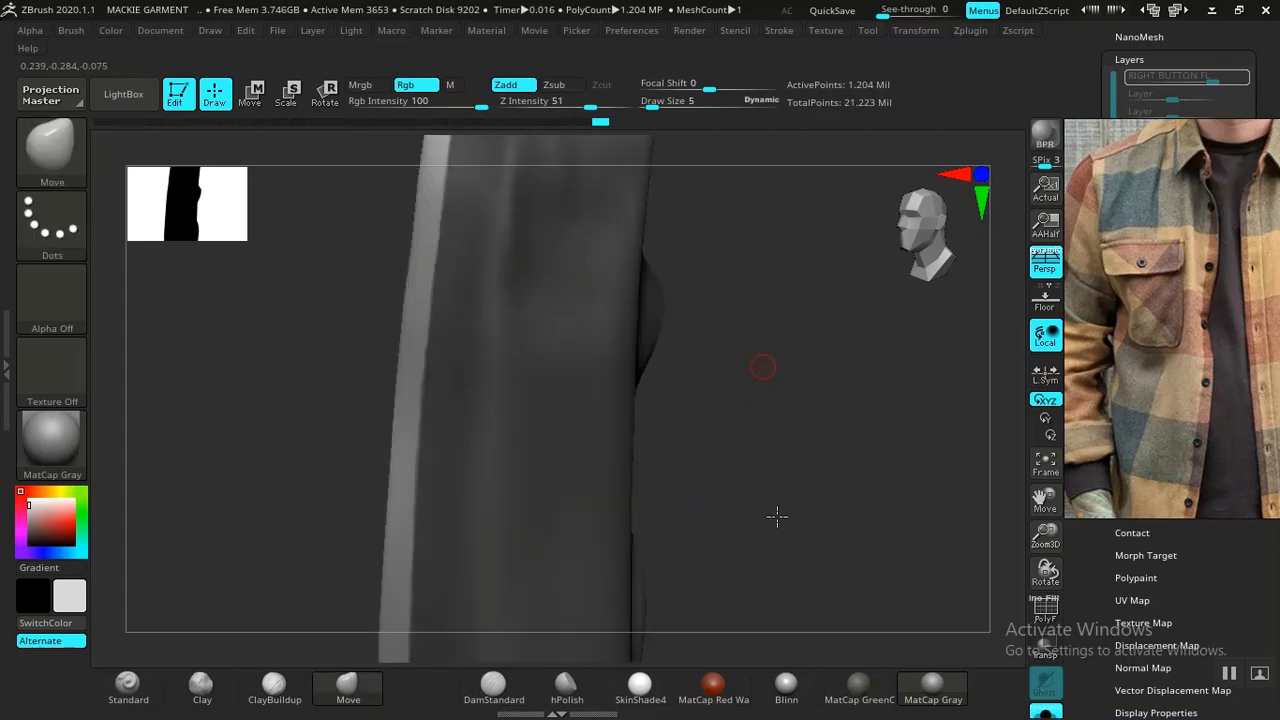
Inflate the unmasked placket strip using the Inflat brush at draw size 602
mouse_move(777, 516)
left_mouse_down()
mouse_move(786, 417)
mouse_move(760, 451)
mouse_move(770, 413)
left_mouse_up()
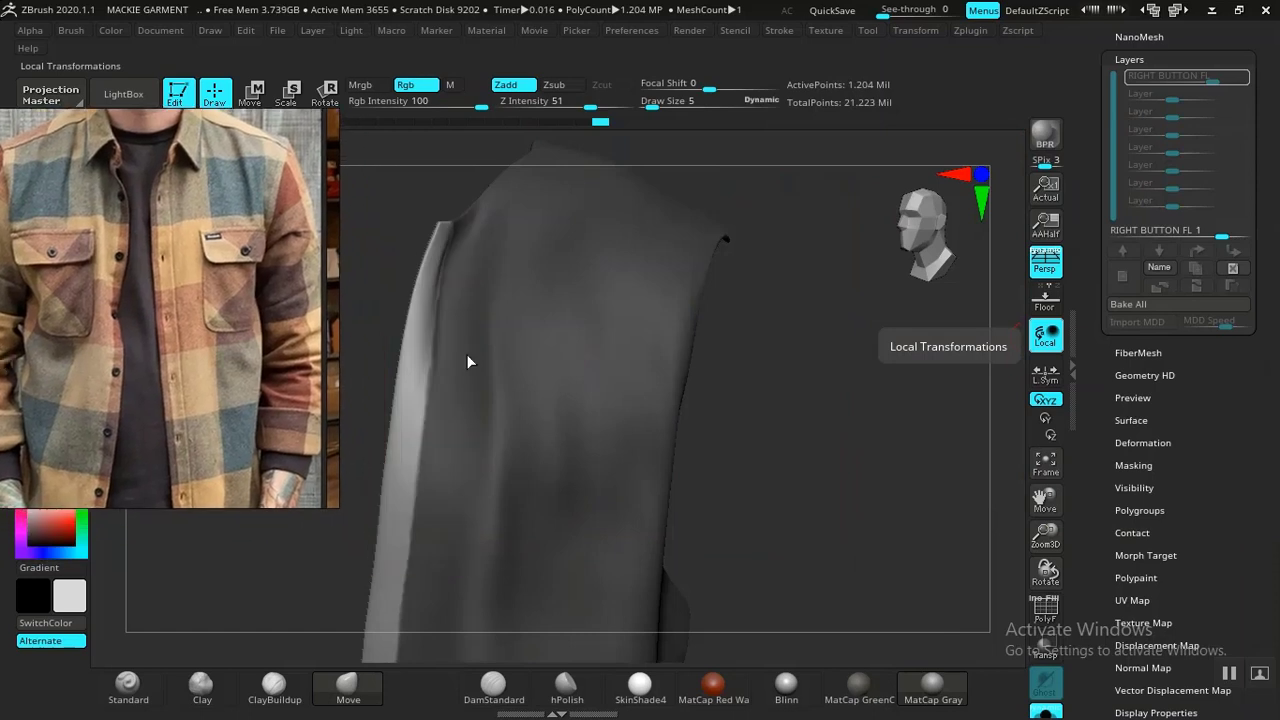
left_click_drag(787, 464, 485, 552)
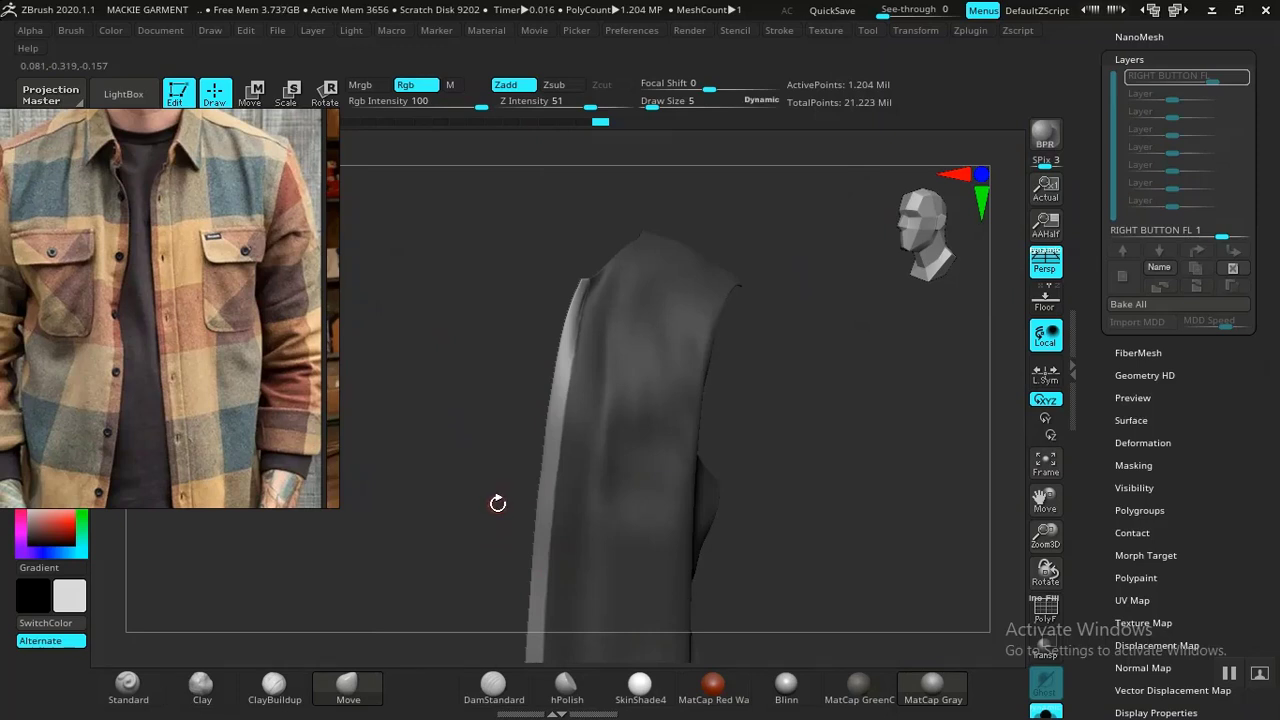
key("b")
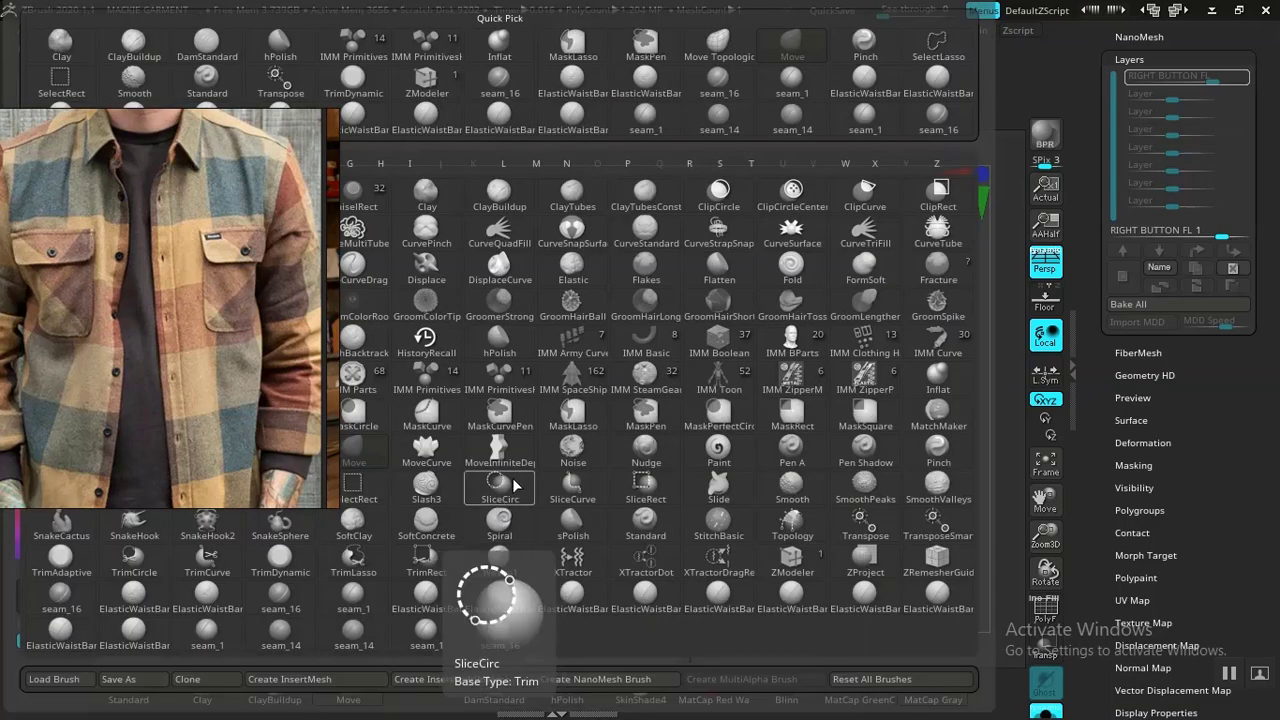
key("i")
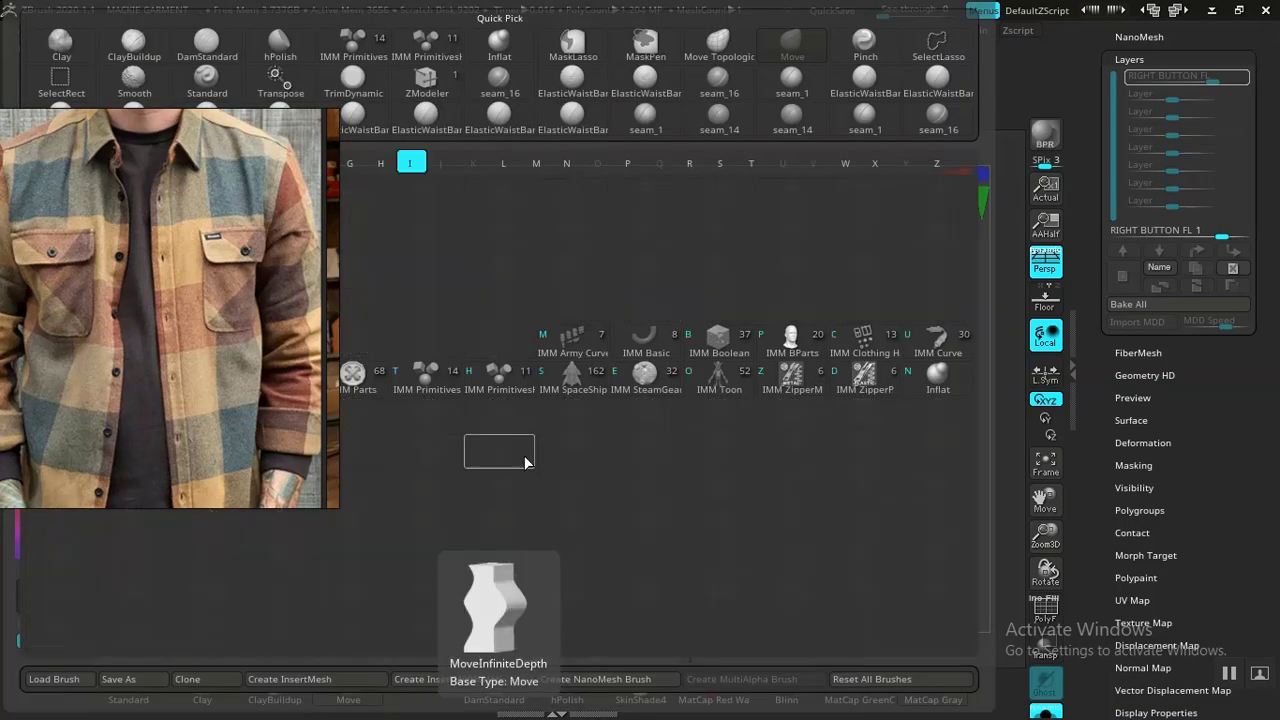
left_click(934, 384)
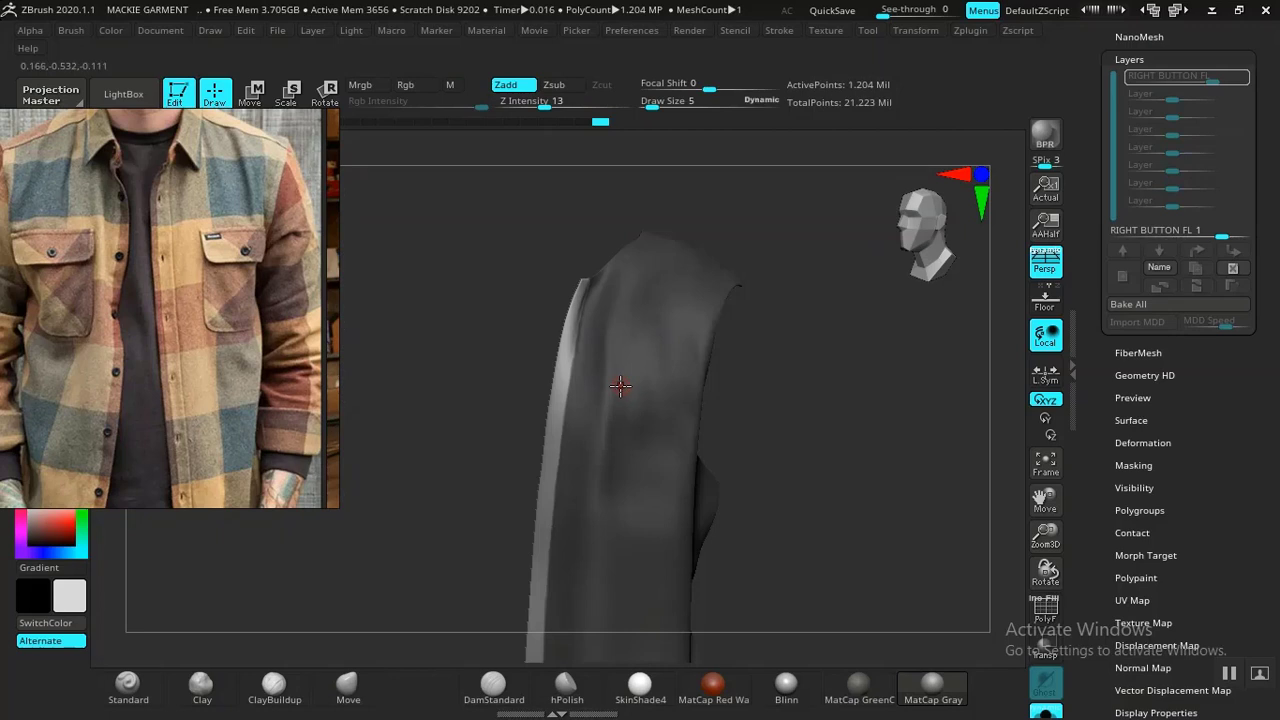
key("s")
mouse_move(620, 388)
left_mouse_down()
mouse_move(755, 386)
mouse_move(560, 469)
left_mouse_up()
key("s")
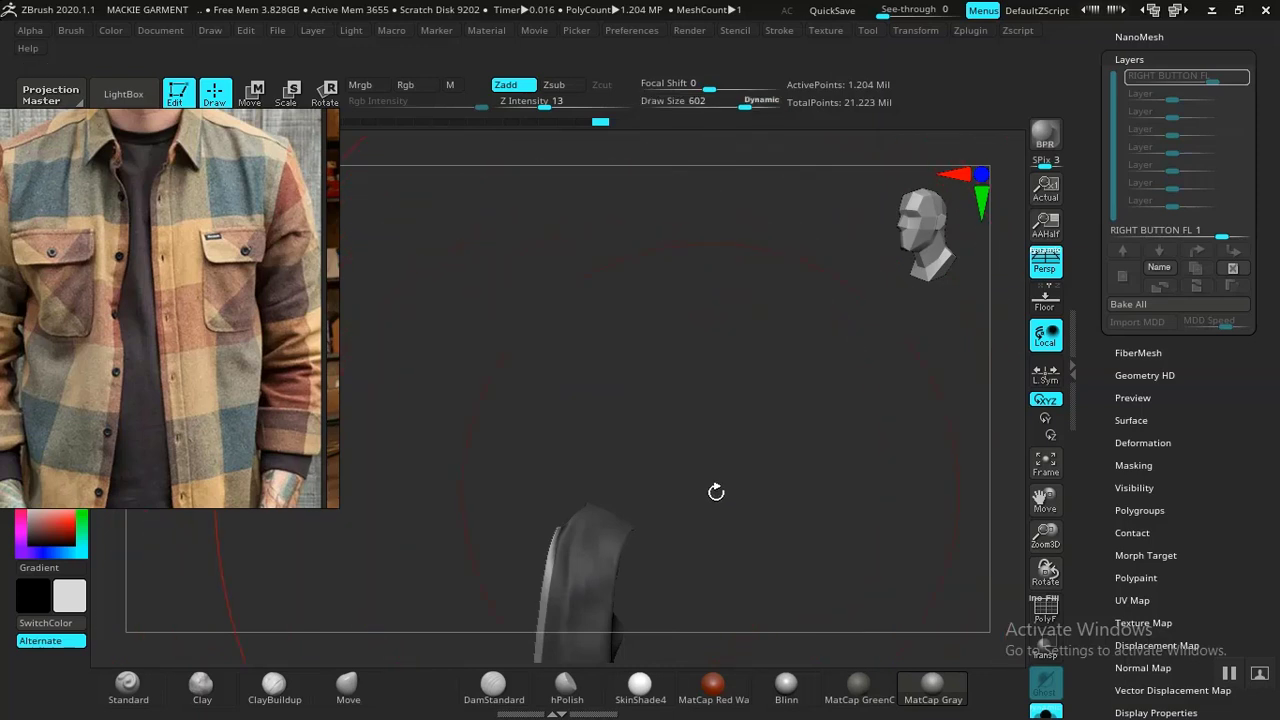
mouse_move(701, 469)
left_mouse_down("alt")
mouse_move(700, 506)
mouse_move(731, 268)
left_mouse_up("alt")
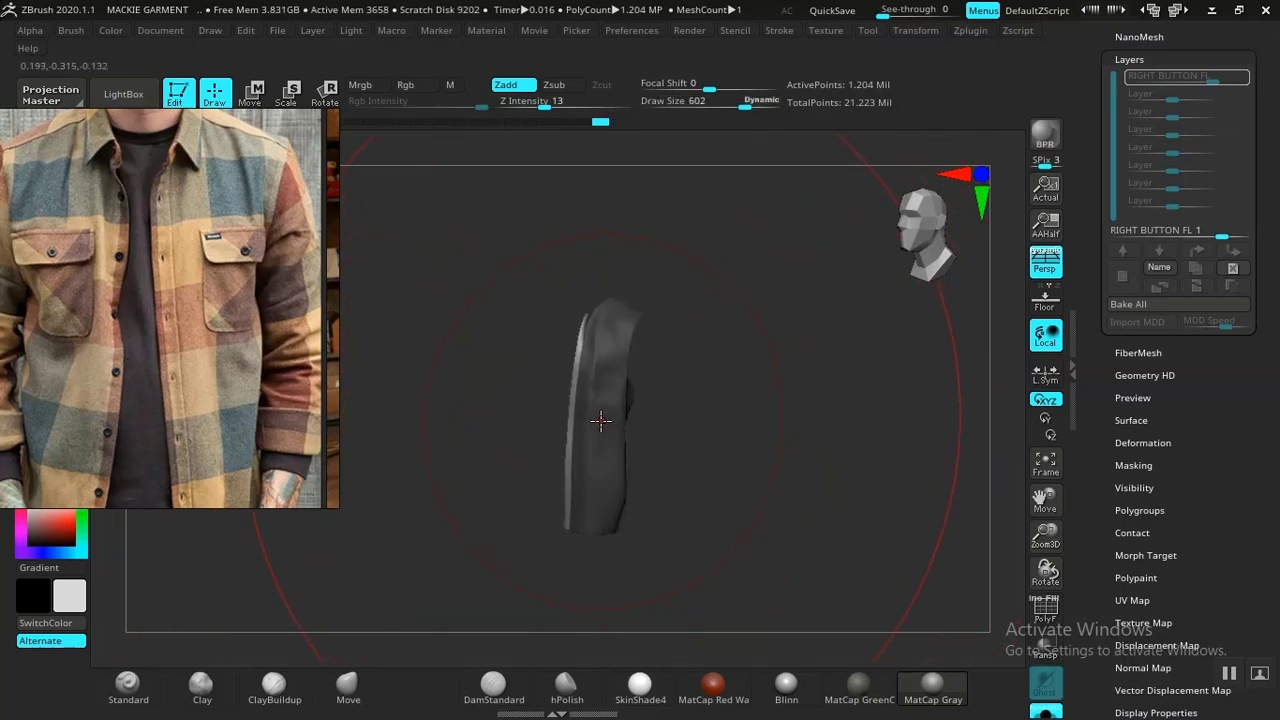
left_click(600, 421)
Build up the placket strip's thickness with further large Inflat strokes, checking the raised edge from neckline to hem
mouse_move(758, 400)
left_mouse_down("alt")
mouse_move(840, 484)
mouse_move(883, 471)
mouse_move(678, 326)
mouse_move(617, 314)
mouse_move(731, 295)
mouse_move(738, 331)
left_mouse_up("alt")
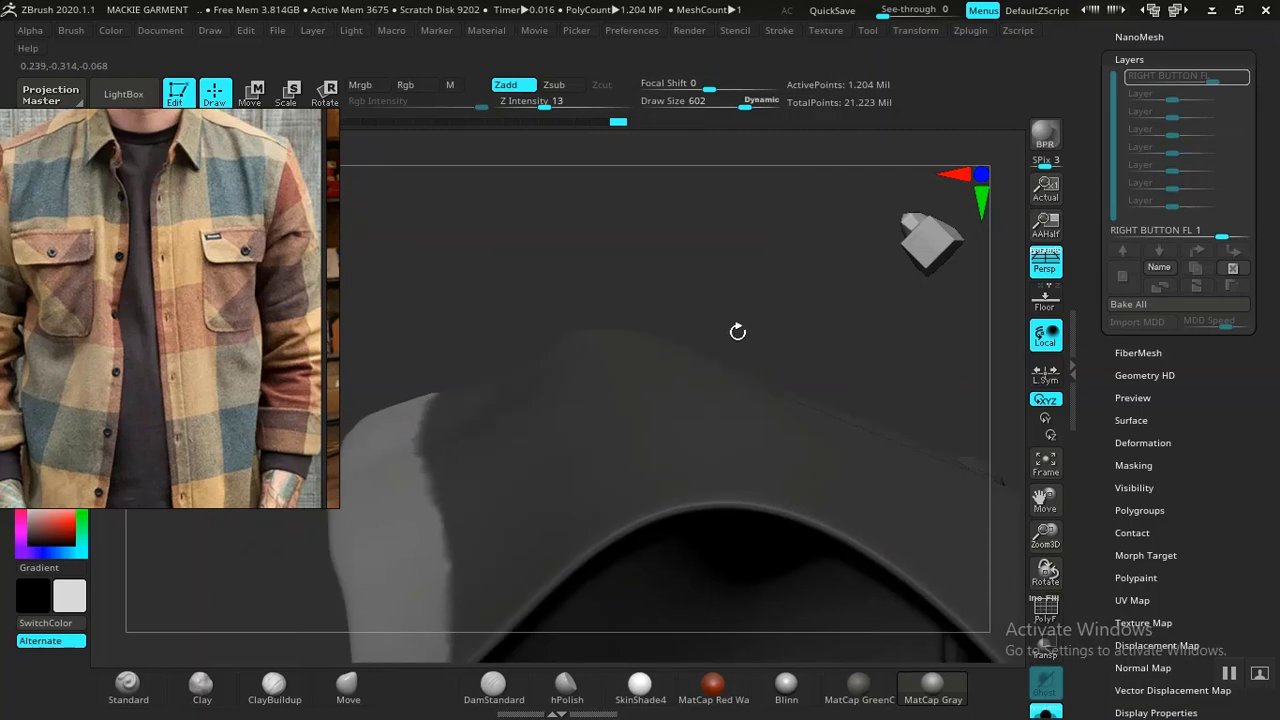
mouse_move(620, 268)
left_mouse_down()
mouse_move(643, 283)
mouse_move(586, 451)
left_mouse_up()
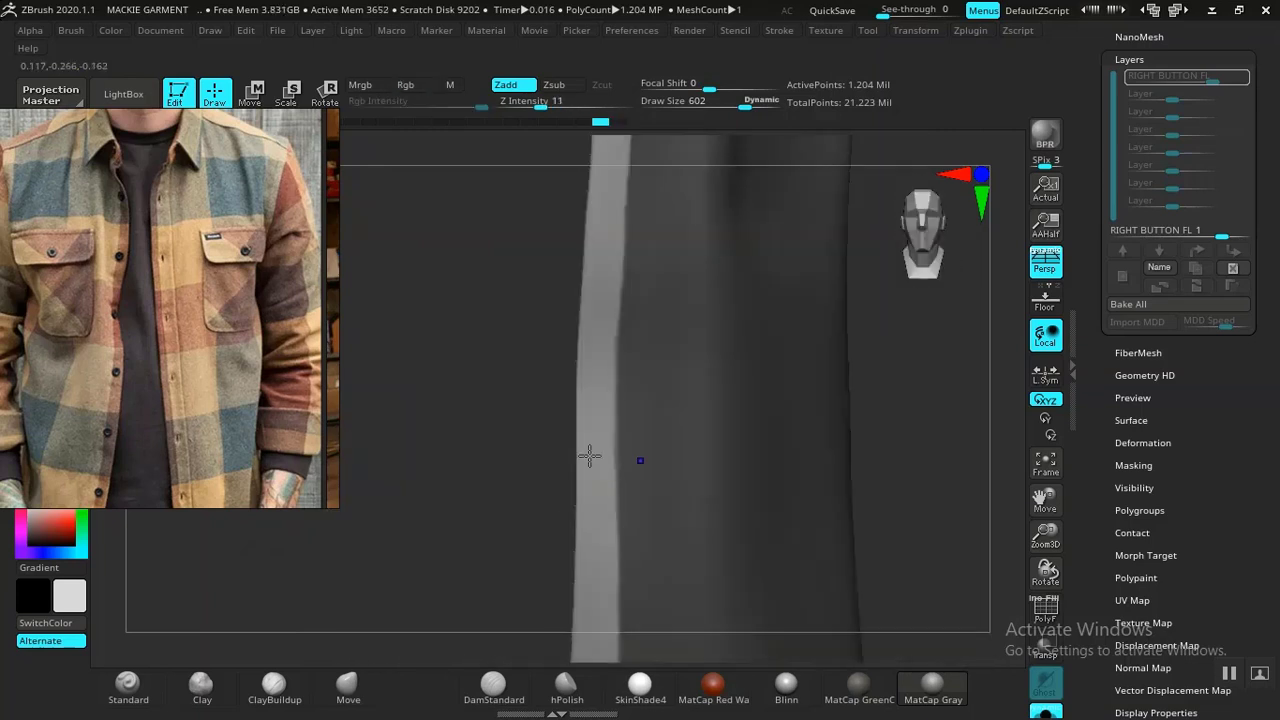
left_click_drag(892, 418, 628, 446, "alt")
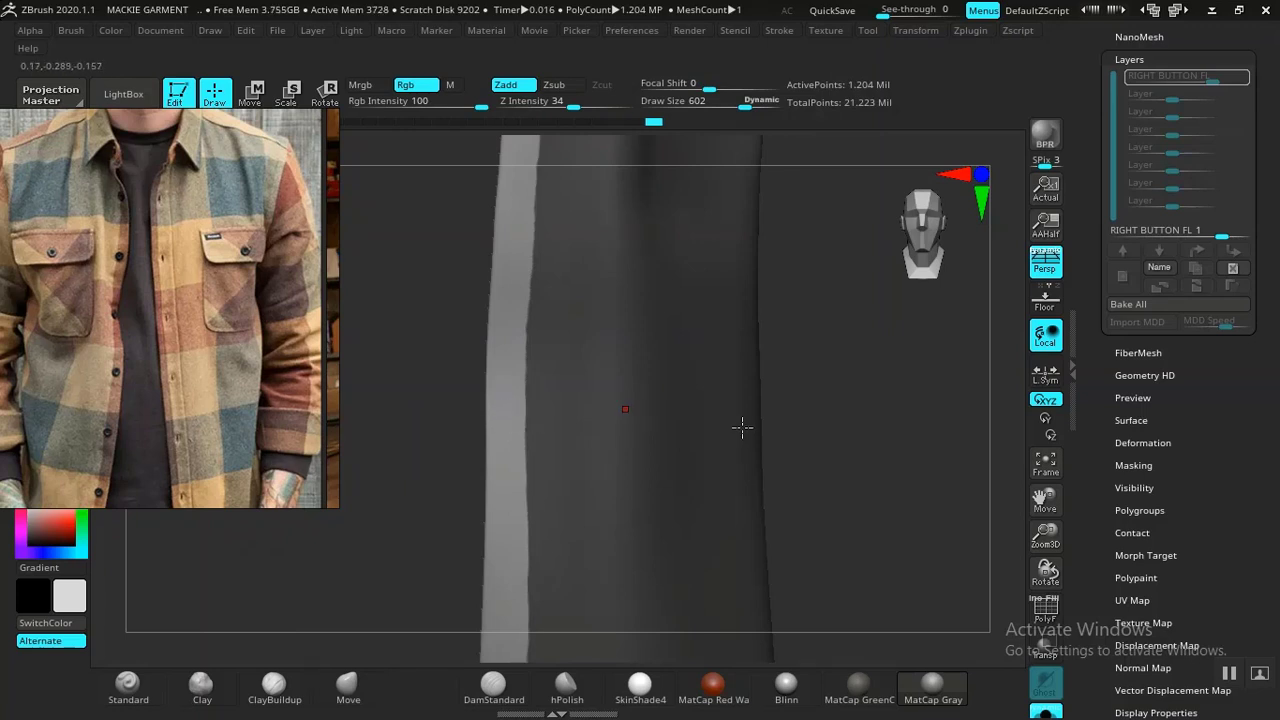
key("f")
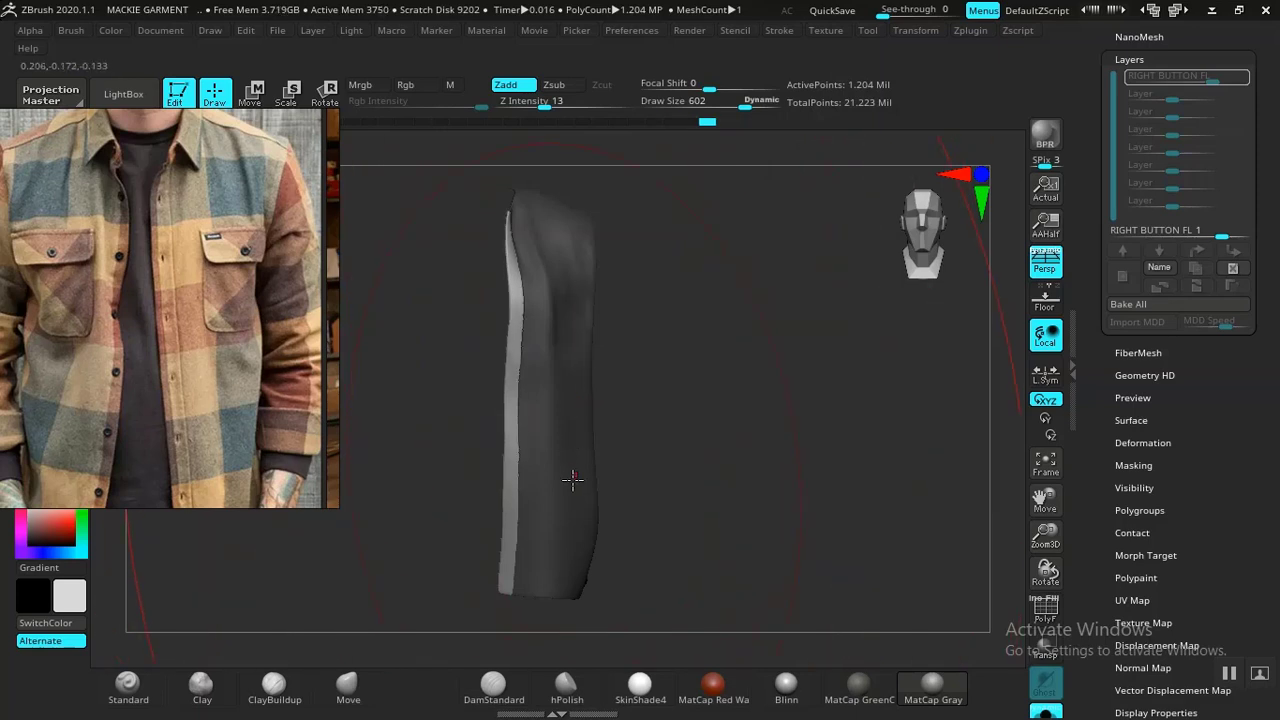
left_click_drag(803, 413, 914, 566)
left_click_drag(895, 447, 869, 431)
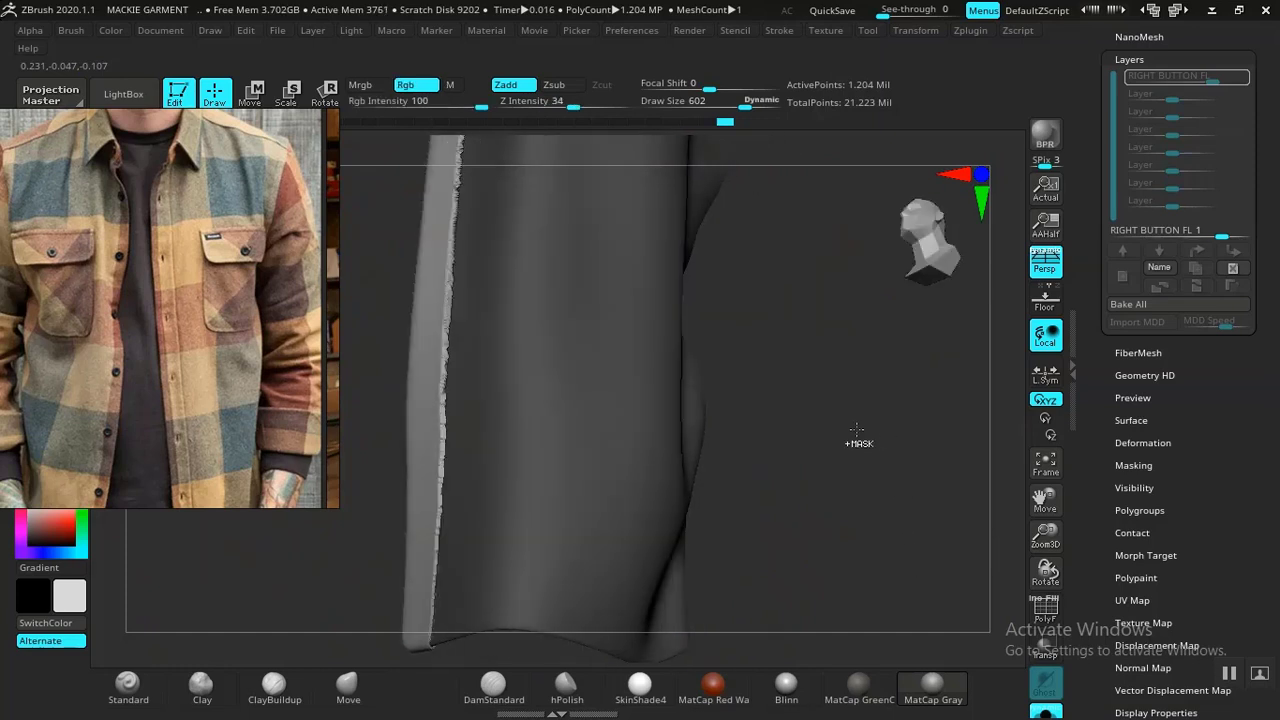
left_click_drag(834, 388, 833, 467)
left_click_drag(830, 387, 866, 471, "alt")
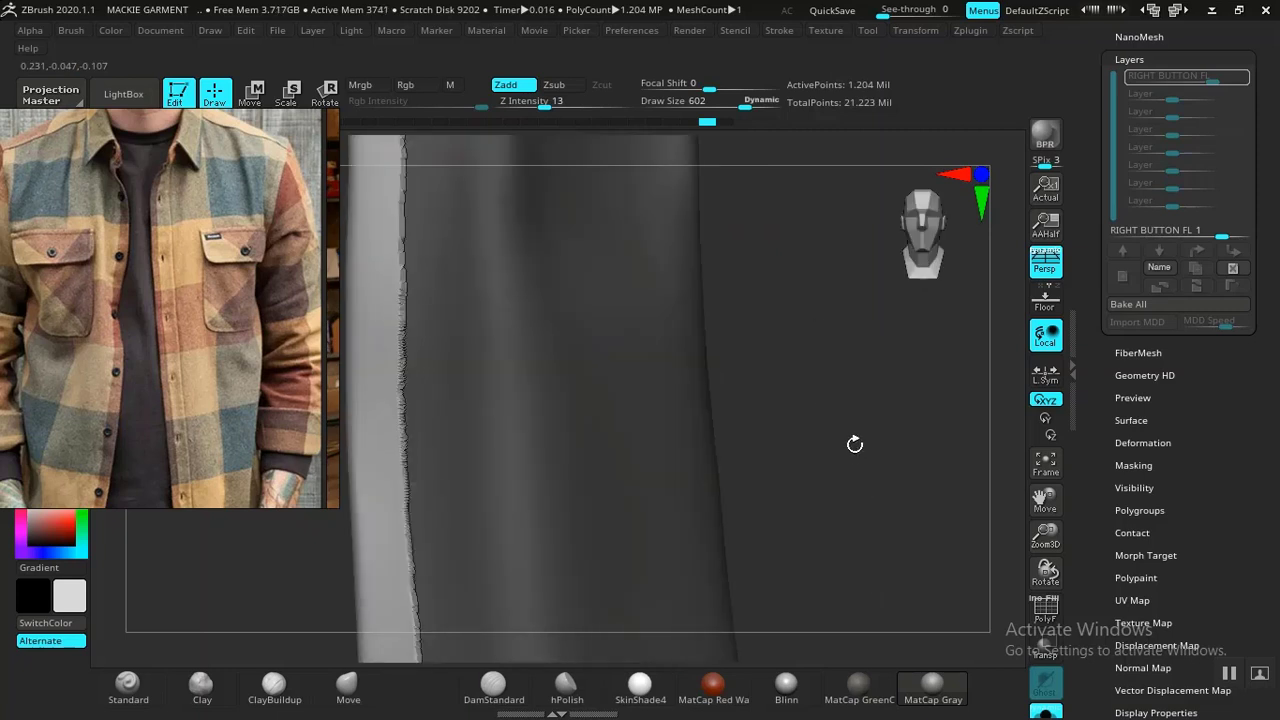
left_click_drag(839, 384, 890, 552, "alt")
mouse_move(874, 418)
left_mouse_down()
mouse_move(891, 503)
mouse_move(897, 437)
mouse_move(880, 477)
mouse_move(901, 438)
mouse_move(872, 426)
left_mouse_up()
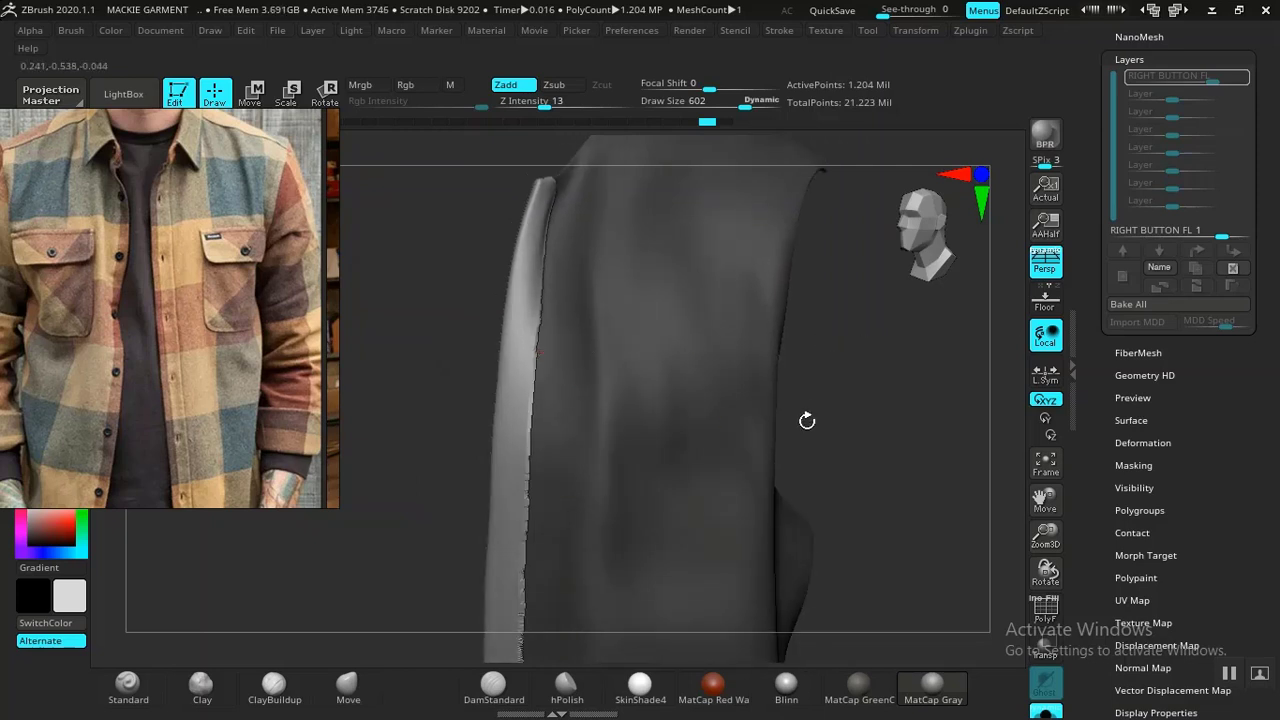
Try to smooth the placket strip's jagged edge with the Polish deformation and Polish By Groups at 4
scroll(1110, 334, "down", 3)
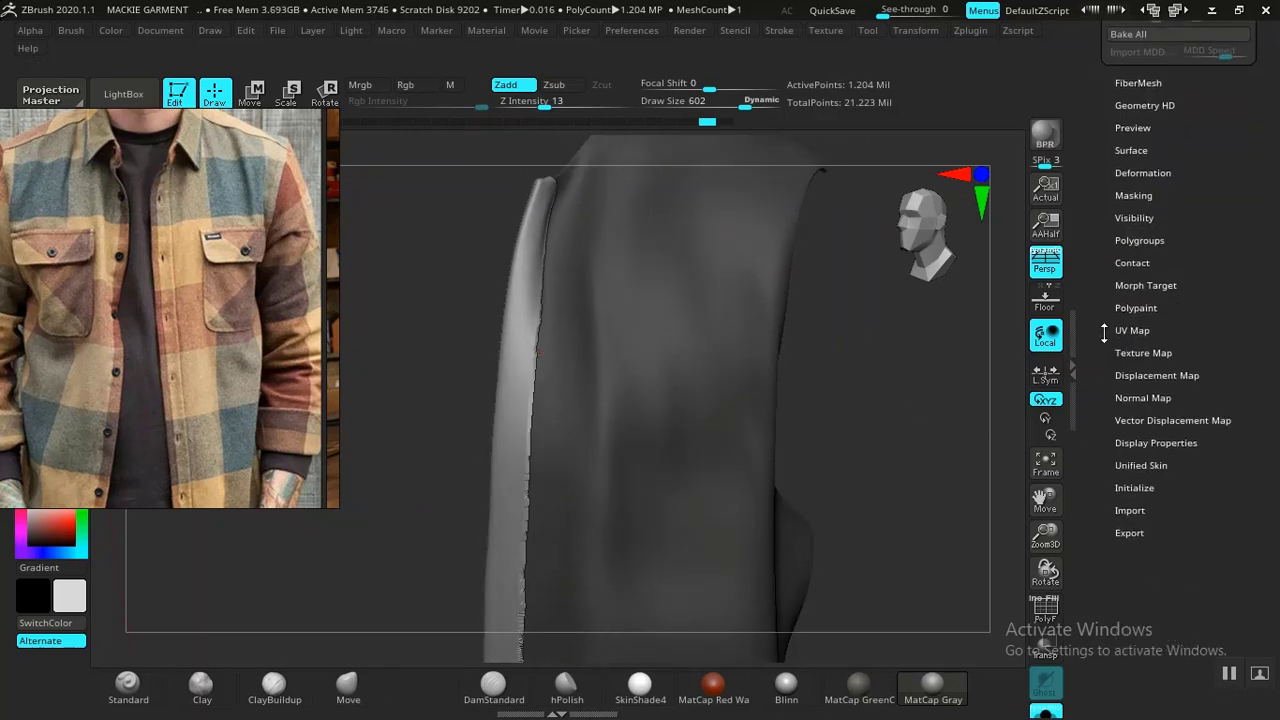
left_click(1138, 244)
scroll(1097, 291, "up", 5)
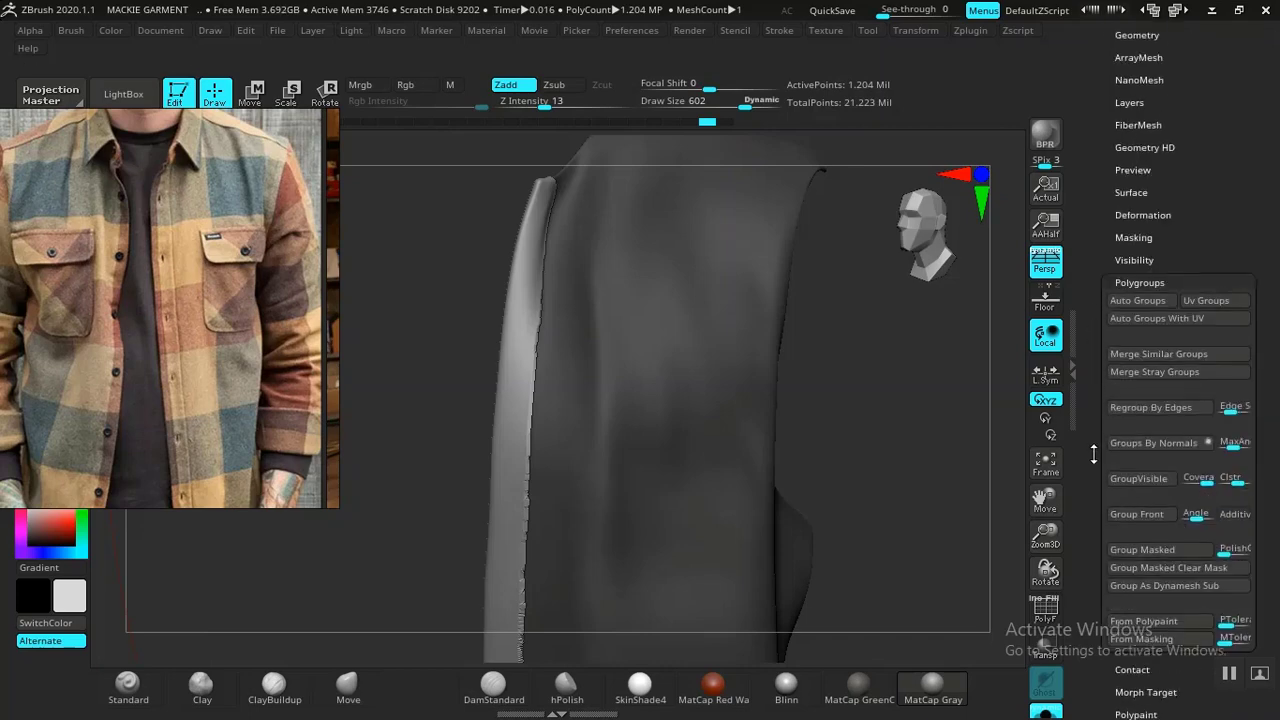
left_click(1140, 353)
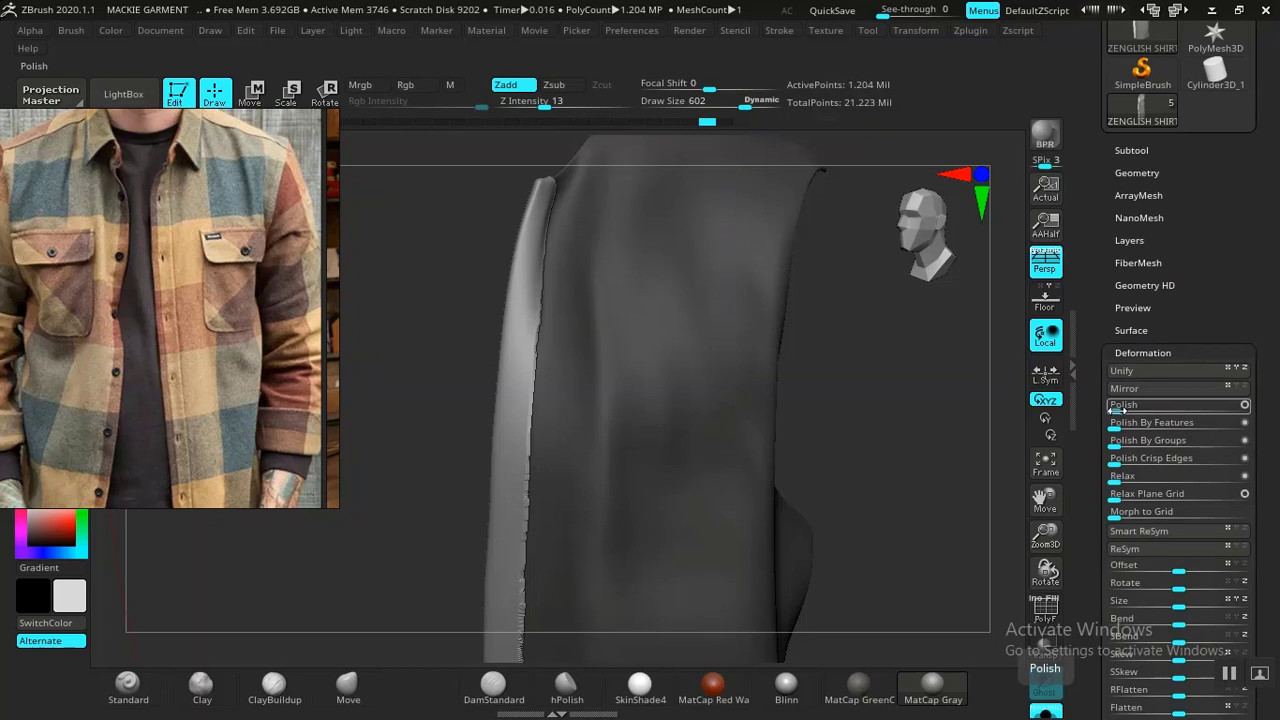
left_click_drag(1115, 410, 1124, 411)
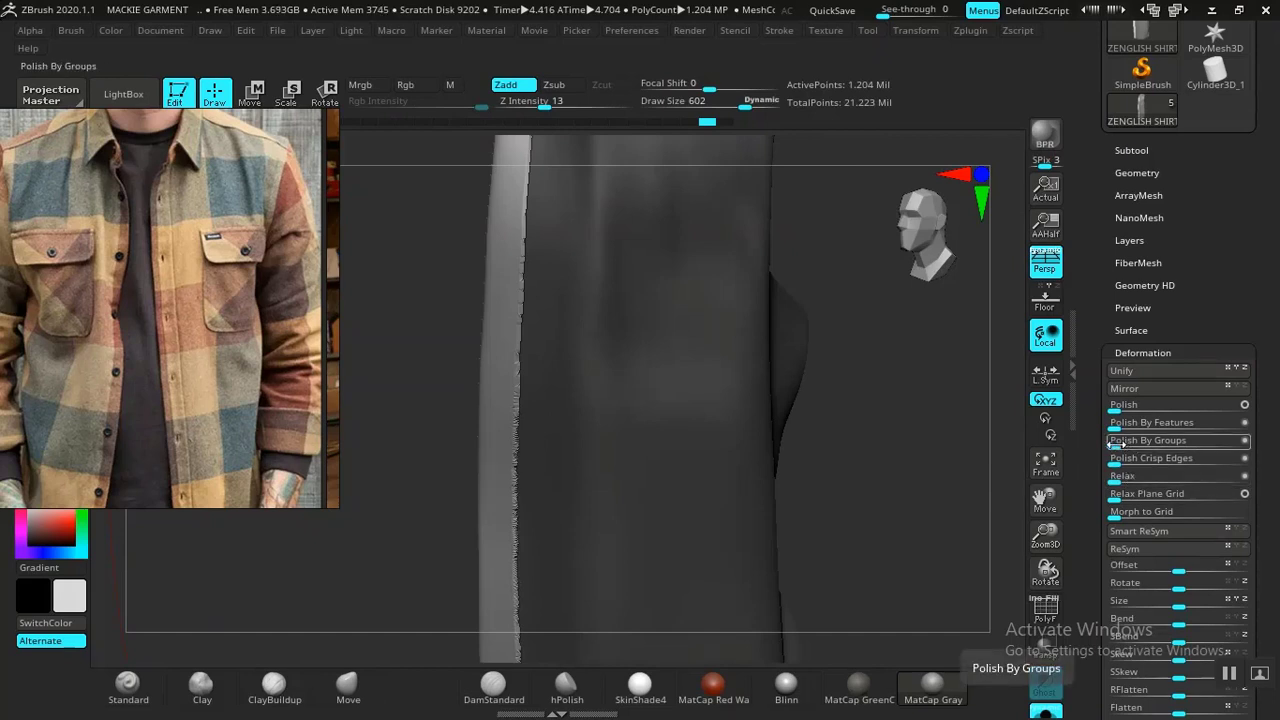
left_click_drag(1113, 442, 1116, 442)
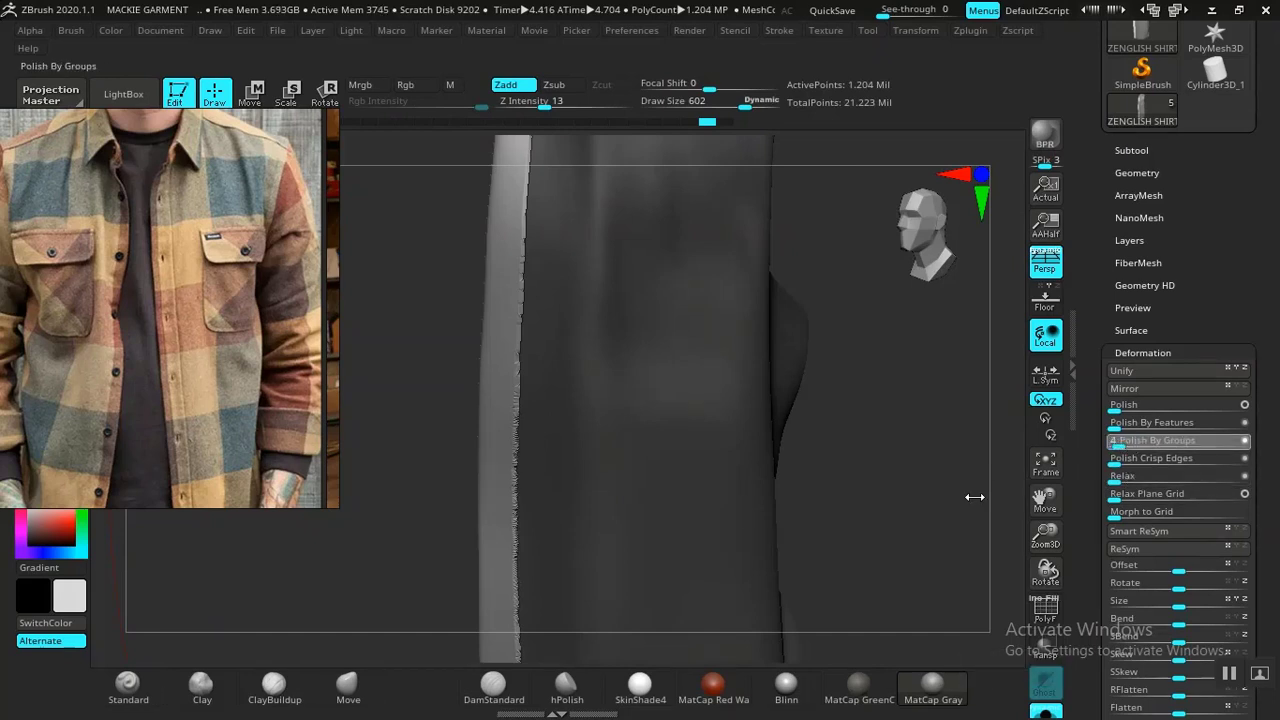
Apply a slight Polish By Features deformation to the raised placket strip
left_click_drag(927, 483, 924, 484, "shift")
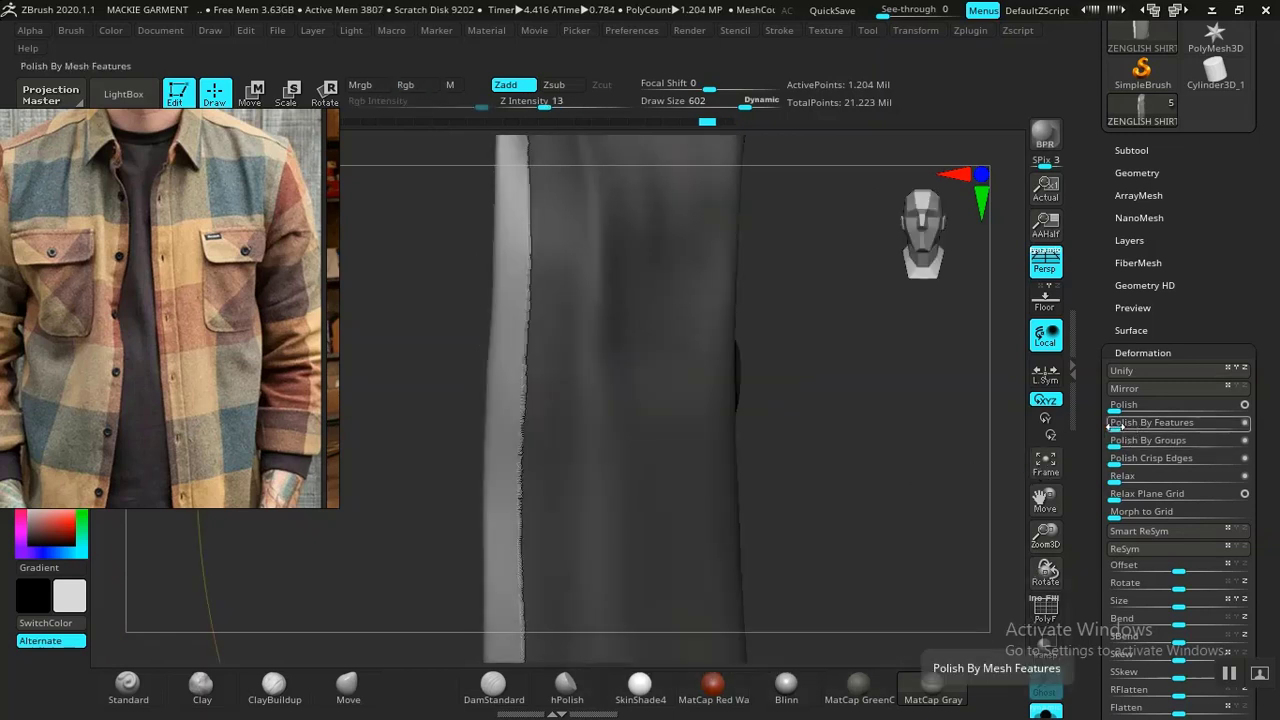
left_click_drag(1117, 427, 1119, 427)
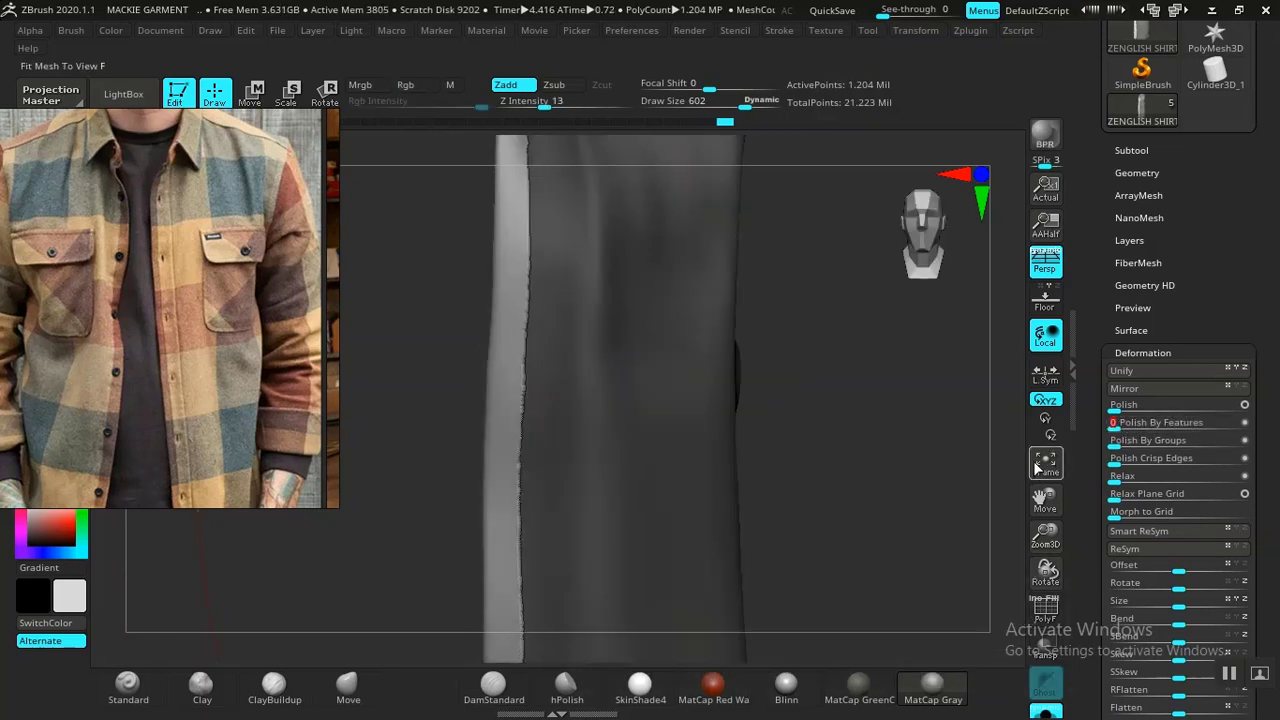
left_click_drag(826, 367, 898, 486)
left_click_drag(907, 683, 905, 692, "alt")
left_click_drag(892, 437, 890, 590, "alt")
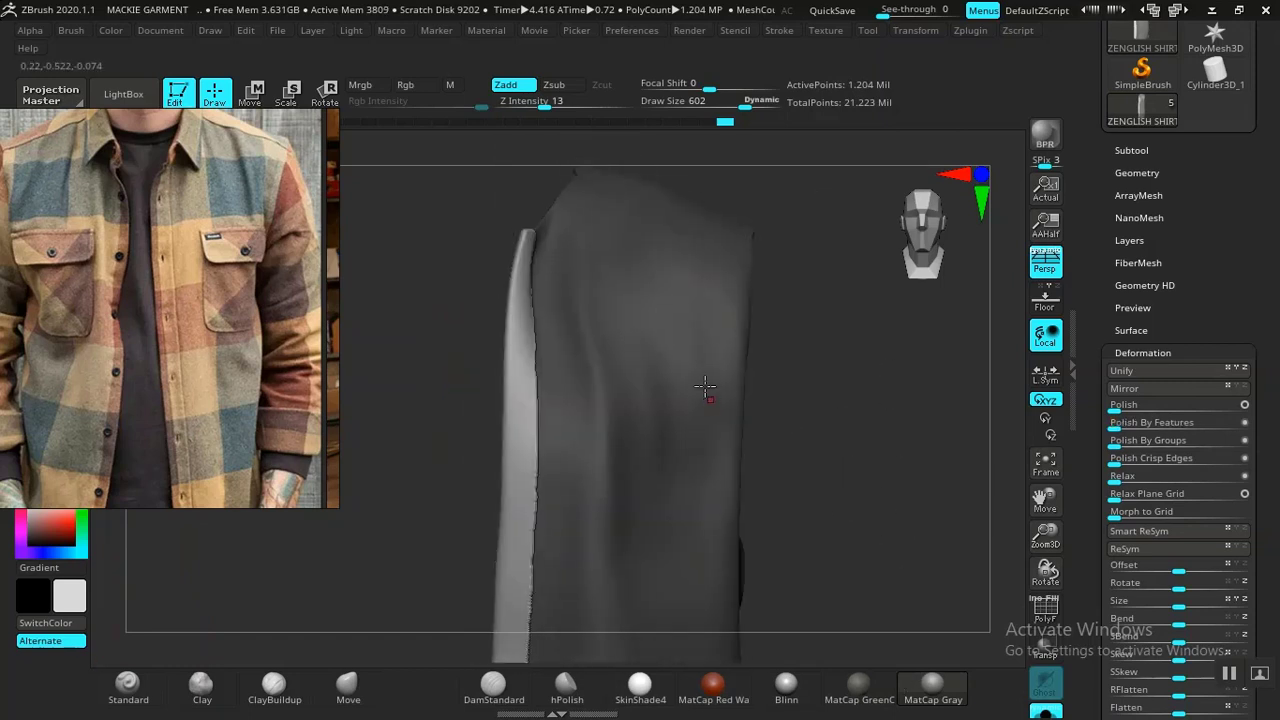
Smooth the jagged edge along the upper part of the placket strip at draw size 31
key("space")
left_click_drag(710, 388, 678, 392)
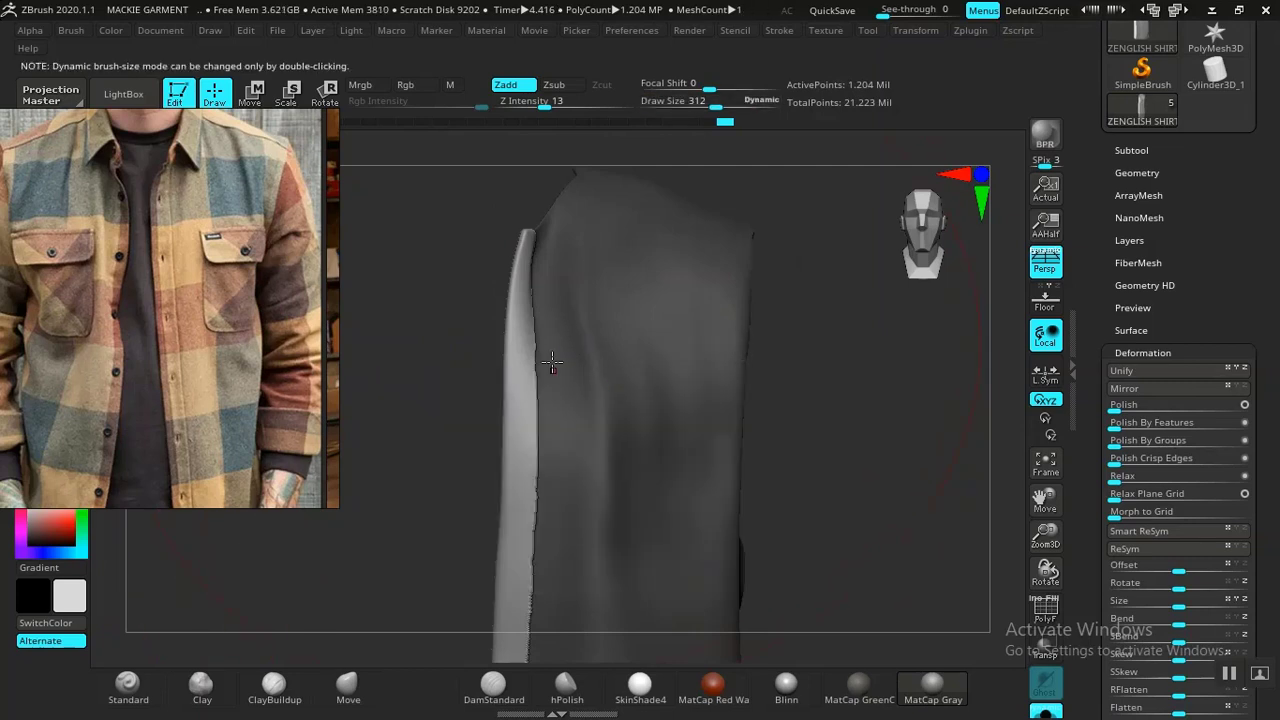
mouse_move(801, 417)
left_mouse_down()
mouse_move(851, 437)
mouse_move(820, 357)
mouse_move(835, 436)
mouse_move(811, 454)
mouse_move(803, 351)
mouse_move(880, 491)
mouse_move(862, 458)
mouse_move(917, 500)
mouse_move(910, 478)
left_mouse_up()
key("space")
left_click_drag(623, 392, 590, 392)
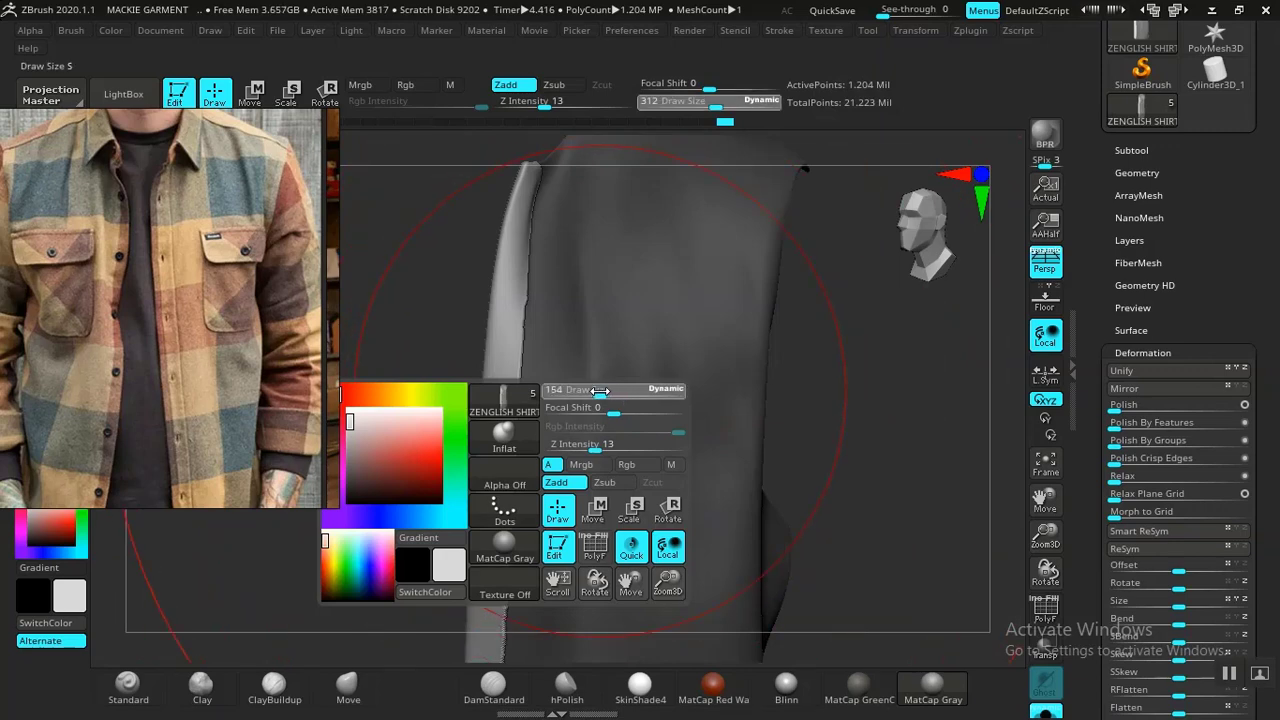
key("space")
left_click_drag(562, 333, 554, 334)
left_click_drag(522, 268, 511, 541, "shift")
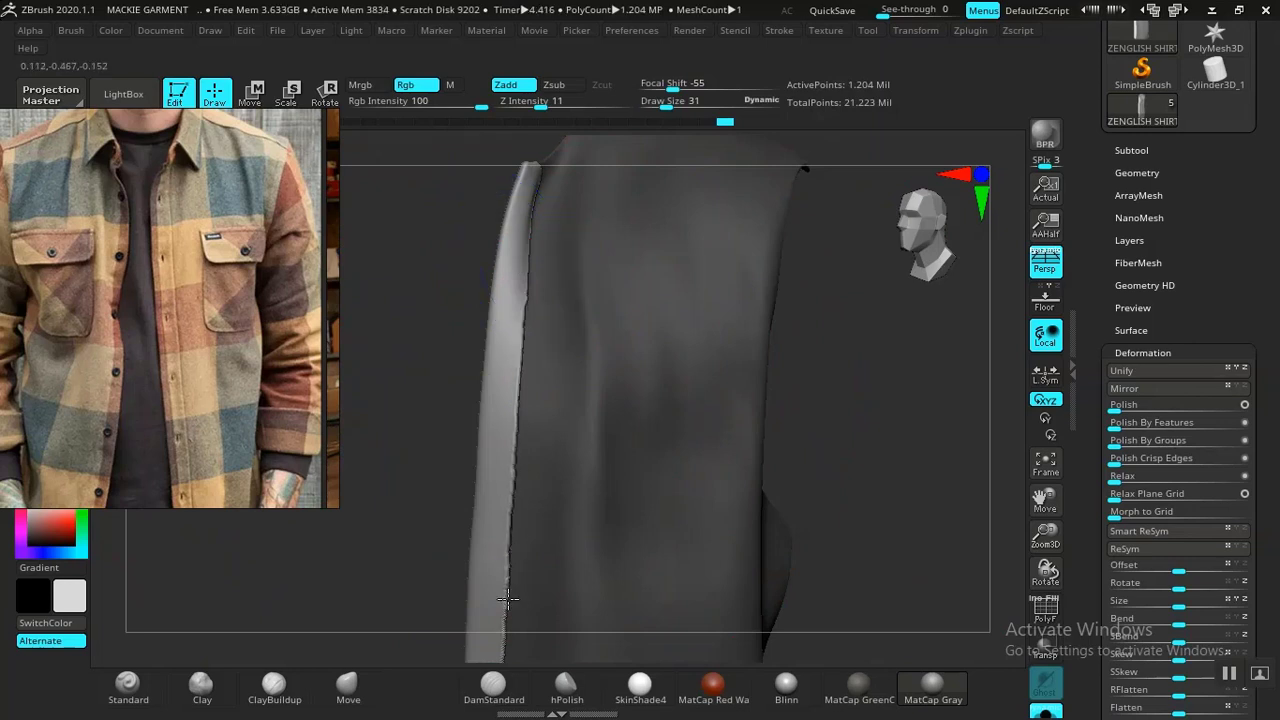
left_click_drag(508, 599, 507, 606, "shift")
left_click_drag(530, 248, 528, 261, "shift")
Smooth the remaining jagged edge along the lower part of the placket strip down to the hem
mouse_move(891, 434)
left_mouse_down()
mouse_move(891, 471)
mouse_move(791, 403)
mouse_move(802, 407)
left_mouse_up()
mouse_move(880, 491)
left_mouse_down("alt")
mouse_move(823, 334)
mouse_move(828, 302)
left_mouse_up("alt")
left_click_drag(525, 305, 533, 650, "shift")
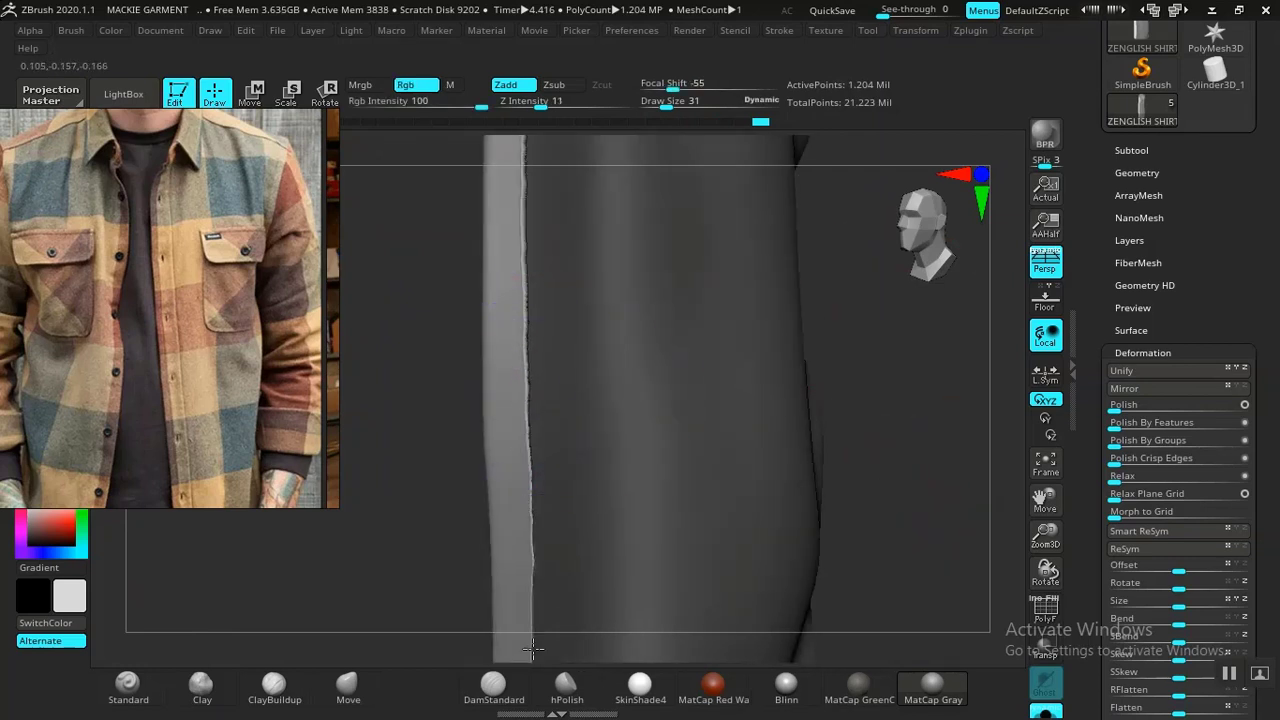
left_click_drag(914, 491, 640, 446)
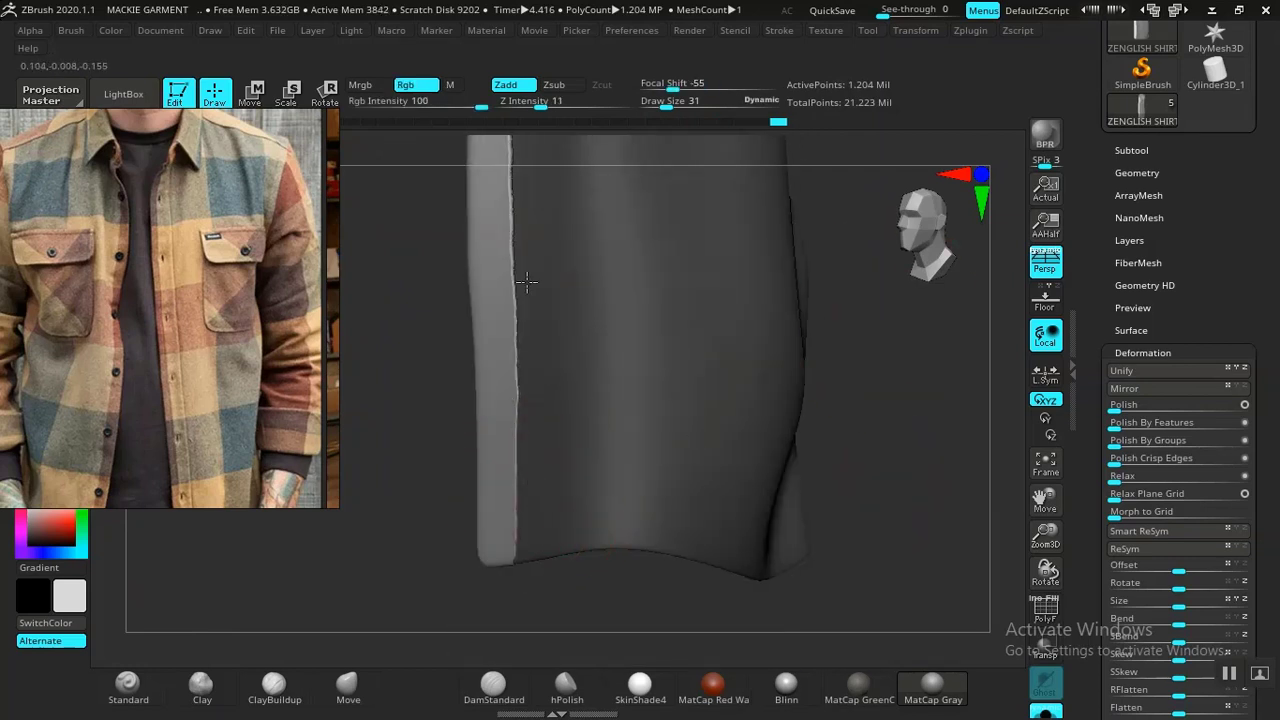
Try nudging the placket strip with the Move brush at draw size 281, and undo the adjustment
left_click_drag(888, 462, 846, 640, "alt")
left_click_drag(883, 403, 434, 641)
left_click(347, 686)
key("space")
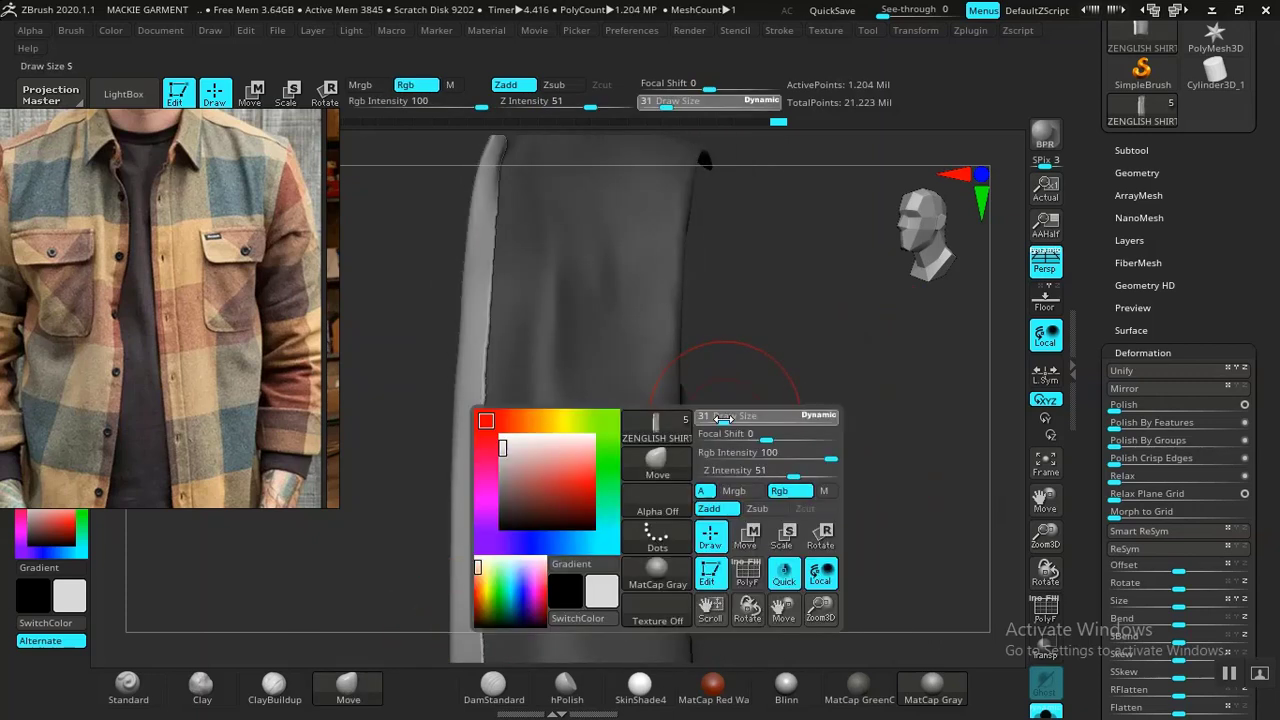
mouse_move(726, 417)
left_mouse_down()
mouse_move(778, 419)
mouse_move(748, 540)
mouse_move(729, 461)
left_mouse_up()
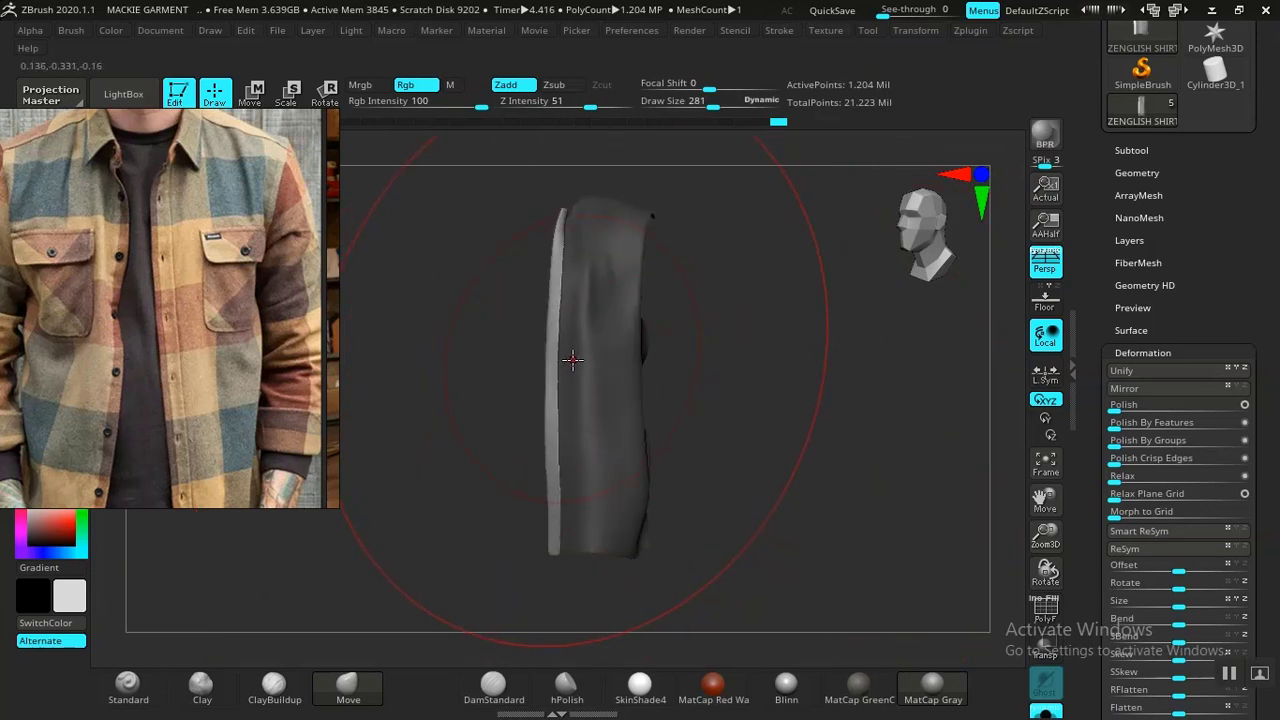
left_click_drag(572, 360, 574, 360)
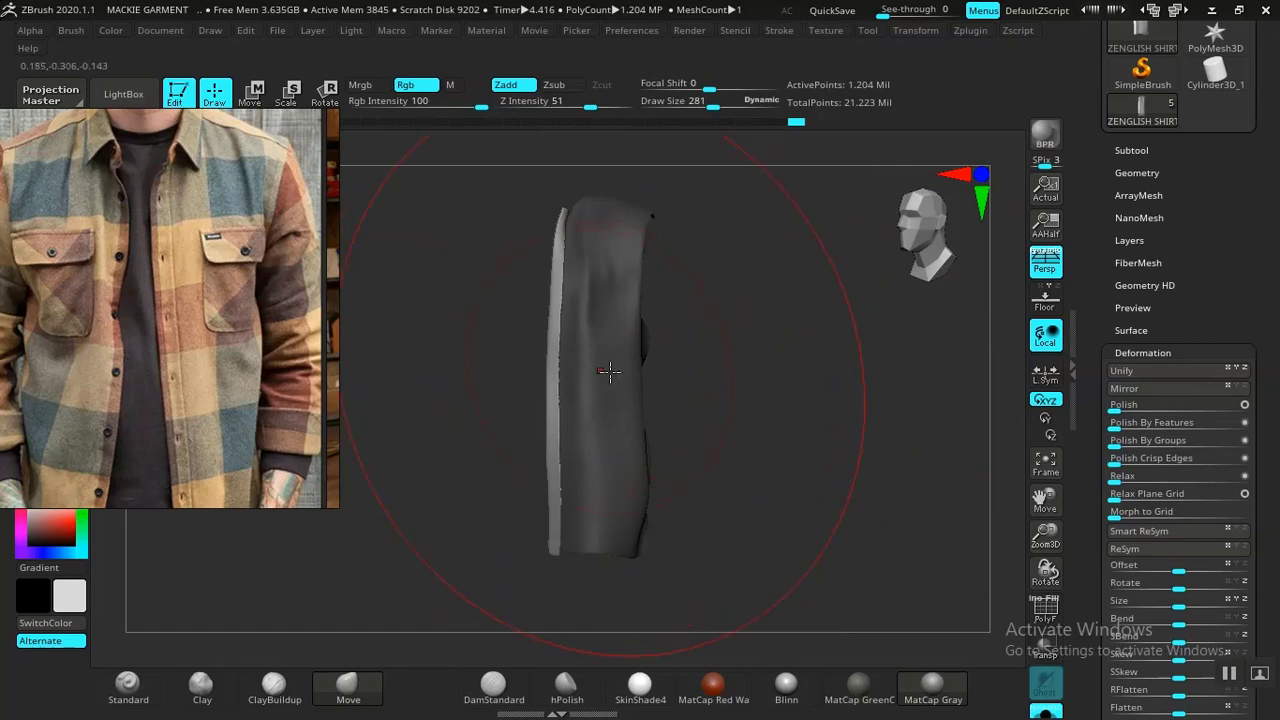
left_click_drag(752, 408, 836, 404)
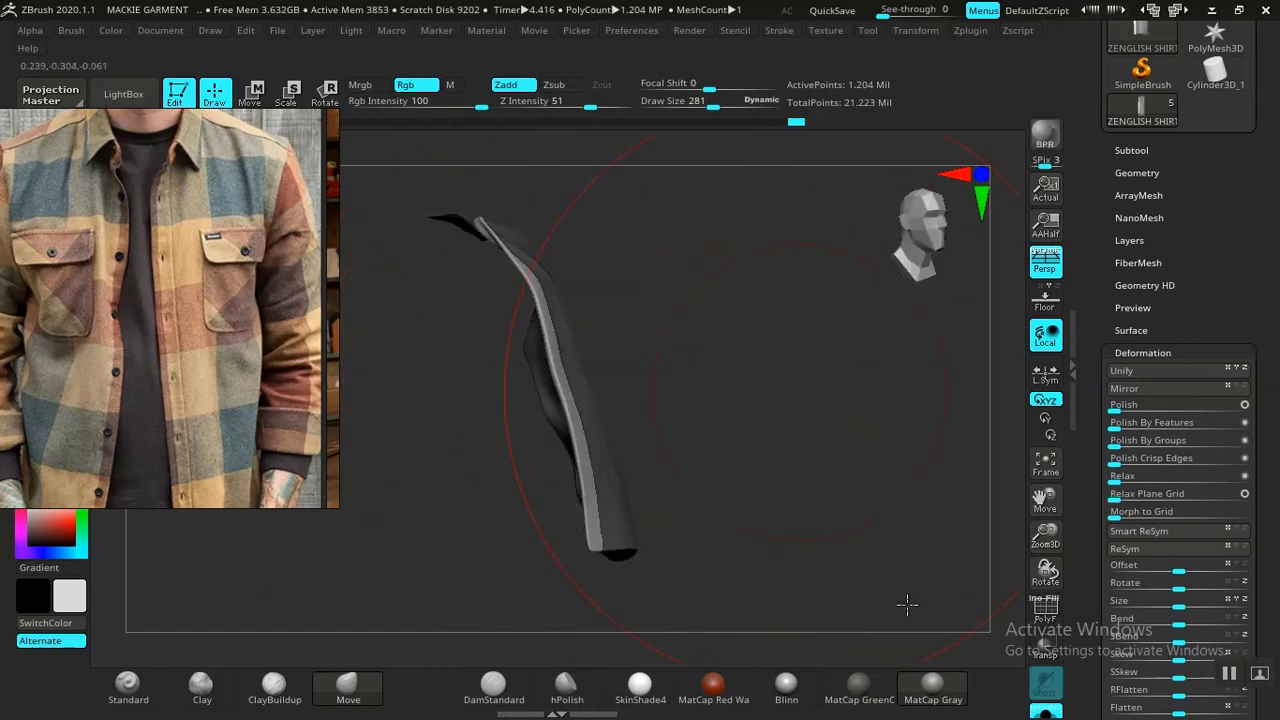
mouse_move(906, 606)
left_mouse_down("alt")
mouse_move(853, 482)
mouse_move(983, 437)
mouse_move(710, 453)
mouse_move(524, 426)
left_mouse_up("alt")
left_click(983, 437, "shift")
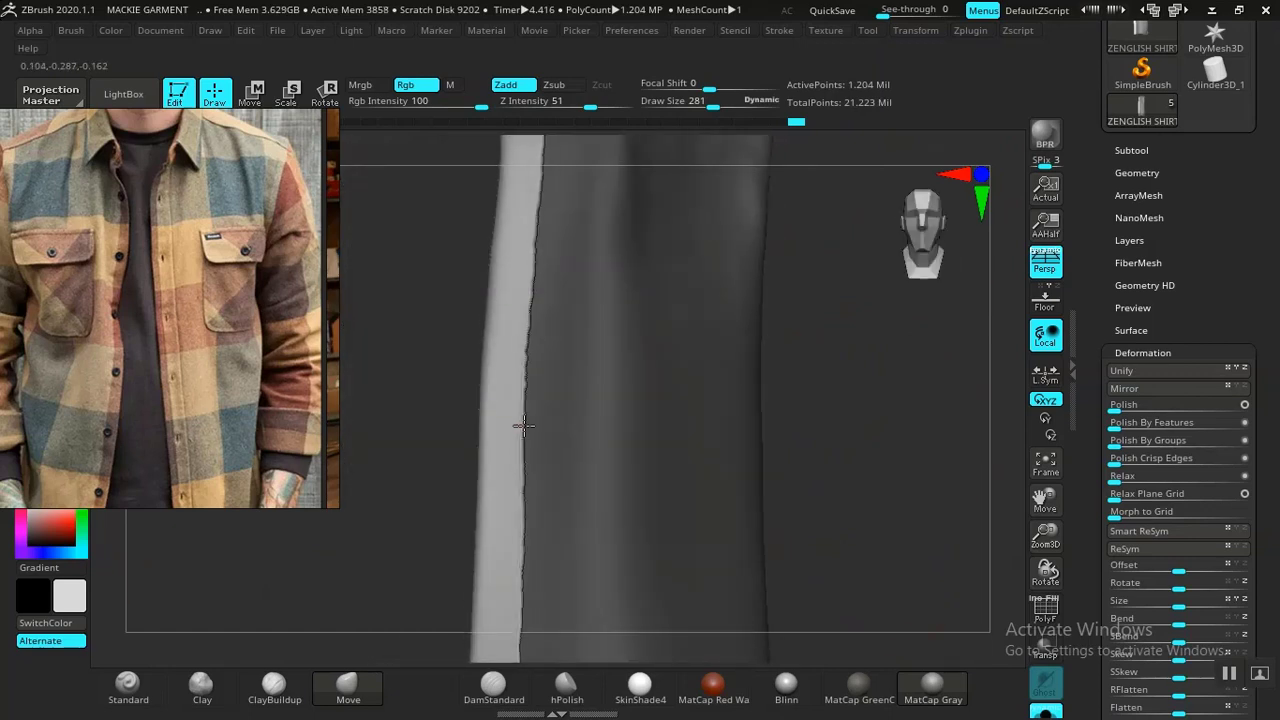
key("ctrl")
key("ctrl+z")
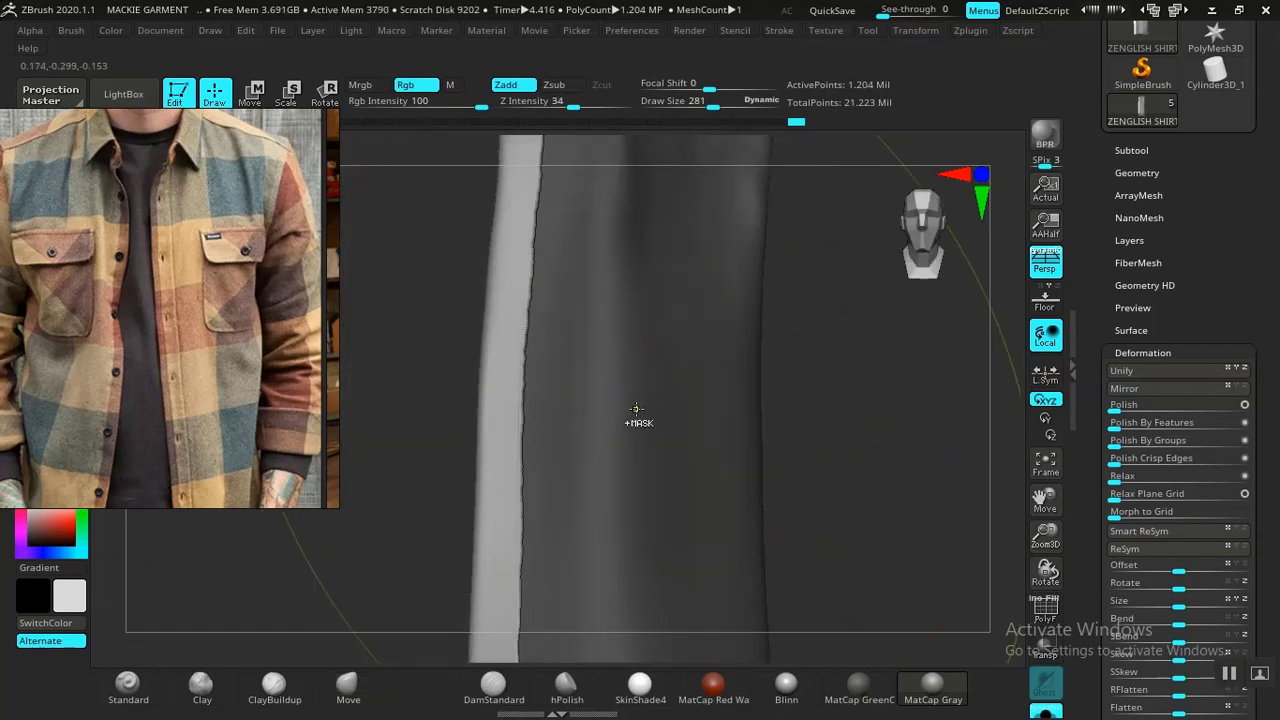
key("ctrl+z")
Try adjusting the placket strip's inner edge with the Move brush at draw size 14, and undo the adjustment
key("space")
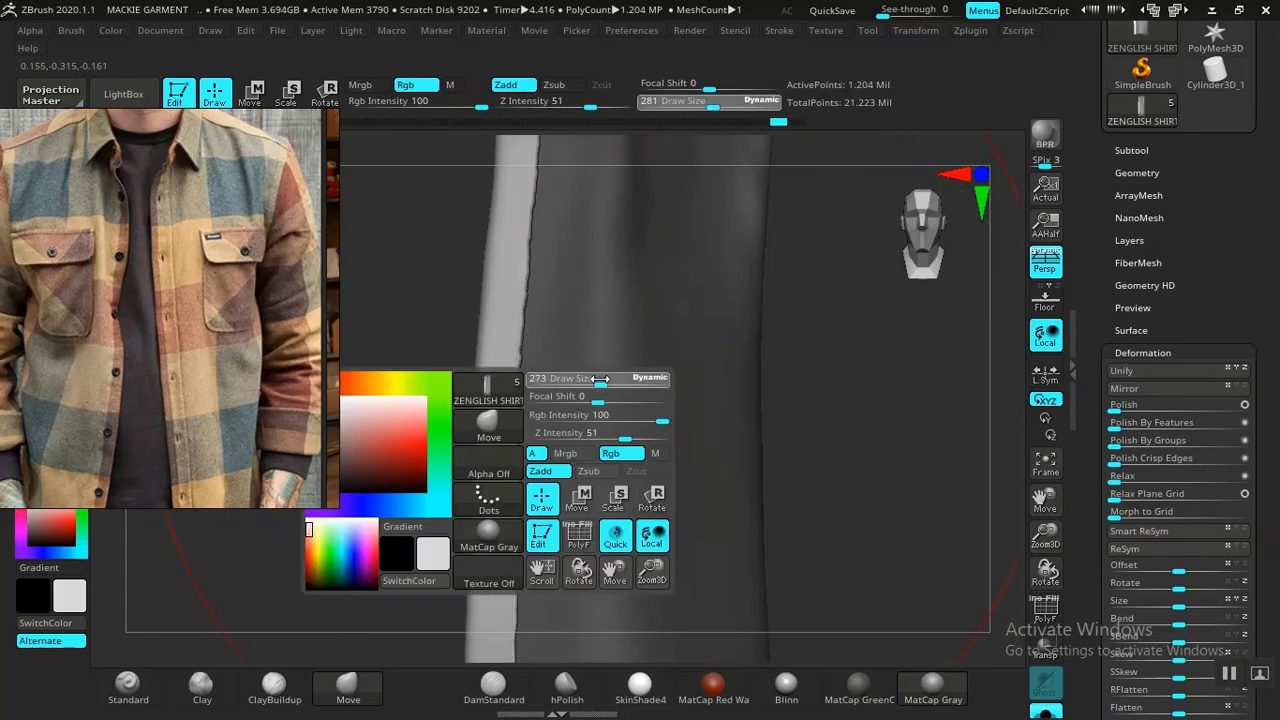
left_click_drag(602, 380, 508, 383)
key("space")
left_click_drag(768, 380, 461, 367)
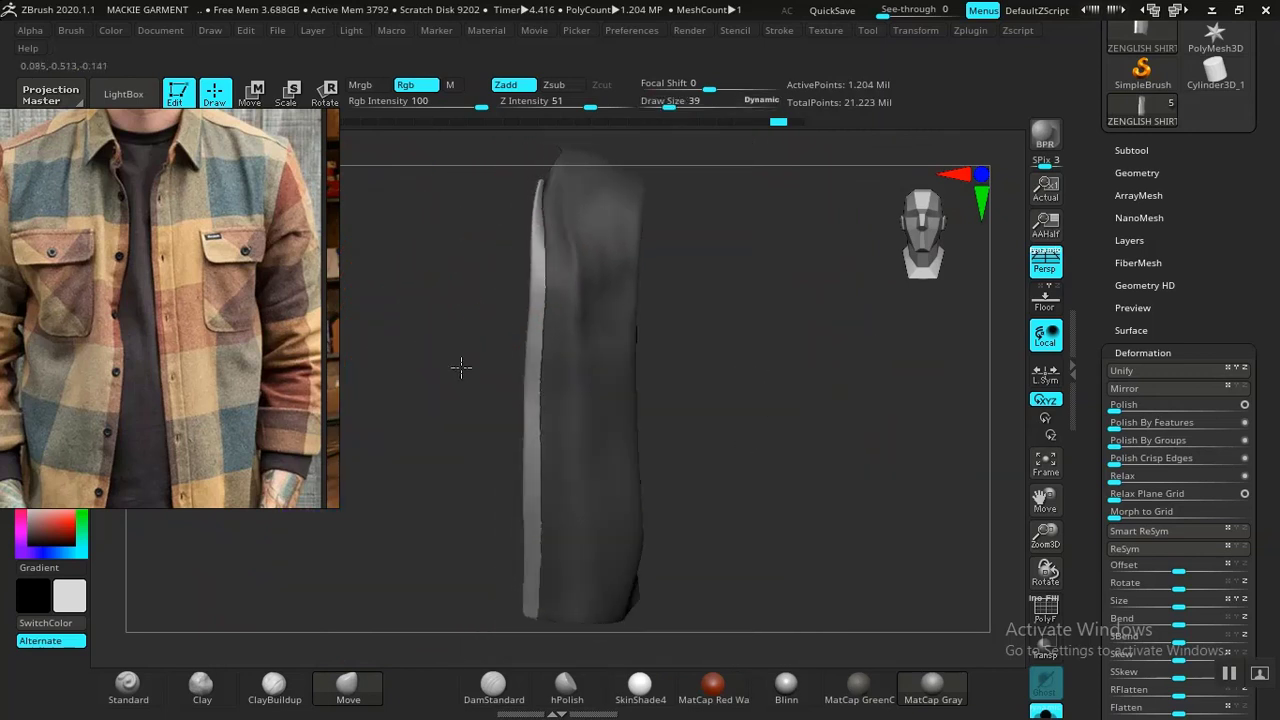
left_click_drag(709, 294, 889, 420)
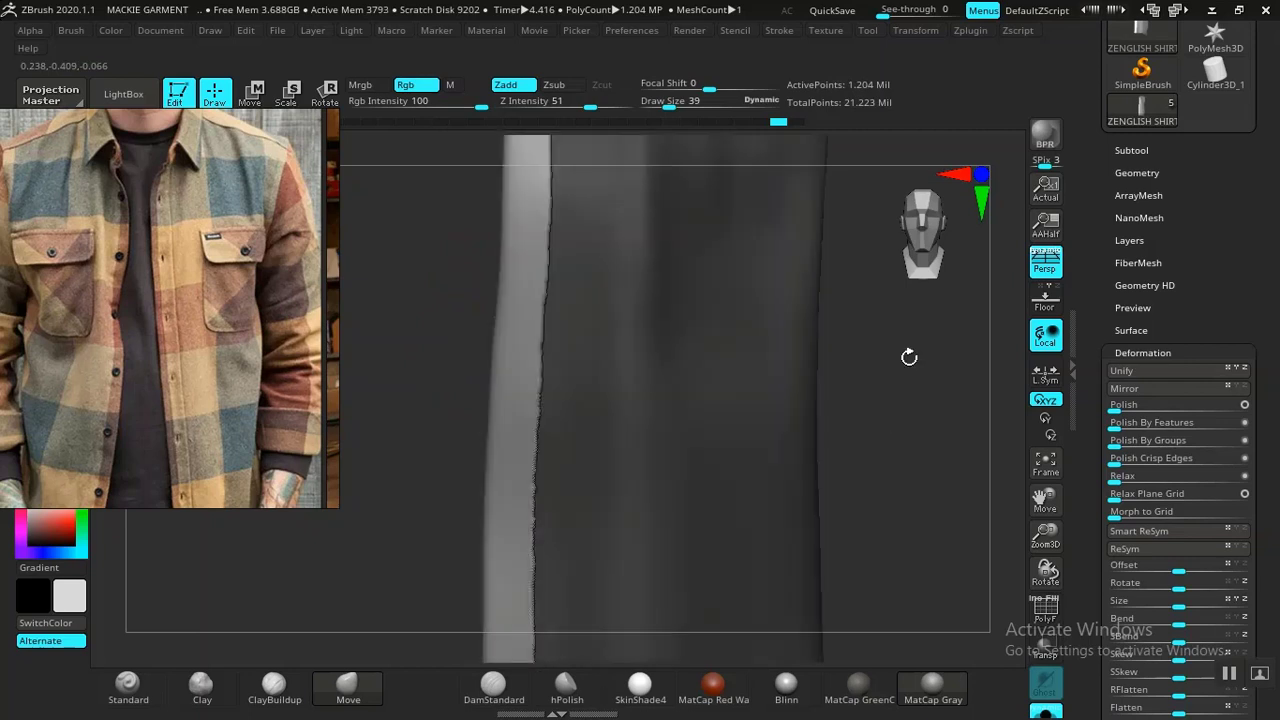
left_click_drag(909, 358, 851, 533)
left_click_drag(823, 380, 800, 195, "alt")
left_click_drag(818, 244, 934, 474, "alt")
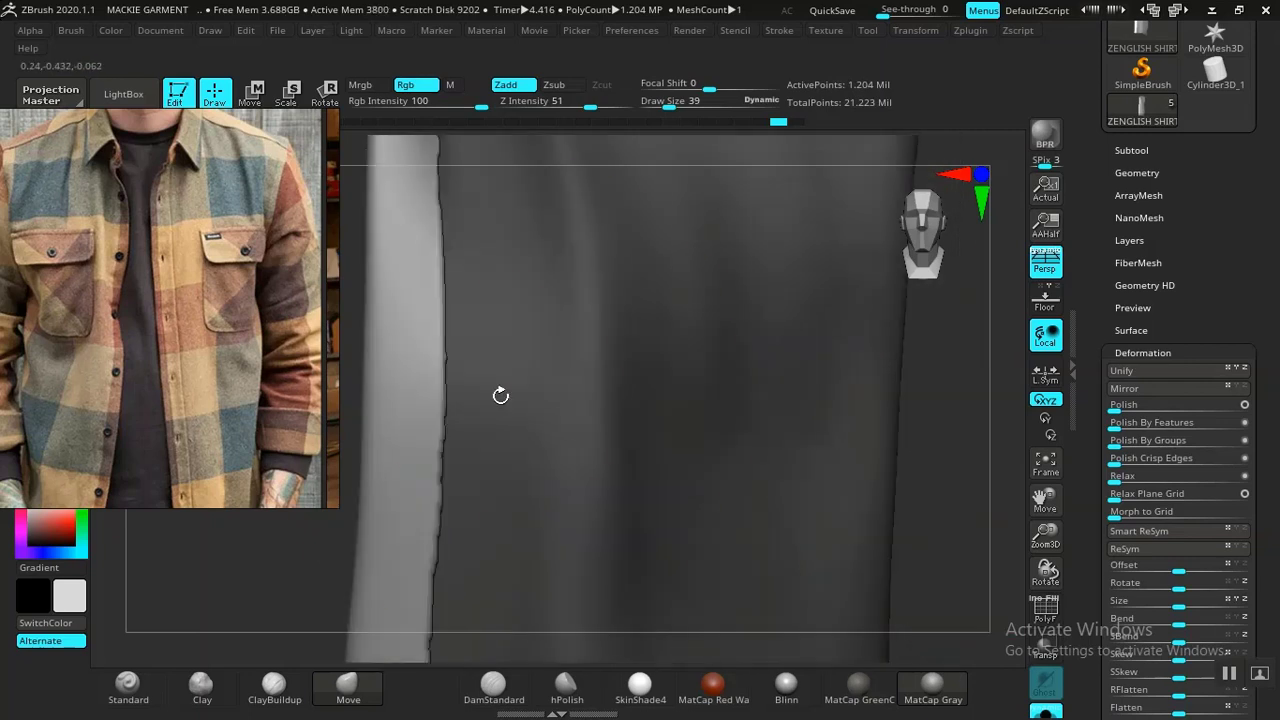
key("space")
left_click_drag(461, 349, 446, 351)
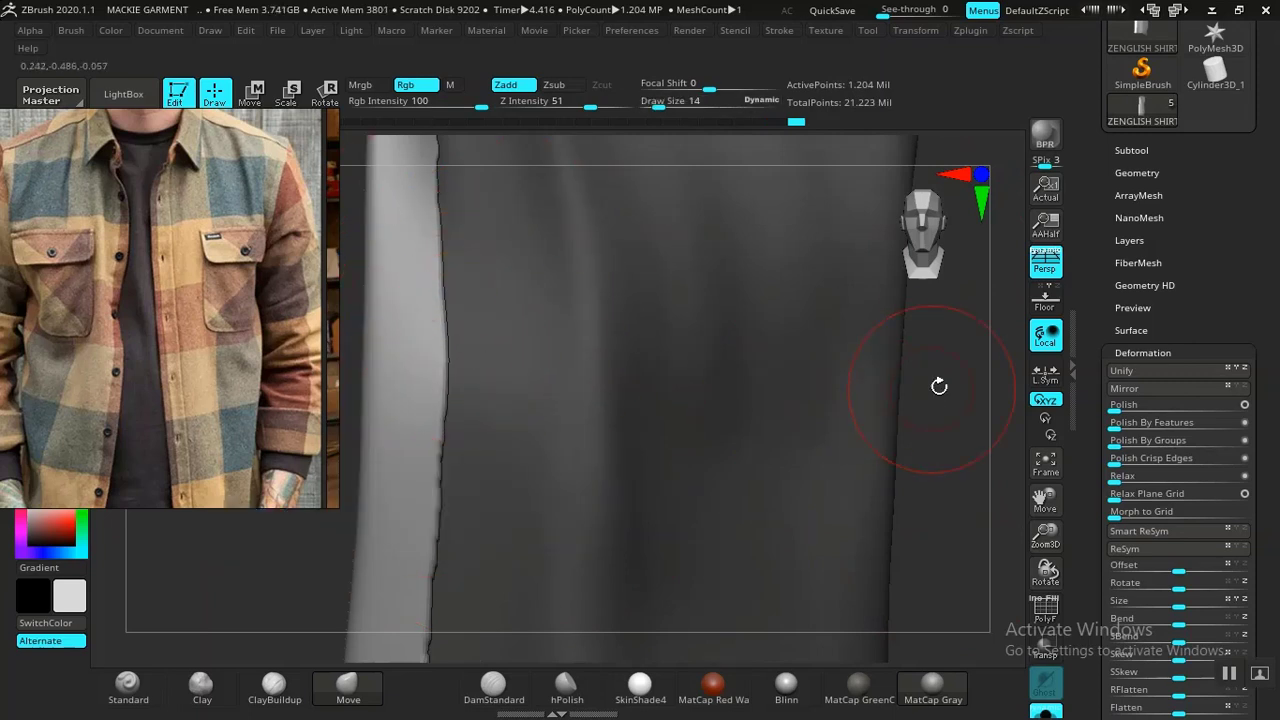
left_click_drag(940, 383, 895, 373)
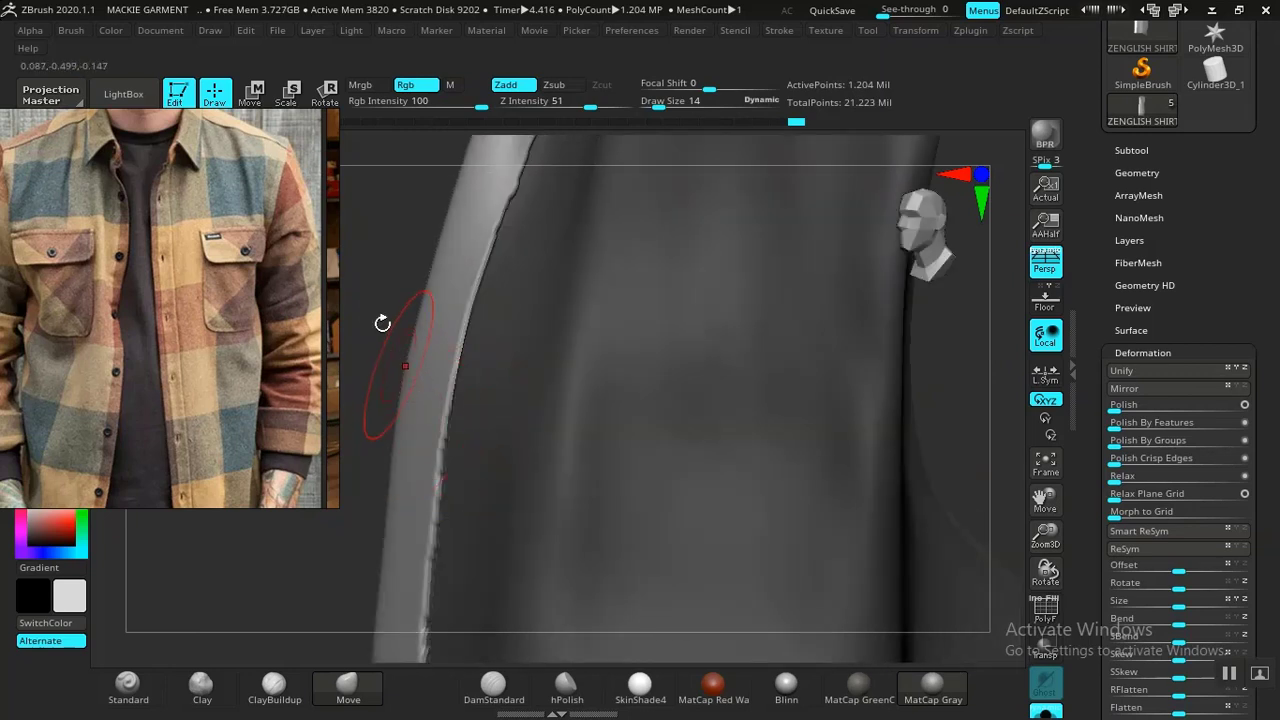
left_click_drag(427, 420, 429, 337)
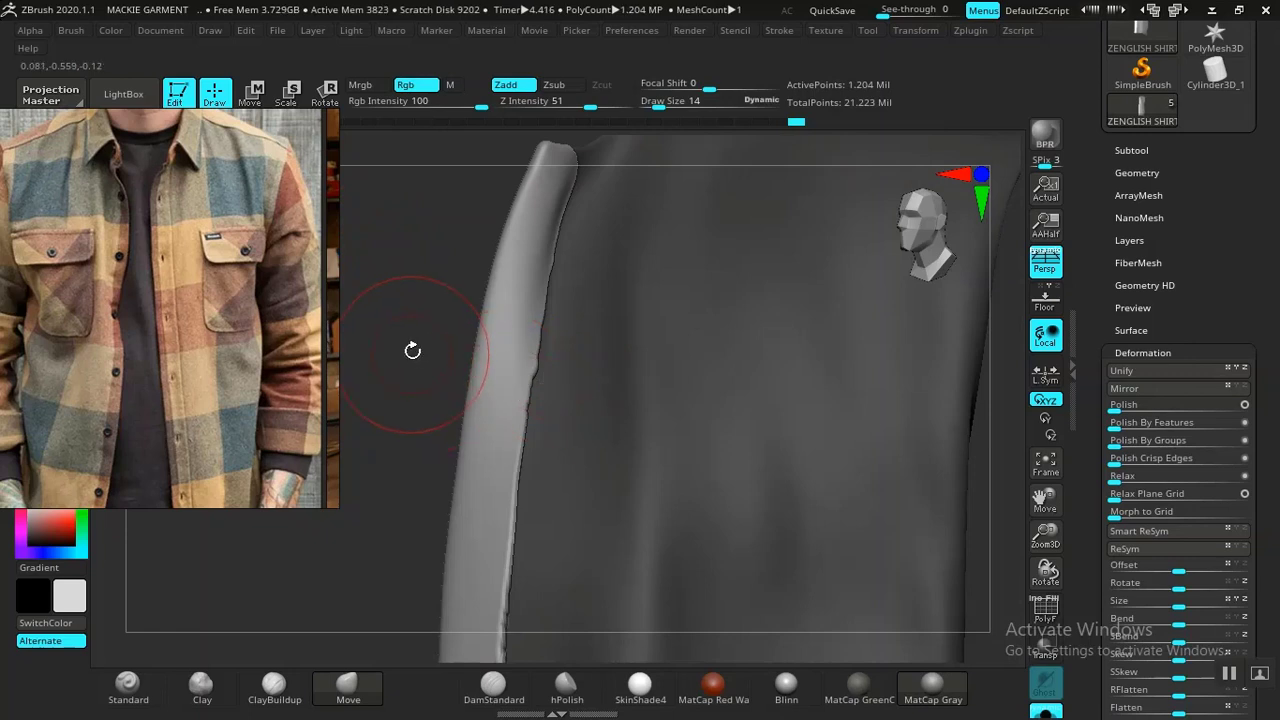
key("ctrl+z")
Try masking the placket strip's top end with a rectangular mask, and undo it
left_click_drag(370, 215, 466, 393)
left_click_drag(506, 342, 500, 414)
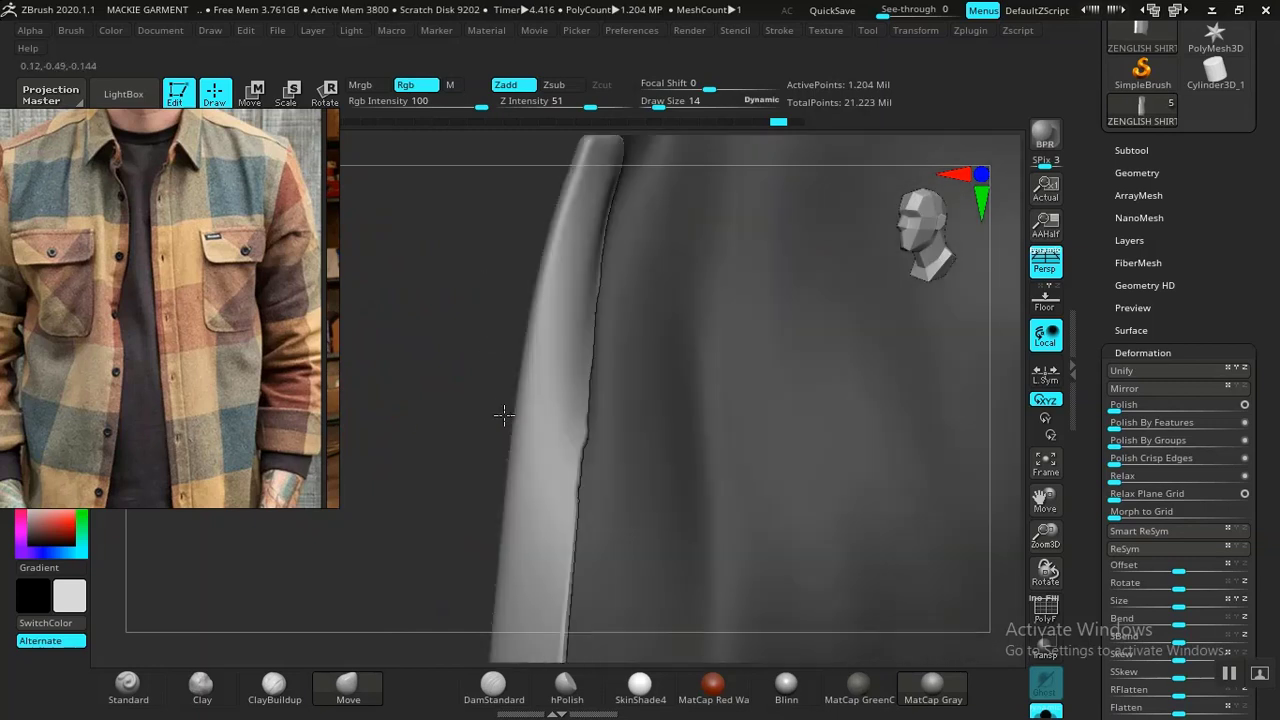
left_click_drag(457, 291, 539, 317)
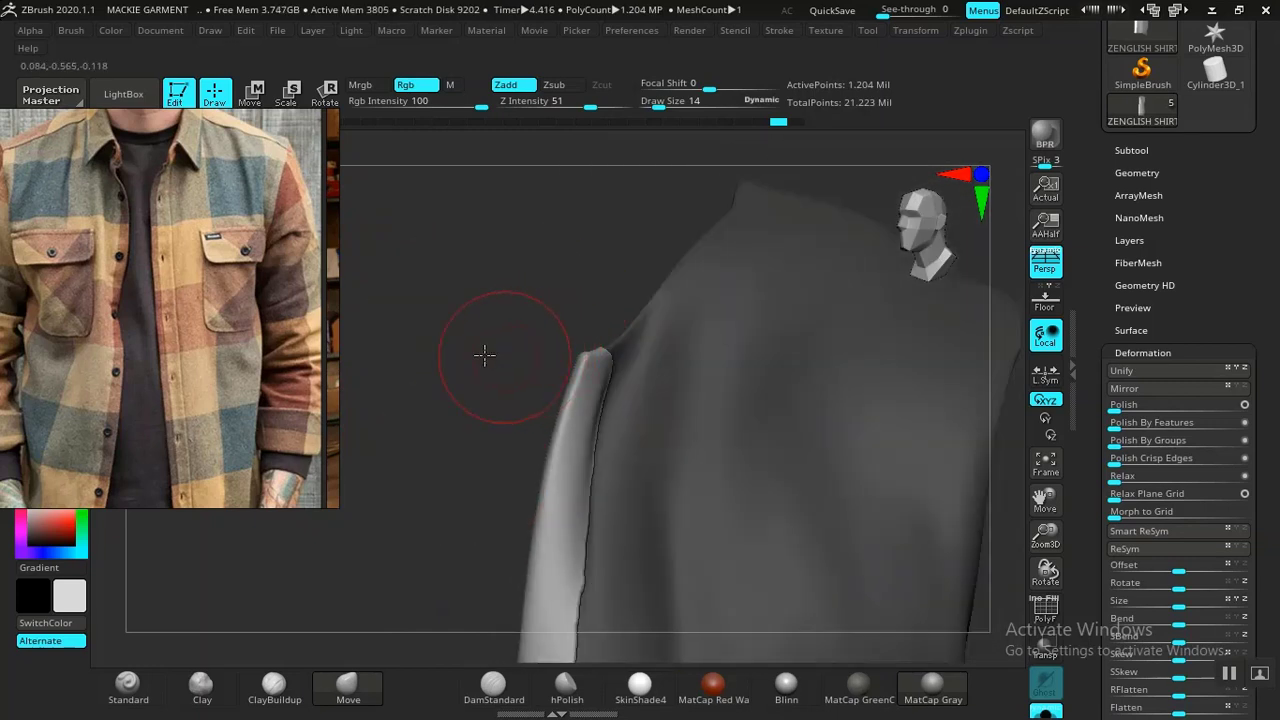
left_click_drag(484, 354, 620, 410)
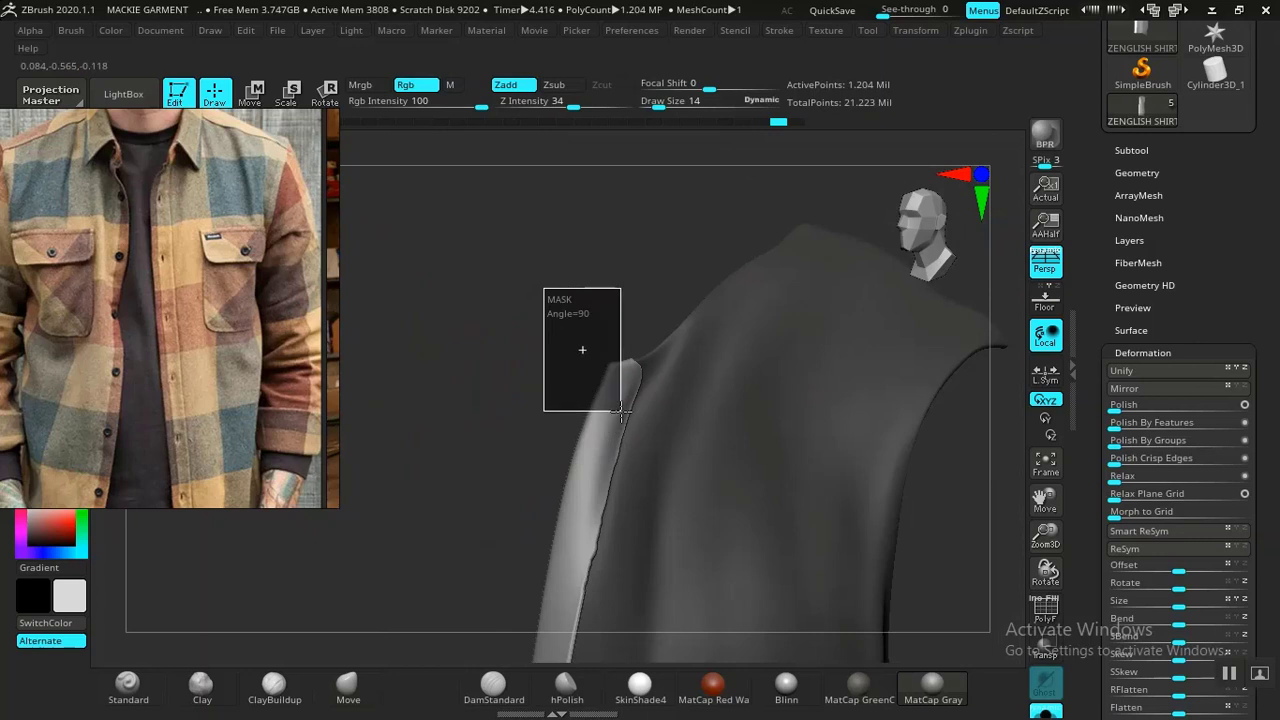
mouse_move(508, 463)
left_mouse_down()
mouse_move(569, 331)
mouse_move(646, 288)
left_mouse_up()
key("ctrl+z")
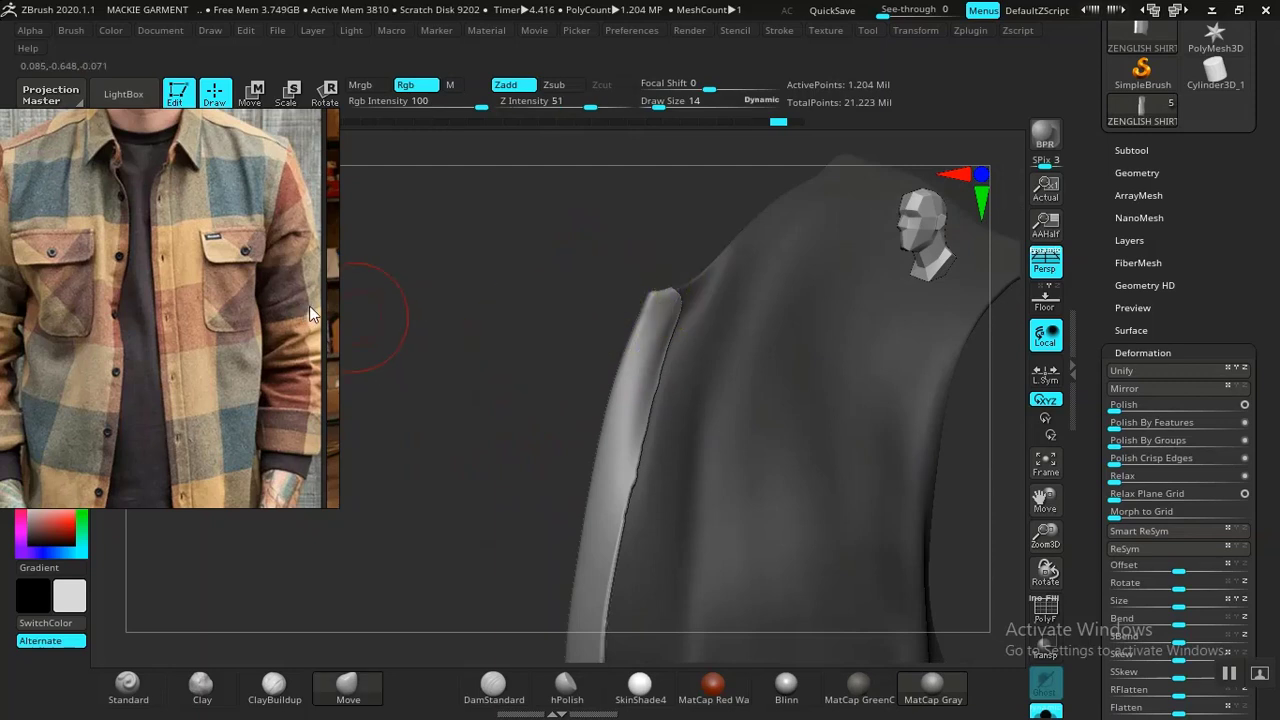
Try painting a mask along the placket strip's outer edge, reducing the draw size to 6, and undo it
mouse_move(648, 287)
left_mouse_down("ctrl")
mouse_move(620, 304)
mouse_move(632, 328)
left_mouse_up("ctrl")
key("ctrl+z")
key("space")
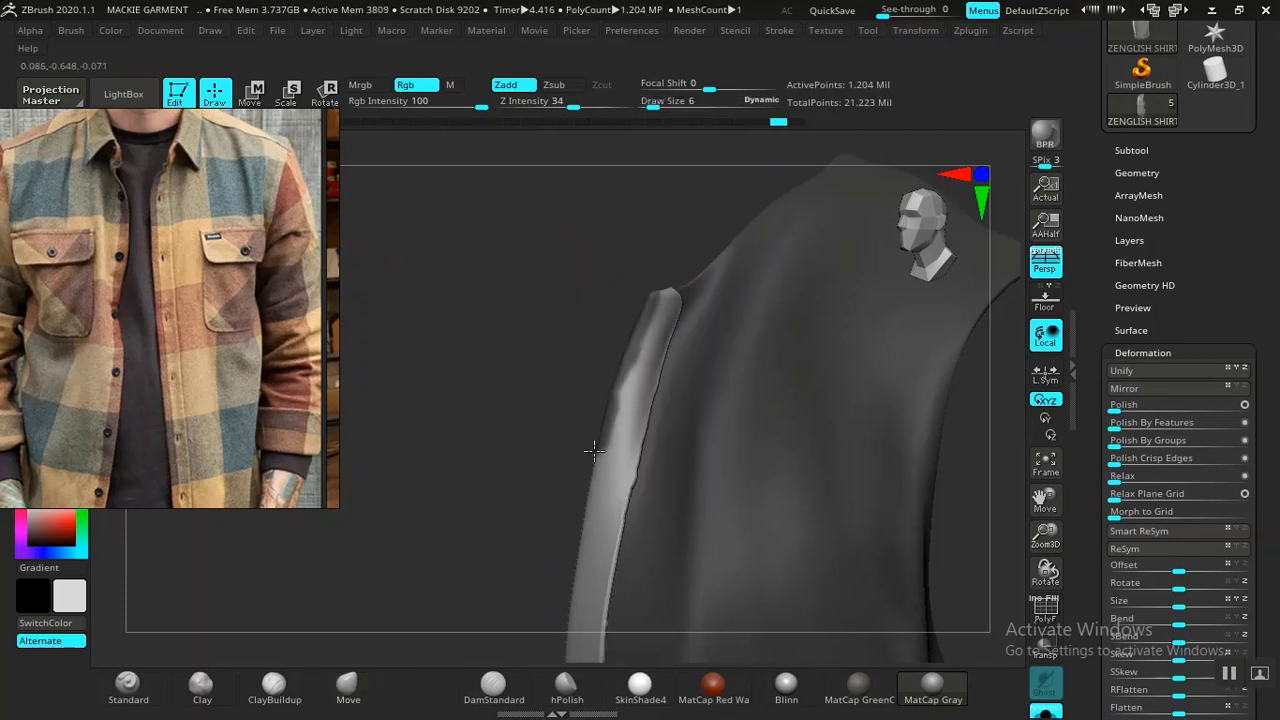
left_click_drag(571, 529, 574, 527, "ctrl")
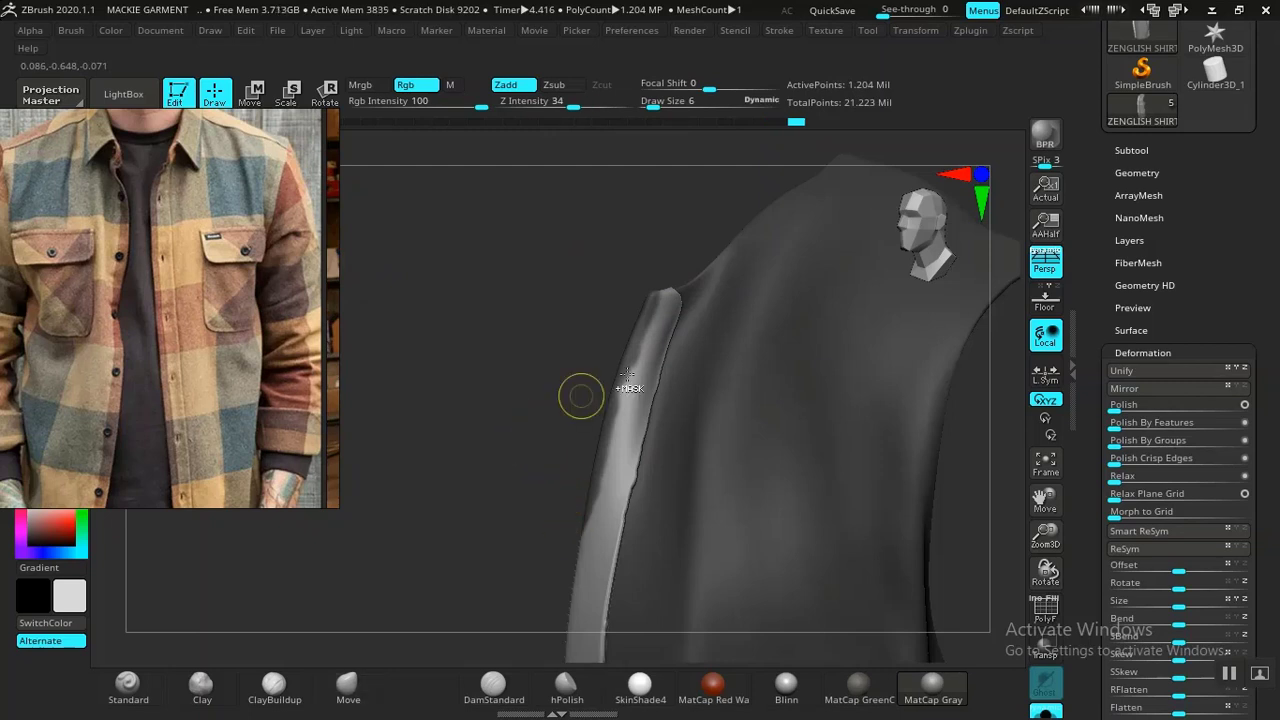
key("ctrl+z")
Straighten the placket strip's inner edge just below its top end with the Move brush at draw size 9
left_click_drag(483, 358, 392, 606)
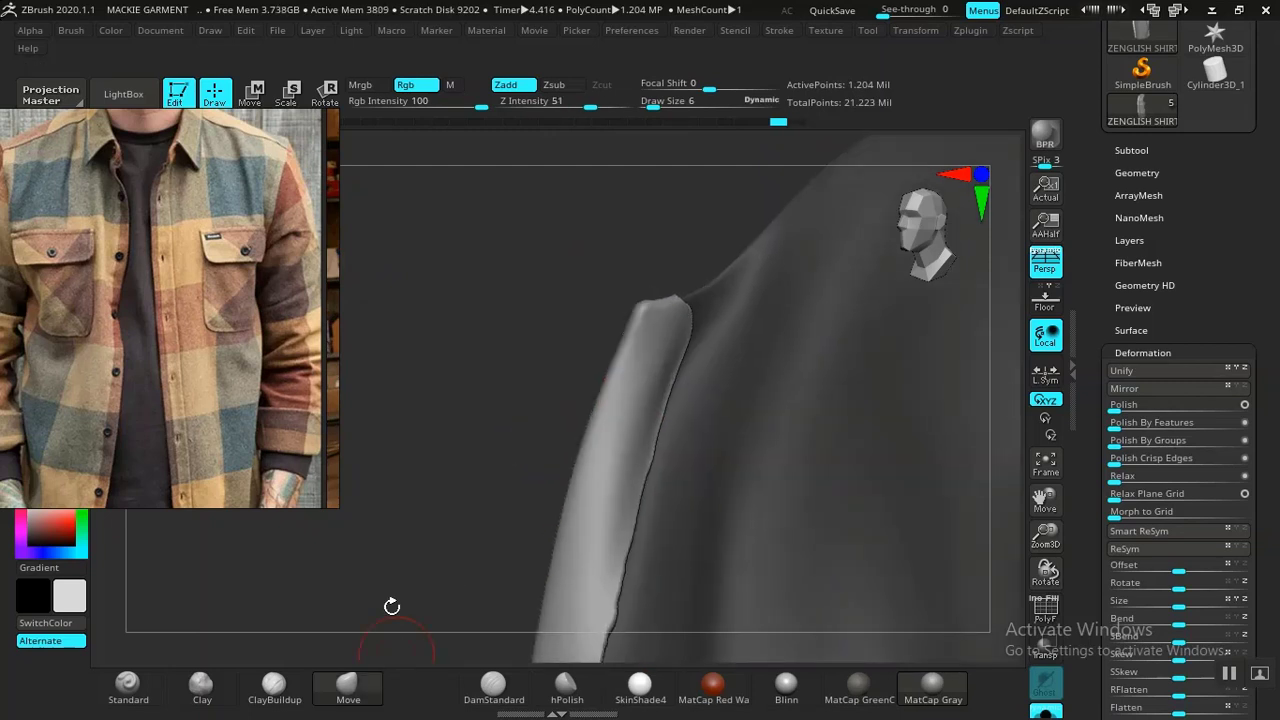
left_click_drag(430, 386, 600, 381)
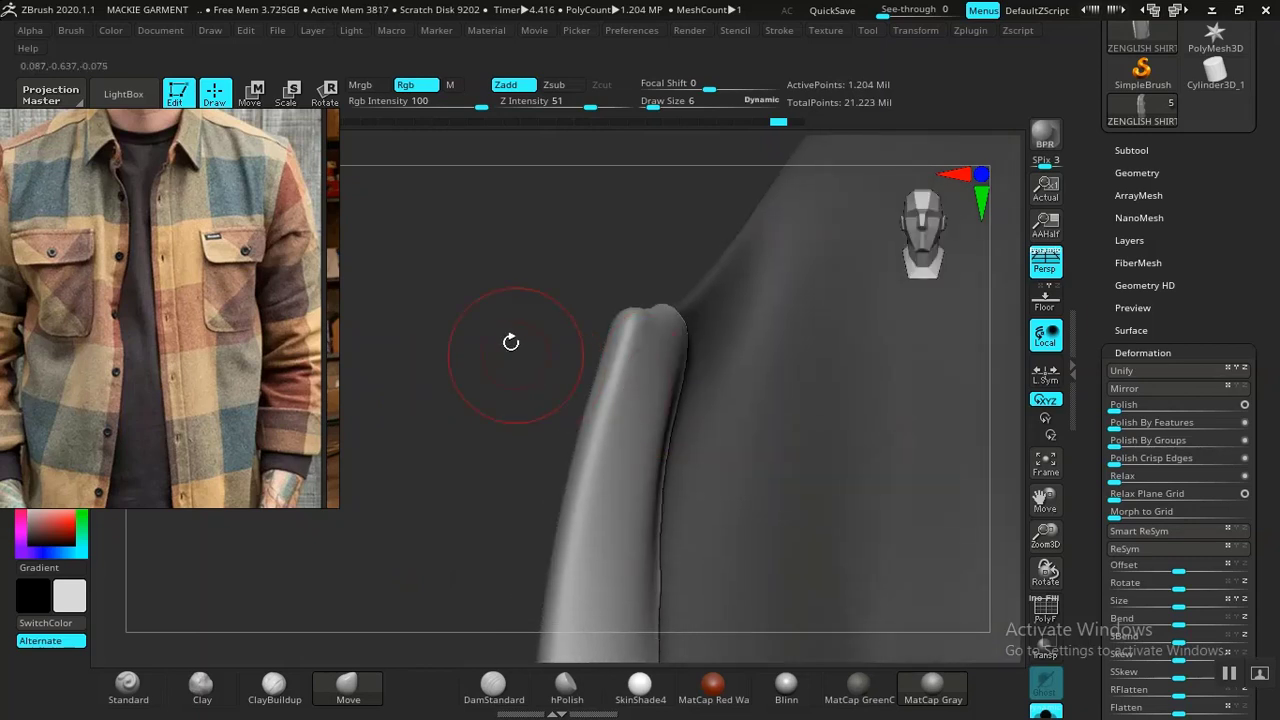
left_click_drag(511, 342, 435, 362)
key("space")
left_click_drag(712, 386, 717, 386)
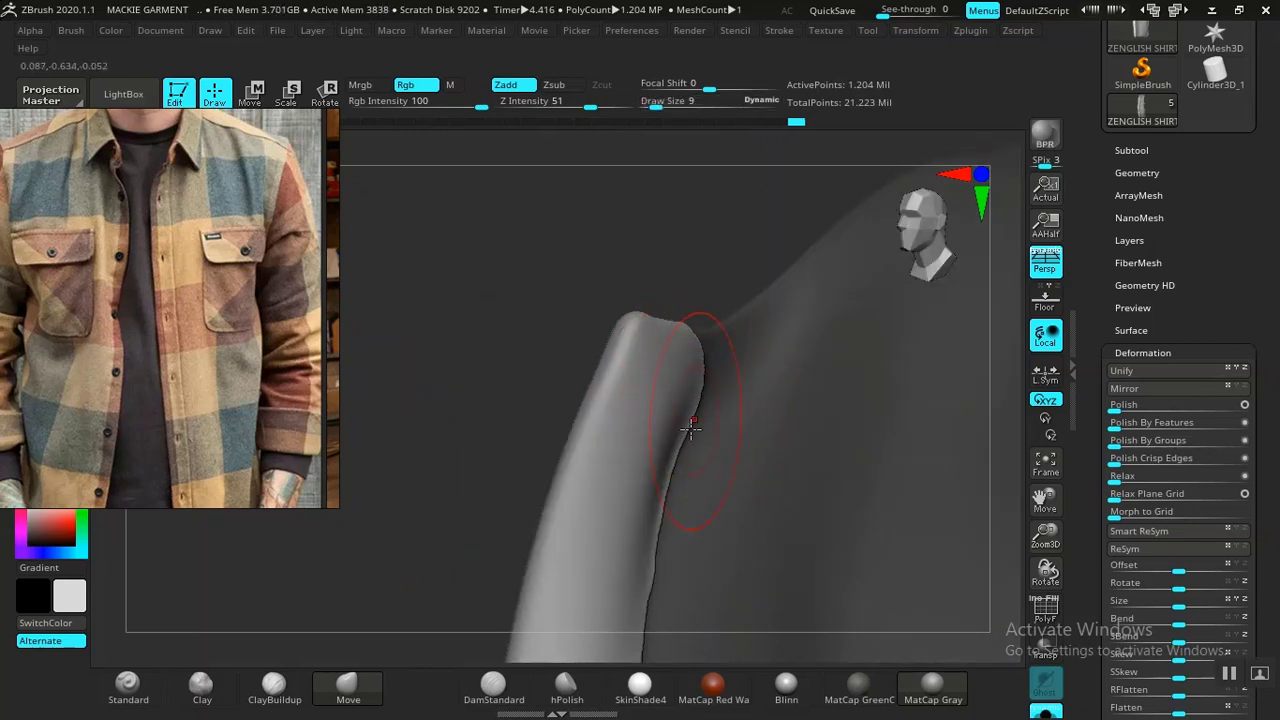
left_click_drag(674, 471, 667, 475)
left_click_drag(522, 342, 474, 160, "alt")
left_click_drag(620, 356, 620, 341)
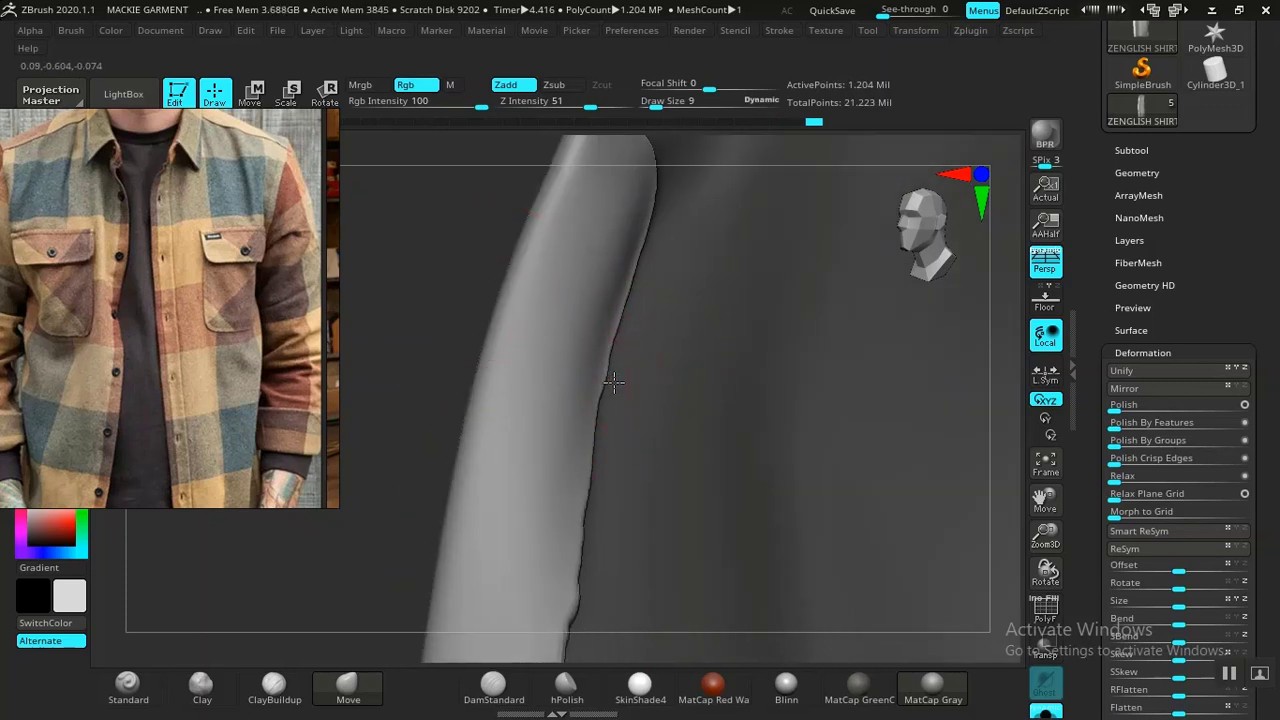
left_click_drag(597, 478, 602, 480)
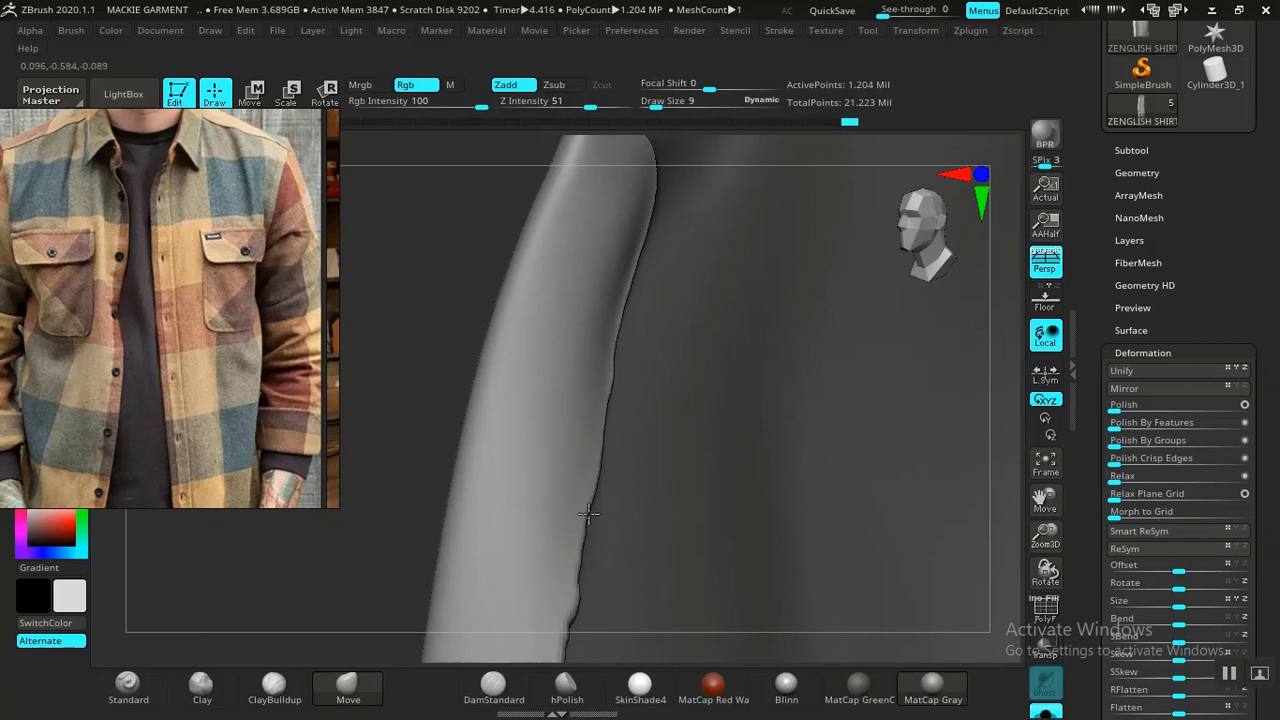
left_click_drag(586, 530, 591, 533)
Nudge the notched section of the inner edge outward, continuing down the upper part of the placket strip
left_click_drag(437, 480, 433, 228, "alt")
left_click_drag(579, 311, 586, 313)
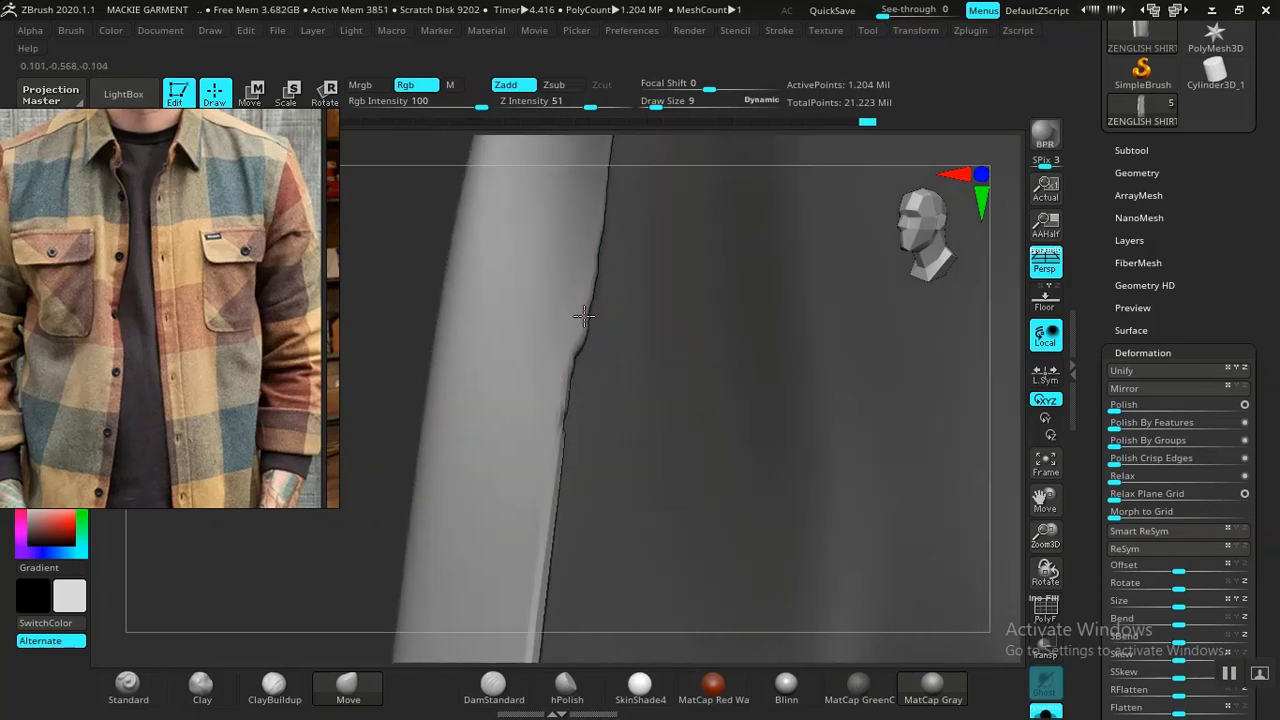
left_click_drag(571, 359, 577, 360)
left_click_drag(566, 406, 572, 408)
left_click_drag(566, 432, 557, 463)
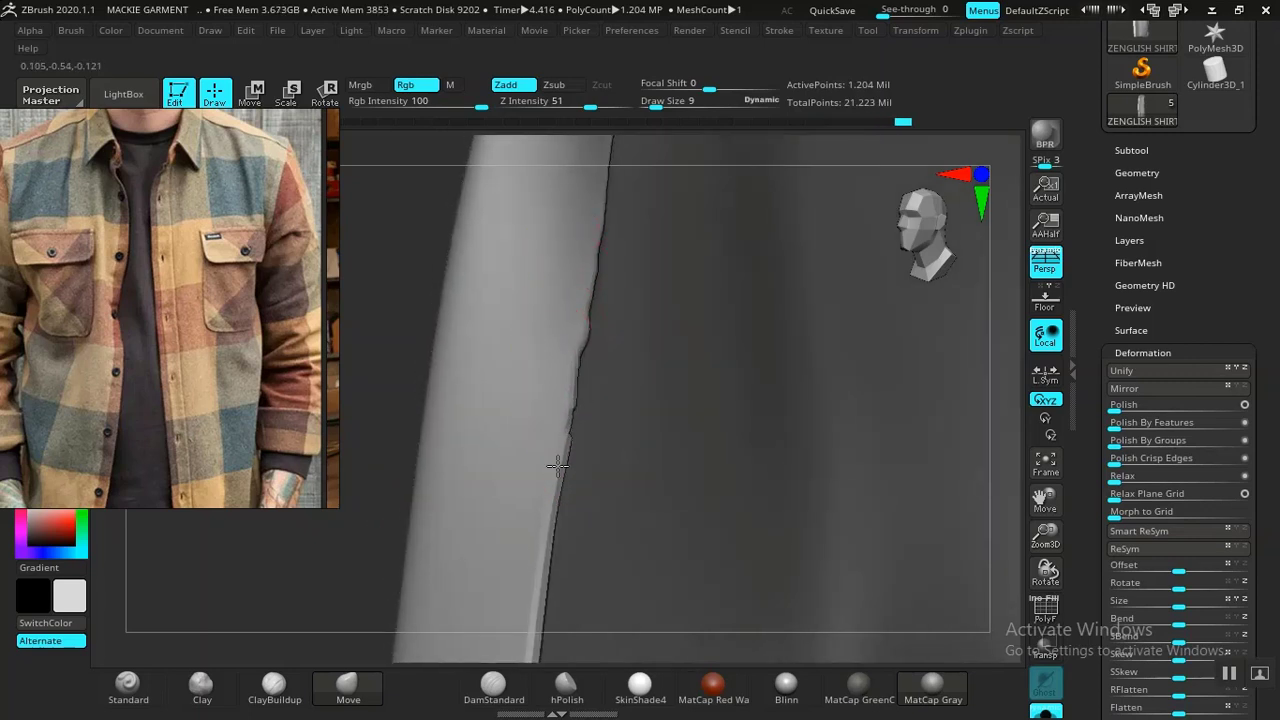
left_click_drag(404, 451, 431, 222, "alt")
left_click_drag(570, 343, 575, 344)
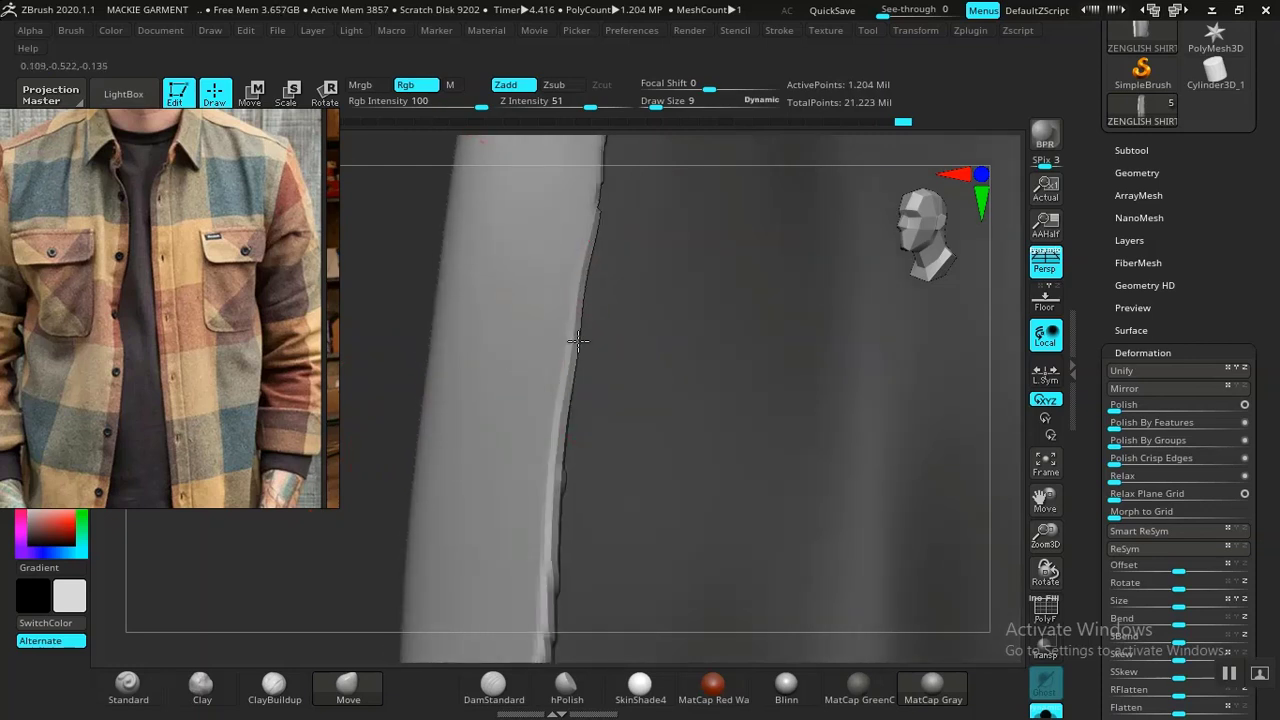
left_click_drag(576, 295, 583, 298)
Move the stepped section of the placket strip's inner edge into a straighter line with small outward nudges
left_click_drag(405, 400, 540, 430)
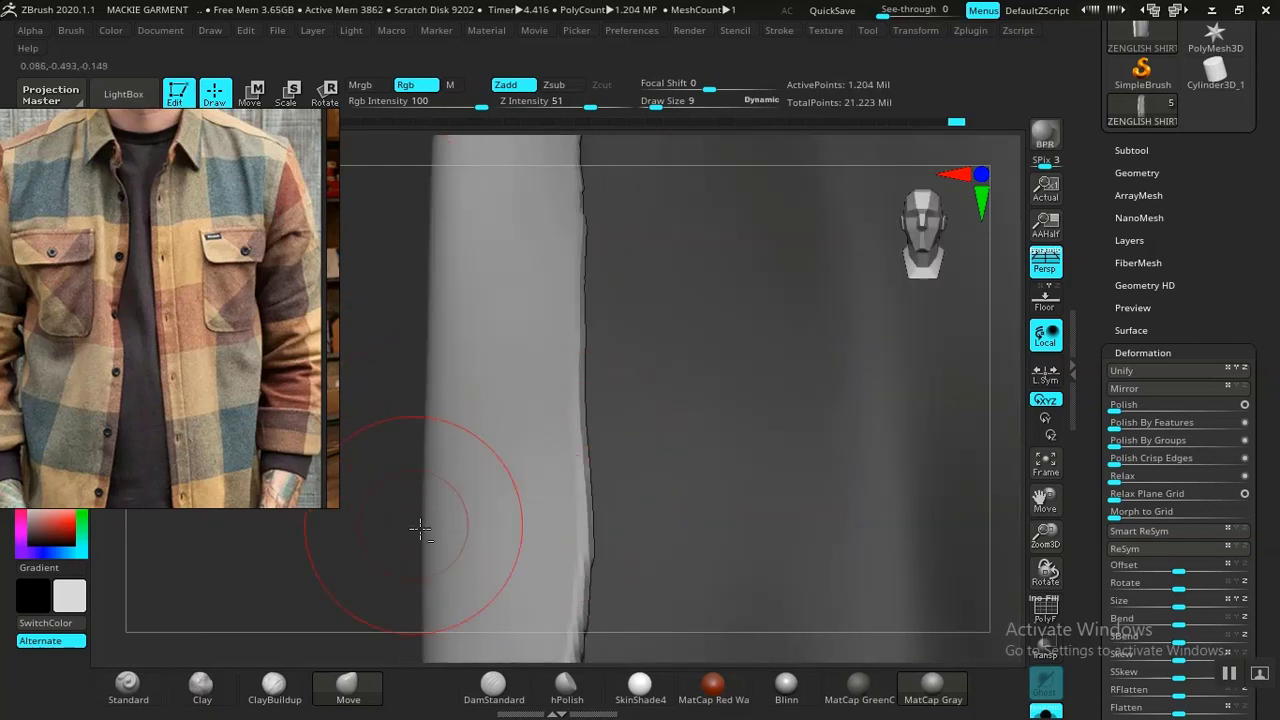
key("ctrl")
left_click_drag(371, 557, 396, 235, "alt")
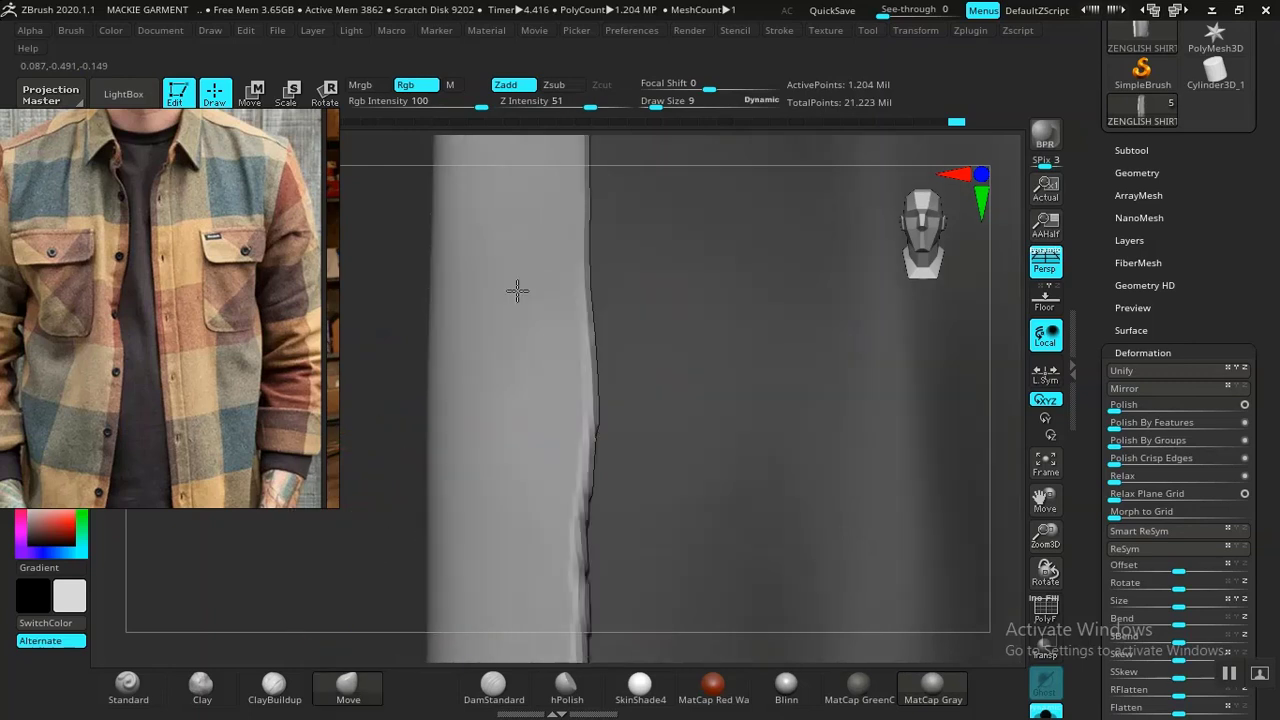
left_click_drag(604, 311, 605, 308)
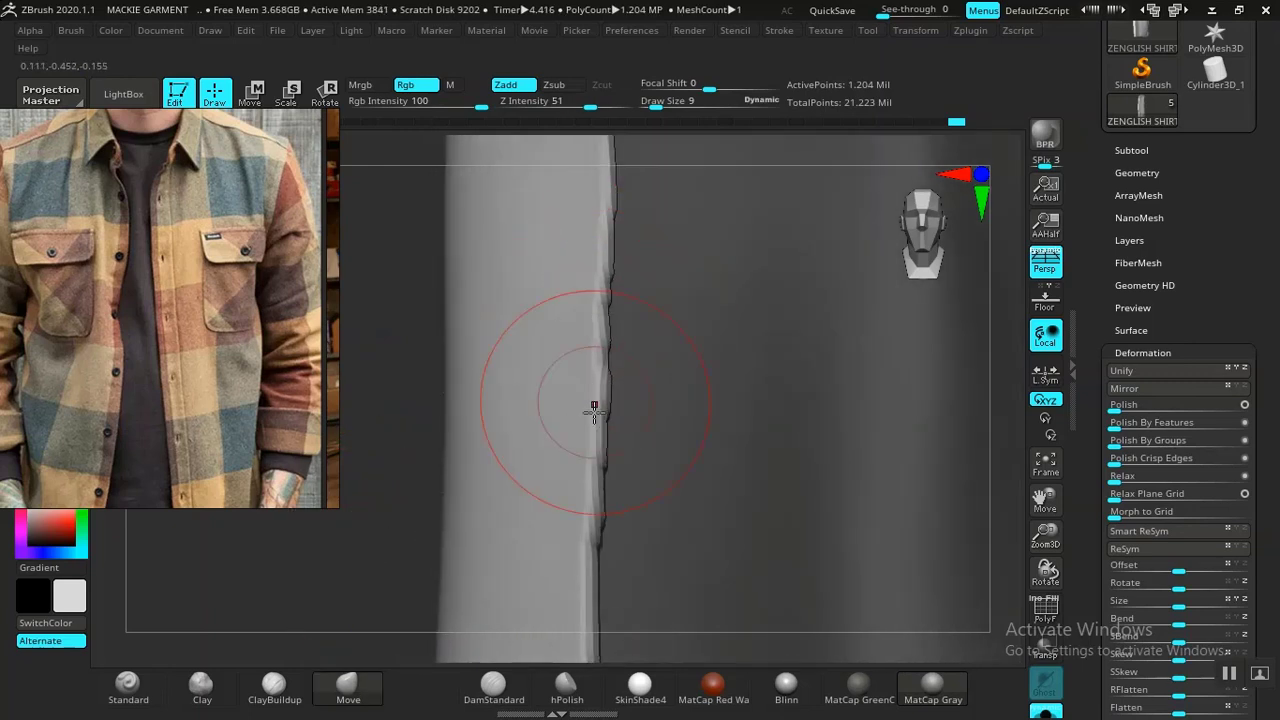
left_click_drag(596, 404, 604, 406)
left_click_drag(590, 512, 599, 512)
mouse_move(394, 529)
left_mouse_down("alt")
mouse_move(514, 257)
mouse_move(540, 269)
left_mouse_up("alt")
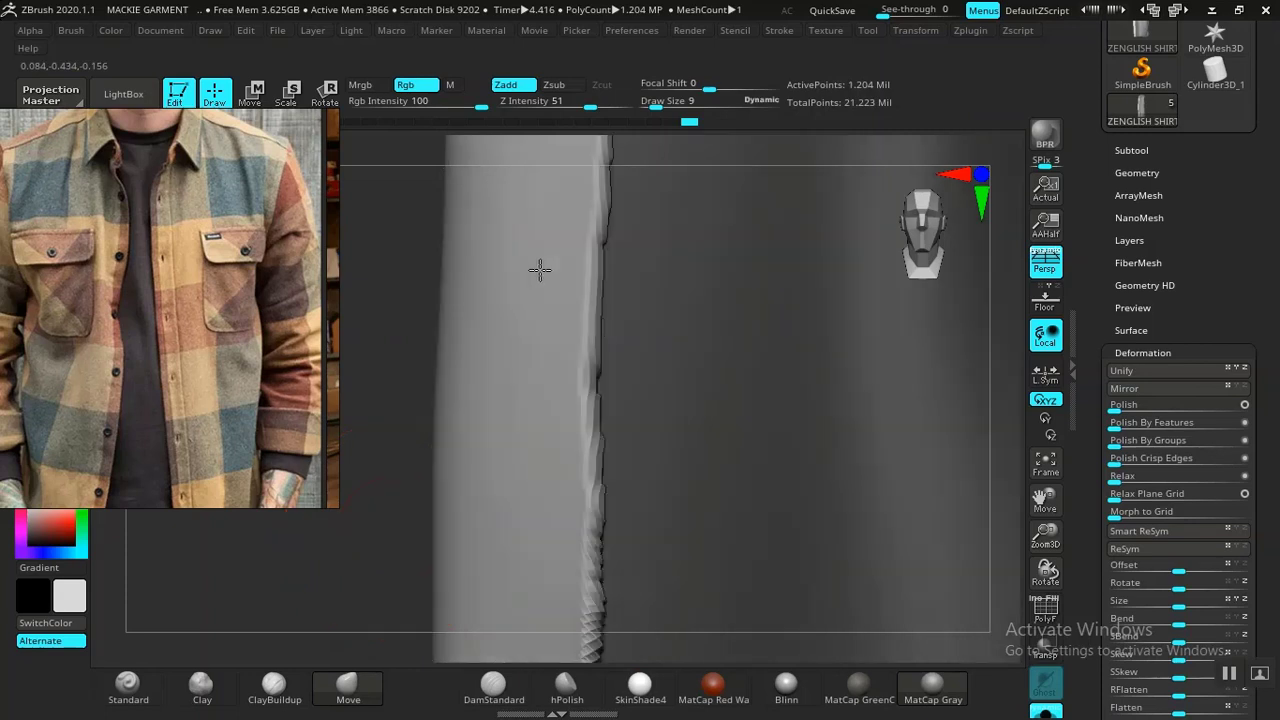
left_click_drag(606, 330, 610, 323)
left_click_drag(599, 250, 604, 257)
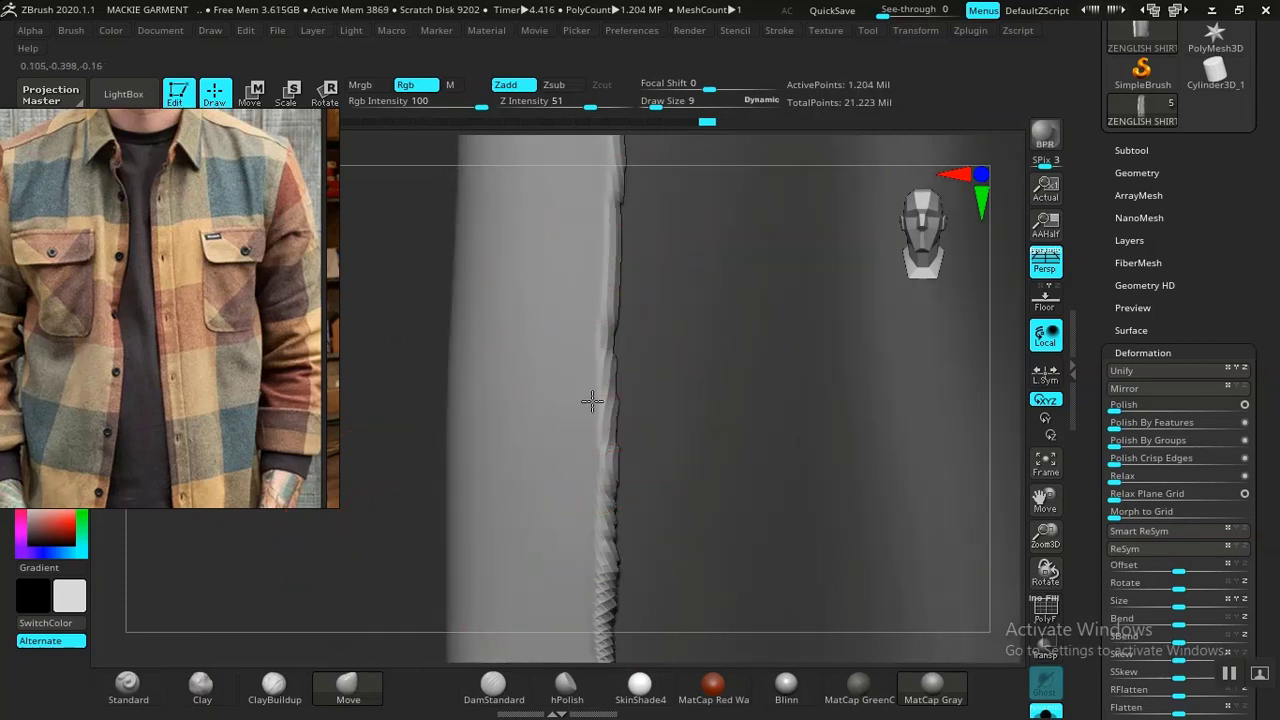
left_click_drag(592, 402, 600, 405)
left_click_drag(594, 468, 602, 466)
Even out the rope-textured section of the placket strip's inner edge with small Move brush nudges
left_click_drag(414, 486, 426, 212, "alt")
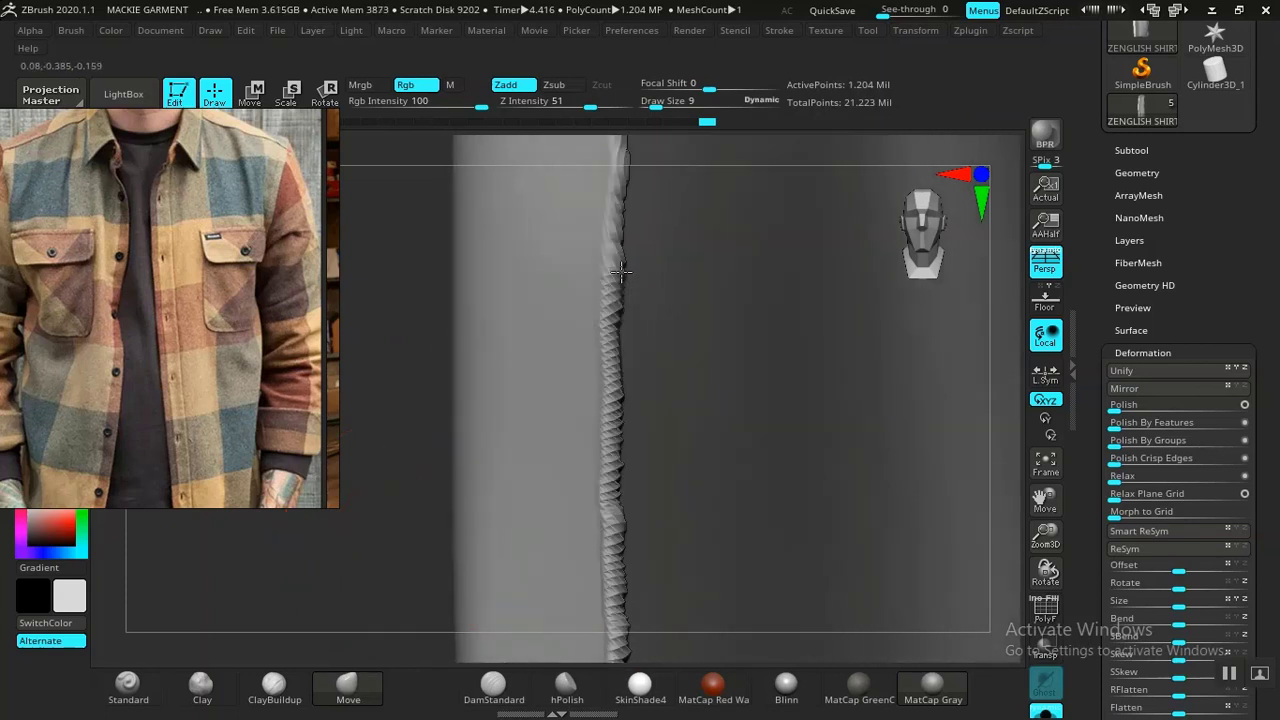
left_click_drag(612, 270, 618, 265)
left_click_drag(603, 395, 611, 402)
left_click_drag(610, 455, 614, 458)
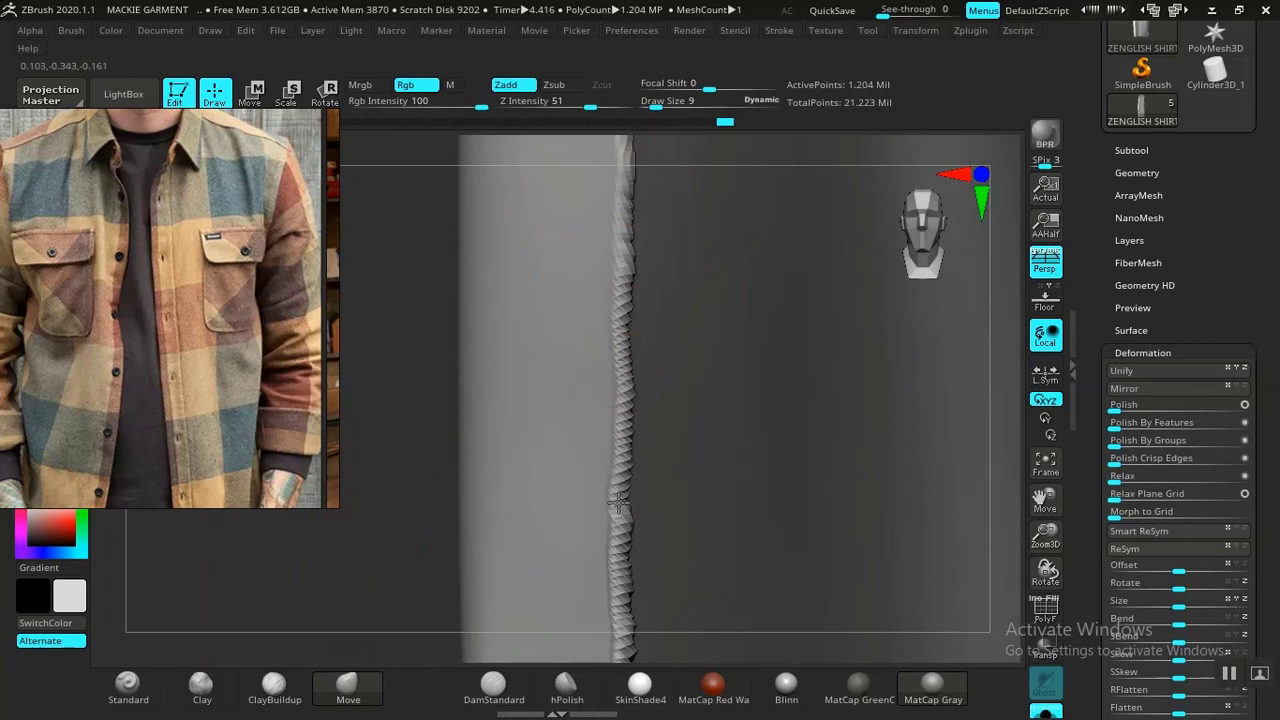
left_click_drag(601, 506, 609, 516)
left_click_drag(414, 537, 394, 310, "alt")
left_click_drag(599, 306, 604, 277)
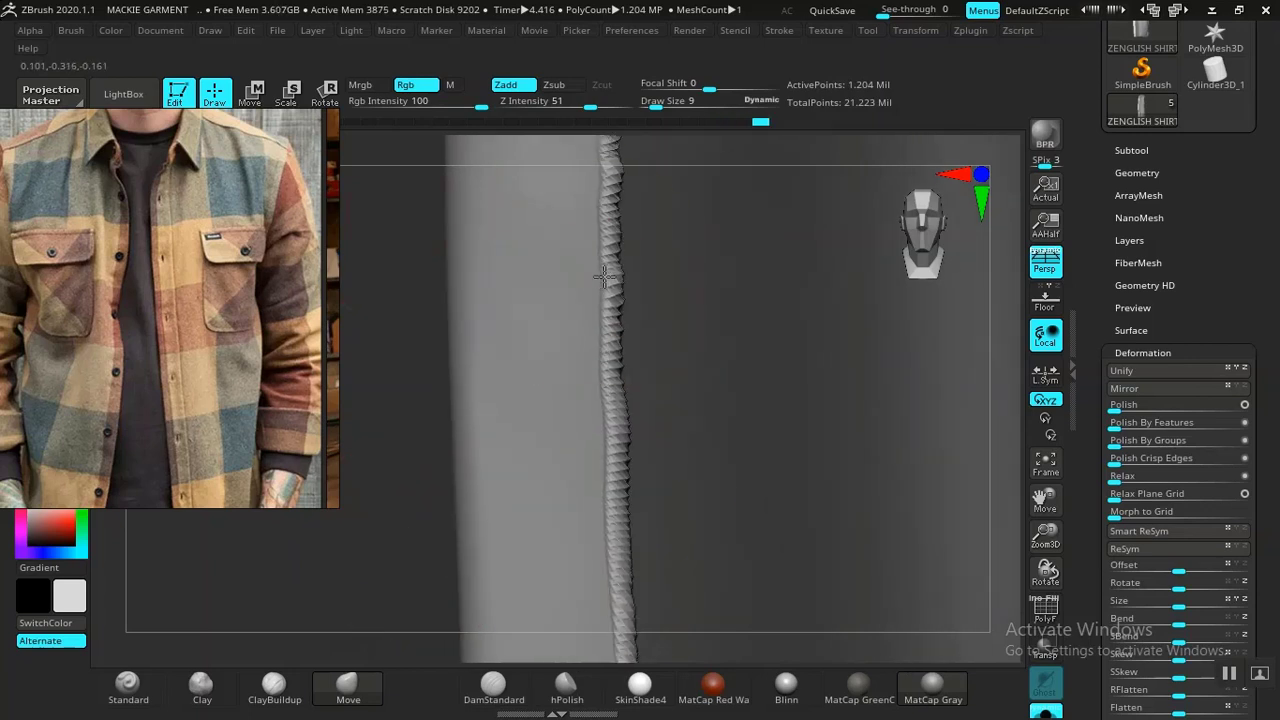
left_click_drag(596, 188, 607, 191)
left_click_drag(443, 322, 624, 383)
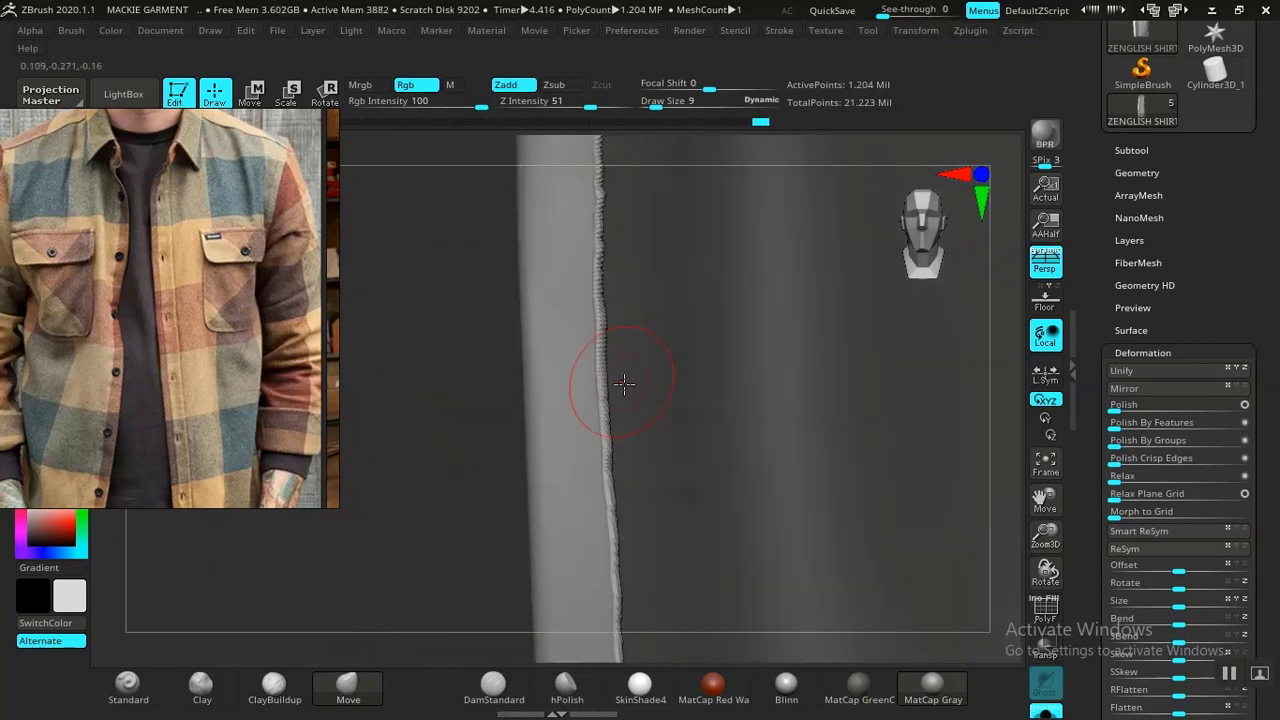
left_click_drag(597, 293, 602, 295)
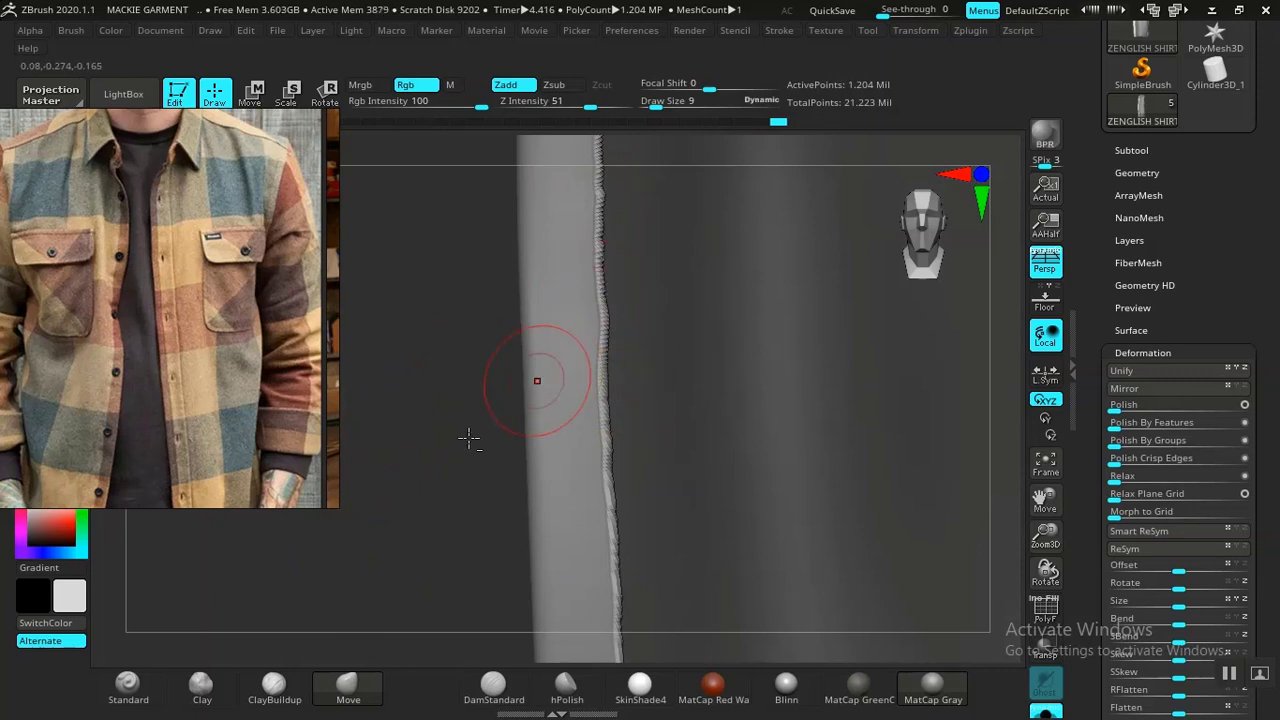
Straighten the middle stretch of the placket strip's inner edge with small outward Move brush nudges
left_click_drag(471, 440, 437, 295, "alt")
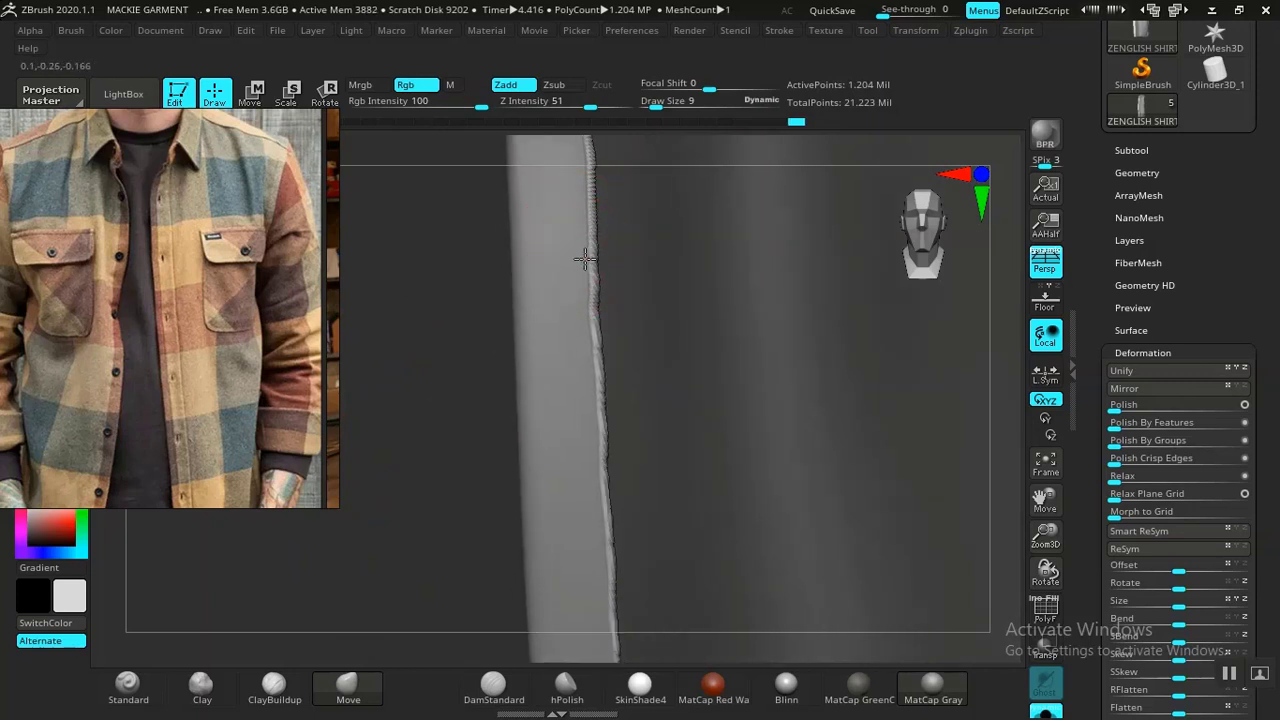
left_click_drag(588, 376, 591, 378)
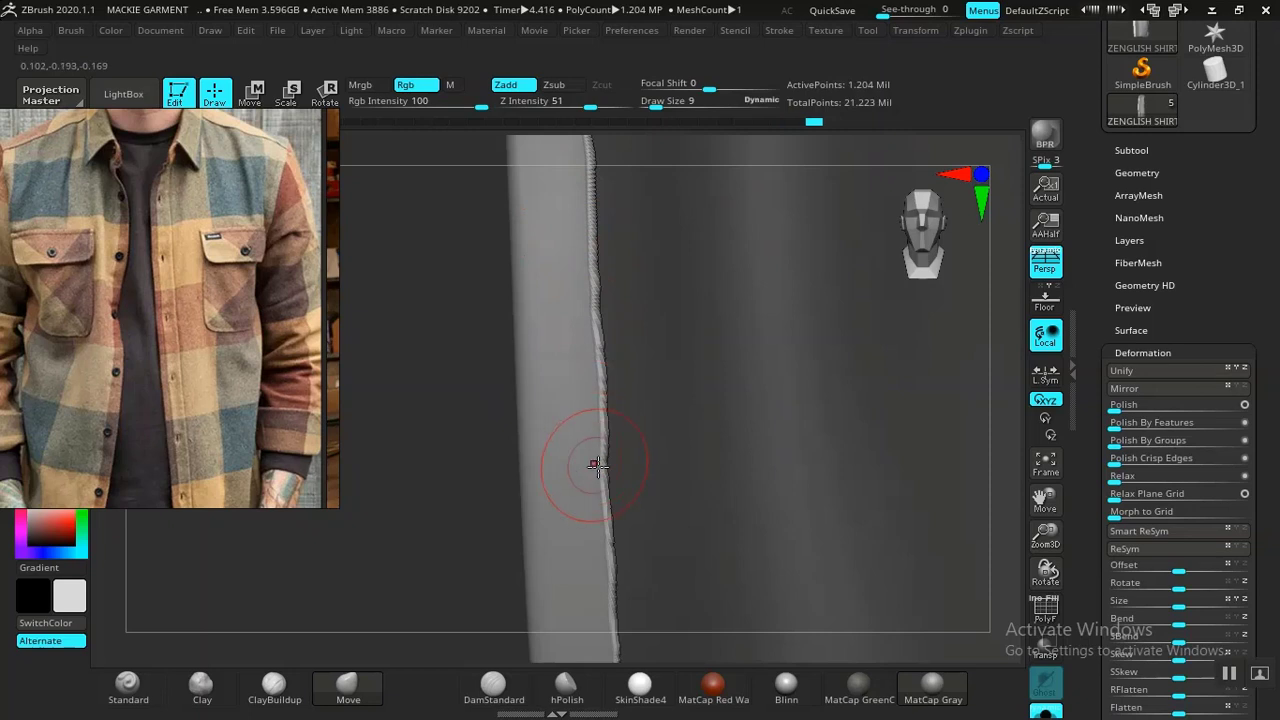
left_click_drag(596, 503, 599, 505)
left_click_drag(459, 512, 430, 303, "alt")
left_click_drag(573, 330, 578, 332)
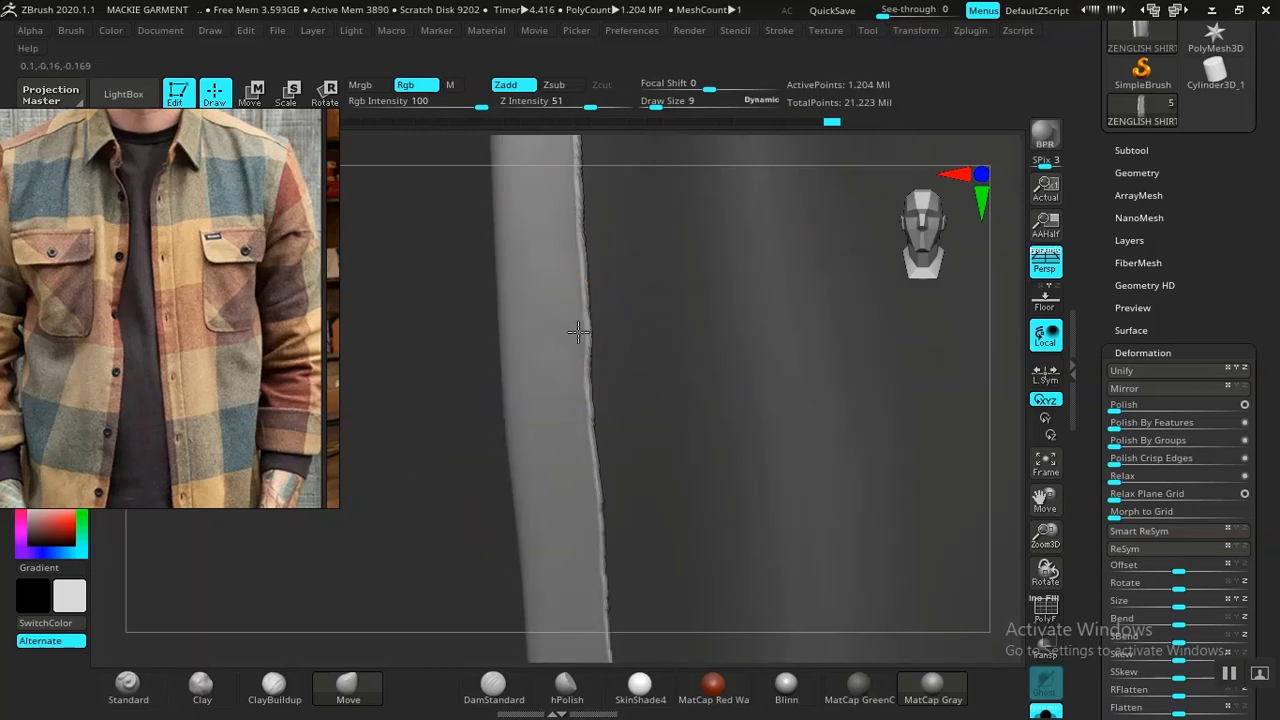
Continue nudging the lower part of the placket strip's inner edge into a straight line down to the hem
left_click_drag(585, 408, 593, 442)
mouse_move(451, 457)
left_mouse_down("alt")
mouse_move(423, 383)
mouse_move(440, 200)
left_mouse_up("alt")
left_click_drag(583, 179, 590, 180)
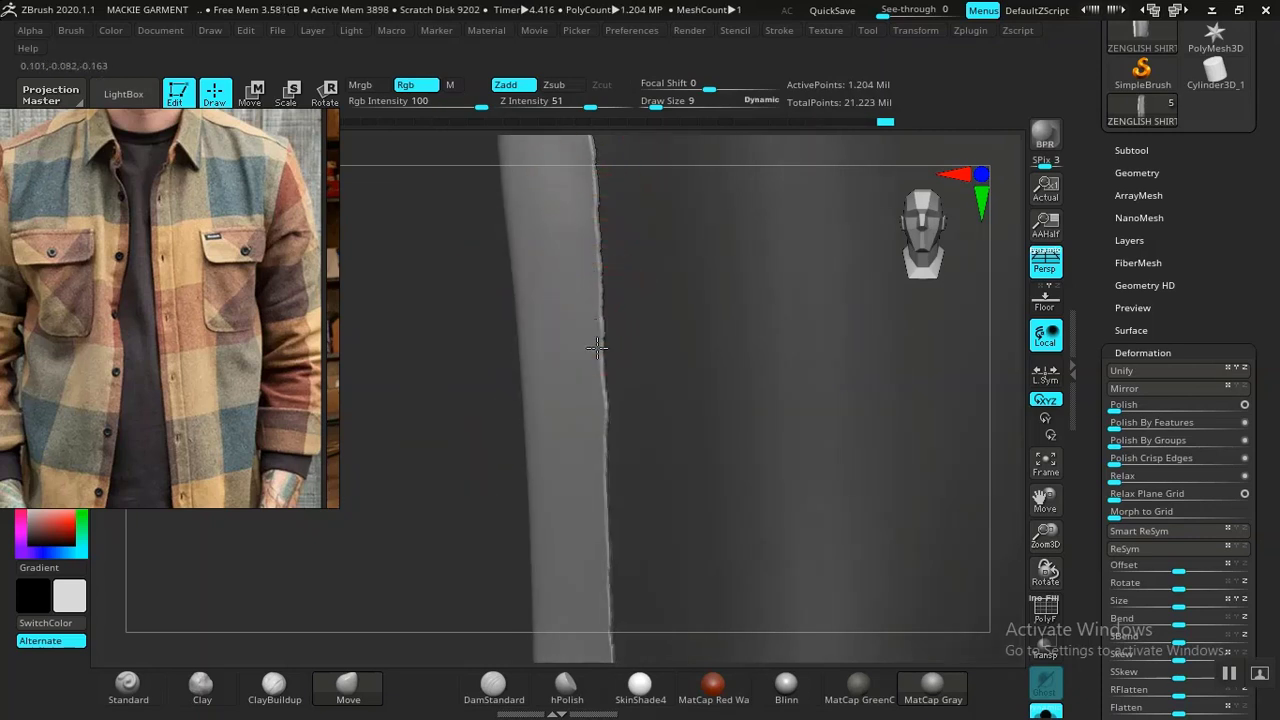
left_click_drag(597, 348, 600, 347)
left_click_drag(469, 434, 512, 417)
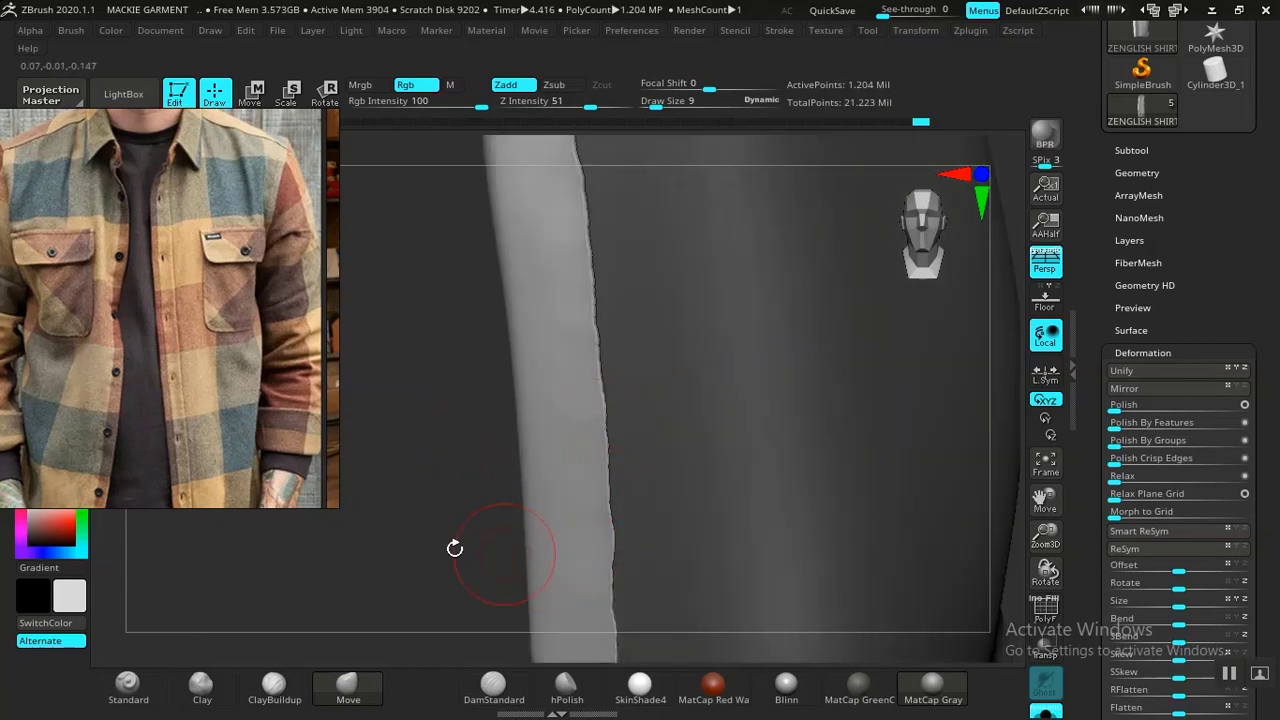
left_click_drag(454, 548, 578, 350)
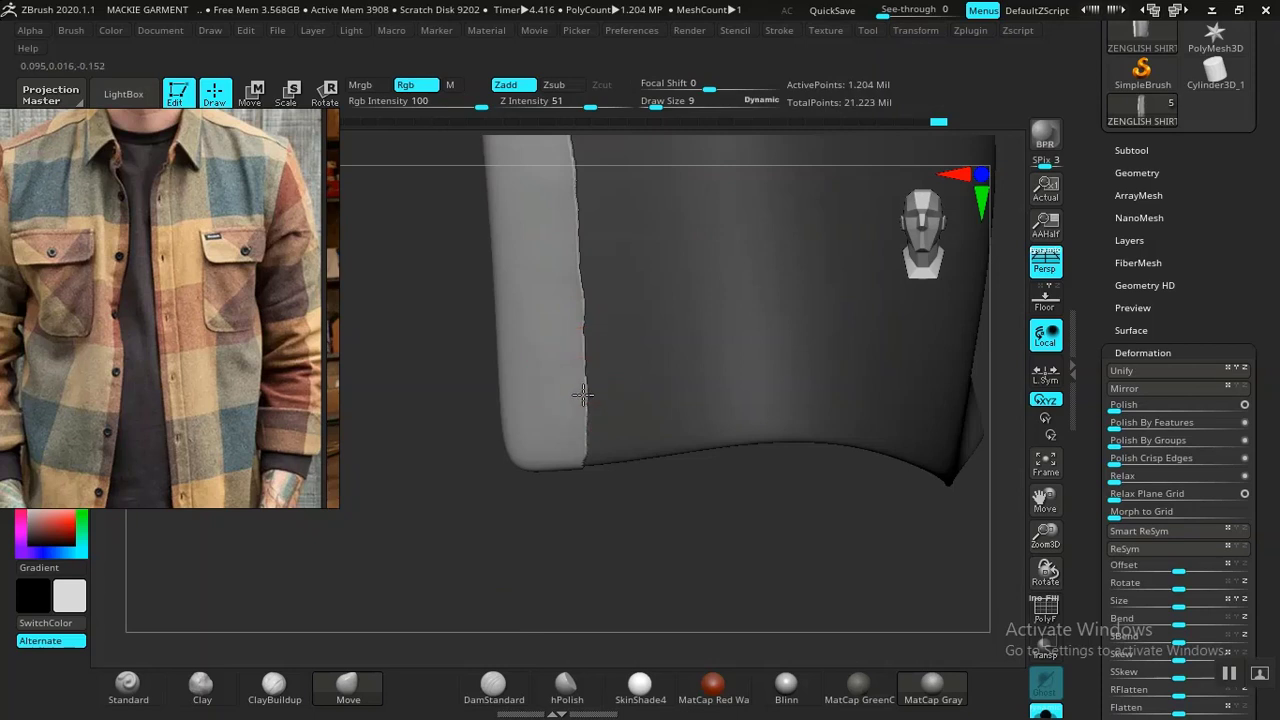
Check the placket strip's edge from the front and side with the mask cleared, and restore the mask
left_click_drag(672, 564, 707, 385)
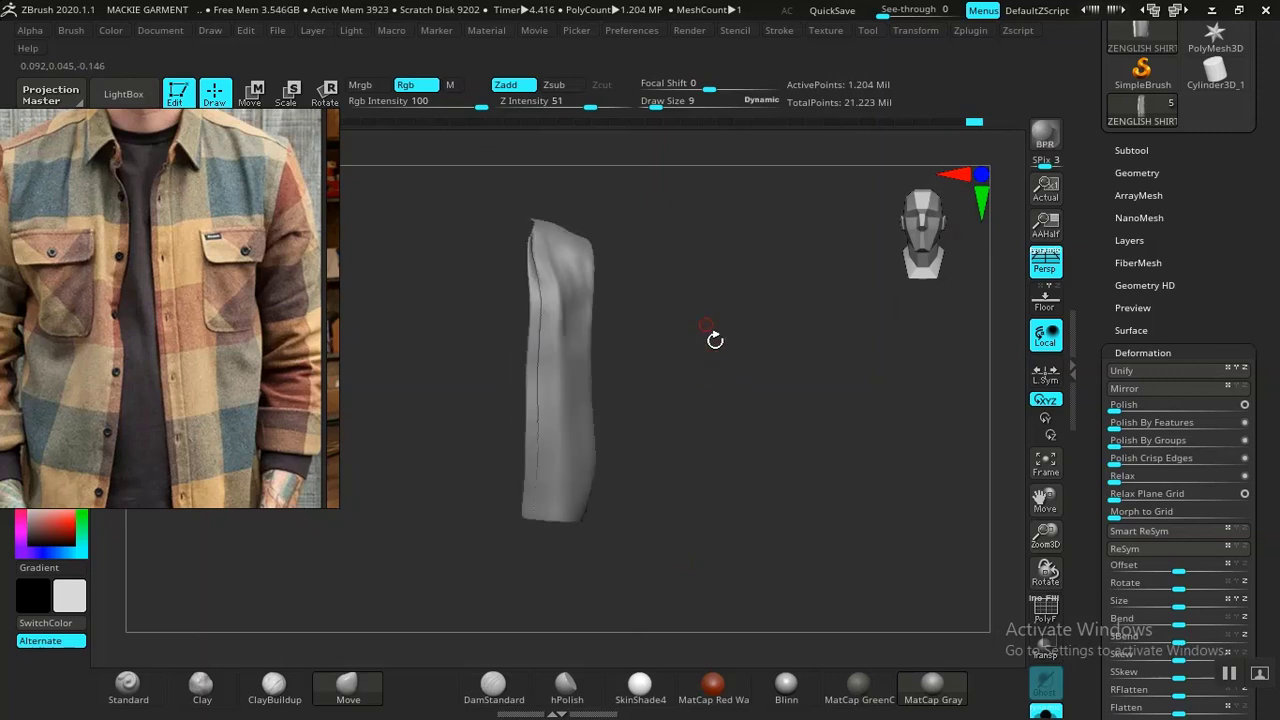
mouse_move(715, 340)
left_mouse_down("alt")
mouse_move(784, 482)
mouse_move(814, 380)
mouse_move(766, 371)
mouse_move(774, 389)
left_mouse_up("alt")
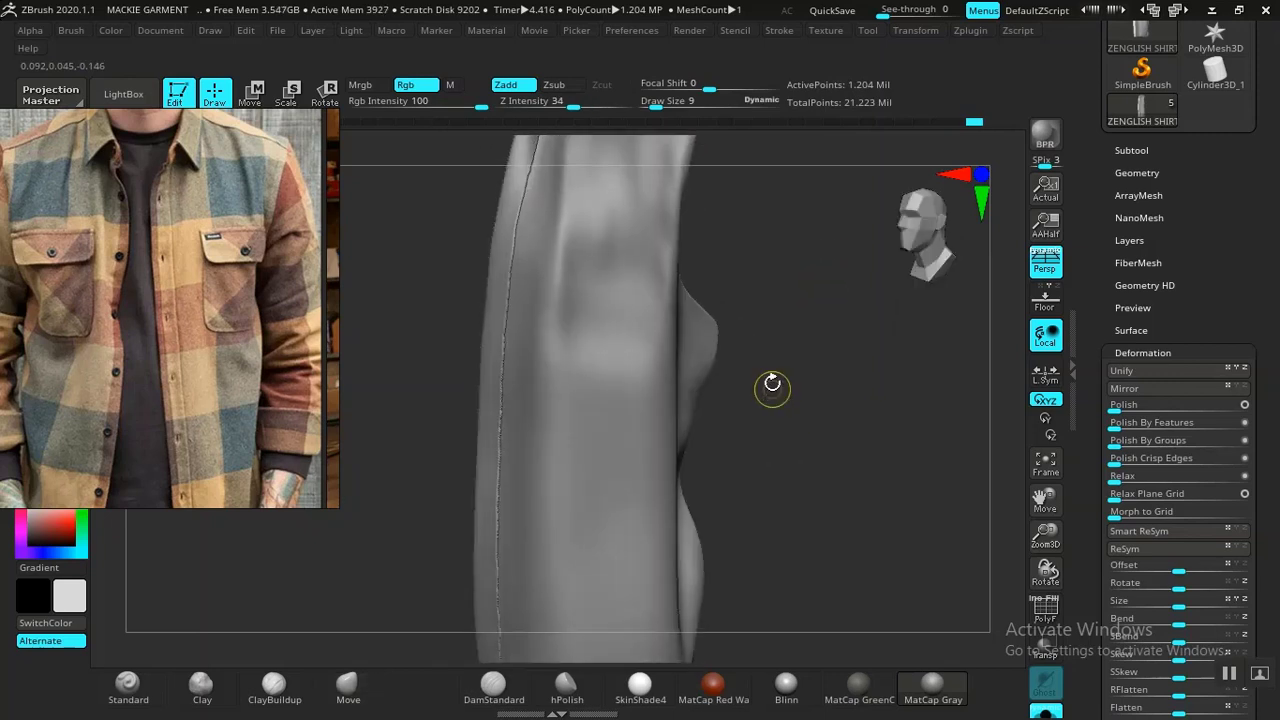
left_click(772, 387, "ctrl")
mouse_move(813, 433)
left_mouse_down()
mouse_move(820, 365)
mouse_move(820, 426)
mouse_move(835, 405)
mouse_move(757, 440)
mouse_move(771, 360)
mouse_move(779, 399)
mouse_move(674, 330)
left_mouse_up()
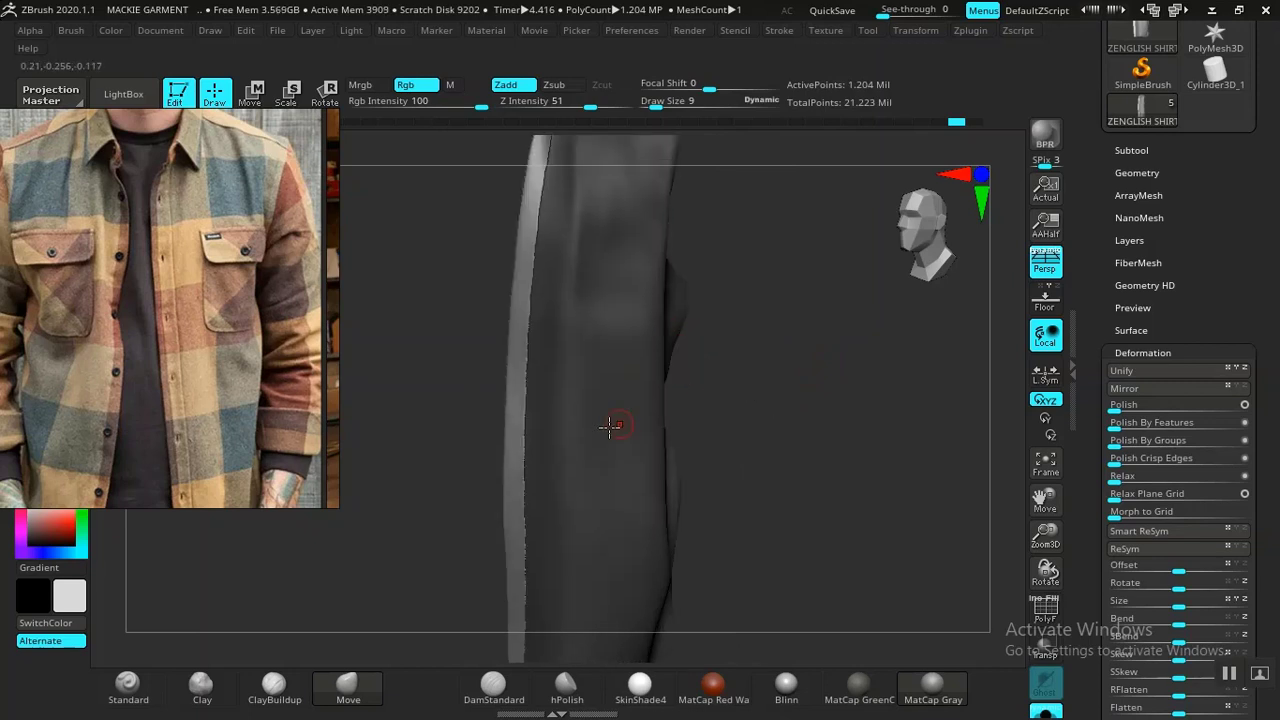
Enlarge the draw size to 230 and switch to the Inflat brush
key("space")
mouse_move(585, 352)
left_mouse_down()
mouse_move(692, 356)
mouse_move(583, 386)
mouse_move(691, 329)
mouse_move(587, 370)
left_mouse_up()
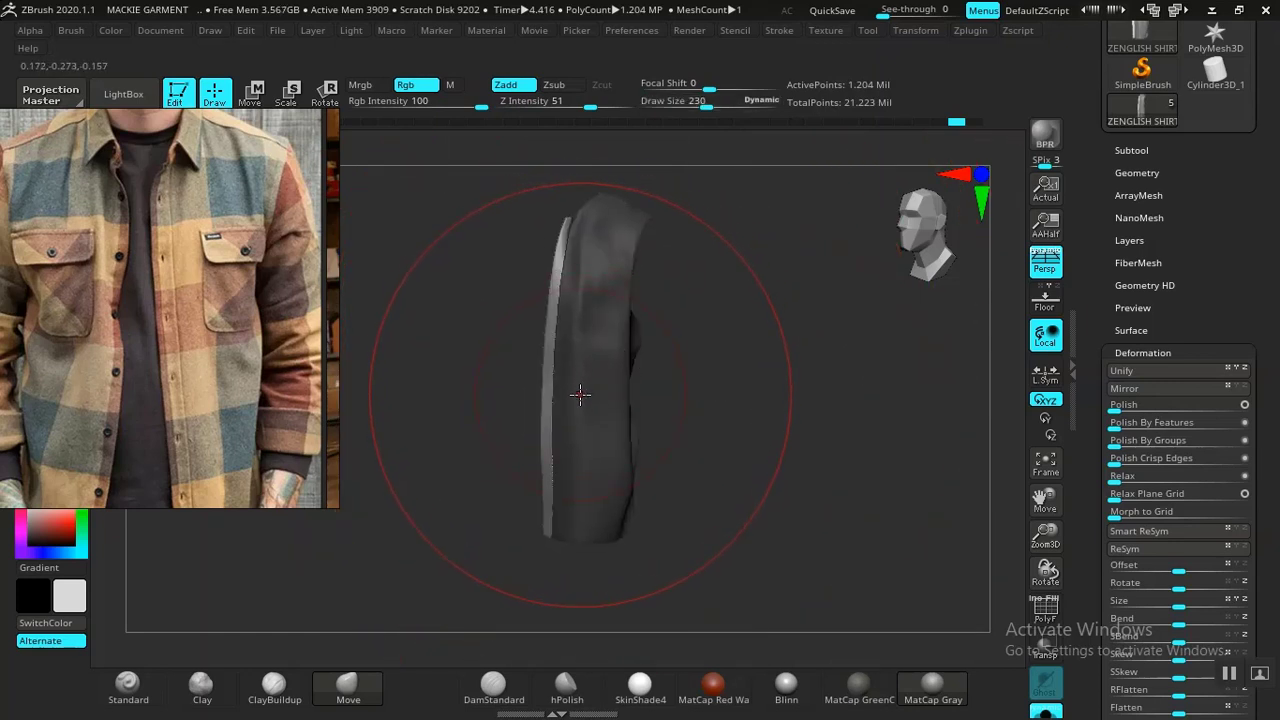
key("b")
left_click(581, 406)
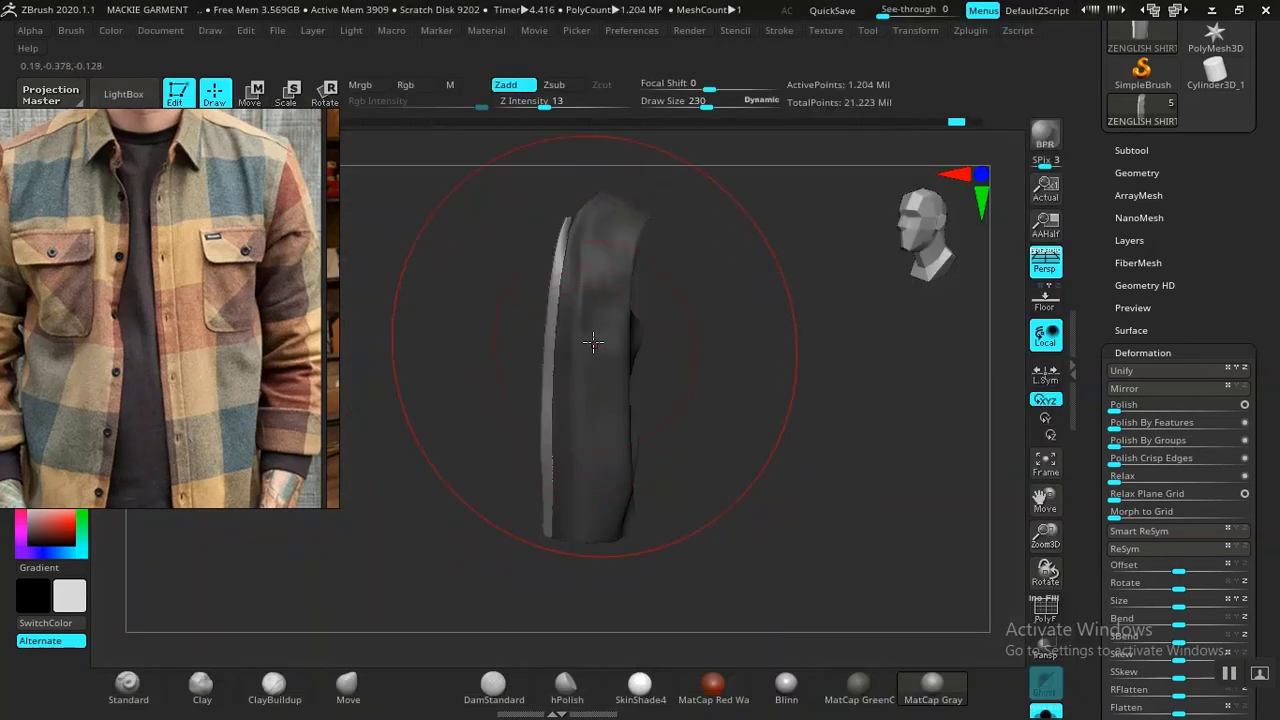
Try to puff up the unmasked placket strip with the large Inflat brush, inspect its thickness at the hem, and undo
mouse_move(691, 407)
left_mouse_down("alt")
mouse_move(746, 357)
mouse_move(694, 360)
left_mouse_up("alt")
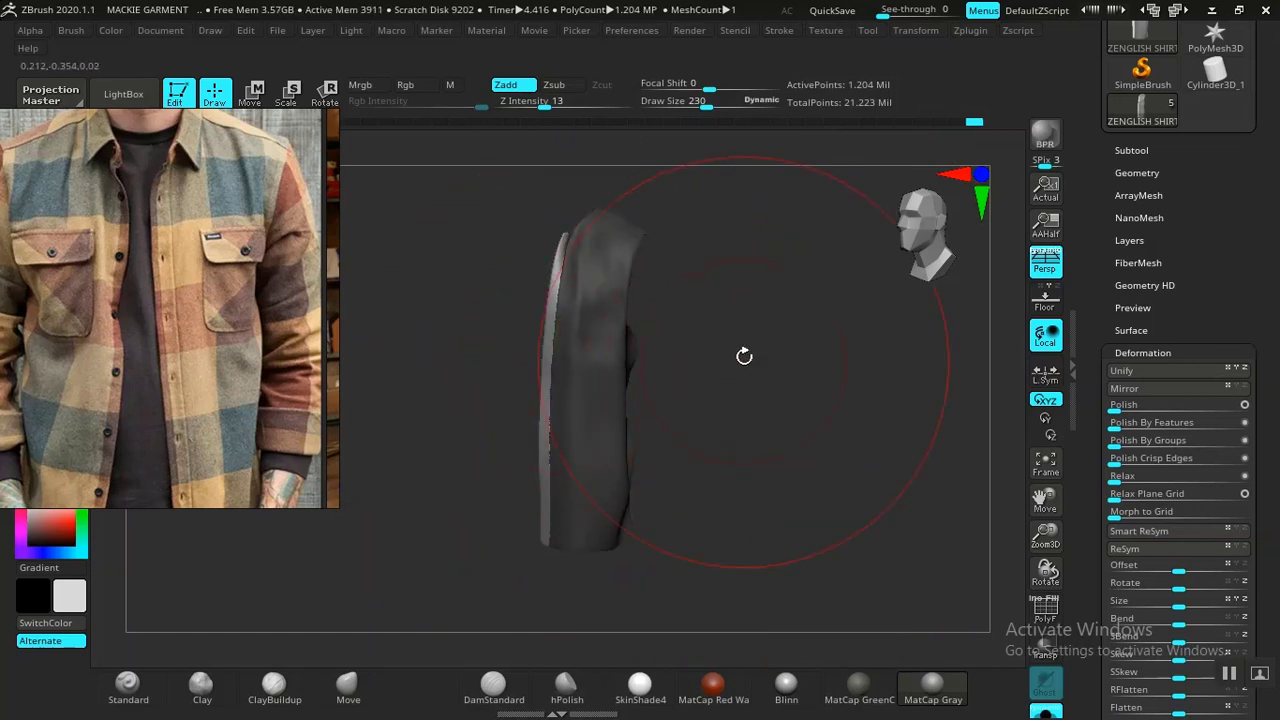
left_click_drag(744, 356, 702, 315)
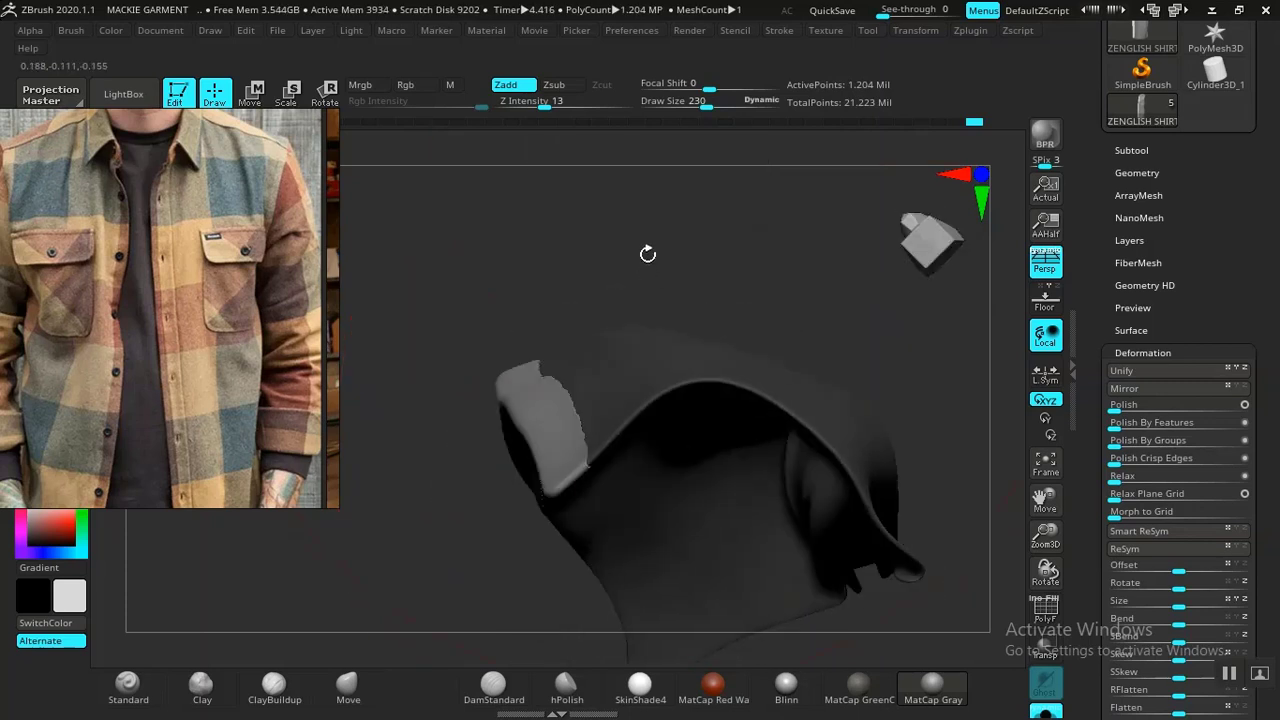
left_click_drag(647, 254, 640, 286)
key("ctrl")
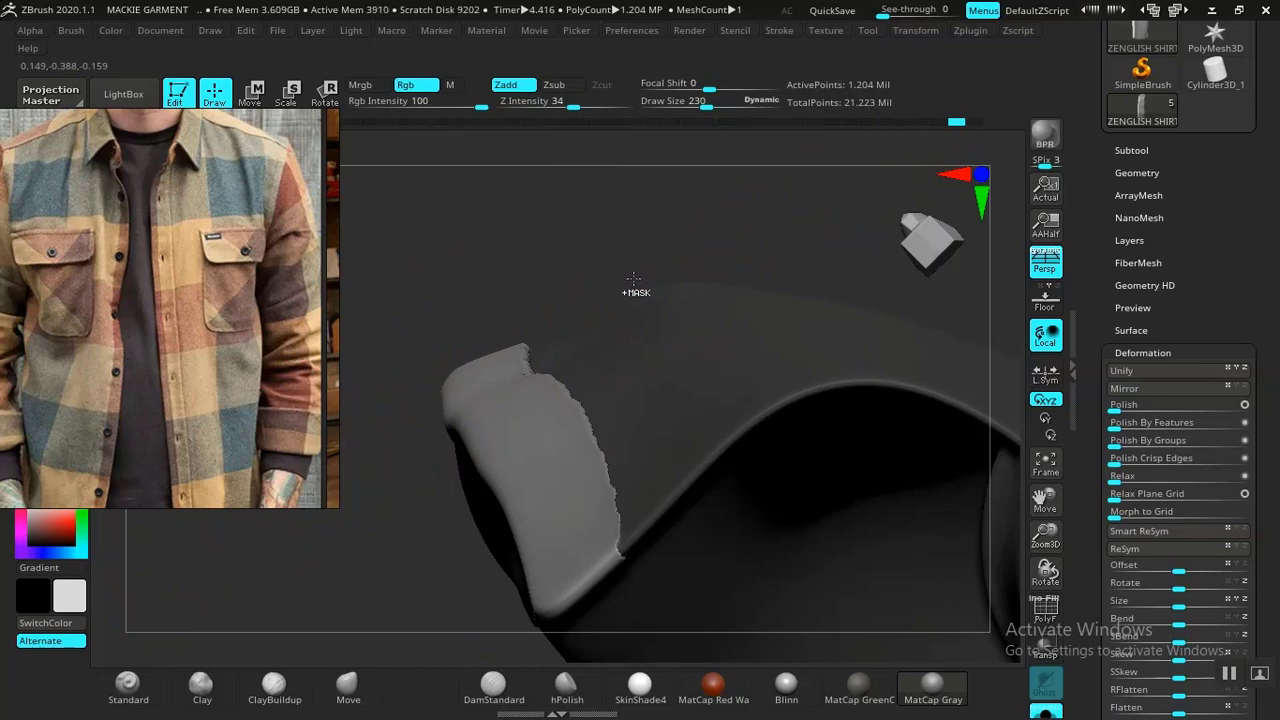
left_click_drag(674, 246, 637, 314)
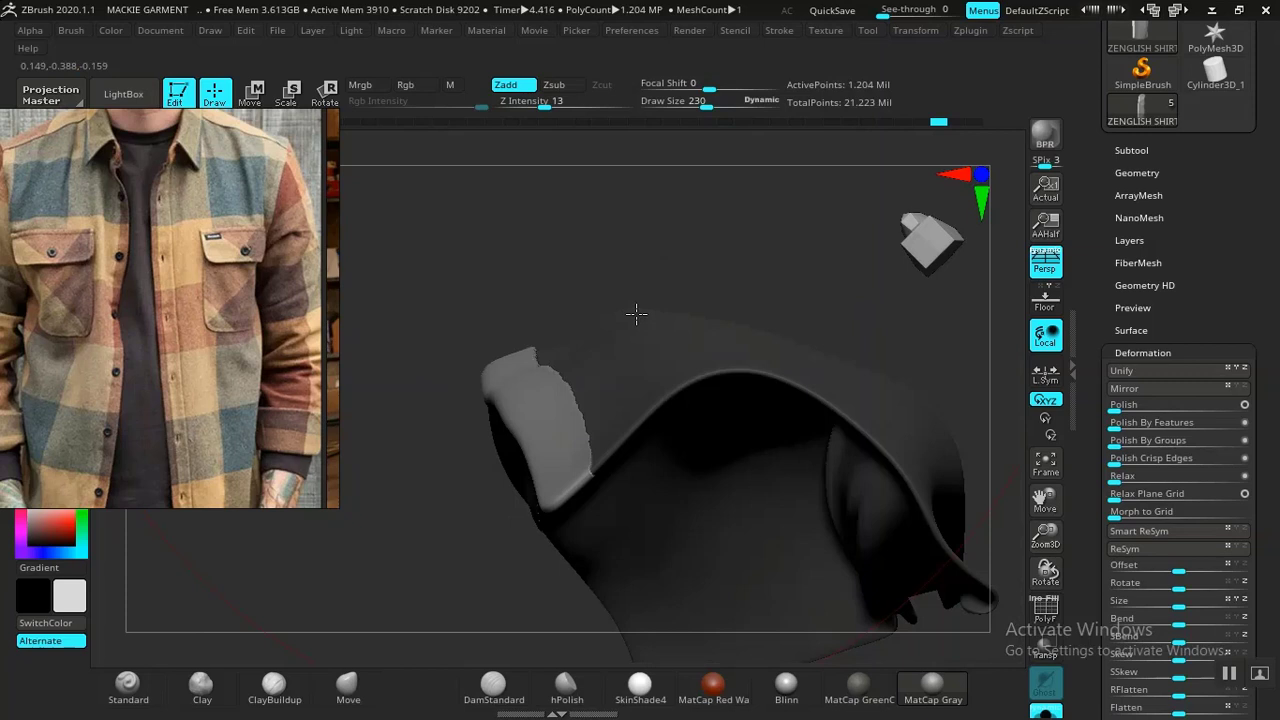
Clear the mask and bring the whole overshirt back into view, facing front
left_click_drag(636, 314, 763, 326)
mouse_move(817, 280)
left_mouse_down()
mouse_move(826, 266)
mouse_move(692, 330)
mouse_move(700, 310)
mouse_move(777, 334)
mouse_move(709, 457)
mouse_move(709, 403)
mouse_move(797, 344)
left_mouse_up()
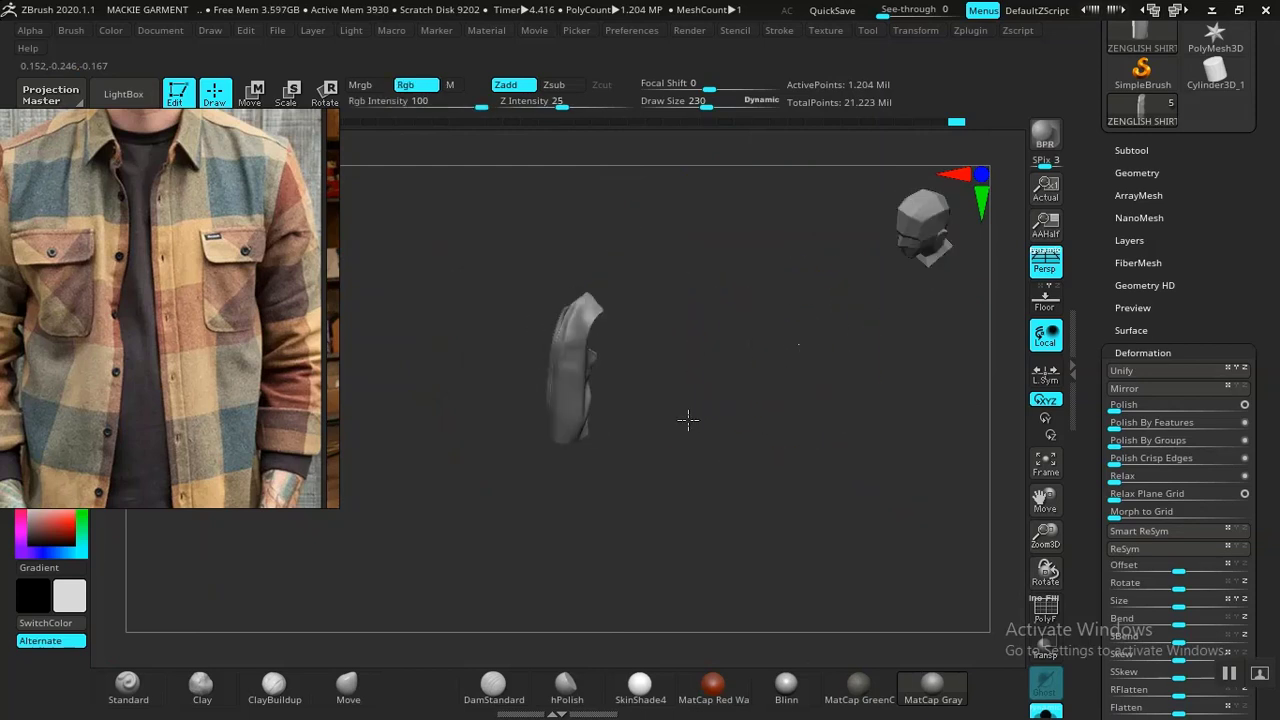
left_click(701, 373, "ctrl+shift")
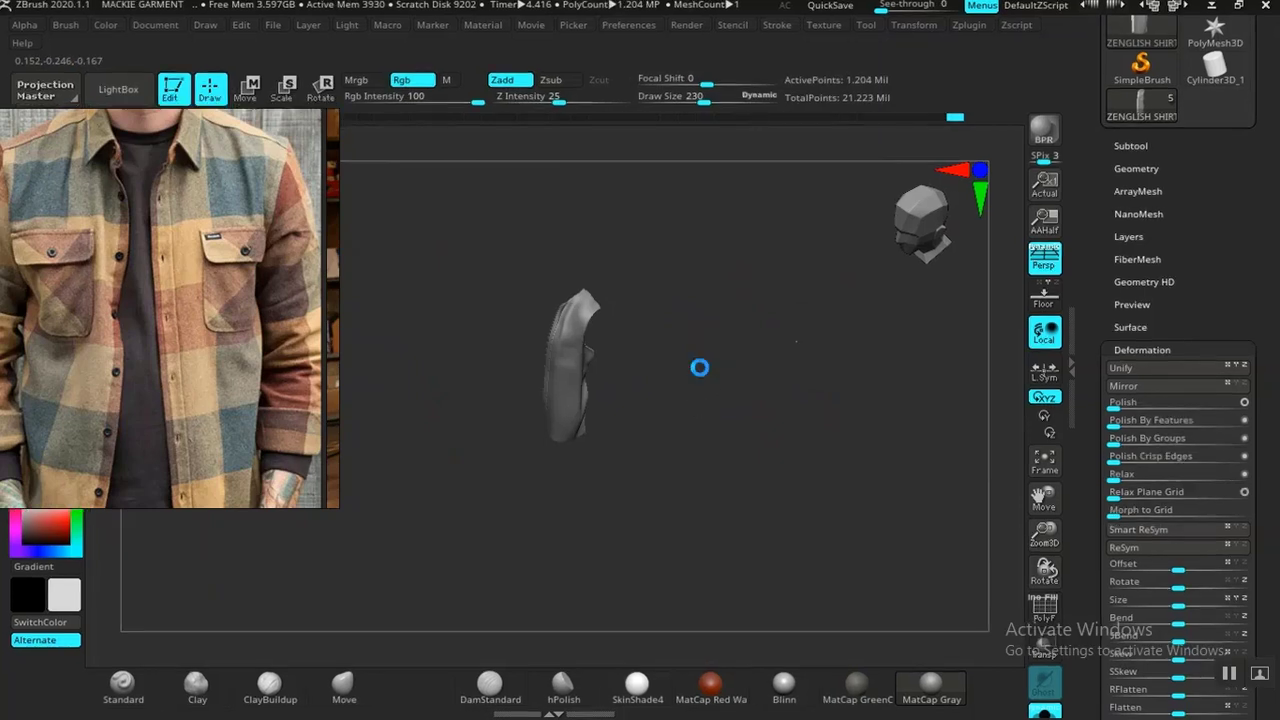
left_click_drag(712, 384, 765, 345, "shift")
right_click_drag(780, 370, 849, 514, "ctrl")
right_click_drag(857, 311, 919, 289, "ctrl")
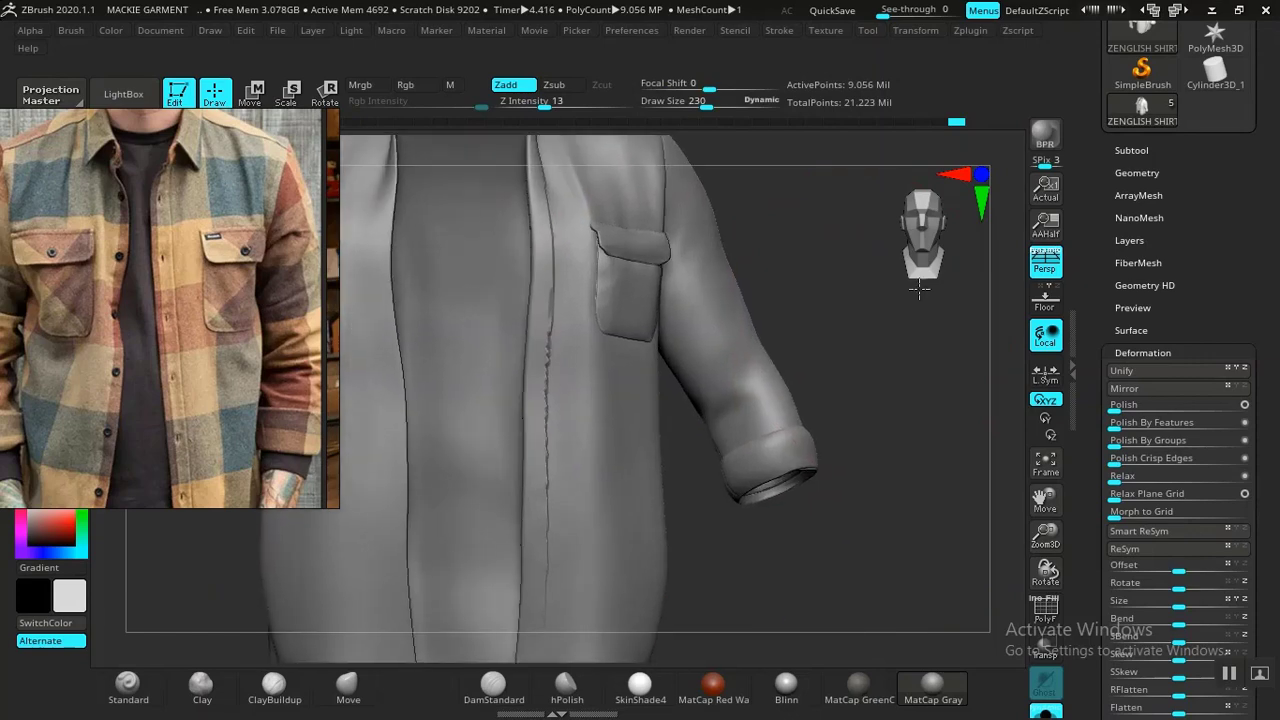
Reduce the draw size to 103 and examine the placket edge beside the chest pocket from the front and side
mouse_move(919, 289)
left_mouse_down()
mouse_move(917, 434)
mouse_move(817, 486)
mouse_move(831, 537)
mouse_move(894, 366)
left_mouse_up()
key("space")
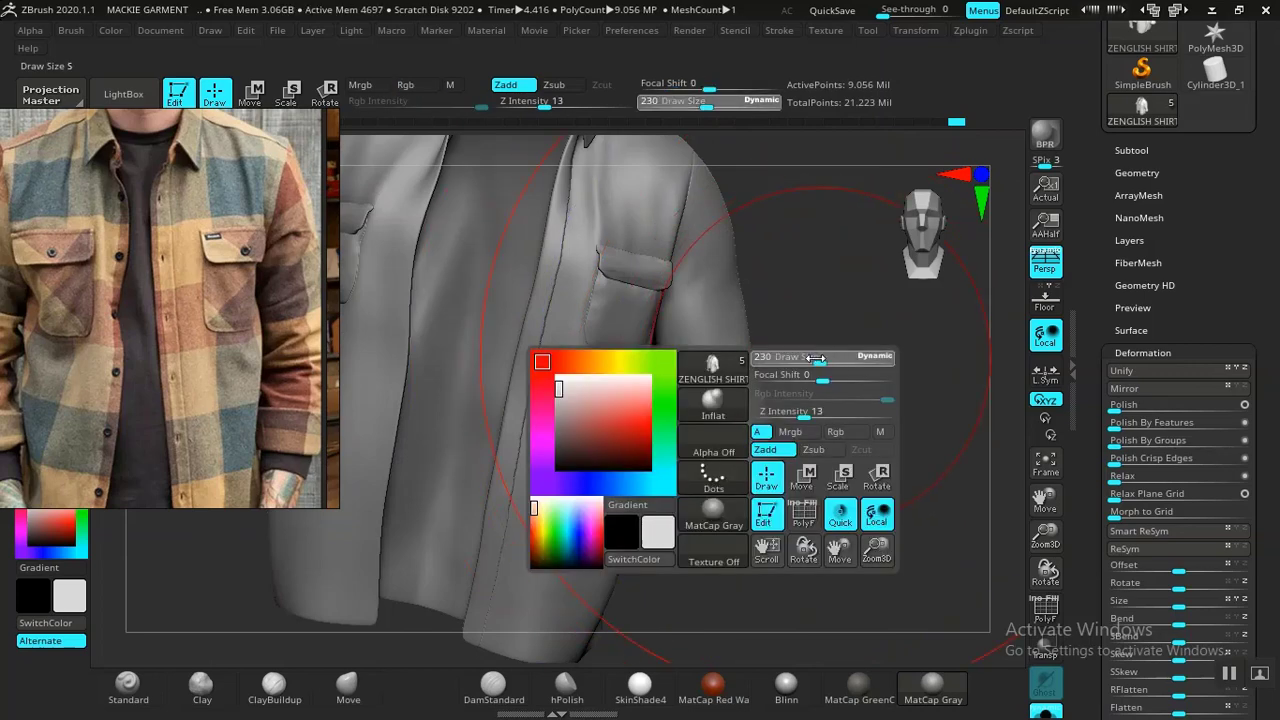
left_click_drag(817, 358, 797, 358)
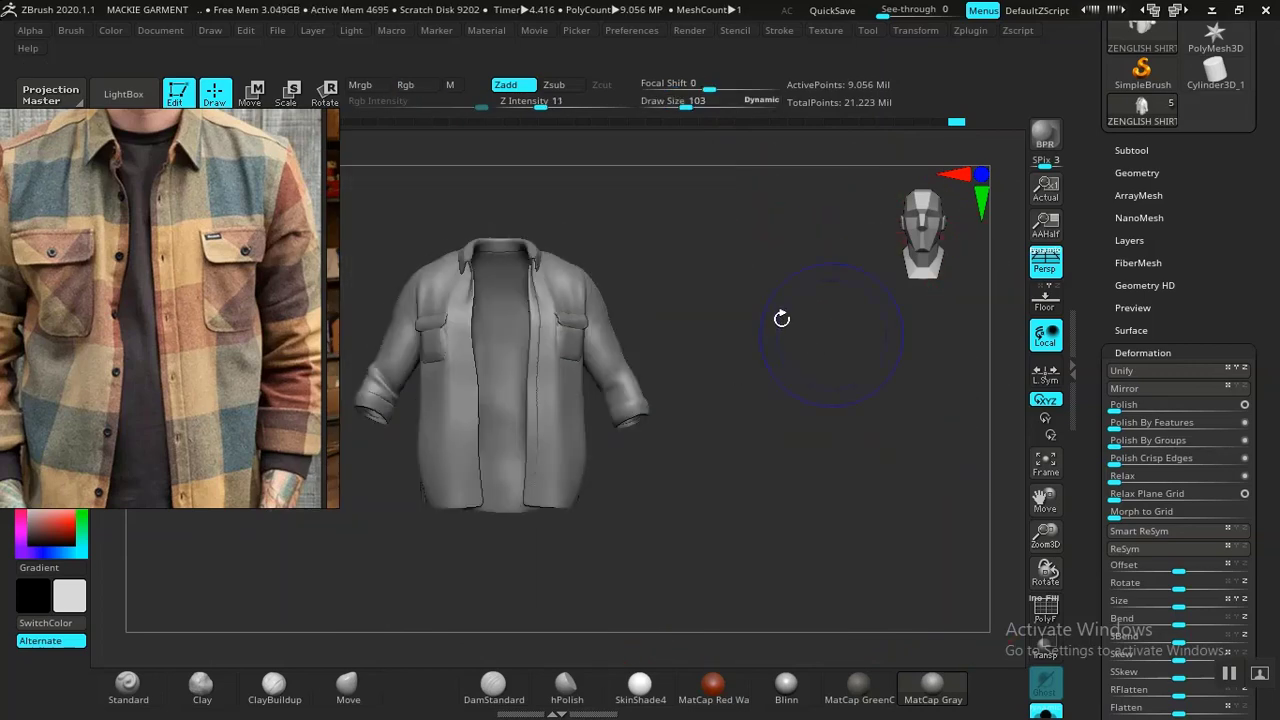
mouse_move(780, 317)
left_mouse_down("alt")
mouse_move(871, 388)
mouse_move(869, 314)
mouse_move(900, 409)
mouse_move(920, 340)
mouse_move(947, 341)
left_mouse_up("alt")
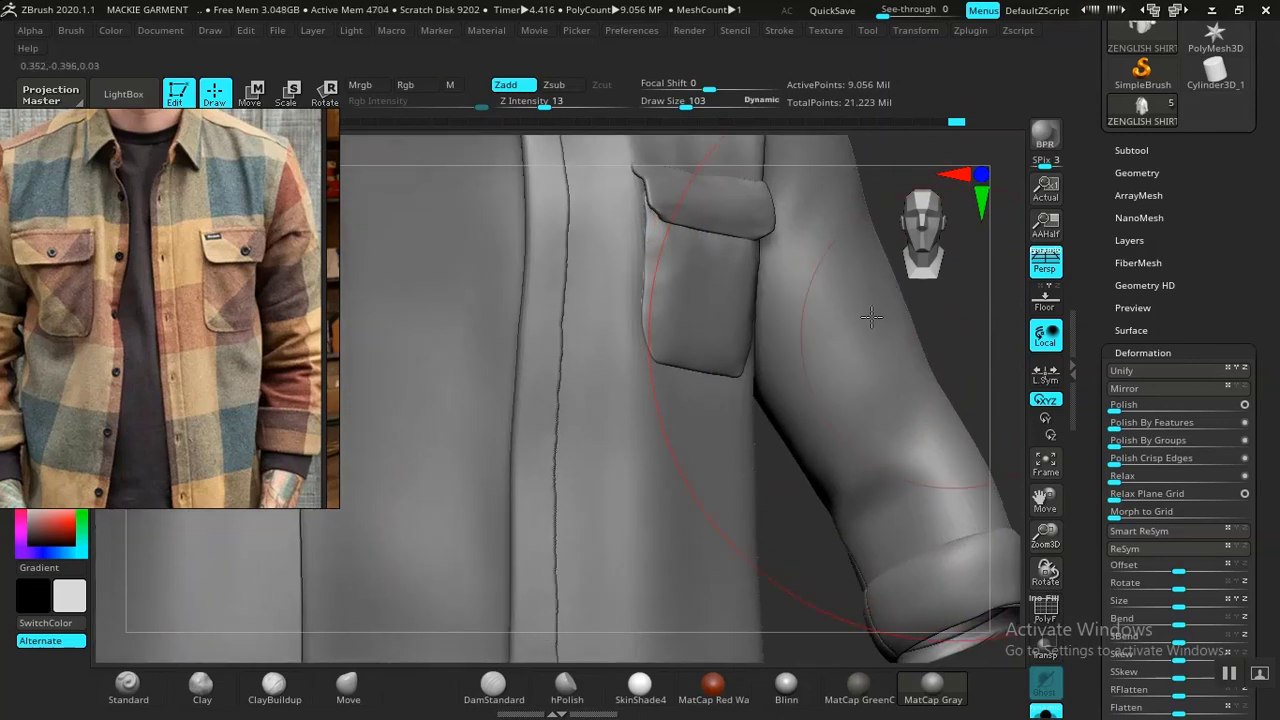
right_click_drag(871, 317, 798, 324)
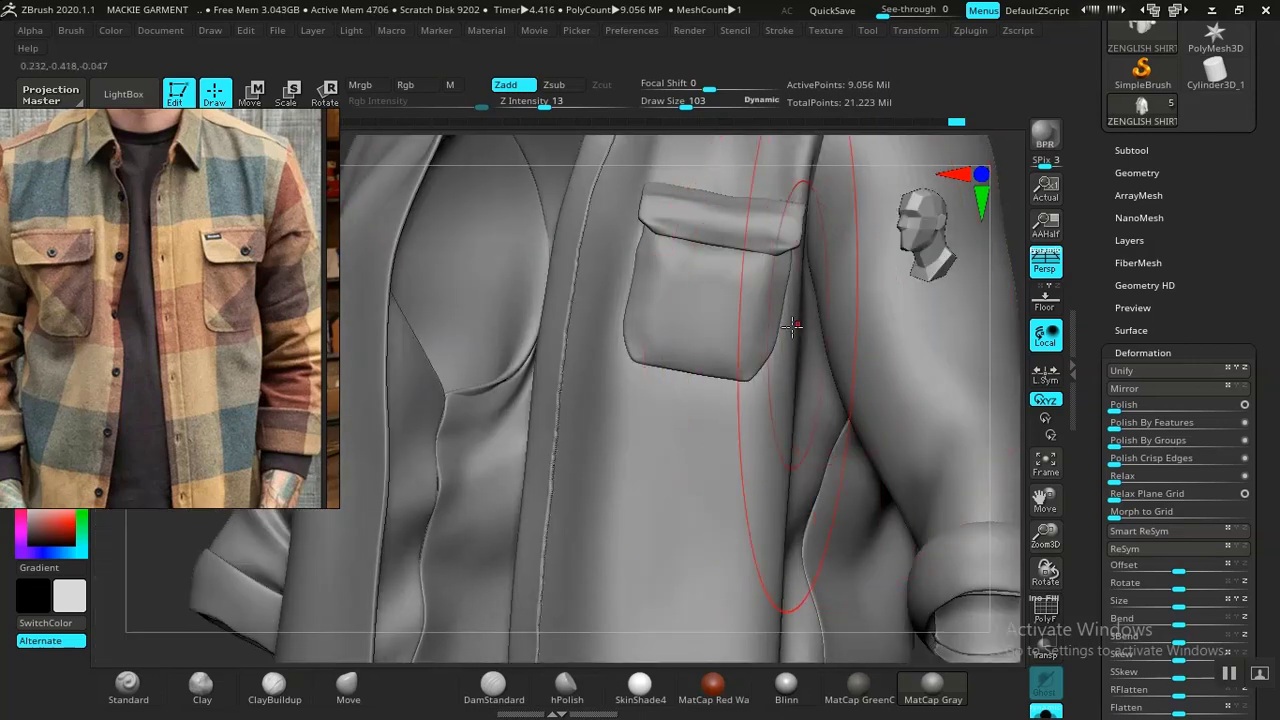
Isolate the front body panel again and reduce the Inflat brush's draw size to 29
left_click(686, 380, "ctrl+shift")
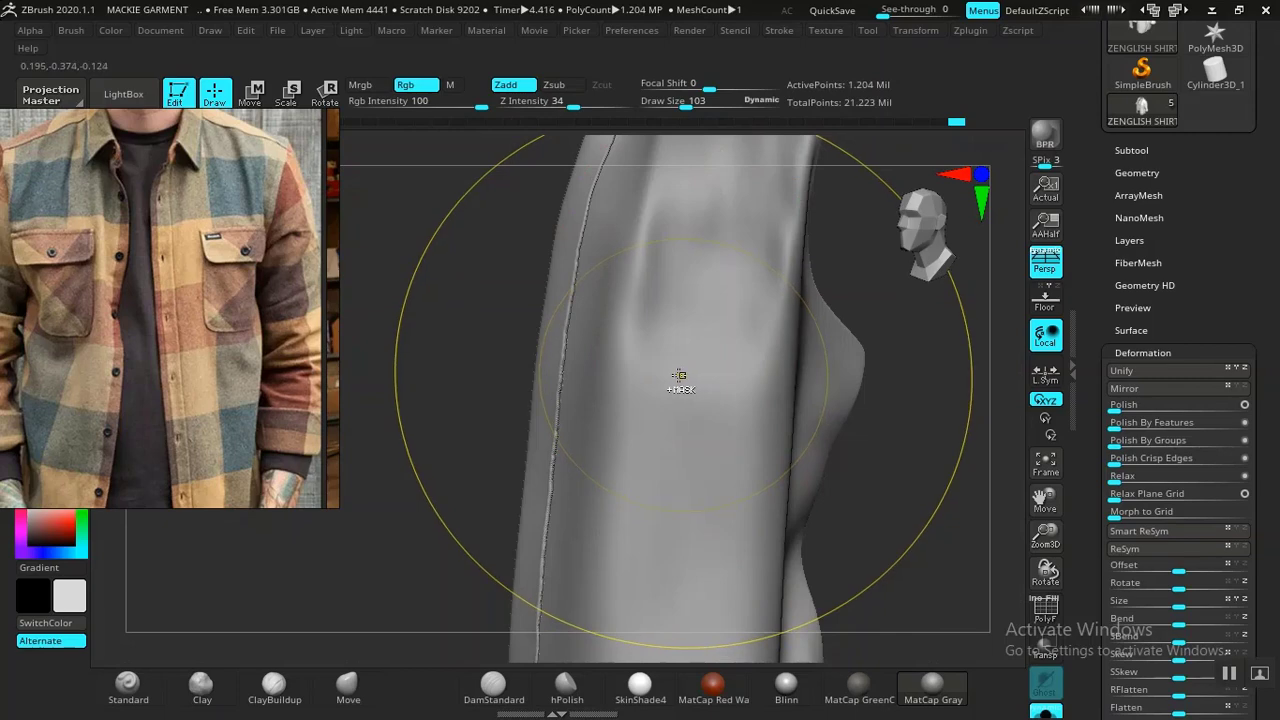
key("space")
left_click_drag(566, 386, 539, 386)
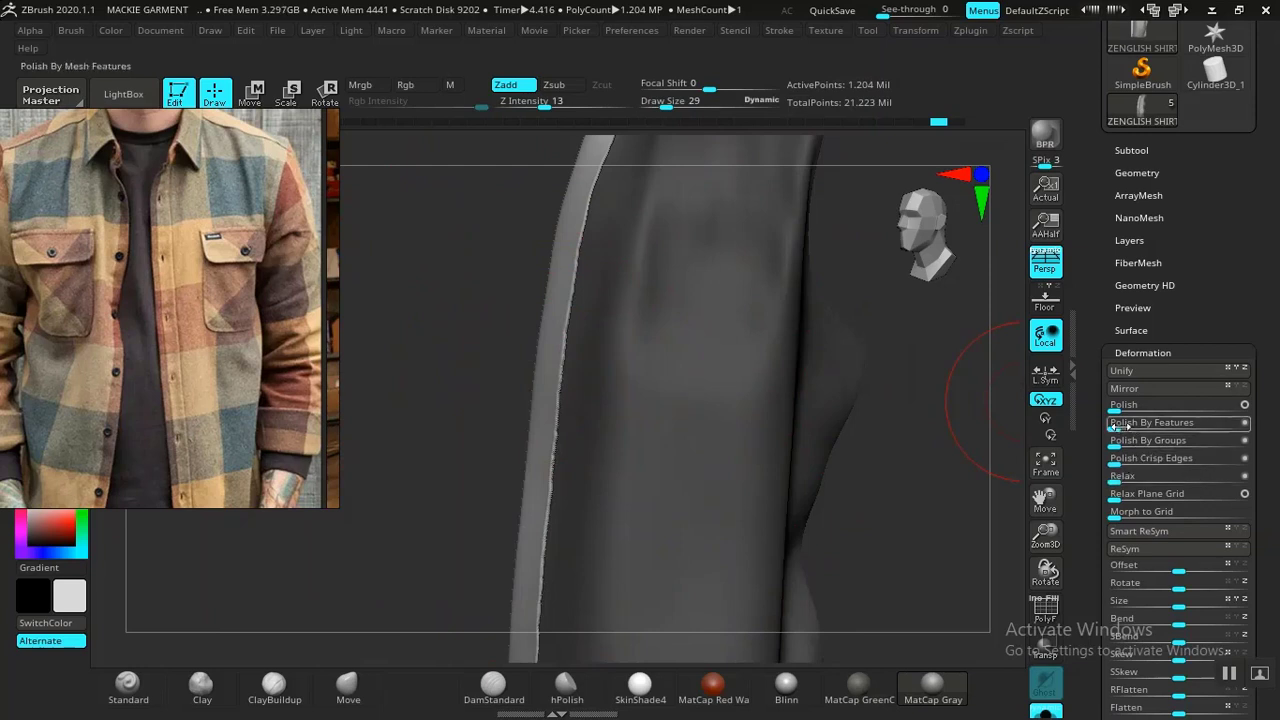
Smooth the unmasked placket strip with Polish By Features at 9, replacing a trial at 14 with the other polish mode
left_click_drag(1117, 428, 1131, 428)
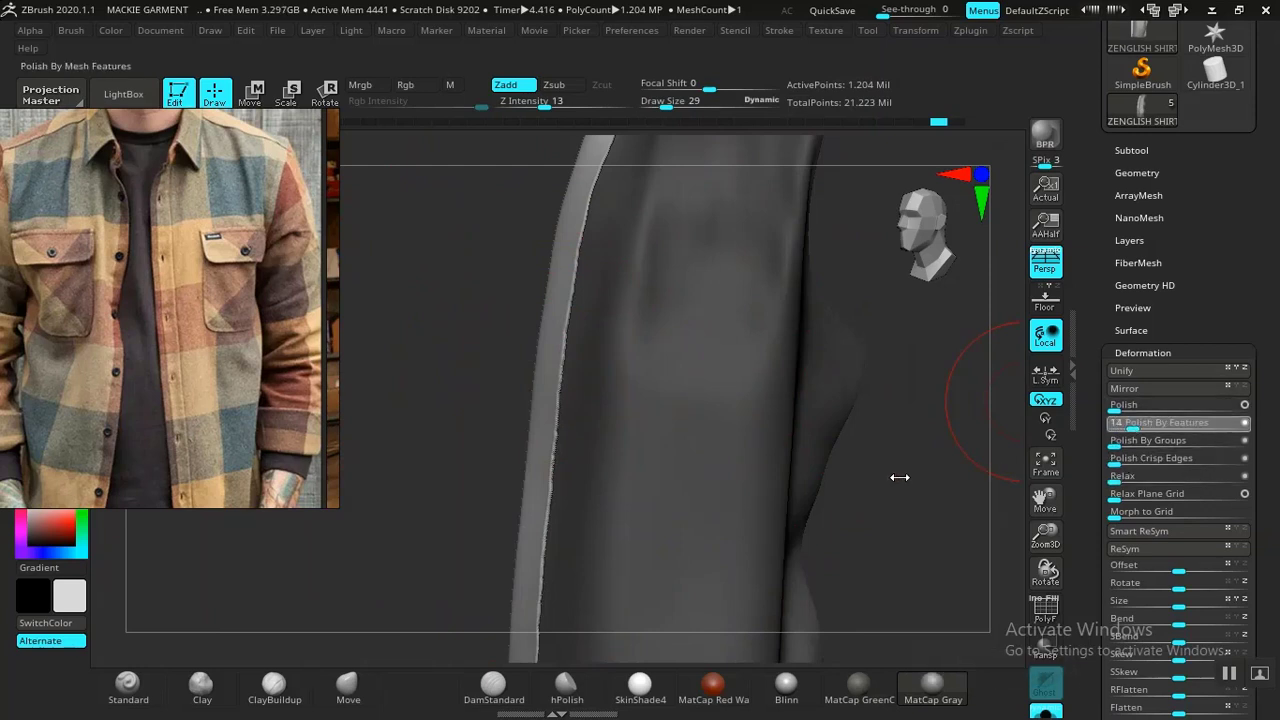
key("ctrl")
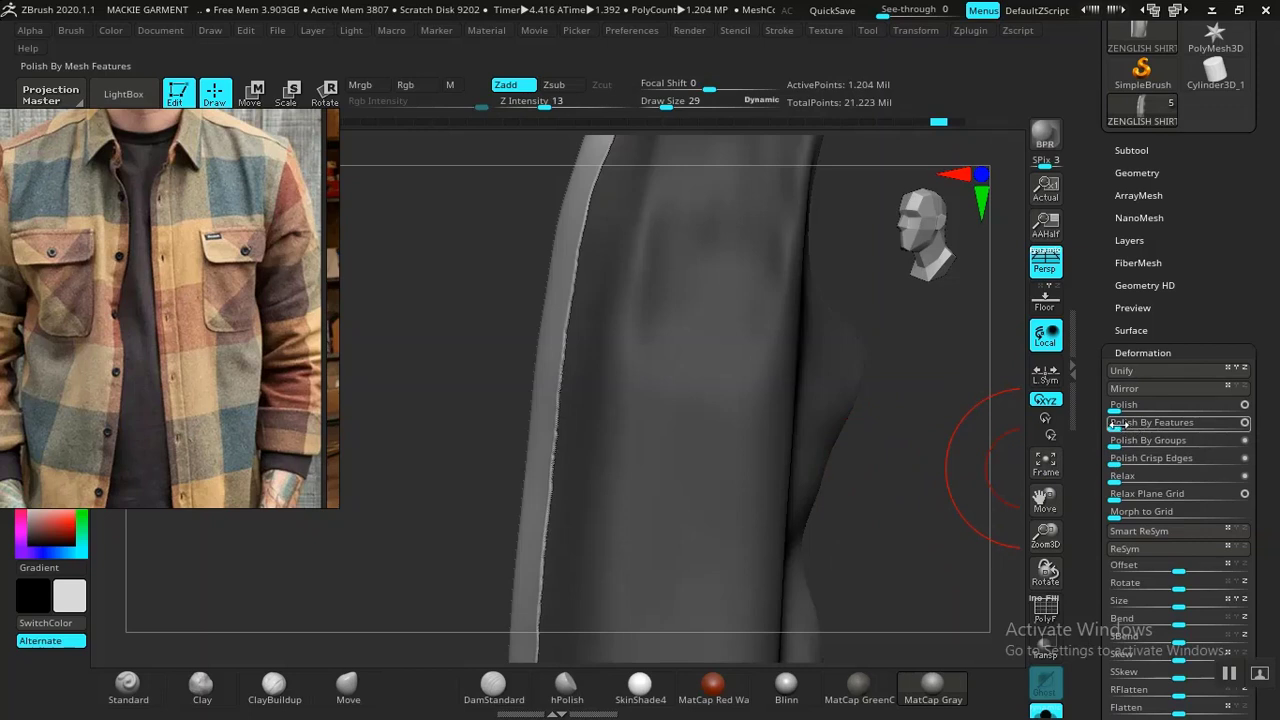
left_click_drag(1125, 425, 1120, 426)
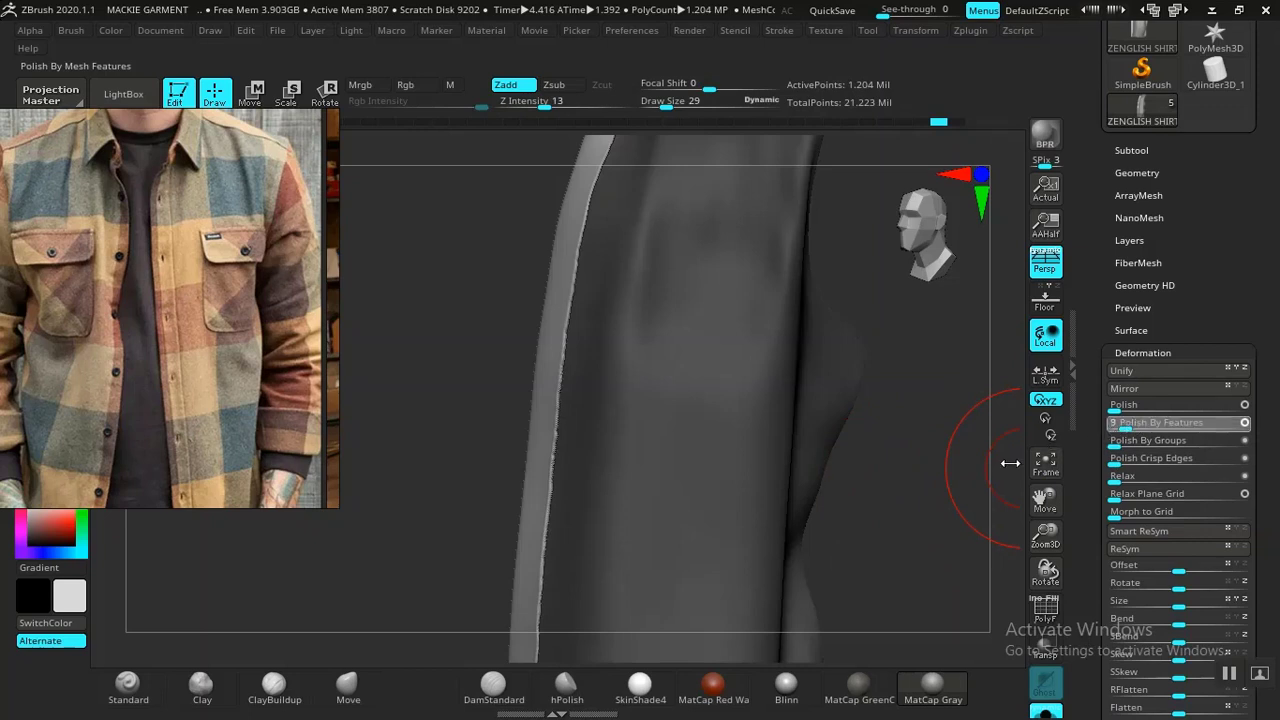
left_click_drag(1010, 463, 990, 472)
Inflate the hem end of the placket strip with Inflat strokes at draw size 29
left_click_drag(936, 507, 808, 485)
mouse_move(908, 655)
left_mouse_down("alt")
mouse_move(937, 600)
mouse_move(931, 555)
left_mouse_up("alt")
mouse_move(940, 499)
left_mouse_down("alt")
mouse_move(831, 431)
mouse_move(862, 518)
mouse_move(866, 497)
left_mouse_up("alt")
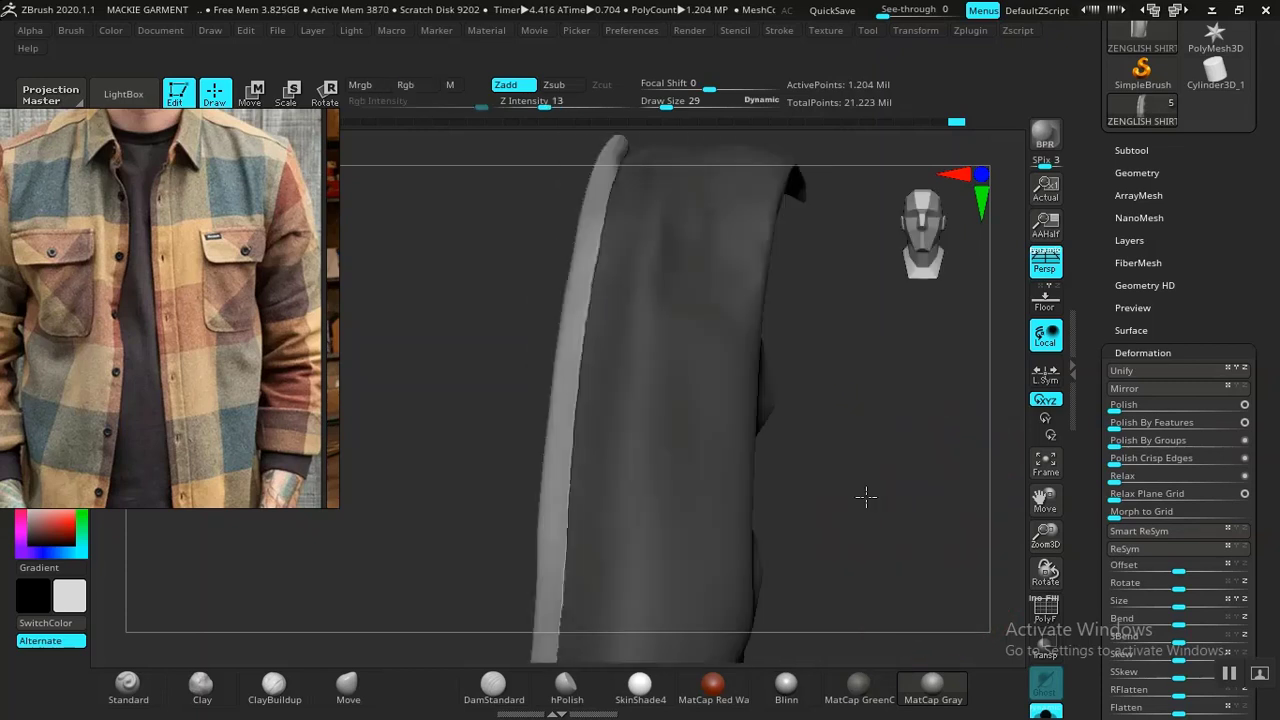
mouse_move(854, 449)
left_mouse_down()
mouse_move(869, 351)
mouse_move(872, 450)
left_mouse_up()
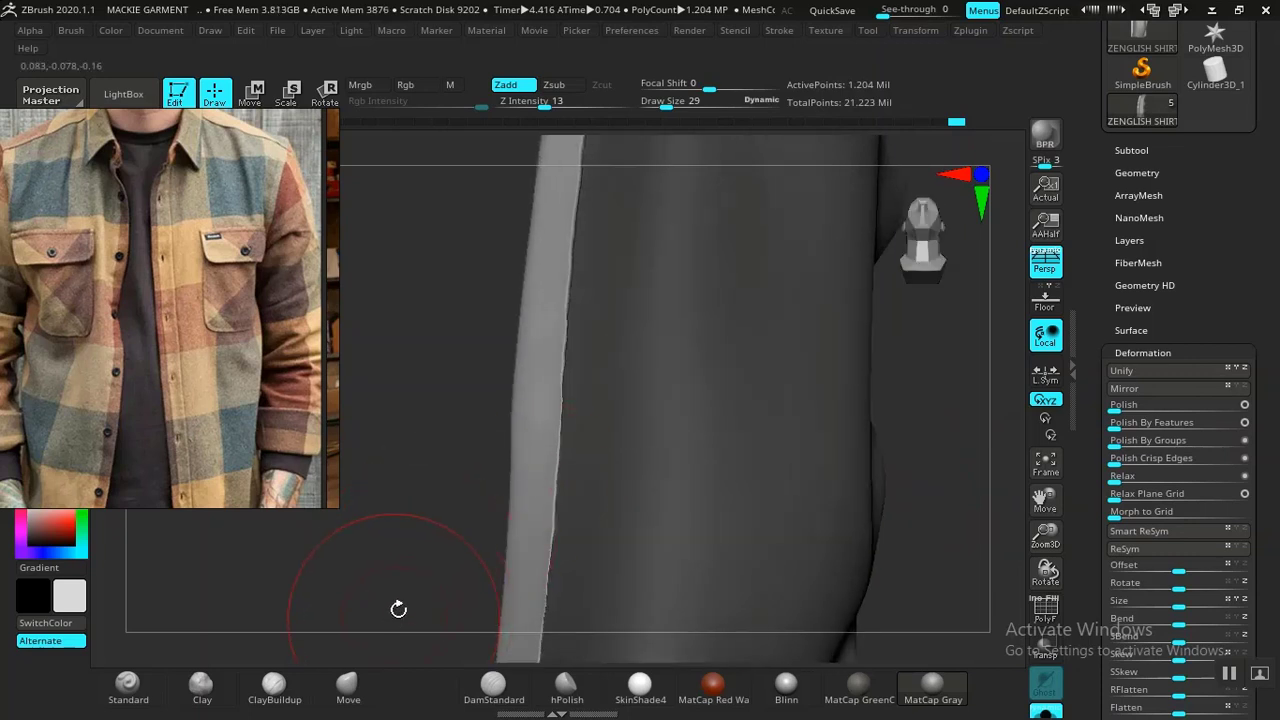
left_click_drag(418, 511, 700, 357, "alt")
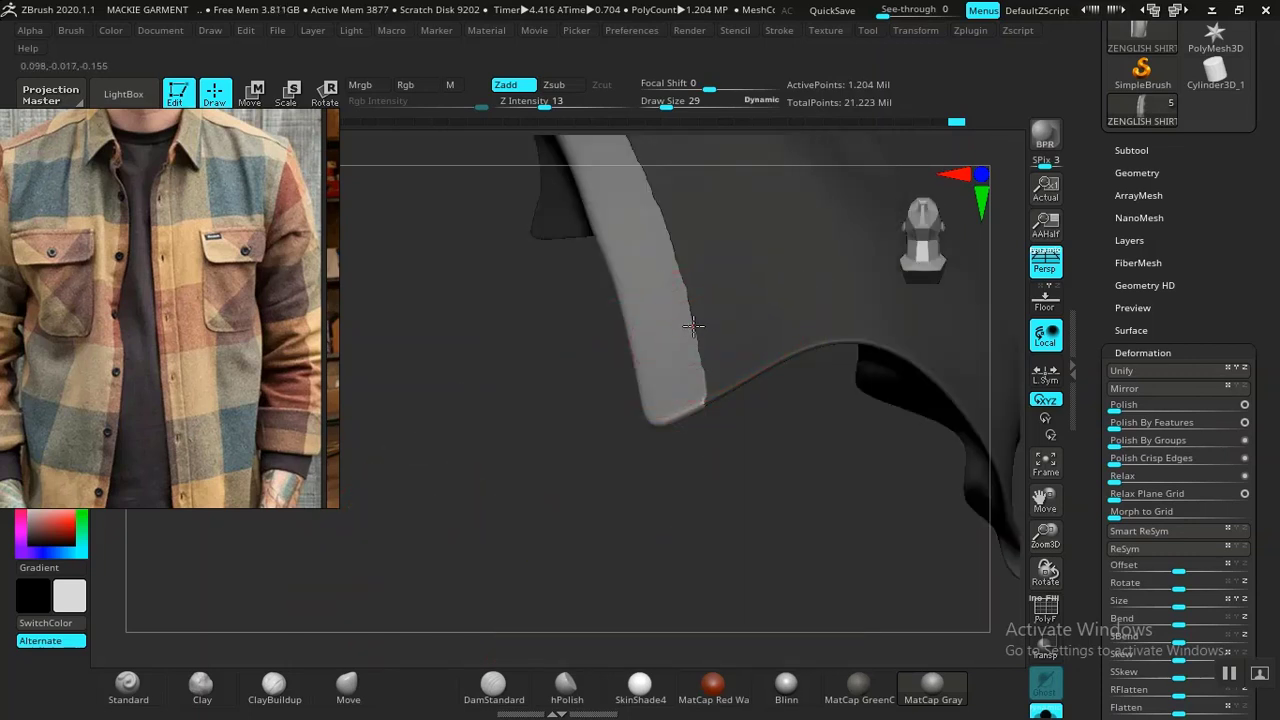
mouse_move(566, 449)
left_mouse_down()
mouse_move(689, 337)
mouse_move(763, 344)
mouse_move(748, 338)
left_mouse_up()
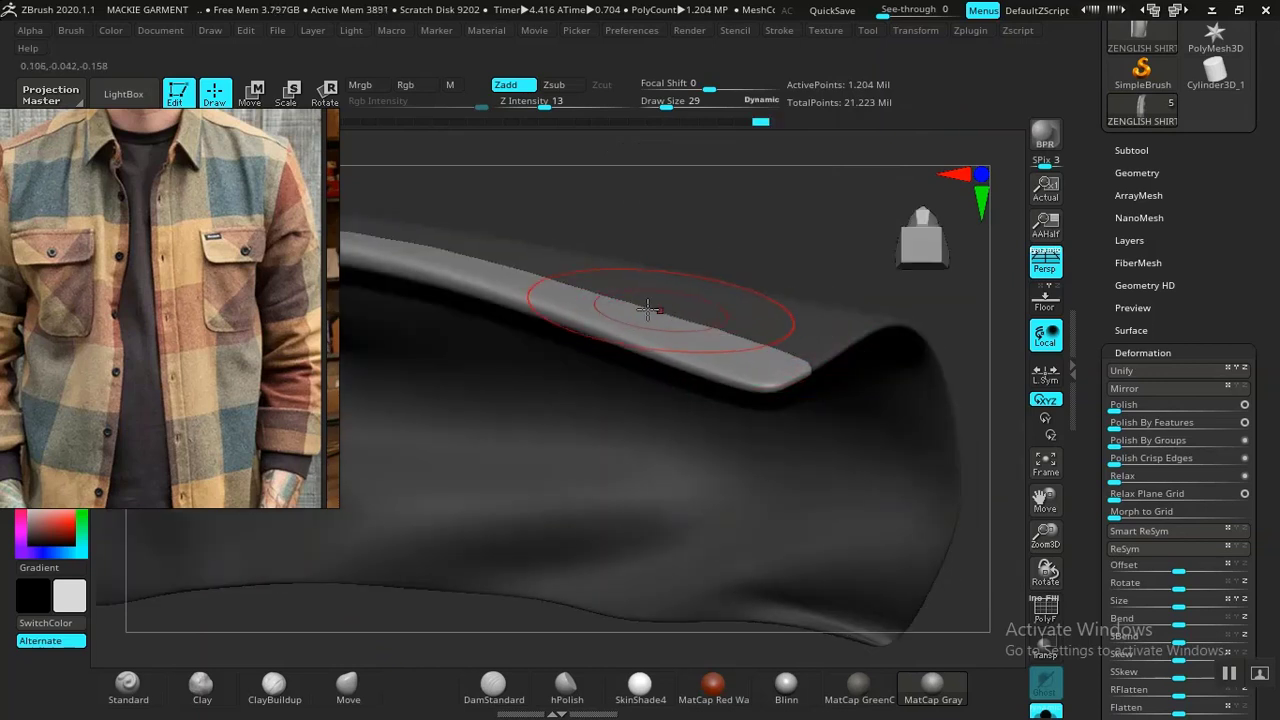
left_click_drag(660, 311, 687, 323)
left_click_drag(807, 355, 799, 353)
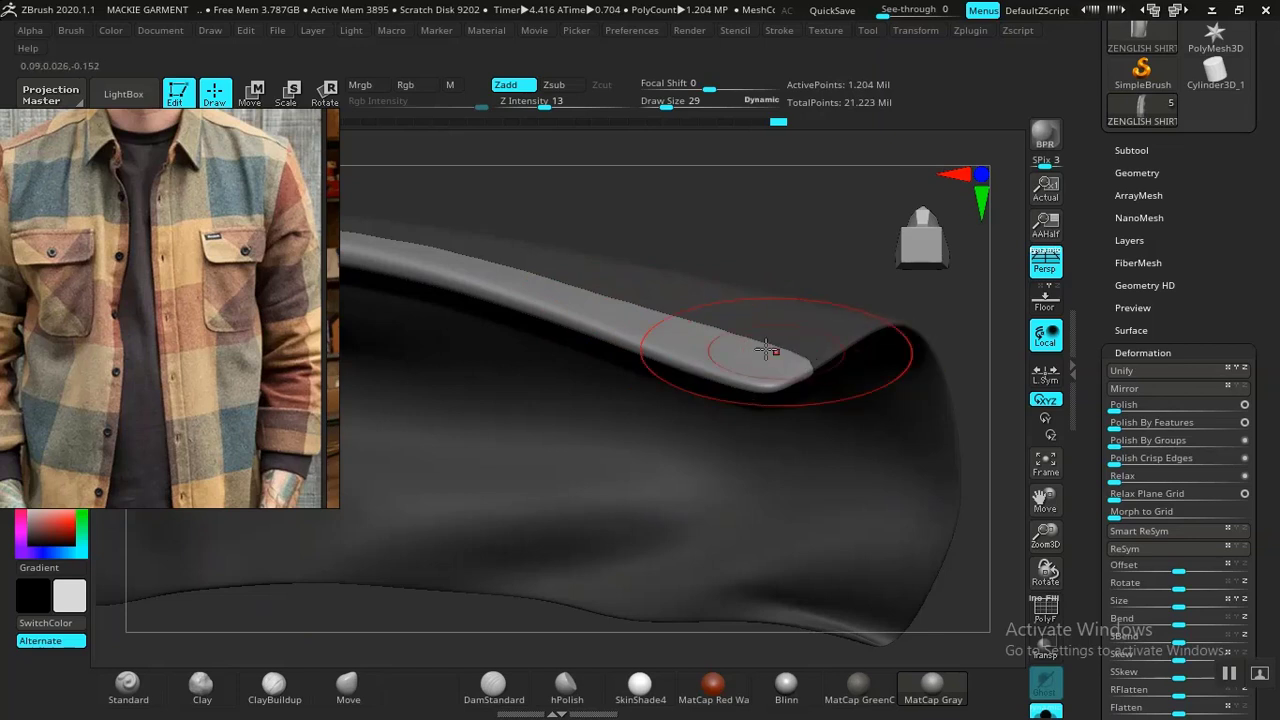
left_click_drag(634, 306, 602, 293)
Continue inflating the placket strip upward from the hem, working from the side and underside
left_click_drag(822, 244, 648, 485)
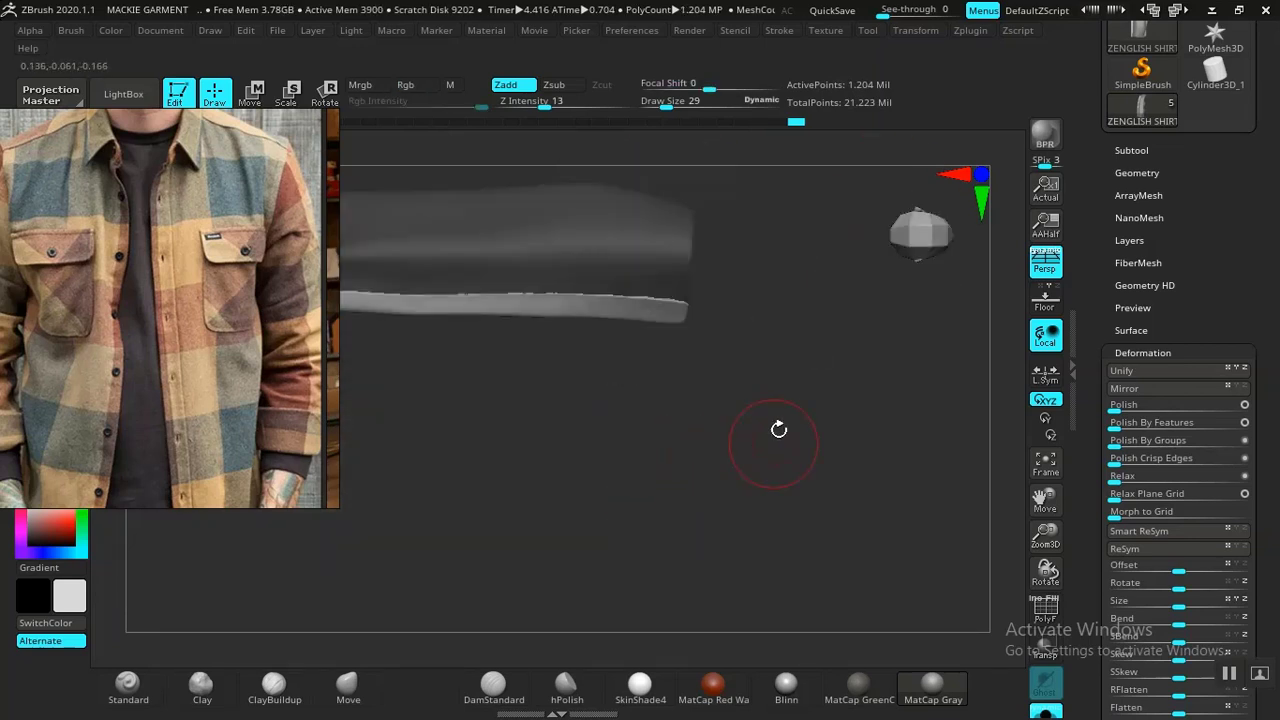
left_click_drag(779, 428, 529, 394)
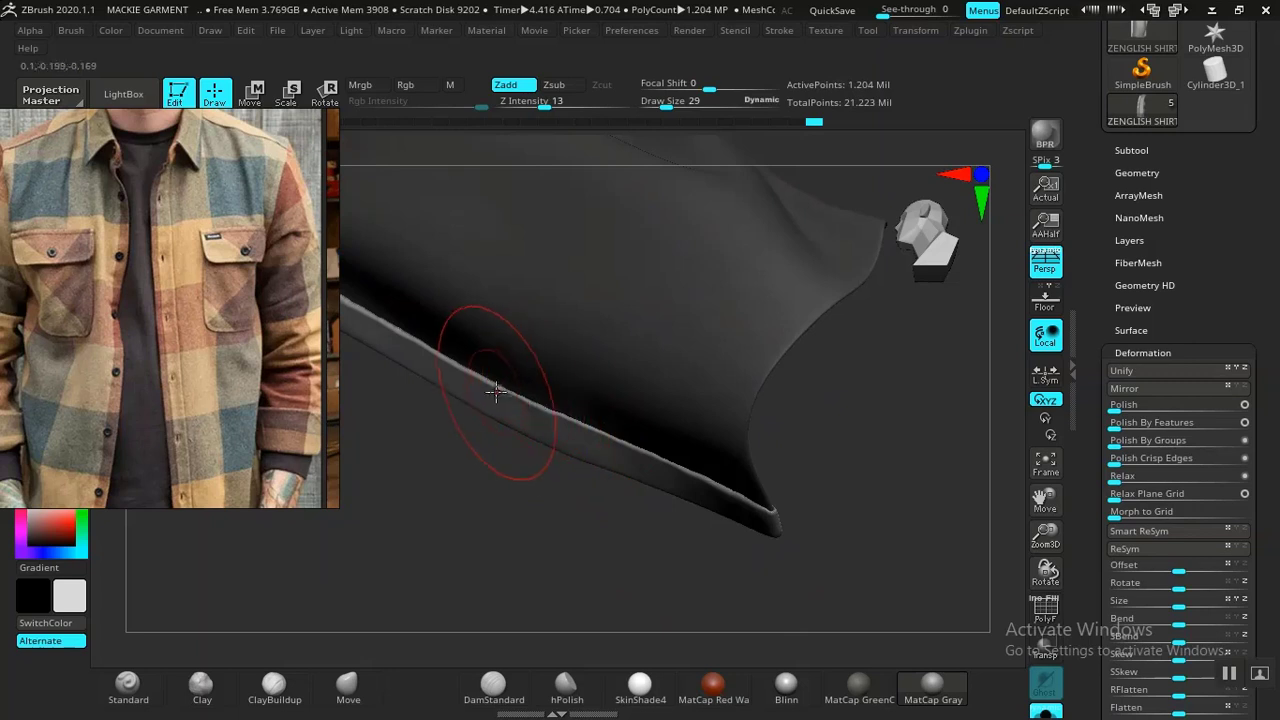
left_click_drag(500, 480, 380, 492, "alt")
left_click_drag(525, 584, 466, 574)
left_click_drag(471, 511, 520, 410, "alt")
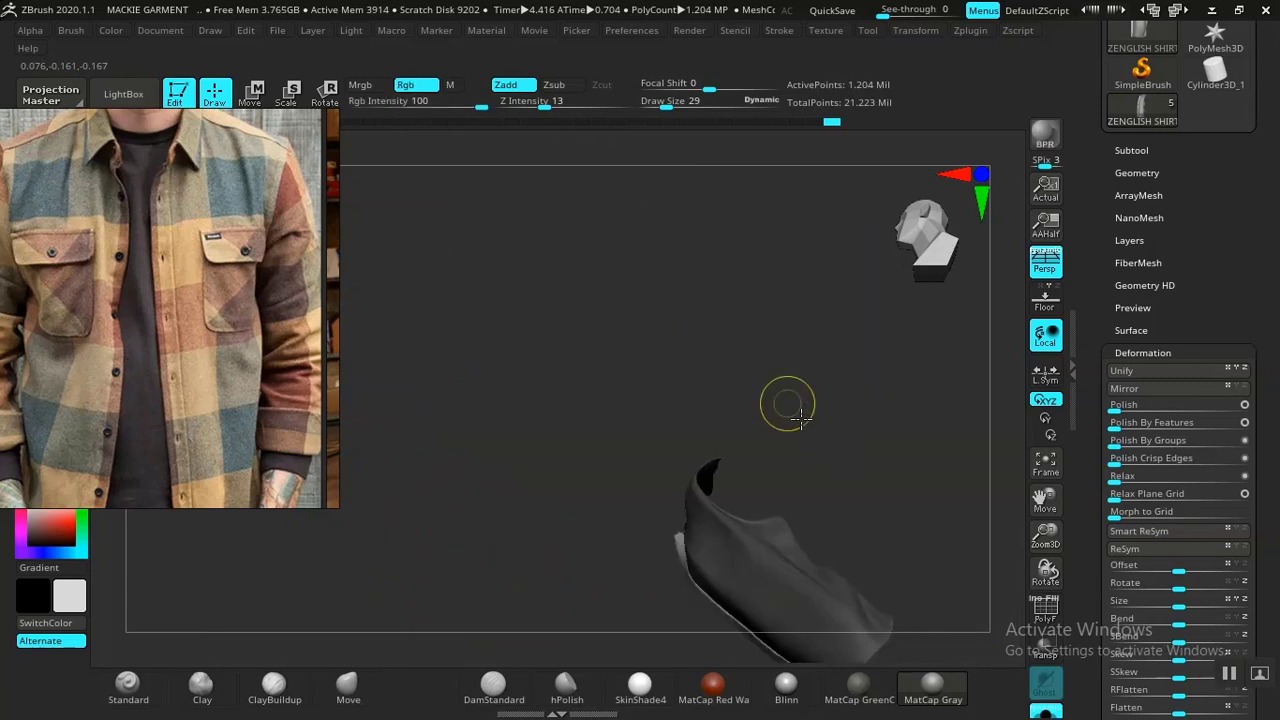
Unhide all parts of the garment and clear the mask from the placket work
left_click(785, 397, "ctrl+shift")
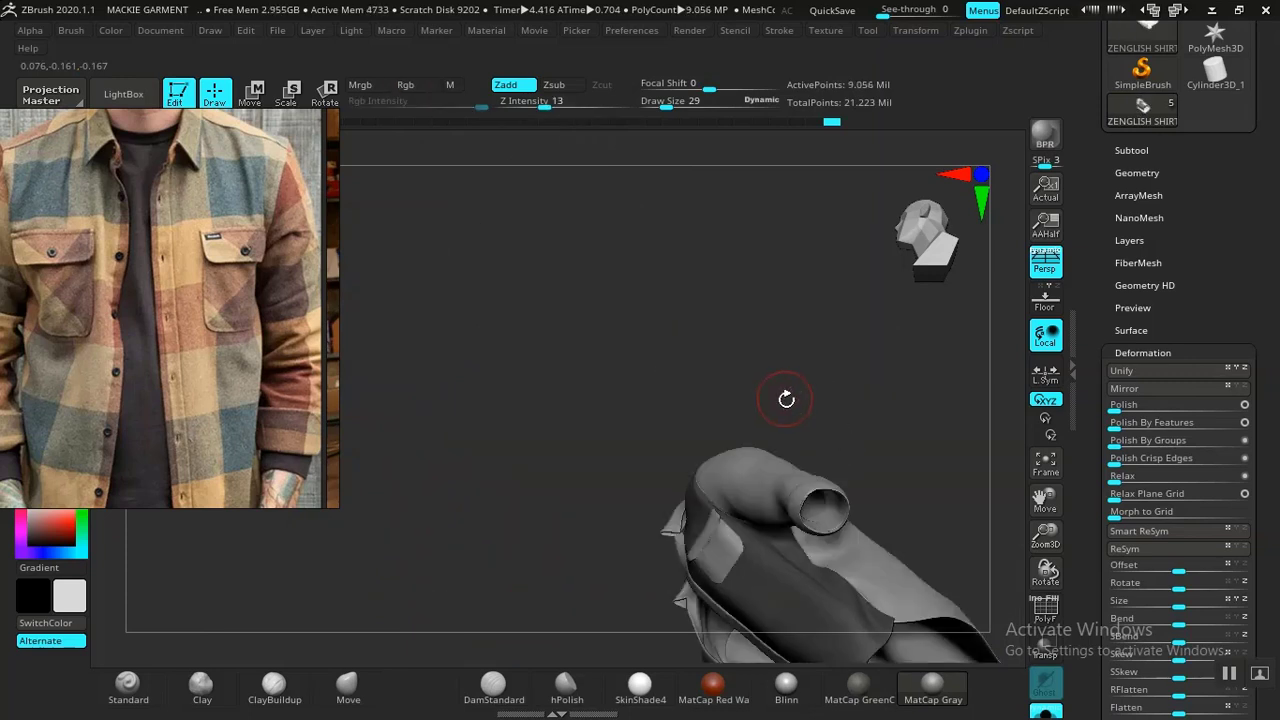
left_click_drag(769, 341, 771, 351)
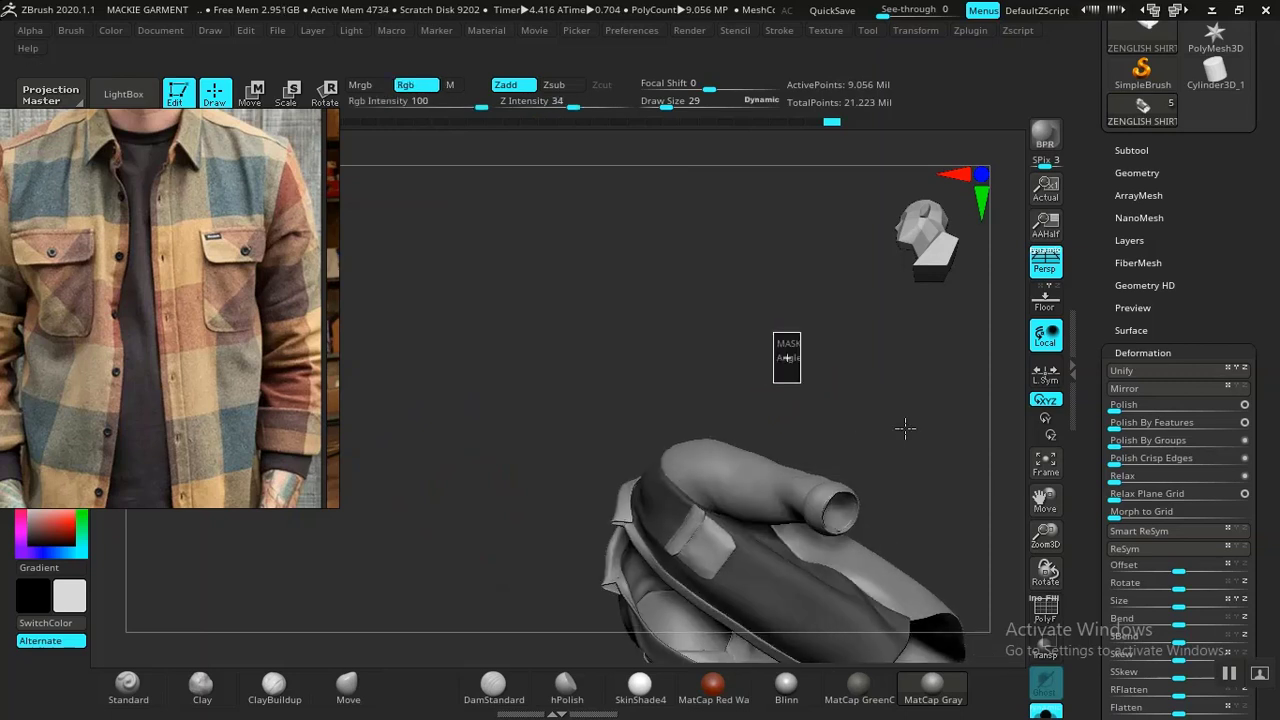
left_click_drag(906, 430, 866, 497)
key("f")
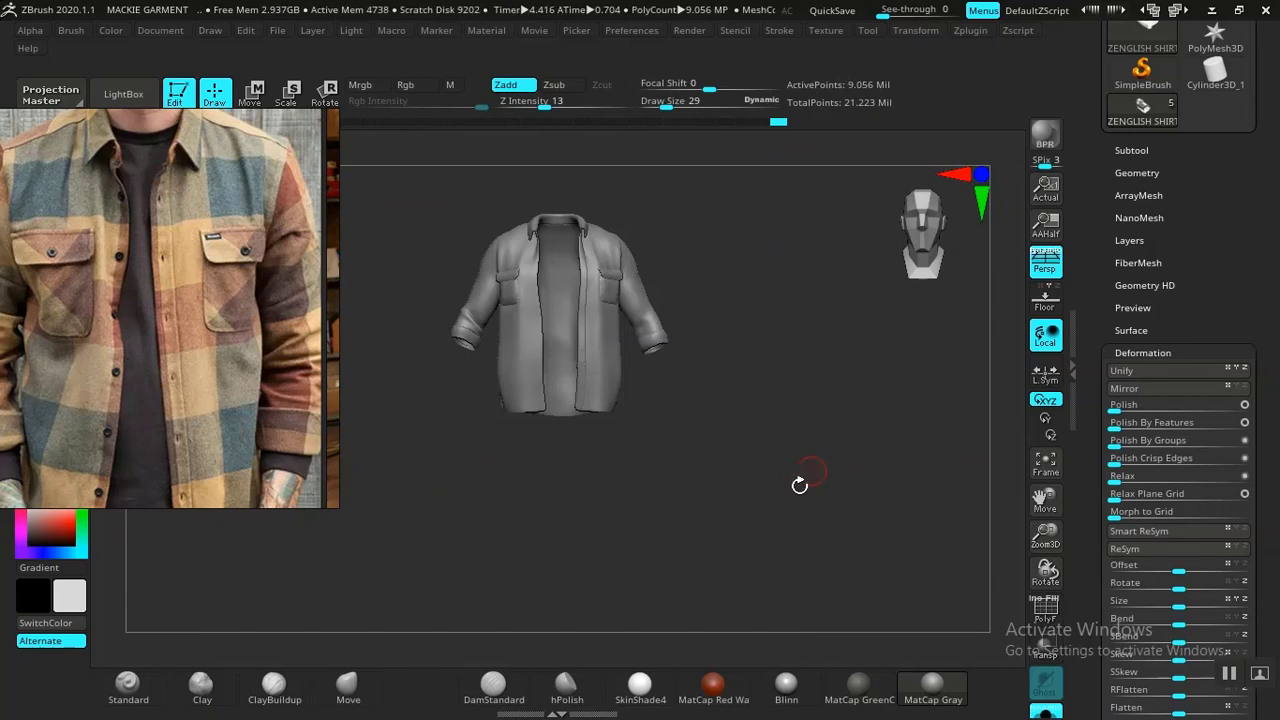
Examine the full overshirt from the front, side and above, checking placket, pockets, shoulder seams and collar against the plaid shirt reference
key("f")
left_click_drag(901, 377, 883, 592, "alt")
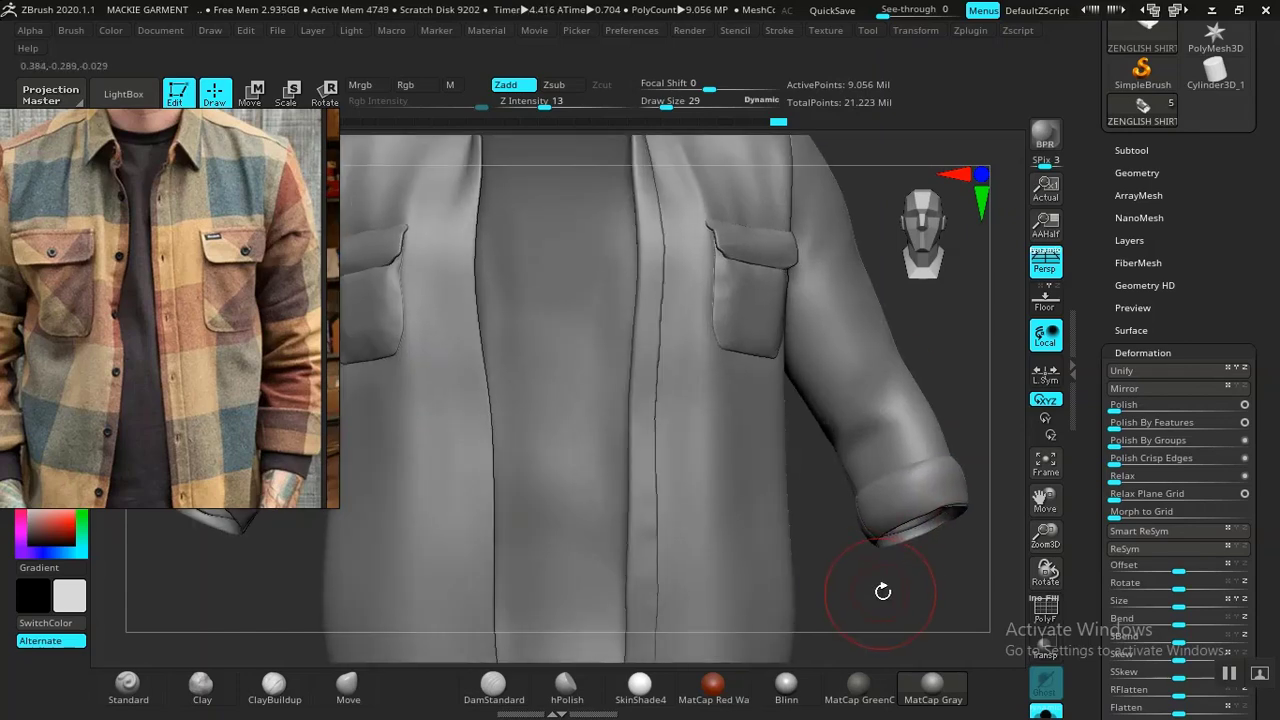
key("f")
left_click_drag(823, 414, 832, 402)
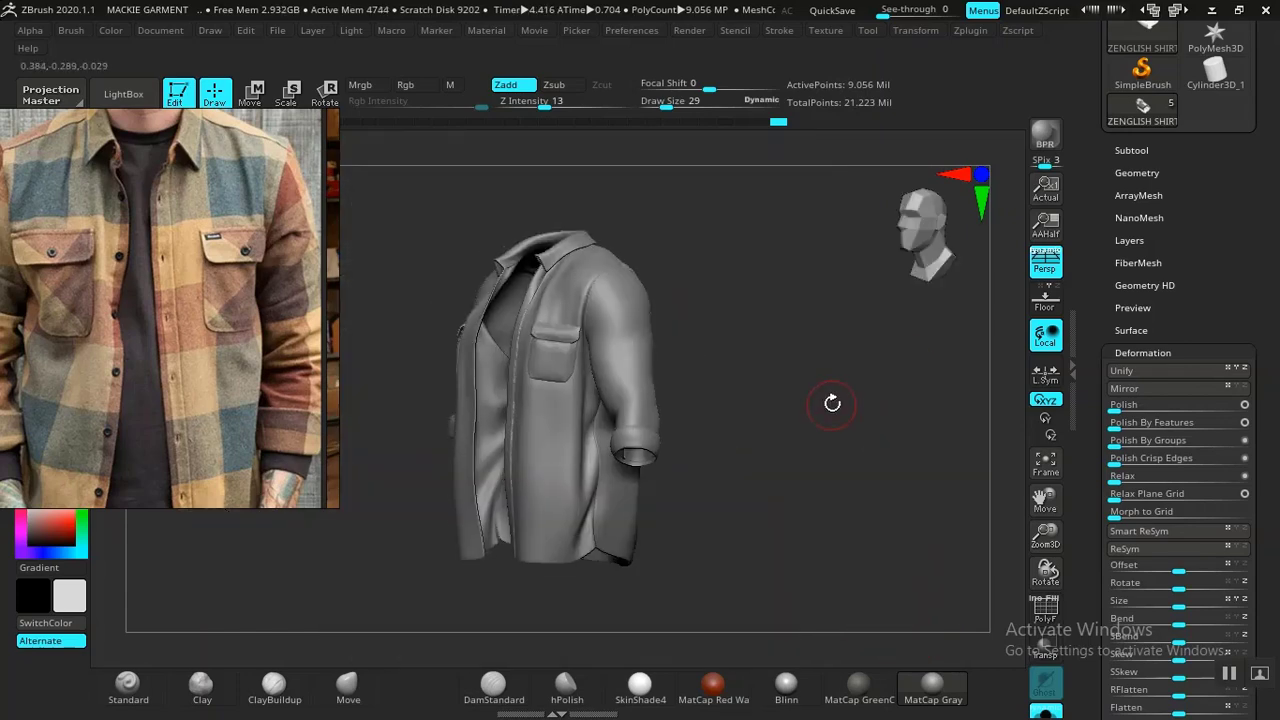
left_click_drag(902, 526, 842, 458, "alt")
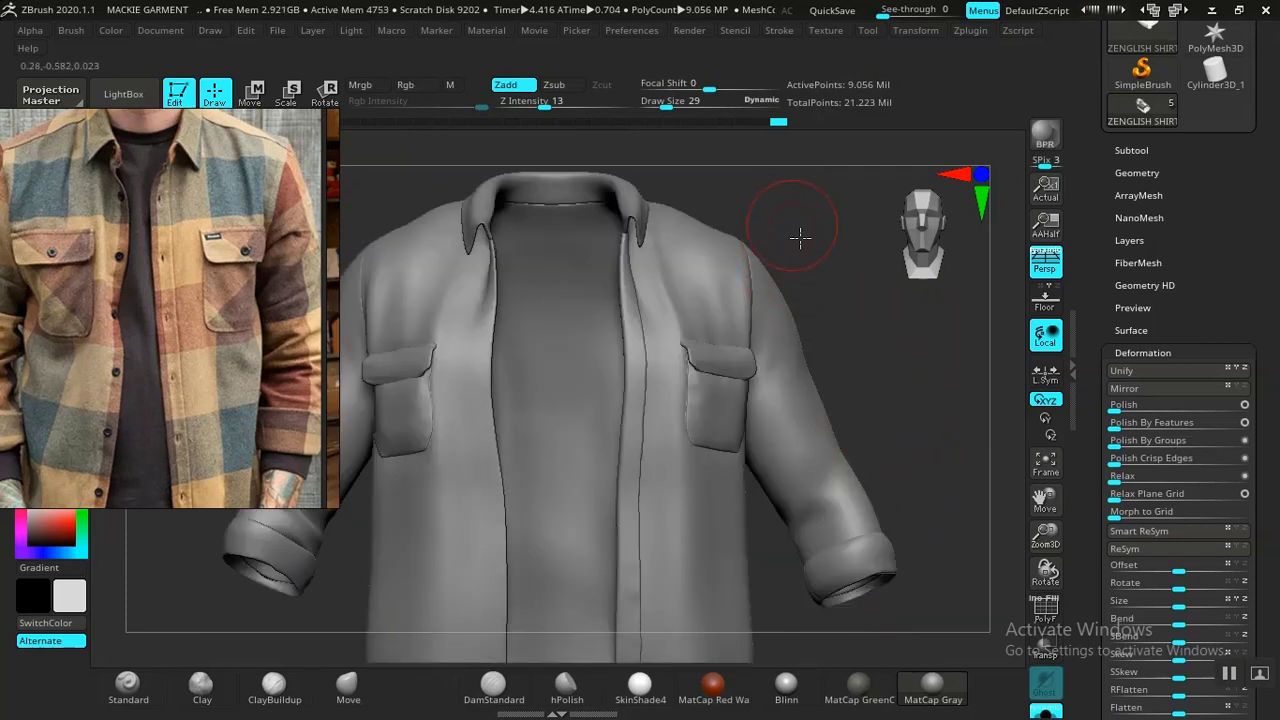
left_click_drag(800, 238, 817, 266, "alt")
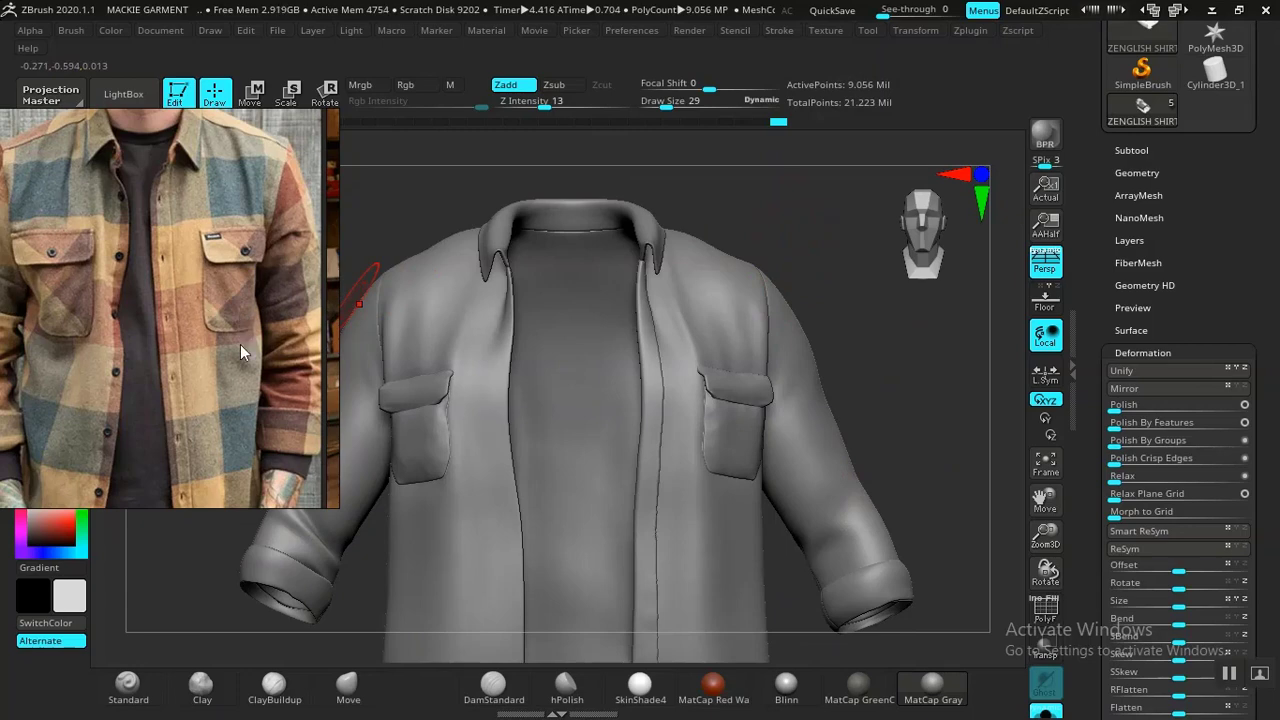
left_click_drag(751, 223, 785, 395)
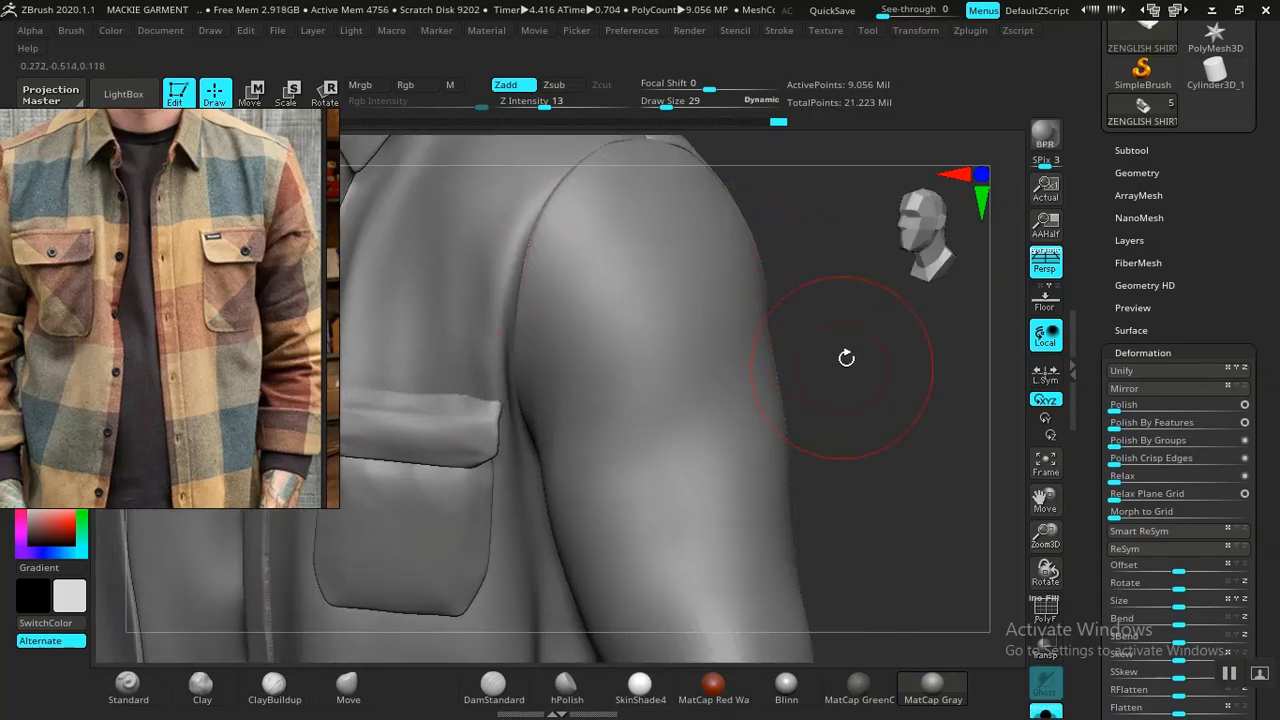
left_click_drag(845, 357, 757, 371, "alt")
left_click_drag(797, 306, 471, 543)
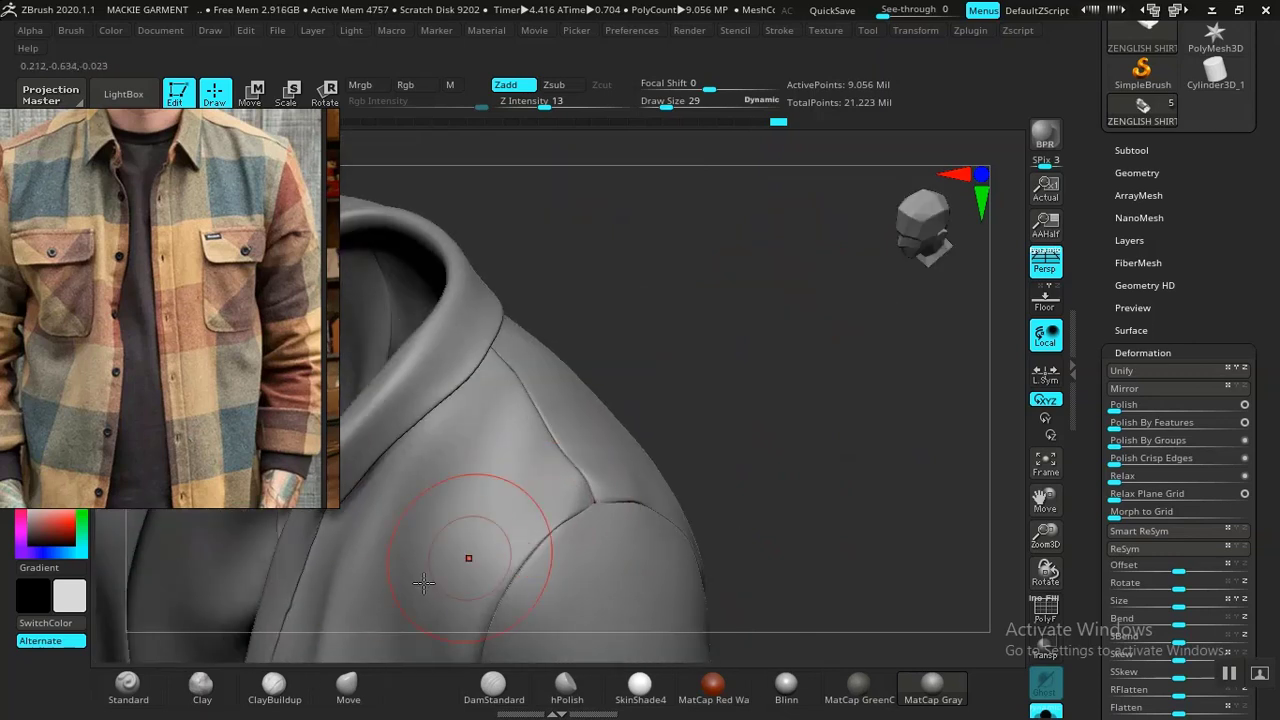
left_click(130, 686)
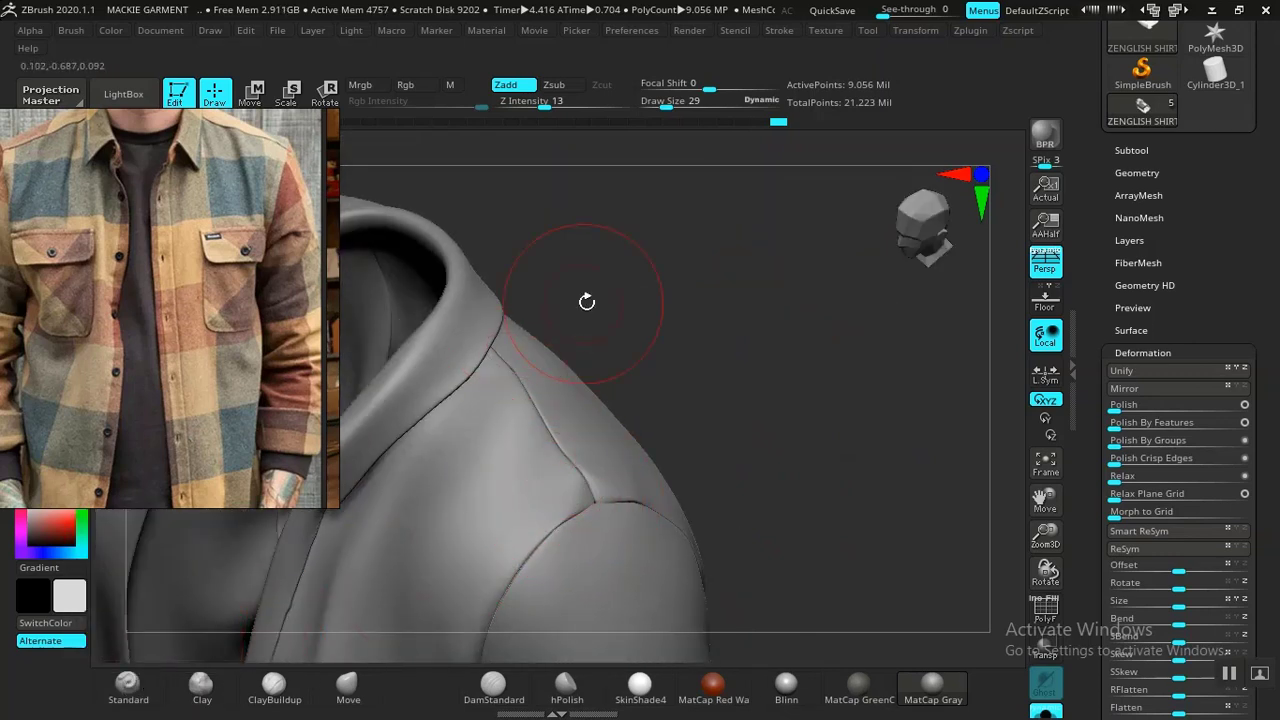
mouse_move(605, 275)
left_mouse_down()
mouse_move(680, 277)
mouse_move(543, 442)
left_mouse_up()
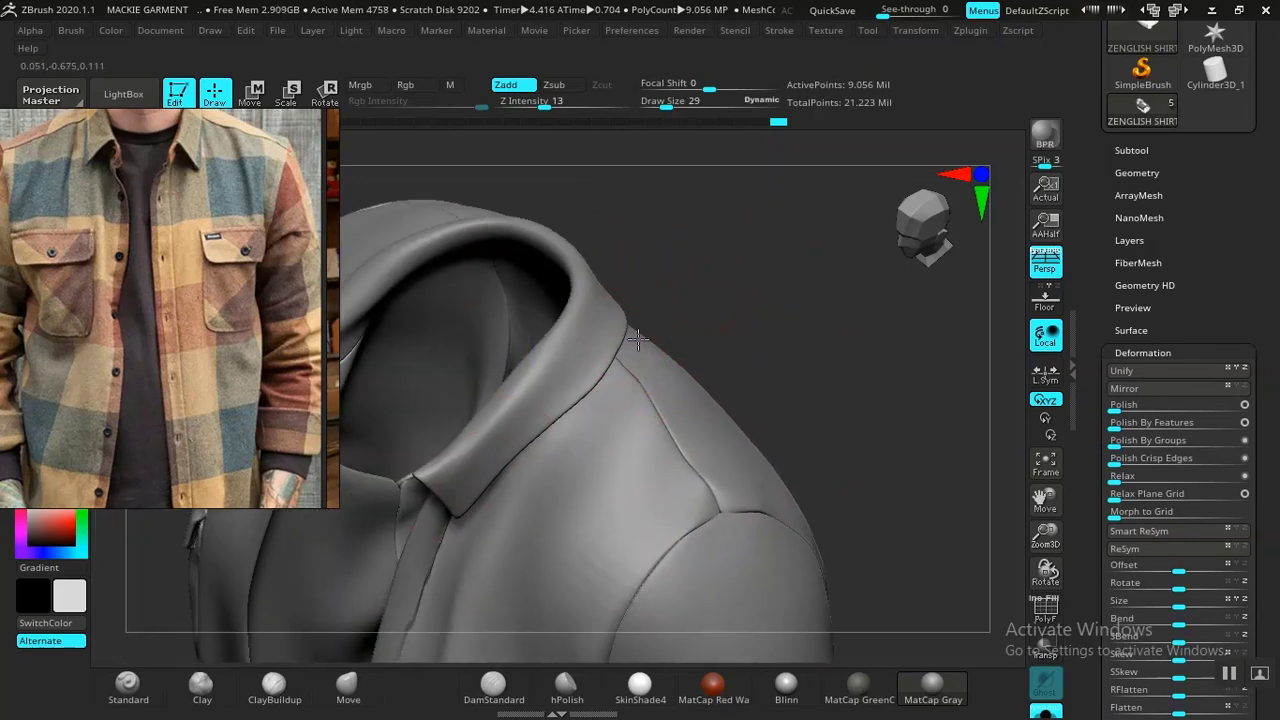
left_click_drag(690, 310, 671, 254, "alt")
left_click_drag(765, 350, 690, 250)
left_click_drag(753, 358, 861, 429, "shift")
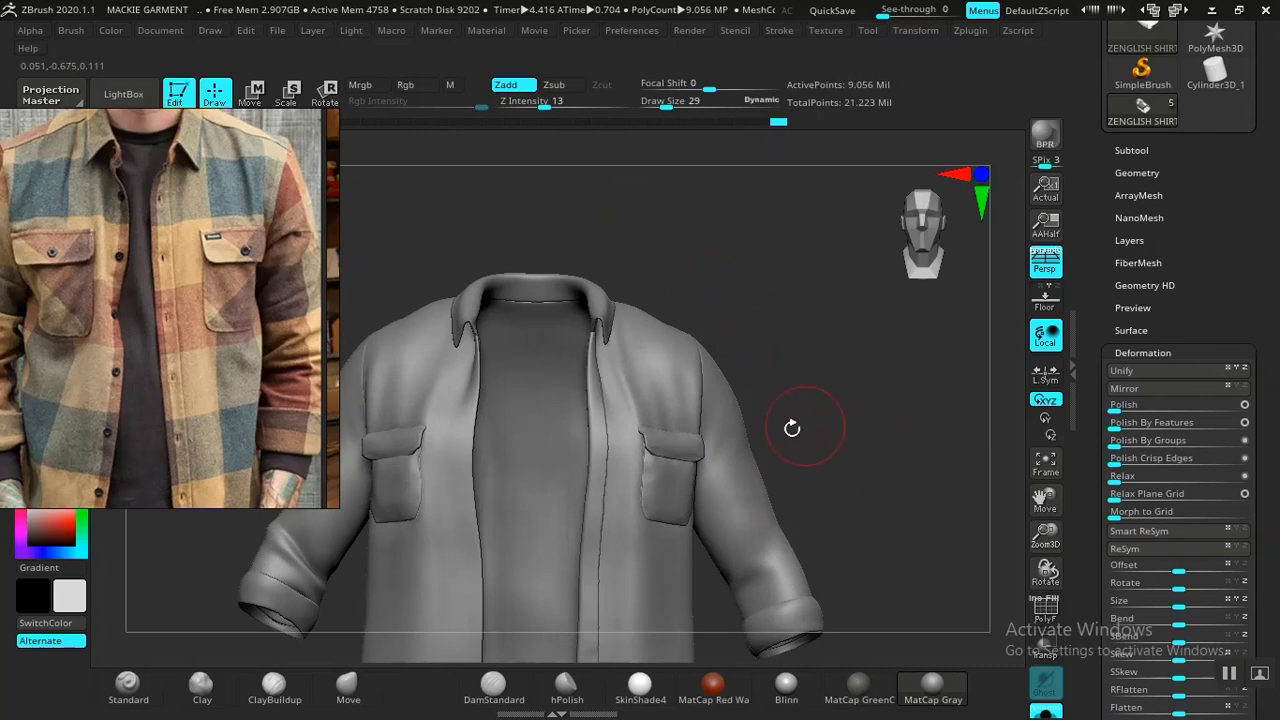
Switch to the Standard brush and add a new sculpting layer named EDGE PAD
left_click(127, 686)
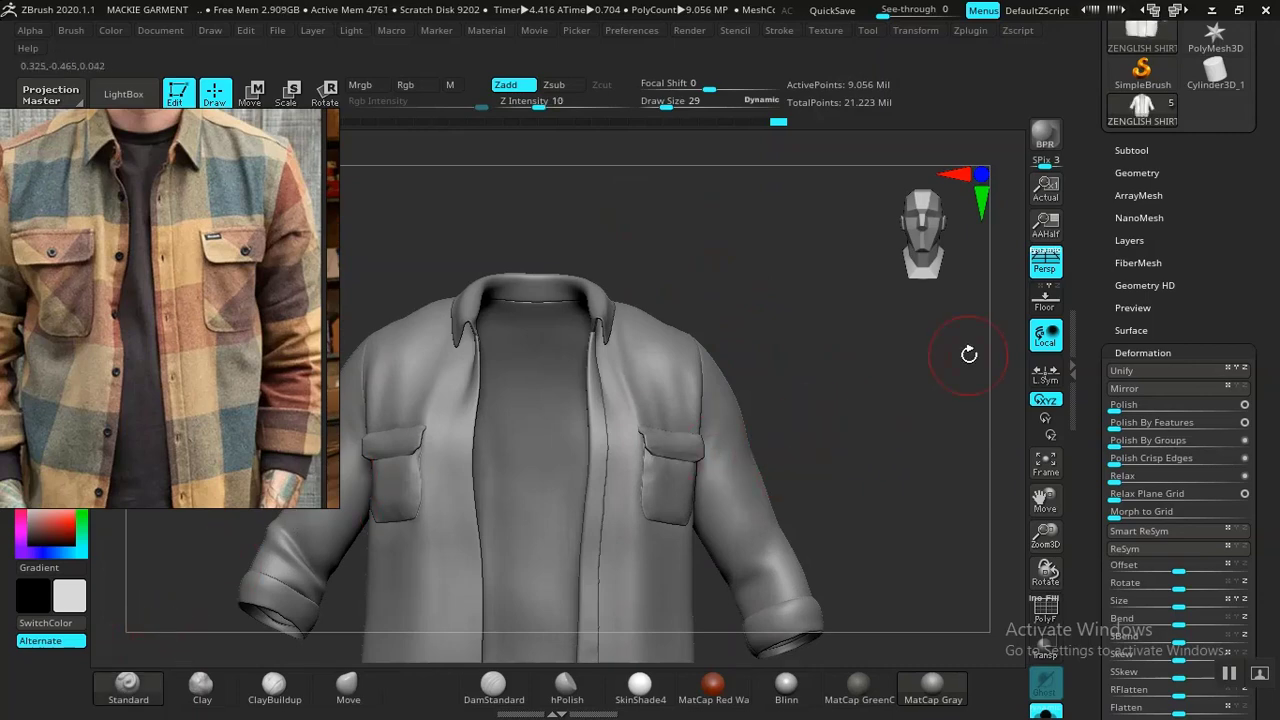
left_click(1129, 241)
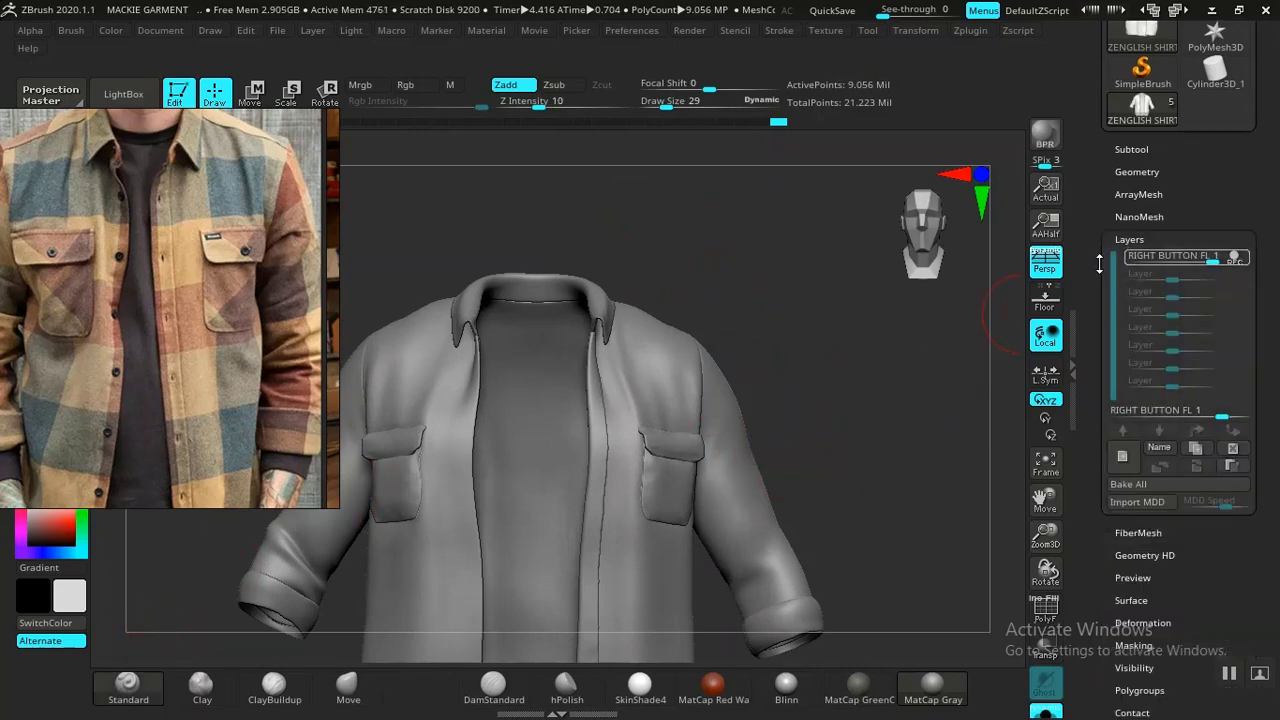
left_click(1132, 151)
left_click(1133, 152)
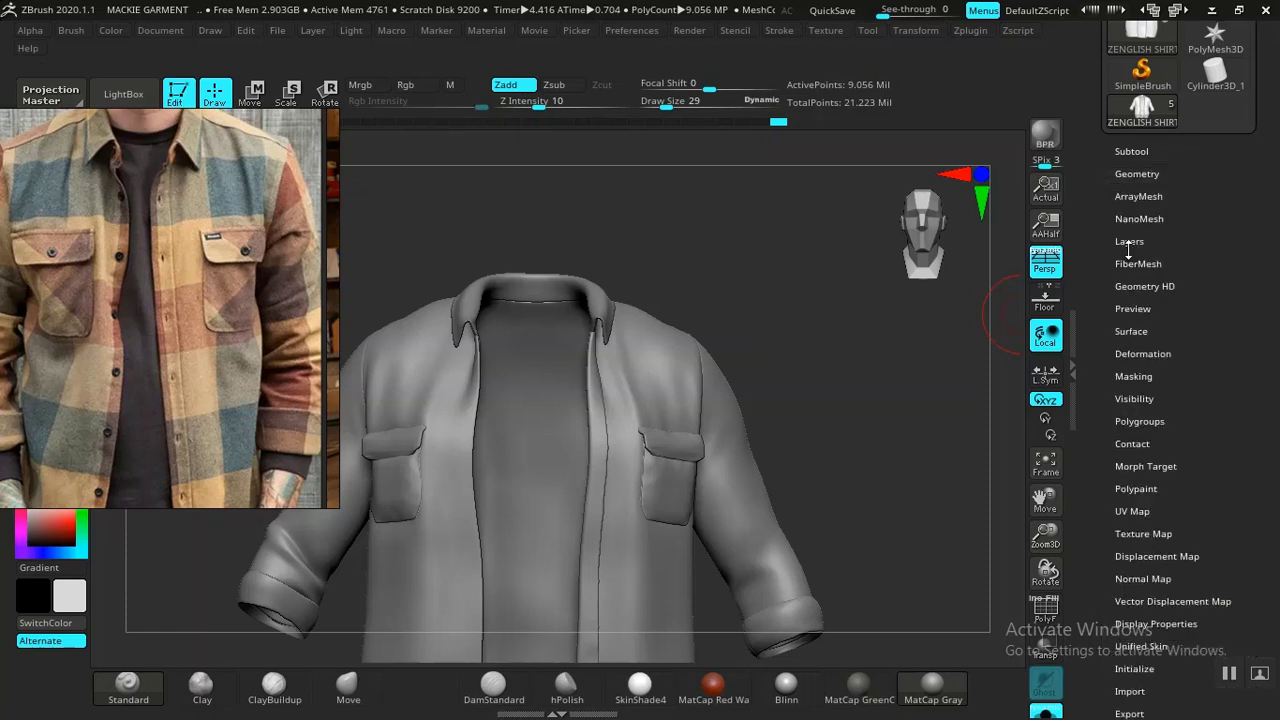
left_click(1129, 242)
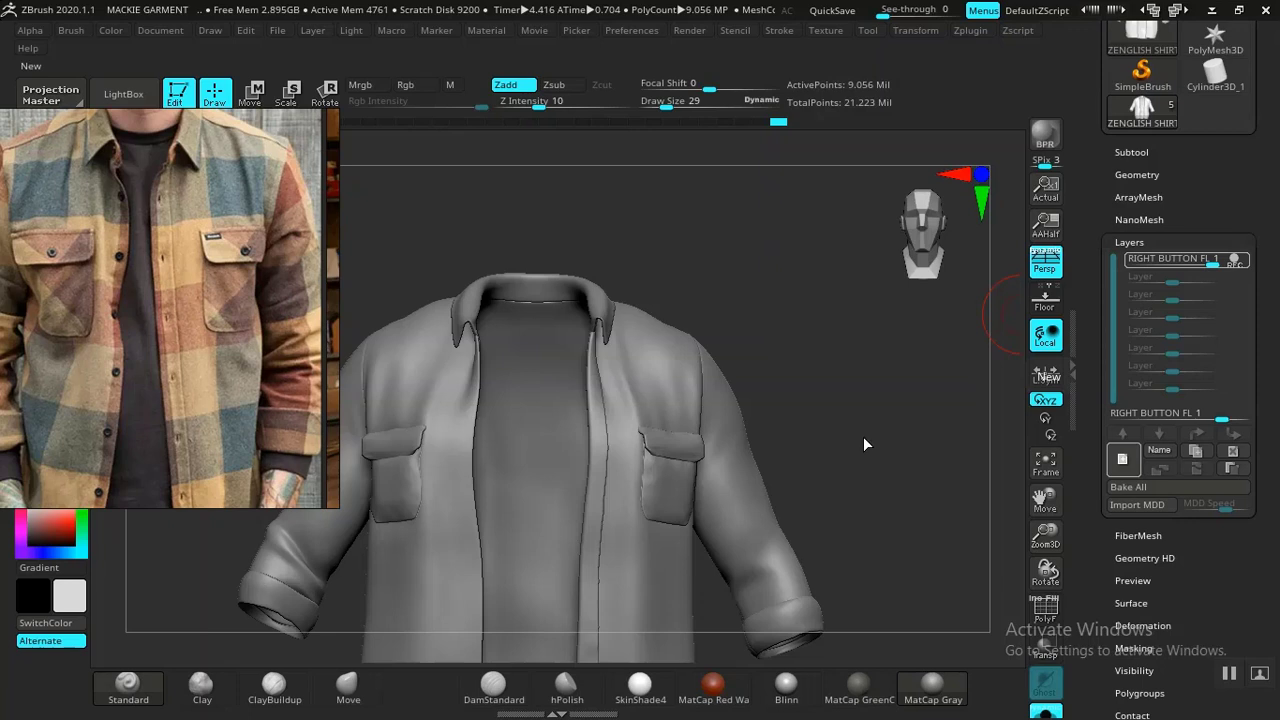
left_click(1159, 451)
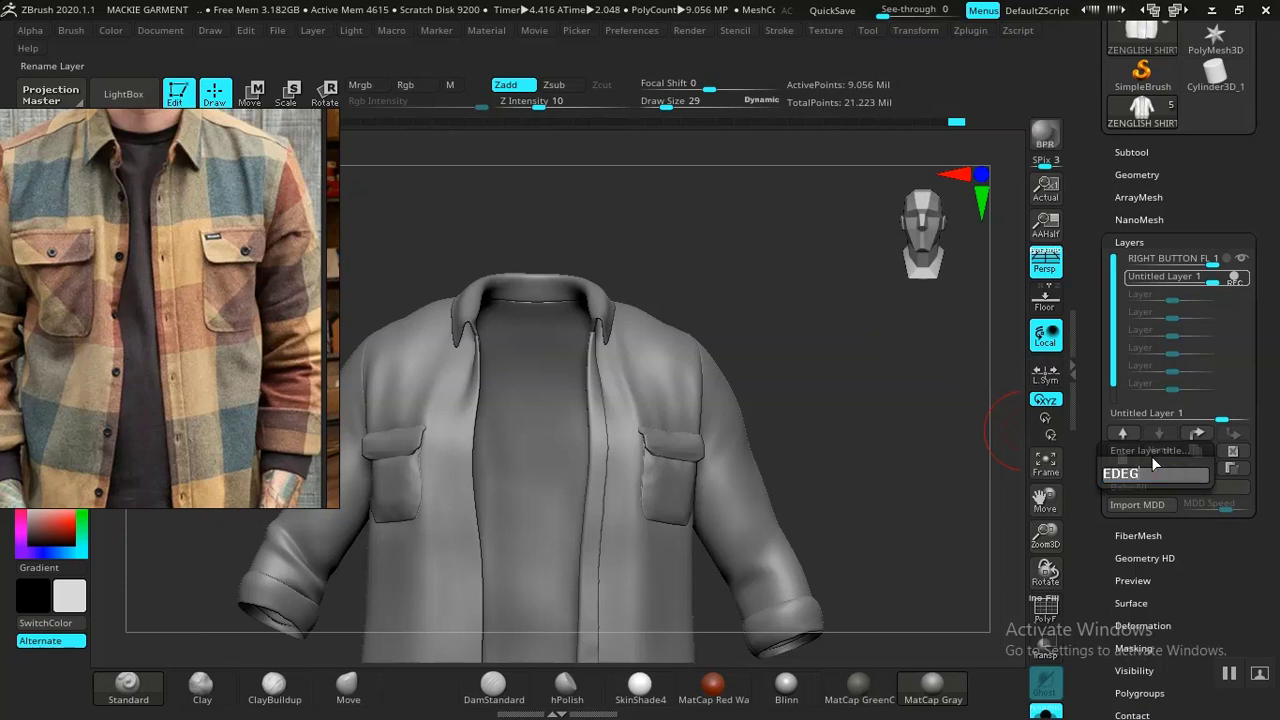
type("EDE")
key("BackSpace")
key("Return")
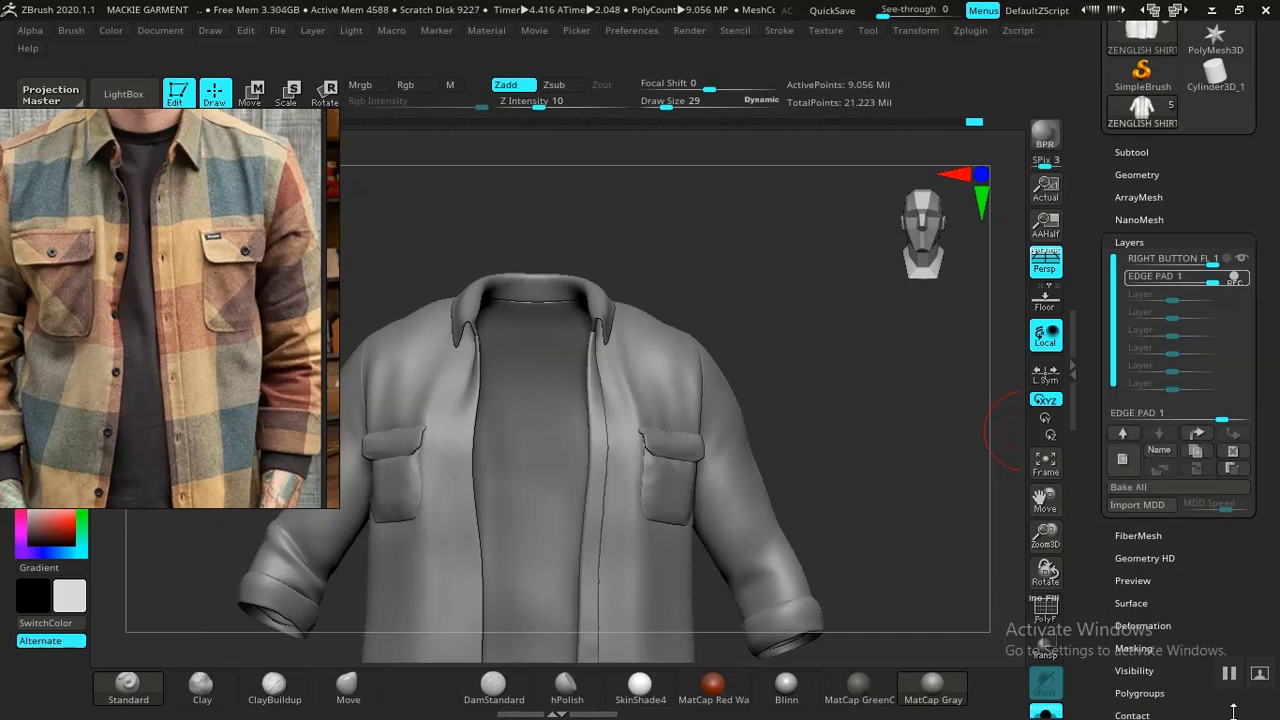
Isolate the collar from the rest of the shirt and frame it from the side
mouse_move(869, 459)
left_mouse_down()
mouse_move(857, 438)
mouse_move(889, 457)
mouse_move(889, 437)
left_mouse_up()
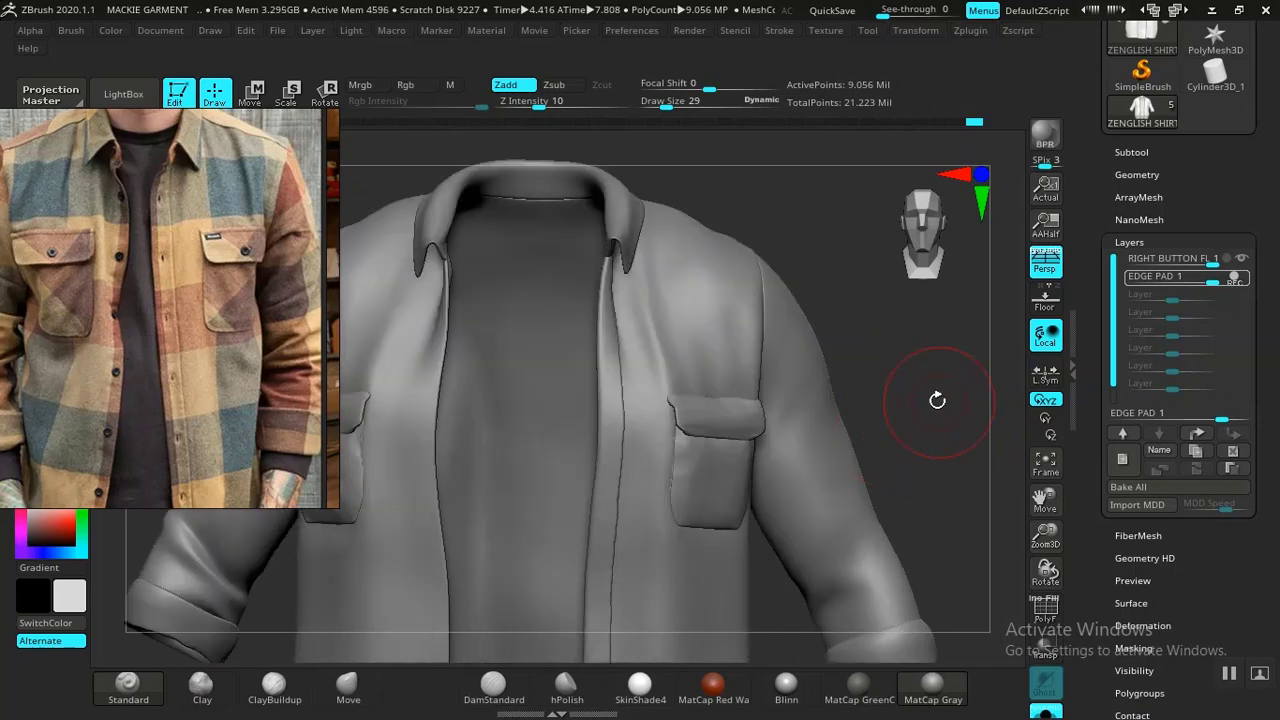
left_click_drag(937, 400, 898, 468)
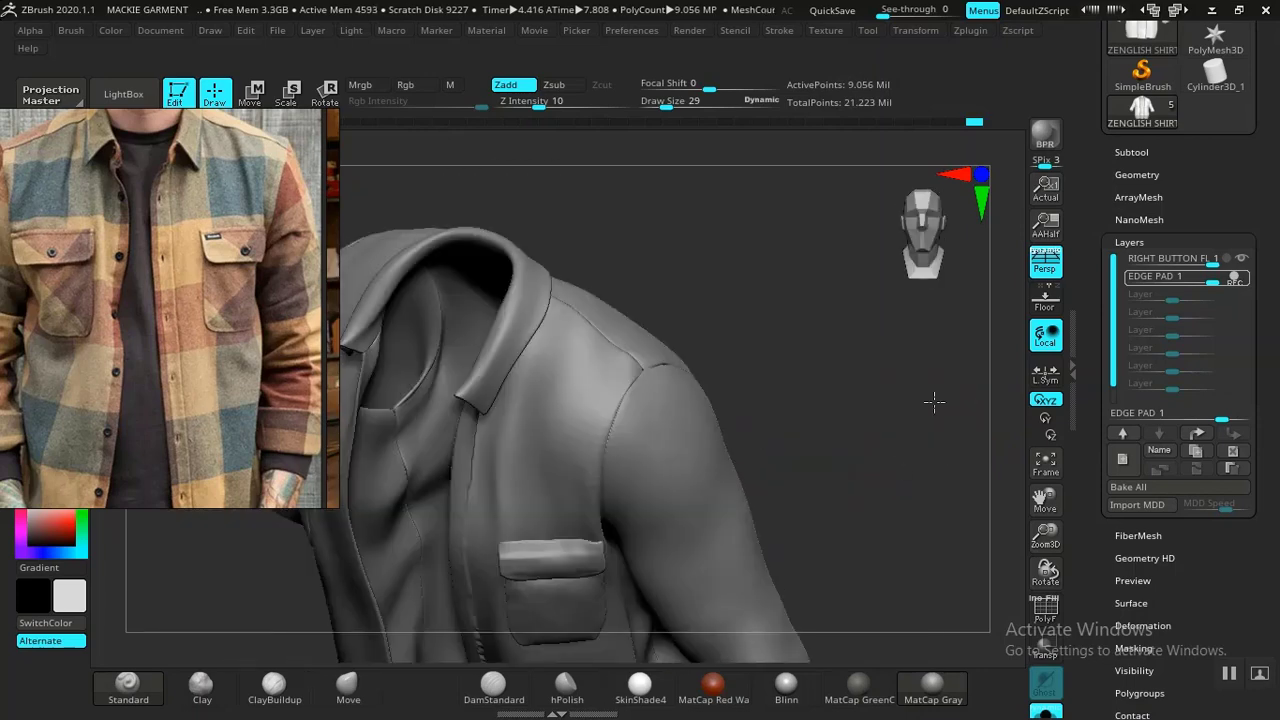
mouse_move(934, 402)
left_mouse_down()
mouse_move(866, 406)
mouse_move(874, 420)
mouse_move(789, 457)
mouse_move(886, 480)
mouse_move(771, 209)
mouse_move(809, 183)
mouse_move(637, 398)
left_mouse_up()
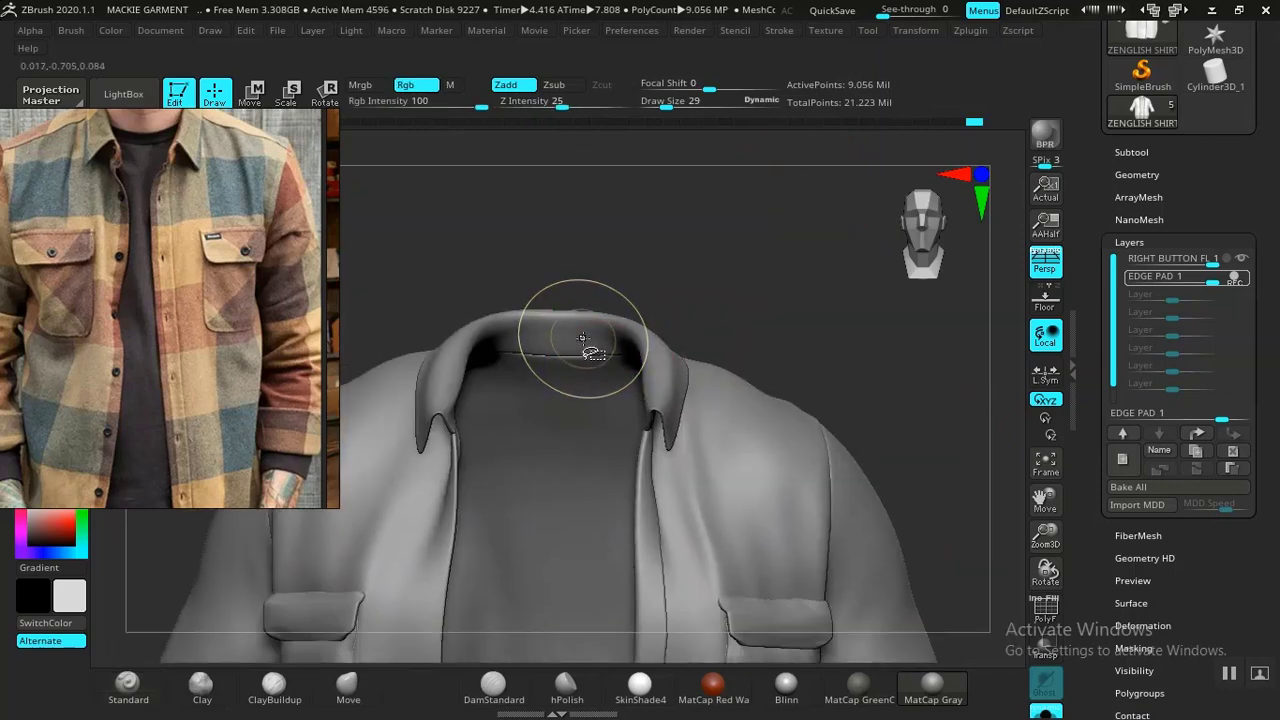
left_click(698, 334, "ctrl+shift")
left_click_drag(759, 312, 775, 406)
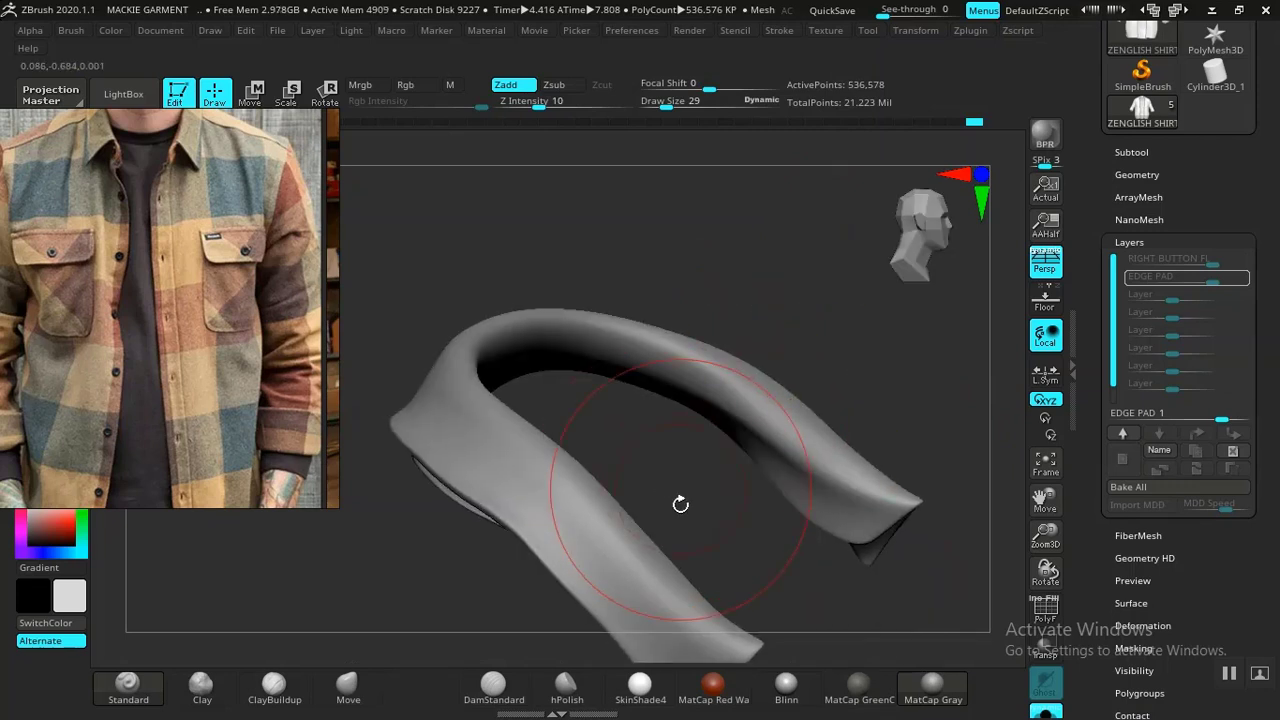
left_click_drag(680, 503, 648, 363, "alt")
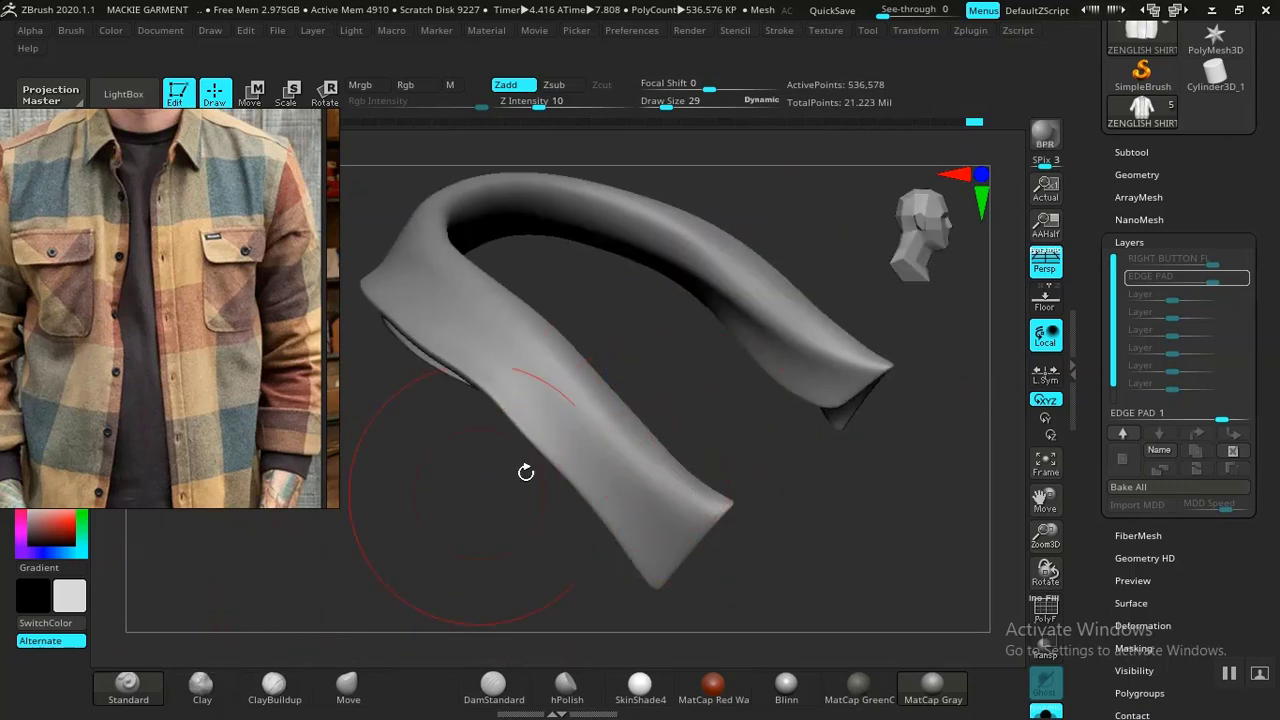
Reduce the brush's draw size to 7 and lower the collar by two subdivision levels to SDiv 4
key("space")
left_click_drag(645, 395, 649, 395)
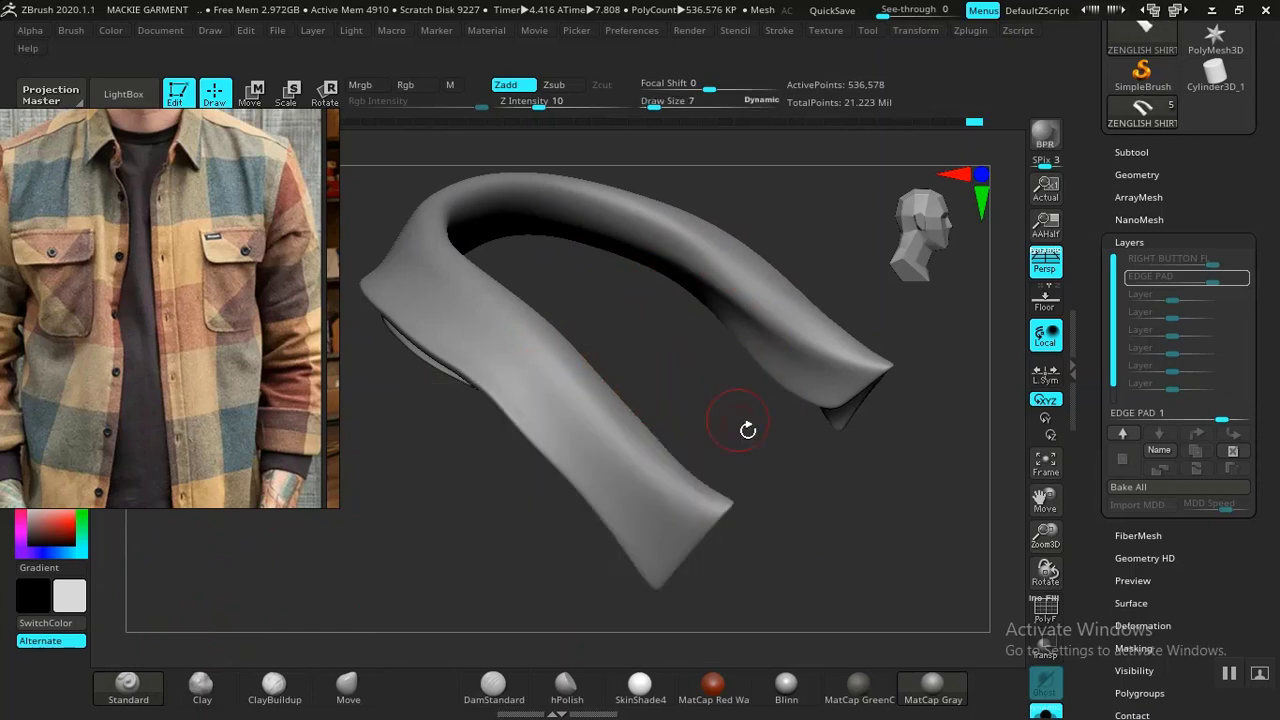
left_click_drag(762, 514, 696, 360, "alt")
left_click_drag(754, 489, 806, 429, "alt")
mouse_move(870, 540)
left_mouse_down("alt")
mouse_move(694, 360)
mouse_move(646, 397)
left_mouse_up("alt")
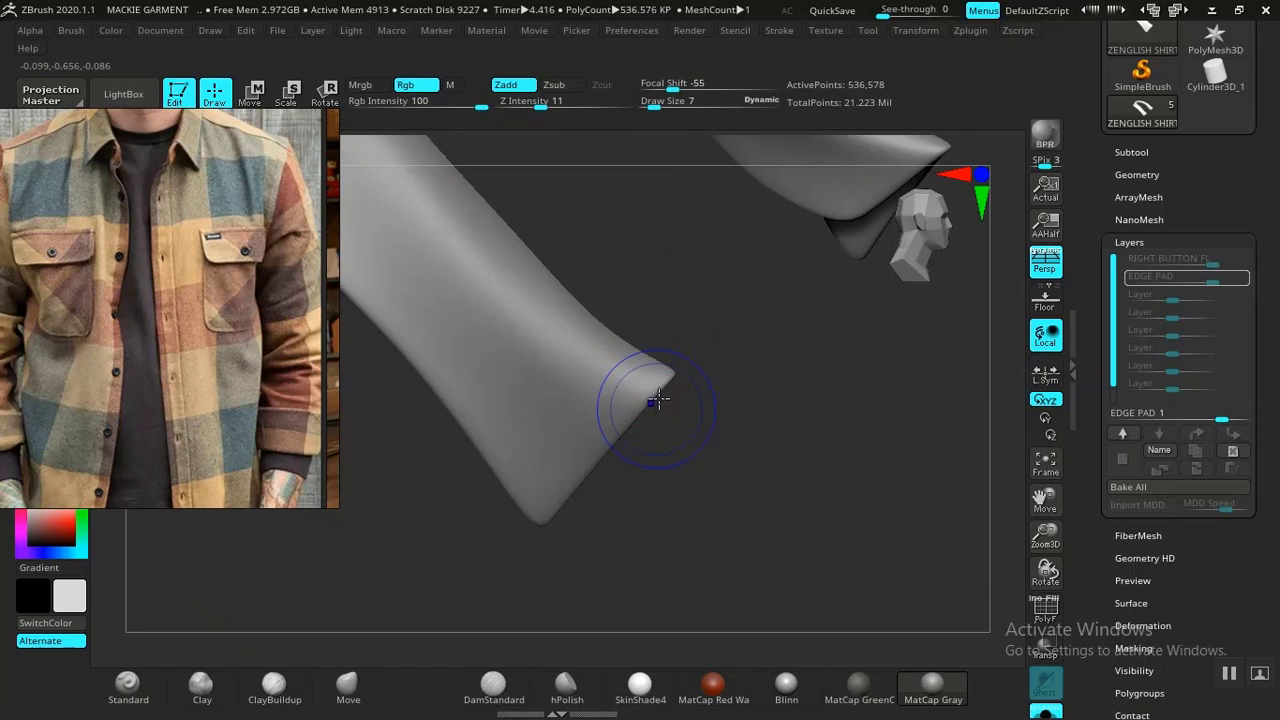
key("shift+d")
key("shift+d")
left_click_drag(661, 398, 664, 388, "shift")
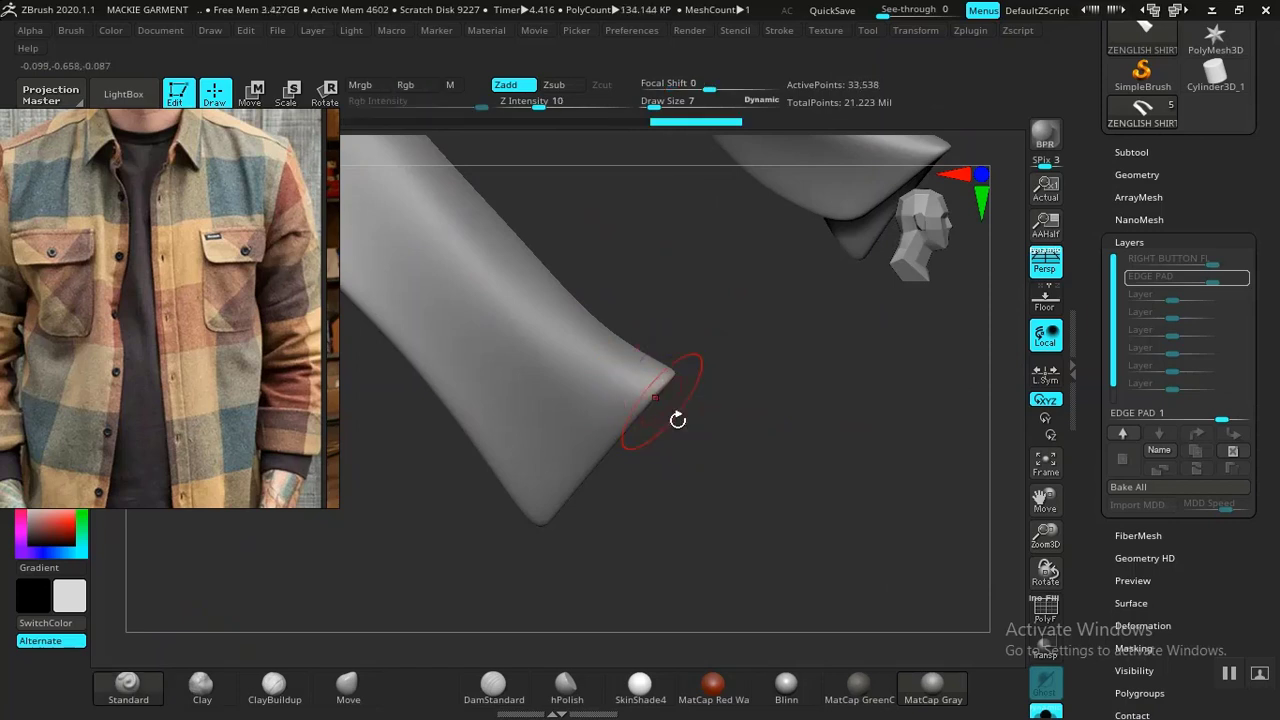
mouse_move(762, 513)
left_mouse_down("alt")
mouse_move(820, 350)
mouse_move(757, 394)
left_mouse_up("alt")
left_click(1128, 178)
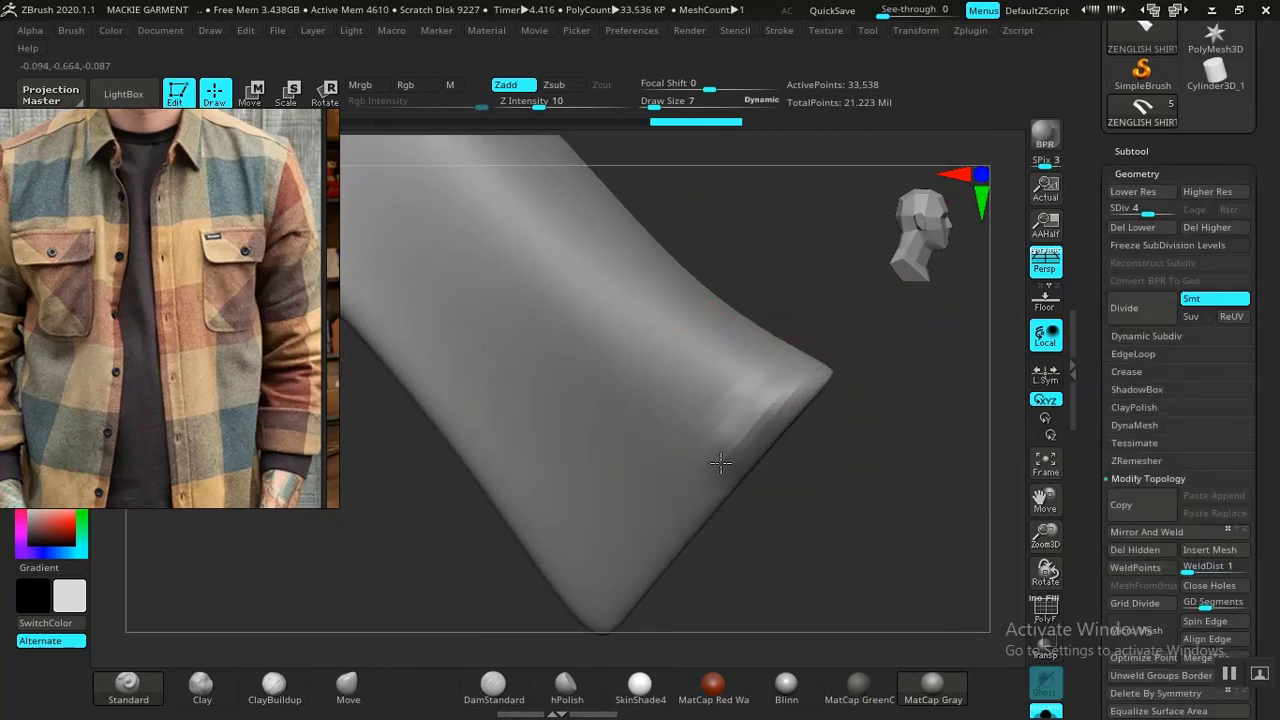
Undo the trial stroke and sculpt a continuous raised ridge along the collar's front end edge with the Standard brush at Z Intensity 10
key("ctrl")
key("ctrl+z")
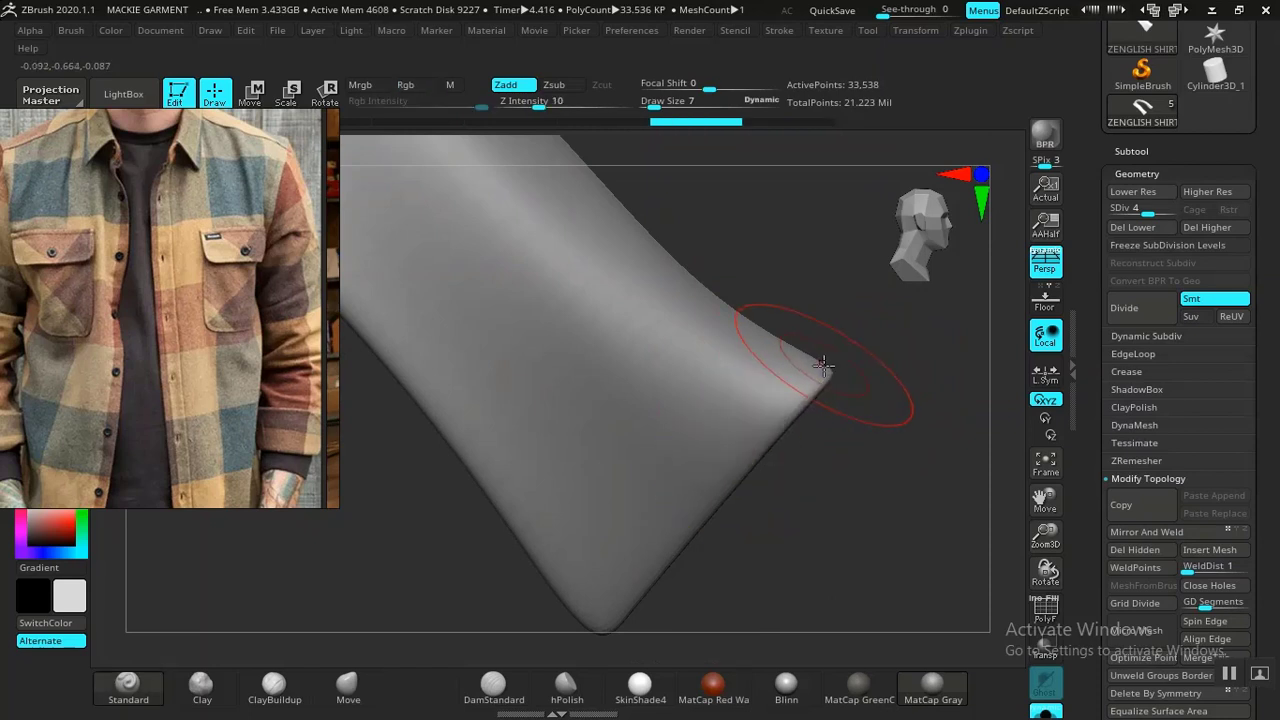
left_click_drag(825, 366, 591, 616)
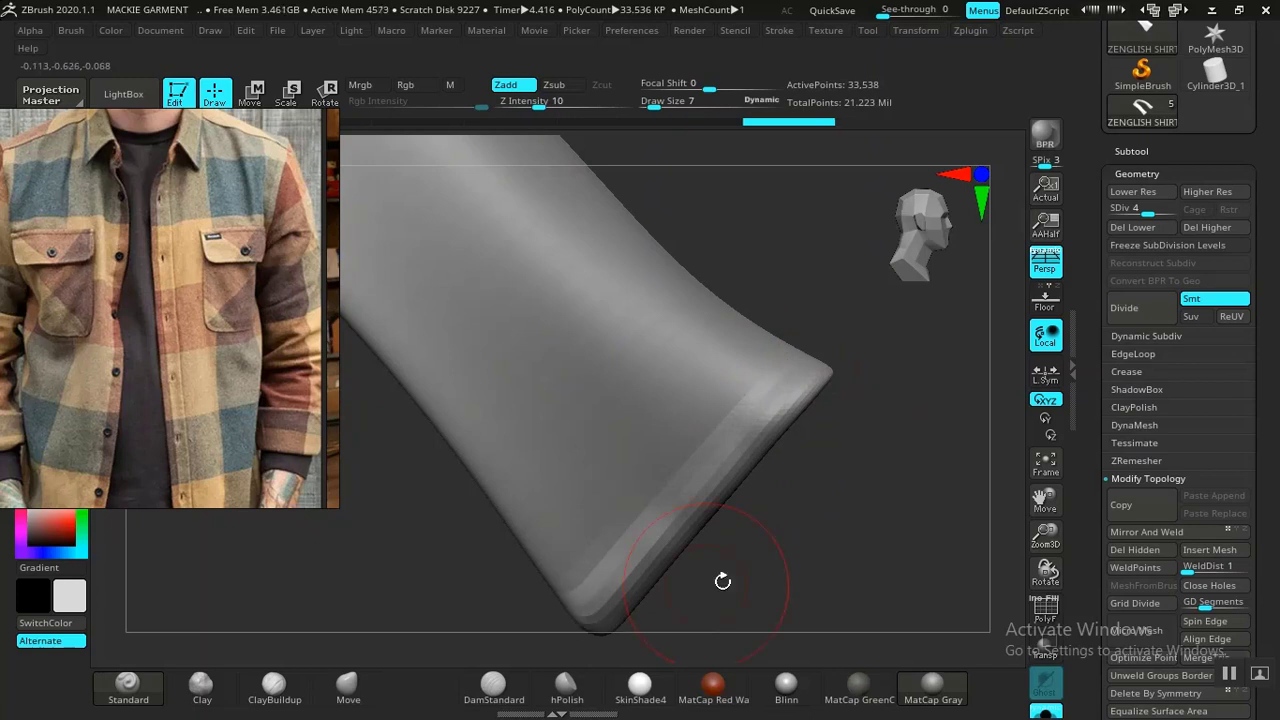
mouse_move(816, 555)
left_mouse_down("alt")
mouse_move(517, 371)
mouse_move(450, 290)
left_mouse_up("alt")
left_click_drag(726, 492, 536, 540, "alt")
mouse_move(704, 446)
left_mouse_down("alt")
mouse_move(851, 583)
mouse_move(834, 494)
mouse_move(771, 569)
mouse_move(786, 479)
mouse_move(737, 560)
mouse_move(694, 560)
mouse_move(823, 446)
mouse_move(919, 520)
mouse_move(871, 509)
left_mouse_up("alt")
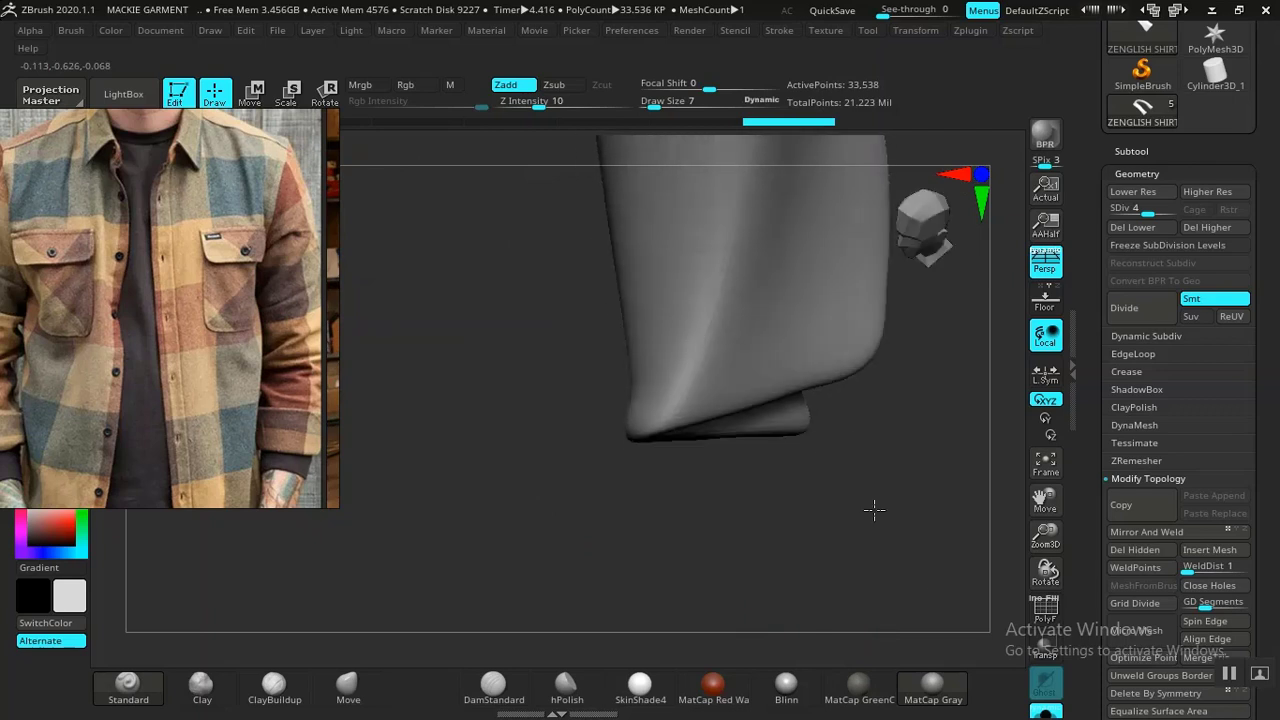
Subdivide the collar strip to level 5 and build up a raised hem along its short end edges with the Standard brush
mouse_move(838, 368)
left_mouse_down()
mouse_move(540, 431)
mouse_move(621, 431)
mouse_move(589, 466)
mouse_move(686, 580)
mouse_move(692, 534)
left_mouse_up()
key("ctrl+d")
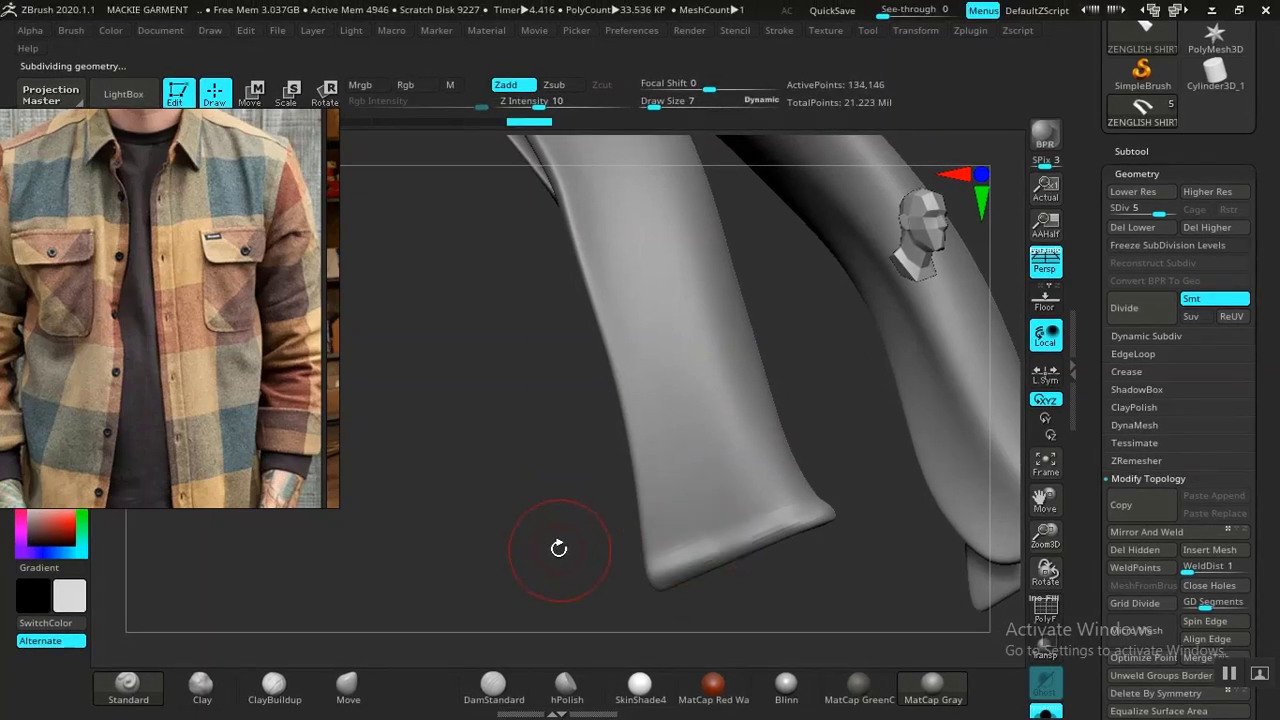
mouse_move(560, 541)
left_mouse_down("alt")
mouse_move(446, 406)
mouse_move(529, 574)
mouse_move(509, 514)
mouse_move(473, 523)
mouse_move(666, 543)
left_mouse_up("alt")
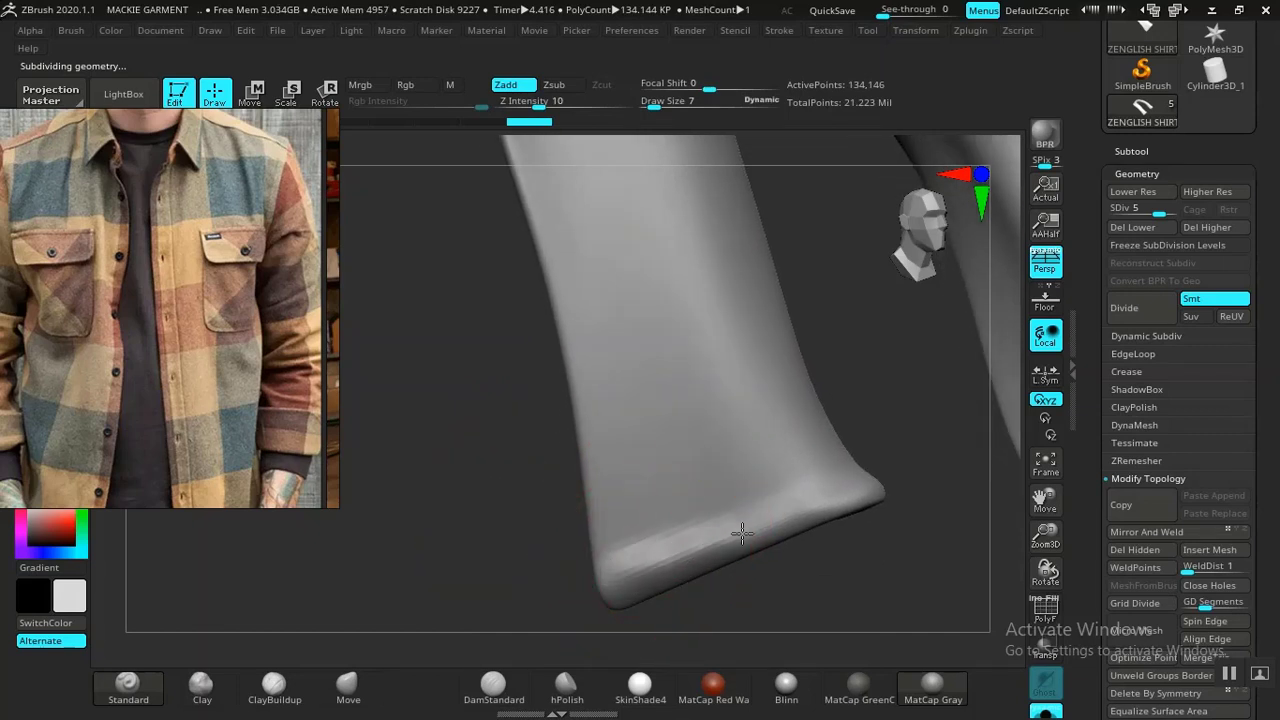
mouse_move(923, 545)
left_mouse_down()
mouse_move(851, 580)
mouse_move(781, 587)
mouse_move(614, 537)
left_mouse_up()
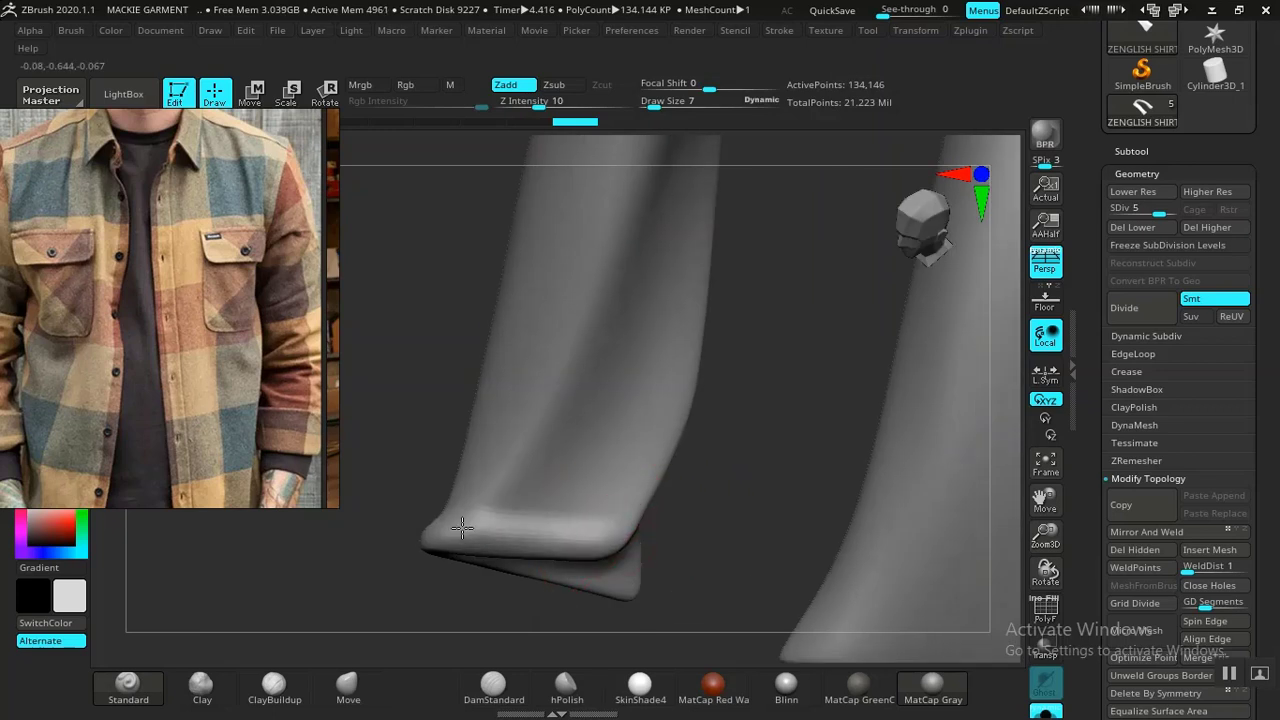
left_click_drag(910, 498, 796, 497)
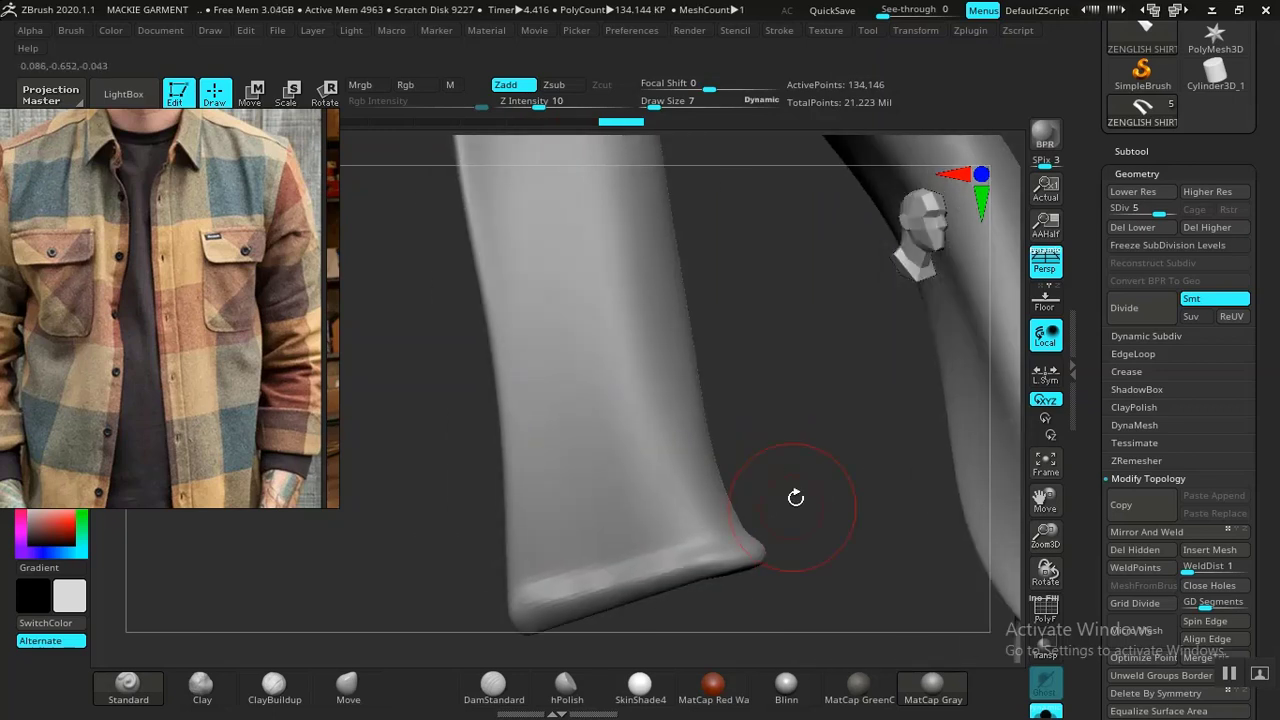
Sculpt a thin raised ridge down the long outer edge of the collar strip to its end corner
key("f")
left_click_drag(428, 458, 694, 491)
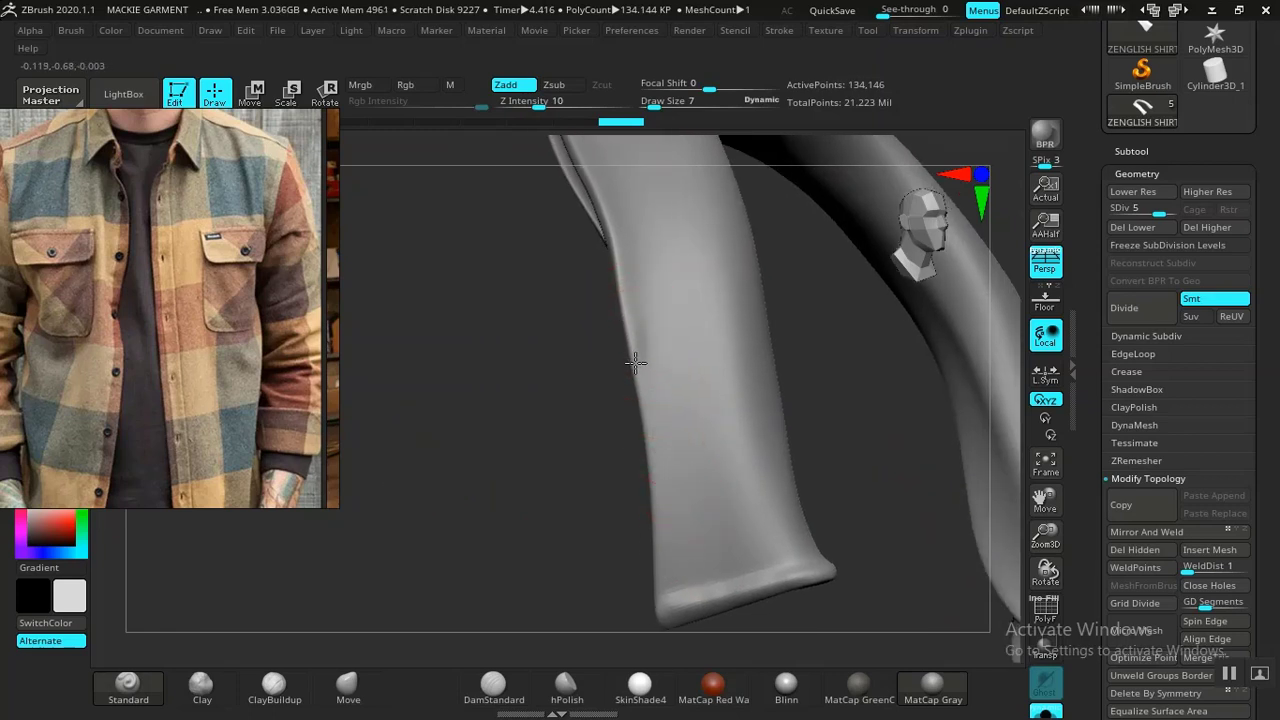
key("ctrl")
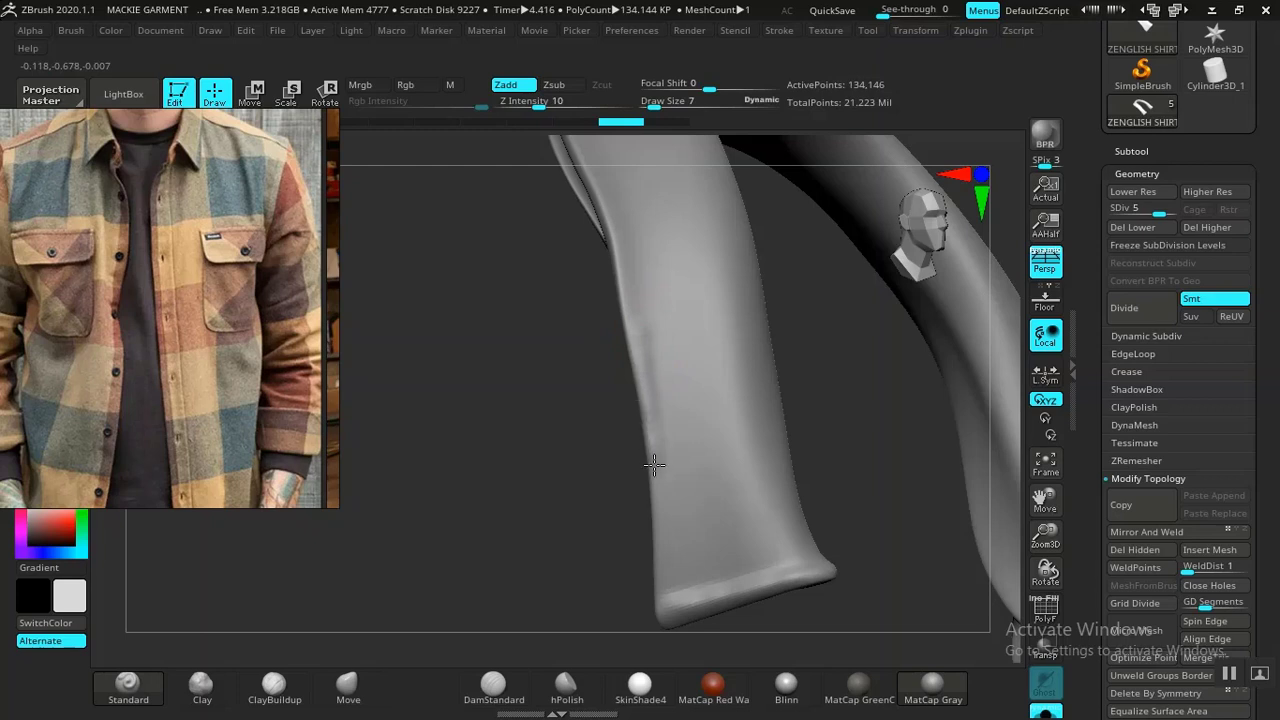
key("ctrl")
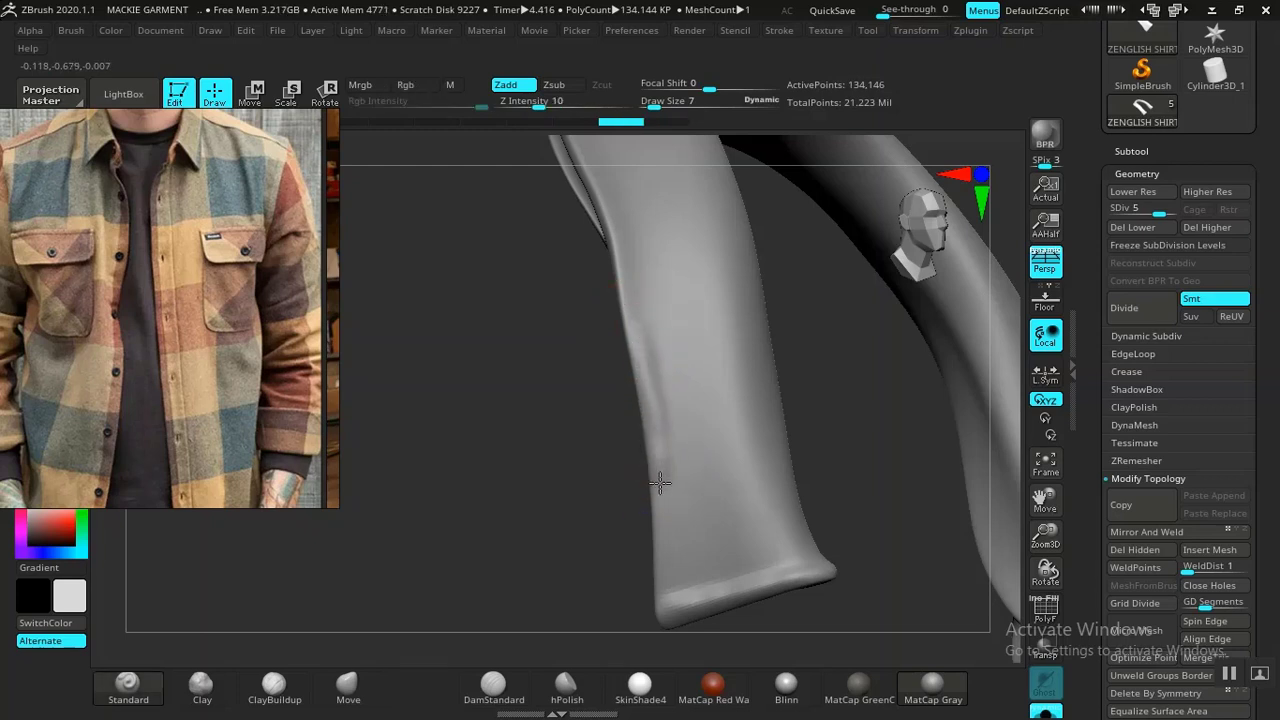
left_click_drag(669, 632, 671, 635)
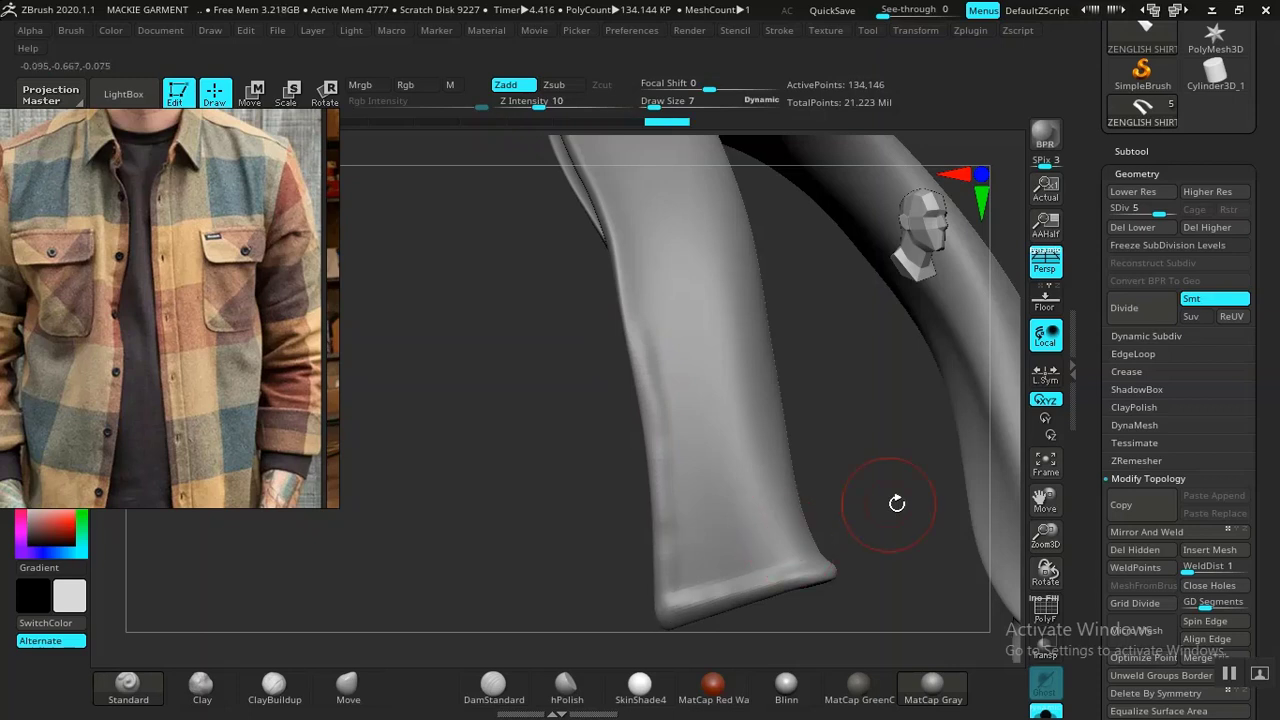
Smooth and rework the ridge along the lower outer edge of the collar strip, undoing a poor stroke
mouse_move(895, 503)
left_mouse_down("alt")
mouse_move(866, 354)
mouse_move(880, 510)
left_mouse_up("alt")
left_click_drag(440, 438, 498, 431)
left_click_drag(483, 483, 667, 677, "alt")
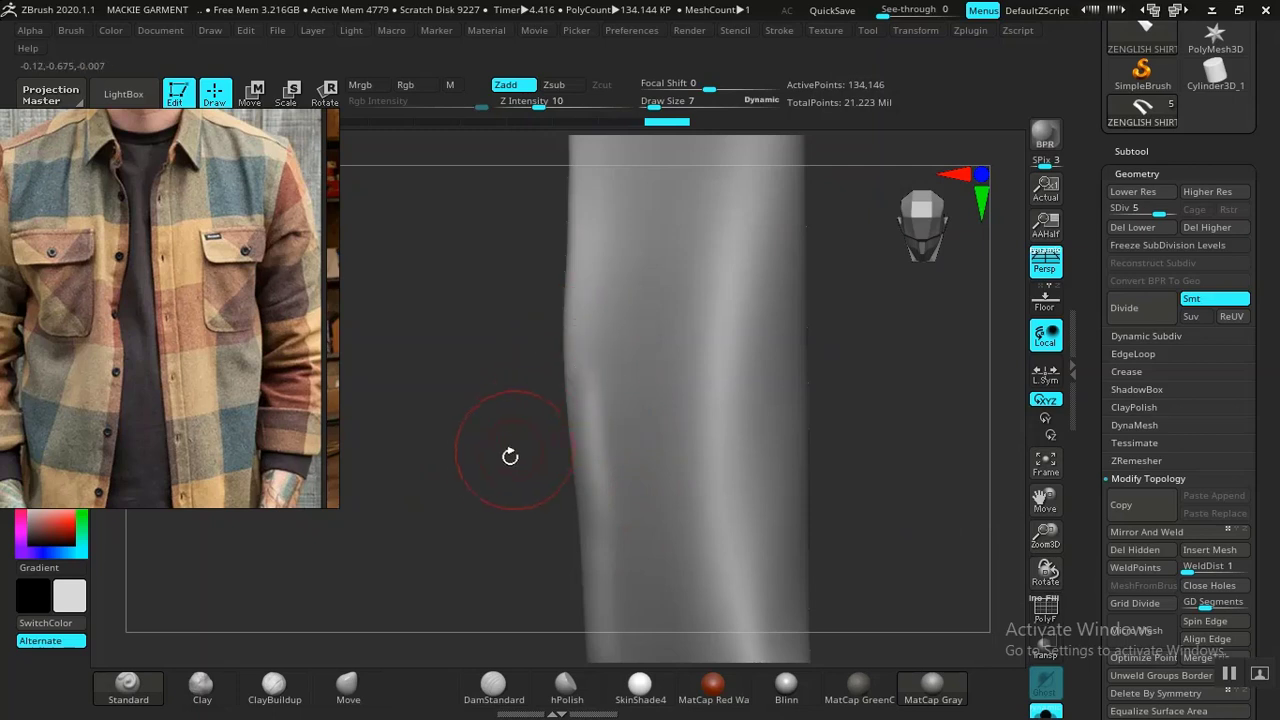
left_click_drag(510, 455, 603, 442, "alt")
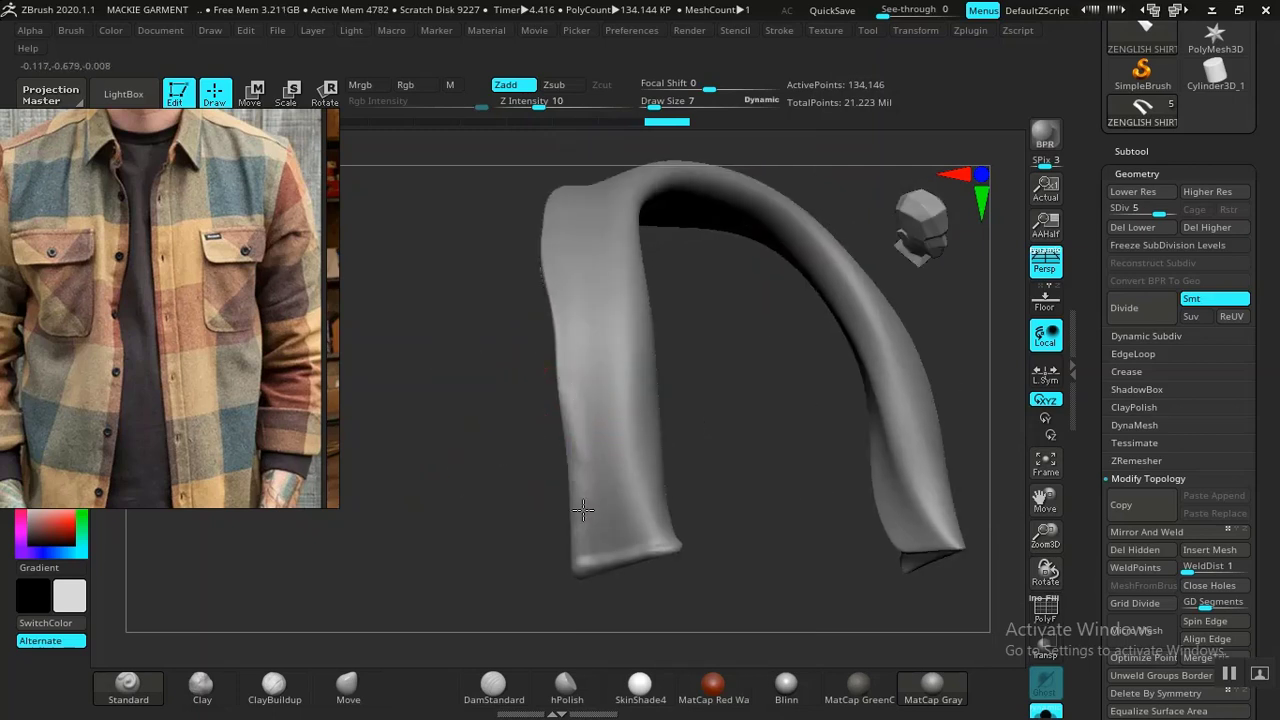
left_click_drag(589, 601, 592, 598, "shift")
left_click_drag(749, 478, 762, 521, "alt")
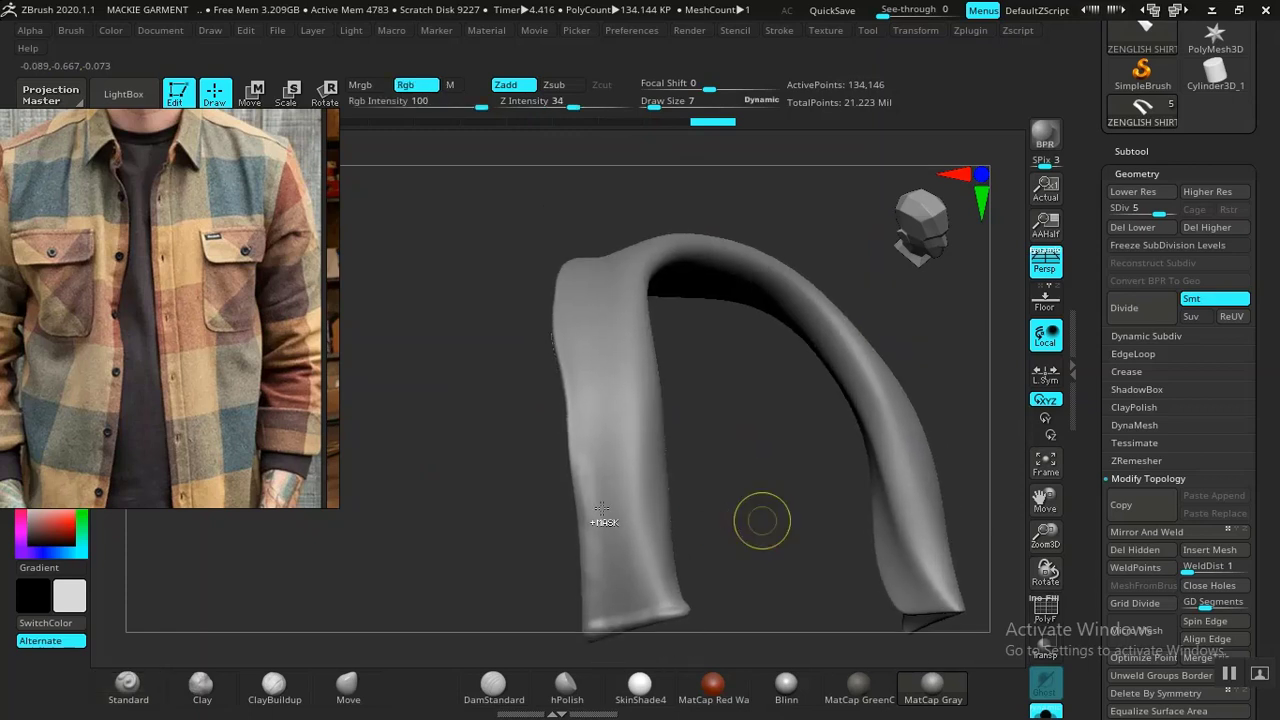
key("ctrl+z")
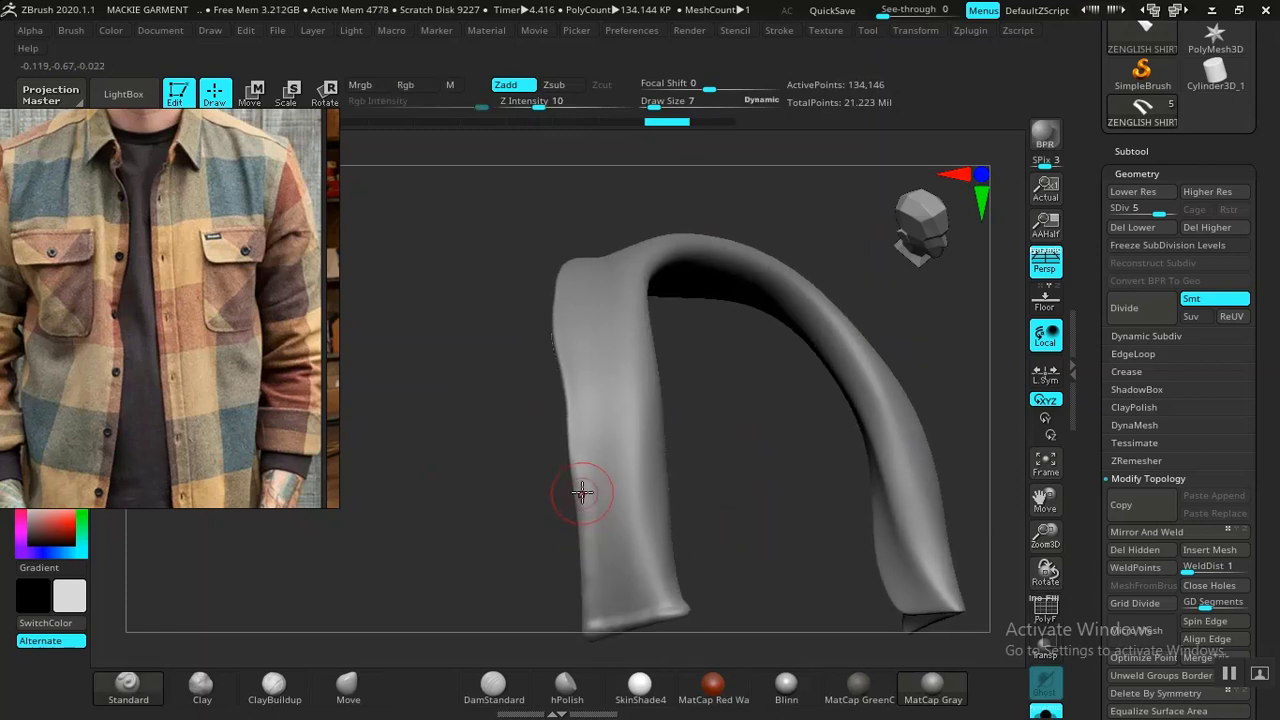
left_click_drag(590, 604, 594, 598, "shift")
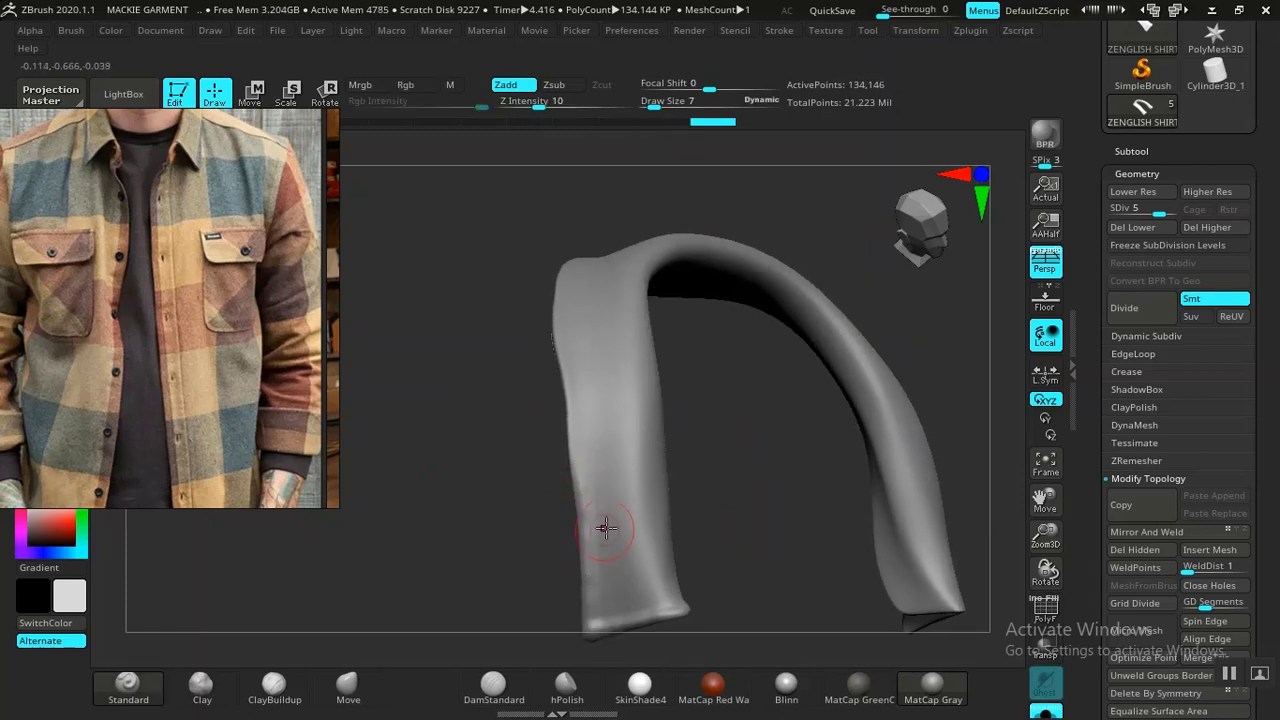
Set the brush's Z Intensity to 14 and sculpt the seam line along the outer edge of the strip, redoing the first attempt
left_click_drag(541, 104, 545, 103)
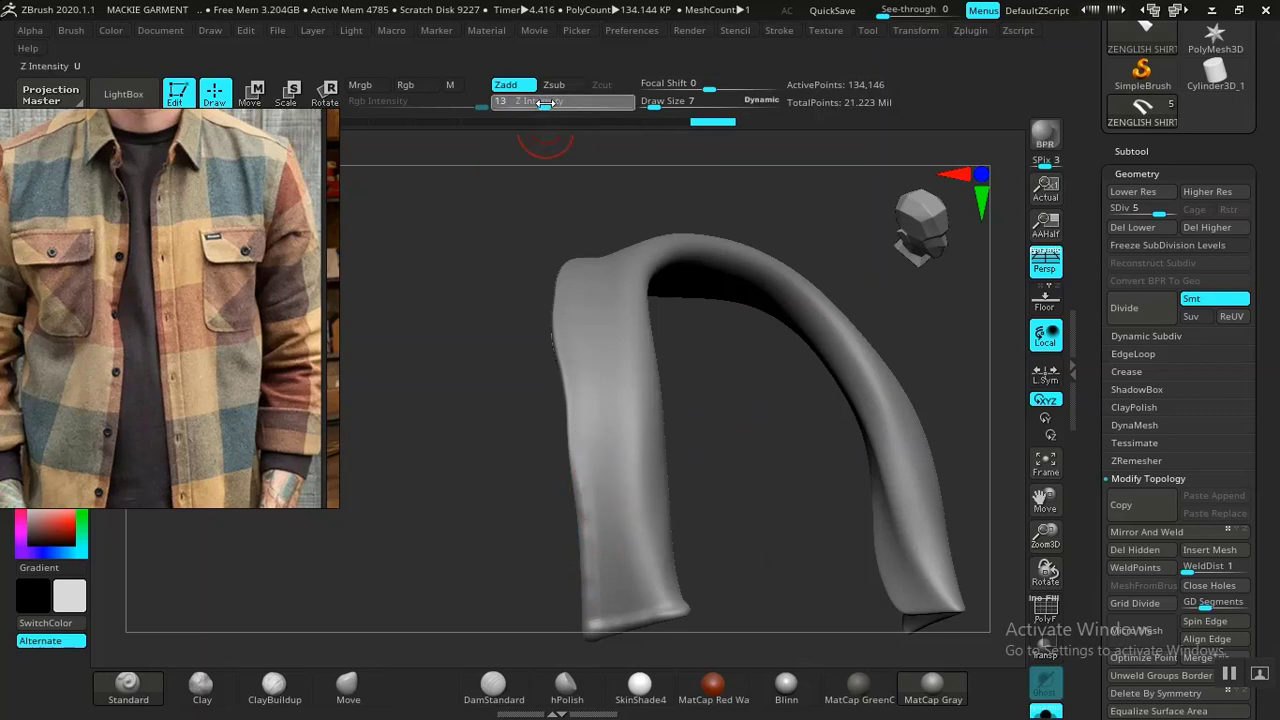
left_click_drag(497, 492, 496, 420, "alt")
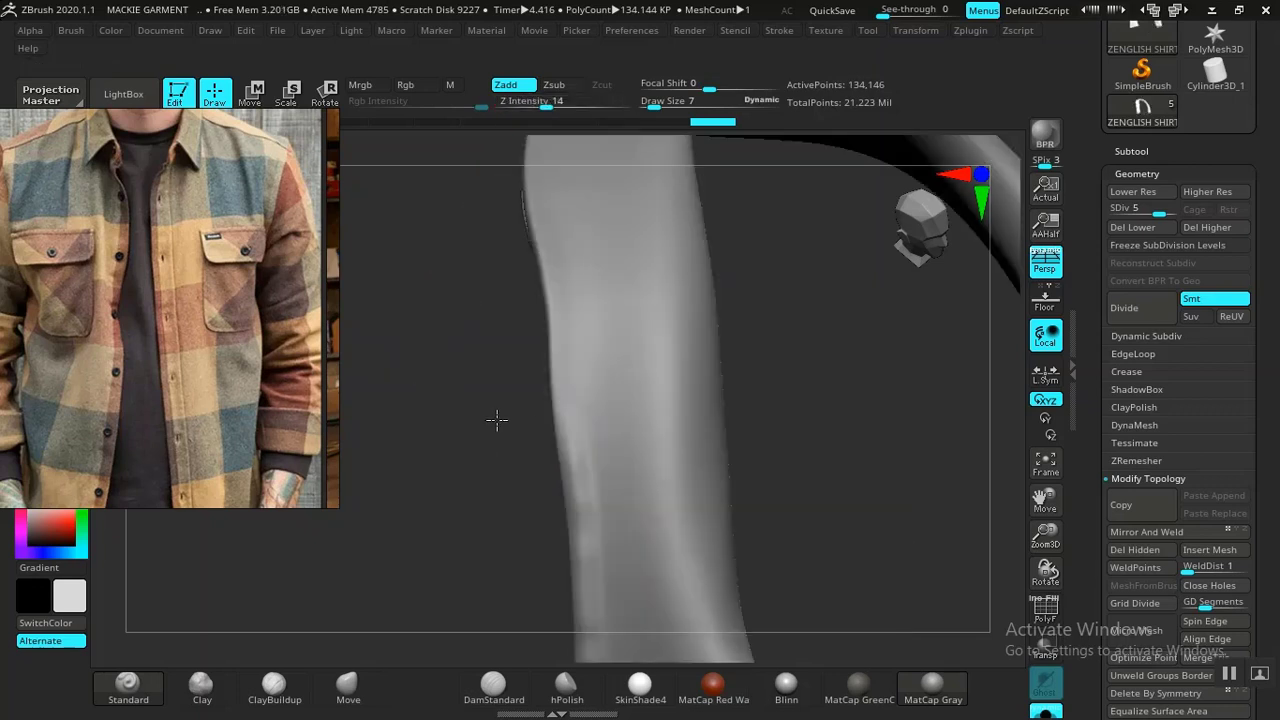
left_click_drag(540, 194, 543, 242)
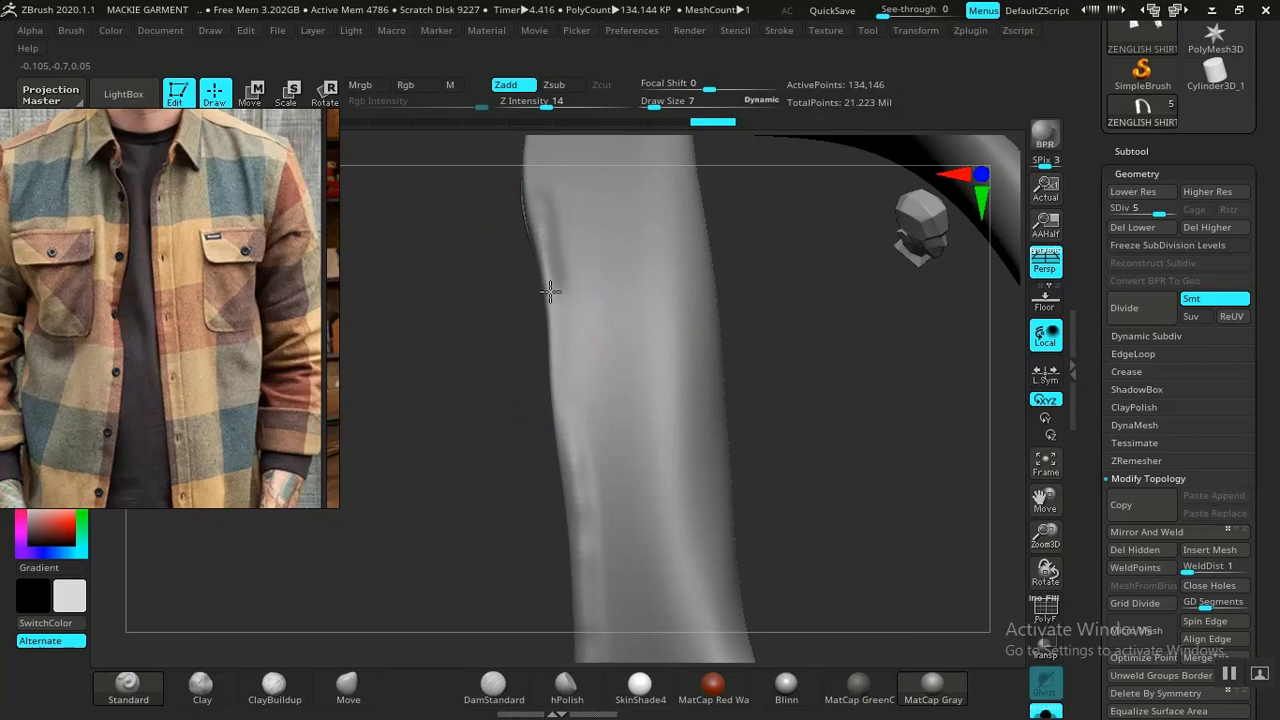
left_click_drag(550, 291, 575, 470)
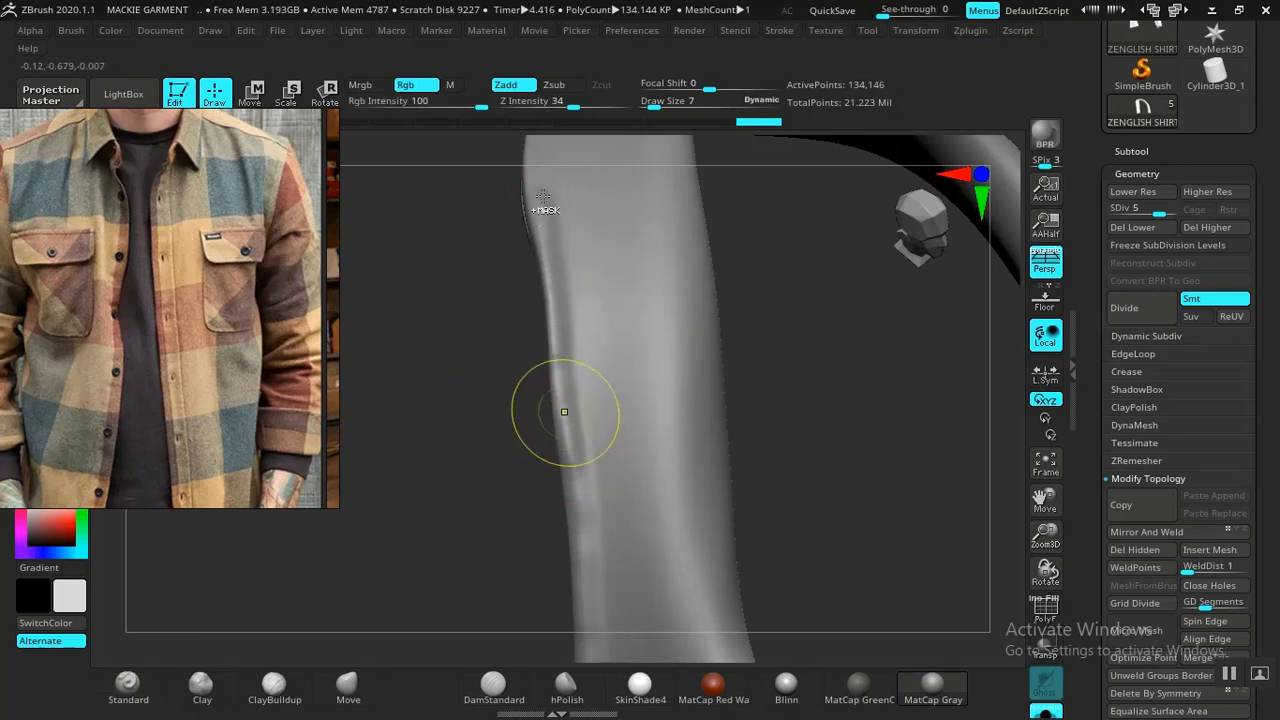
key("ctrl+z")
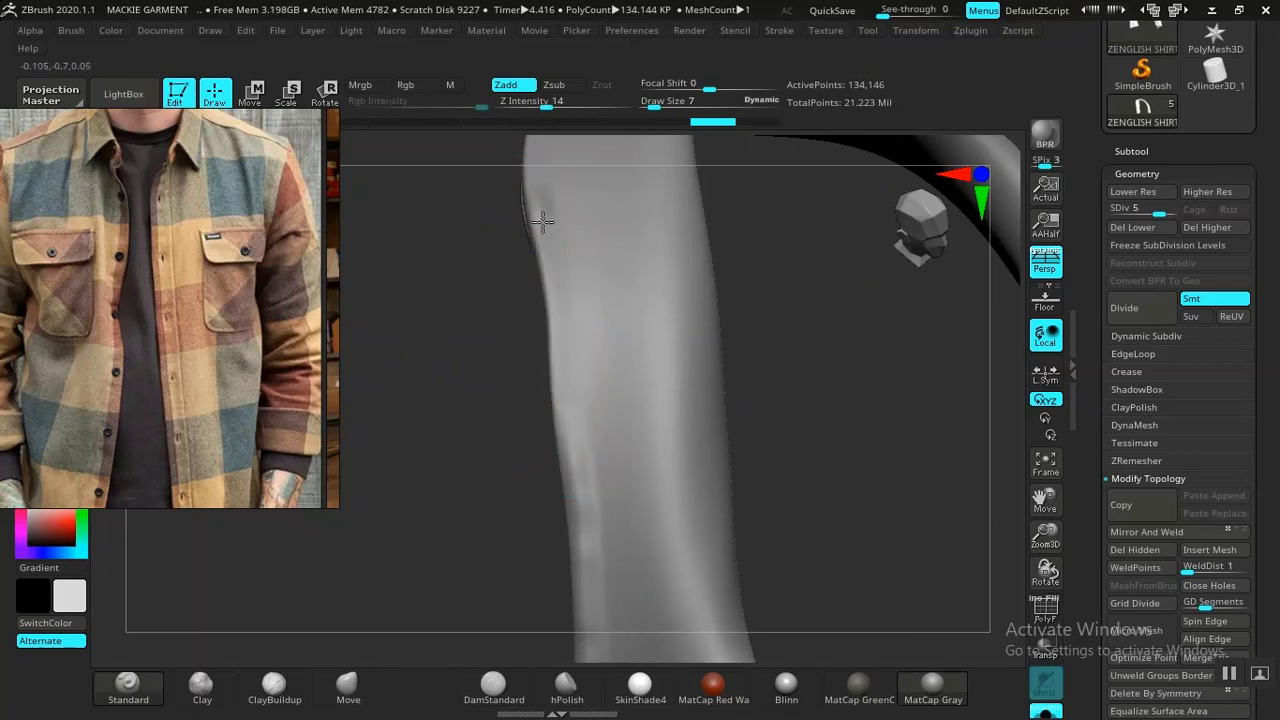
left_click_drag(553, 266, 588, 524)
left_click_drag(779, 358, 729, 437)
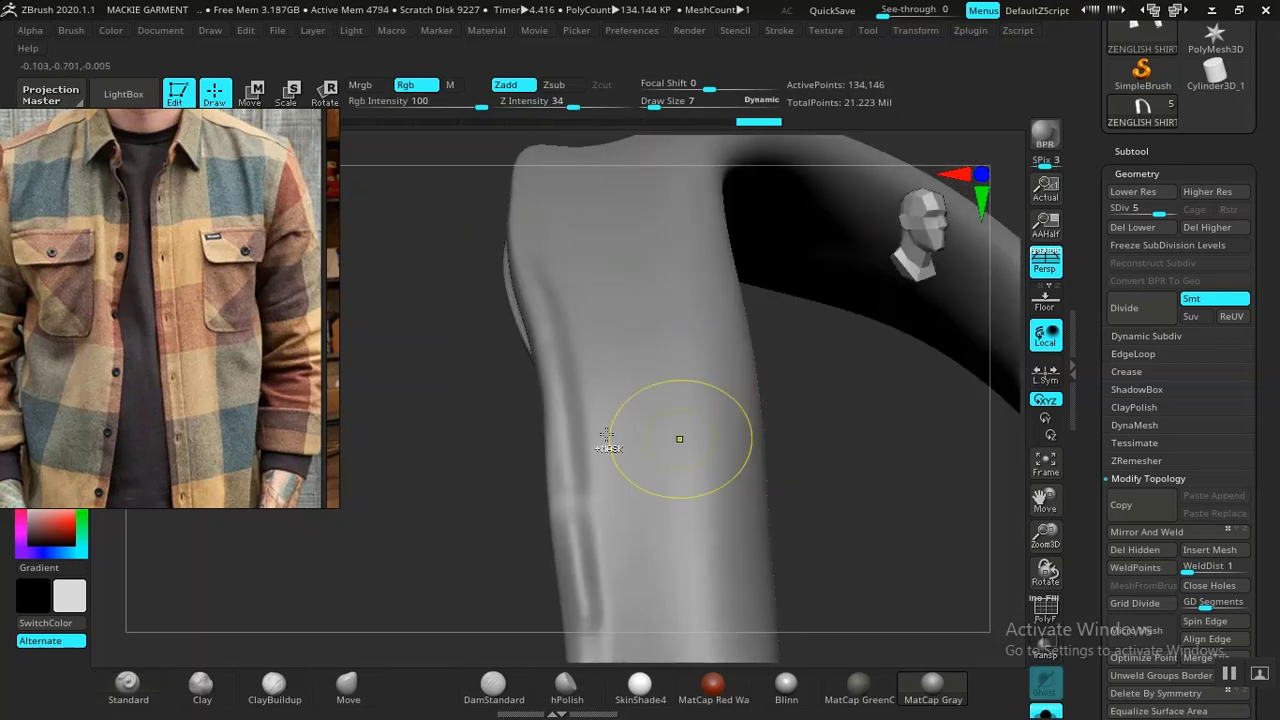
Move the shirt reference photo clear of the brush settings and retry the seam strokes along the outer edge, undoing the last one
left_click_drag(217, 403, 1067, 383)
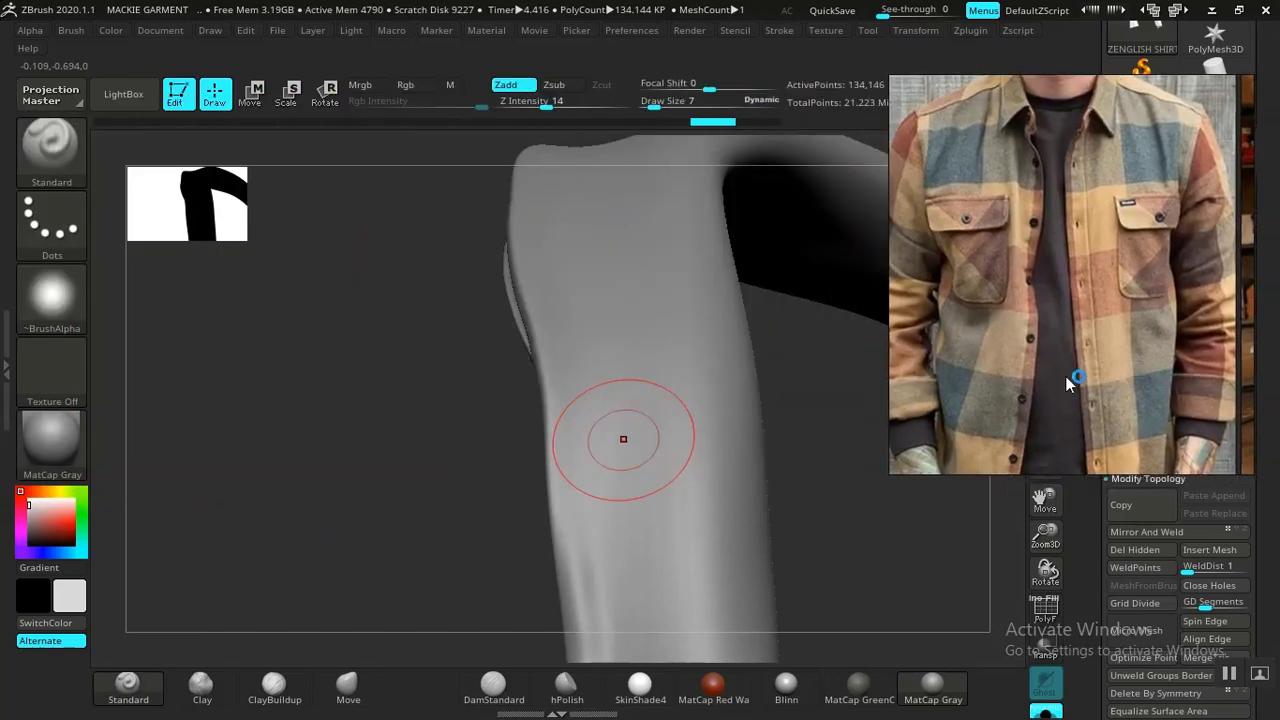
mouse_move(299, 373)
left_mouse_down()
mouse_move(414, 434)
mouse_move(480, 263)
mouse_move(490, 327)
left_mouse_up()
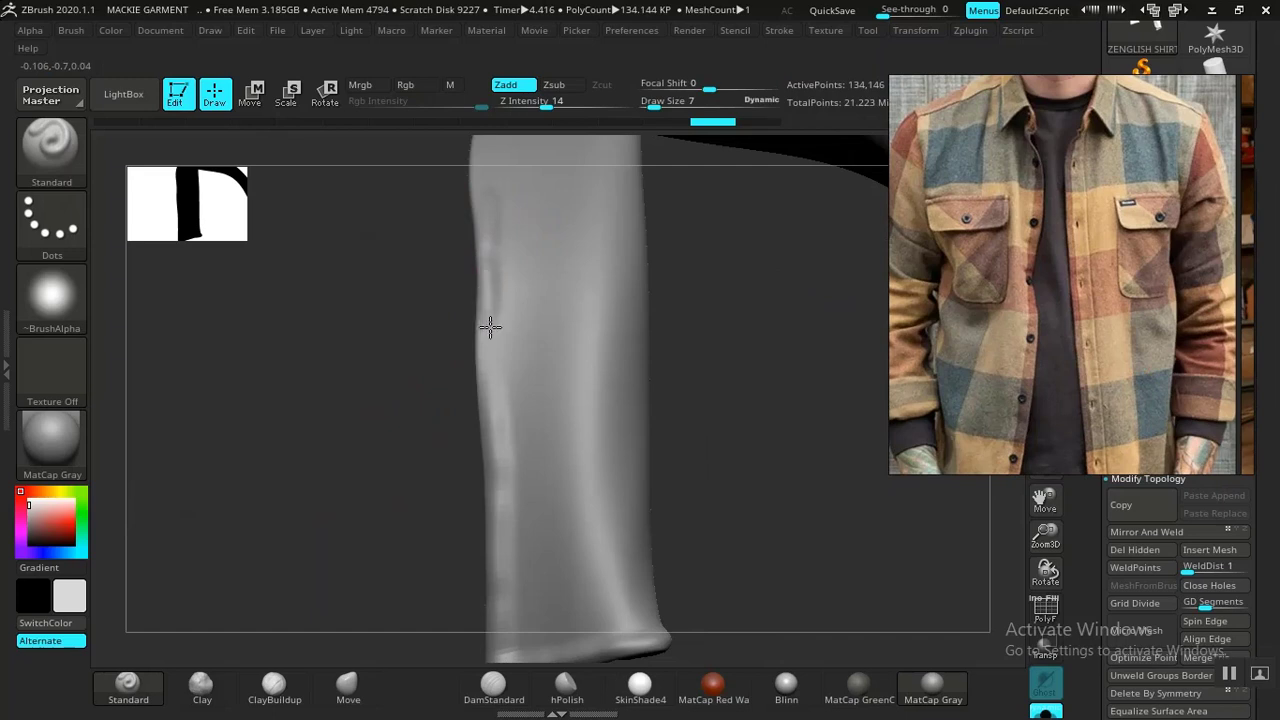
left_click_drag(496, 402, 498, 416)
left_click_drag(311, 346, 370, 357)
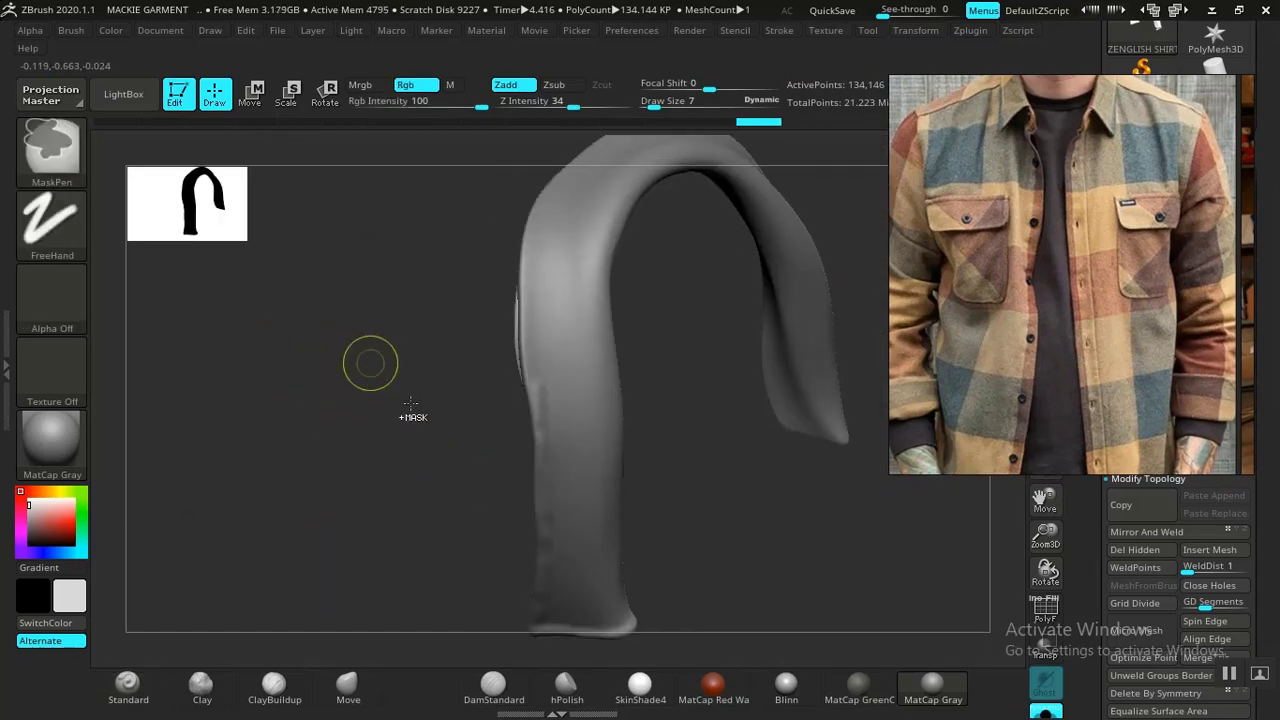
key("ctrl+z")
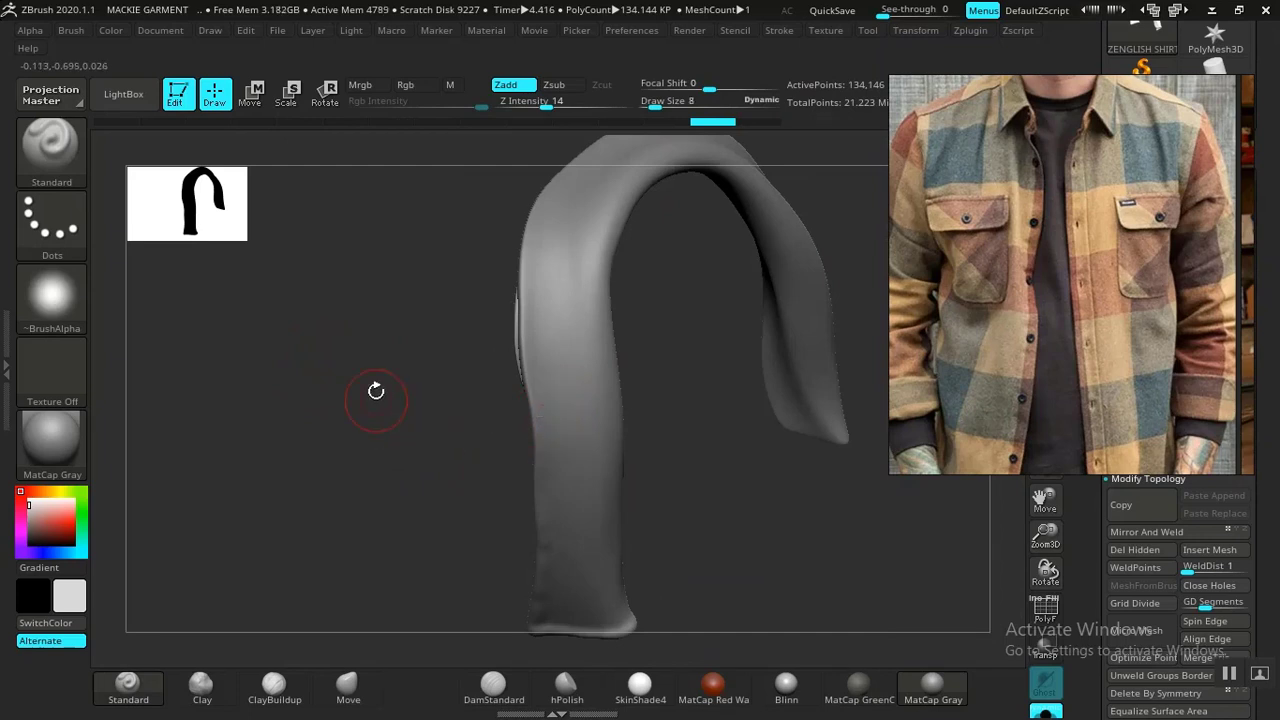
Sculpt the seam groove down the outer edge of the collar strip, from the upper bend towards its lower end
left_click_drag(376, 391, 557, 414)
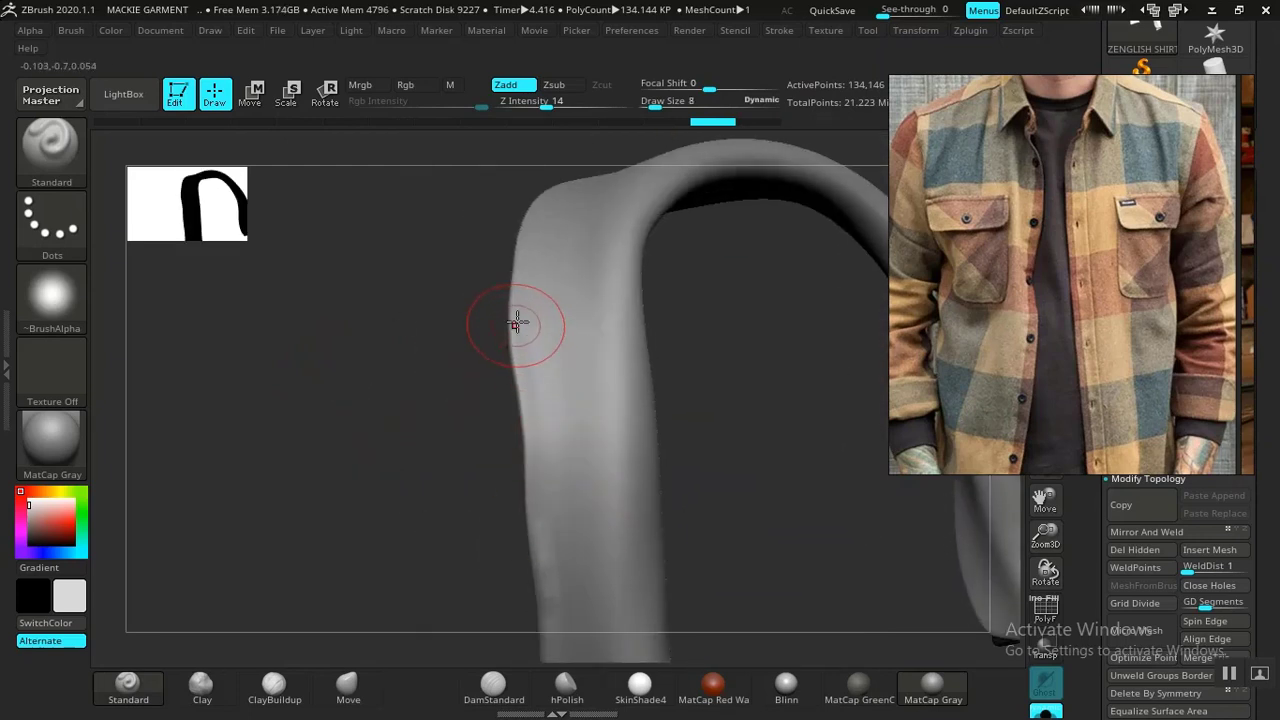
left_click_drag(541, 510, 551, 596)
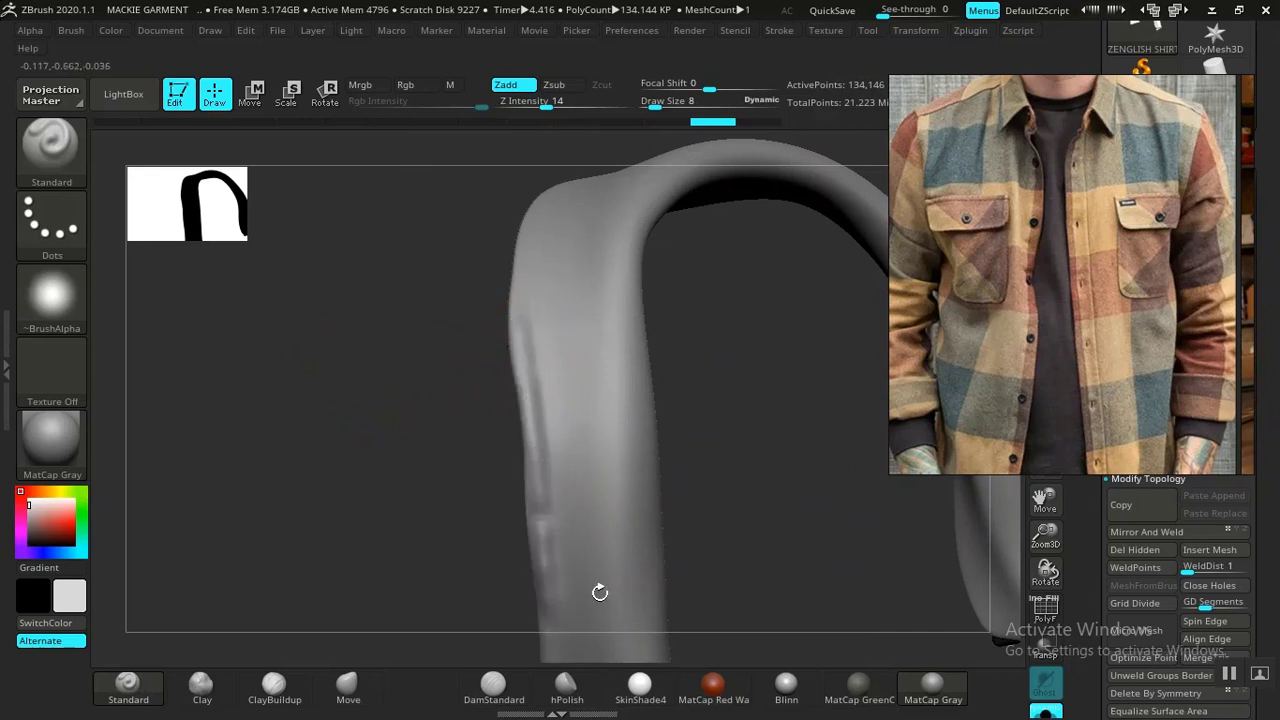
mouse_move(734, 397)
left_mouse_down()
mouse_move(674, 540)
mouse_move(590, 520)
left_mouse_up()
left_click_drag(353, 415, 553, 477)
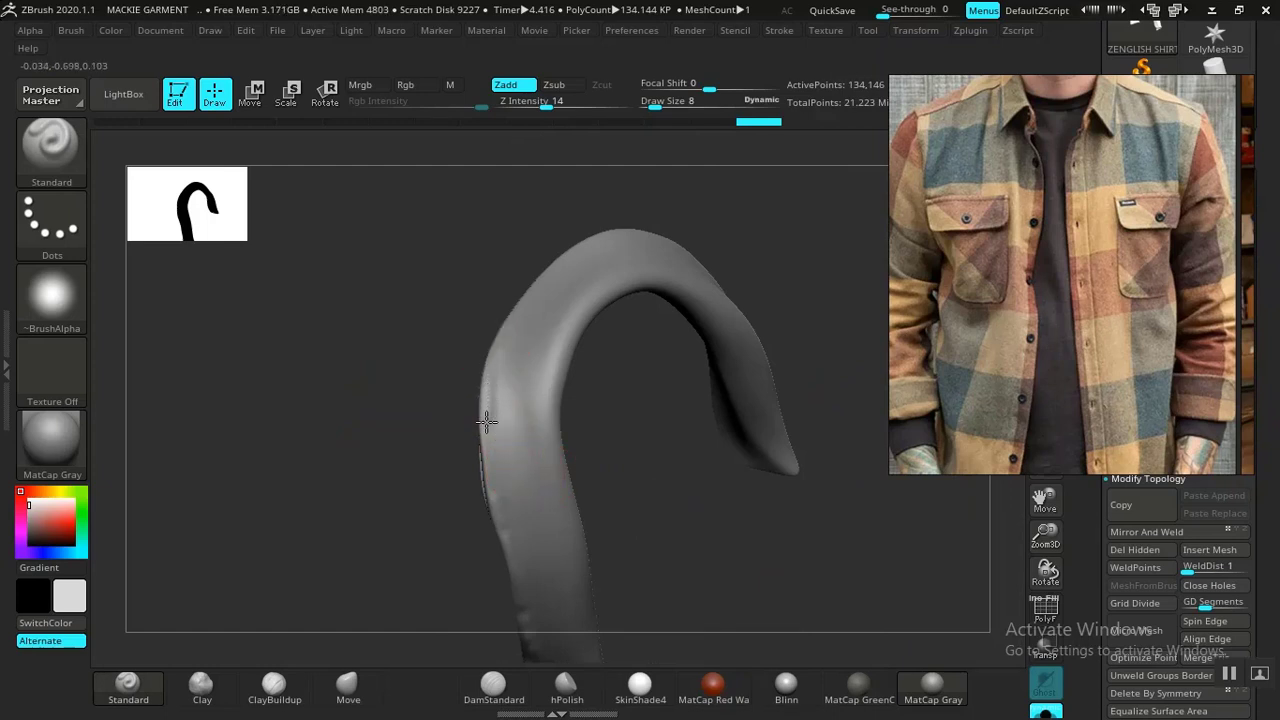
Continue the seam groove along the outer edge around the back curve of the collar to the opposite side
left_click_drag(677, 497, 551, 371)
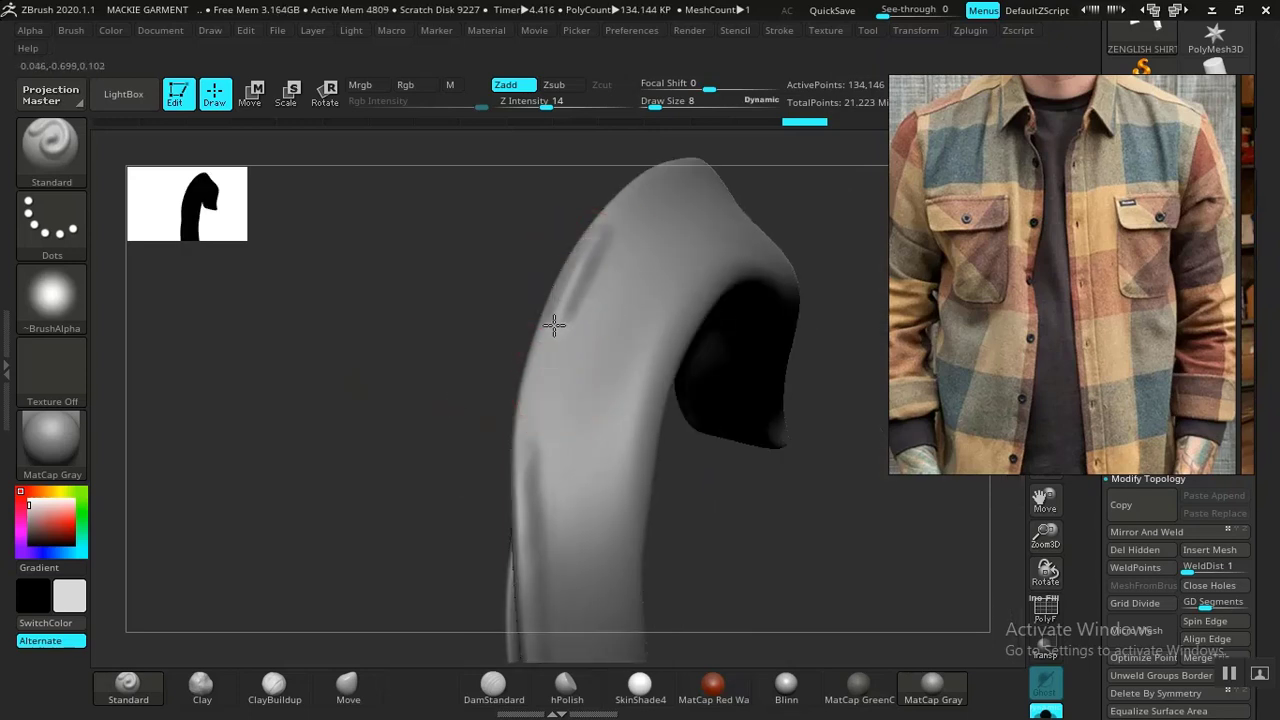
left_click_drag(743, 493, 524, 387)
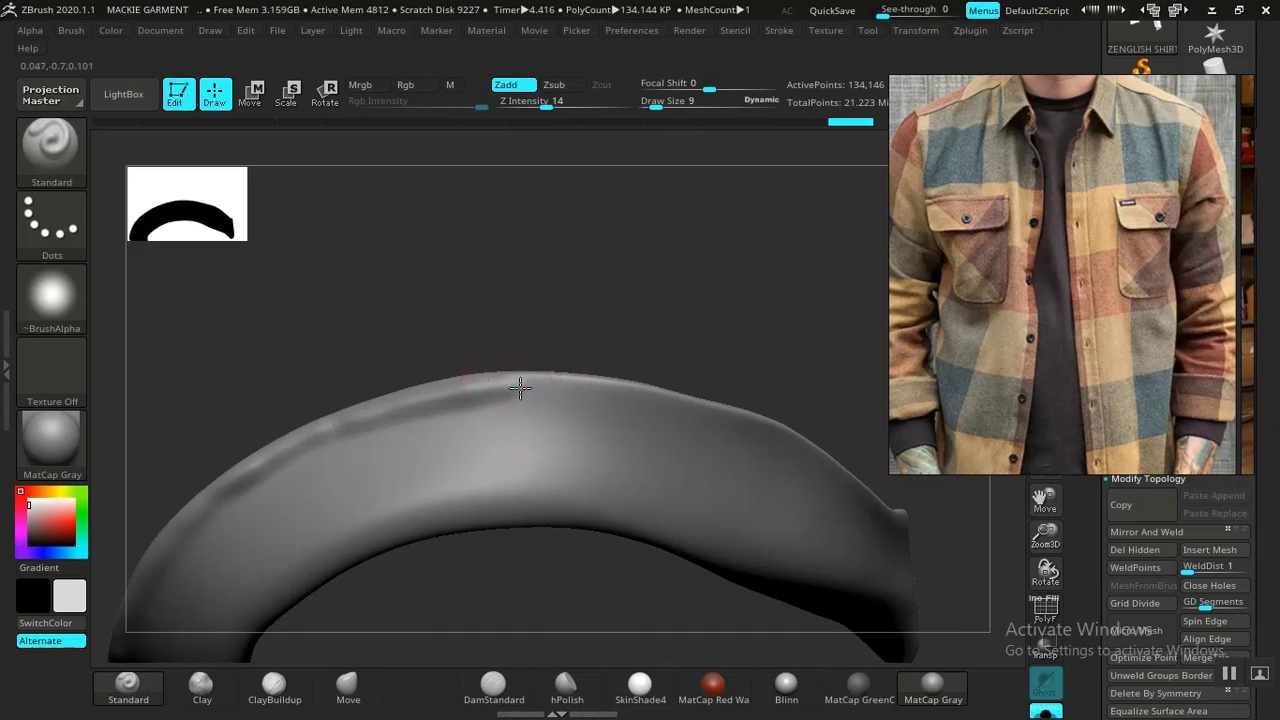
left_click_drag(586, 390, 751, 437)
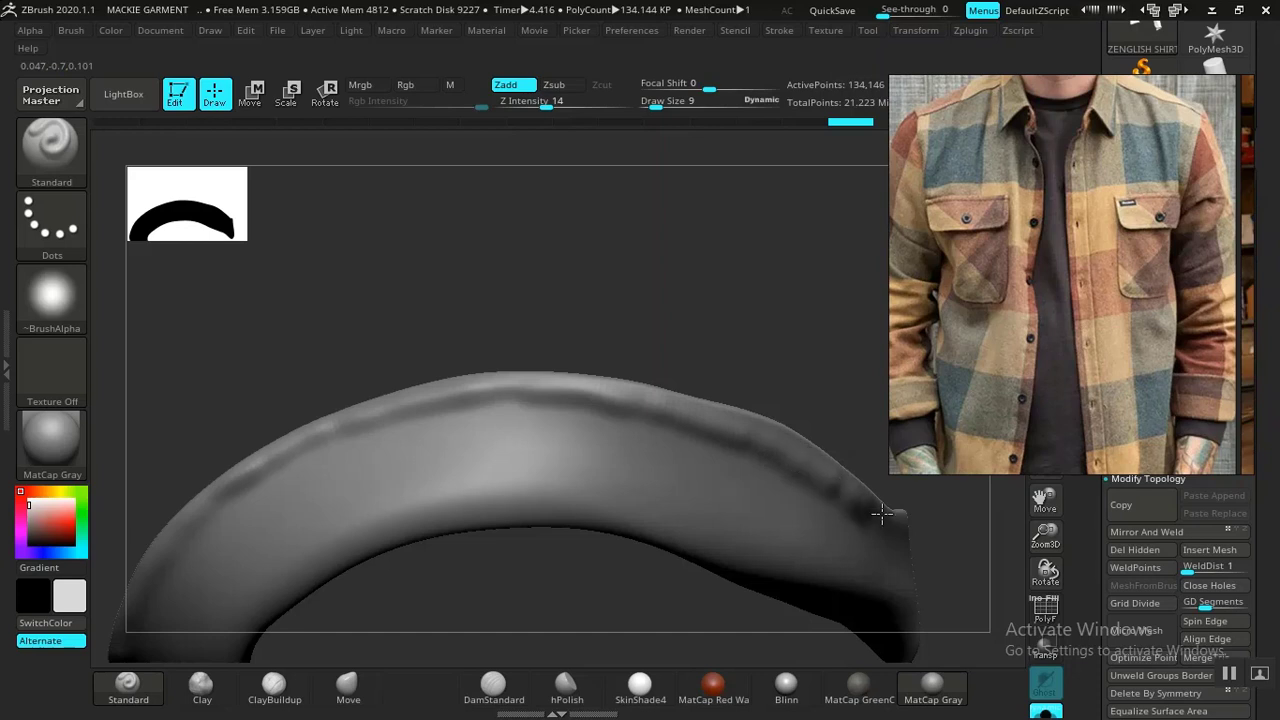
Extend the seam groove down the far arm of the collar strip and undo the last stroke
mouse_move(791, 334)
left_mouse_down()
mouse_move(657, 363)
mouse_move(594, 291)
mouse_move(564, 336)
mouse_move(627, 389)
left_mouse_up()
left_click_drag(627, 389, 612, 352)
mouse_move(726, 489)
left_mouse_down("alt")
mouse_move(680, 363)
mouse_move(409, 249)
left_mouse_up("alt")
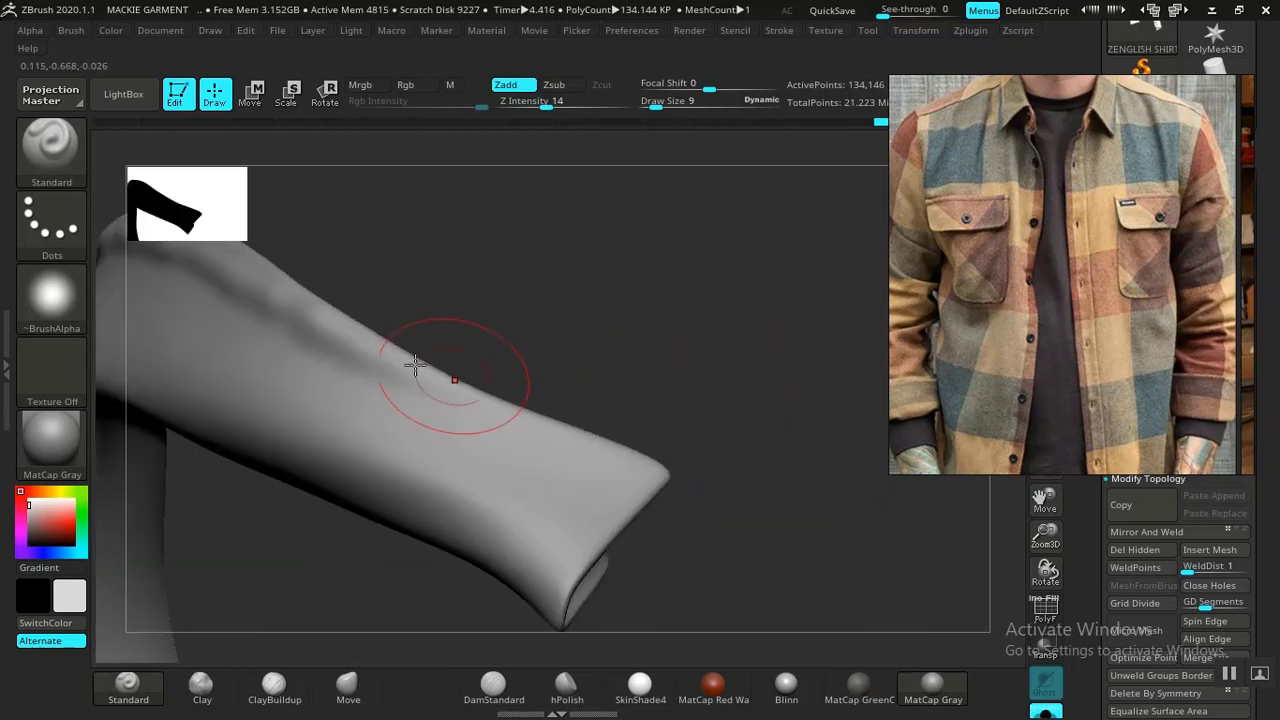
left_click_drag(368, 353, 436, 382)
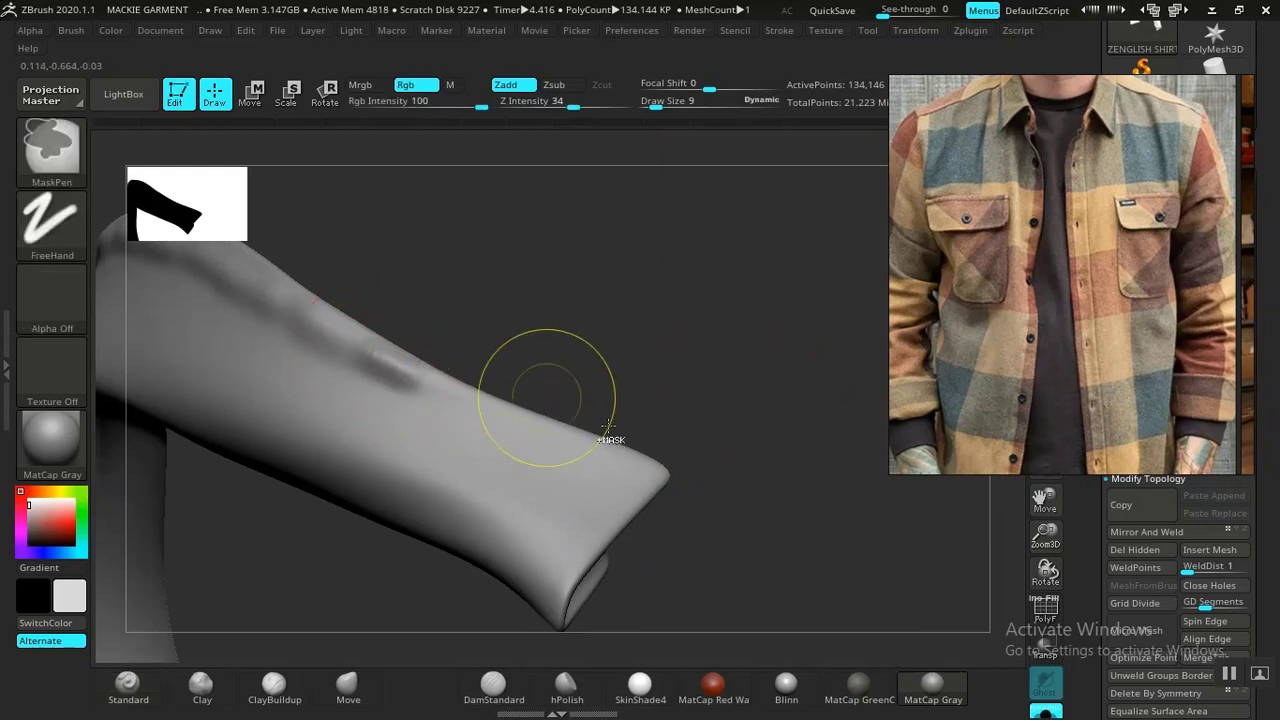
key("ctrl+z")
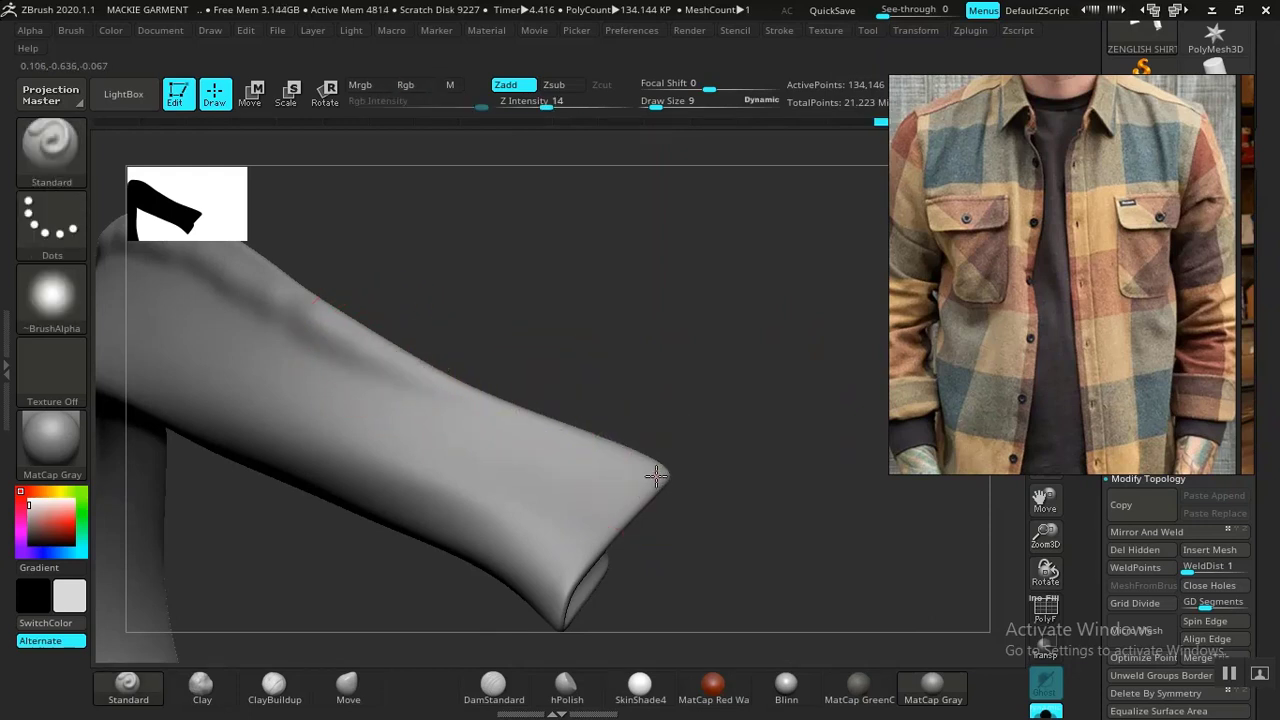
Redo the seam groove along the outer edge of the far collar arm and carry it down the arm's short end
mouse_move(626, 459)
left_mouse_down()
mouse_move(477, 409)
mouse_move(303, 323)
left_mouse_up()
mouse_move(546, 337)
left_mouse_down()
mouse_move(523, 300)
mouse_move(769, 523)
mouse_move(733, 386)
mouse_move(609, 340)
mouse_move(757, 577)
mouse_move(674, 449)
left_mouse_up()
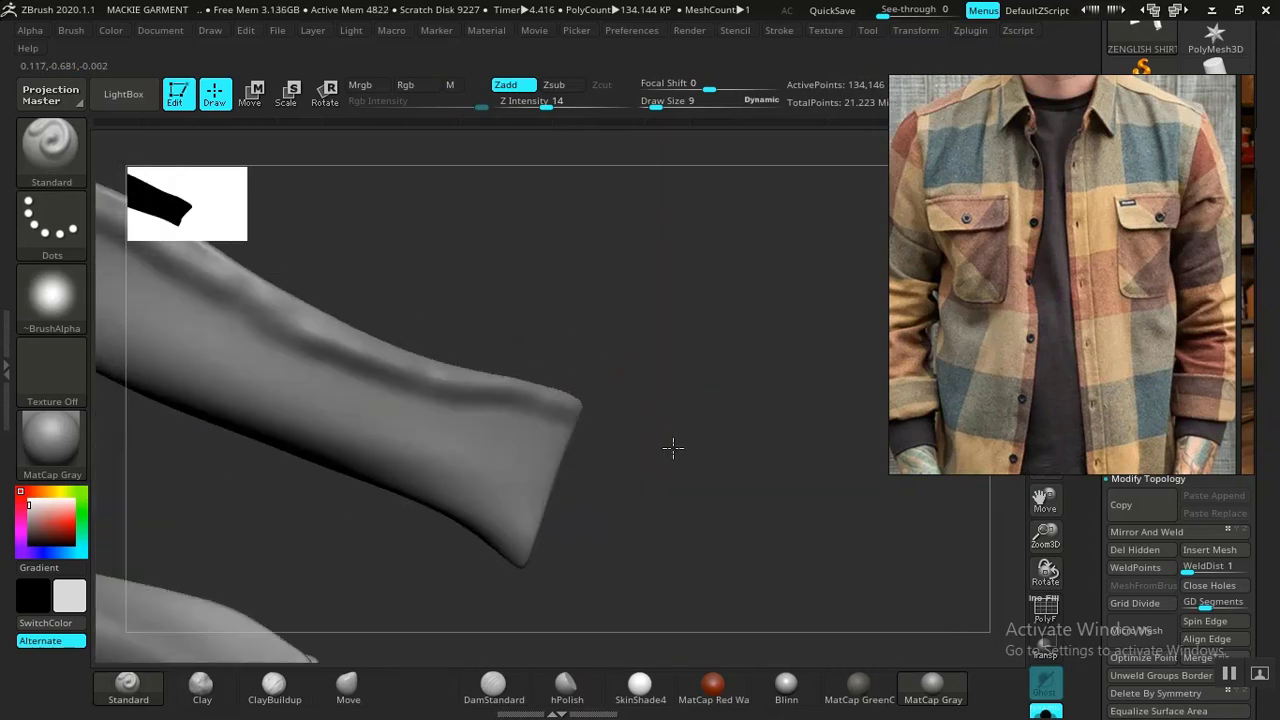
key("ctrl+z")
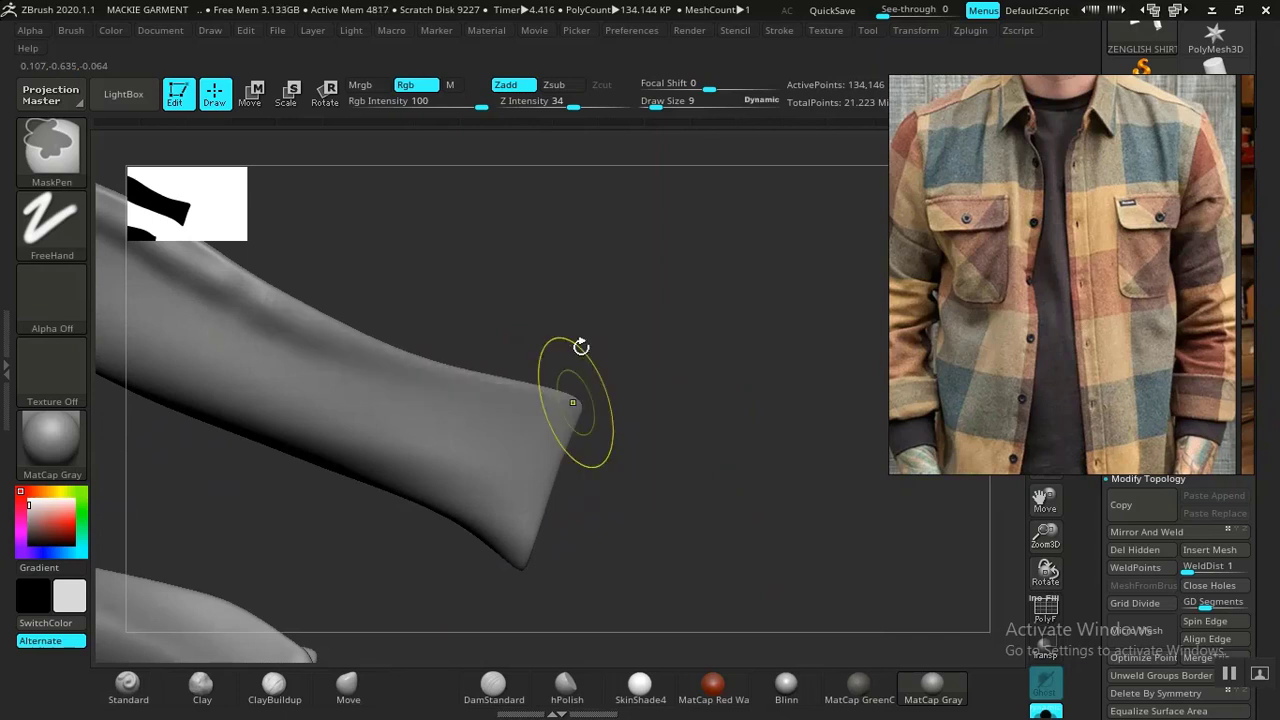
left_click_drag(466, 337, 626, 380, "alt")
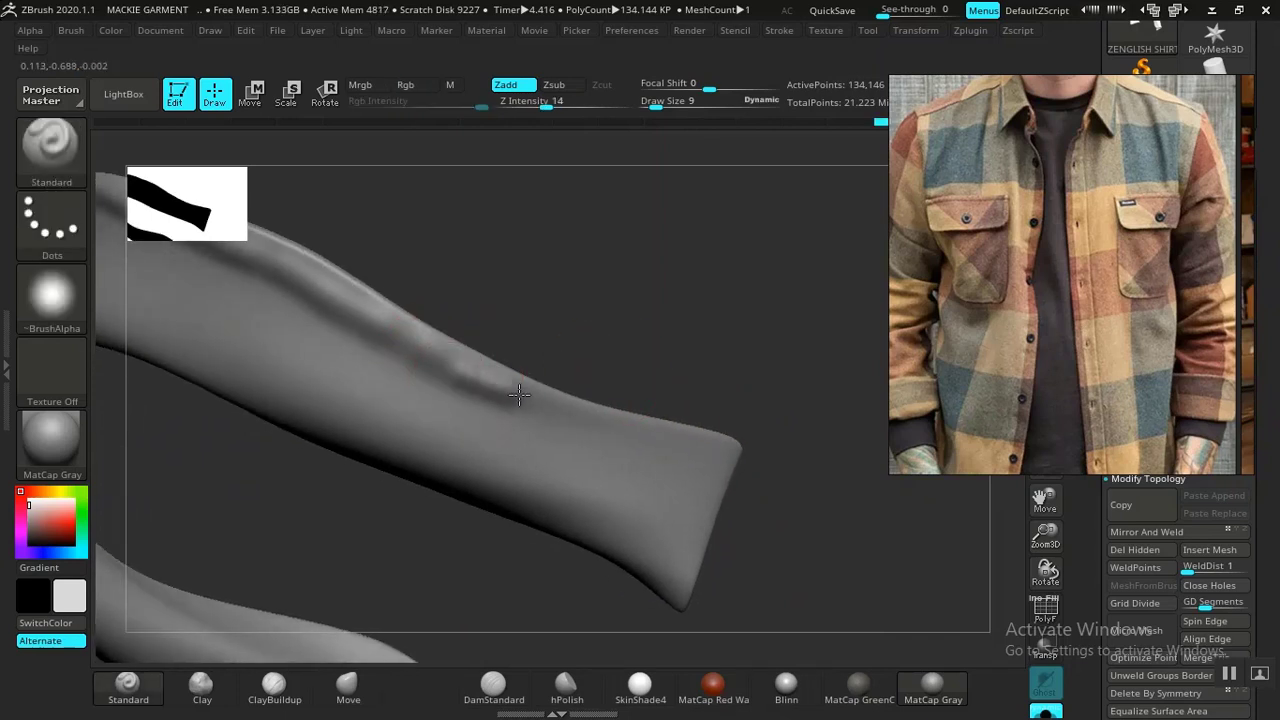
left_click_drag(578, 416, 648, 432)
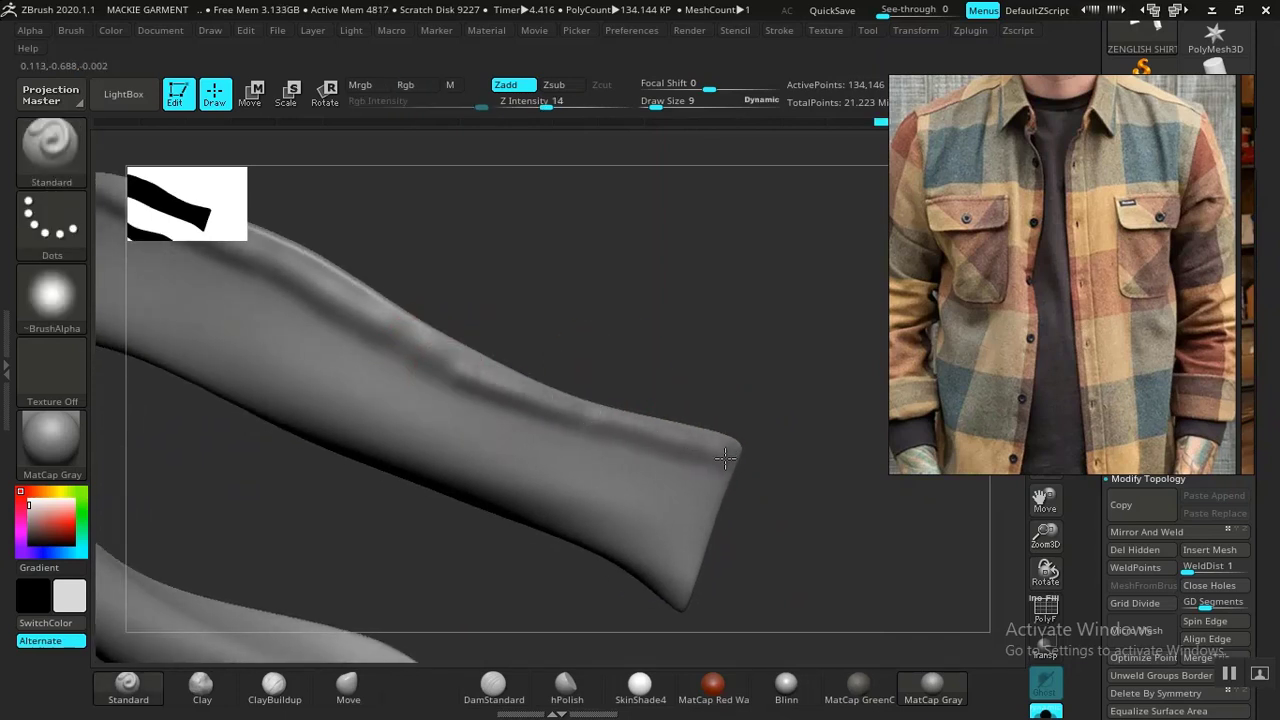
left_click_drag(707, 498, 666, 612)
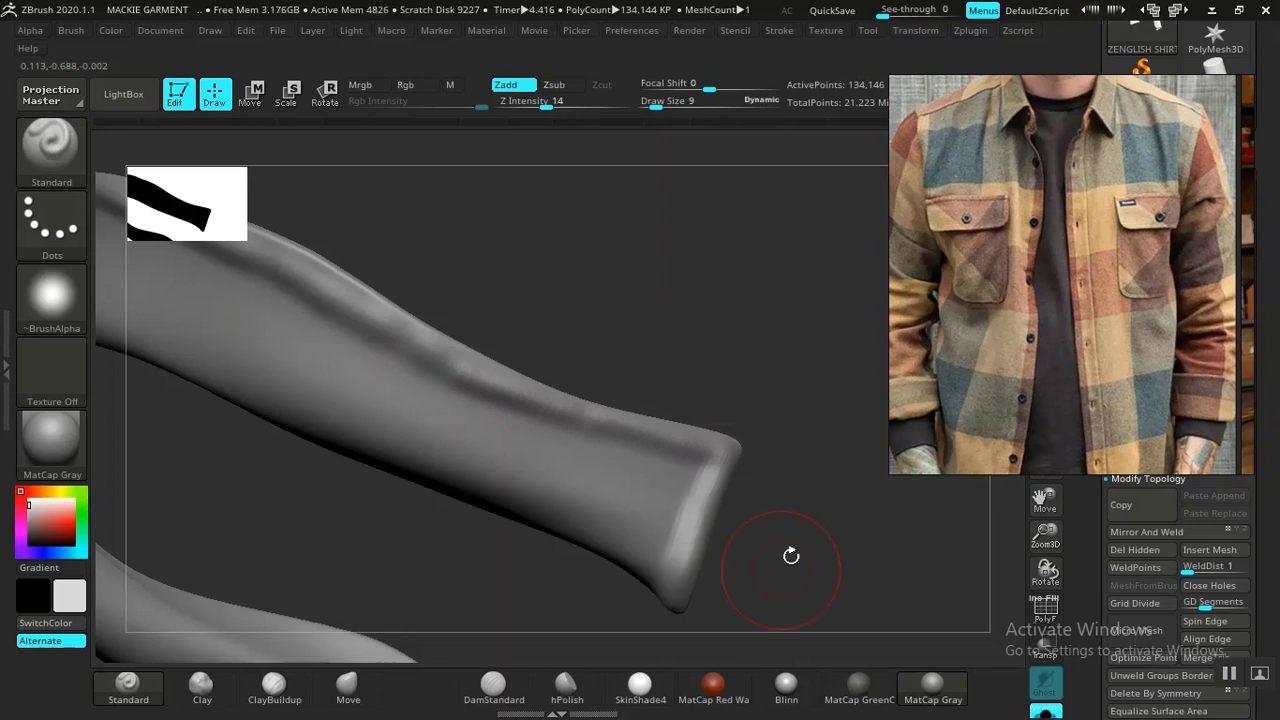
Try a seam stroke along the free edge of the collar's other face near the bend and undo it
mouse_move(790, 555)
left_mouse_down()
mouse_move(746, 423)
mouse_move(734, 423)
mouse_move(774, 563)
mouse_move(778, 361)
mouse_move(630, 393)
mouse_move(571, 371)
left_mouse_up()
left_click_drag(794, 477, 571, 454)
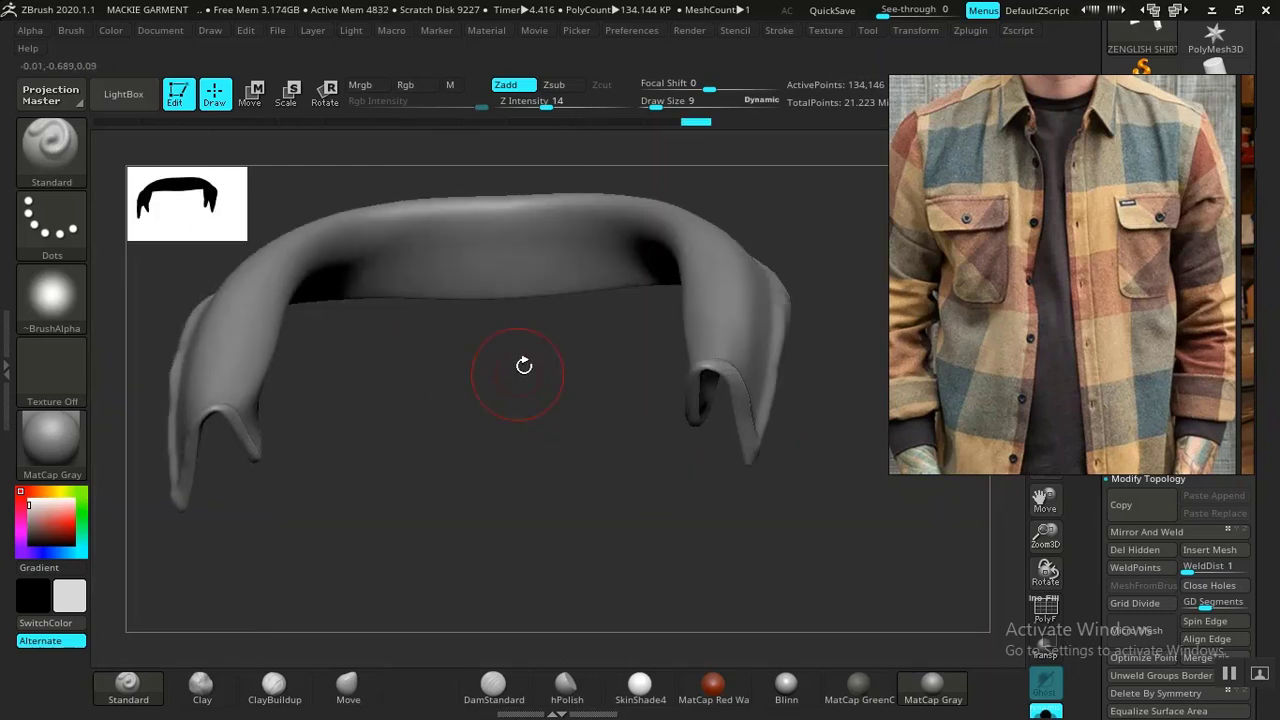
mouse_move(523, 366)
left_mouse_down("alt")
mouse_move(623, 503)
mouse_move(577, 530)
mouse_move(547, 389)
mouse_move(629, 349)
mouse_move(731, 233)
mouse_move(623, 523)
mouse_move(585, 540)
mouse_move(395, 463)
mouse_move(268, 443)
mouse_move(128, 450)
left_mouse_up("alt")
mouse_move(563, 237)
left_mouse_down()
mouse_move(757, 242)
mouse_move(690, 470)
left_mouse_up()
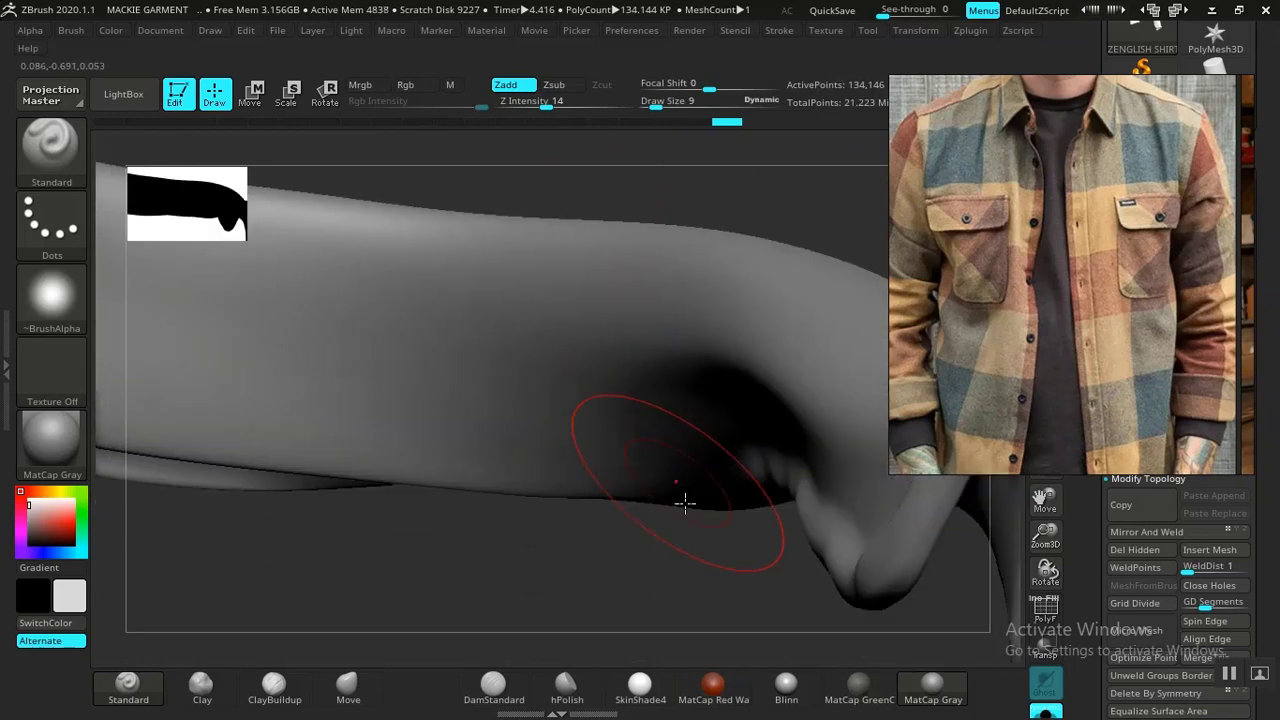
left_click_drag(674, 563, 674, 363)
left_click_drag(736, 167, 710, 342)
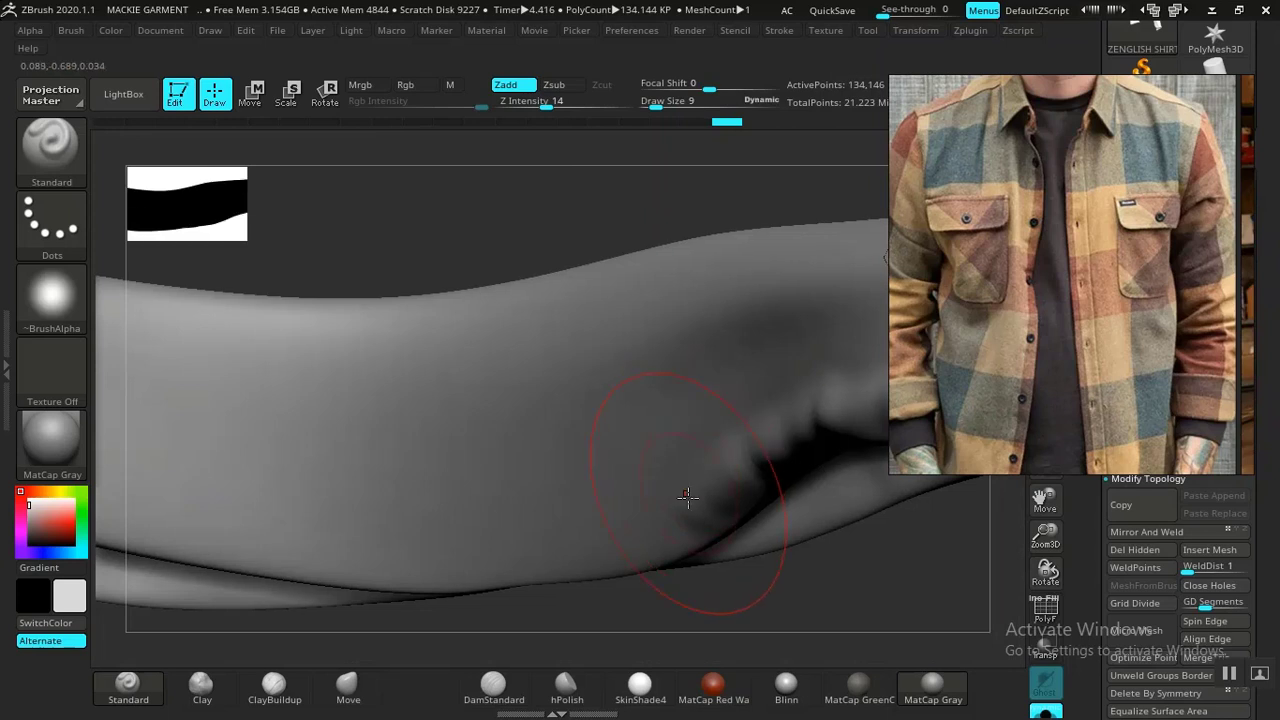
left_click_drag(563, 548, 340, 535)
key("ctrl")
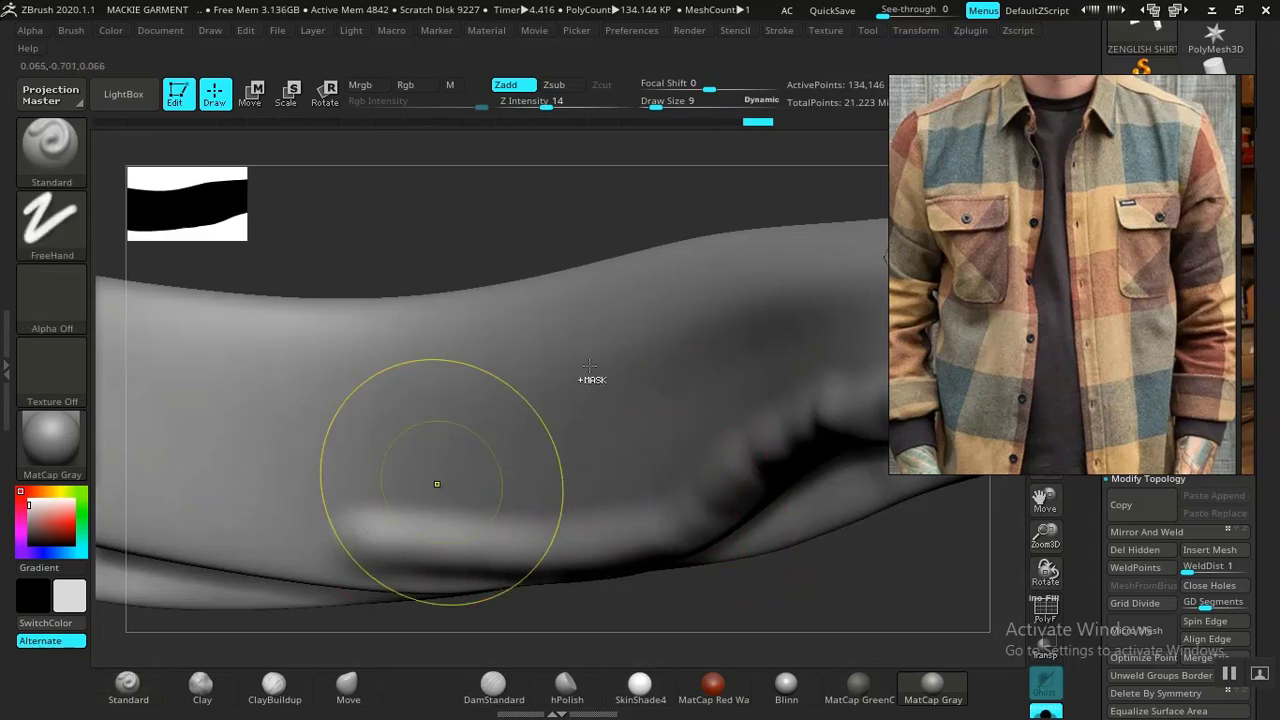
left_click_drag(543, 189, 651, 409)
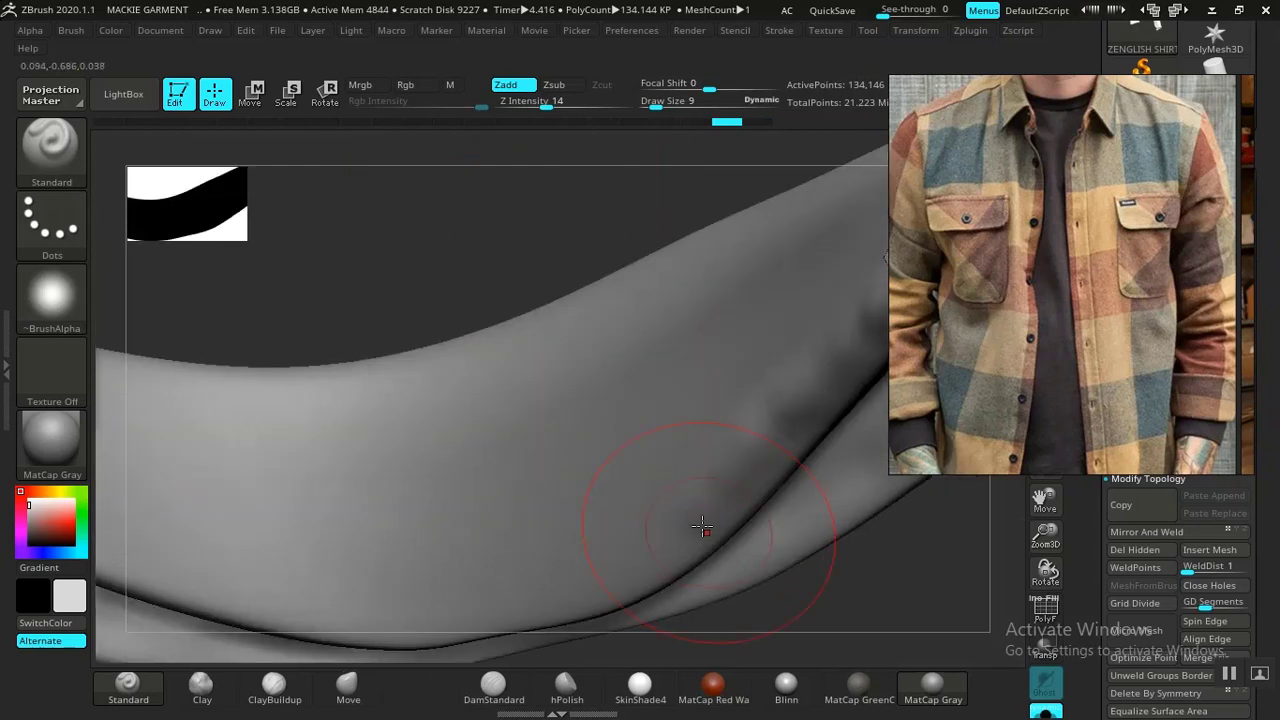
Sculpt the seam along the free edge of the collar's other face, from the bend towards the back
left_click_drag(703, 527, 565, 575)
key("ctrl")
mouse_move(595, 574)
left_mouse_down()
mouse_move(550, 598)
mouse_move(375, 620)
mouse_move(140, 592)
left_mouse_up()
mouse_move(421, 301)
left_mouse_down()
mouse_move(597, 254)
mouse_move(480, 417)
mouse_move(371, 526)
mouse_move(624, 569)
left_mouse_up()
mouse_move(700, 466)
left_mouse_down()
mouse_move(640, 440)
mouse_move(511, 422)
mouse_move(374, 369)
mouse_move(318, 368)
left_mouse_up()
left_click_drag(613, 548, 247, 434)
mouse_move(418, 652)
left_mouse_down()
mouse_move(311, 603)
mouse_move(351, 594)
left_mouse_up()
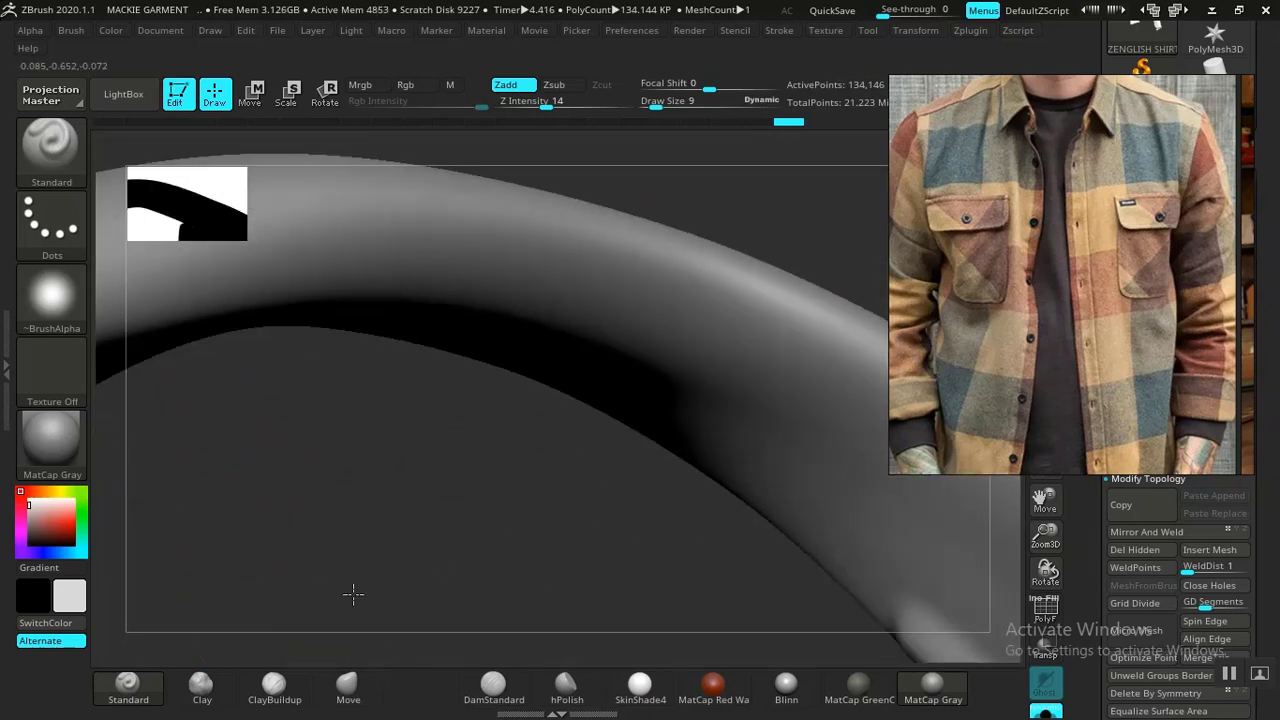
Continue the seam along that free edge around the back curve towards the opposite bend
mouse_move(806, 569)
left_mouse_down()
mouse_move(670, 563)
mouse_move(843, 647)
left_mouse_up()
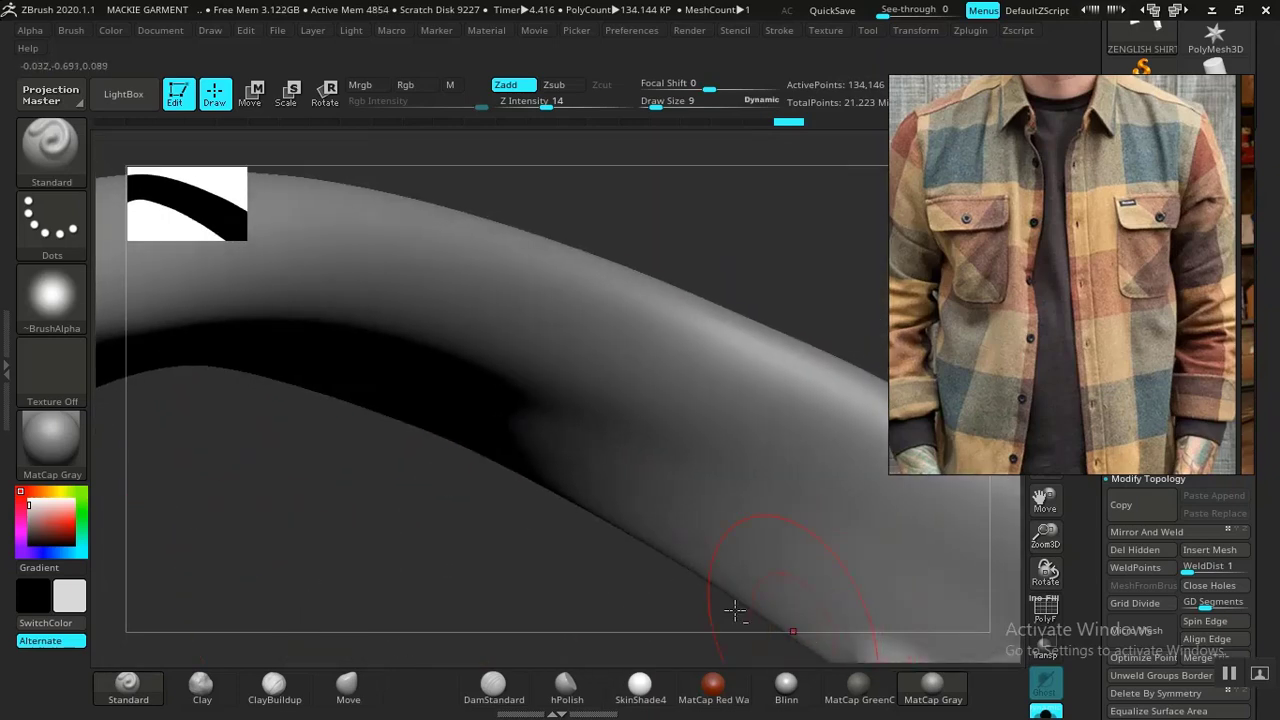
left_click_drag(735, 610, 850, 512)
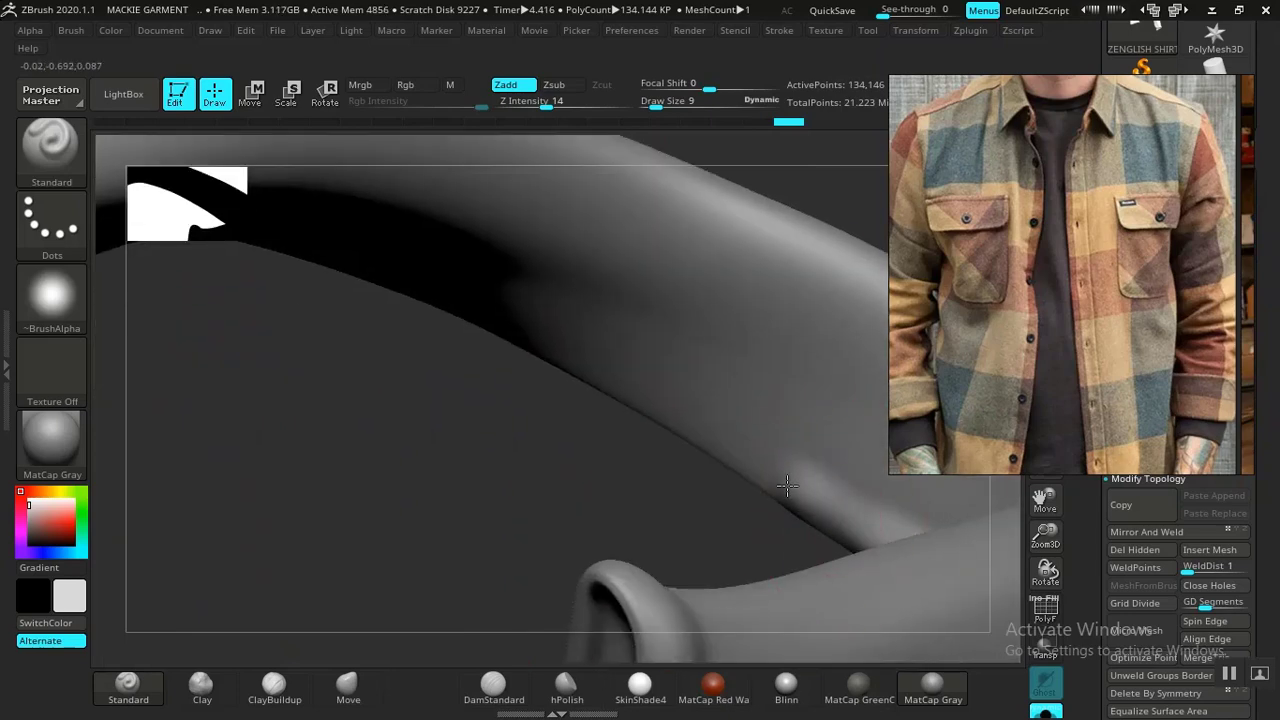
mouse_move(787, 486)
left_mouse_down()
mouse_move(707, 425)
mouse_move(538, 339)
left_mouse_up()
mouse_move(406, 449)
left_mouse_down()
mouse_move(386, 386)
mouse_move(394, 334)
mouse_move(376, 348)
left_mouse_up()
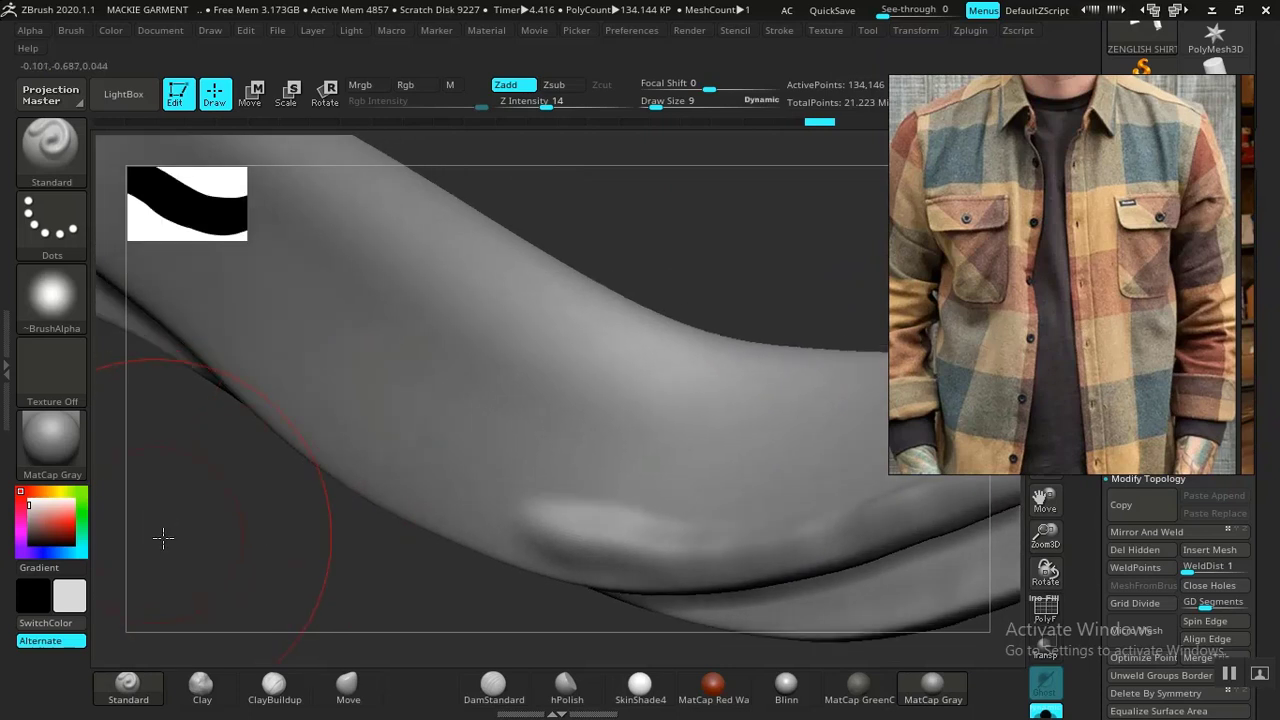
left_click_drag(163, 538, 419, 501)
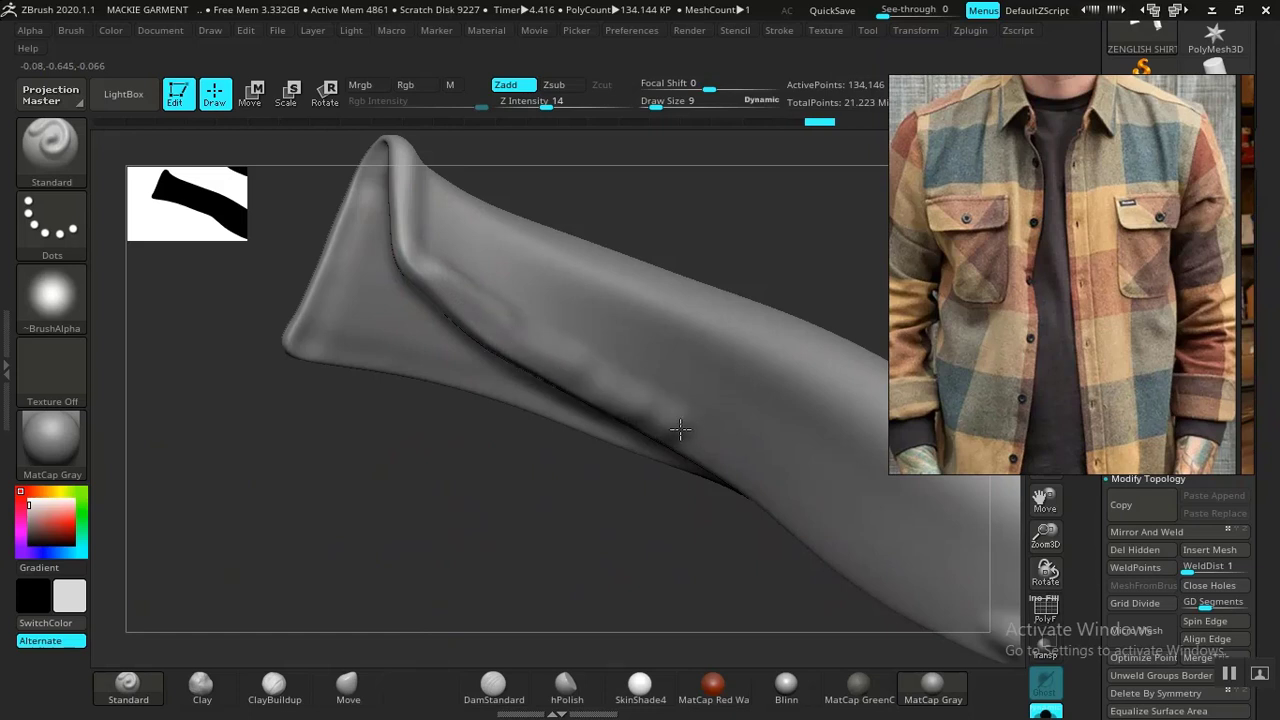
Extend the seam along the folded edge between the opposite bend and the front arm
left_click_drag(702, 447, 728, 469)
left_click_drag(580, 589, 530, 580)
left_click_drag(663, 371, 617, 194, "alt")
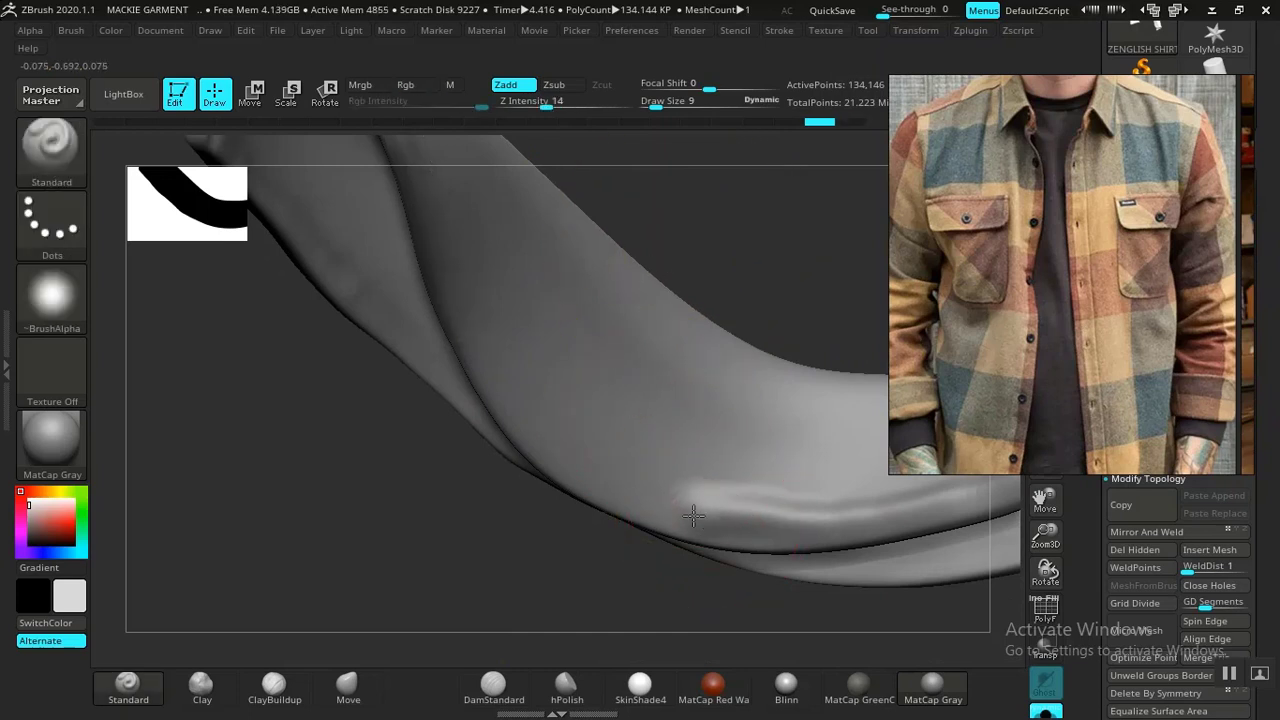
mouse_move(627, 492)
left_mouse_down()
mouse_move(531, 417)
mouse_move(455, 291)
mouse_move(431, 220)
left_mouse_up()
left_click_drag(672, 220, 540, 340)
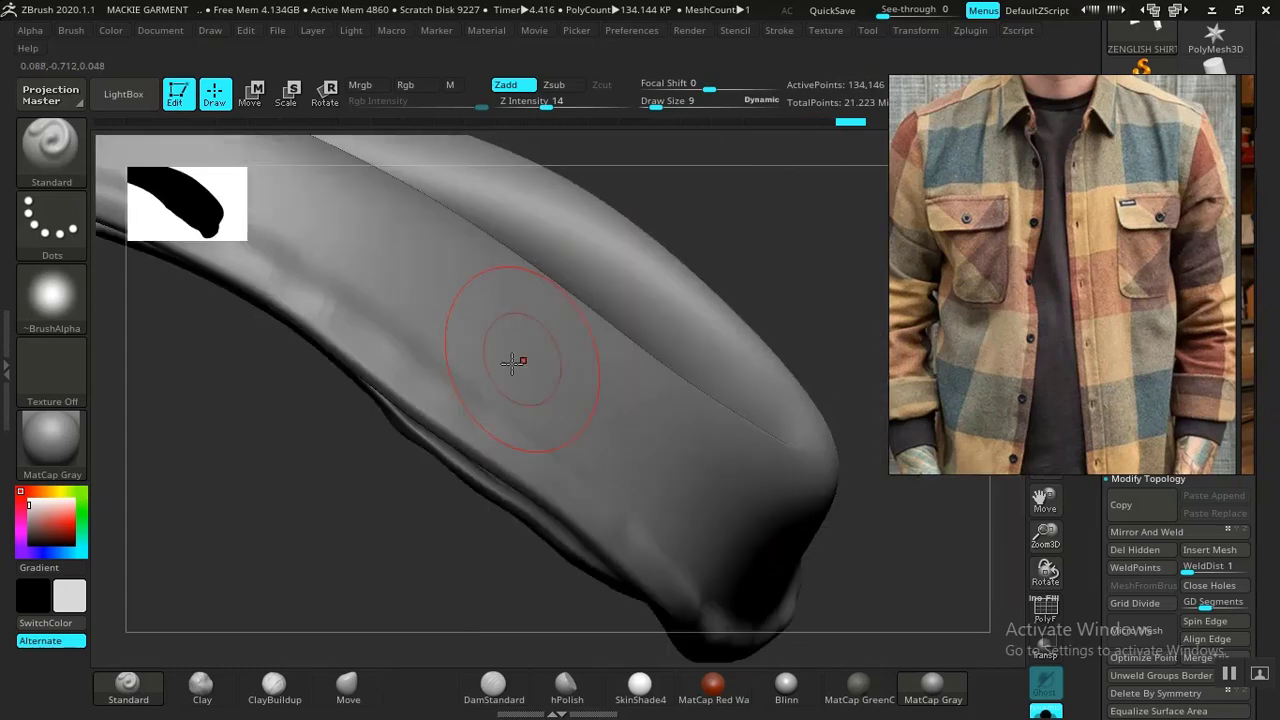
Try seam strokes along the folded edge of the front collar arm and undo them
left_click_drag(423, 604, 543, 409)
mouse_move(428, 280)
left_mouse_down("alt")
mouse_move(526, 437)
mouse_move(577, 470)
mouse_move(543, 540)
mouse_move(526, 503)
mouse_move(564, 415)
left_mouse_up("alt")
left_click_drag(616, 325, 726, 217, "alt")
mouse_move(602, 487)
left_mouse_down()
mouse_move(480, 426)
mouse_move(606, 503)
left_mouse_up()
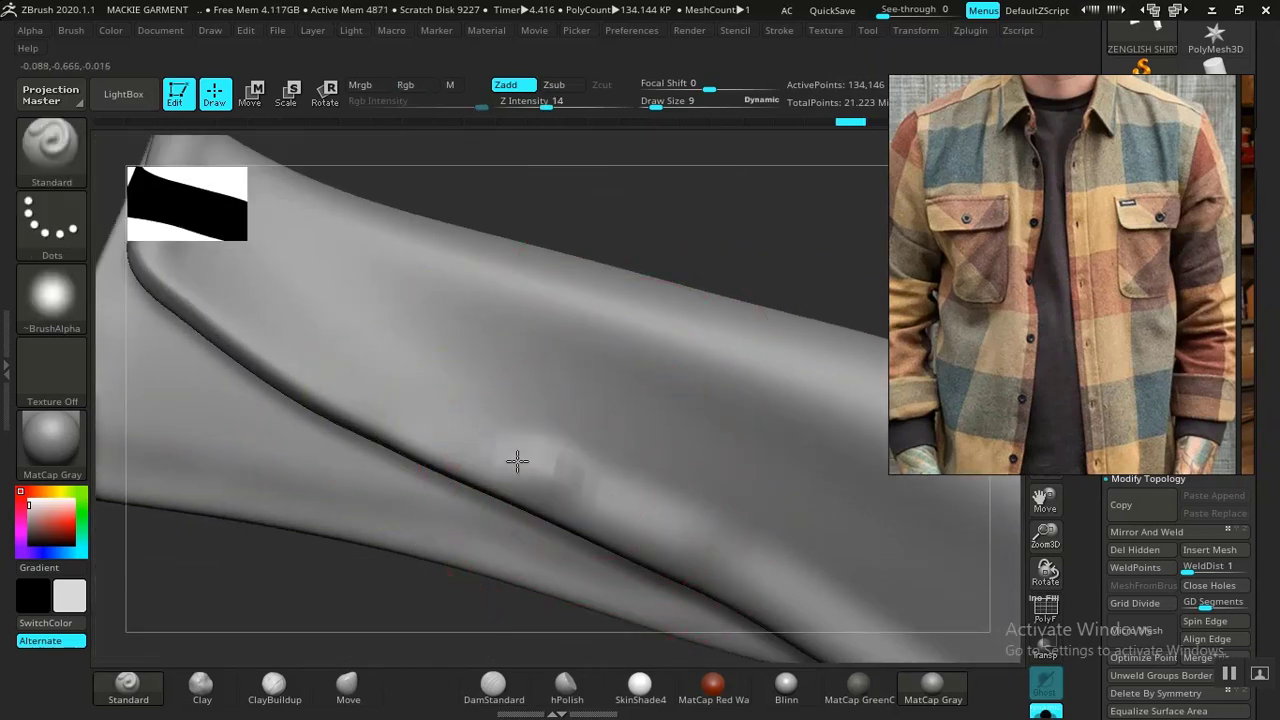
left_click_drag(406, 395, 275, 326)
key("ctrl+z")
key("ctrl+z")
key("ctrl+z")
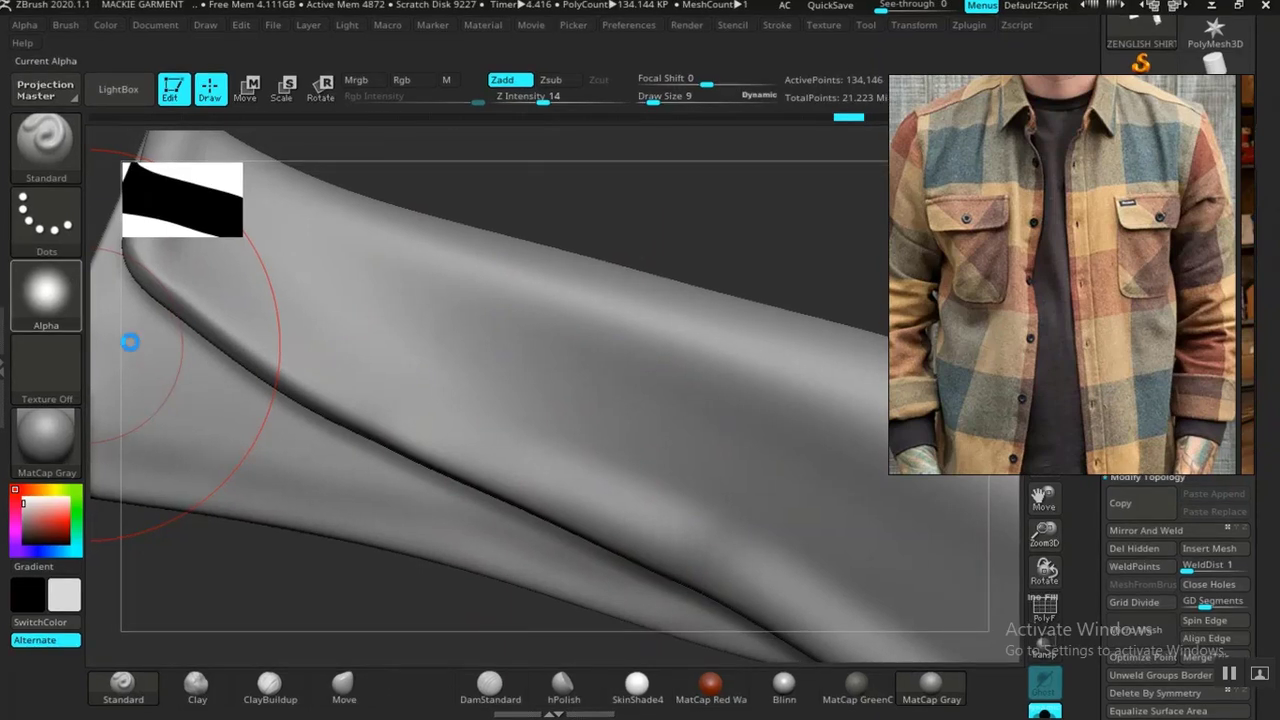
Try a seam stroke with Alpha Off on the front collar arm, undo it, and restore the brush's BrushAlpha
left_click(46, 295)
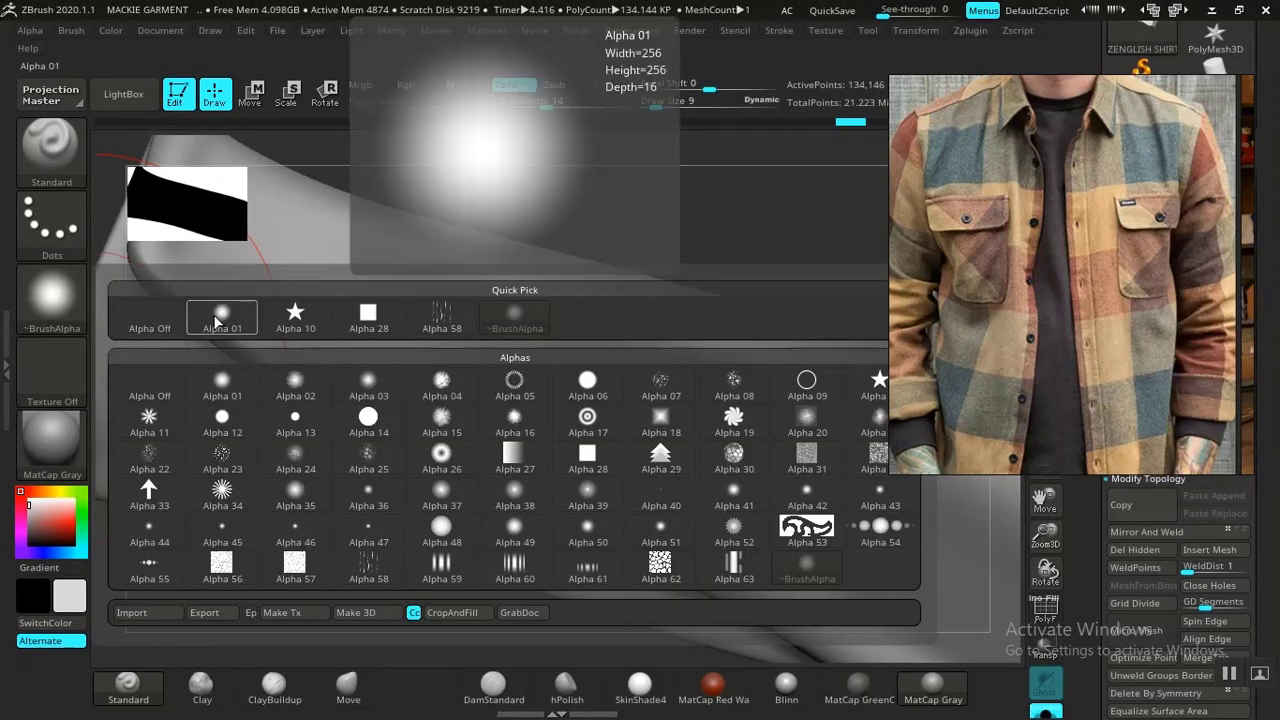
left_click(145, 318)
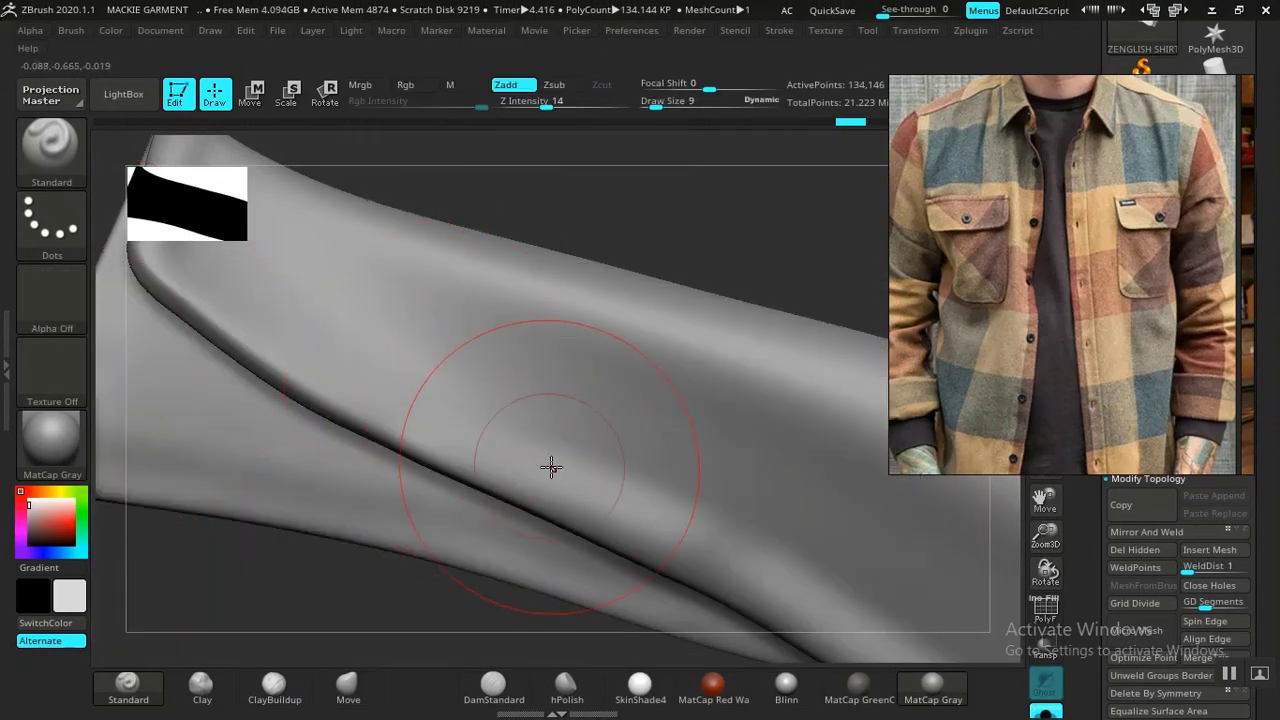
left_click_drag(496, 458, 318, 350)
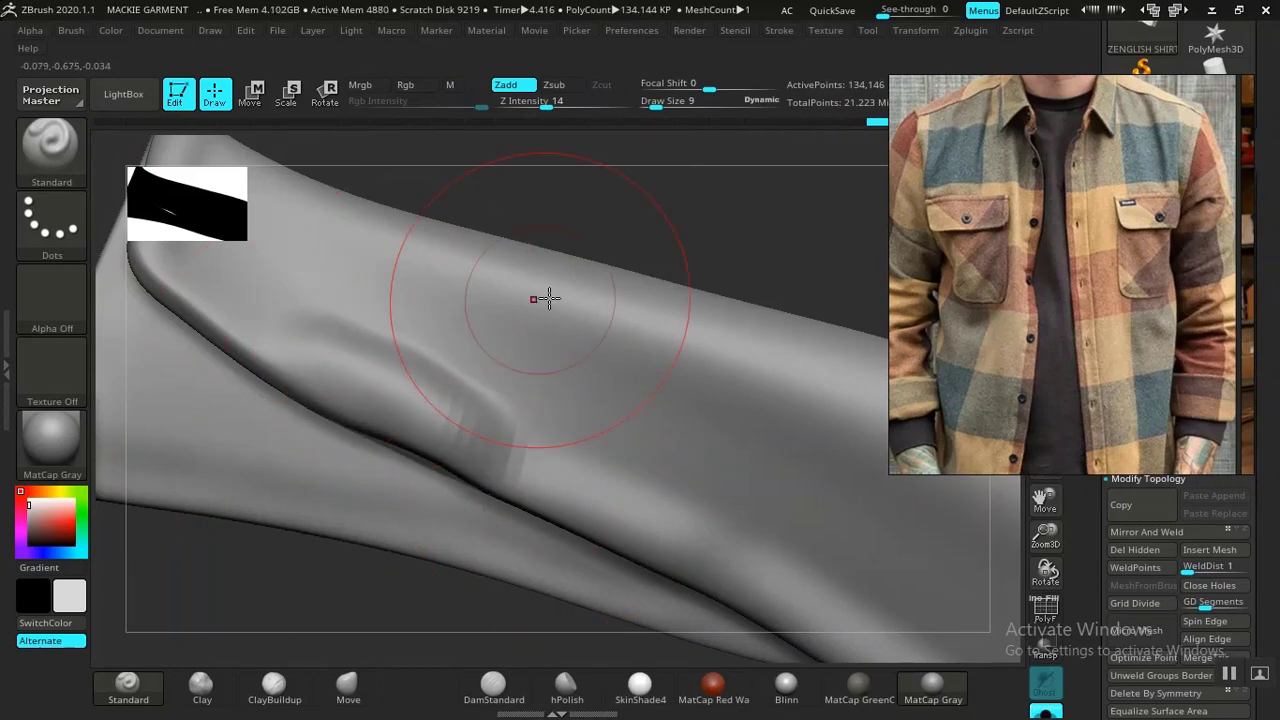
mouse_move(661, 214)
left_mouse_down()
mouse_move(664, 268)
mouse_move(640, 324)
left_mouse_up()
key("ctrl+z")
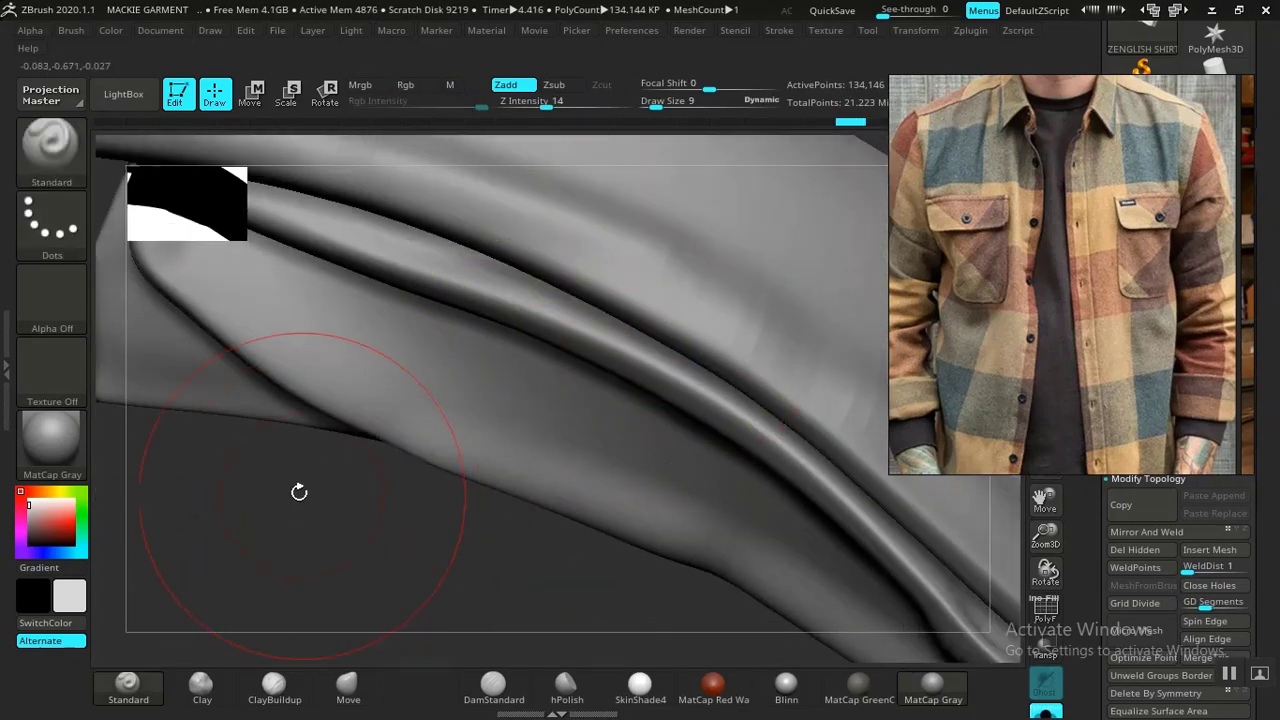
left_click(74, 275)
left_click(514, 320)
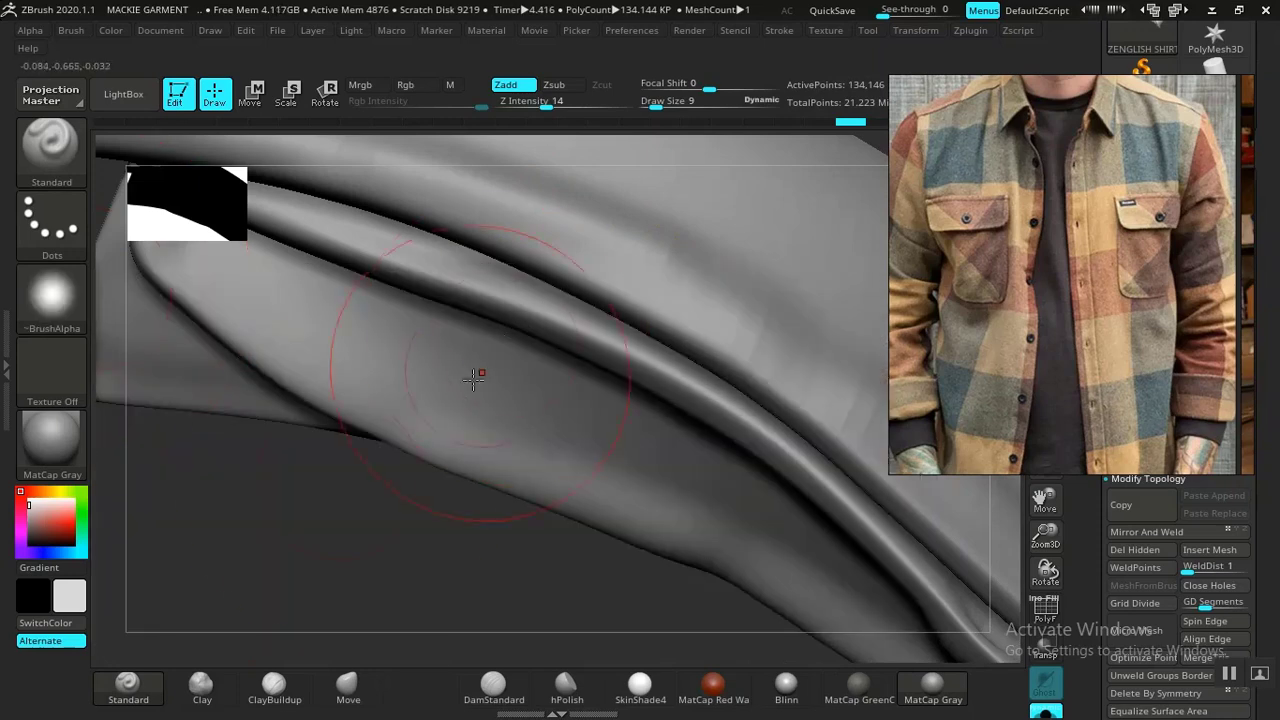
Sculpt the seam along the folded edge of the front collar arm up to its tip
left_click_drag(502, 467, 160, 255)
left_click_drag(174, 457, 341, 448, "alt")
left_click_drag(355, 502, 471, 571)
left_click_drag(673, 386, 627, 397, "alt")
left_click_drag(642, 346, 553, 374)
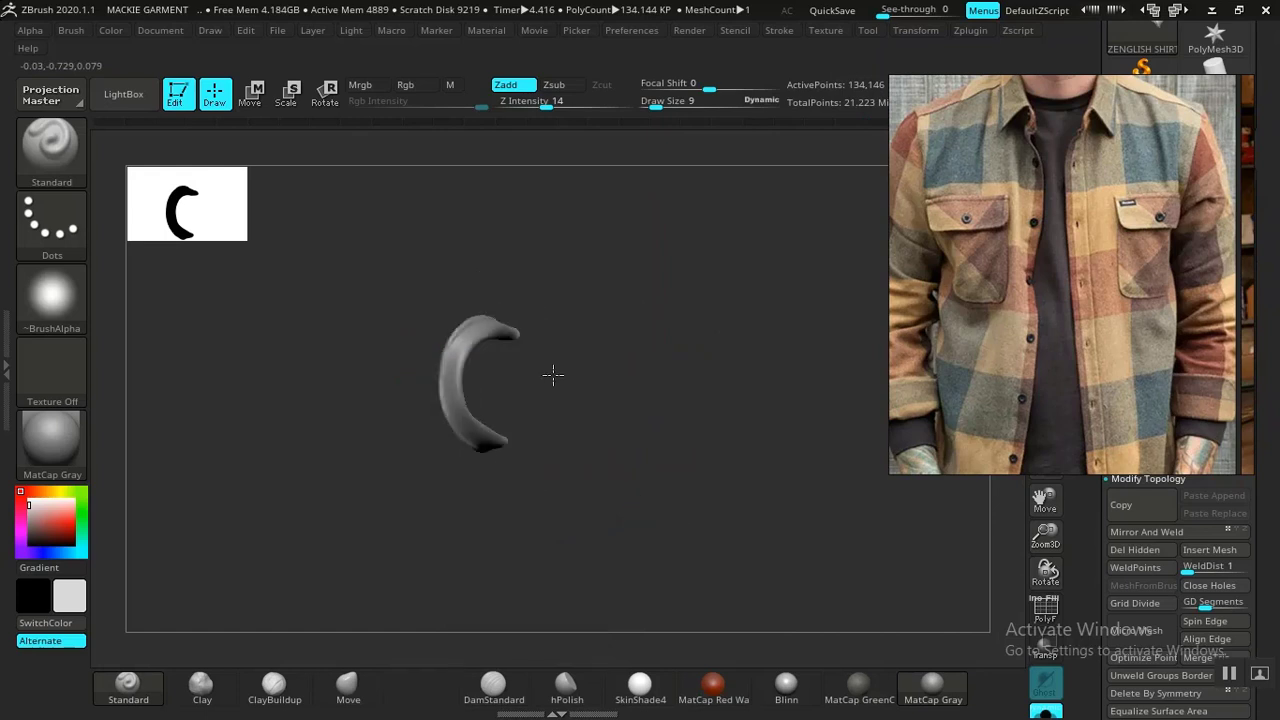
Unhide the rest of the shirt and view the collar together with the sleeves and pockets
left_click(720, 403, "ctrl+shift")
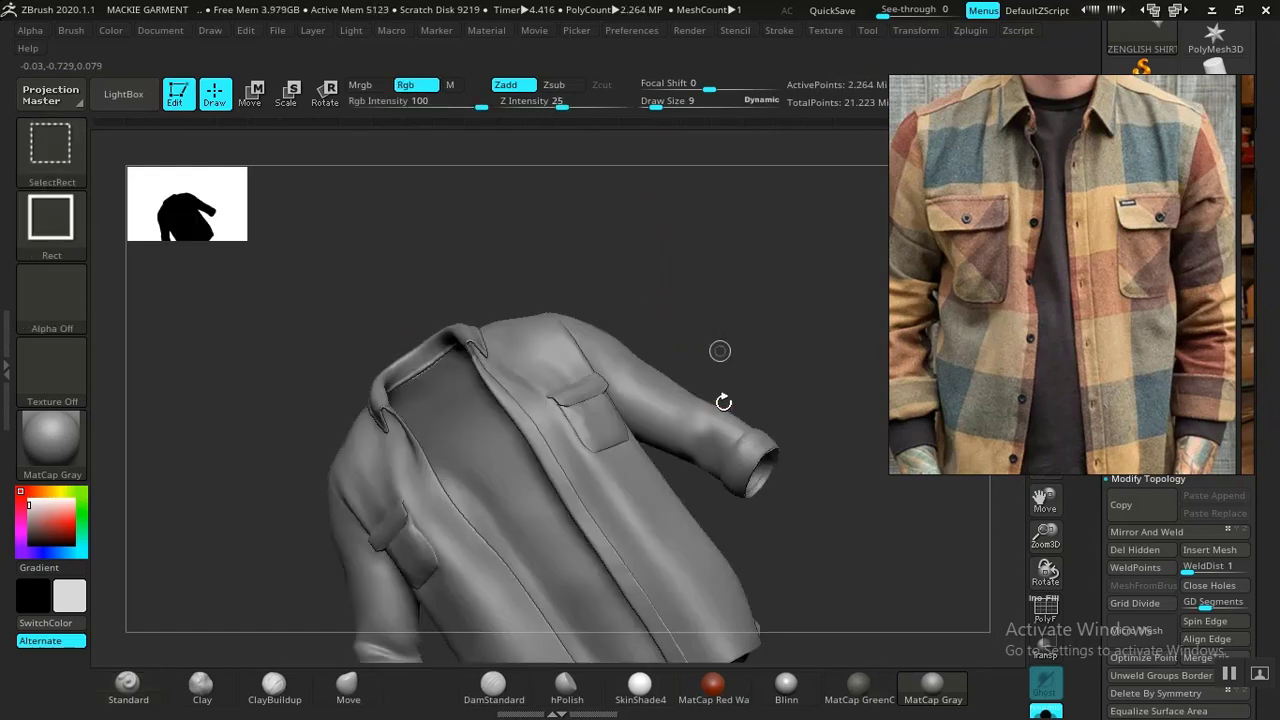
left_click_drag(637, 293, 684, 419)
left_click_drag(671, 372, 724, 444)
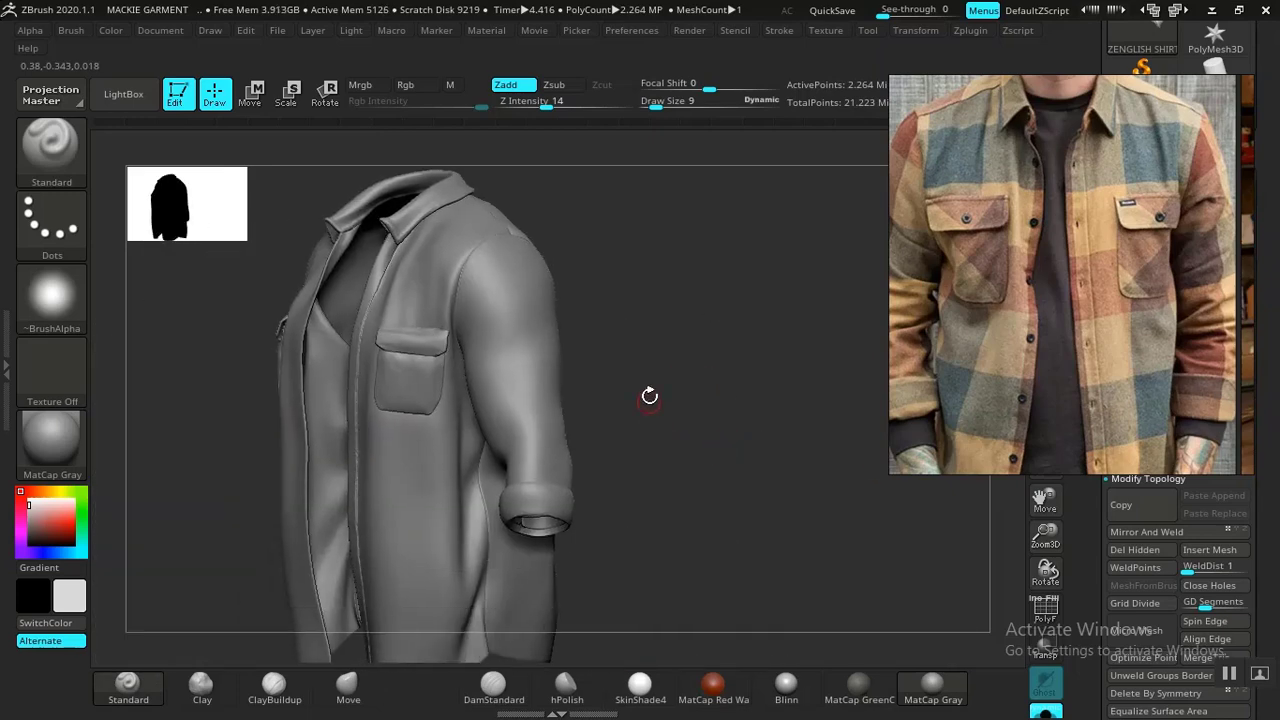
mouse_move(667, 296)
left_mouse_down()
mouse_move(686, 306)
mouse_move(806, 286)
mouse_move(604, 316)
mouse_move(648, 305)
left_mouse_up()
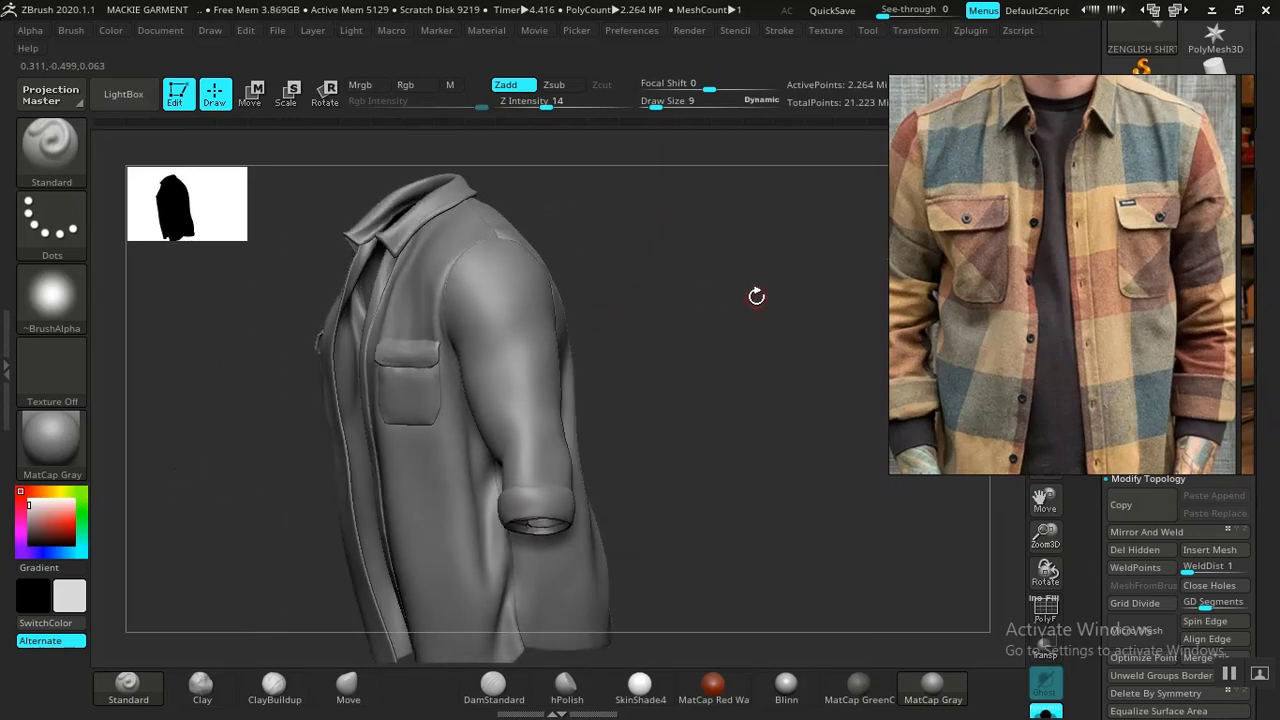
Examine the chest pocket flap and its stitching in the plaid overshirt reference photo
scroll(1023, 227, "up", 10)
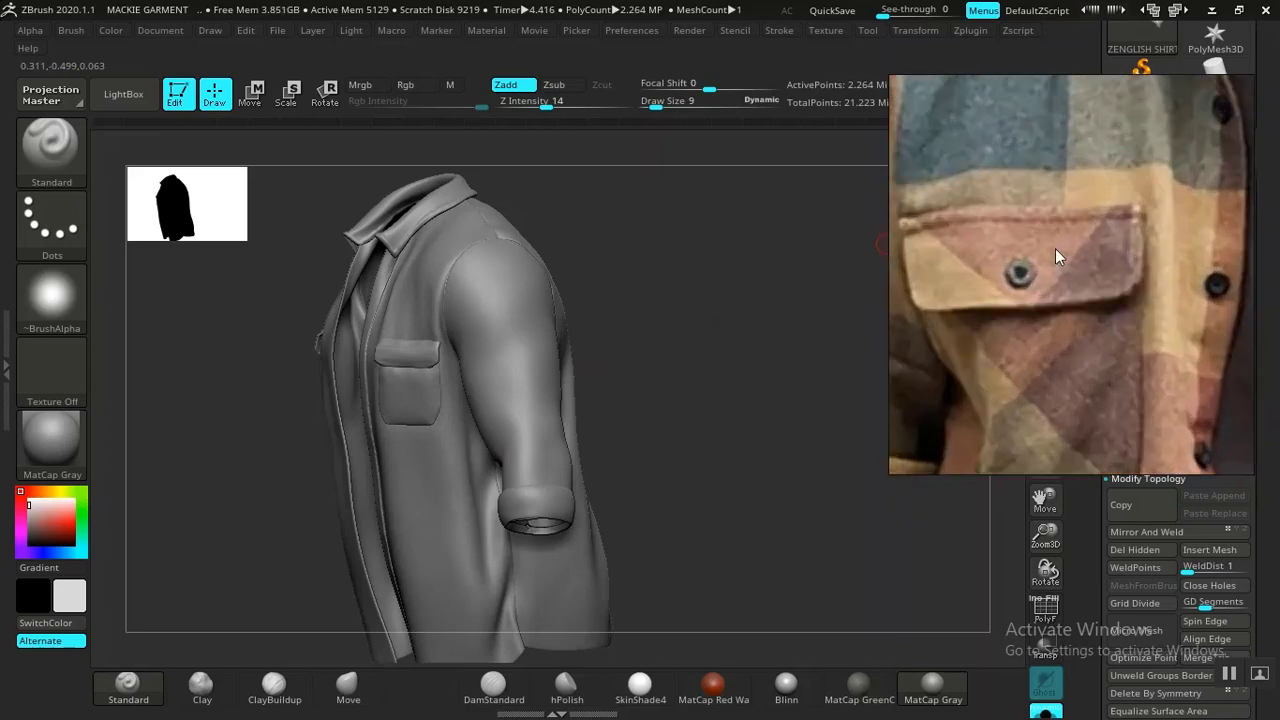
middle_click_drag(1170, 257, 1051, 276)
scroll(1130, 258, "up", 3)
scroll(1078, 272, "down", 2)
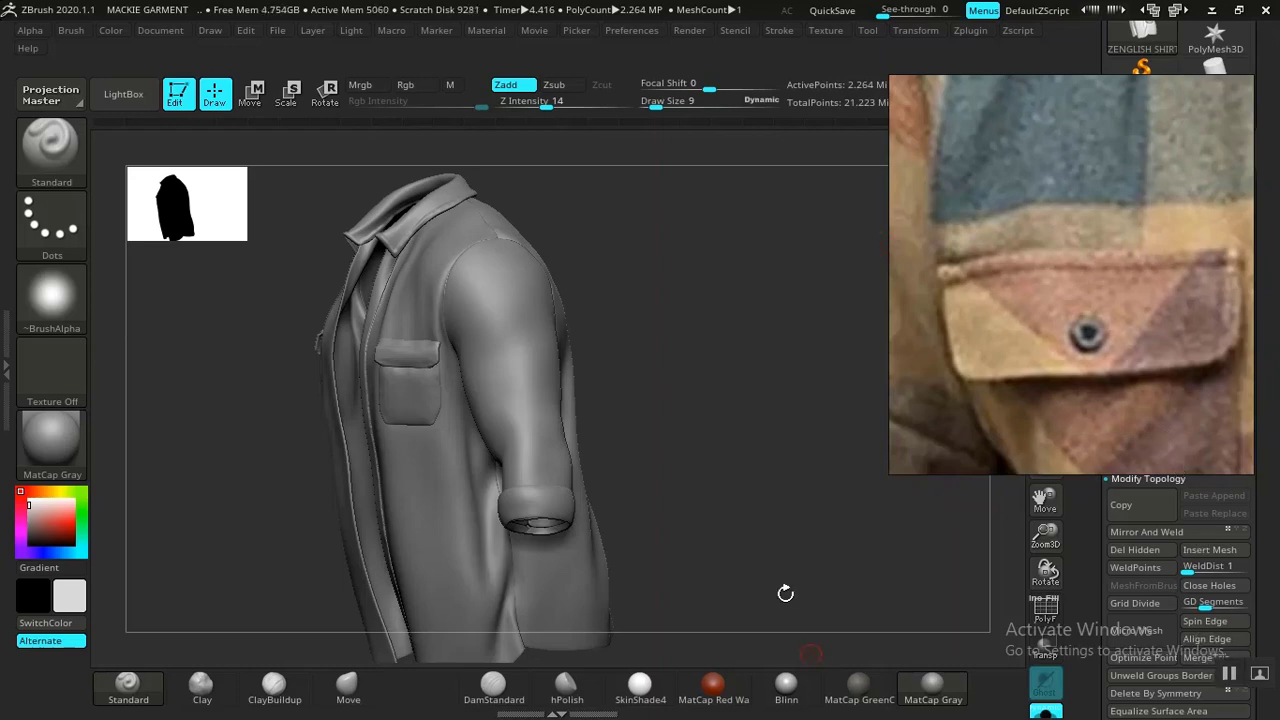
Browse the reference board to the grey sculpted work shirts and examine their pocket, sleeve and seam folds
scroll(1050, 320, "down", 10)
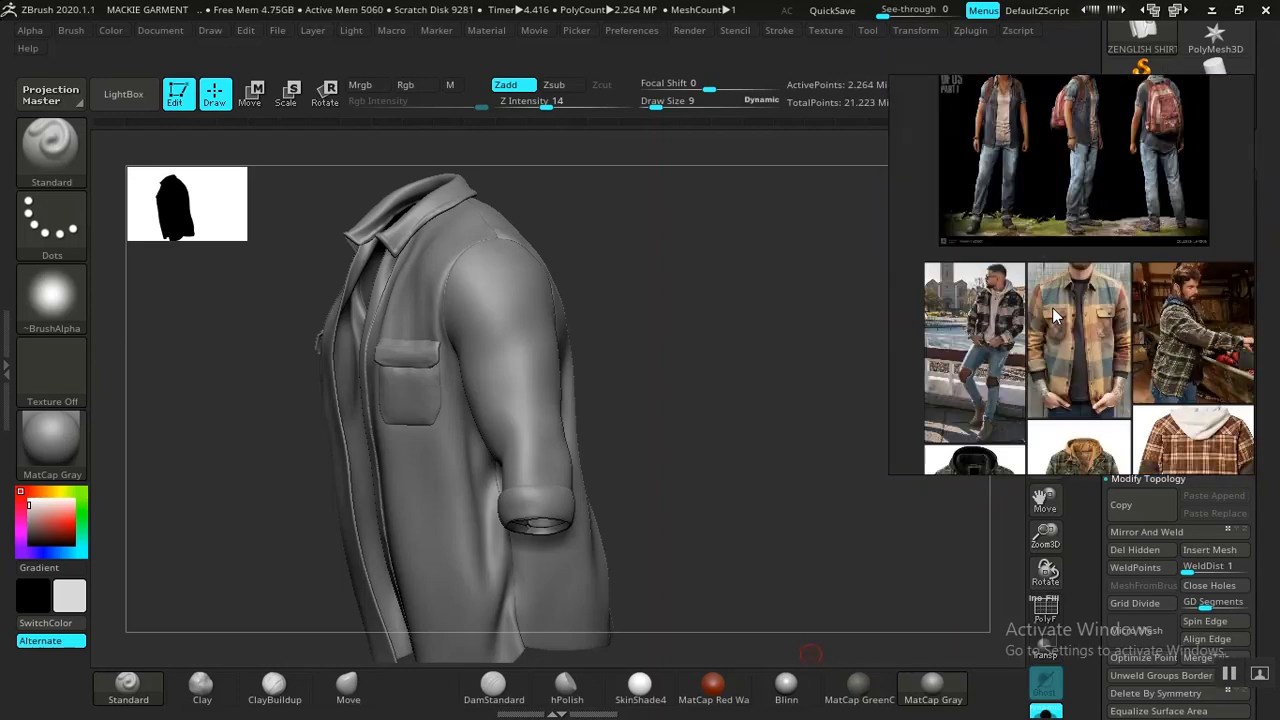
middle_click_drag(1010, 165, 1062, 310)
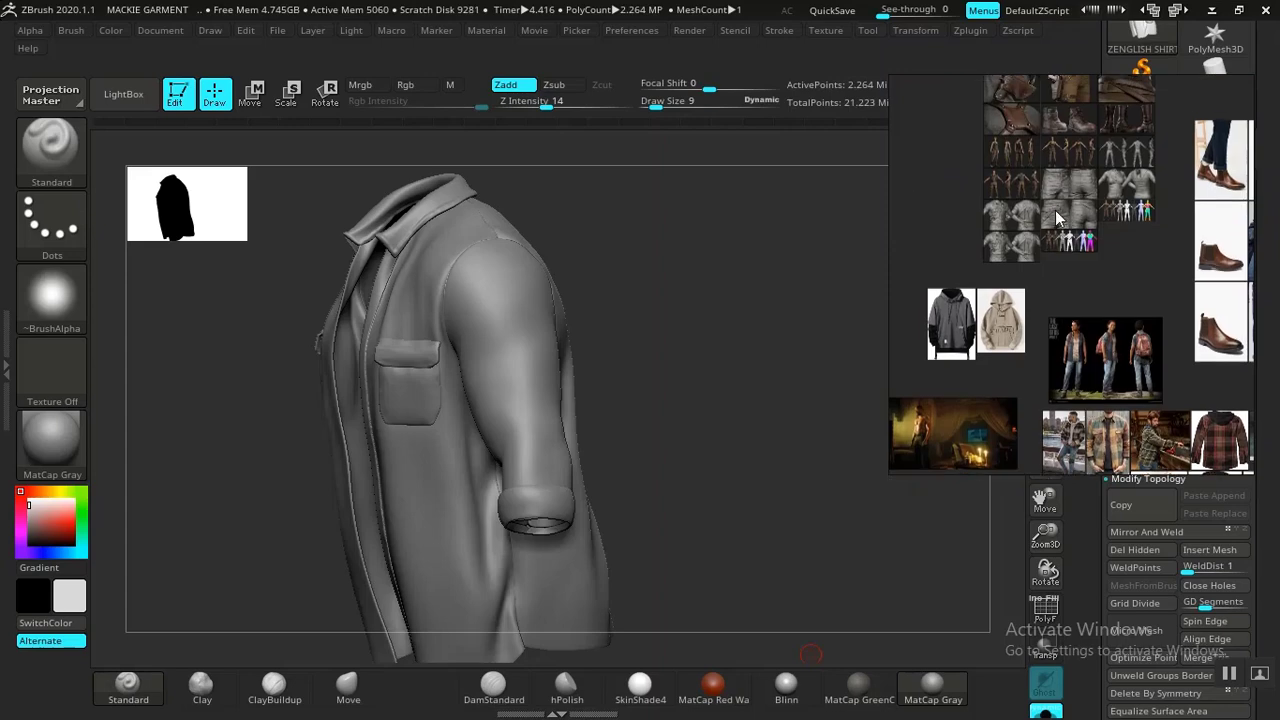
scroll(1055, 210, "up", 5)
middle_click_drag(981, 220, 1036, 268)
scroll(1020, 264, "up", 5)
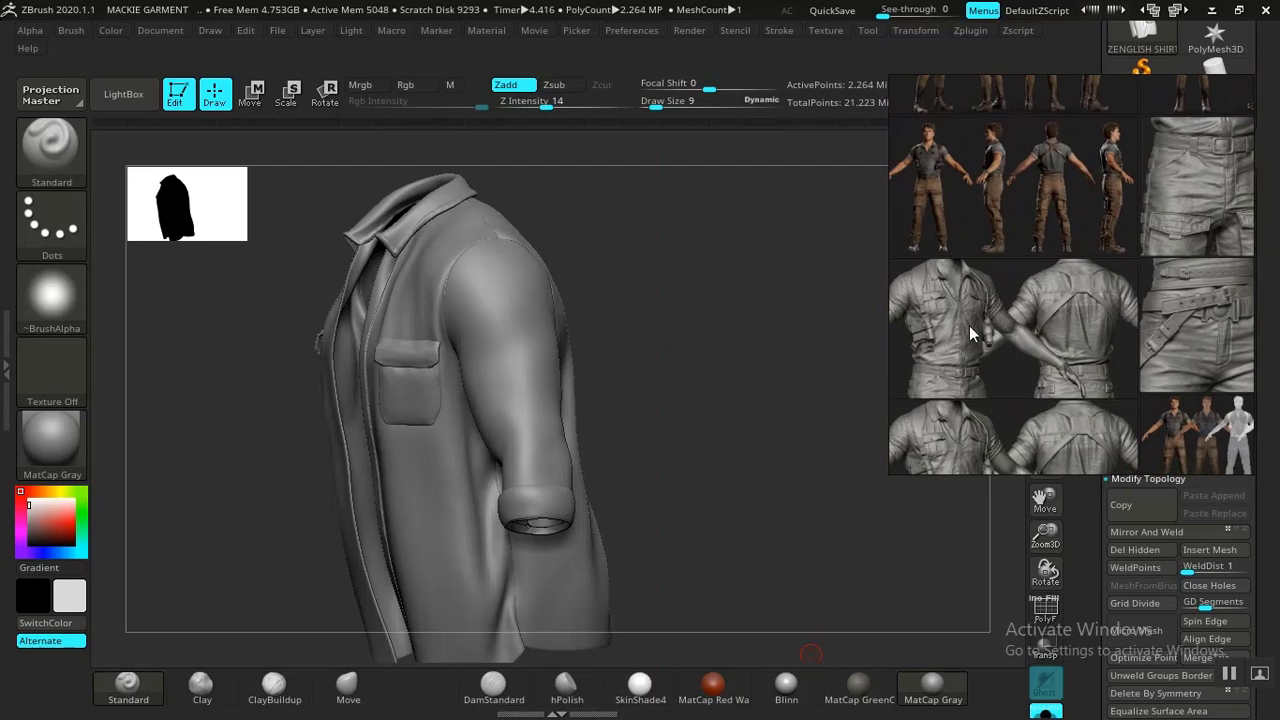
scroll(970, 325, "up", 2)
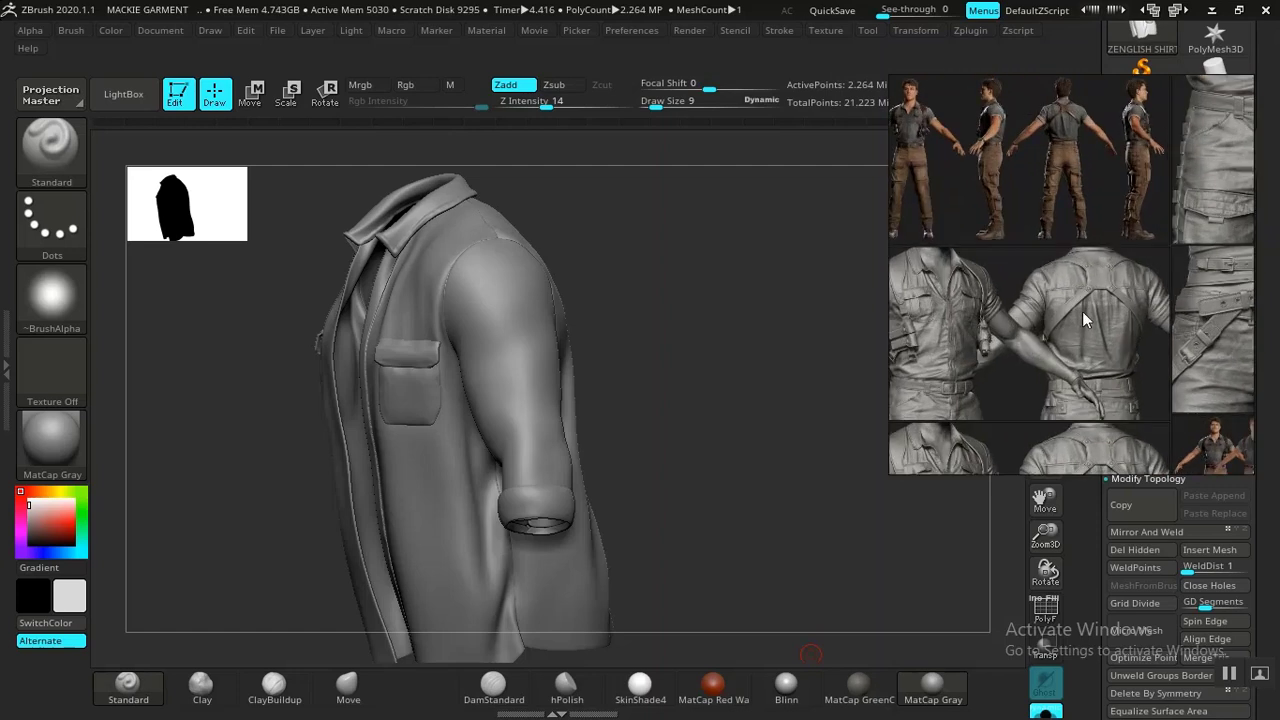
scroll(1057, 311, "up", 5)
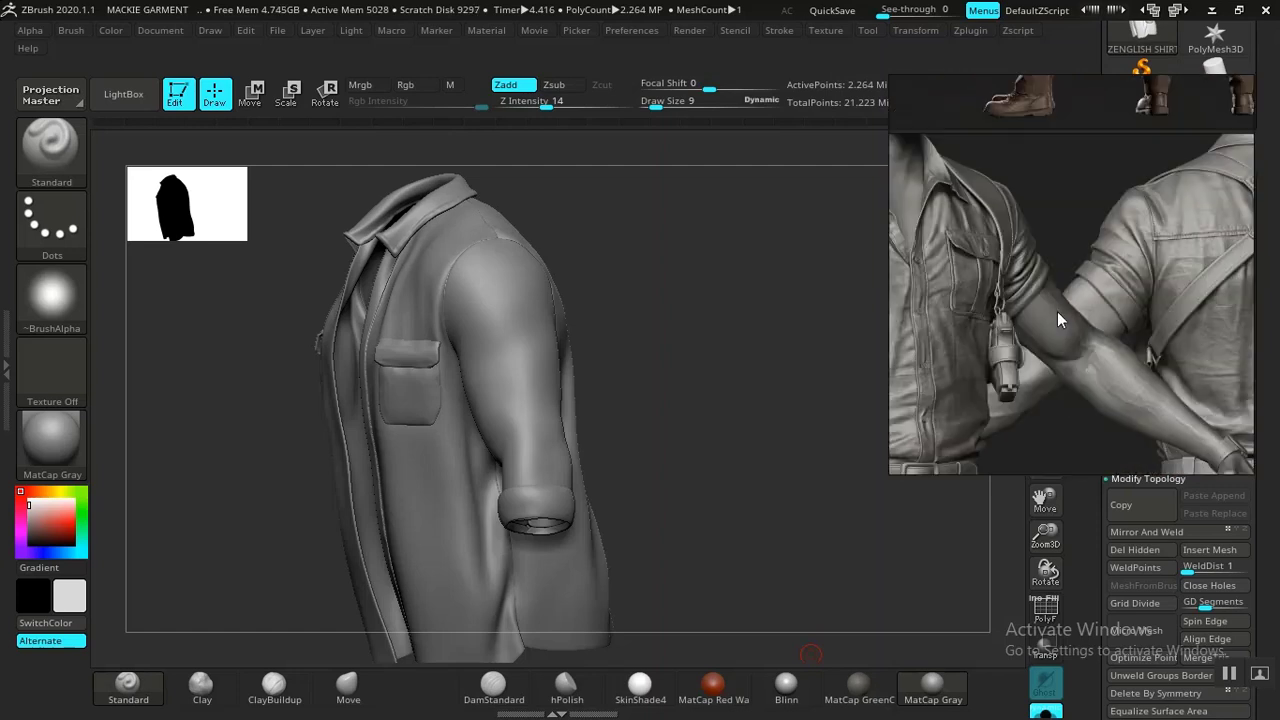
Examine the stitched button placket and the open collar front on the grey sculpted shirt reference
middle_click_drag(1012, 312, 1070, 306)
middle_click_drag(975, 276, 1054, 340)
scroll(1094, 282, "up", 5)
scroll(1053, 341, "up", 3)
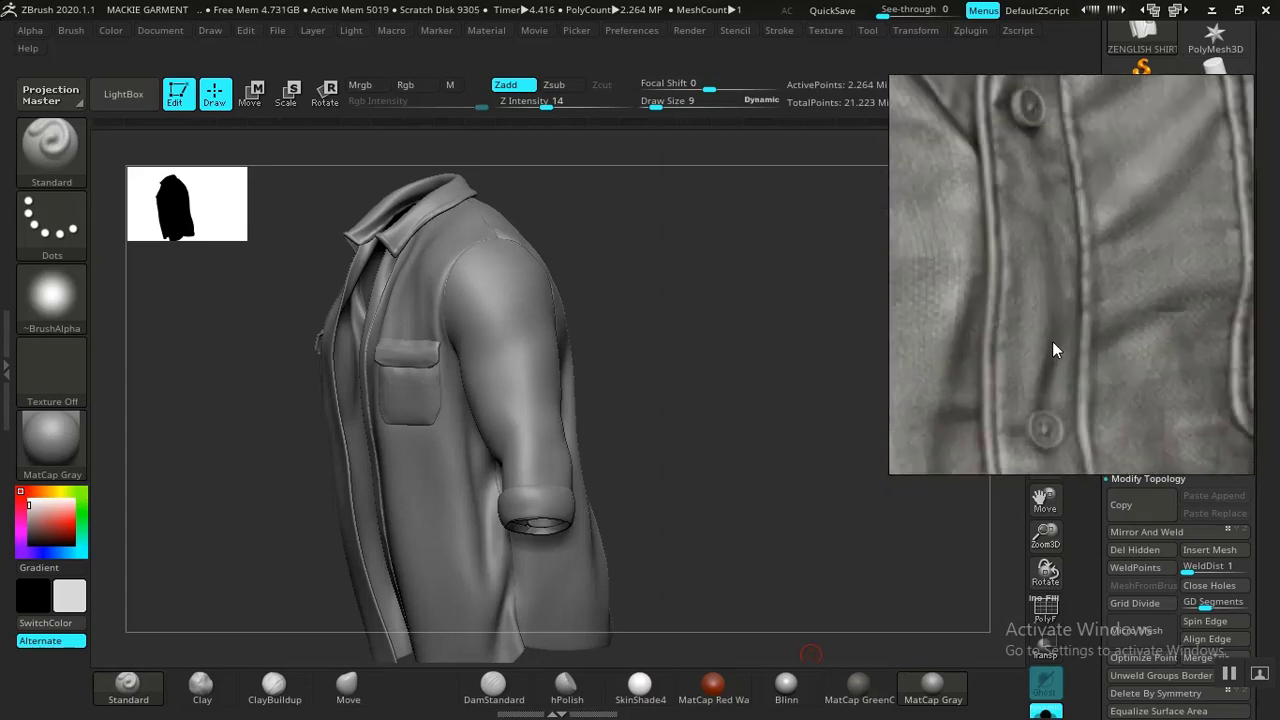
scroll(1052, 341, "down", 5)
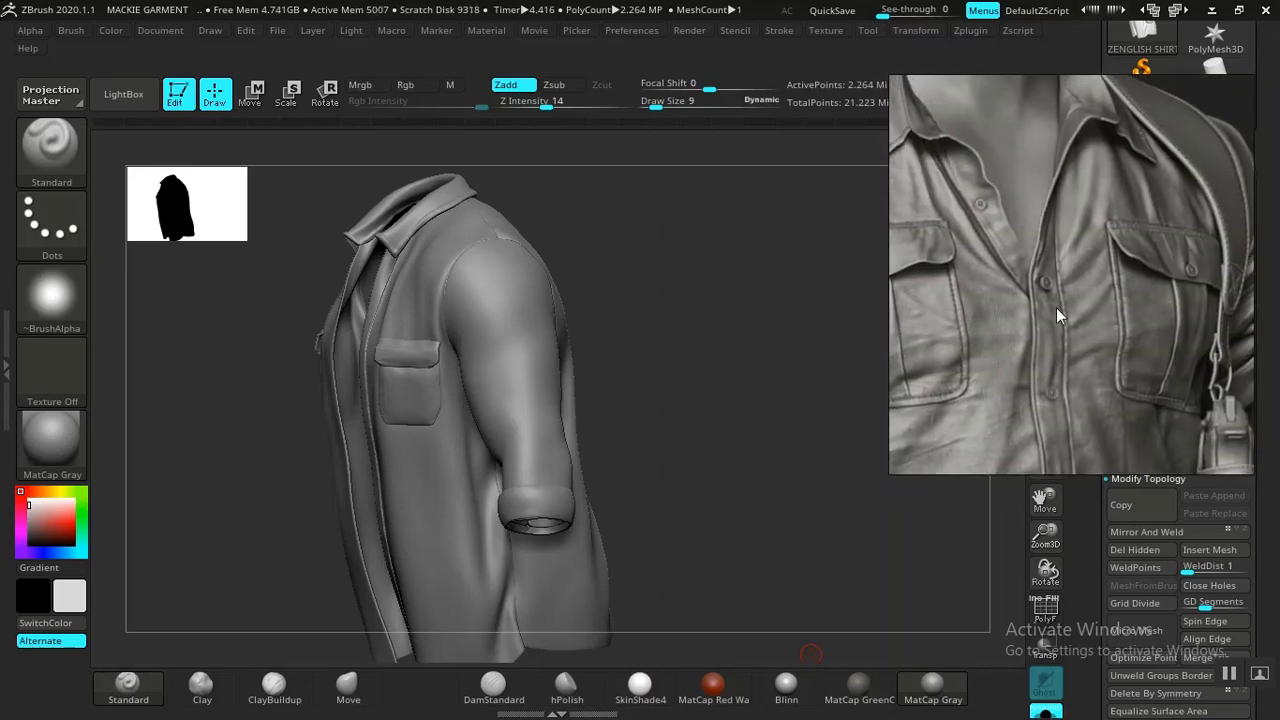
middle_click_drag(1025, 279, 1089, 315)
middle_click_drag(1023, 241, 1056, 260)
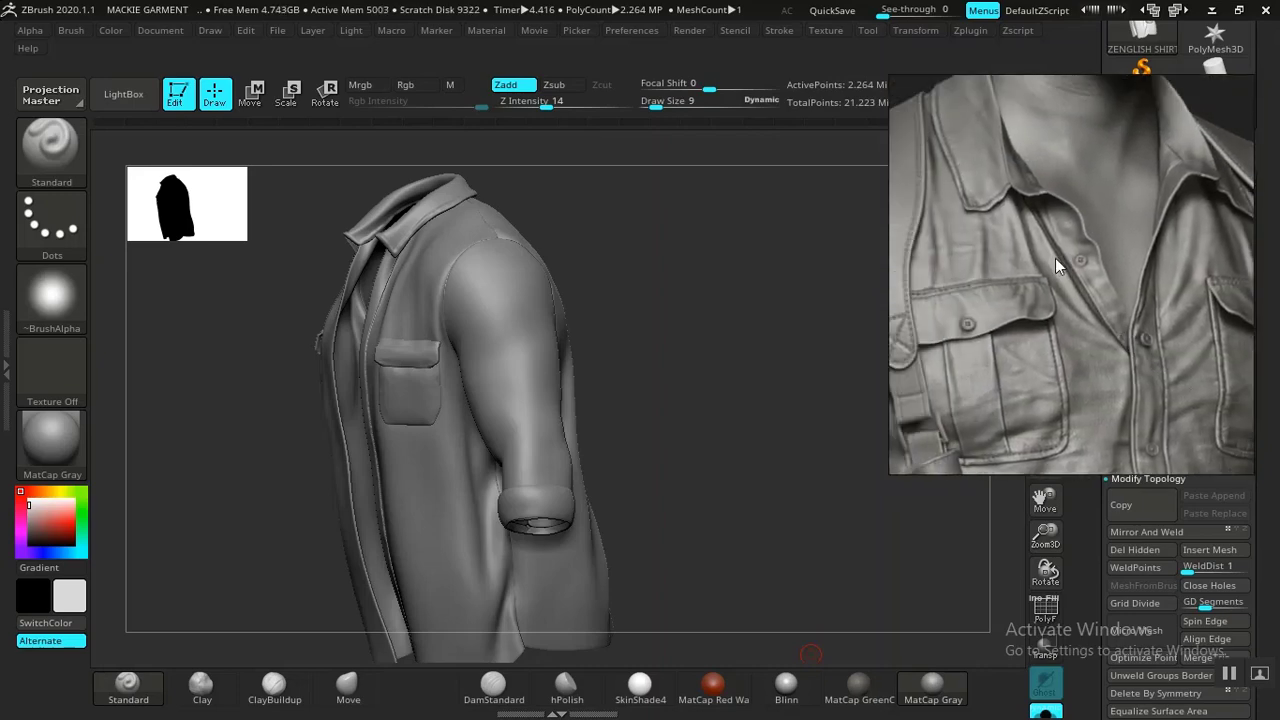
Examine the stitched side seam of the chest pocket on the sculpted shirt reference up close
scroll(1029, 307, "up", 6)
middle_click_drag(1039, 307, 966, 321)
scroll(1090, 300, "down", 4)
scroll(1054, 320, "up", 5)
scroll(1010, 275, "up", 3)
middle_click_drag(1095, 262, 1036, 320)
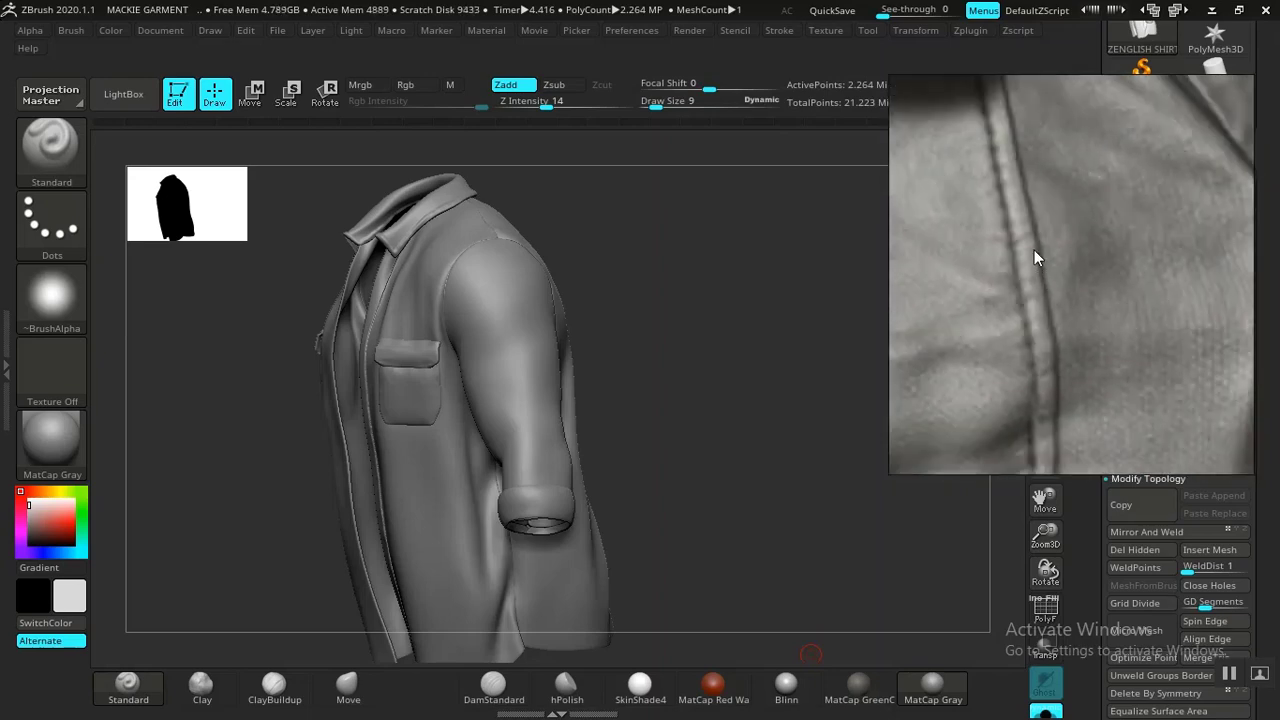
scroll(1030, 230, "down", 2)
middle_click_drag(1018, 209, 998, 228)
scroll(998, 228, "up", 2)
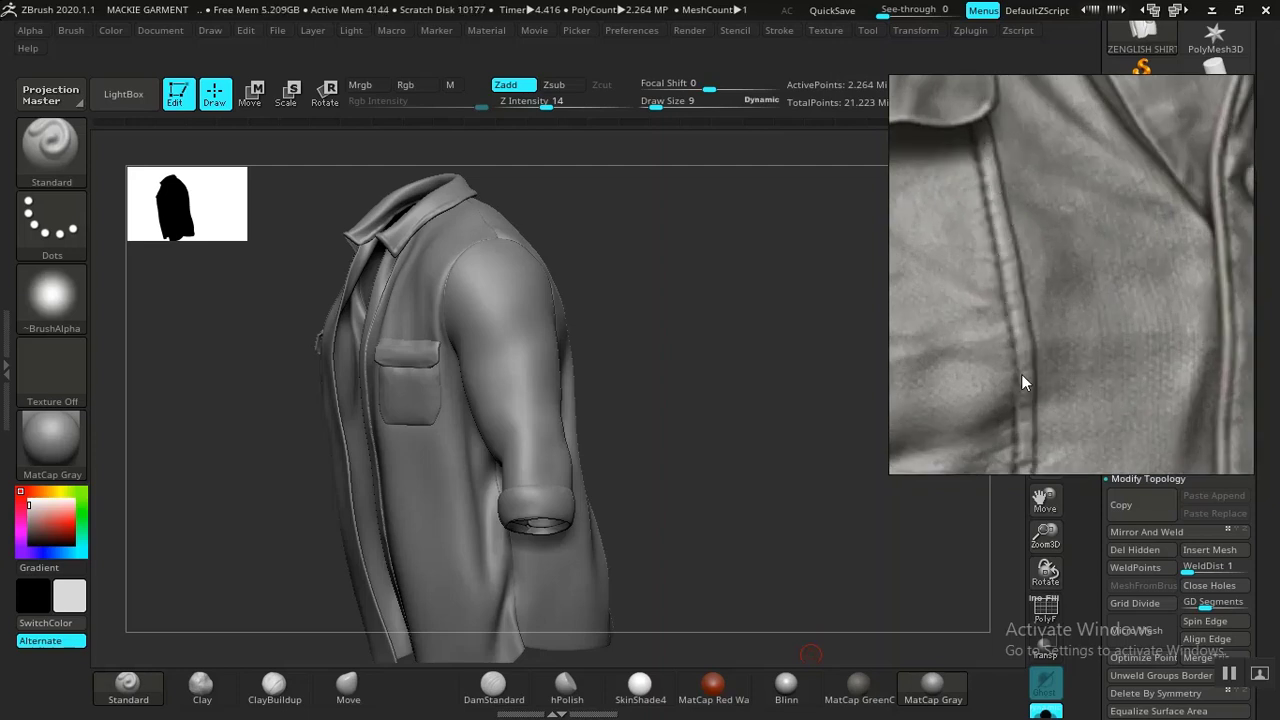
middle_click_drag(1021, 371, 1139, 300)
scroll(1093, 294, "down", 3)
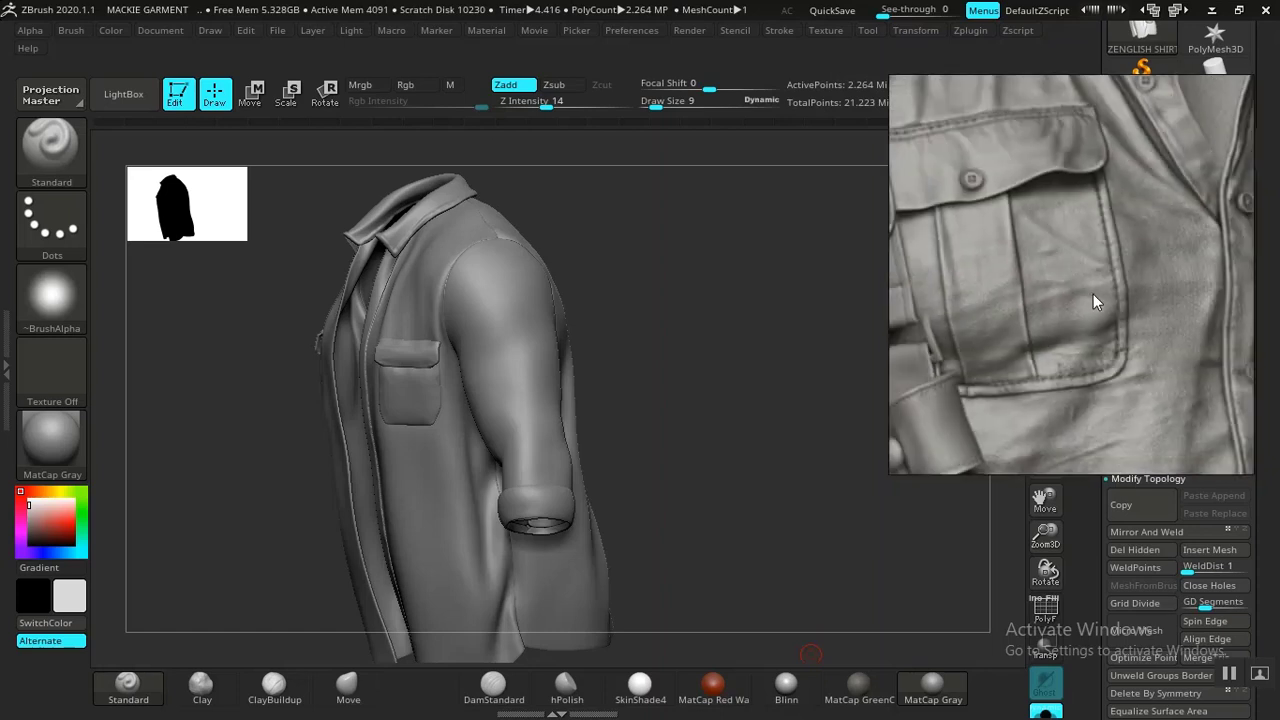
Examine the armhole seam at the shoulder and its stitch puckers on the sculpted shirt reference
middle_click_drag(1007, 291, 1151, 303)
middle_click_drag(1054, 234, 1110, 347)
scroll(1069, 228, "up", 5)
middle_click_drag(1069, 228, 1063, 324)
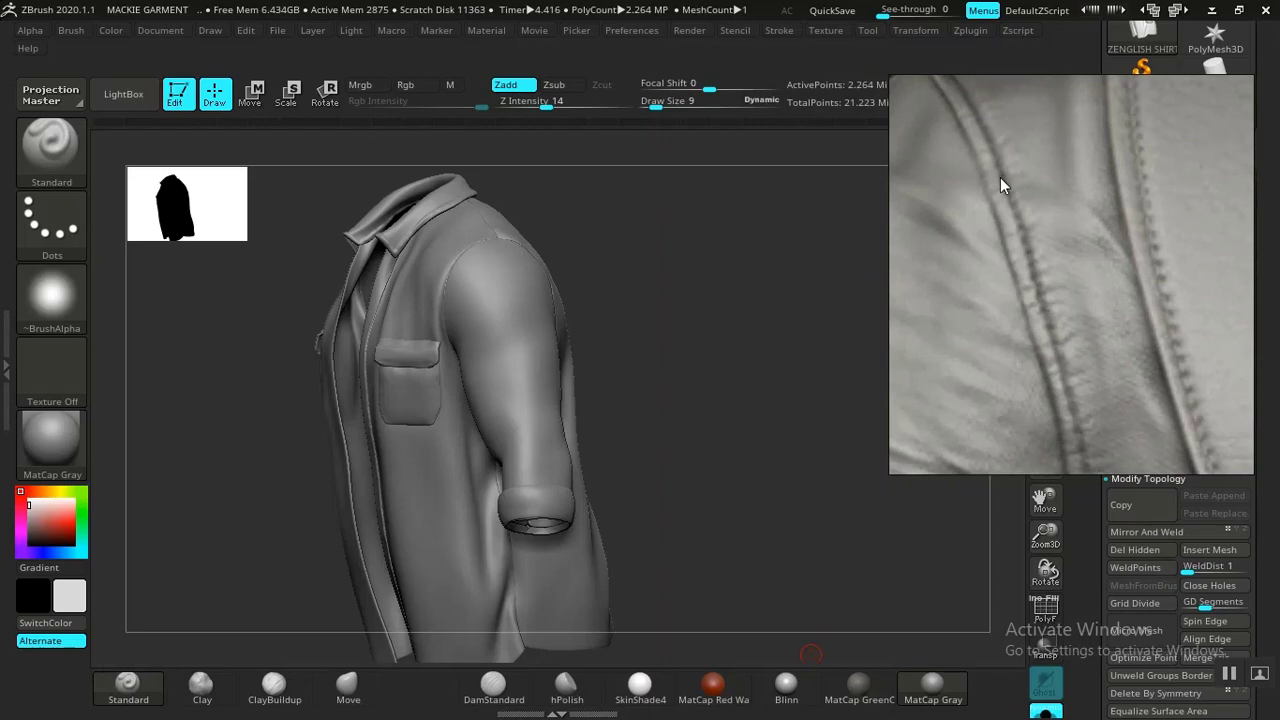
scroll(1000, 177, "down", 5)
mouse_move(953, 220)
middle_mouse_down()
mouse_move(1040, 234)
mouse_move(965, 228)
middle_mouse_up()
scroll(1040, 229, "down", 3)
middle_click_drag(1064, 226, 1159, 265)
scroll(1030, 224, "up", 4)
scroll(1025, 229, "up", 4)
scroll(972, 276, "up", 3)
middle_click_drag(972, 276, 1045, 278)
scroll(1045, 282, "down", 3)
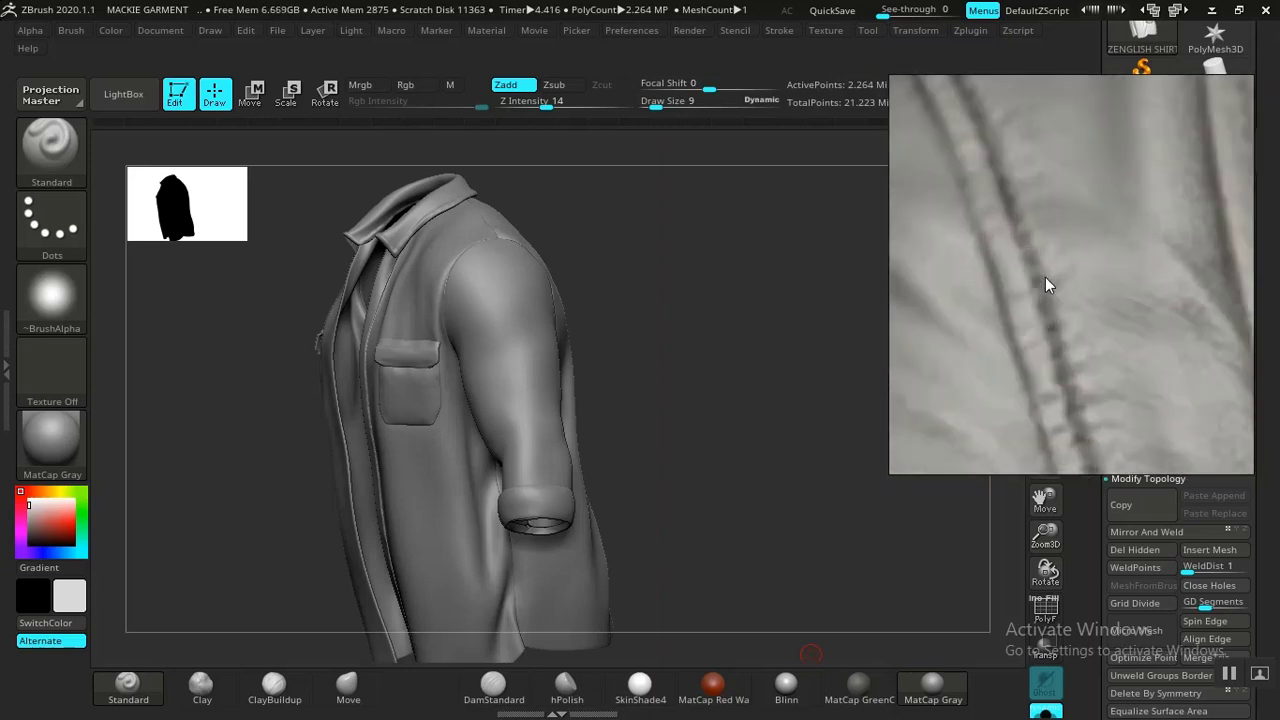
scroll(1014, 196, "down", 5)
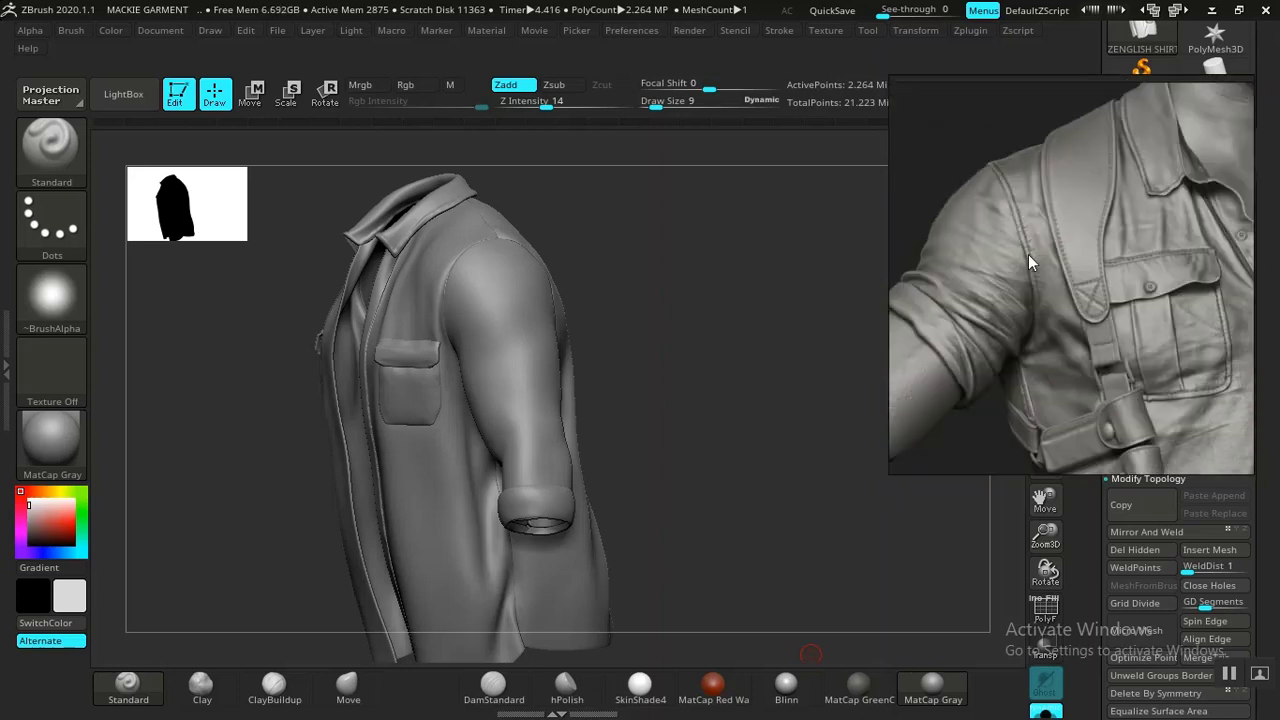
scroll(1036, 257, "up", 3)
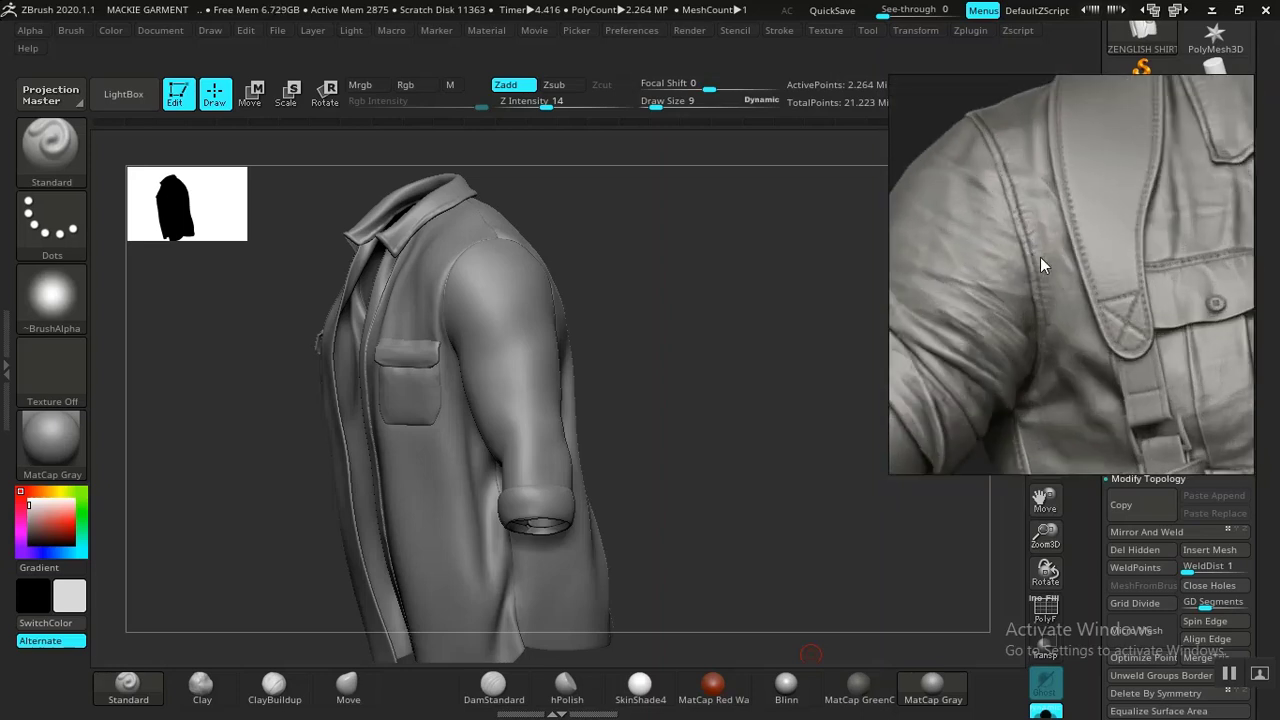
Examine the collar tip and the hem along its edge on the sculpted shirt reference
scroll(1040, 257, "down", 6)
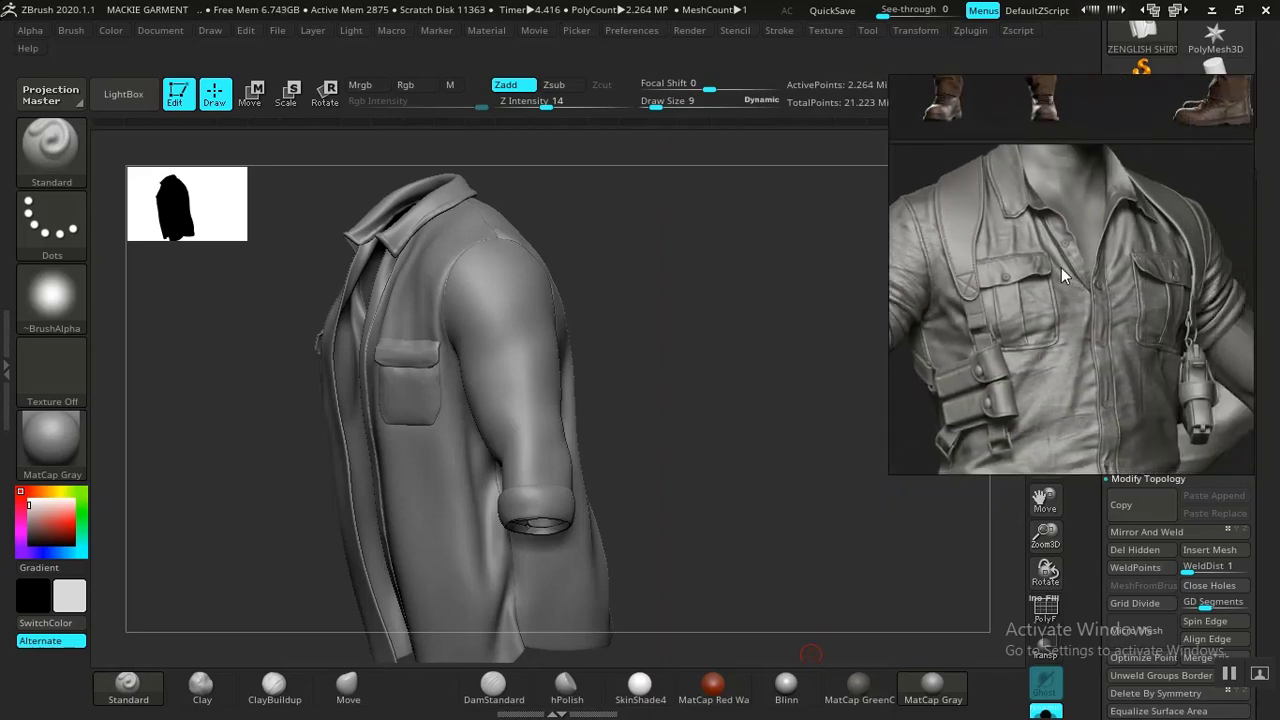
scroll(1028, 252, "up", 8)
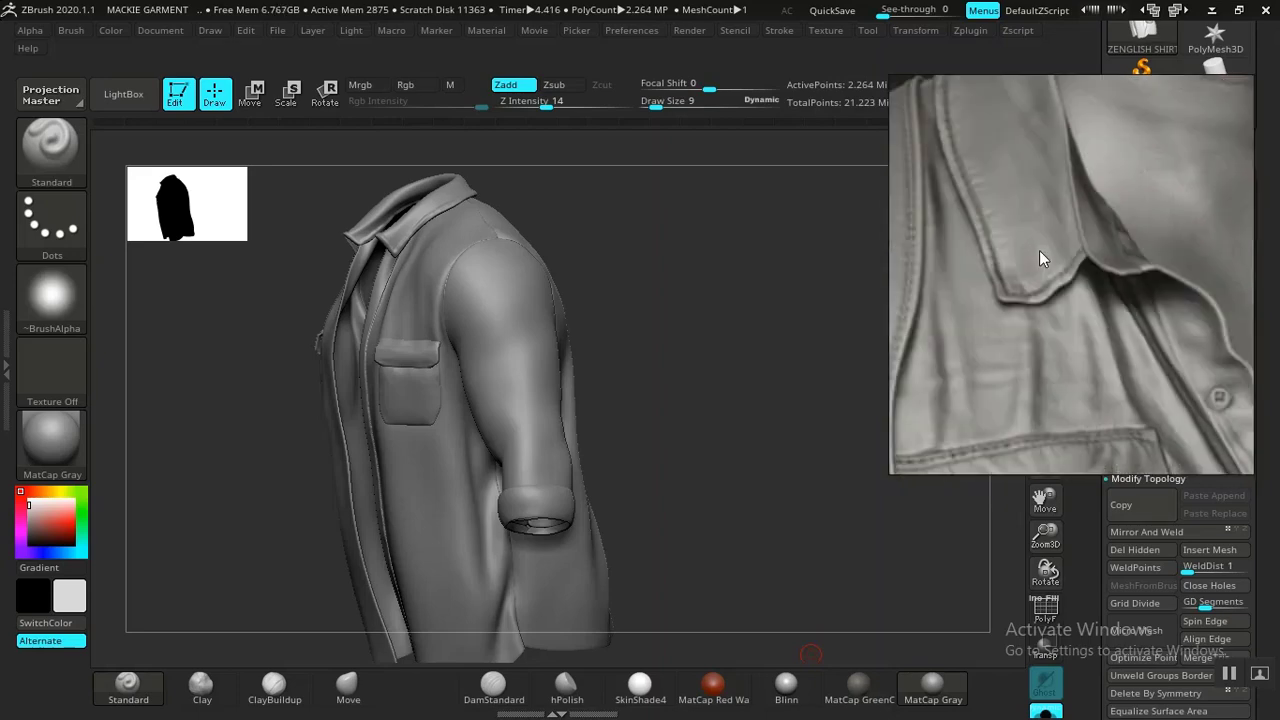
scroll(1033, 252, "down", 5)
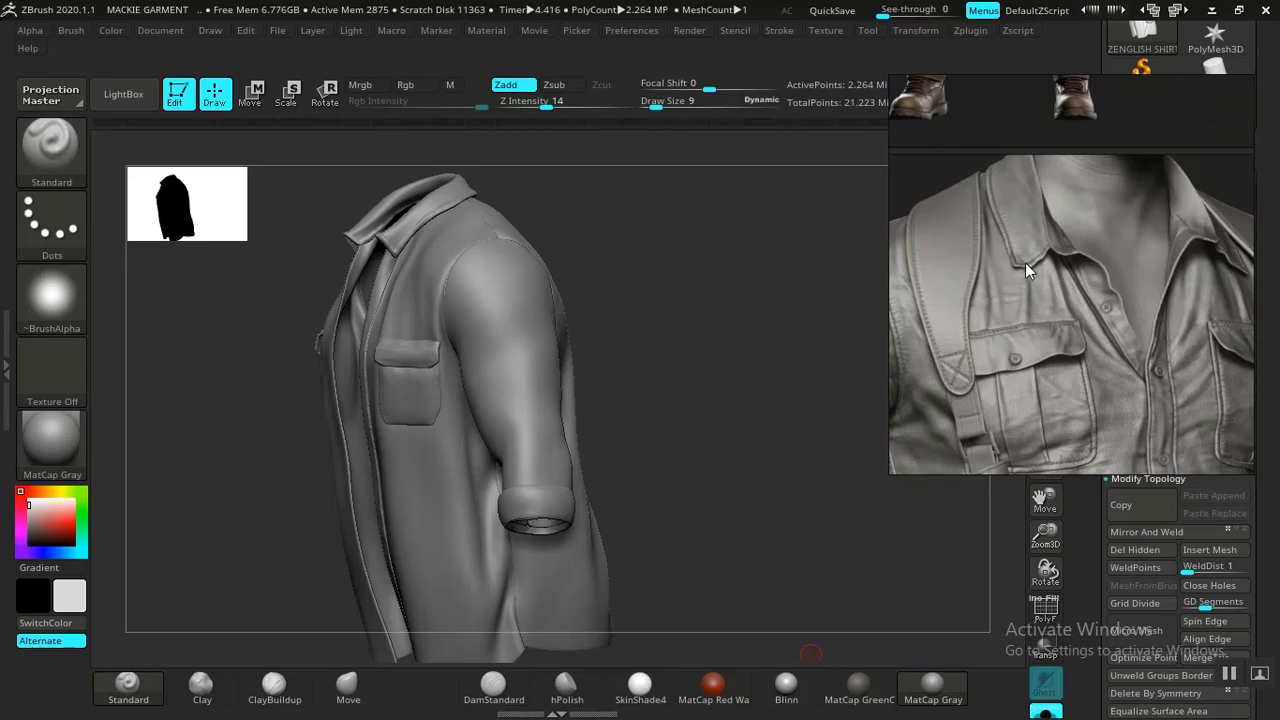
scroll(1025, 265, "up", 5)
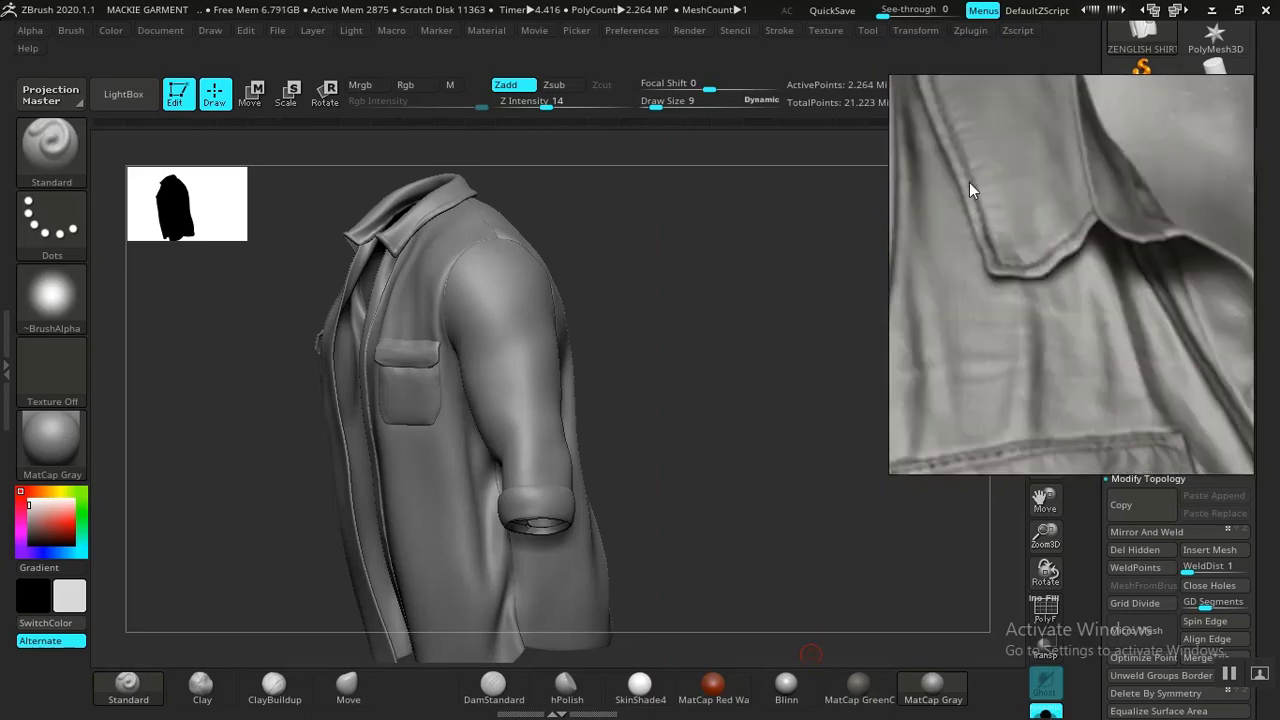
scroll(1021, 235, "down", 6)
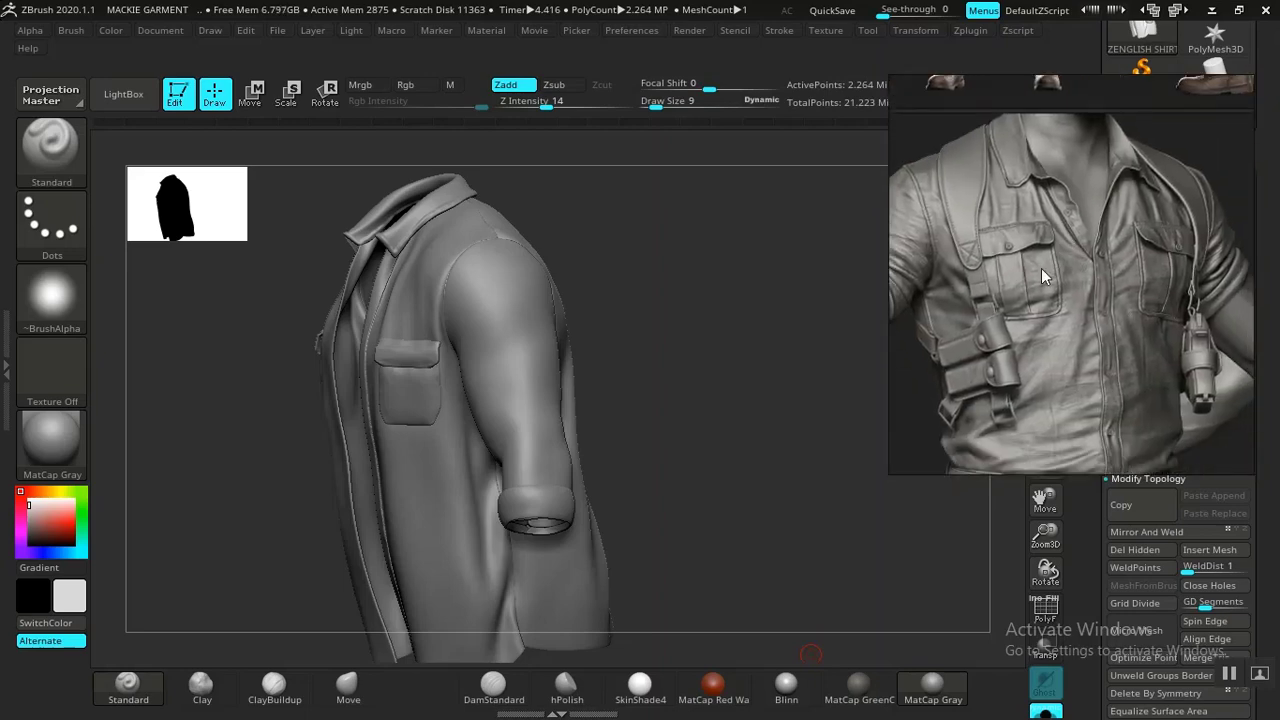
Examine the folds and seams of the lower shirt front and waist across the sculpted reference images
mouse_move(1002, 226)
middle_mouse_down()
mouse_move(1081, 245)
mouse_move(1018, 211)
middle_mouse_up()
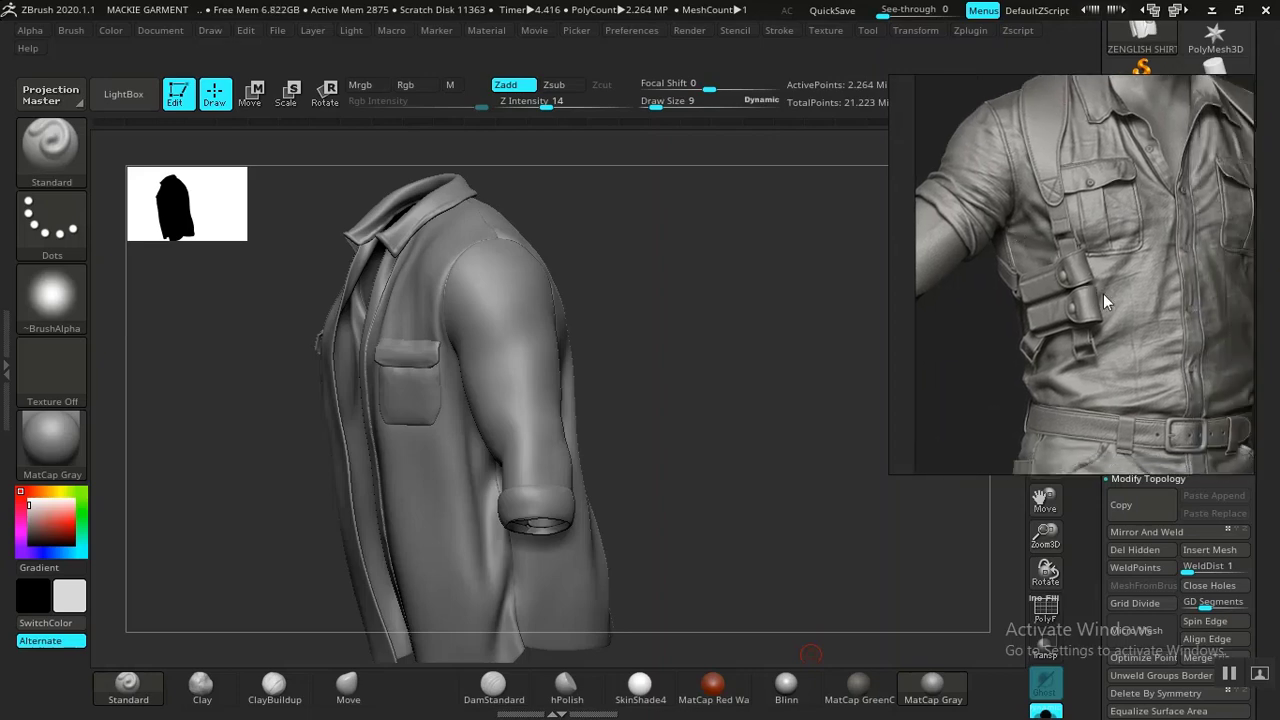
middle_click_drag(1146, 342, 1036, 419)
scroll(1022, 324, "up", 6)
middle_click_drag(1038, 267, 1028, 405)
middle_click_drag(1022, 289, 1025, 363)
mouse_move(1029, 267)
middle_mouse_down()
mouse_move(1046, 356)
mouse_move(1021, 262)
middle_mouse_up()
scroll(1049, 286, "down", 3)
scroll(1049, 286, "down", 4)
middle_click_drag(1044, 325, 1054, 246)
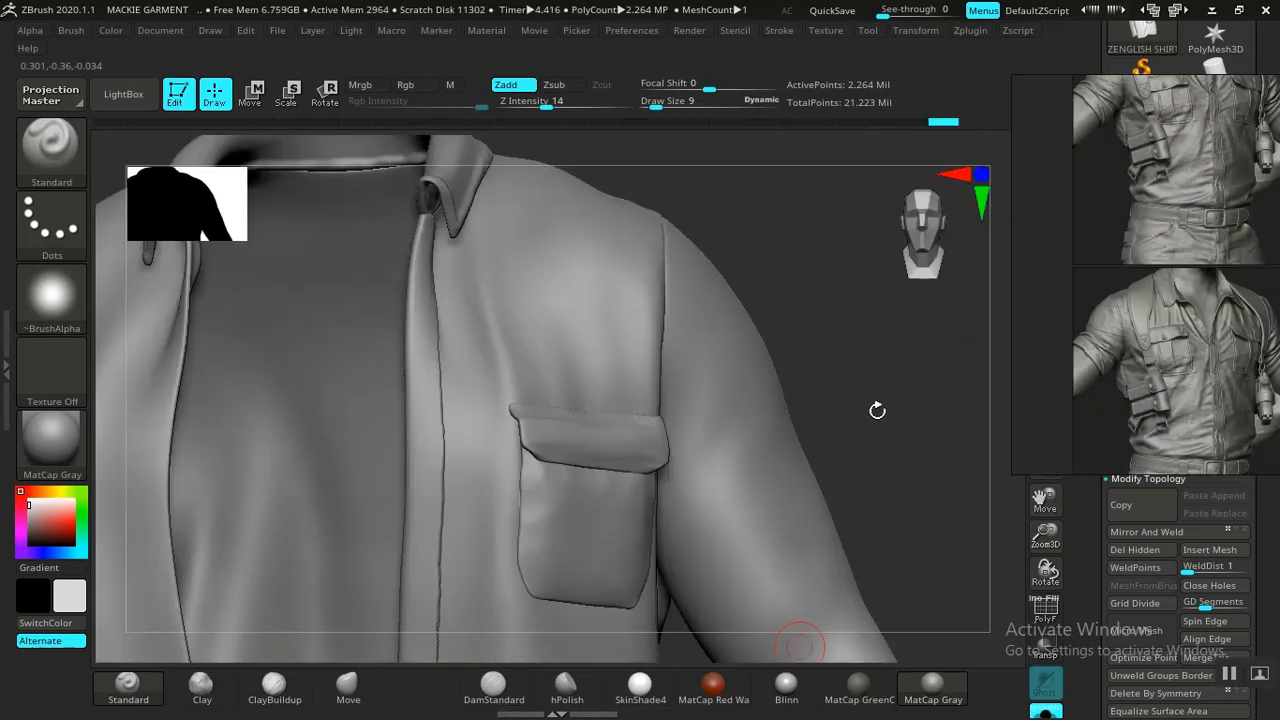
Move the reference window clear of the canvas and isolate the shirt's front body panel from the collar, sleeve and pocket
left_click_drag(877, 410, 814, 388)
mouse_move(1137, 383)
left_mouse_down()
mouse_move(712, 389)
mouse_move(1083, 345)
mouse_move(815, 350)
mouse_move(827, 365)
mouse_move(1137, 364)
left_mouse_up()
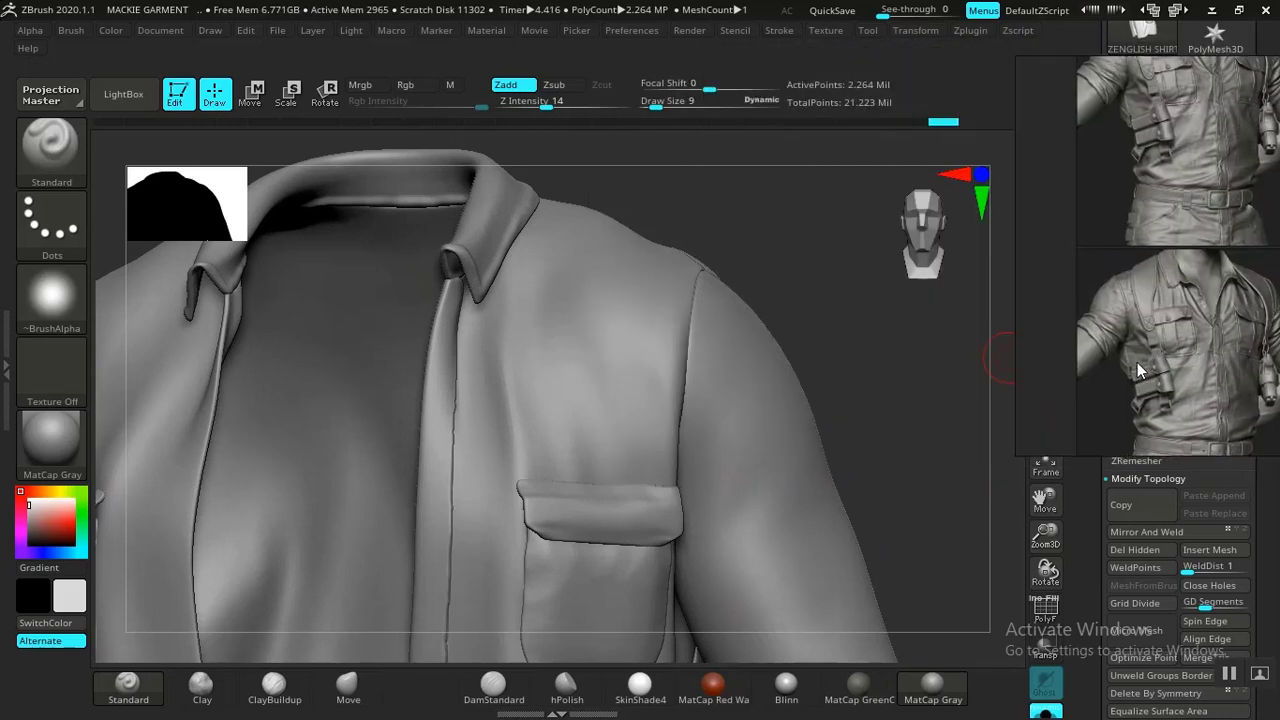
left_click_drag(856, 384, 772, 360)
left_click_drag(754, 303, 760, 352, "alt")
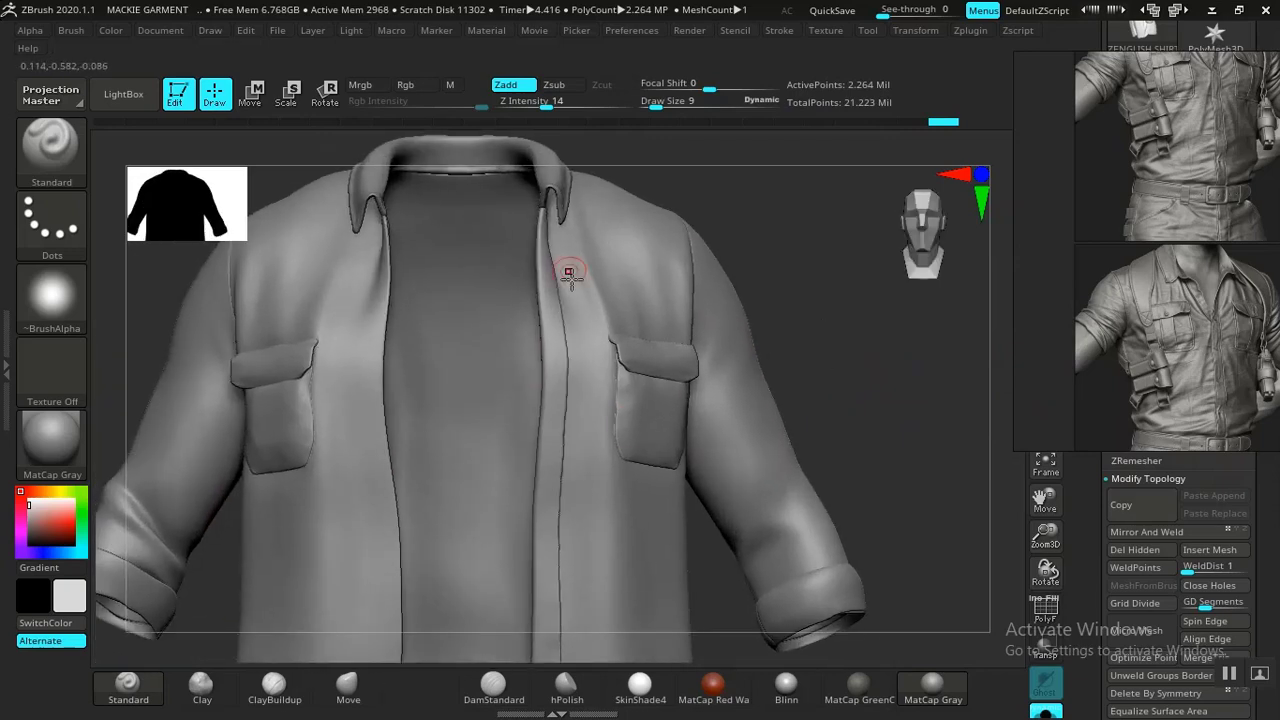
left_click_drag(812, 315, 808, 394)
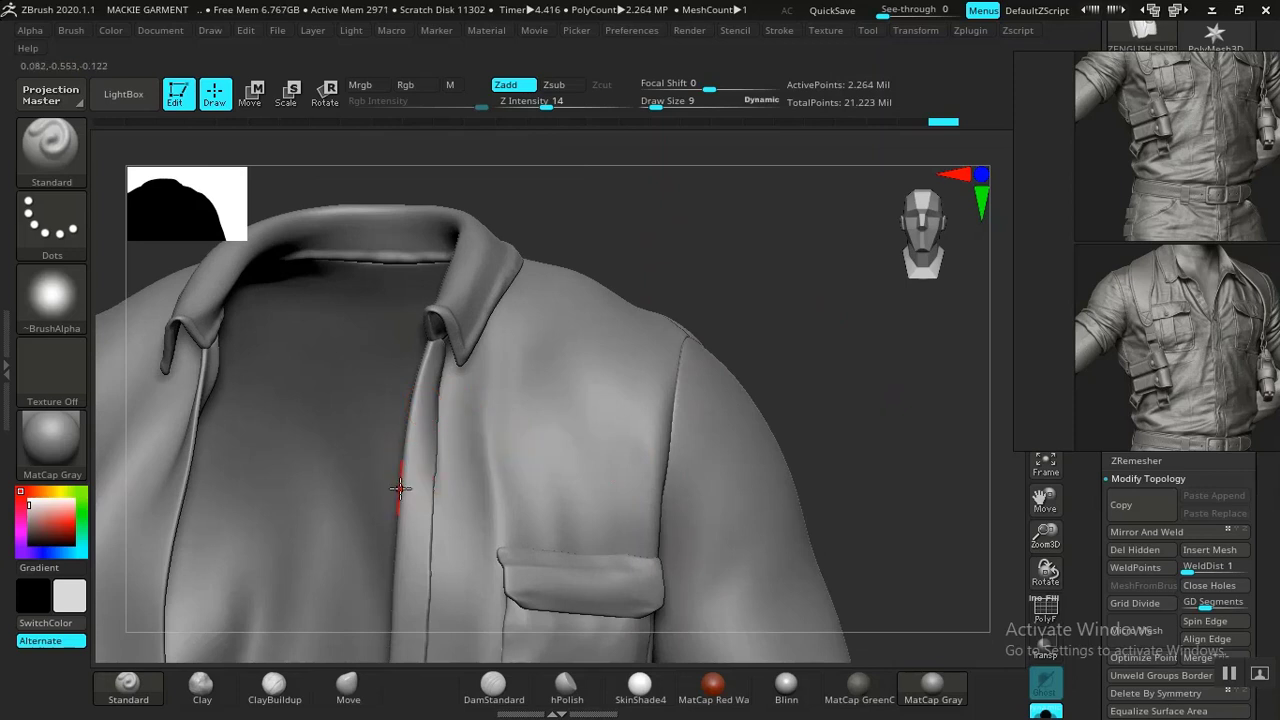
left_click_drag(794, 339, 806, 226, "alt")
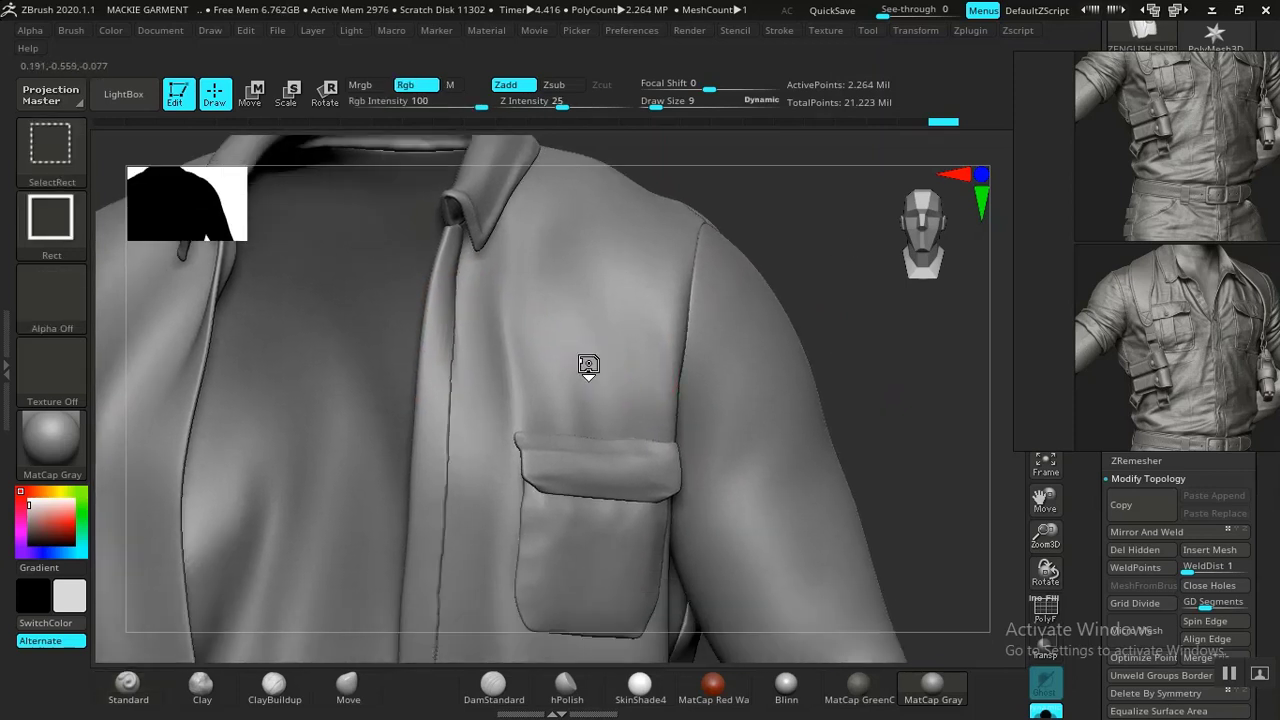
left_click(589, 366, "ctrl+shift")
Try to sculpt a raised seam along the neckline edge of the isolated front panel with the Standard brush at draw size 9
mouse_move(761, 413)
left_mouse_down()
mouse_move(806, 443)
mouse_move(834, 514)
mouse_move(826, 389)
mouse_move(881, 346)
mouse_move(823, 320)
mouse_move(803, 423)
mouse_move(723, 249)
mouse_move(815, 339)
mouse_move(790, 436)
left_mouse_up()
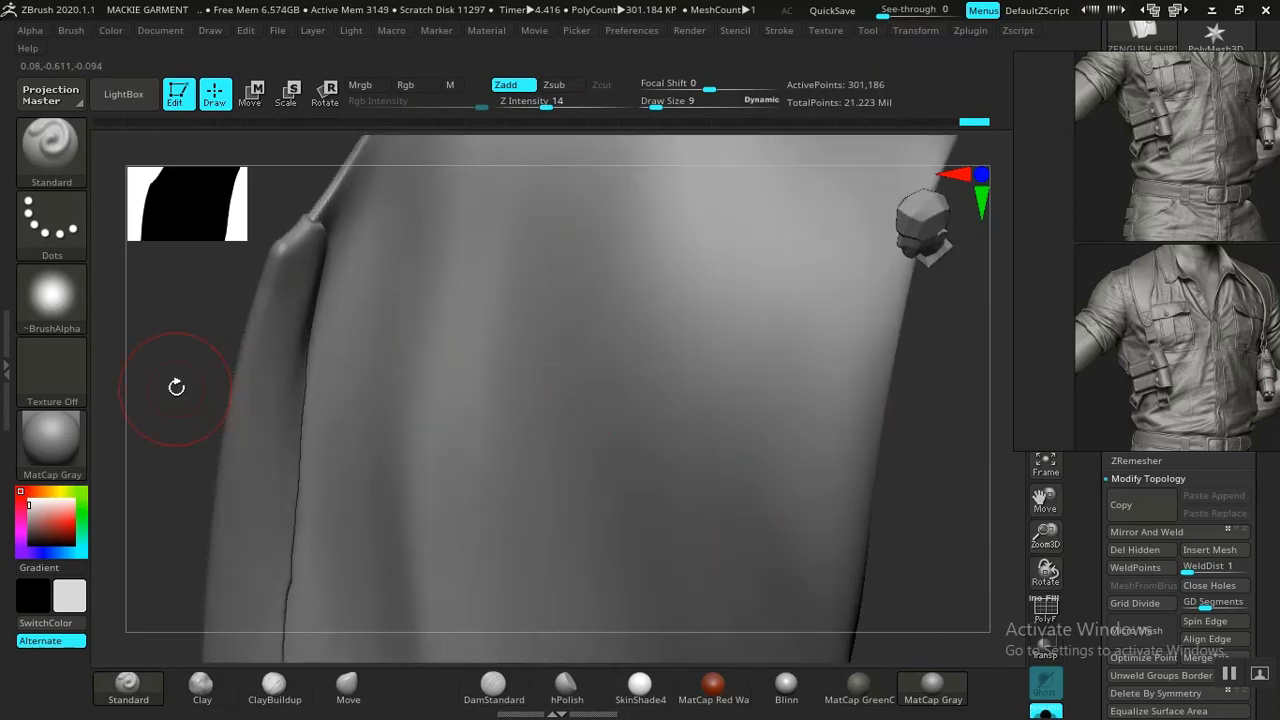
left_click_drag(176, 387, 283, 469)
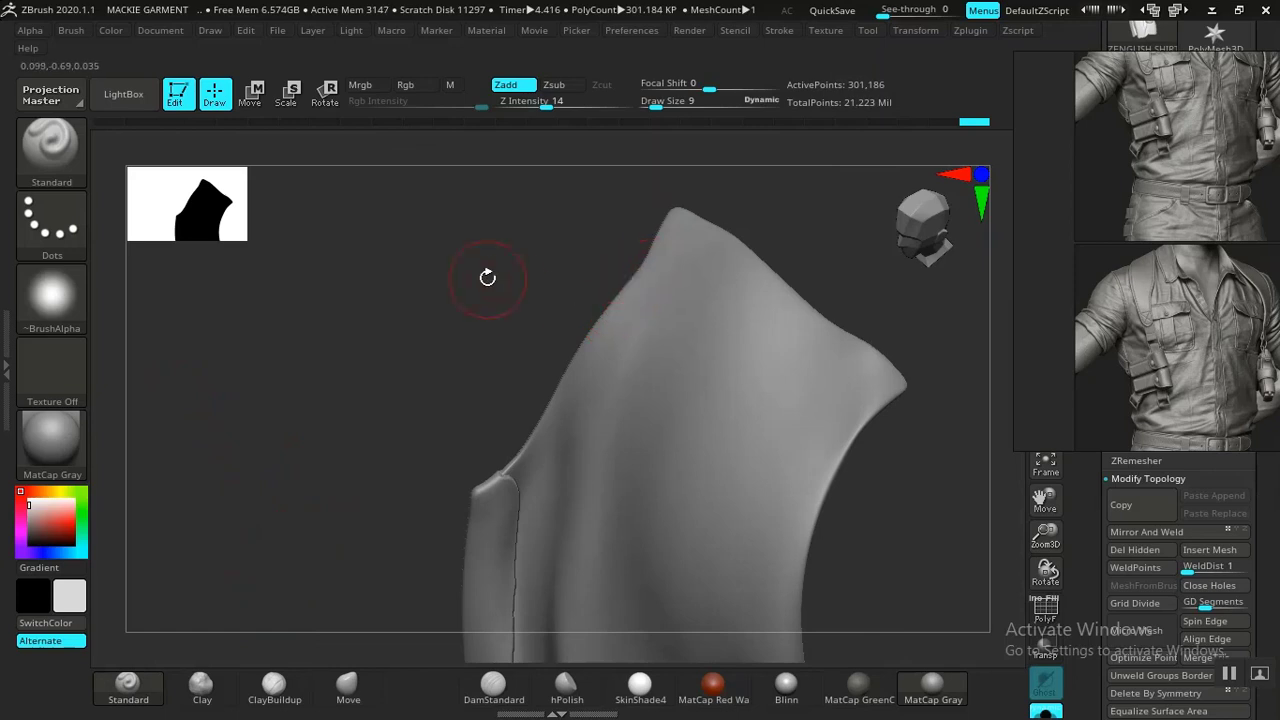
left_click_drag(487, 277, 560, 452, "alt")
left_click_drag(246, 377, 234, 640, "alt")
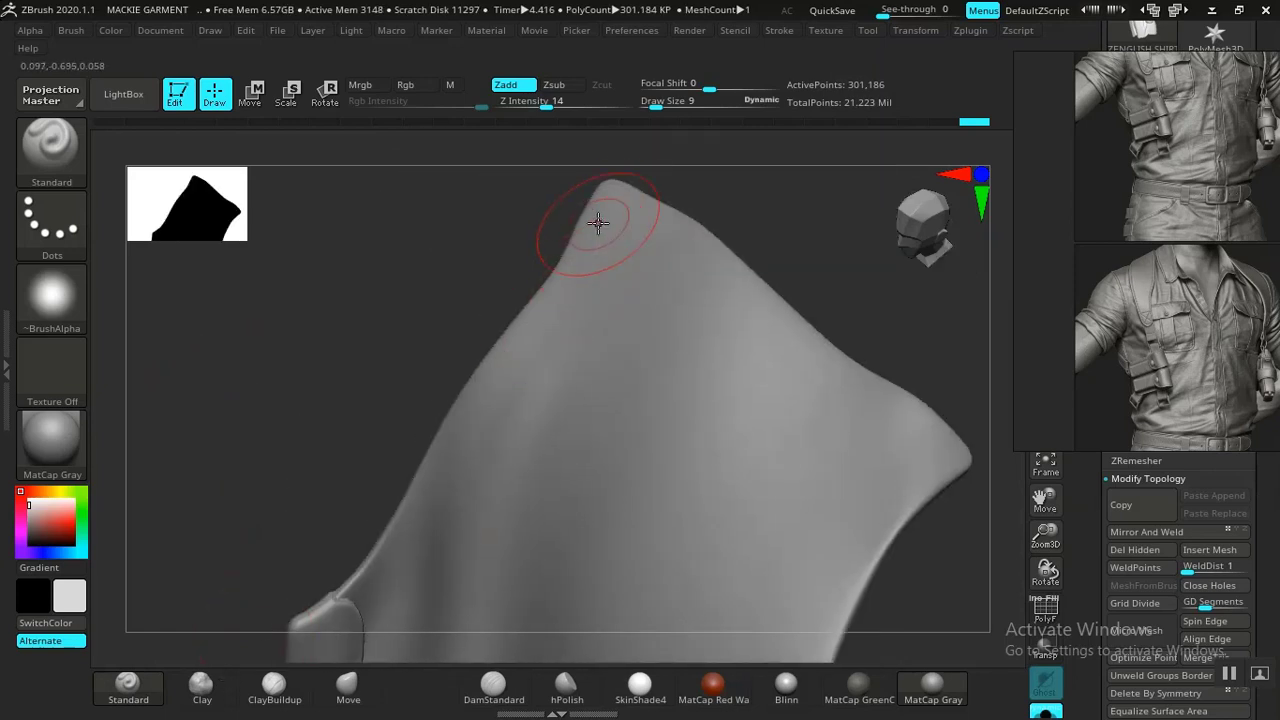
left_click_drag(477, 233, 551, 266)
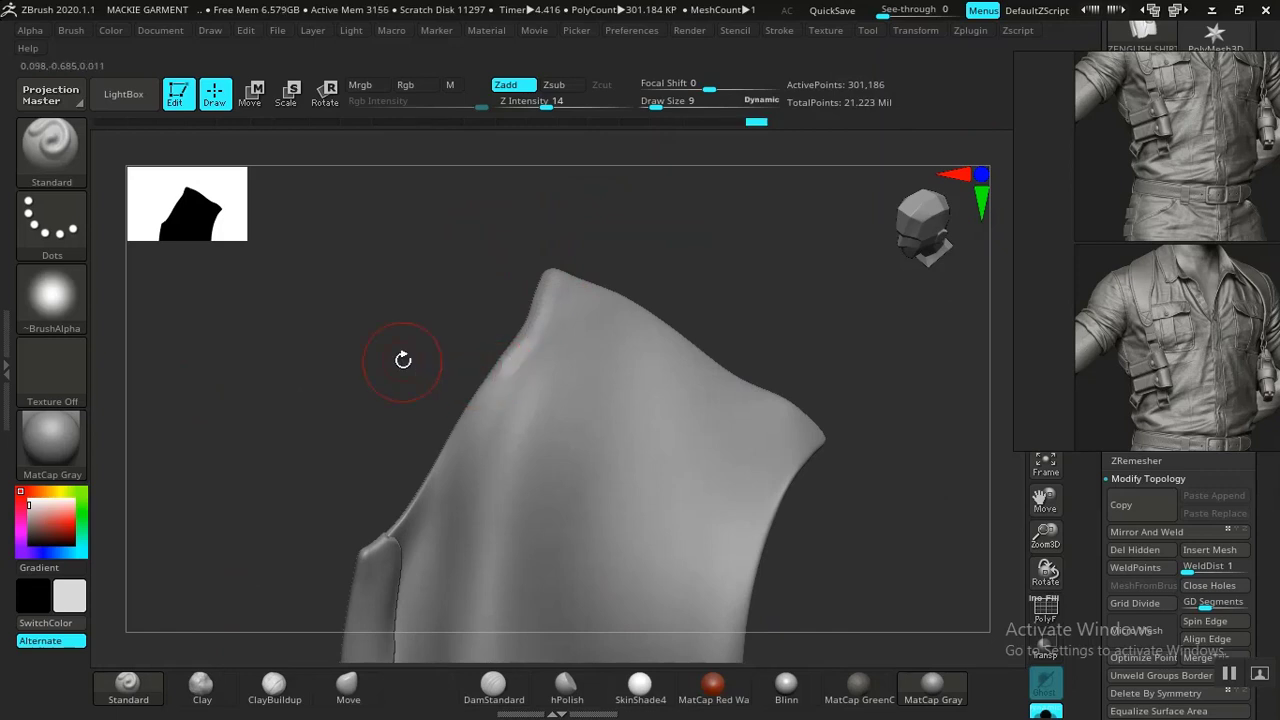
left_click_drag(403, 360, 437, 367)
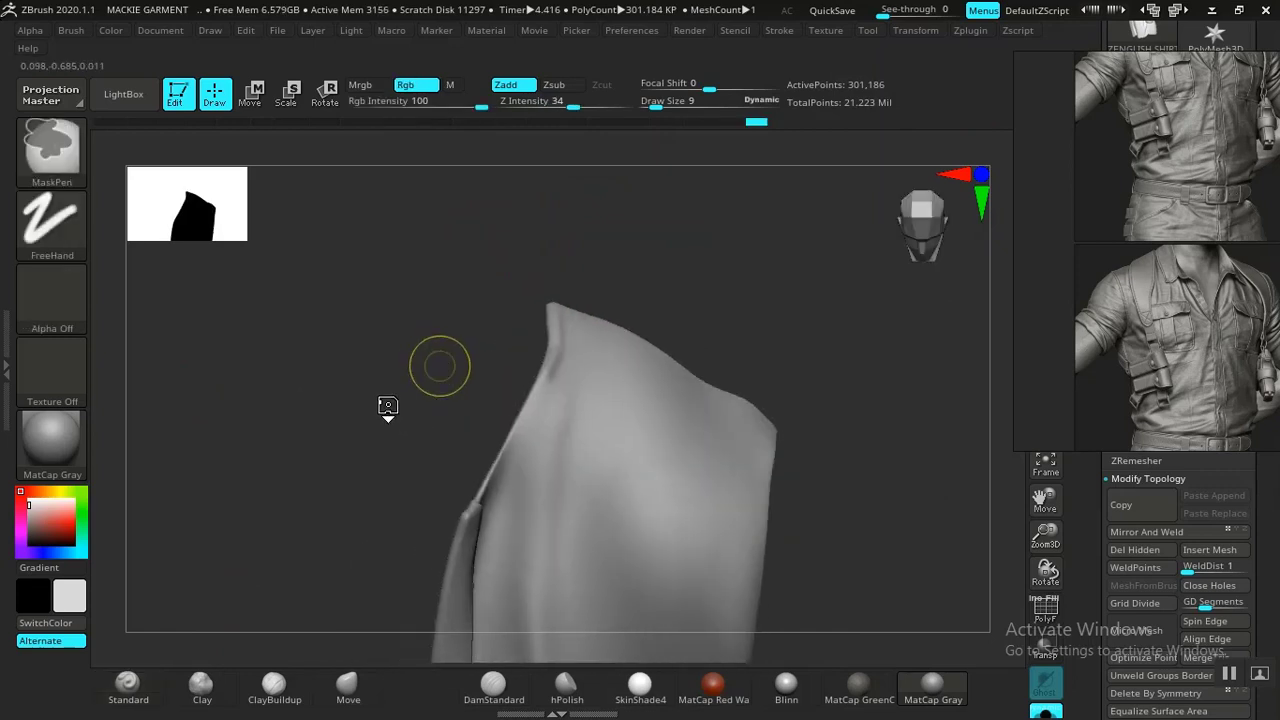
mouse_move(380, 354)
left_mouse_down("alt")
mouse_move(454, 523)
mouse_move(456, 560)
left_mouse_up("alt")
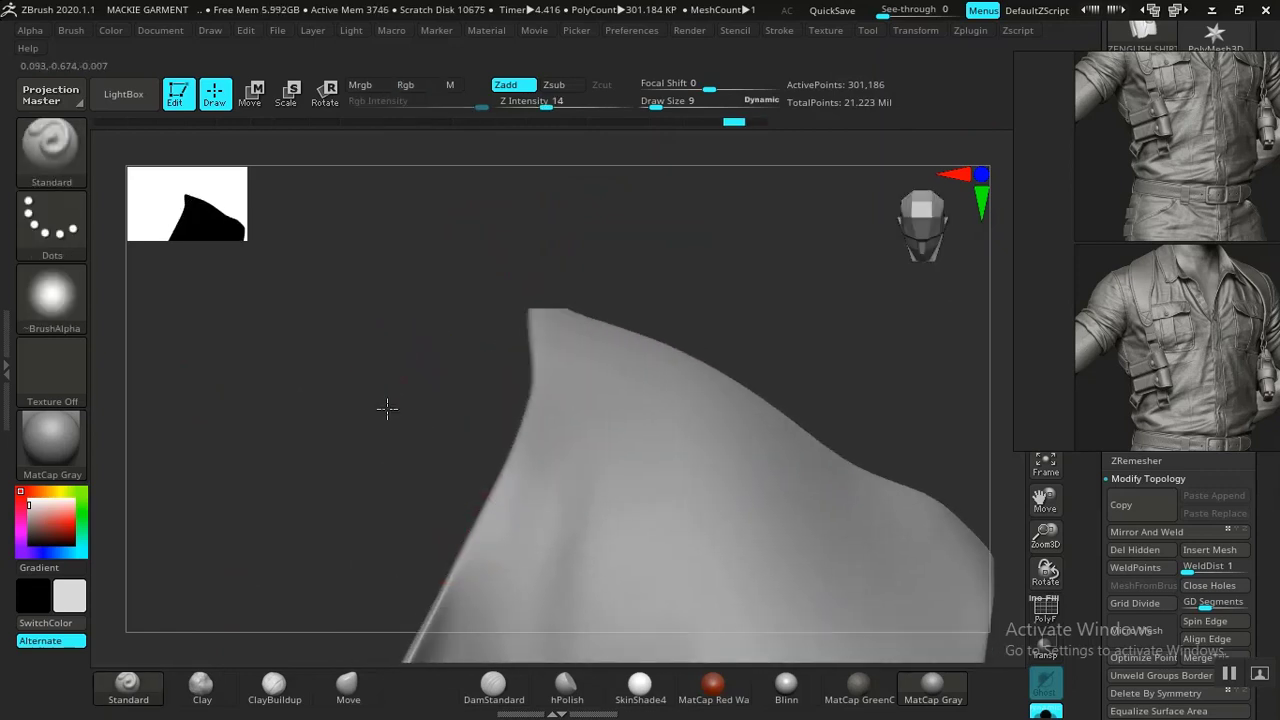
mouse_move(386, 409)
left_mouse_down("alt")
mouse_move(399, 340)
mouse_move(394, 403)
mouse_move(371, 309)
mouse_move(396, 372)
left_mouse_up("alt")
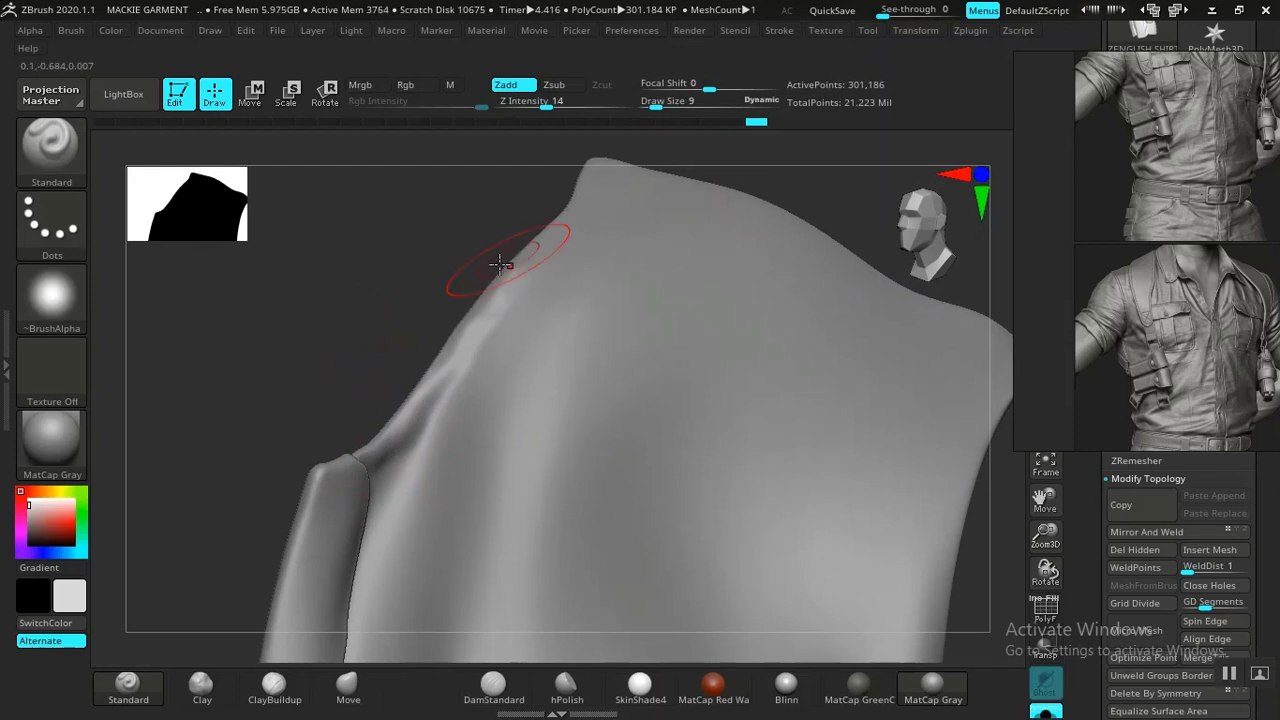
mouse_move(392, 290)
left_mouse_down()
mouse_move(403, 346)
mouse_move(480, 510)
left_mouse_up()
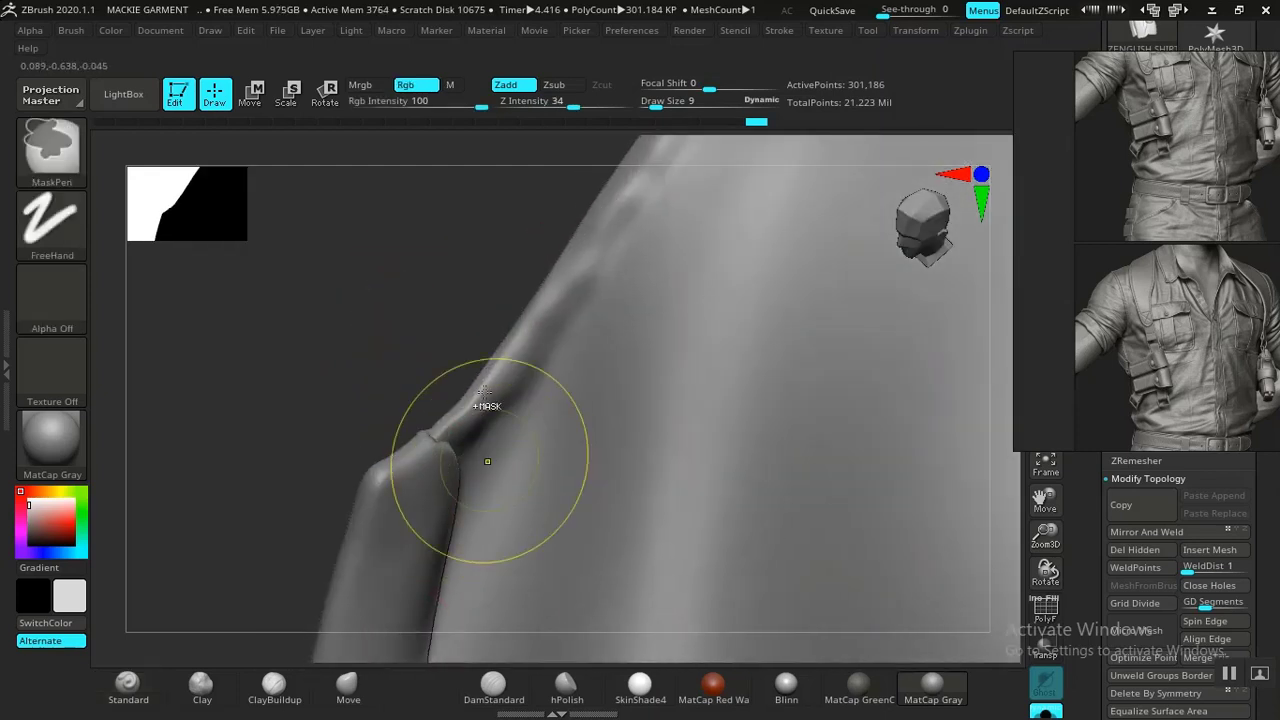
left_click_drag(414, 286, 490, 354)
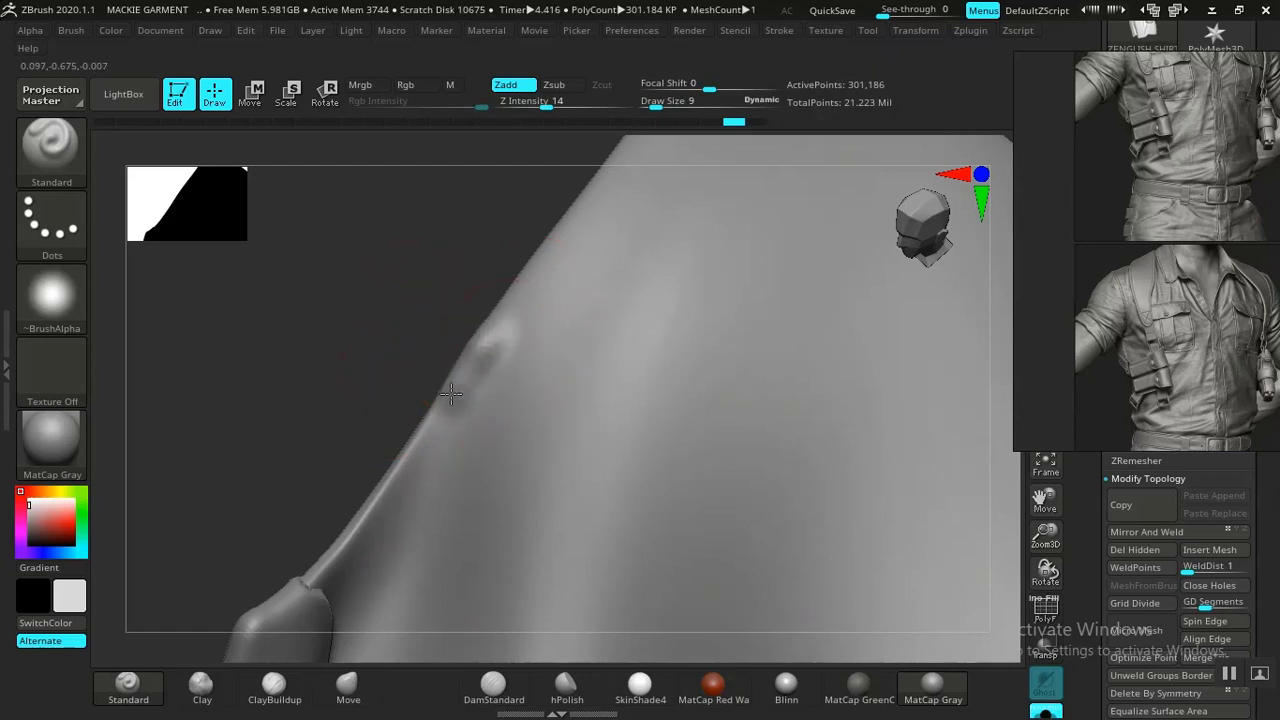
key("ctrl+z")
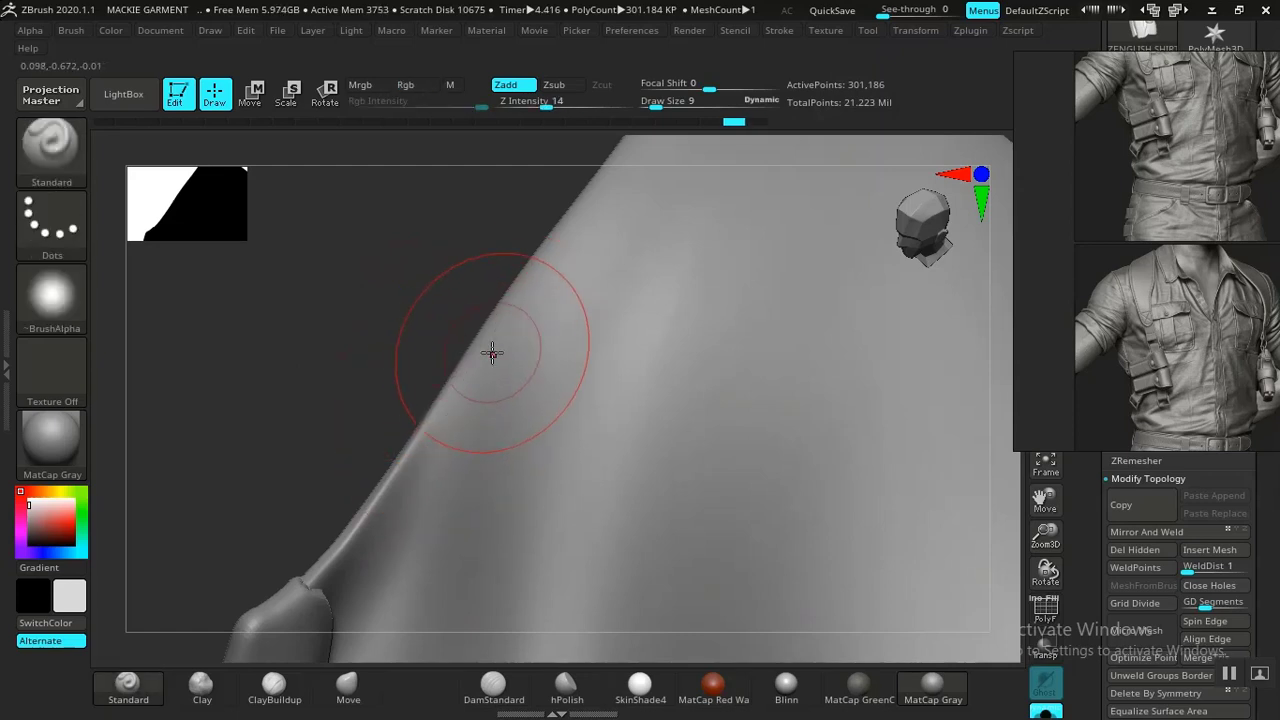
Set the Standard brush to draw size 6 and Z intensity 8, undoing the last test stroke on the neckline edge
key("s")
left_click_drag(496, 340, 512, 328)
key("s")
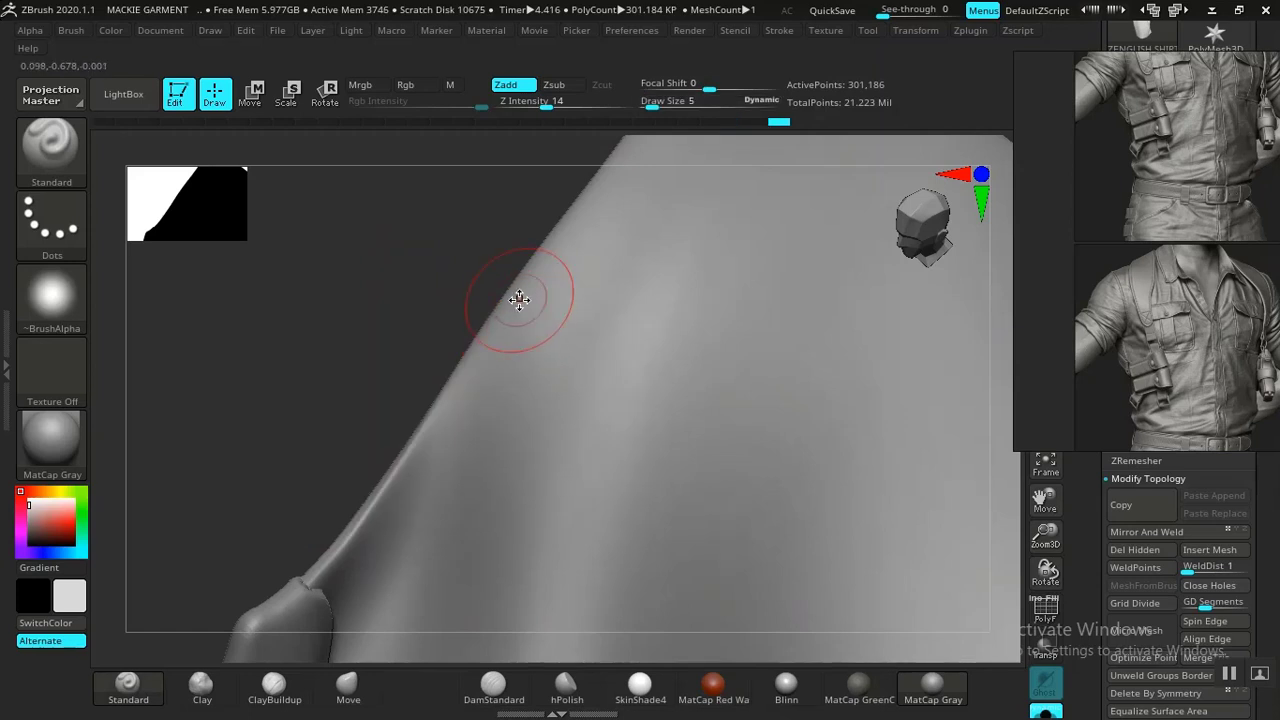
key("space")
left_click_drag(519, 301, 524, 310)
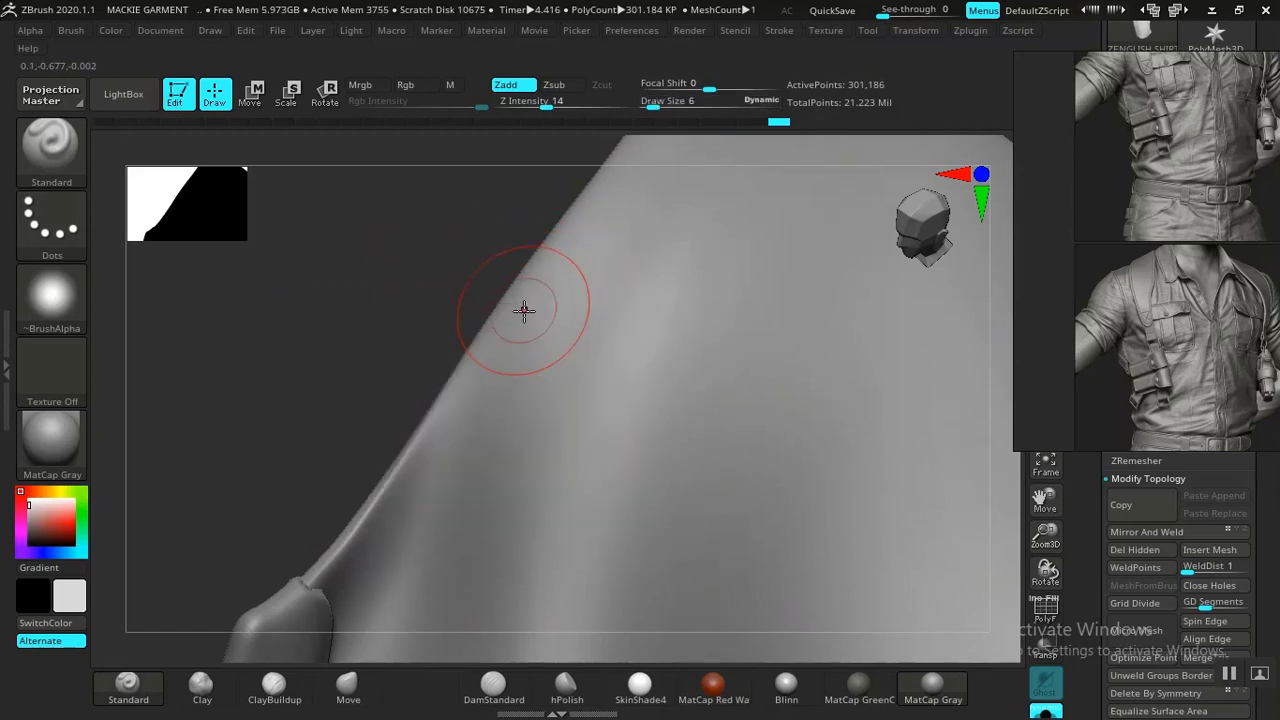
key("ctrl+z")
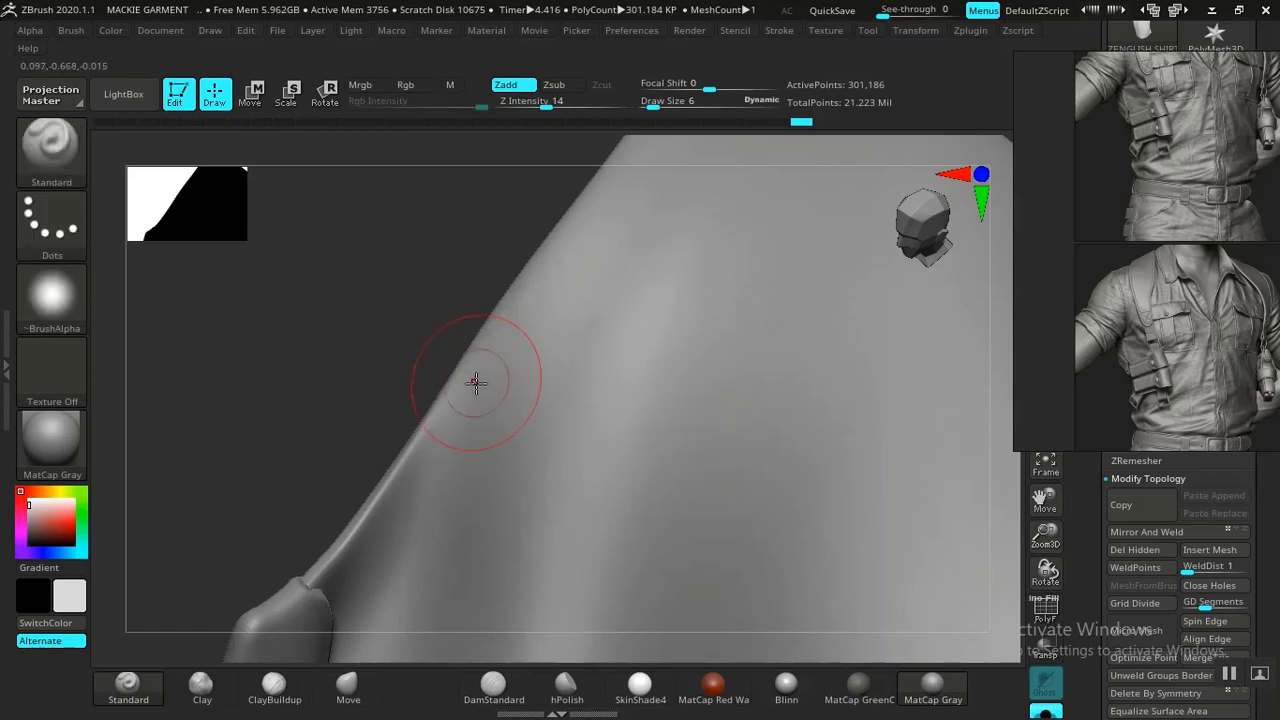
left_click(535, 105)
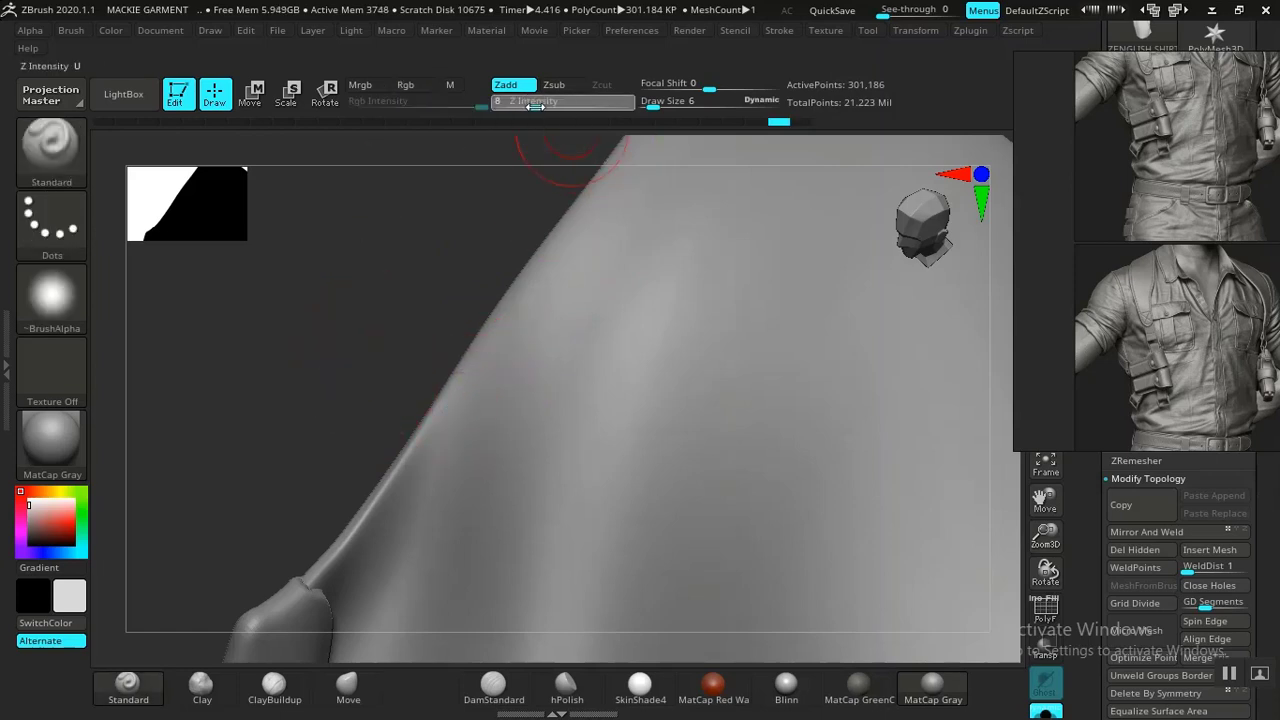
Set the brush's Z intensity to 10 and sculpt a raised seam along the front panel's neckline edge up to the shoulder tip
type("10")
left_click_drag(442, 401, 409, 509)
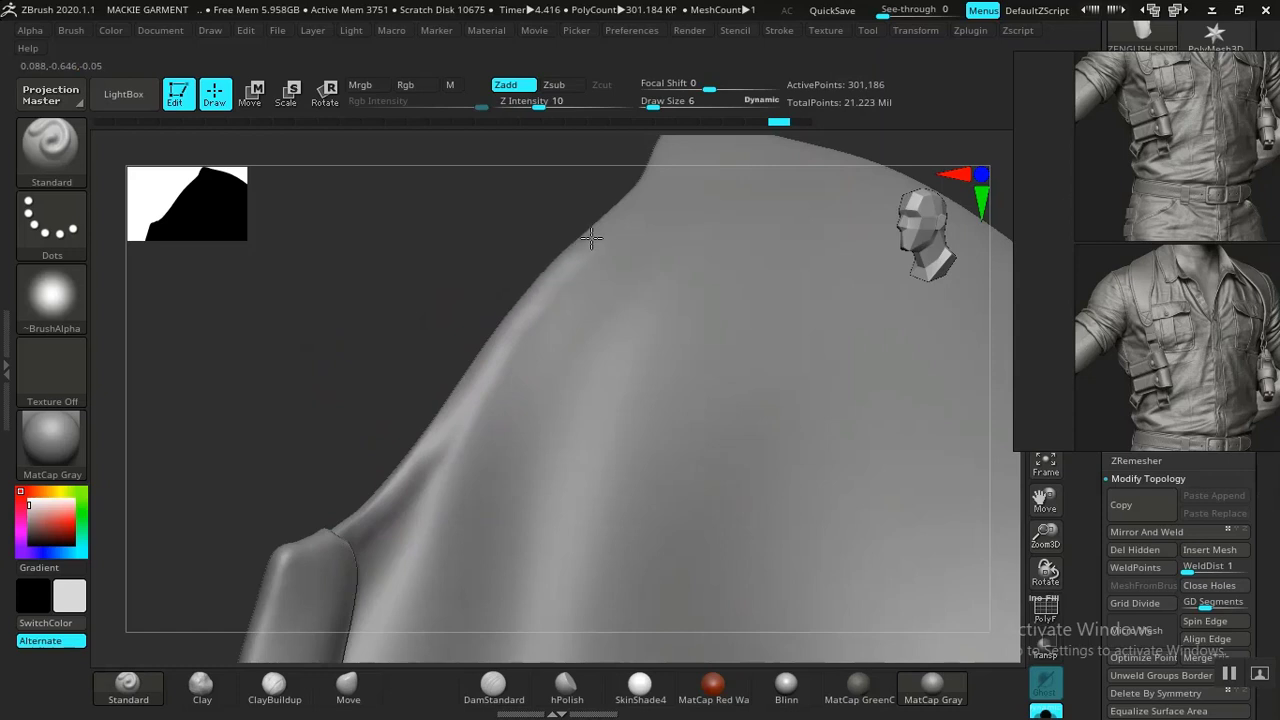
left_click_drag(591, 238, 600, 231)
mouse_move(437, 378)
left_mouse_down()
mouse_move(434, 451)
mouse_move(452, 396)
mouse_move(440, 500)
left_mouse_up()
mouse_move(320, 500)
left_mouse_down()
mouse_move(246, 654)
mouse_move(369, 463)
mouse_move(334, 424)
left_mouse_up()
left_click_drag(519, 257, 436, 488)
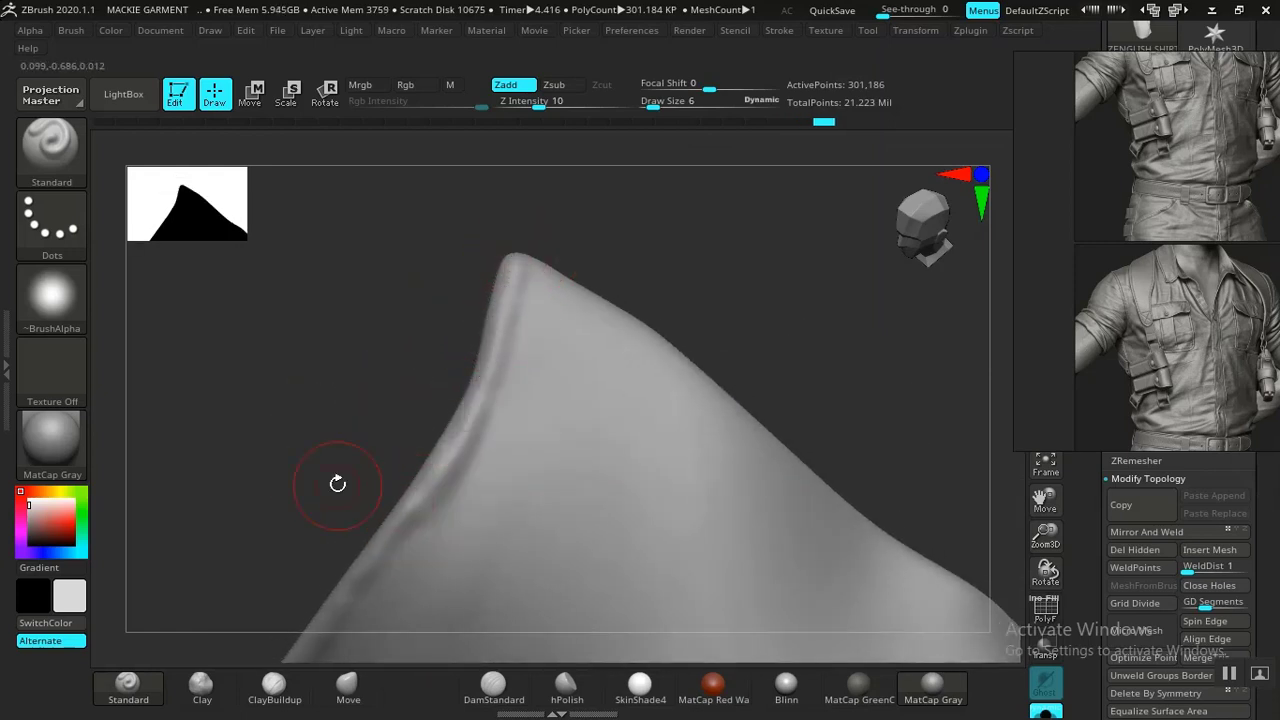
mouse_move(337, 484)
left_mouse_down()
mouse_move(306, 497)
mouse_move(571, 277)
mouse_move(557, 322)
left_mouse_up()
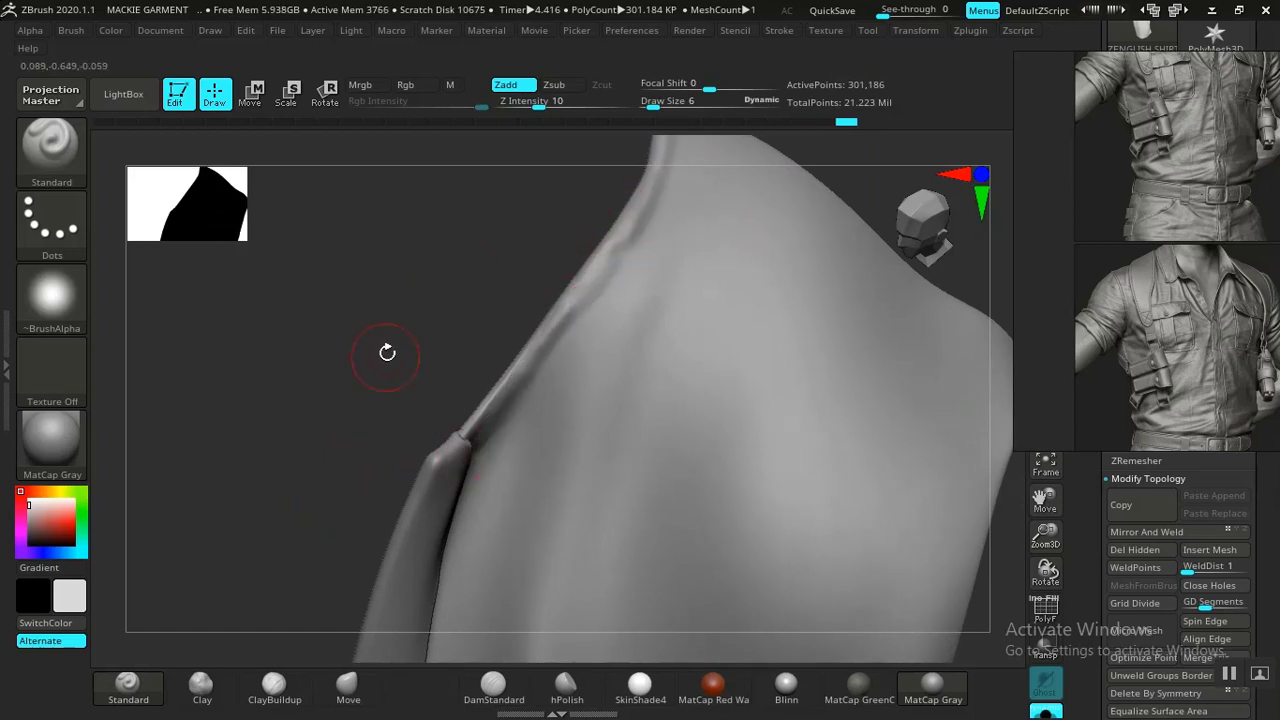
mouse_move(386, 351)
left_mouse_down()
mouse_move(354, 449)
mouse_move(606, 329)
left_mouse_up()
key("ctrl")
mouse_move(421, 418)
left_mouse_down()
mouse_move(357, 380)
mouse_move(471, 317)
mouse_move(574, 520)
mouse_move(620, 308)
mouse_move(540, 386)
mouse_move(362, 640)
left_mouse_up()
mouse_move(363, 526)
left_mouse_down()
mouse_move(294, 397)
mouse_move(204, 459)
mouse_move(600, 491)
mouse_move(714, 277)
mouse_move(680, 397)
mouse_move(630, 297)
mouse_move(834, 586)
mouse_move(794, 291)
mouse_move(509, 306)
left_mouse_up()
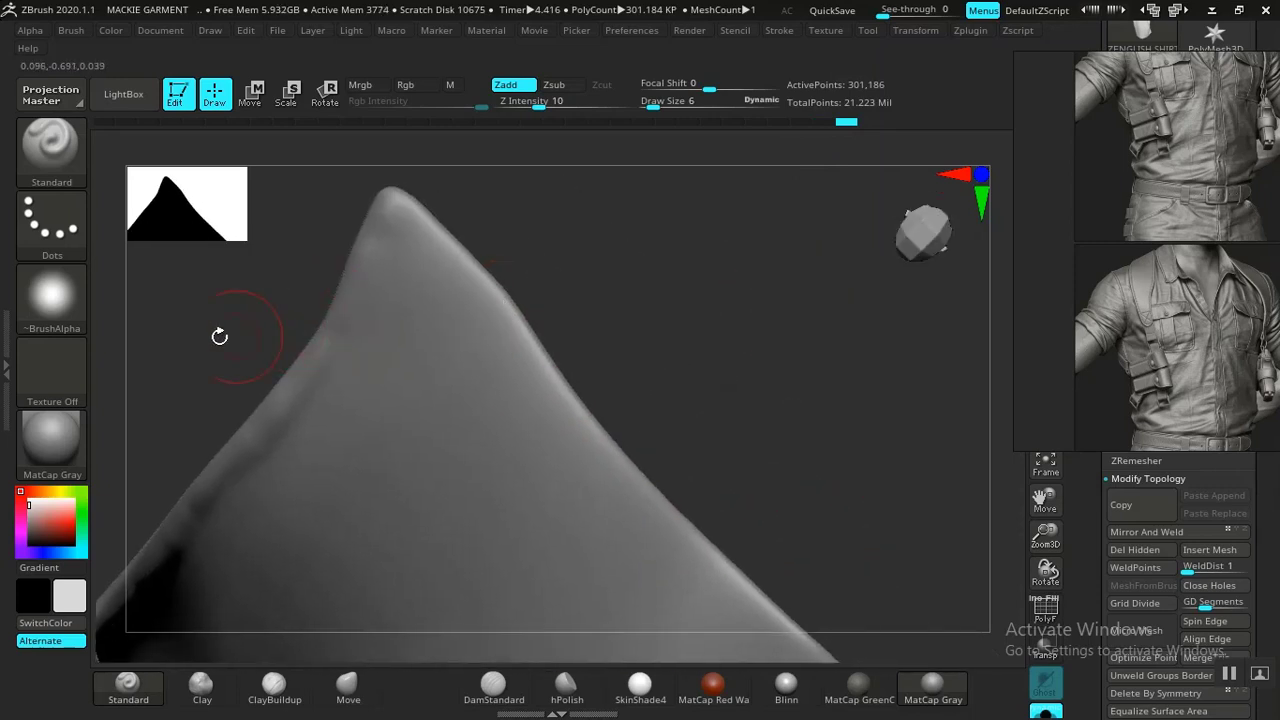
Assign Alpha 28 to the Standard brush and try a seam stroke along the shoulder edge, undoing the test
left_click(51, 298)
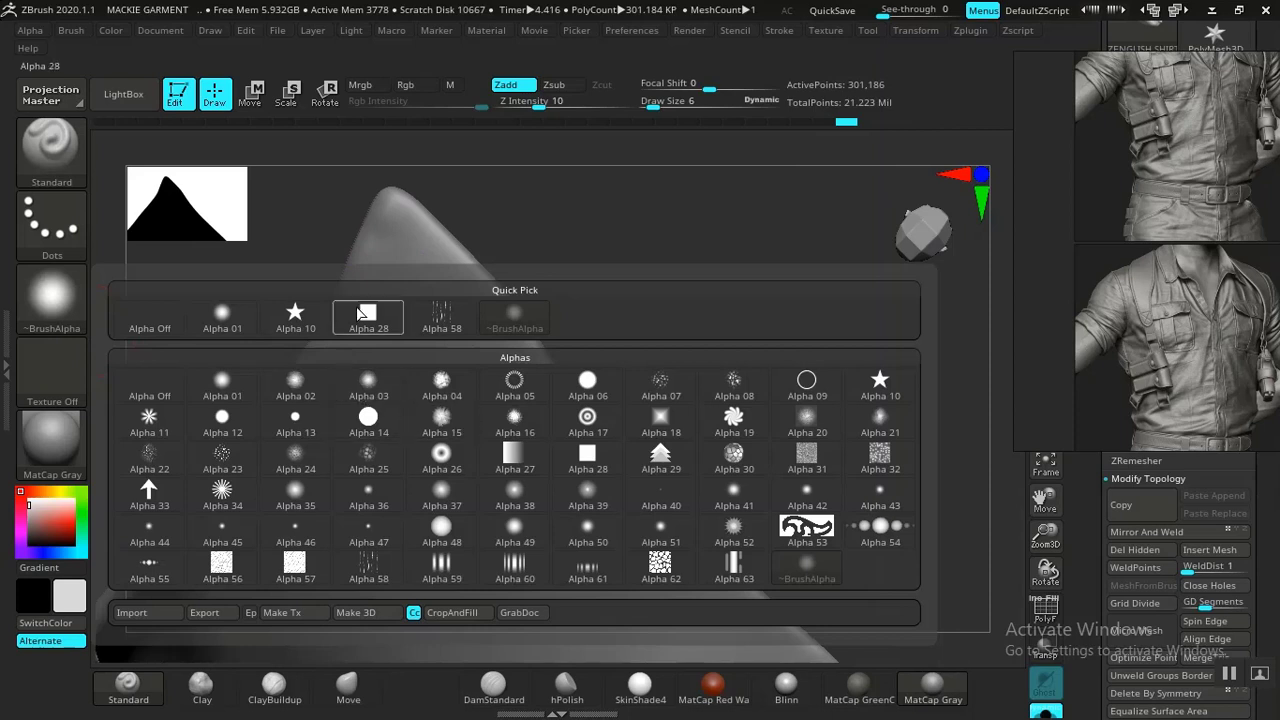
mouse_move(364, 321)
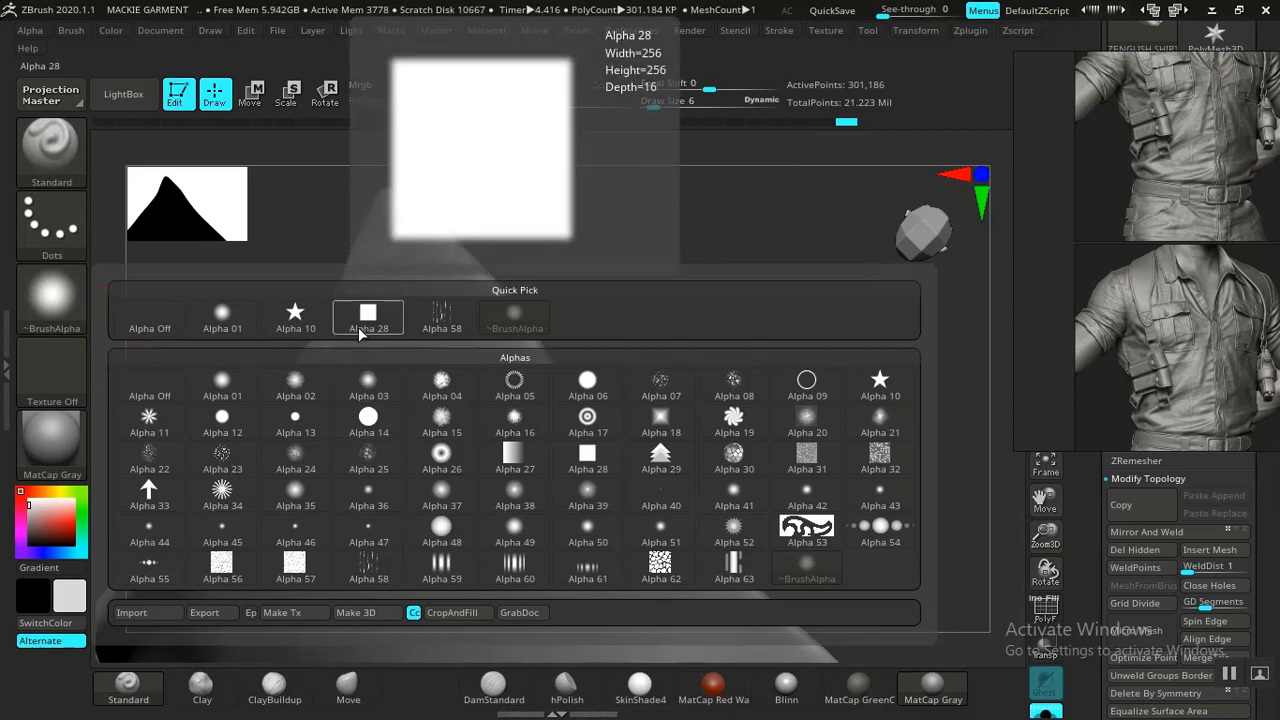
left_click(368, 325)
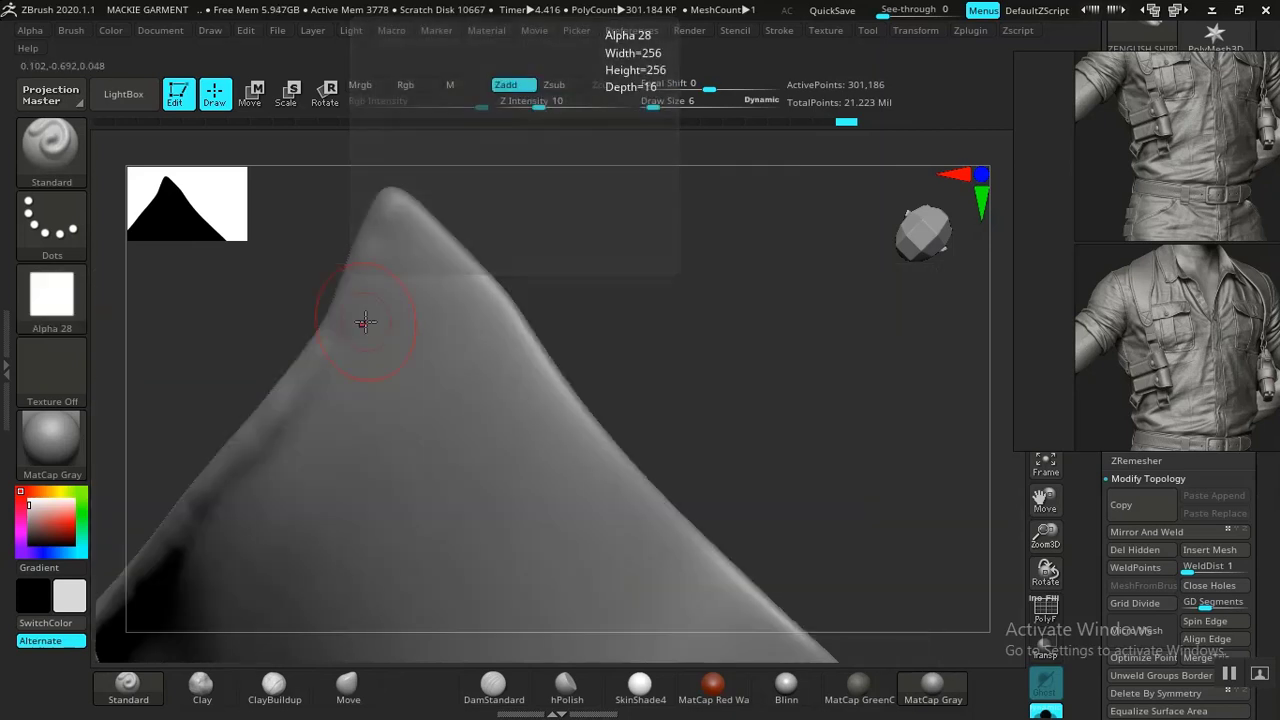
mouse_move(414, 245)
left_mouse_down()
mouse_move(508, 363)
mouse_move(573, 306)
left_mouse_up()
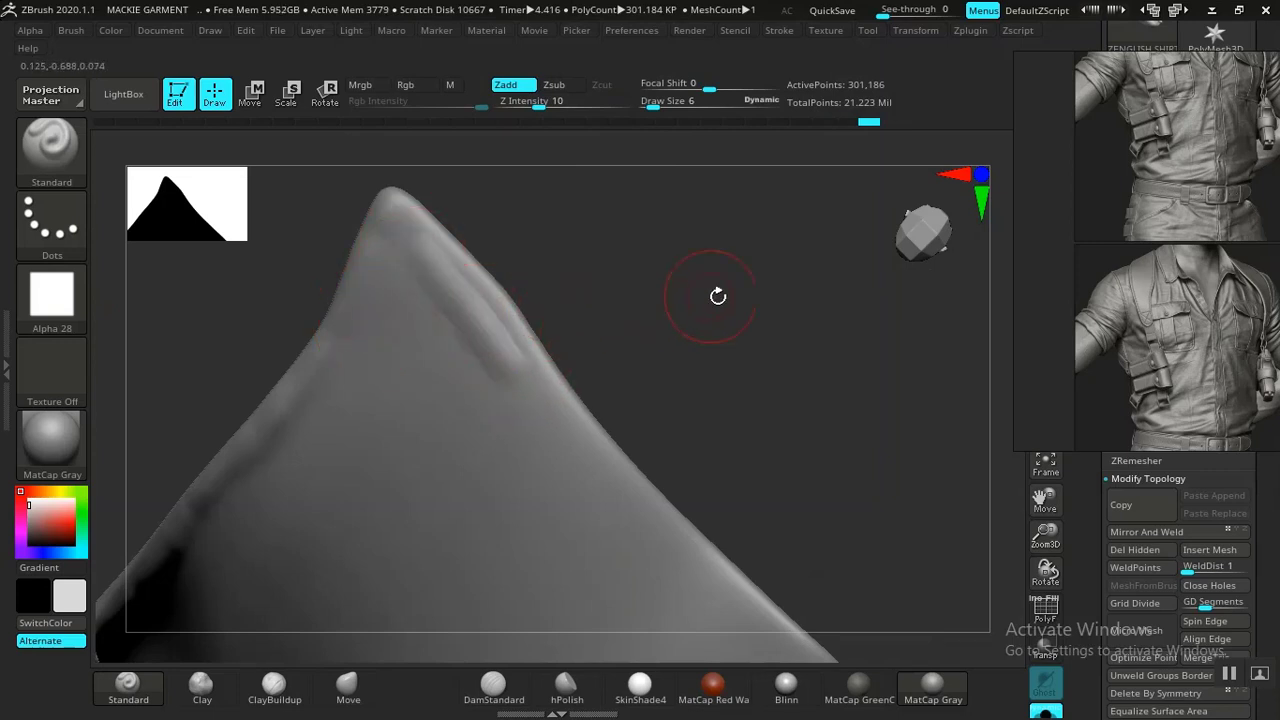
left_click_drag(718, 296, 740, 269)
left_click_drag(660, 320, 534, 434)
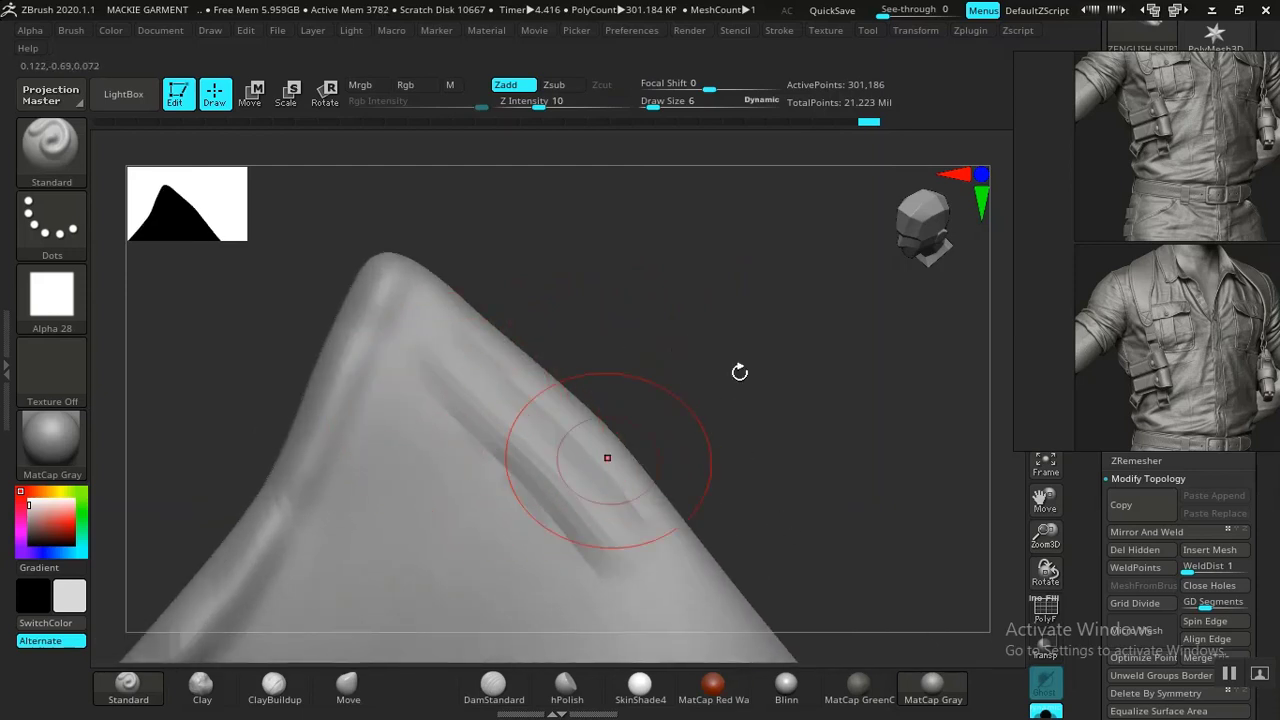
mouse_move(740, 372)
left_mouse_down()
mouse_move(717, 400)
mouse_move(681, 255)
left_mouse_up()
key("ctrl+z")
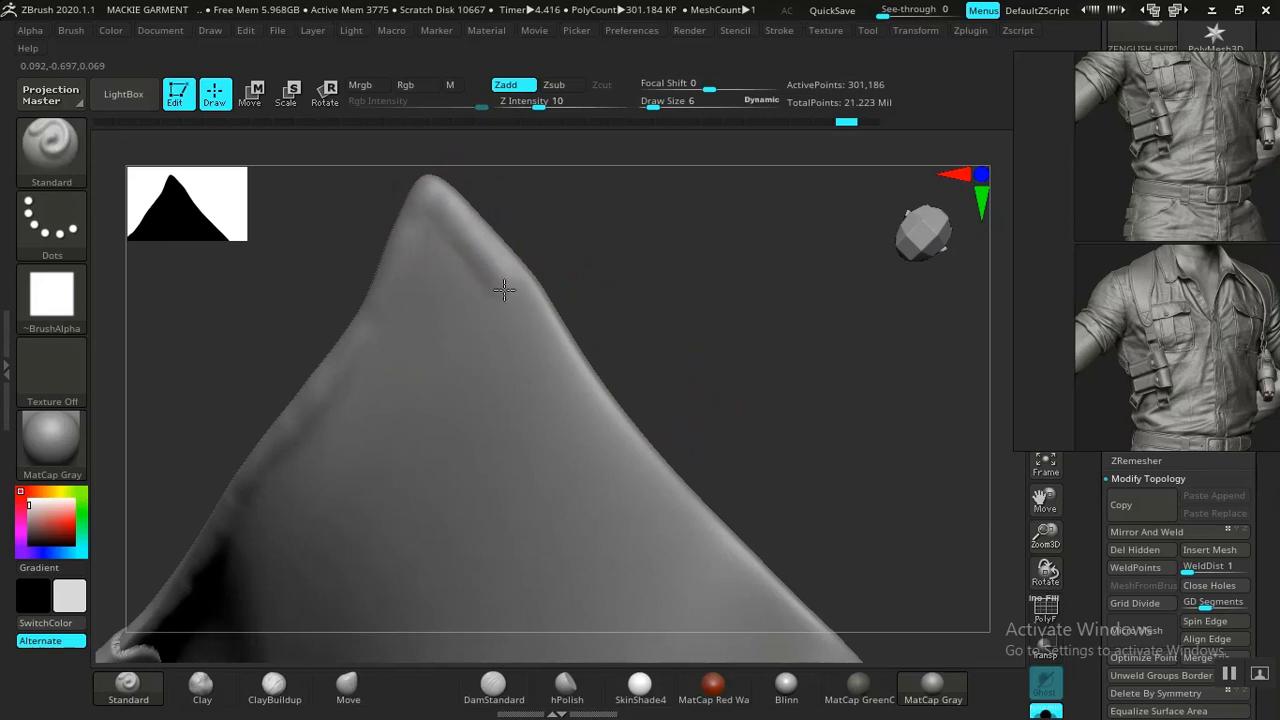
Sculpt a raised seam along the front panel's shoulder edge from the neck tip to the outer shoulder corner
left_click_drag(504, 290, 651, 489)
mouse_move(771, 430)
left_mouse_down()
mouse_move(578, 286)
mouse_move(529, 220)
mouse_move(660, 389)
mouse_move(491, 366)
left_mouse_up()
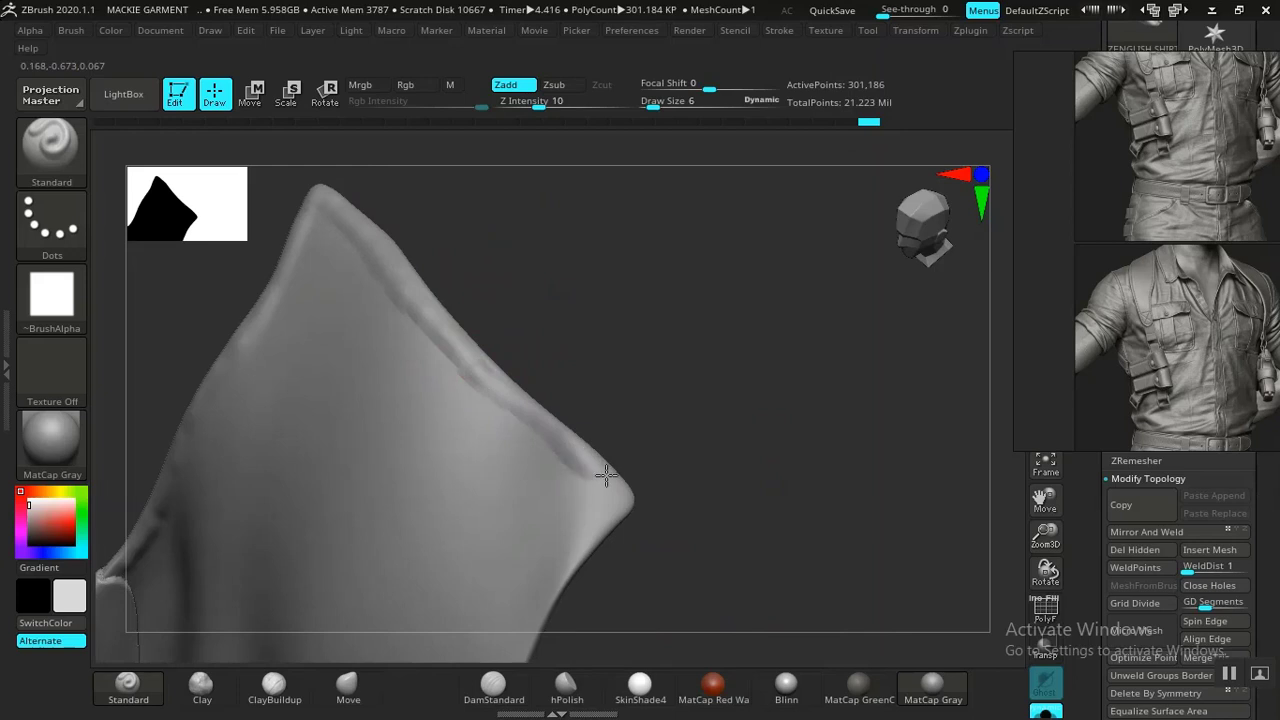
mouse_move(709, 446)
left_mouse_down()
mouse_move(611, 366)
mouse_move(629, 343)
mouse_move(772, 553)
mouse_move(731, 449)
mouse_move(697, 440)
mouse_move(629, 297)
mouse_move(816, 566)
mouse_move(706, 363)
mouse_move(717, 377)
mouse_move(680, 440)
mouse_move(663, 337)
left_mouse_up()
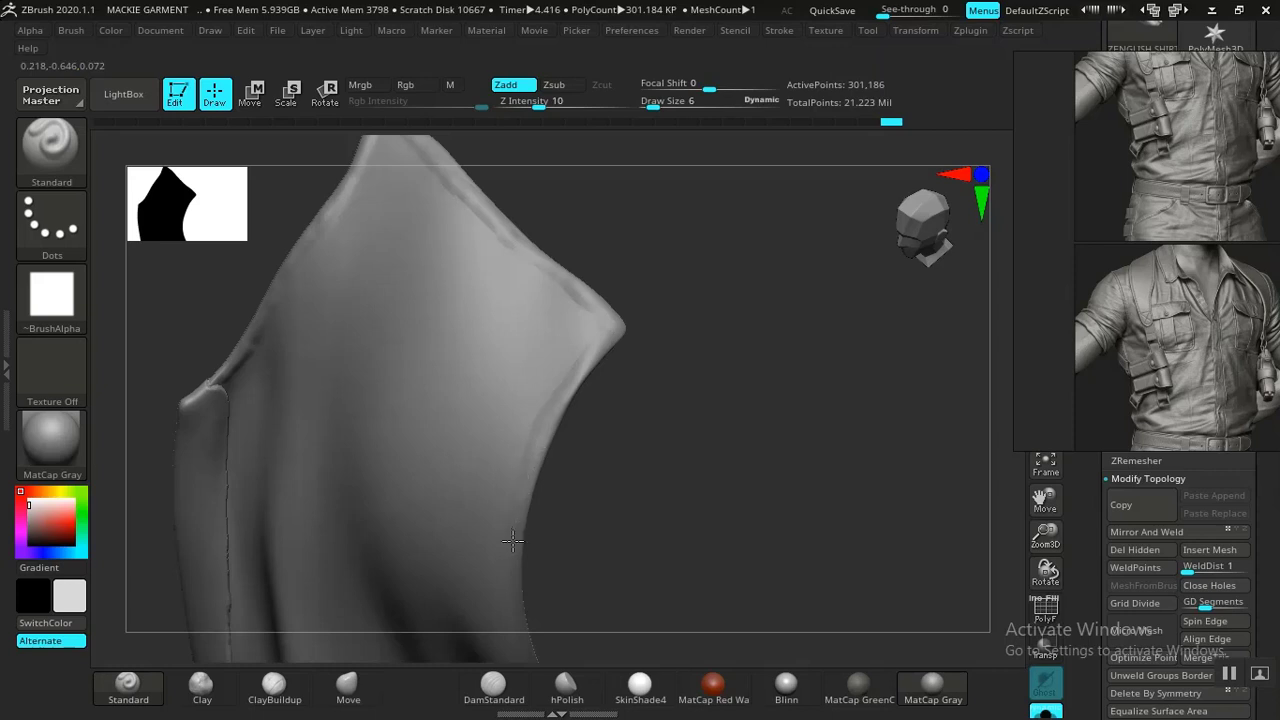
Sculpt the raised seam around the front panel's armhole curve from the shoulder corner to the underarm corner
mouse_move(518, 550)
left_mouse_down()
mouse_move(609, 349)
mouse_move(663, 331)
mouse_move(609, 457)
mouse_move(351, 391)
left_mouse_up()
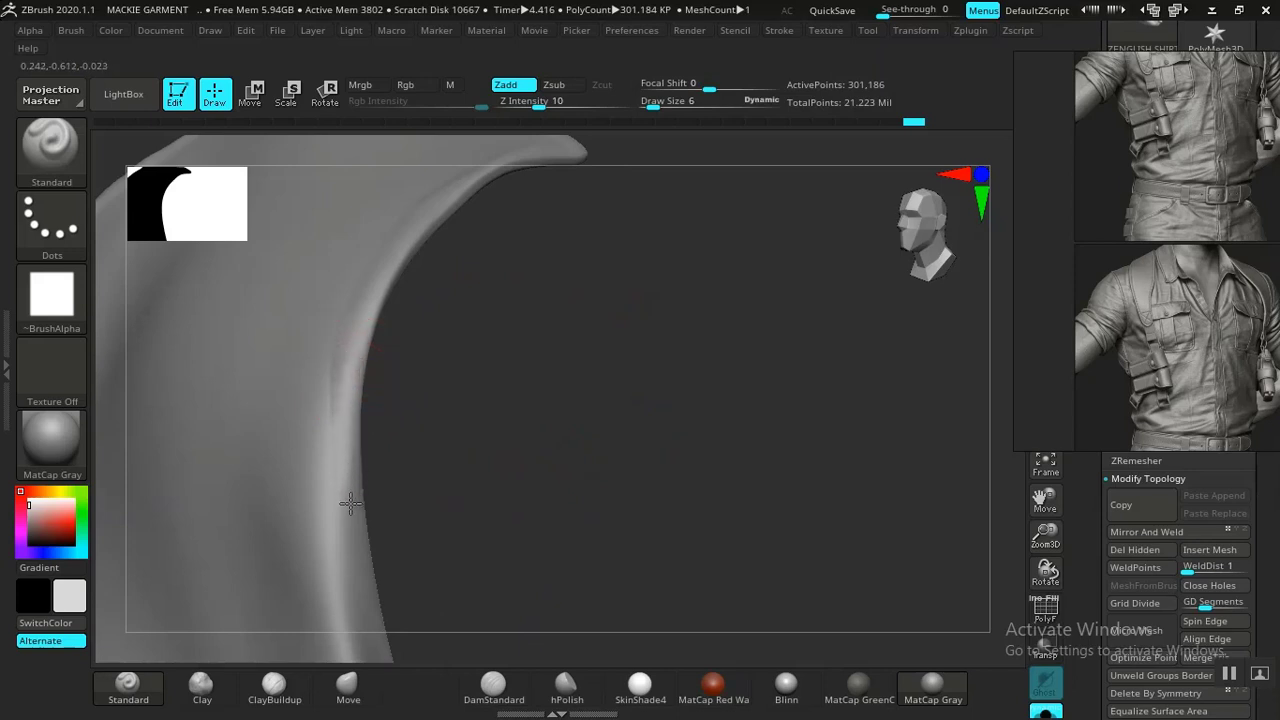
left_click_drag(360, 566, 394, 302)
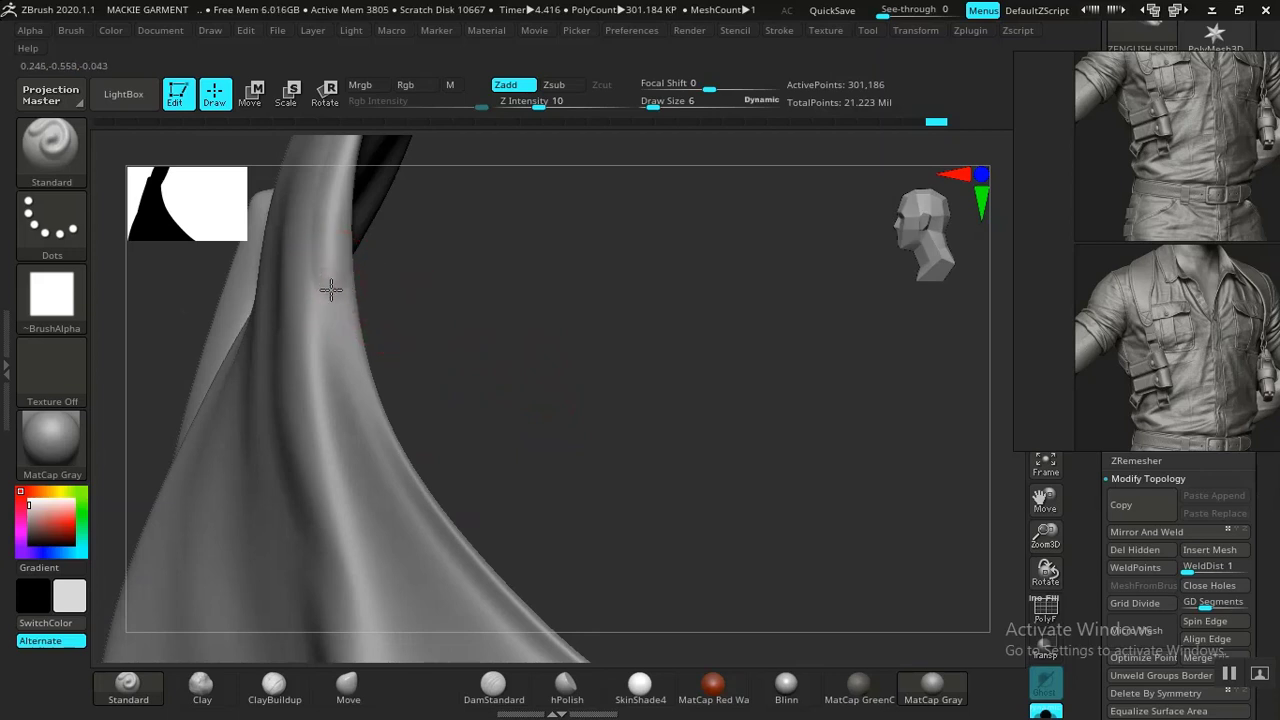
key("ctrl")
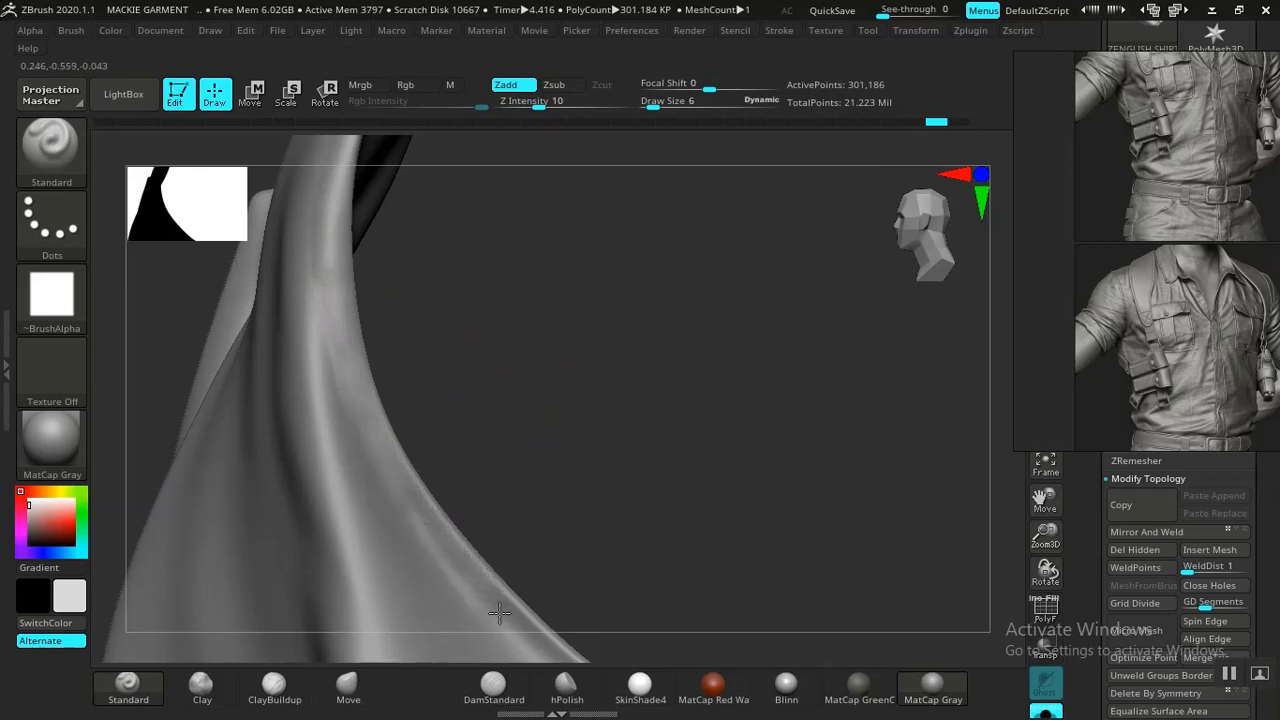
mouse_move(618, 556)
left_mouse_down()
mouse_move(512, 285)
mouse_move(430, 312)
left_mouse_up()
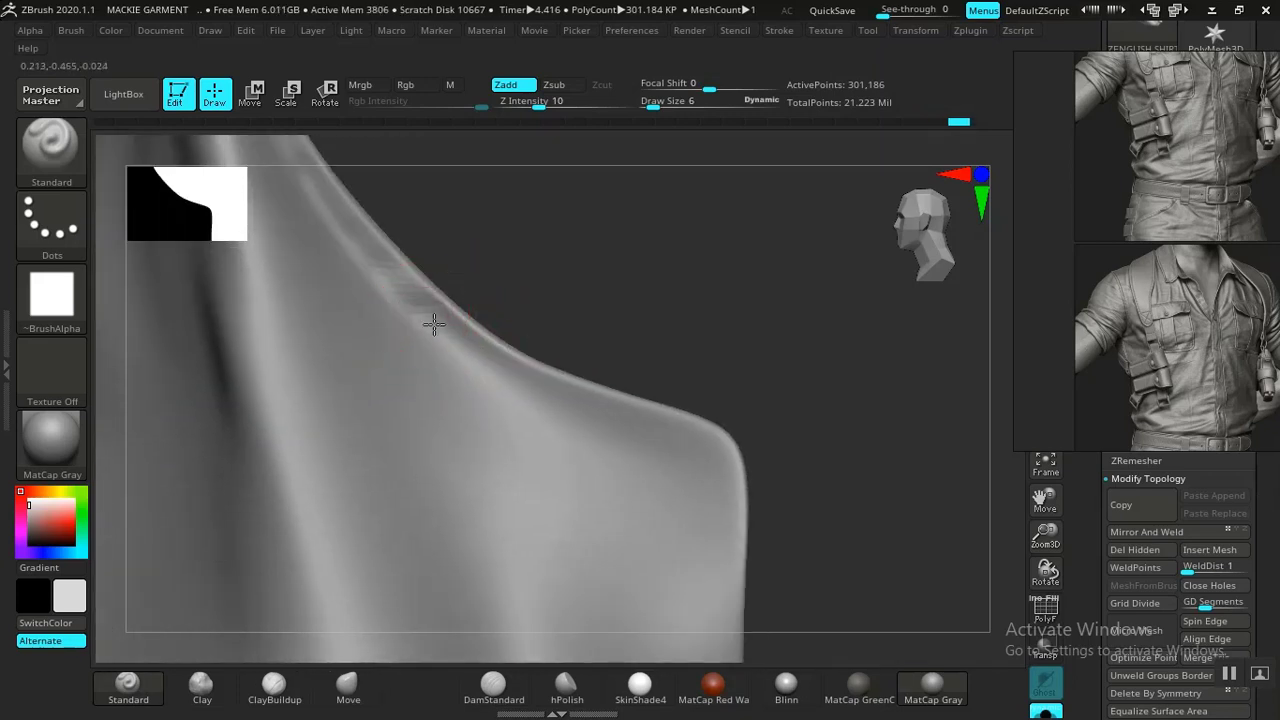
mouse_move(519, 387)
left_mouse_down()
mouse_move(654, 426)
mouse_move(771, 486)
mouse_move(651, 320)
mouse_move(654, 369)
mouse_move(526, 278)
mouse_move(571, 451)
mouse_move(634, 366)
mouse_move(486, 223)
mouse_move(497, 342)
left_mouse_up()
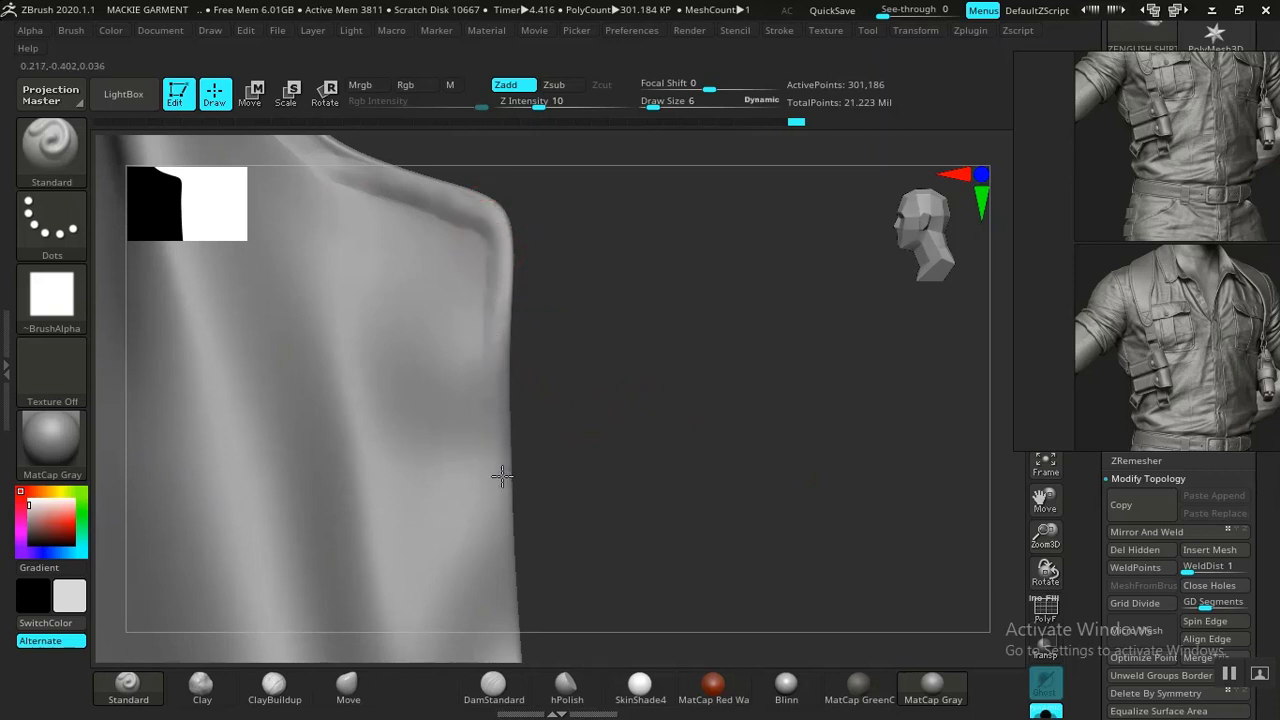
Continue the raised seam down the front panel's side edge towards the hem corner, undoing a stray stroke on the way
left_click_drag(510, 565, 491, 266)
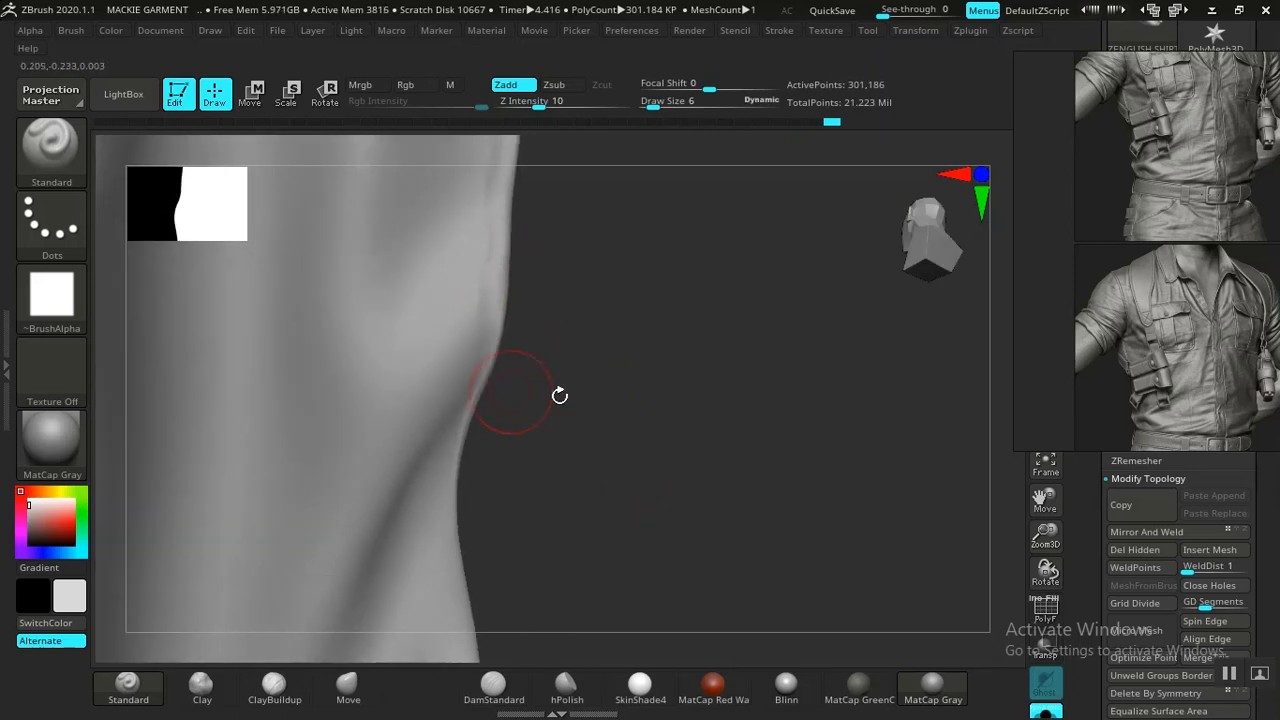
left_click_drag(557, 394, 509, 303)
left_click_drag(460, 268, 468, 302)
key("ctrl+z")
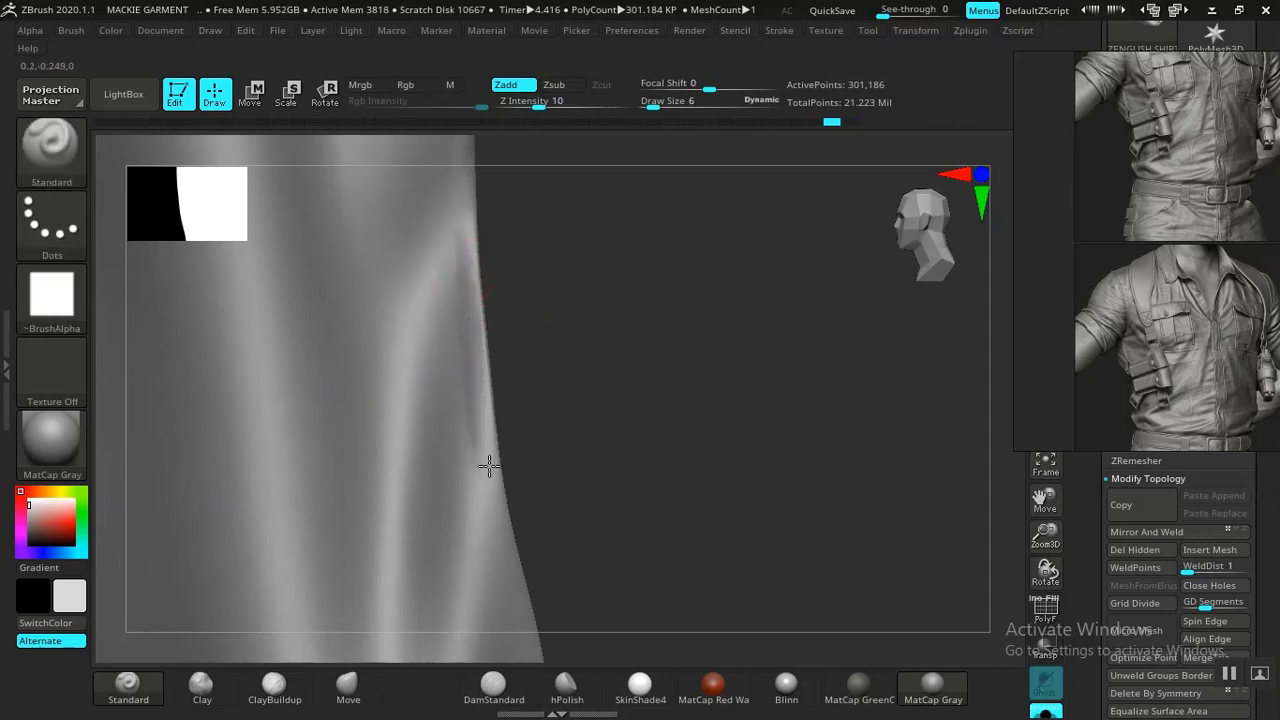
left_click_drag(499, 500, 377, 214)
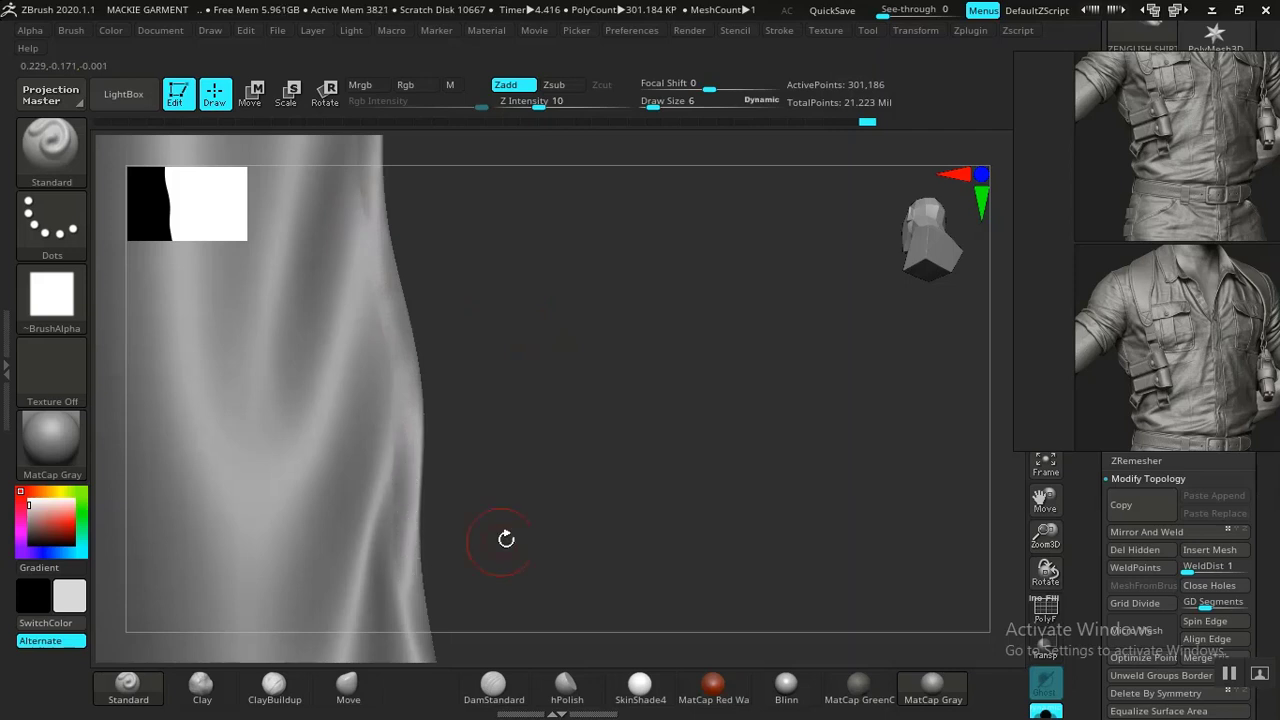
mouse_move(506, 539)
left_mouse_down()
mouse_move(489, 274)
mouse_move(397, 317)
left_mouse_up()
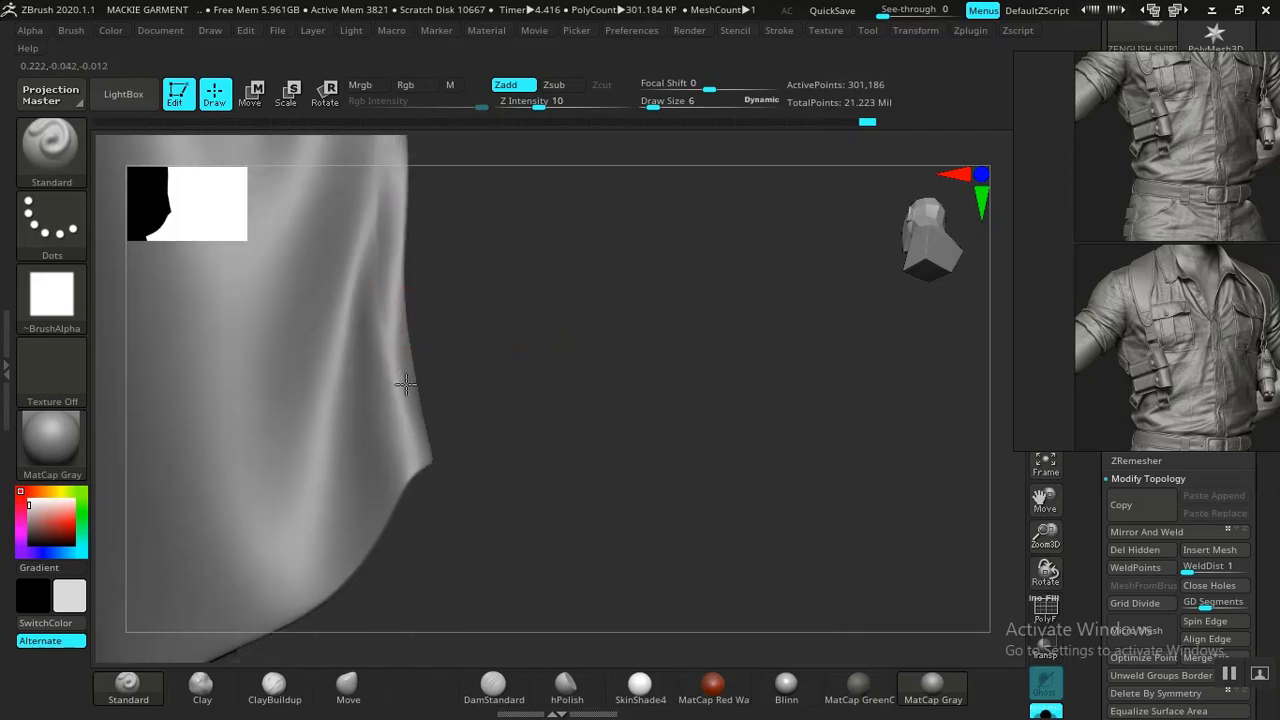
Sculpt a raised hem along the front panel's bottom edge from the side corner to the front placket
mouse_move(438, 476)
left_mouse_down()
mouse_move(492, 370)
mouse_move(566, 440)
mouse_move(591, 357)
mouse_move(624, 473)
mouse_move(611, 440)
mouse_move(574, 420)
mouse_move(550, 328)
left_mouse_up()
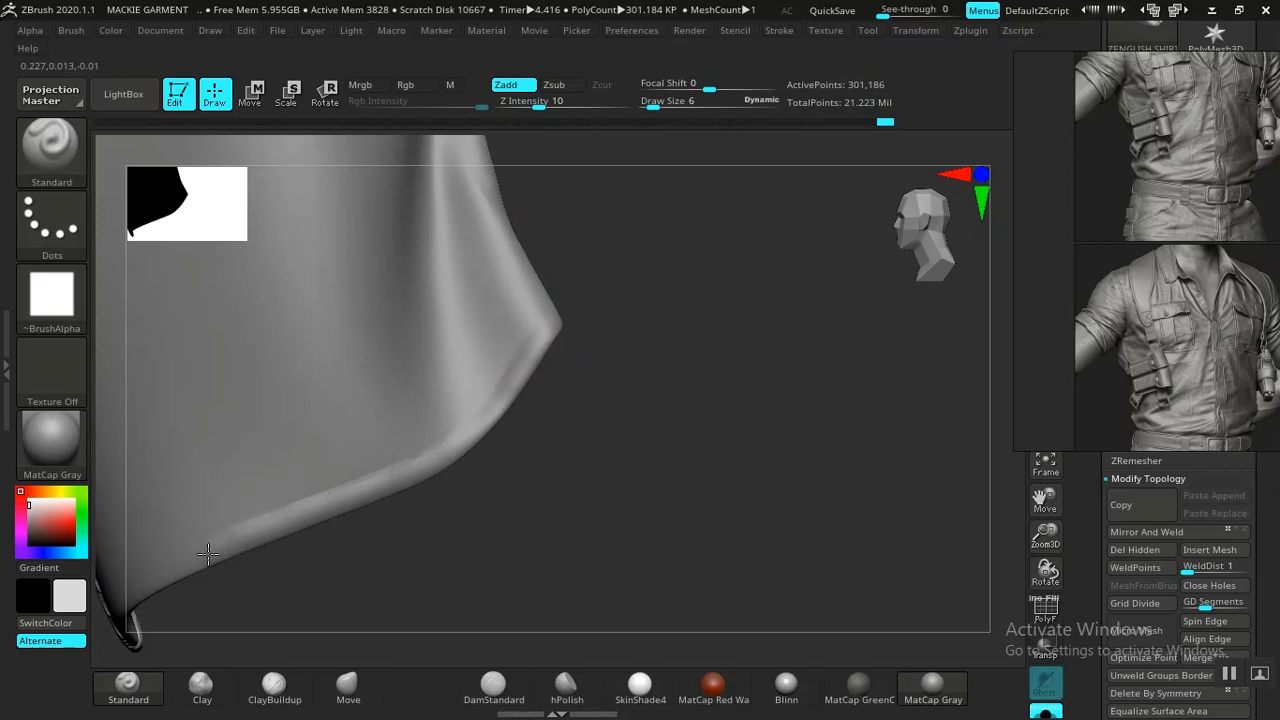
left_click_drag(208, 553, 580, 402)
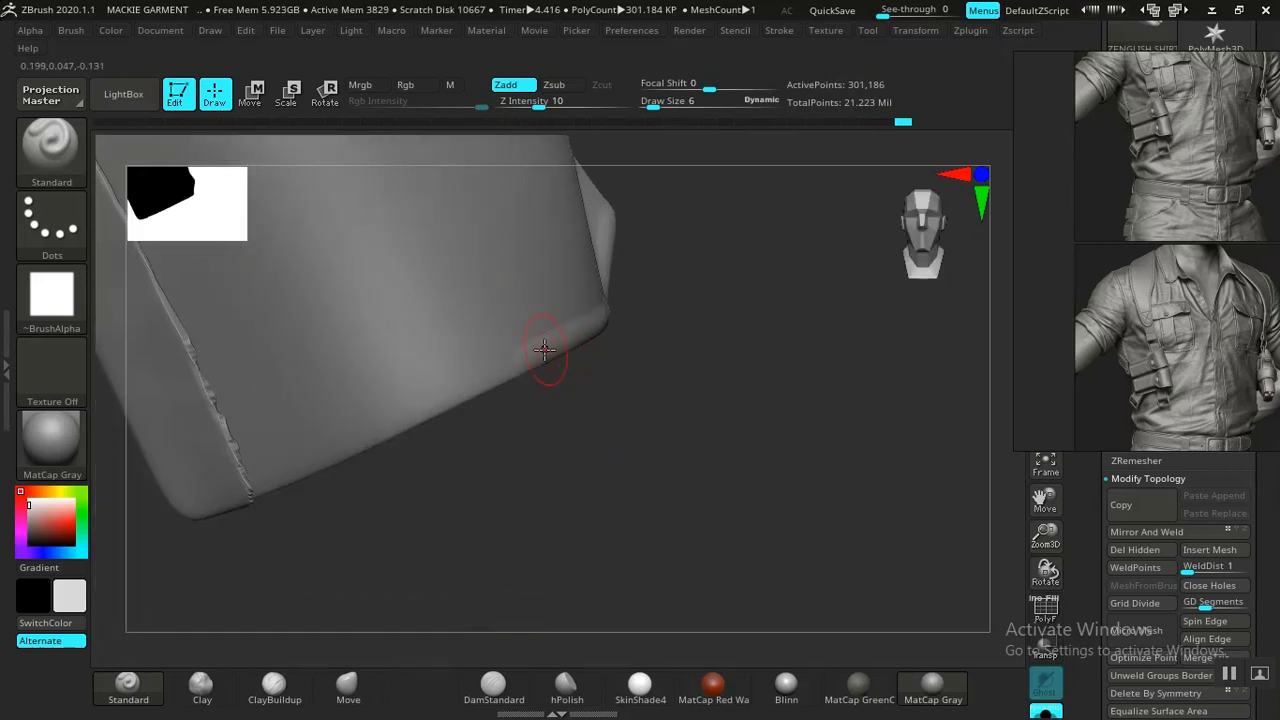
left_click_drag(461, 389, 373, 428)
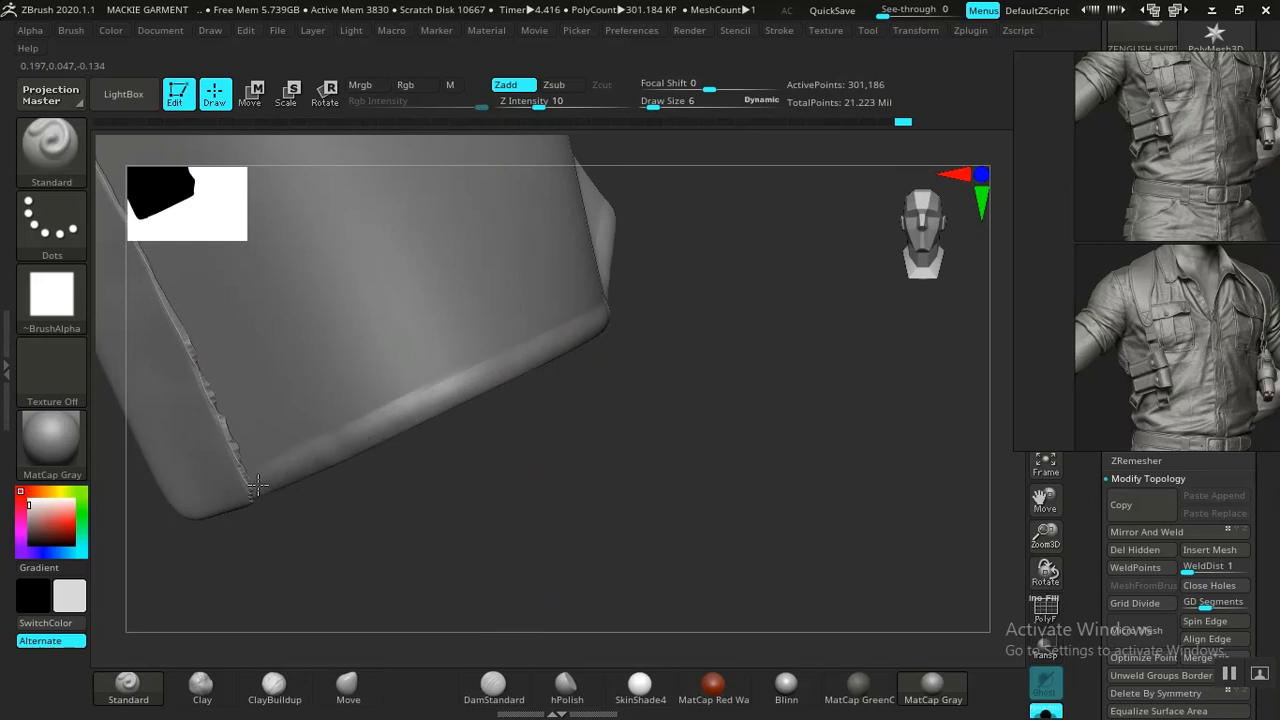
left_click_drag(546, 526, 640, 395)
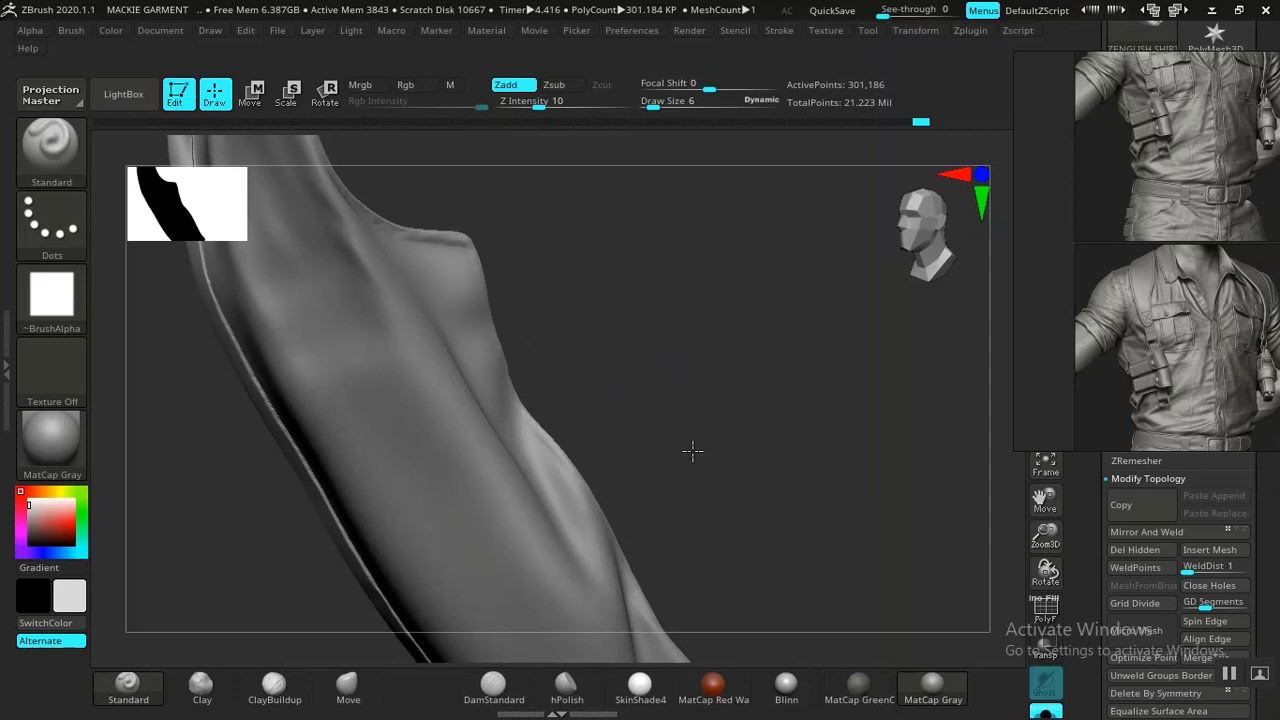
Isolate the sleeve and sculpt a raised seam beside its lengthwise join, starting at the armhole
mouse_move(693, 451)
left_mouse_down()
mouse_move(646, 374)
mouse_move(680, 406)
mouse_move(700, 331)
mouse_move(689, 394)
mouse_move(567, 404)
left_mouse_up()
key("ctrl+shift")
left_click(632, 441, "ctrl+shift")
key("ctrl+shift")
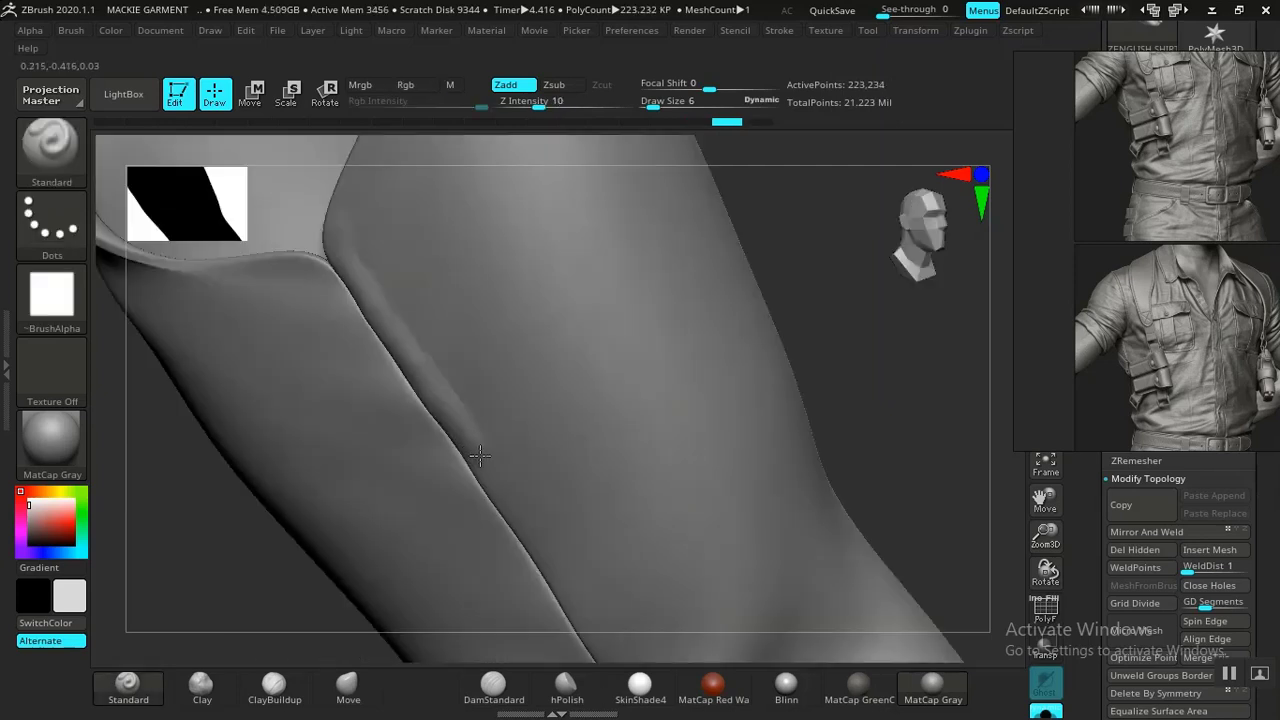
left_click_drag(522, 523, 549, 562)
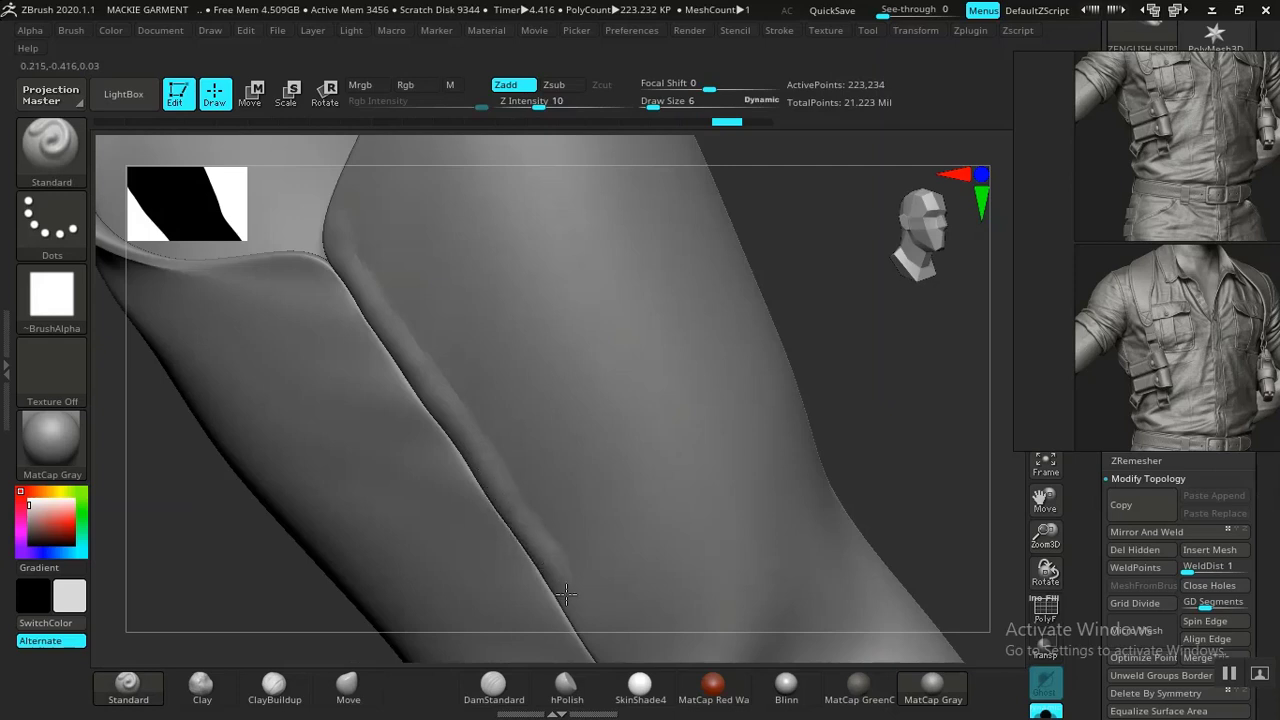
Extend the raised seam on the same side of the sleeve's join down to the cuff opening
left_click_drag(790, 320, 680, 140, "alt")
left_click_drag(800, 270, 692, 222)
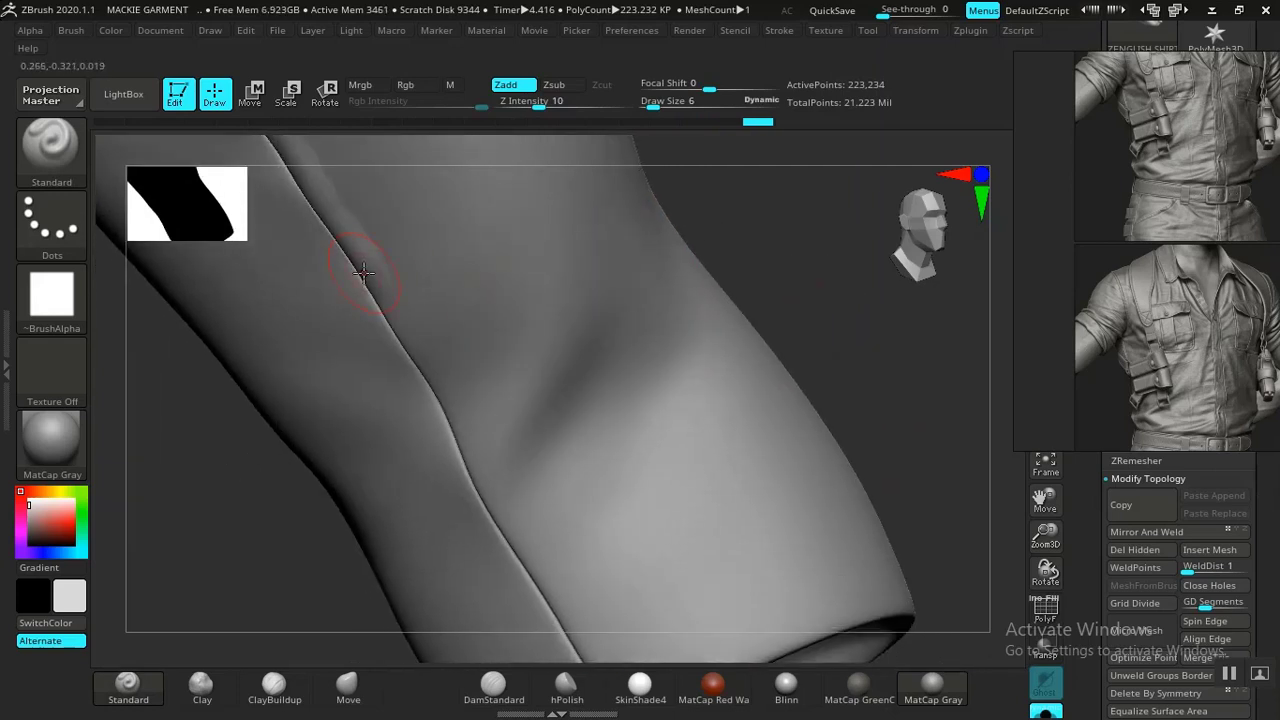
left_click_drag(364, 273, 577, 606)
left_click_drag(863, 337, 606, 337)
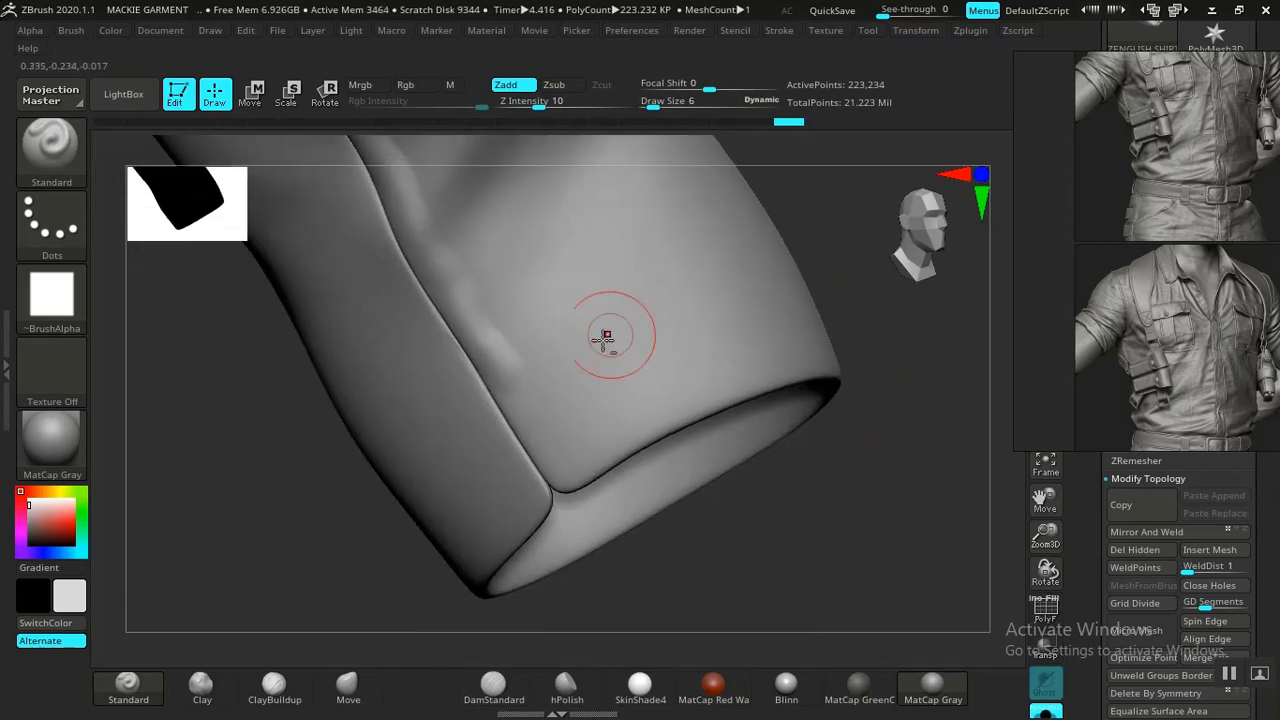
left_click_drag(525, 407, 570, 484)
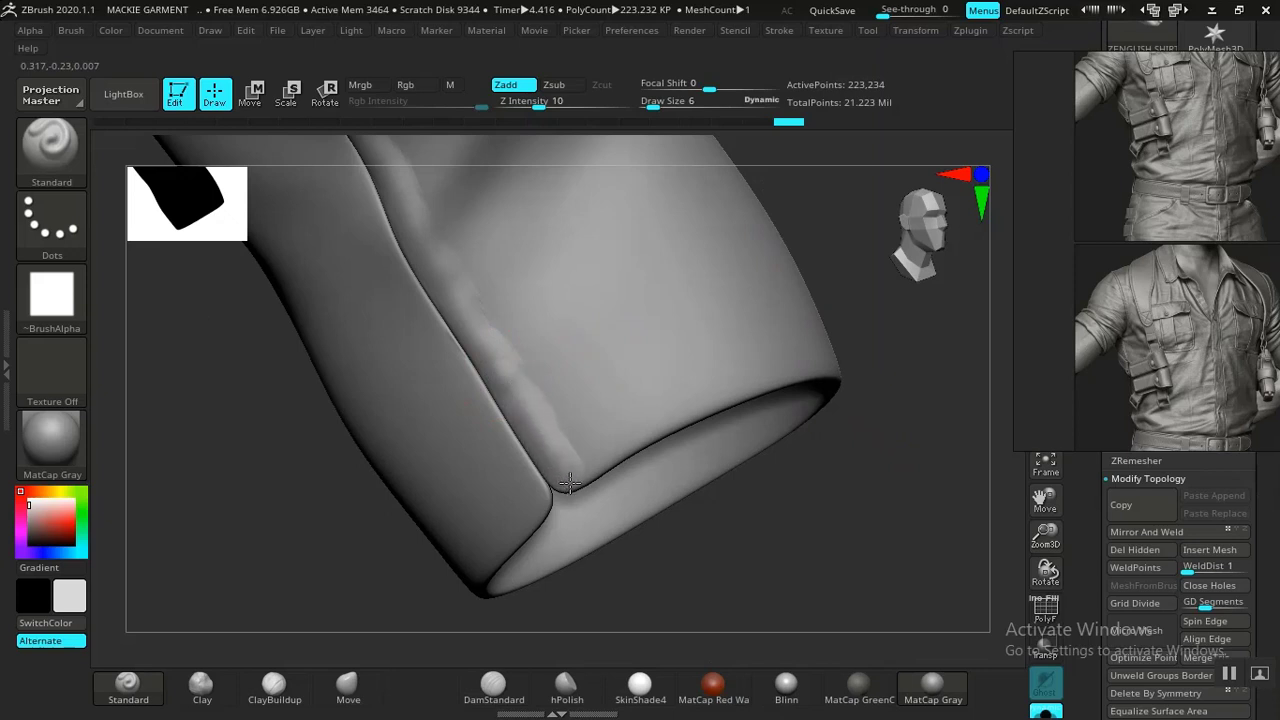
Sculpt a matching raised seam on the other side of the sleeve's join from the cuff back up to the armhole
left_click_drag(700, 530, 850, 490)
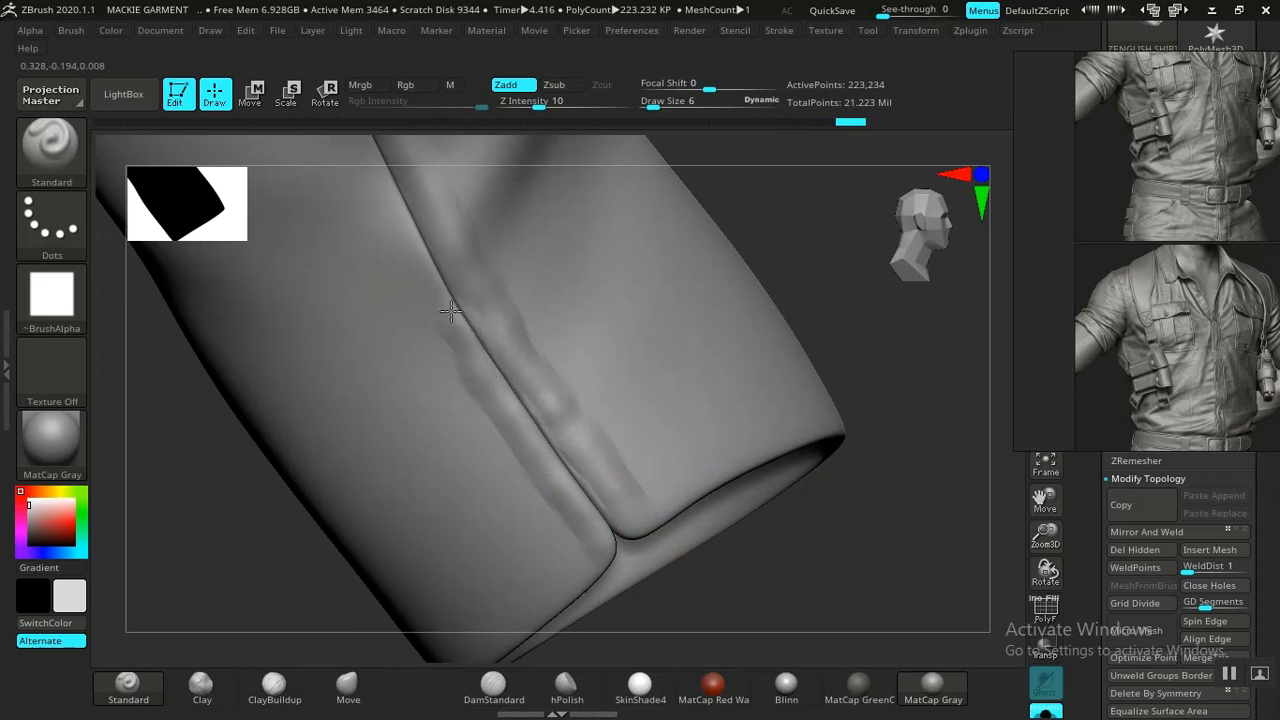
left_click_drag(877, 440, 951, 660, "alt")
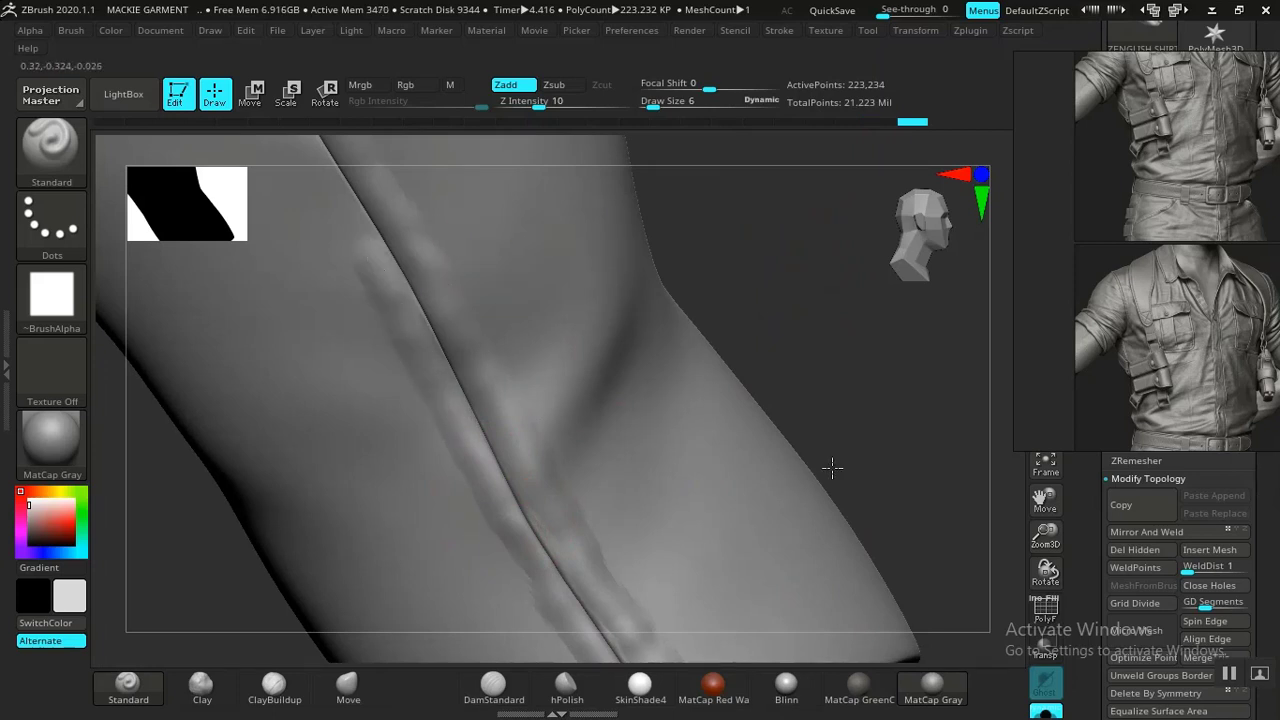
left_click_drag(832, 468, 965, 675, "alt")
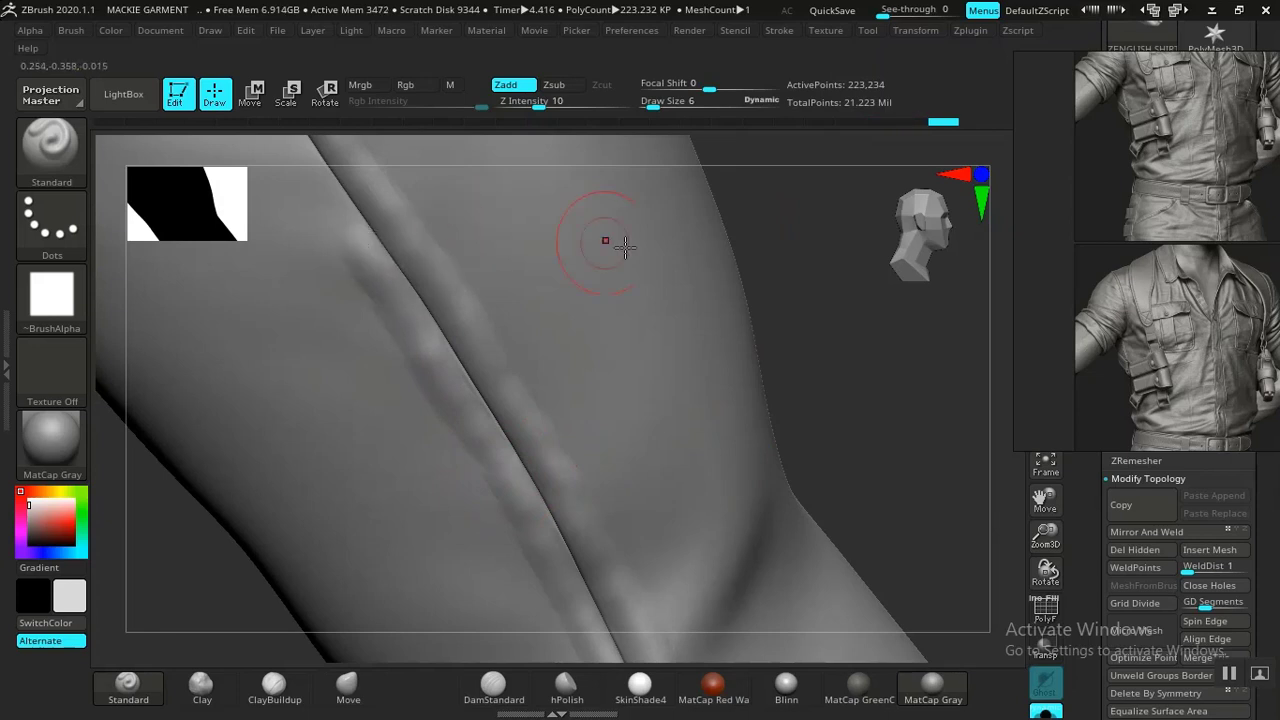
left_click_drag(813, 303, 903, 523, "alt")
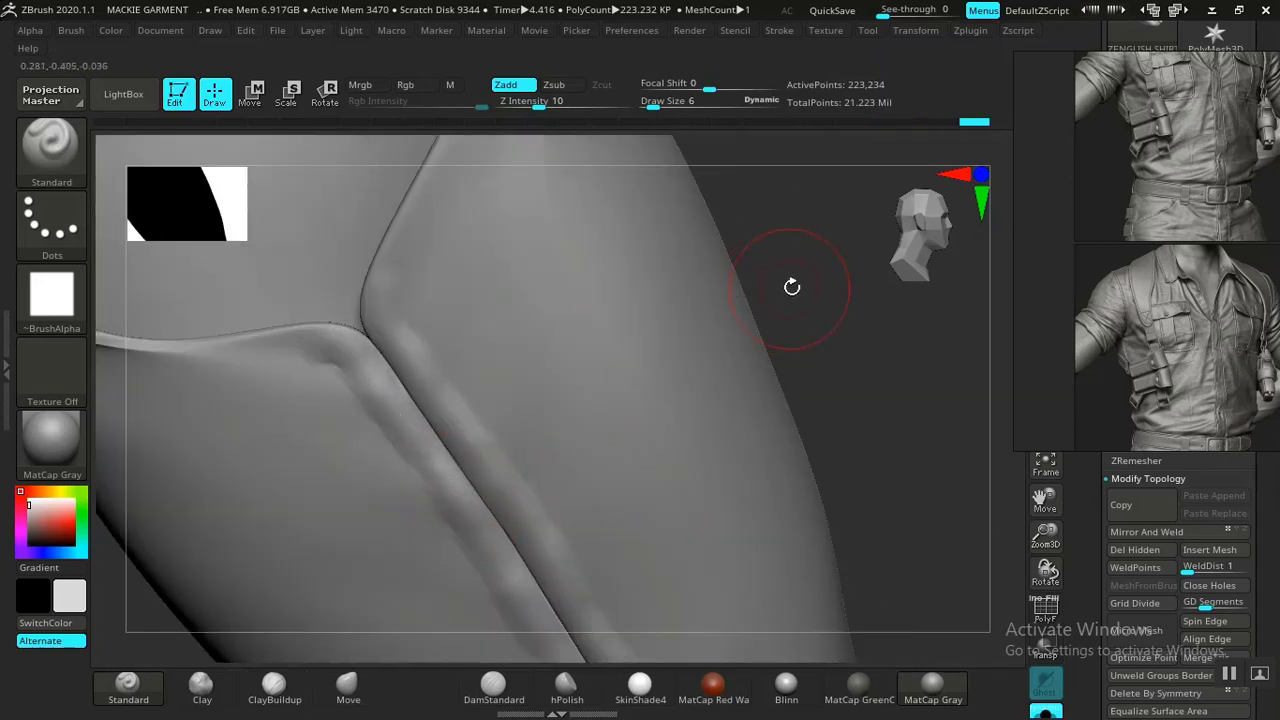
left_click_drag(789, 286, 543, 320)
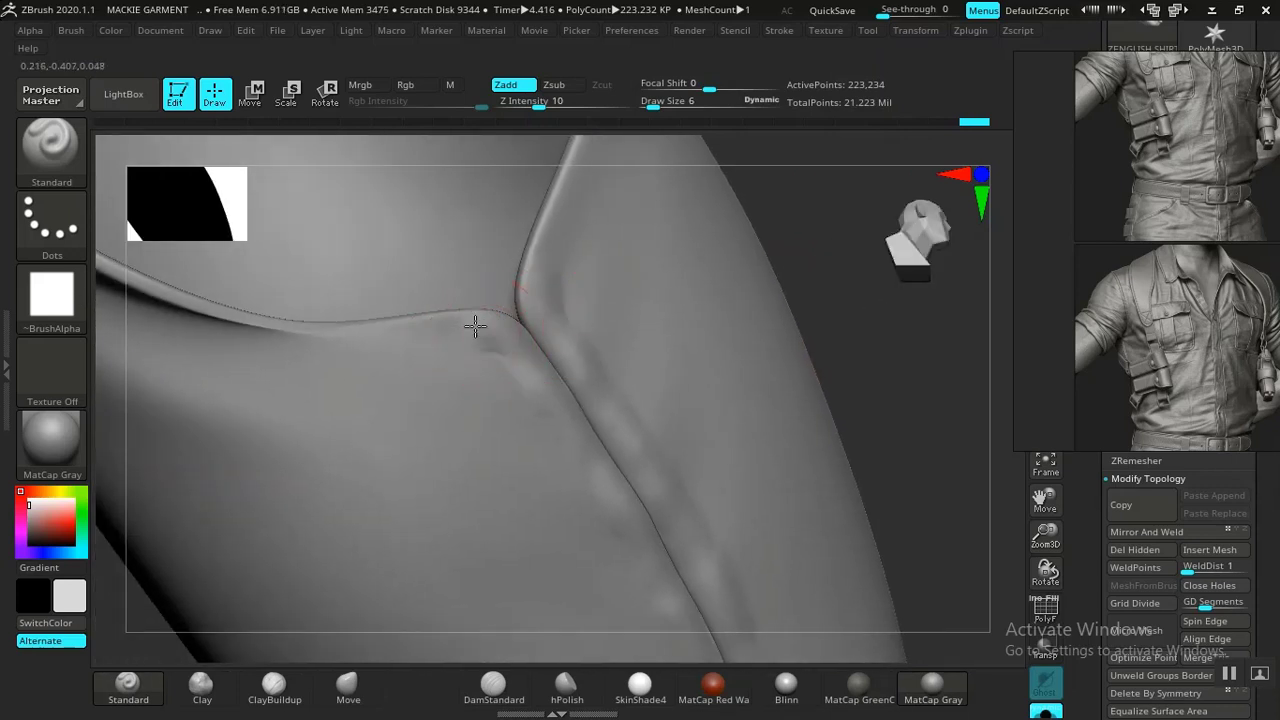
Sculpt a raised seam along the sleeve's armhole edge, from the lengthwise join up toward the shoulder
left_click_drag(422, 334, 237, 342)
mouse_move(800, 230)
left_mouse_down()
mouse_move(826, 180)
mouse_move(714, 280)
mouse_move(817, 308)
mouse_move(760, 271)
mouse_move(790, 240)
left_mouse_up()
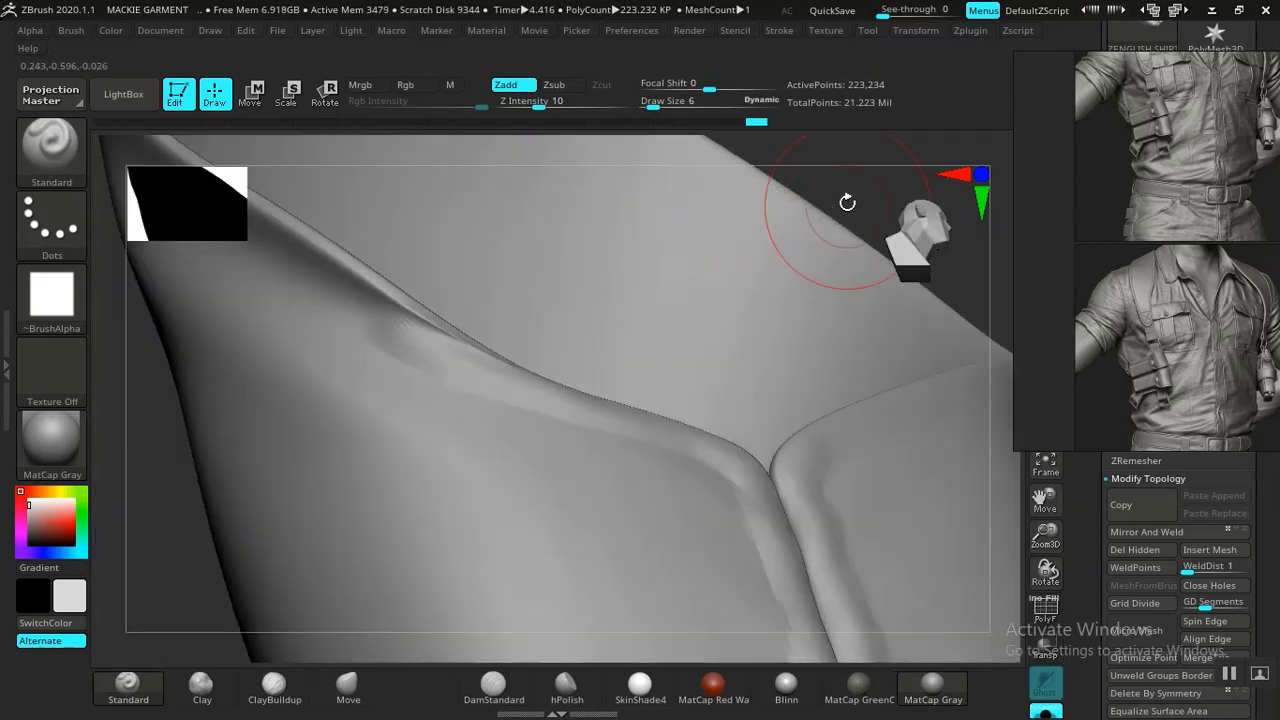
mouse_move(846, 203)
left_mouse_down()
mouse_move(843, 363)
mouse_move(779, 220)
mouse_move(577, 303)
mouse_move(634, 374)
left_mouse_up()
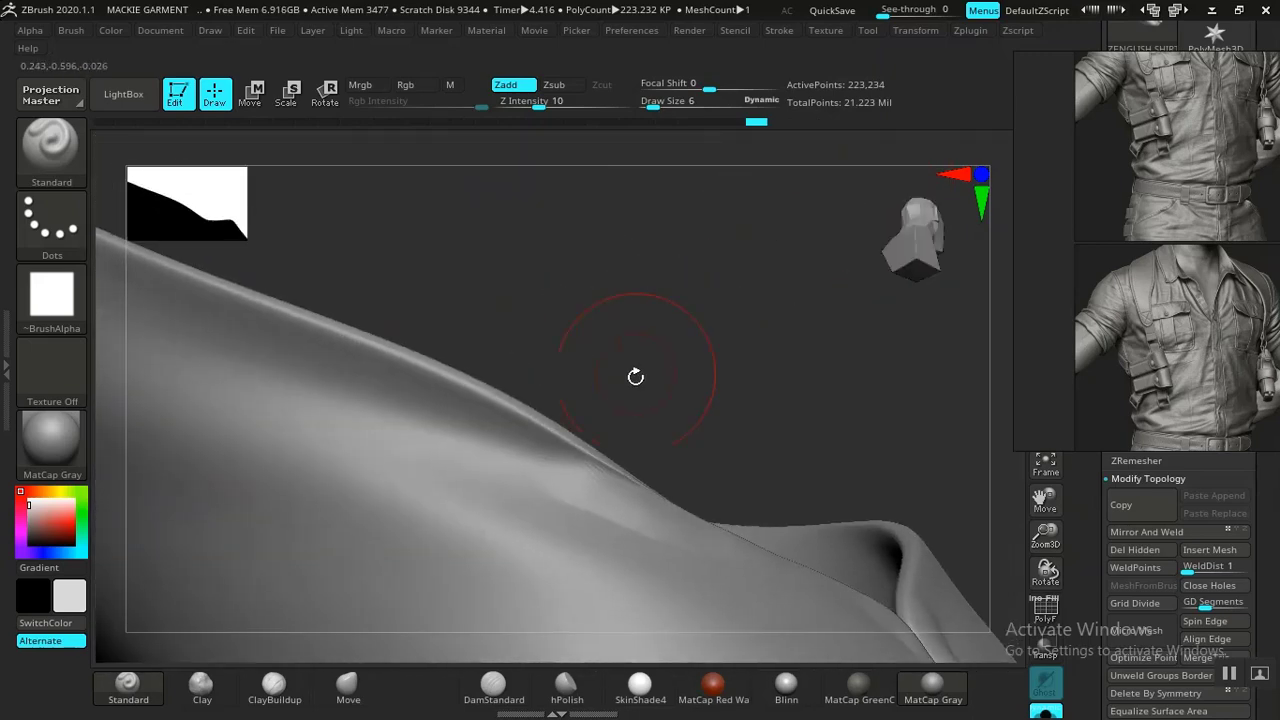
left_click_drag(568, 464, 158, 286)
mouse_move(599, 294)
left_mouse_down()
mouse_move(666, 289)
mouse_move(580, 251)
mouse_move(623, 420)
mouse_move(540, 374)
mouse_move(417, 334)
mouse_move(200, 290)
left_mouse_up()
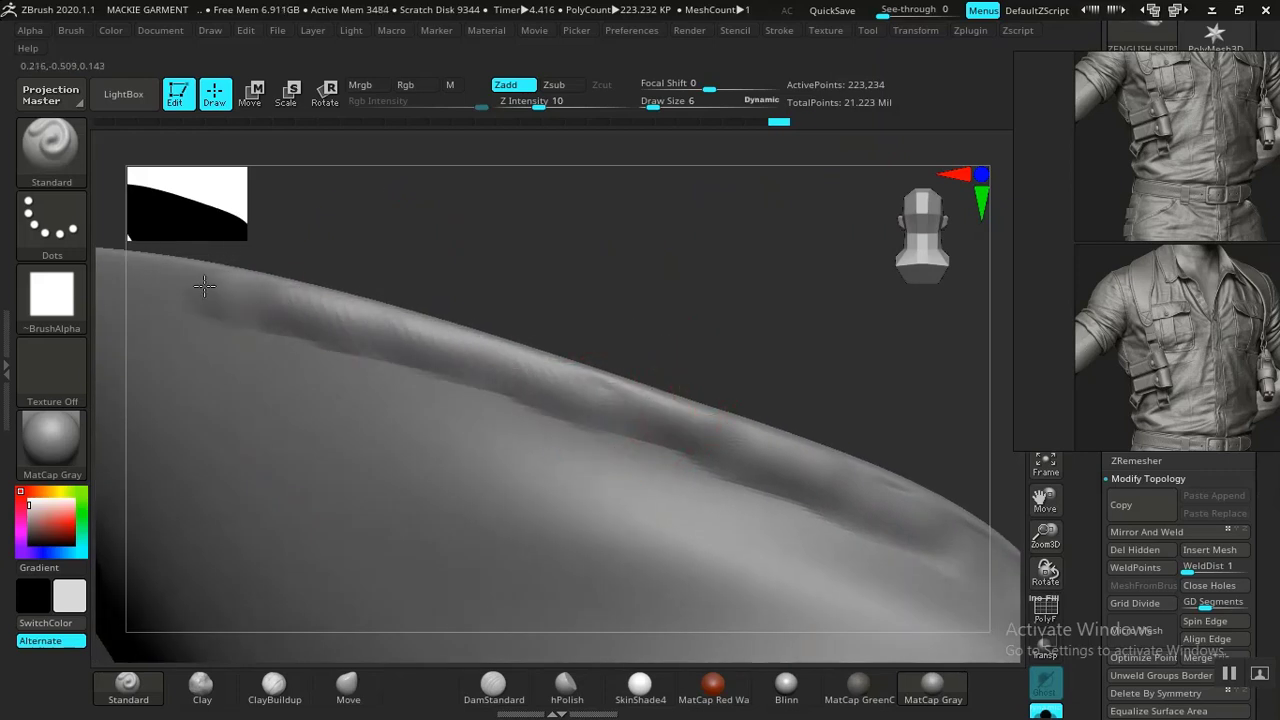
mouse_move(610, 320)
left_mouse_down()
mouse_move(660, 354)
mouse_move(658, 304)
mouse_move(520, 403)
left_mouse_up()
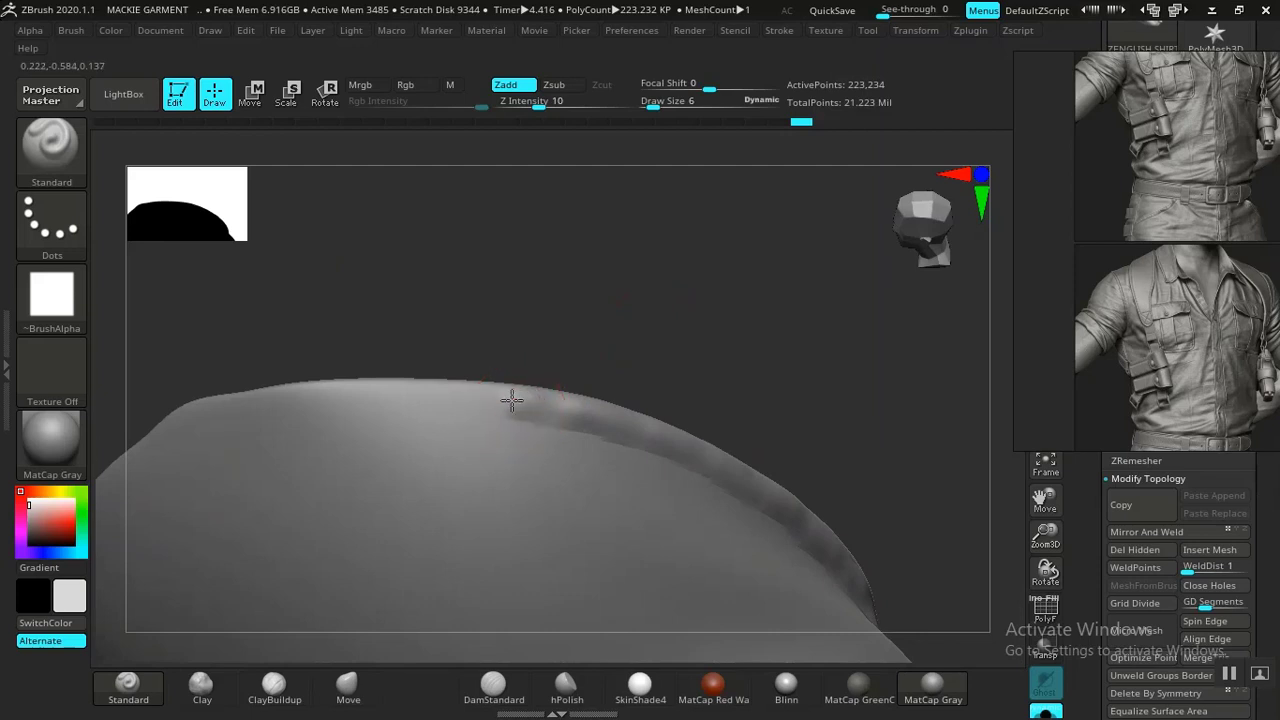
Continue the raised armhole seam over the top of the shoulder and down the other side to the lengthwise join
mouse_move(400, 392)
left_mouse_down()
mouse_move(335, 396)
mouse_move(466, 237)
mouse_move(509, 354)
mouse_move(348, 276)
mouse_move(394, 309)
mouse_move(469, 290)
left_mouse_up()
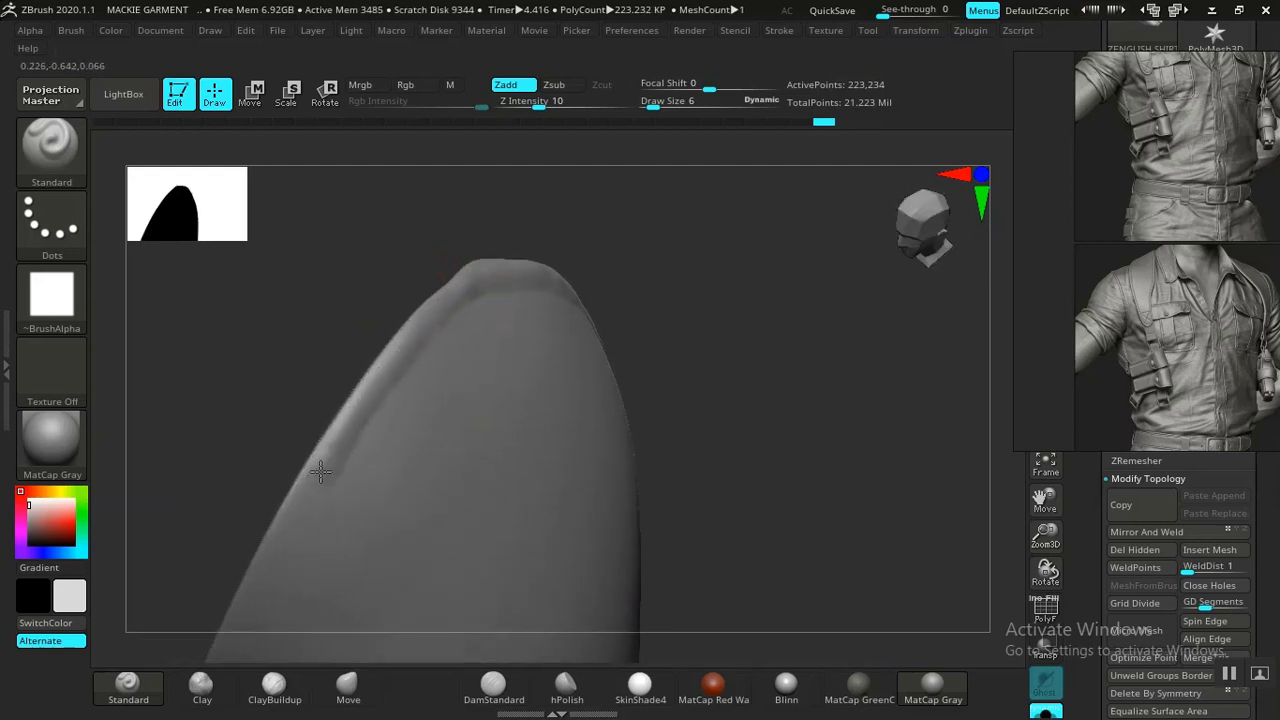
left_click_drag(686, 400, 600, 380)
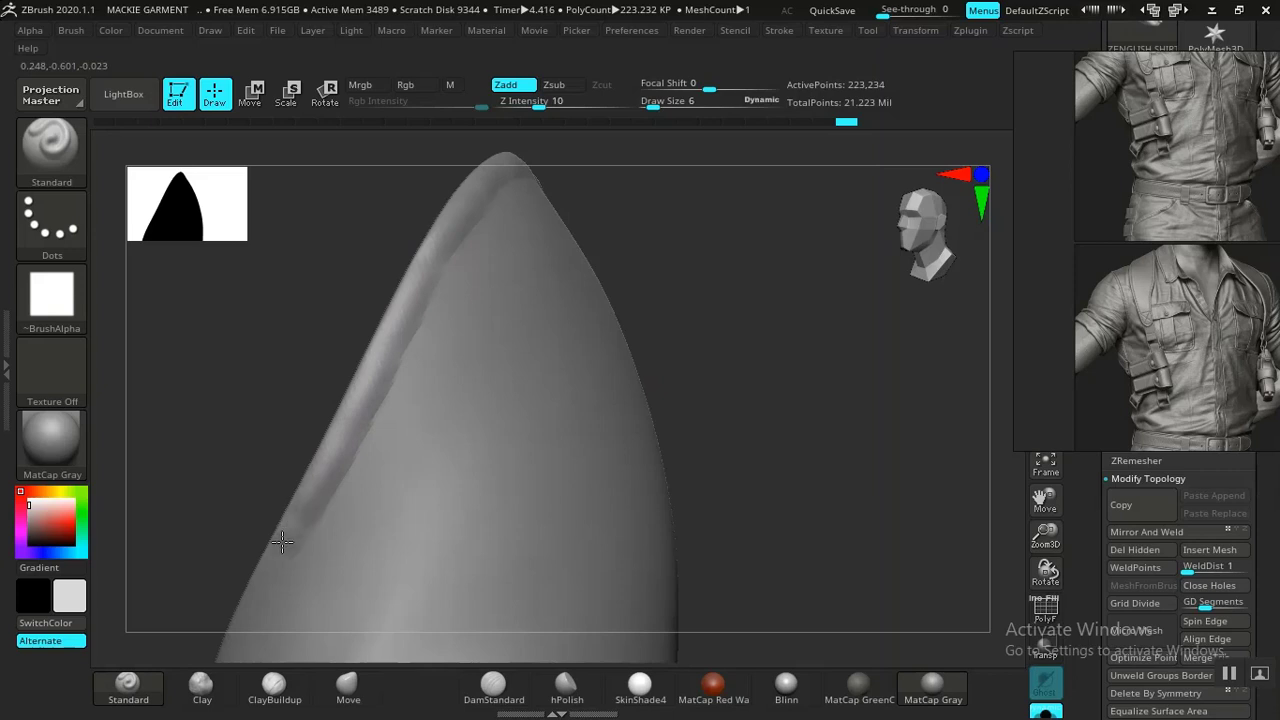
mouse_move(716, 433)
left_mouse_down()
mouse_move(789, 277)
mouse_move(923, 300)
mouse_move(565, 235)
left_mouse_up()
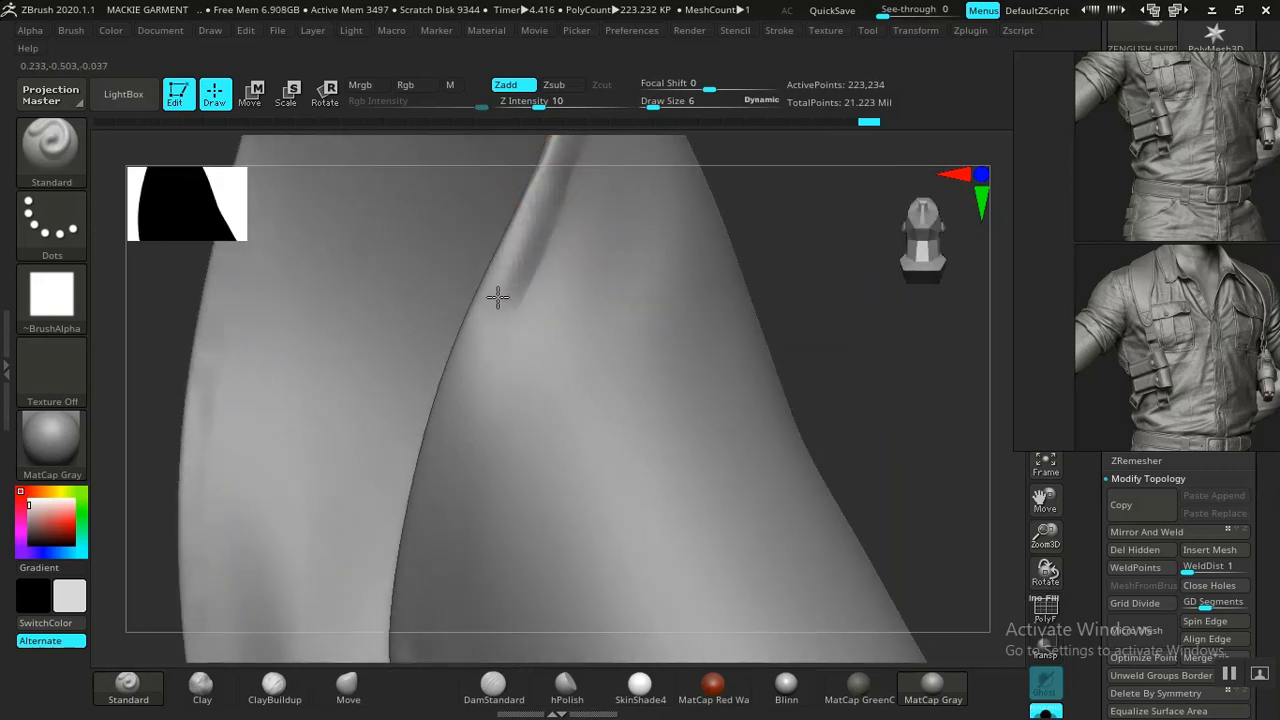
left_click_drag(497, 296, 470, 347)
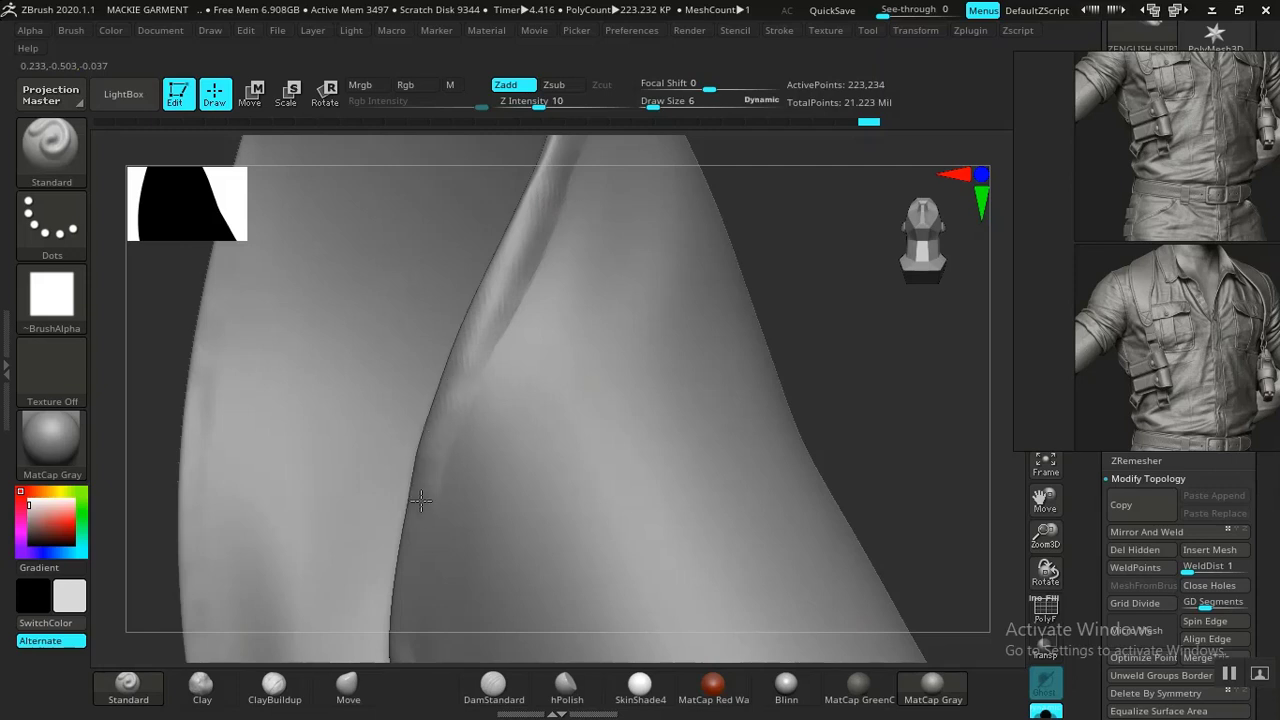
mouse_move(849, 414)
left_mouse_down()
mouse_move(786, 329)
mouse_move(717, 294)
mouse_move(700, 300)
left_mouse_up()
left_click_drag(278, 399, 271, 486)
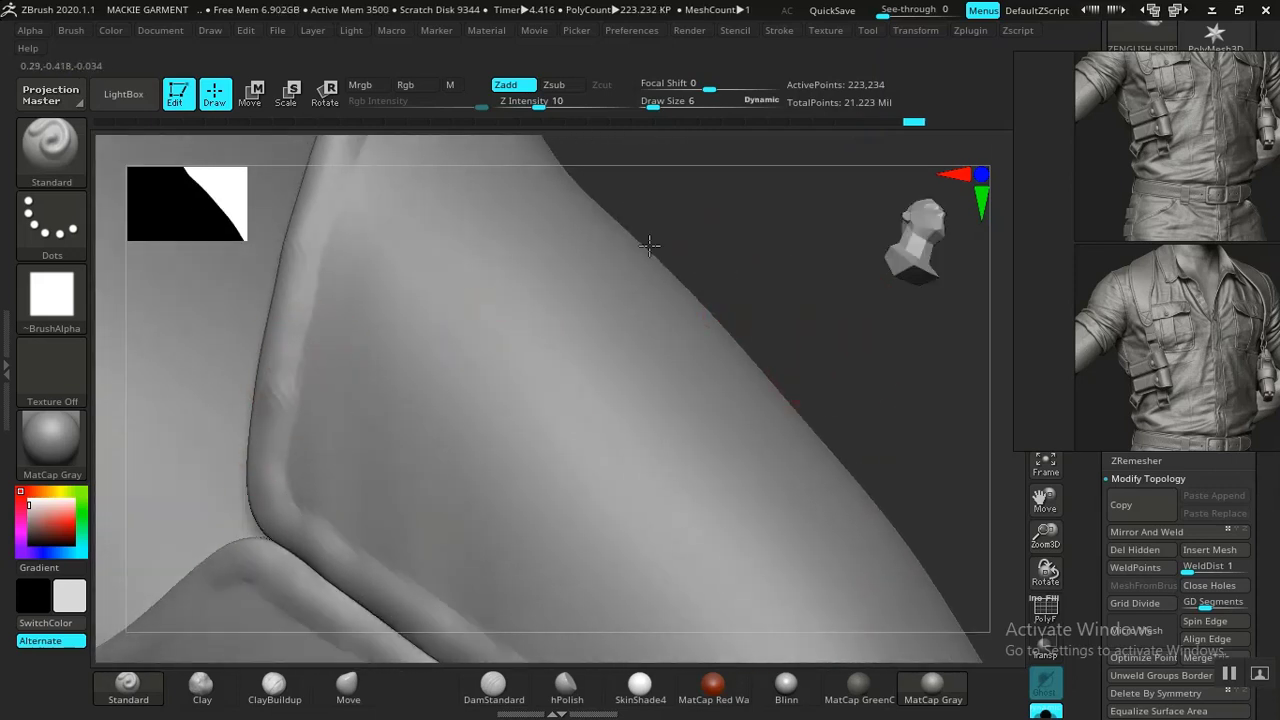
Unhide the whole overshirt and isolate the chest pocket's flap
mouse_move(651, 243)
left_mouse_down("alt")
mouse_move(635, 354)
mouse_move(550, 340)
mouse_move(530, 375)
mouse_move(590, 385)
mouse_move(632, 373)
mouse_move(594, 397)
mouse_move(603, 369)
mouse_move(630, 377)
mouse_move(597, 377)
mouse_move(634, 394)
mouse_move(629, 349)
mouse_move(667, 422)
mouse_move(606, 400)
mouse_move(634, 431)
mouse_move(494, 521)
left_mouse_up("alt")
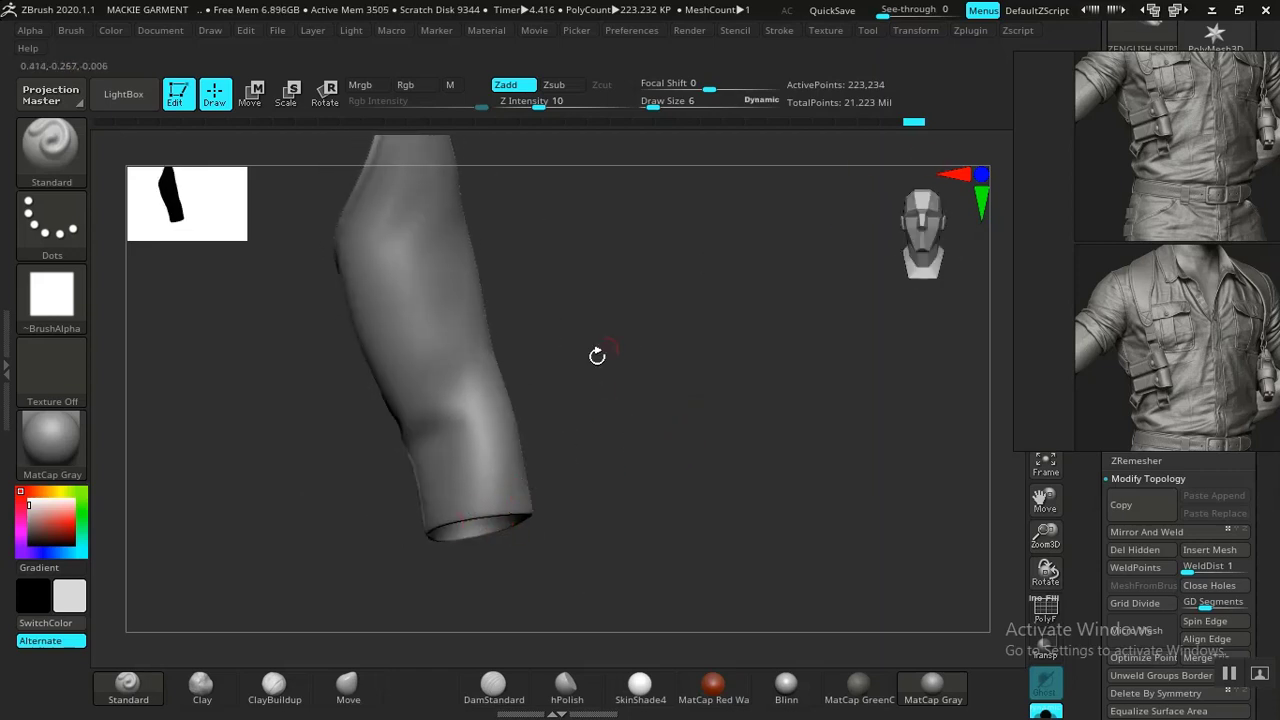
mouse_move(597, 356)
left_mouse_down()
mouse_move(571, 366)
mouse_move(577, 354)
left_mouse_up()
left_click(583, 404, "ctrl+shift")
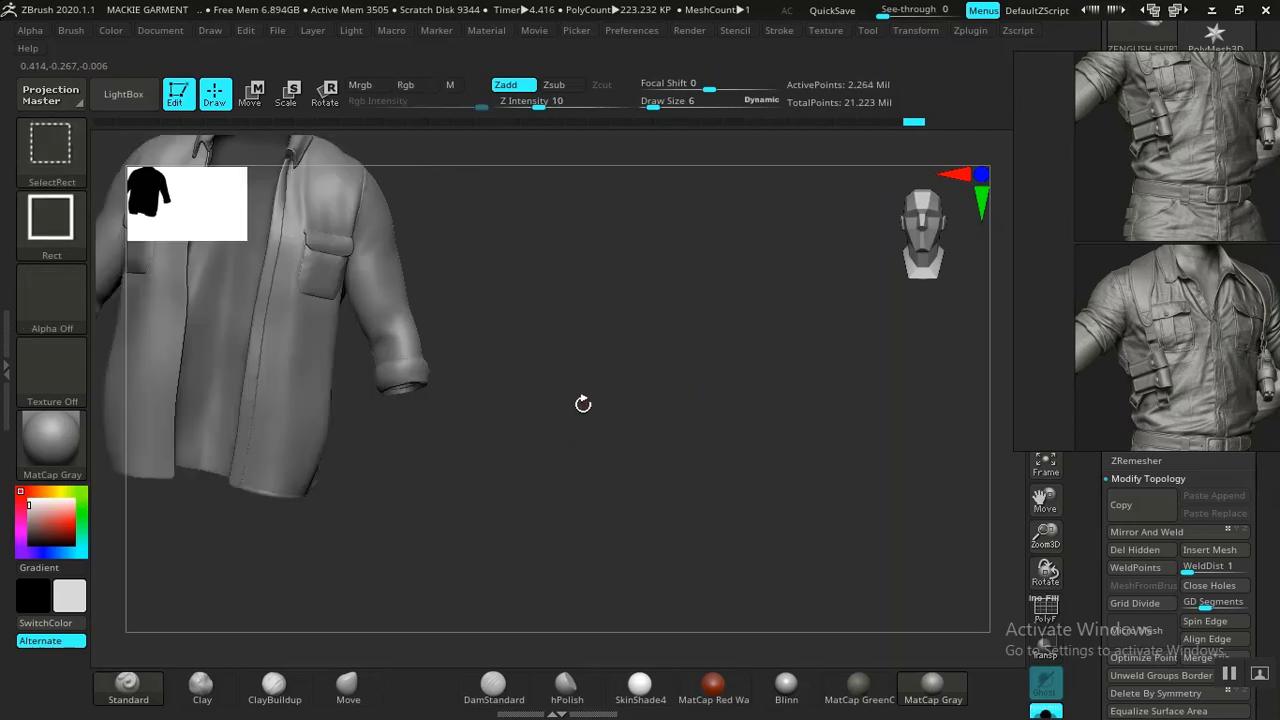
mouse_move(623, 405)
left_mouse_down("alt")
mouse_move(774, 429)
mouse_move(786, 354)
mouse_move(840, 357)
mouse_move(820, 389)
mouse_move(843, 443)
mouse_move(822, 393)
mouse_move(834, 394)
mouse_move(837, 357)
mouse_move(862, 520)
left_mouse_up("alt")
left_click(499, 316, "ctrl+shift")
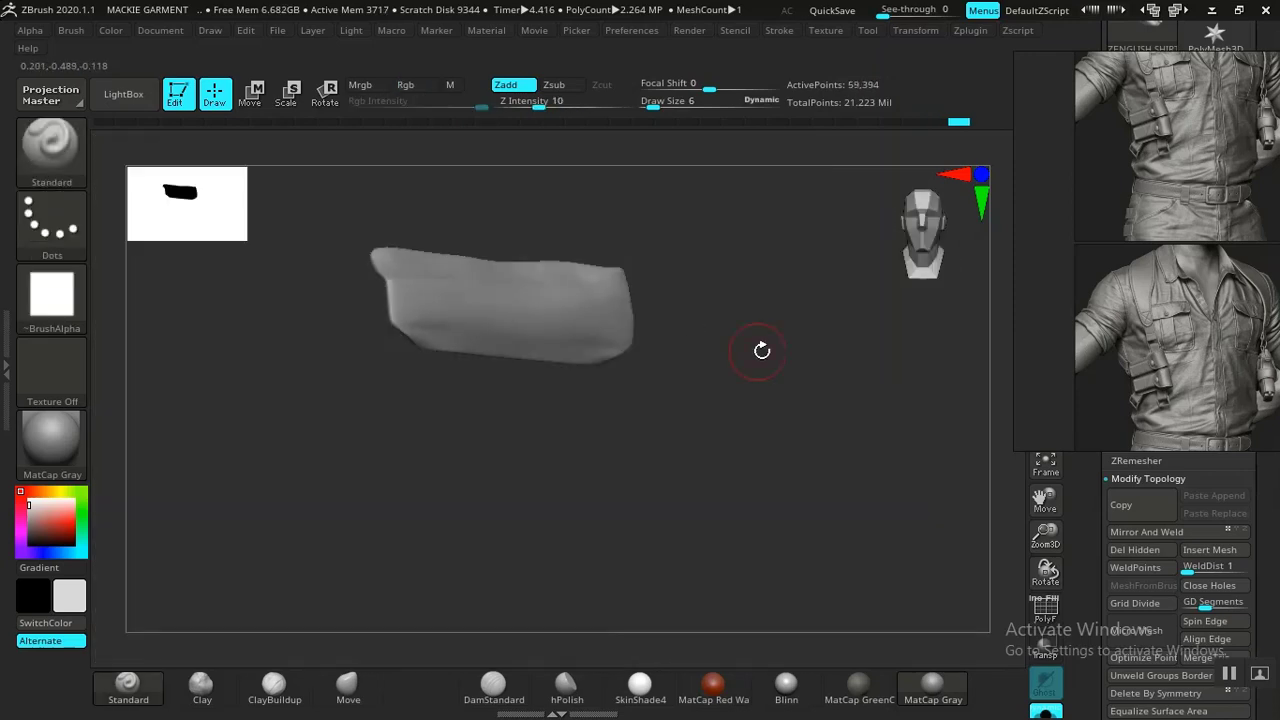
left_click_drag(793, 333, 826, 247, "alt")
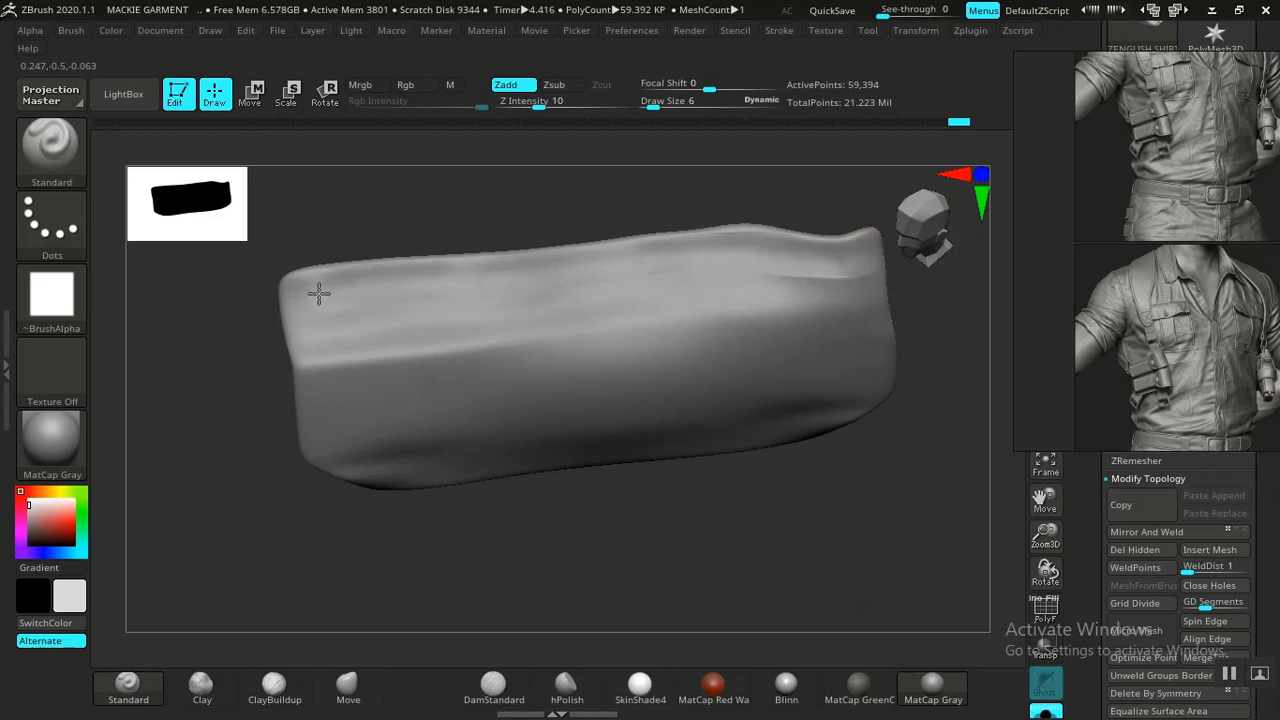
Undo the stray stroke and sculpt a raised hem along the pocket flap's upper edge
mouse_move(420, 225)
left_mouse_down()
mouse_move(554, 137)
mouse_move(533, 244)
mouse_move(663, 409)
mouse_move(703, 223)
mouse_move(700, 274)
mouse_move(843, 437)
mouse_move(920, 450)
left_mouse_up()
key("ctrl+z")
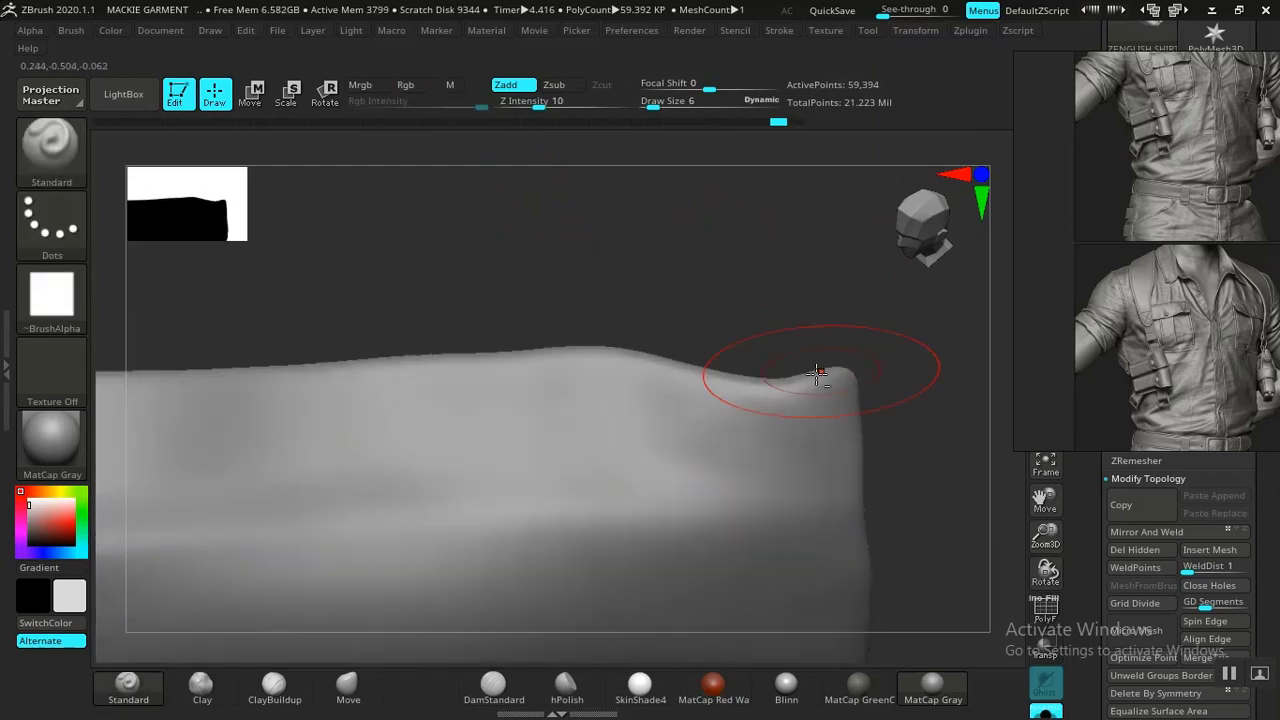
mouse_move(829, 396)
left_mouse_down()
mouse_move(542, 372)
mouse_move(250, 382)
left_mouse_up()
key("f")
left_click_drag(534, 298, 671, 351, "alt")
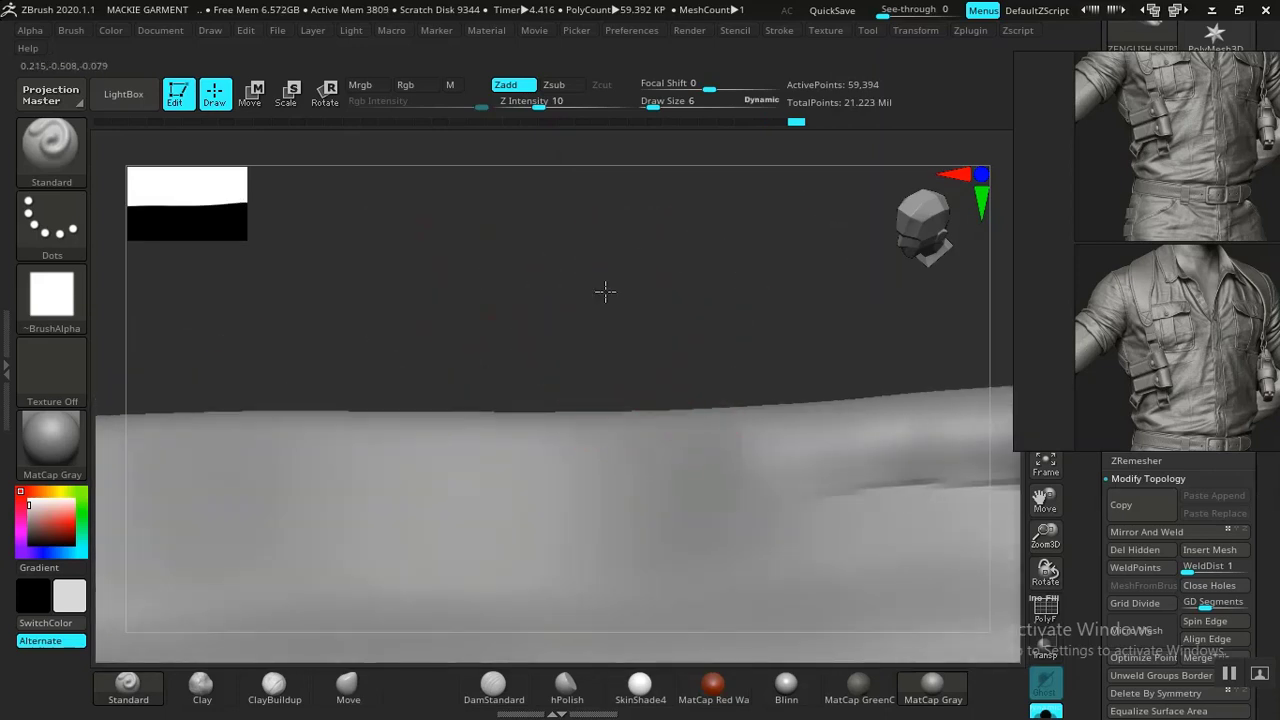
left_click_drag(592, 278, 708, 349, "alt")
mouse_move(895, 402)
left_mouse_down()
mouse_move(769, 389)
mouse_move(426, 400)
mouse_move(354, 409)
mouse_move(355, 437)
left_mouse_up()
mouse_move(582, 342)
left_mouse_down("alt")
mouse_move(471, 297)
mouse_move(523, 406)
left_mouse_up("alt")
mouse_move(358, 312)
left_mouse_down("alt")
mouse_move(562, 189)
mouse_move(632, 115)
left_mouse_up("alt")
Reduce the Standard brush's draw size to 4 and sculpt a raised hem around the flap's short inner end and along its lower edge
mouse_move(537, 252)
left_mouse_down()
mouse_move(563, 489)
mouse_move(735, 562)
left_mouse_up()
mouse_move(640, 606)
left_mouse_down("alt")
mouse_move(626, 557)
mouse_move(702, 482)
left_mouse_up("alt")
mouse_move(702, 482)
left_mouse_down("alt")
mouse_move(600, 453)
mouse_move(811, 611)
mouse_move(517, 446)
mouse_move(703, 414)
mouse_move(743, 573)
mouse_move(621, 578)
left_mouse_up("alt")
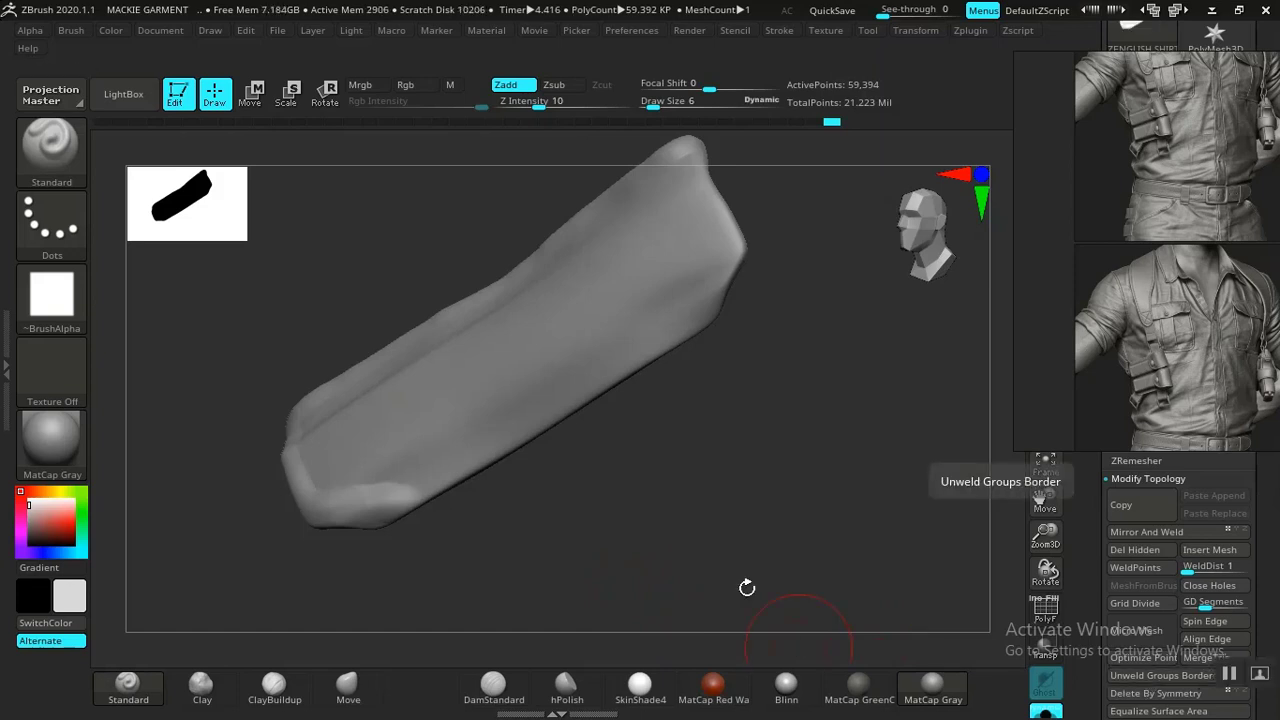
mouse_move(689, 511)
left_mouse_down()
mouse_move(769, 569)
mouse_move(829, 549)
mouse_move(540, 570)
mouse_move(400, 534)
left_mouse_up()
key("ctrl")
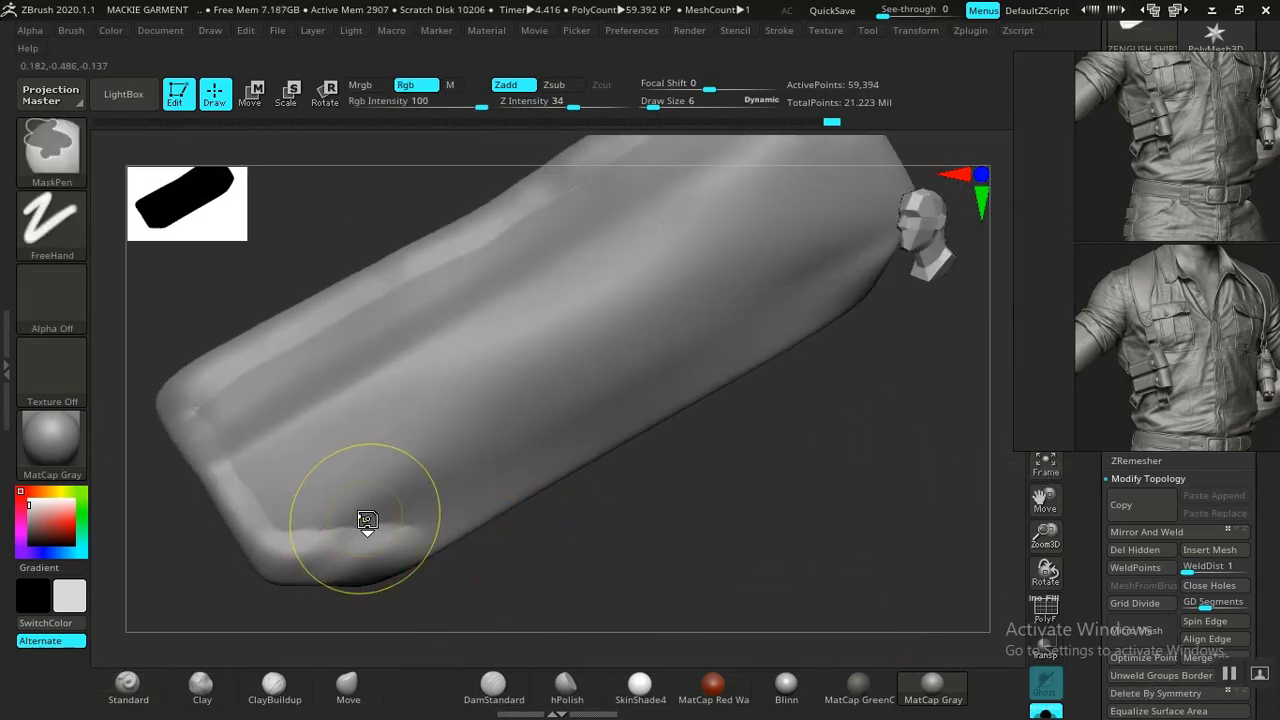
left_click_drag(134, 491, 271, 471)
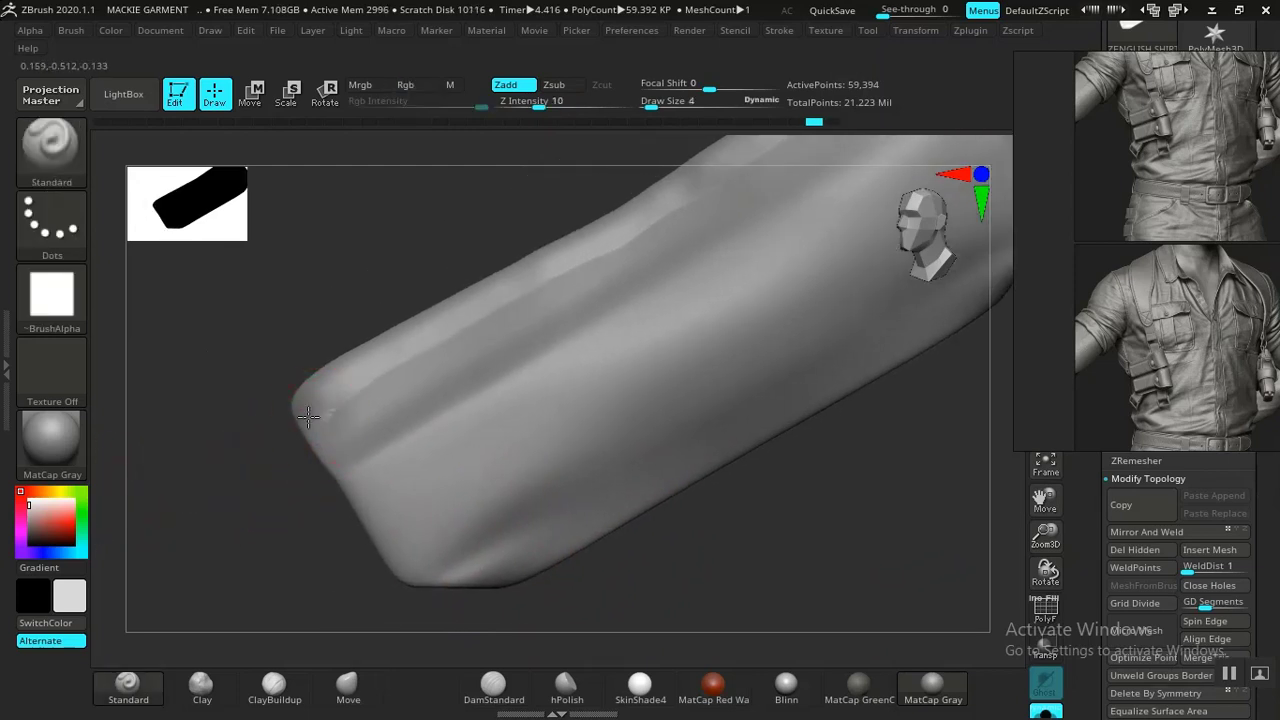
mouse_move(371, 517)
left_mouse_down()
mouse_move(400, 551)
mouse_move(491, 570)
left_mouse_up()
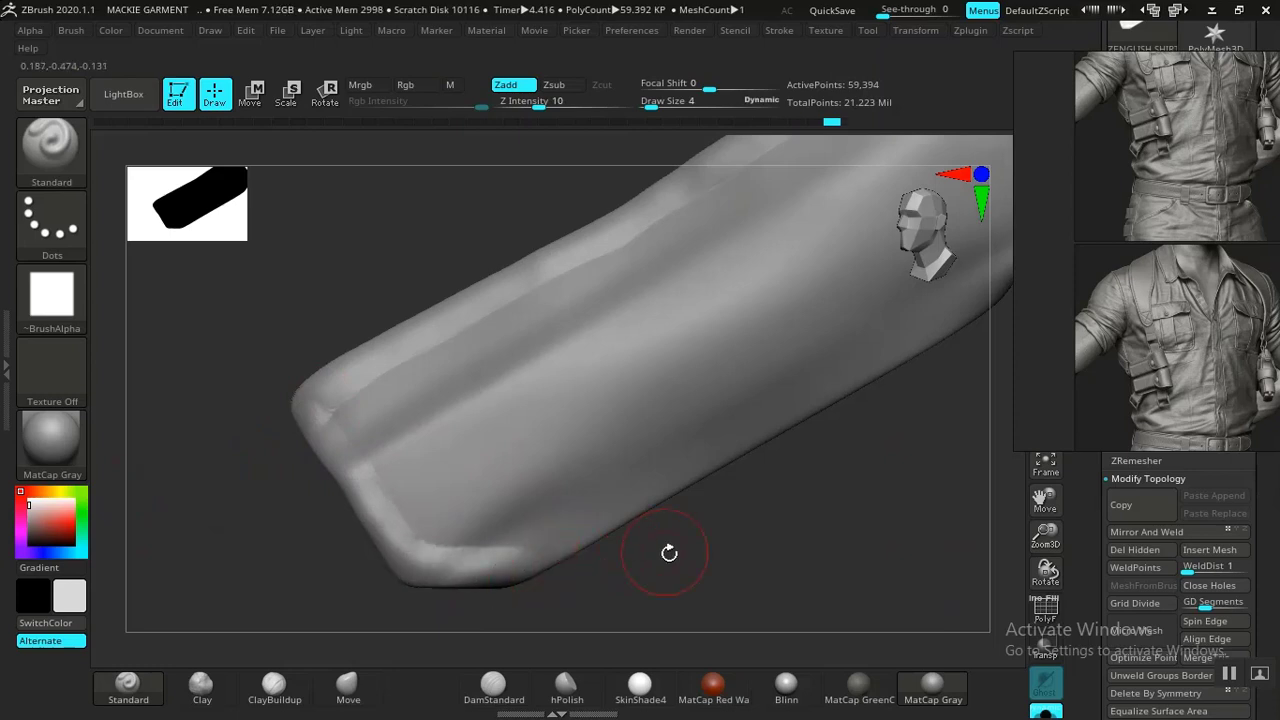
left_click_drag(666, 549, 543, 560)
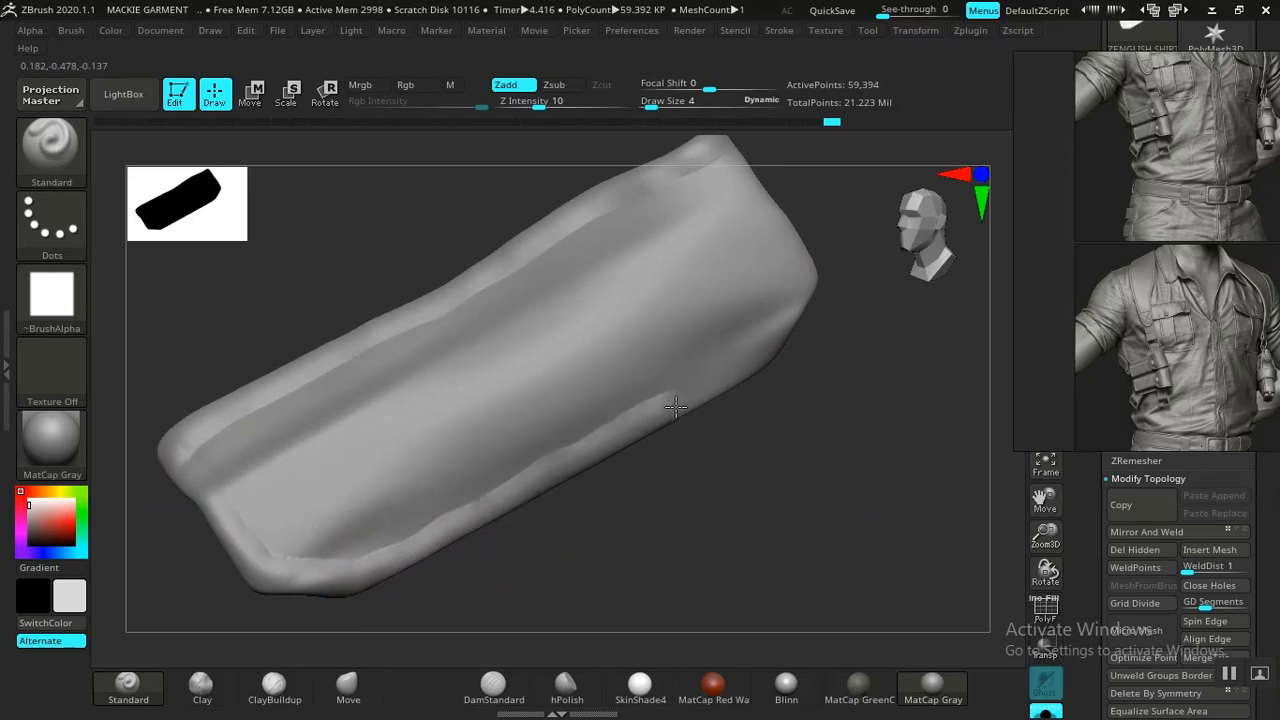
Sculpt the raised hem around the flap's outer corner and short end, joining the lower hem to the upper one
left_click_drag(834, 358, 775, 655, "alt")
left_click_drag(940, 400, 620, 584, "alt")
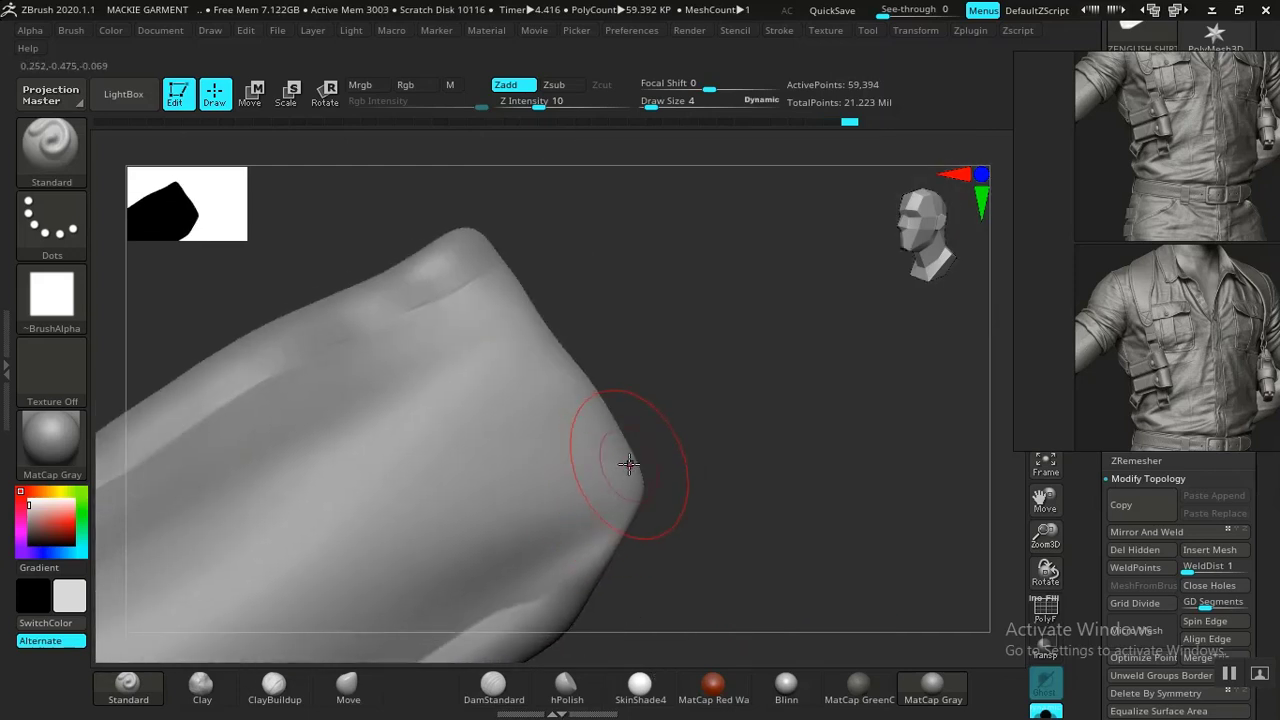
left_click_drag(629, 464, 538, 616)
left_click_drag(691, 431, 767, 548, "alt")
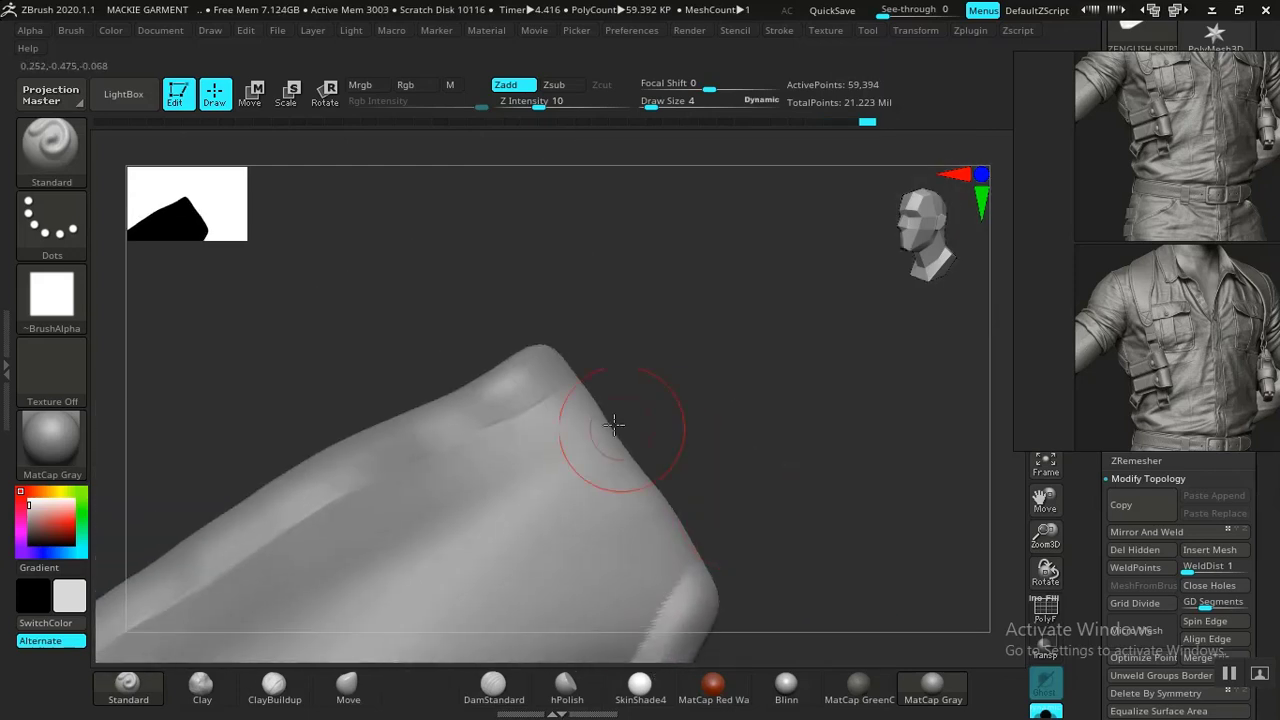
key("ctrl")
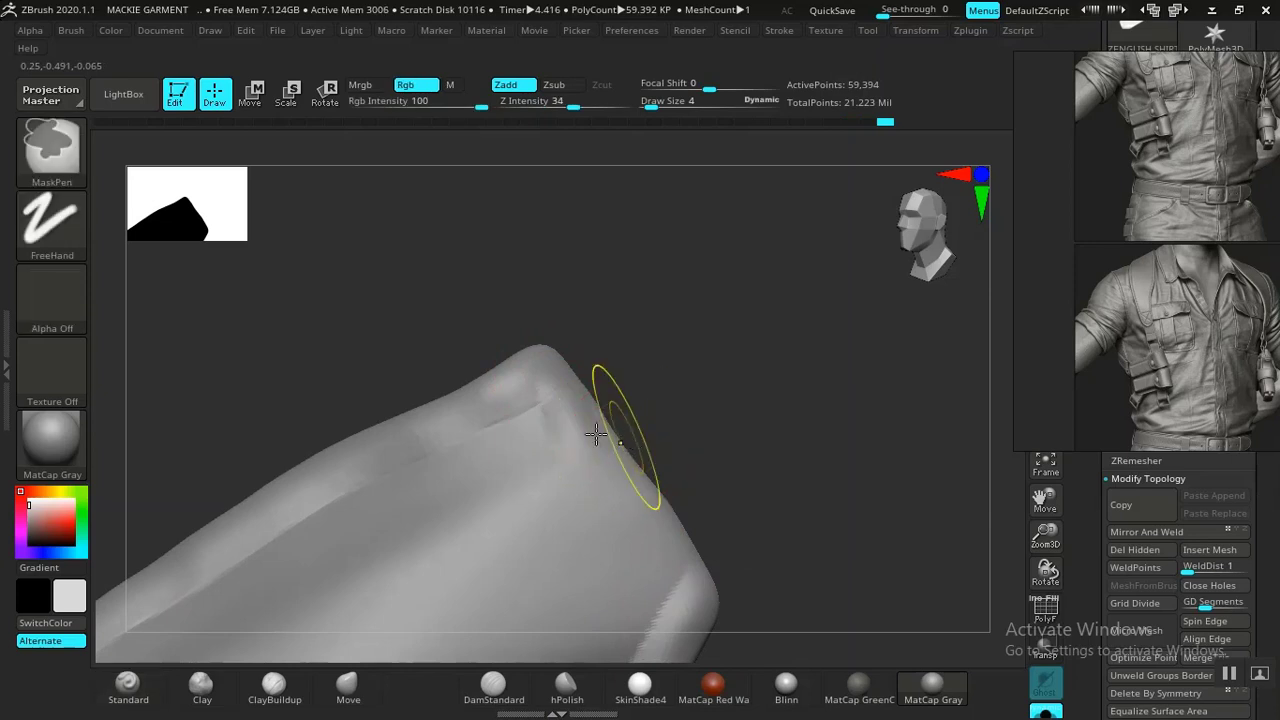
left_click_drag(619, 465, 708, 590)
left_click_drag(655, 530, 686, 588)
Unhide the rest of the overshirt and isolate the chest pocket body beneath the flap
left_click_drag(735, 545, 570, 365, "alt")
left_click_drag(732, 565, 696, 455, "alt")
key("ctrl+shift")
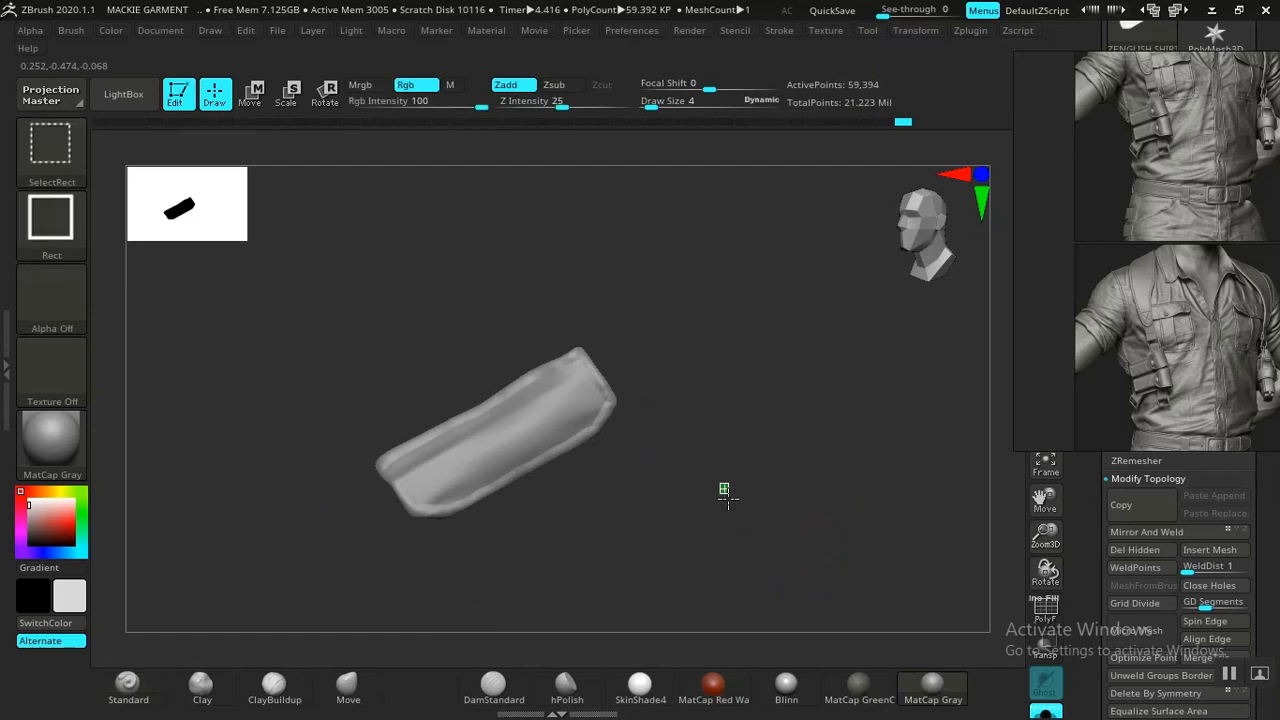
left_click(643, 517, "ctrl+shift")
left_click(855, 185, "ctrl+shift")
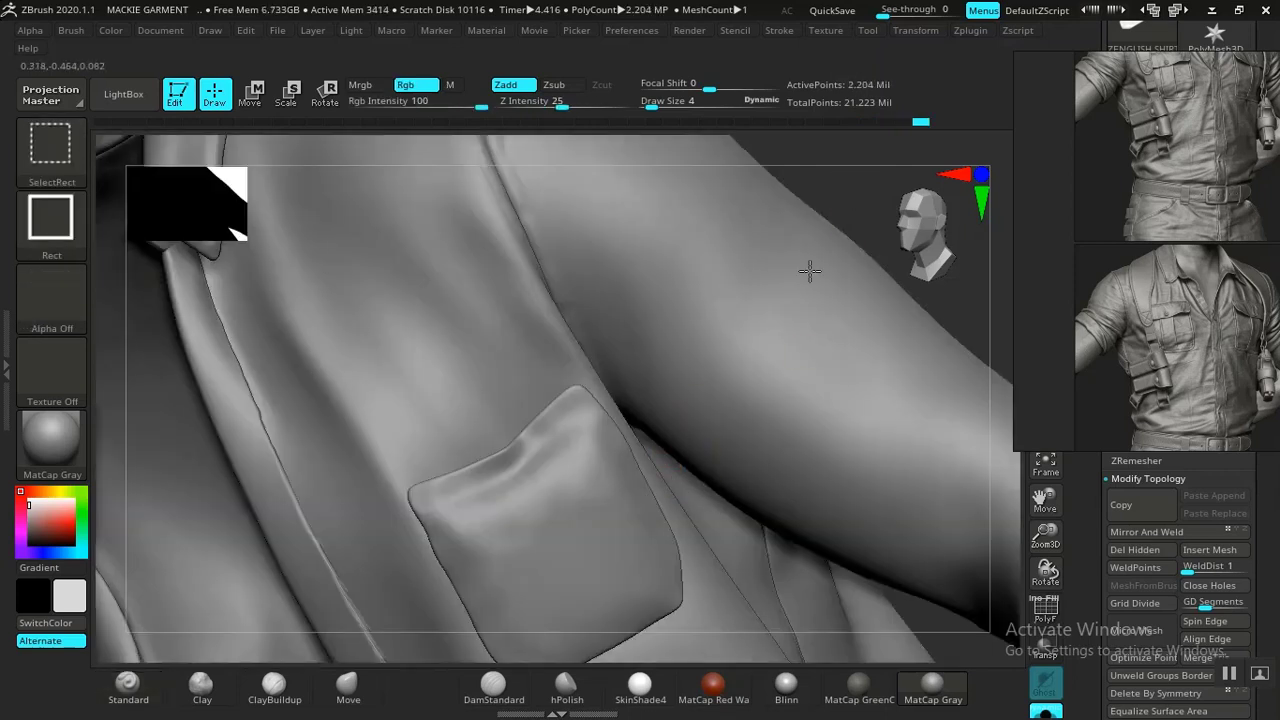
key("ctrl+shift")
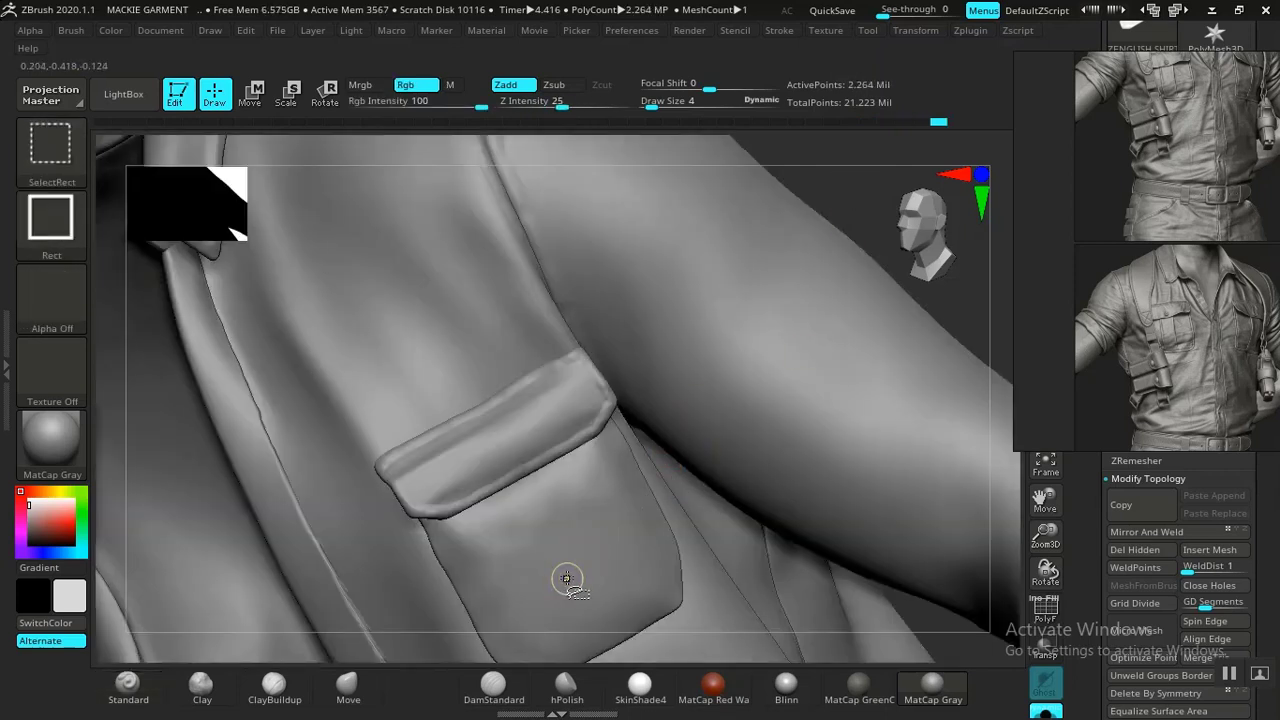
left_click(587, 567, "ctrl+shift")
left_click_drag(749, 466, 523, 357)
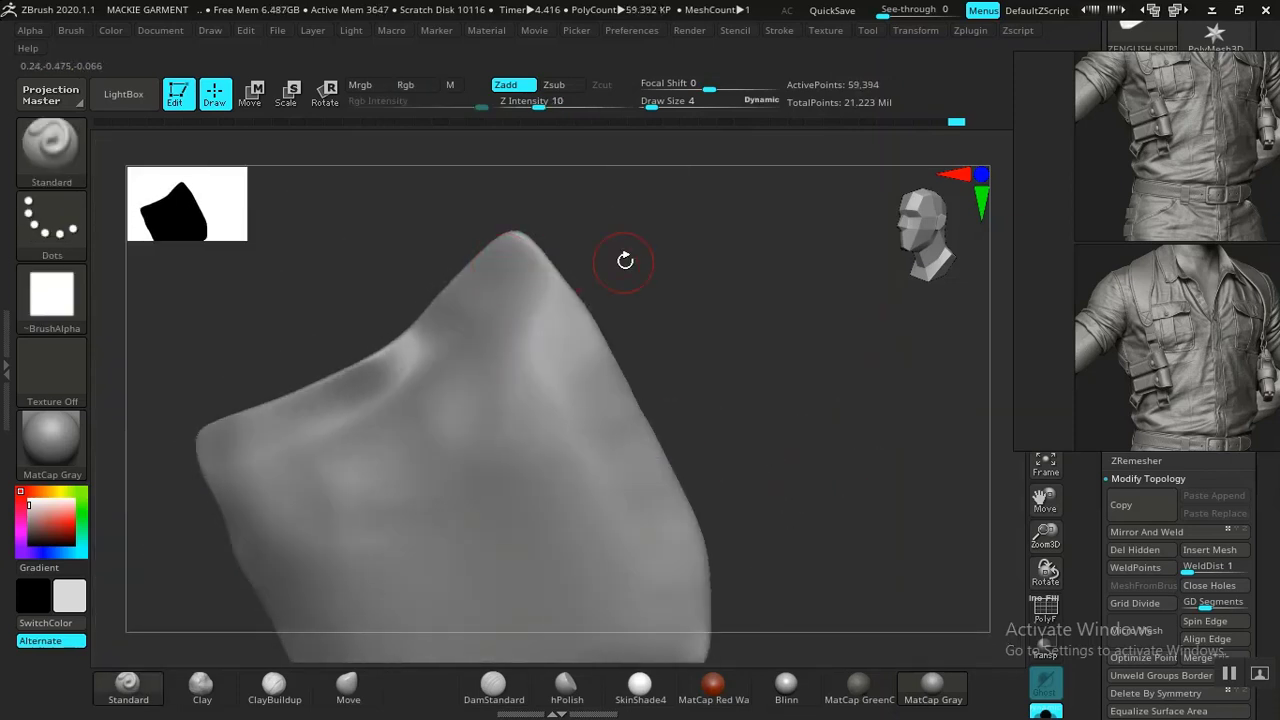
left_click_drag(626, 257, 530, 229)
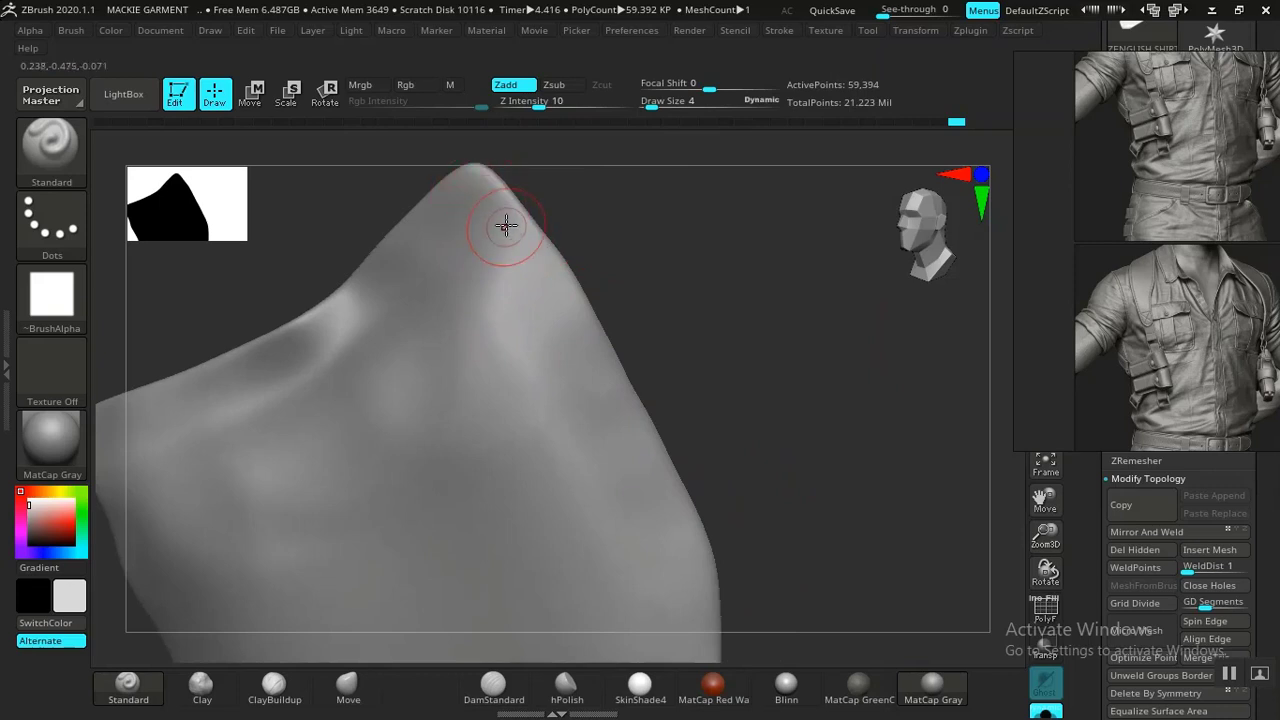
key("ctrl+z")
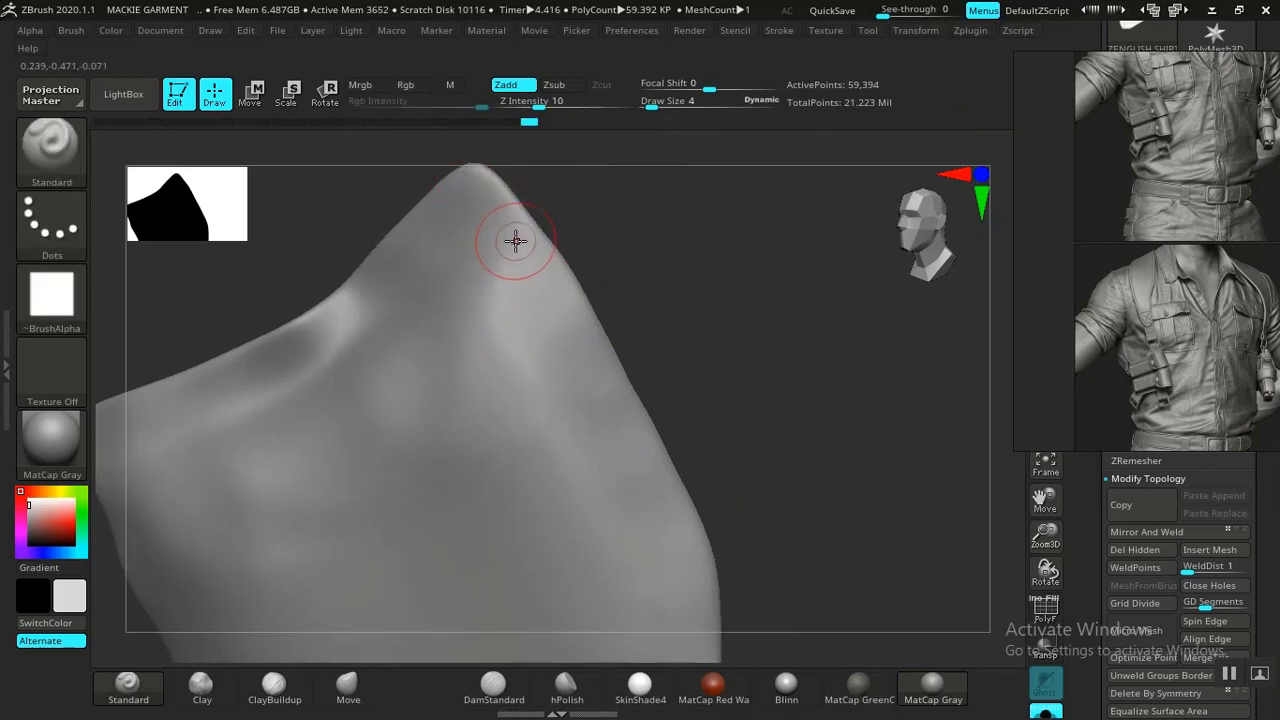
Set the Standard brush's draw size to 5 and start a raised hem at the pocket body's outer upper corner
left_click_drag(730, 363, 597, 310)
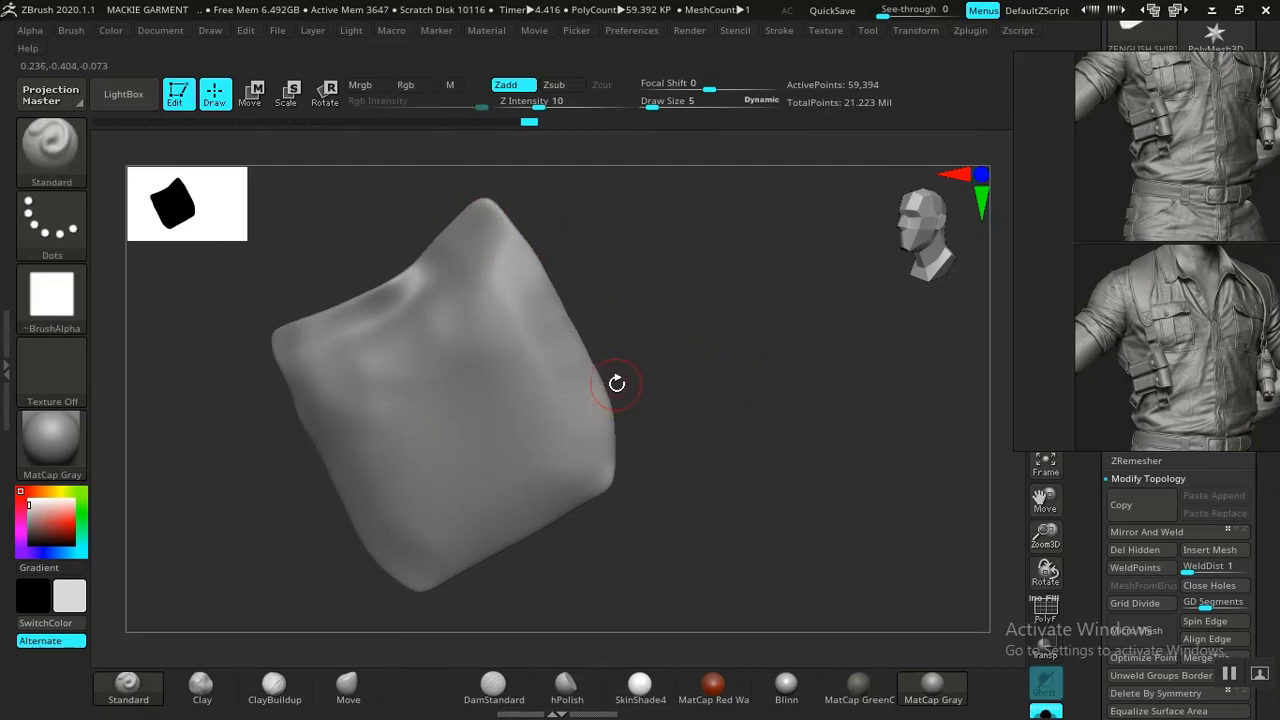
left_click_drag(960, 590, 808, 379)
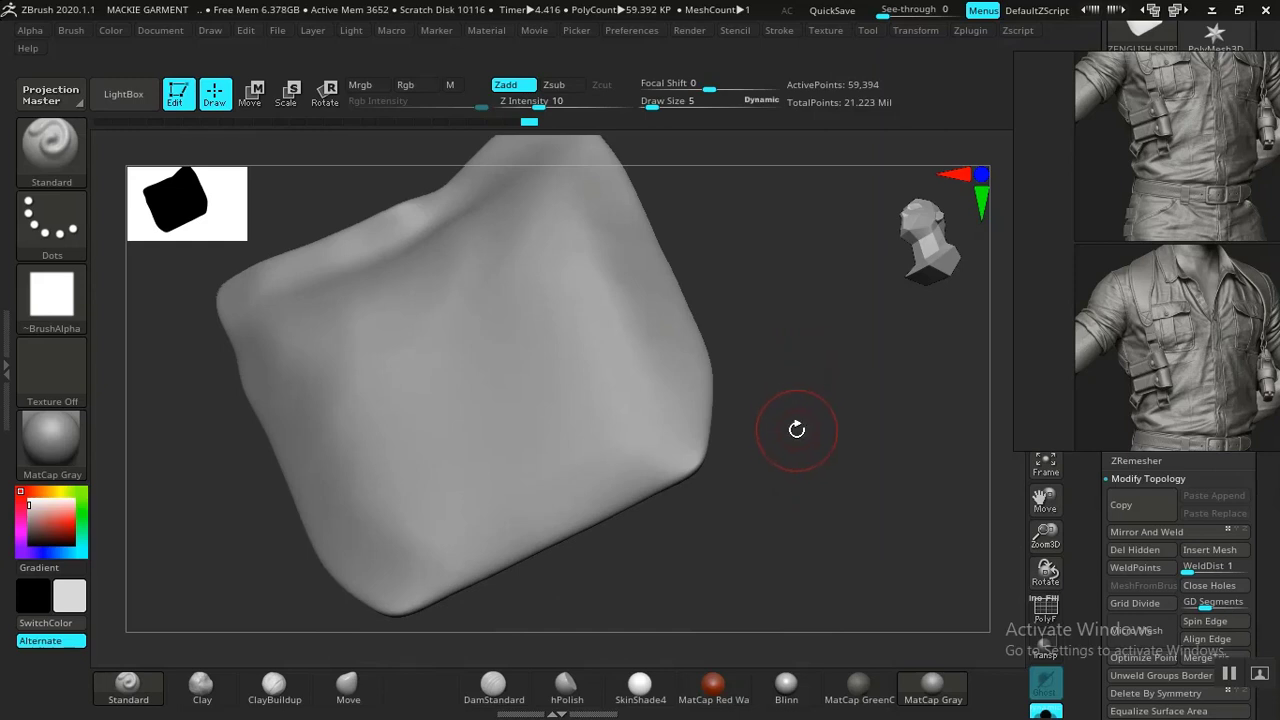
left_click_drag(797, 435, 694, 371)
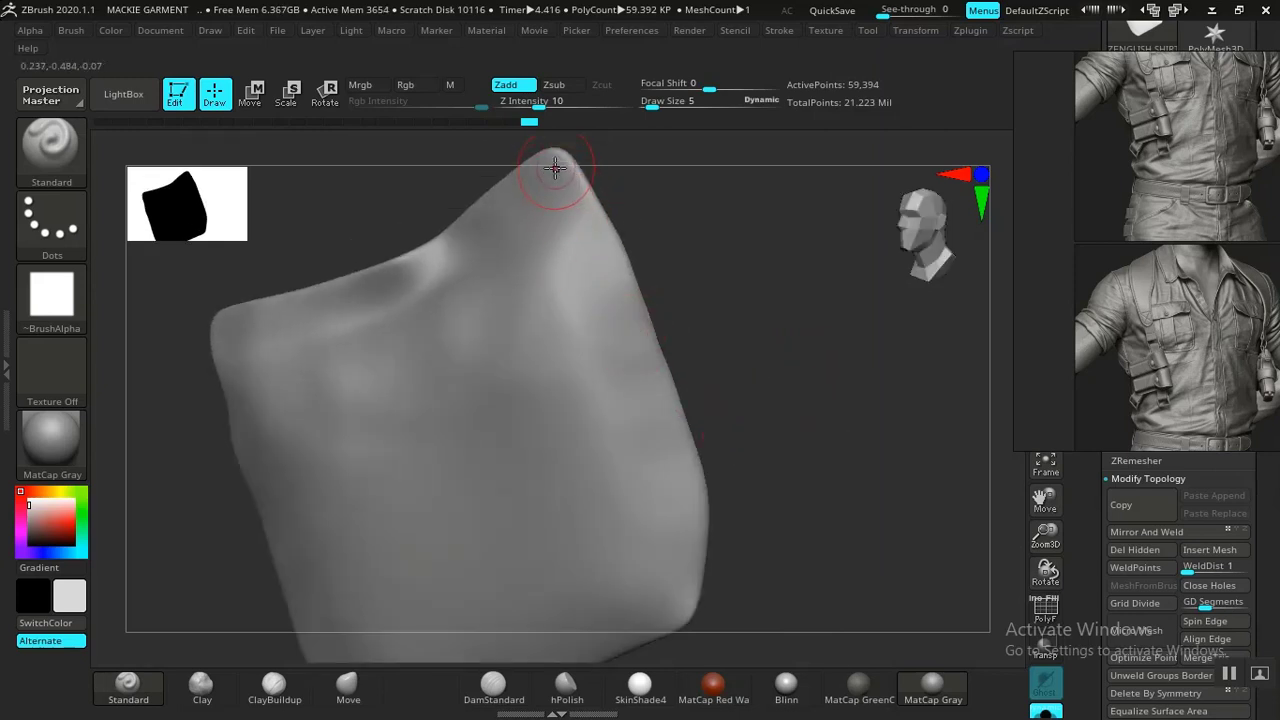
right_click_drag(555, 168, 554, 157, "ctrl")
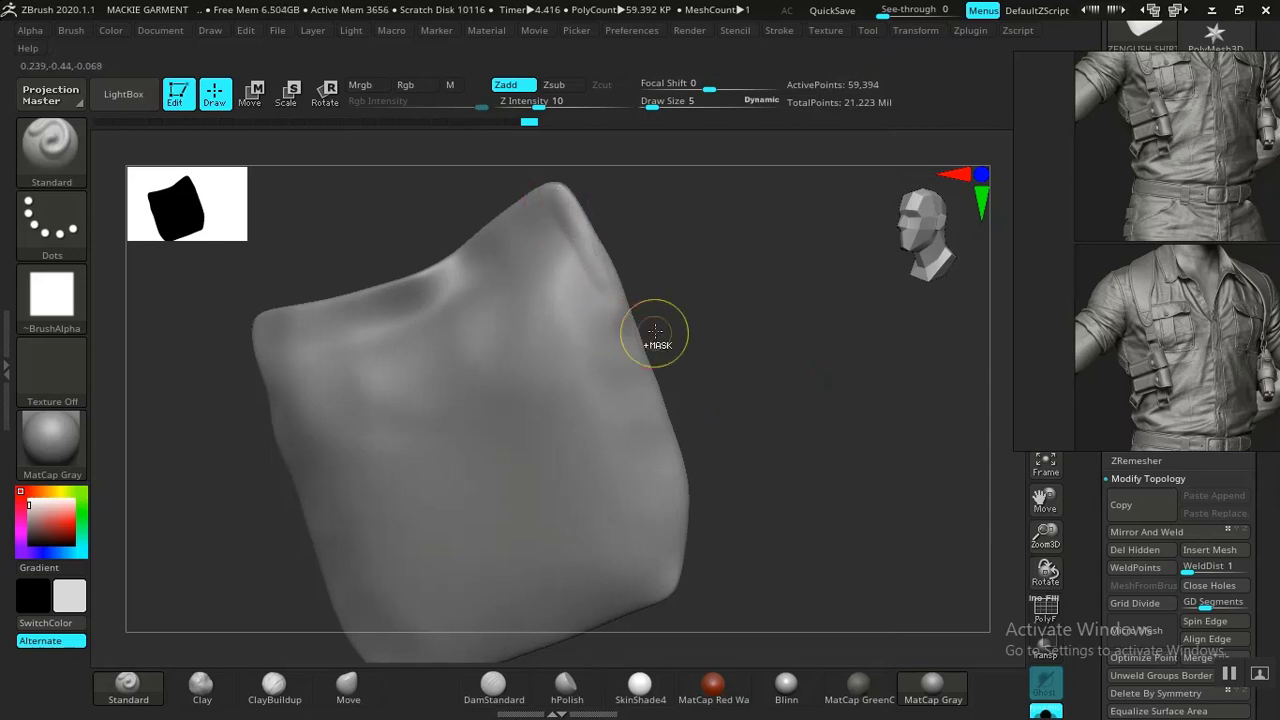
mouse_move(729, 345)
left_mouse_down("alt")
mouse_move(717, 363)
mouse_move(734, 402)
mouse_move(657, 309)
mouse_move(740, 426)
mouse_move(699, 263)
left_mouse_up("alt")
right_click_drag(557, 170, 549, 150, "ctrl")
right_click_drag(651, 328, 629, 226, "ctrl")
Continue the raised hem down the pocket's outer side edge to its lower corner
key("f")
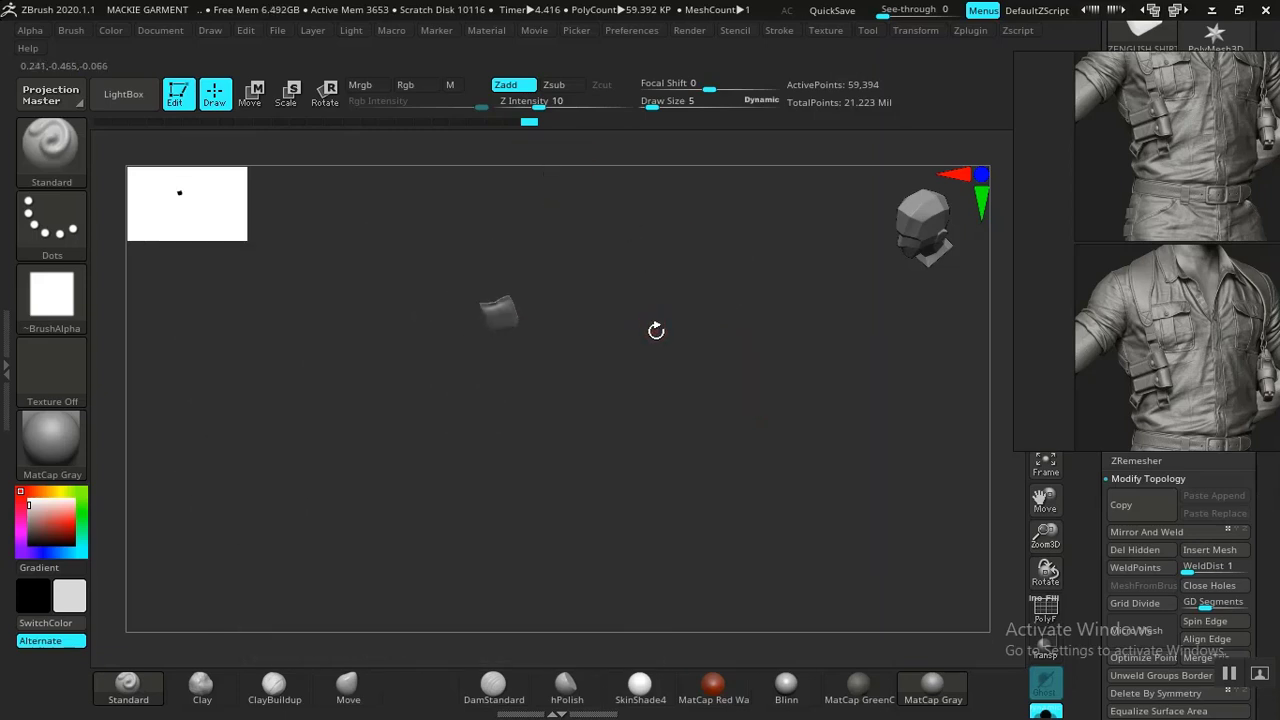
key("f")
mouse_move(857, 379)
left_mouse_down()
mouse_move(766, 386)
mouse_move(771, 417)
mouse_move(754, 351)
mouse_move(781, 436)
mouse_move(701, 202)
left_mouse_up()
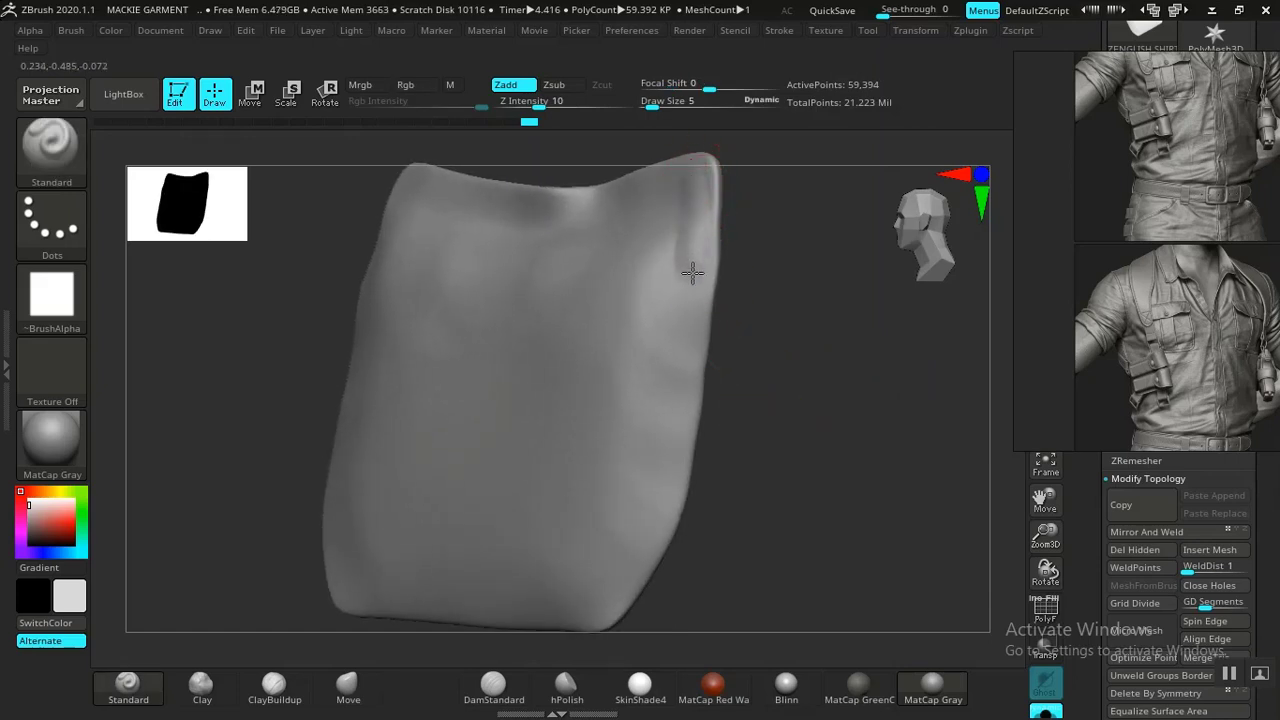
mouse_move(680, 403)
left_mouse_down()
mouse_move(653, 525)
mouse_move(619, 579)
left_mouse_up()
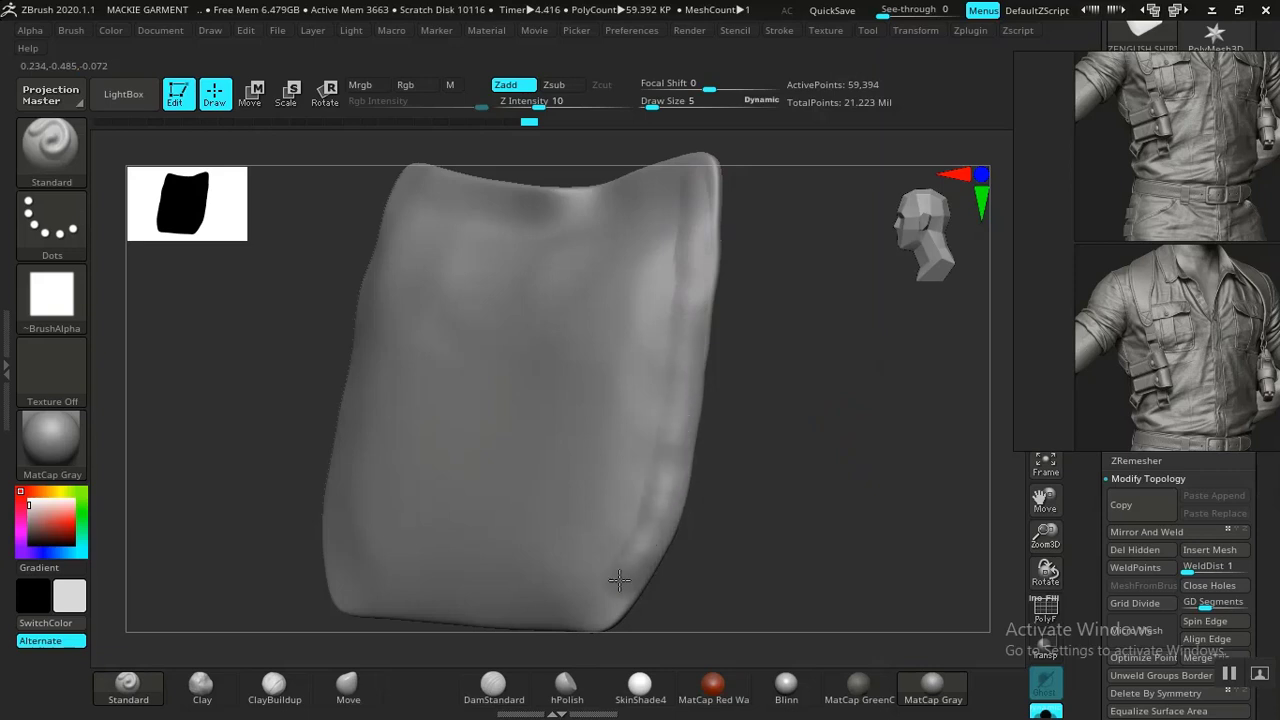
Undo the unwanted strokes at the pocket's bottom and sculpt a raised hem along the whole bottom edge
mouse_move(719, 538)
left_mouse_down()
mouse_move(777, 517)
mouse_move(730, 516)
left_mouse_up()
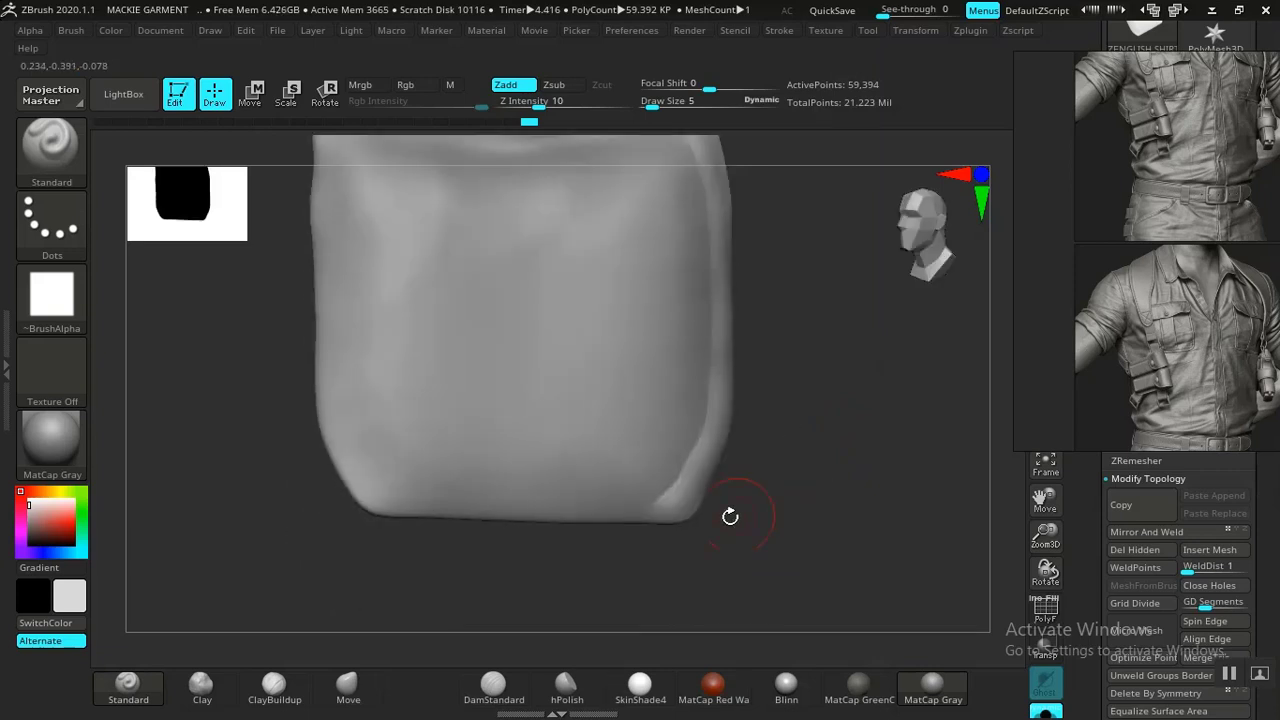
left_click_drag(605, 510, 622, 506)
key("ctrl+z")
key("ctrl+z")
key("ctrl+z")
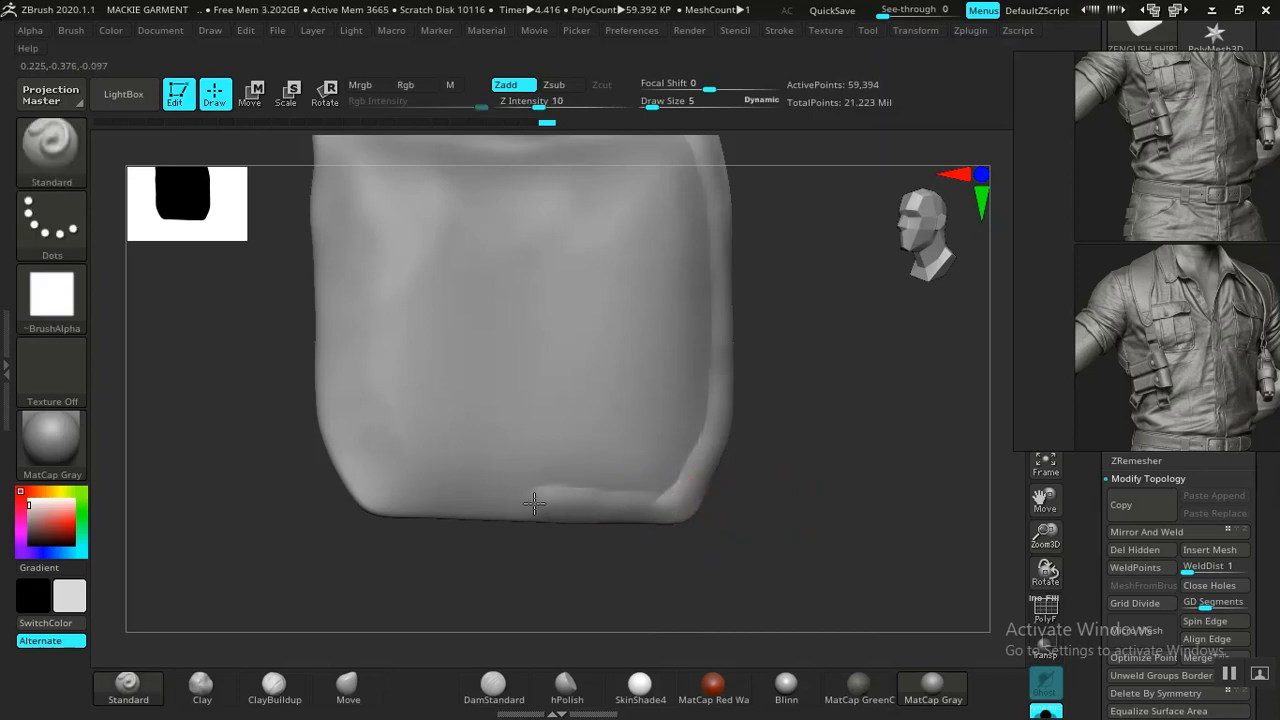
left_click_drag(535, 503, 437, 502)
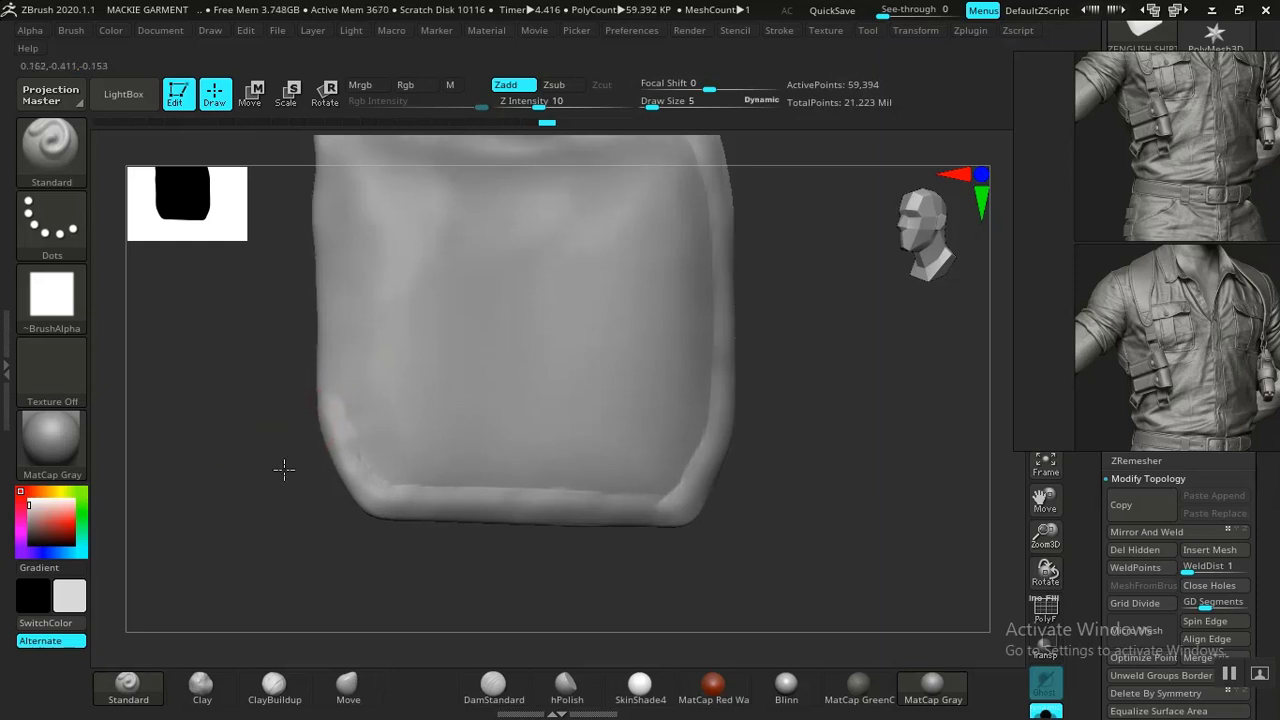
Sculpt the raised hem along the pocket's inner side edge, joining it to the bottom hem
left_click_drag(283, 469, 466, 340)
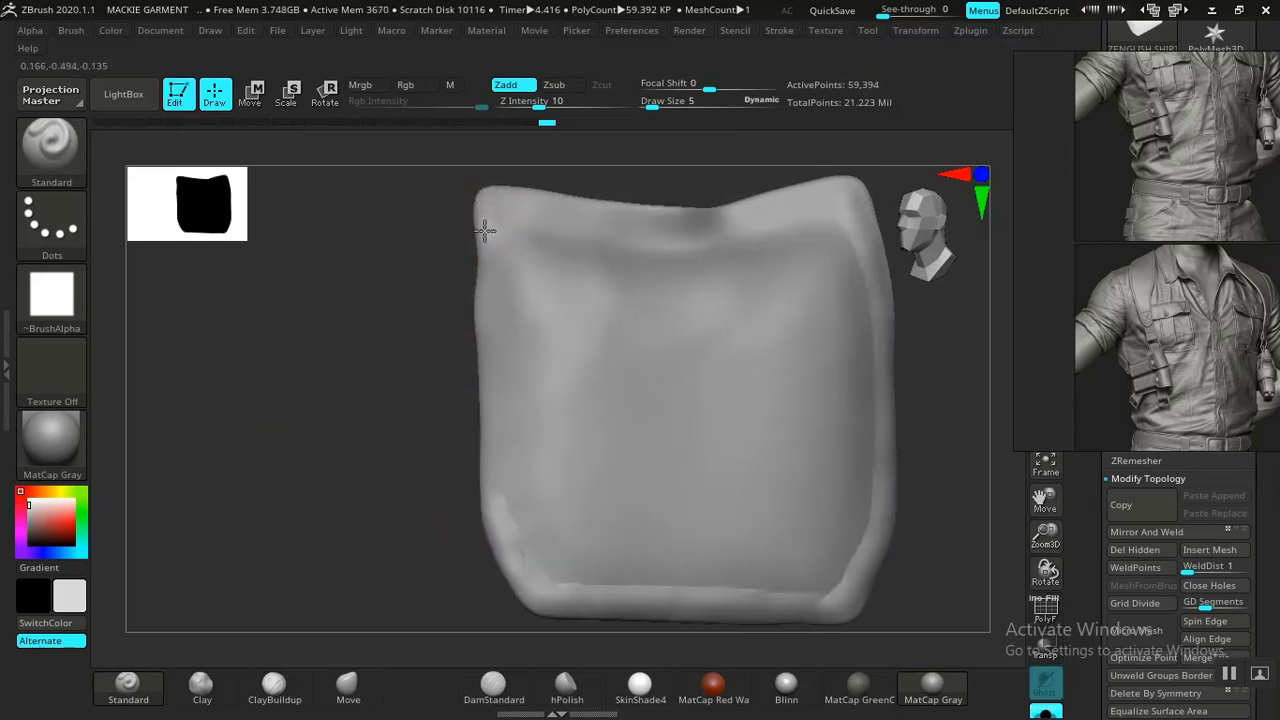
left_click_drag(485, 285, 485, 337)
left_click_drag(486, 381, 492, 544)
Unhide the rest of the overshirt and isolate the front panel behind the chest pocket
mouse_move(356, 477)
left_mouse_down("alt")
mouse_move(711, 397)
mouse_move(694, 414)
mouse_move(752, 390)
left_mouse_up("alt")
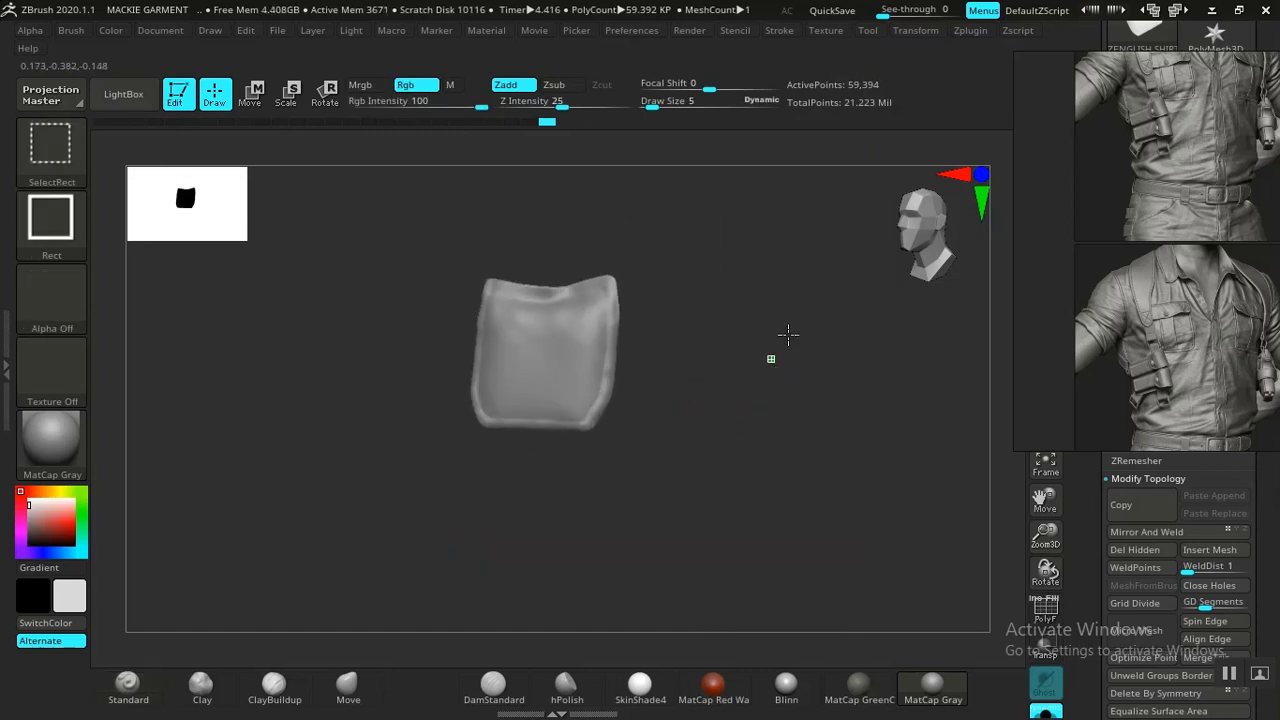
left_click(770, 380, "ctrl+shift")
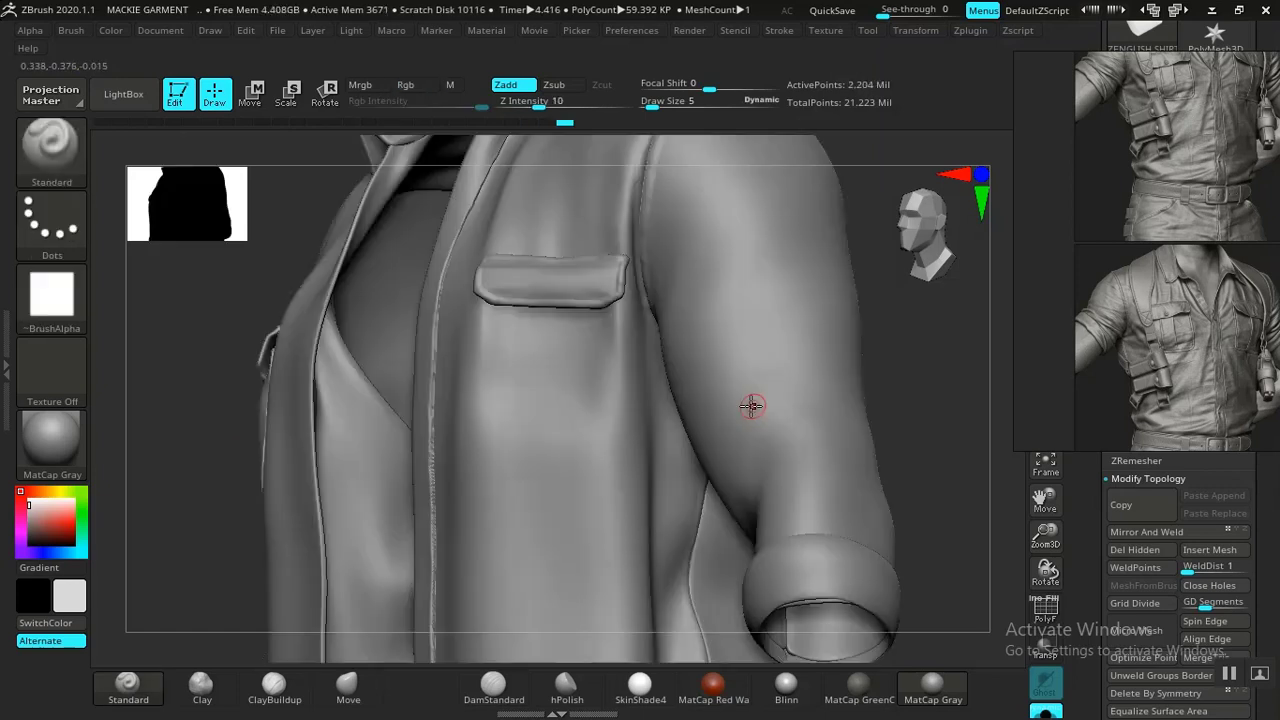
left_click(885, 428, "ctrl+shift")
left_click_drag(947, 361, 778, 368)
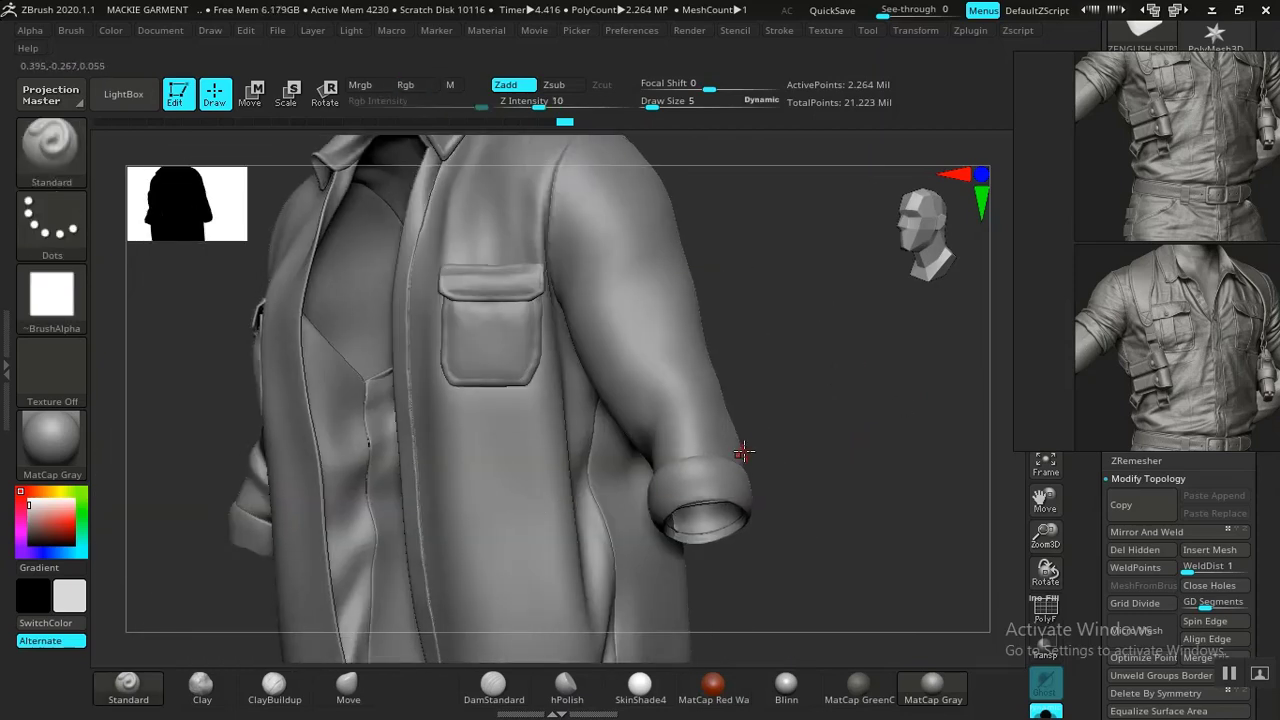
left_click_drag(822, 331, 778, 338)
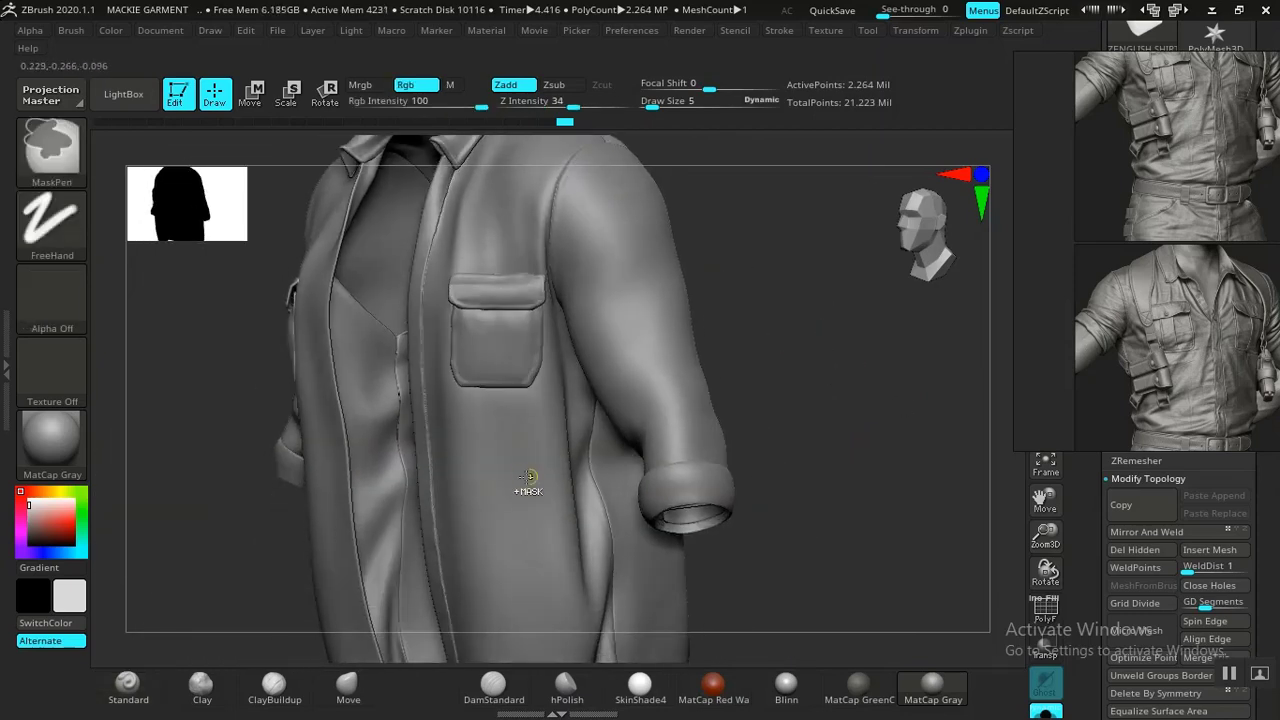
left_click(527, 474, "ctrl+shift")
Sculpt a raised seam down the side edge of the front panel, from the armhole corner towards the hem
left_click_drag(818, 484, 589, 271)
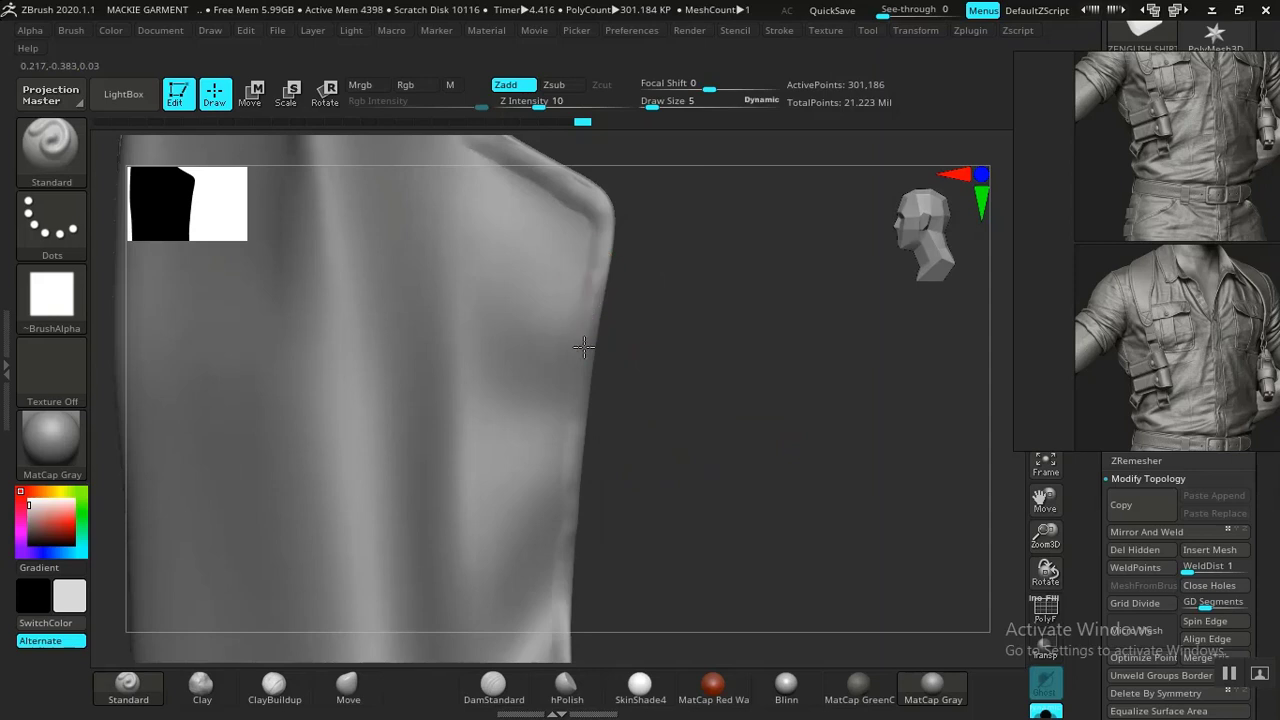
left_click_drag(651, 543, 548, 289)
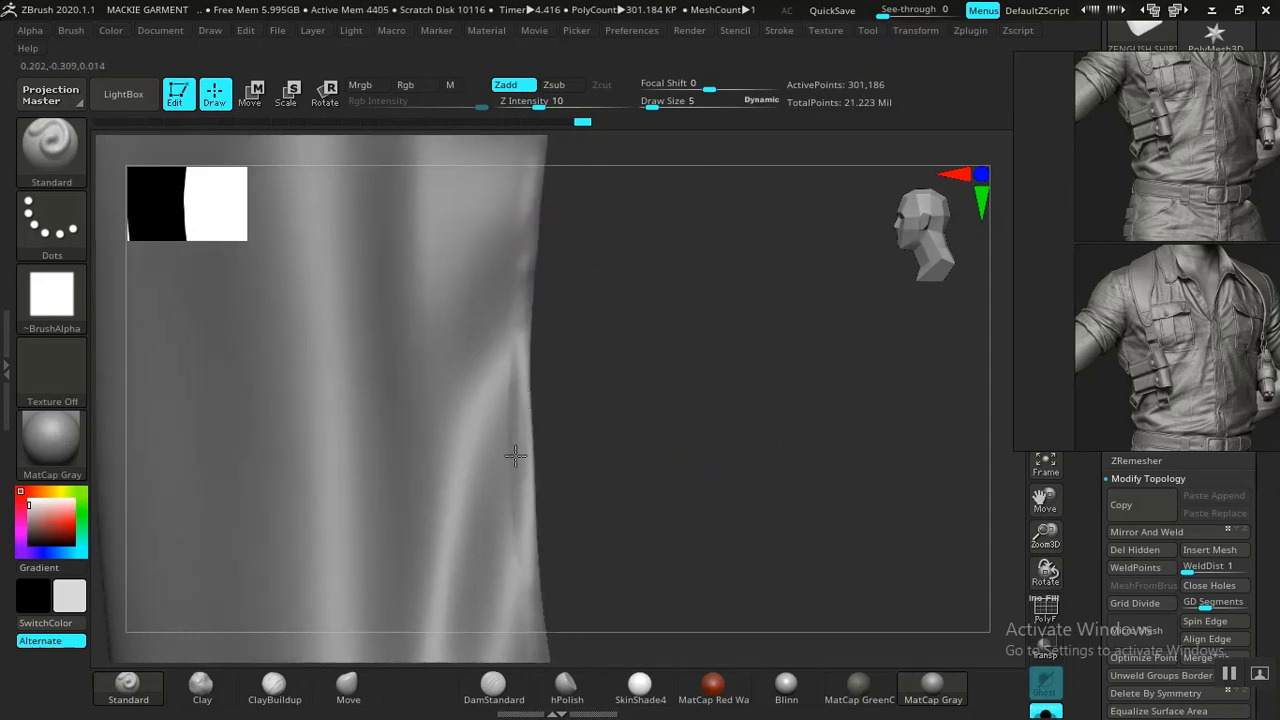
left_click_drag(574, 329, 485, 311)
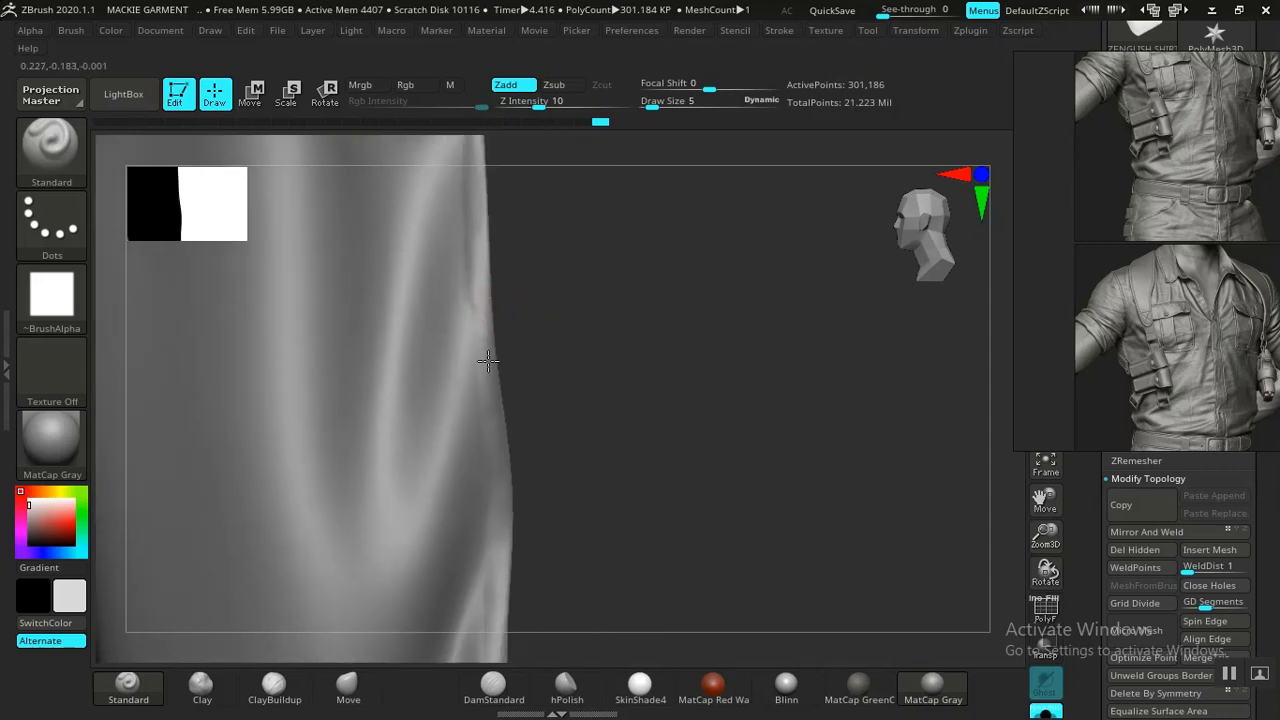
mouse_move(514, 586)
left_mouse_down()
mouse_move(554, 300)
mouse_move(686, 449)
left_mouse_up()
Unhide the rest of the overshirt and isolate the rolled sleeve cuff
key("ctrl+shift")
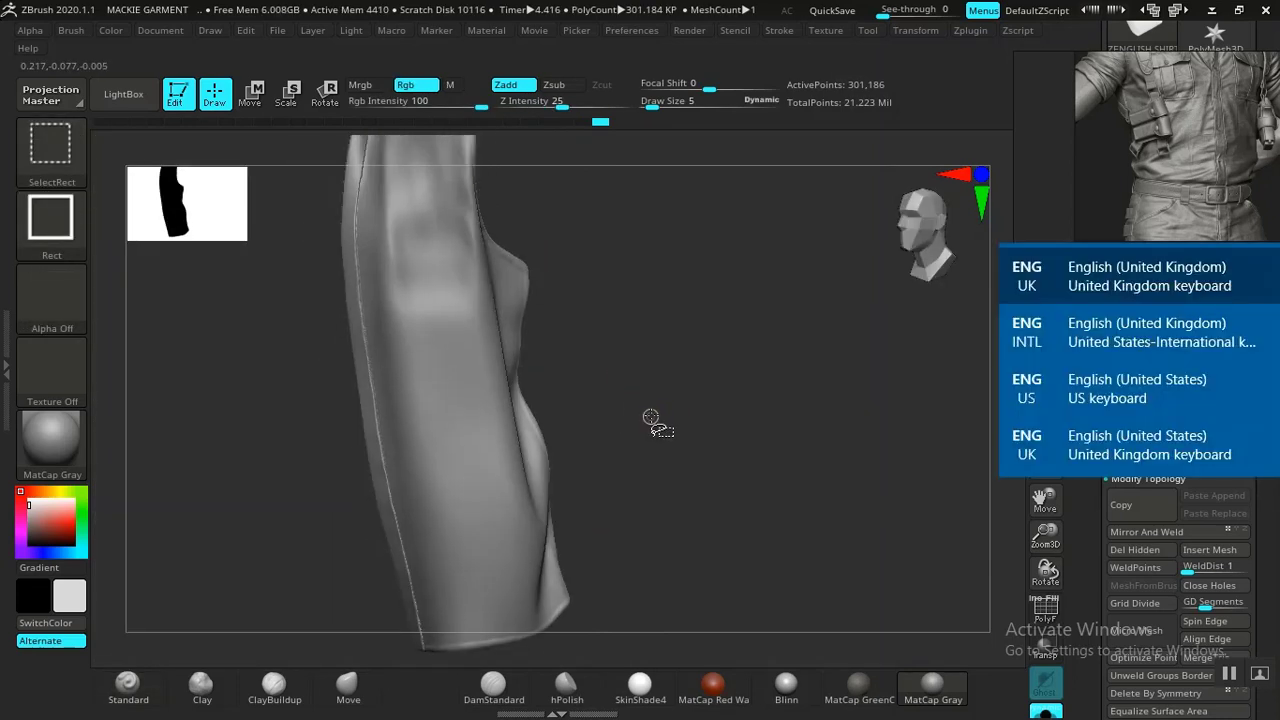
key("ctrl+shift")
left_click(762, 382, "ctrl+shift")
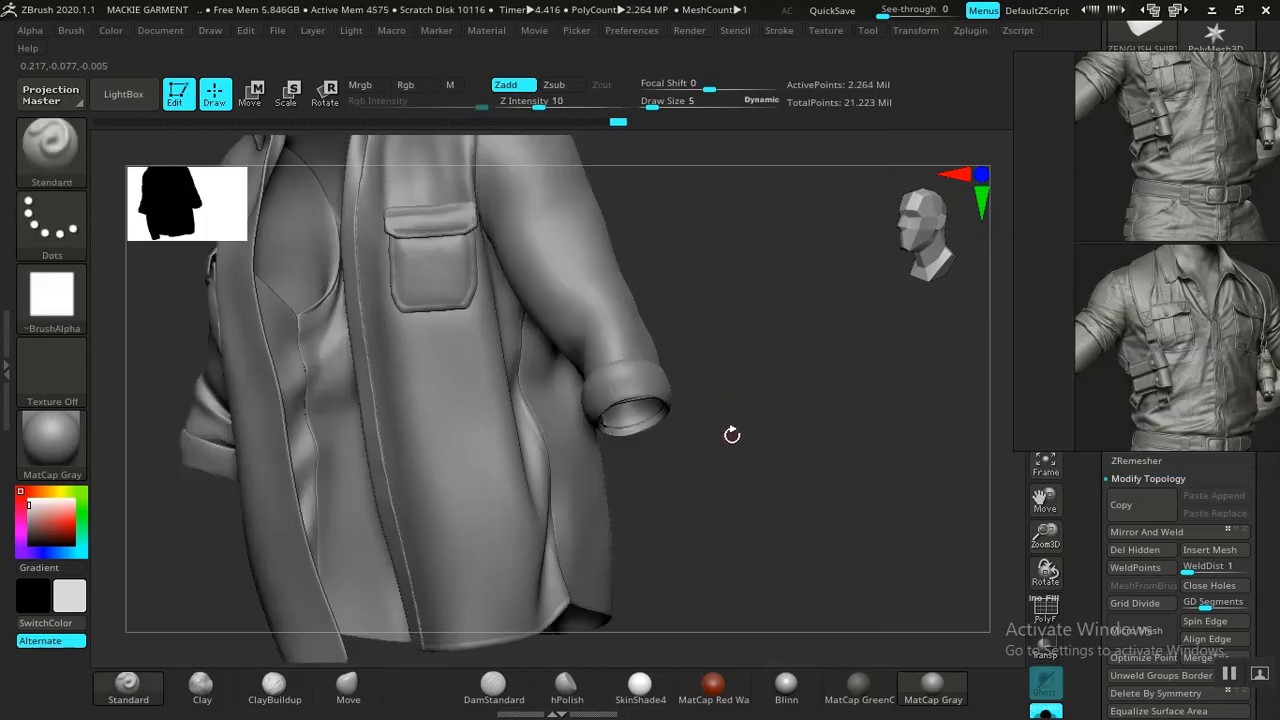
left_click_drag(747, 408, 798, 391)
left_click_drag(691, 345, 703, 266)
left_click_drag(836, 347, 734, 337, "alt")
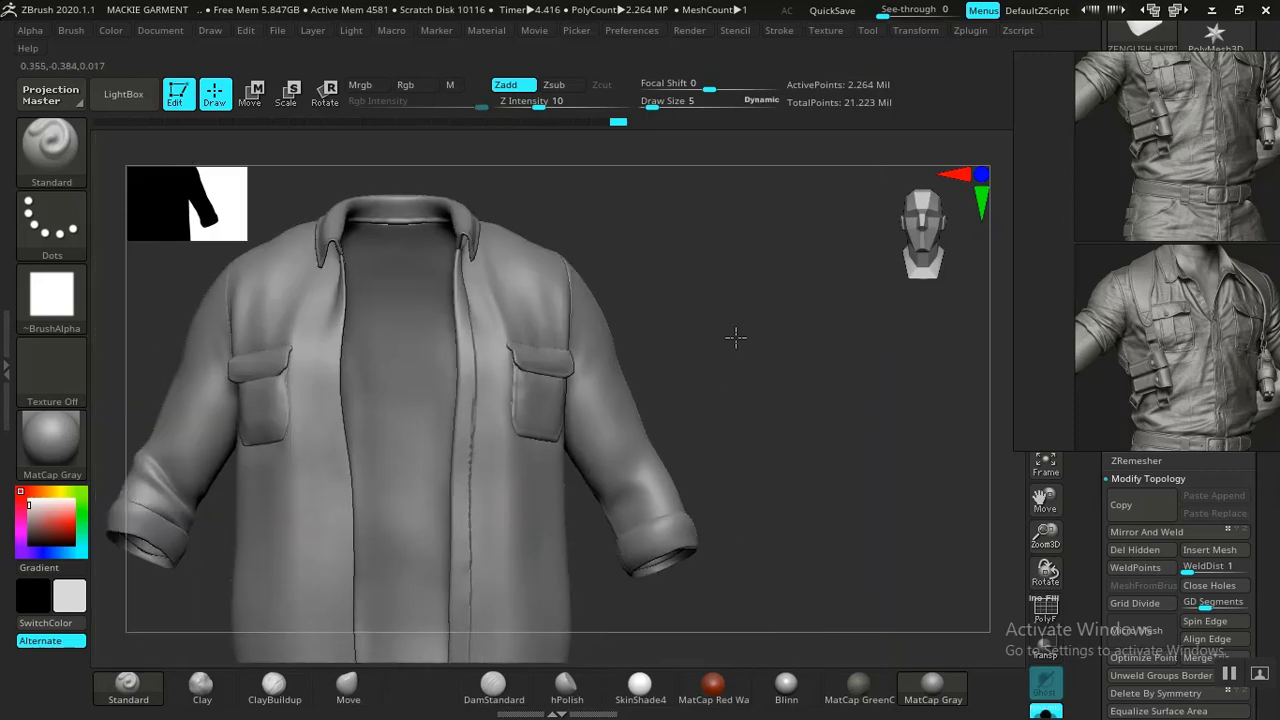
left_click_drag(660, 297, 542, 180, "alt")
mouse_move(703, 300)
left_mouse_down("alt")
mouse_move(774, 557)
mouse_move(706, 489)
mouse_move(730, 514)
mouse_move(766, 517)
mouse_move(746, 509)
mouse_move(759, 540)
mouse_move(734, 523)
mouse_move(563, 571)
mouse_move(749, 514)
mouse_move(786, 531)
mouse_move(511, 381)
left_mouse_up("alt")
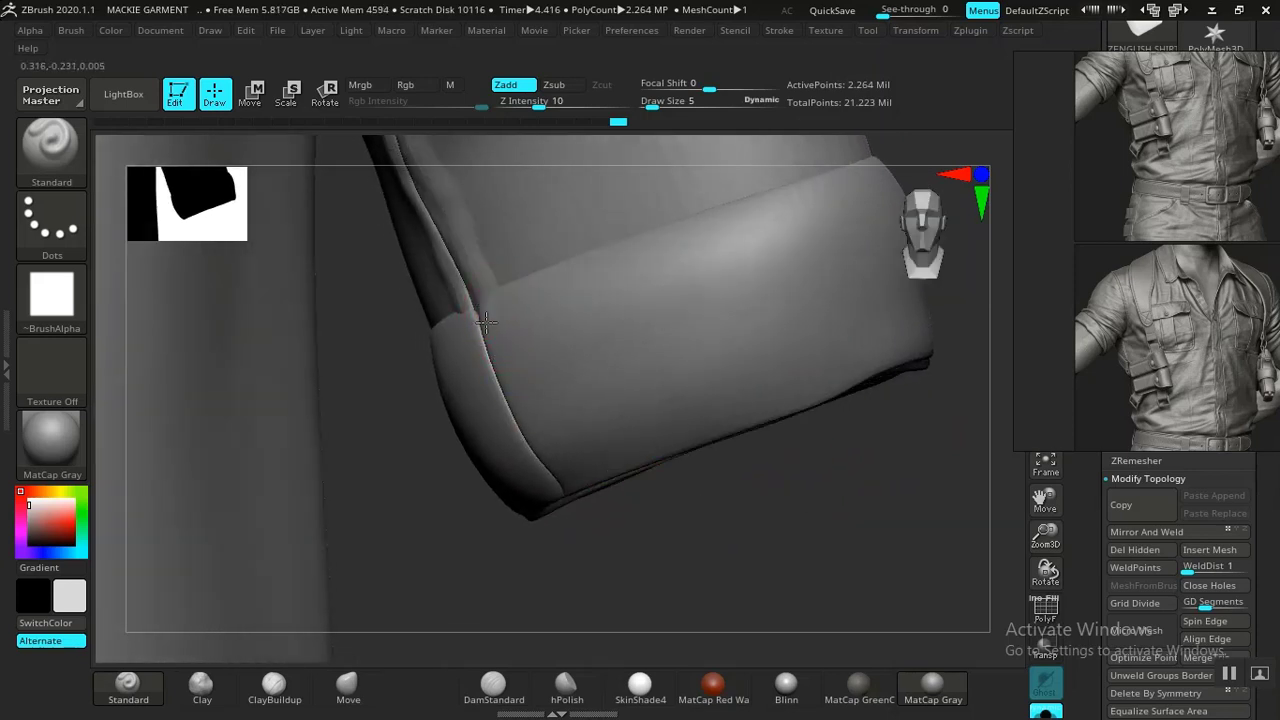
key("ctrl")
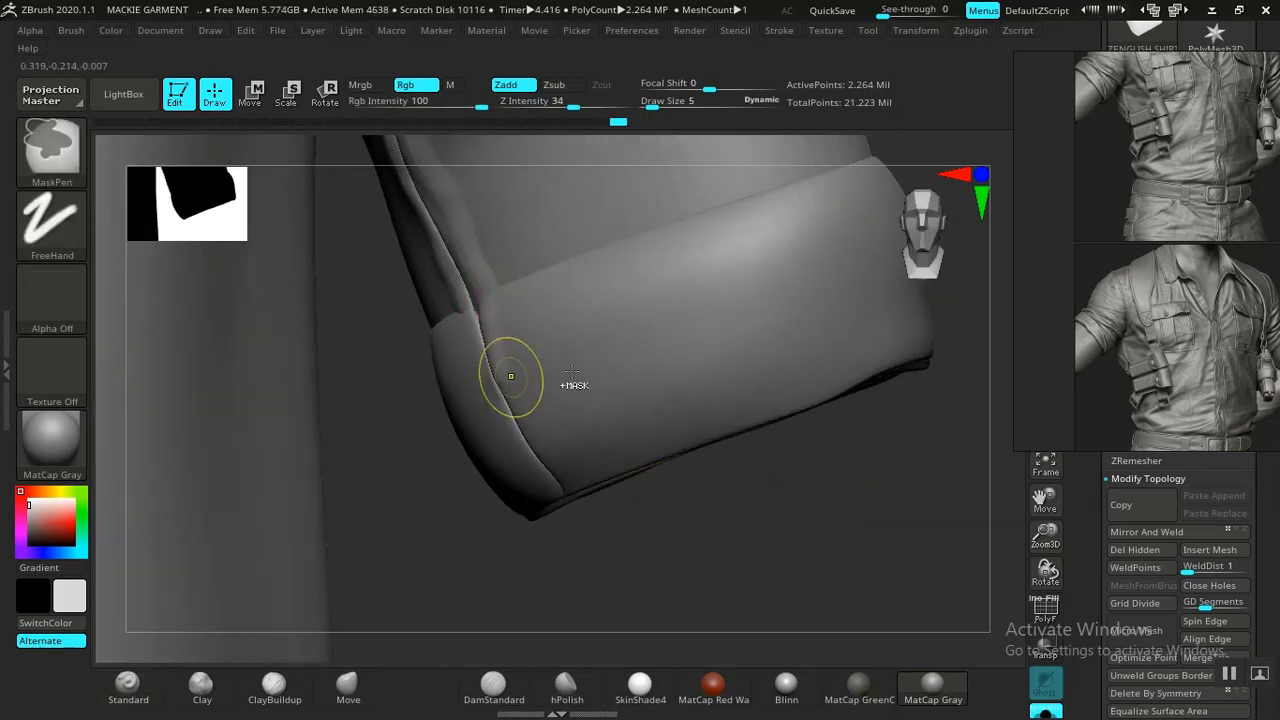
left_click(630, 356, "ctrl+shift")
Sculpt raised hems along both sides of the cuff's split, checking them against the full overshirt
left_click_drag(352, 427, 410, 398)
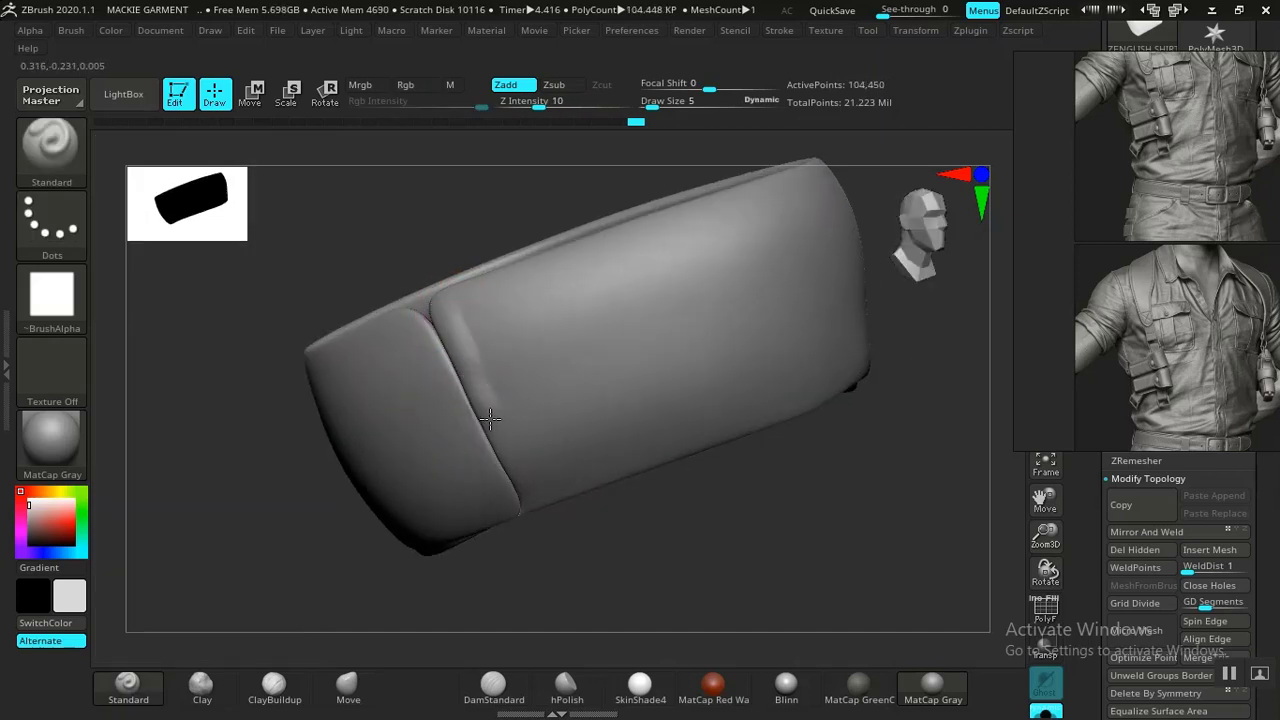
mouse_move(540, 515)
left_mouse_down()
mouse_move(531, 531)
mouse_move(409, 345)
mouse_move(493, 483)
left_mouse_up()
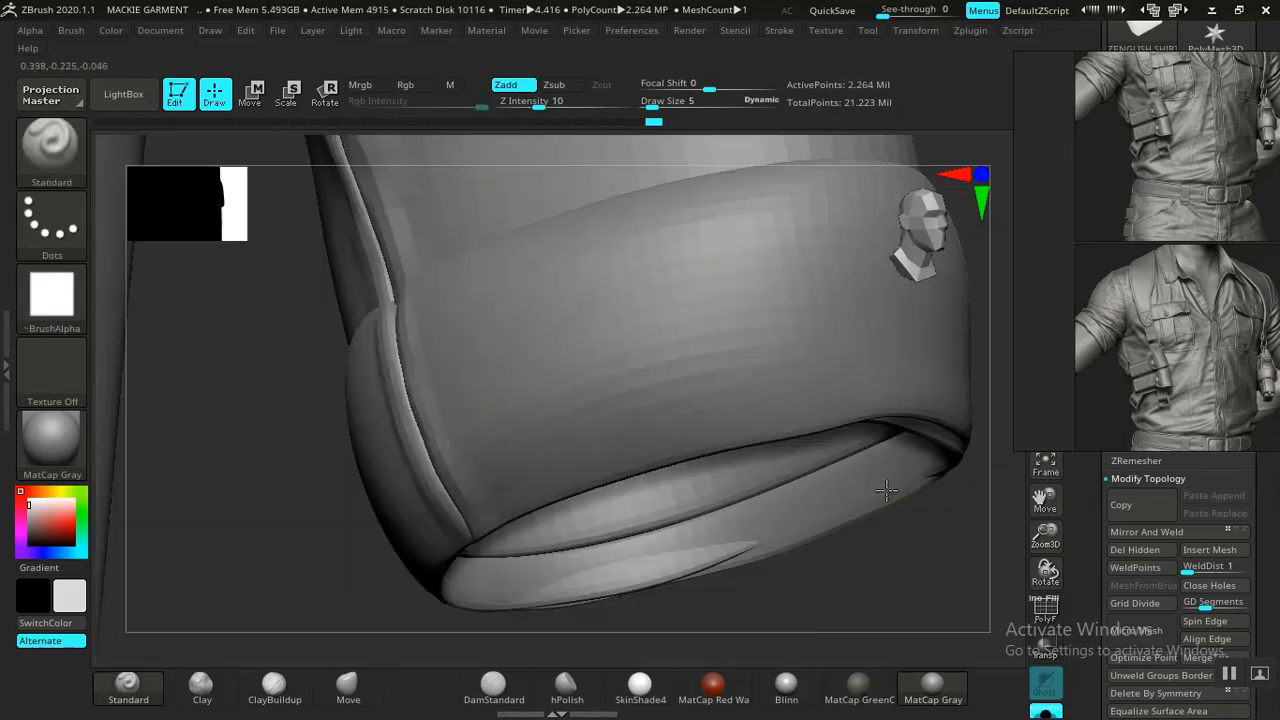
left_click_drag(886, 490, 808, 488)
left_click_drag(262, 441, 294, 443)
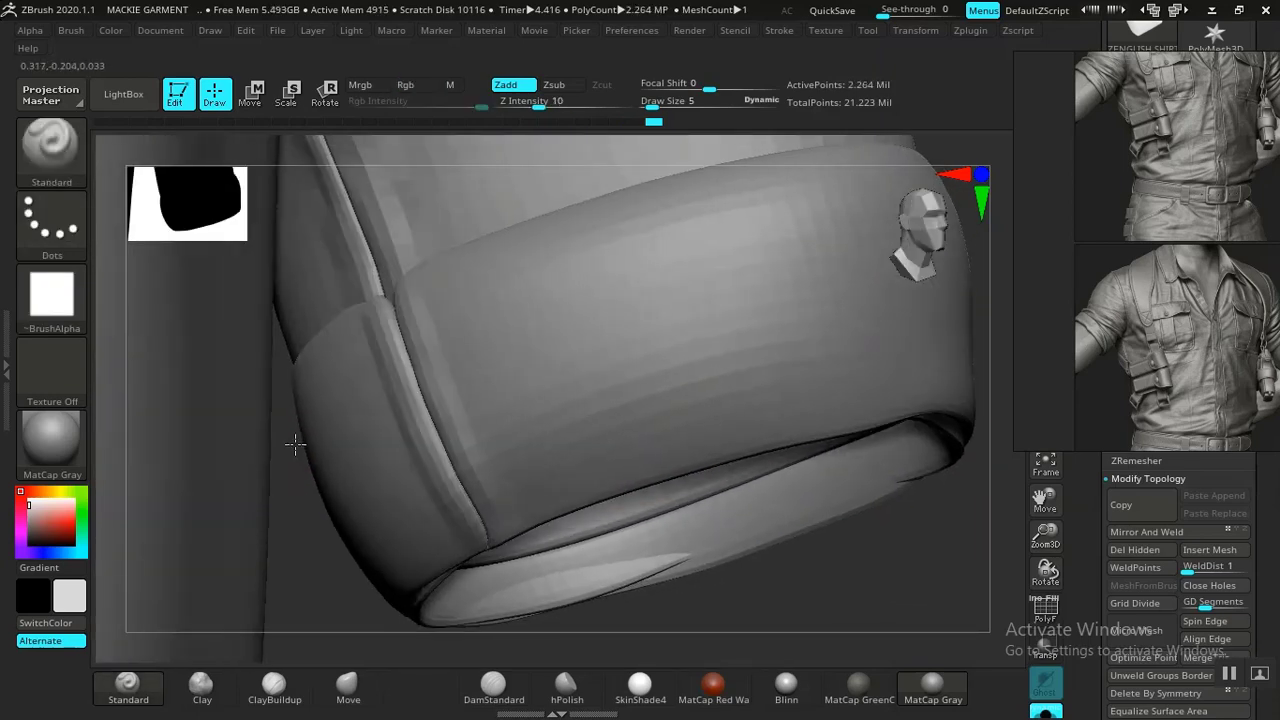
left_click_drag(685, 582, 687, 597)
left_click(551, 403, "ctrl+shift")
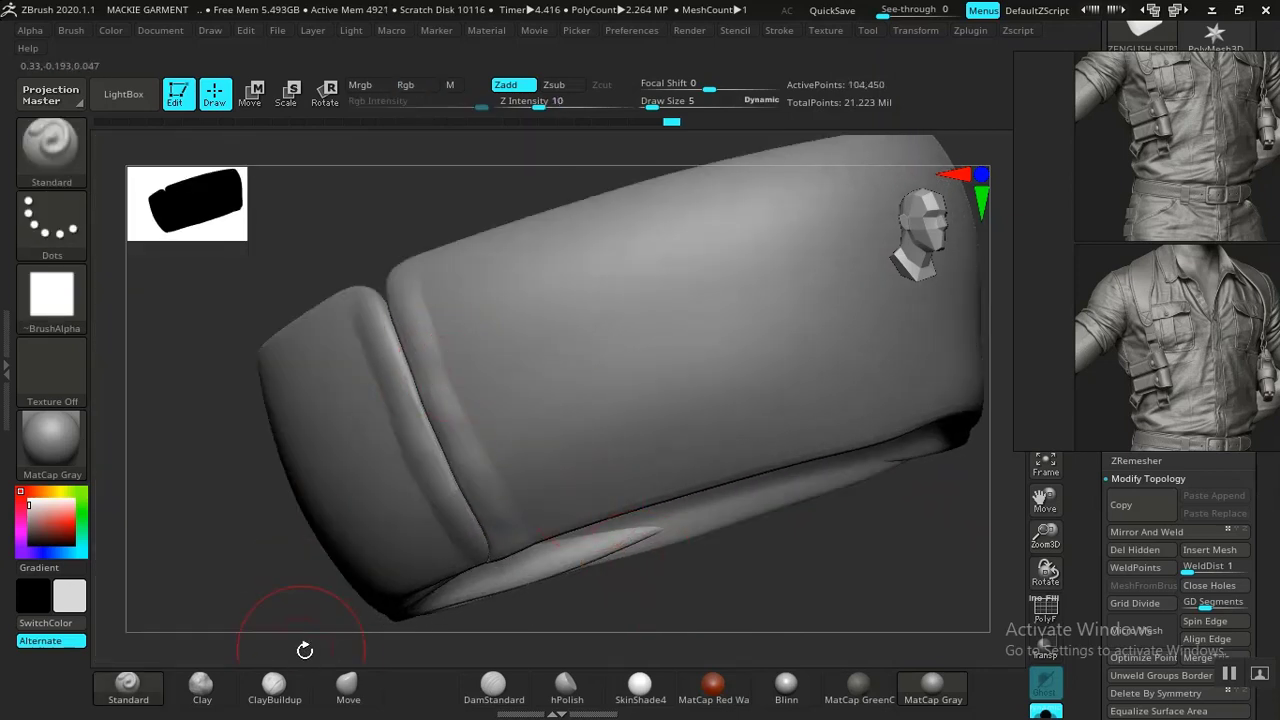
left_click_drag(320, 230, 577, 469)
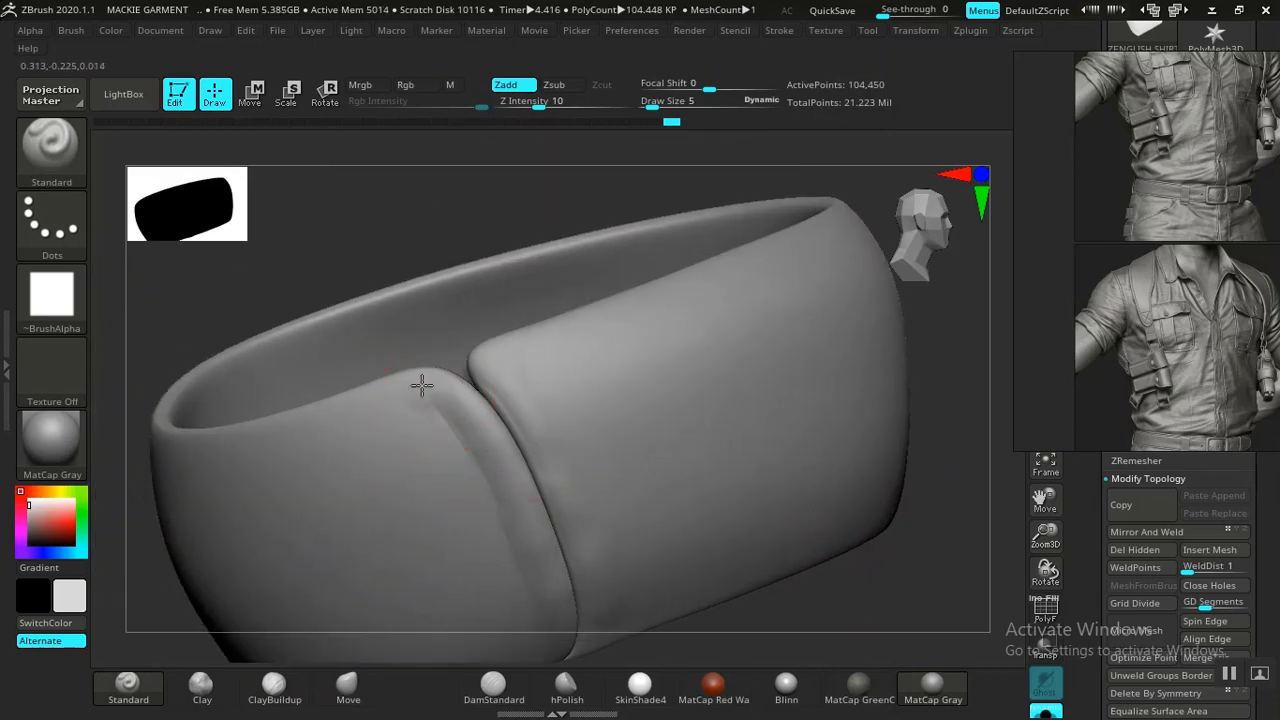
Switch to the Move Topological brush and pull the cuff's upper corner and hem closer to the adjoining side of the split
key("b")
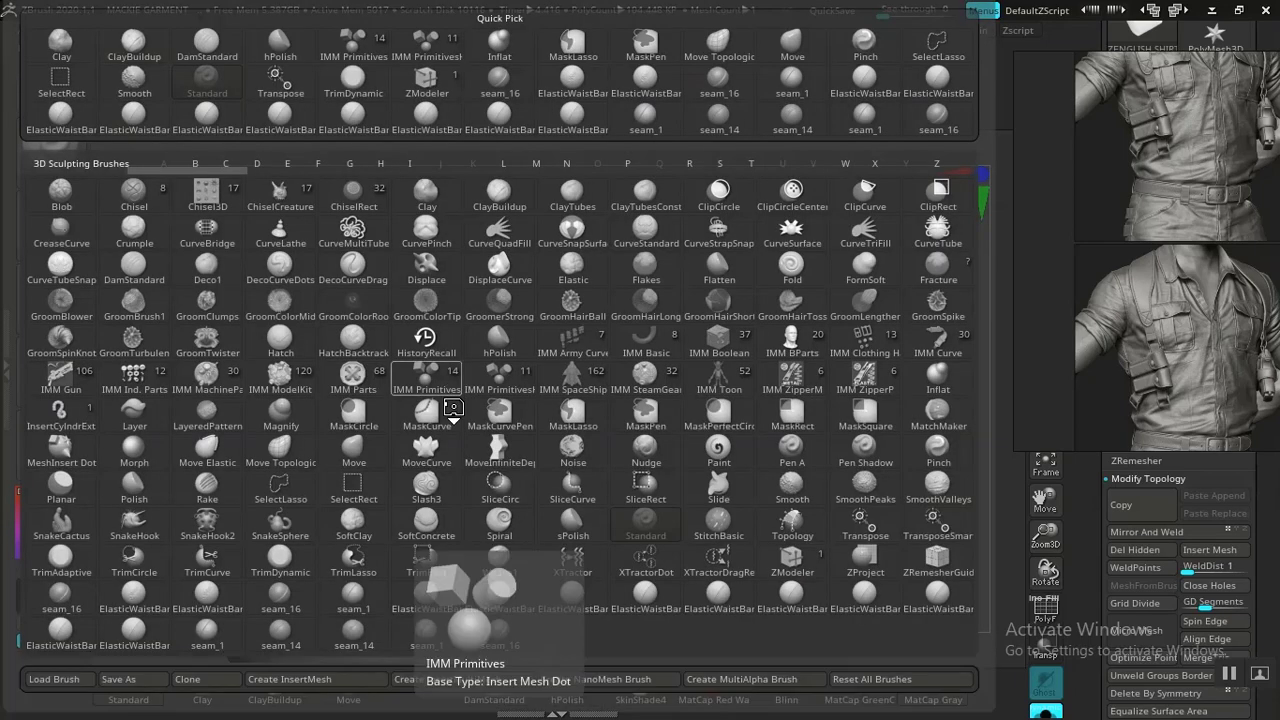
left_click(281, 455)
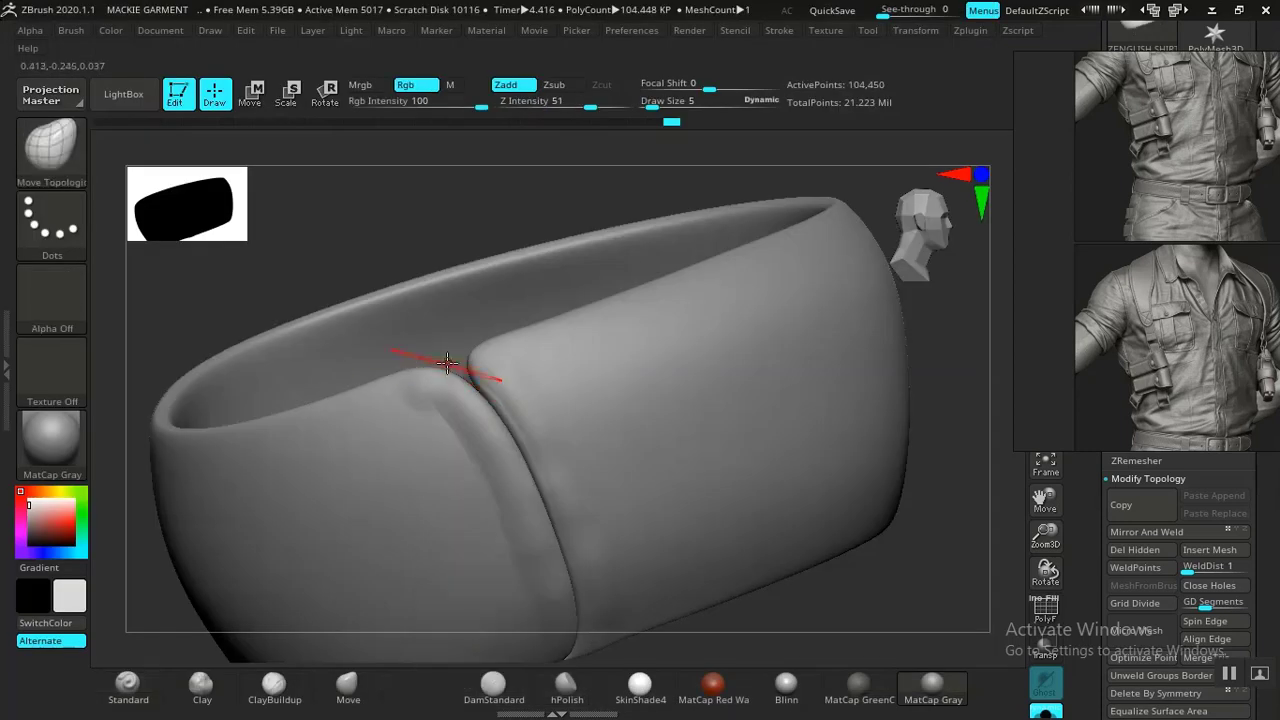
left_click_drag(406, 190, 488, 320, "alt")
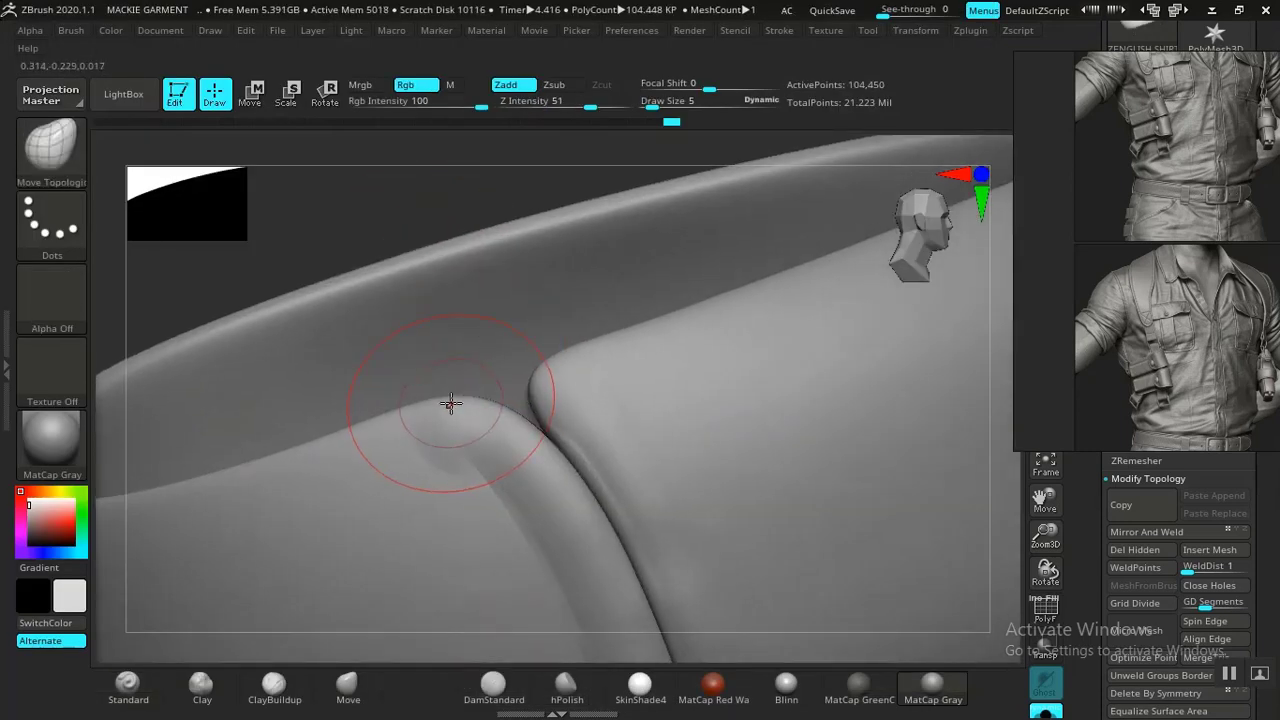
mouse_move(455, 396)
left_mouse_down()
mouse_move(490, 376)
mouse_move(531, 386)
mouse_move(491, 395)
left_mouse_up()
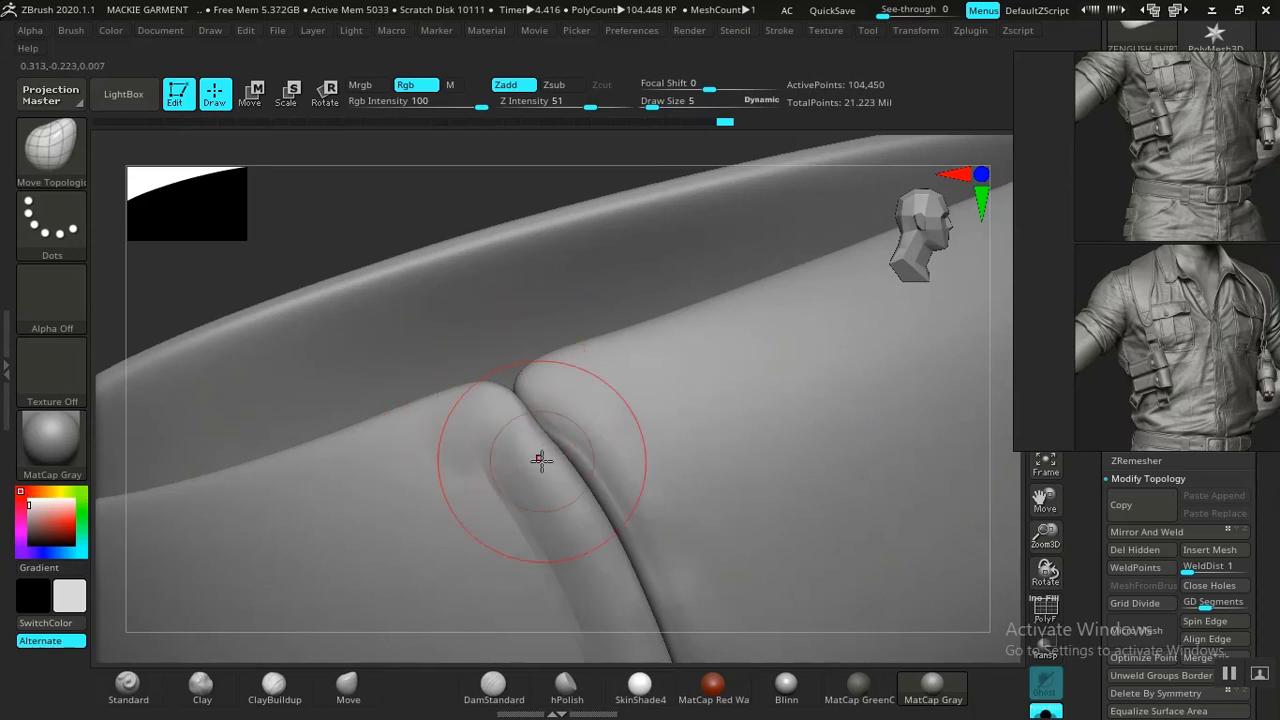
left_click_drag(541, 462, 556, 466)
left_click_drag(480, 406, 495, 385)
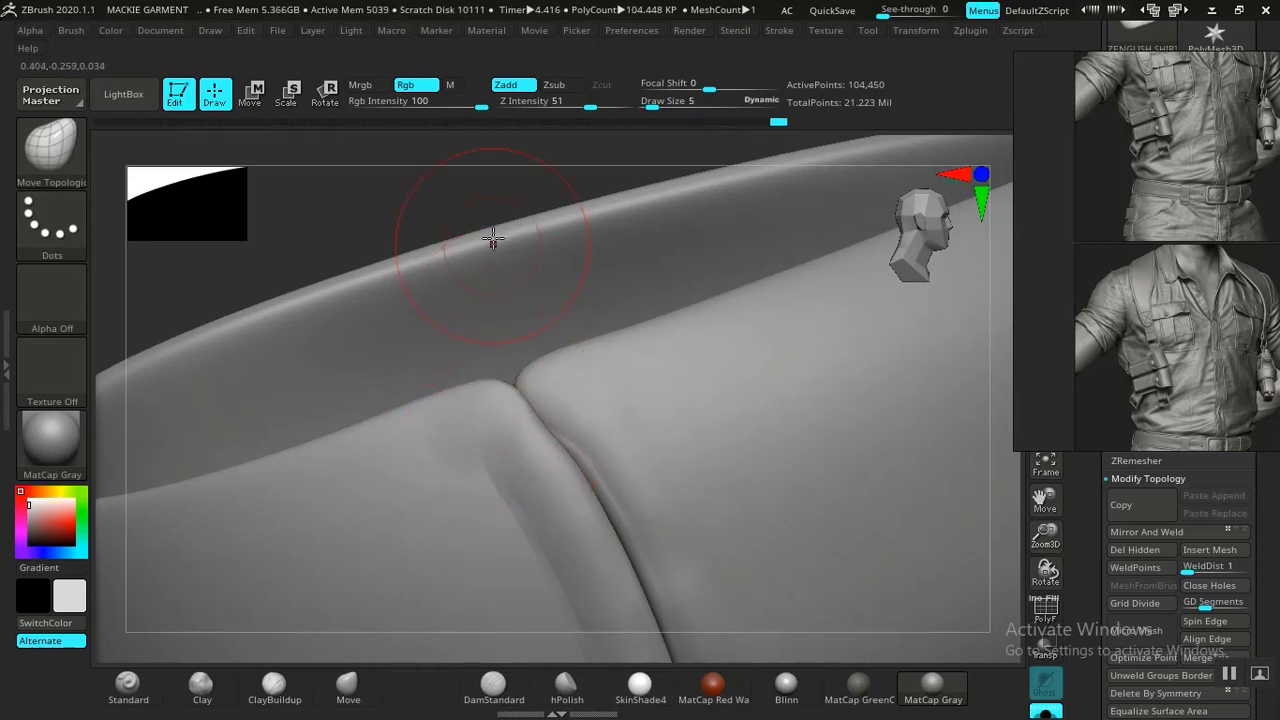
Unhide the rest of the overshirt and bring its front into view
key("f")
key("ctrl")
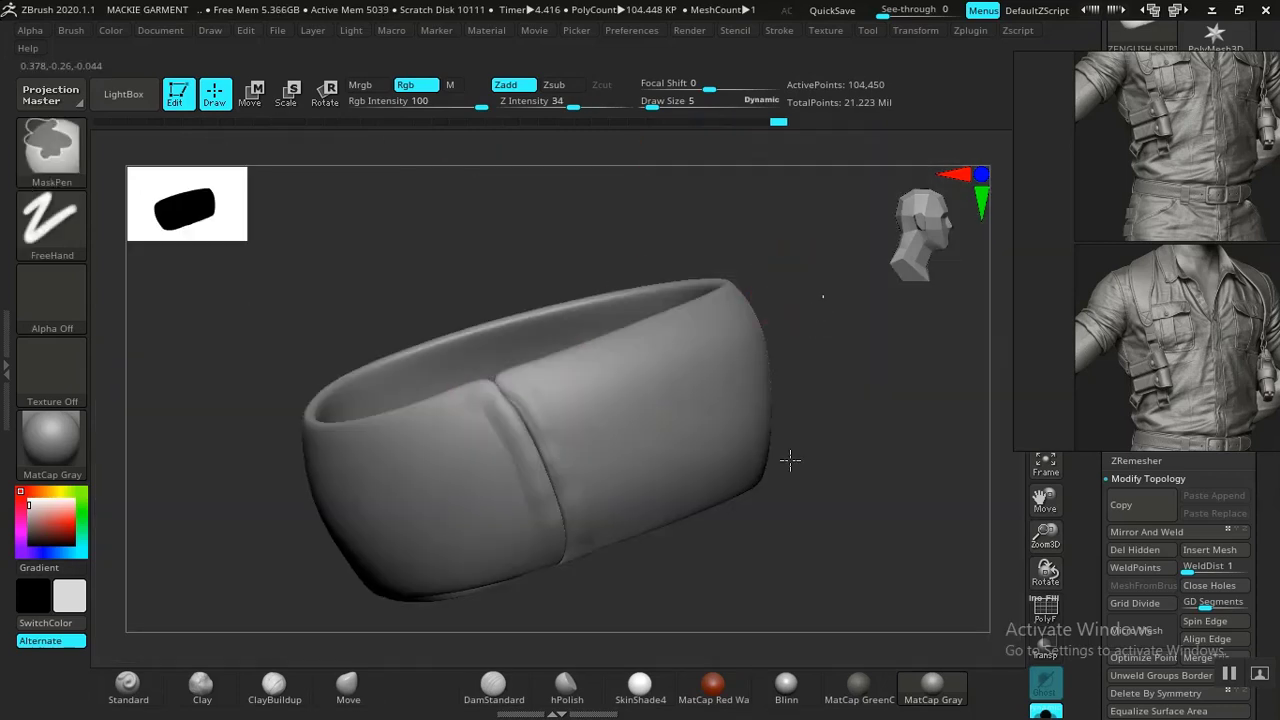
key("Up")
key("f")
left_click_drag(805, 447, 707, 420)
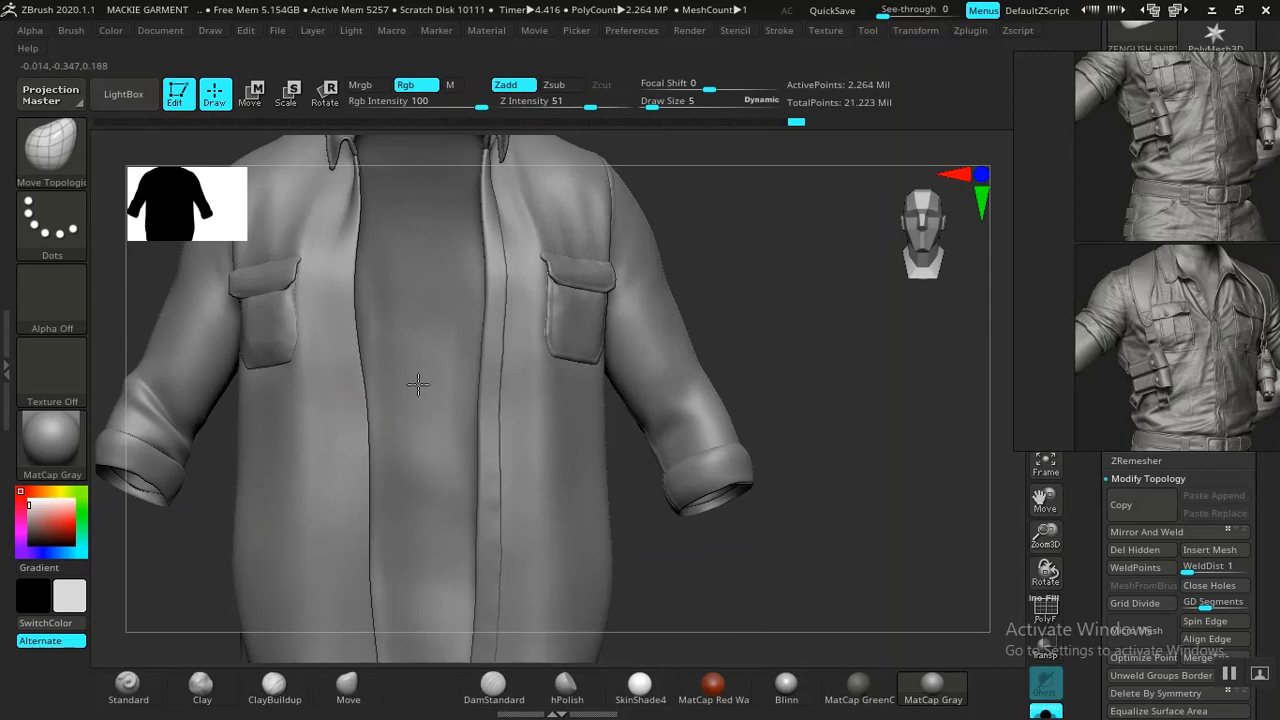
Inspect the overshirt's front down to its hem and isolate the front panel on the character's right
left_click_drag(773, 309, 443, 443)
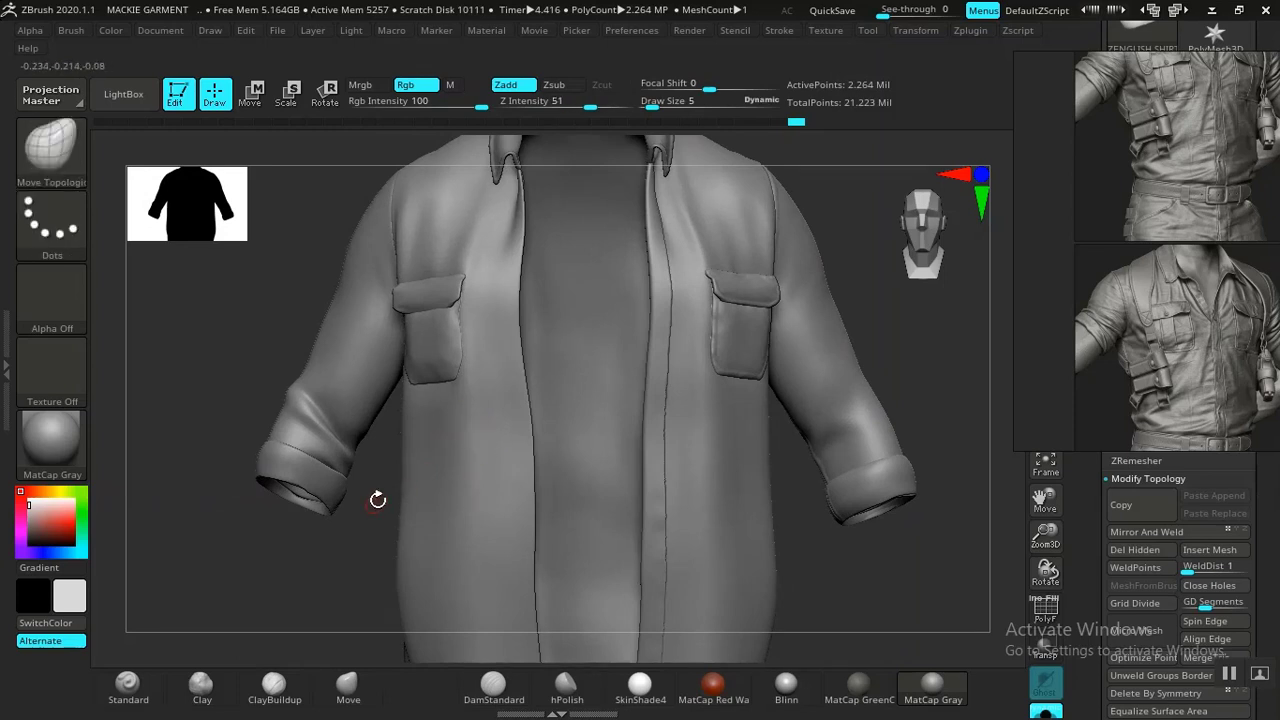
mouse_move(1164, 245)
middle_mouse_down()
mouse_move(1180, 227)
mouse_move(1164, 232)
middle_mouse_up()
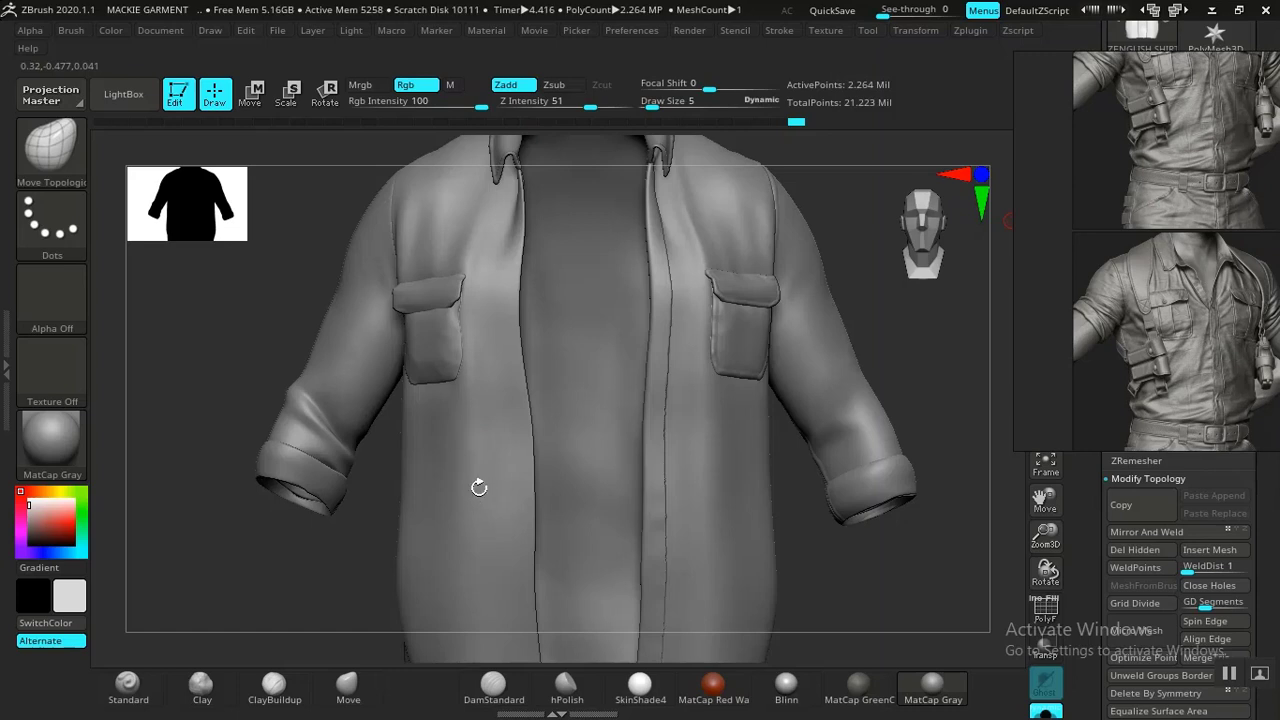
left_click_drag(848, 574, 831, 572)
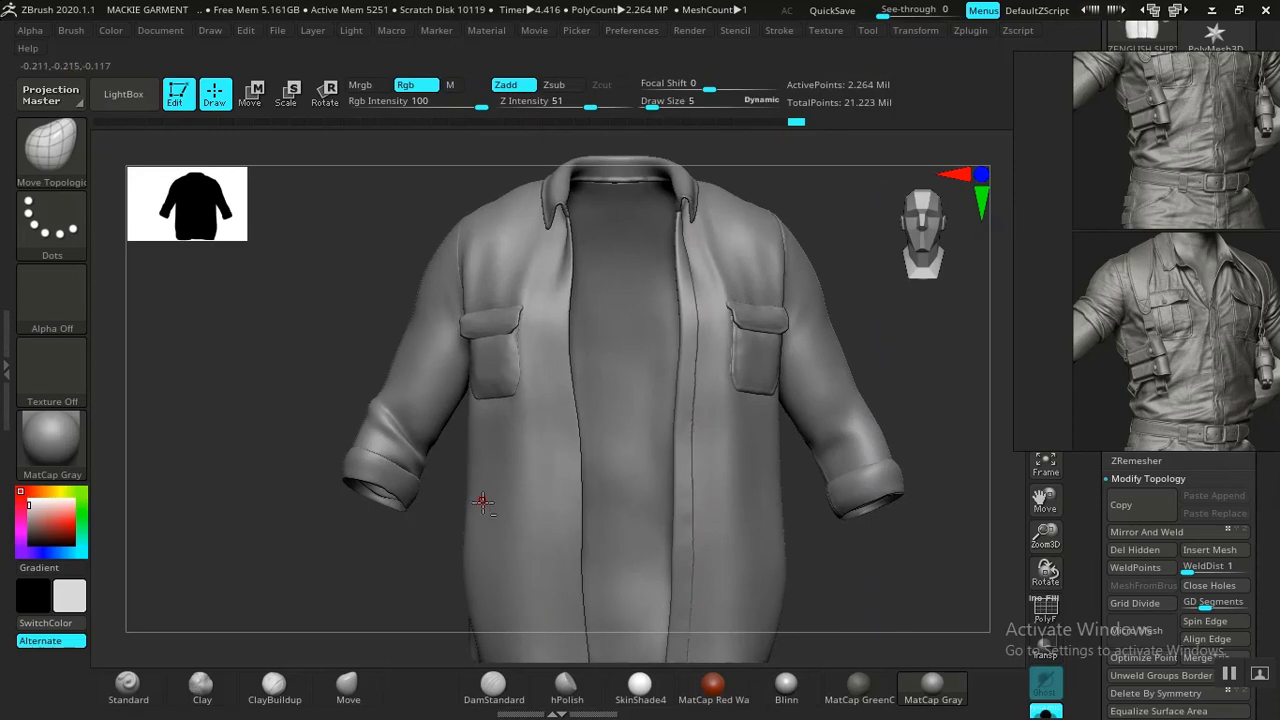
left_click_drag(345, 590, 906, 482, "alt")
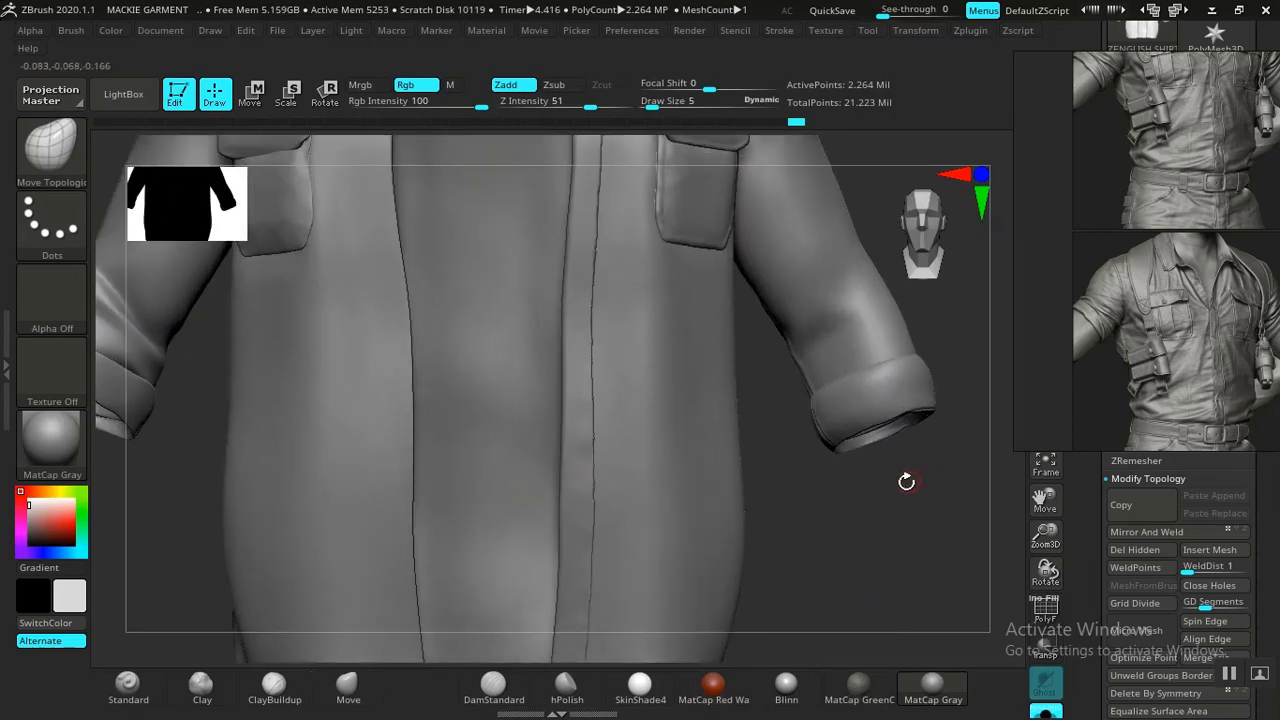
left_click_drag(846, 546, 522, 508, "alt")
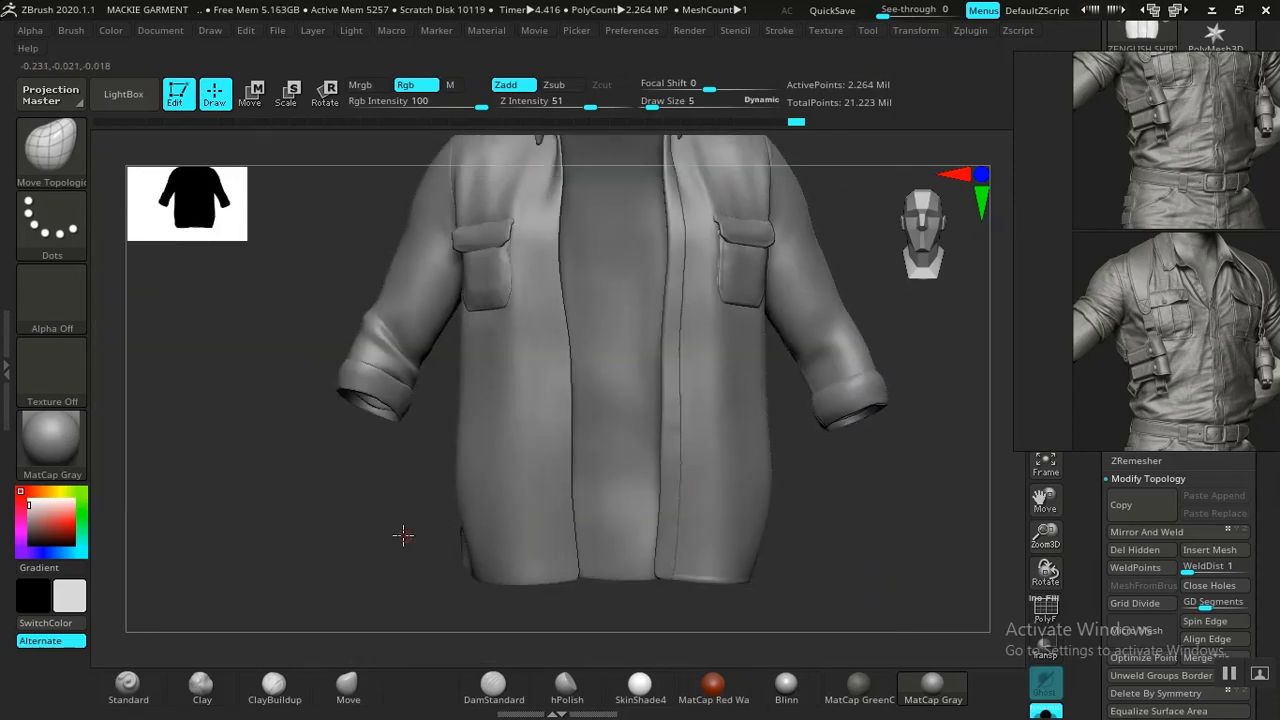
mouse_move(403, 535)
left_mouse_down("alt")
mouse_move(431, 531)
mouse_move(471, 491)
mouse_move(626, 500)
mouse_move(623, 409)
mouse_move(678, 402)
mouse_move(660, 457)
mouse_move(666, 420)
mouse_move(629, 377)
mouse_move(660, 422)
mouse_move(694, 354)
mouse_move(686, 414)
left_mouse_up("alt")
key("ctrl+shift")
left_click(469, 482, "ctrl+shift")
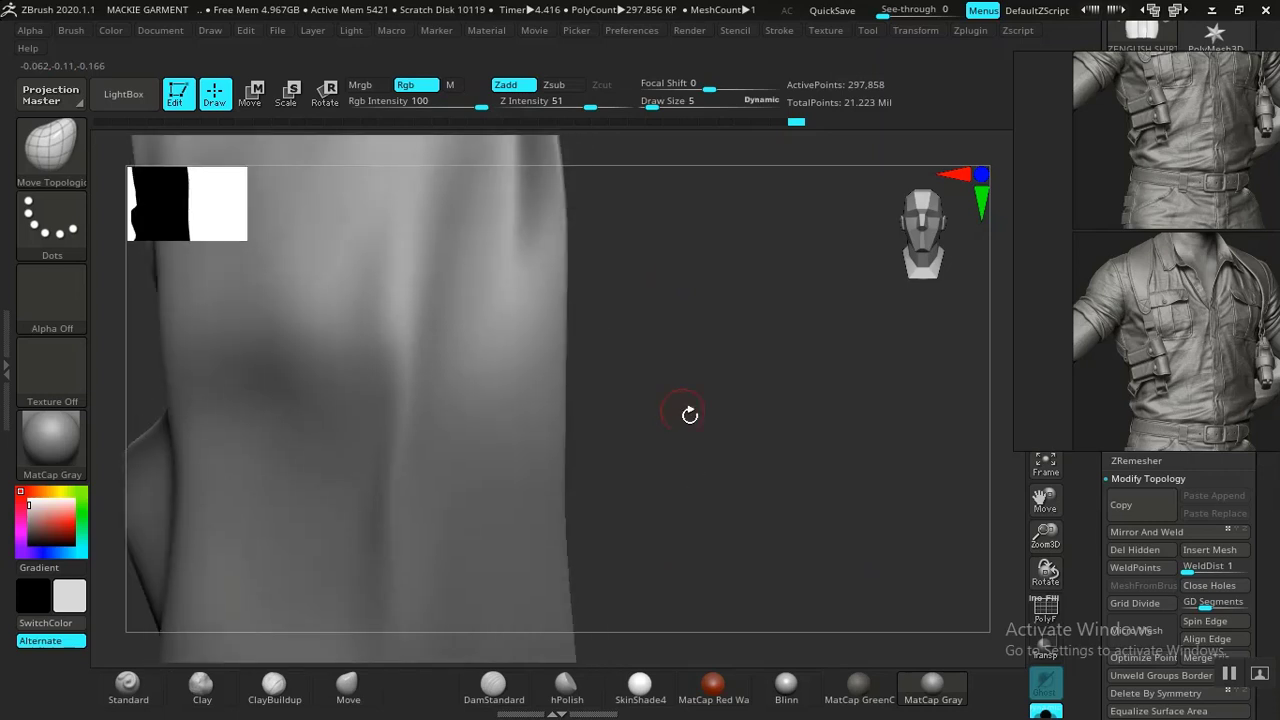
Switch to the Standard brush at the panel's upper front corner and turn on LazyMouse, adjusting its lazy settings
left_click(1229, 676)
mouse_move(686, 491)
left_mouse_down()
mouse_move(746, 480)
mouse_move(684, 437)
mouse_move(674, 363)
mouse_move(734, 443)
mouse_move(737, 346)
mouse_move(740, 523)
mouse_move(763, 423)
mouse_move(731, 519)
mouse_move(690, 460)
left_mouse_up()
left_click_drag(669, 256, 572, 202)
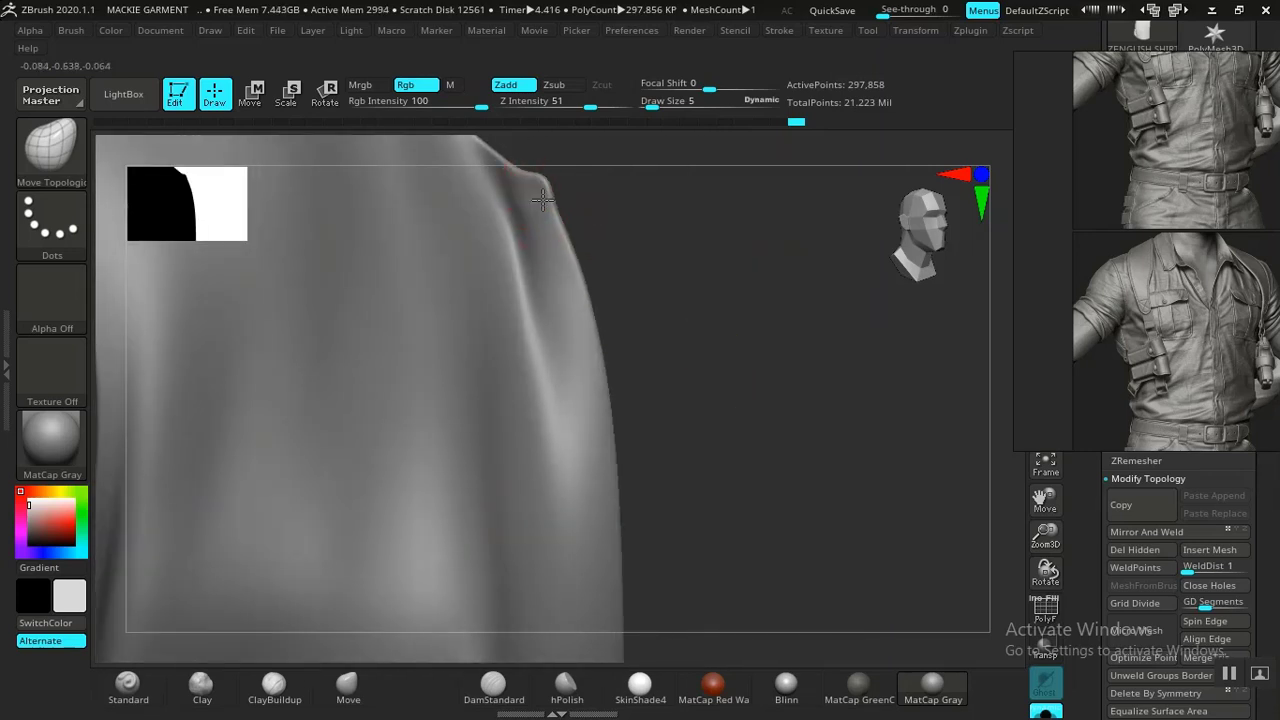
key("ctrl")
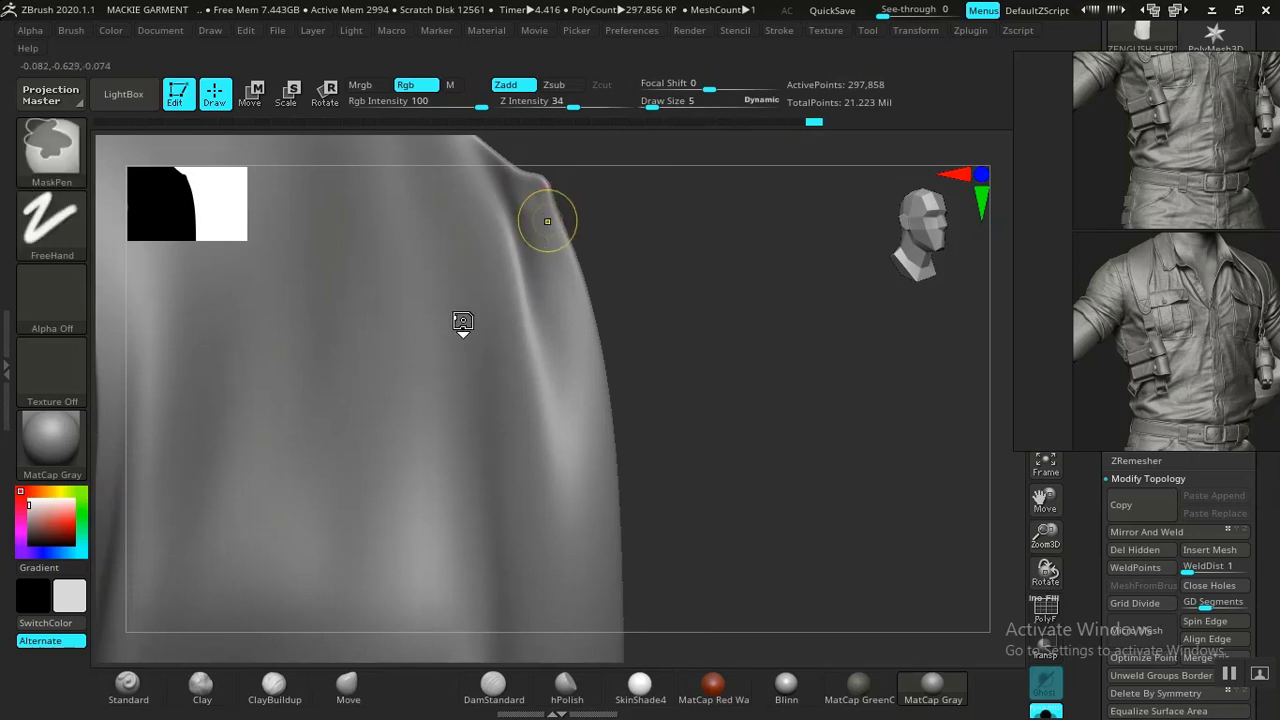
key("ctrl+z")
left_click(127, 684)
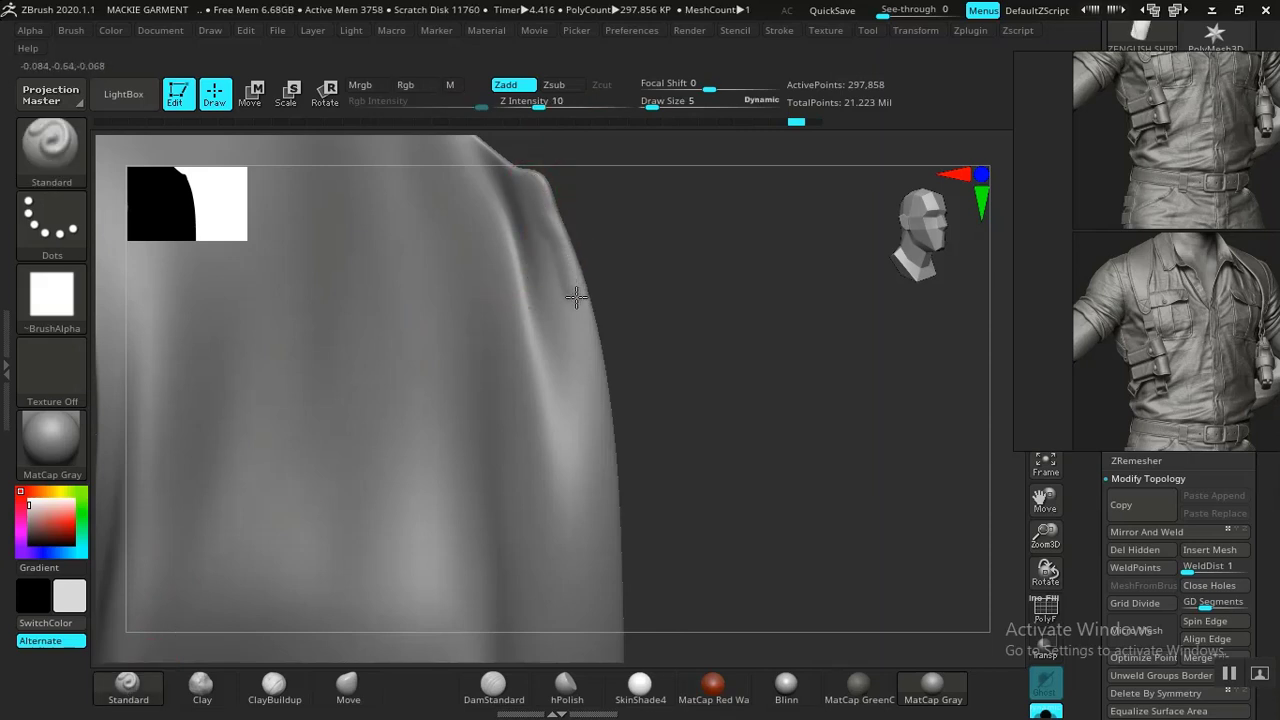
left_click_drag(601, 409, 845, 148)
left_click(779, 31)
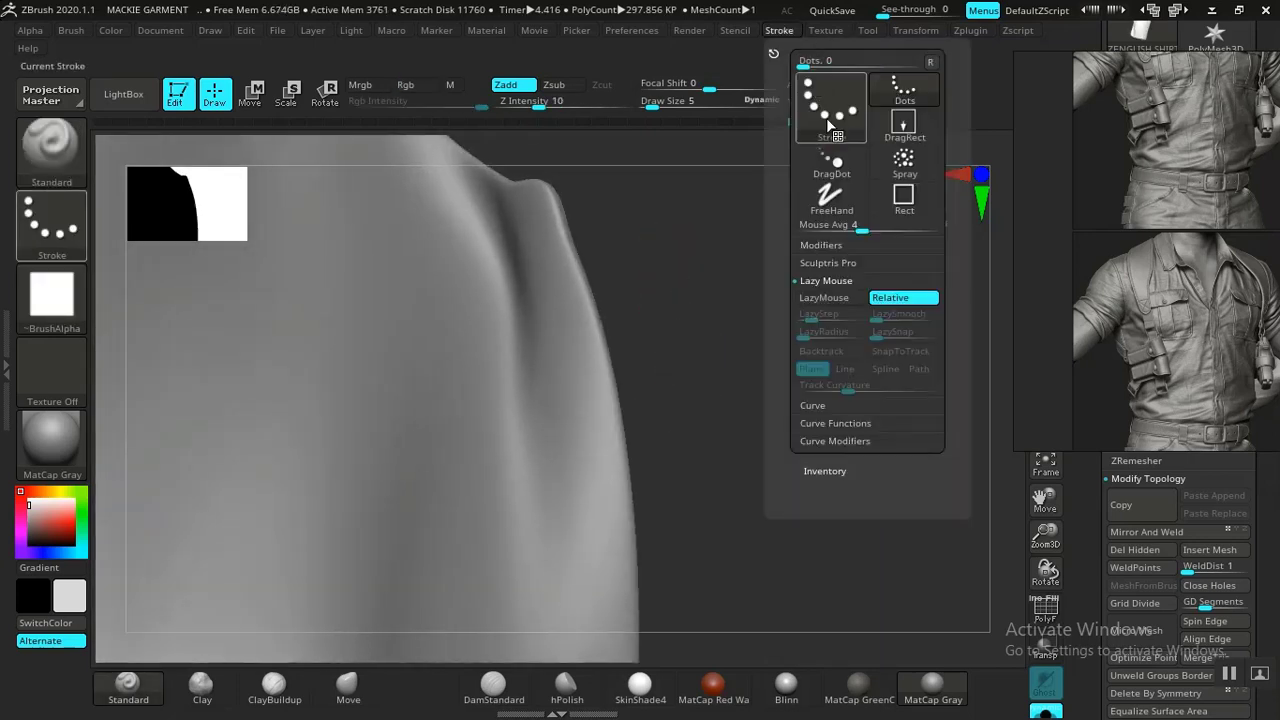
left_click(825, 297)
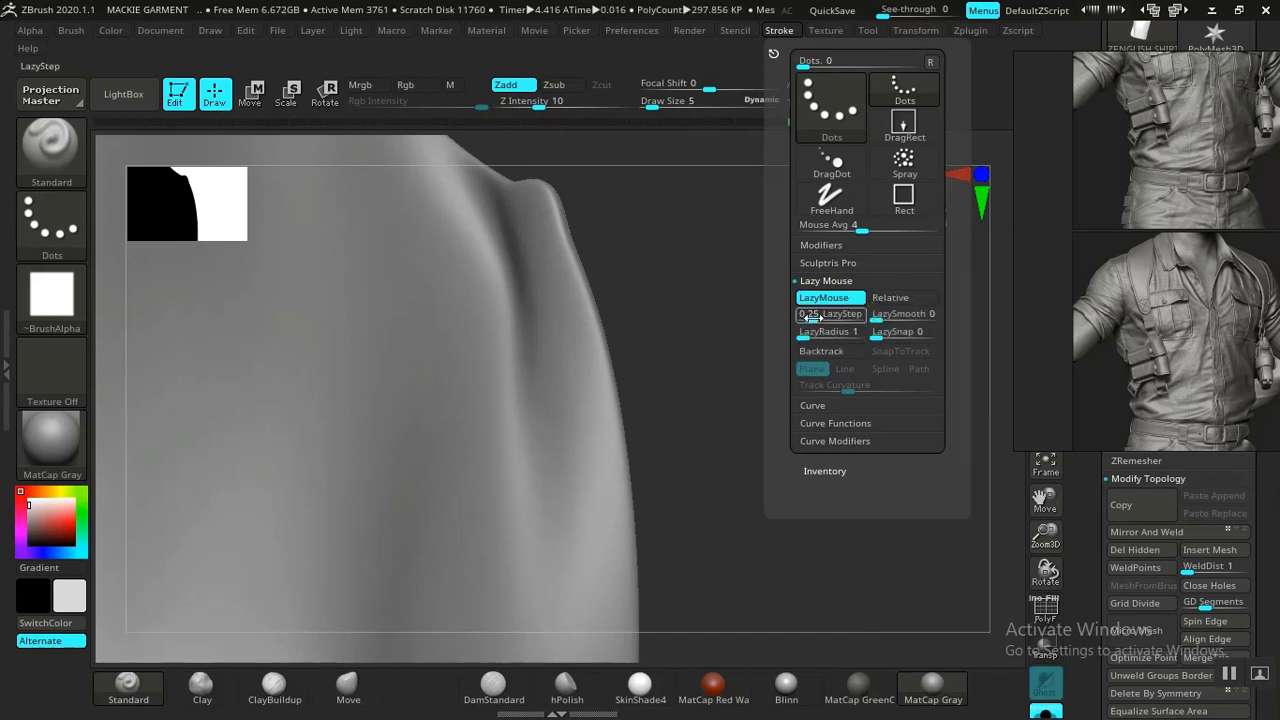
mouse_move(813, 319)
left_mouse_down()
mouse_move(789, 319)
mouse_move(817, 339)
left_mouse_up()
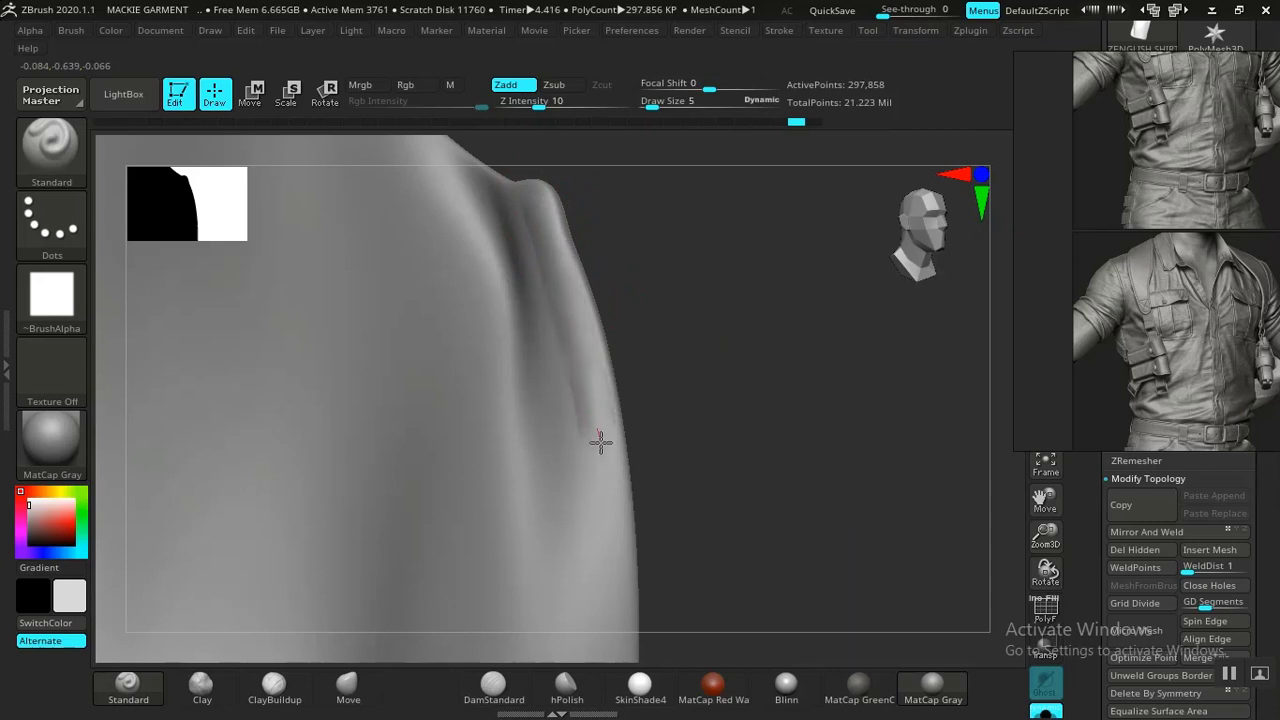
Sculpt a raised hem from the panel's upper corner down the upper part of its front opening edge
left_click_drag(607, 481, 608, 482)
left_click_drag(610, 264, 691, 407, "alt")
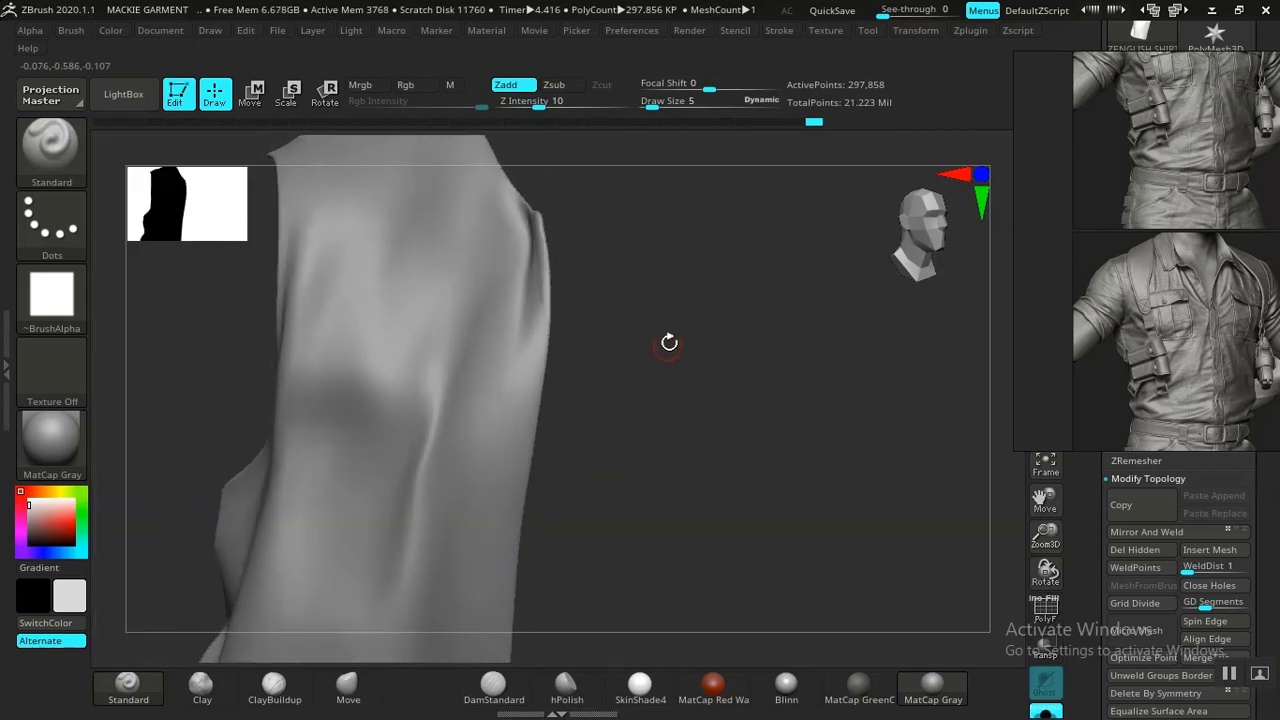
mouse_move(669, 342)
left_mouse_down()
mouse_move(693, 341)
mouse_move(681, 318)
mouse_move(717, 400)
mouse_move(754, 417)
mouse_move(716, 302)
mouse_move(761, 397)
left_mouse_up()
left_click_drag(741, 386, 663, 294)
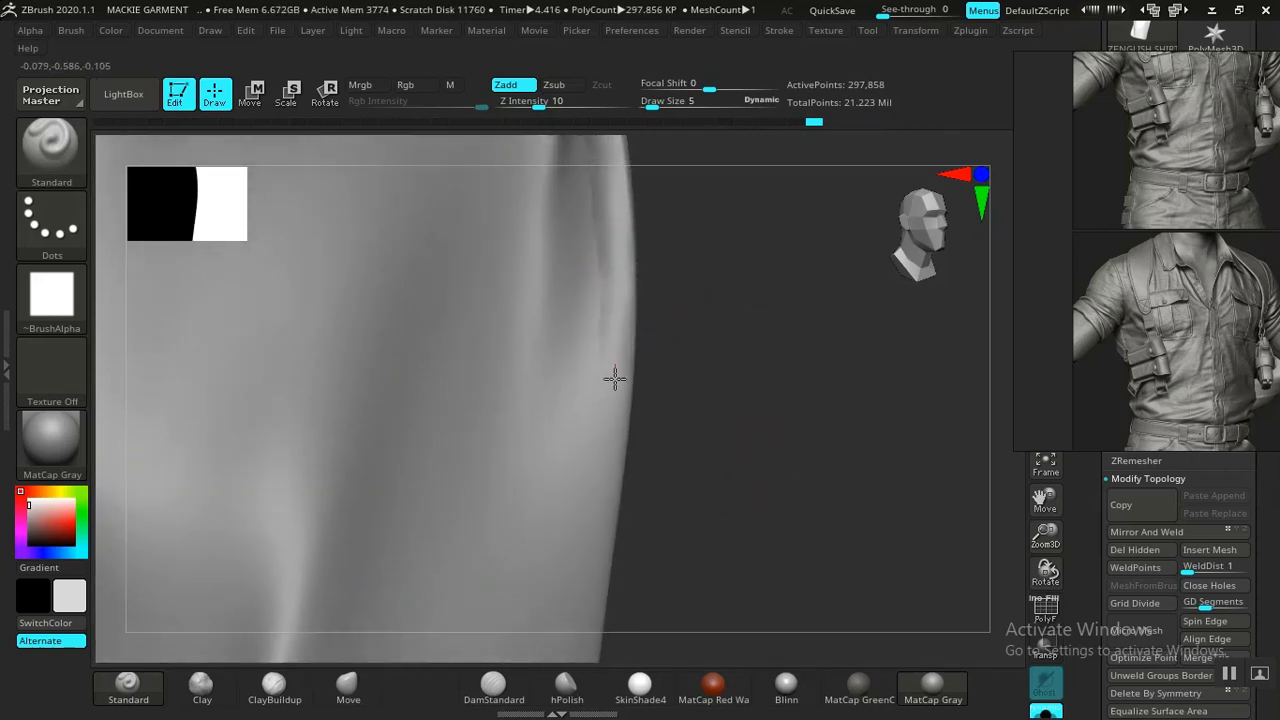
left_click_drag(610, 459, 598, 556)
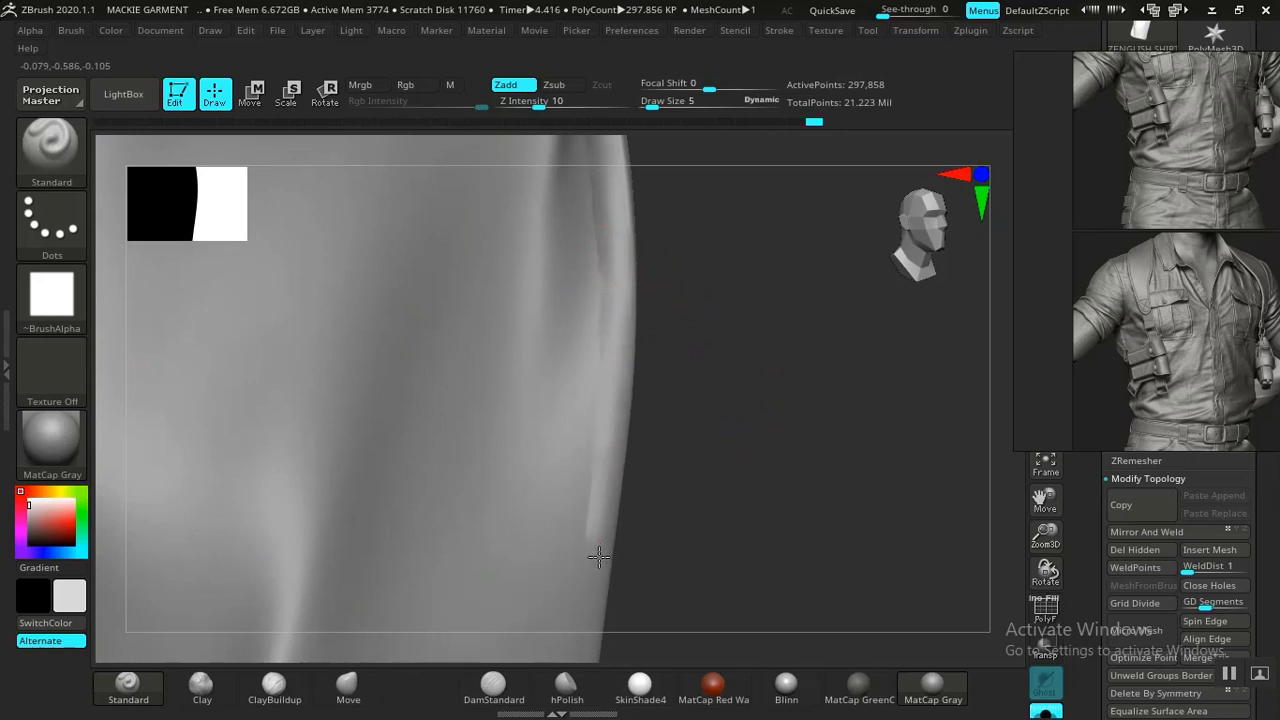
mouse_move(705, 508)
left_mouse_down()
mouse_move(680, 331)
mouse_move(703, 320)
mouse_move(759, 388)
mouse_move(729, 334)
mouse_move(766, 534)
mouse_move(686, 514)
left_mouse_up()
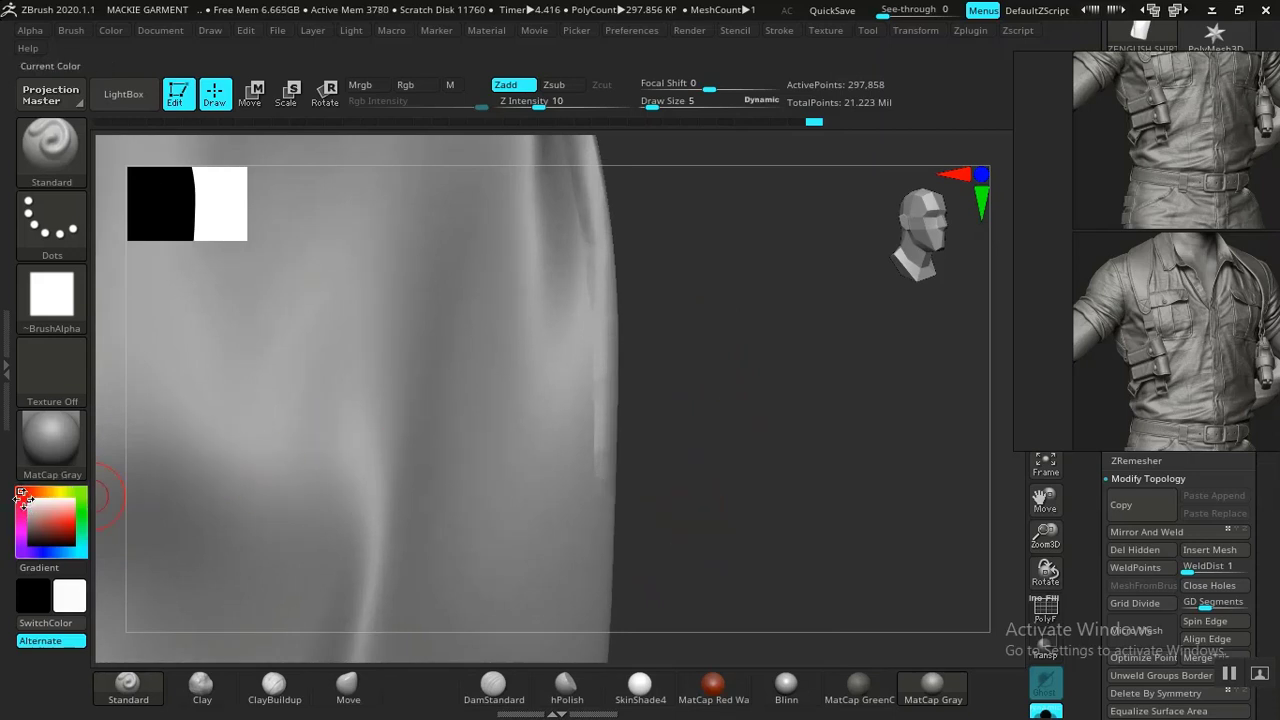
Continue the raised hem down the middle stretch of the panel's front opening edge
left_click_drag(689, 384, 660, 306)
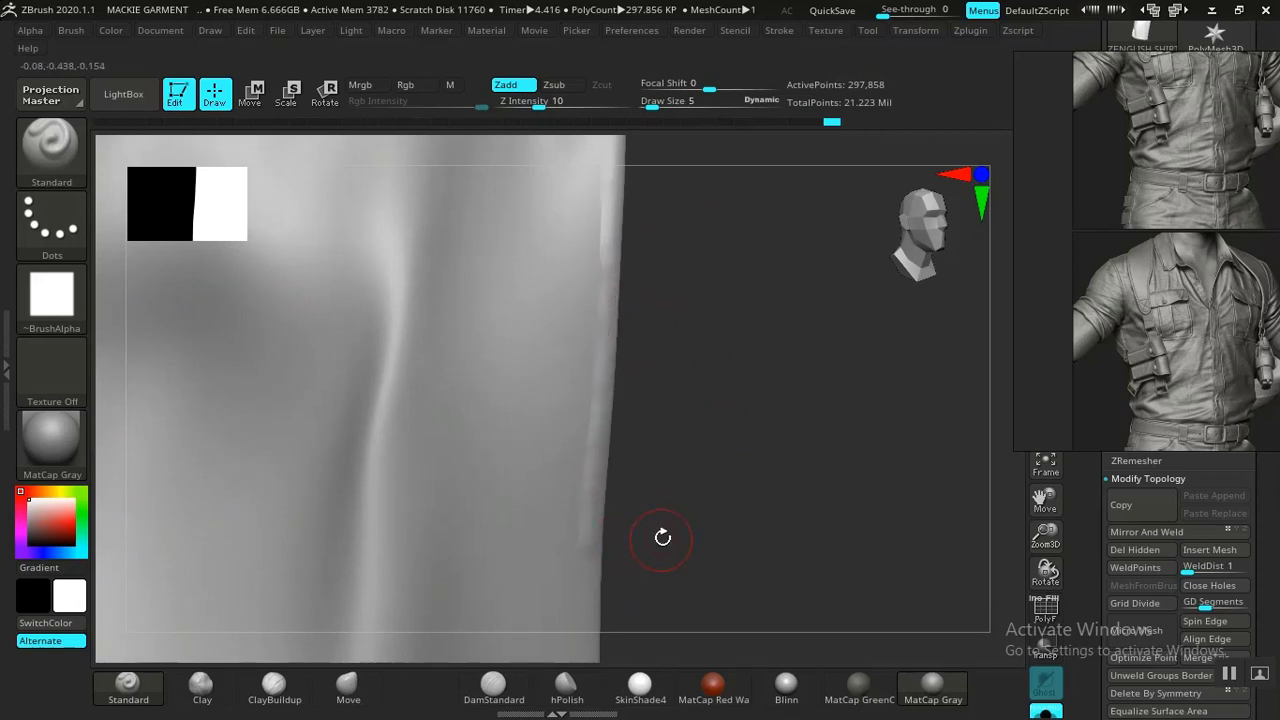
left_click_drag(663, 534, 663, 229)
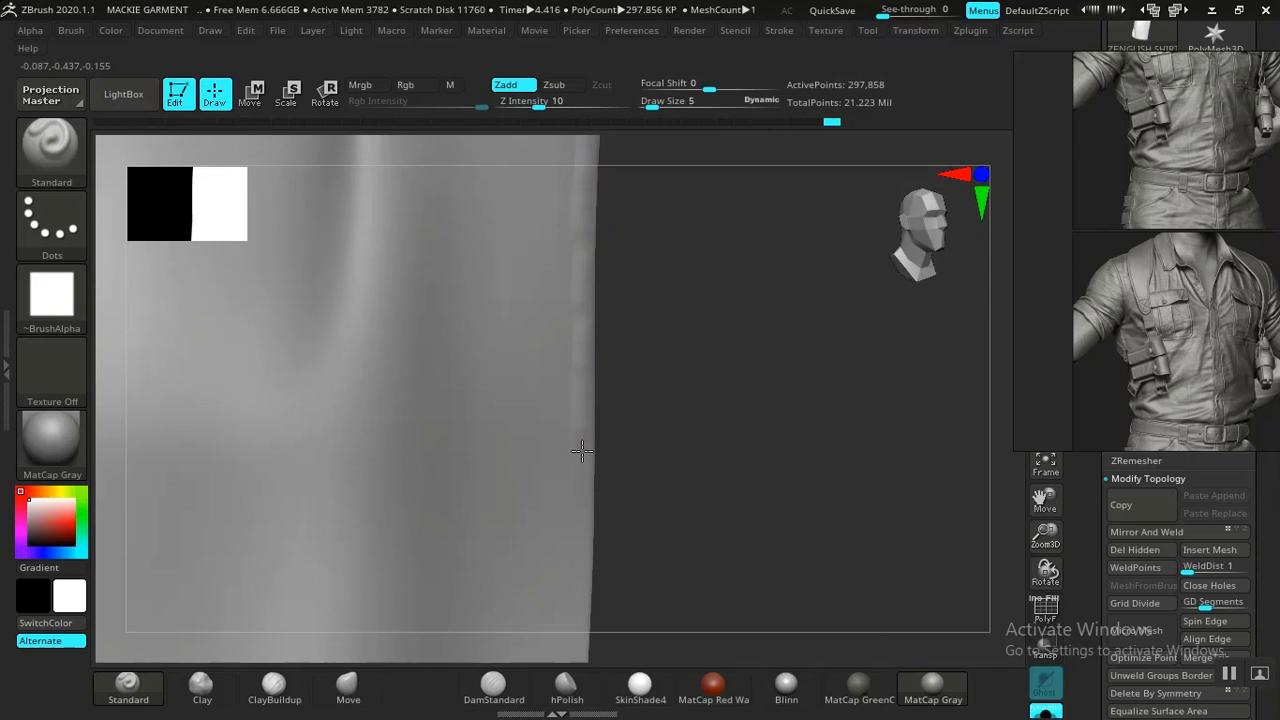
left_click_drag(639, 497, 640, 214)
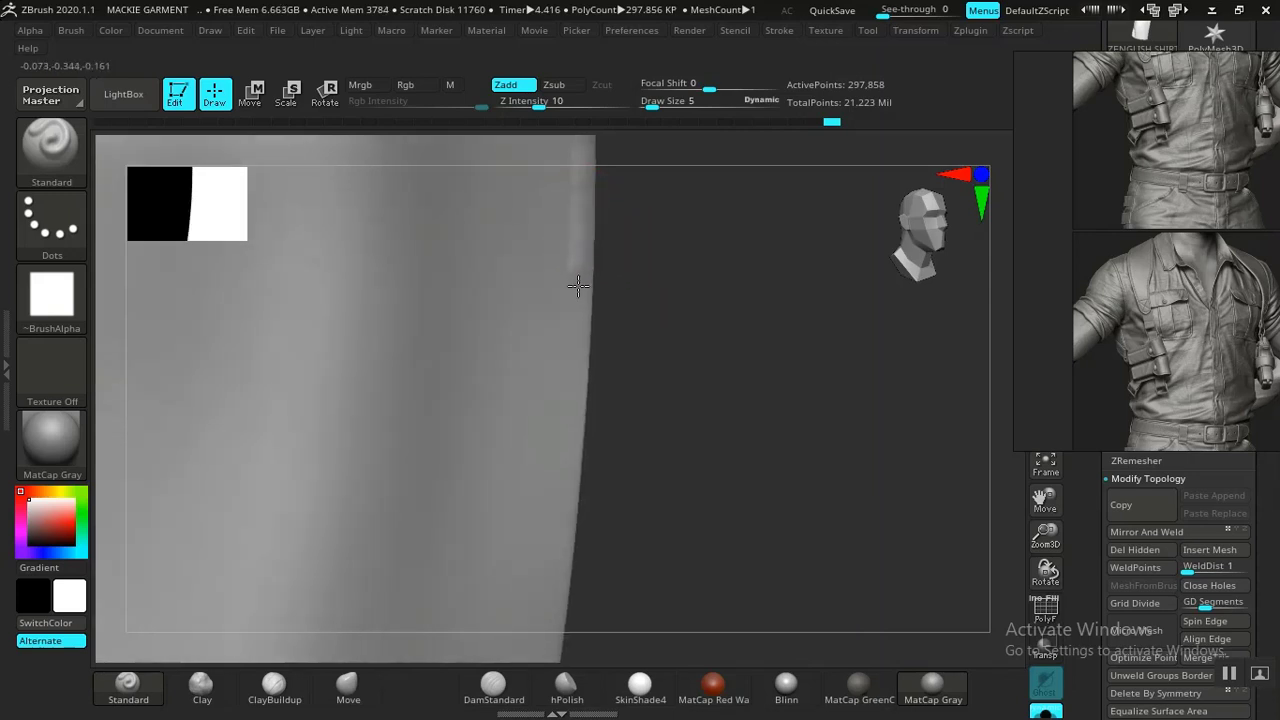
left_click_drag(576, 326, 575, 365)
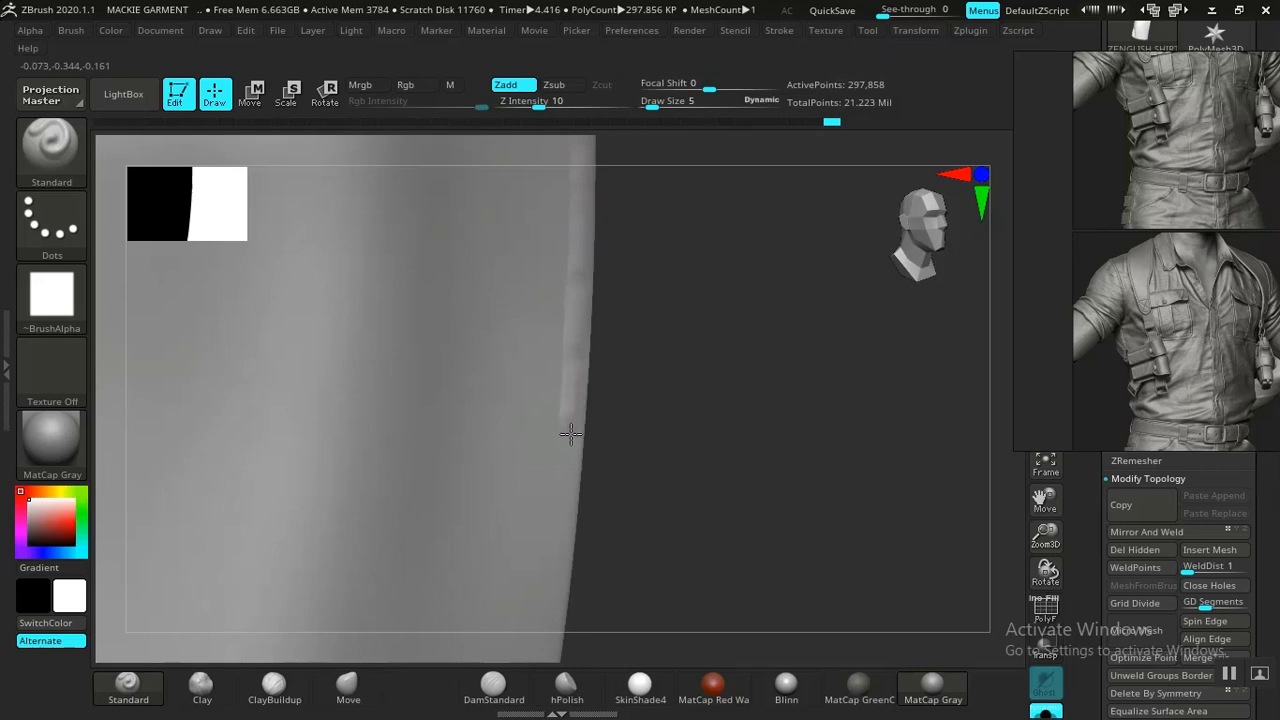
mouse_move(570, 432)
left_mouse_down()
mouse_move(566, 500)
mouse_move(660, 234)
left_mouse_up()
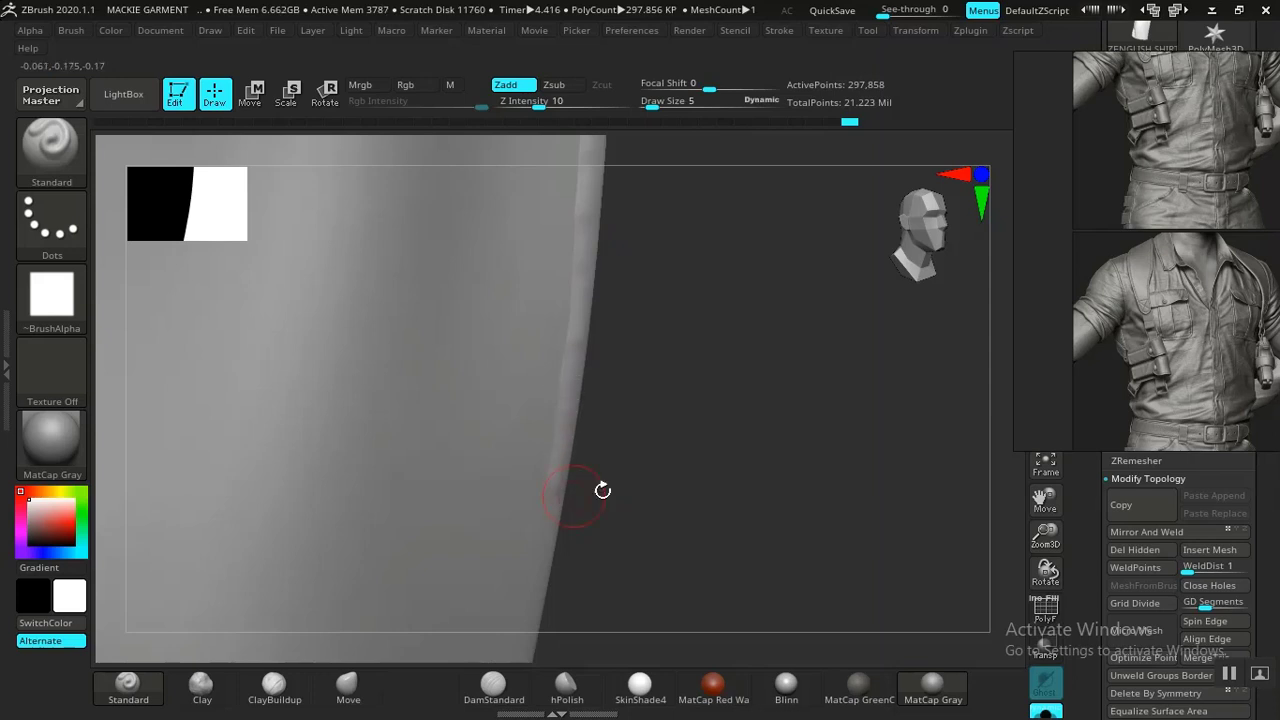
Extend the raised hem along the lower front opening edge to the panel's bottom corner, reworking the uneven part
left_click_drag(603, 489, 680, 214)
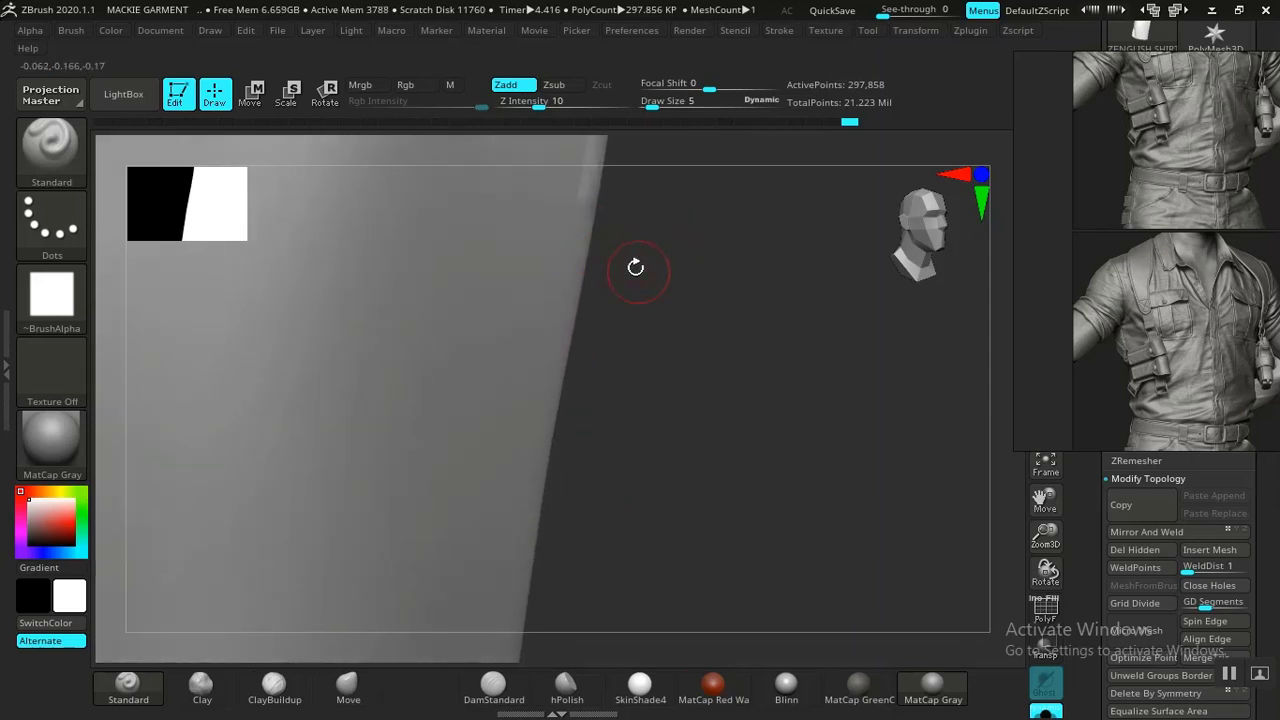
mouse_move(635, 267)
left_mouse_down()
mouse_move(631, 229)
mouse_move(610, 222)
mouse_move(566, 295)
mouse_move(580, 223)
mouse_move(569, 255)
left_mouse_up()
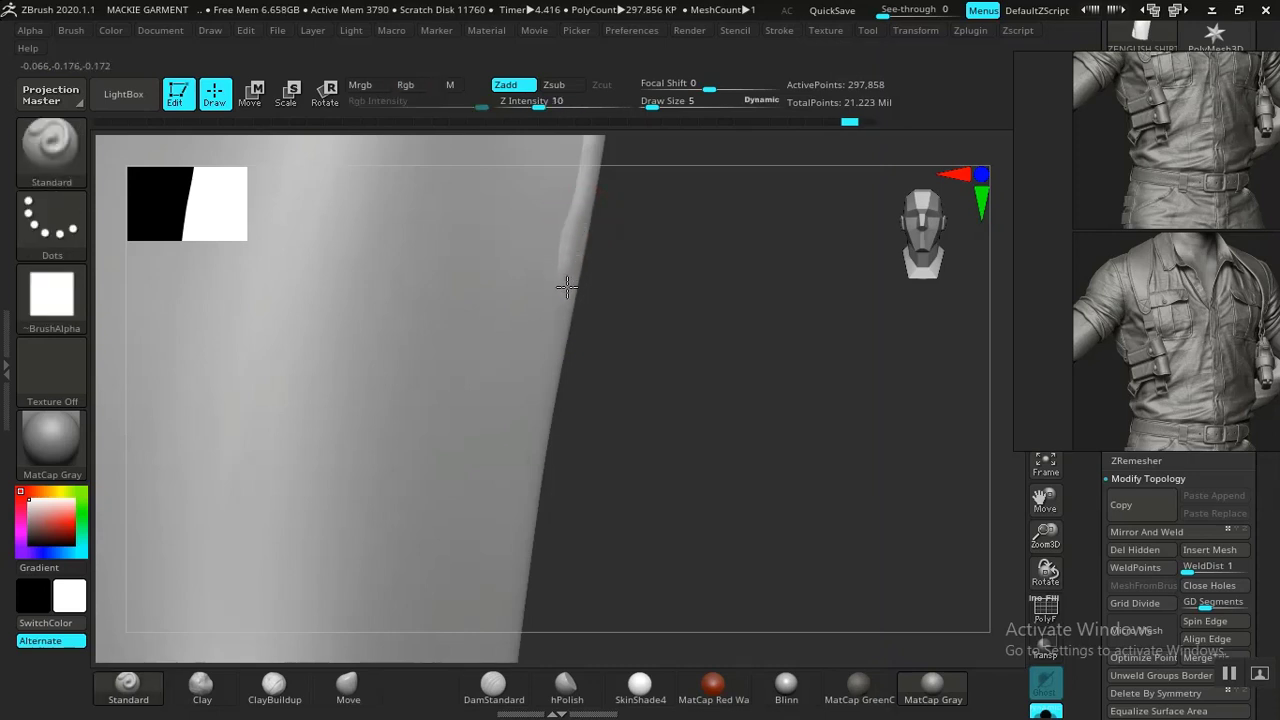
left_click_drag(560, 319, 577, 229, "shift")
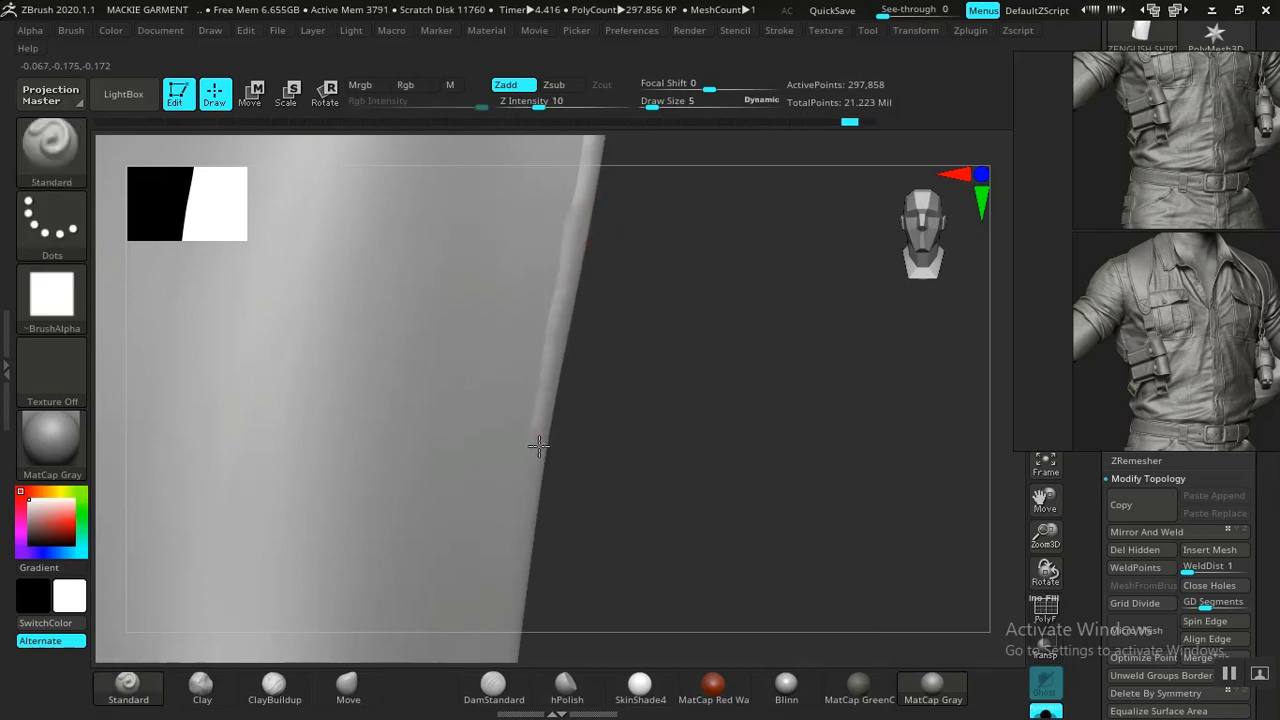
left_click_drag(539, 446, 538, 458)
left_click_drag(638, 434, 663, 232, "alt")
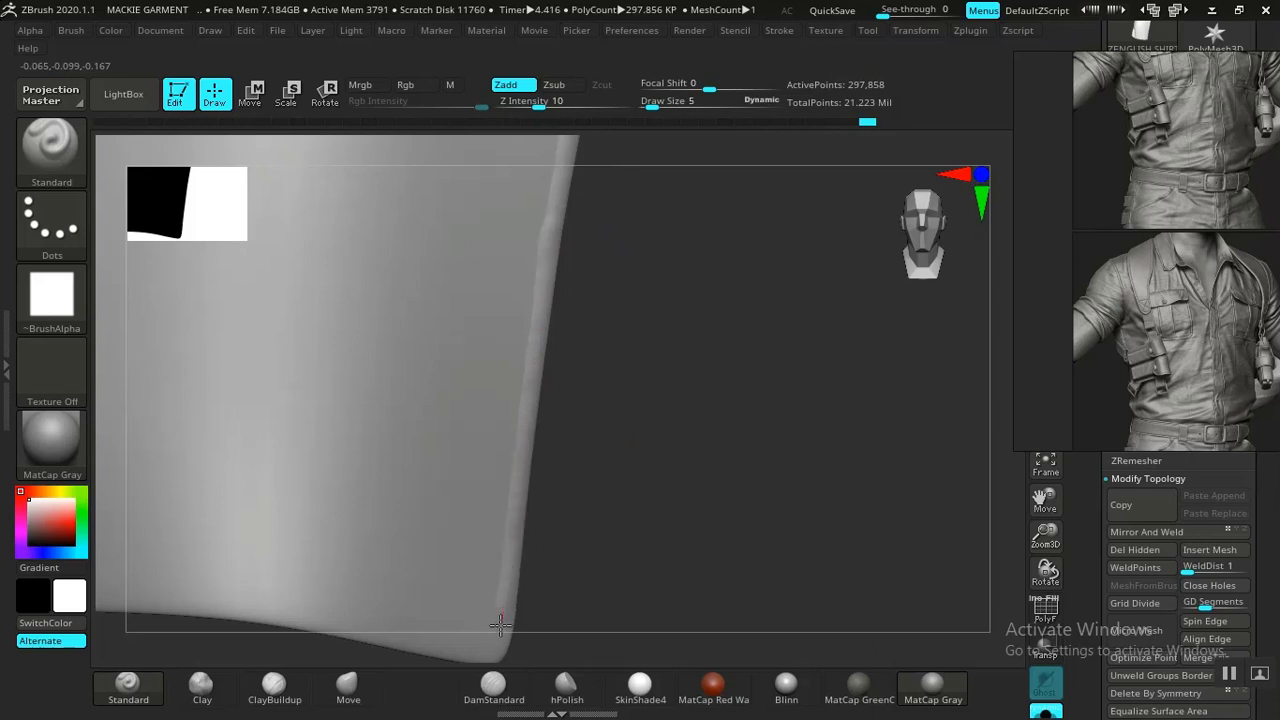
Sculpt a raised hem along the panel's bottom edge, from the front corner around to the side corner
mouse_move(634, 549)
left_mouse_down()
mouse_move(643, 377)
mouse_move(634, 451)
mouse_move(623, 354)
mouse_move(646, 423)
mouse_move(631, 297)
mouse_move(691, 487)
mouse_move(640, 326)
mouse_move(691, 263)
mouse_move(686, 483)
mouse_move(660, 426)
left_mouse_up()
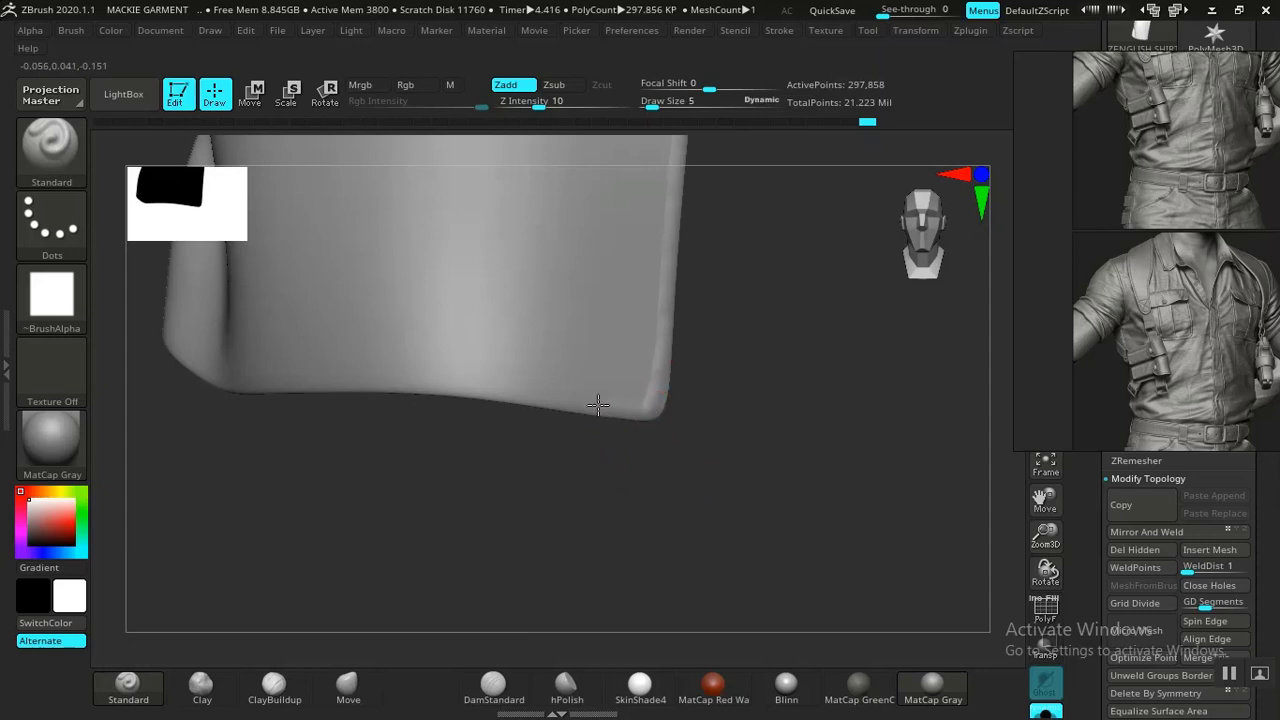
left_click_drag(509, 389, 431, 380)
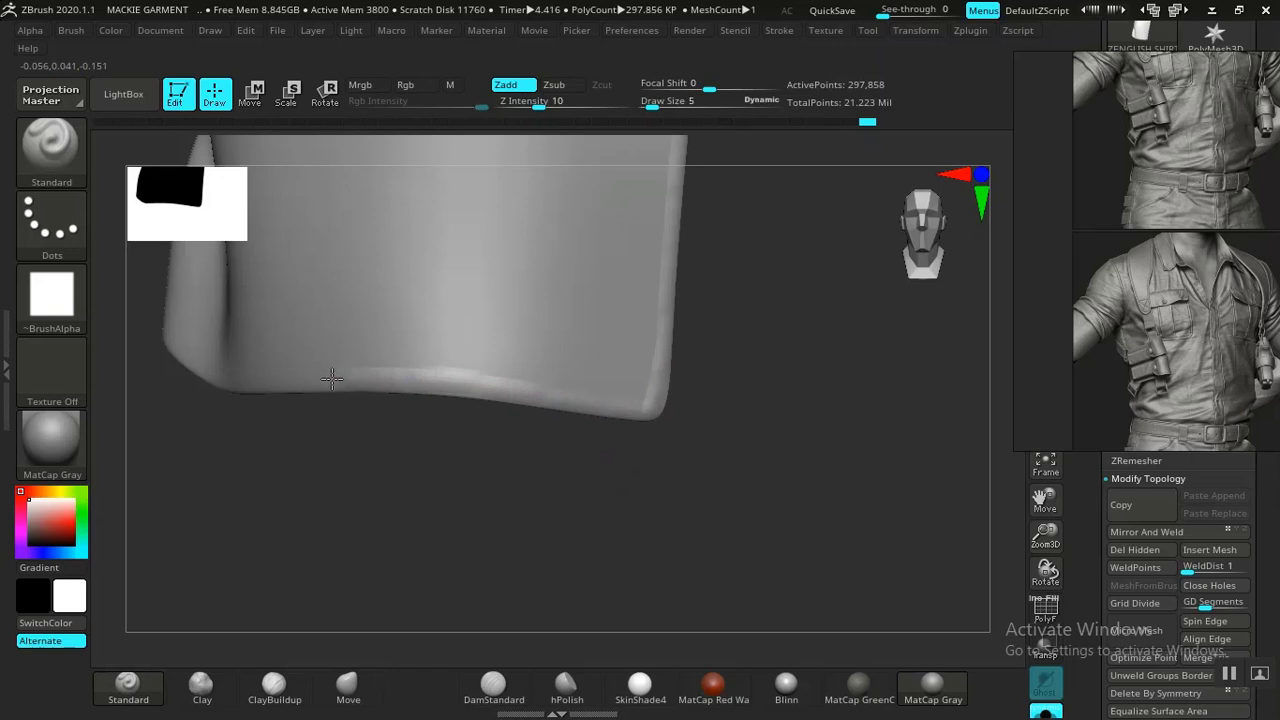
left_click_drag(257, 460, 643, 511)
mouse_move(601, 429)
left_mouse_down()
mouse_move(455, 419)
mouse_move(324, 368)
mouse_move(243, 360)
mouse_move(297, 426)
mouse_move(467, 490)
left_mouse_up()
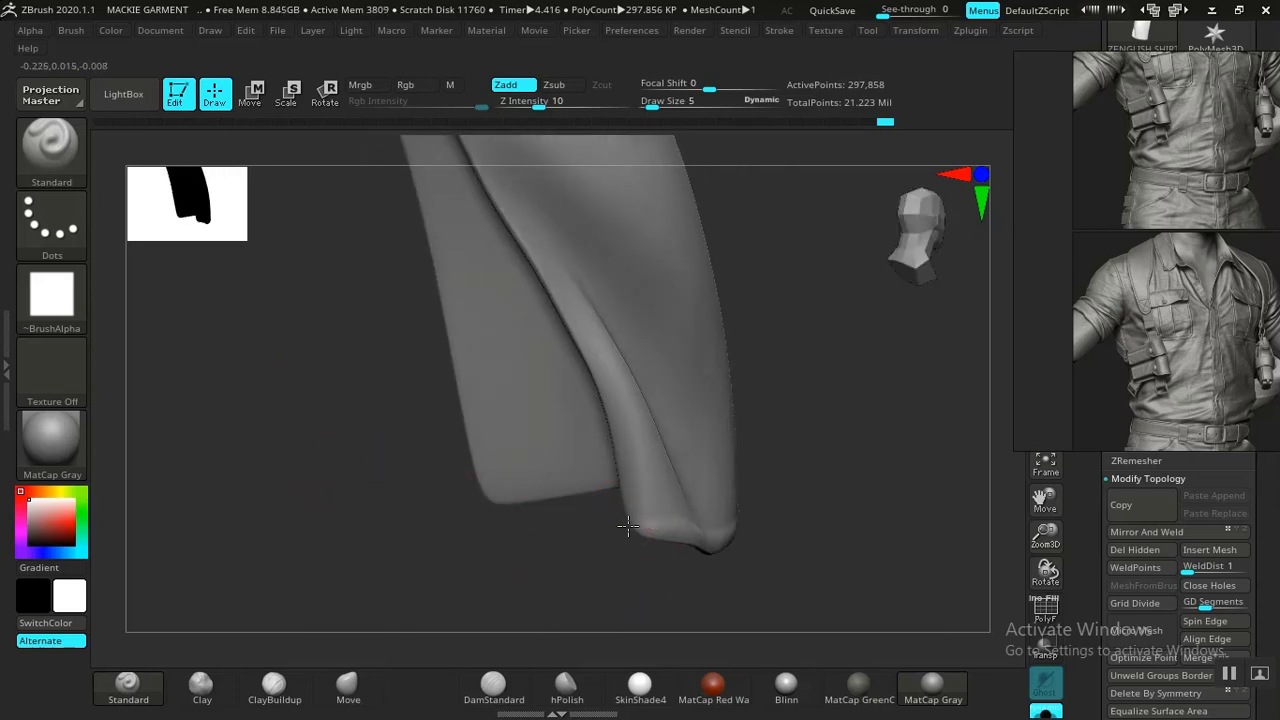
Sculpt a raised seam up the lower part of the panel's side edge, starting from the bottom side corner
left_click_drag(770, 516, 623, 467)
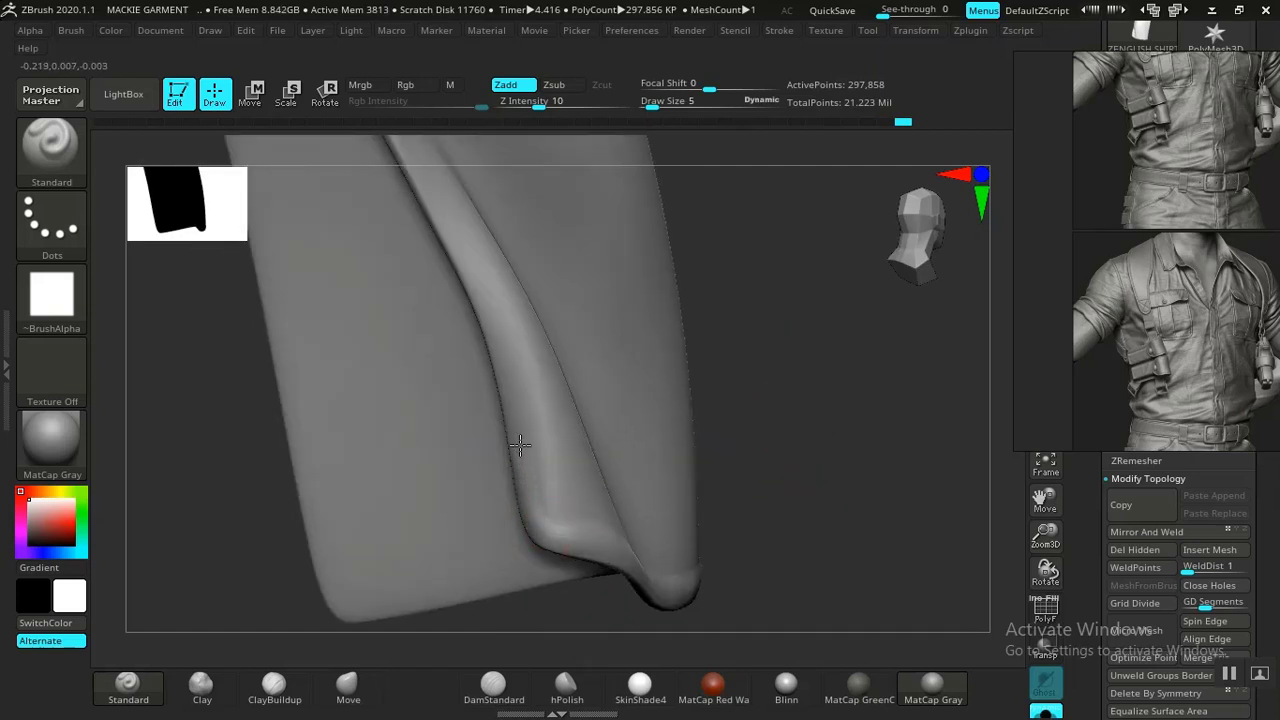
left_click_drag(499, 340, 472, 286)
mouse_move(840, 399)
left_mouse_down("alt")
mouse_move(777, 486)
mouse_move(821, 440)
mouse_move(306, 500)
mouse_move(340, 397)
mouse_move(380, 457)
mouse_move(383, 517)
mouse_move(363, 443)
mouse_move(369, 491)
mouse_move(410, 441)
left_mouse_up("alt")
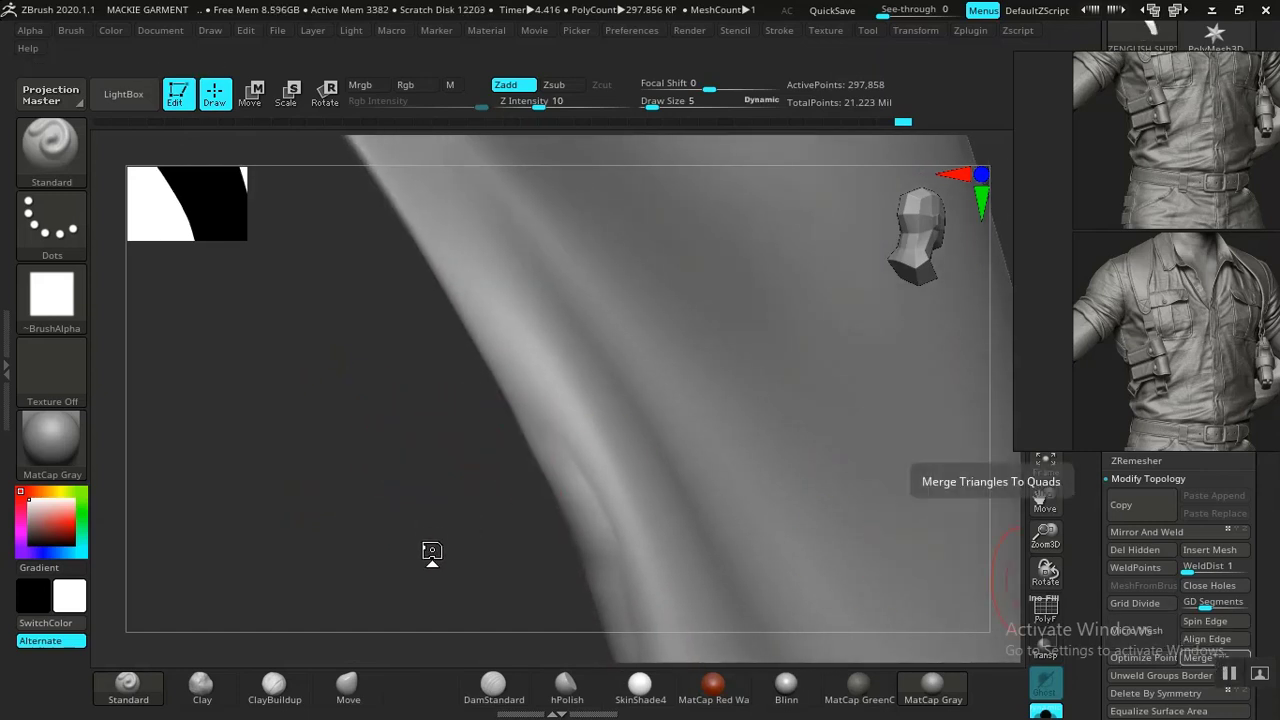
mouse_move(432, 551)
left_mouse_down()
mouse_move(423, 537)
mouse_move(489, 529)
mouse_move(477, 543)
mouse_move(578, 514)
left_mouse_up()
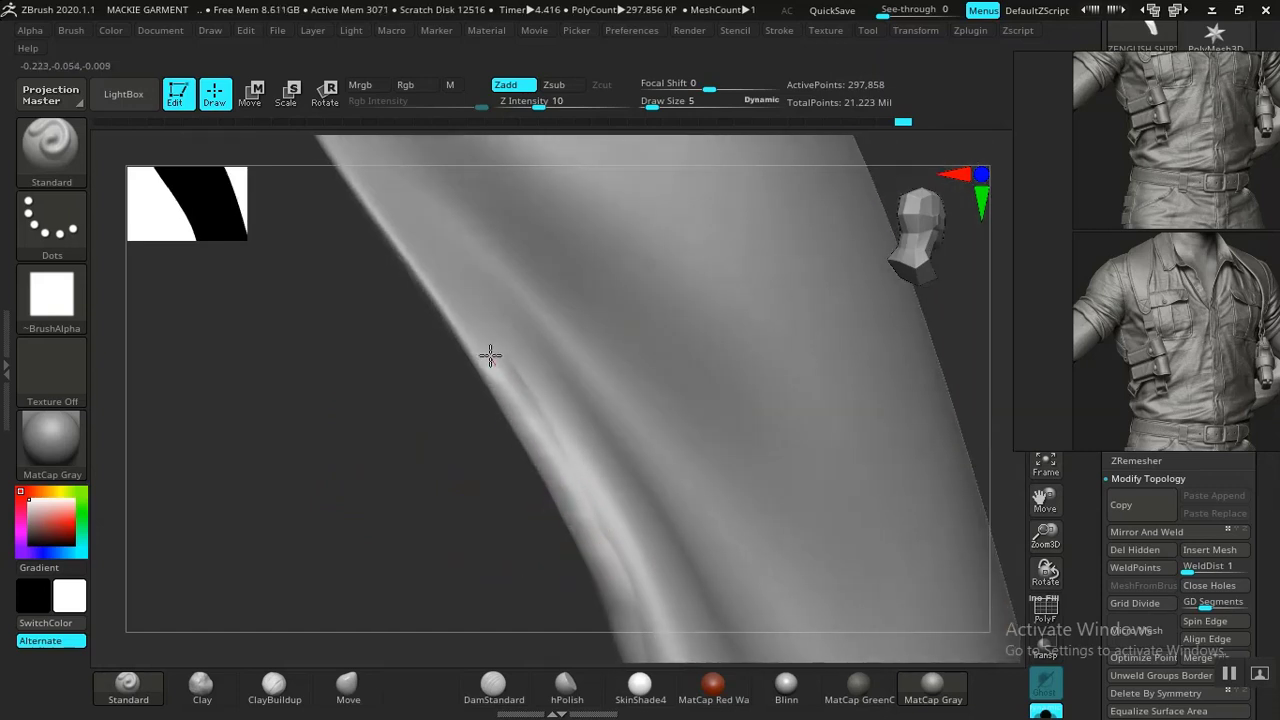
mouse_move(414, 506)
left_mouse_down()
mouse_move(543, 623)
mouse_move(400, 554)
mouse_move(477, 523)
mouse_move(623, 580)
mouse_move(586, 583)
mouse_move(438, 328)
left_mouse_up()
Continue the raised seam up the middle stretch of the front panel's side edge
left_click_drag(317, 411, 494, 580, "alt")
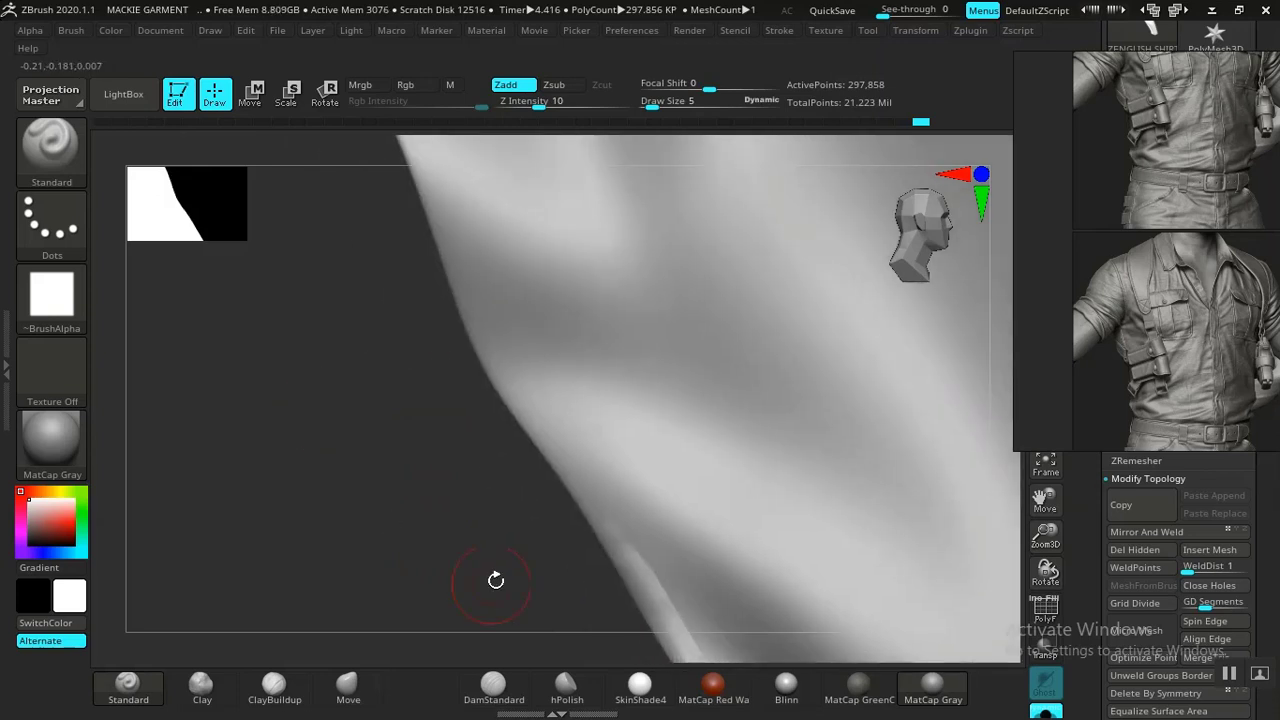
mouse_move(603, 520)
left_mouse_down()
mouse_move(489, 337)
mouse_move(397, 517)
mouse_move(457, 553)
left_mouse_up()
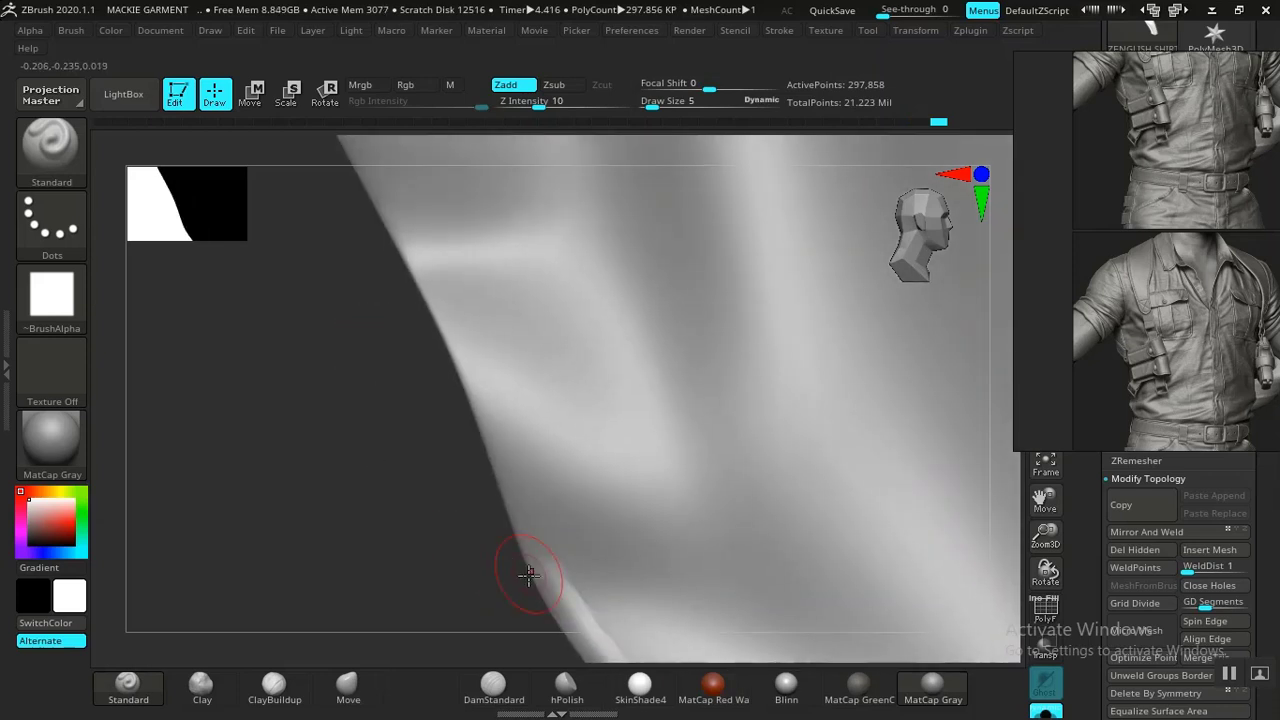
left_click_drag(547, 580, 530, 540)
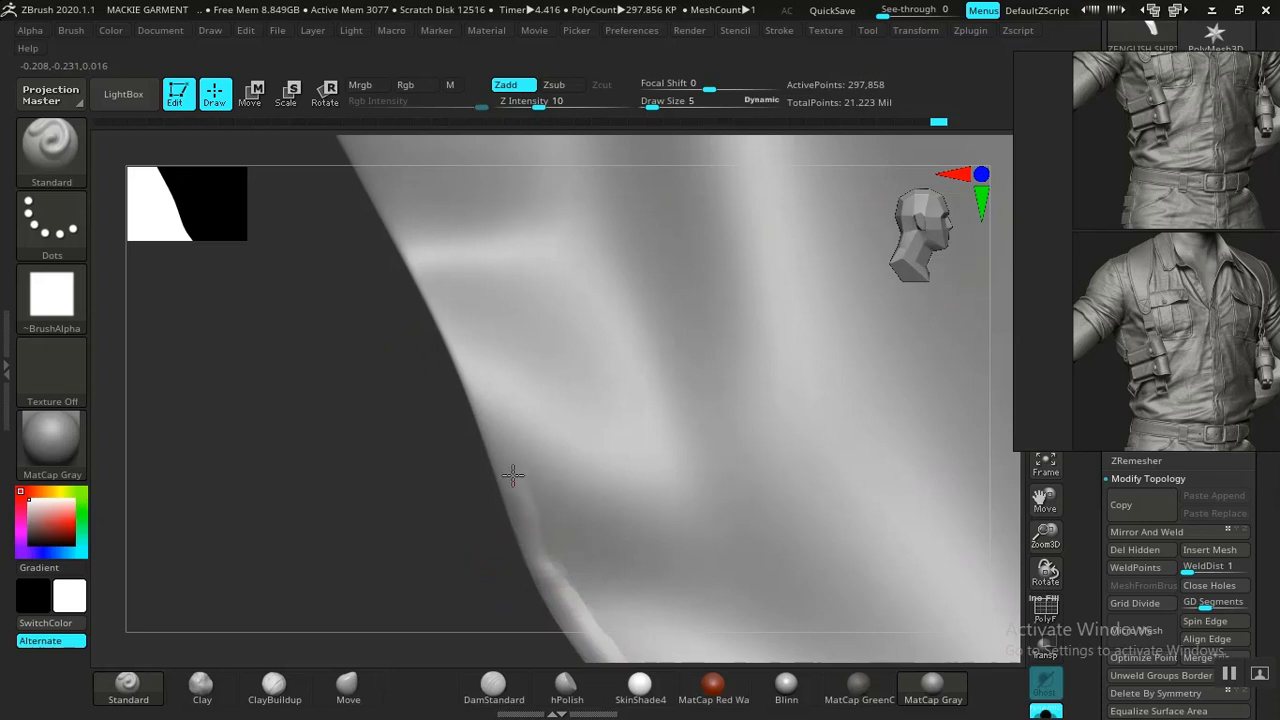
left_click_drag(498, 441, 485, 407)
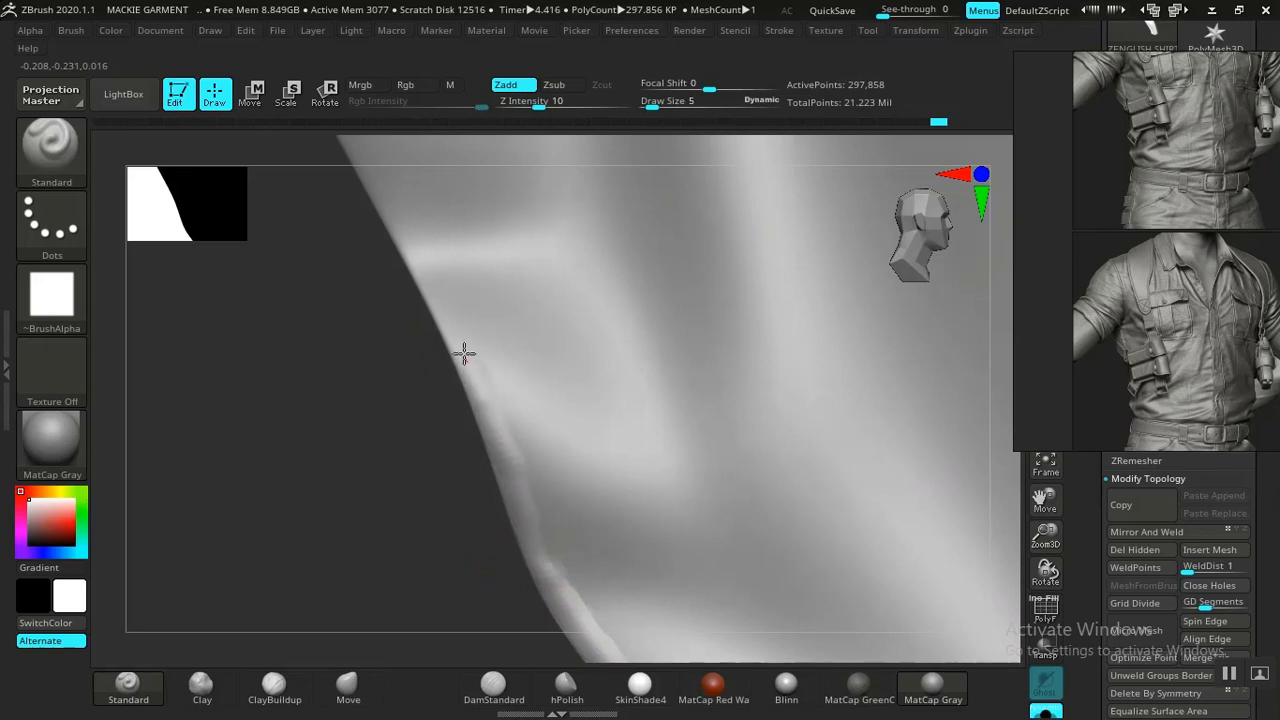
left_click_drag(323, 414, 380, 591)
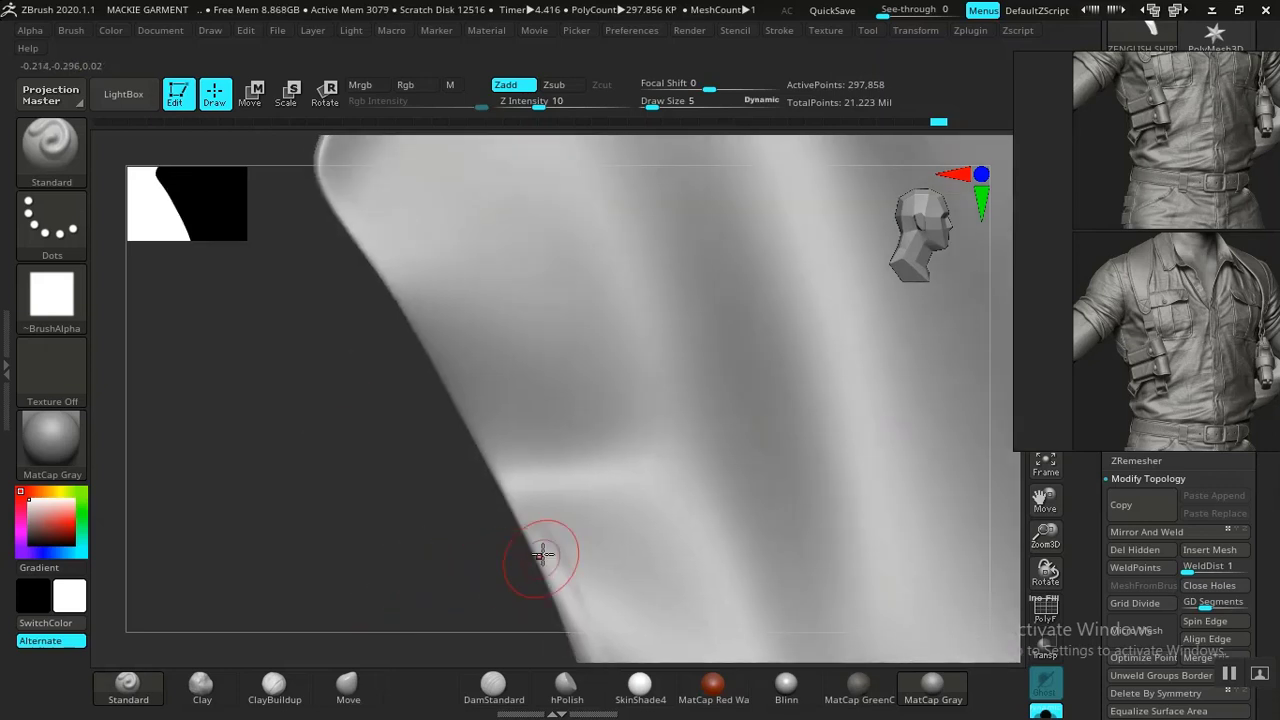
left_click_drag(538, 531, 474, 403)
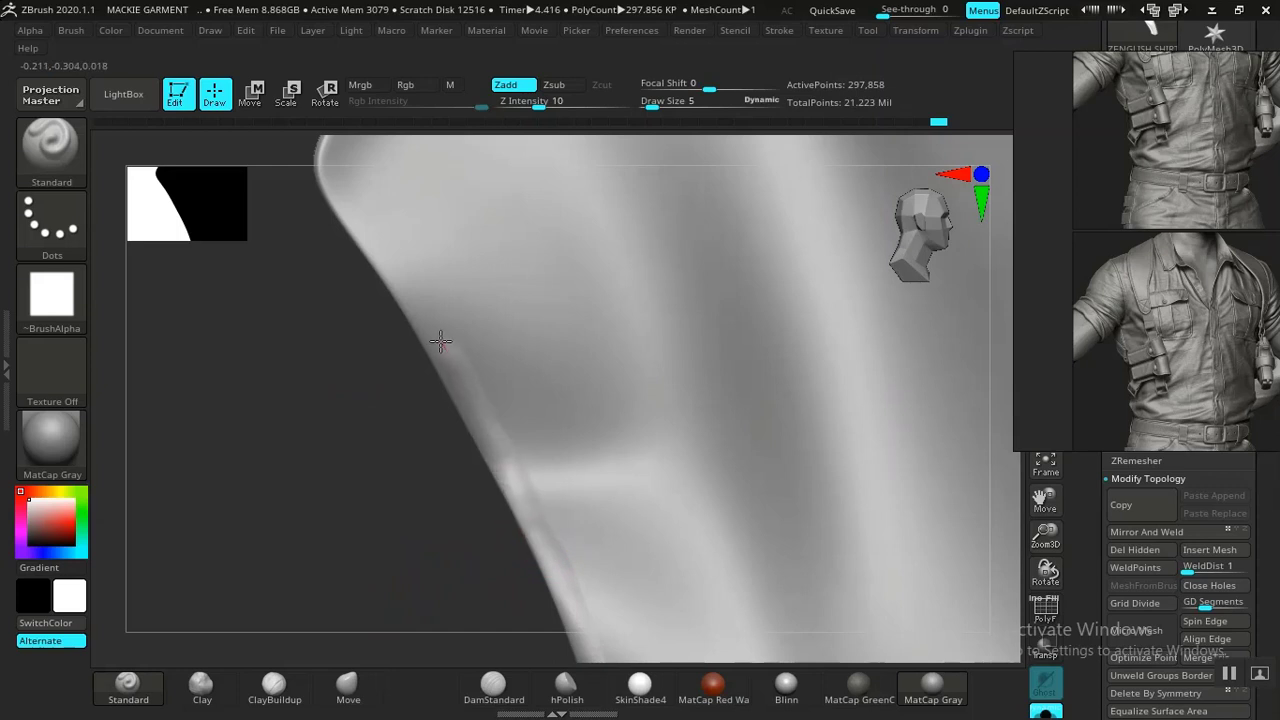
Carry the raised seam around the panel's protruding underarm corner and into the armhole edge
left_click_drag(337, 383, 423, 534)
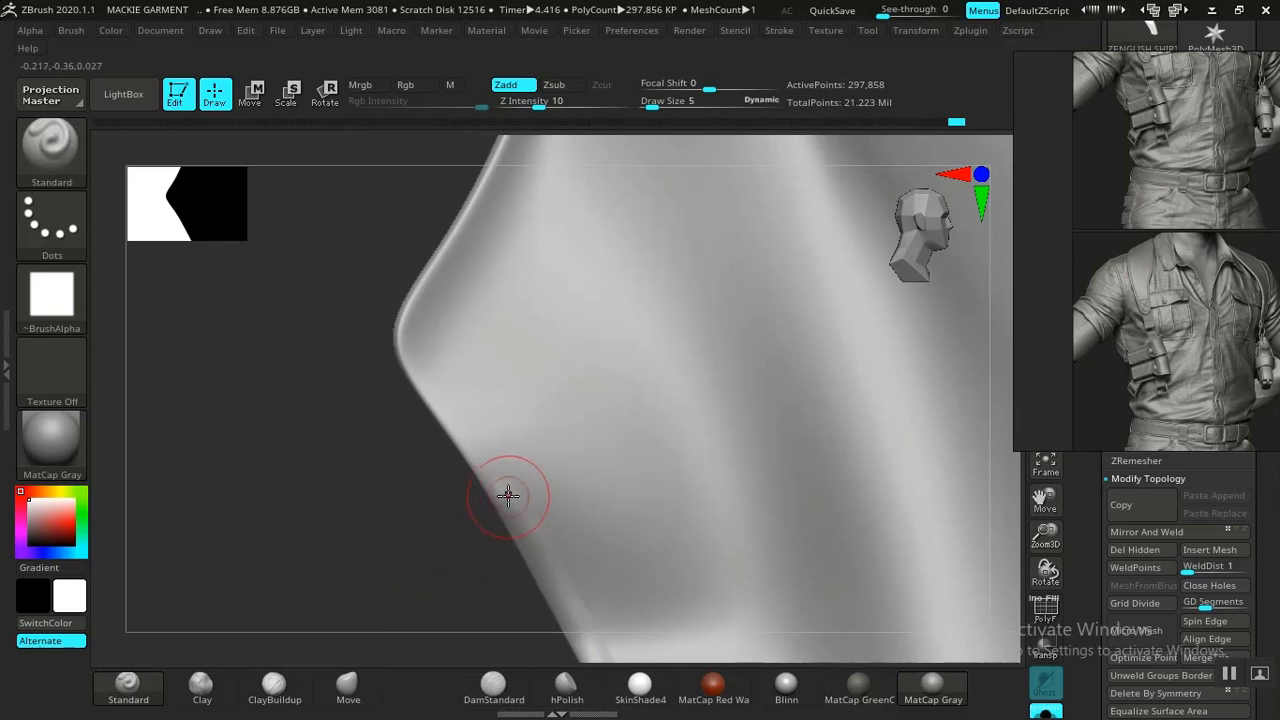
mouse_move(498, 480)
left_mouse_down()
mouse_move(426, 364)
mouse_move(428, 292)
left_mouse_up()
mouse_move(366, 391)
left_mouse_down()
mouse_move(269, 577)
mouse_move(384, 511)
mouse_move(448, 400)
mouse_move(505, 248)
left_mouse_up()
Extend the raised seam up the curved armhole edge toward the shoulder
left_click_drag(380, 331, 420, 514)
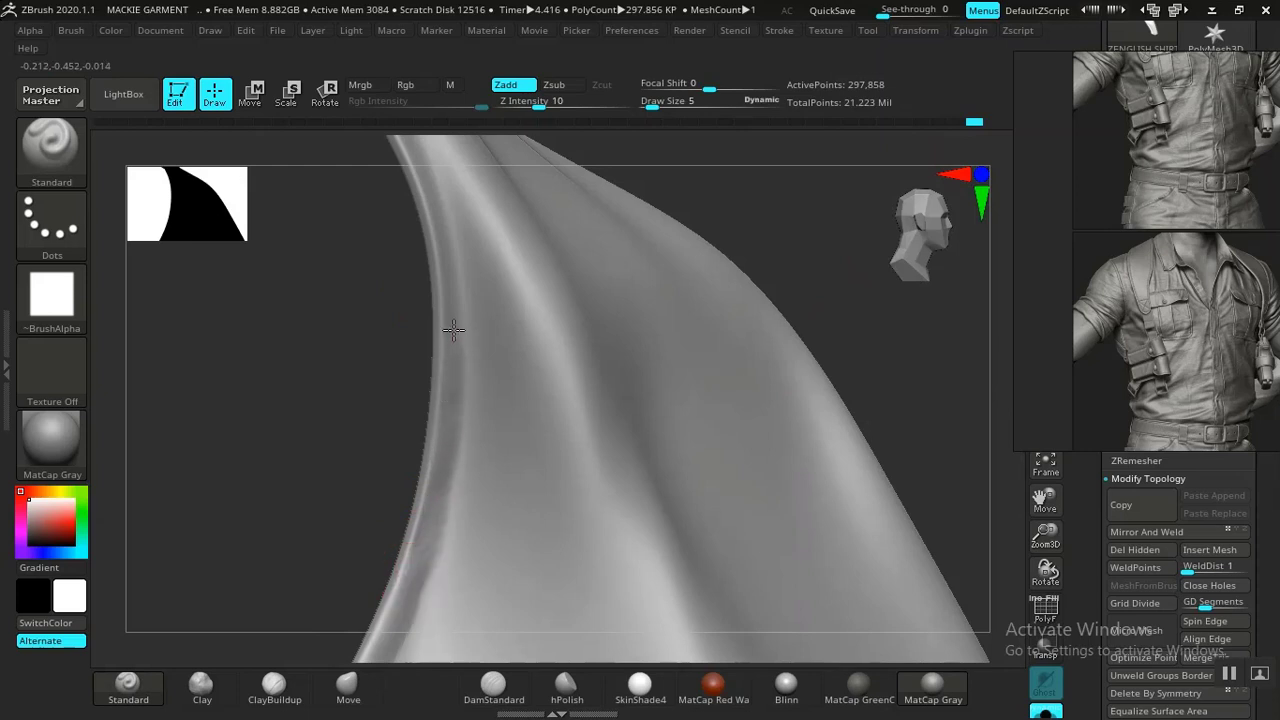
left_click_drag(436, 296, 414, 480)
left_click_drag(450, 370, 369, 326)
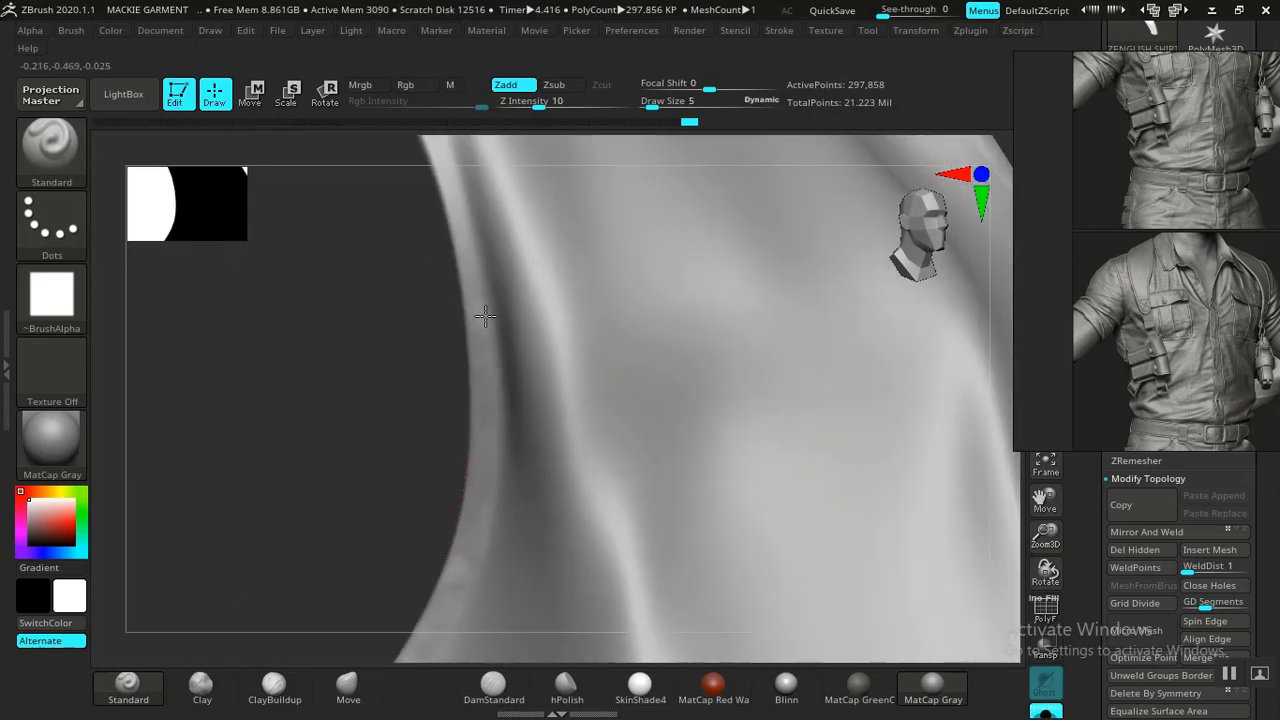
left_click_drag(346, 351, 420, 529)
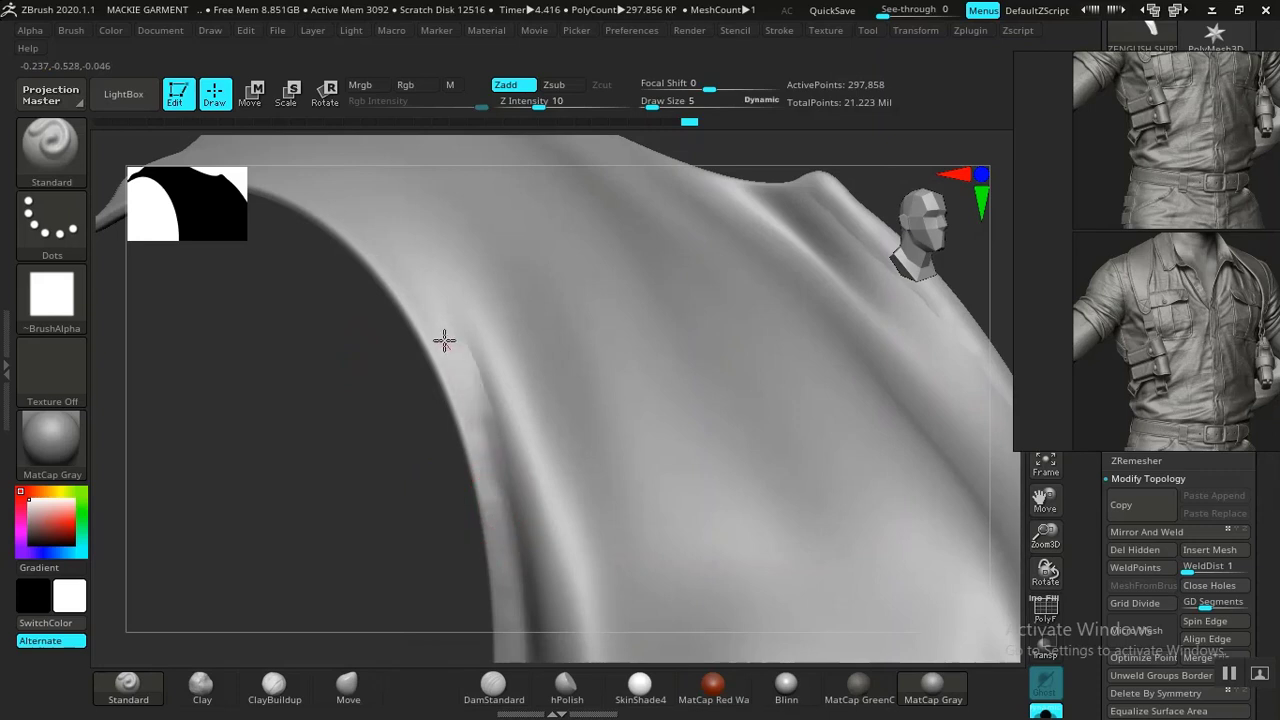
left_click_drag(350, 470, 573, 443)
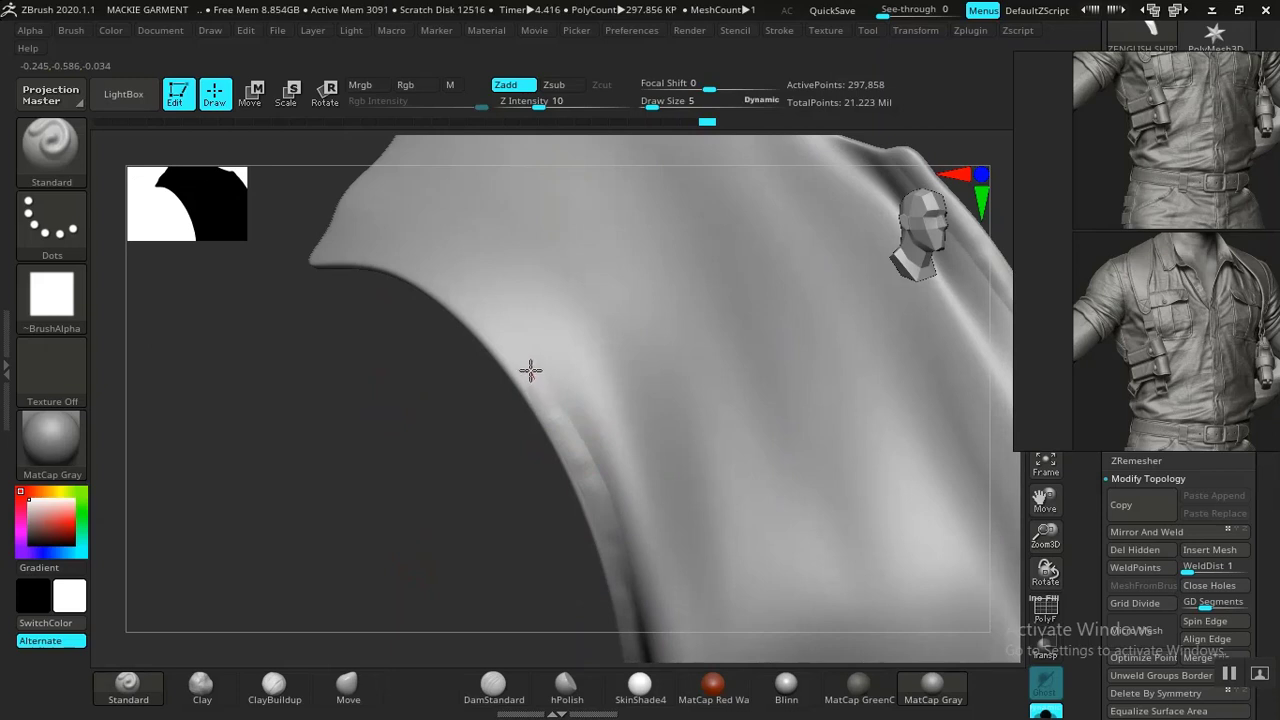
Undo the uneven strokes on the upper armhole and sculpt the raised seam starting from the panel's shoulder corner
key("ctrl")
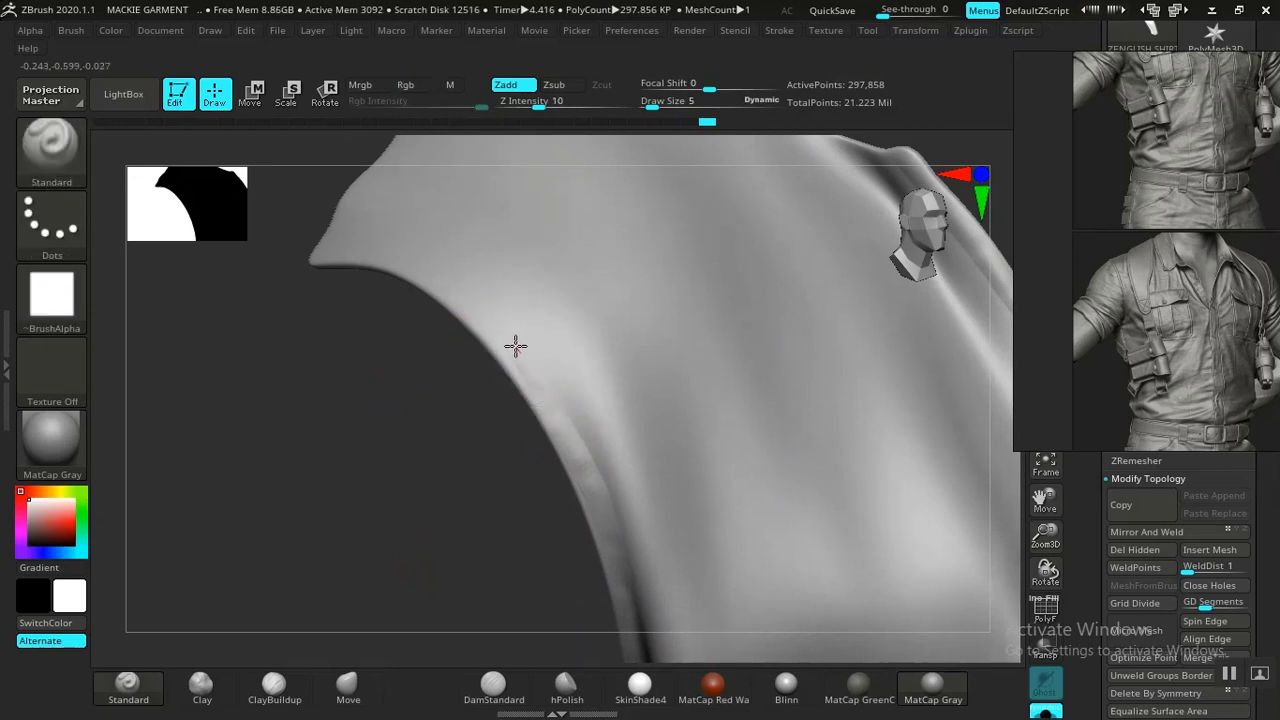
key("ctrl")
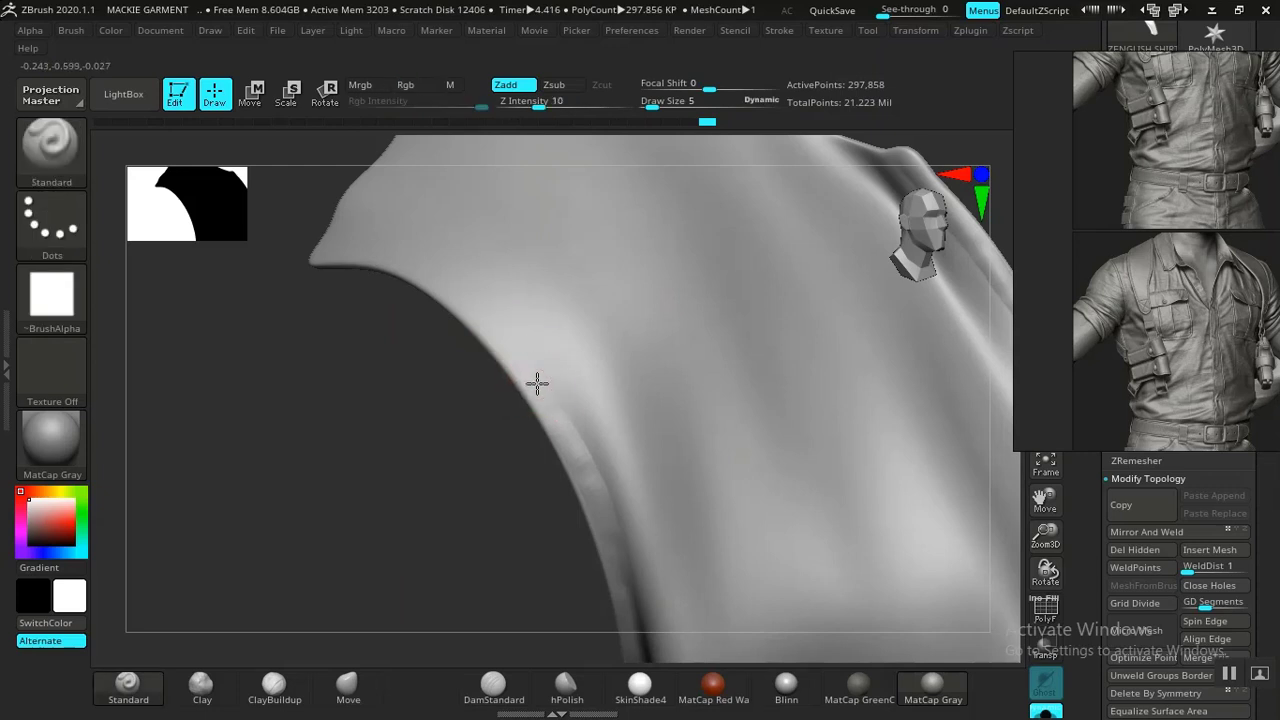
key("ctrl")
mouse_move(463, 449)
left_mouse_down()
mouse_move(471, 506)
mouse_move(364, 458)
mouse_move(514, 609)
mouse_move(474, 574)
mouse_move(414, 329)
left_mouse_up()
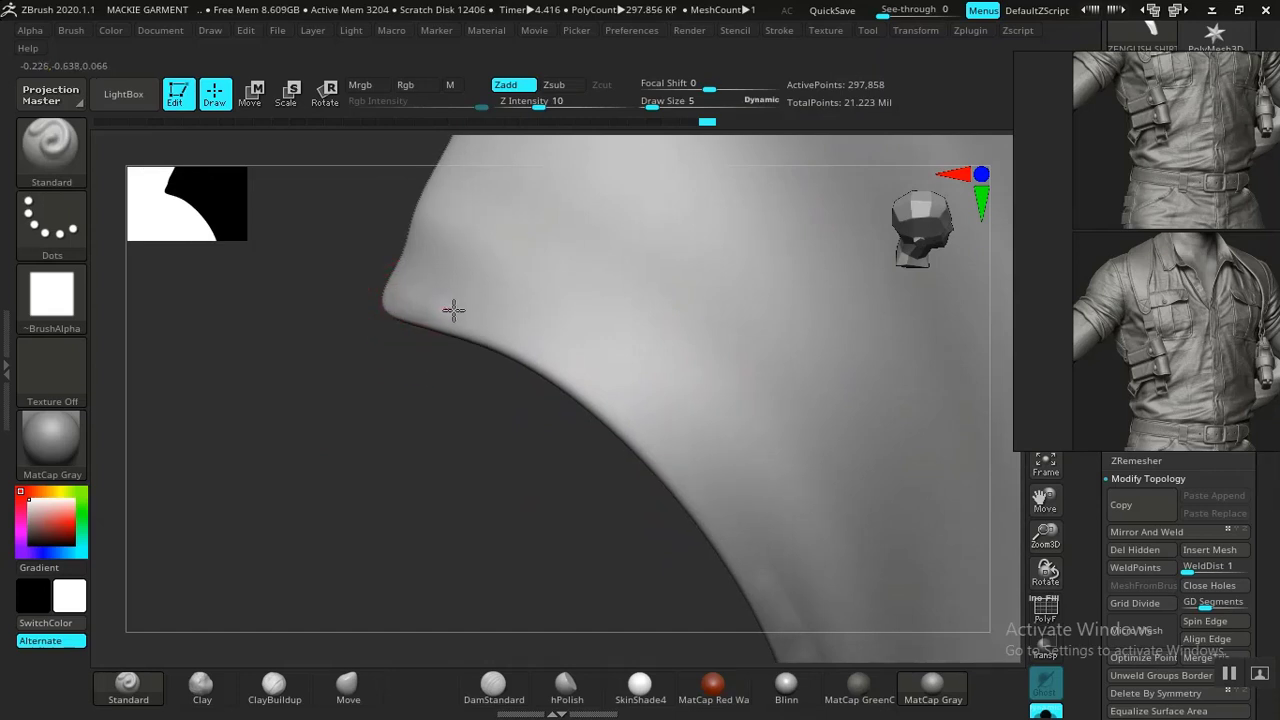
key("ctrl")
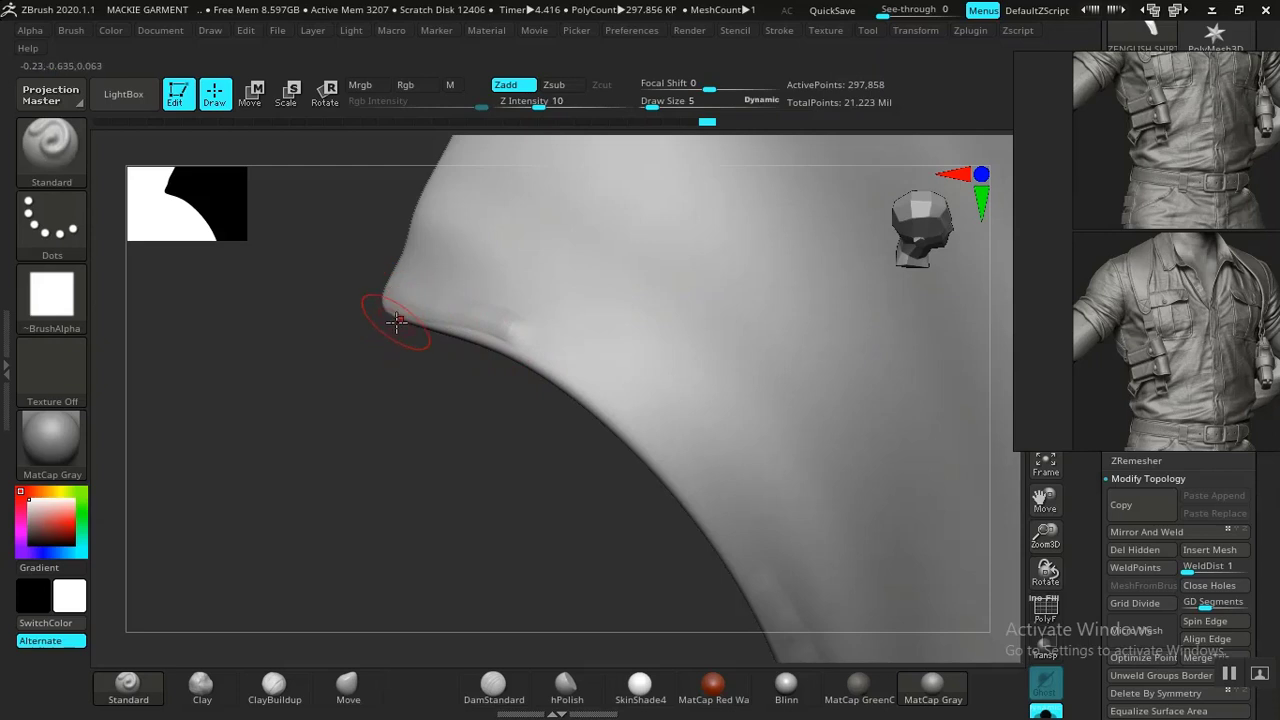
mouse_move(461, 456)
left_mouse_down()
mouse_move(449, 472)
mouse_move(505, 378)
mouse_move(554, 374)
mouse_move(654, 416)
mouse_move(735, 483)
left_mouse_up()
key("ctrl")
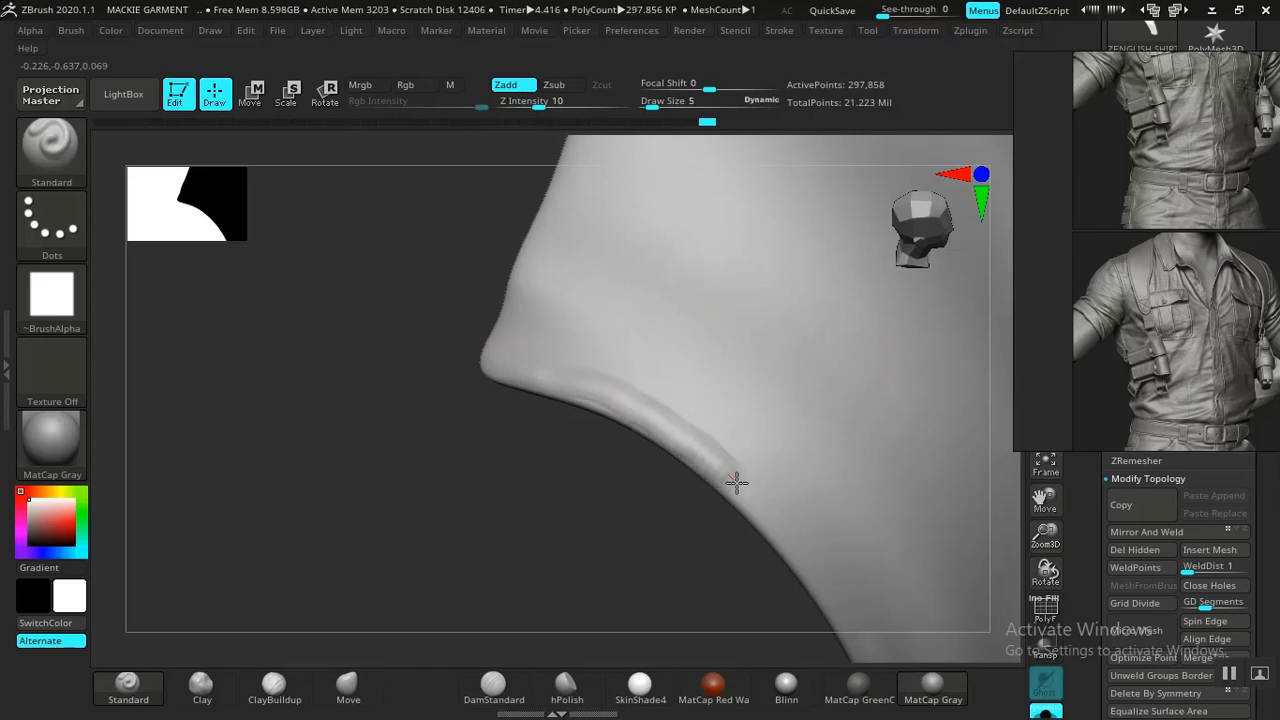
Extend the raised seam from the shoulder corner down the upper armhole curve, redoing the uneven stroke
mouse_move(600, 538)
left_mouse_down("alt")
mouse_move(383, 402)
mouse_move(423, 286)
left_mouse_up("alt")
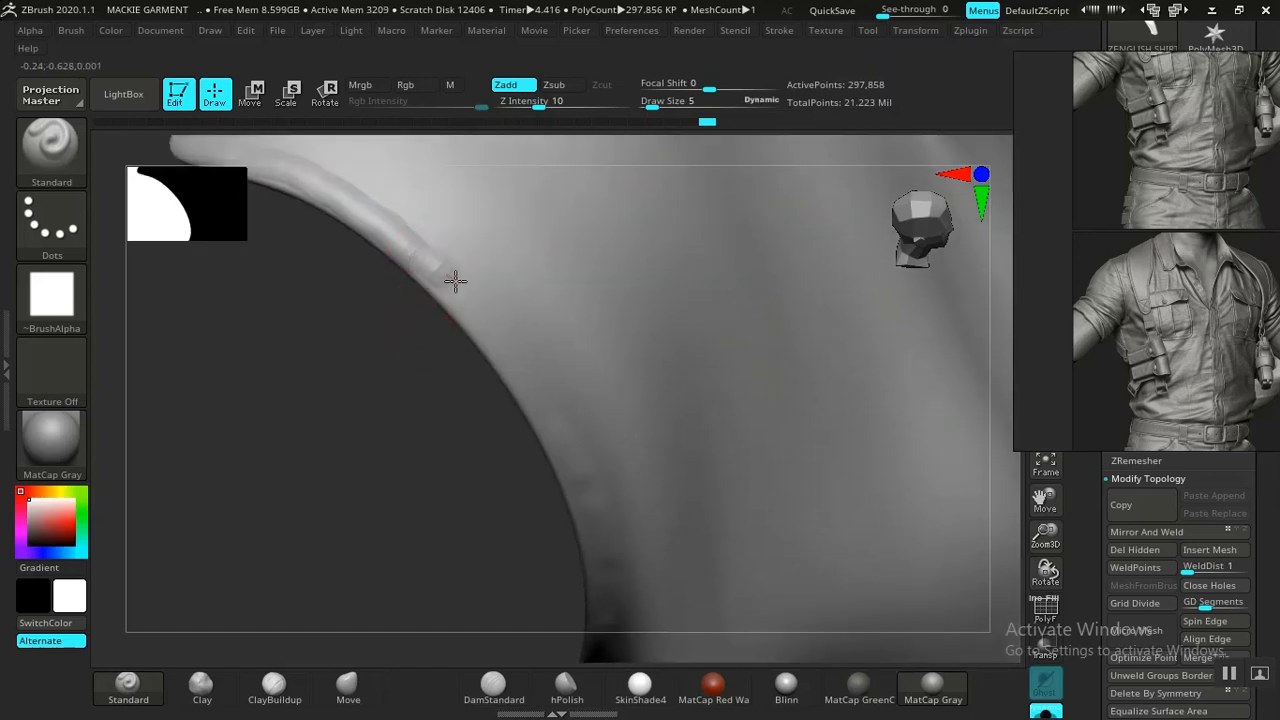
key("ctrl")
left_click_drag(422, 266, 489, 331)
key("ctrl+z")
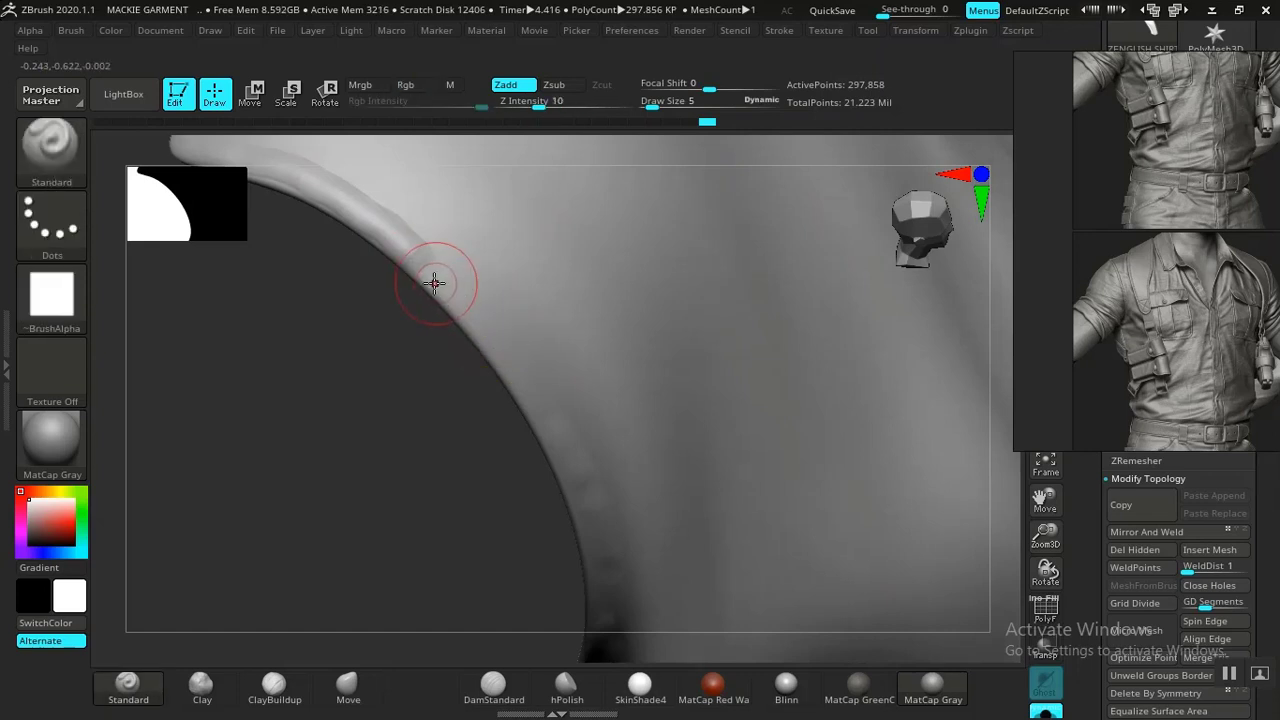
left_click_drag(425, 268, 464, 302)
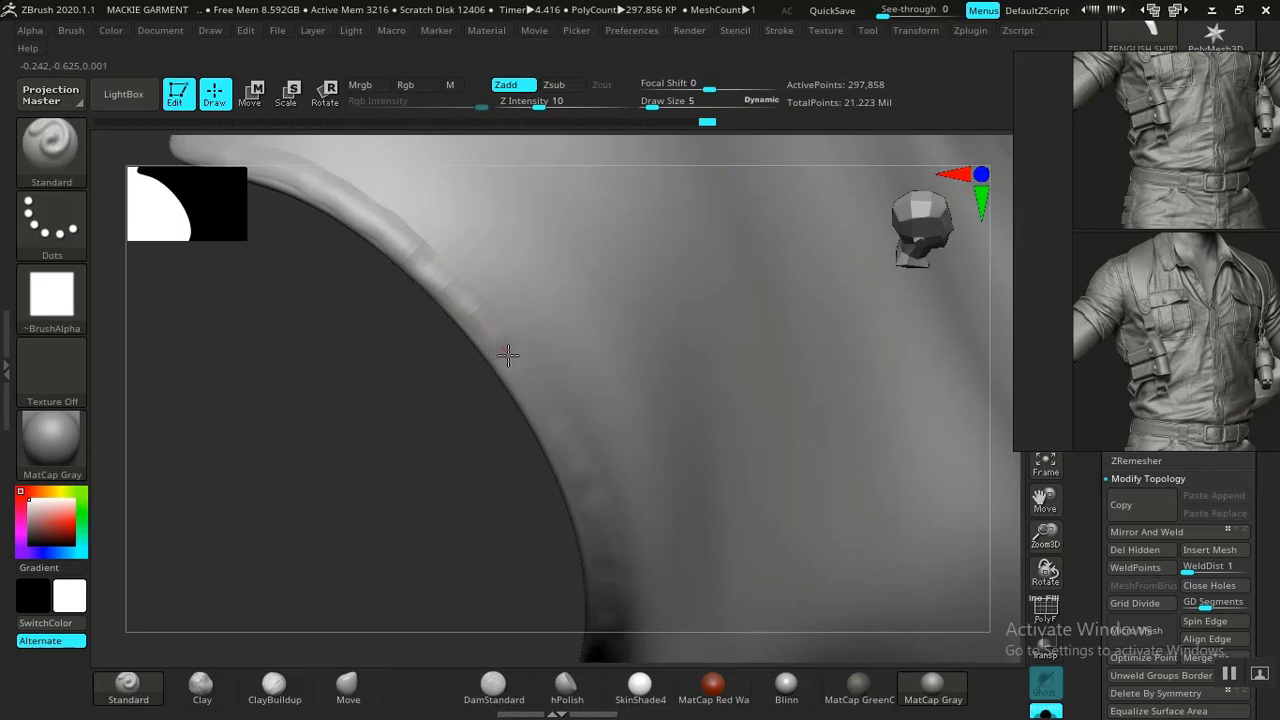
Sculpt a raised seam along the panel's shoulder edge up to the neck corner
mouse_move(485, 567)
left_mouse_down()
mouse_move(186, 391)
mouse_move(517, 540)
mouse_move(364, 473)
mouse_move(357, 434)
mouse_move(300, 434)
mouse_move(403, 464)
mouse_move(503, 606)
mouse_move(309, 529)
mouse_move(497, 537)
mouse_move(543, 220)
left_mouse_up()
mouse_move(430, 470)
left_mouse_down()
mouse_move(381, 579)
mouse_move(372, 638)
left_mouse_up()
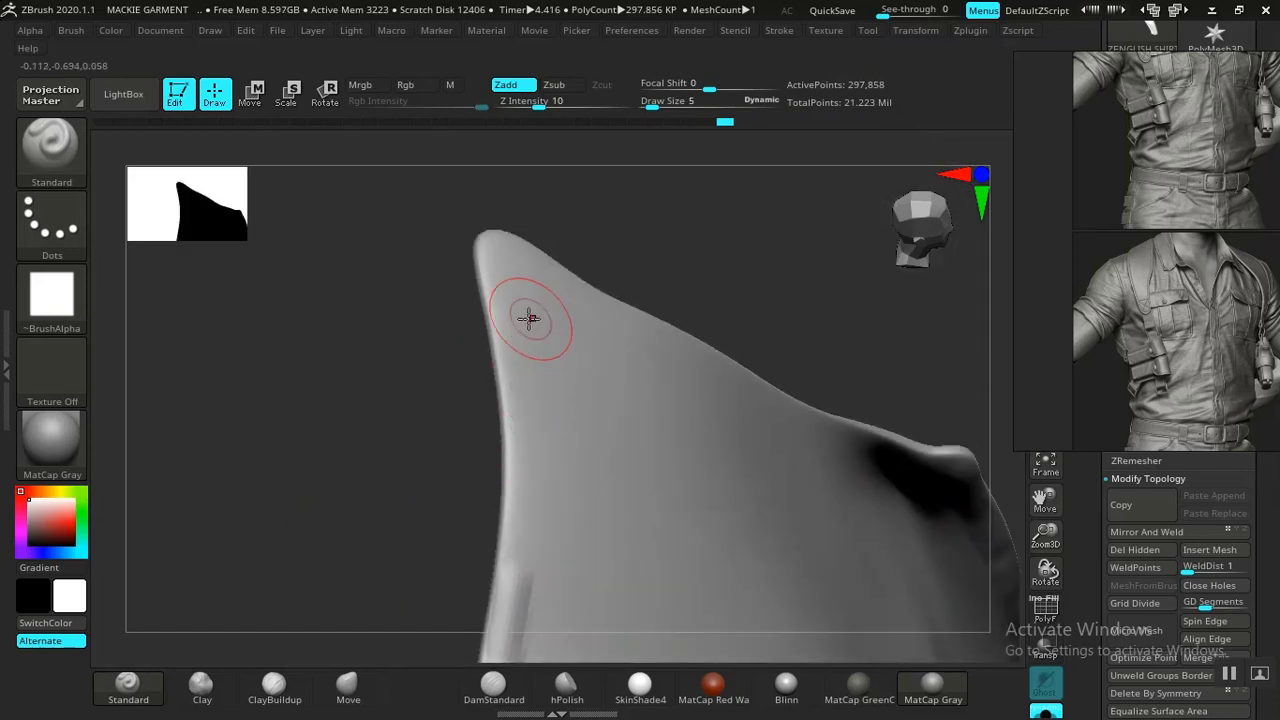
mouse_move(501, 276)
left_mouse_down()
mouse_move(520, 466)
mouse_move(510, 615)
mouse_move(400, 569)
mouse_move(389, 503)
left_mouse_up()
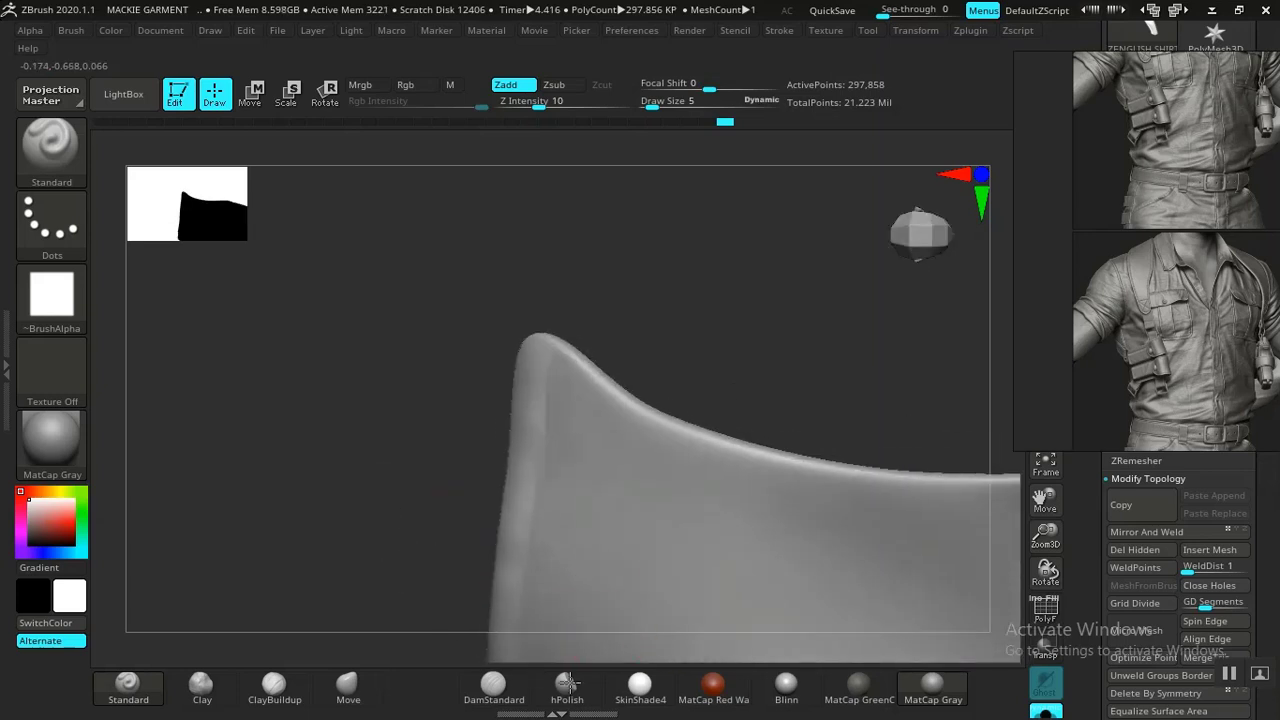
Sculpt a raised seam along the panel's neckline edge, from the neck corner to the fold at the front opening
left_click_drag(603, 356, 508, 316, "alt")
left_click_drag(509, 369, 414, 295, "alt")
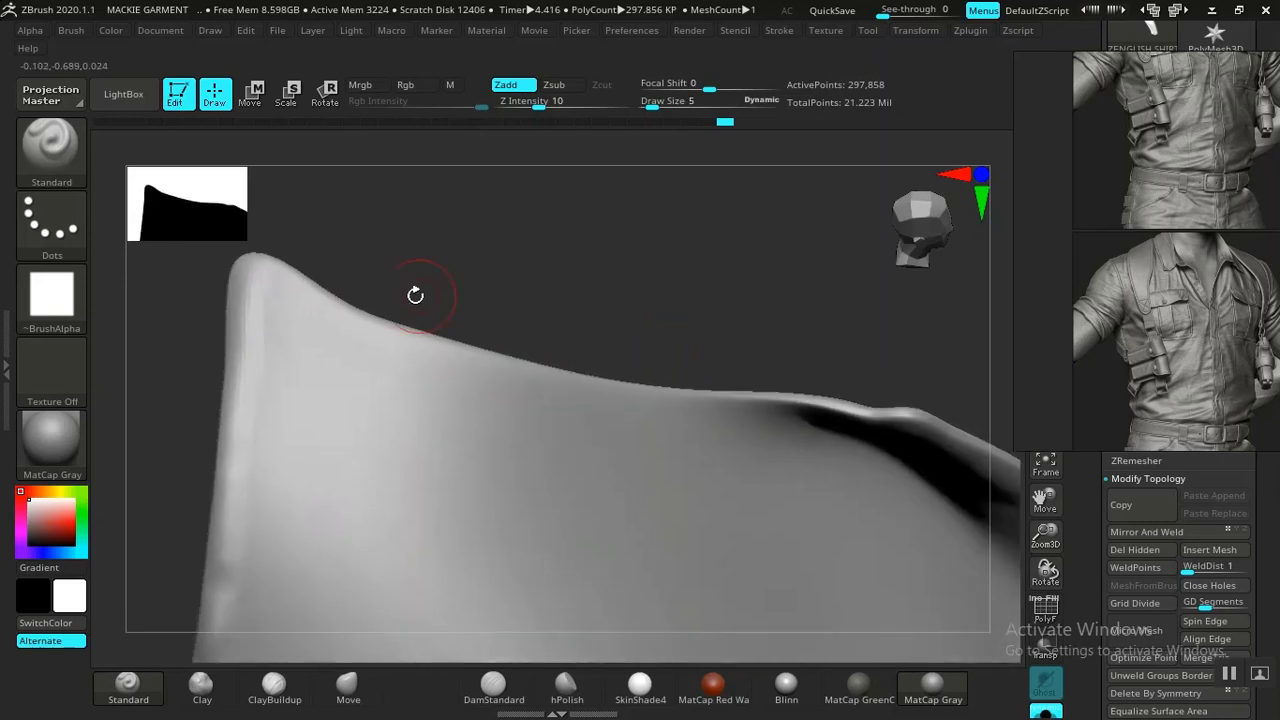
mouse_move(269, 273)
left_mouse_down()
mouse_move(340, 323)
mouse_move(458, 370)
mouse_move(761, 419)
left_mouse_up()
mouse_move(821, 364)
left_mouse_down()
mouse_move(829, 277)
mouse_move(820, 306)
mouse_move(591, 317)
mouse_move(675, 402)
mouse_move(674, 323)
mouse_move(597, 443)
left_mouse_up()
left_click_drag(443, 427, 666, 443)
left_click_drag(543, 441, 457, 433)
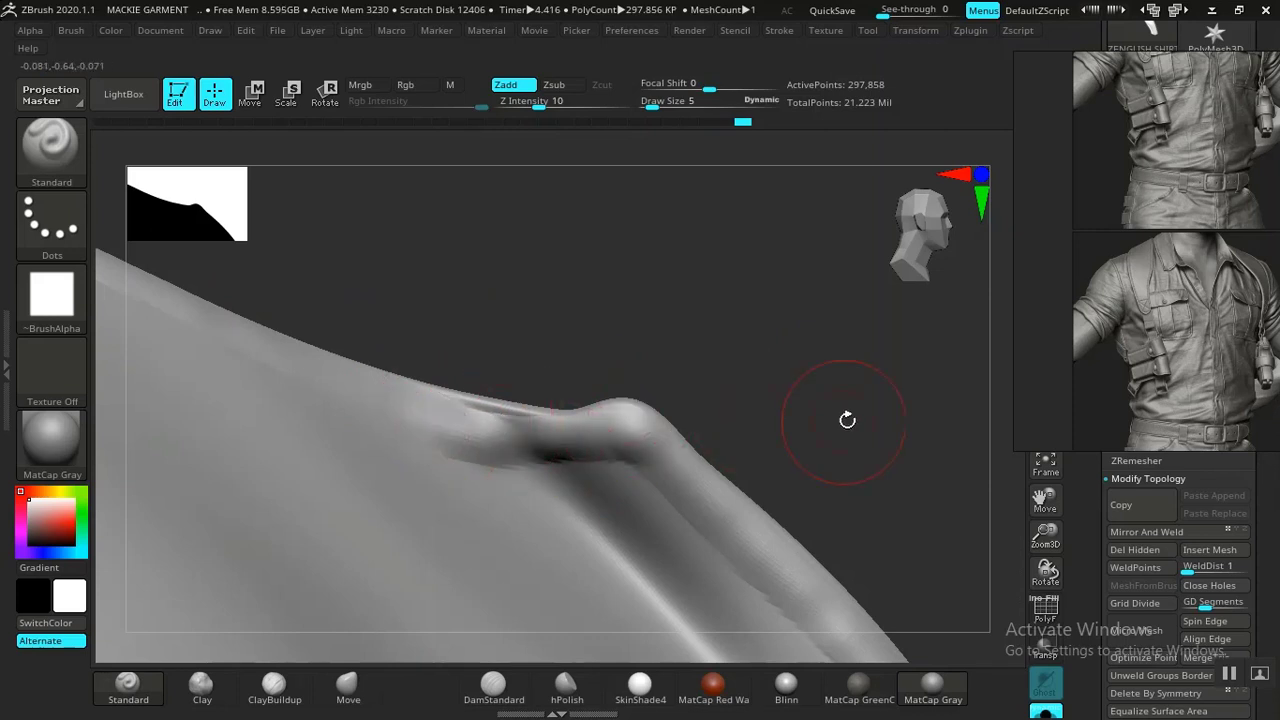
Show the whole overshirt again, isolate the chest pocket flap and frame it in view
mouse_move(846, 420)
left_mouse_down("alt")
mouse_move(717, 431)
mouse_move(727, 417)
left_mouse_up("alt")
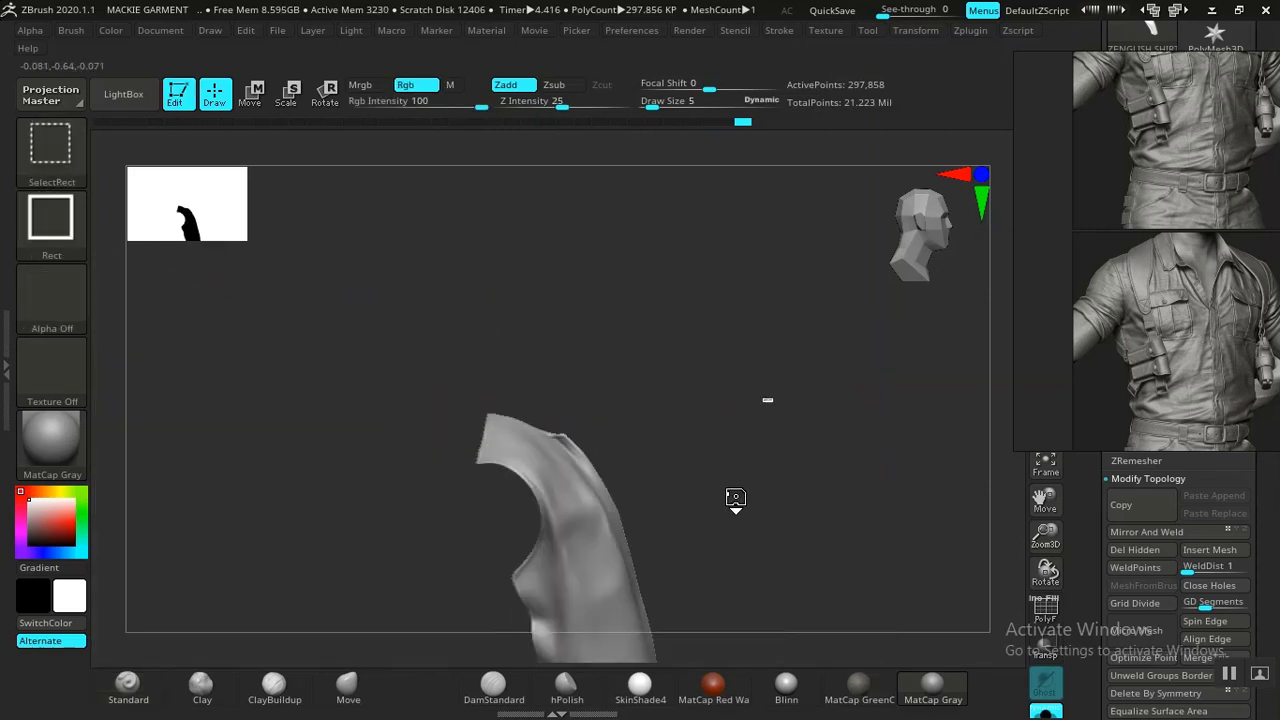
left_click(735, 497, "ctrl+shift")
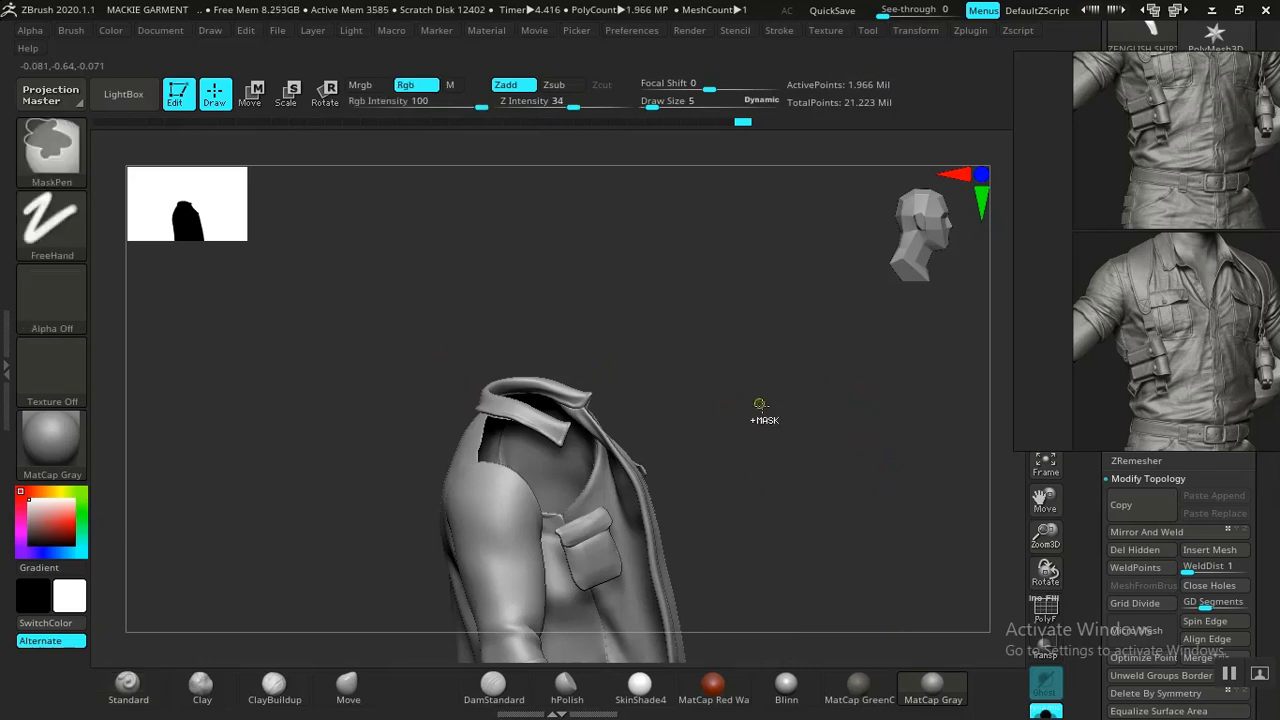
mouse_move(760, 400)
left_mouse_down()
mouse_move(737, 423)
mouse_move(792, 345)
left_mouse_up()
left_click(717, 440, "ctrl+shift")
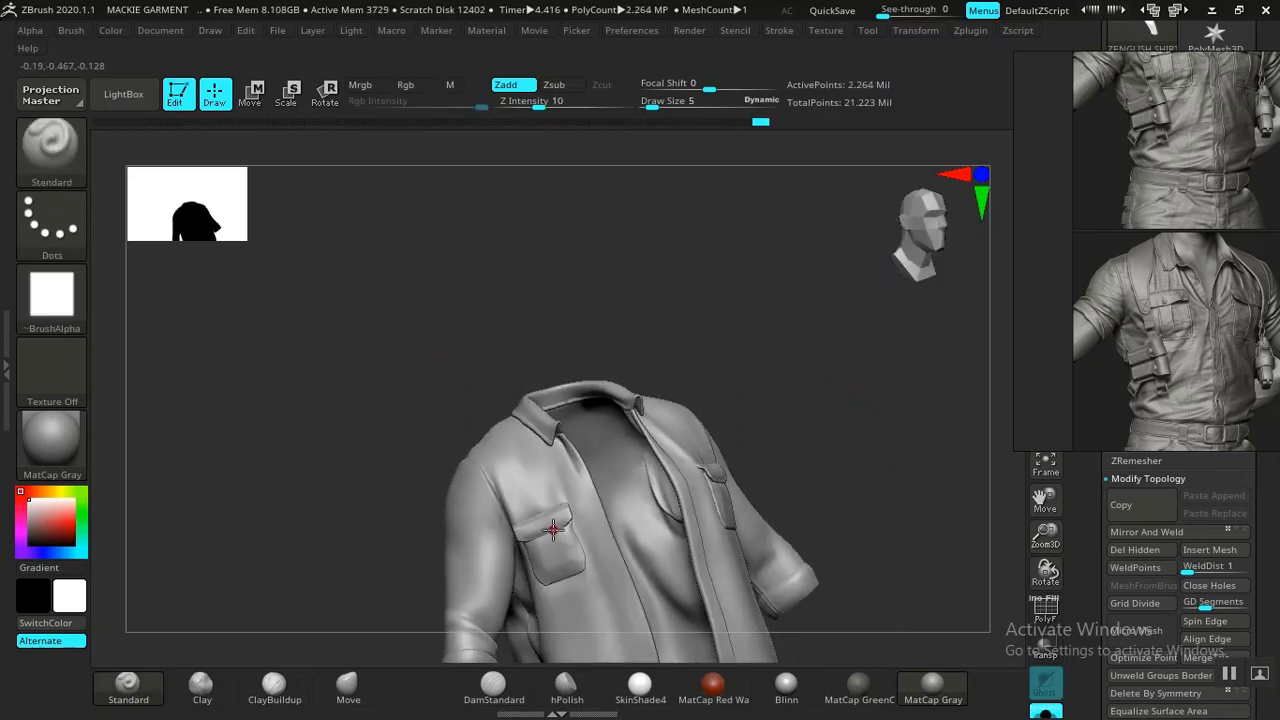
left_click(737, 377, "ctrl+shift")
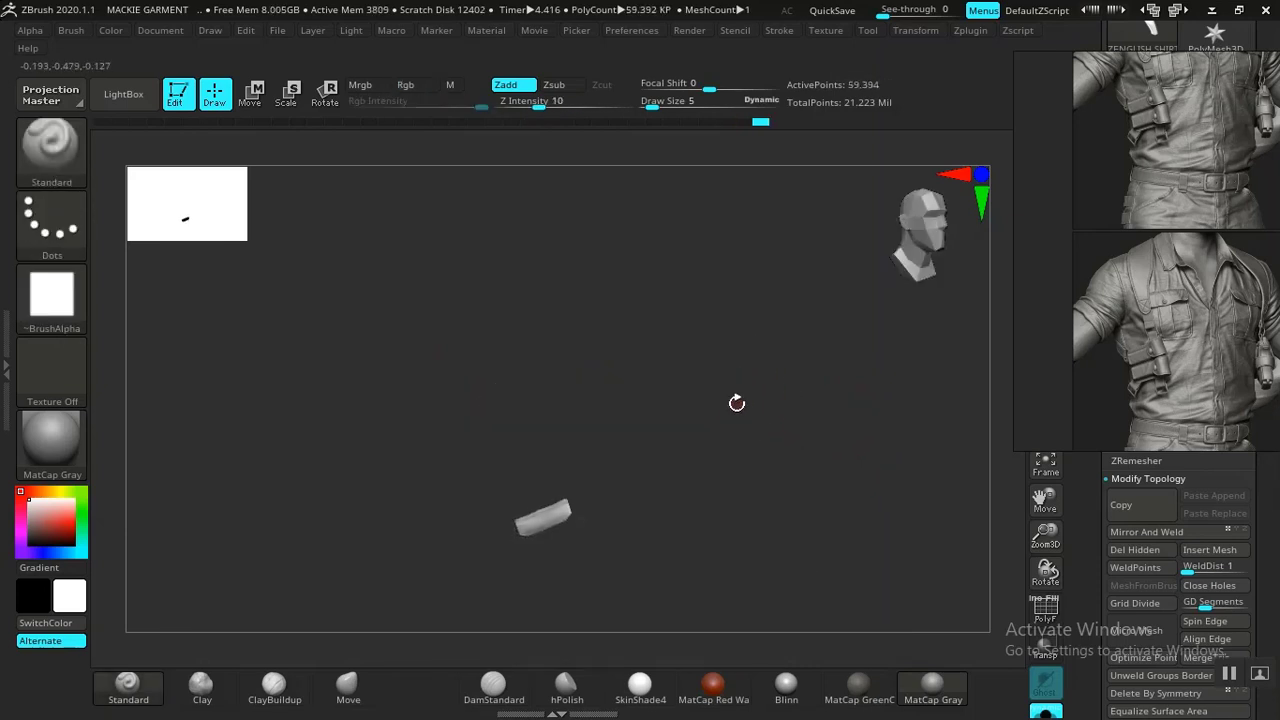
key("f")
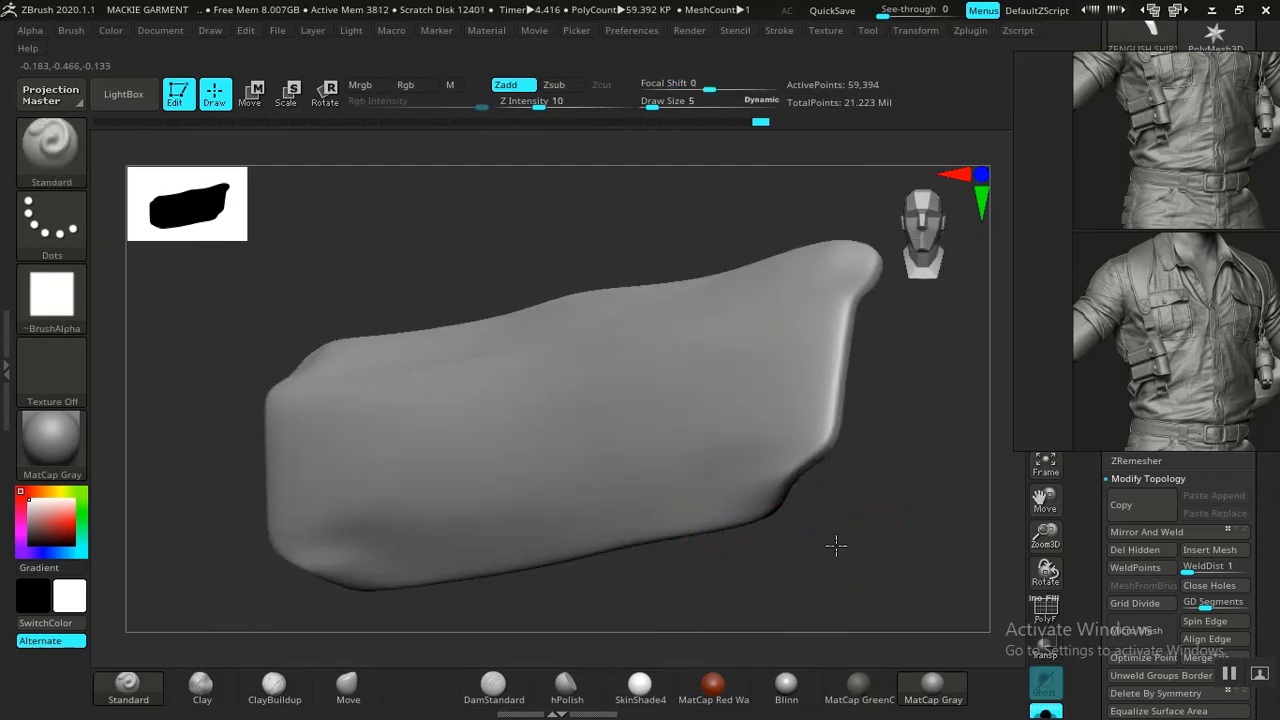
Sculpt a raised hem down both short sides and along the bottom edge of the pocket flap
left_click_drag(834, 546, 660, 427)
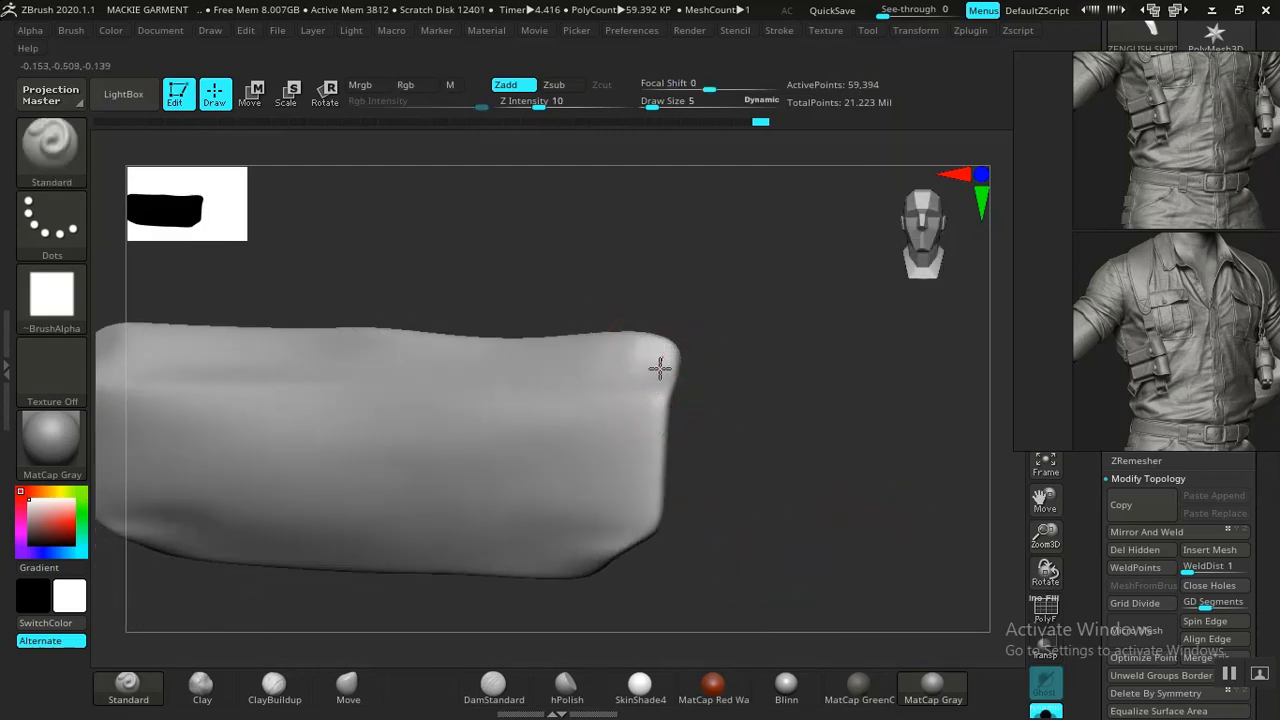
left_click_drag(657, 366, 631, 530)
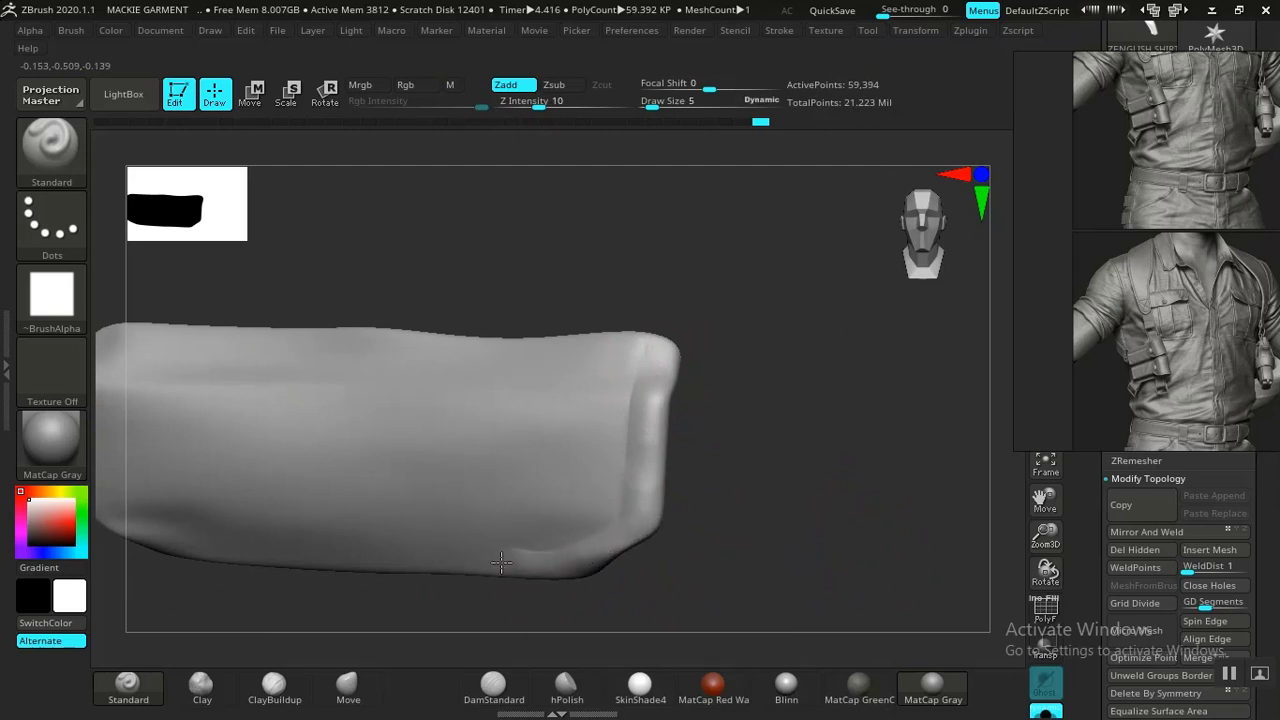
mouse_move(420, 563)
left_mouse_down()
mouse_move(571, 646)
mouse_move(589, 614)
mouse_move(824, 567)
mouse_move(522, 554)
mouse_move(452, 510)
mouse_move(409, 530)
mouse_move(417, 497)
mouse_move(311, 583)
mouse_move(466, 576)
mouse_move(480, 463)
left_mouse_up()
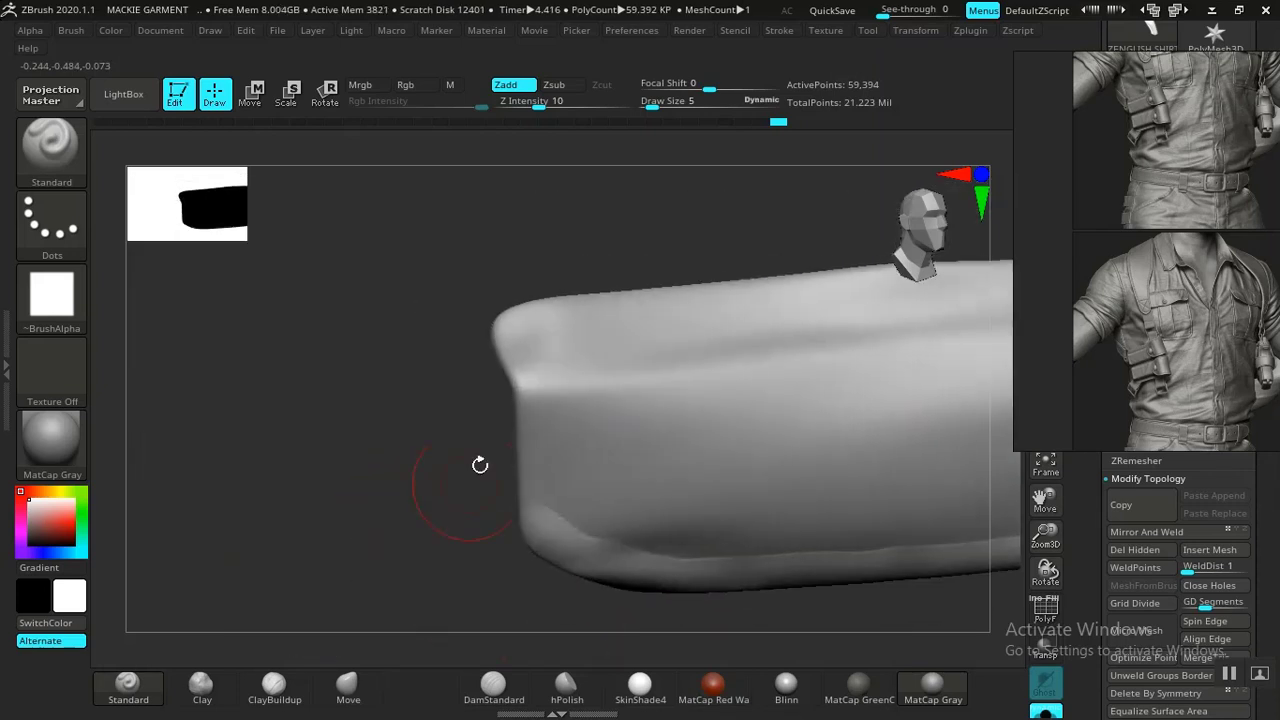
left_click_drag(524, 368, 531, 514)
Sculpt a raised hem along the pocket flap's top edge from one corner to the other
left_click_drag(455, 483, 571, 380)
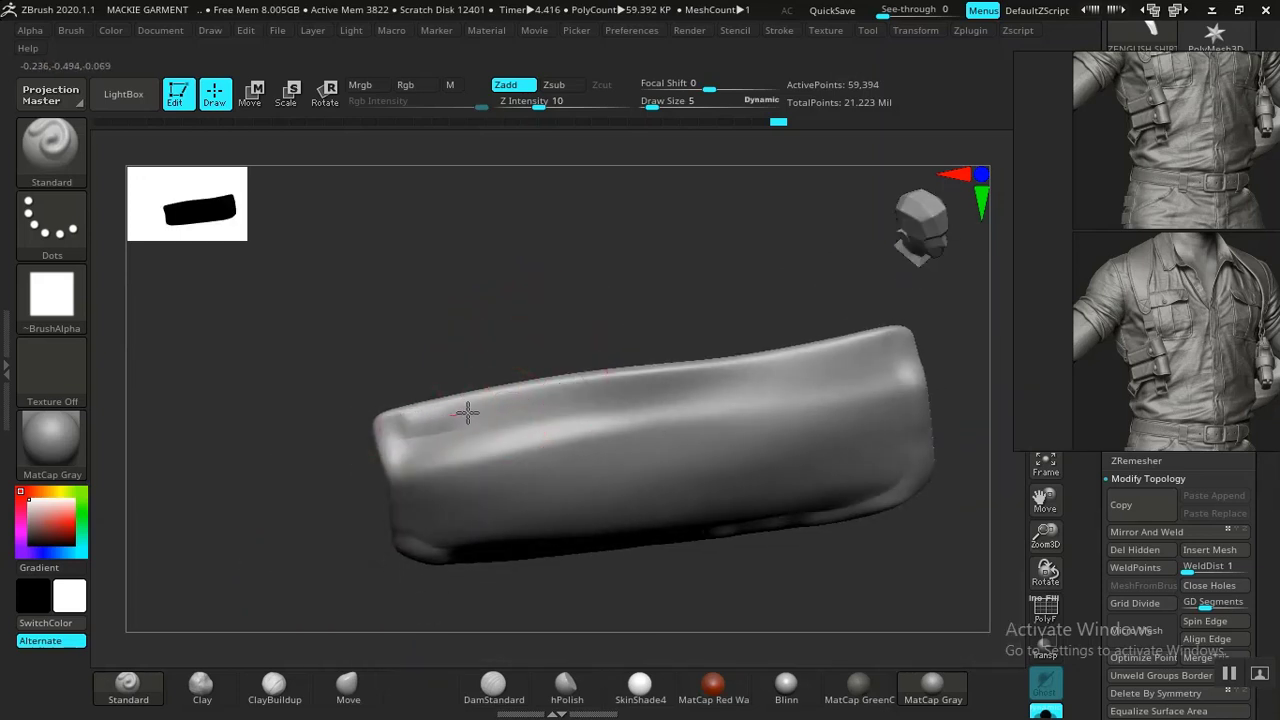
left_click_drag(467, 412, 861, 347)
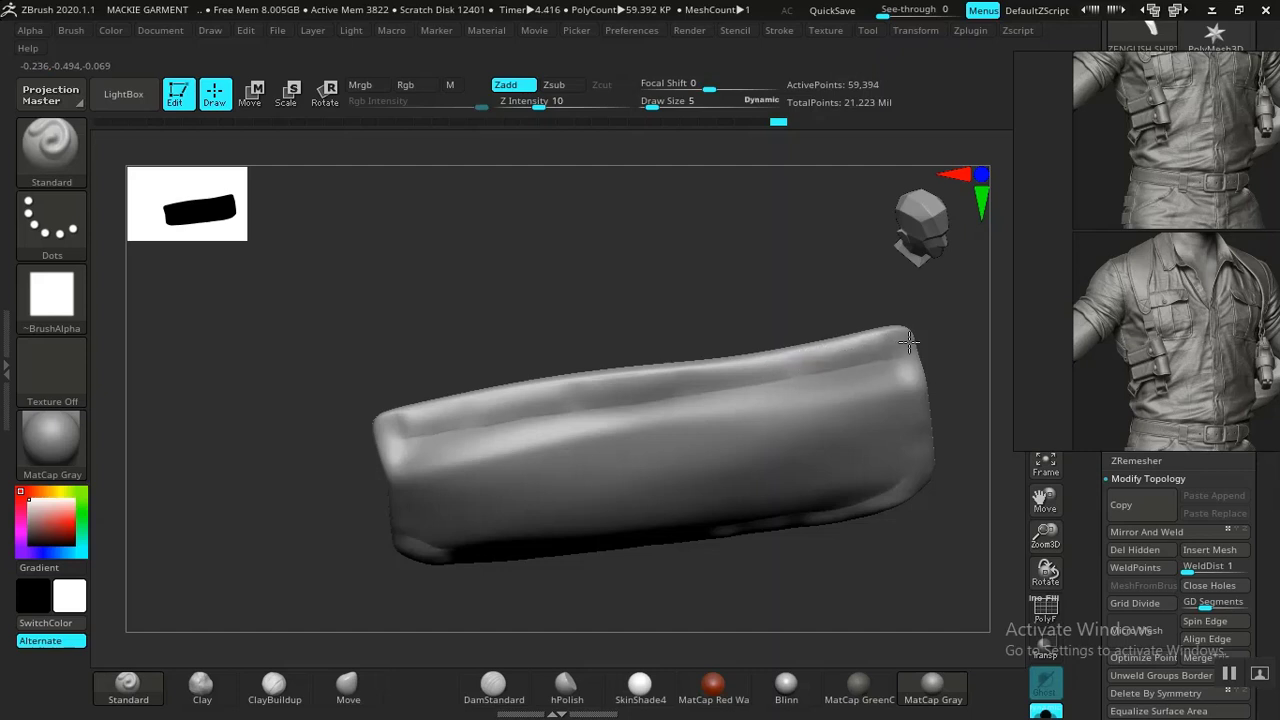
left_click_drag(769, 323, 666, 287)
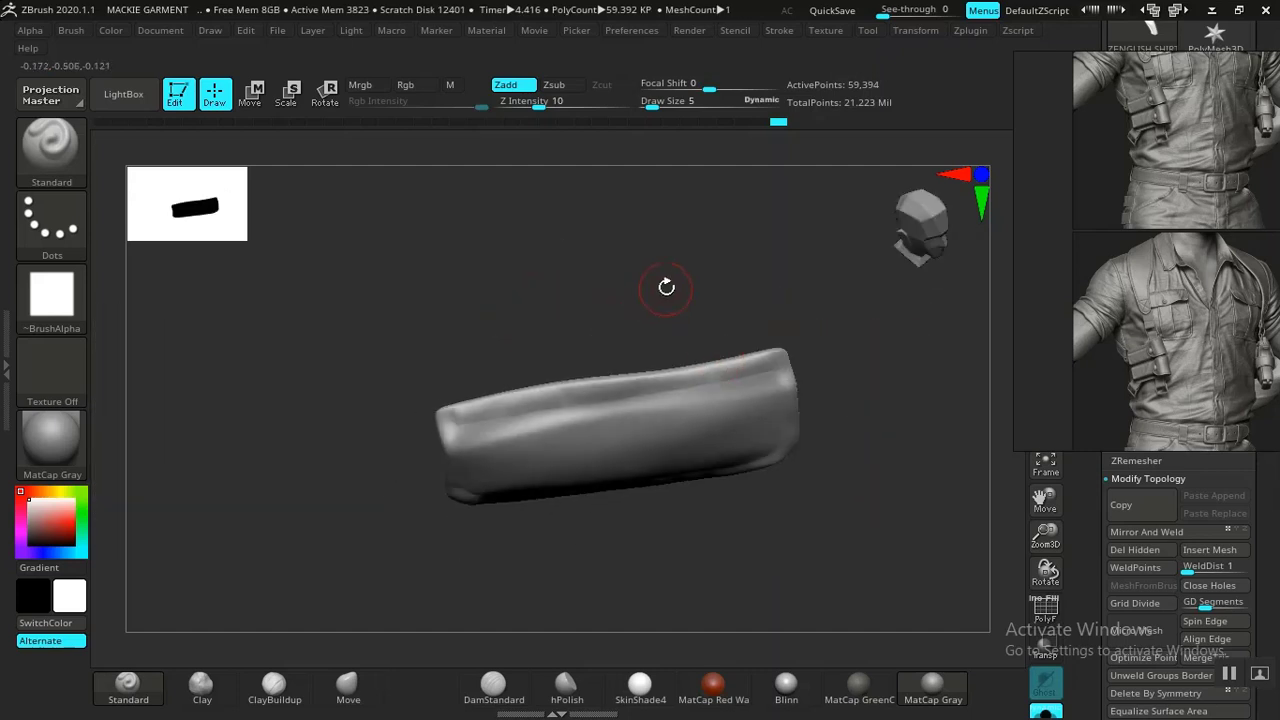
Isolate the chest pocket's body below the flap and sculpt a raised border along its lower sides and bottom edge
key("ctrl+shift")
left_click(651, 558, "ctrl+shift")
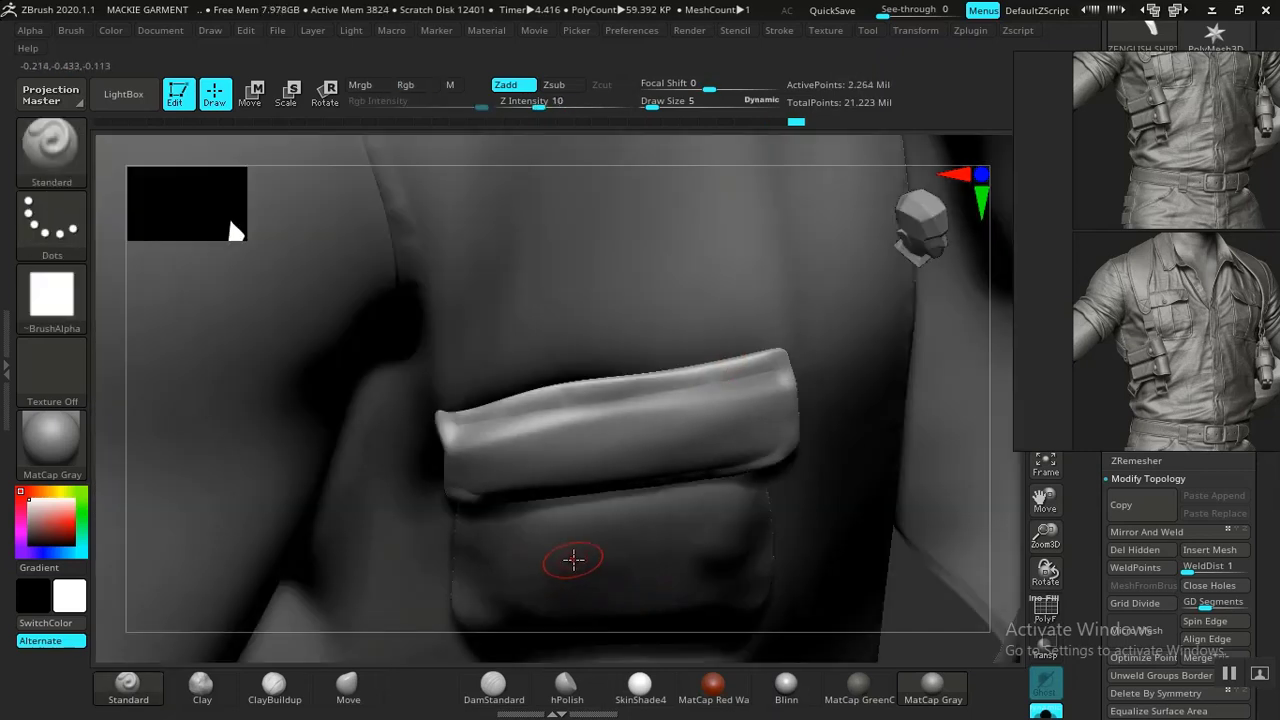
left_click(666, 587, "ctrl+shift")
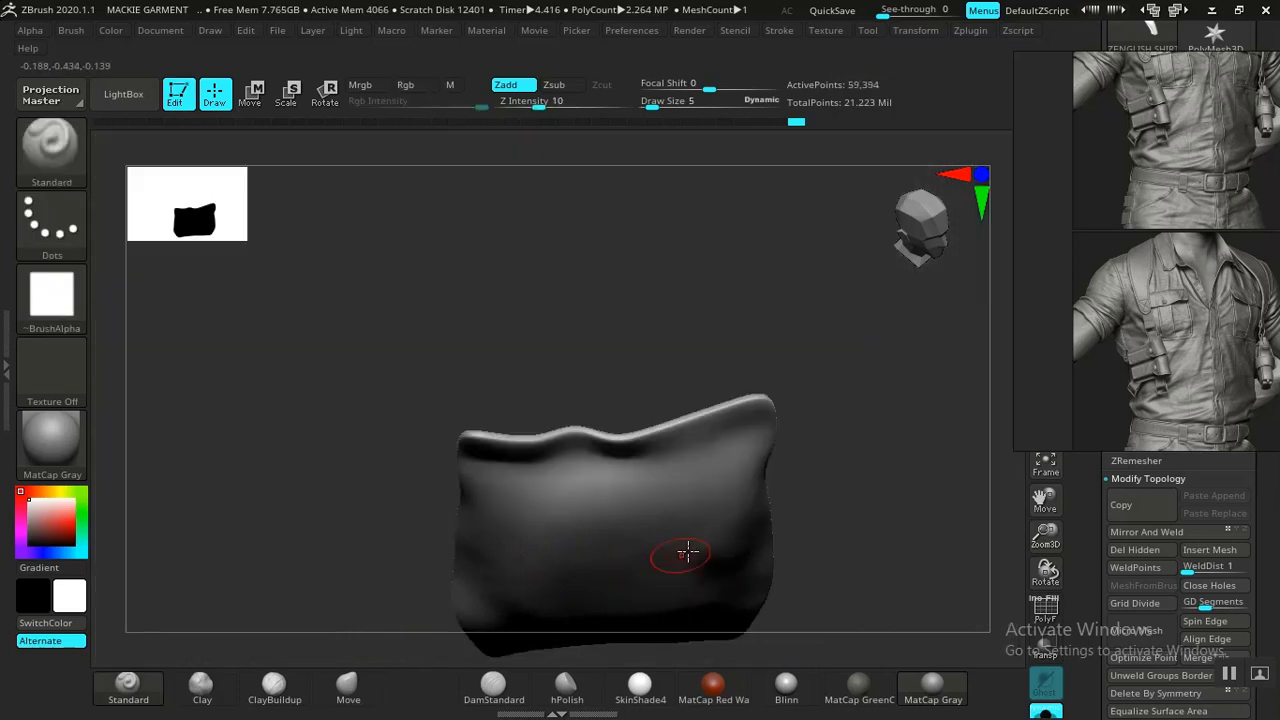
left_click_drag(831, 426, 697, 399, "alt")
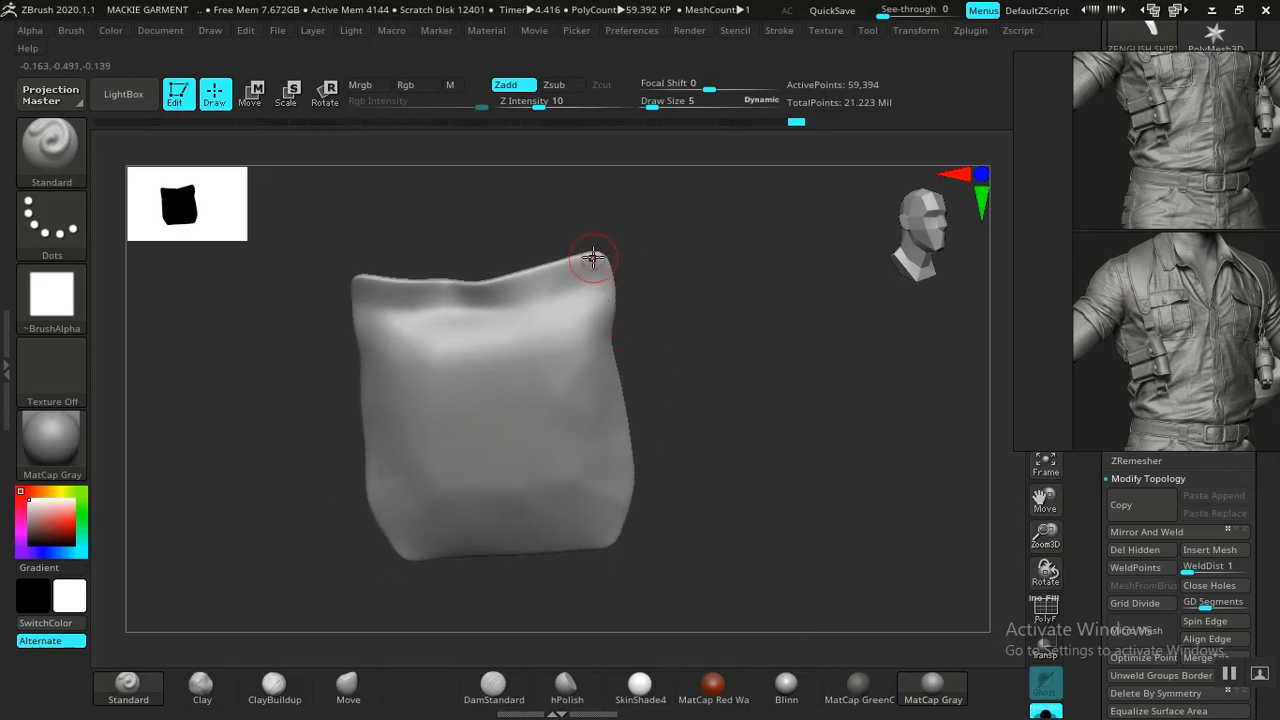
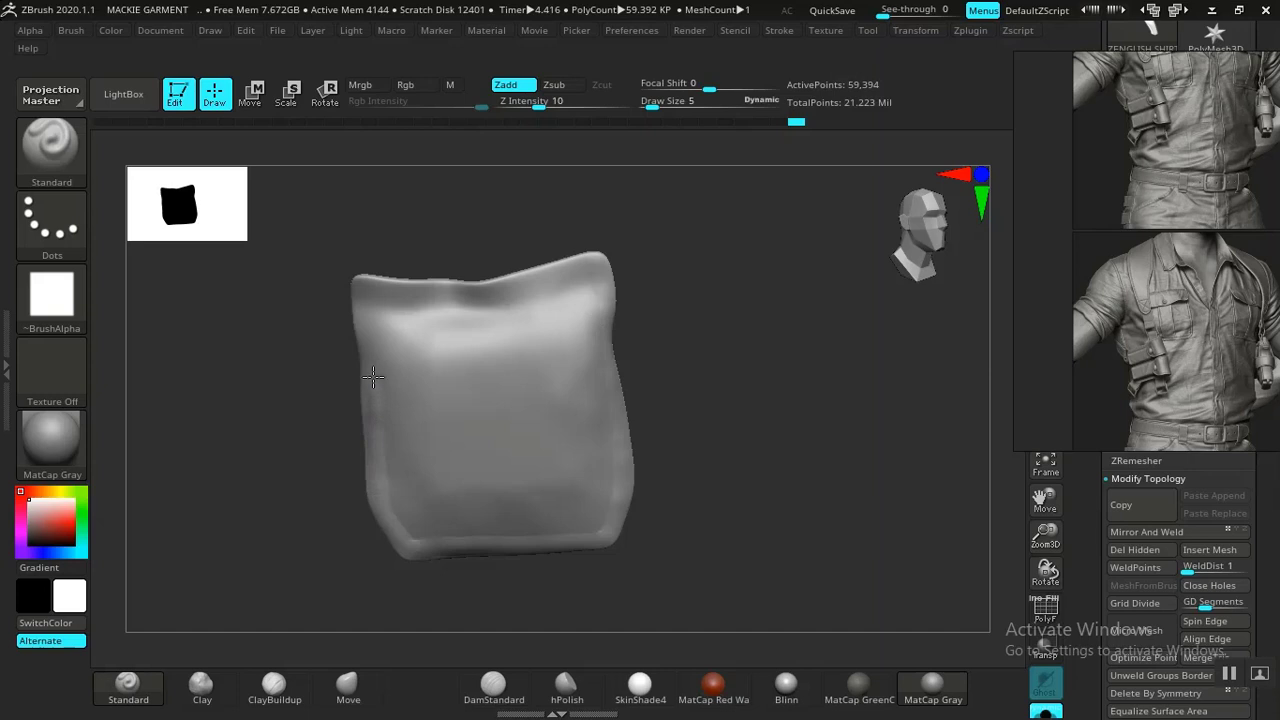
Smooth the pocket's left side border and extend the raised edge up to the upper corner with the Standard brush
left_click_drag(302, 428, 320, 550, "alt")
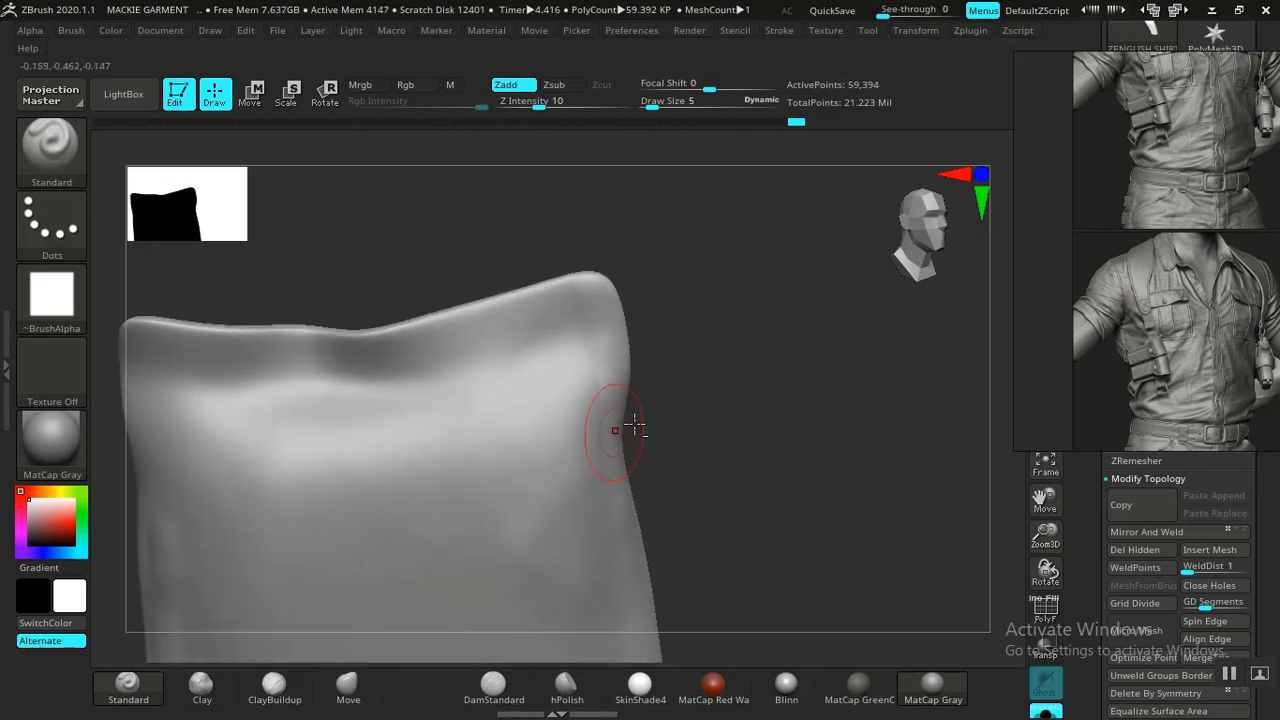
left_click_drag(683, 392, 930, 217, "alt")
key("shift")
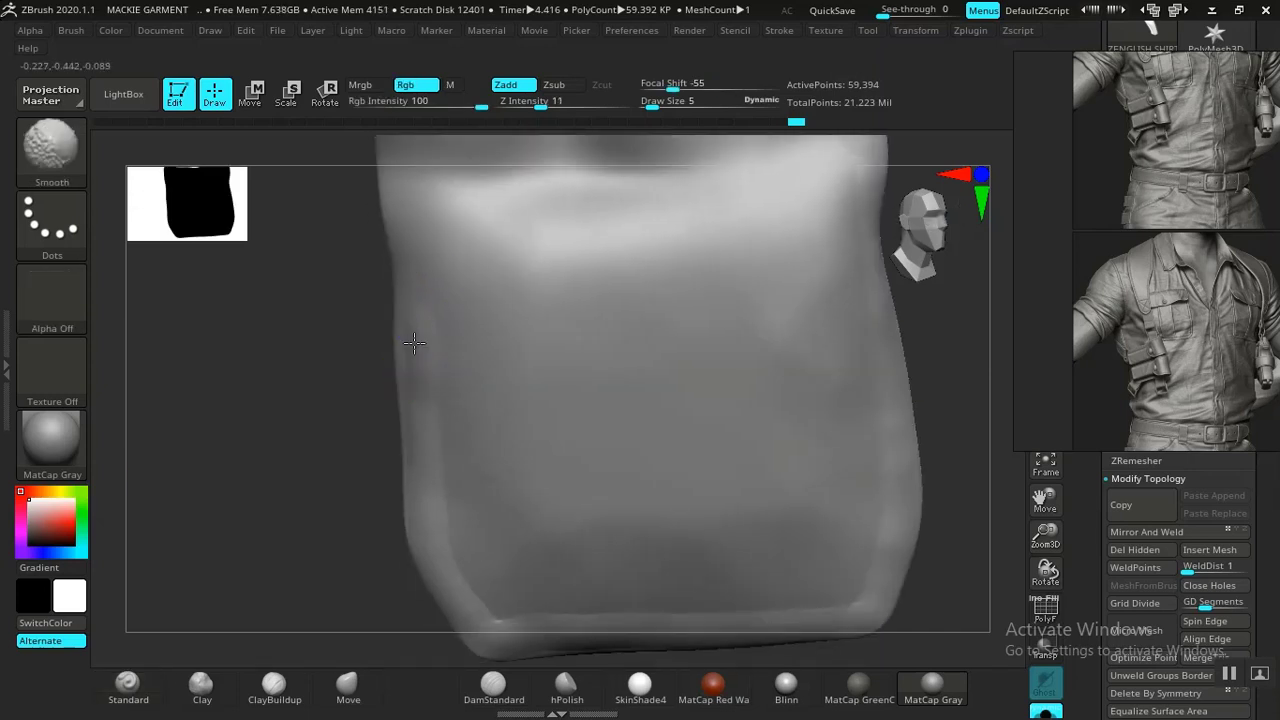
left_click_drag(427, 346, 410, 390, "shift")
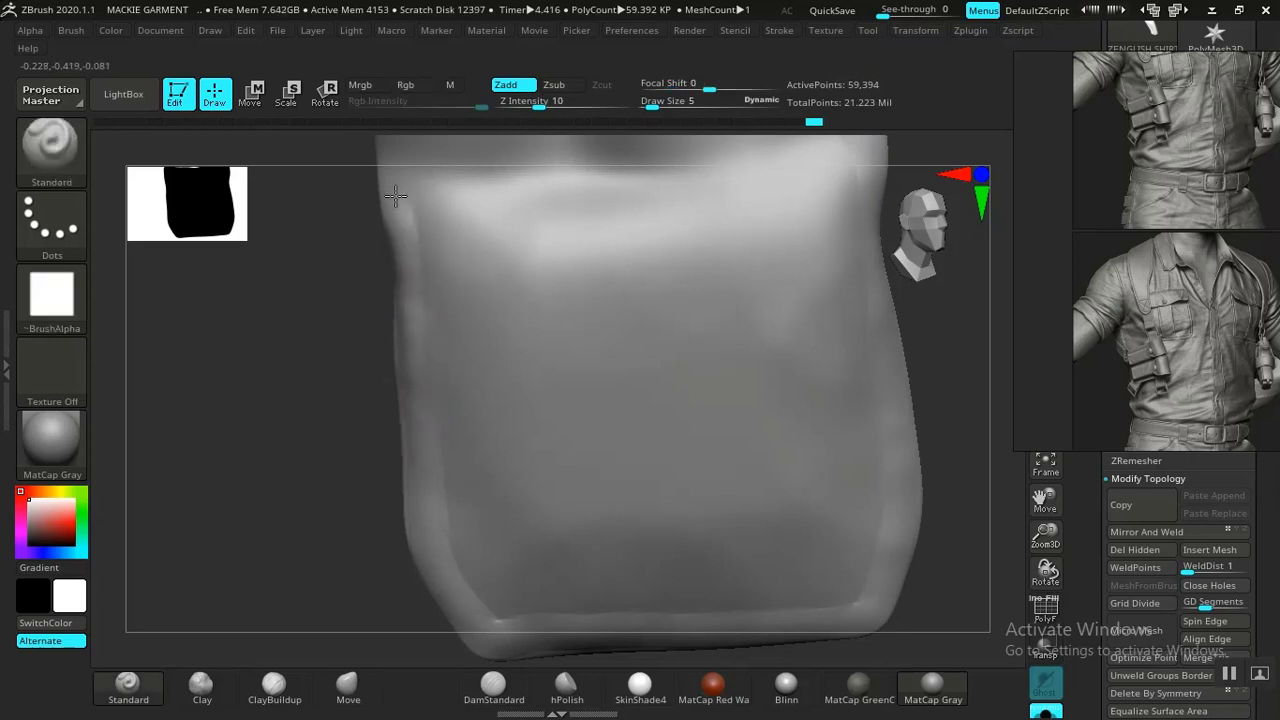
mouse_move(336, 283)
left_mouse_down()
mouse_move(329, 463)
mouse_move(434, 414)
mouse_move(411, 340)
left_mouse_up()
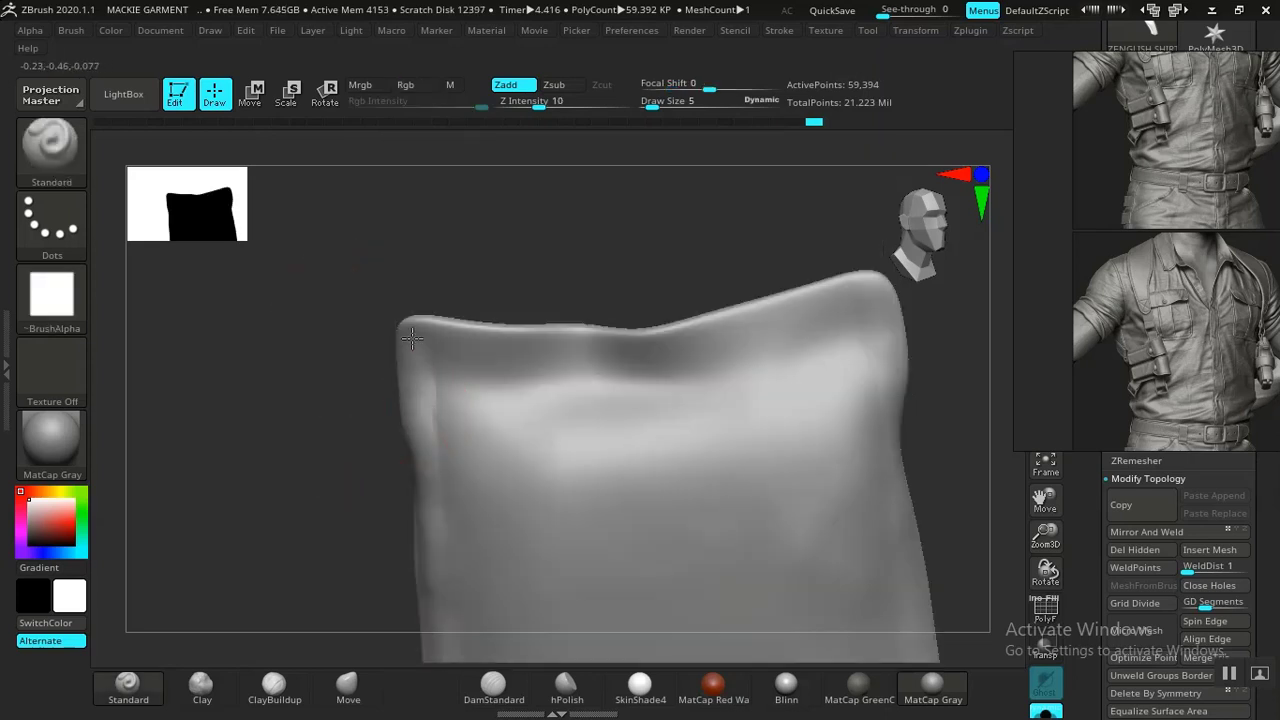
left_click_drag(614, 290, 366, 166, "alt")
mouse_move(678, 388)
left_mouse_down("alt")
mouse_move(643, 306)
mouse_move(686, 321)
left_mouse_up("alt")
Unhide the whole shirt, isolate the upper sleeve, and sculpt a raised border down one side of its underarm seam
left_click(585, 421, "ctrl+shift")
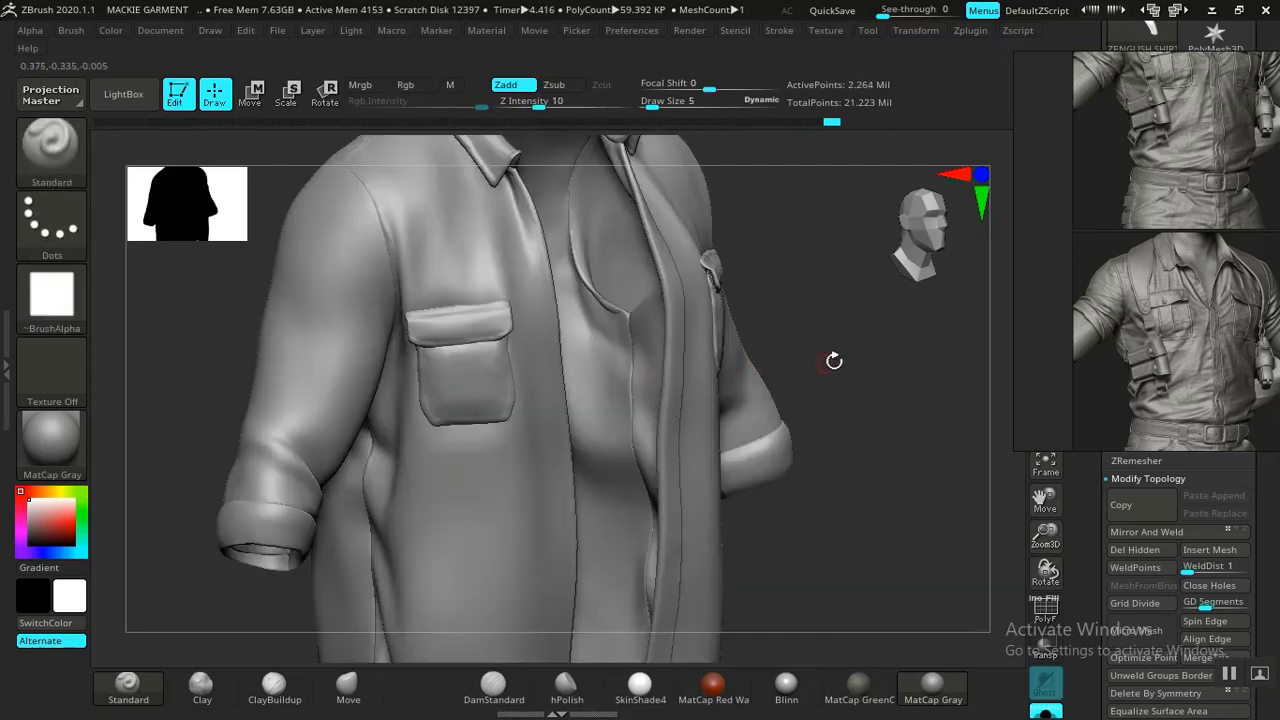
mouse_move(834, 360)
left_mouse_down()
mouse_move(838, 336)
mouse_move(735, 338)
mouse_move(809, 480)
left_mouse_up()
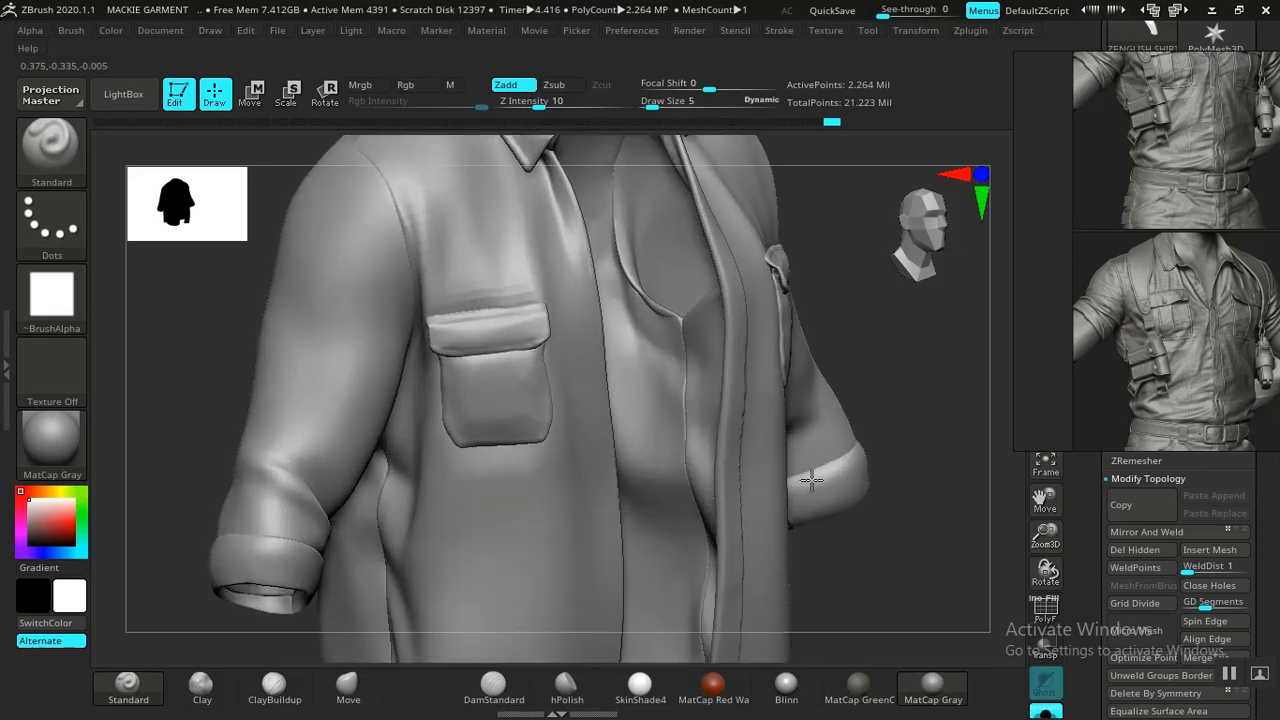
left_click_drag(878, 318, 838, 474)
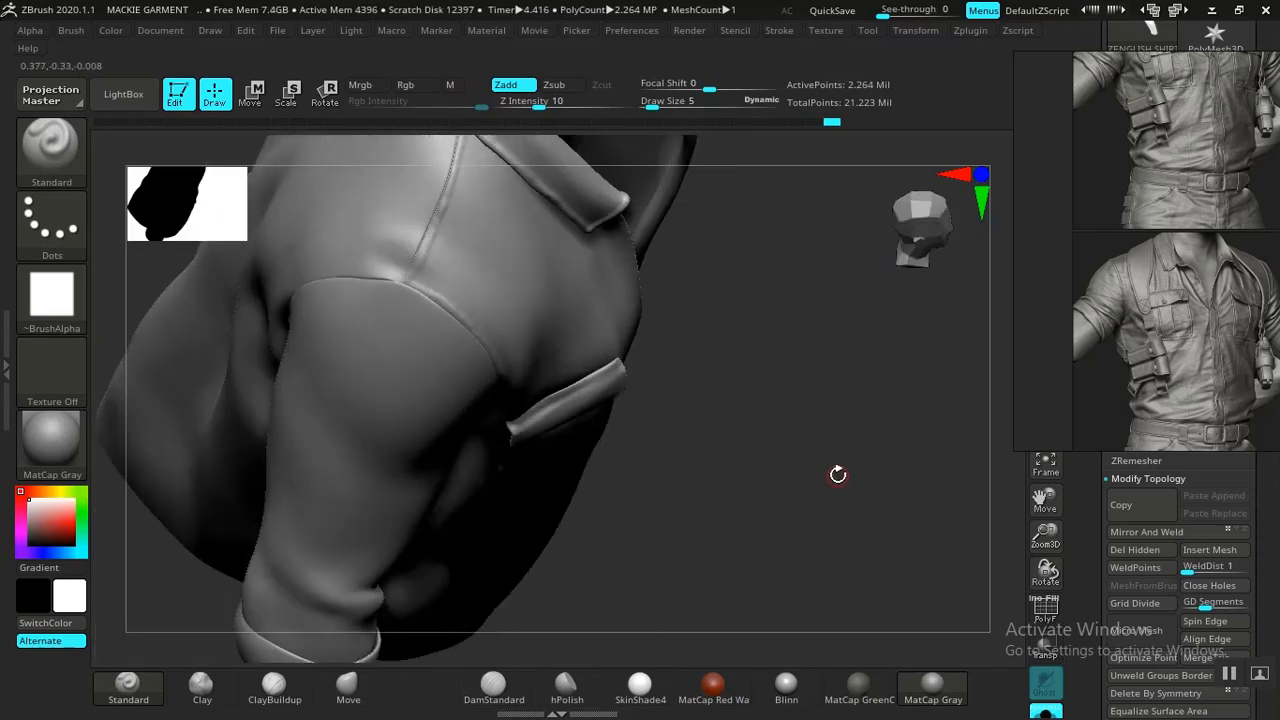
mouse_move(816, 423)
left_mouse_down()
mouse_move(808, 506)
mouse_move(806, 363)
mouse_move(770, 328)
left_mouse_up()
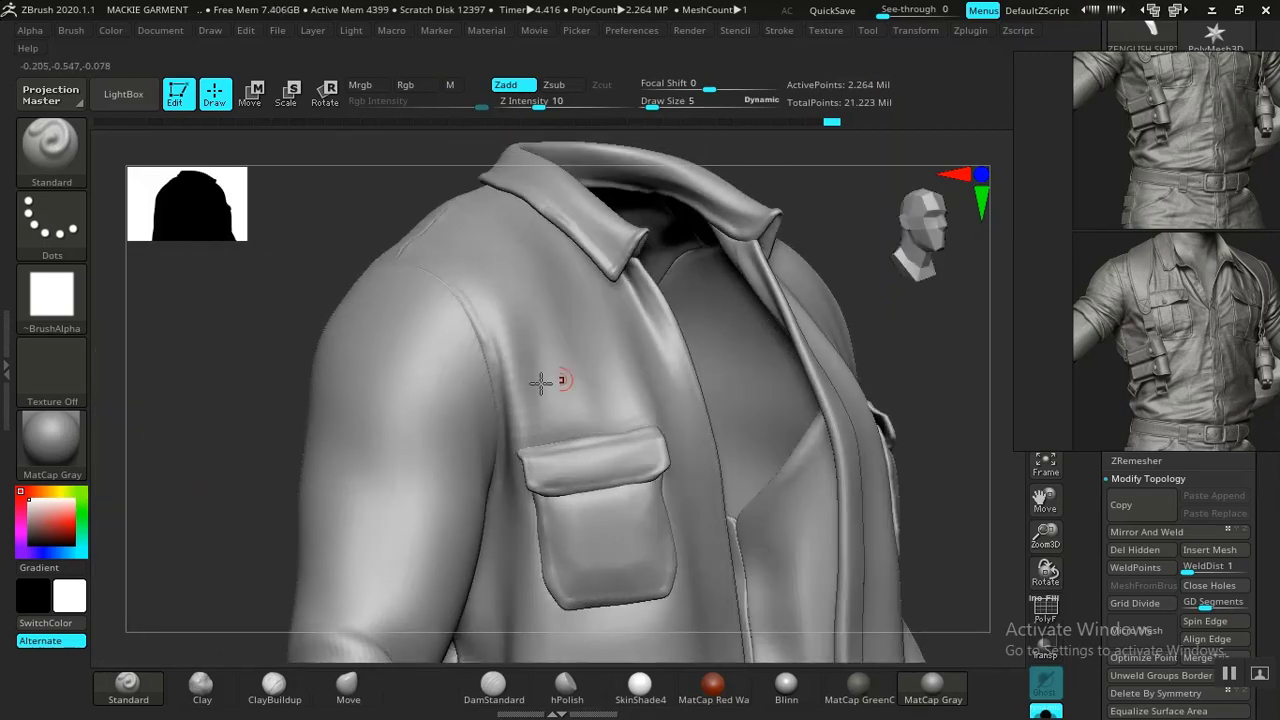
left_click(410, 538, "ctrl+shift")
left_click_drag(266, 545, 734, 431)
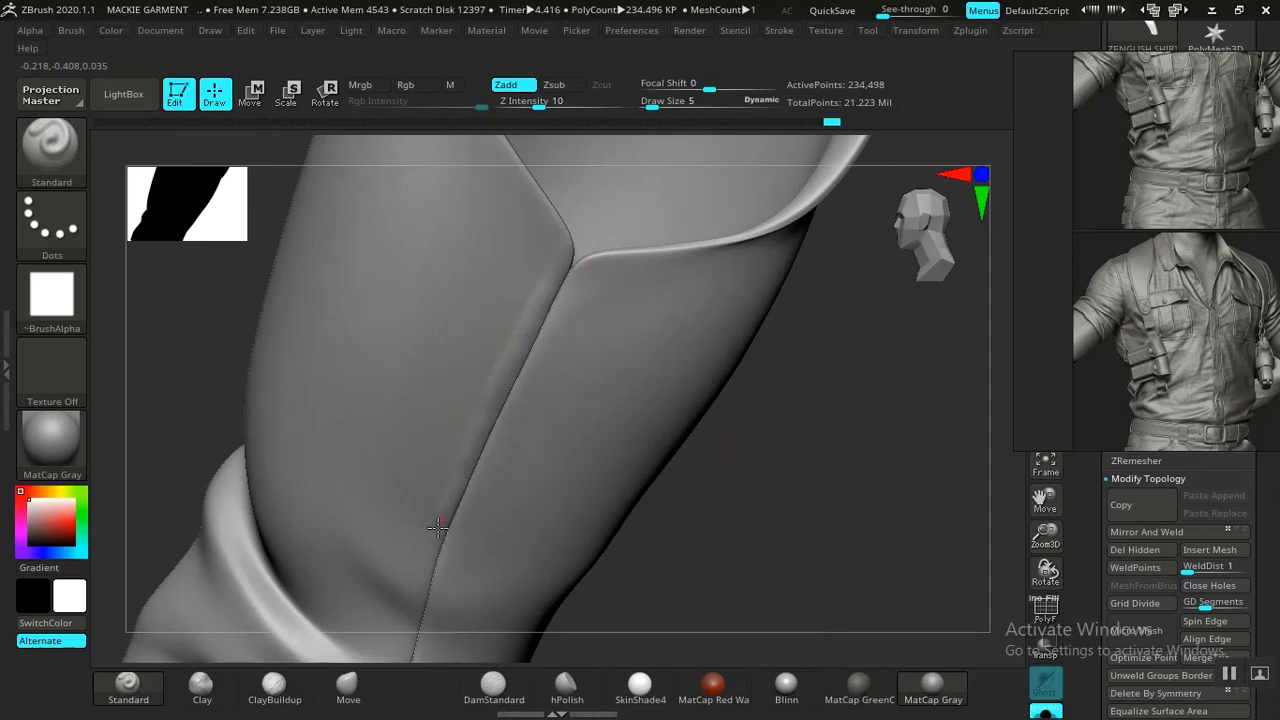
left_click_drag(723, 592, 700, 340)
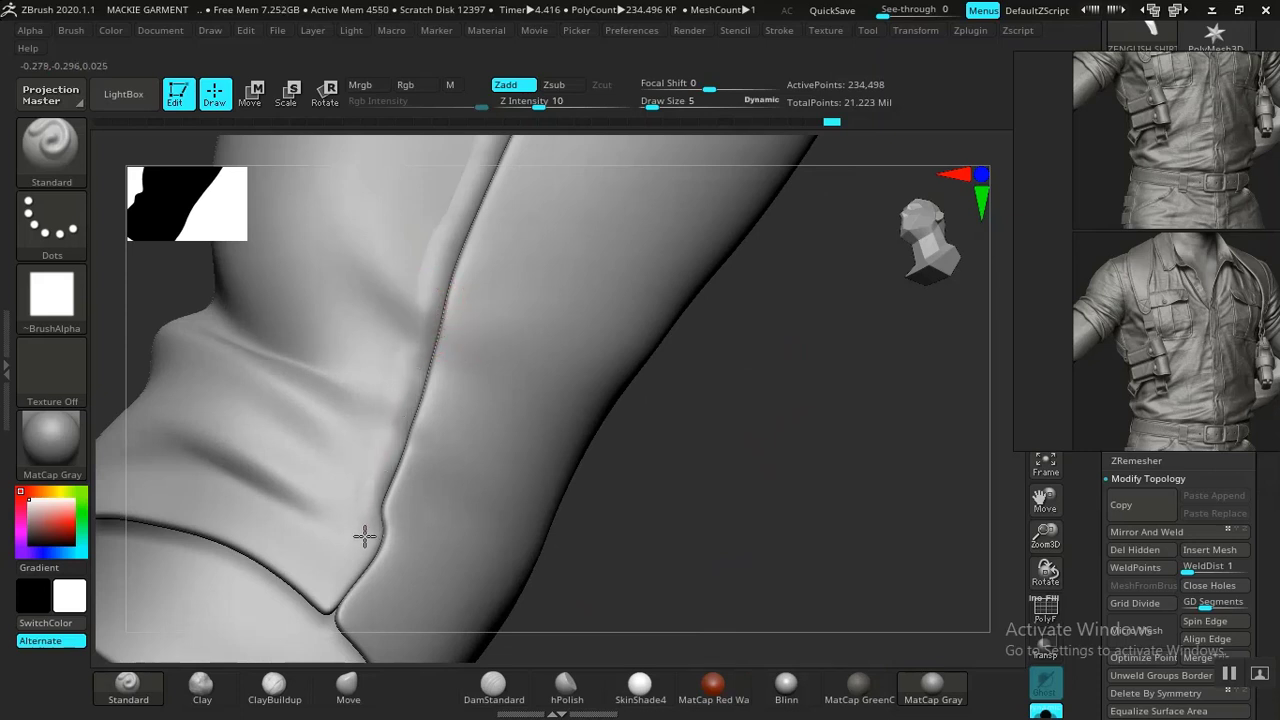
Continue the raised seam border down to the cuff and add a matching one up the opposite side of the sleeve seam
left_click_drag(700, 580, 451, 540)
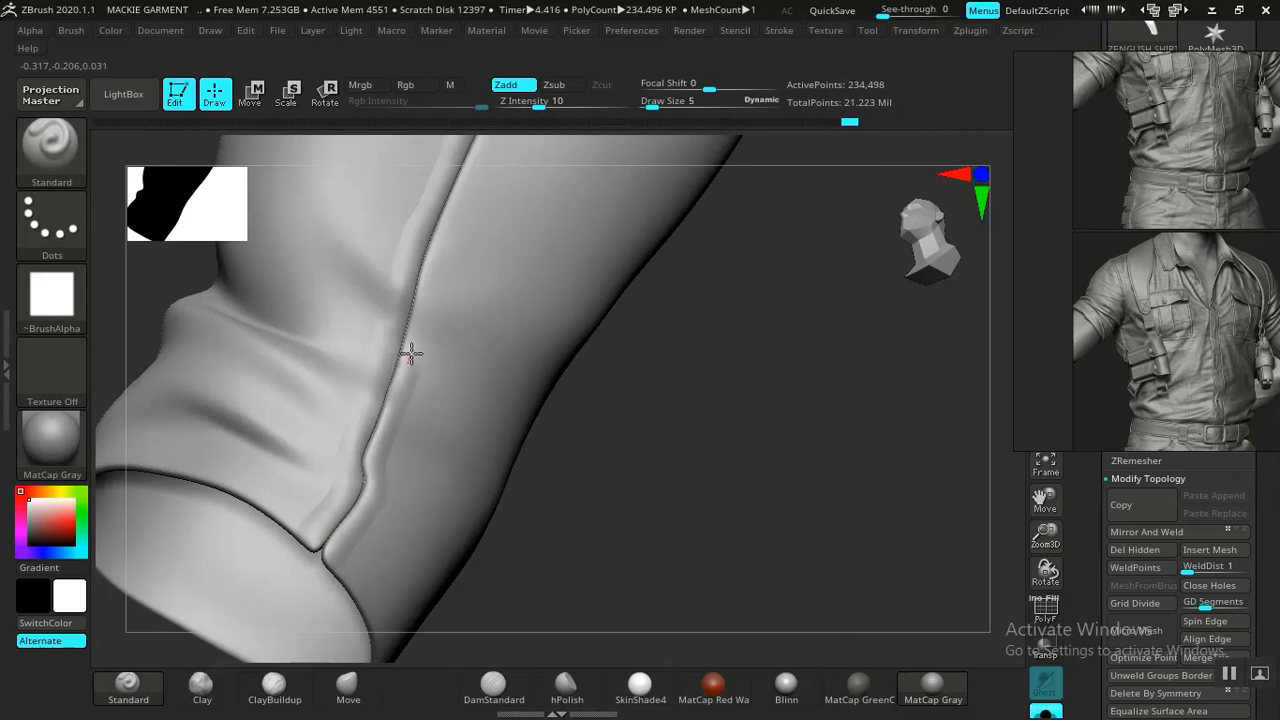
left_click_drag(440, 252, 447, 238)
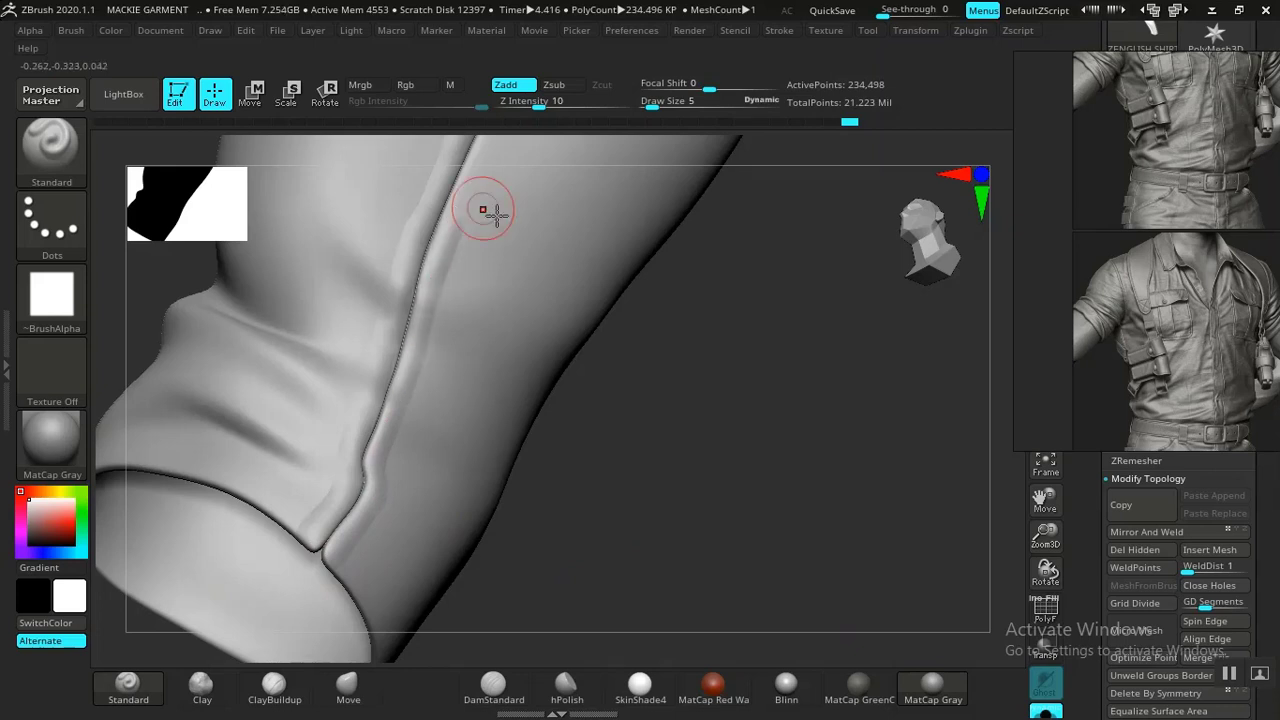
left_click_drag(662, 445, 598, 660, "alt")
left_click_drag(385, 454, 397, 414)
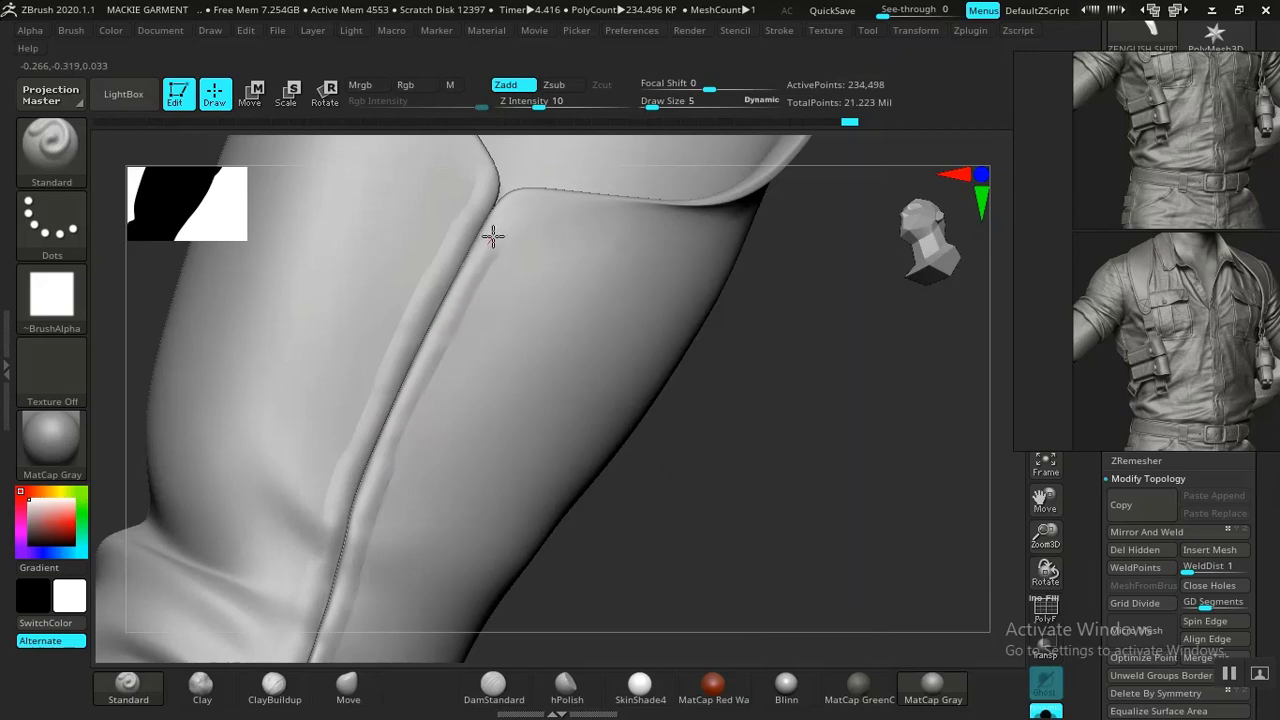
Sculpt a raised border along the sleeve's armhole edge, from the underarm seam corner toward the shoulder
mouse_move(846, 338)
left_mouse_down()
mouse_move(808, 423)
mouse_move(789, 354)
mouse_move(657, 180)
mouse_move(602, 246)
left_mouse_up()
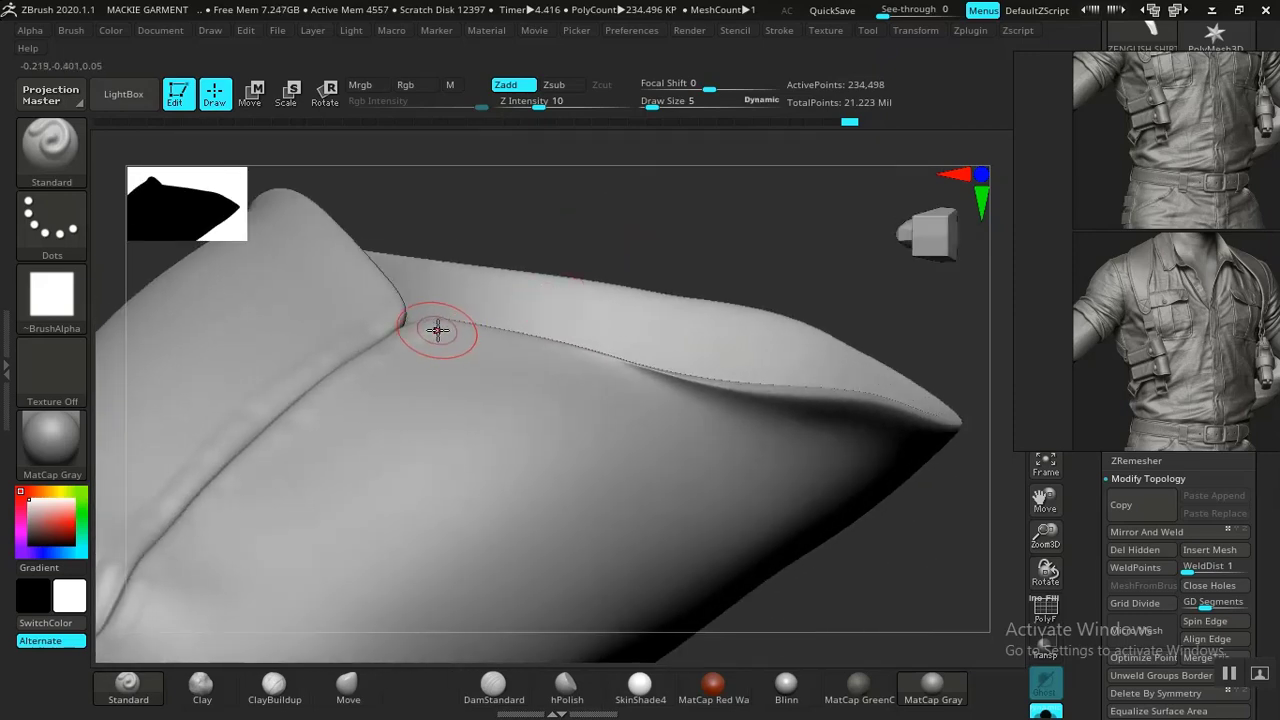
left_click_drag(437, 331, 470, 333)
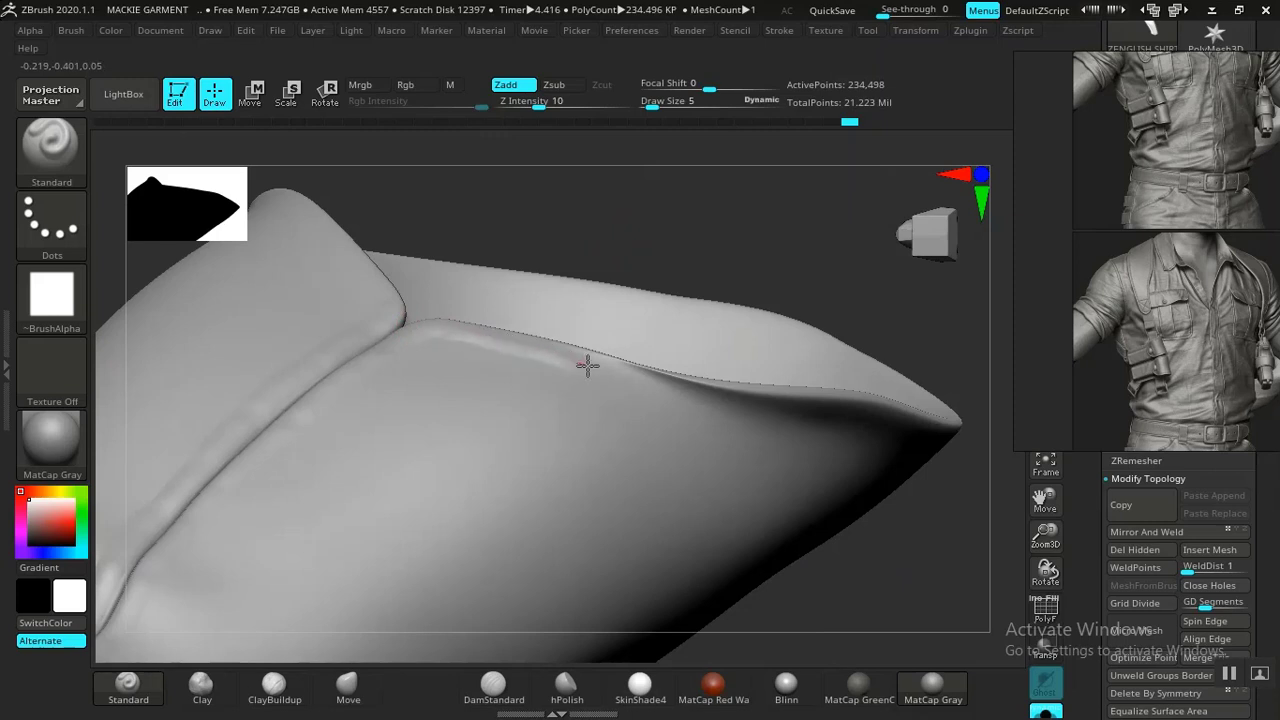
left_click_drag(659, 386, 668, 388)
mouse_move(785, 230)
left_mouse_down()
mouse_move(800, 223)
mouse_move(803, 254)
mouse_move(646, 196)
left_mouse_up()
left_click_drag(477, 305, 640, 360)
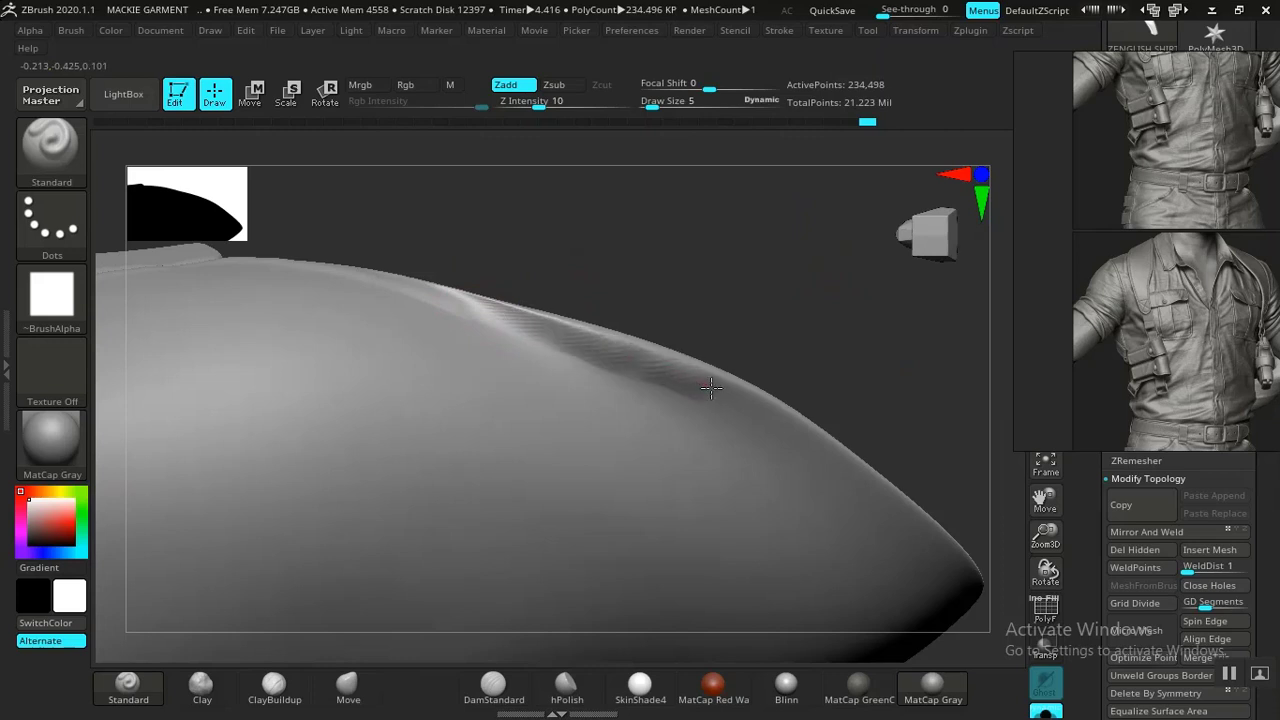
left_click_drag(751, 405, 790, 429)
mouse_move(870, 355)
left_mouse_down("alt")
mouse_move(619, 209)
mouse_move(646, 234)
mouse_move(597, 269)
mouse_move(583, 300)
mouse_move(737, 423)
mouse_move(617, 203)
mouse_move(483, 229)
mouse_move(587, 333)
left_mouse_up("alt")
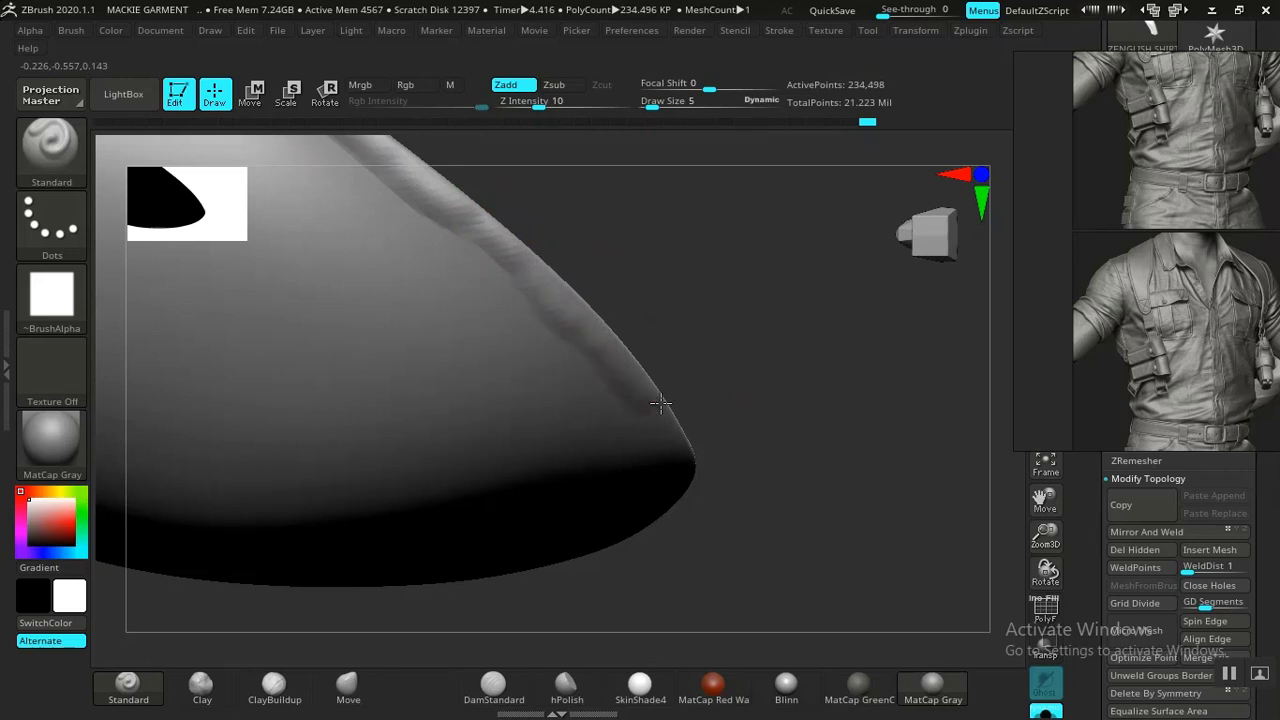
Carry the raised armhole border over the shoulder cap and down the other side of the sleeve opening
mouse_move(660, 404)
left_mouse_down()
mouse_move(737, 246)
mouse_move(714, 217)
mouse_move(650, 235)
left_mouse_up()
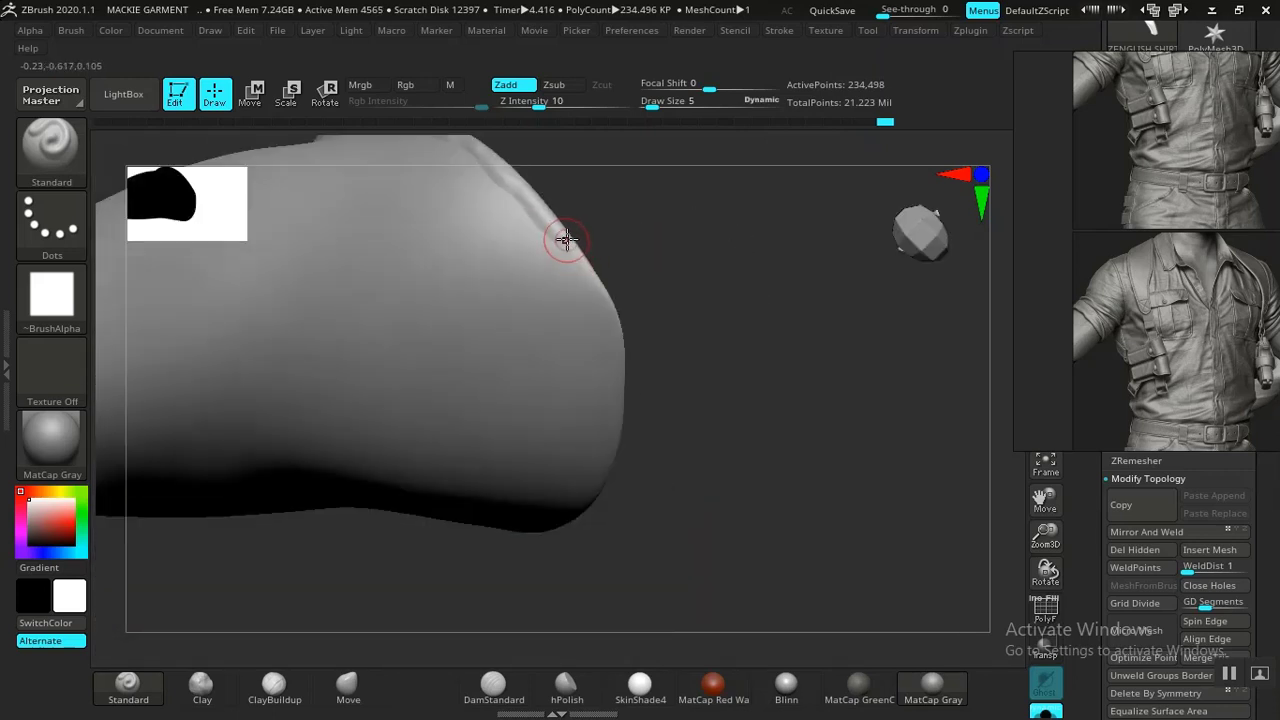
left_click_drag(566, 239, 578, 257)
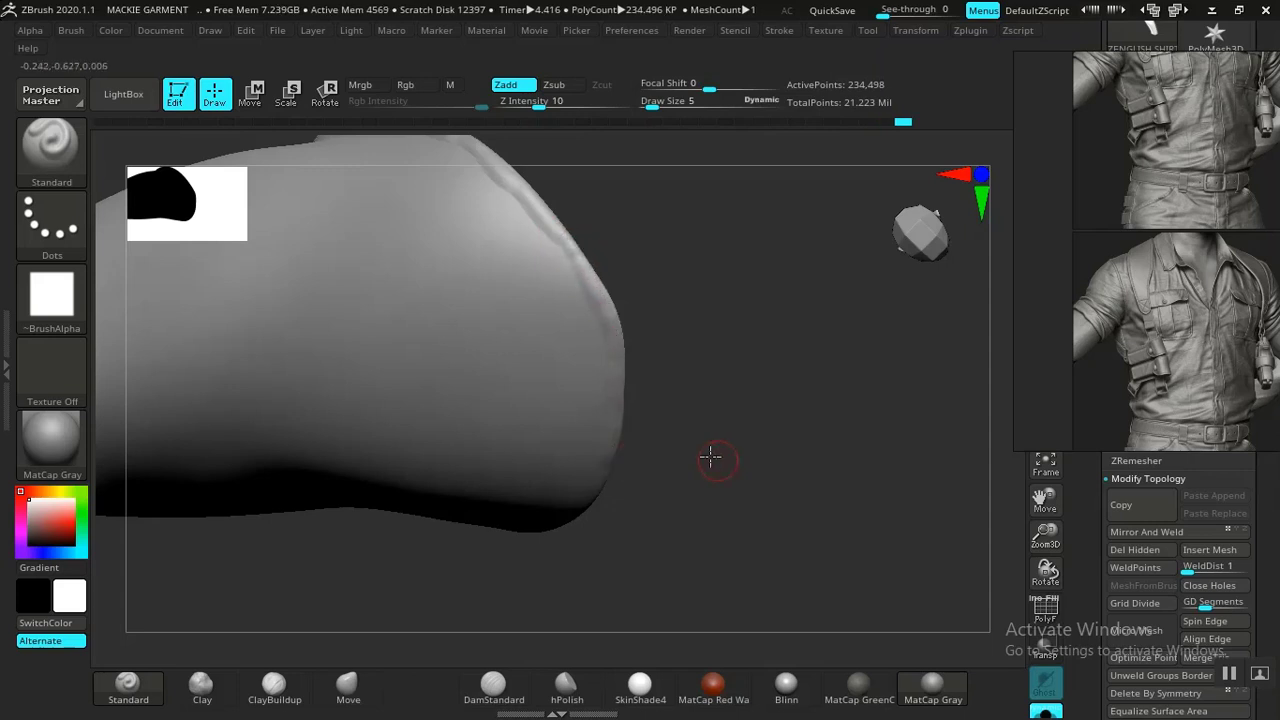
mouse_move(714, 457)
left_mouse_down()
mouse_move(706, 277)
mouse_move(708, 394)
mouse_move(751, 429)
mouse_move(639, 263)
left_mouse_up()
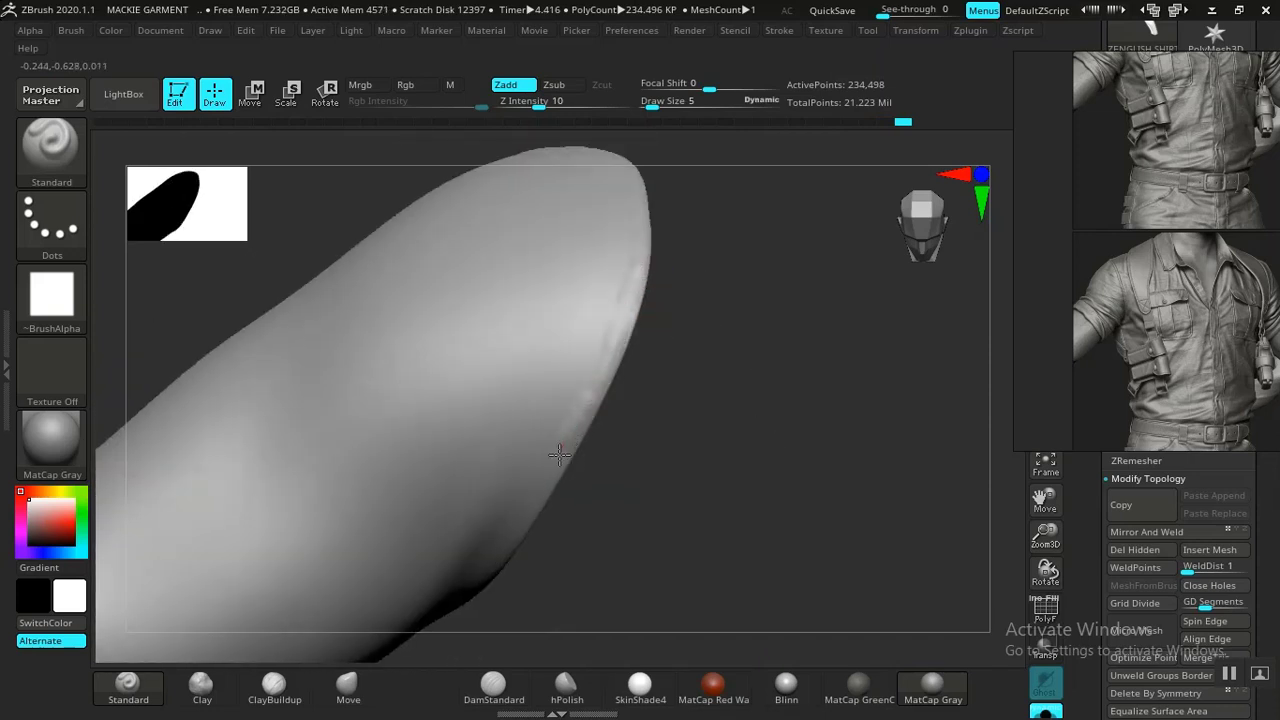
mouse_move(708, 382)
left_mouse_down()
mouse_move(720, 457)
mouse_move(729, 346)
mouse_move(831, 518)
mouse_move(757, 289)
mouse_move(803, 266)
mouse_move(726, 326)
mouse_move(690, 227)
left_mouse_up()
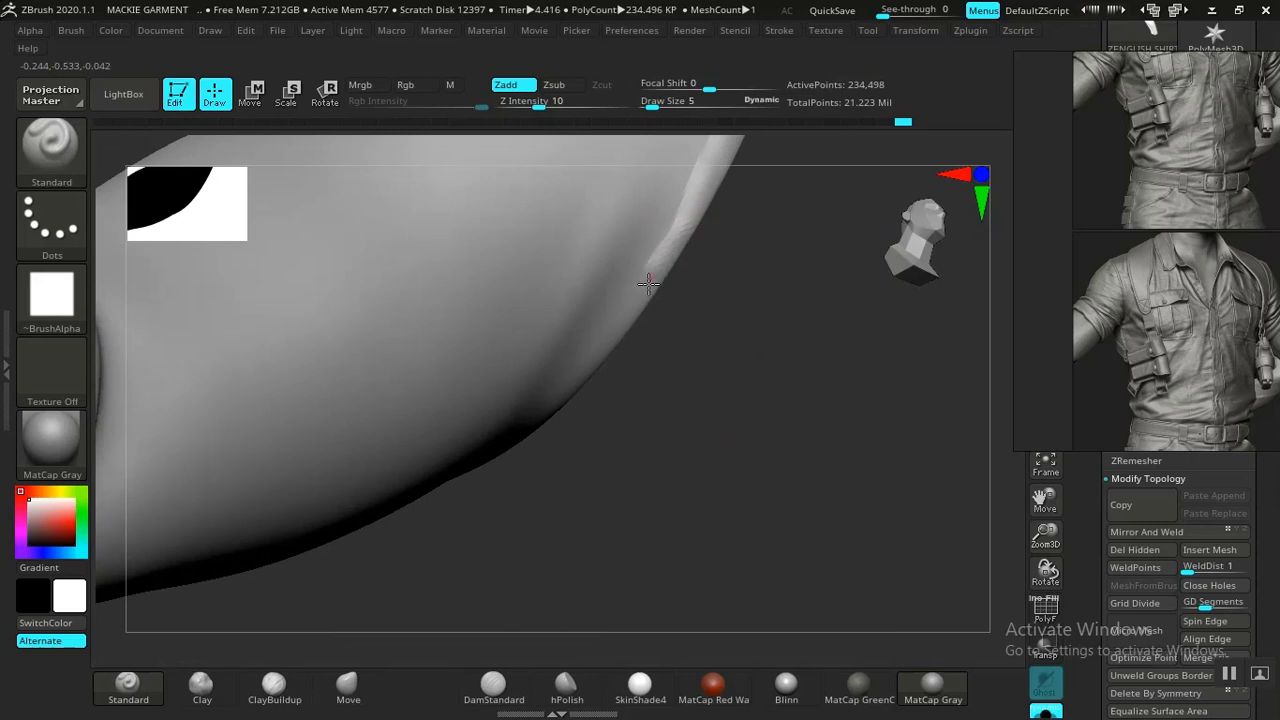
left_click_drag(666, 409, 634, 294)
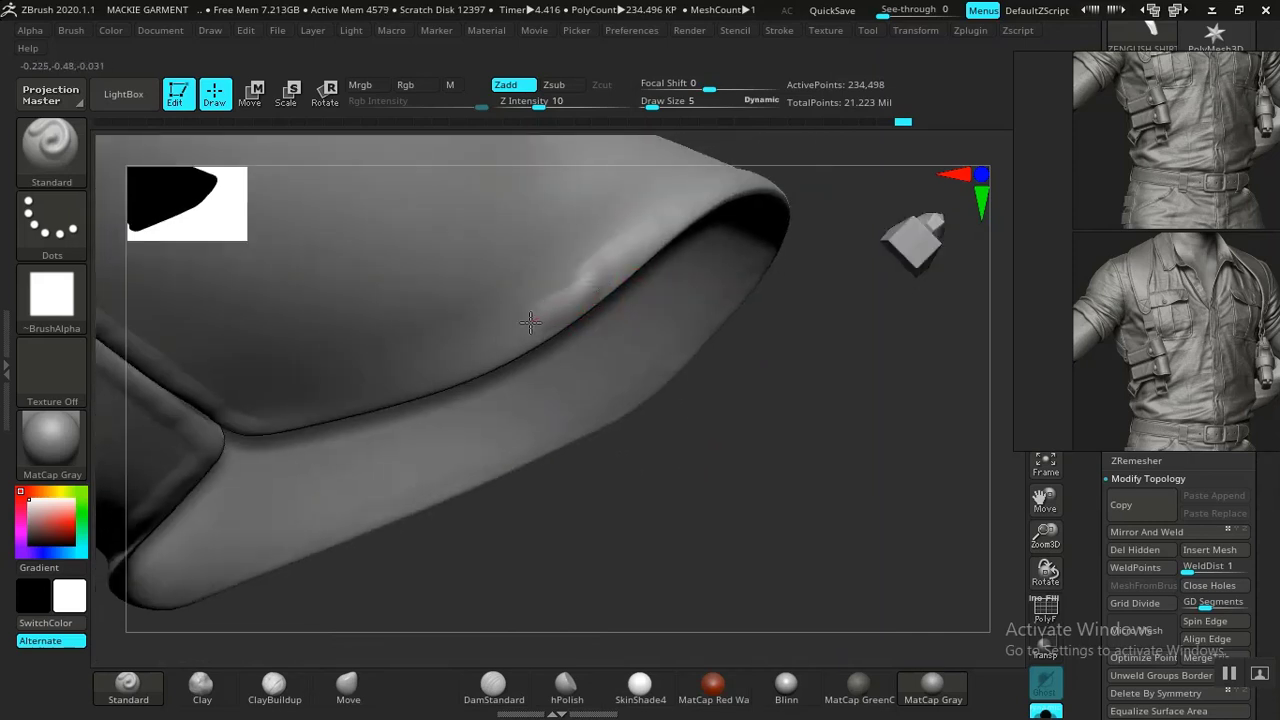
left_click_drag(498, 341, 463, 362)
key("ctrl")
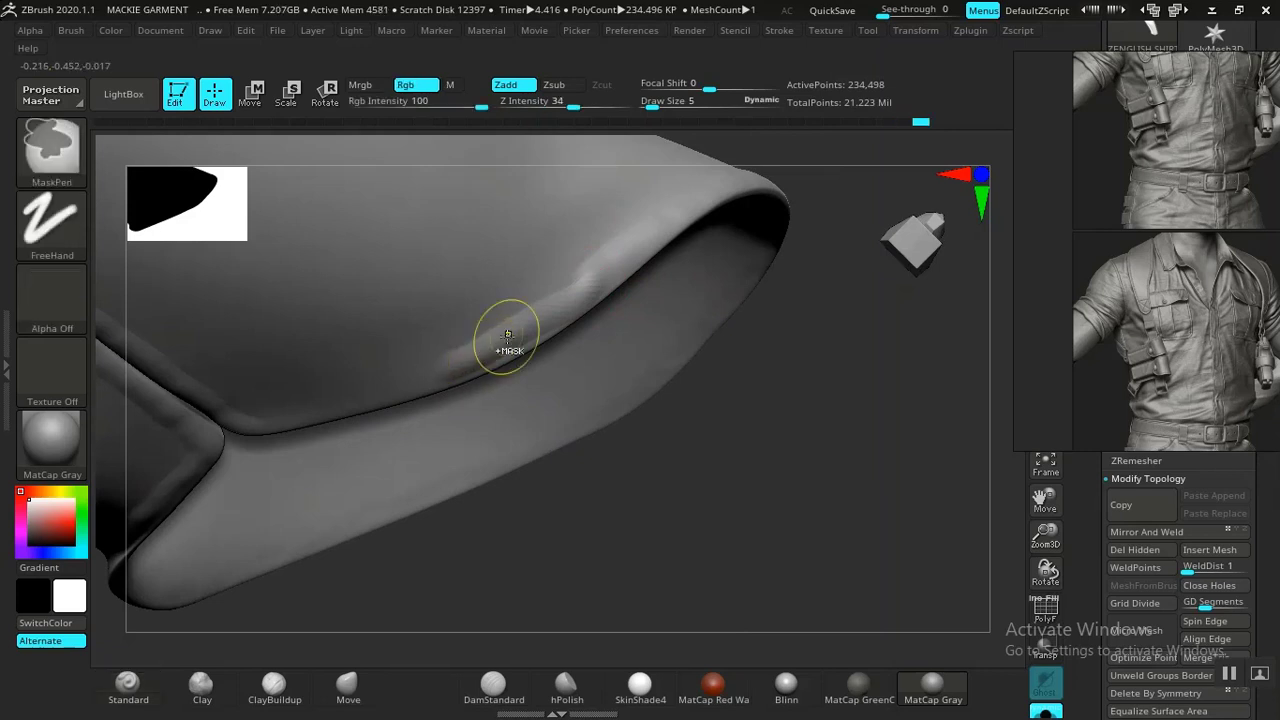
key("ctrl+z")
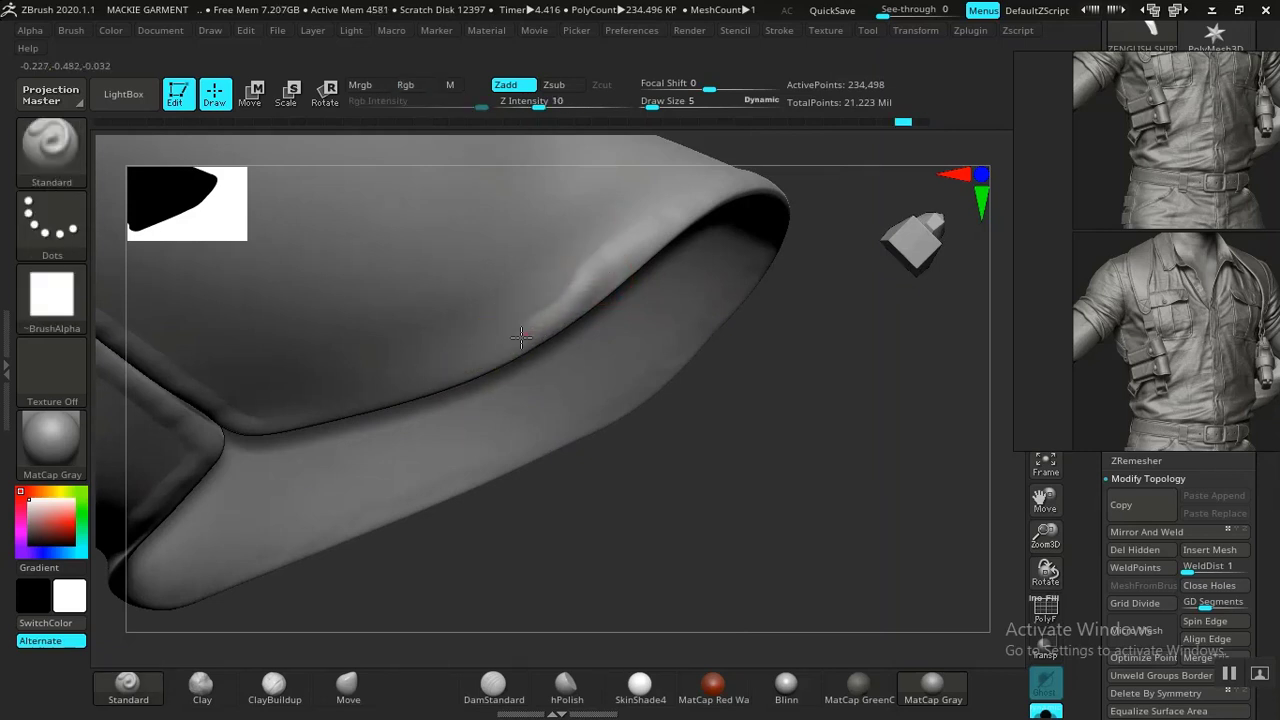
left_click_drag(456, 365, 354, 397)
key("ctrl+z")
Complete the raised armhole border with a continuous stroke ending at the sleeve's underarm seam corner
mouse_move(504, 345)
left_mouse_down()
mouse_move(291, 414)
mouse_move(226, 417)
left_mouse_up()
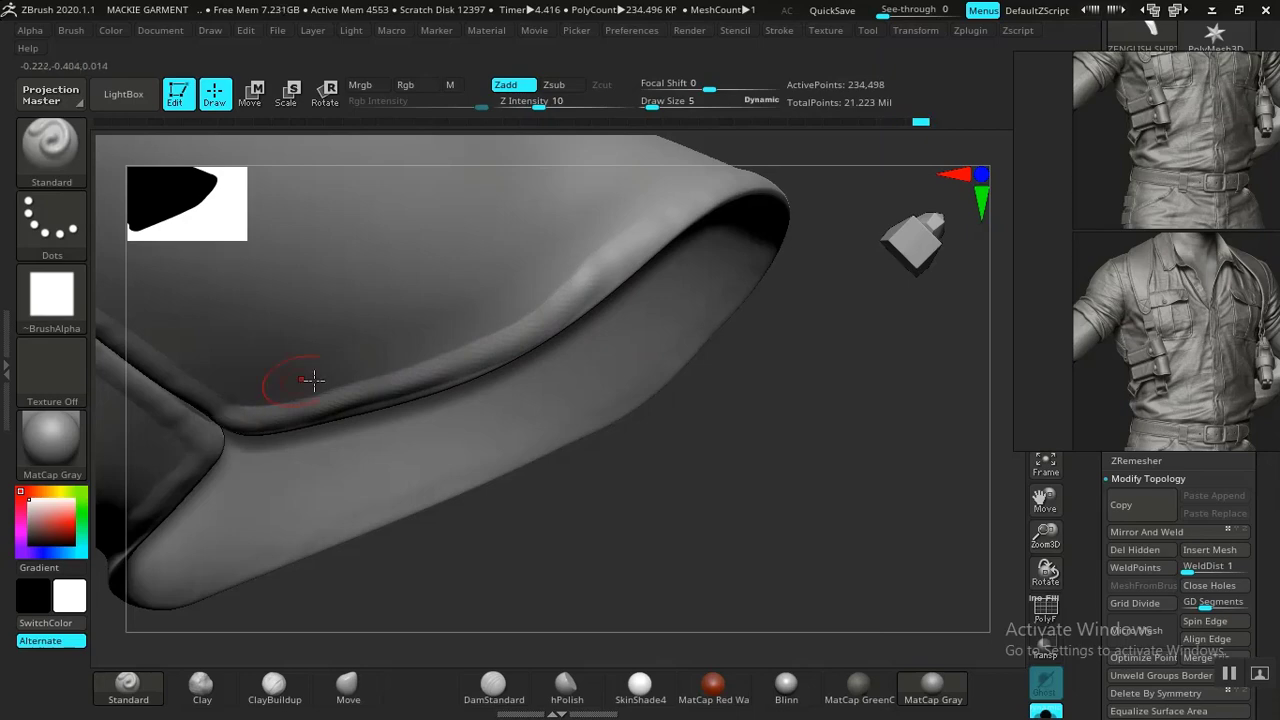
mouse_move(739, 488)
left_mouse_down("alt")
mouse_move(570, 284)
mouse_move(643, 354)
mouse_move(689, 300)
mouse_move(743, 280)
mouse_move(777, 471)
mouse_move(689, 400)
mouse_move(731, 480)
mouse_move(703, 398)
left_mouse_up("alt")
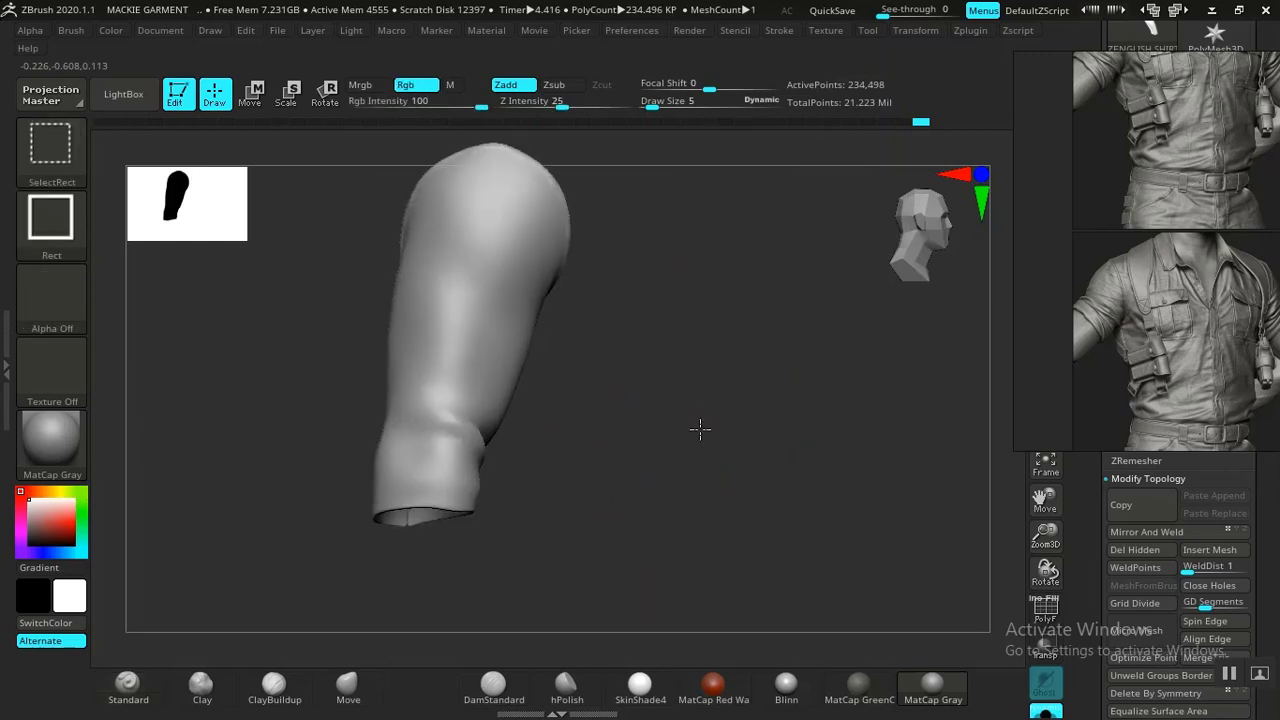
Unhide the whole shirt and isolate the rolled sleeve cuff, bringing the seam between its two panels into view
left_click(688, 493, "ctrl+shift")
mouse_move(753, 463)
left_mouse_down()
mouse_move(831, 509)
mouse_move(743, 391)
mouse_move(354, 389)
mouse_move(441, 251)
mouse_move(490, 208)
left_mouse_up()
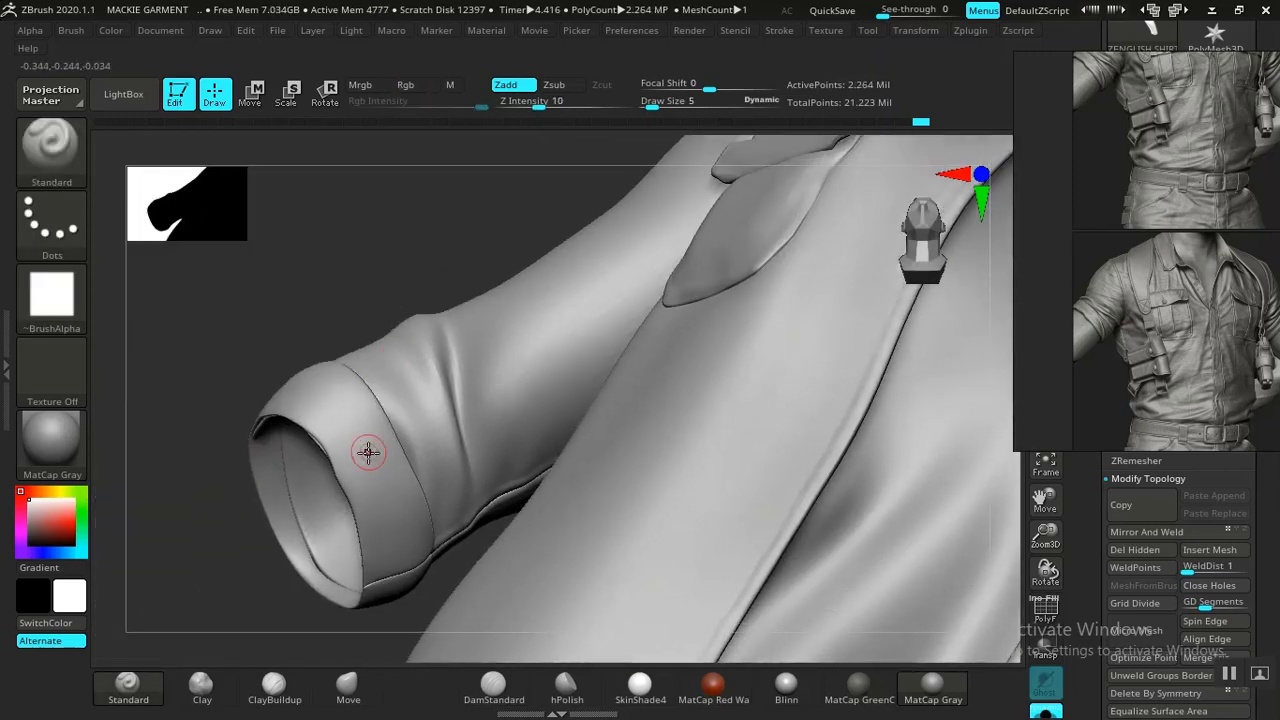
left_click(355, 449, "ctrl+shift")
left_click_drag(580, 423, 859, 441, "alt")
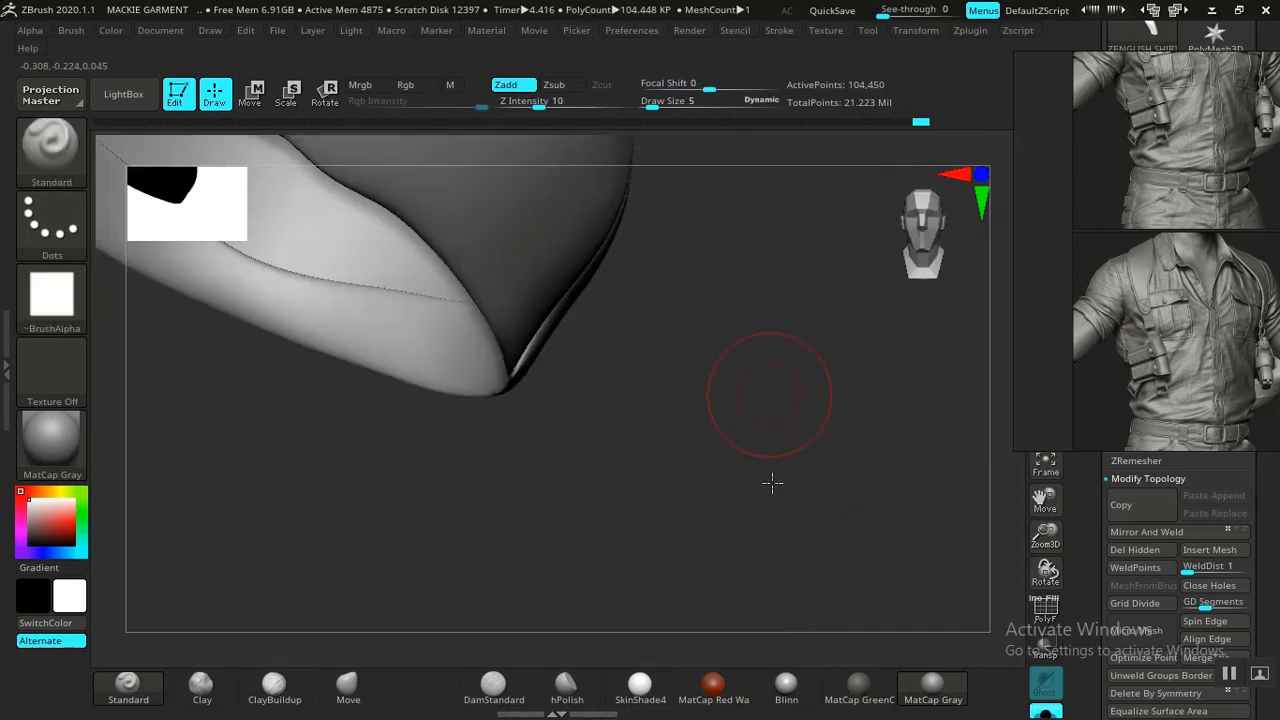
left_click_drag(771, 483, 500, 380)
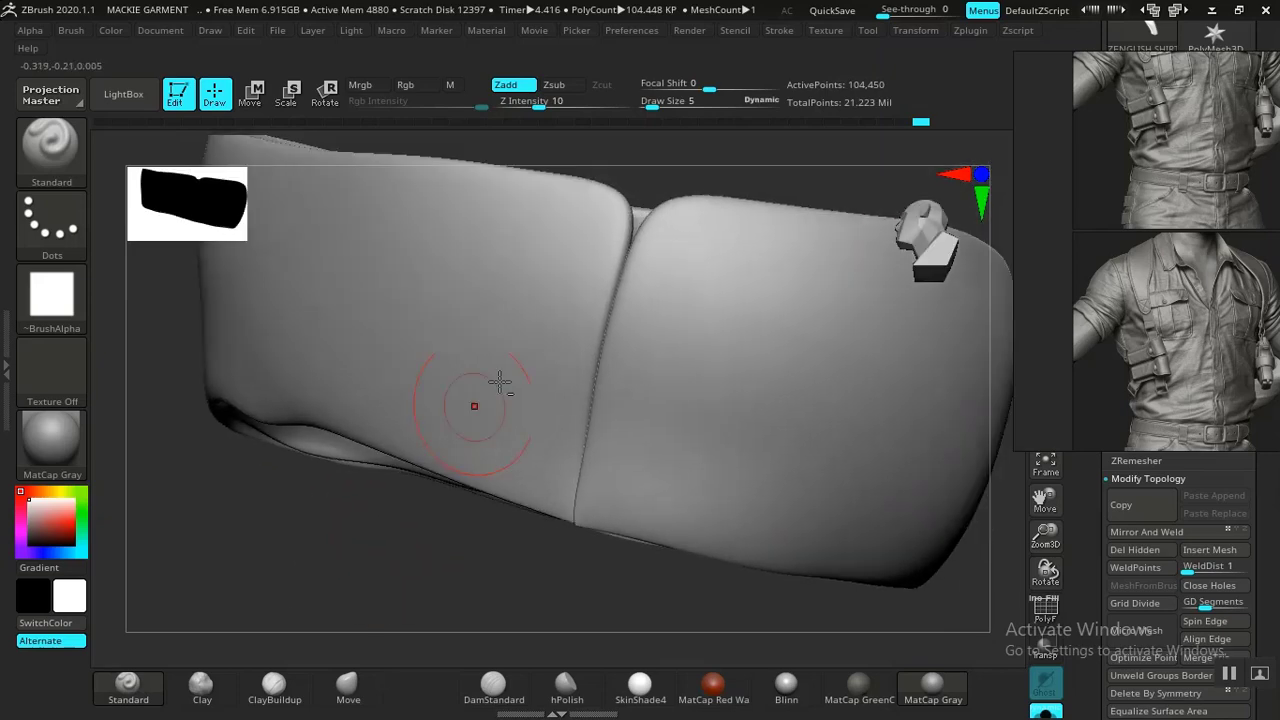
Nudge the two cuff panels' edges together along their seam with the Move Topological brush
key("b")
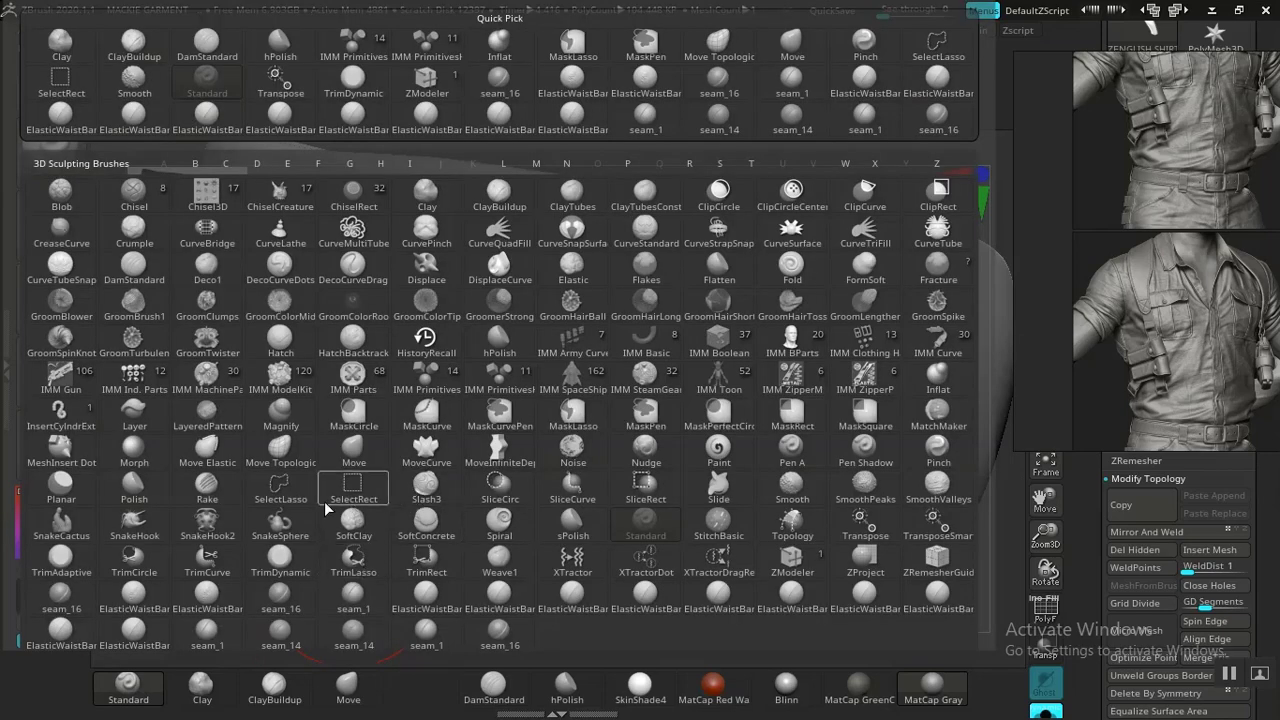
left_click(280, 462)
left_click_drag(737, 177, 623, 262)
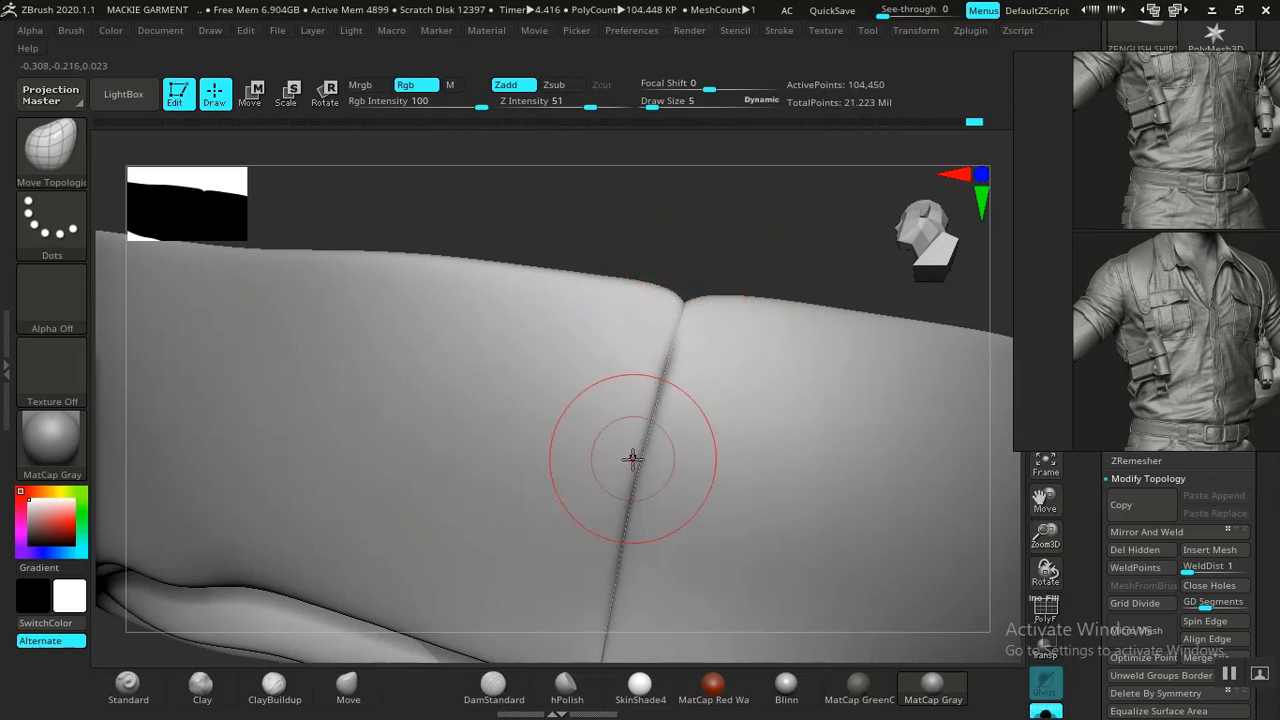
Sculpt raised borders along both sides of the cuff seam with the Standard brush
left_click(127, 685)
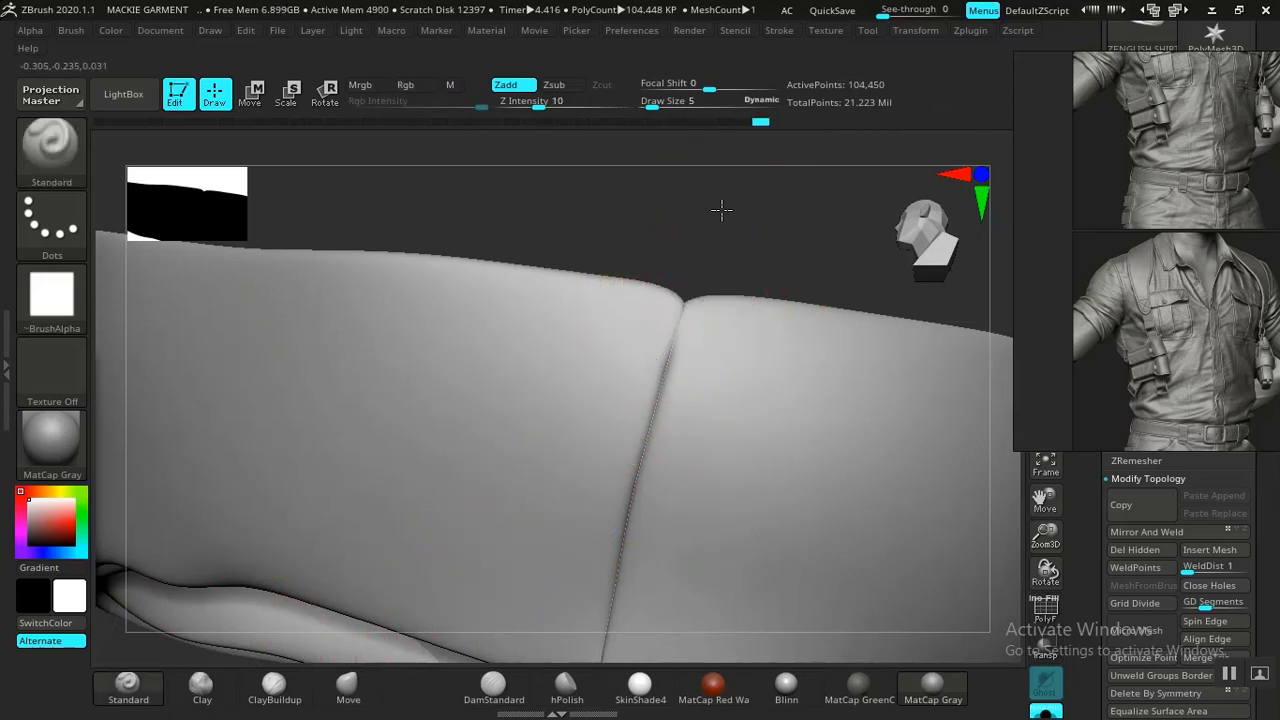
left_click_drag(722, 209, 666, 245)
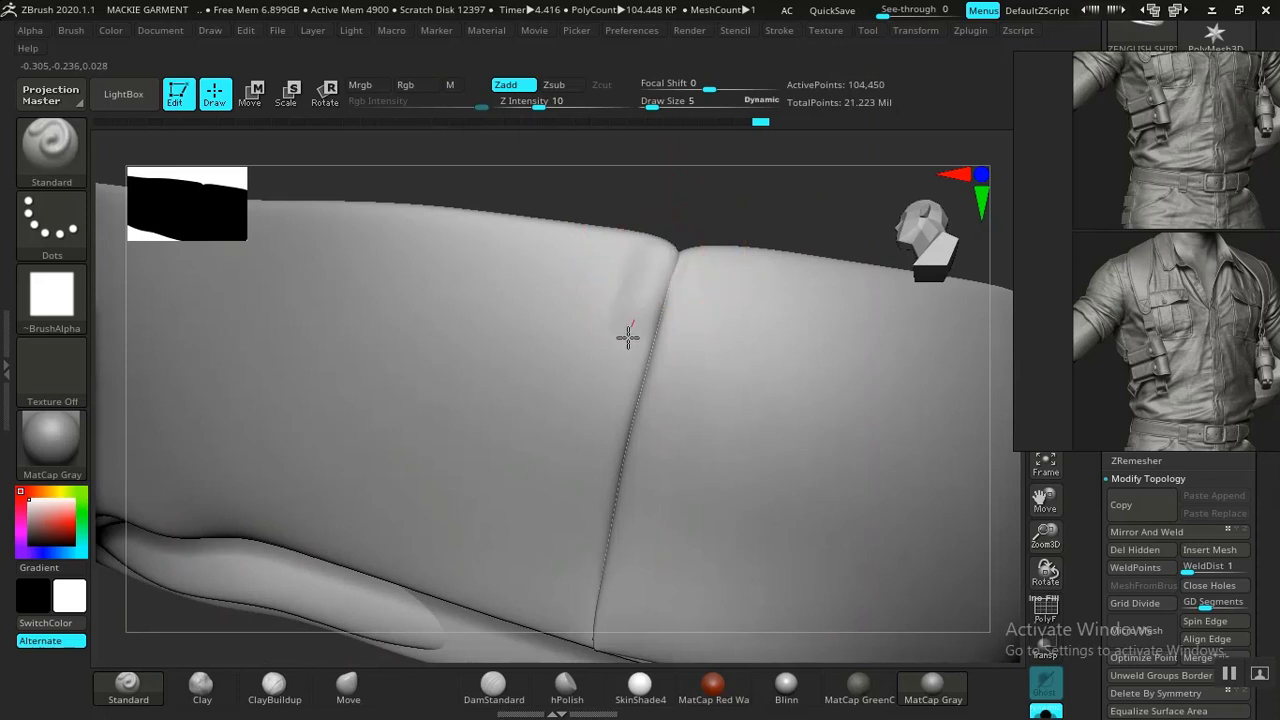
mouse_move(628, 337)
left_mouse_down()
mouse_move(586, 506)
mouse_move(580, 638)
left_mouse_up()
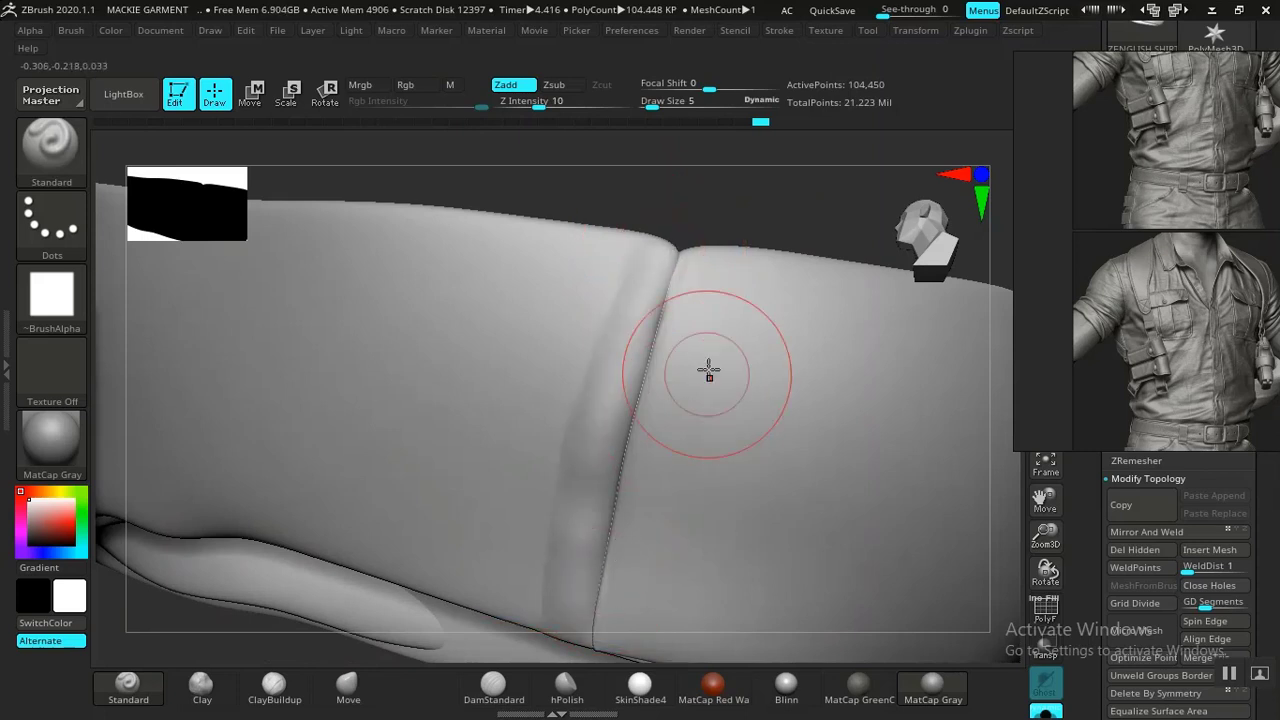
mouse_move(694, 251)
left_mouse_down()
mouse_move(624, 516)
mouse_move(607, 645)
left_mouse_up()
Unhide the whole shirt and isolate its back panel, bringing the armhole and shoulder edges into view
mouse_move(770, 200)
left_mouse_down()
mouse_move(649, 163)
mouse_move(841, 379)
left_mouse_up()
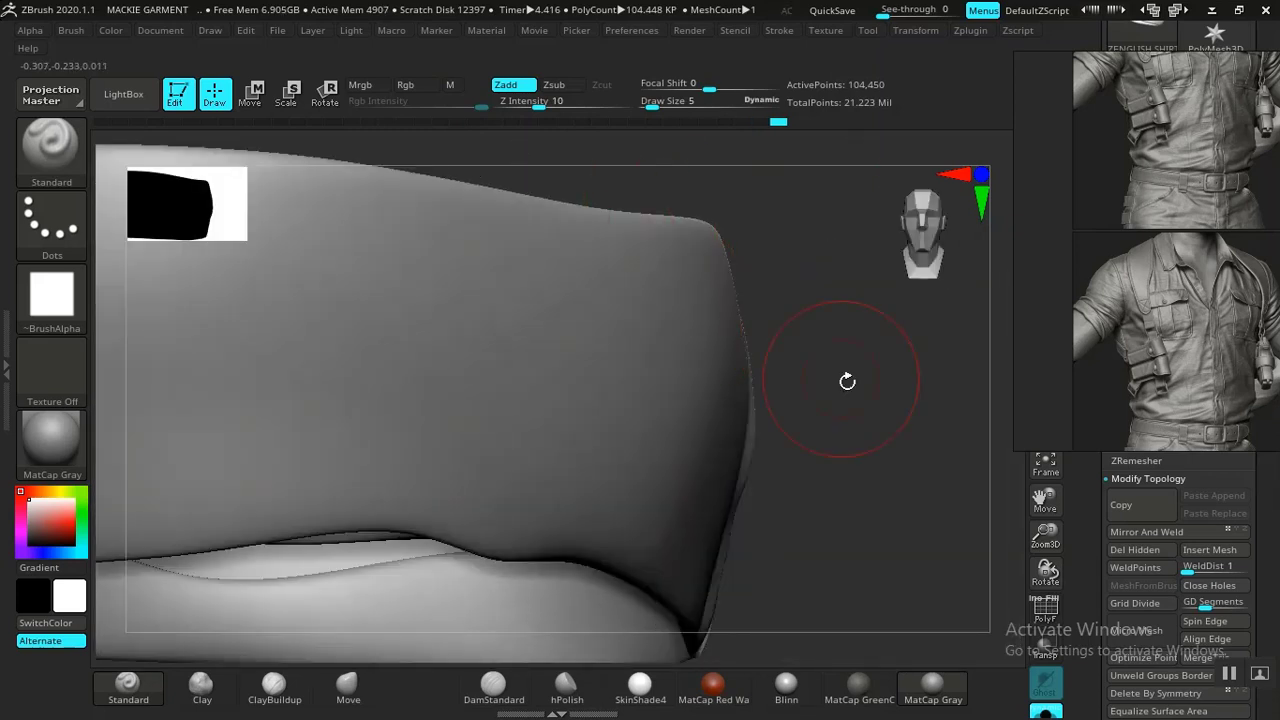
mouse_move(847, 381)
right_mouse_down("ctrl")
mouse_move(708, 277)
mouse_move(702, 258)
right_mouse_up("ctrl")
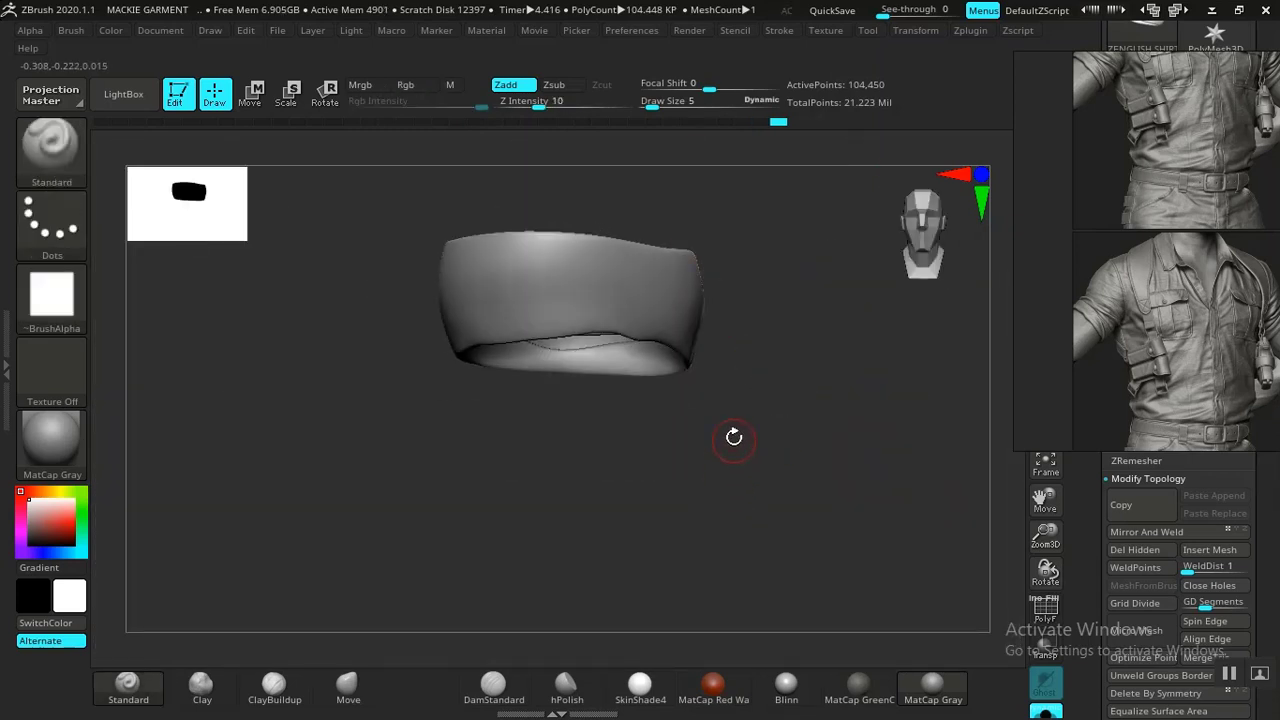
left_click_drag(733, 467, 814, 453)
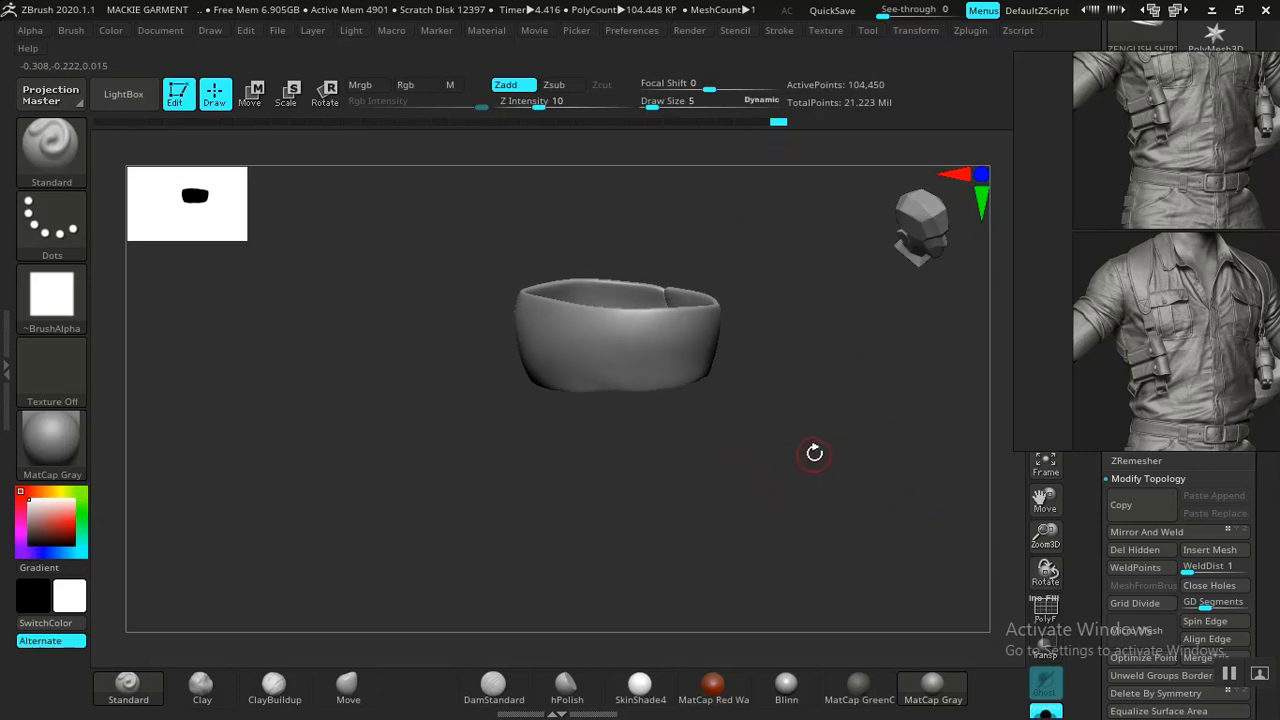
key("ctrl+shift")
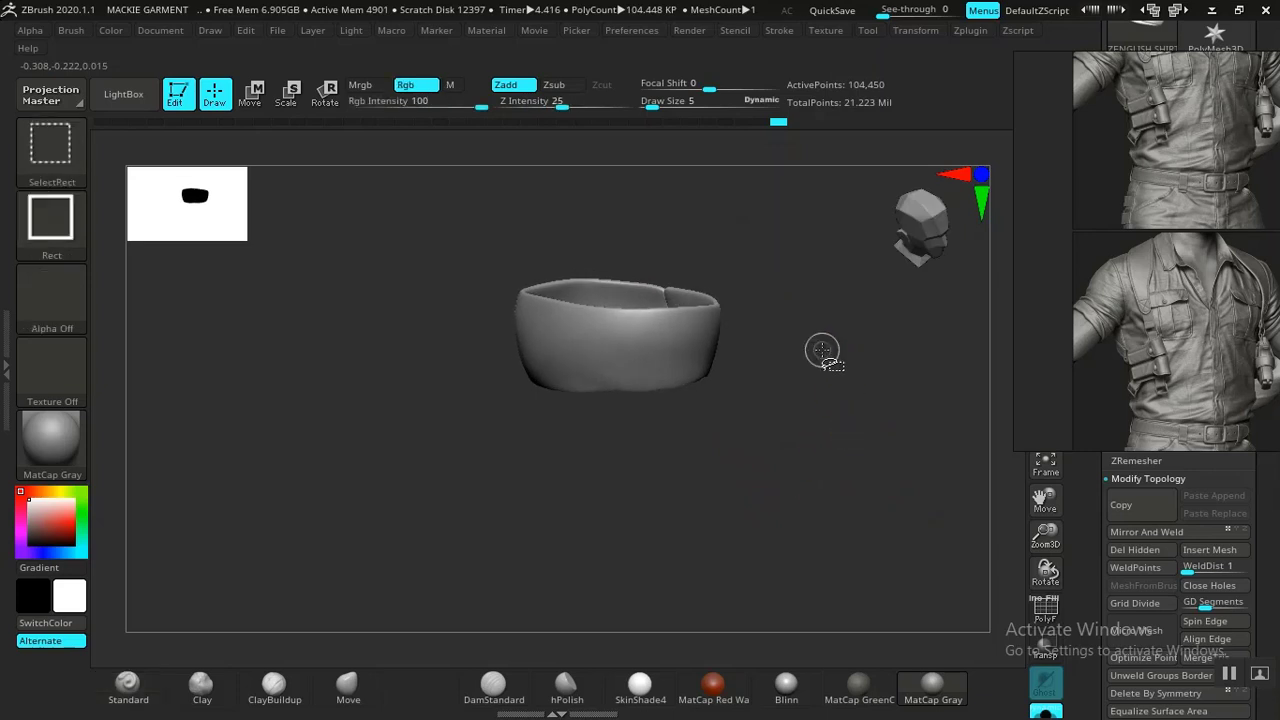
left_click(770, 451, "ctrl+shift")
mouse_move(451, 414)
left_mouse_down()
mouse_move(360, 514)
mouse_move(293, 470)
mouse_move(234, 360)
mouse_move(274, 508)
mouse_move(289, 457)
mouse_move(389, 466)
mouse_move(717, 406)
mouse_move(774, 446)
mouse_move(368, 465)
left_mouse_up()
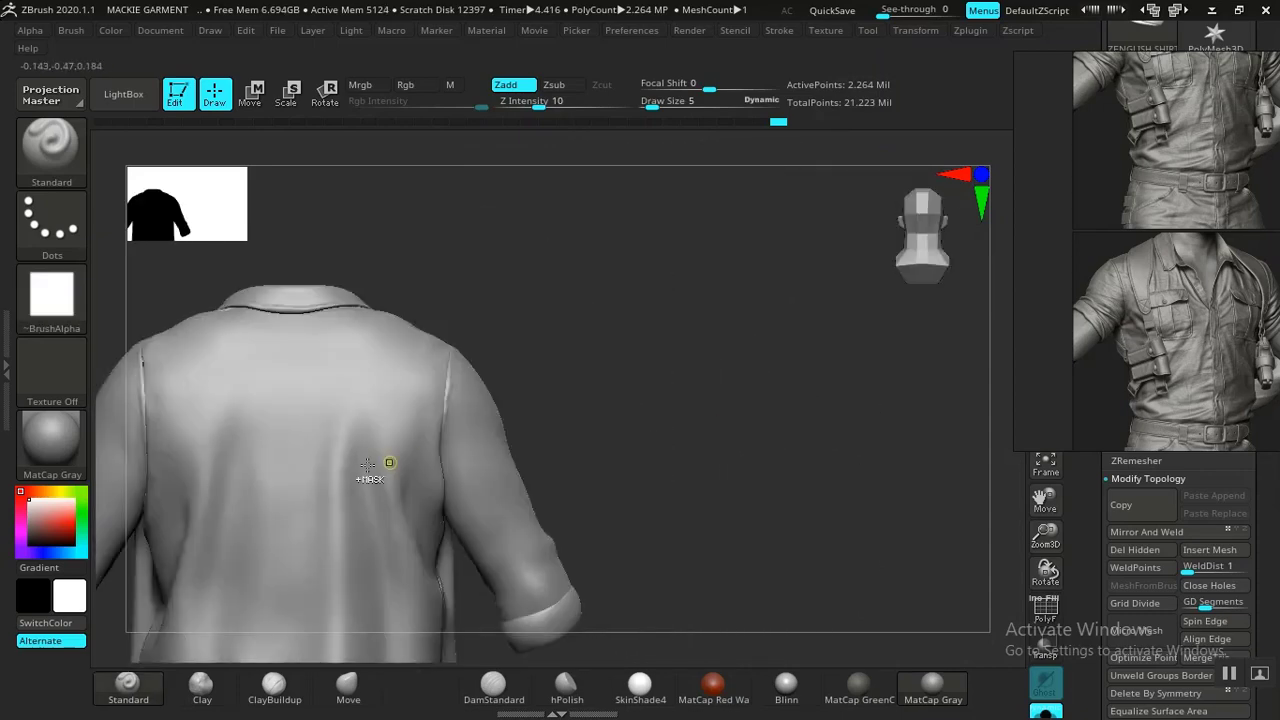
left_click(374, 451, "ctrl+shift")
left_click_drag(694, 380, 731, 343)
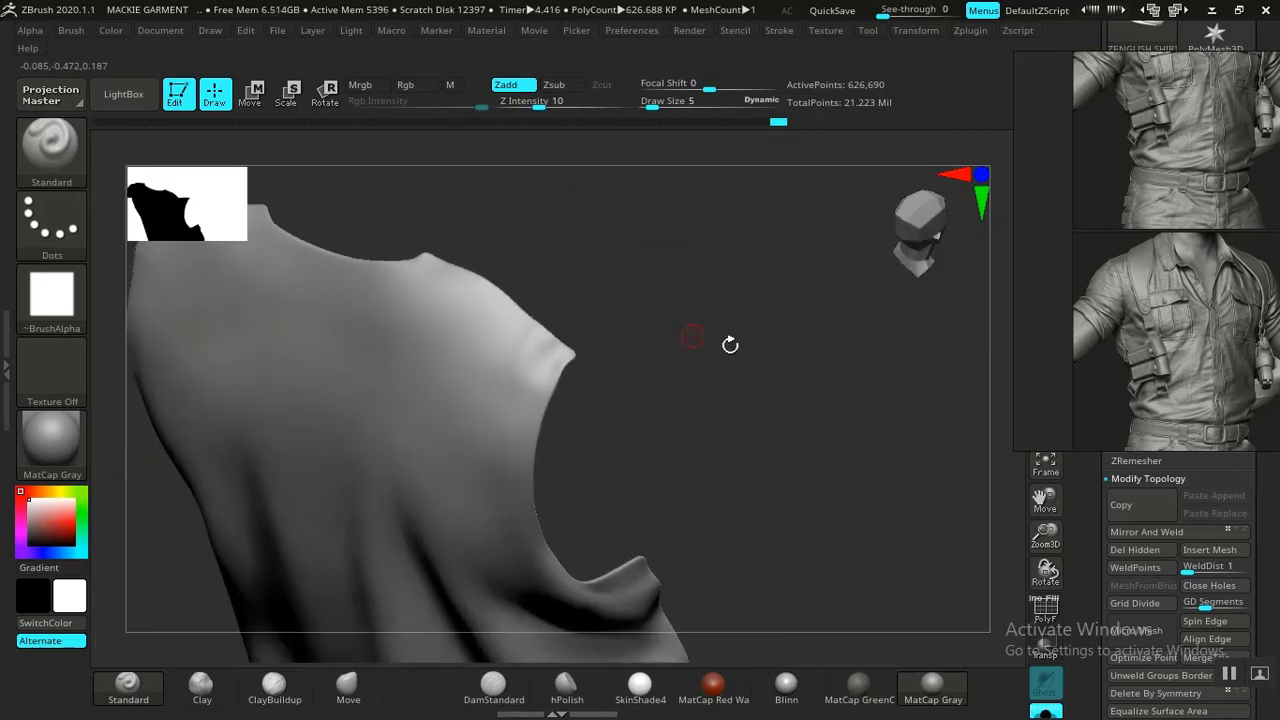
Set the brush draw size to 8 and sculpt a raised border along the back panel's shoulder edge, starting from the neck corner
left_click(1228, 668)
mouse_move(713, 437)
left_mouse_down()
mouse_move(728, 428)
mouse_move(709, 462)
mouse_move(803, 514)
mouse_move(863, 491)
mouse_move(814, 467)
mouse_move(746, 463)
mouse_move(783, 460)
mouse_move(854, 400)
mouse_move(693, 435)
left_mouse_up()
left_click_drag(480, 295, 593, 267)
key("bracketright")
key("bracketright")
key("bracketright")
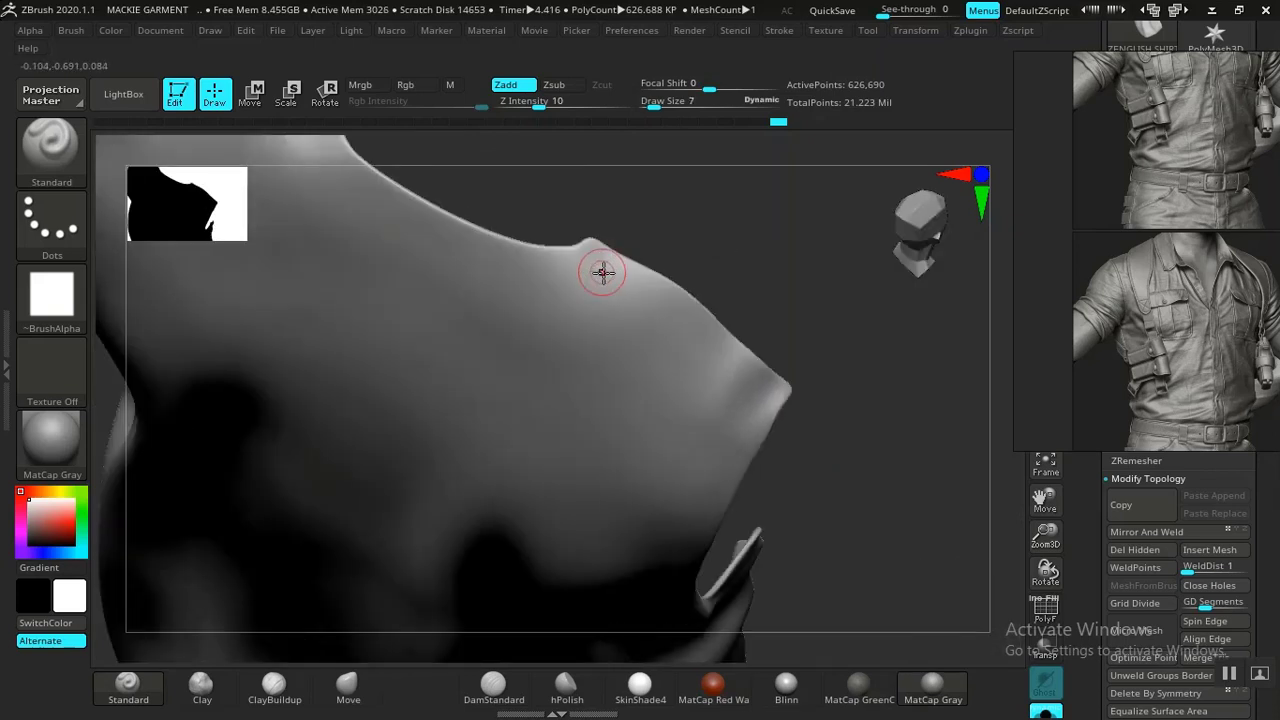
left_click_drag(673, 317, 767, 291)
left_click_drag(735, 437, 803, 332, "alt")
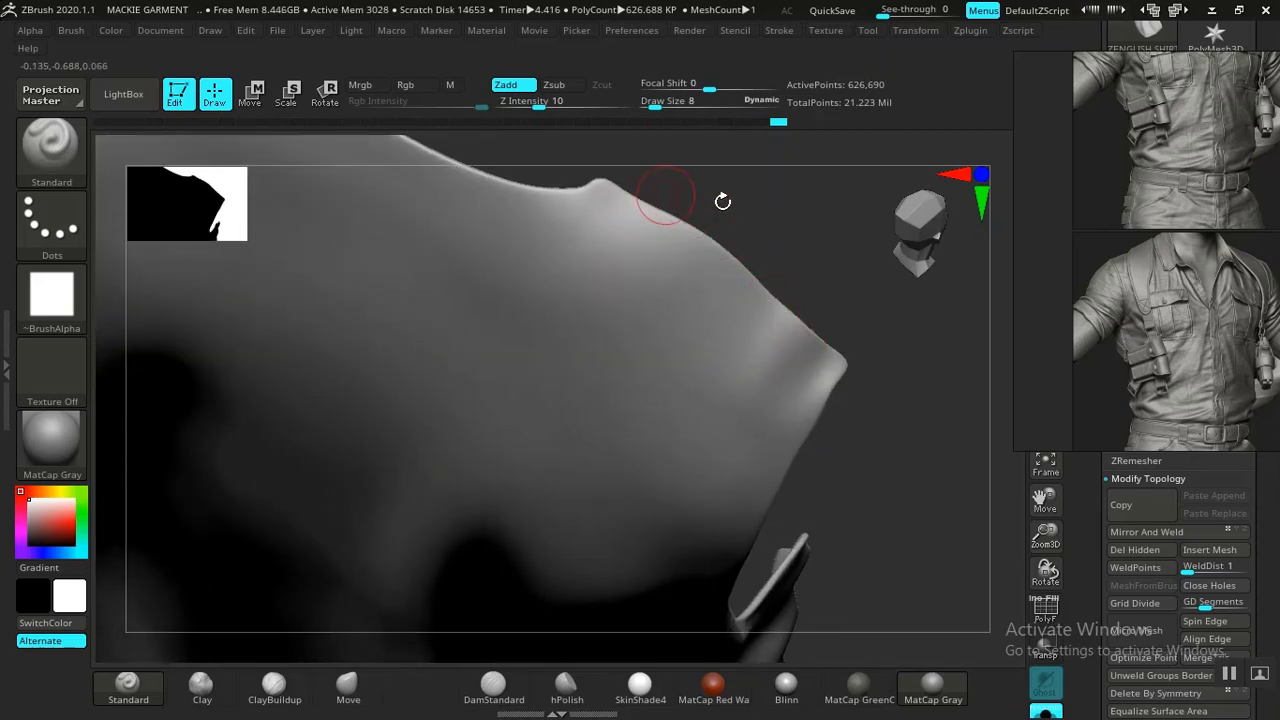
left_click_drag(767, 213, 579, 389, "alt")
mouse_move(716, 310)
left_mouse_down()
mouse_move(937, 500)
mouse_move(991, 451)
mouse_move(860, 399)
mouse_move(849, 443)
mouse_move(777, 483)
mouse_move(749, 449)
mouse_move(692, 438)
mouse_move(680, 451)
mouse_move(666, 417)
mouse_move(700, 274)
mouse_move(760, 396)
mouse_move(654, 286)
left_mouse_up()
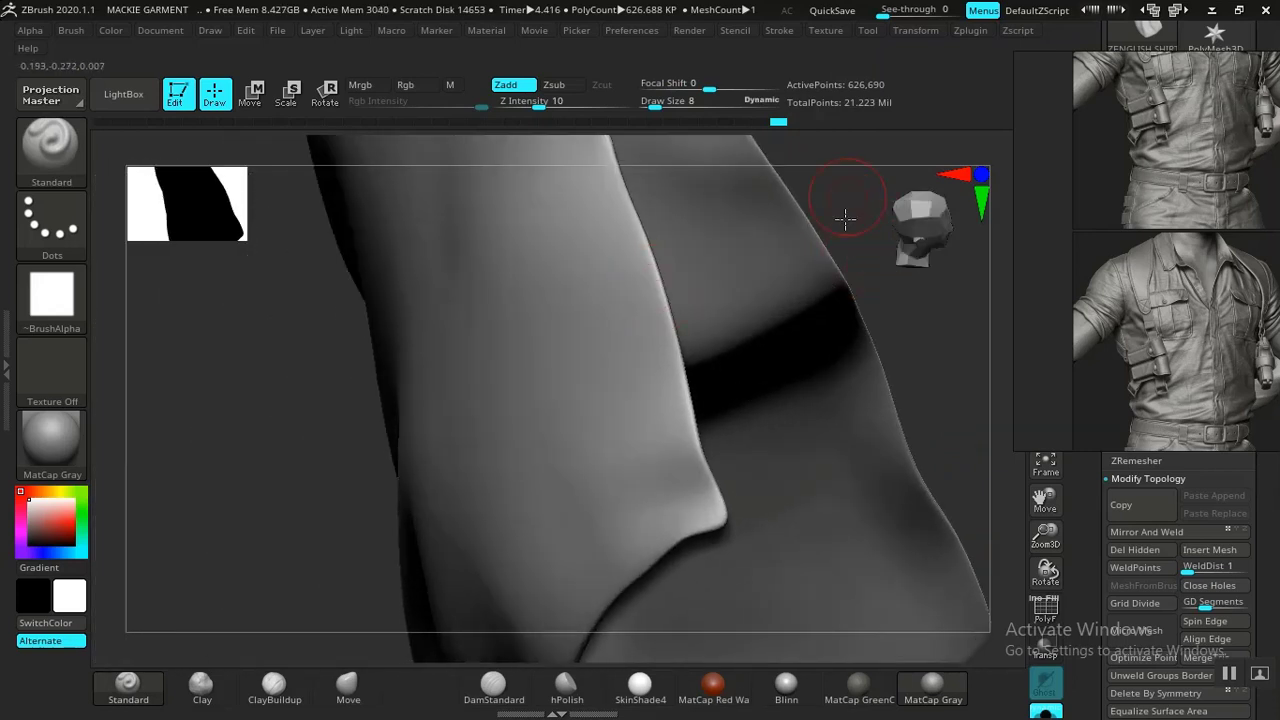
left_click_drag(846, 214, 609, 302)
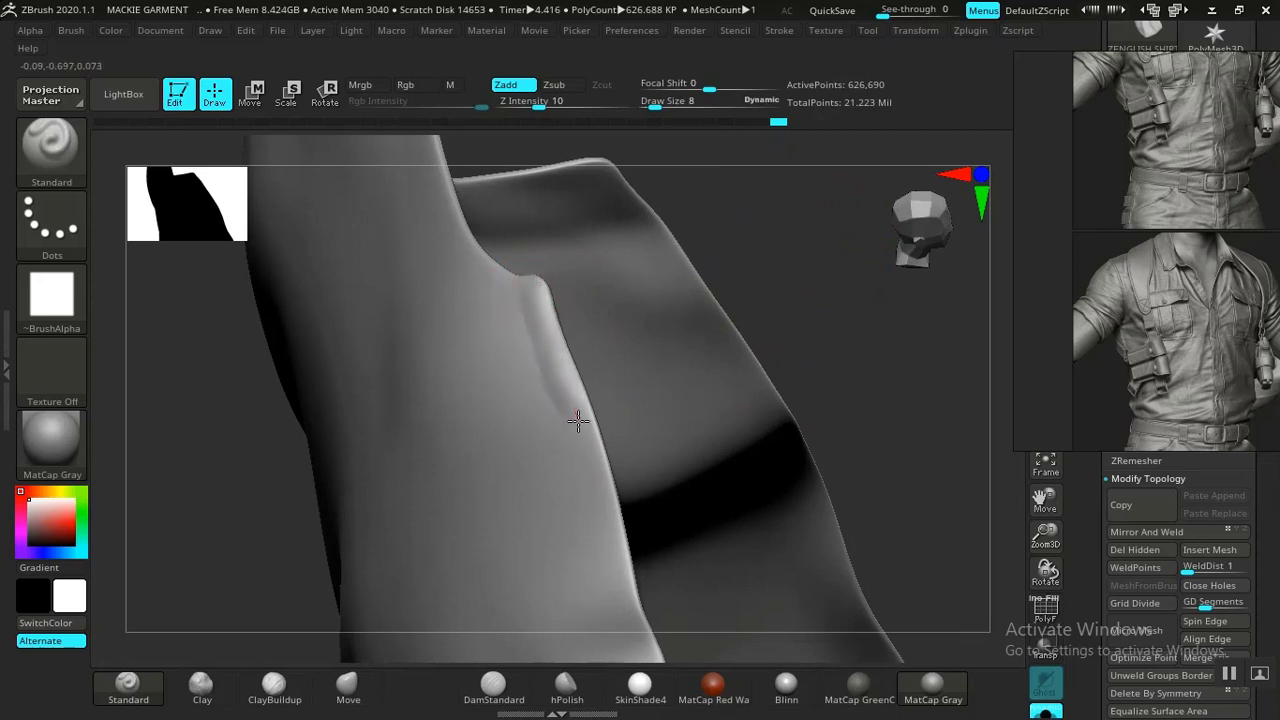
left_click_drag(587, 456, 618, 581)
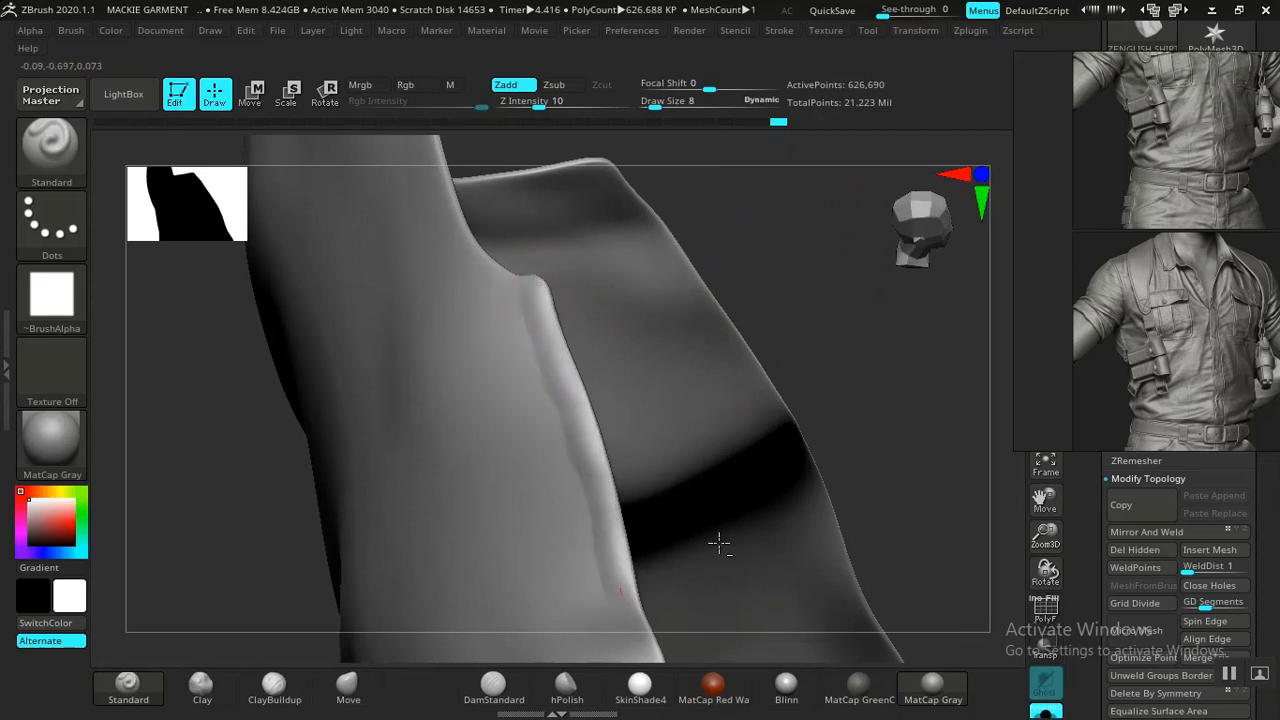
Extend the raised shoulder border to the tip of the shoulder, undoing and resculpting the last stroke
left_click_drag(834, 303, 780, 75, "alt")
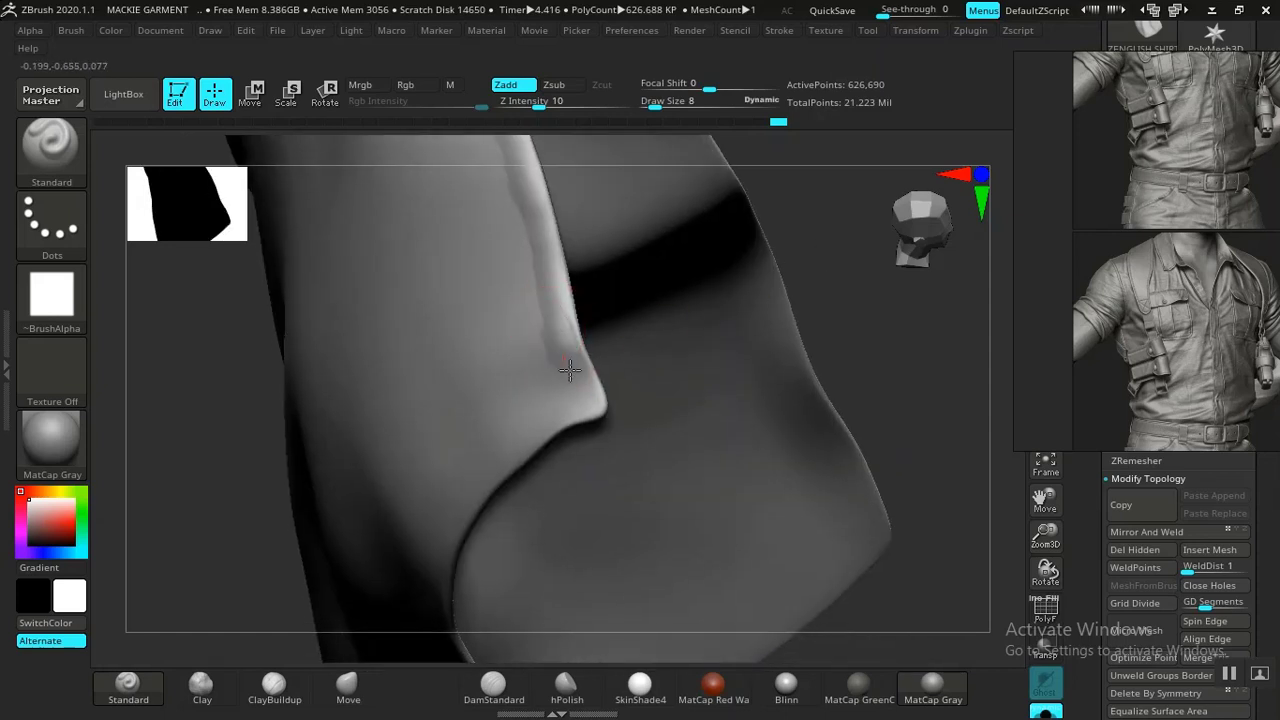
left_click_drag(570, 370, 594, 401)
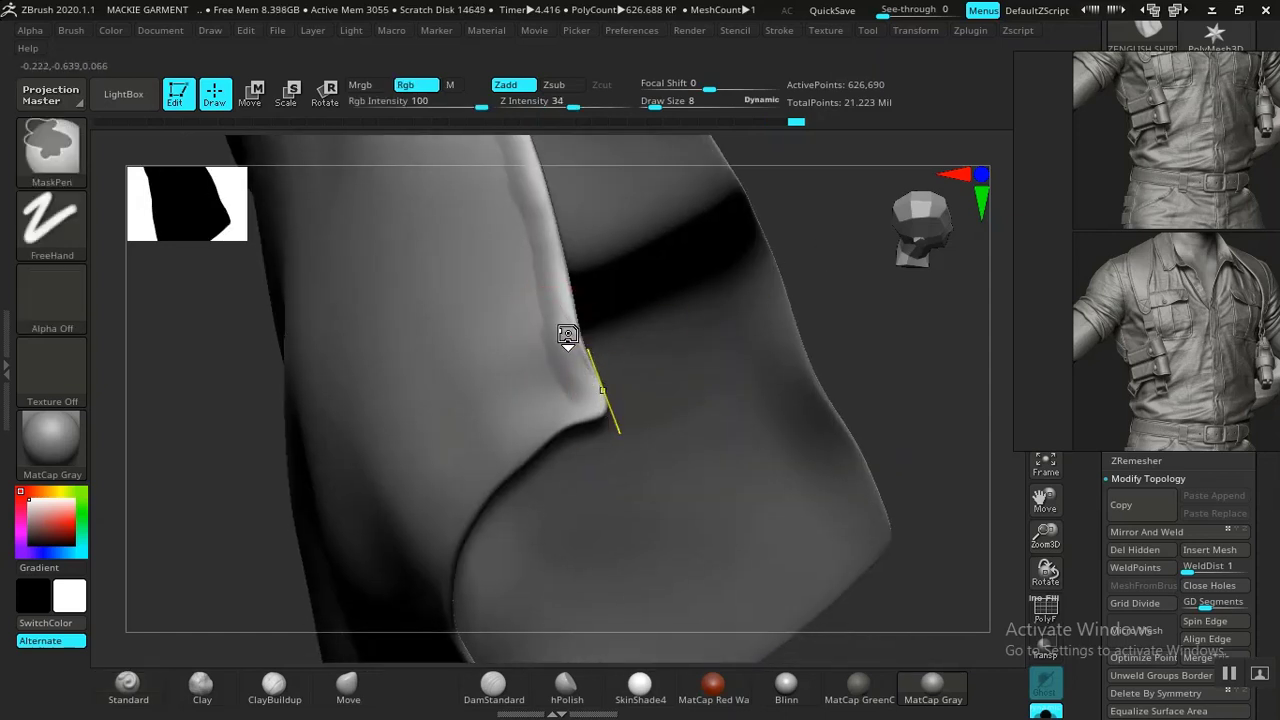
key("ctrl+z")
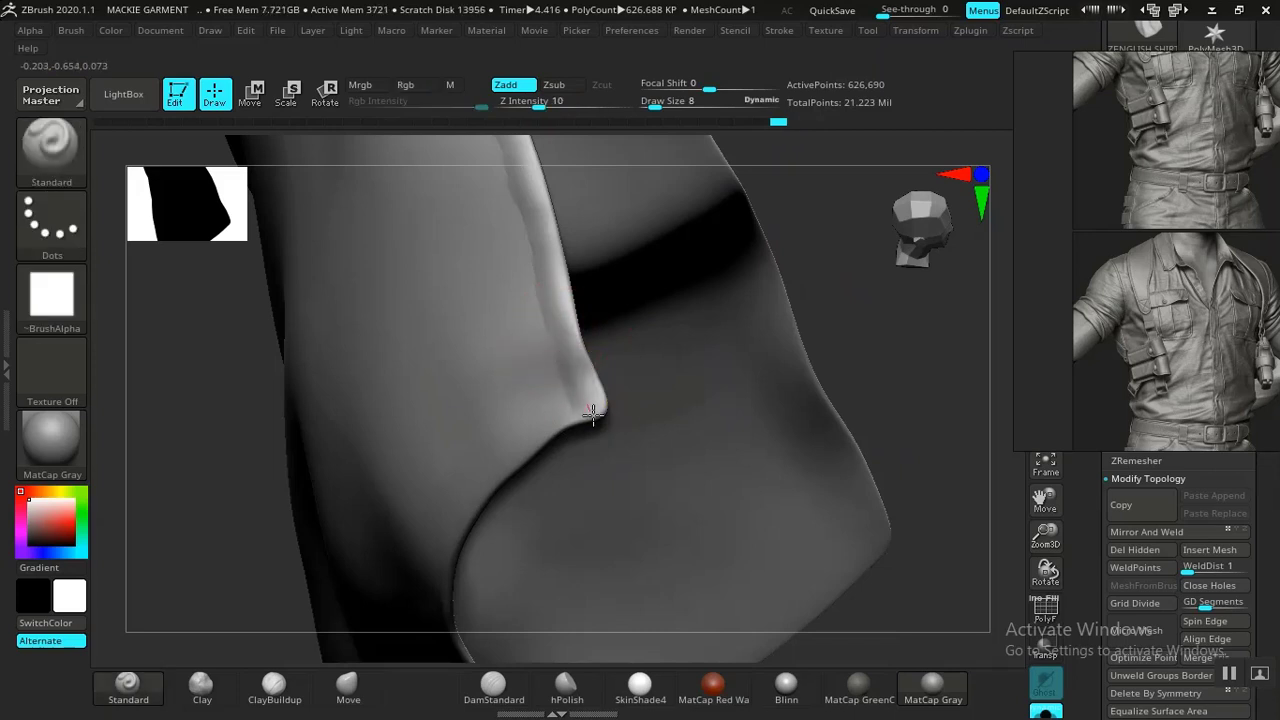
left_click_drag(593, 414, 597, 416)
Sculpt a raised border from the shoulder tip down the upper part of the back panel's armhole edge
left_click_drag(940, 300, 835, 328)
mouse_move(703, 444)
left_mouse_down("alt")
mouse_move(731, 386)
mouse_move(742, 448)
left_mouse_up("alt")
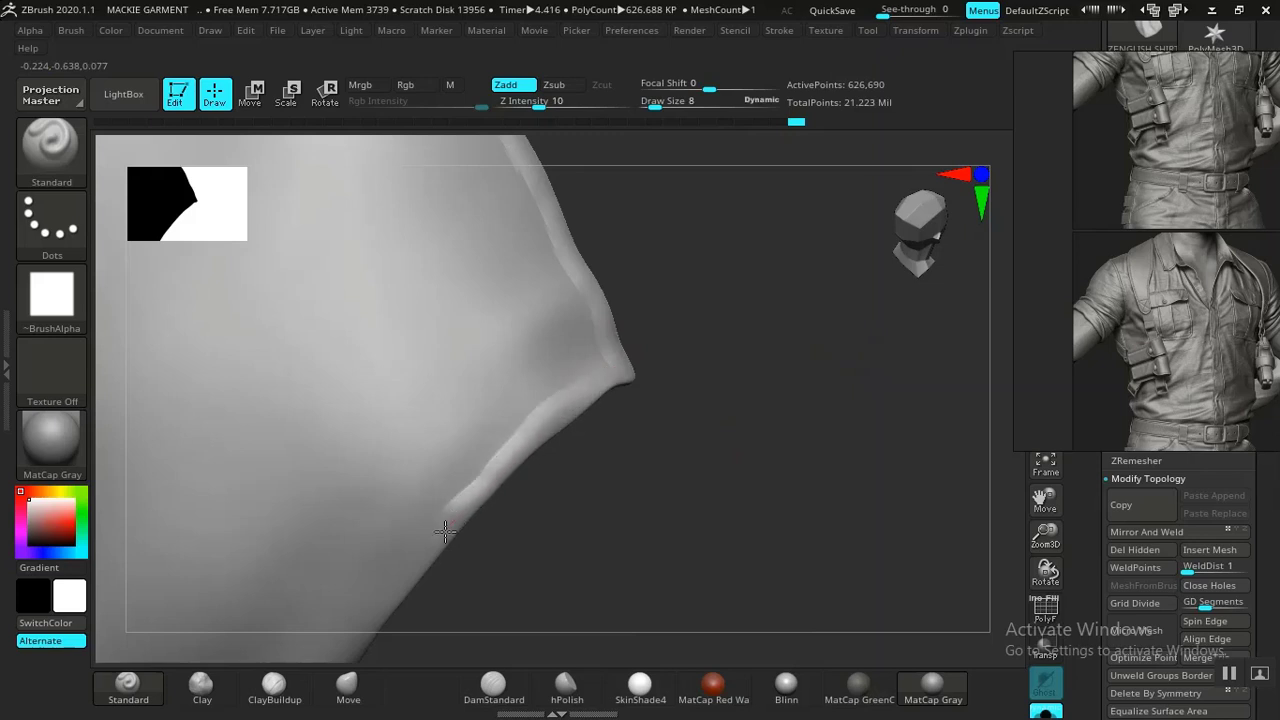
mouse_move(578, 558)
left_mouse_down()
mouse_move(663, 417)
mouse_move(674, 337)
mouse_move(614, 189)
mouse_move(594, 177)
mouse_move(586, 240)
mouse_move(620, 254)
left_mouse_up()
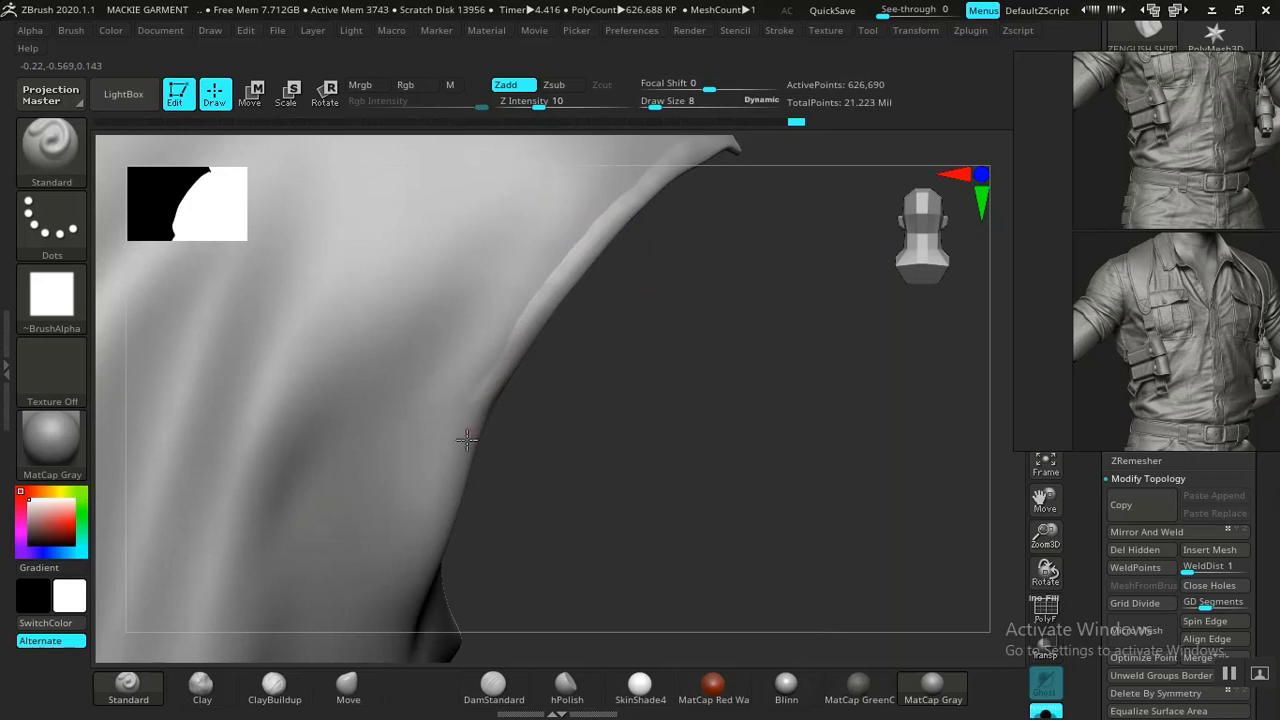
Carry the raised armhole border around the lower curve toward the underarm corner of the back panel
left_click_drag(467, 438, 603, 360)
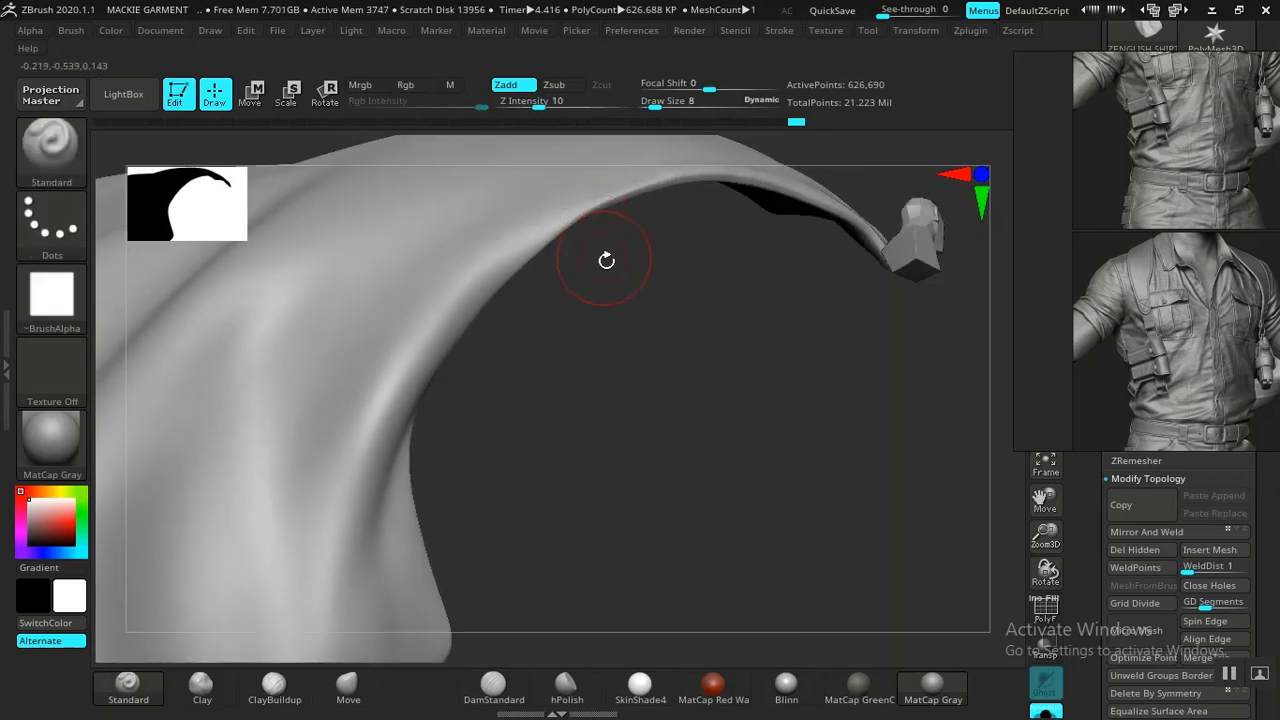
left_click_drag(606, 260, 626, 318)
left_click_drag(650, 239, 651, 257)
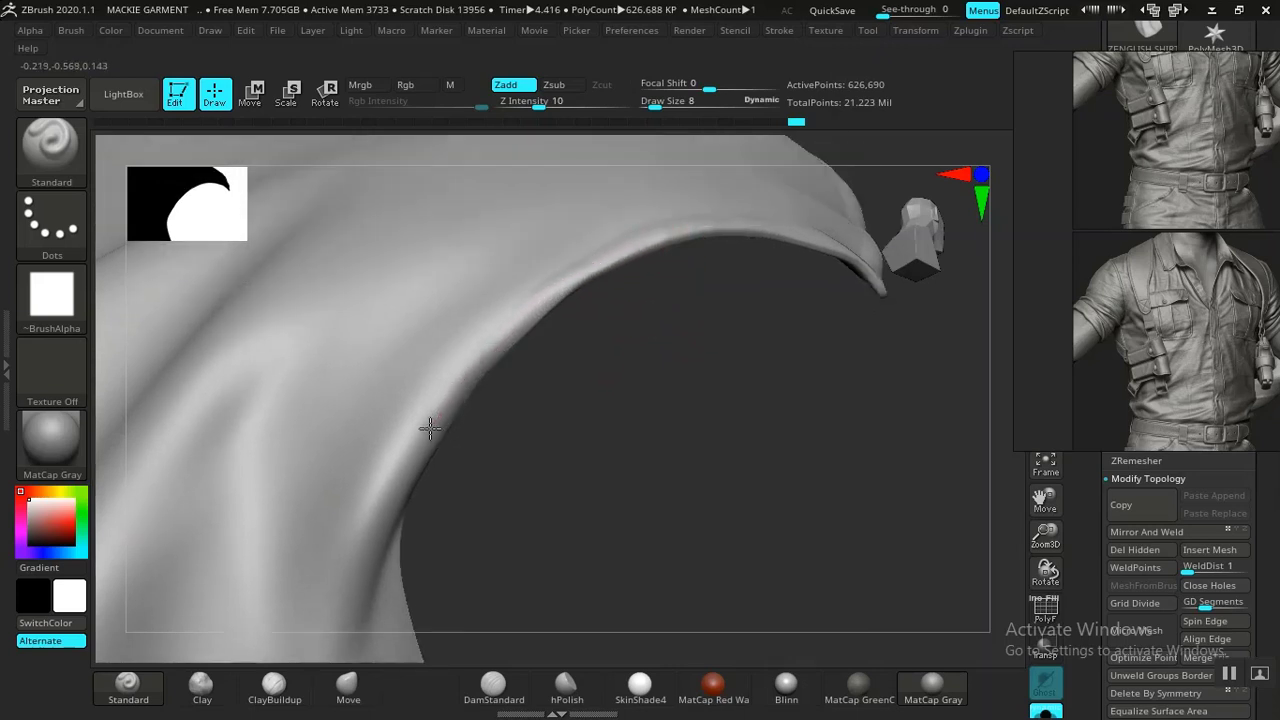
left_click_drag(537, 492, 602, 270, "alt")
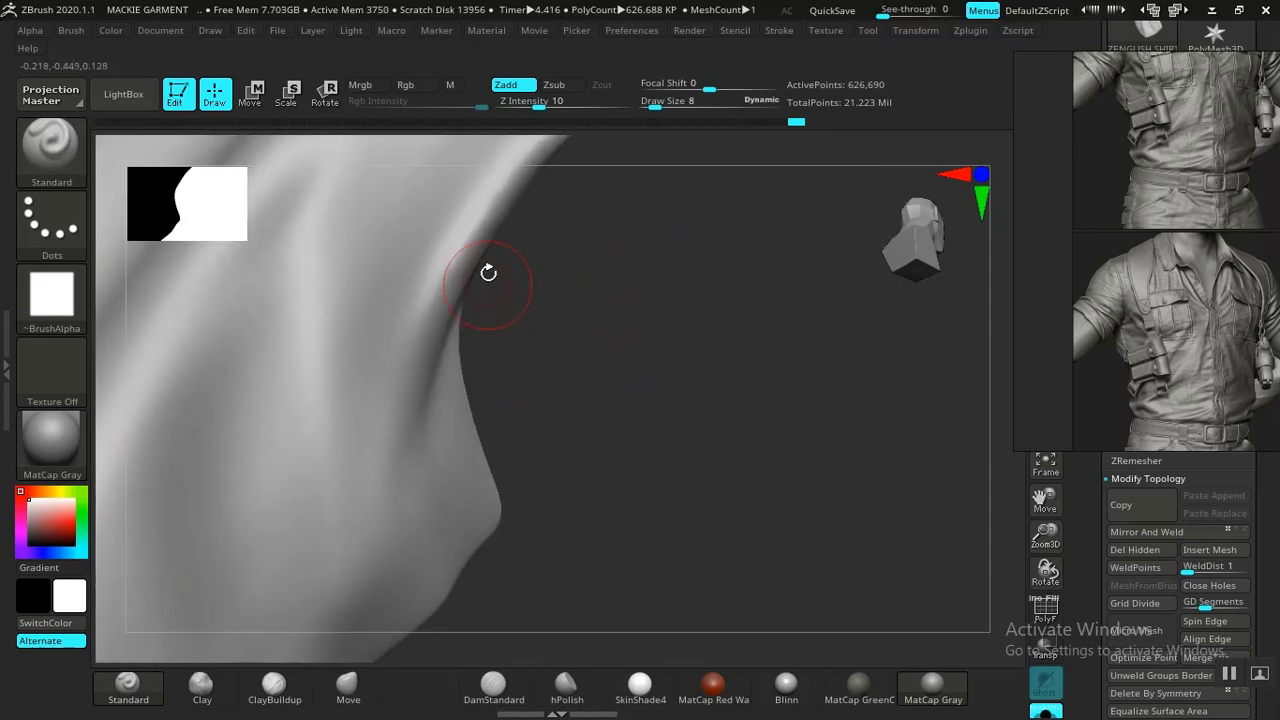
left_click_drag(468, 266, 558, 262)
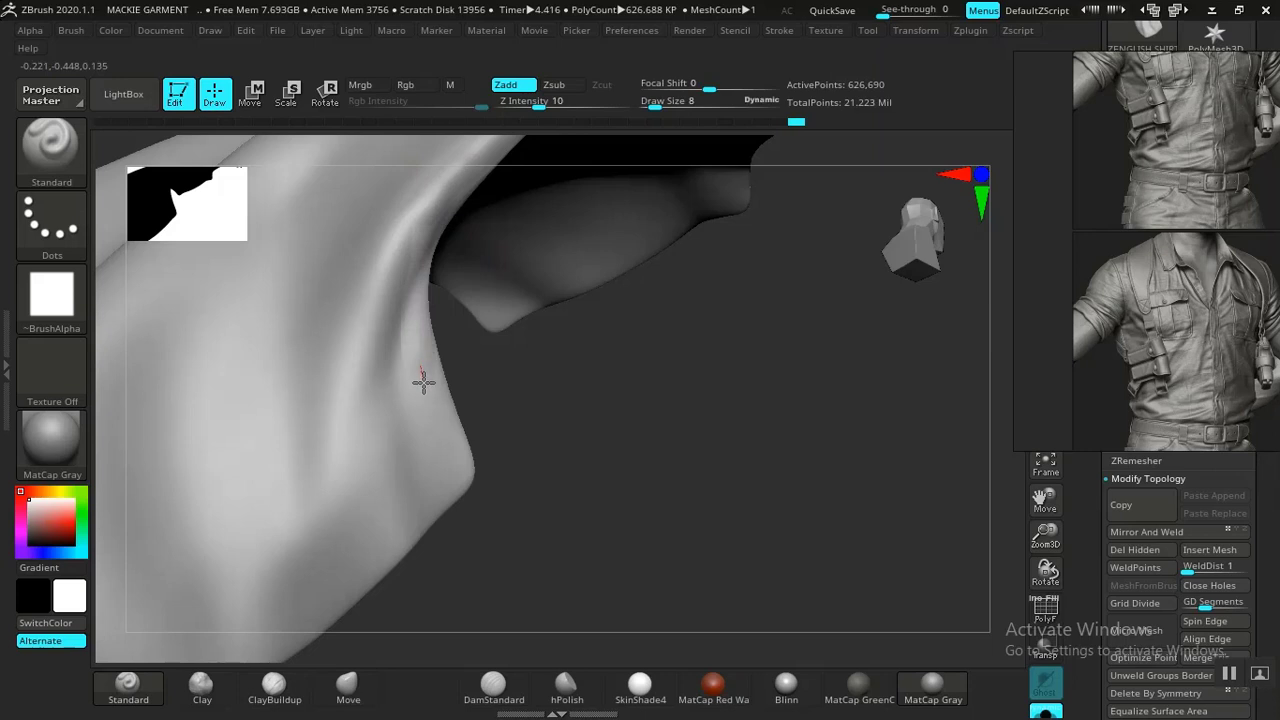
Sculpt a raised border down the back panel's side edge from the underarm to the hem corner, smoothing and resculpting the uneven part
left_click_drag(602, 500, 690, 420)
left_click_drag(638, 371, 670, 355)
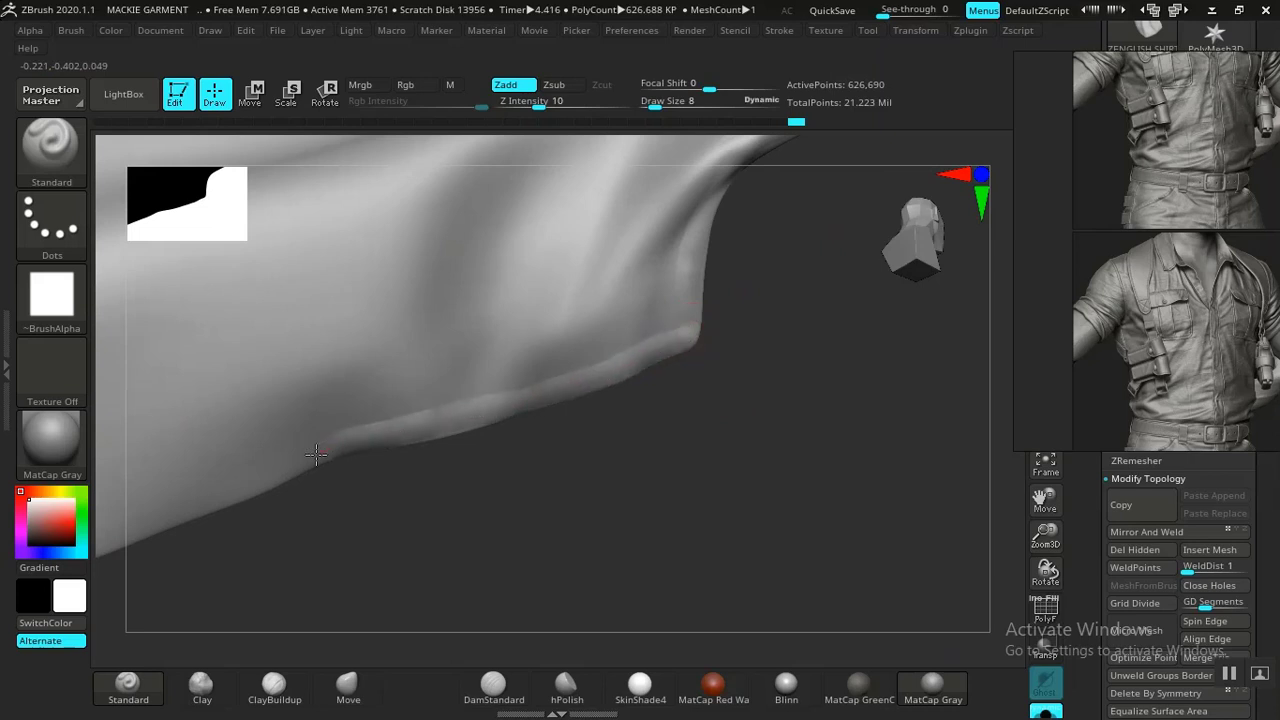
left_click_drag(215, 505, 690, 365)
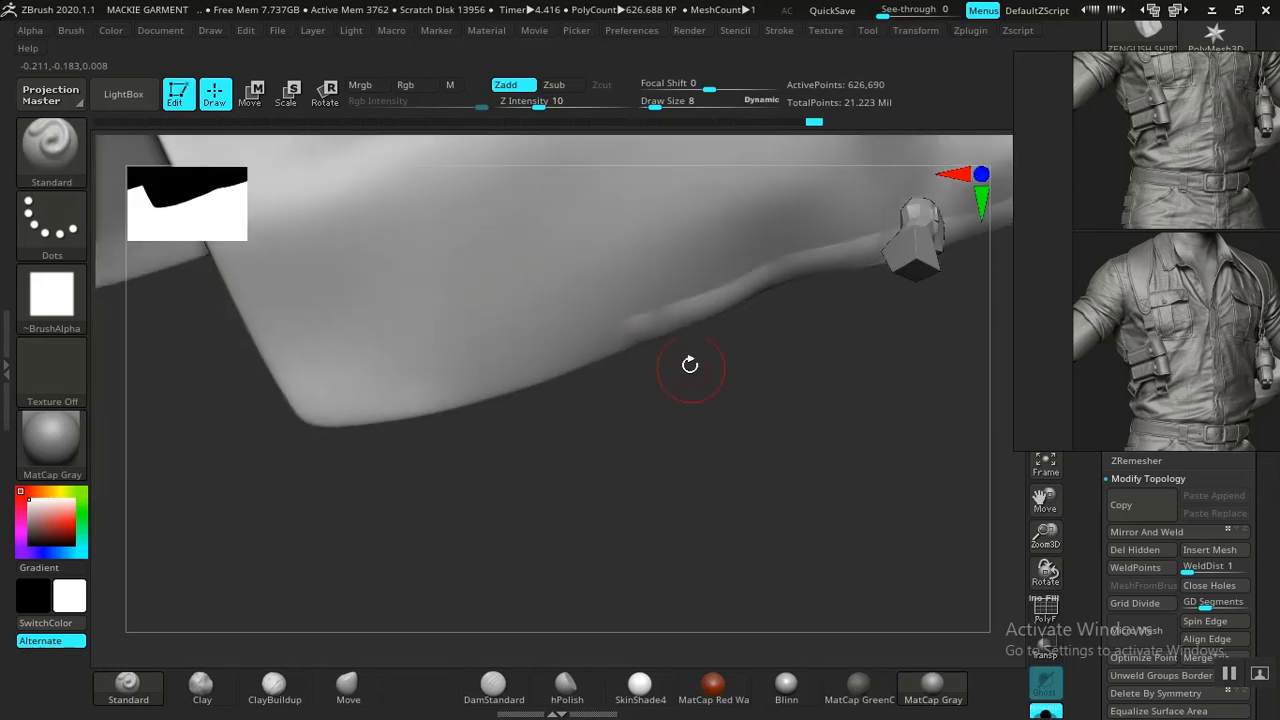
mouse_move(606, 343)
left_mouse_down()
mouse_move(542, 362)
mouse_move(633, 342)
left_mouse_up()
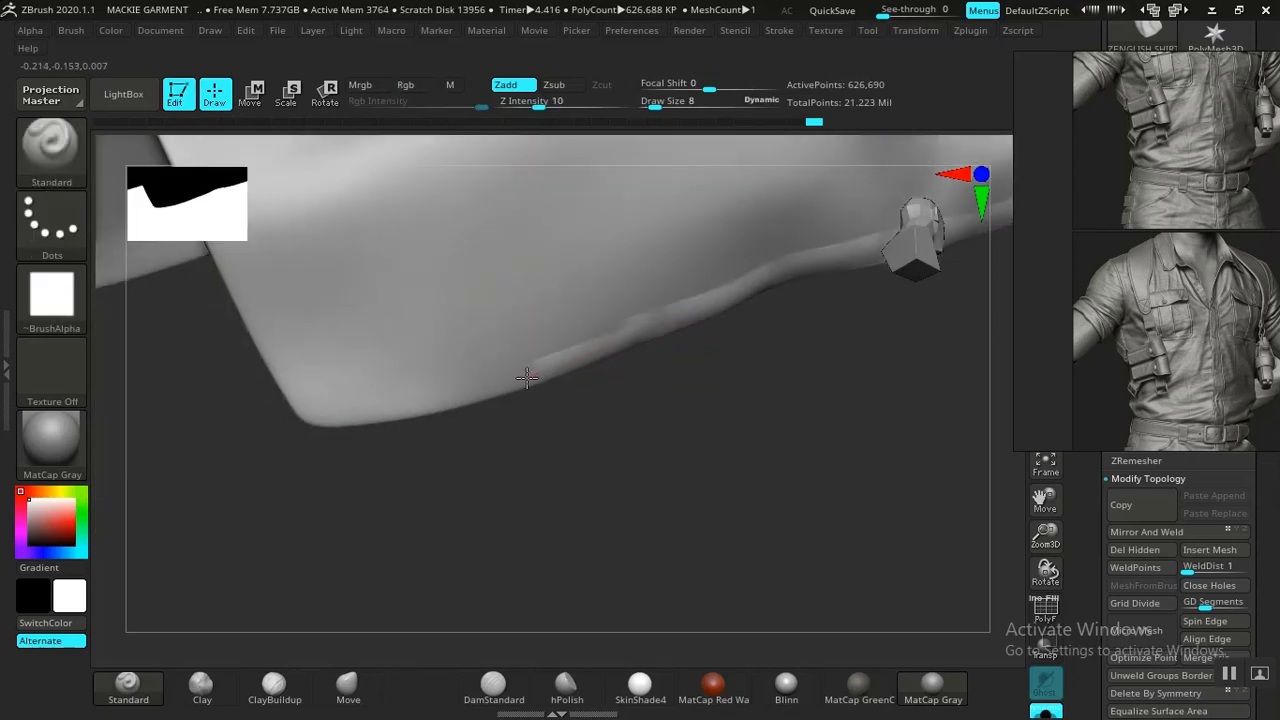
left_click_drag(527, 377, 649, 324, "shift")
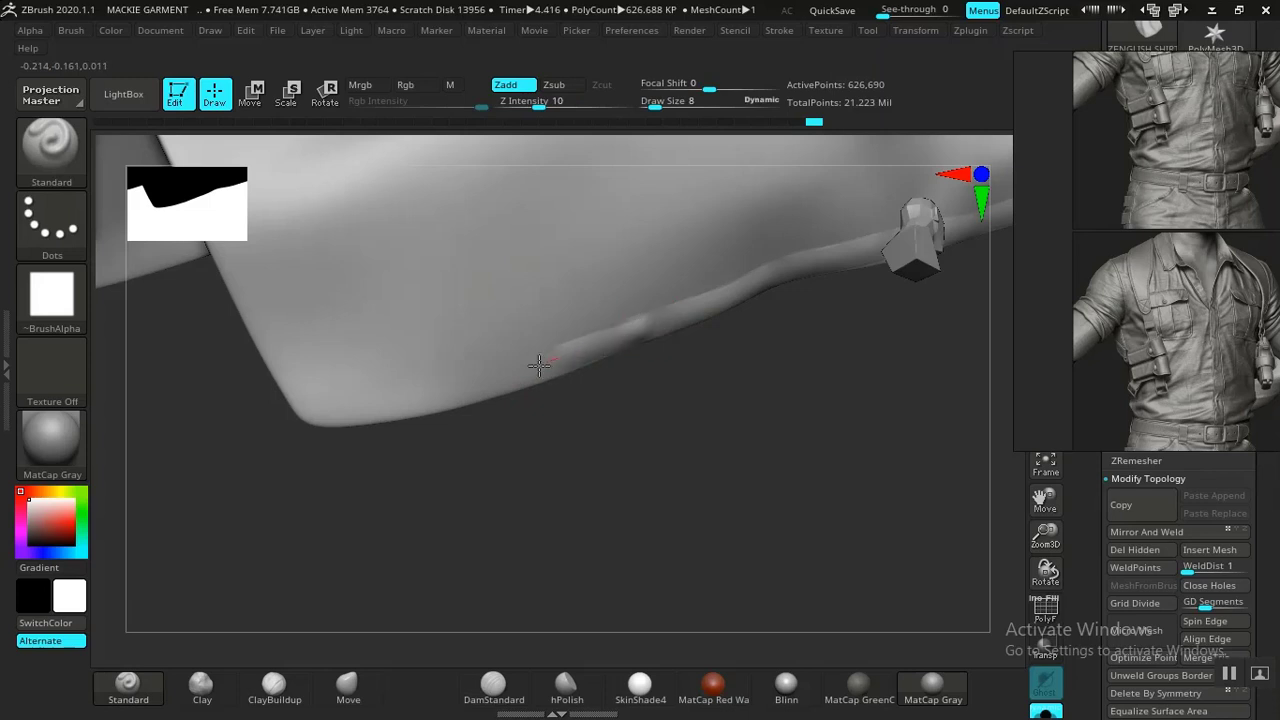
mouse_move(440, 393)
left_mouse_down()
mouse_move(331, 408)
mouse_move(288, 384)
left_mouse_up()
Sculpt a raised border along the back panel's hem, starting from the finished side corner
left_click_drag(275, 468, 627, 485)
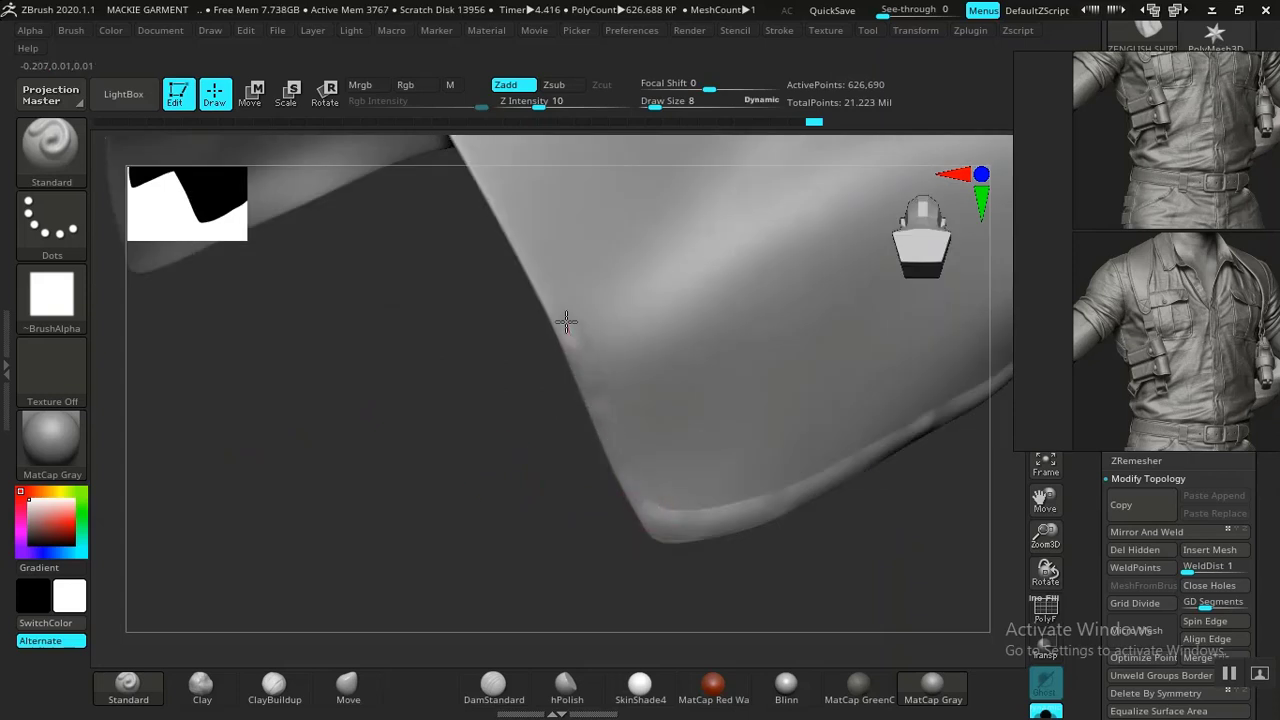
left_click_drag(363, 326, 517, 403)
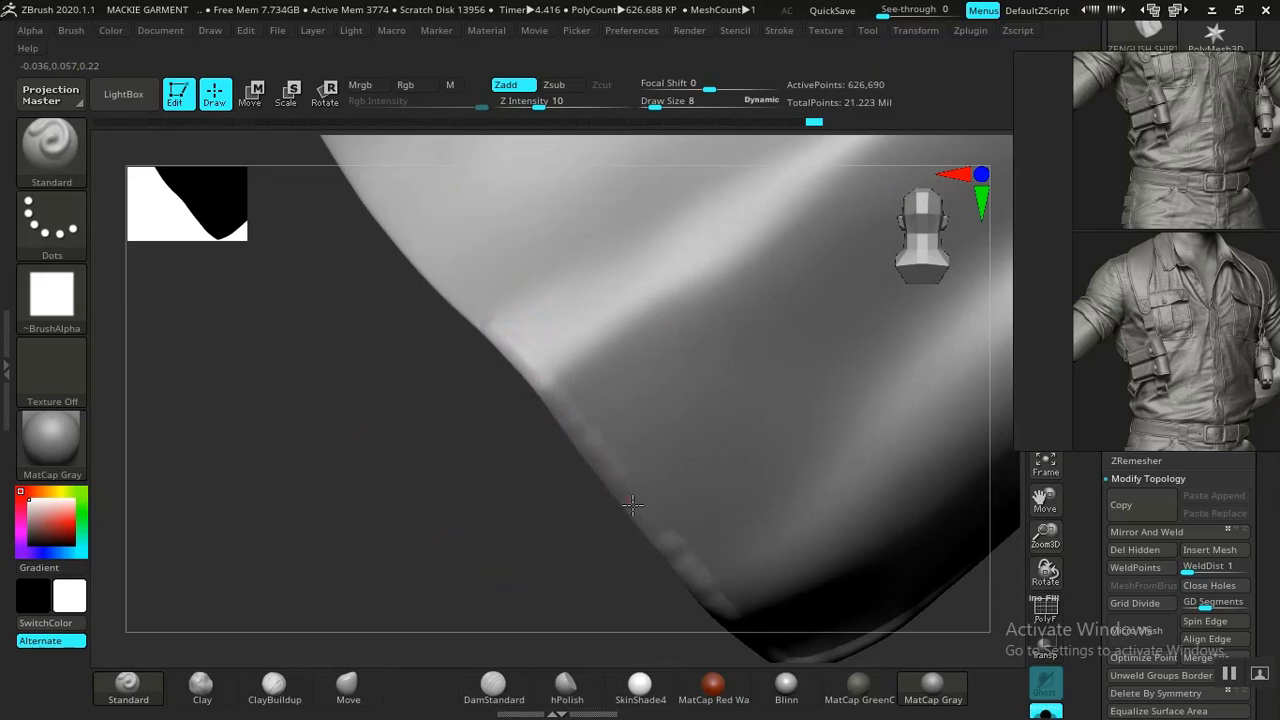
mouse_move(670, 560)
left_mouse_down()
mouse_move(509, 606)
mouse_move(509, 357)
mouse_move(466, 471)
mouse_move(517, 328)
mouse_move(409, 409)
mouse_move(449, 294)
mouse_move(460, 305)
left_mouse_up()
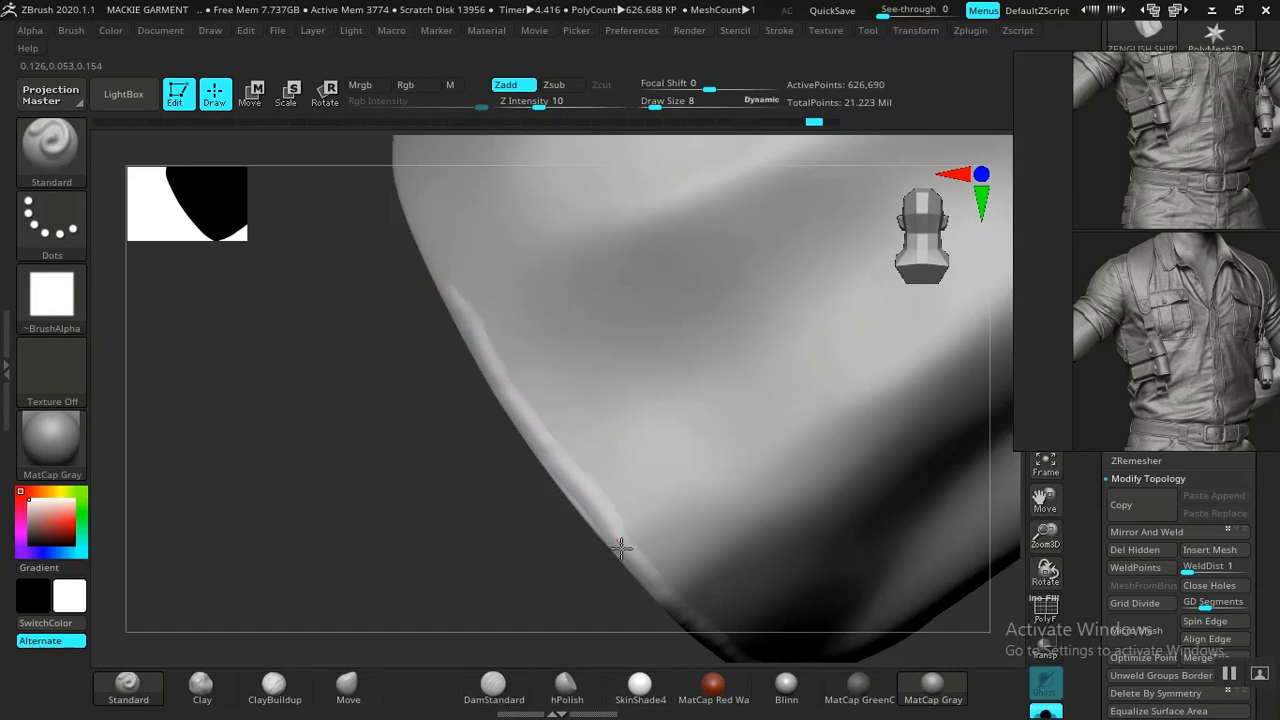
left_click_drag(621, 548, 638, 567)
Carry the raised hem border to the opposite corner of the back panel and up its side edge toward the underarm
mouse_move(355, 421)
left_mouse_down()
mouse_move(423, 455)
mouse_move(457, 530)
left_mouse_up()
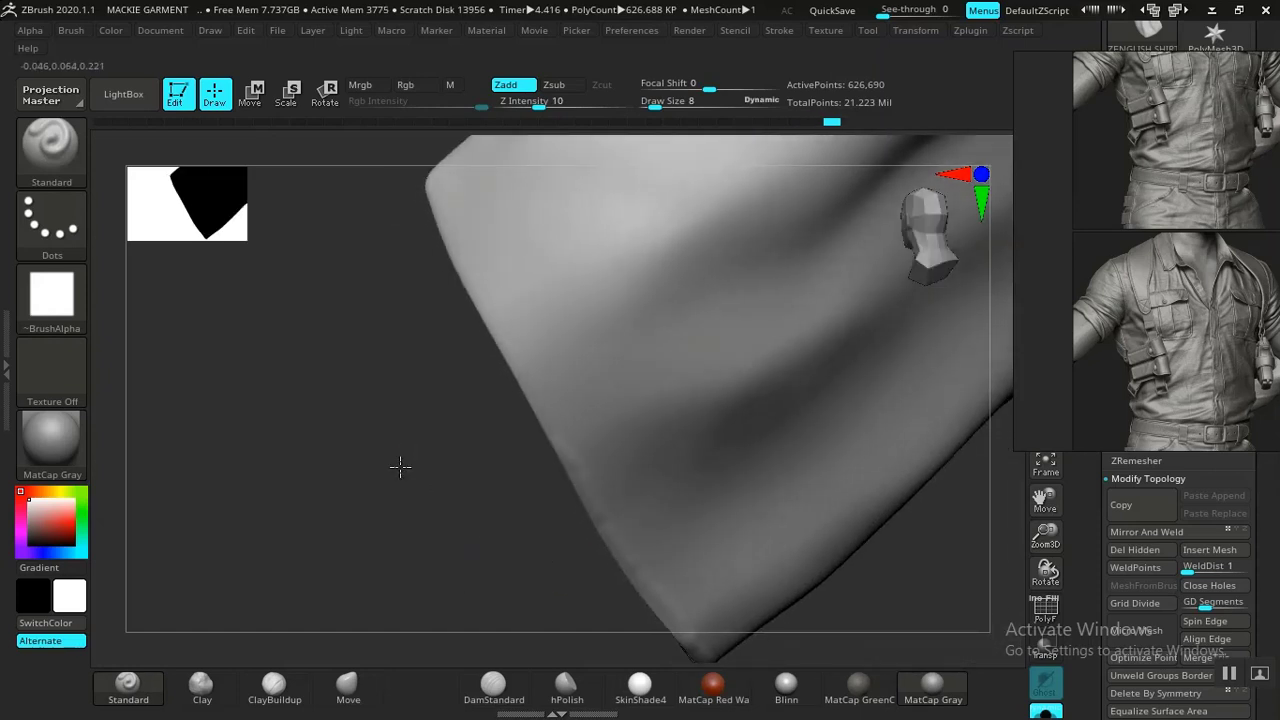
left_click_drag(400, 466, 434, 329)
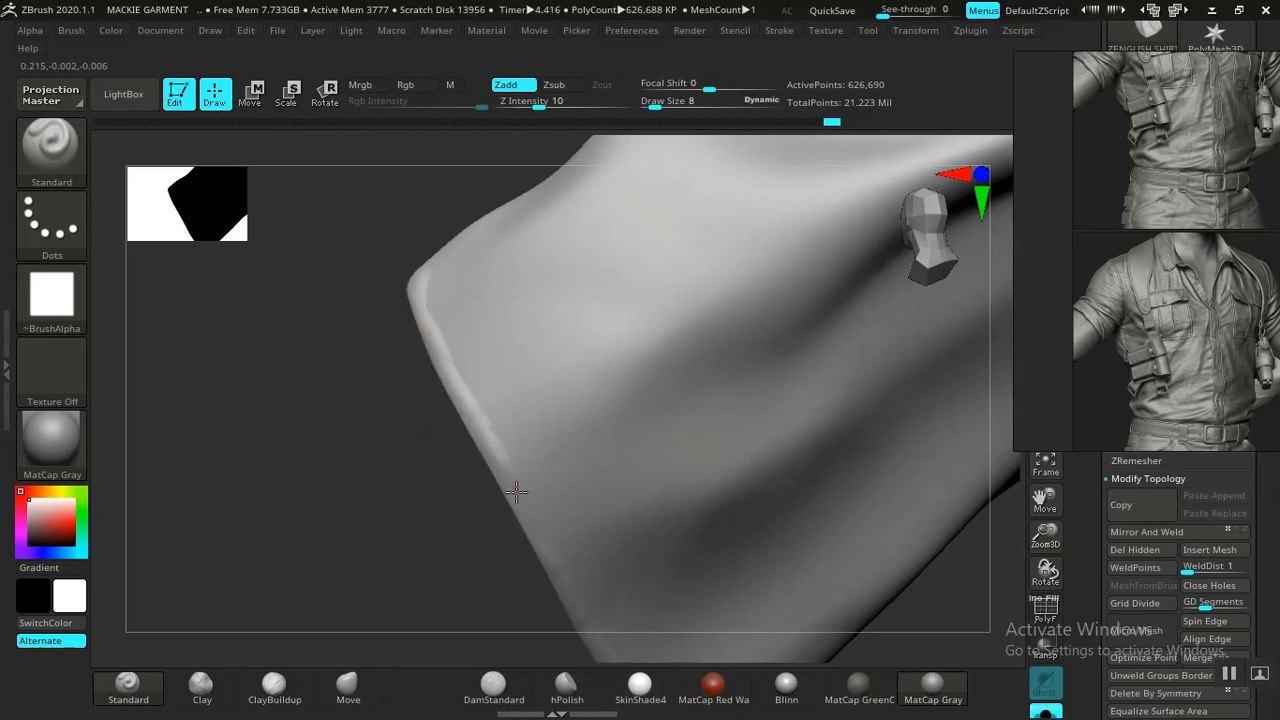
left_click_drag(361, 438, 519, 429)
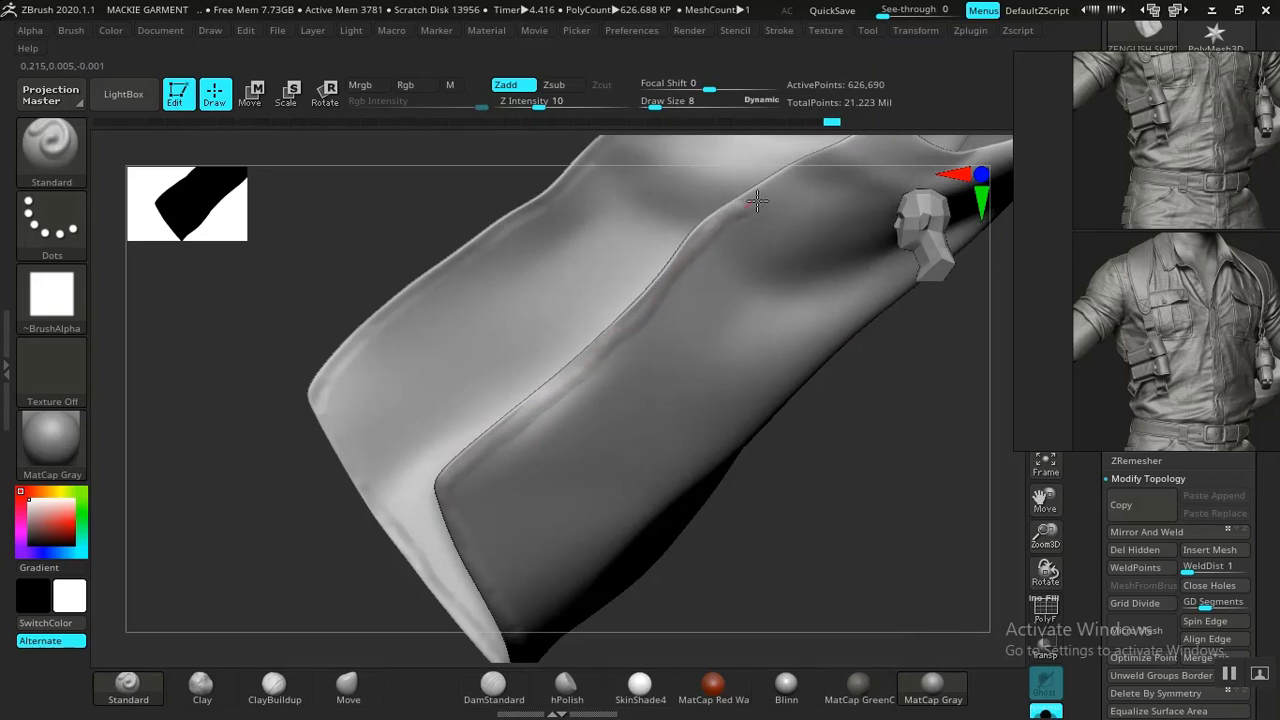
left_click_drag(636, 622, 671, 429)
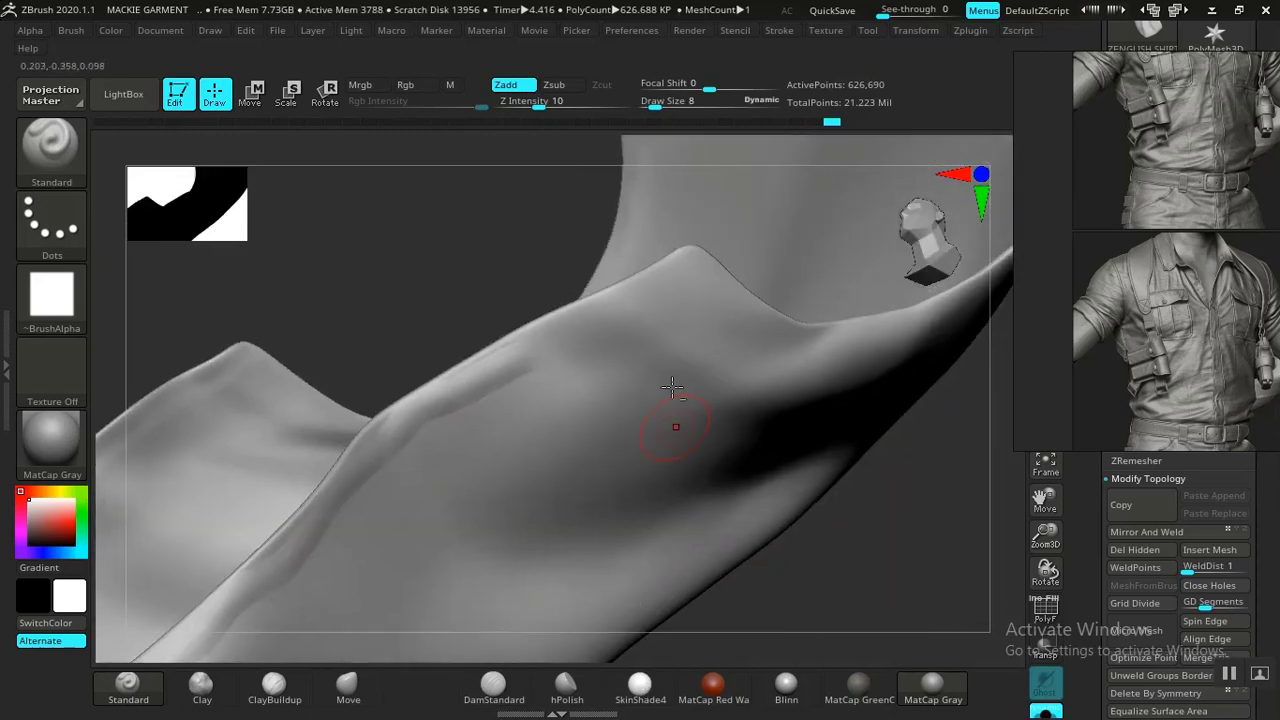
Sculpt the raised border around the second underarm corner and up the back panel's armhole curve, redoing the uneven stroke
left_click_drag(676, 270, 476, 376)
left_click_drag(909, 497, 480, 400)
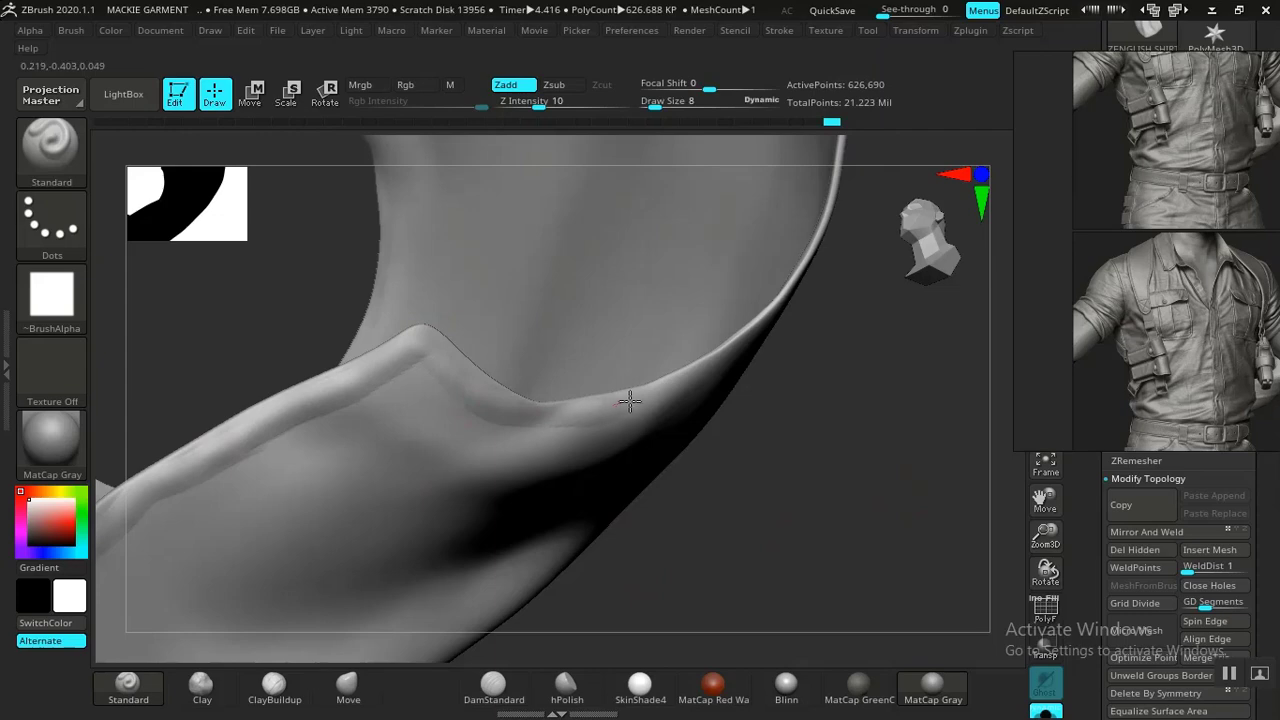
mouse_move(775, 385)
left_mouse_down()
mouse_move(823, 391)
mouse_move(483, 316)
mouse_move(441, 403)
left_mouse_up()
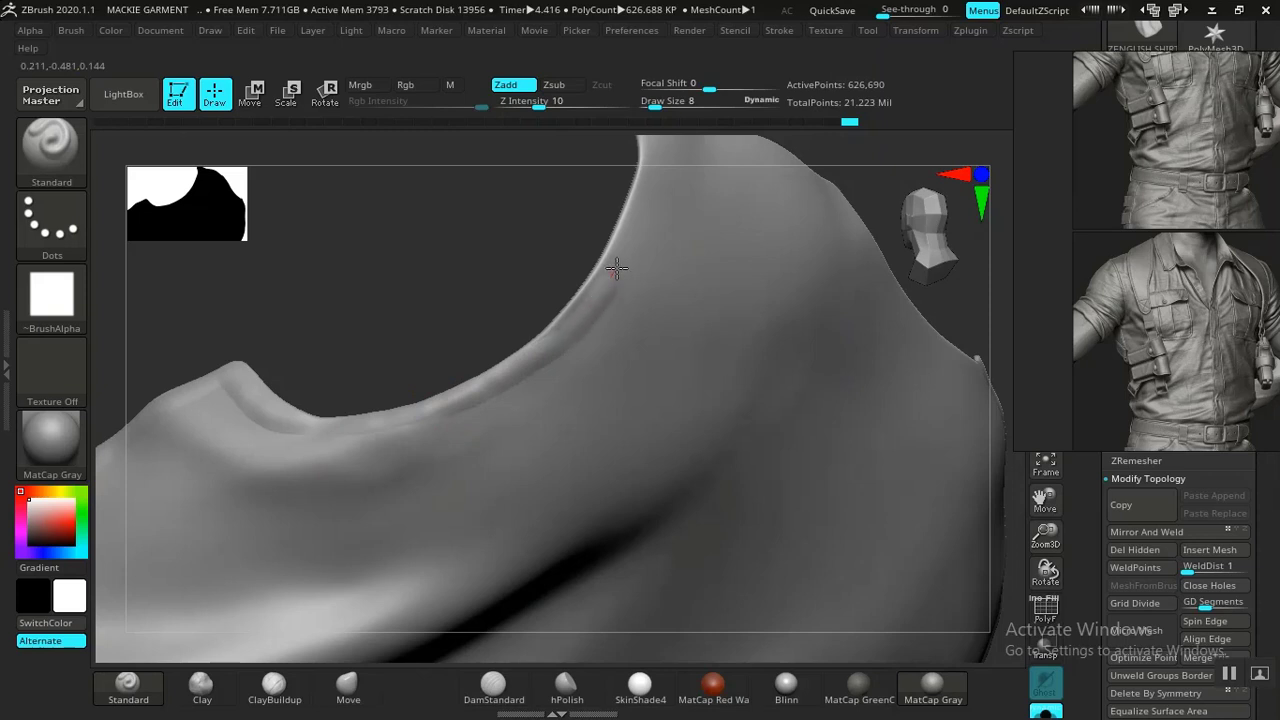
mouse_move(617, 268)
left_mouse_down()
mouse_move(510, 367)
mouse_move(422, 409)
left_mouse_up()
key("ctrl+z")
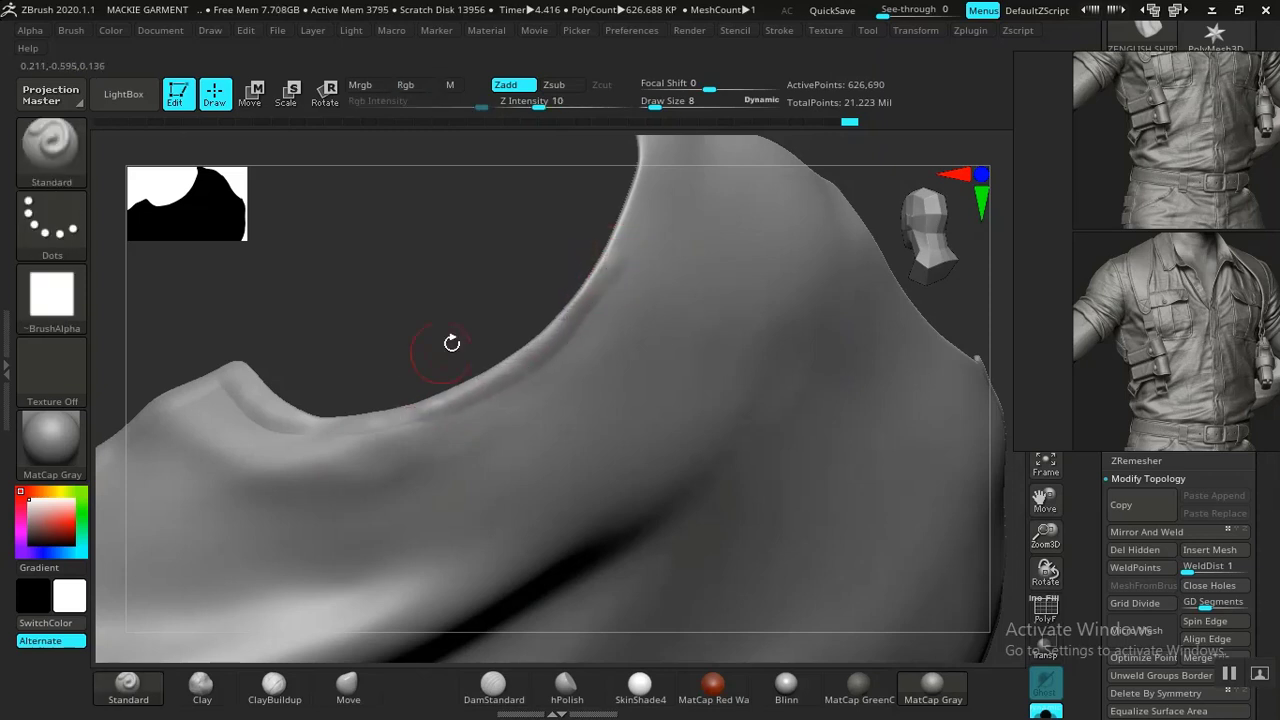
left_click_drag(452, 343, 386, 420)
left_click_drag(466, 283, 474, 339)
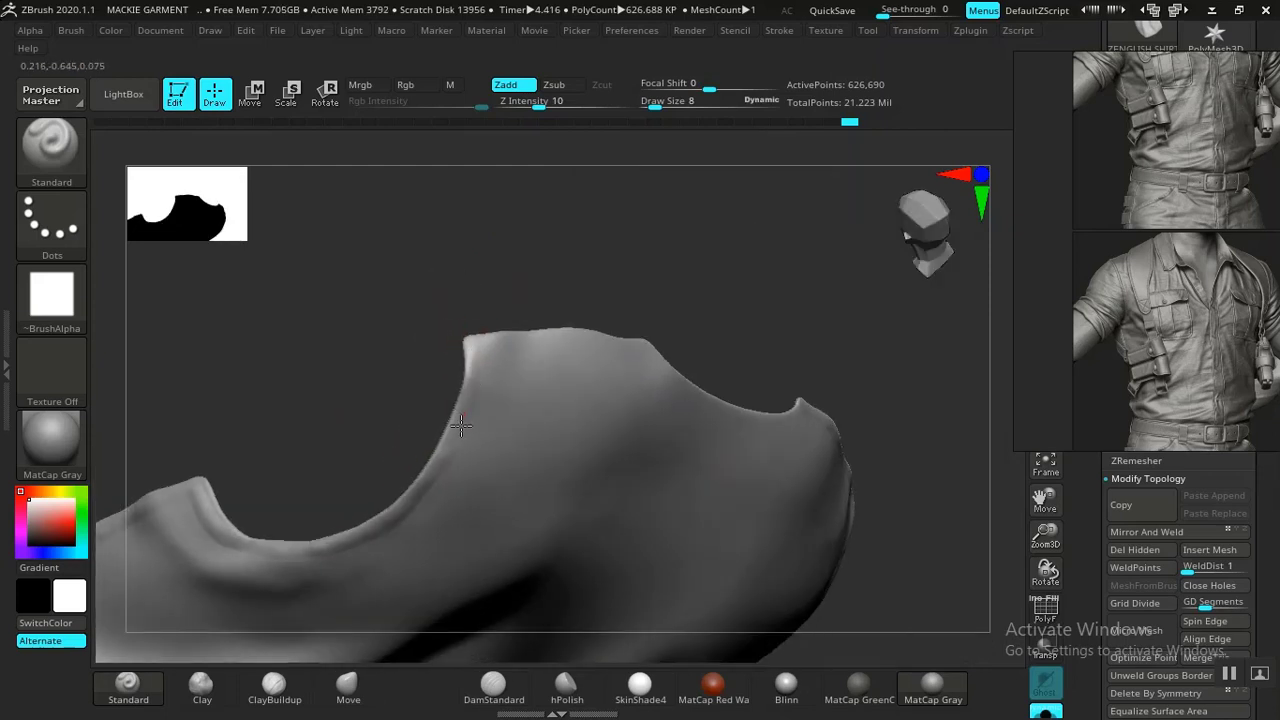
Sculpt raised borders along the back panel's shoulder edges and around its neckline
left_click_drag(508, 323, 518, 452)
left_click_drag(551, 351, 654, 380)
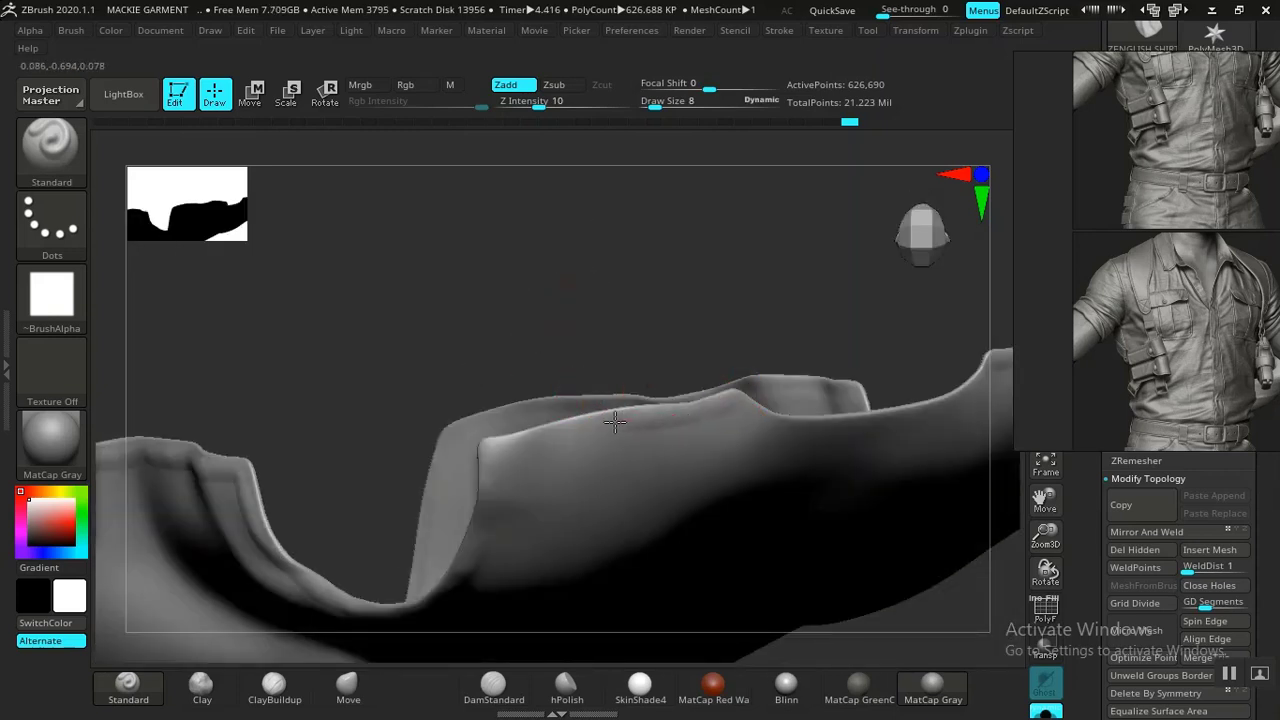
left_click_drag(615, 422, 481, 446)
mouse_move(583, 283)
left_mouse_down("alt")
mouse_move(419, 270)
mouse_move(503, 229)
mouse_move(489, 297)
mouse_move(539, 336)
mouse_move(346, 423)
mouse_move(392, 461)
left_mouse_up("alt")
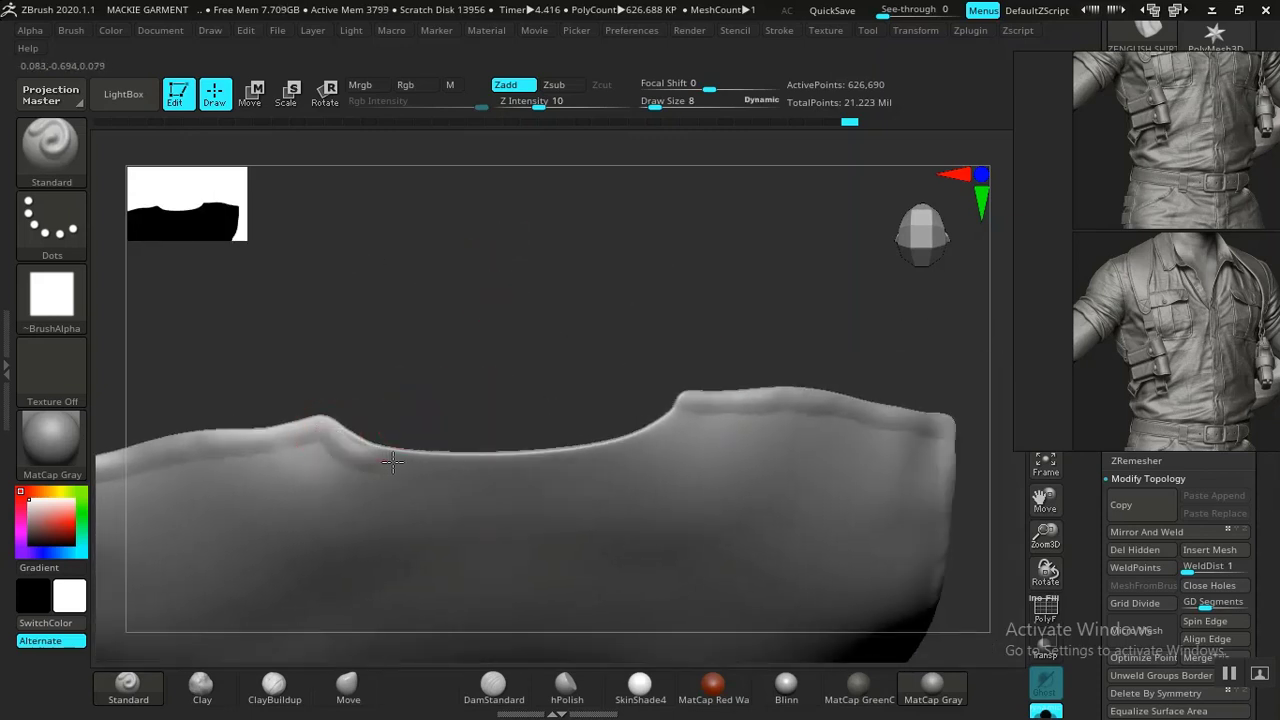
mouse_move(491, 462)
left_mouse_down()
mouse_move(672, 422)
mouse_move(703, 385)
mouse_move(717, 331)
left_mouse_up()
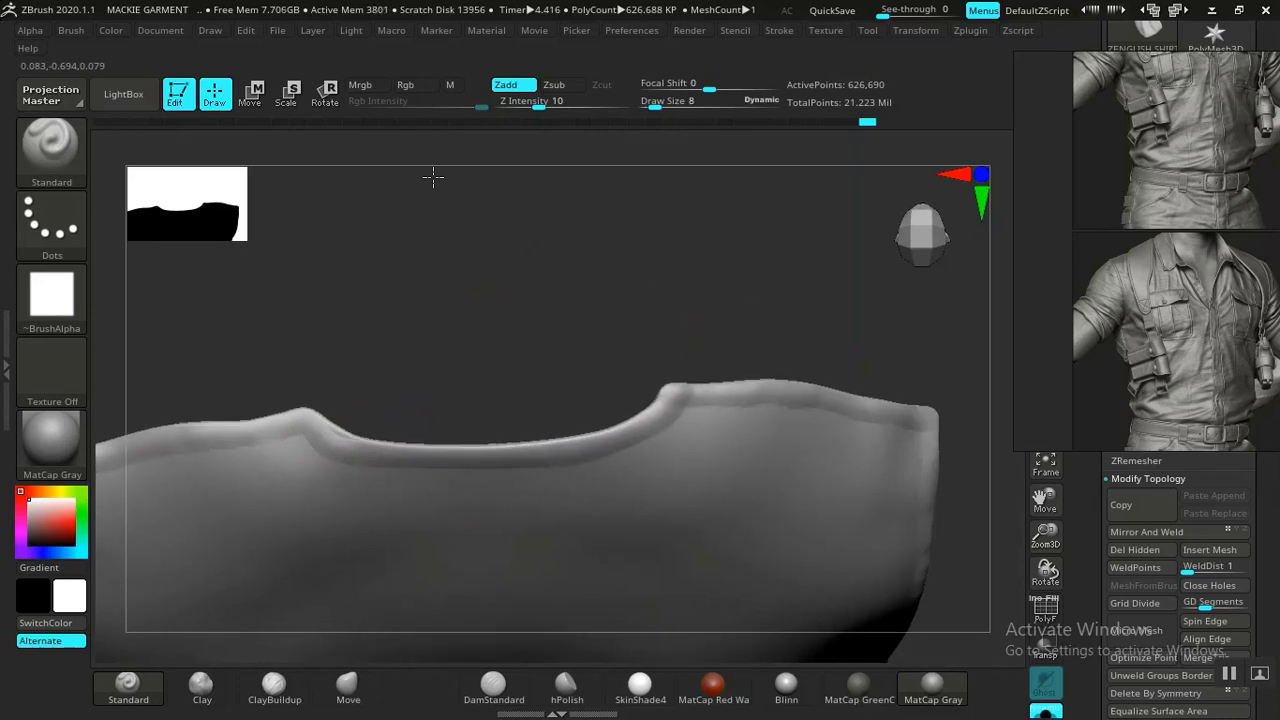
Unhide the rest of the shirt and bring the whole garment into front view
left_click_drag(433, 177, 420, 125, "alt")
left_click_drag(657, 366, 634, 337, "alt")
left_click(660, 331, "ctrl+shift")
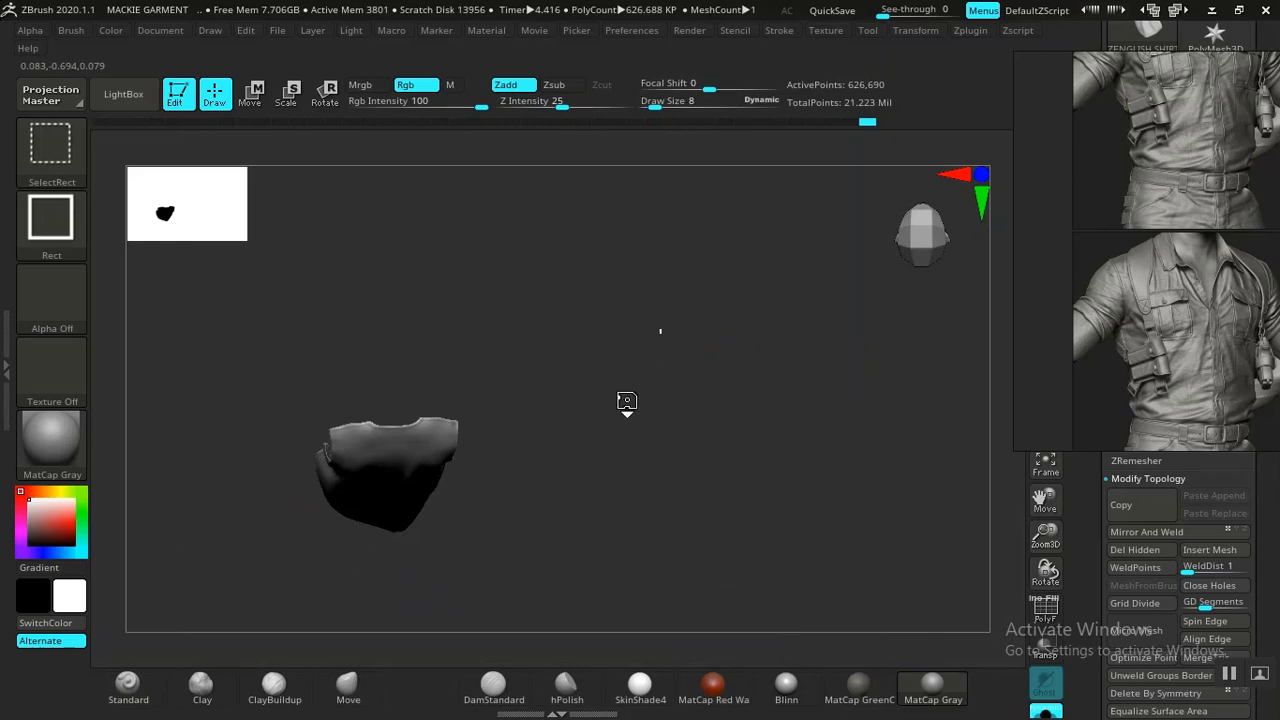
left_click_drag(626, 406, 637, 266)
left_click_drag(651, 356, 802, 370, "alt")
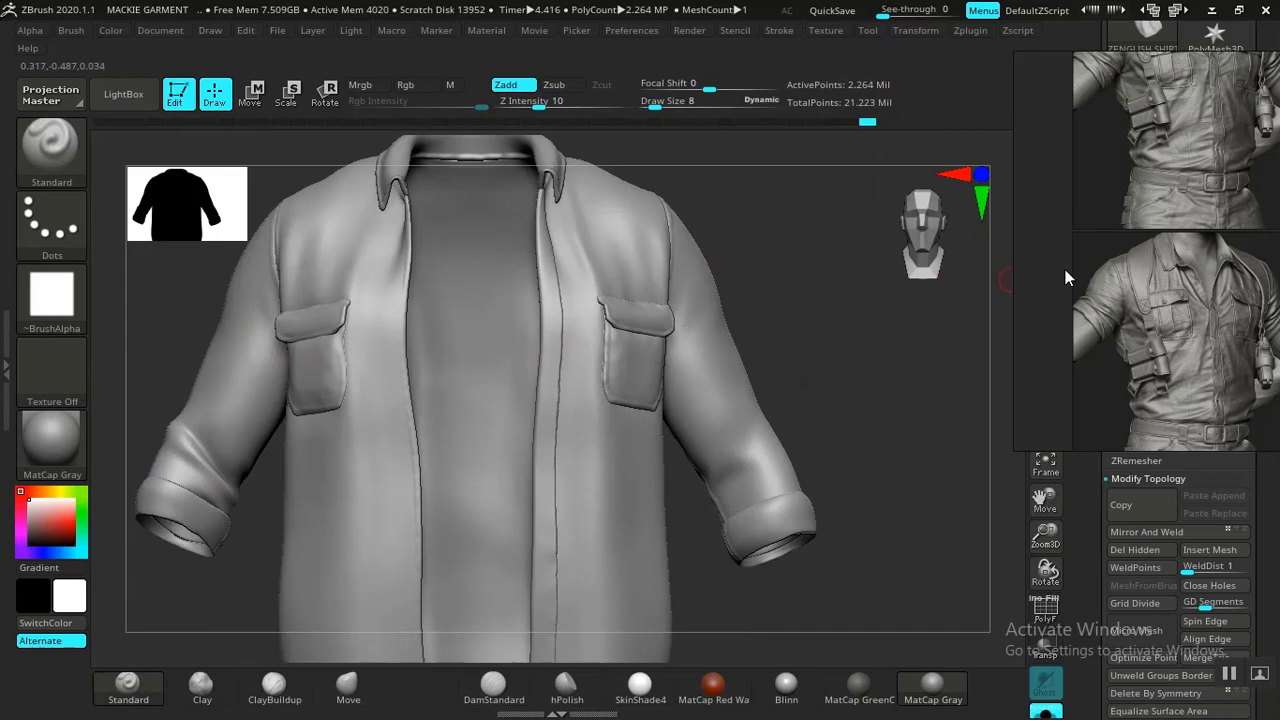
Examine the reference board, from the grey sculpted shirt renders to the multicoloured plaid overshirt with two chest pockets
scroll(1183, 208, "down", 5)
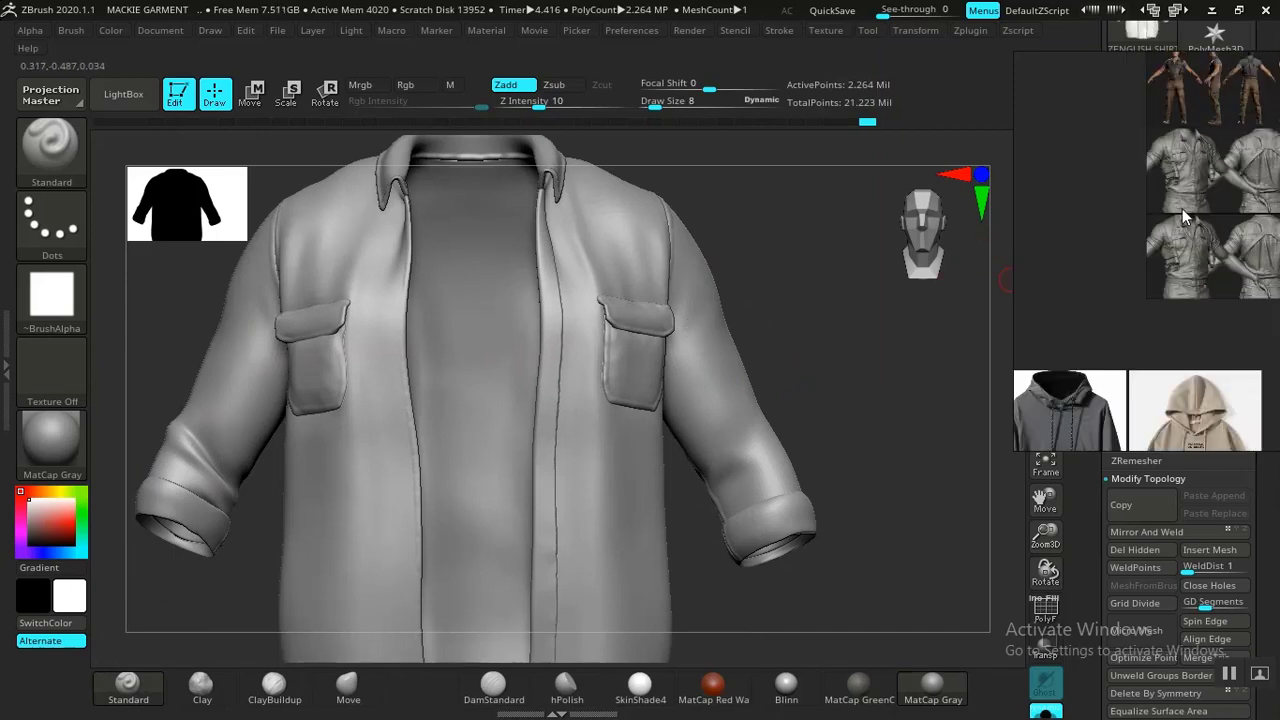
middle_click_drag(1183, 208, 1076, 261)
scroll(1076, 268, "up", 3)
scroll(1085, 268, "up", 2)
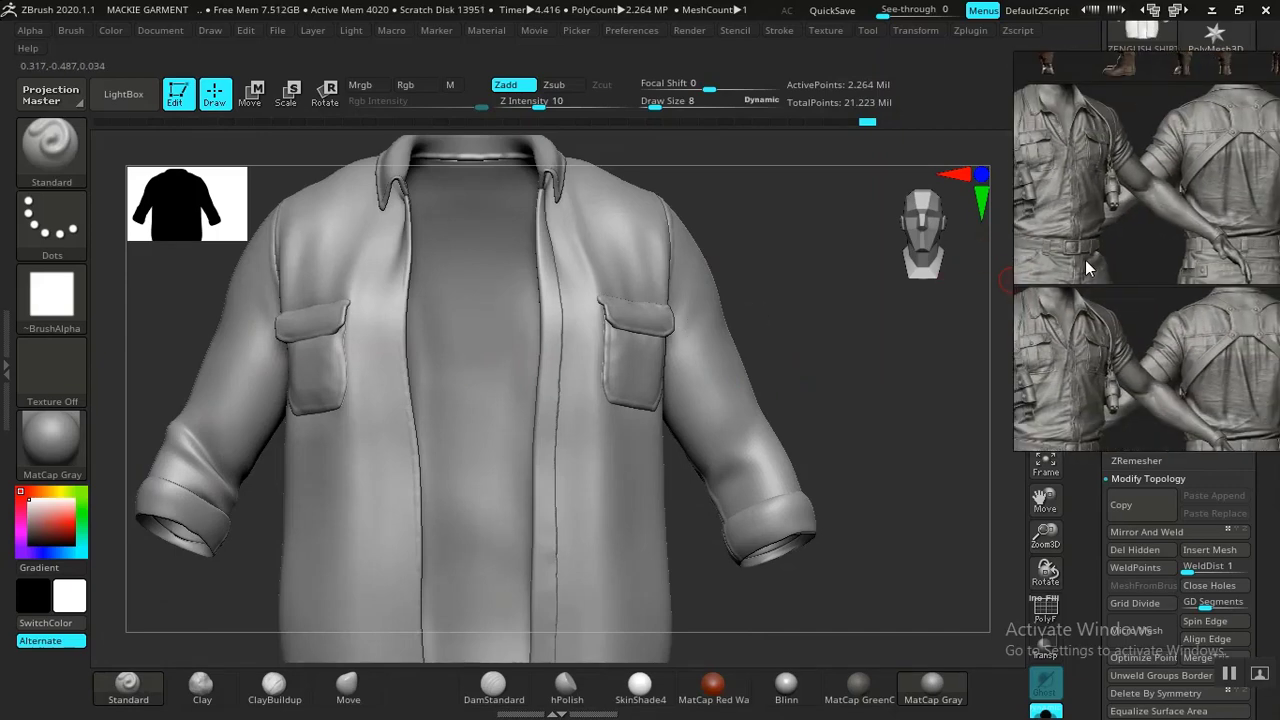
scroll(1159, 272, "down", 2)
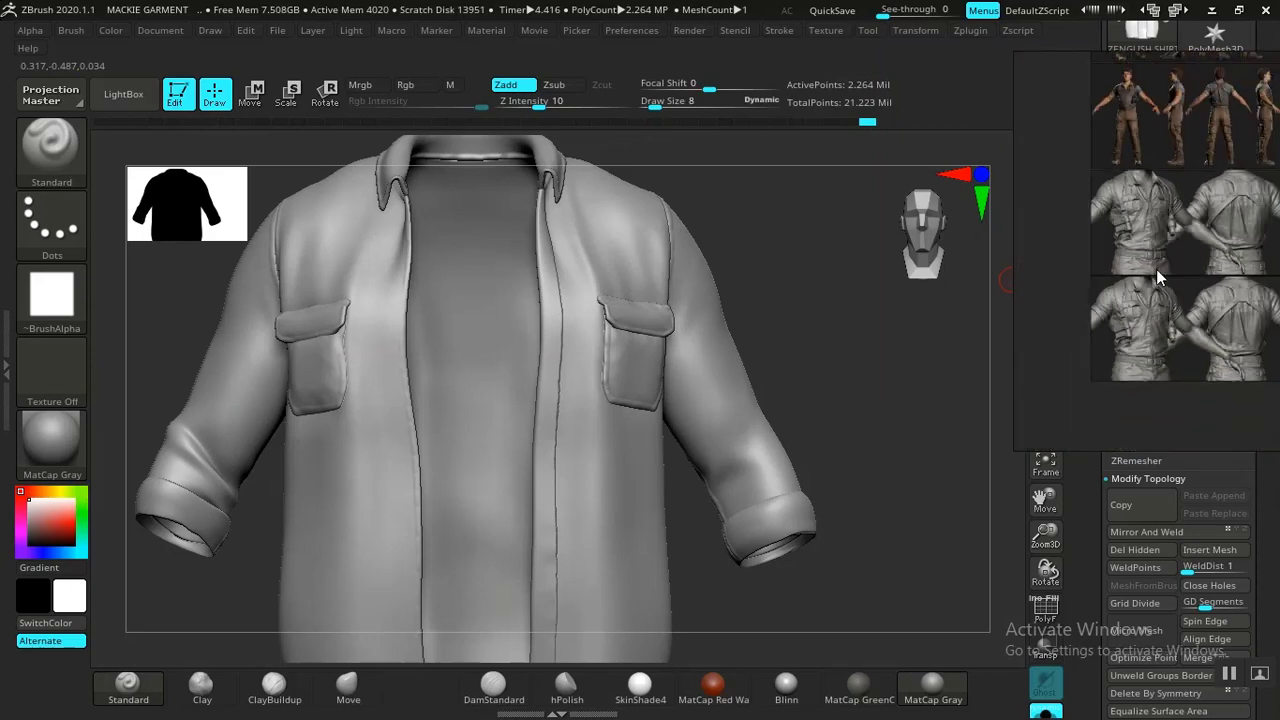
scroll(1158, 312, "down", 2)
middle_click_drag(1160, 321, 1158, 199)
scroll(1160, 198, "down", 1)
scroll(1110, 305, "up", 4)
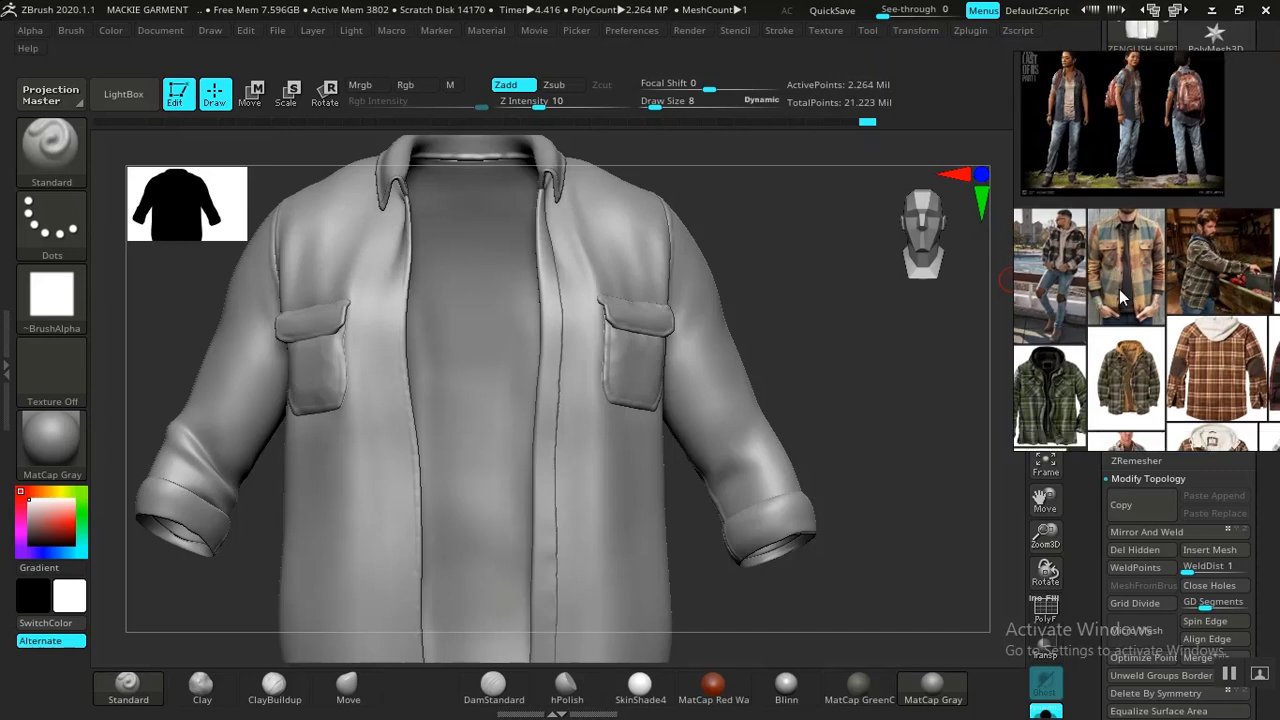
scroll(1121, 289, "up", 4)
scroll(1140, 252, "up", 1)
scroll(1140, 250, "down", 4)
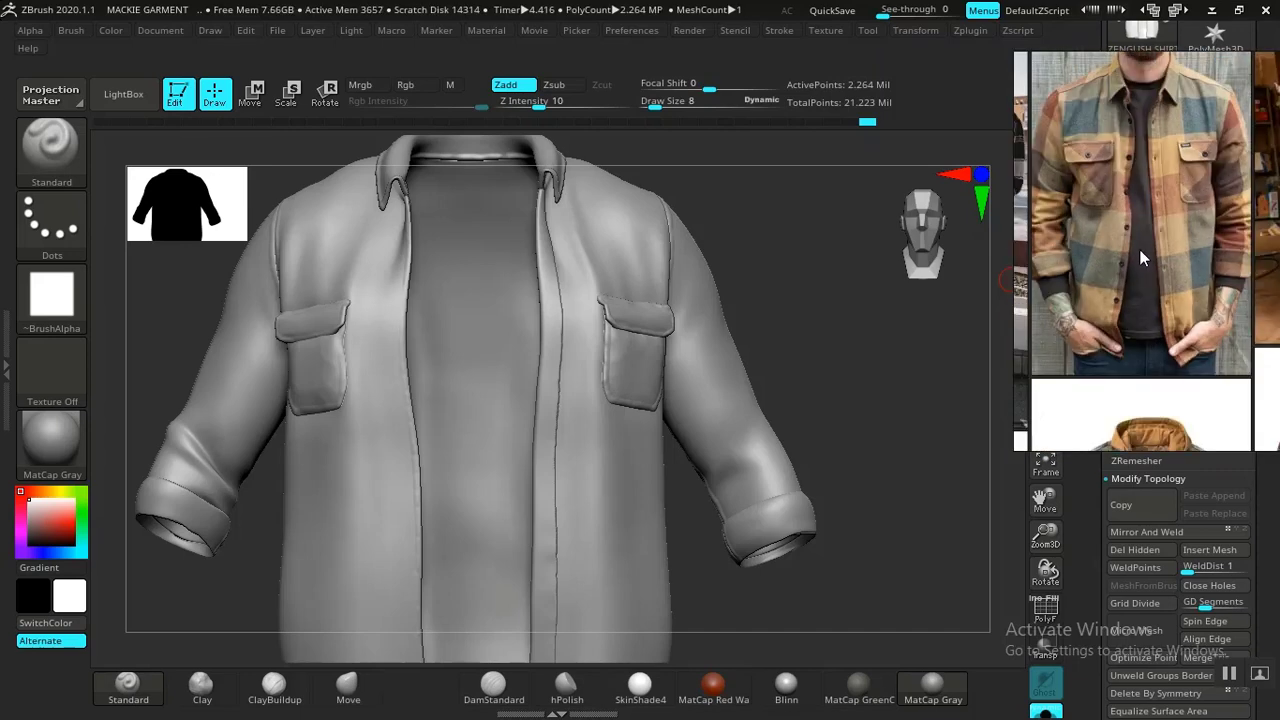
middle_click_drag(1085, 272, 1168, 262)
middle_click_drag(1168, 378, 1188, 200)
scroll(1152, 310, "up", 5)
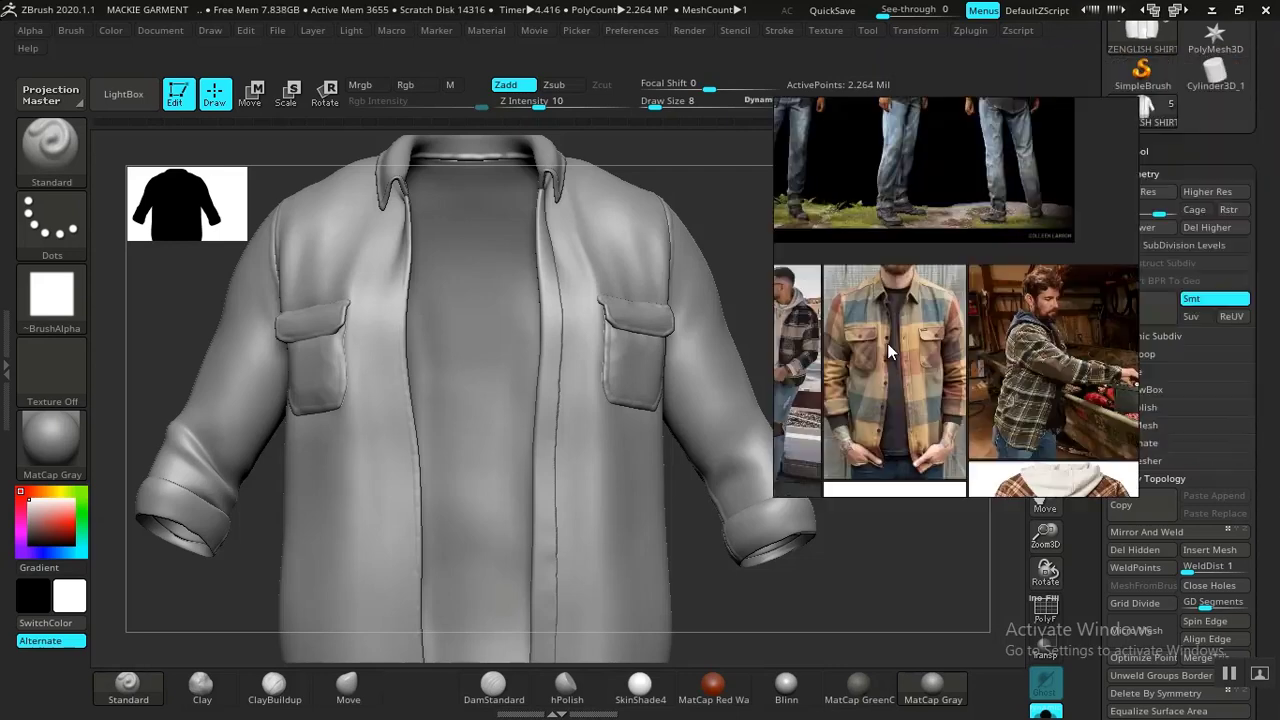
Move the reference board clear of the tool settings and raise the shirt to subdivision level 6
left_click_drag(896, 386, 868, 395)
left_click_drag(1158, 214, 1170, 218)
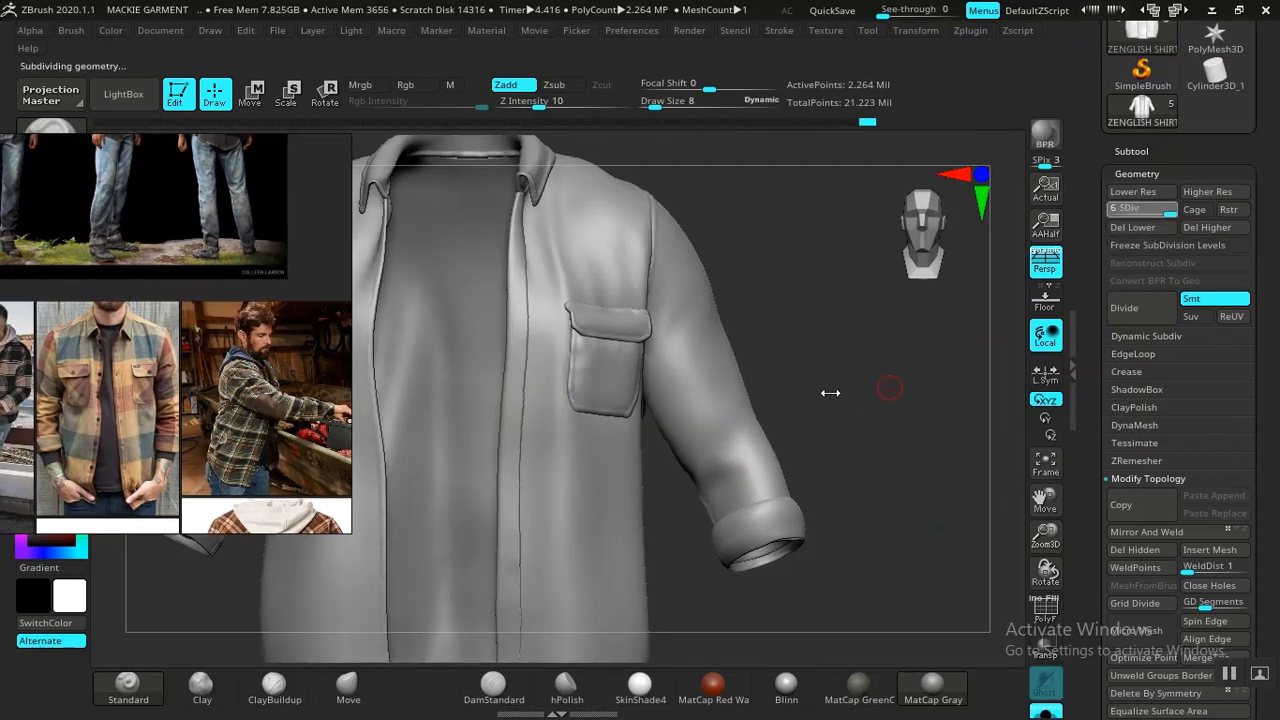
Set the brush draw size to 10 and sculpt a raised border along the front panel's opening edge beside the pocket
left_click_drag(845, 387, 927, 447)
left_click_drag(928, 546, 909, 519)
left_click_drag(460, 538, 458, 350, "alt")
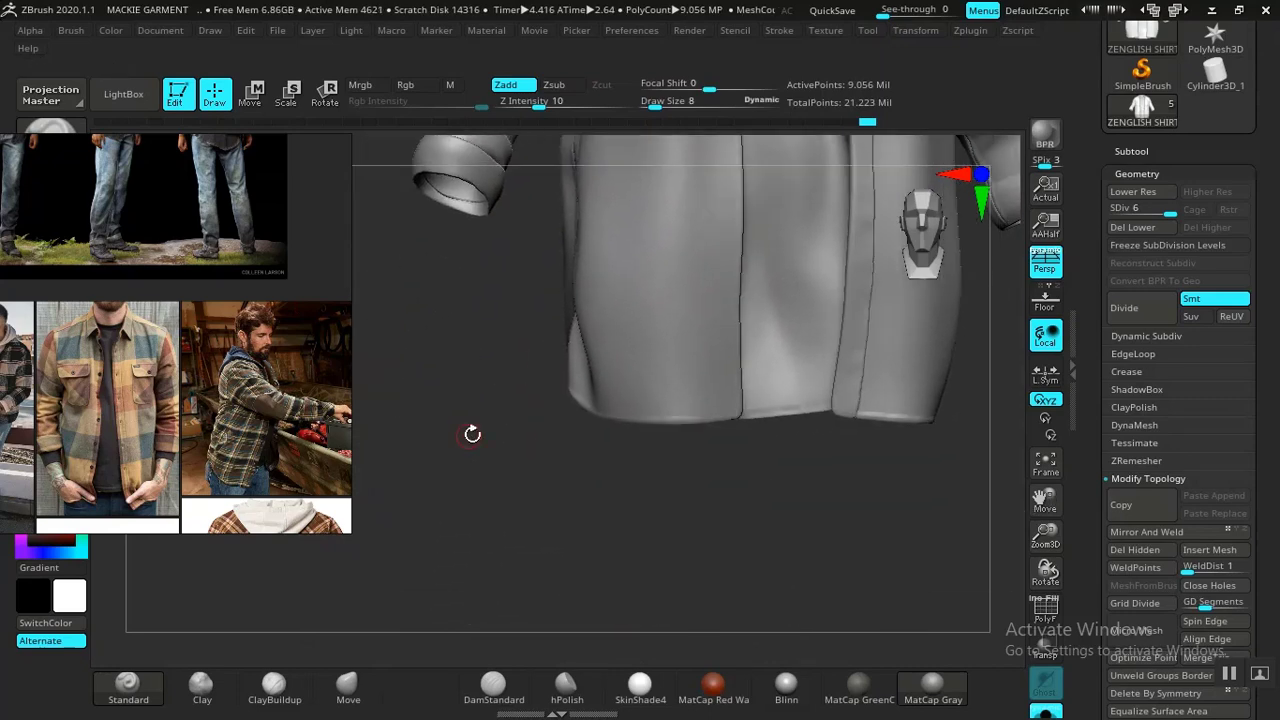
left_click_drag(471, 434, 500, 570, "alt")
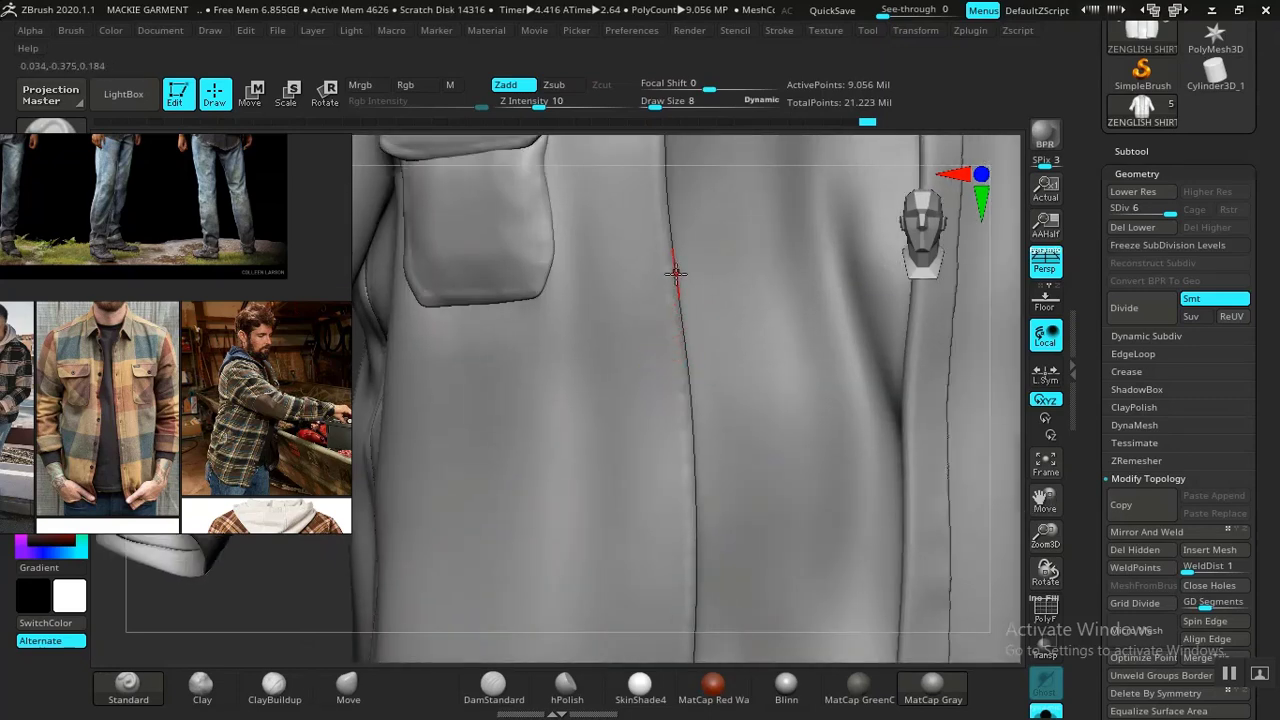
key("space")
left_click_drag(671, 256, 675, 256)
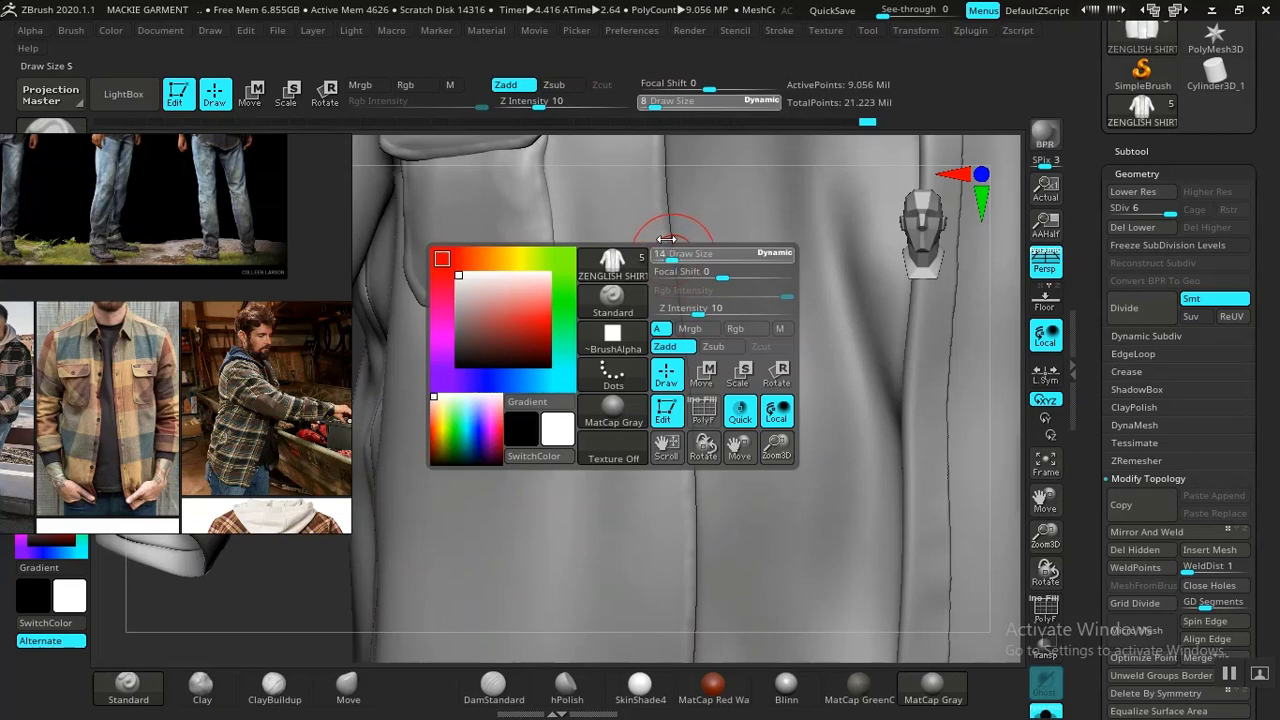
left_click_drag(656, 186, 666, 261)
key("ctrl")
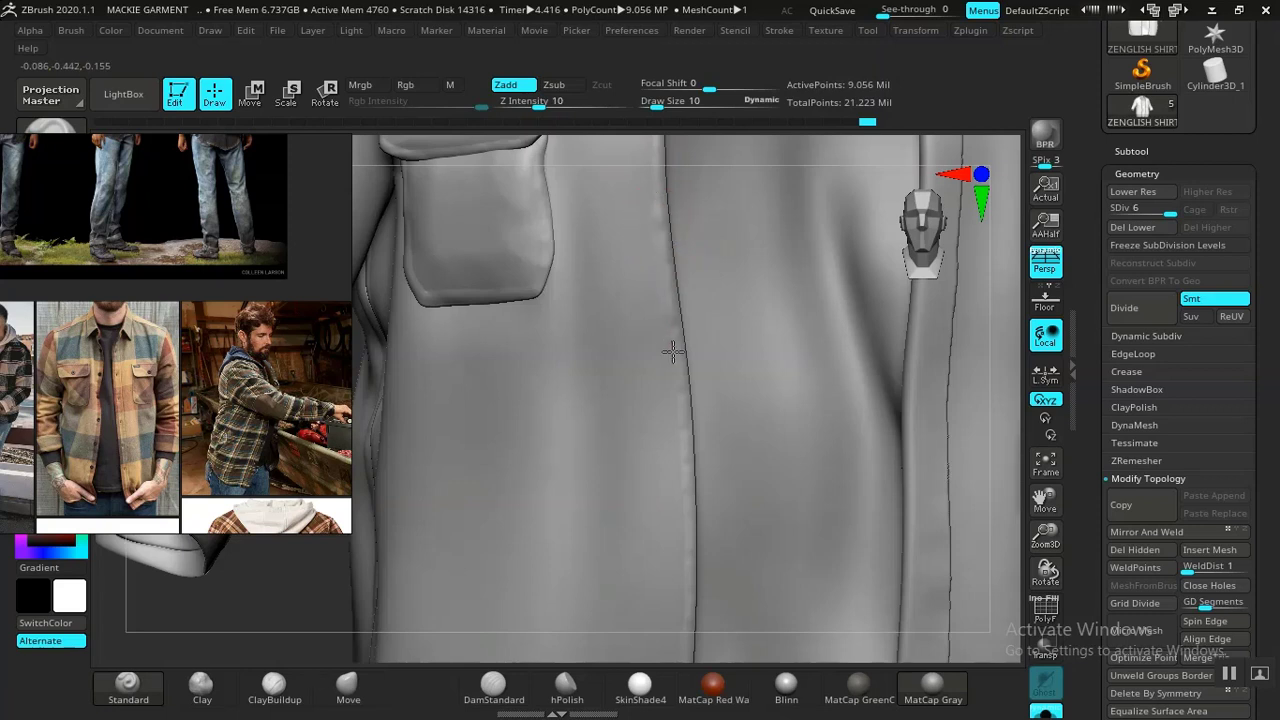
left_click_drag(687, 445, 689, 500)
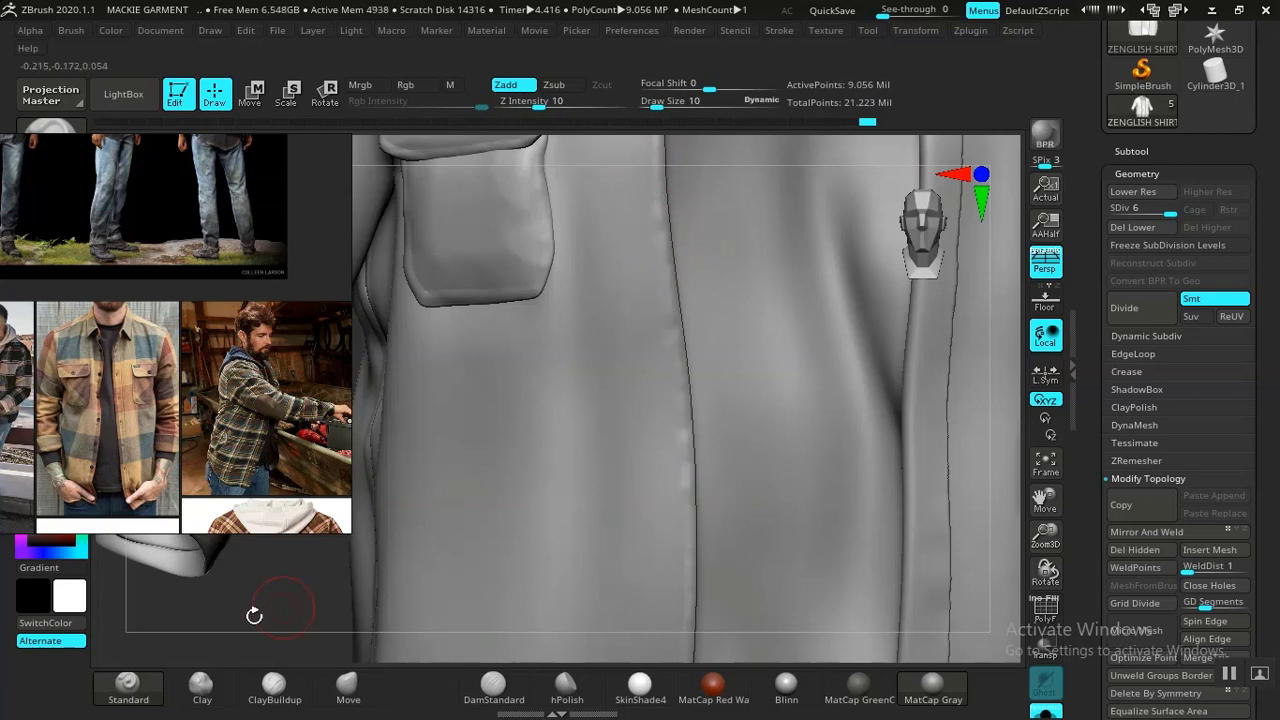
Continue the raised border down the front opening edge to the hem corner, undoing and redoing the uneven stroke
left_click_drag(254, 614, 298, 360, "alt")
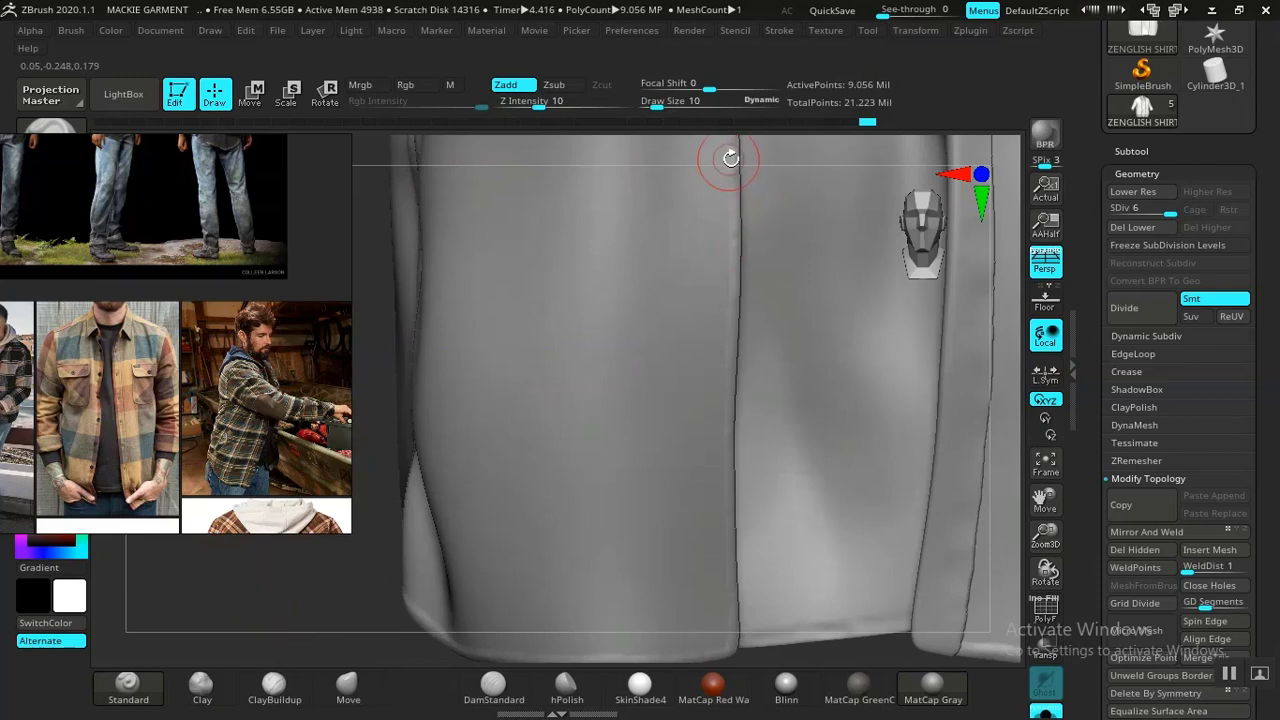
right_click_drag(731, 157, 729, 194)
right_click_drag(488, 516, 686, 217)
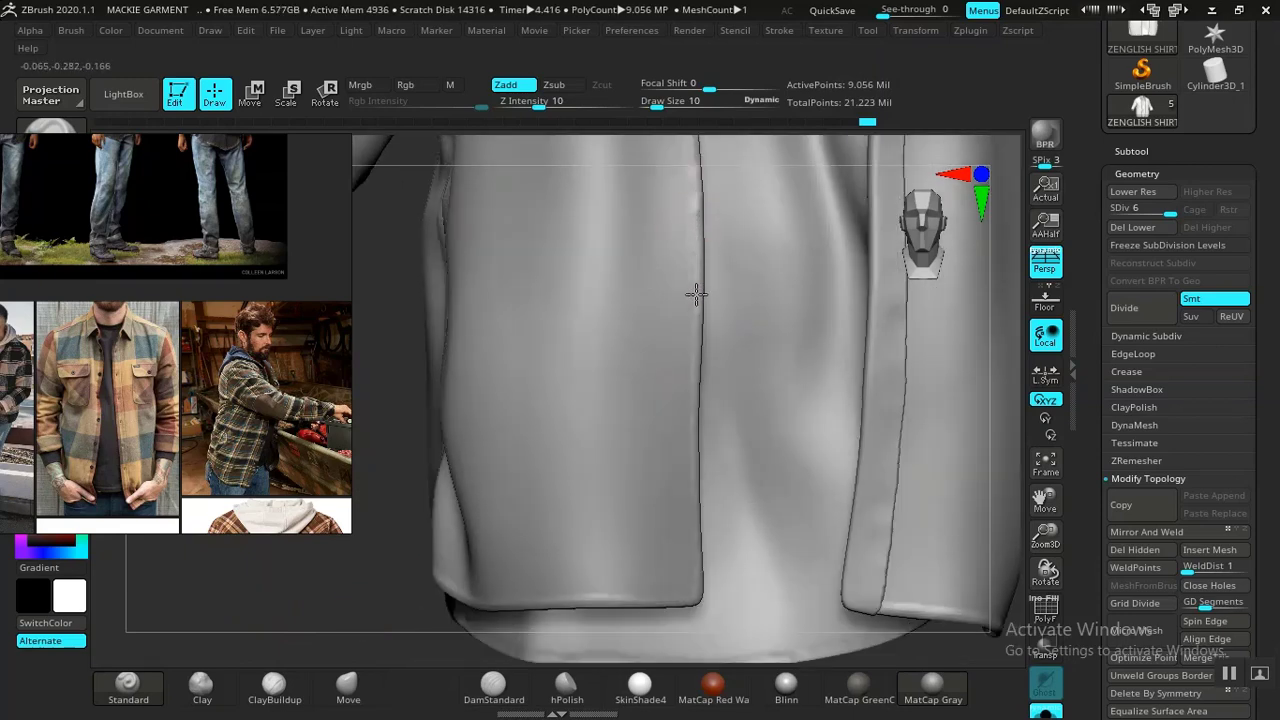
key("ctrl")
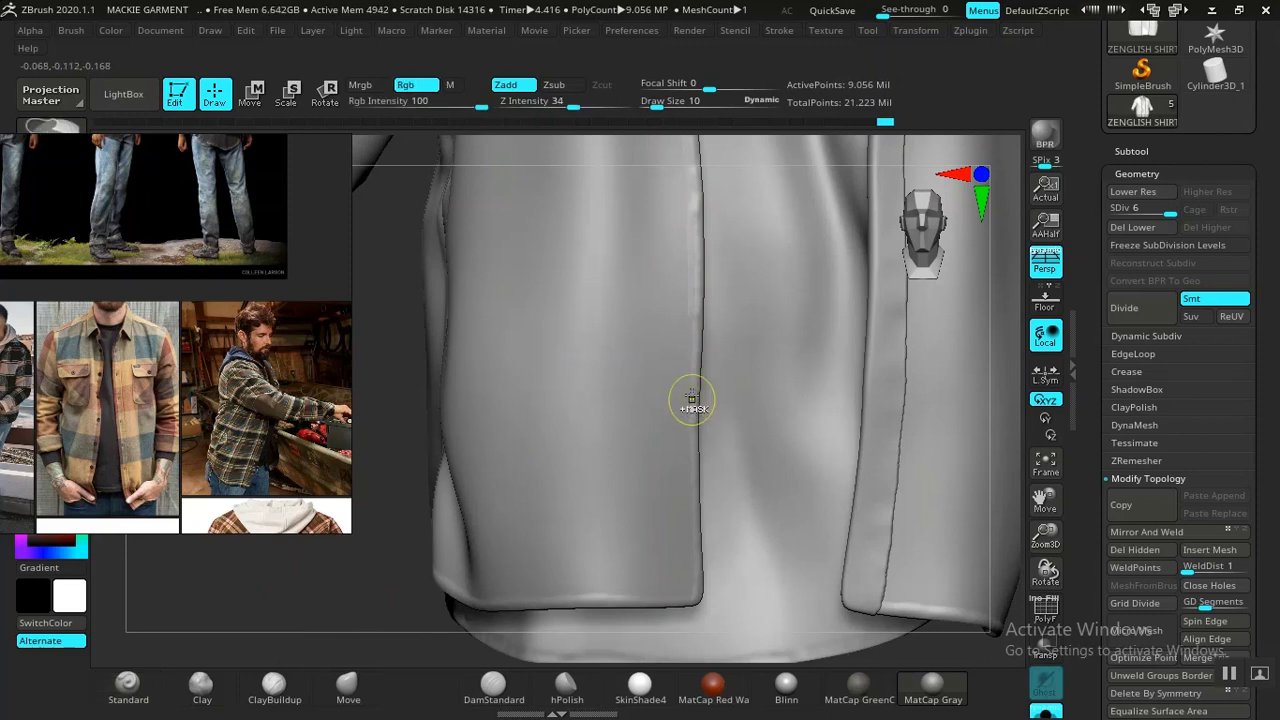
key("ctrl+z")
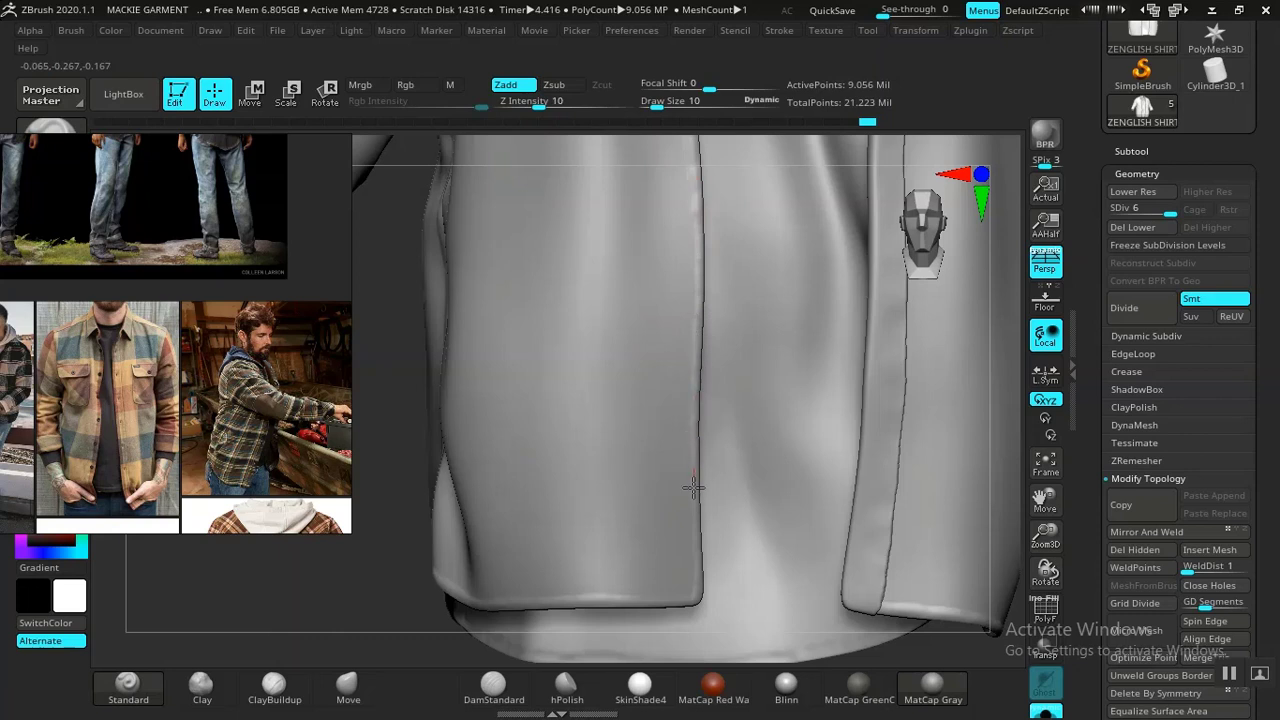
left_click_drag(694, 605, 697, 608)
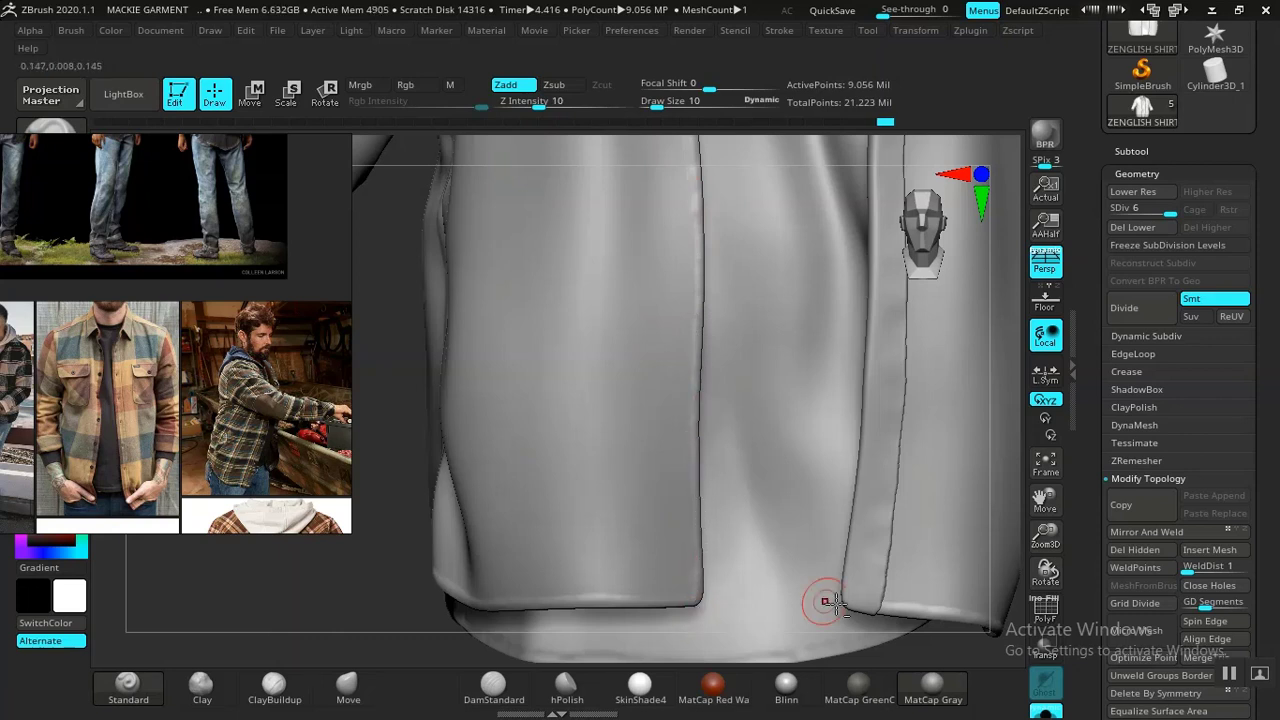
Sculpt a raised border along the front panel's hem, from the opening corner to the side edge
mouse_move(917, 667)
left_mouse_down("alt")
mouse_move(900, 626)
mouse_move(760, 491)
mouse_move(749, 514)
mouse_move(834, 489)
mouse_move(851, 594)
mouse_move(857, 391)
left_mouse_up("alt")
left_click_drag(481, 493, 520, 441, "alt")
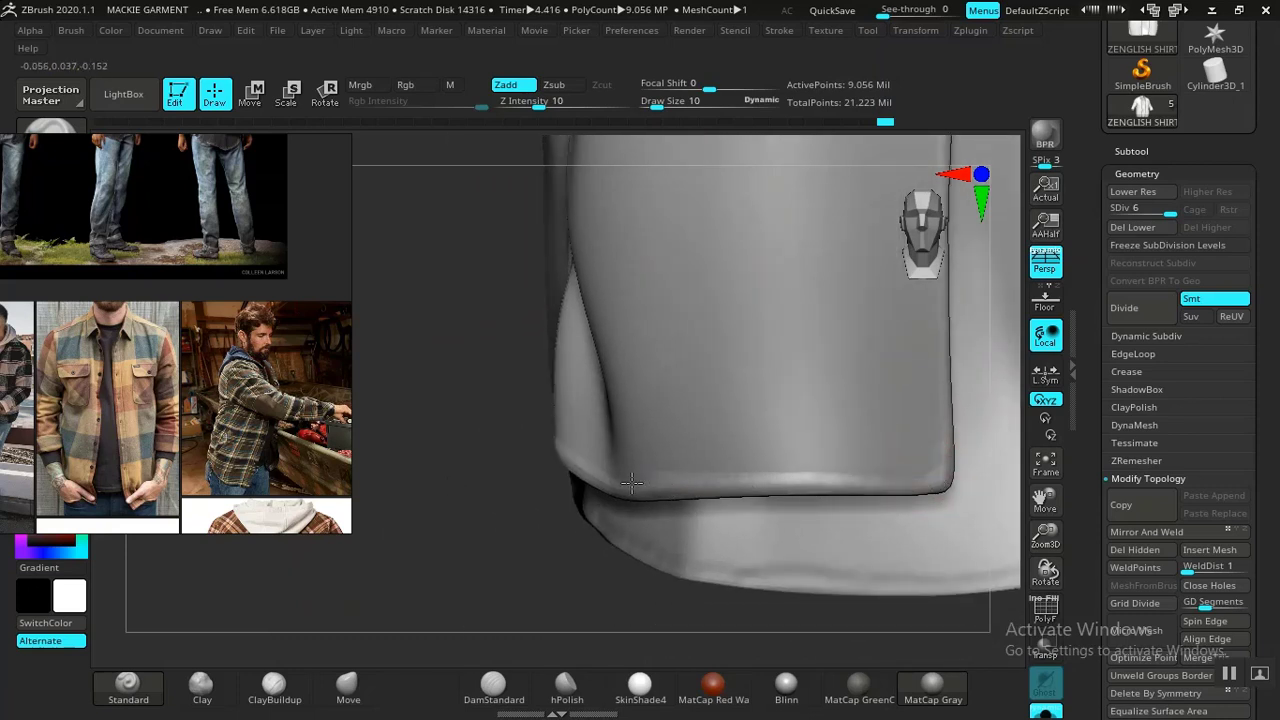
left_click_drag(503, 527, 853, 510, "alt")
Sculpt the raised border along the upper part of the front opening edge, from just below the collar downward
left_click_drag(893, 464, 591, 286)
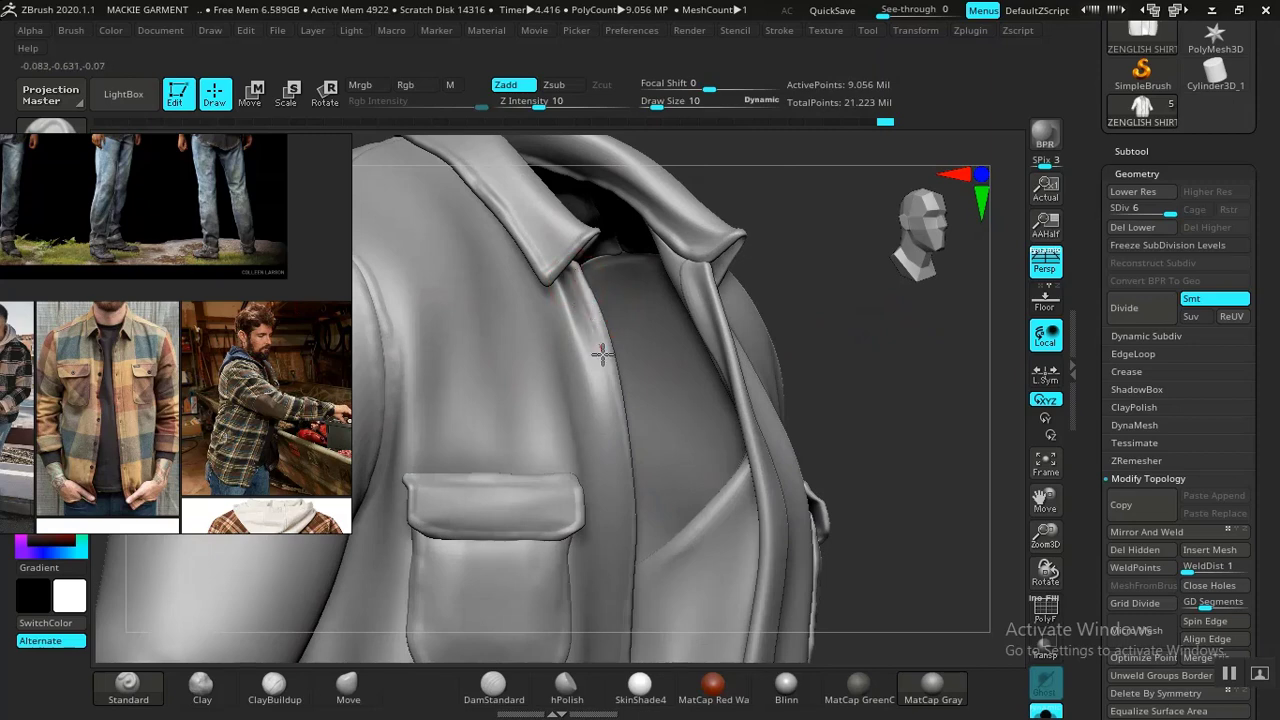
left_click_drag(613, 382, 630, 460)
mouse_move(858, 408)
left_mouse_down()
mouse_move(829, 329)
mouse_move(933, 336)
left_mouse_up()
Add a new sculpting layer to the shirt below the EDGE PAD layer
left_click(1137, 175)
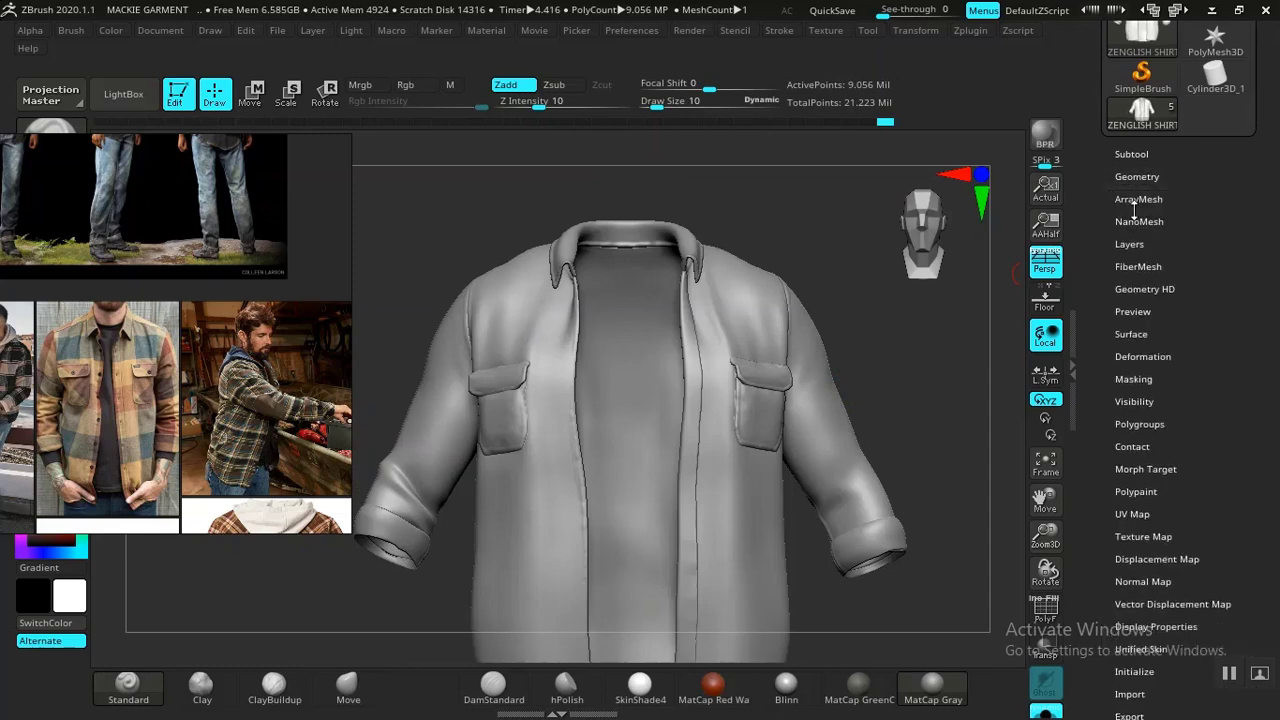
left_click(1130, 244)
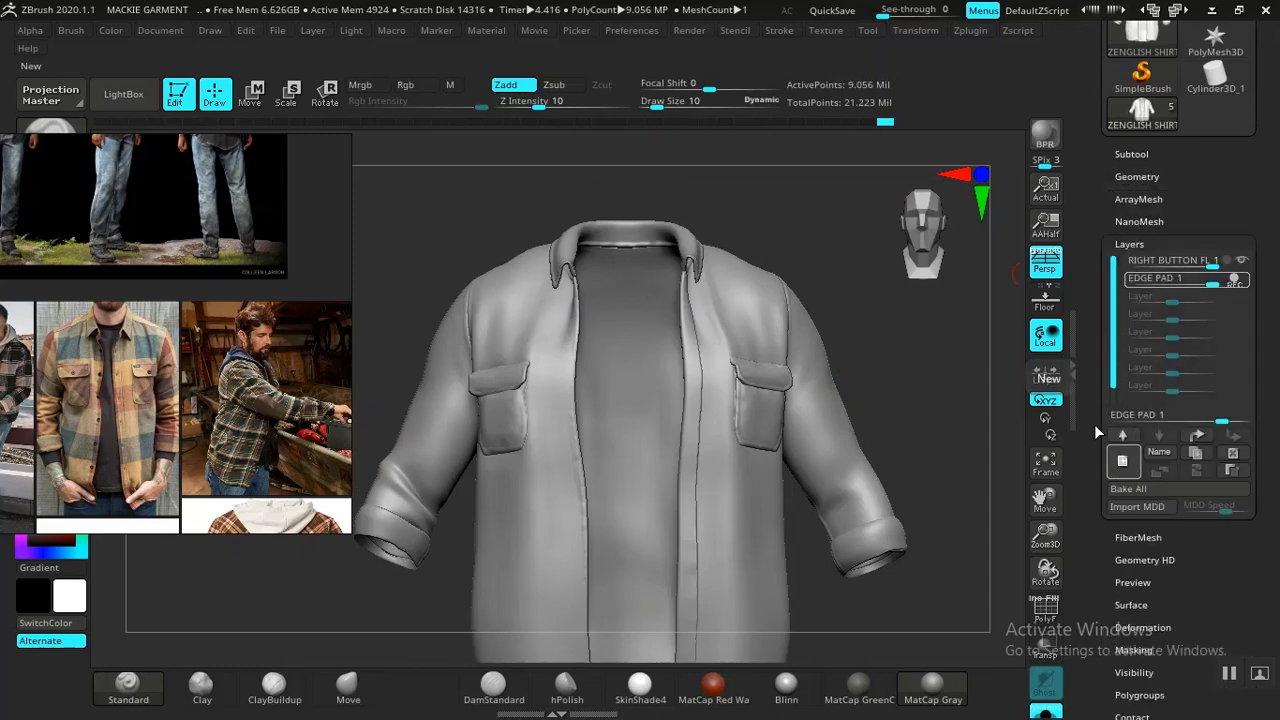
left_click(1122, 461)
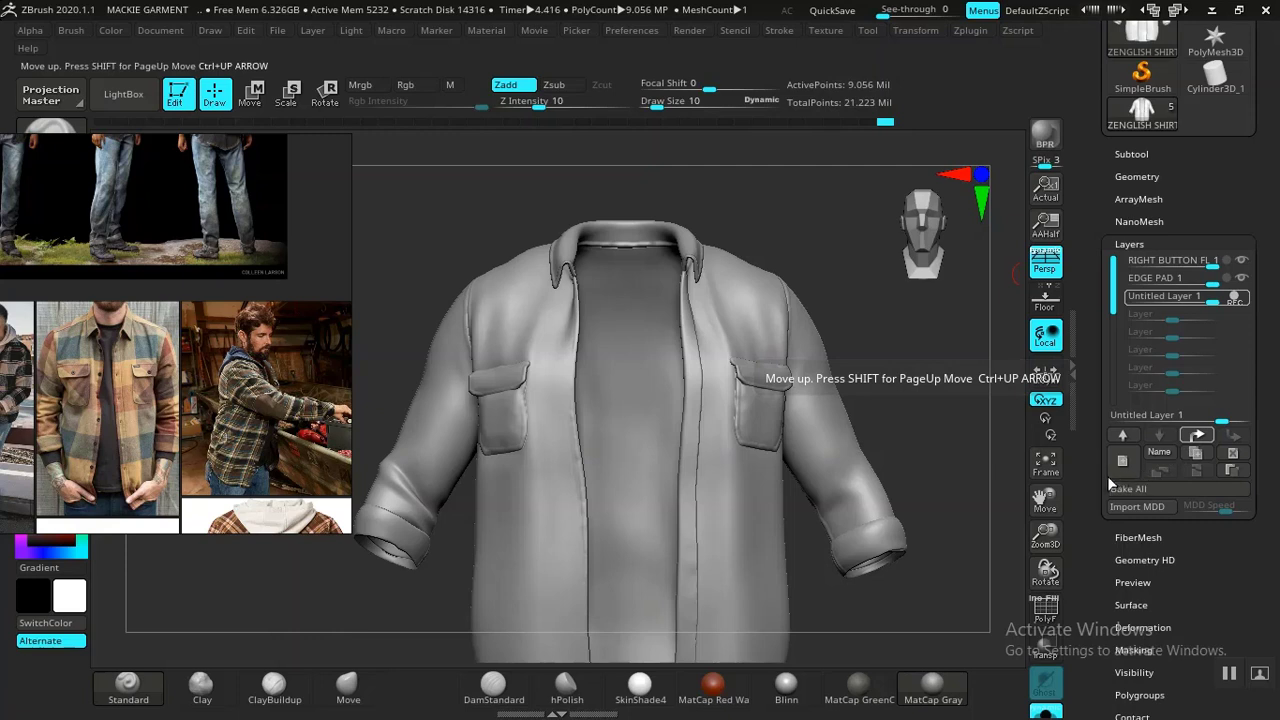
Move the new layer above the EDGE PAD layer and rename it BASE FOLD DETAI
key("ctrl+Up")
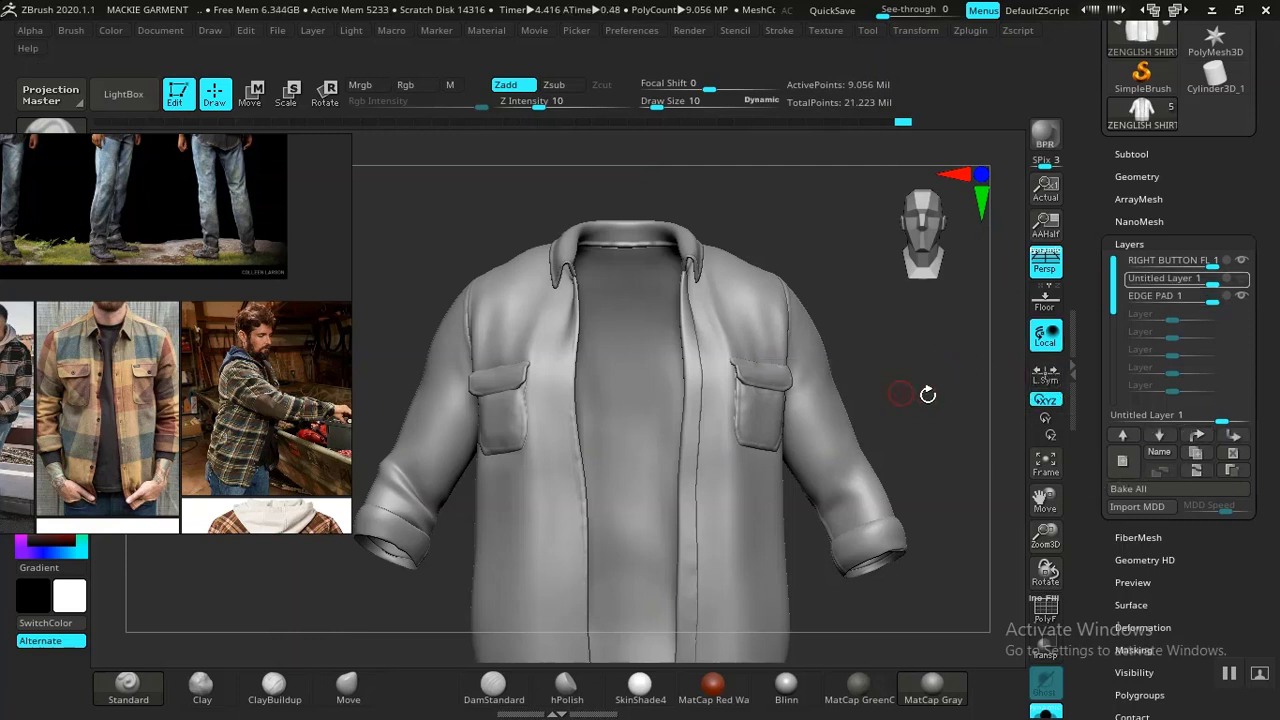
left_click_drag(928, 394, 975, 368)
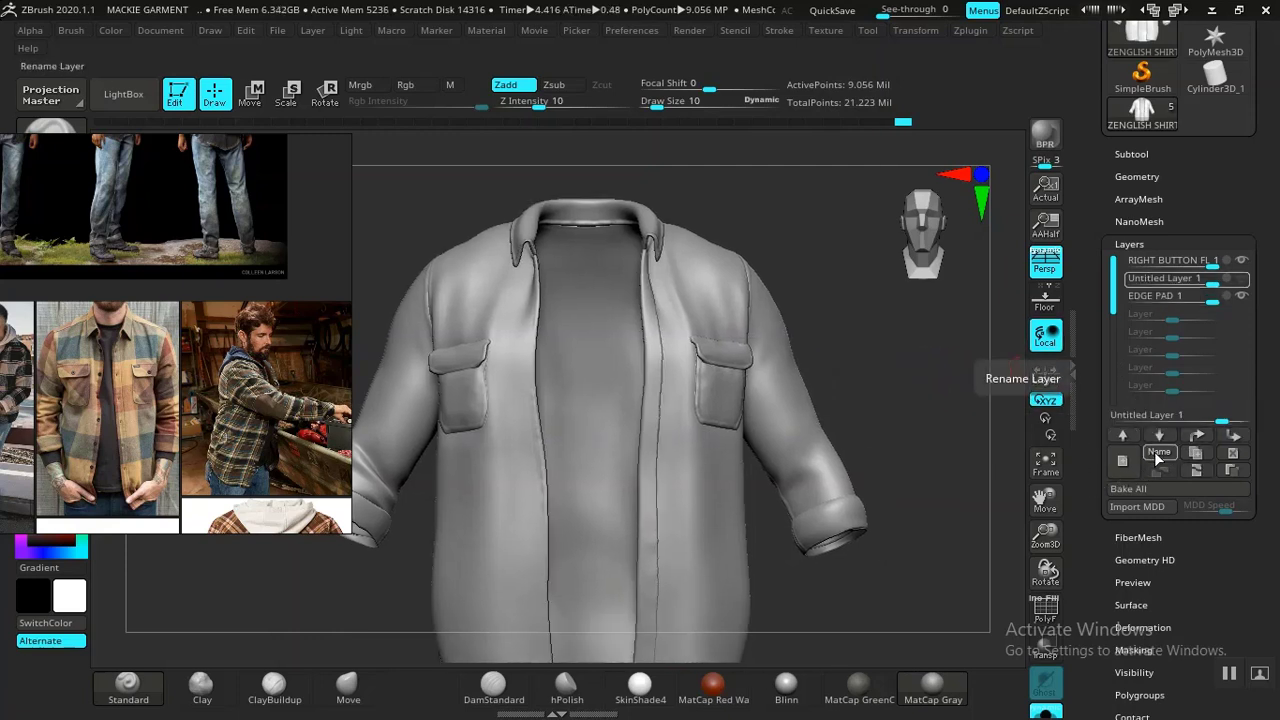
left_click(1157, 455)
type("BA")
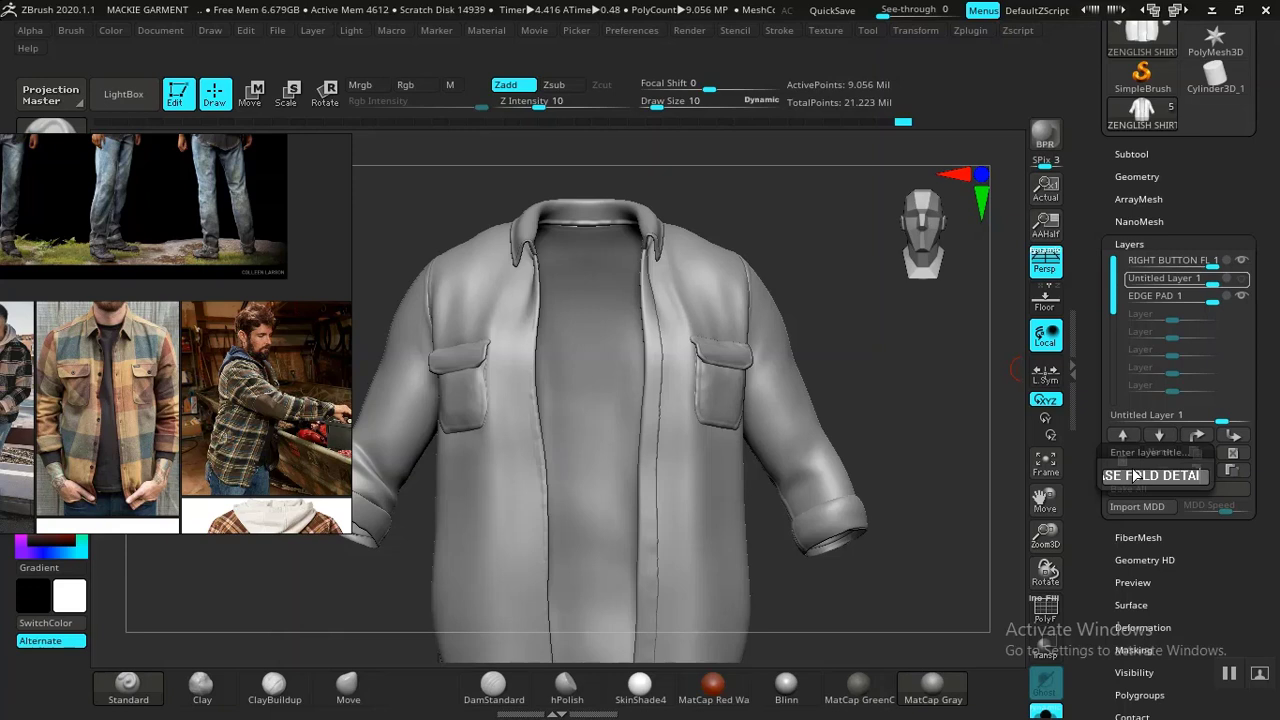
key("Return")
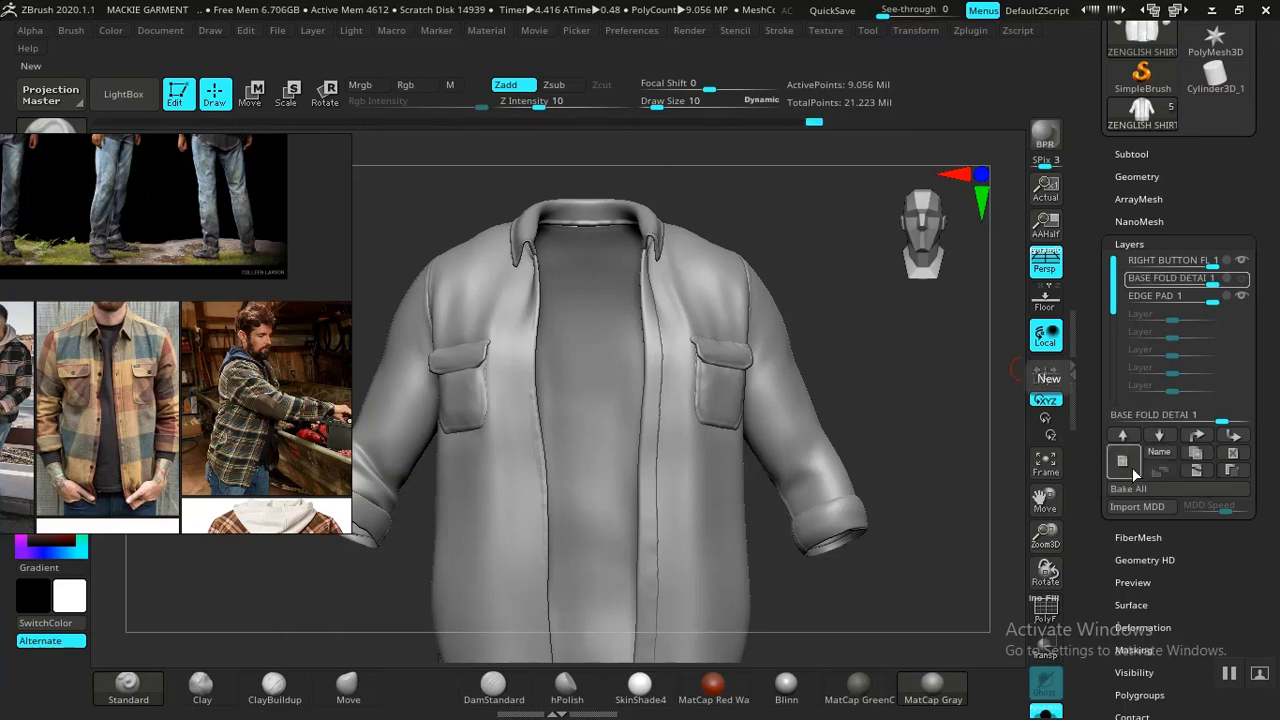
mouse_move(904, 417)
left_mouse_down()
mouse_move(908, 437)
mouse_move(895, 420)
left_mouse_up()
Lower the shirt to subdivision level 2
key("shift")
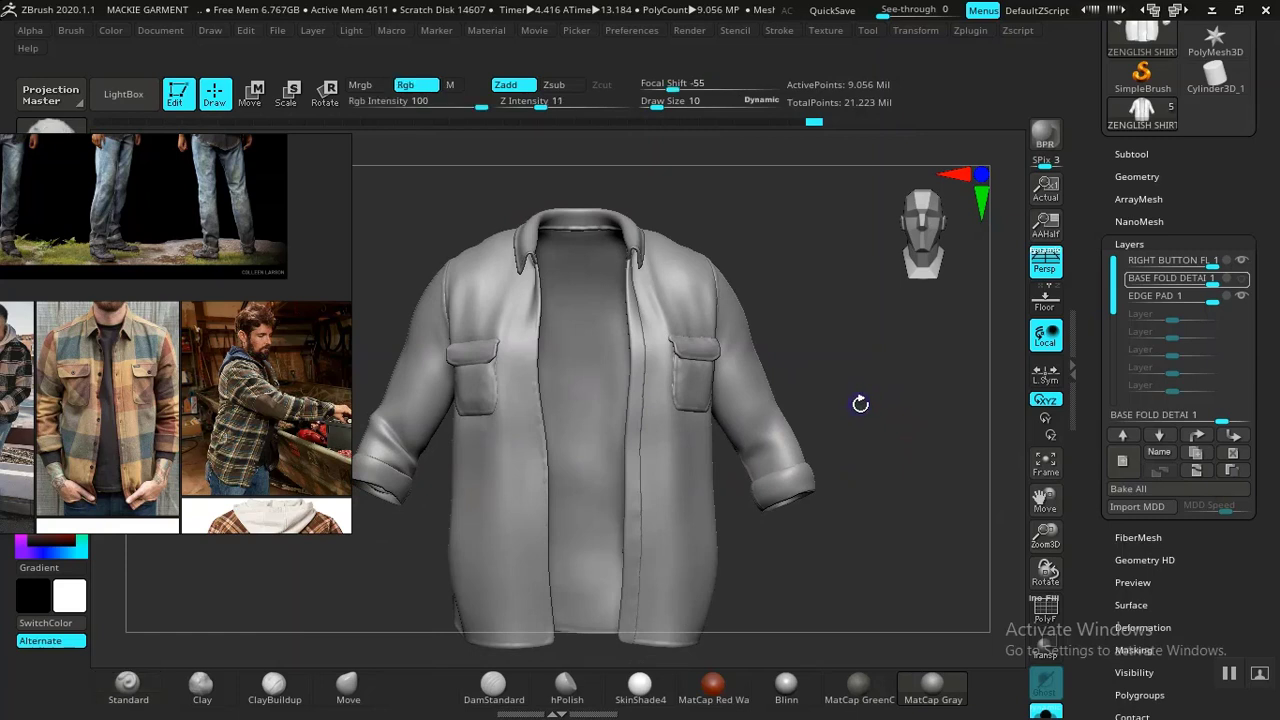
key("shift+d")
key("shift+d")
key("shift+d")
key("shift+d")
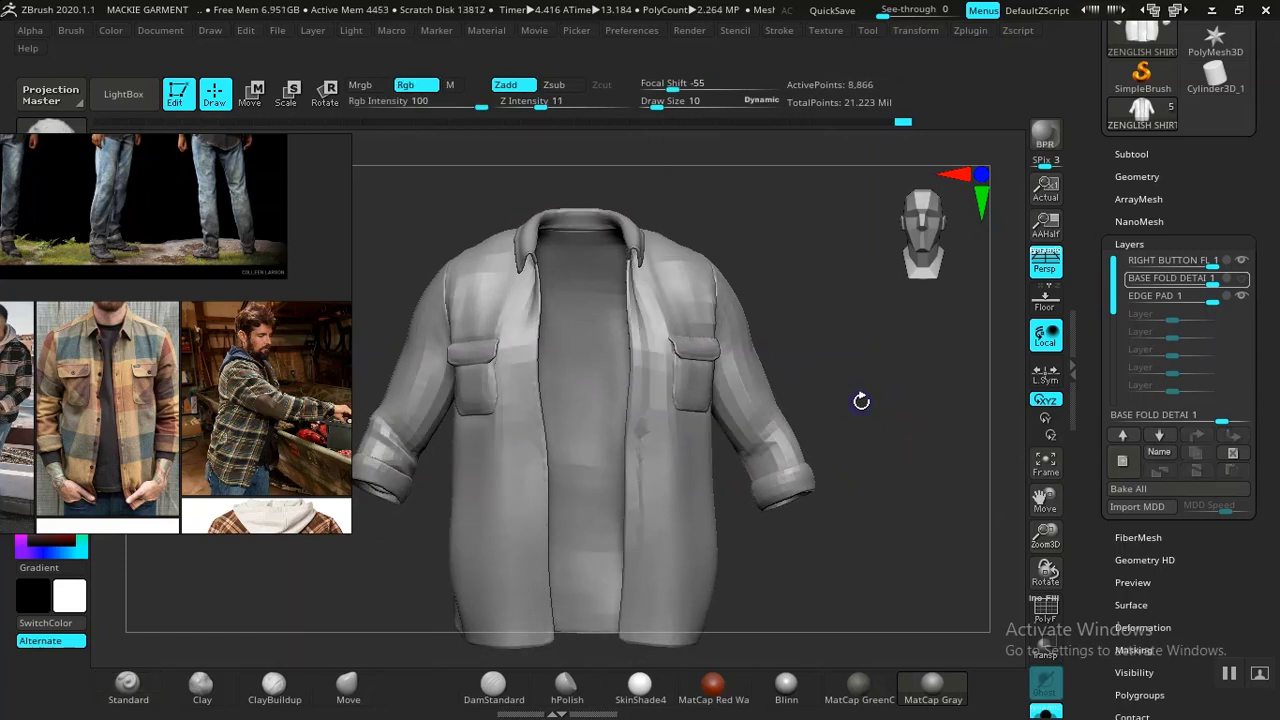
key("d")
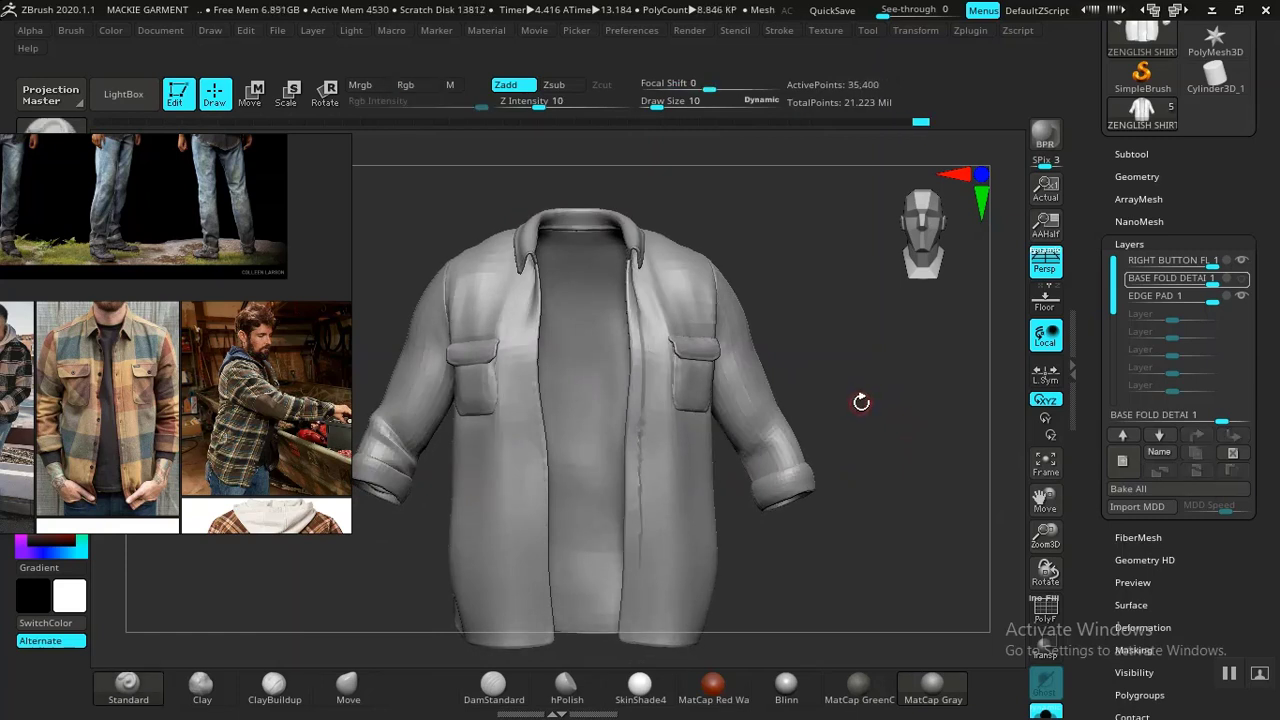
key("d")
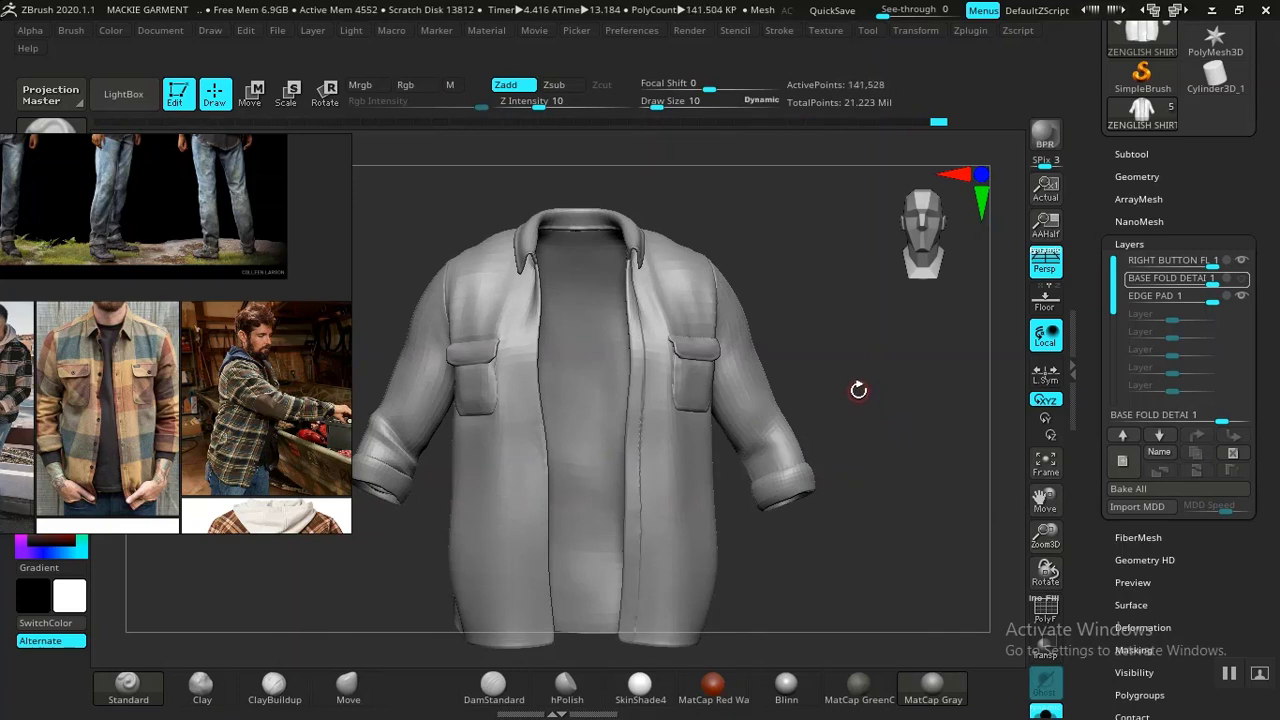
key("shift+d")
left_click(1137, 176)
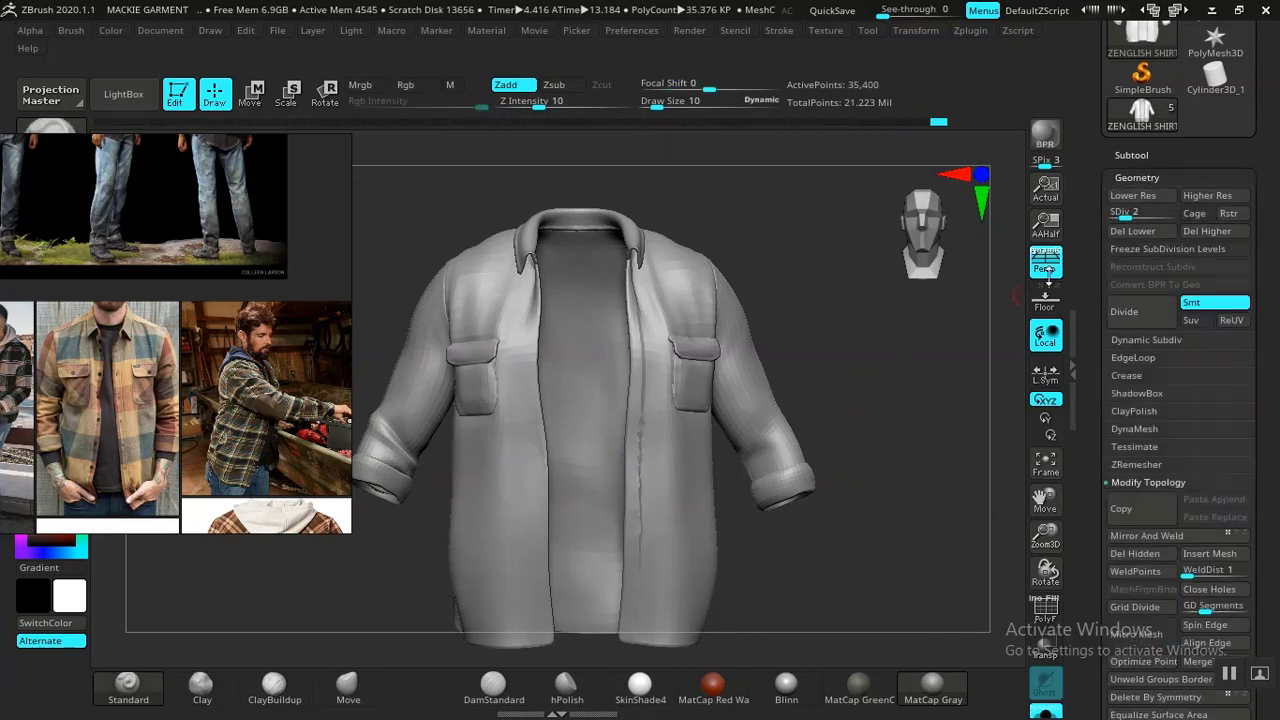
left_click_drag(887, 344, 982, 382, "alt")
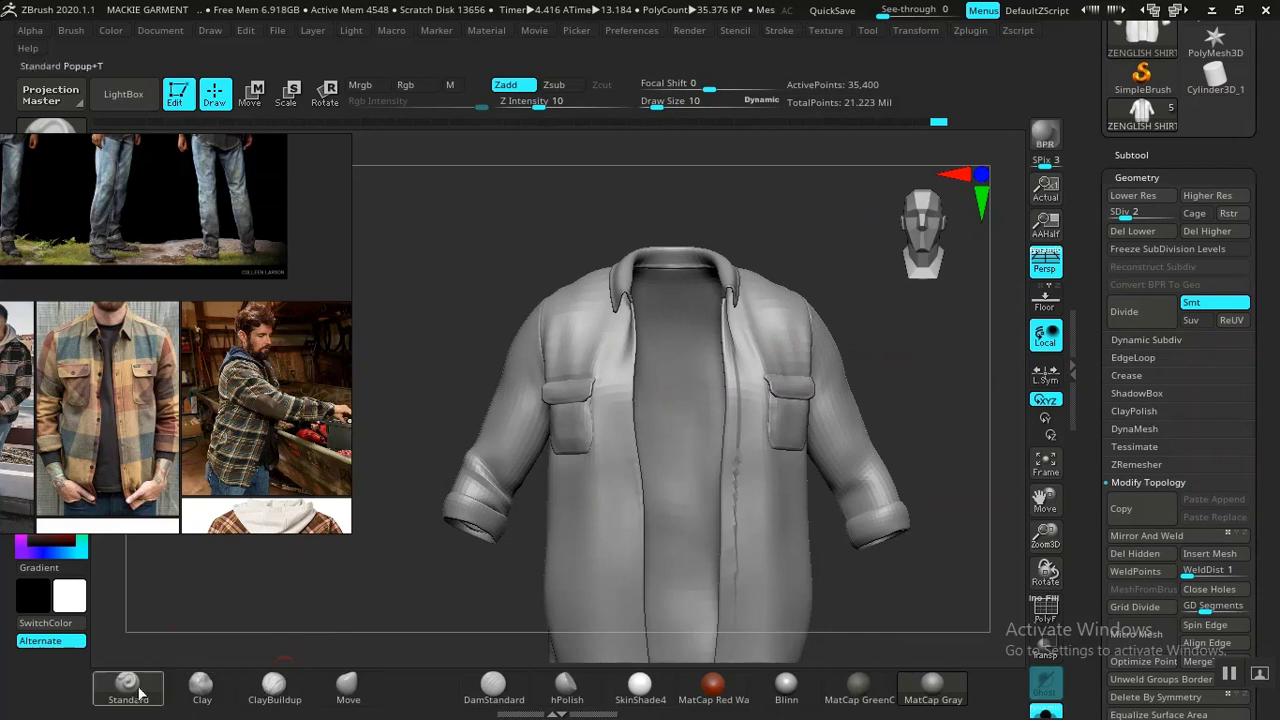
Move the reference images aside and set the Standard brush to Alpha 01 with a draw size of 22
right_click_drag(220, 362, 1013, 288)
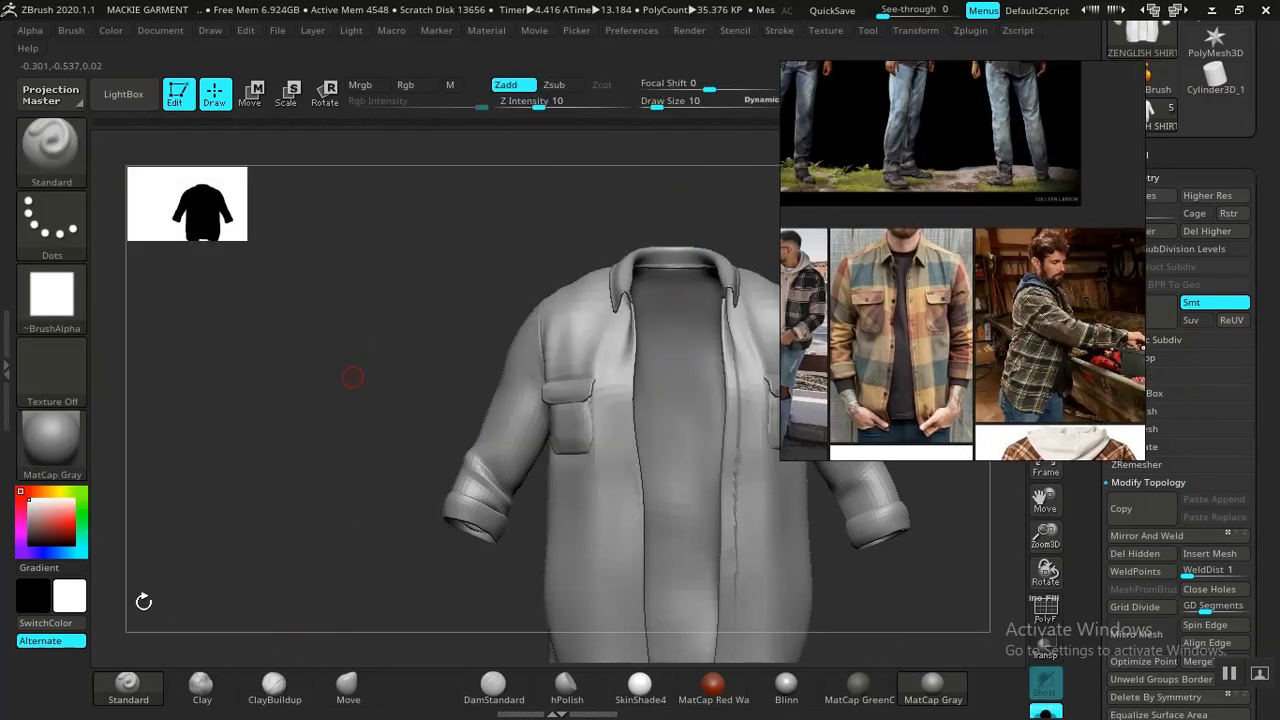
left_click(52, 295)
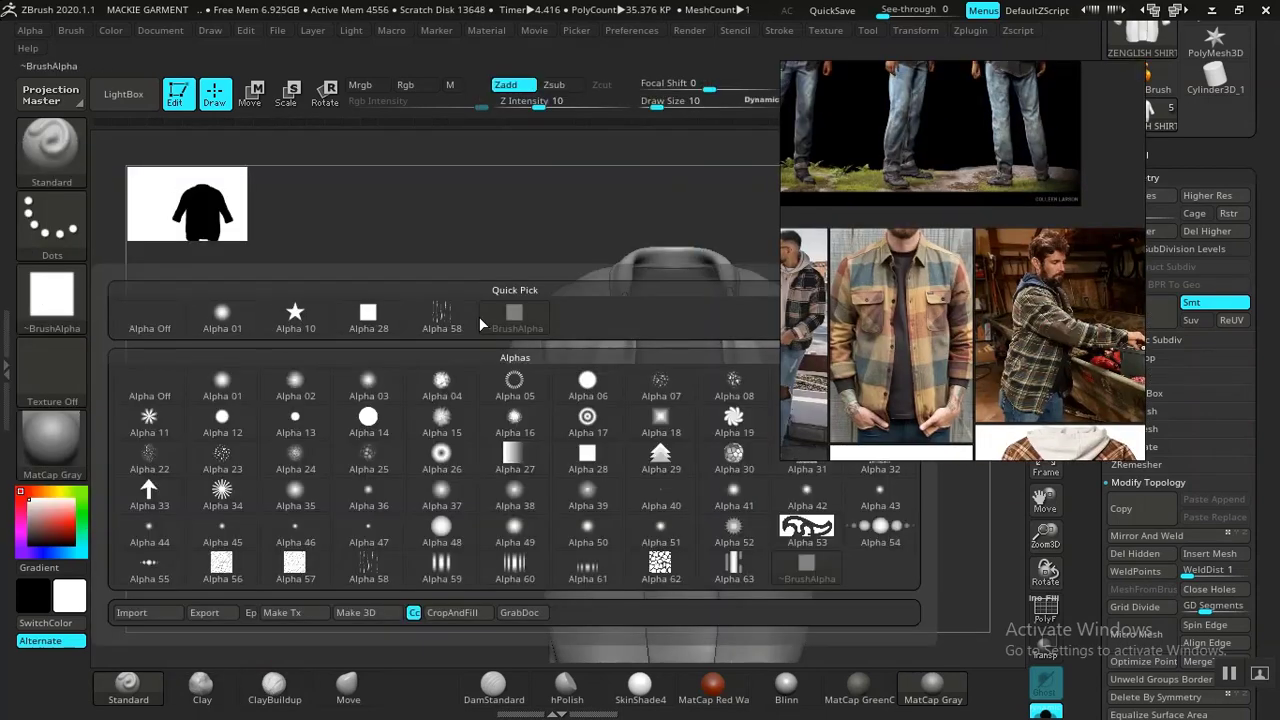
left_click(222, 315)
mouse_move(360, 300)
left_mouse_down("alt")
mouse_move(410, 450)
mouse_move(380, 309)
mouse_move(280, 280)
mouse_move(303, 297)
mouse_move(316, 259)
mouse_move(389, 240)
mouse_move(508, 343)
left_mouse_up("alt")
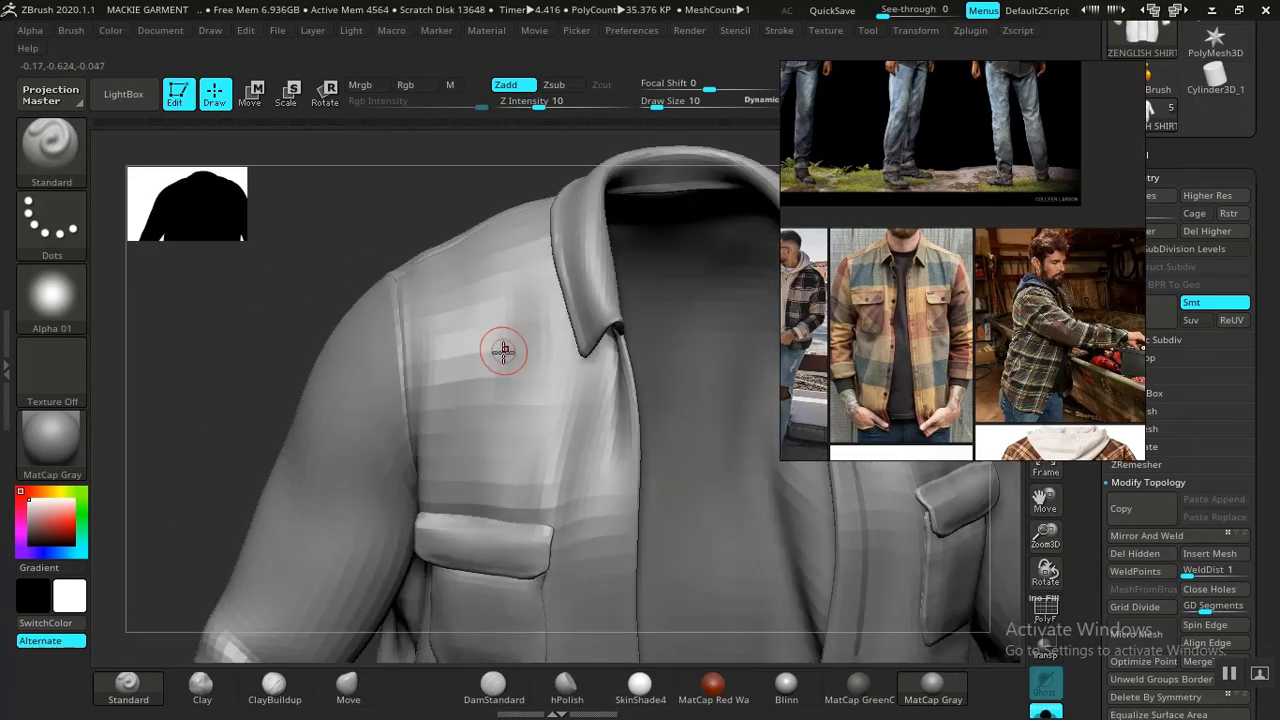
key("bracketright")
key("bracketright")
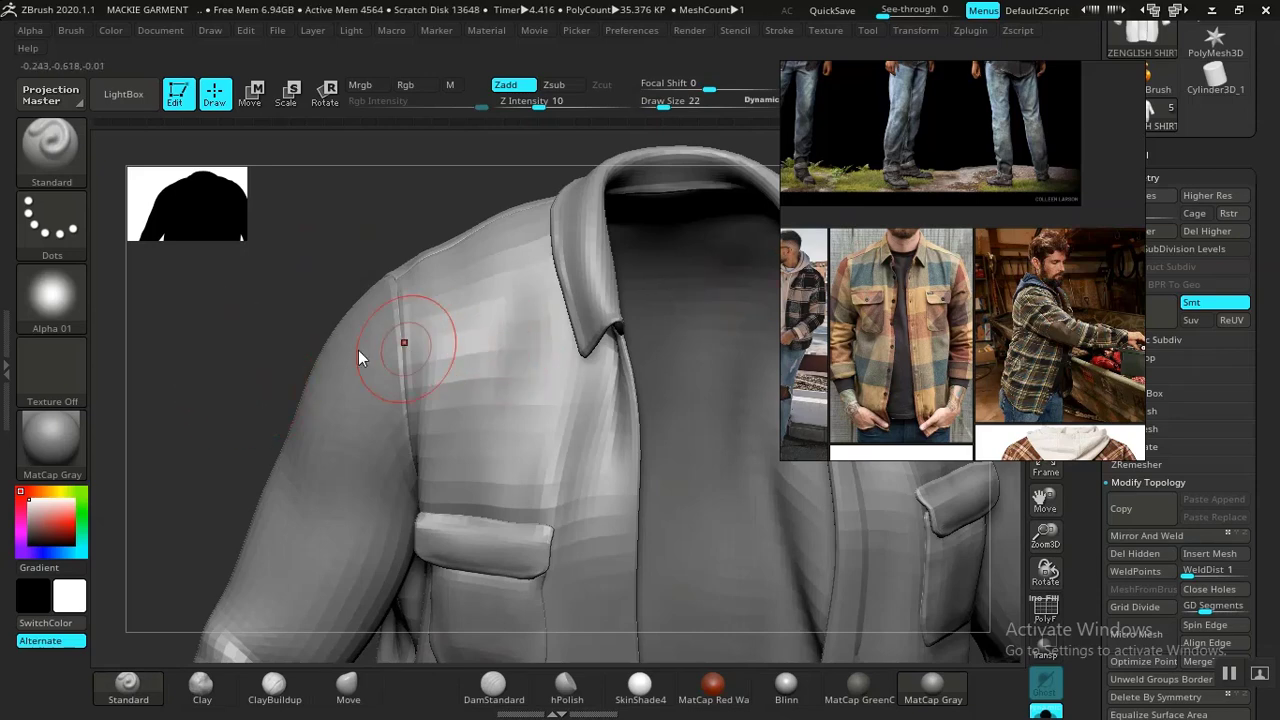
Try a sculpting stroke on the chest beside the shoulder seam
mouse_move(194, 386)
left_mouse_down()
mouse_move(226, 409)
mouse_move(237, 362)
mouse_move(252, 355)
left_mouse_up()
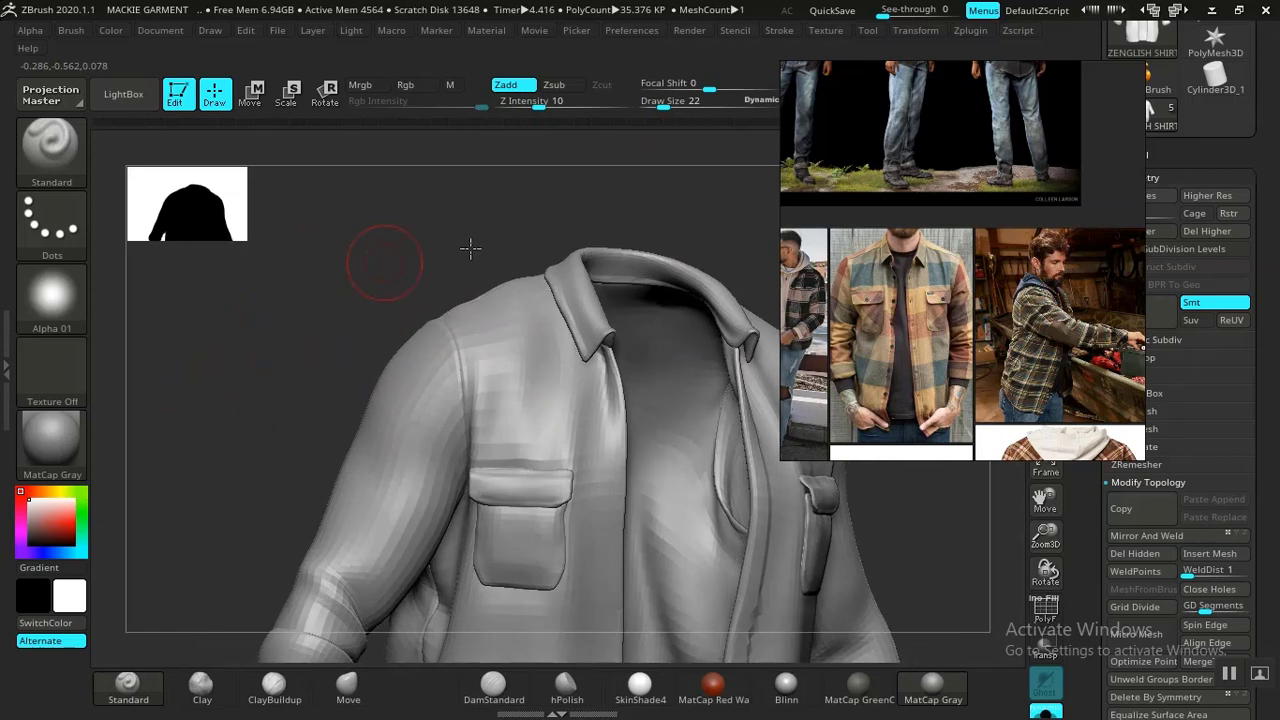
mouse_move(471, 249)
left_mouse_down("alt")
mouse_move(549, 269)
mouse_move(470, 362)
left_mouse_up("alt")
mouse_move(309, 214)
left_mouse_down("alt")
mouse_move(514, 177)
mouse_move(516, 190)
left_mouse_up("alt")
left_click_drag(377, 214, 432, 226)
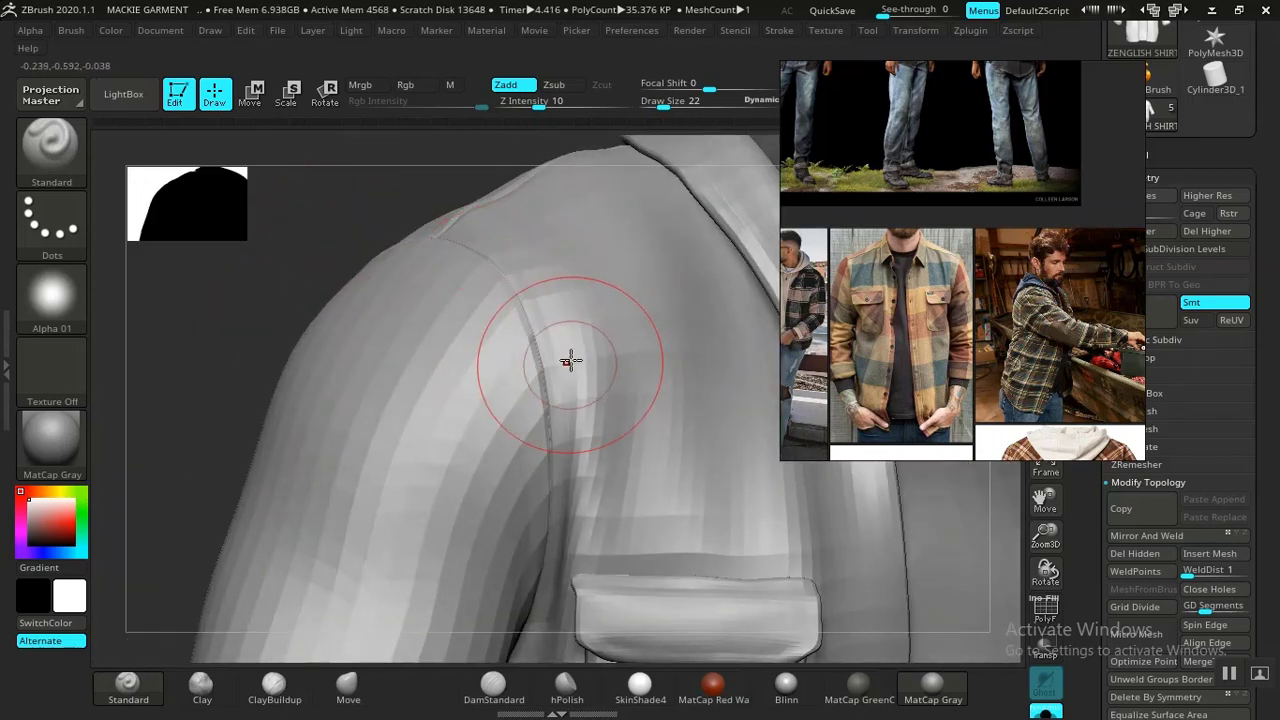
left_click(571, 314)
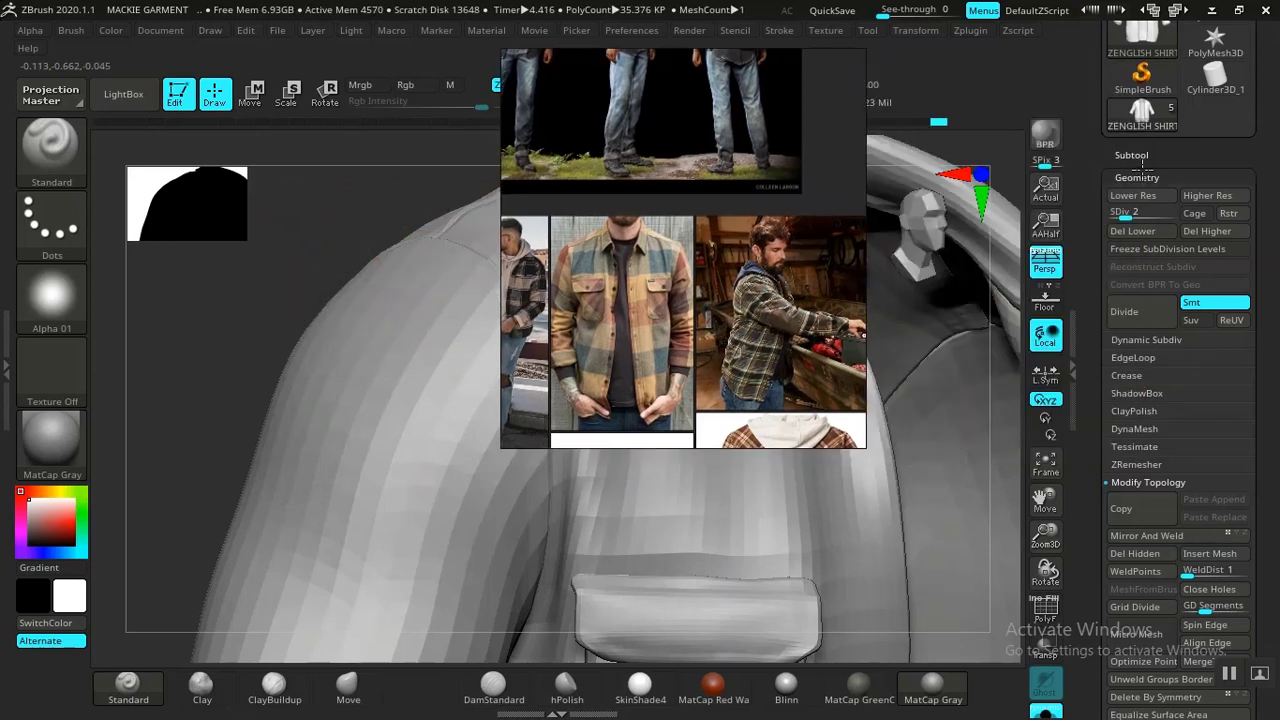
Raise the shirt to subdivision level 6 and turn on recording for the BASE FOLD DETAI layer
left_click(1143, 159)
left_click(1135, 157)
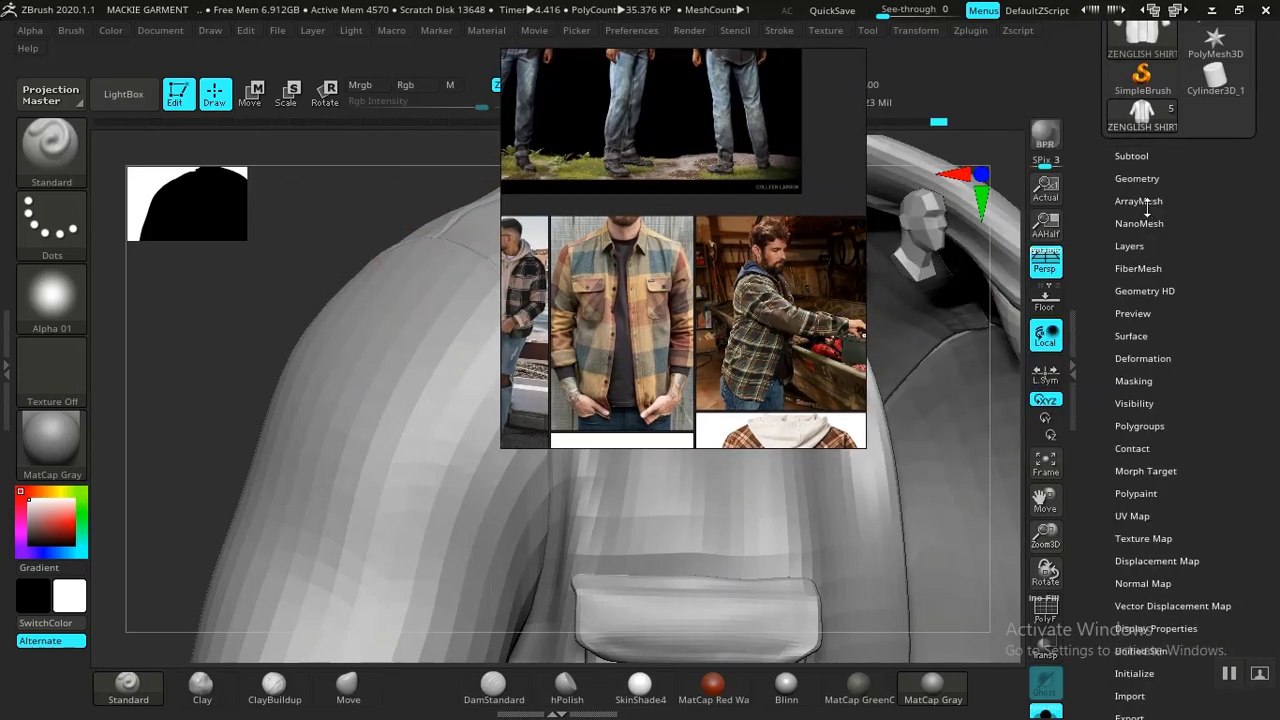
left_click(1137, 178)
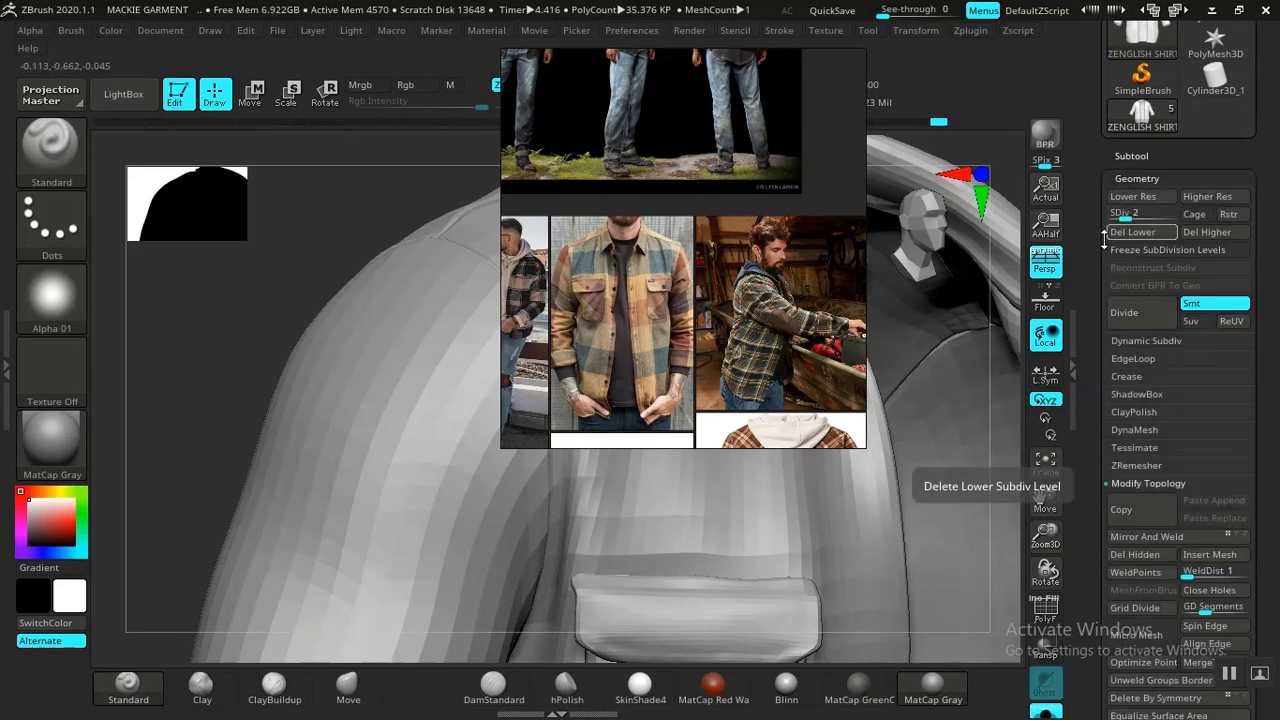
key("d")
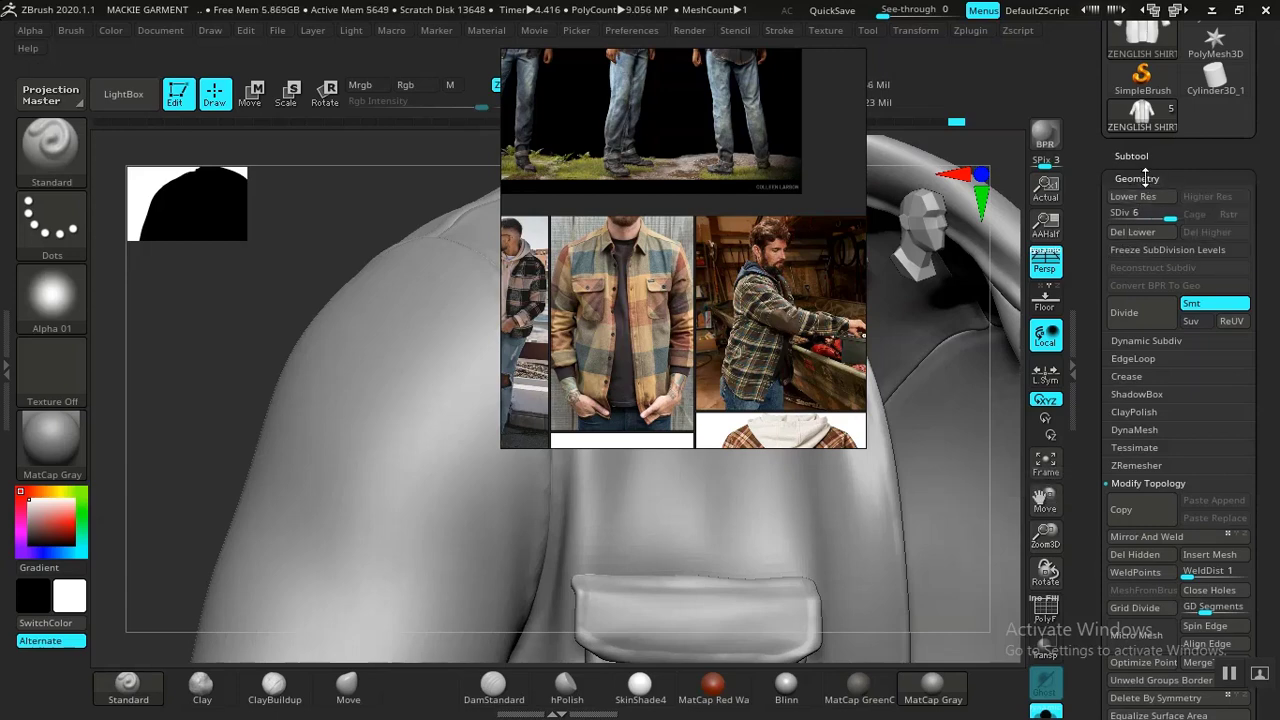
left_click(1137, 179)
left_click(1135, 246)
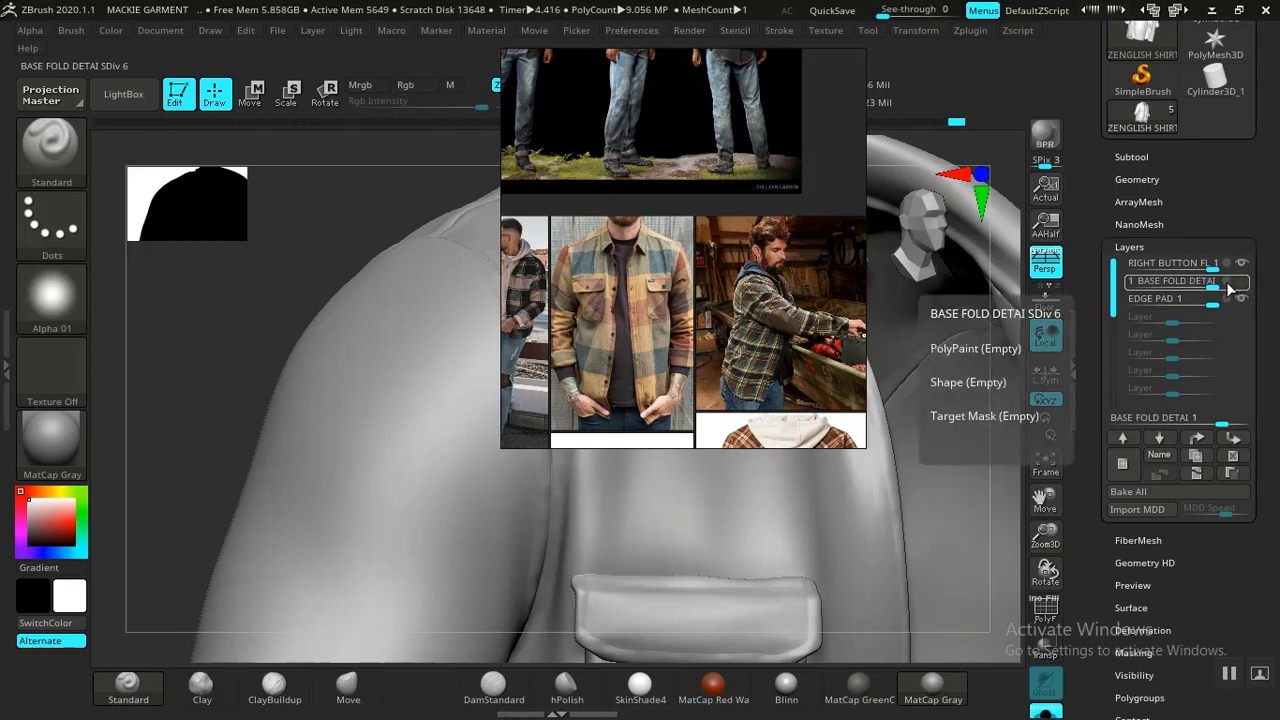
left_click(1233, 284)
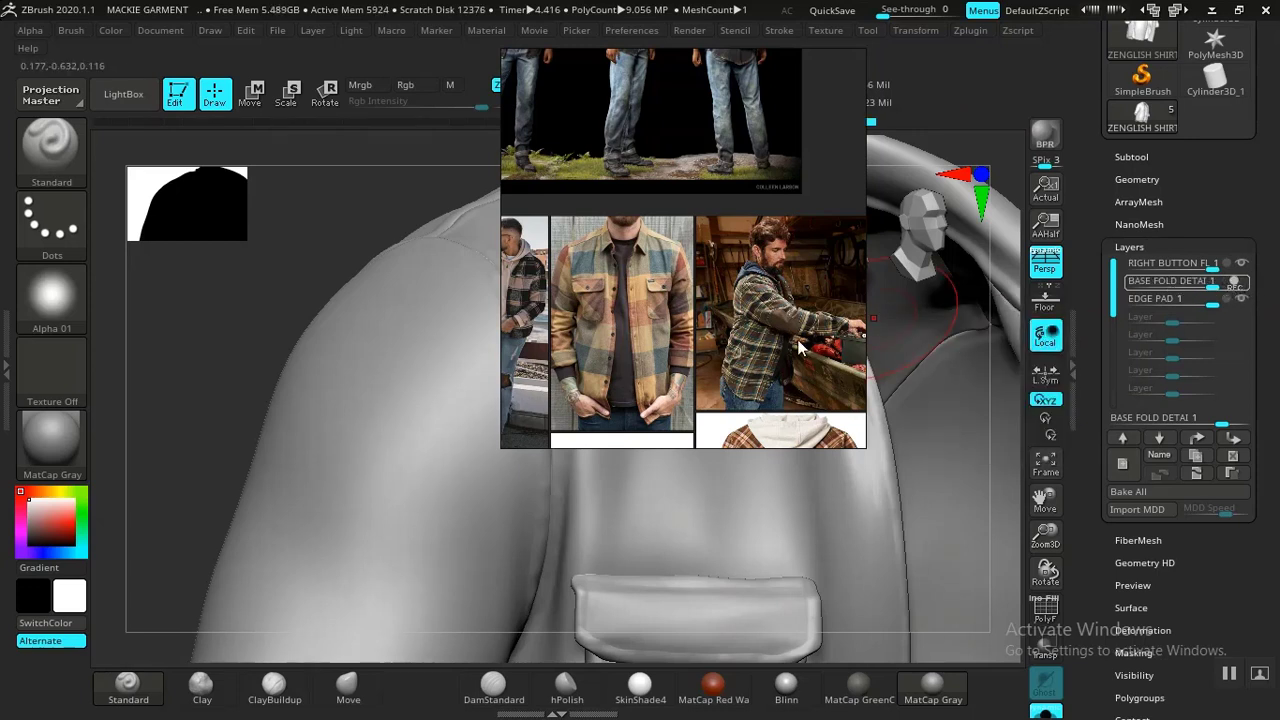
Move the reference images clear of the shirt and lower the mesh to subdivision level 2
right_click_drag(551, 368, 1066, 344)
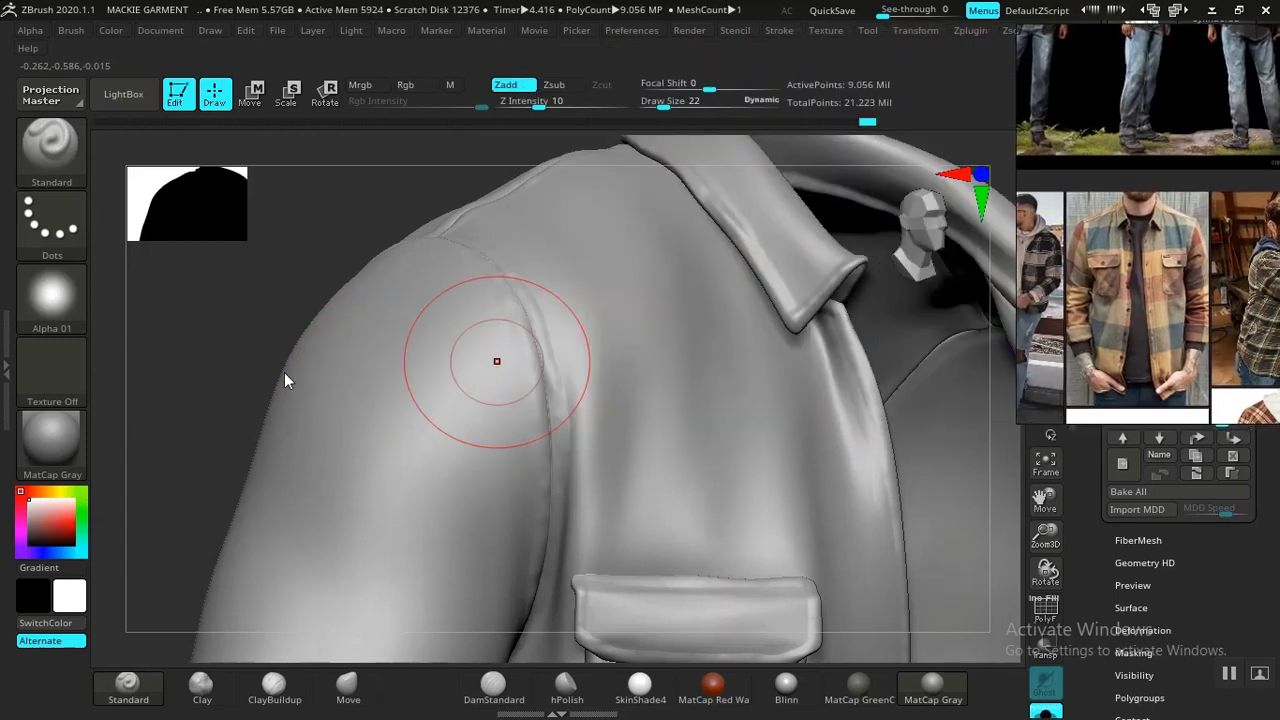
left_click_drag(214, 360, 229, 371, "shift")
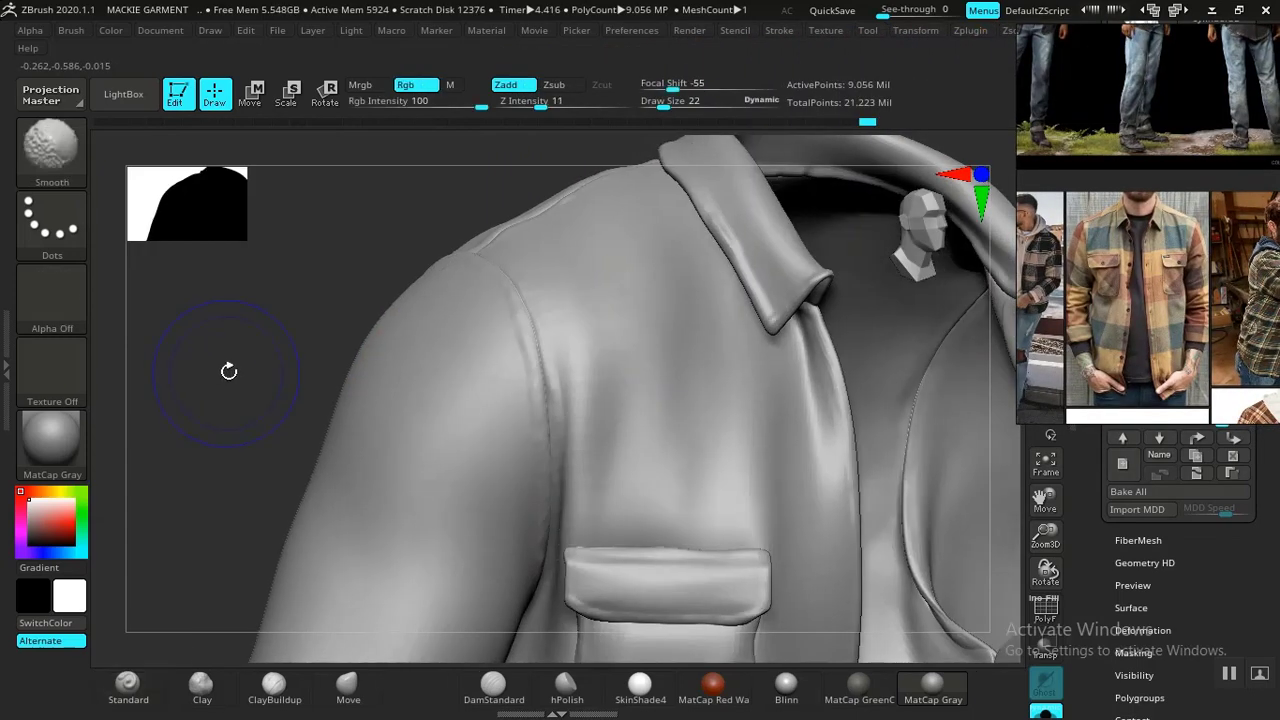
key("shift+d")
key("shift+d")
key("shift+d")
key("shift+d")
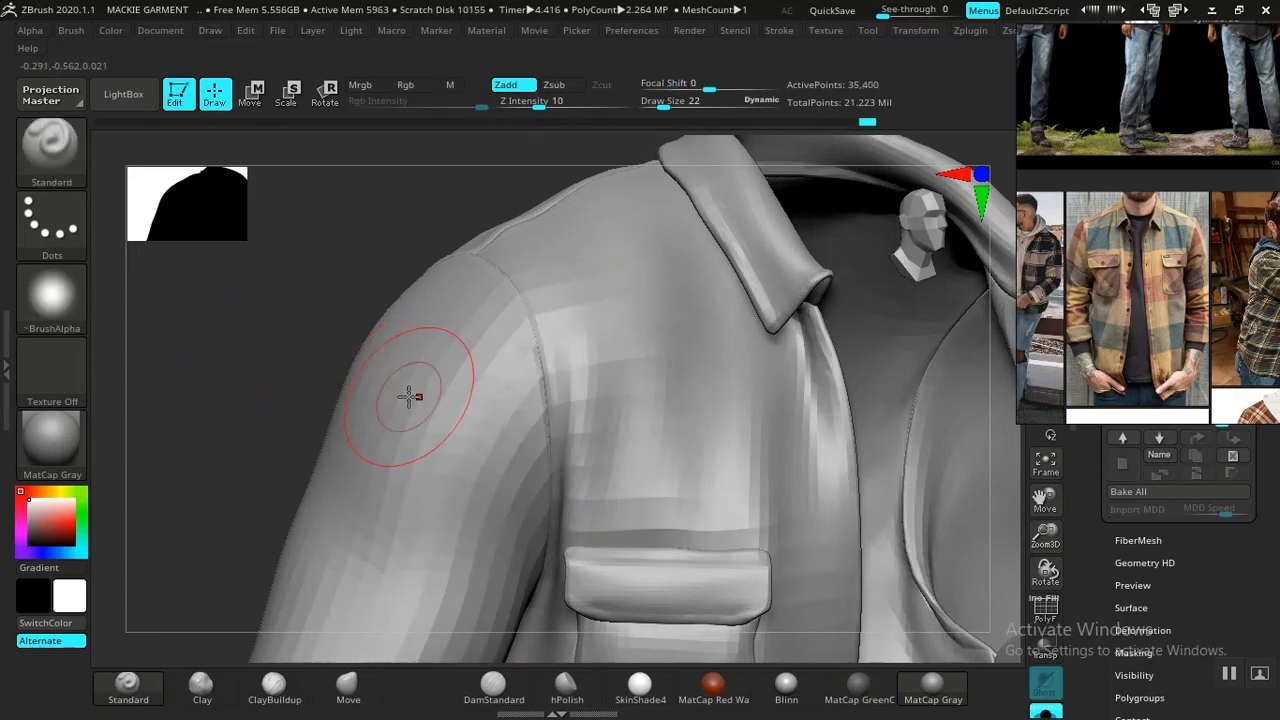
Sculpt a fold along the armhole seam on the chest side with draw size 14 and Z Intensity 27
left_click_drag(221, 400, 240, 508, "alt")
key("space")
left_click_drag(574, 372, 562, 372)
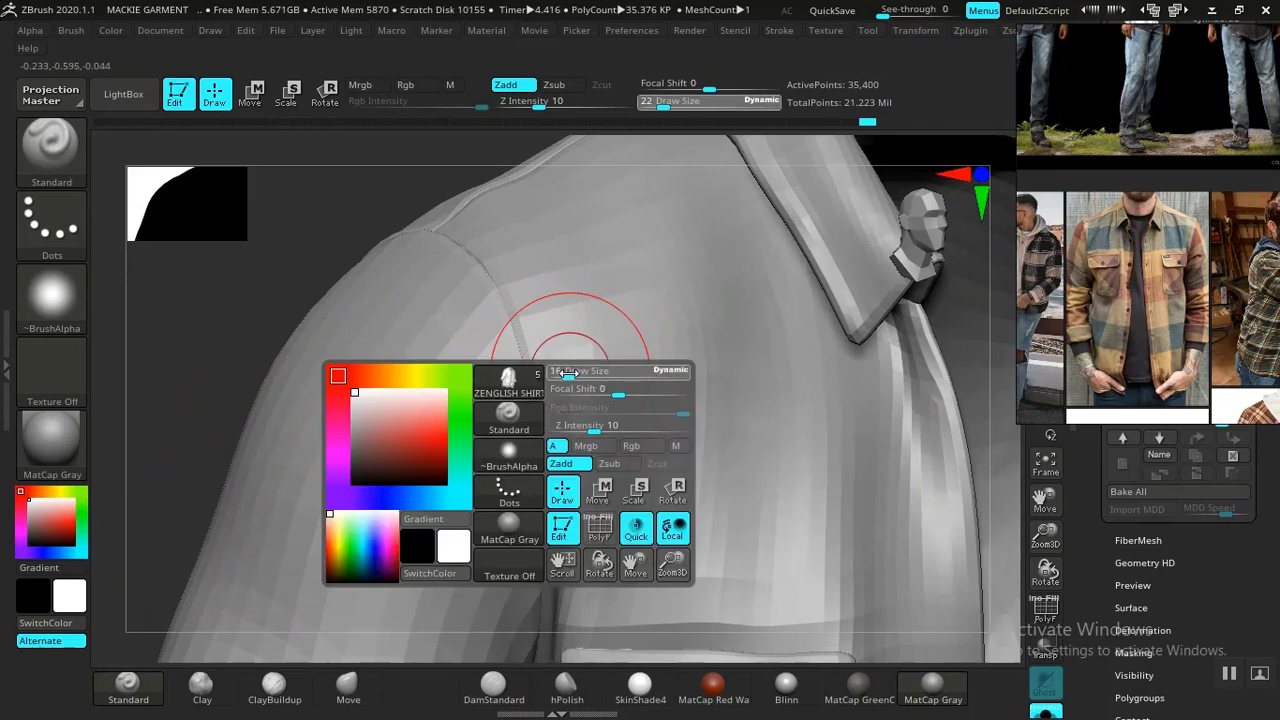
left_click_drag(545, 103, 565, 103)
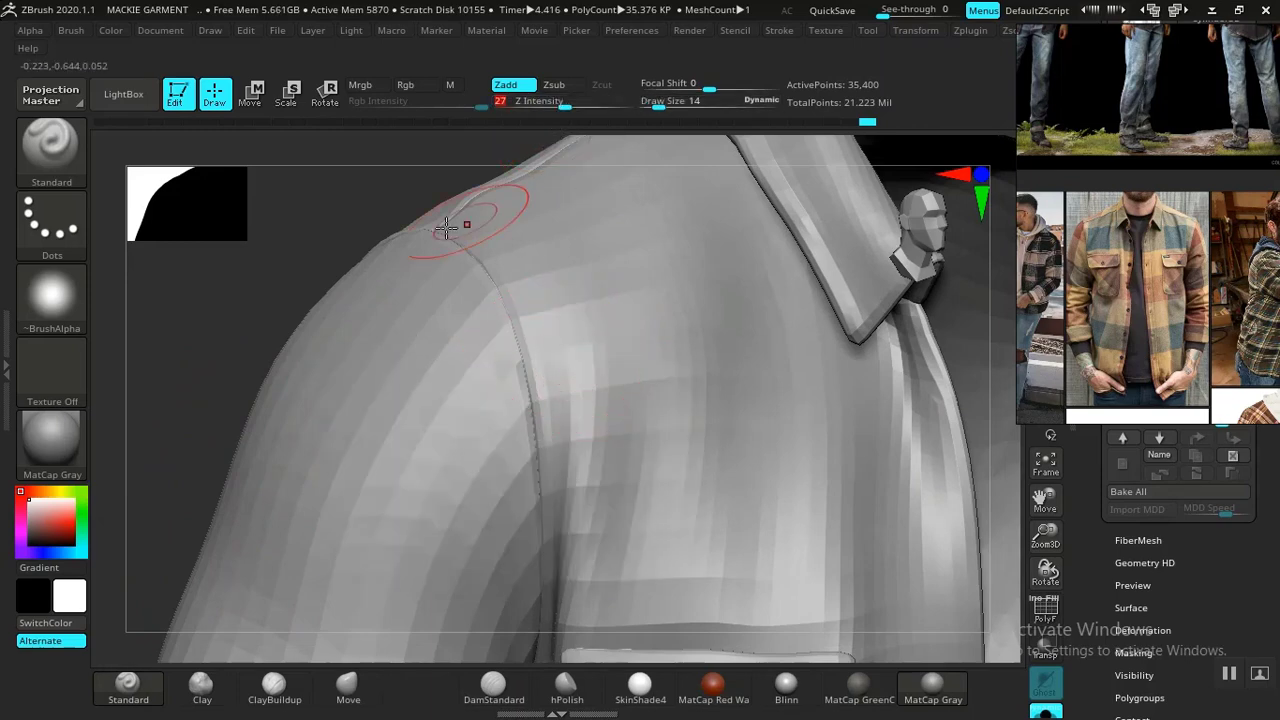
left_click_drag(368, 208, 318, 252)
mouse_move(561, 358)
left_mouse_down()
mouse_move(569, 449)
mouse_move(582, 455)
left_mouse_up()
key("ctrl")
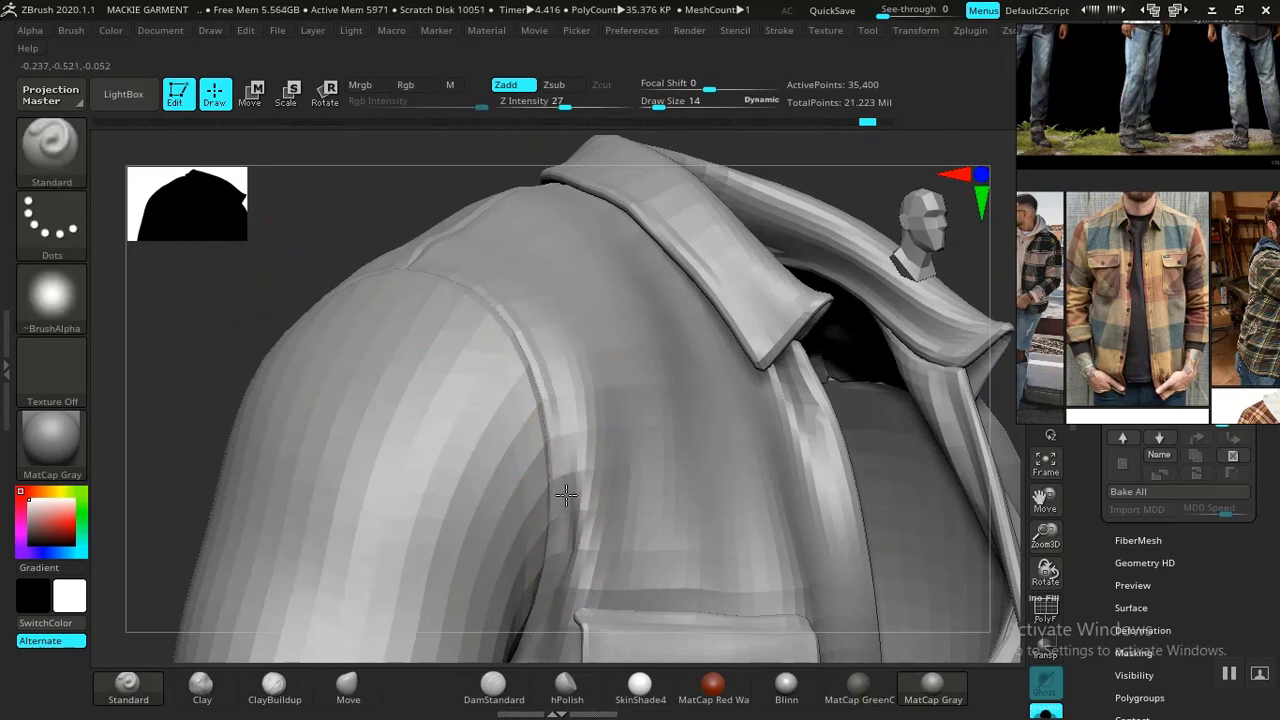
Sculpt slanted folds on the chest between the collar and the pocket flap with draw size 24, smoothing where needed
left_click_drag(280, 289, 651, 386)
key("space")
left_click_drag(852, 207, 866, 124, "alt")
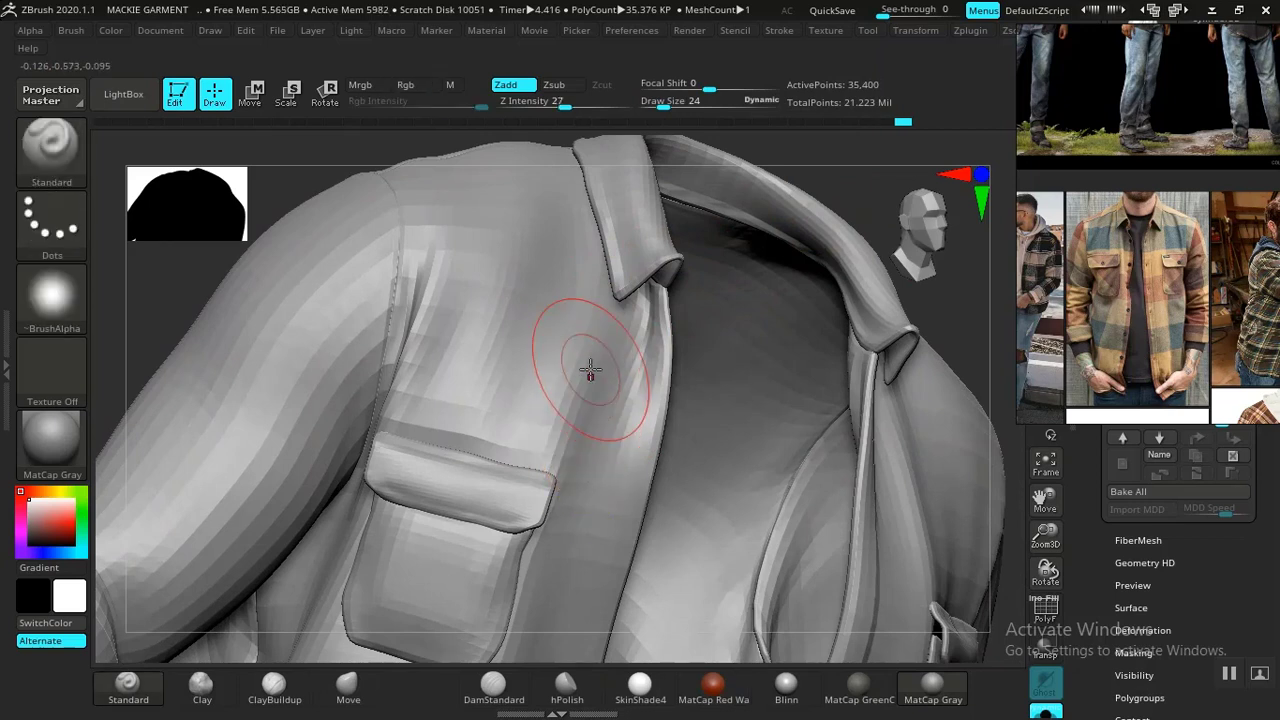
left_click_drag(558, 331, 573, 283)
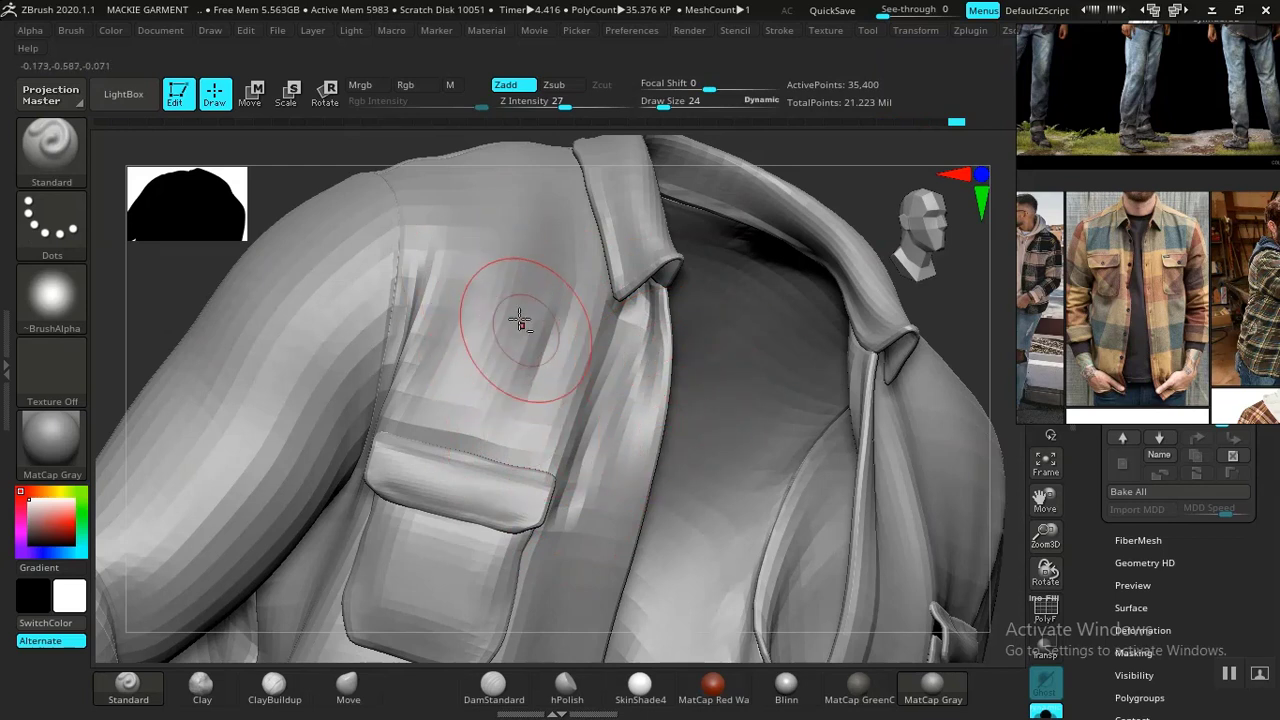
left_click_drag(519, 320, 468, 425)
left_click_drag(536, 315, 565, 214)
left_click_drag(498, 362, 465, 415, "shift")
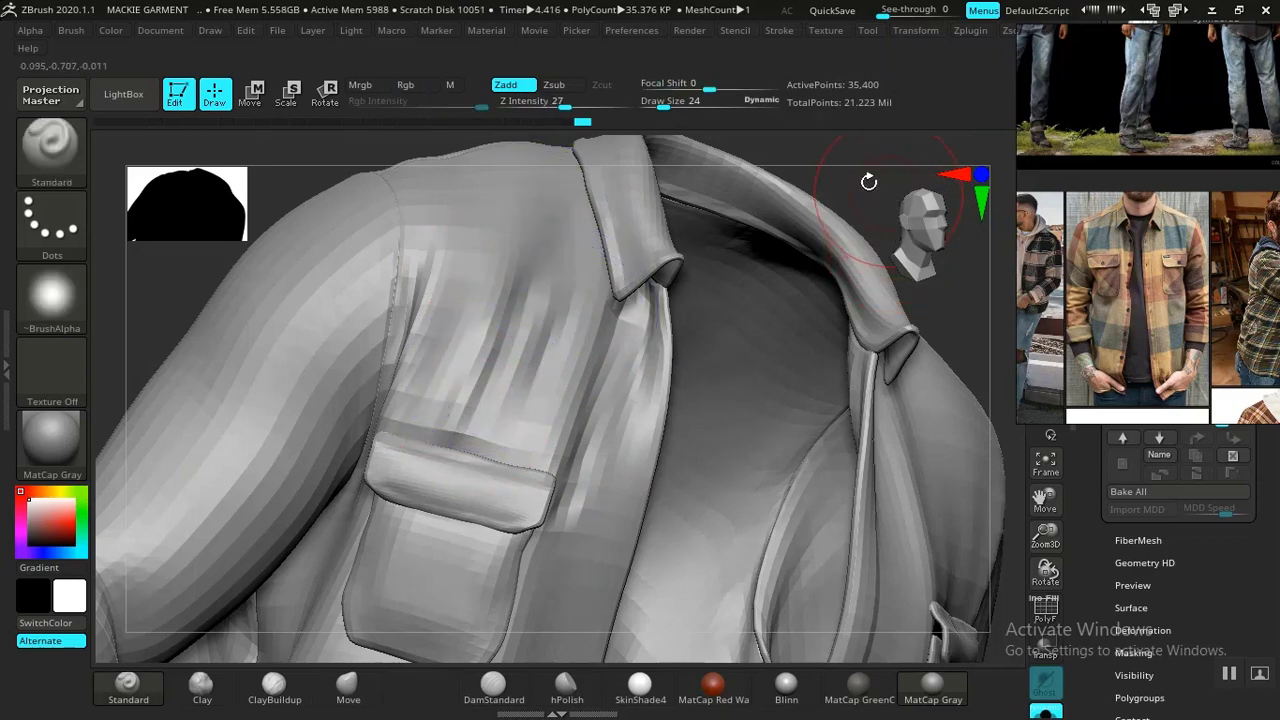
Extend the folds across the upper chest and down between the pocket and the front opening
left_click_drag(868, 181, 690, 260)
left_click_drag(708, 353, 791, 441)
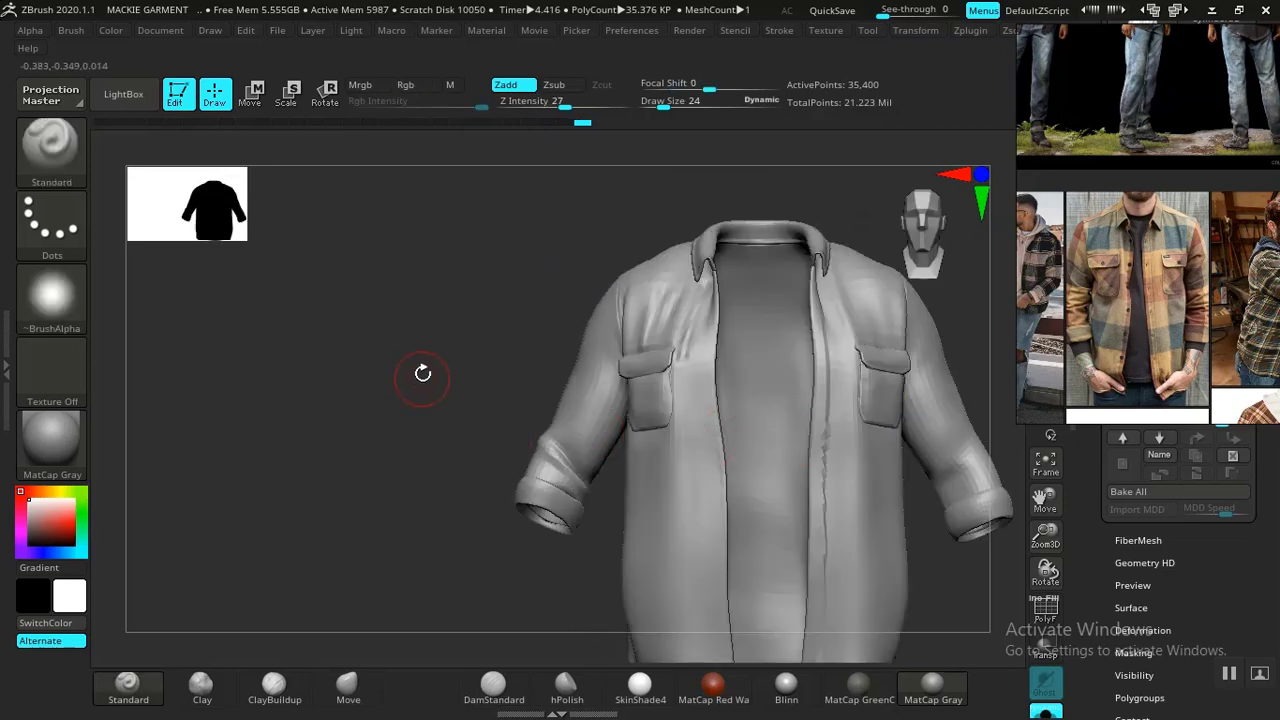
left_click_drag(422, 373, 148, 459, "alt")
left_click_drag(668, 280, 608, 366, "alt")
left_click_drag(630, 302, 765, 505, "alt")
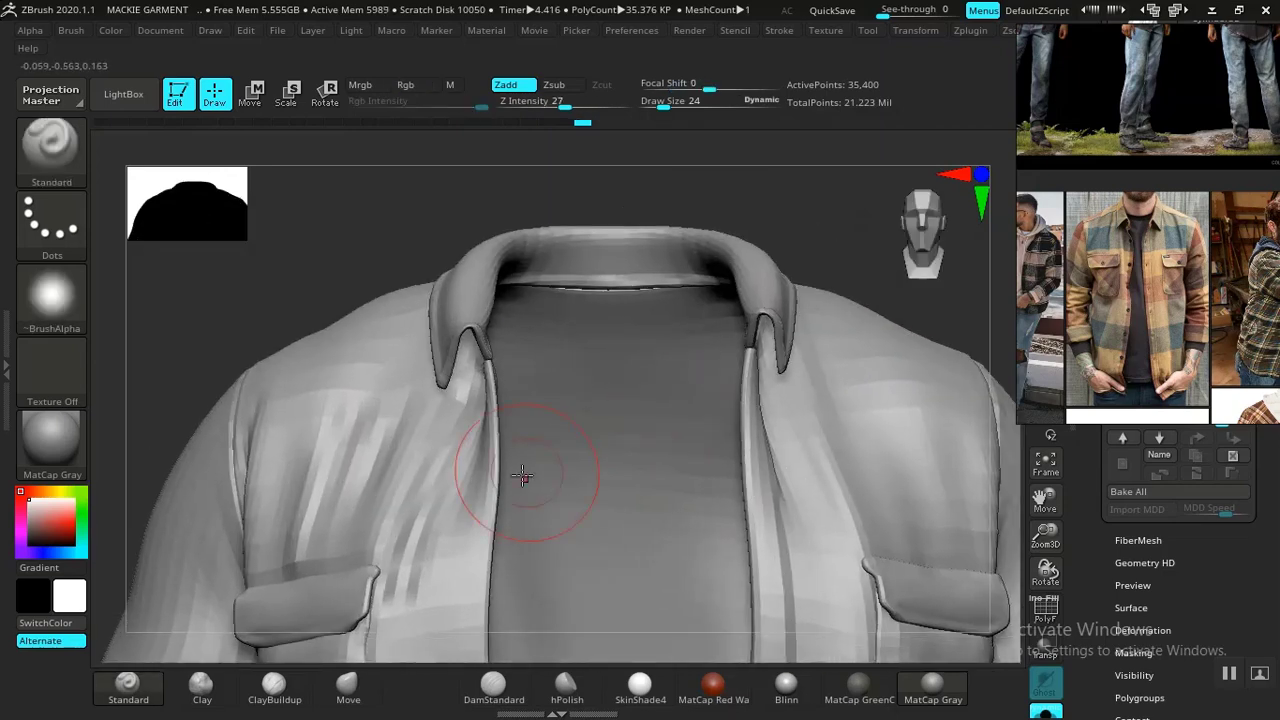
left_click_drag(763, 211, 530, 398)
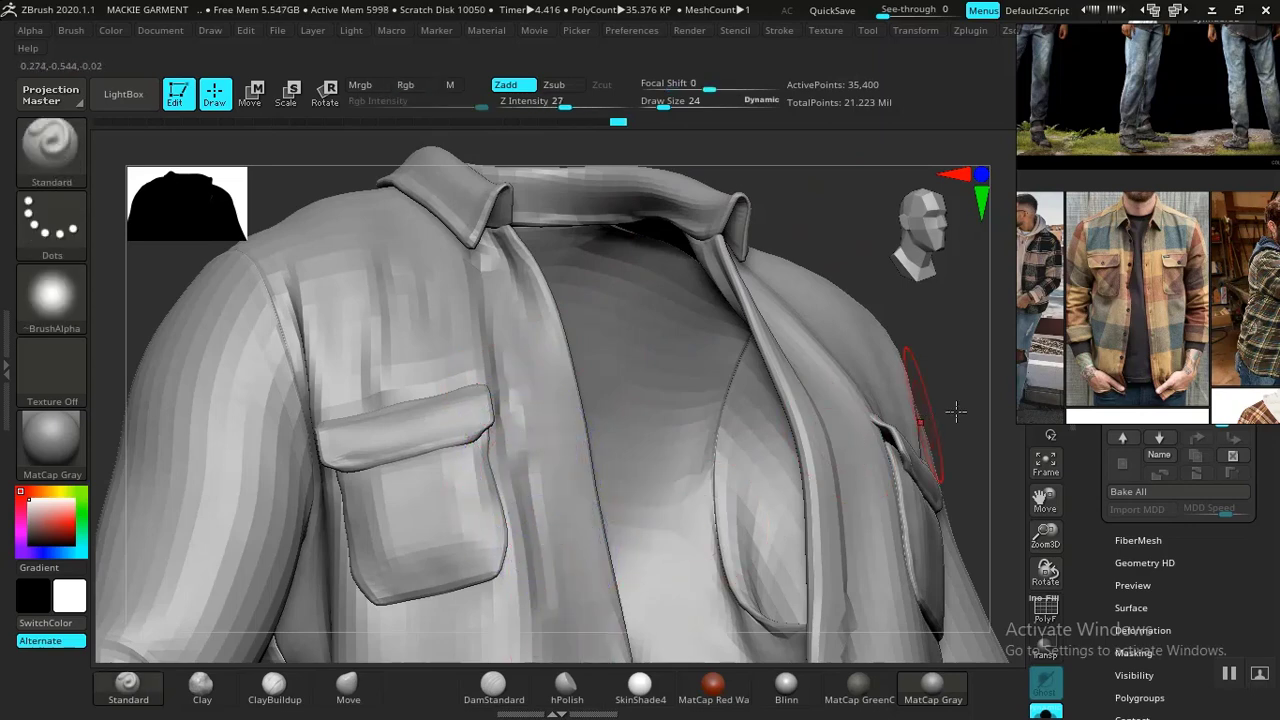
mouse_move(944, 395)
left_mouse_down("alt")
mouse_move(829, 143)
mouse_move(800, 112)
left_mouse_up("alt")
left_click_drag(386, 252, 446, 517)
Smooth the front panel beside and below the chest pocket, near the opening edge
mouse_move(860, 326)
left_mouse_down("alt")
mouse_move(823, 317)
mouse_move(700, 415)
left_mouse_up("alt")
left_click_drag(386, 545, 473, 494, "alt")
left_click_drag(381, 505, 395, 590, "alt")
left_click_drag(560, 278, 535, 265, "shift")
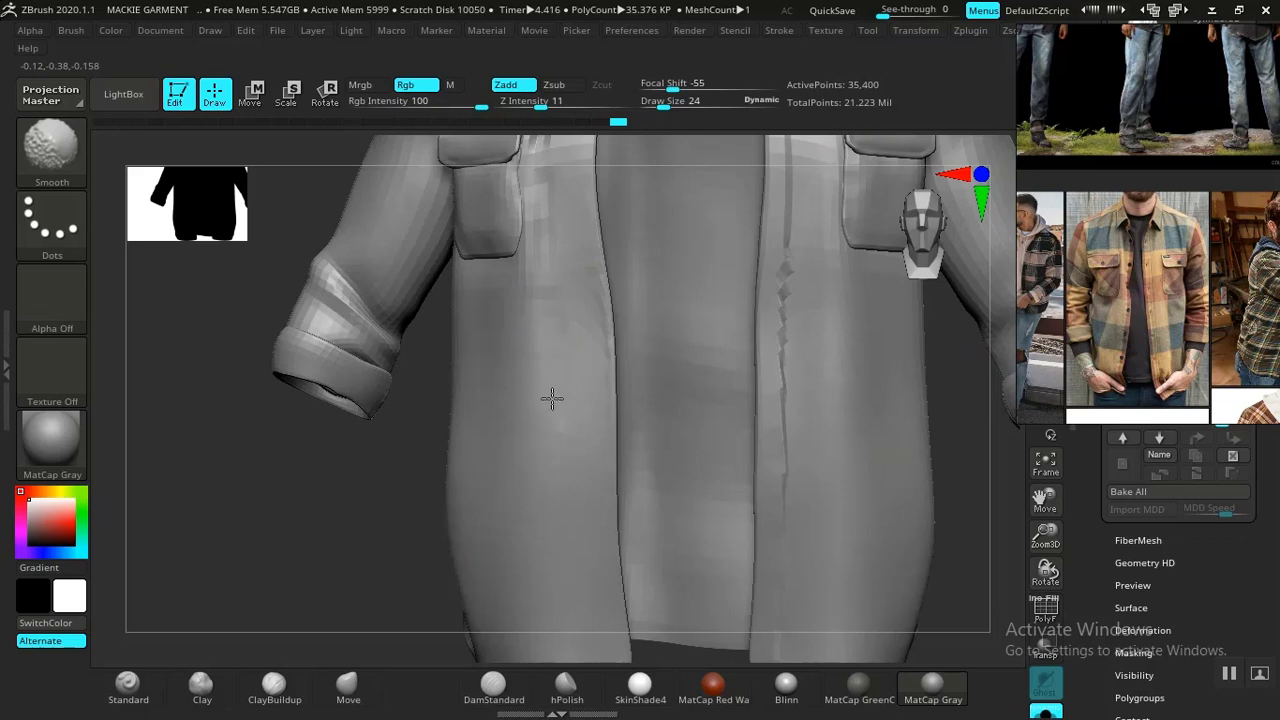
Sculpt a long vertical fold down the front panel beside the opening with the Standard brush at draw size 51, and soften it
key("space")
left_click_drag(571, 438, 582, 437)
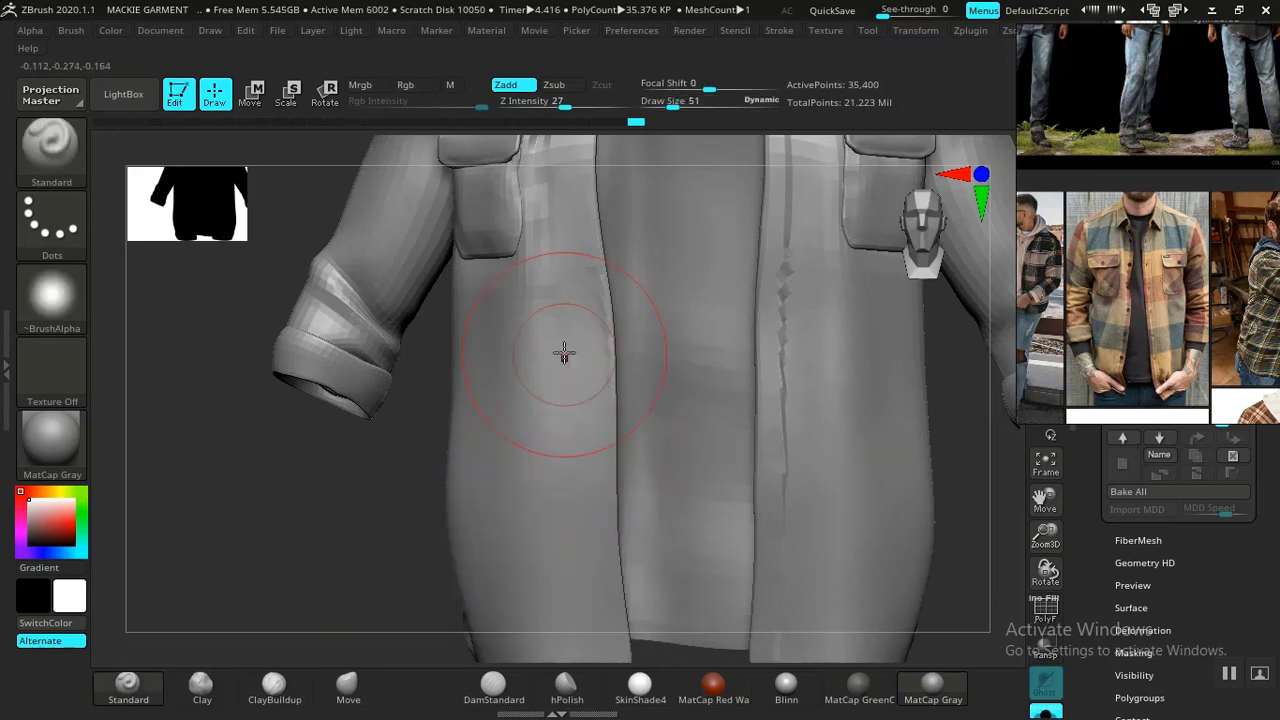
left_click_drag(554, 282, 573, 600)
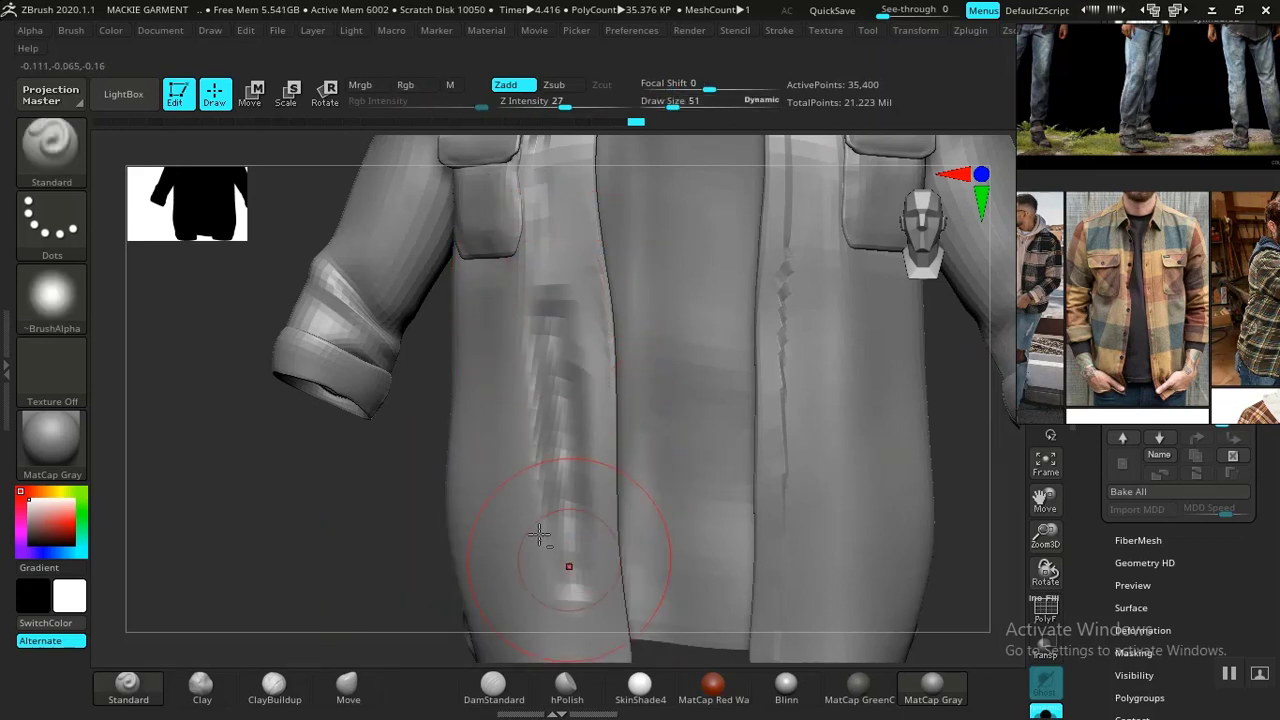
left_click_drag(554, 315, 555, 343, "shift")
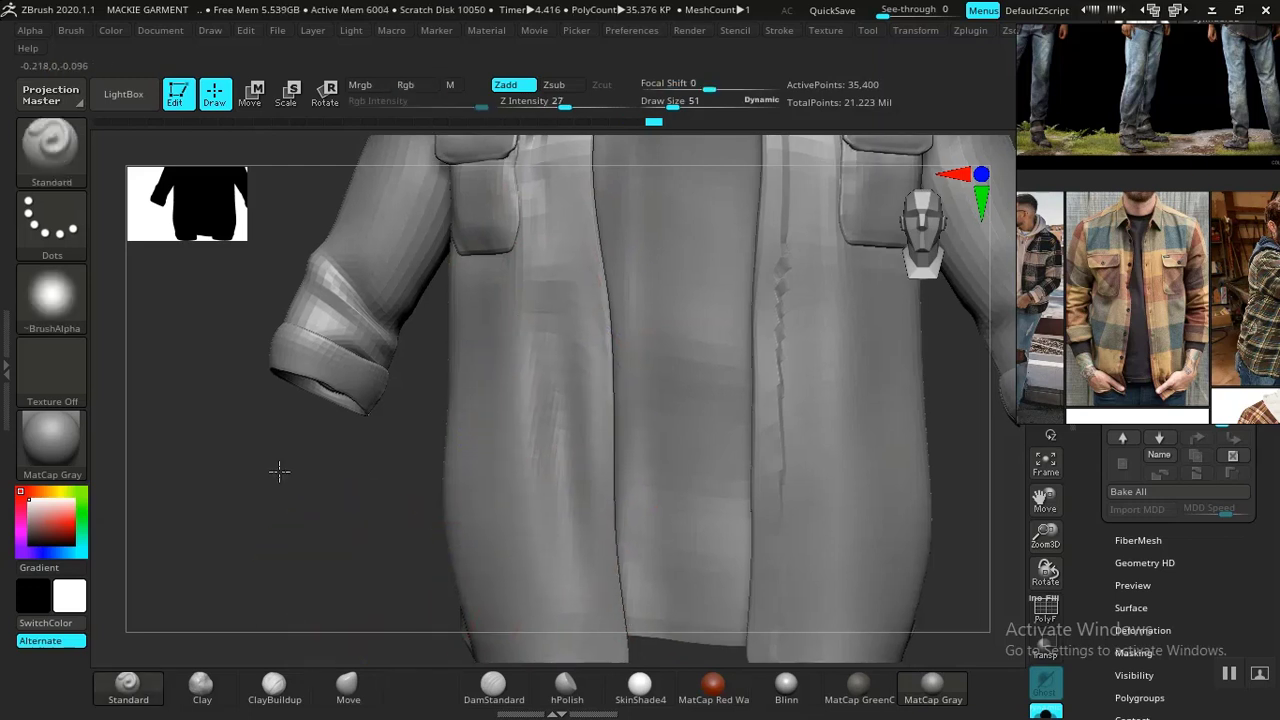
Carve folds on the front panel along the side seam, from below the sleeve cuff up beside the chest pocket, smoothing where needed
key("f")
mouse_move(410, 560)
left_mouse_down()
mouse_move(574, 586)
mouse_move(600, 551)
mouse_move(698, 500)
mouse_move(730, 555)
left_mouse_up()
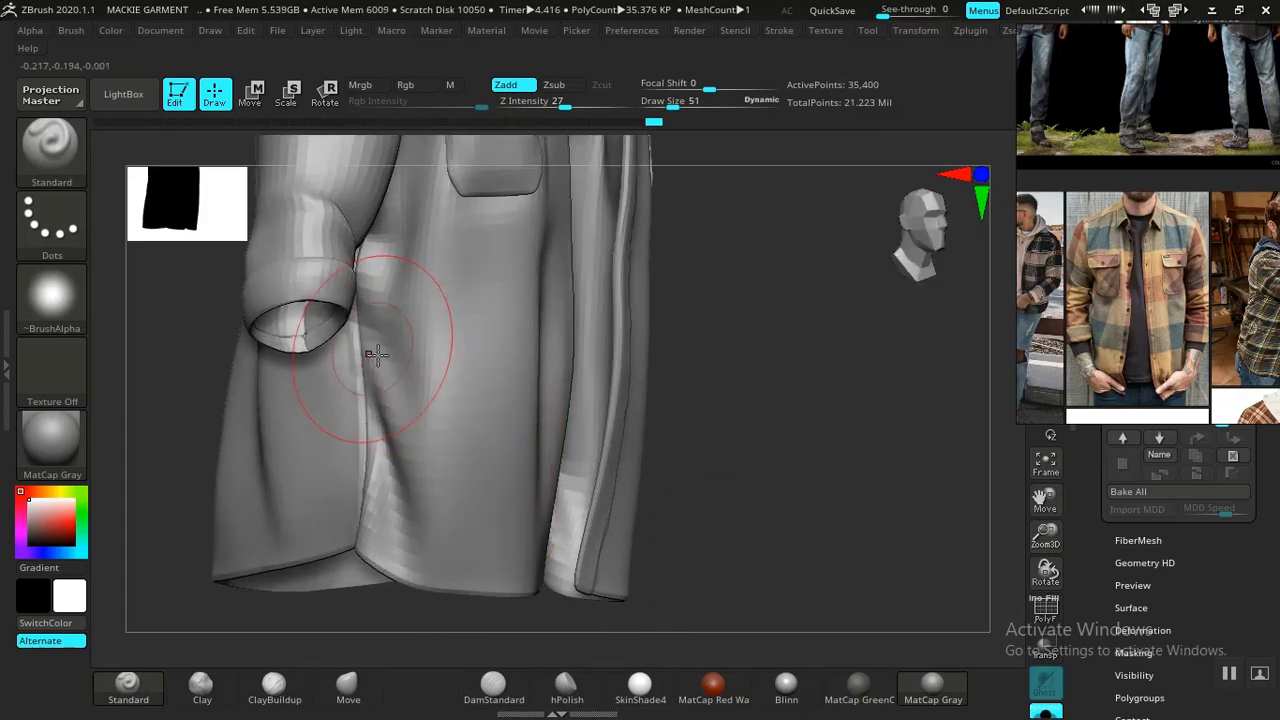
left_click_drag(374, 351, 409, 403, "alt")
left_click_drag(370, 244, 402, 230, "alt")
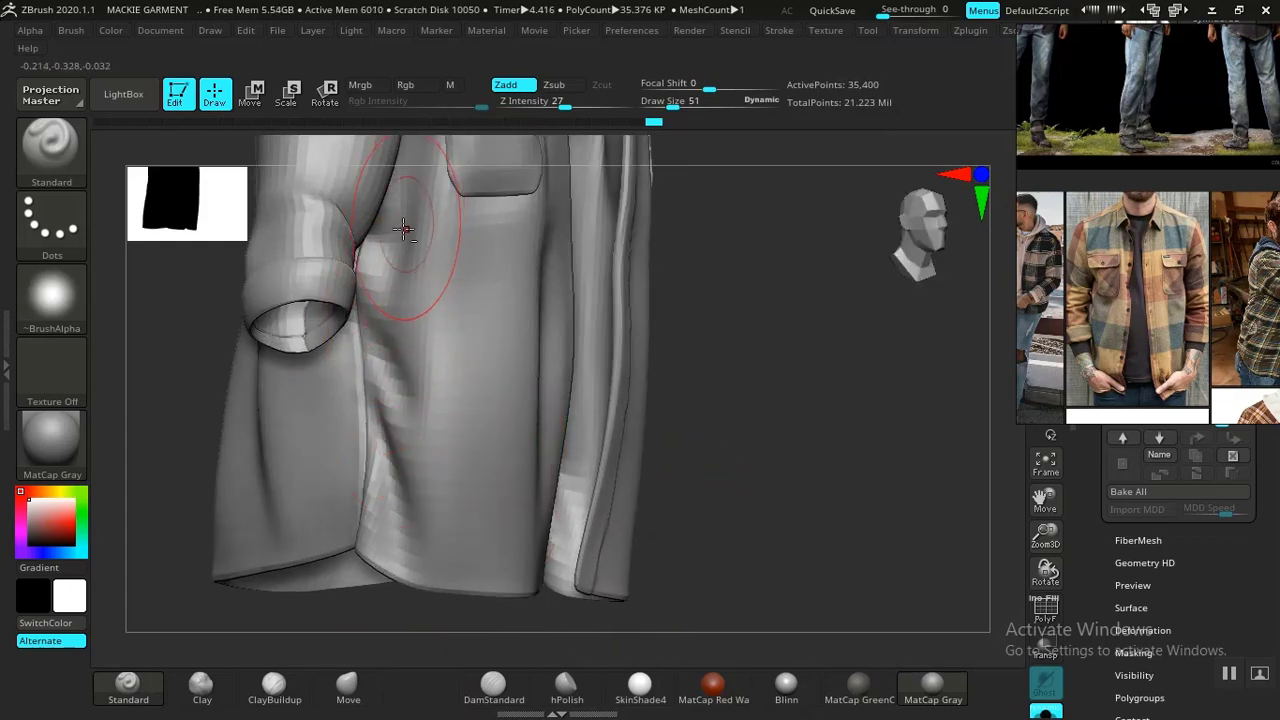
left_click_drag(757, 334, 765, 469, "alt")
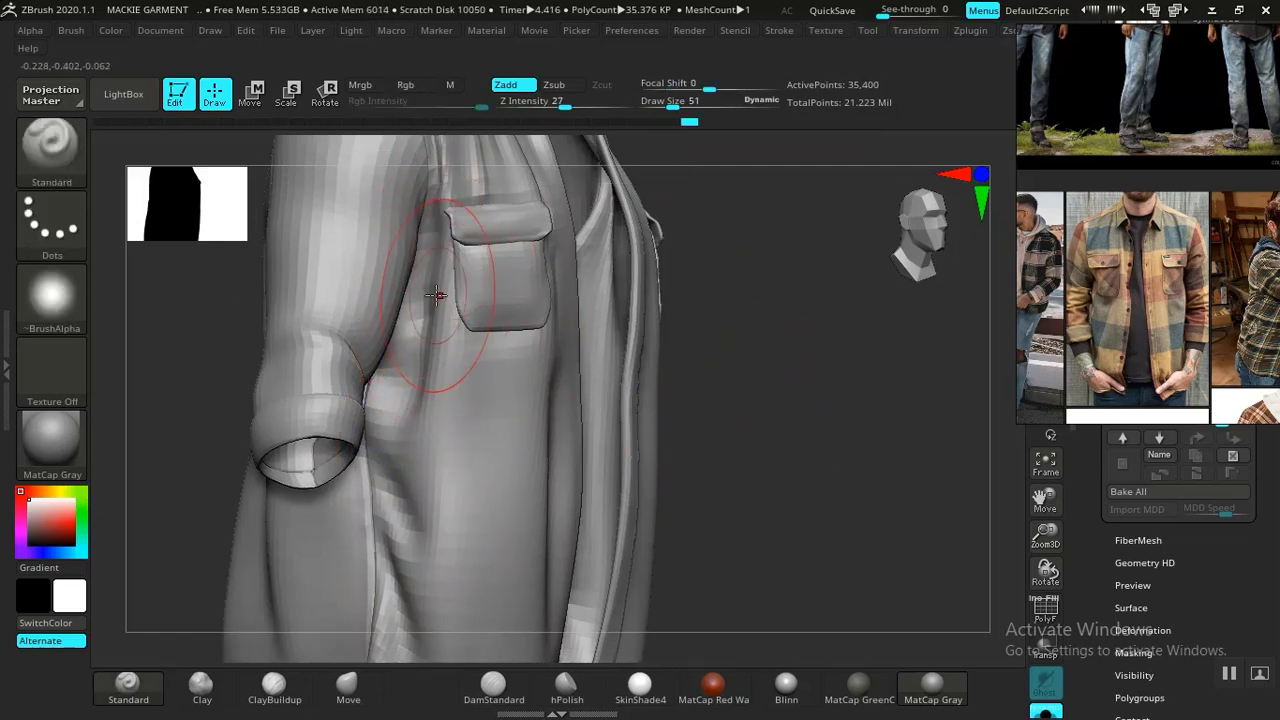
key("ctrl")
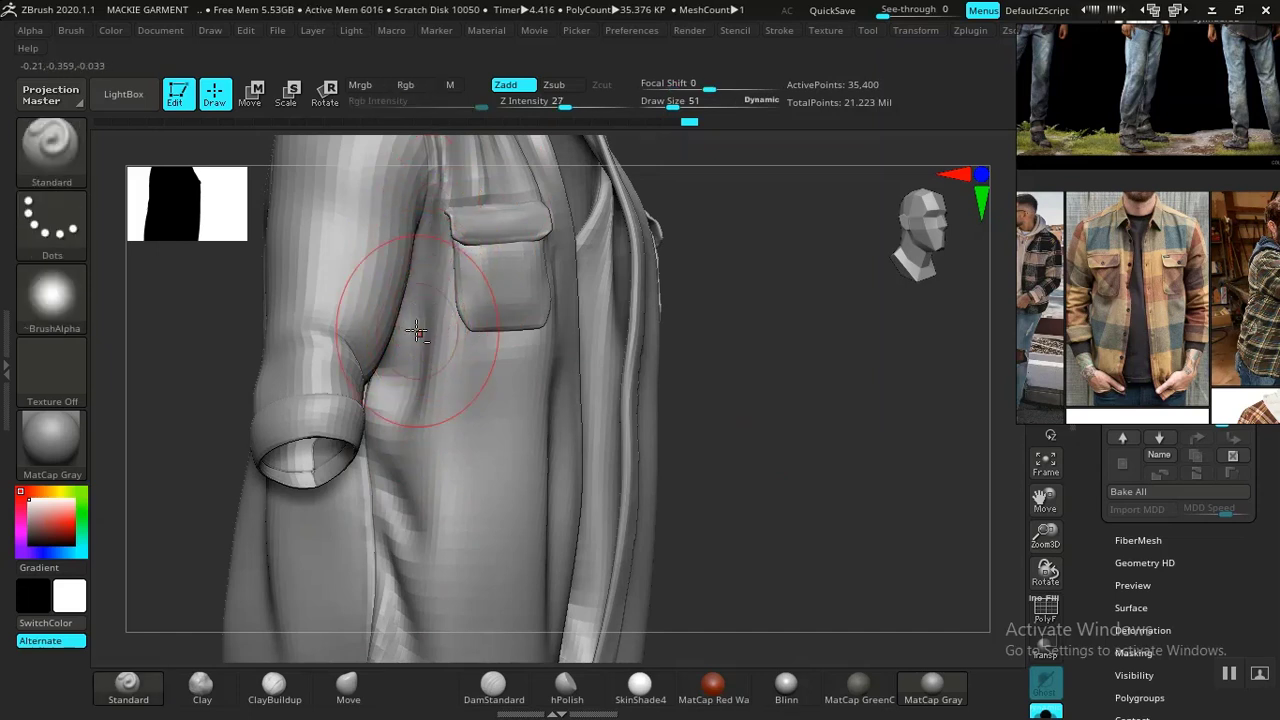
key("shift")
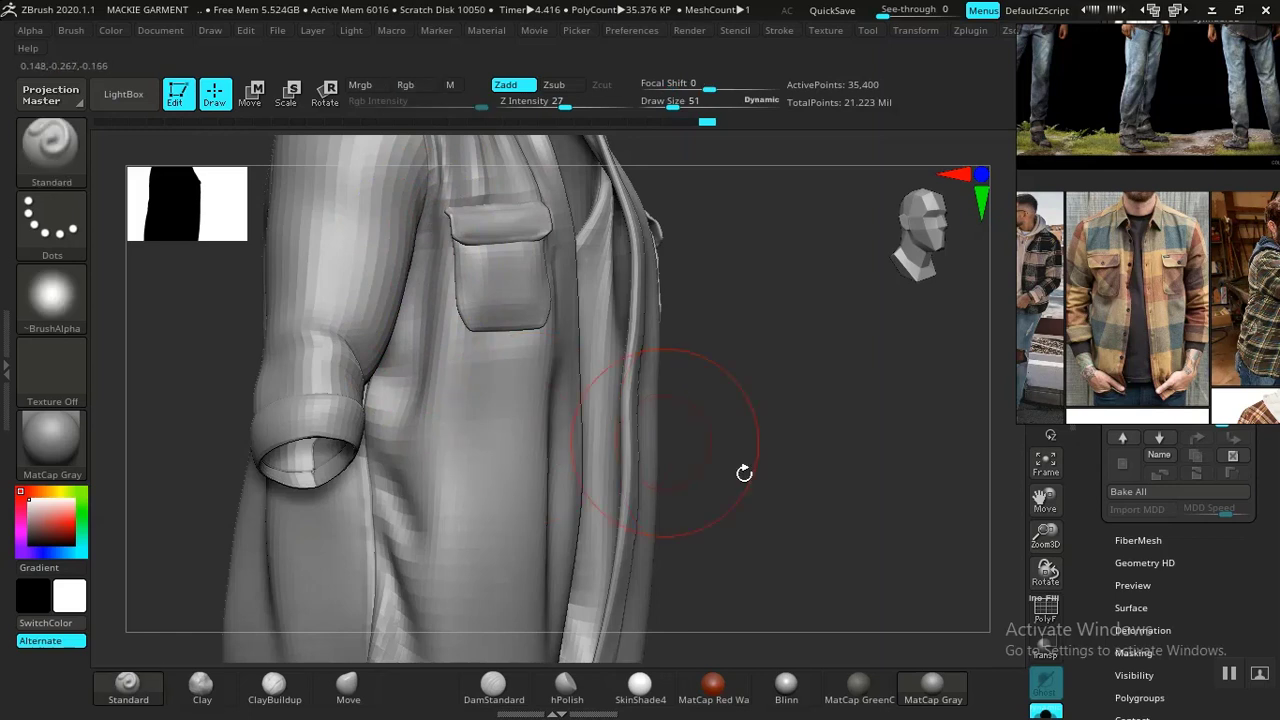
Sculpt a slanted fold beside the side seam down to the front hem, smoothing it and undoing unwanted strokes
left_click_drag(743, 471, 804, 288, "alt")
left_click_drag(452, 411, 483, 511)
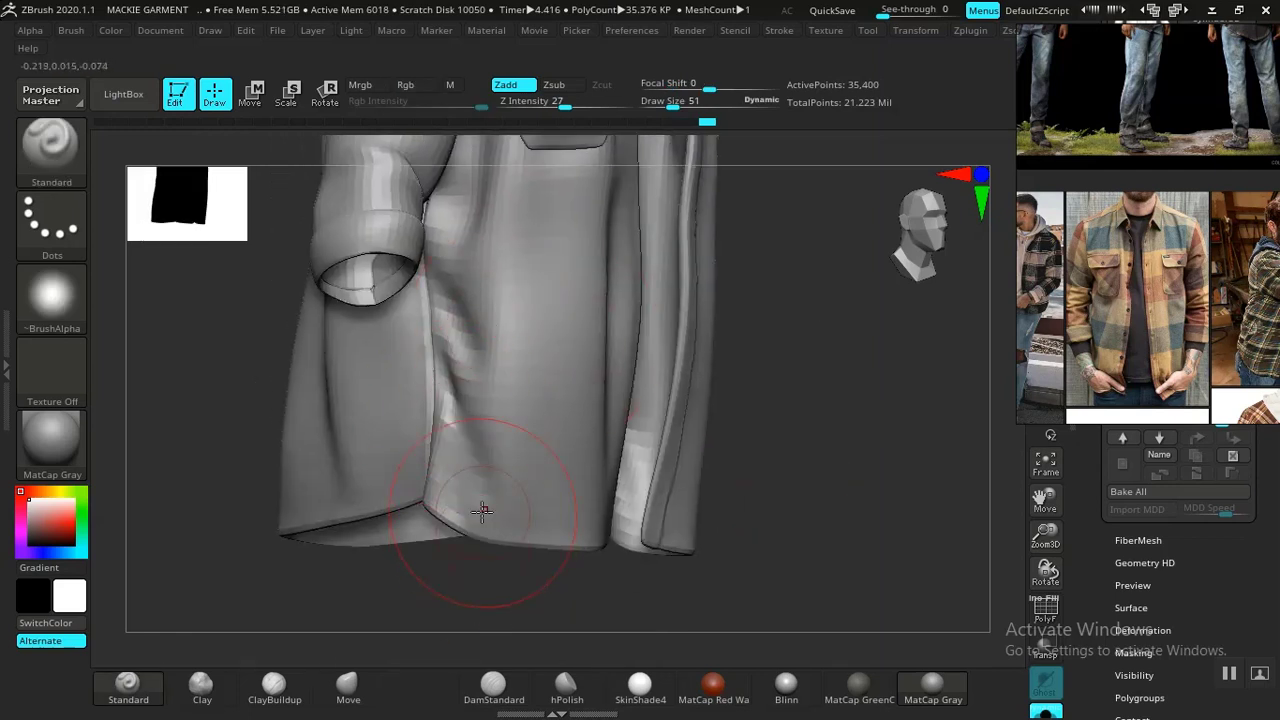
key("ctrl+z")
left_click_drag(442, 345, 476, 523)
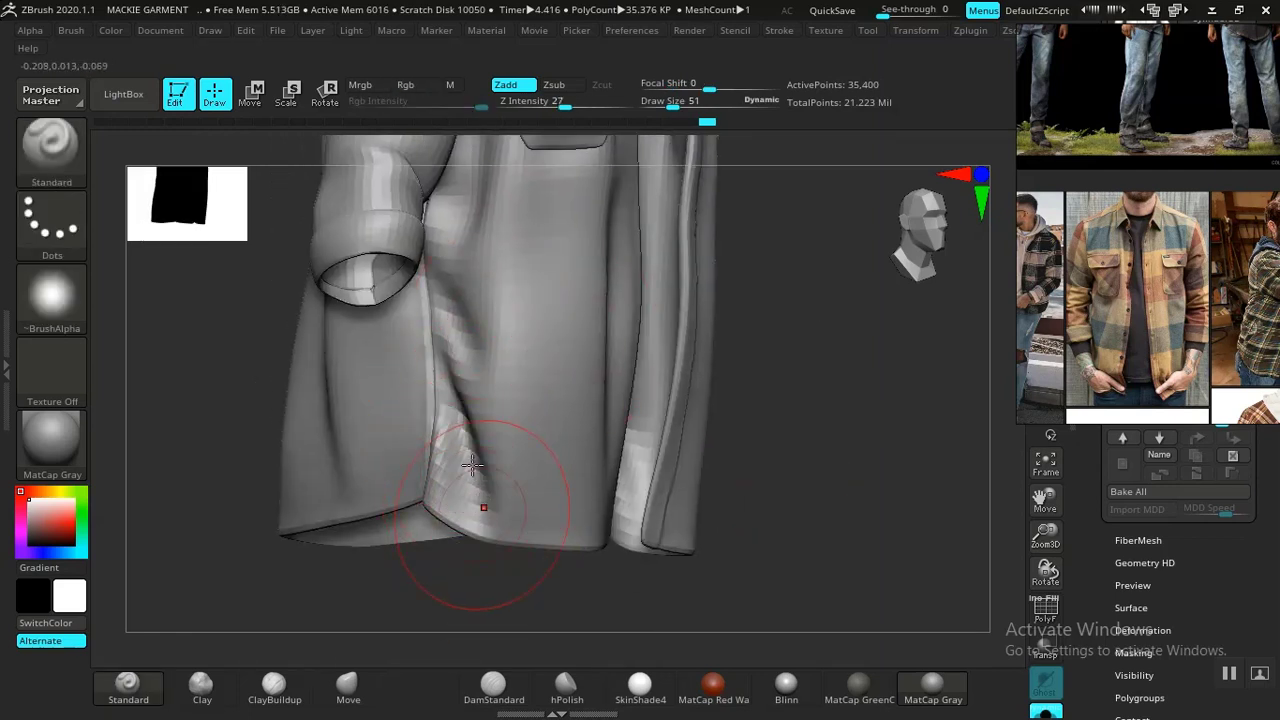
left_click_drag(468, 455, 469, 526, "shift")
left_click_drag(443, 443, 451, 509)
key("ctrl+z")
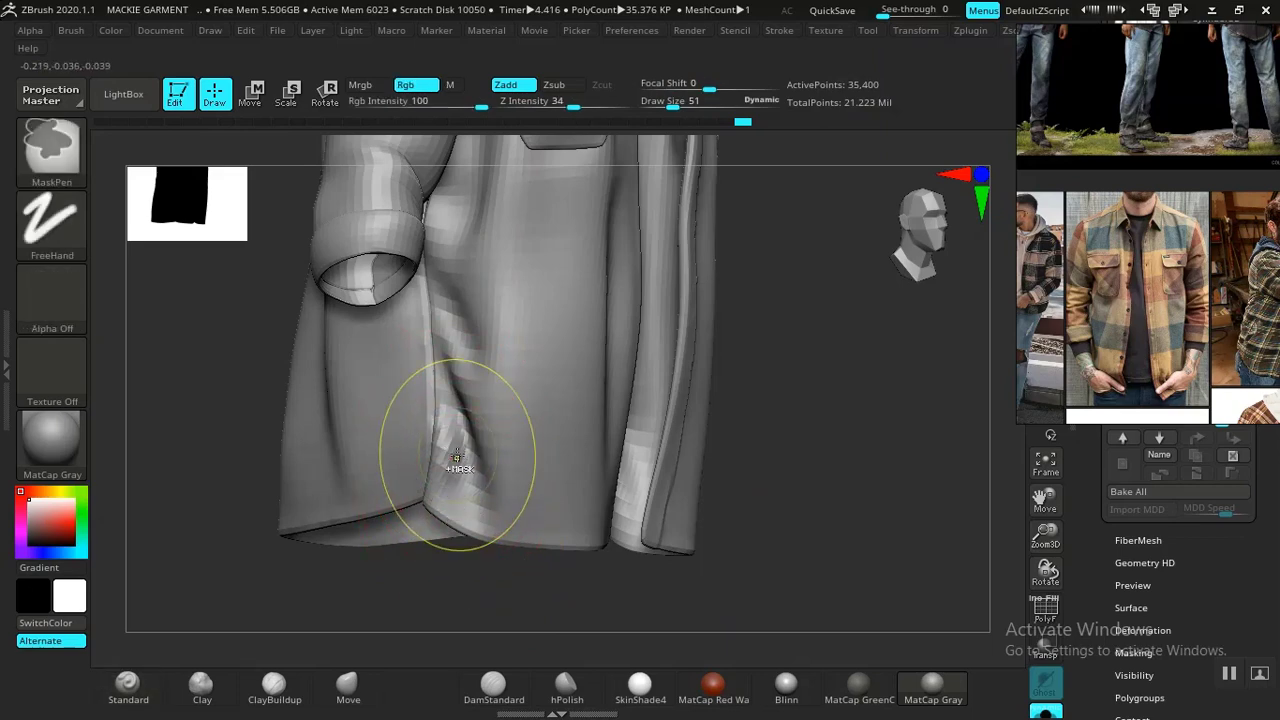
left_click_drag(460, 425, 480, 470)
key("ctrl+z")
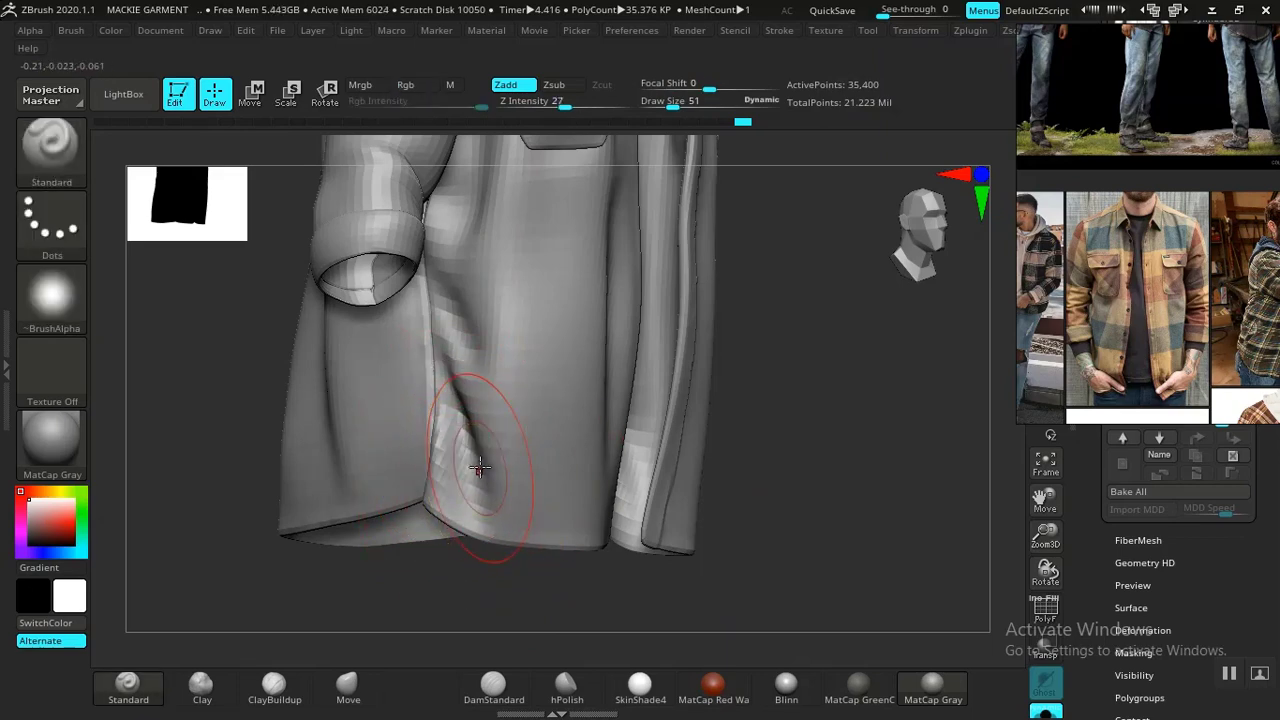
Sculpt shallow folds on the front panel directly below the chest pocket and smooth them into the cloth
left_click_drag(747, 421, 692, 535)
left_click_drag(331, 549, 434, 571)
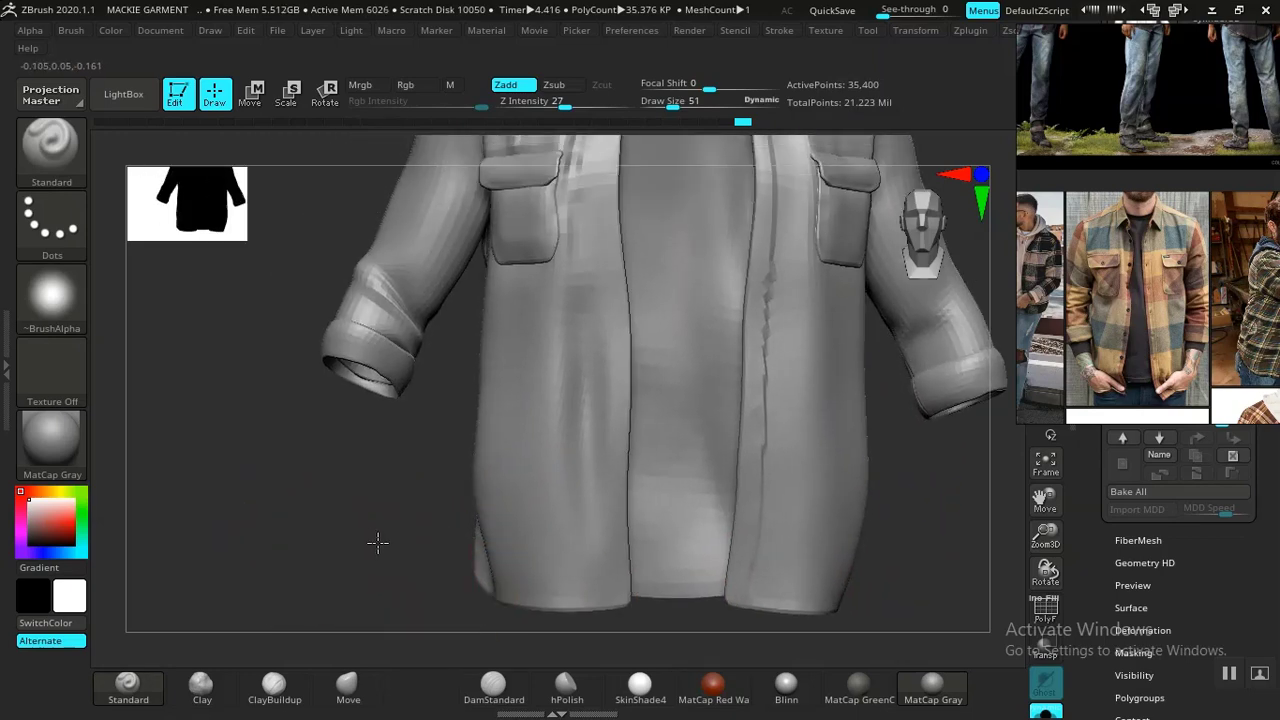
mouse_move(377, 540)
left_mouse_down()
mouse_move(415, 566)
mouse_move(470, 549)
left_mouse_up()
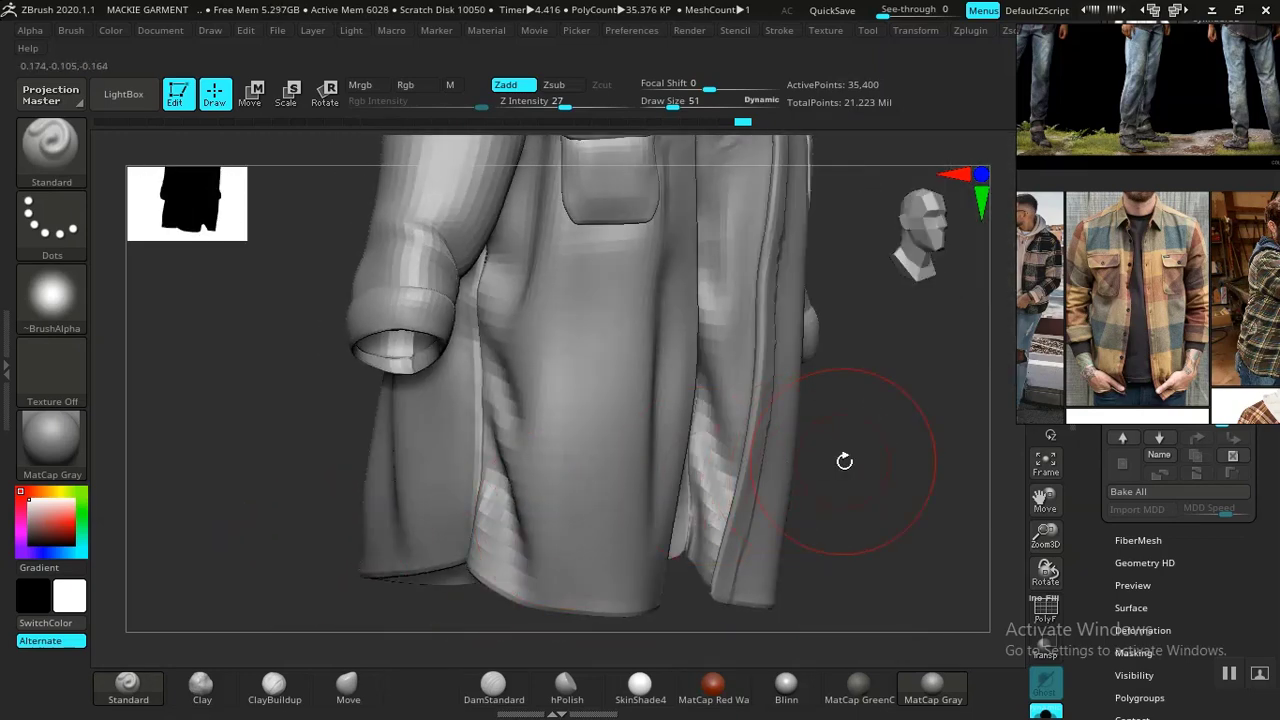
mouse_move(844, 461)
left_mouse_down()
mouse_move(519, 431)
mouse_move(528, 451)
left_mouse_up()
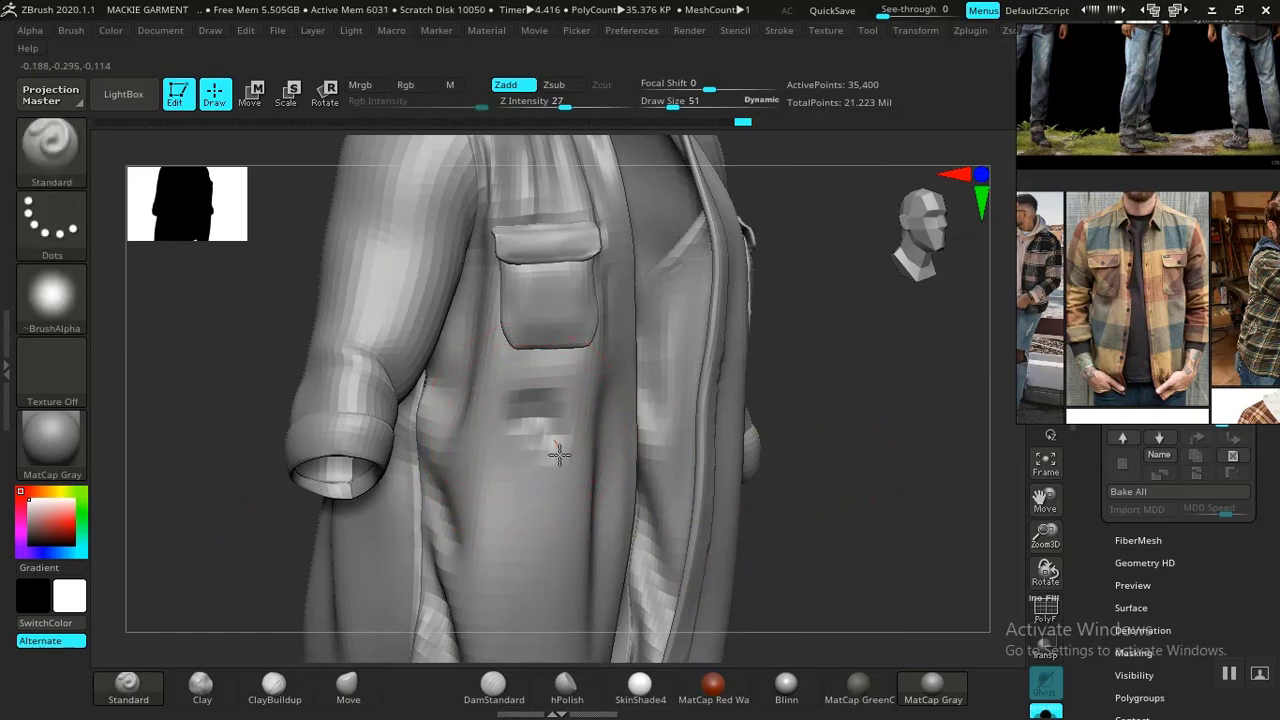
mouse_move(517, 492)
left_mouse_down("shift")
mouse_move(555, 424)
mouse_move(529, 413)
left_mouse_up("shift")
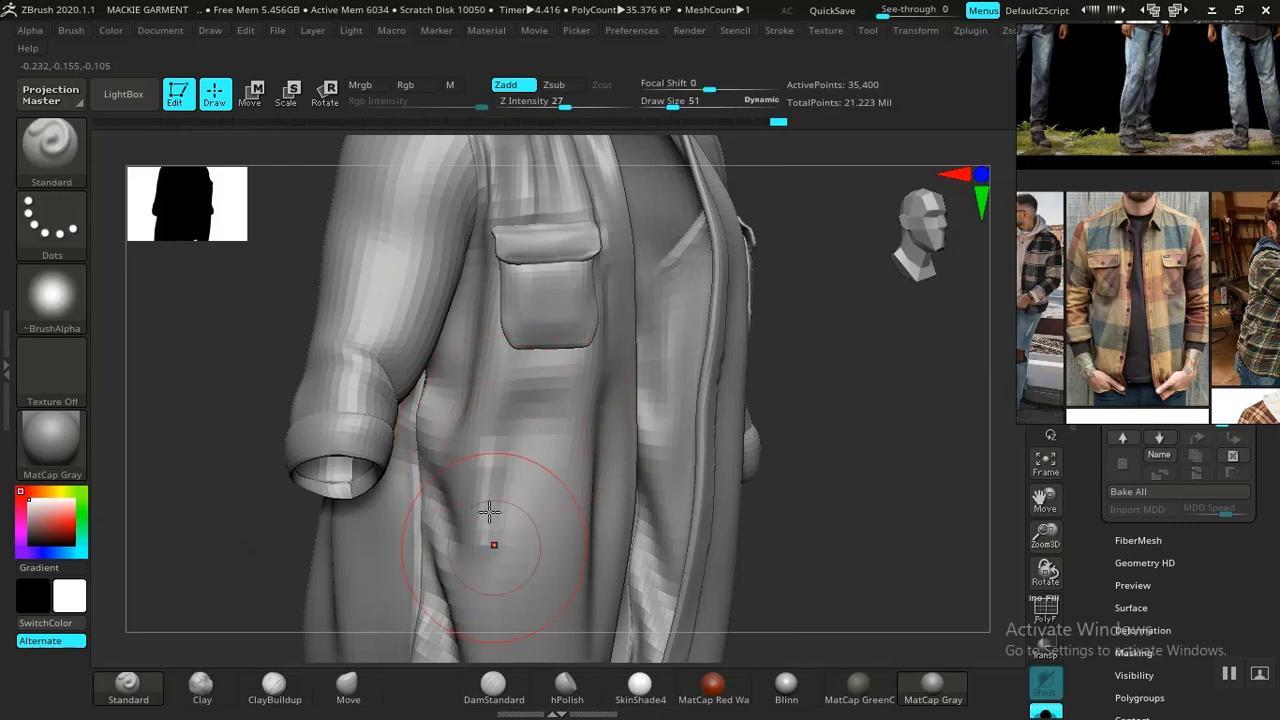
left_click_drag(487, 482, 498, 425, "shift")
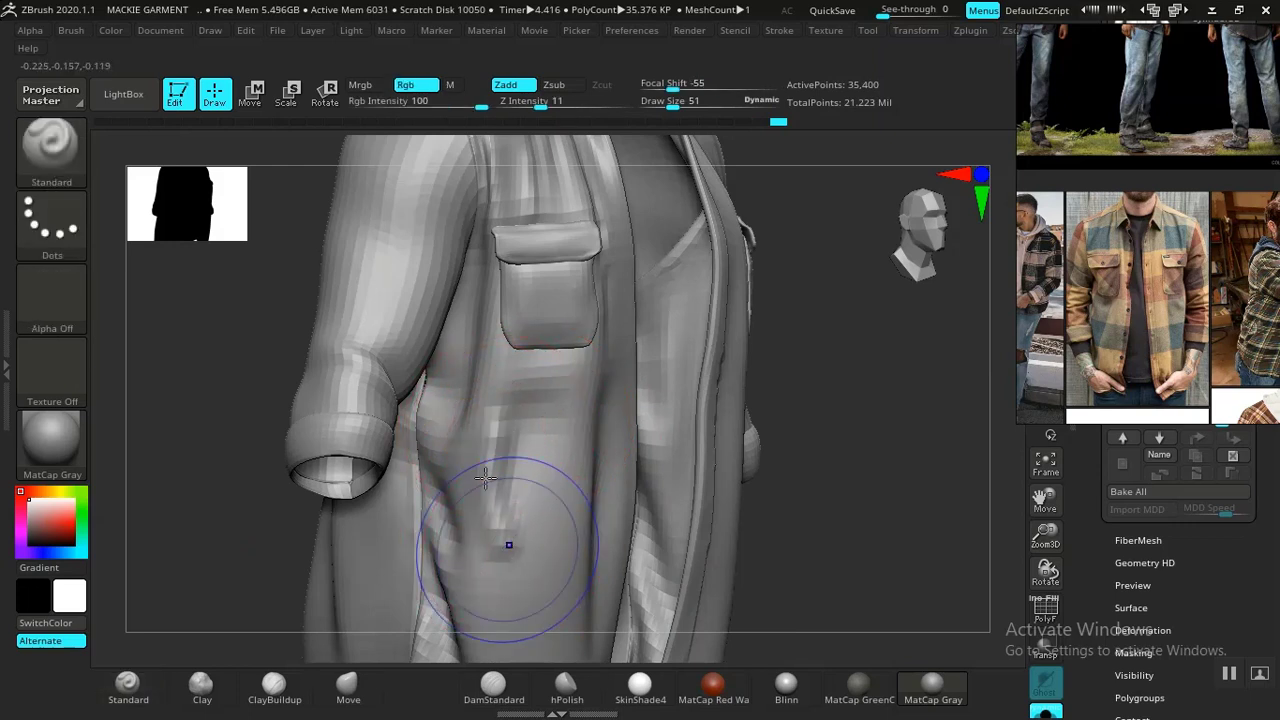
left_click_drag(503, 537, 494, 425, "shift")
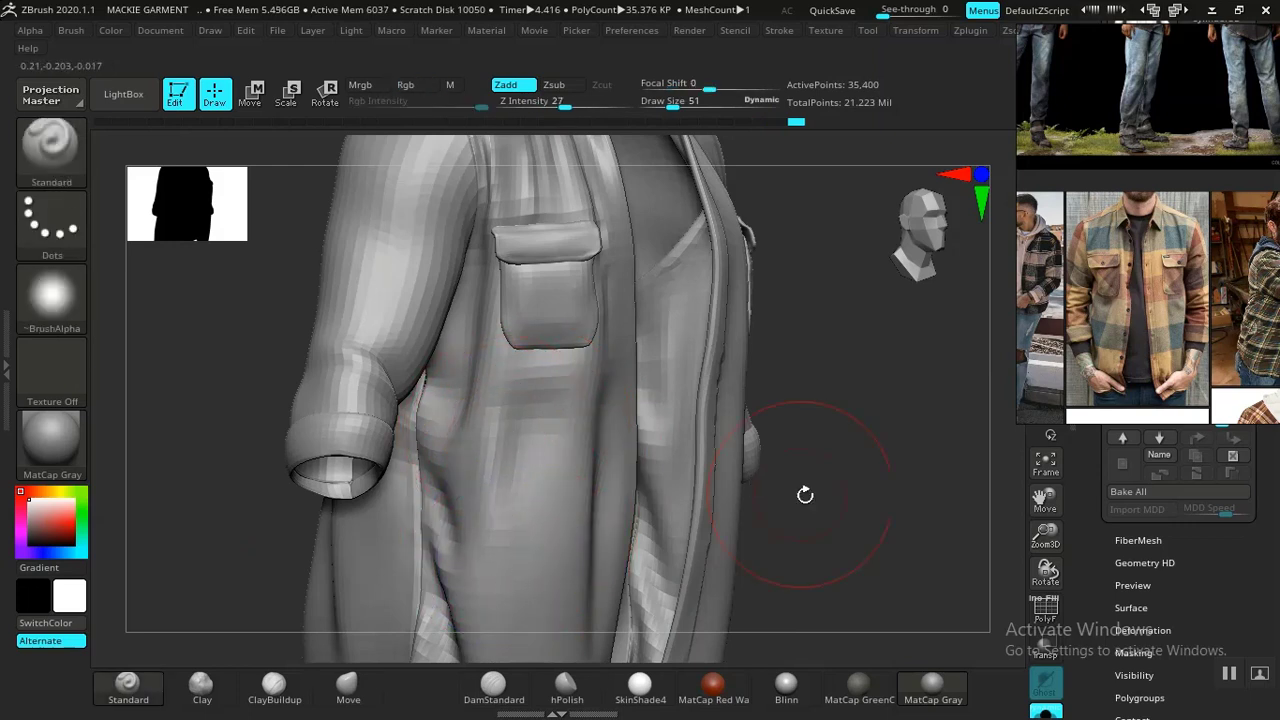
Sculpt a vertical fold on the opposite chest between the collar and the pocket with draw size 26
left_click_drag(803, 494, 760, 486, "alt")
left_click_drag(870, 487, 561, 434, "alt")
left_click_drag(820, 473, 810, 567, "alt")
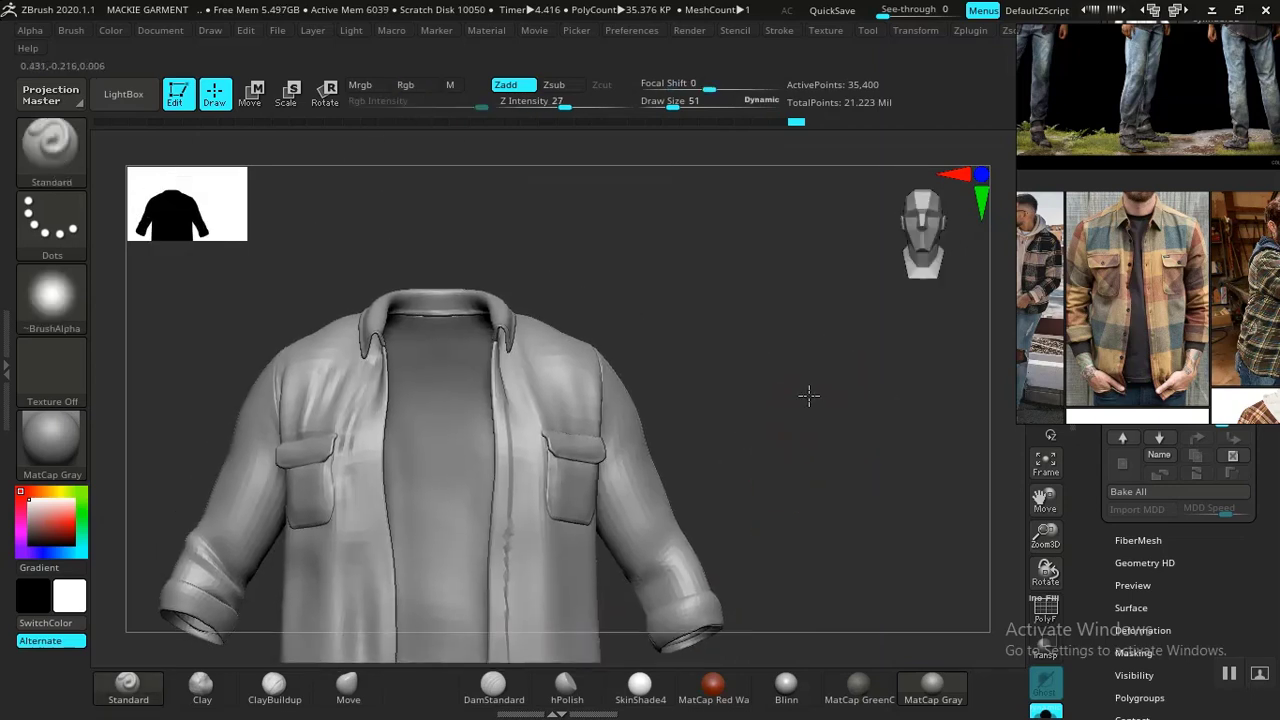
left_click_drag(809, 394, 718, 382, "alt")
left_click_drag(850, 402, 846, 462)
key("space")
left_click_drag(567, 262, 556, 263)
left_click_drag(480, 249, 480, 364)
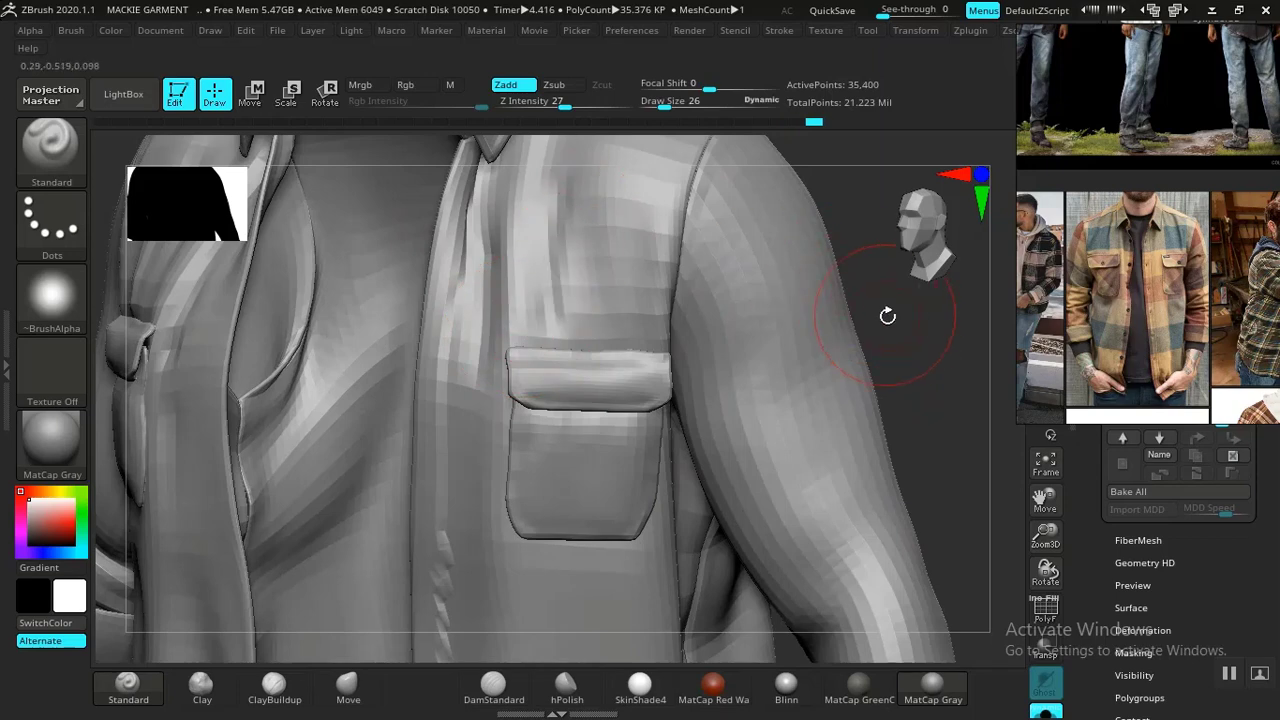
Add folds between the collar, pocket flap and armhole on the opposite chest, smoothing the area above the flap
left_click_drag(889, 314, 752, 443)
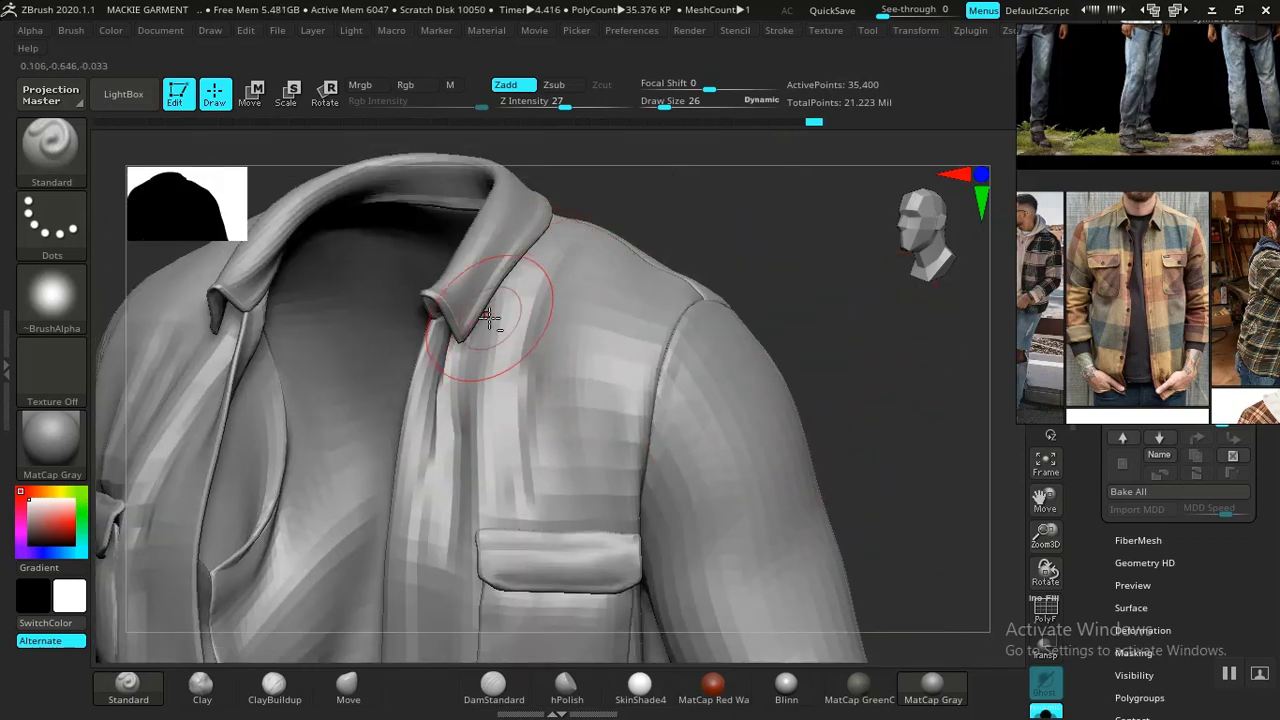
key("shift")
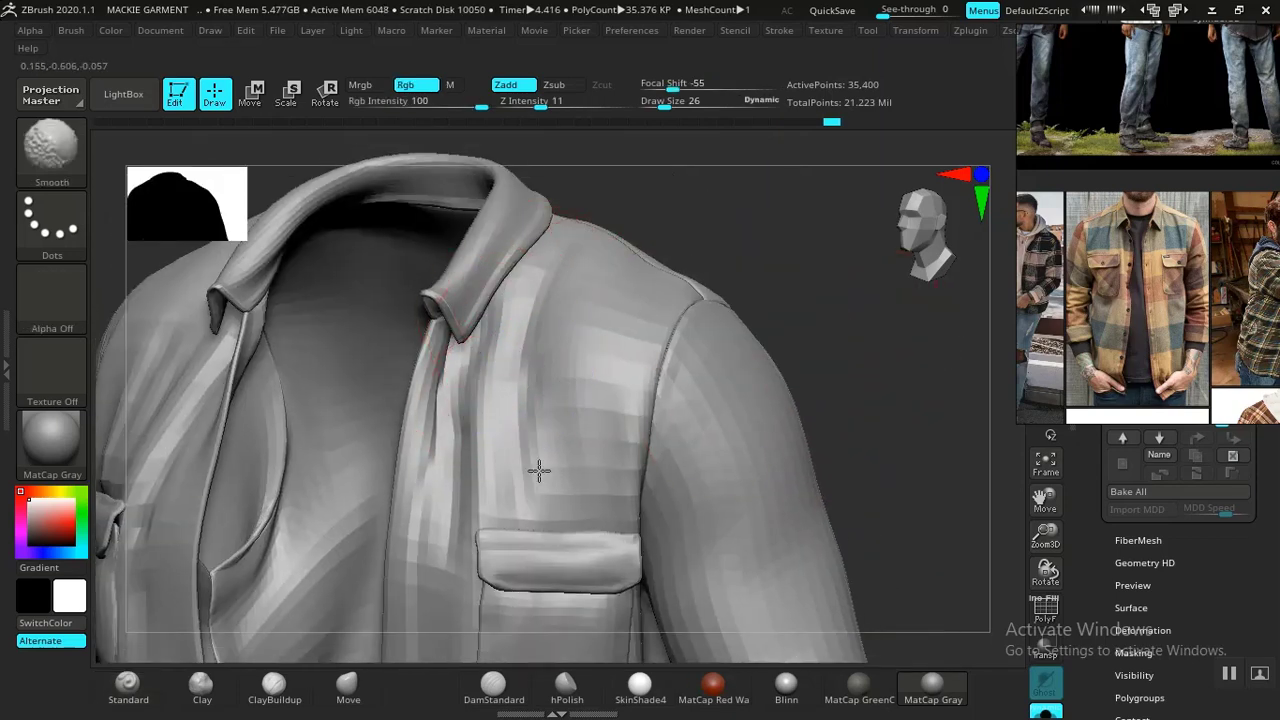
mouse_move(539, 470)
left_mouse_down("shift")
mouse_move(547, 440)
mouse_move(606, 491)
mouse_move(558, 455)
left_mouse_up("shift")
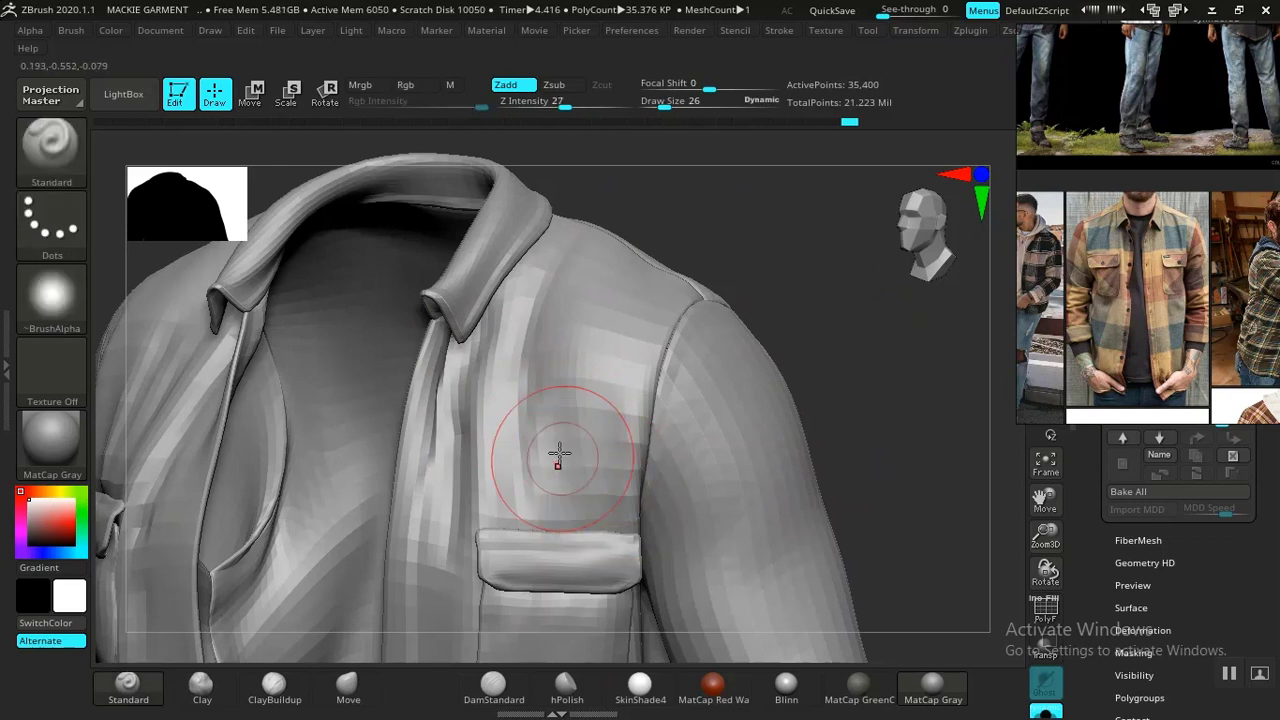
left_click_drag(606, 515, 611, 350)
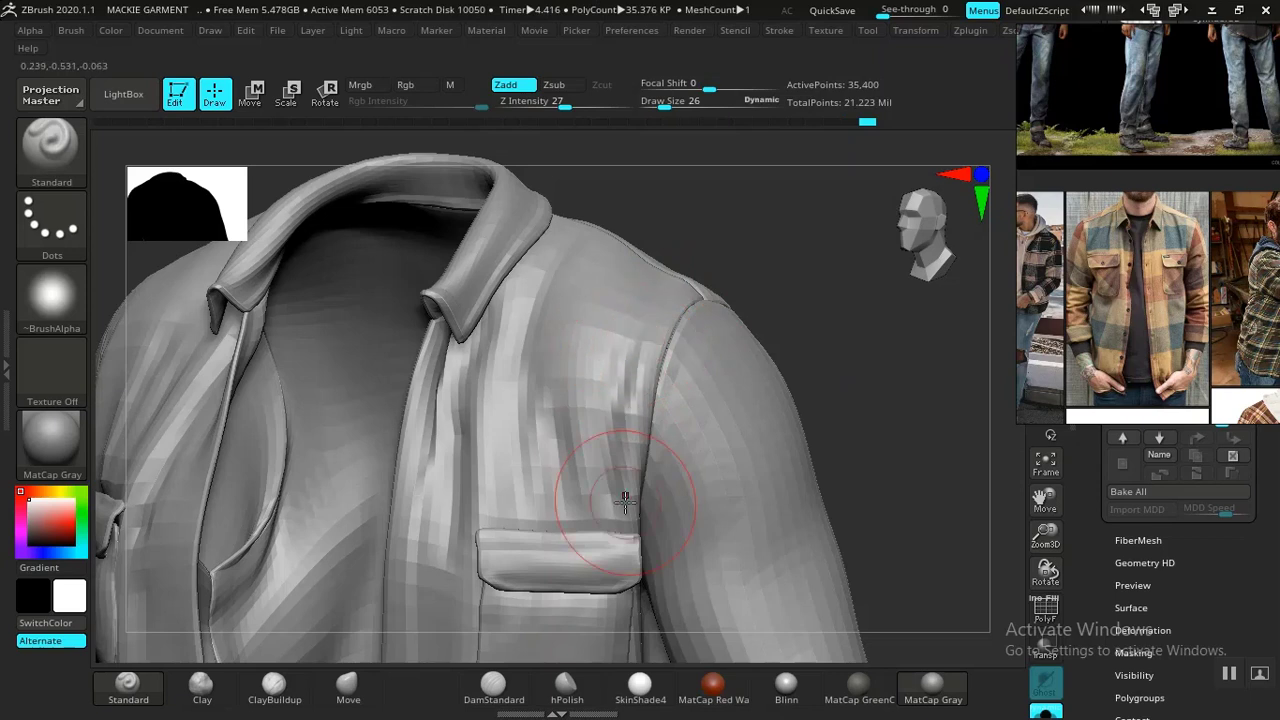
key("shift")
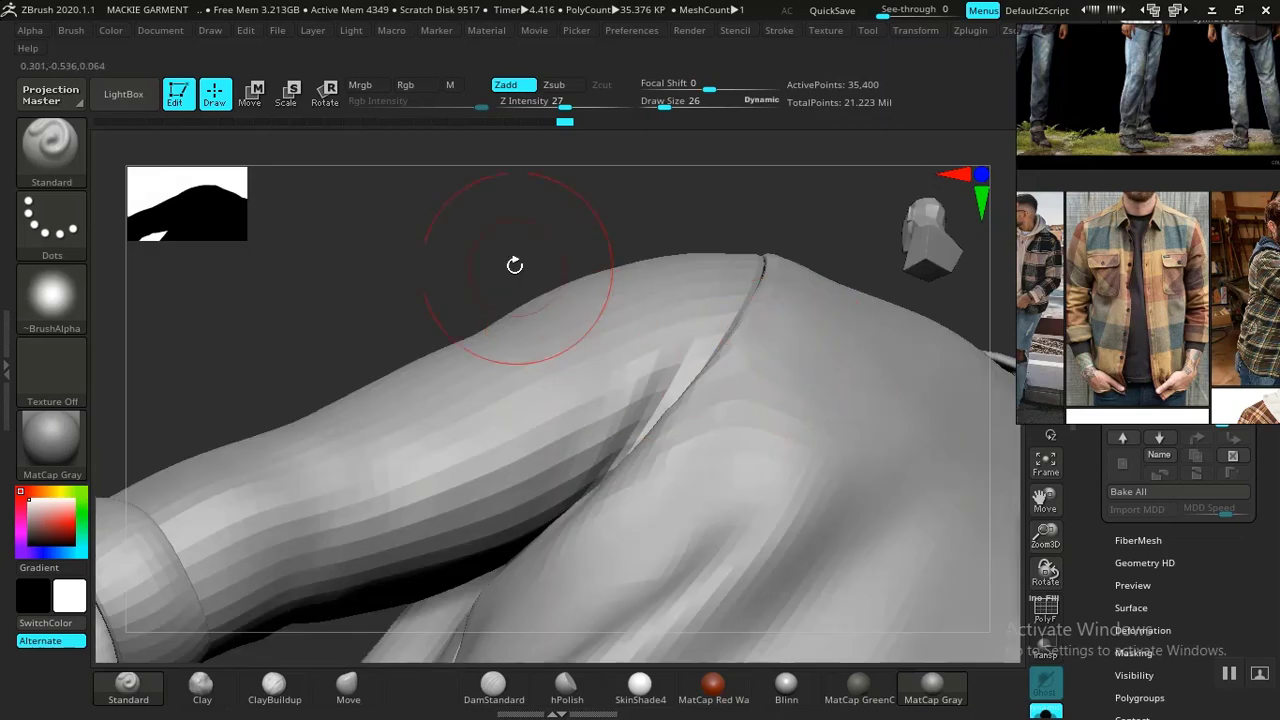
Sculpt folds on the opposite front panel below the chest pocket with draw size 51, and smooth them toward the hem
left_click_drag(514, 266, 680, 422)
left_click_drag(832, 326, 806, 423, "alt")
left_click_drag(766, 497, 634, 504)
left_click_drag(634, 504, 734, 508, "alt")
left_click_drag(708, 515, 590, 515)
key("space")
left_click_drag(480, 407, 487, 407)
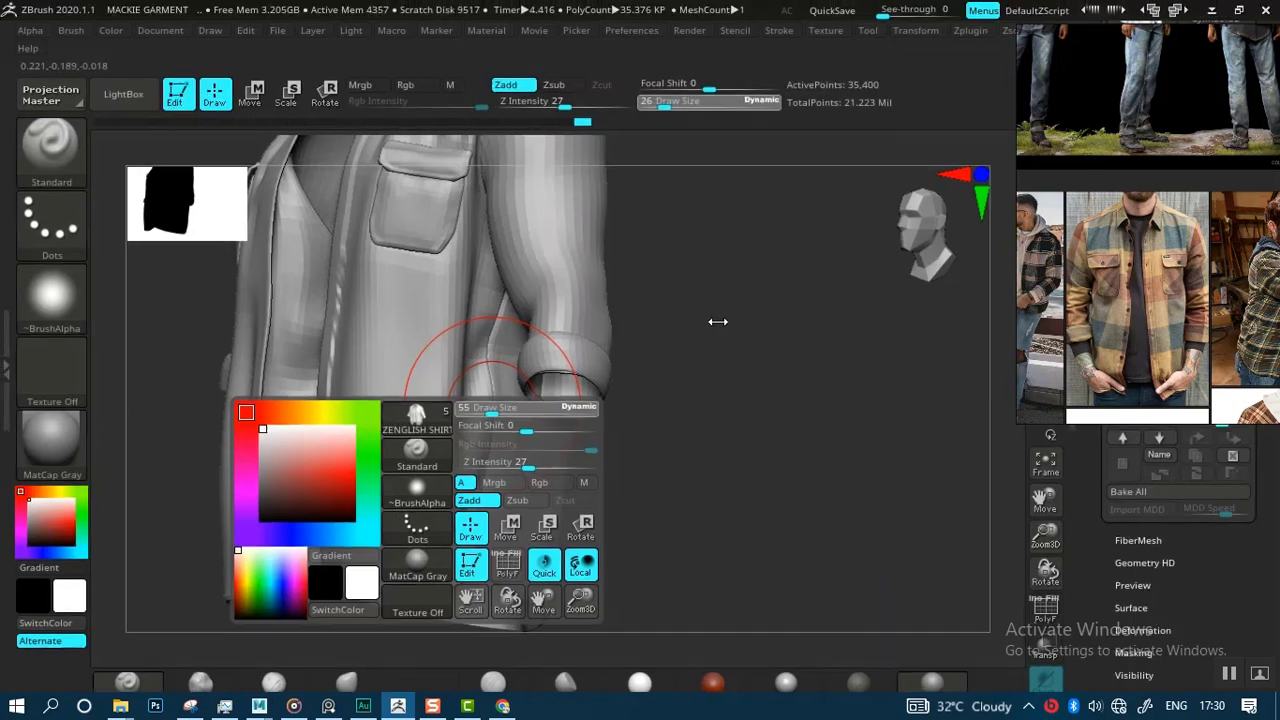
left_click_drag(680, 500, 845, 488)
mouse_move(525, 375)
left_mouse_down()
mouse_move(514, 300)
mouse_move(534, 532)
mouse_move(506, 483)
mouse_move(531, 563)
mouse_move(516, 388)
mouse_move(512, 500)
mouse_move(507, 378)
mouse_move(517, 387)
left_mouse_up()
key("shift")
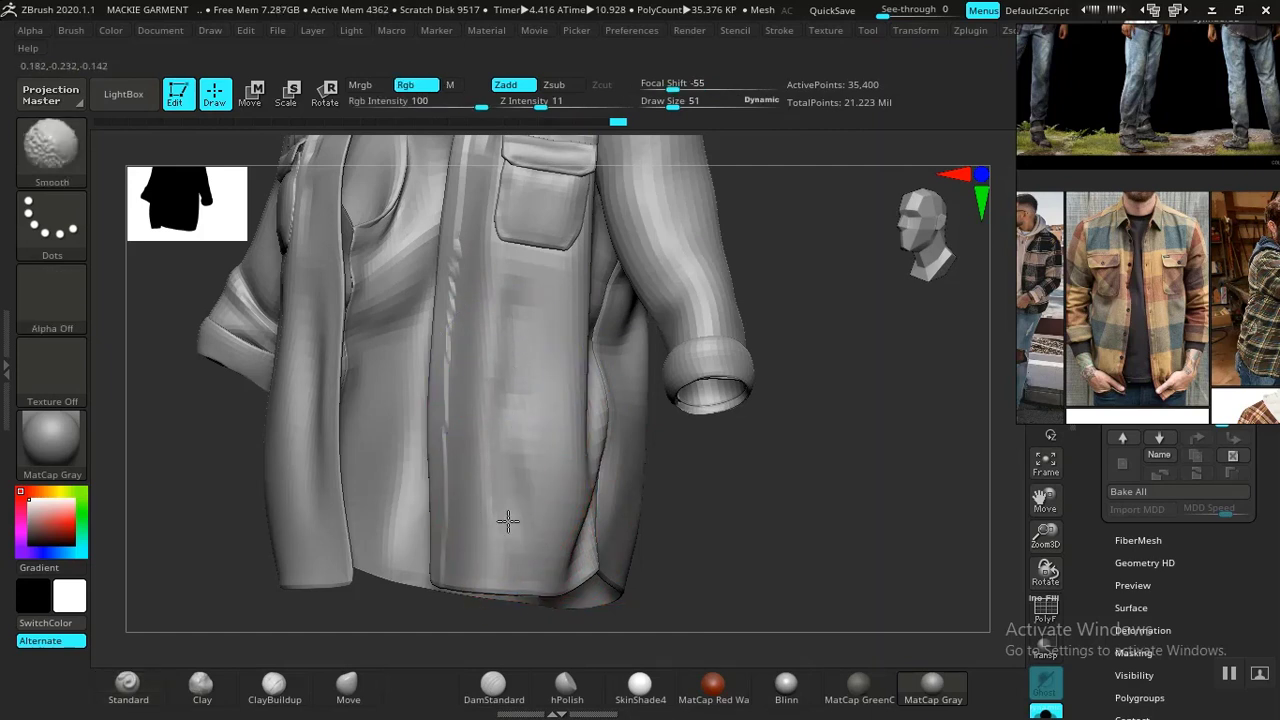
Carve slanted folds along the opposite side seam between the sleeve cuff and the hem, undoing unwanted strokes
mouse_move(817, 506)
left_mouse_down()
mouse_move(789, 451)
mouse_move(854, 449)
mouse_move(731, 495)
left_mouse_up()
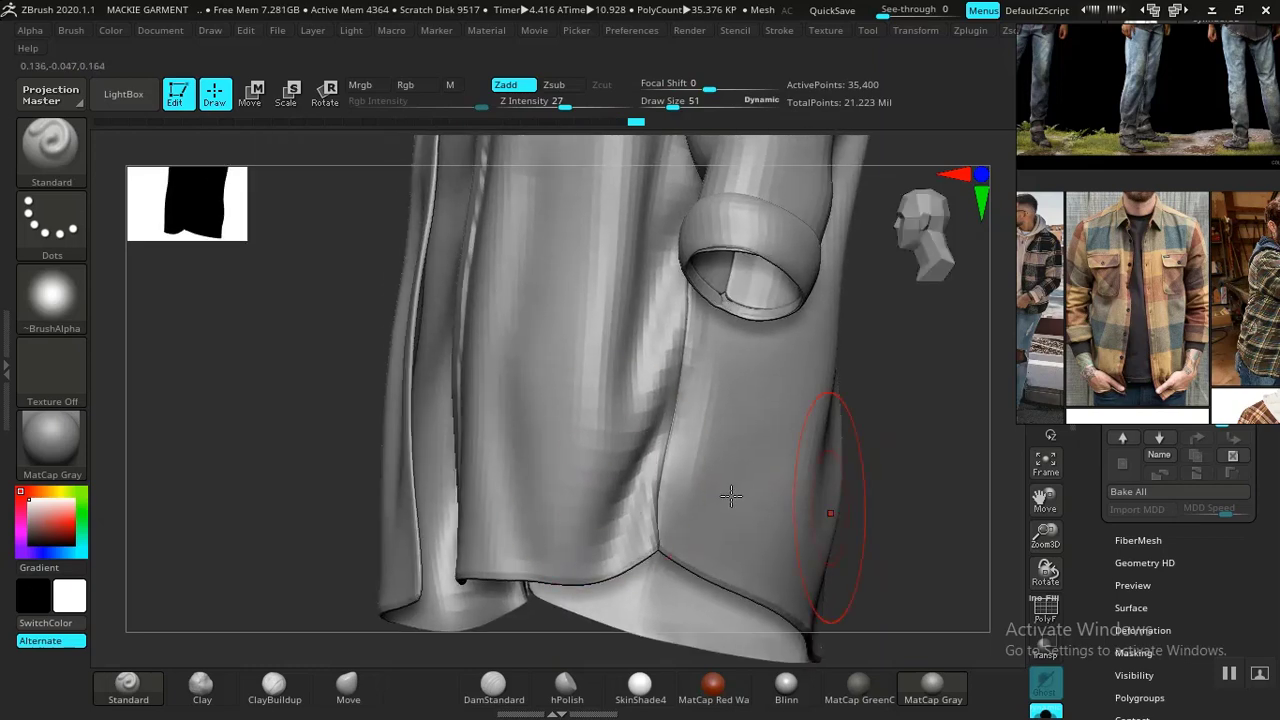
mouse_move(645, 455)
left_mouse_down("alt")
mouse_move(617, 499)
mouse_move(614, 563)
mouse_move(575, 508)
mouse_move(598, 540)
mouse_move(608, 518)
left_mouse_up("alt")
mouse_move(625, 345)
left_mouse_down("alt")
mouse_move(630, 427)
mouse_move(627, 396)
left_mouse_up("alt")
key("ctrl+z")
mouse_move(638, 260)
left_mouse_down("alt")
mouse_move(664, 357)
mouse_move(640, 362)
mouse_move(677, 257)
left_mouse_up("alt")
key("ctrl+z")
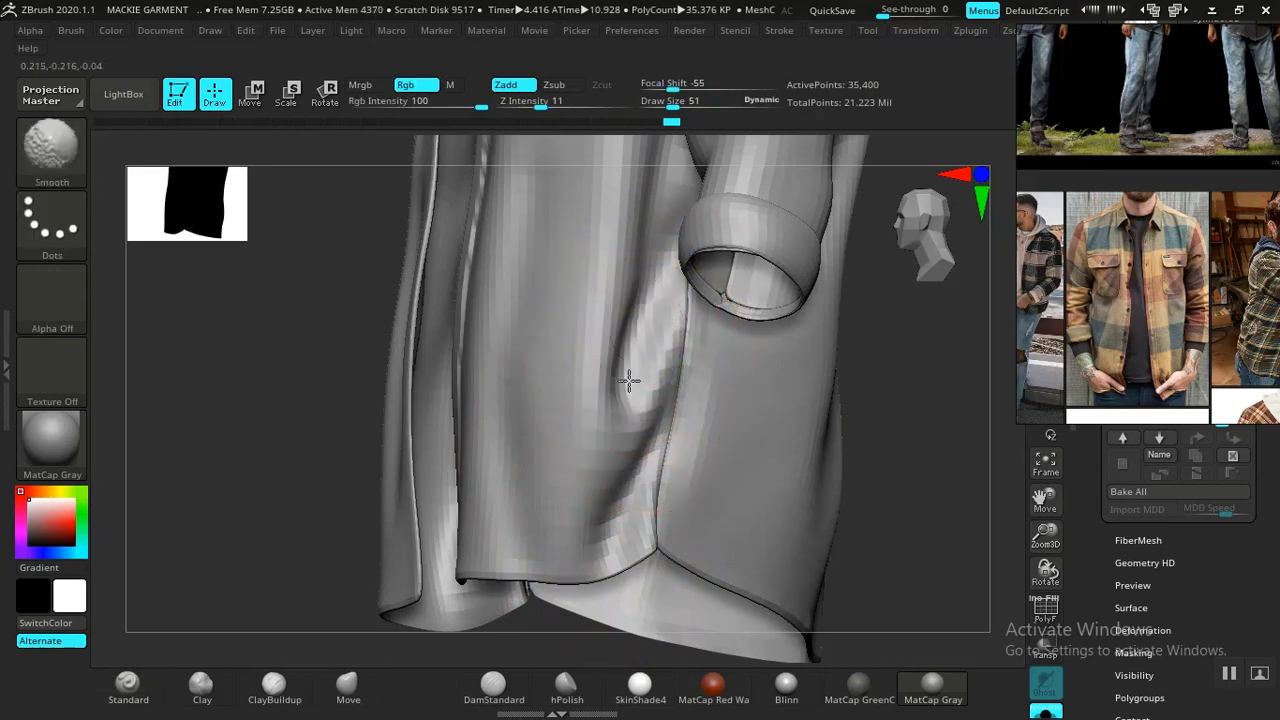
Sculpt a small fold under the wearer's left sleeve, beside the chest pocket, with draw size 31, and smooth it
mouse_move(860, 570)
left_mouse_down()
mouse_move(877, 614)
mouse_move(937, 560)
mouse_move(884, 507)
left_mouse_up()
left_click_drag(583, 381, 575, 448)
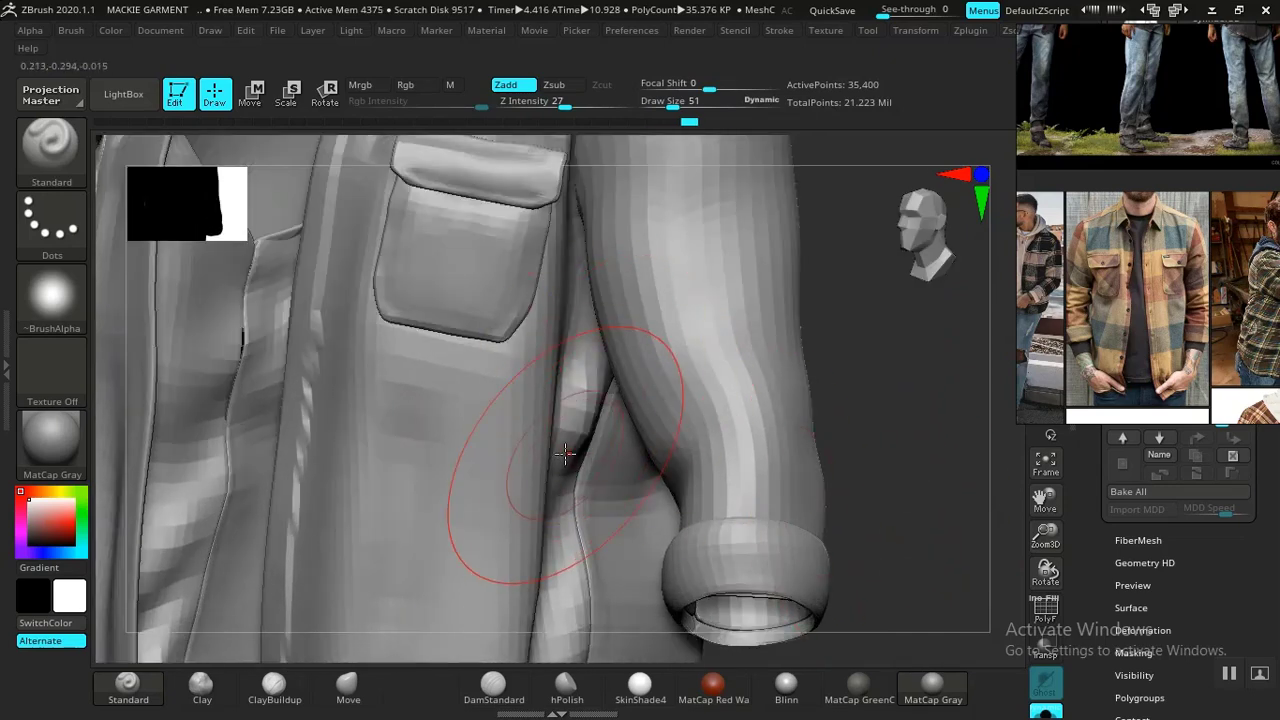
key("ctrl+z")
key("space")
left_click_drag(594, 391, 590, 392)
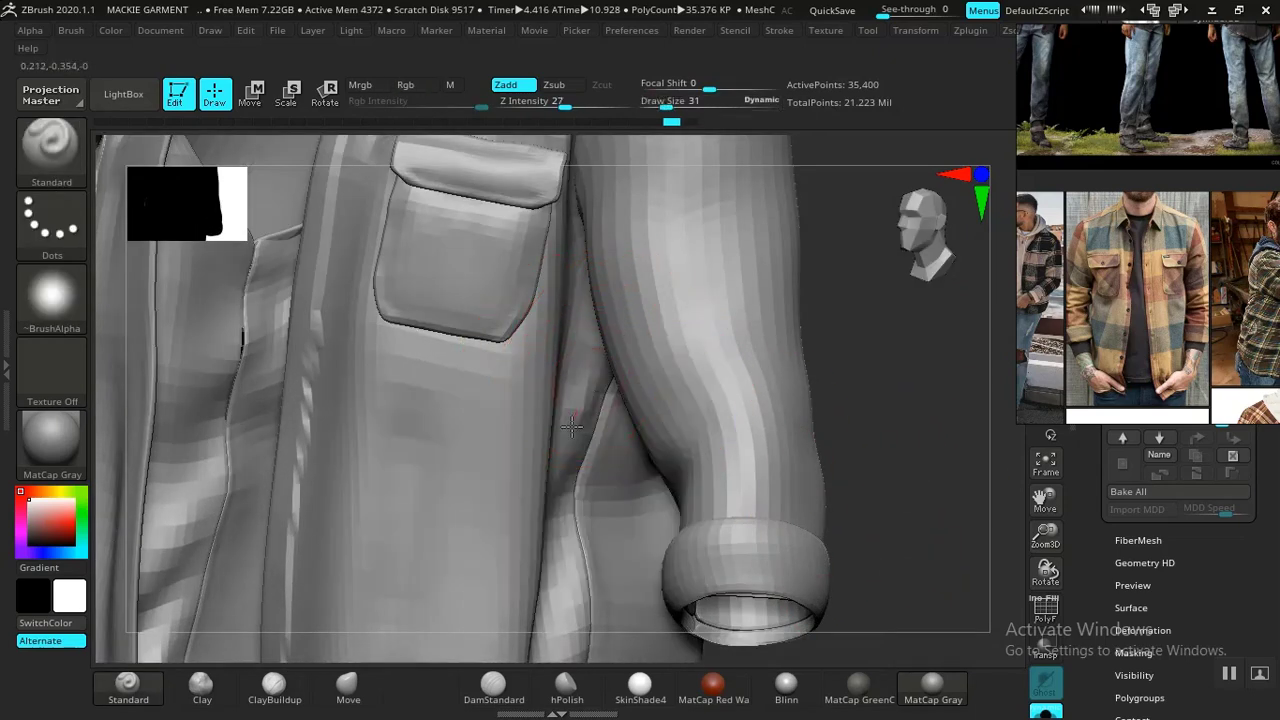
left_click_drag(562, 461, 564, 462)
key("ctrl+z")
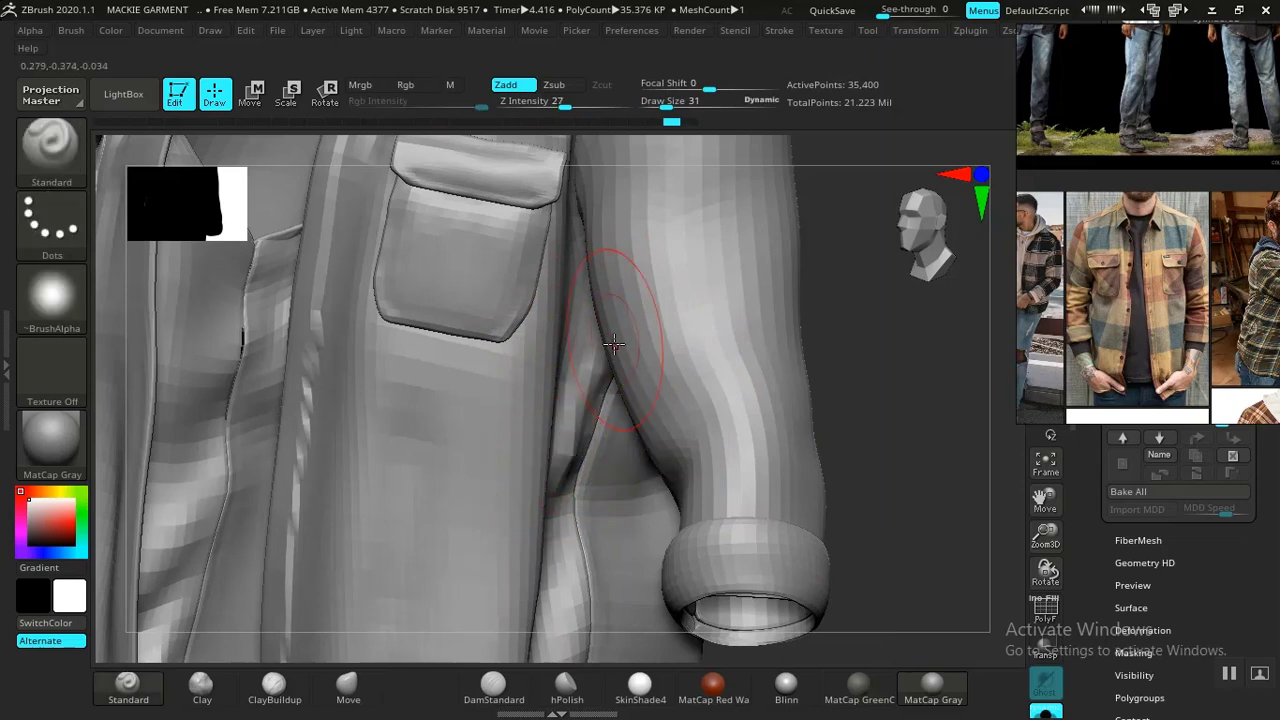
left_click_drag(585, 401, 577, 388, "shift")
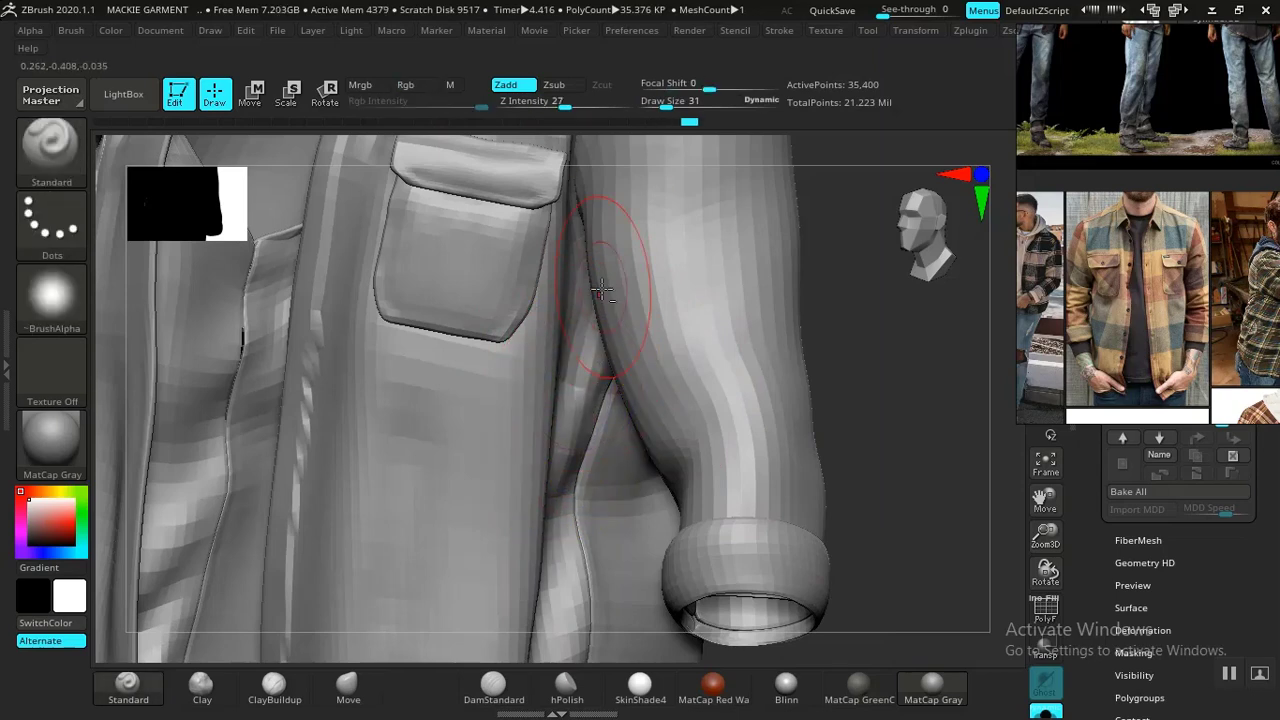
Shape and smooth the front side panel below the wearer's left armhole, next to the side seam
left_click_drag(850, 400, 663, 413)
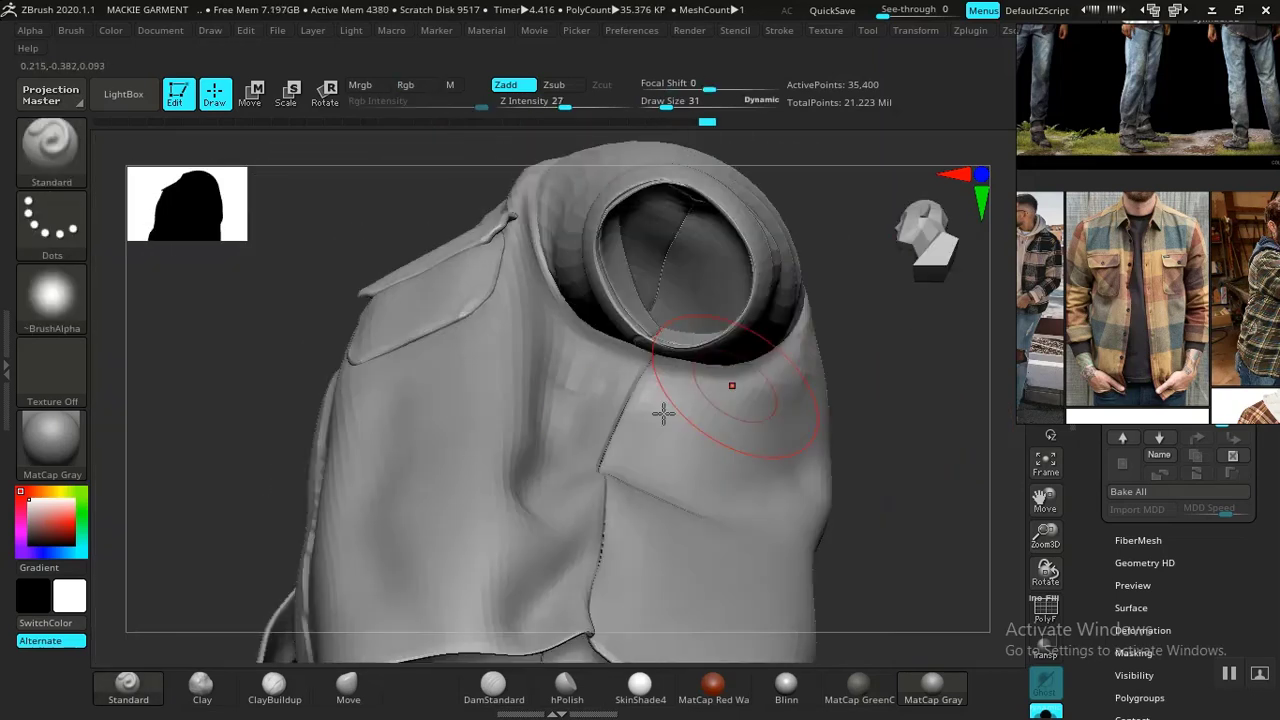
mouse_move(901, 413)
left_mouse_down()
mouse_move(908, 386)
mouse_move(600, 400)
left_mouse_up()
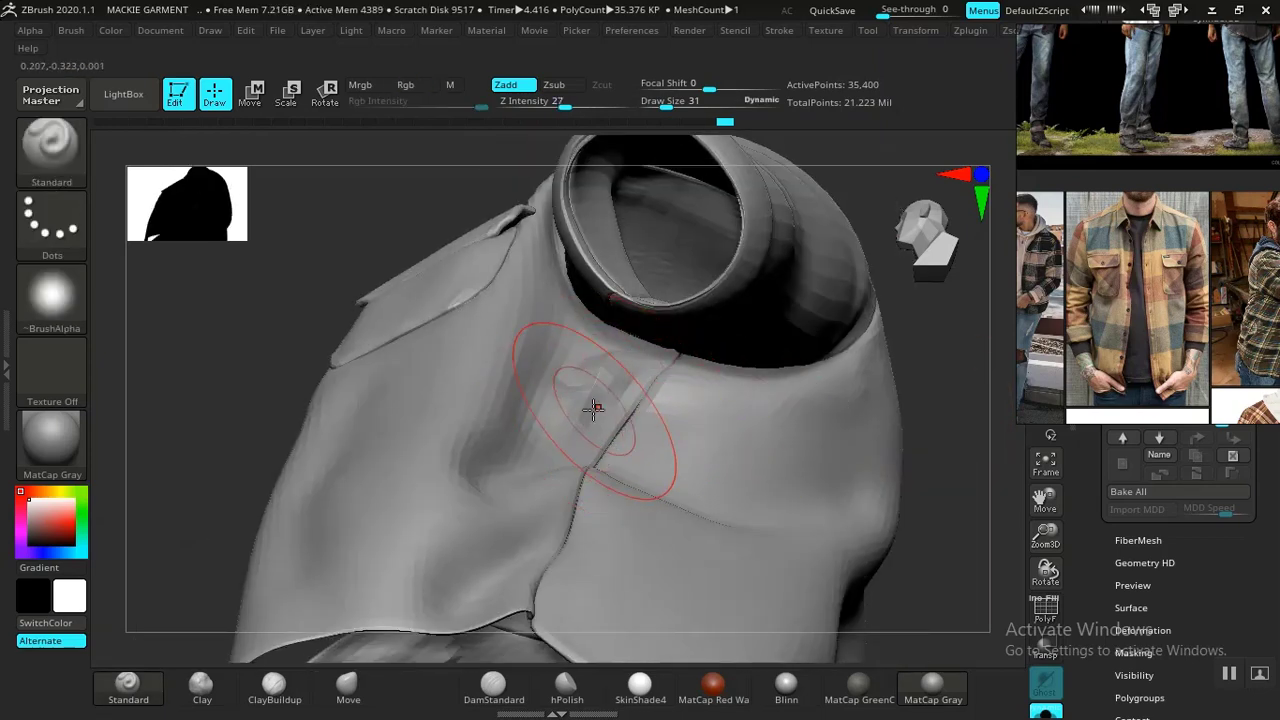
mouse_move(594, 404)
left_mouse_down("shift")
mouse_move(603, 374)
mouse_move(606, 388)
left_mouse_up("shift")
Sculpt vertical folds on the front panel beneath the wearer's left chest pocket and smooth them into the surface
mouse_move(997, 457)
left_mouse_down("alt")
mouse_move(820, 534)
mouse_move(880, 503)
mouse_move(837, 484)
mouse_move(877, 557)
mouse_move(820, 511)
mouse_move(834, 349)
mouse_move(909, 448)
mouse_move(903, 434)
mouse_move(535, 424)
mouse_move(567, 455)
mouse_move(528, 441)
left_mouse_up("alt")
key("ctrl+z")
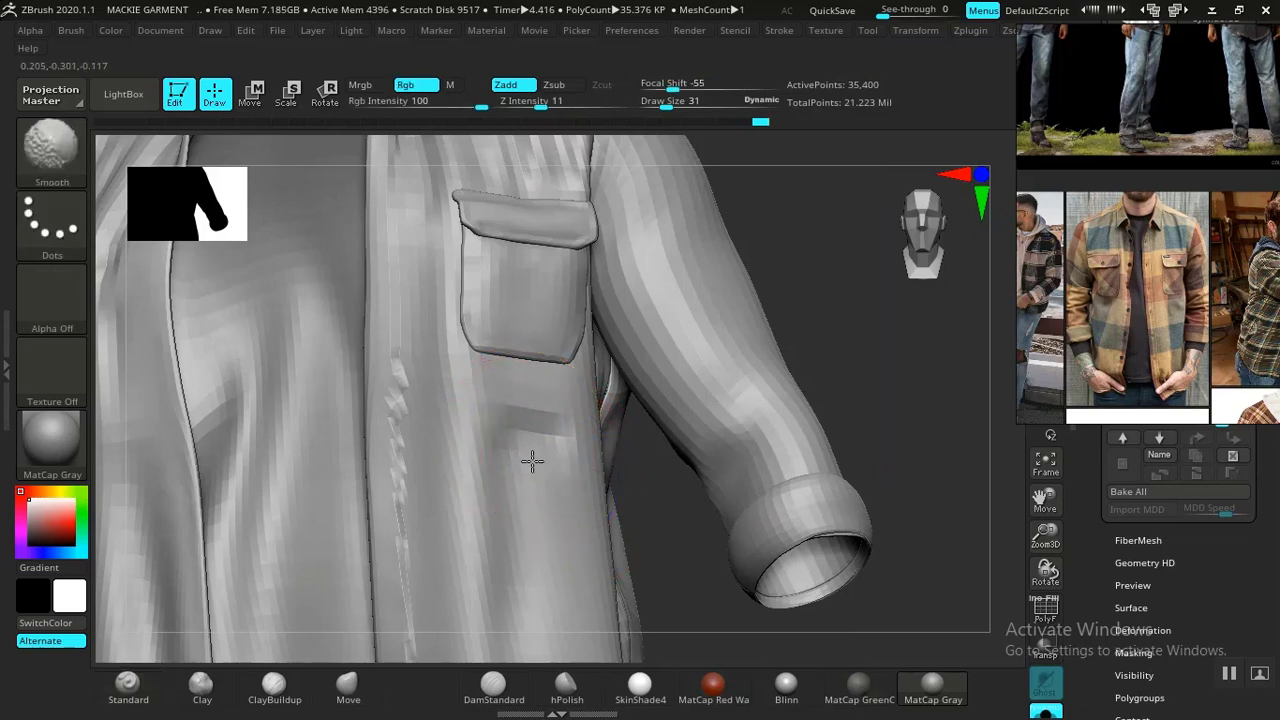
left_click_drag(508, 386, 547, 399)
left_click_drag(572, 447, 585, 570)
mouse_move(585, 560)
left_mouse_down("shift")
mouse_move(580, 508)
mouse_move(574, 543)
left_mouse_up("shift")
left_click_drag(549, 466, 565, 585)
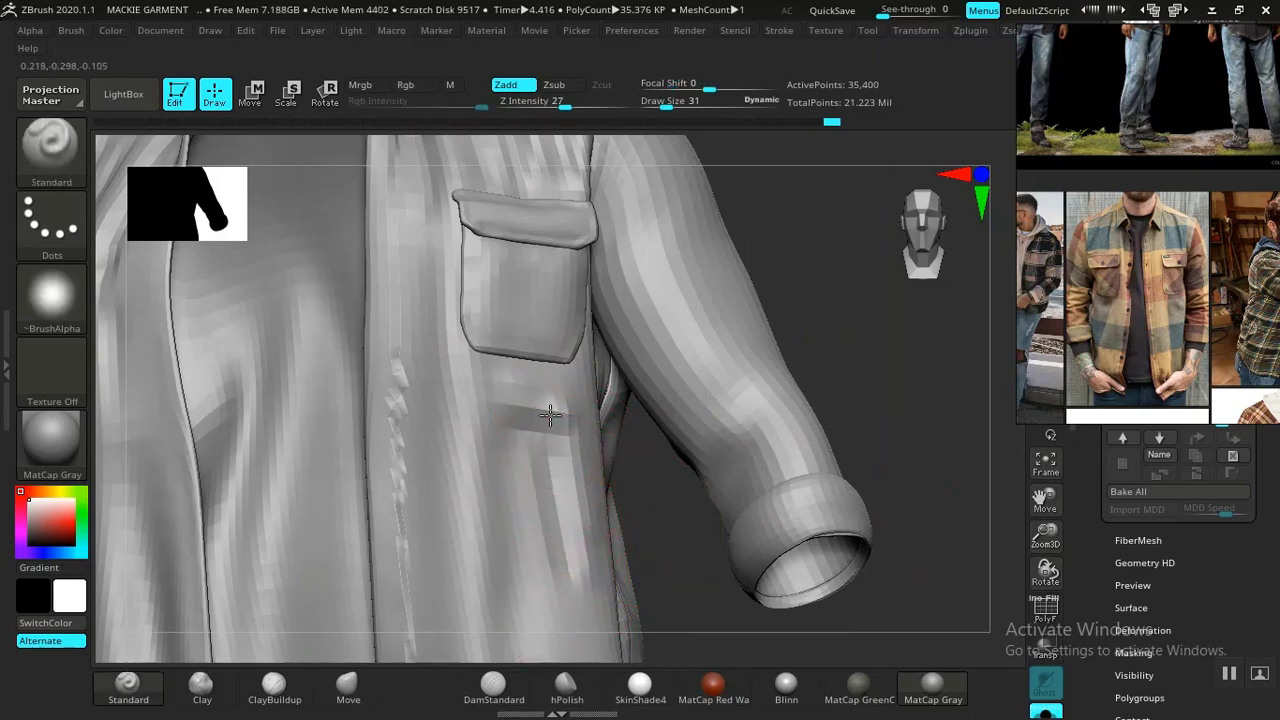
left_click_drag(551, 409, 572, 538, "shift")
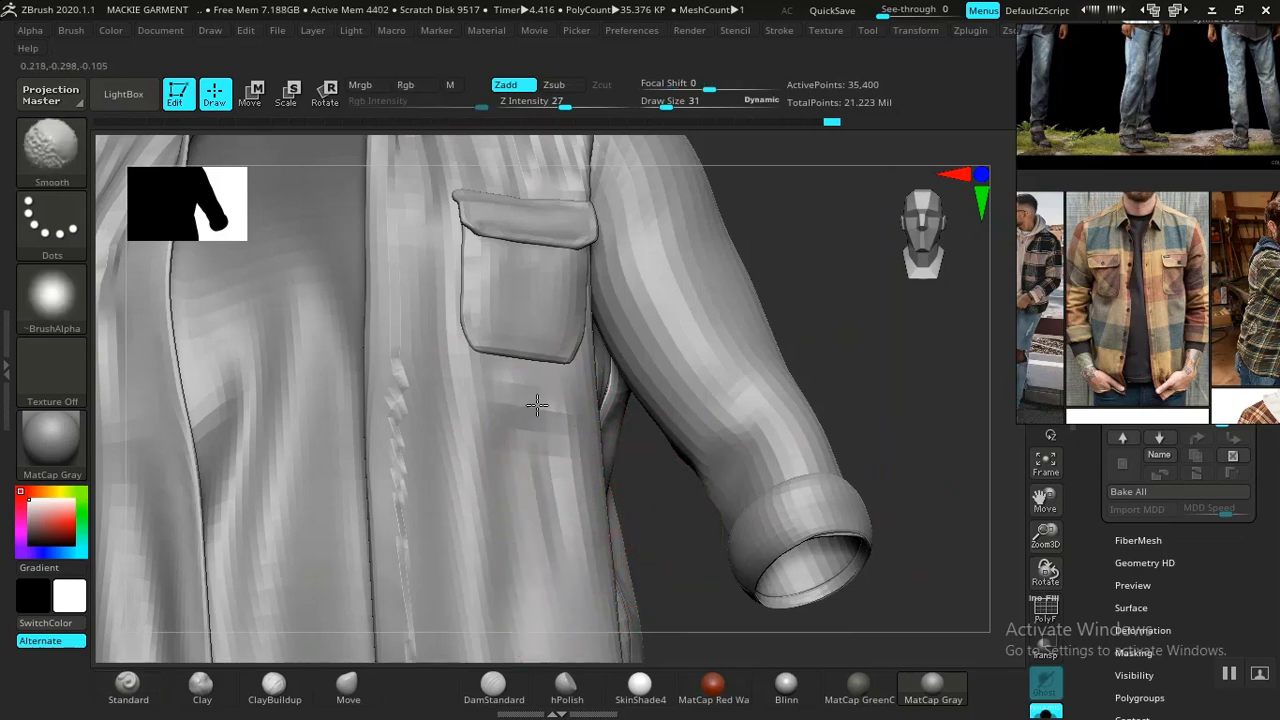
left_click_drag(537, 405, 566, 490, "shift")
Undo the rough shoulder stroke and smooth the cloth between the collar and the wearer's left armhole seam
mouse_move(971, 500)
left_mouse_down("alt")
mouse_move(871, 491)
mouse_move(804, 524)
mouse_move(789, 502)
mouse_move(757, 529)
mouse_move(814, 484)
mouse_move(893, 541)
mouse_move(865, 591)
mouse_move(894, 560)
mouse_move(914, 489)
mouse_move(794, 549)
mouse_move(858, 535)
mouse_move(848, 517)
left_mouse_up("alt")
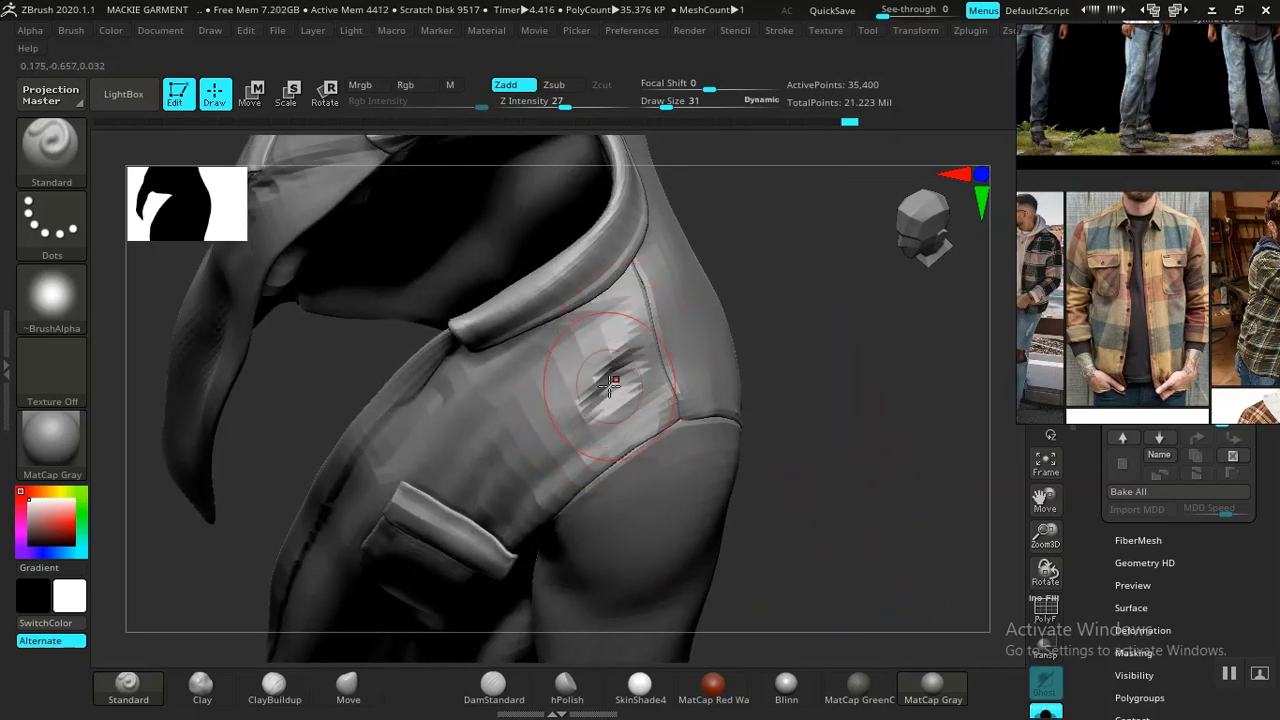
key("ctrl+z")
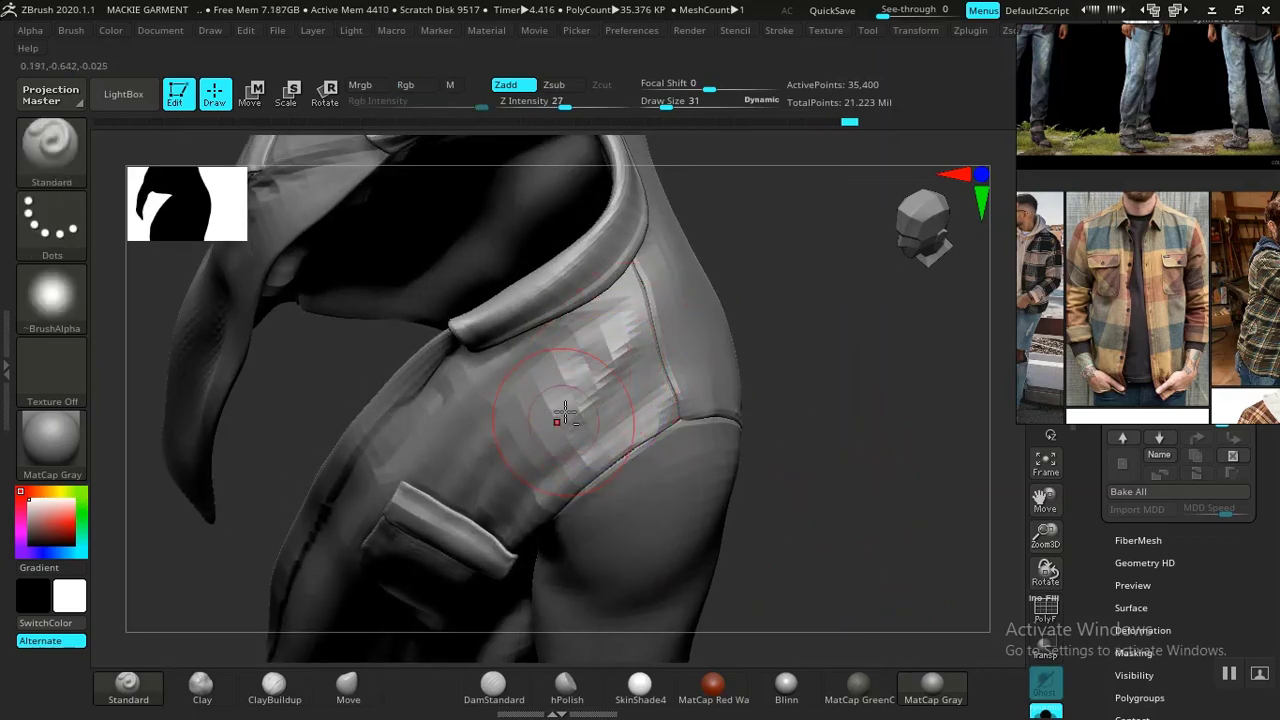
key("shift")
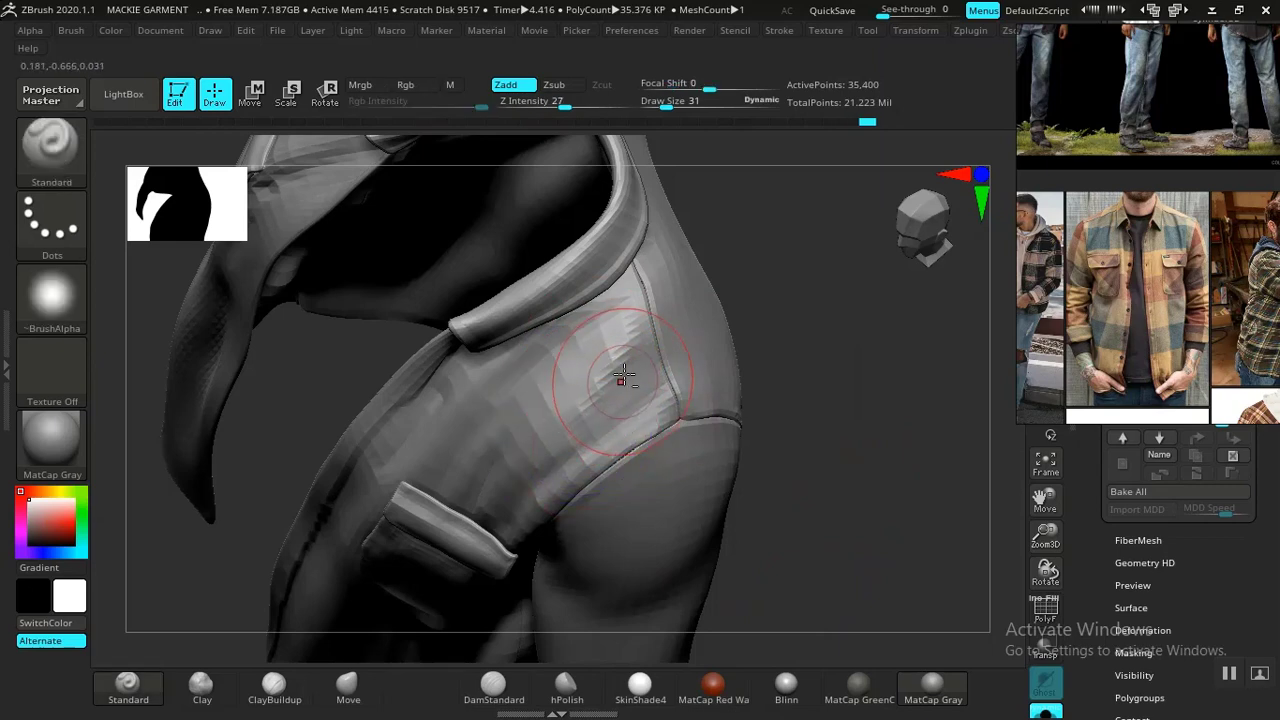
Carve folds on the wearer's right shoulder between the collar and the armhole seam, and smooth them
left_click_drag(888, 451, 657, 414)
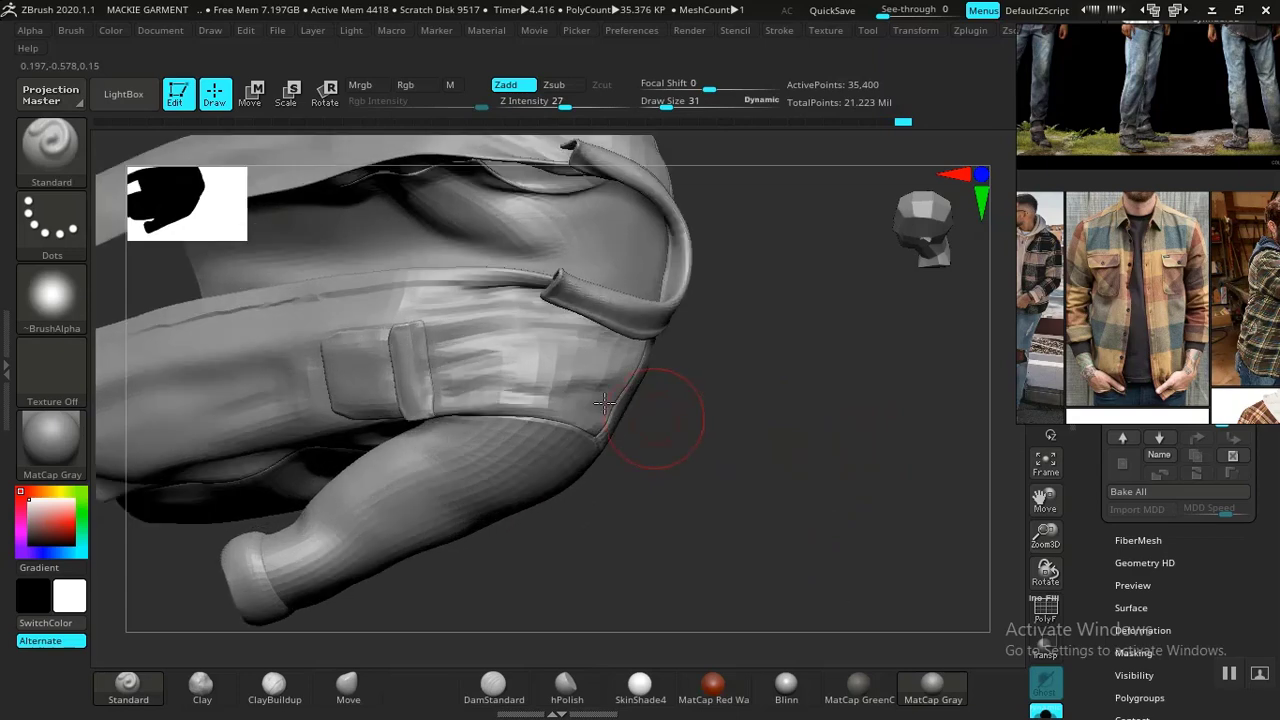
left_click_drag(885, 492, 773, 486, "alt")
mouse_move(775, 440)
left_mouse_down()
mouse_move(799, 512)
mouse_move(820, 460)
mouse_move(846, 523)
mouse_move(898, 393)
mouse_move(981, 267)
left_mouse_up()
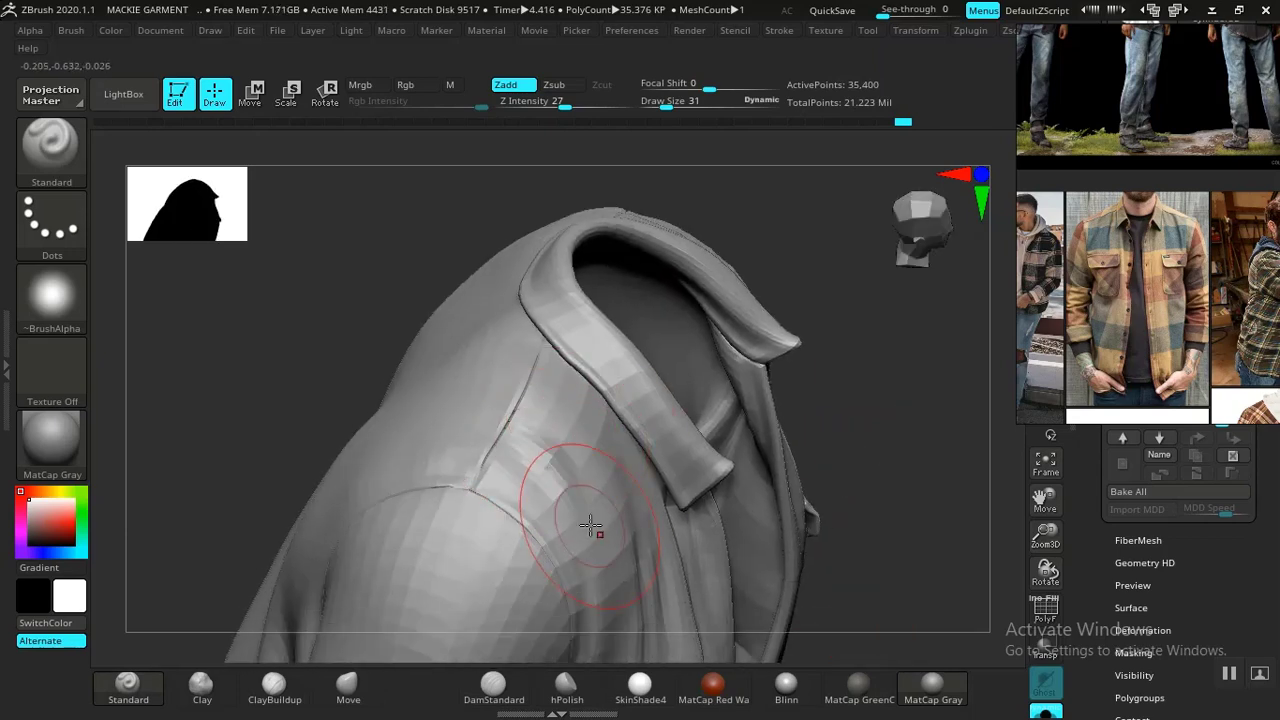
key("ctrl+z")
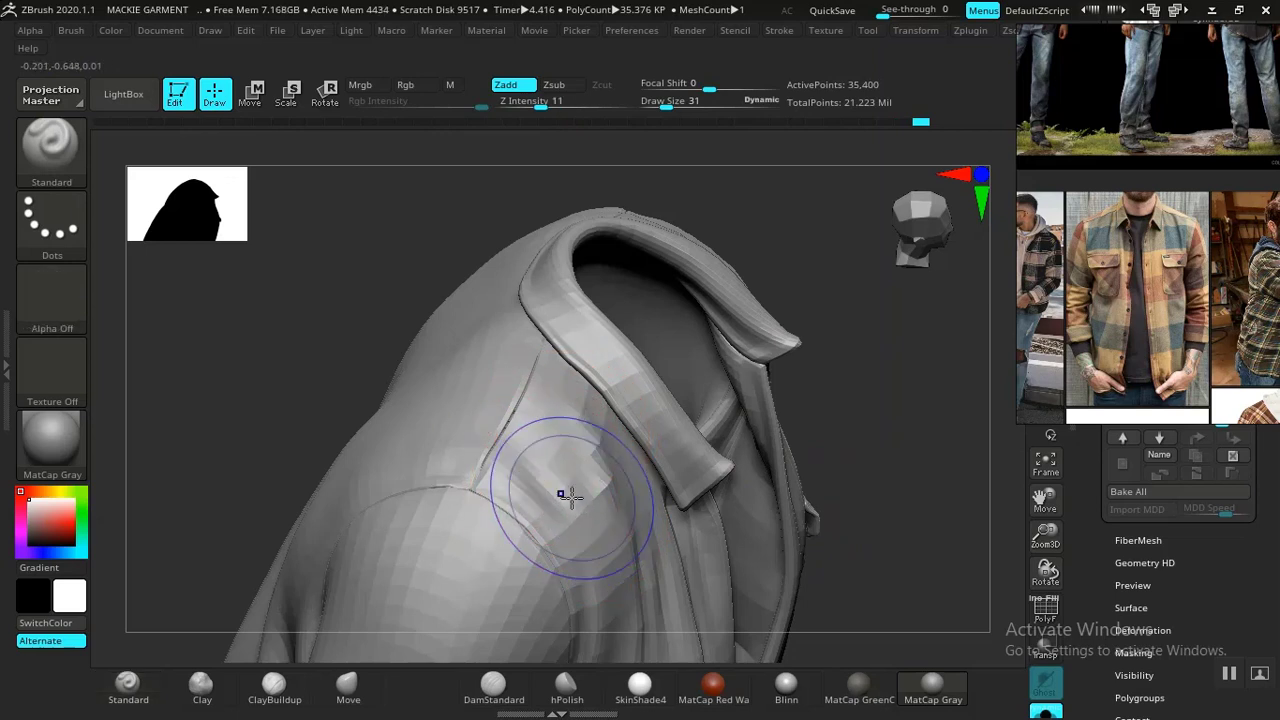
left_click_drag(571, 494, 597, 459, "shift")
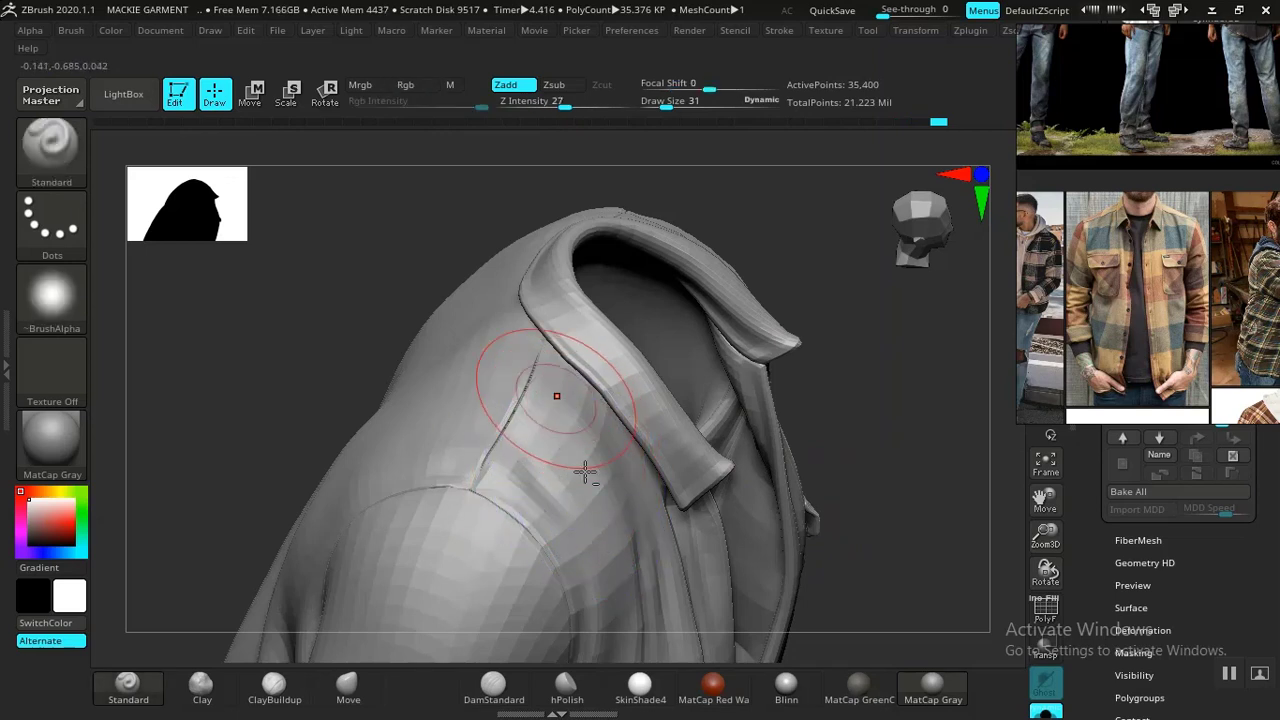
left_click_drag(585, 398, 588, 410, "alt")
mouse_move(588, 410)
left_mouse_down("shift")
mouse_move(575, 412)
mouse_move(603, 483)
mouse_move(591, 486)
mouse_move(608, 464)
left_mouse_up("shift")
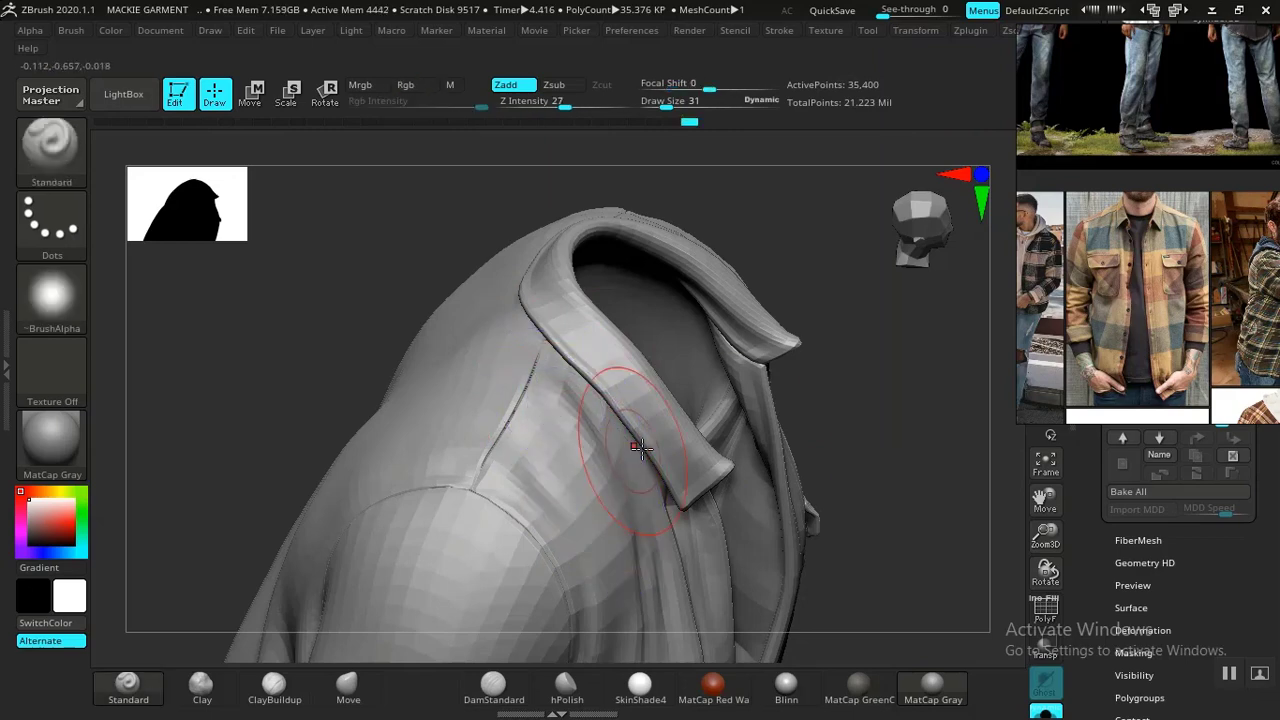
Sculpt soft diagonal folds on the body of the wearer's right chest pocket below the flap, and smooth them
mouse_move(923, 444)
left_mouse_down("alt")
mouse_move(780, 366)
mouse_move(778, 453)
left_mouse_up("alt")
mouse_move(857, 477)
left_mouse_down("alt")
mouse_move(828, 413)
mouse_move(857, 471)
mouse_move(829, 437)
mouse_move(840, 533)
mouse_move(829, 543)
mouse_move(871, 423)
mouse_move(814, 409)
mouse_move(845, 376)
mouse_move(886, 409)
left_mouse_up("alt")
mouse_move(930, 365)
left_mouse_down()
mouse_move(951, 374)
mouse_move(840, 328)
left_mouse_up()
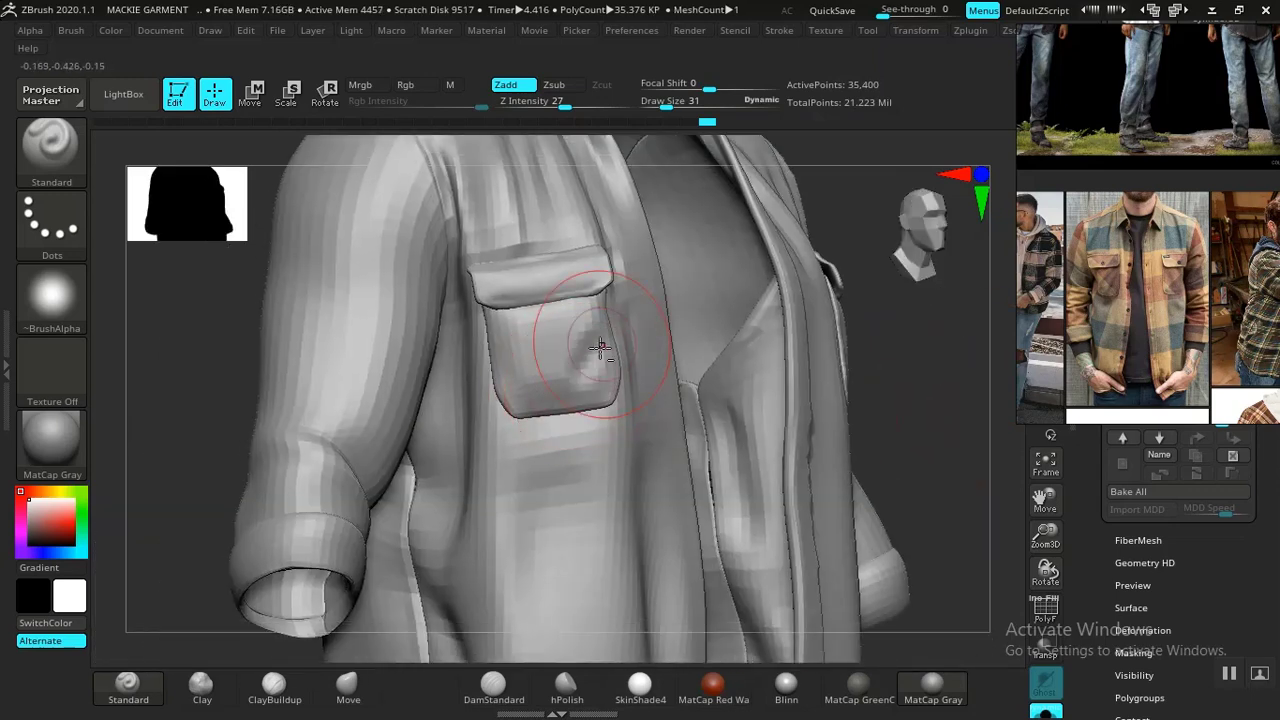
key("shift")
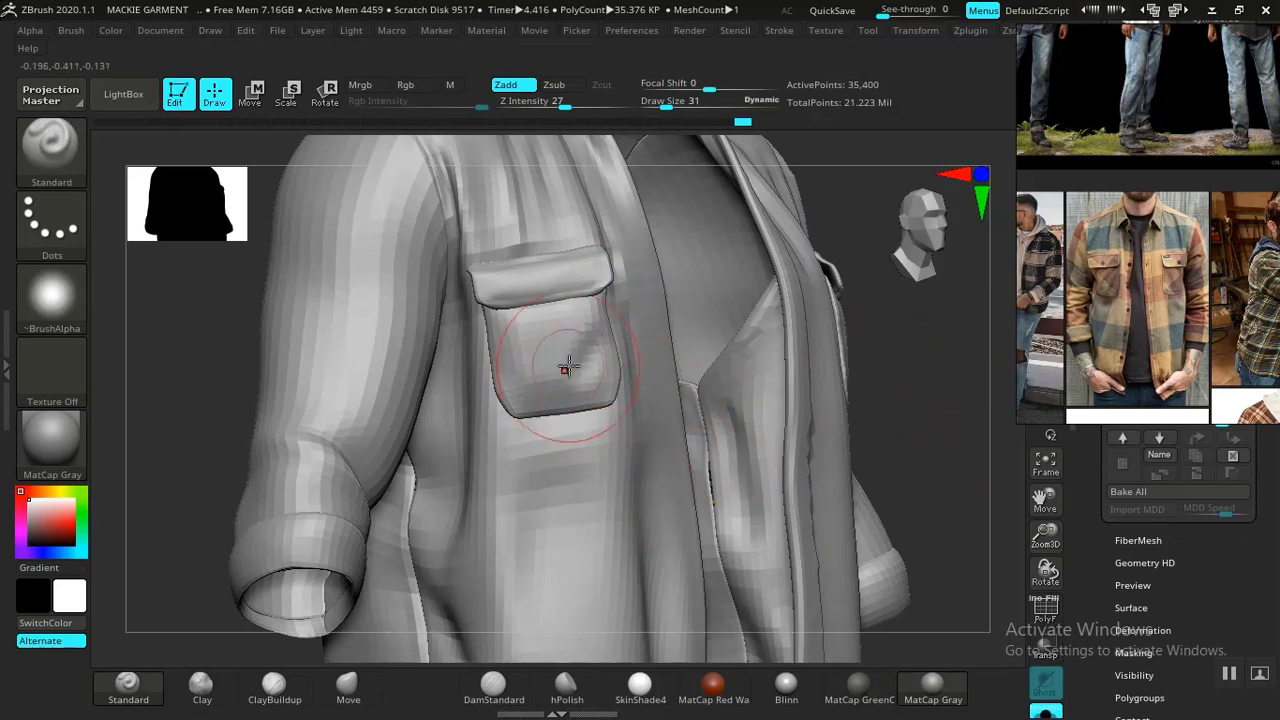
left_click_drag(551, 380, 571, 367)
key("ctrl+z")
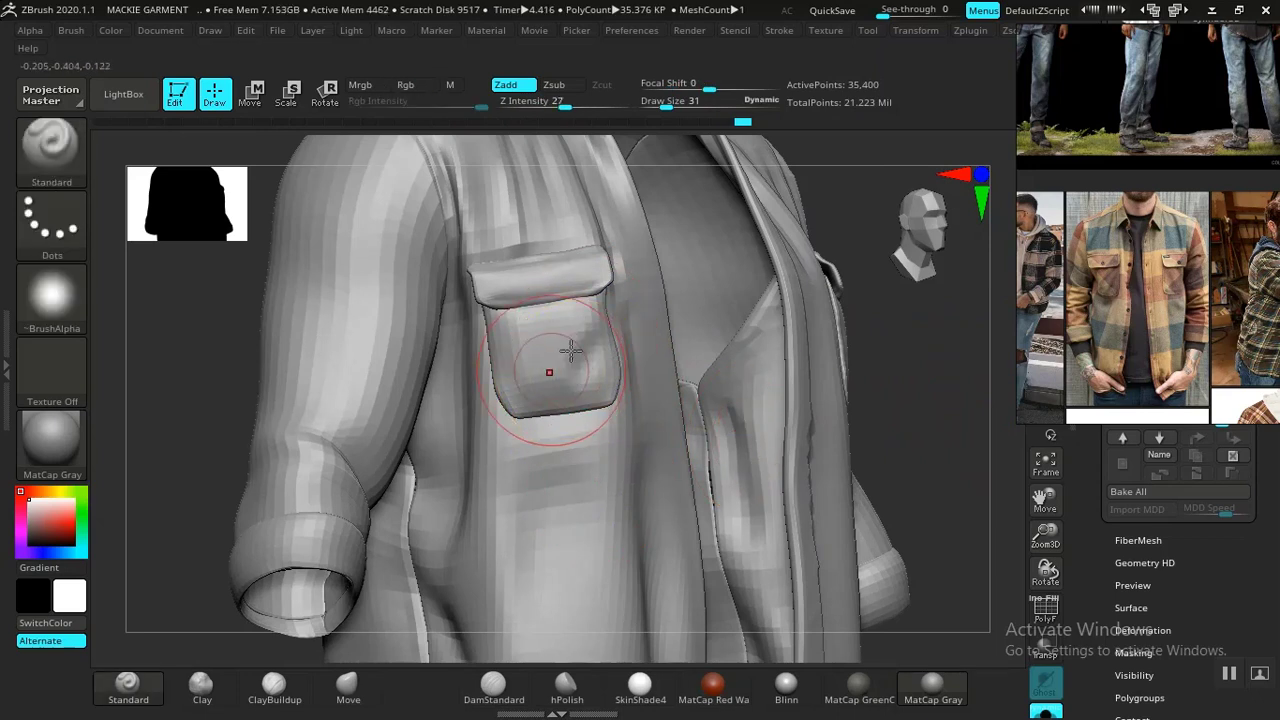
key("shift")
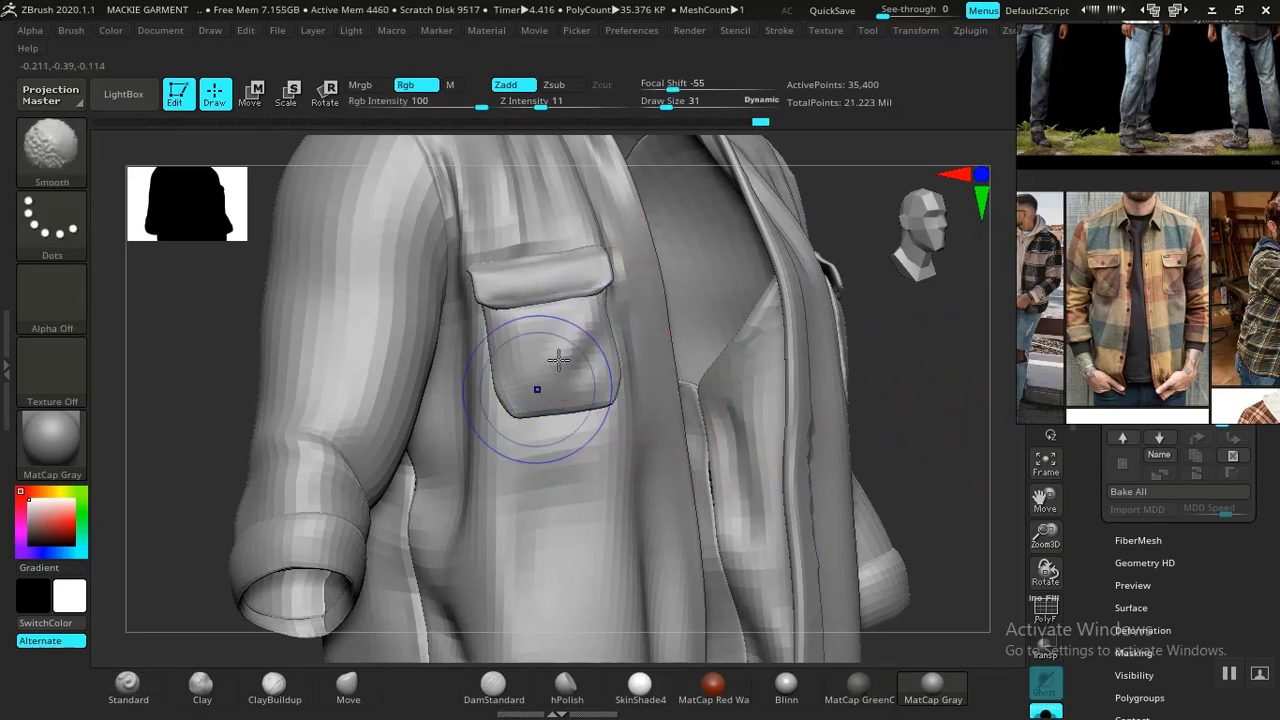
left_click_drag(558, 360, 556, 324, "shift")
left_click_drag(513, 424, 570, 350)
Carve a diagonal fold across the wearer's left chest pocket with draw size 31, replacing the first attempt
left_click_drag(929, 384, 834, 425, "alt")
left_click_drag(352, 536, 170, 555, "alt")
left_click_drag(854, 334, 926, 437, "alt")
left_click_drag(997, 283, 720, 400)
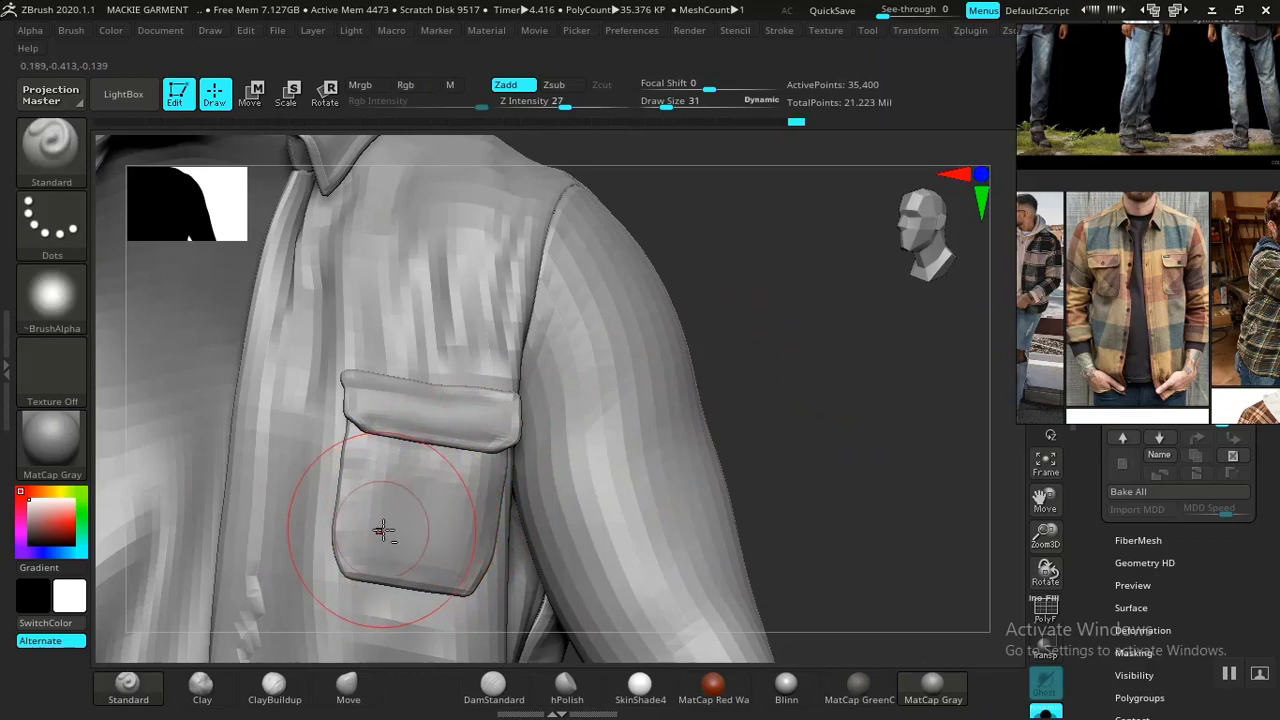
mouse_move(383, 530)
left_mouse_down("alt")
mouse_move(440, 501)
mouse_move(421, 509)
left_mouse_up("alt")
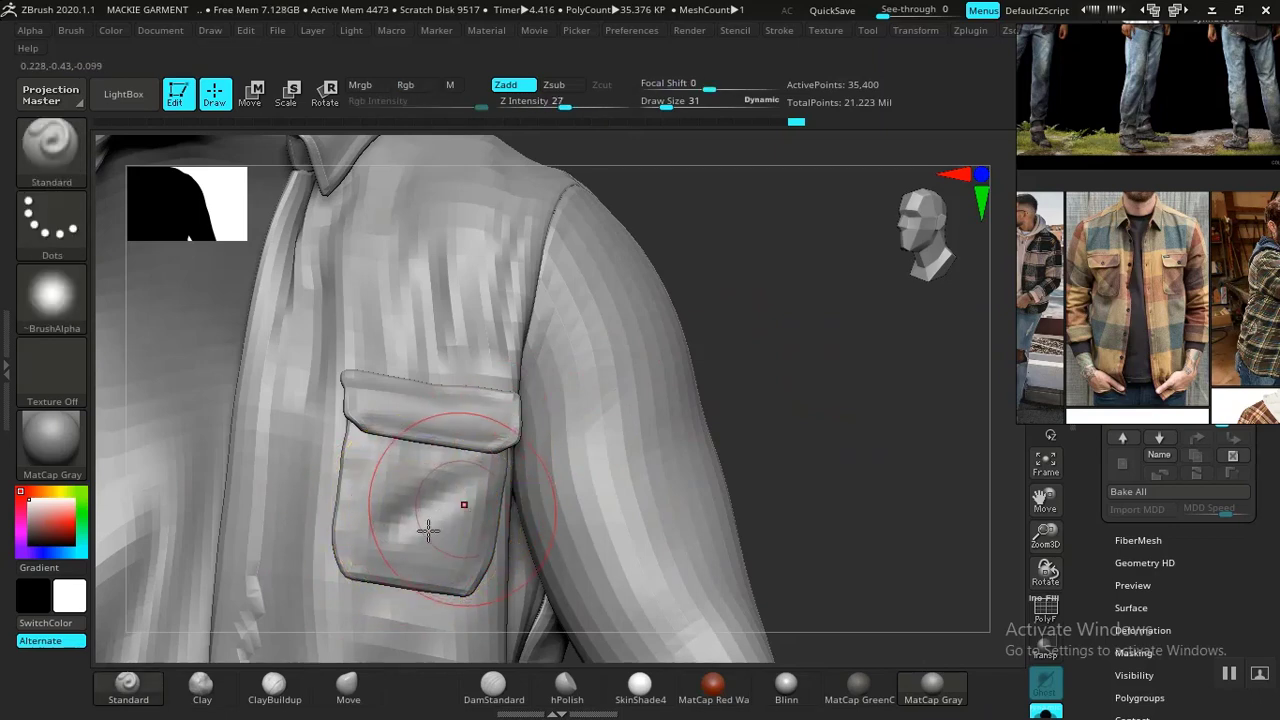
key("ctrl+z")
right_click(431, 516)
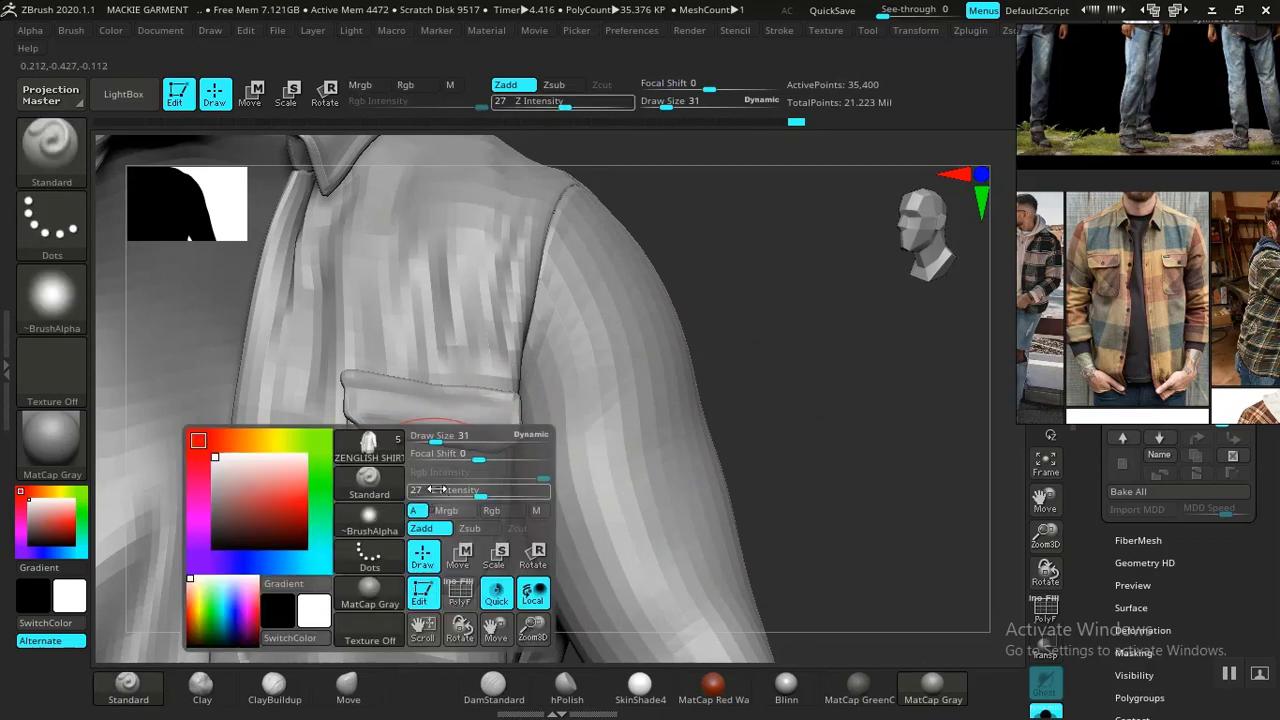
left_click_drag(406, 524, 414, 508, "alt")
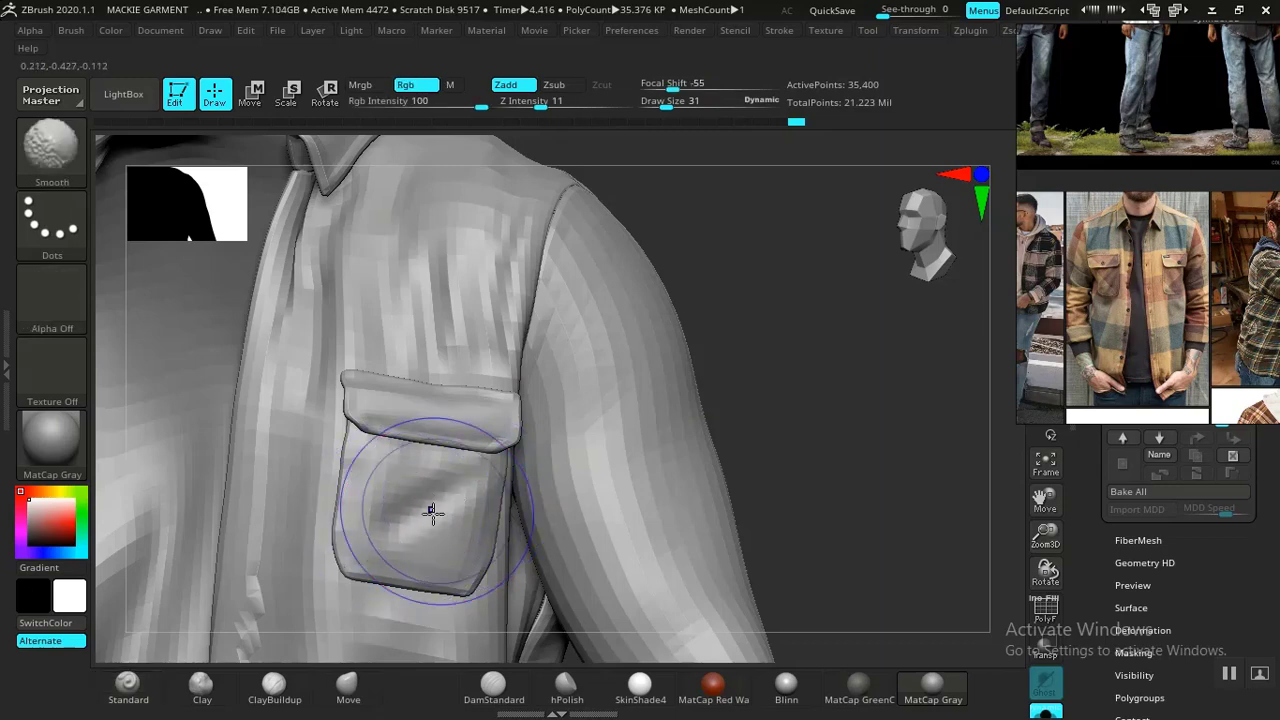
Refine the folds on the wearer's left chest pocket with draw size 16 and soften them with smoothing
right_click(476, 462)
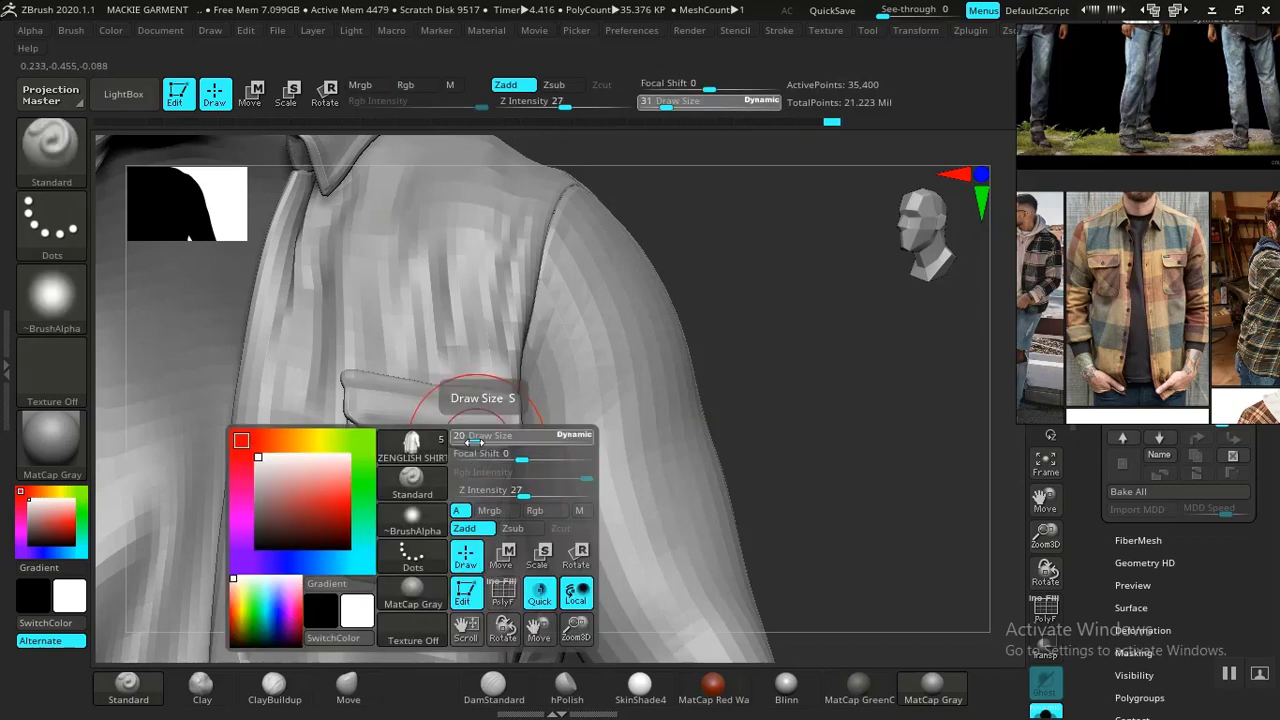
left_click_drag(478, 439, 467, 440)
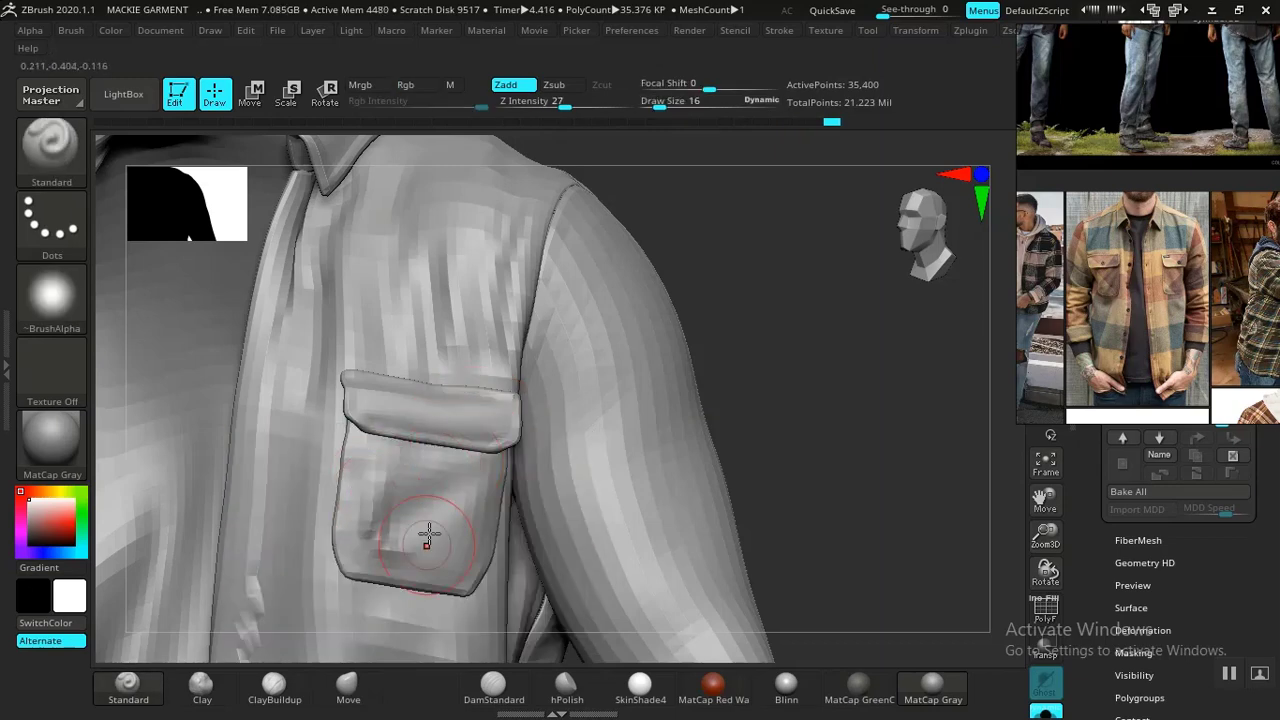
key("shift")
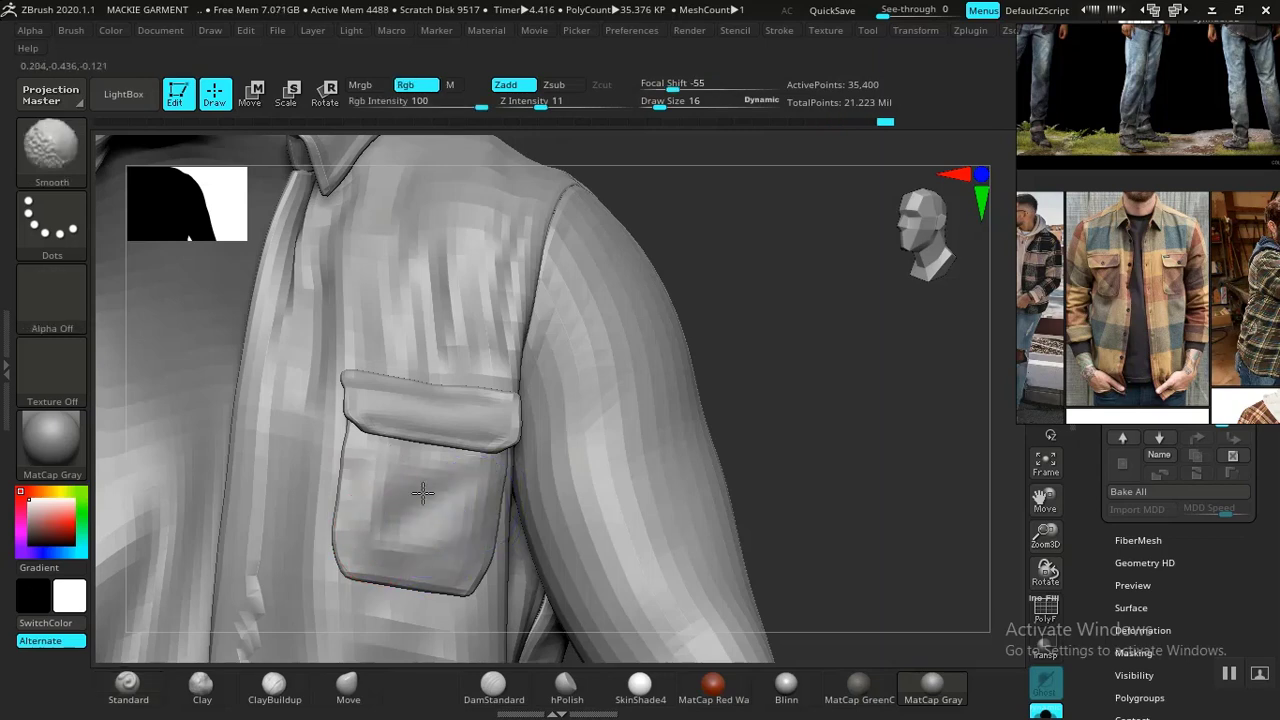
left_click_drag(423, 493, 432, 486, "shift")
Try folds on the shirt's back behind the wearer's left sleeve with draw size 81, and undo the unwanted strokes
mouse_move(757, 338)
left_mouse_down("alt")
mouse_move(740, 354)
mouse_move(723, 440)
mouse_move(655, 486)
mouse_move(723, 463)
mouse_move(649, 451)
mouse_move(751, 491)
mouse_move(811, 493)
mouse_move(768, 464)
mouse_move(734, 491)
mouse_move(800, 562)
left_mouse_up("alt")
right_click(580, 505)
left_click_drag(637, 405, 662, 404)
mouse_move(817, 523)
left_mouse_down("alt")
mouse_move(814, 552)
mouse_move(789, 514)
mouse_move(649, 493)
left_mouse_up("alt")
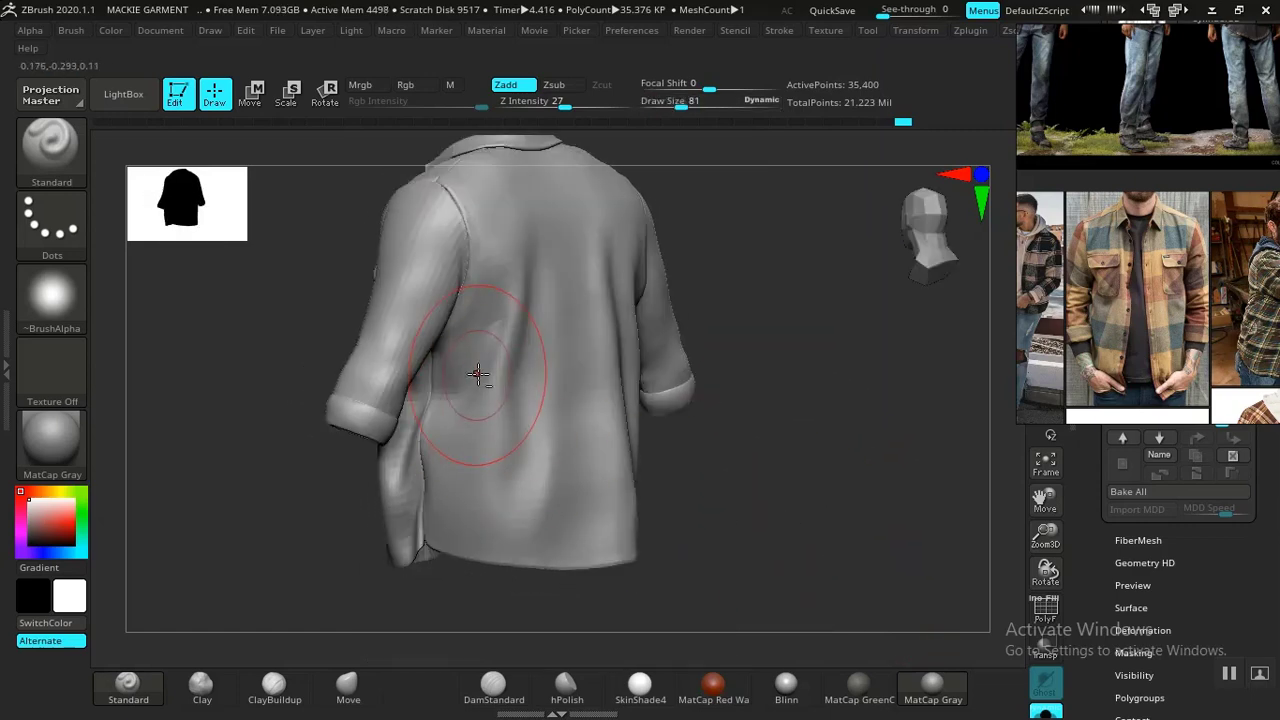
key("ctrl+z")
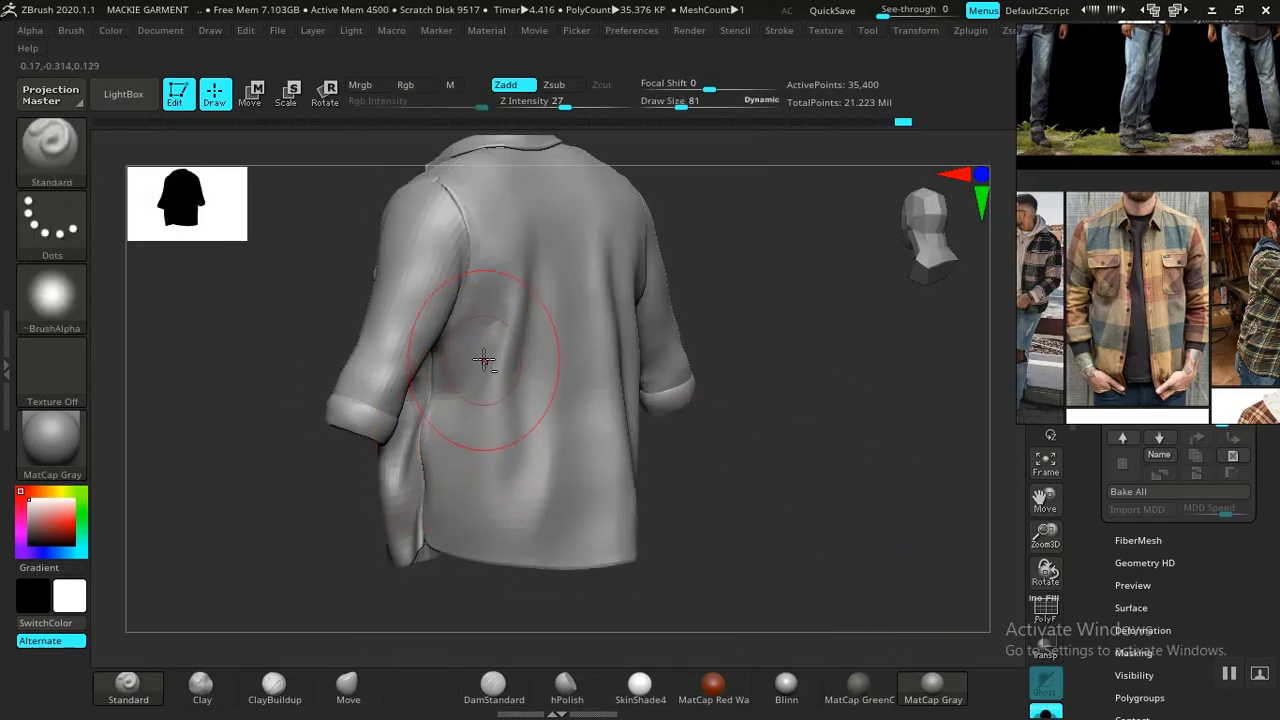
key("ctrl+z")
Try to sculpt a fold on the lower back beside the wearer's left side seam with draw size 81
left_click_drag(748, 463, 752, 502, "alt")
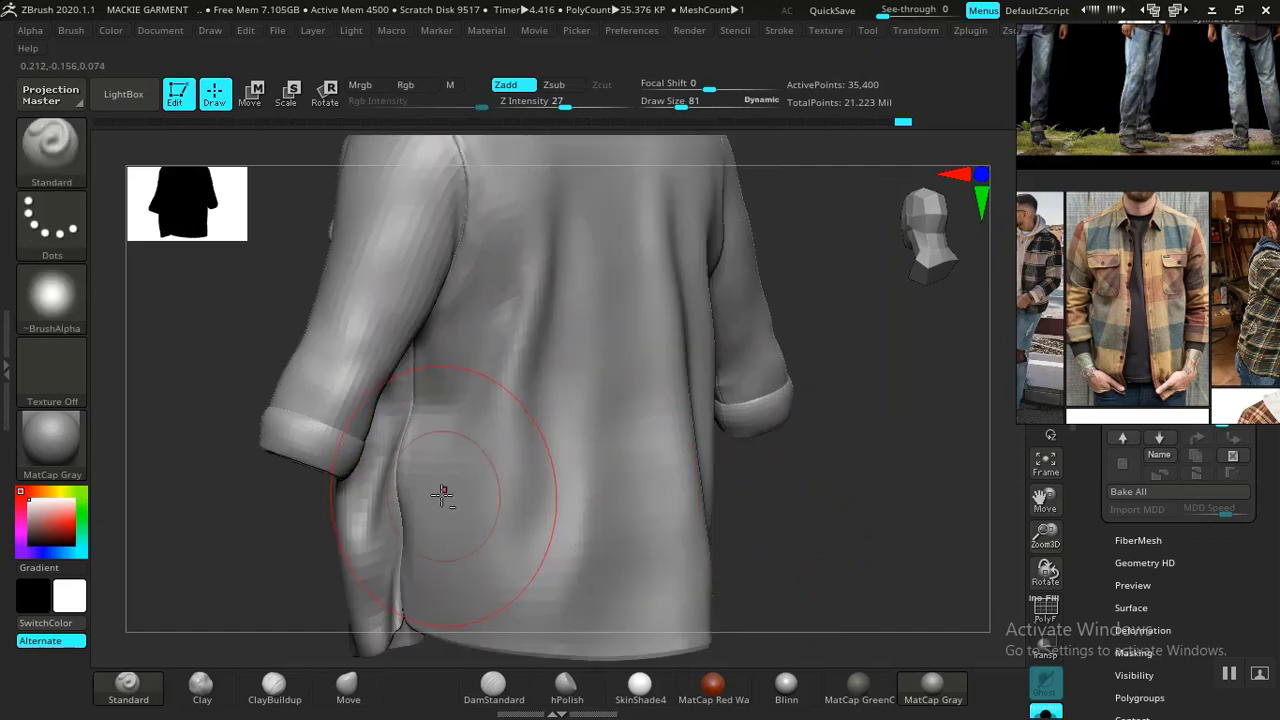
key("shift")
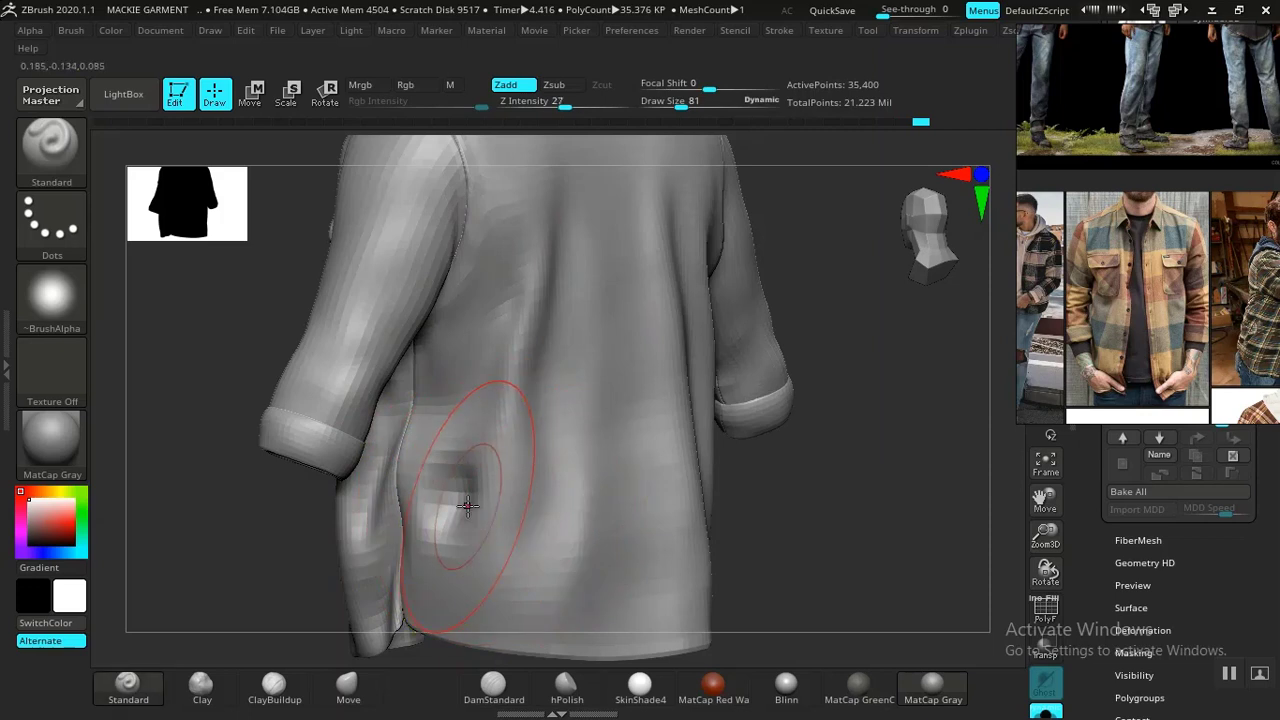
key("ctrl+z")
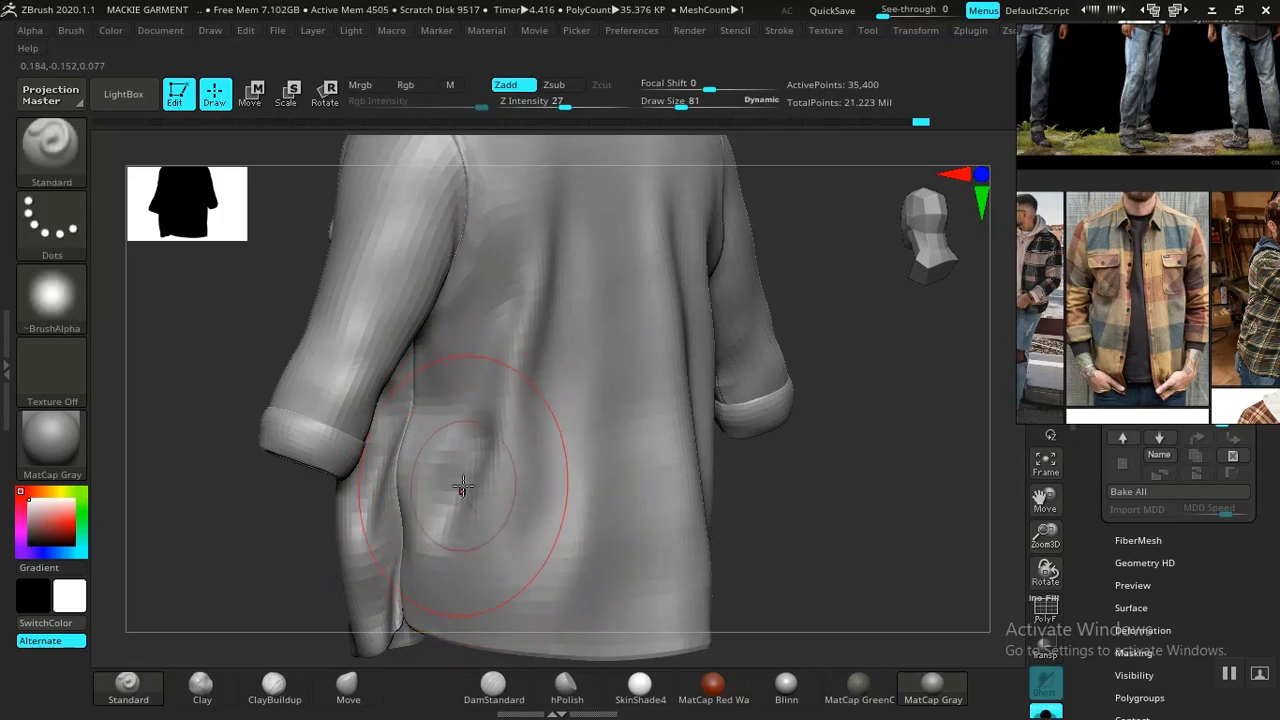
key("ctrl+z")
left_click_drag(466, 449, 466, 466, "shift")
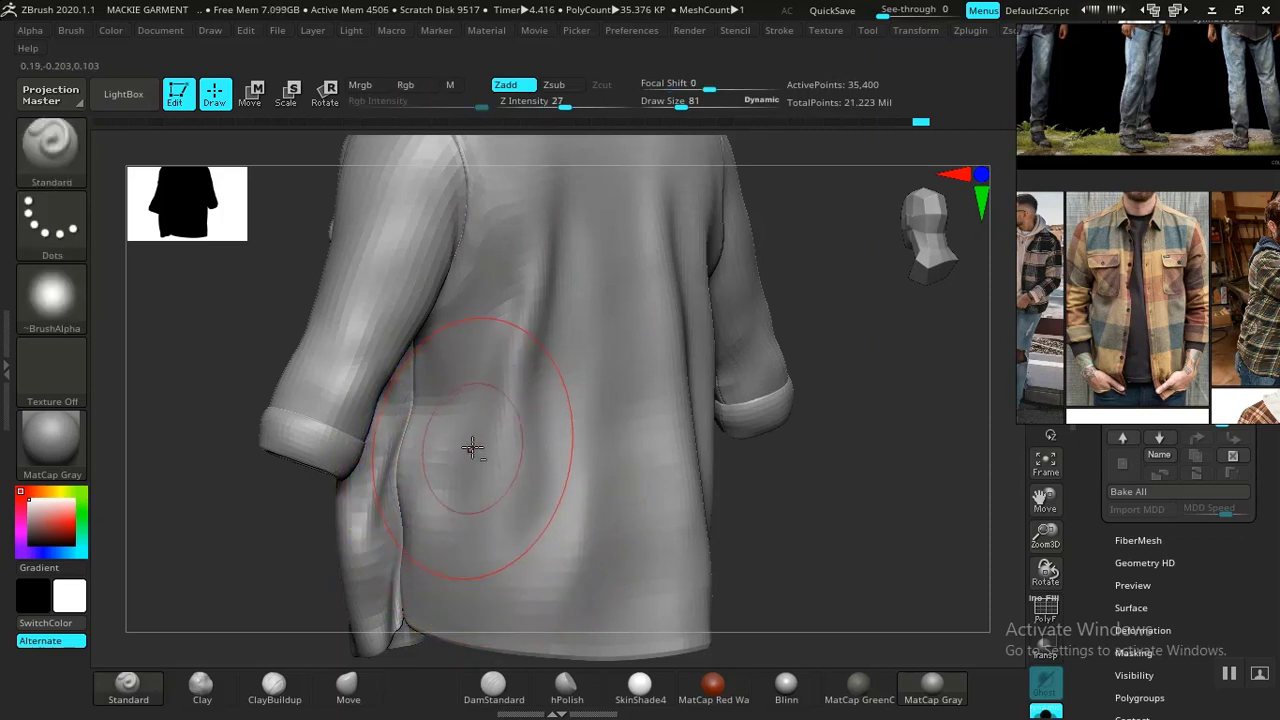
key("ctrl+z")
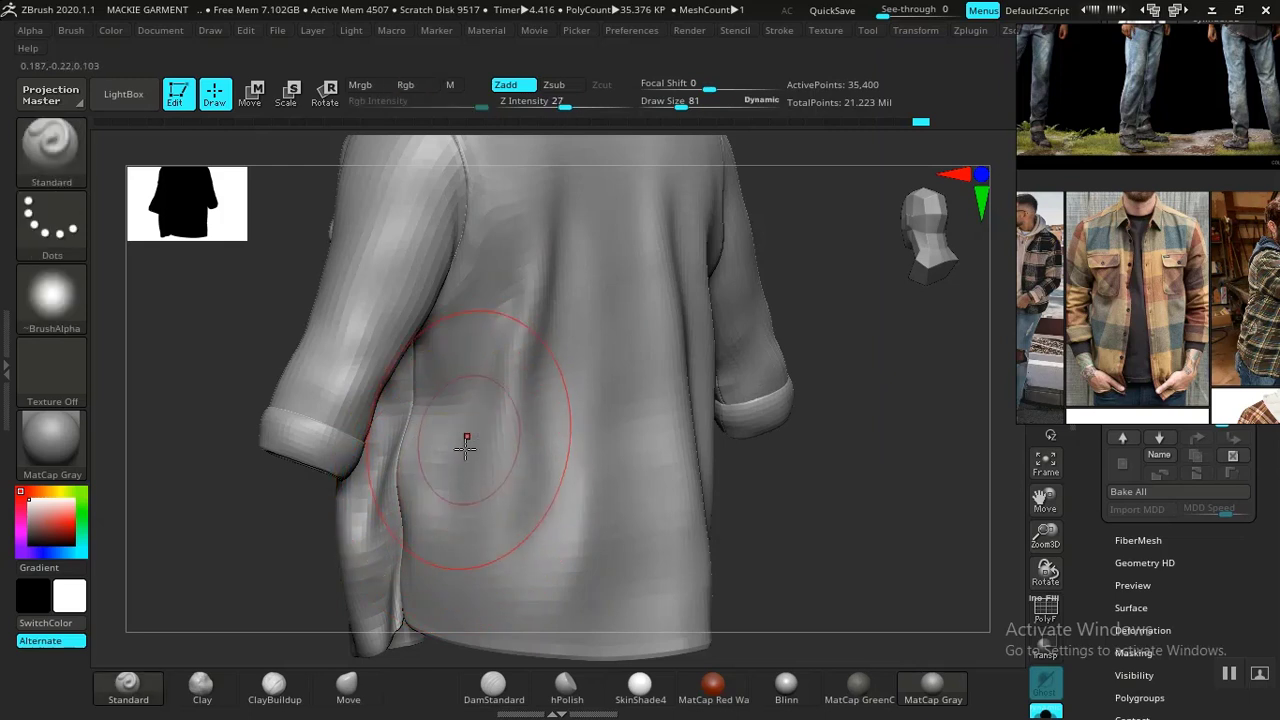
key("ctrl+z")
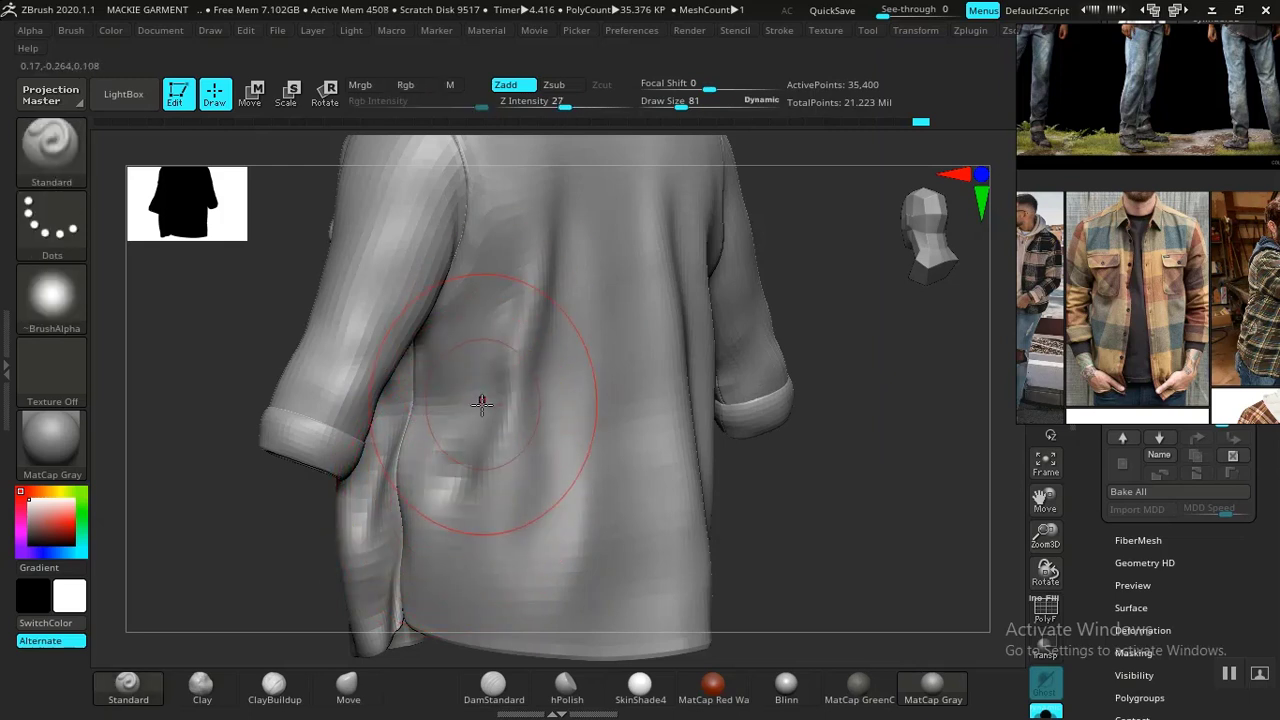
key("ctrl+z")
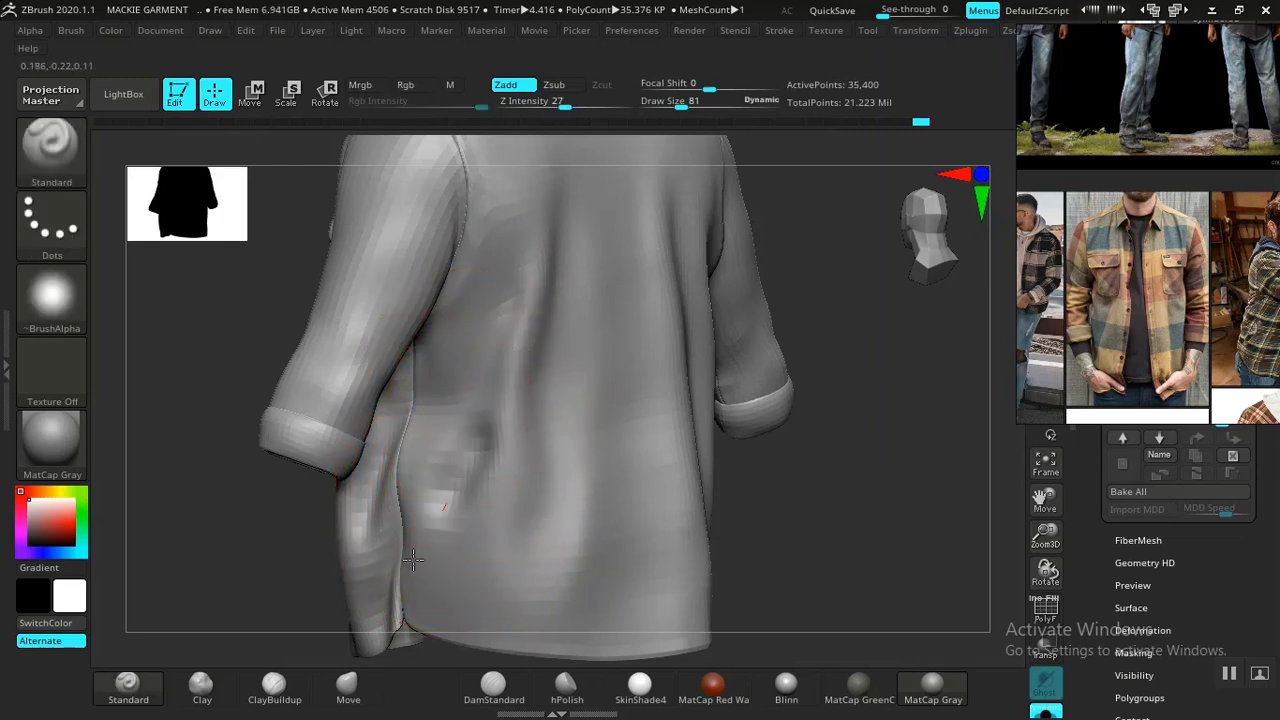
Sculpt a diagonal fold on the lower back beside the wearer's left side seam with draw size 69, and smooth it
key("space")
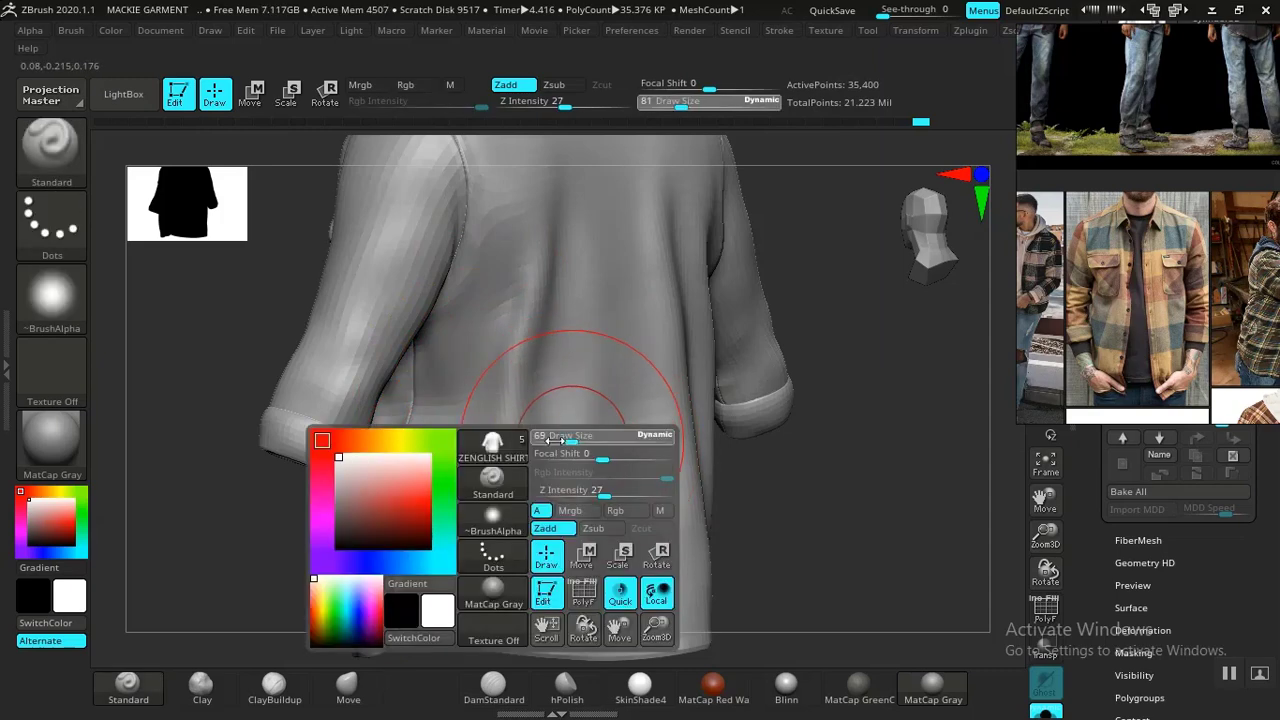
left_click_drag(570, 440, 555, 440)
key("shift")
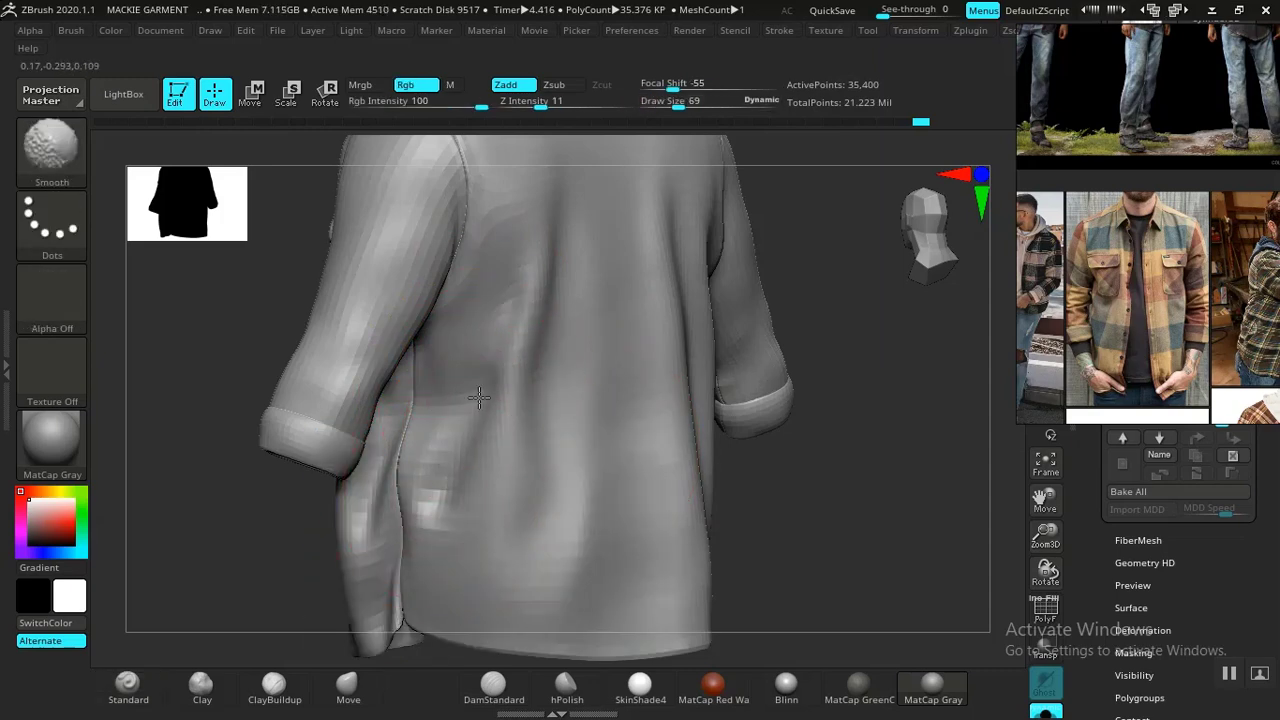
left_click_drag(805, 510, 805, 395)
key("shift")
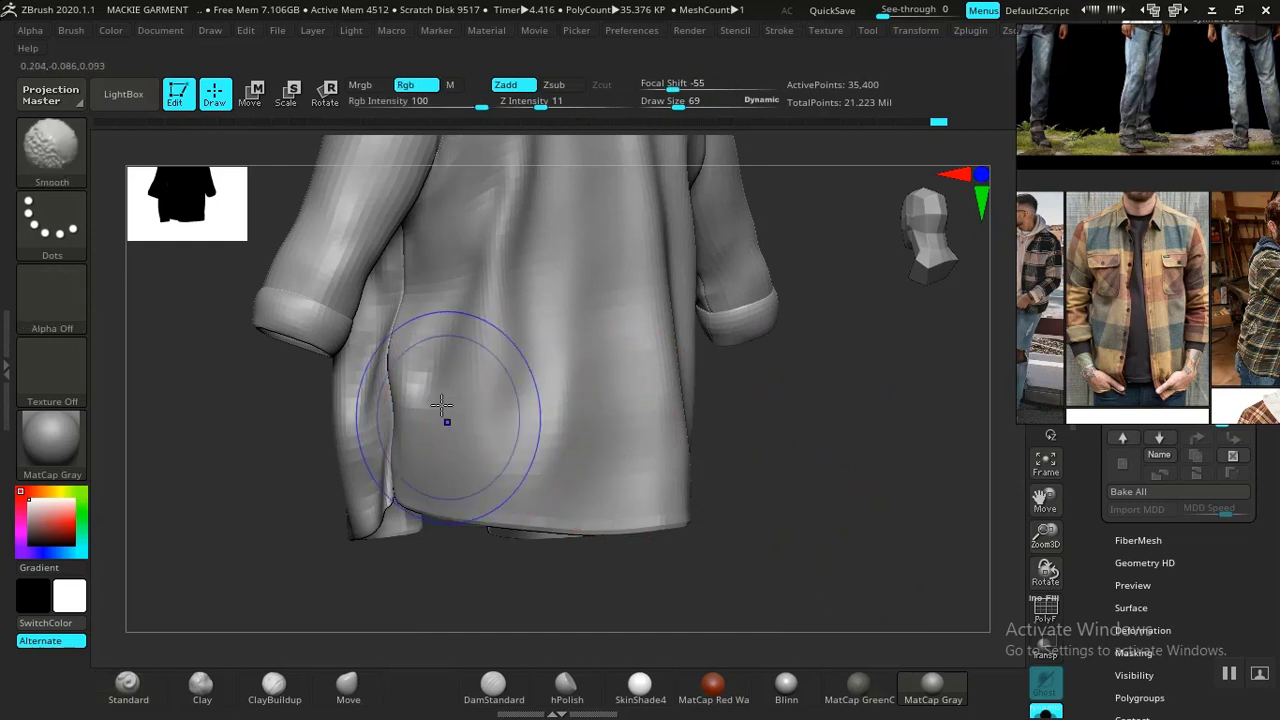
Sculpt soft vertical folds down the lower back toward the hem with draw size 69, undoing a stray stroke and smoothing the transitions
left_click_drag(538, 432, 538, 422, "shift")
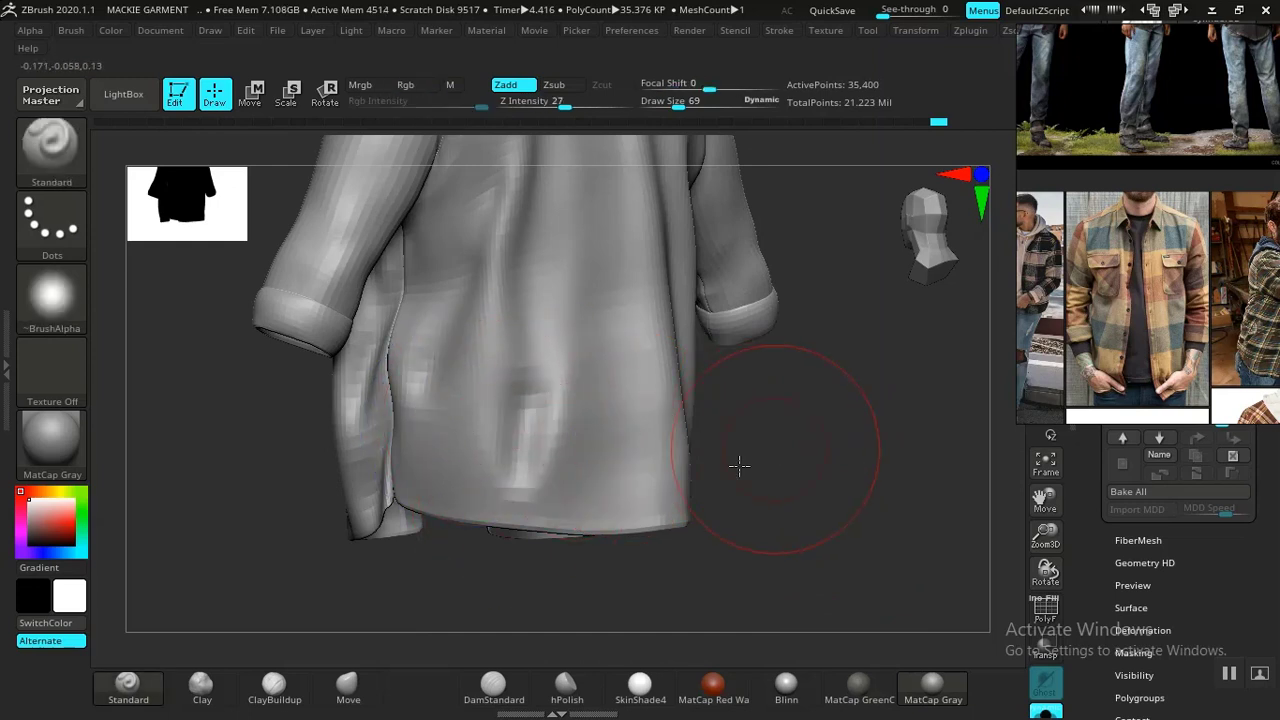
left_click_drag(739, 464, 536, 420)
left_click_drag(537, 361, 548, 300)
key("ctrl+z")
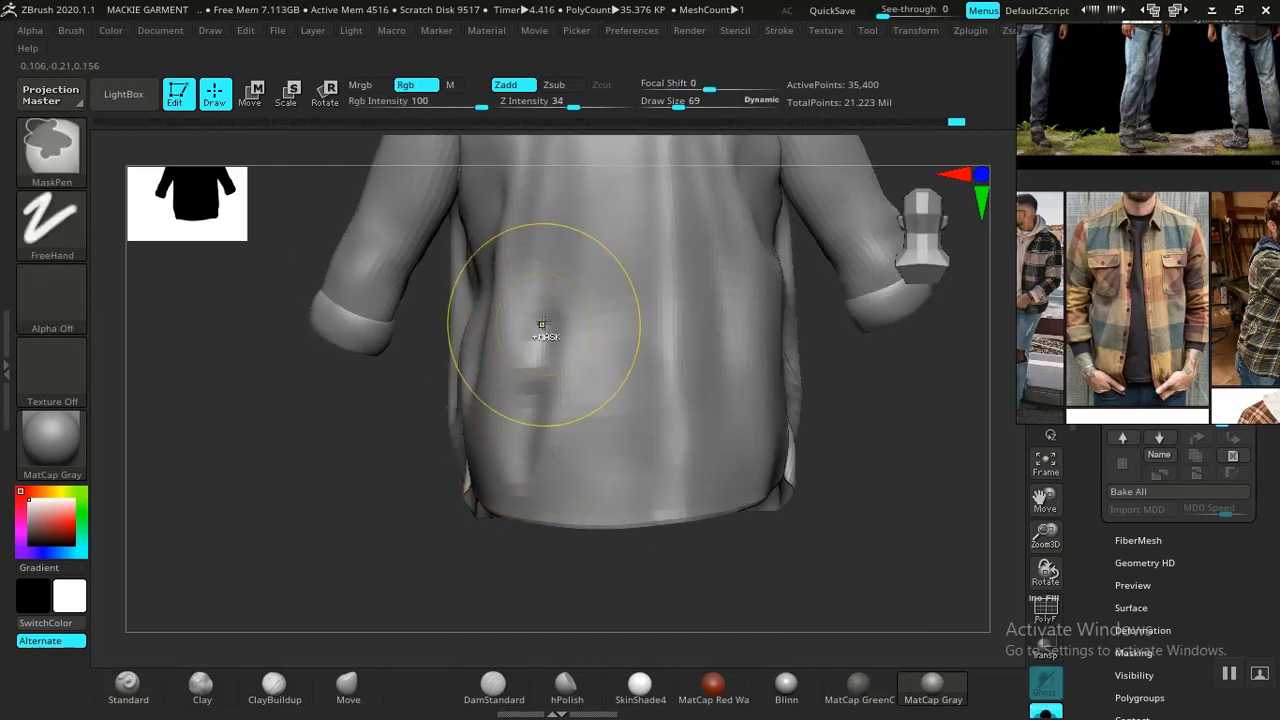
mouse_move(816, 441)
left_mouse_down()
mouse_move(897, 460)
mouse_move(850, 525)
left_mouse_up()
left_click_drag(541, 440, 543, 431, "shift")
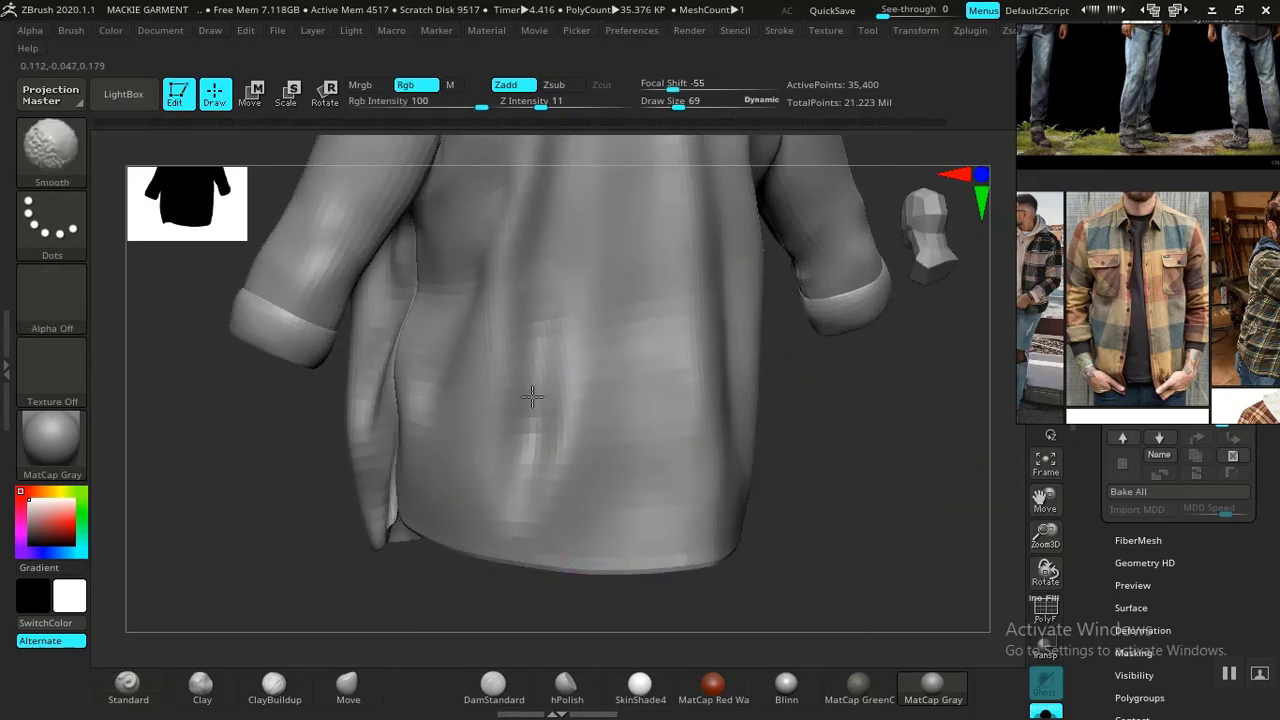
mouse_move(563, 581)
left_mouse_down()
mouse_move(794, 634)
mouse_move(811, 580)
mouse_move(615, 380)
left_mouse_up()
left_click_drag(599, 330, 628, 518)
left_click_drag(684, 395, 671, 400)
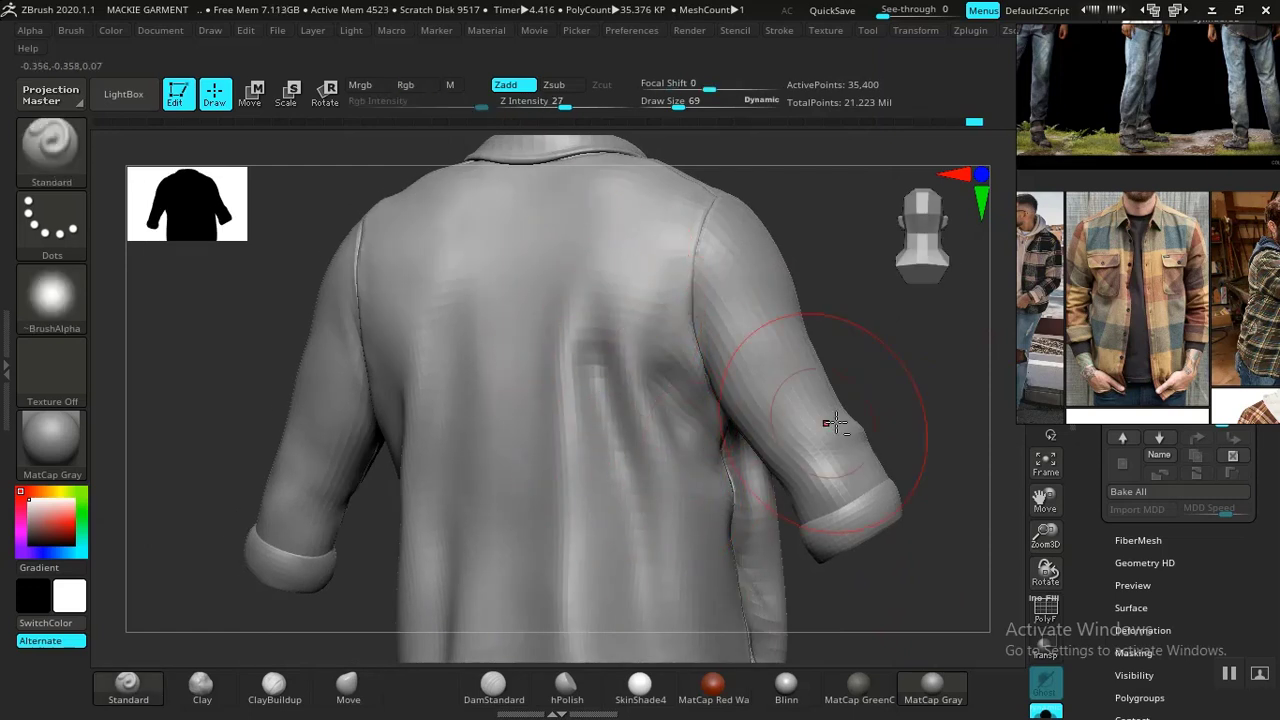
Extend the folds down the lower back on the wearer's right side to just above the hem, and smooth them
right_click_drag(835, 424, 671, 349)
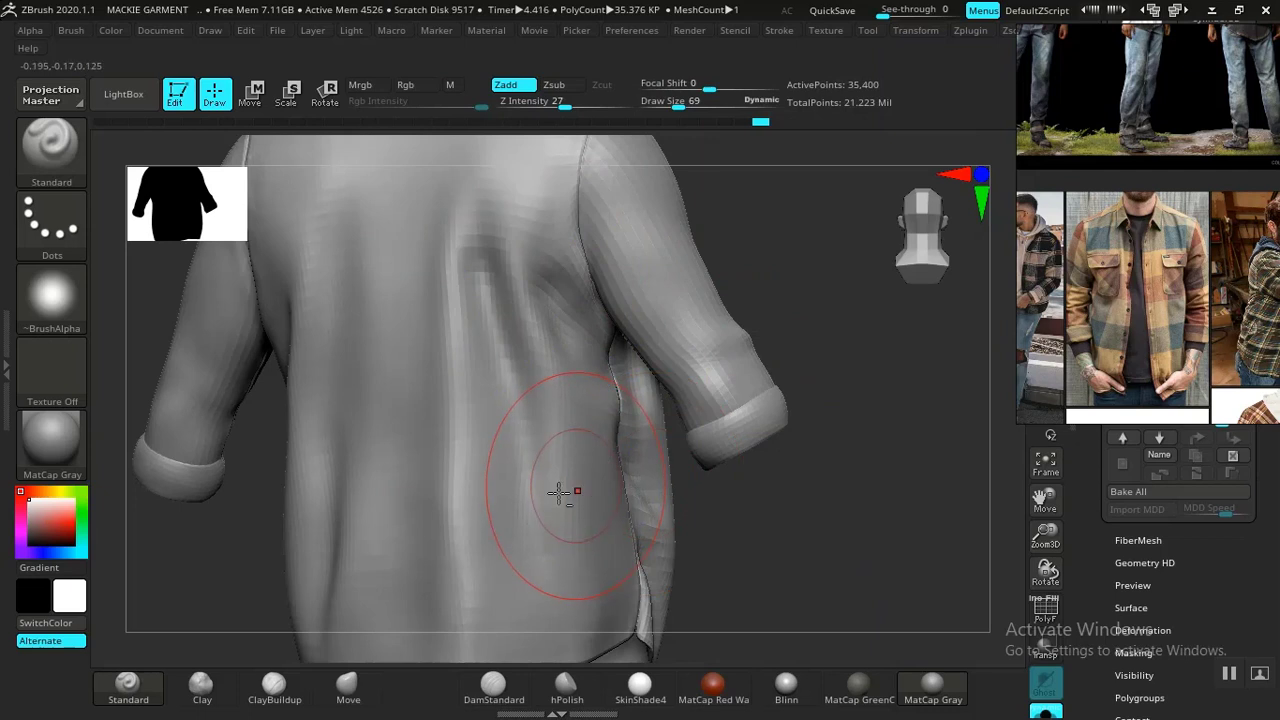
left_click_drag(545, 625, 530, 507, "shift")
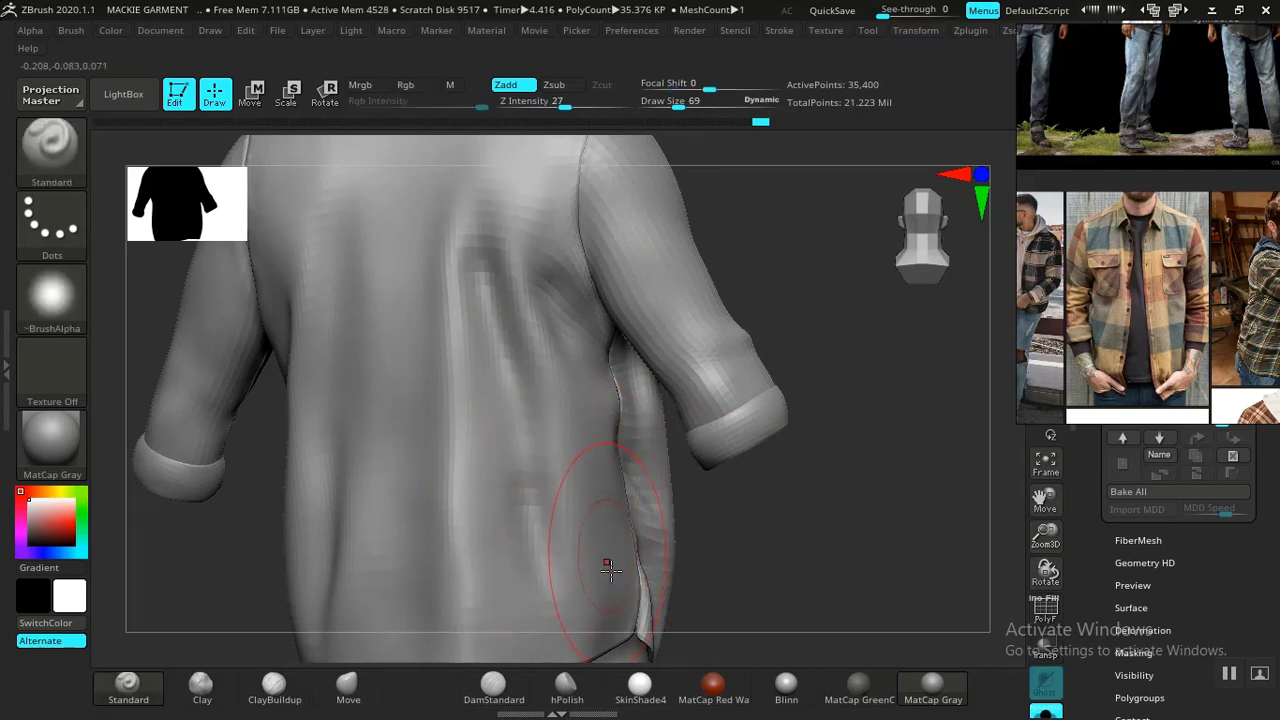
mouse_move(610, 570)
right_mouse_down()
mouse_move(757, 423)
mouse_move(616, 470)
right_mouse_up()
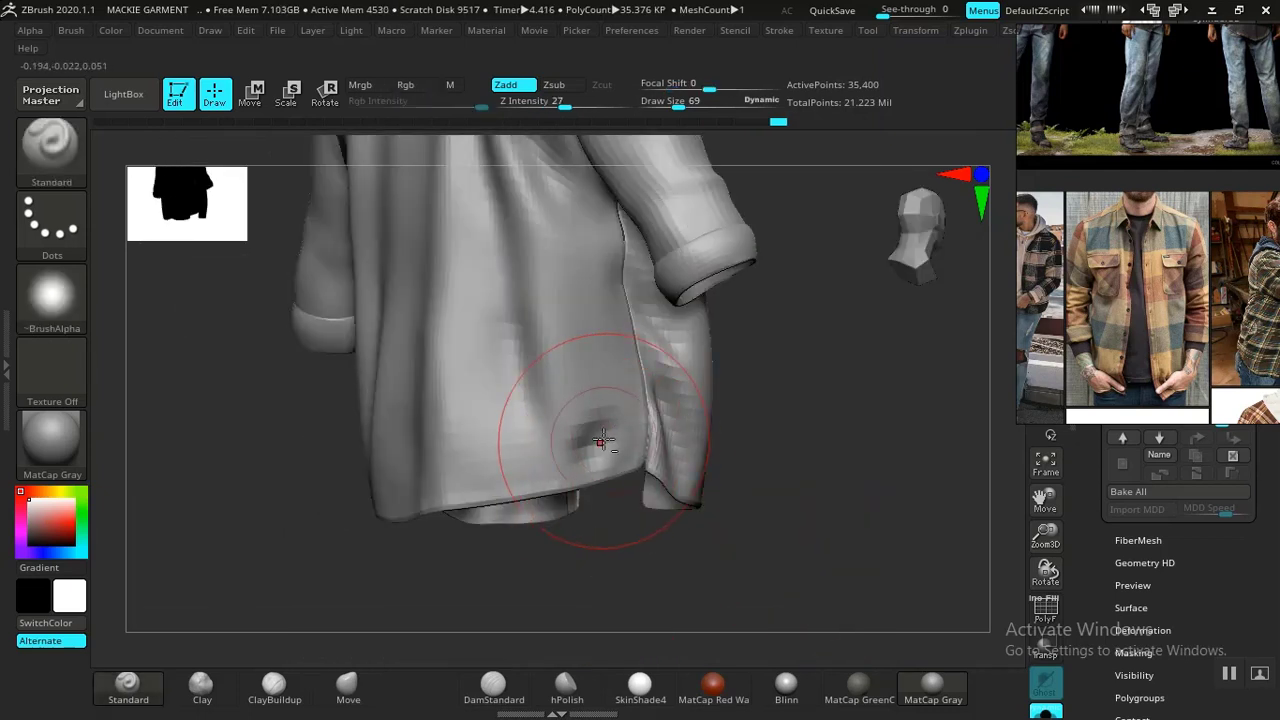
mouse_move(617, 413)
left_mouse_down("shift")
mouse_move(552, 469)
mouse_move(568, 403)
mouse_move(574, 450)
mouse_move(550, 390)
mouse_move(580, 440)
mouse_move(577, 354)
left_mouse_up("shift")
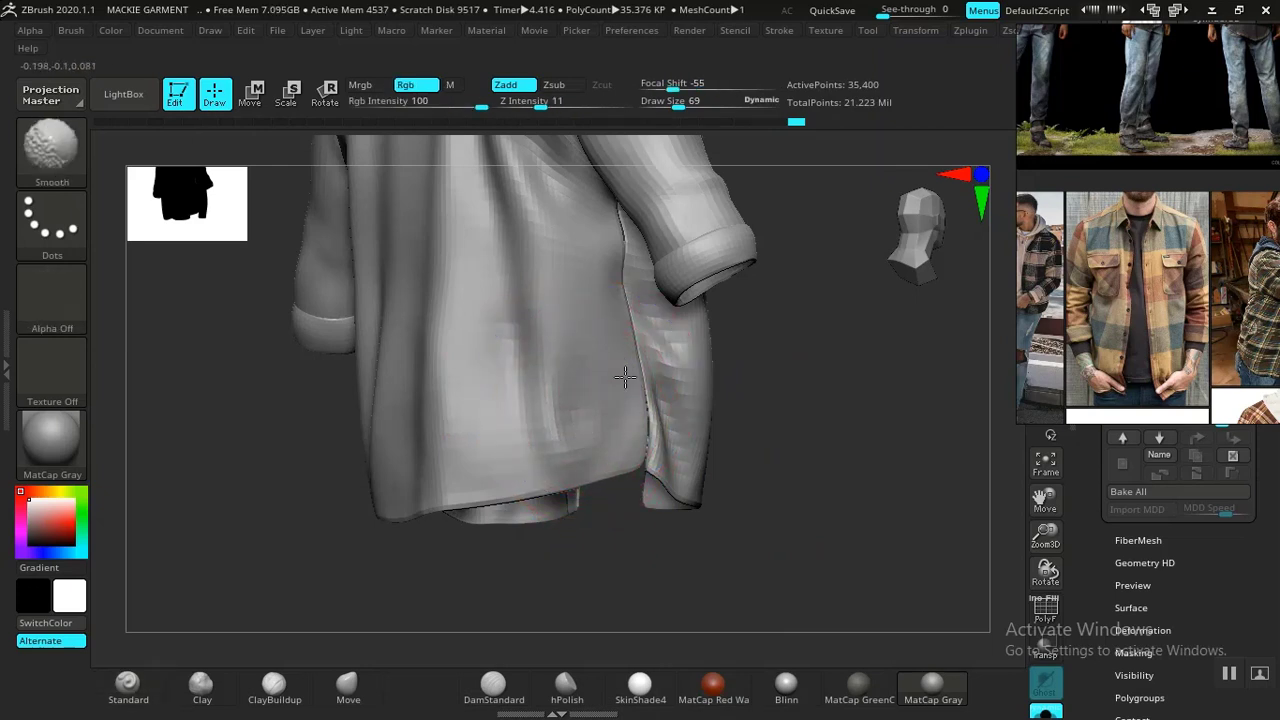
left_click_drag(785, 480, 777, 440, "alt")
left_click_drag(768, 302, 801, 421, "alt")
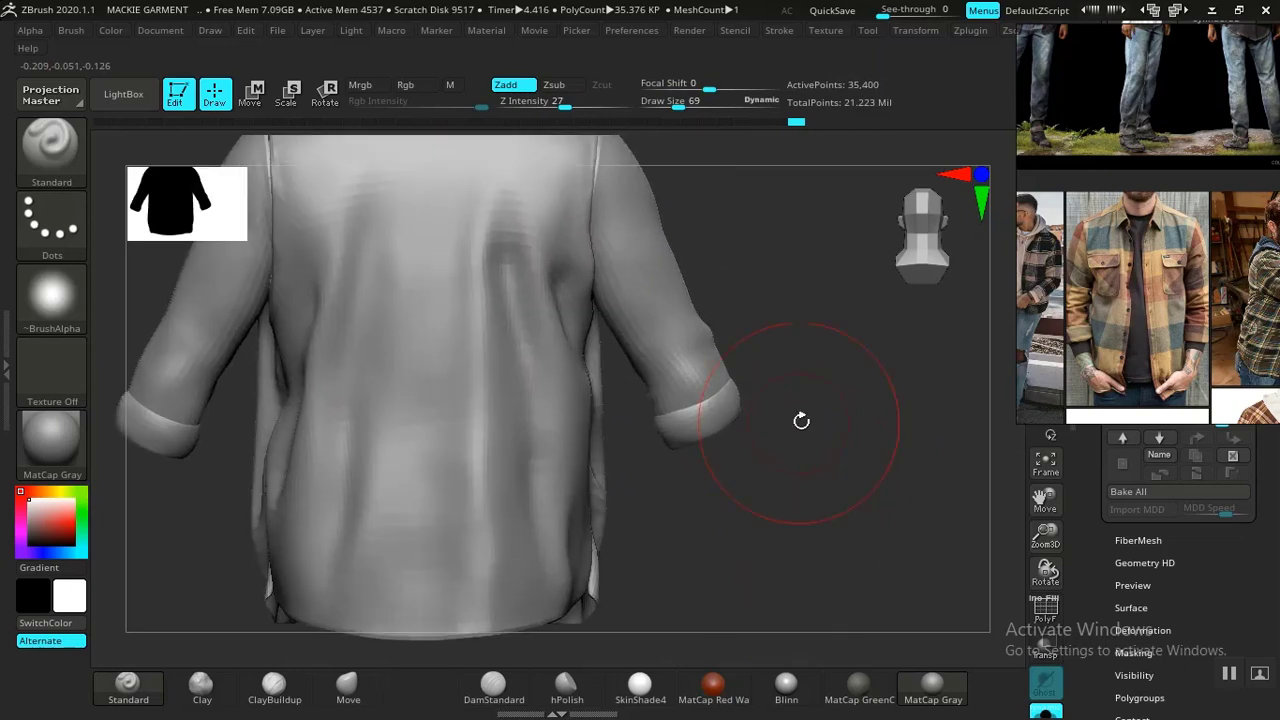
mouse_move(816, 225)
left_mouse_down("alt")
mouse_move(826, 409)
mouse_move(774, 400)
mouse_move(840, 471)
mouse_move(897, 411)
mouse_move(912, 525)
left_mouse_up("alt")
Rework the top of the fold behind the wearer's left shoulder with draw size 42, replacing the first attempt, and smooth it
left_click_drag(457, 440, 439, 523, "alt")
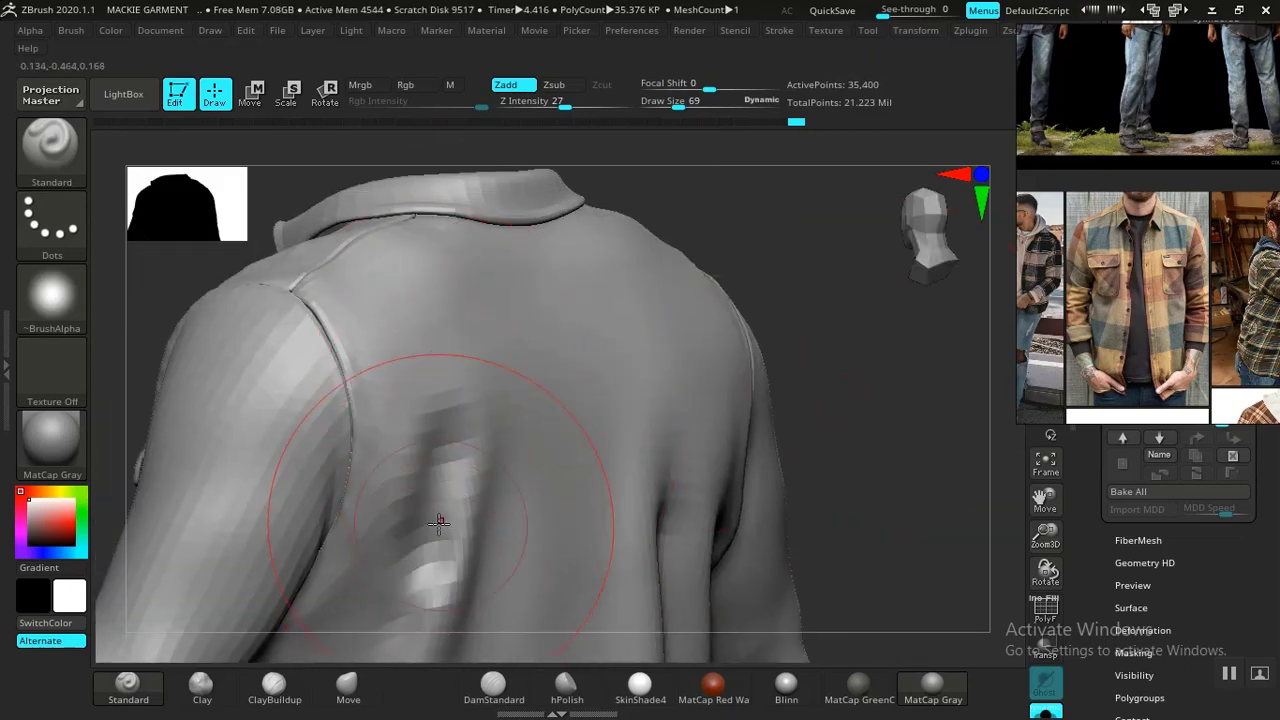
key("ctrl+z")
key("space")
left_click_drag(431, 430, 412, 434)
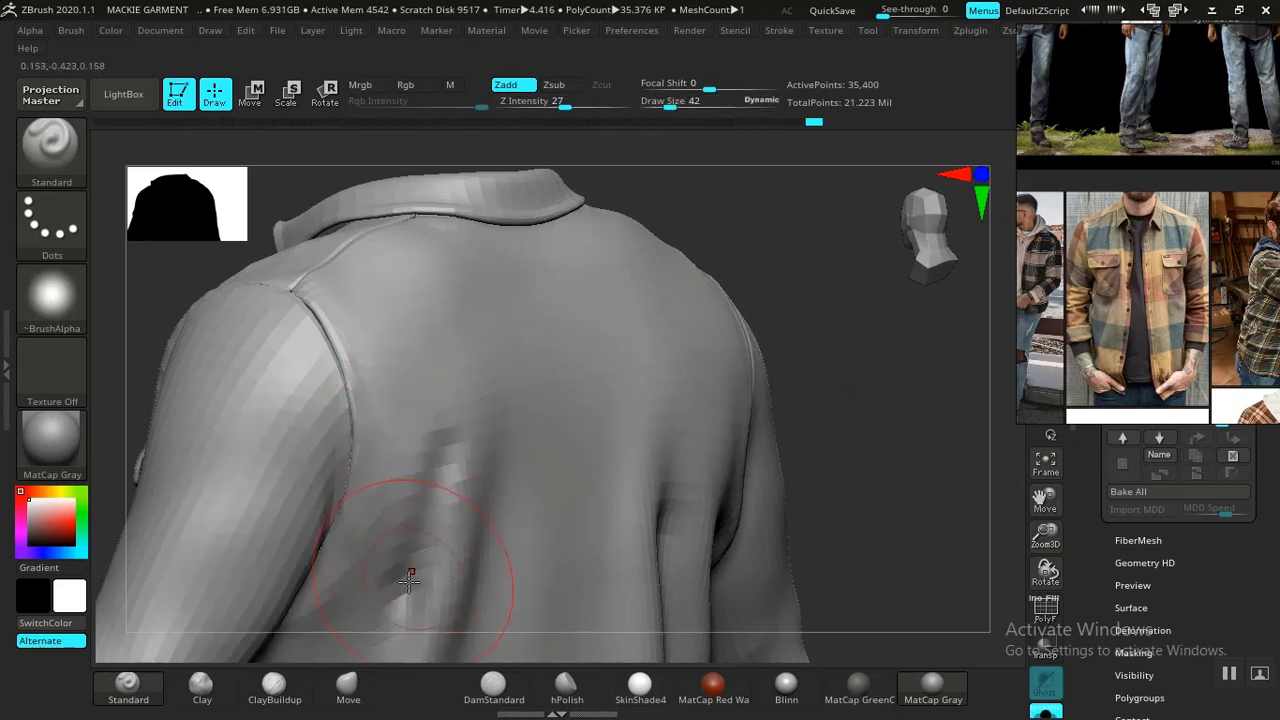
key("shift")
left_click_drag(479, 424, 450, 606)
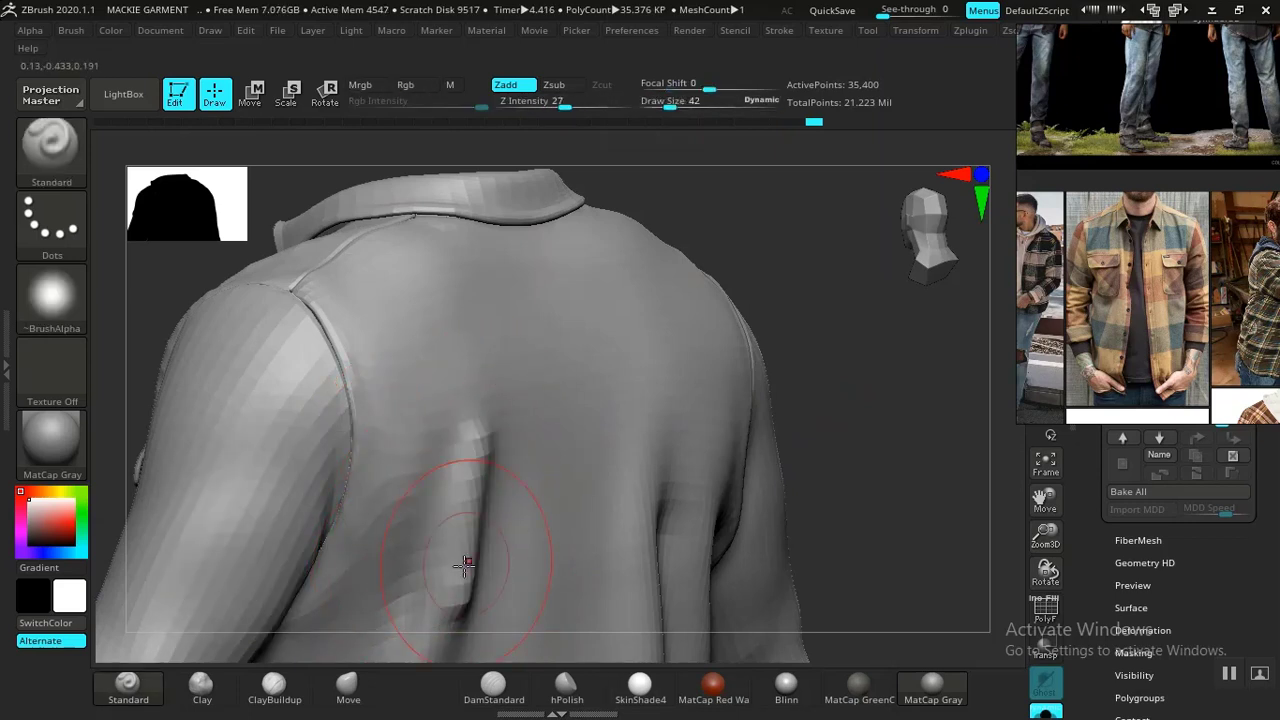
left_click_drag(468, 558, 455, 620, "shift")
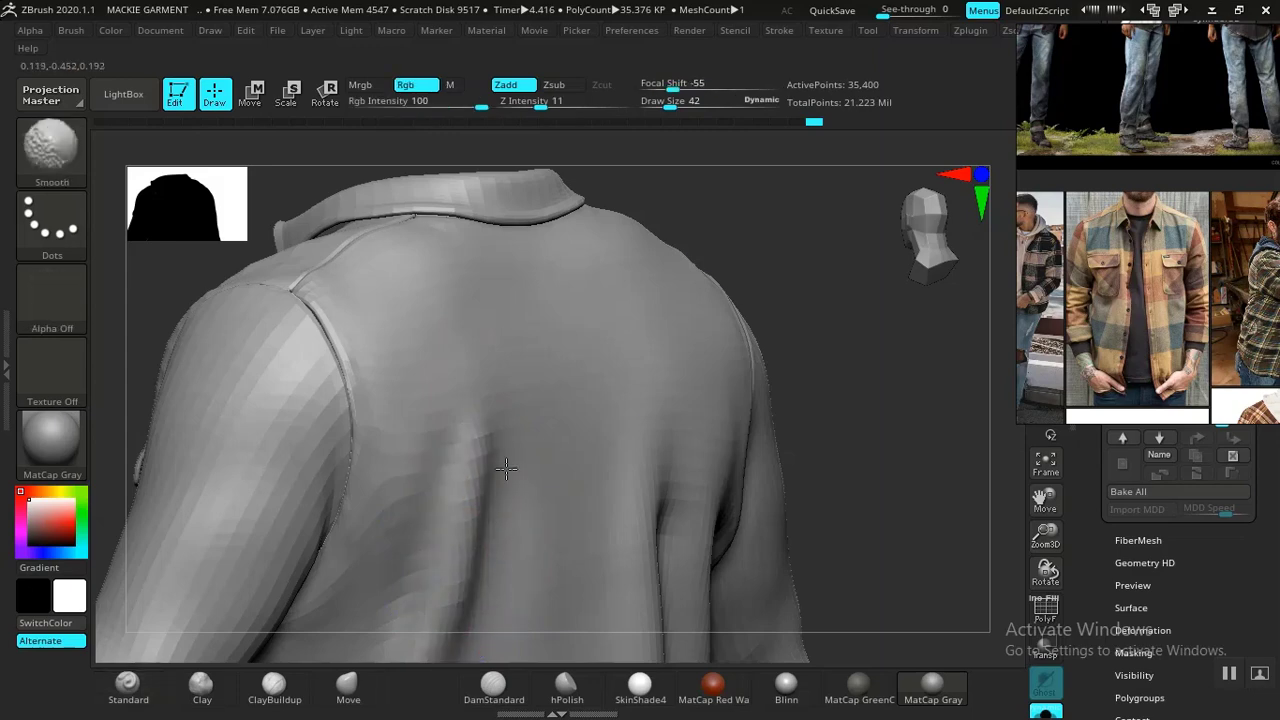
Shape and smooth the upper ends of the back folds beside the wearer's right armhole
mouse_move(849, 403)
left_mouse_down("alt")
mouse_move(783, 331)
mouse_move(816, 423)
mouse_move(800, 343)
left_mouse_up("alt")
left_click_drag(800, 343, 800, 510, "alt")
mouse_move(649, 543)
left_mouse_down("shift")
mouse_move(640, 505)
mouse_move(623, 543)
mouse_move(625, 512)
left_mouse_up("shift")
left_click_drag(627, 440, 604, 540)
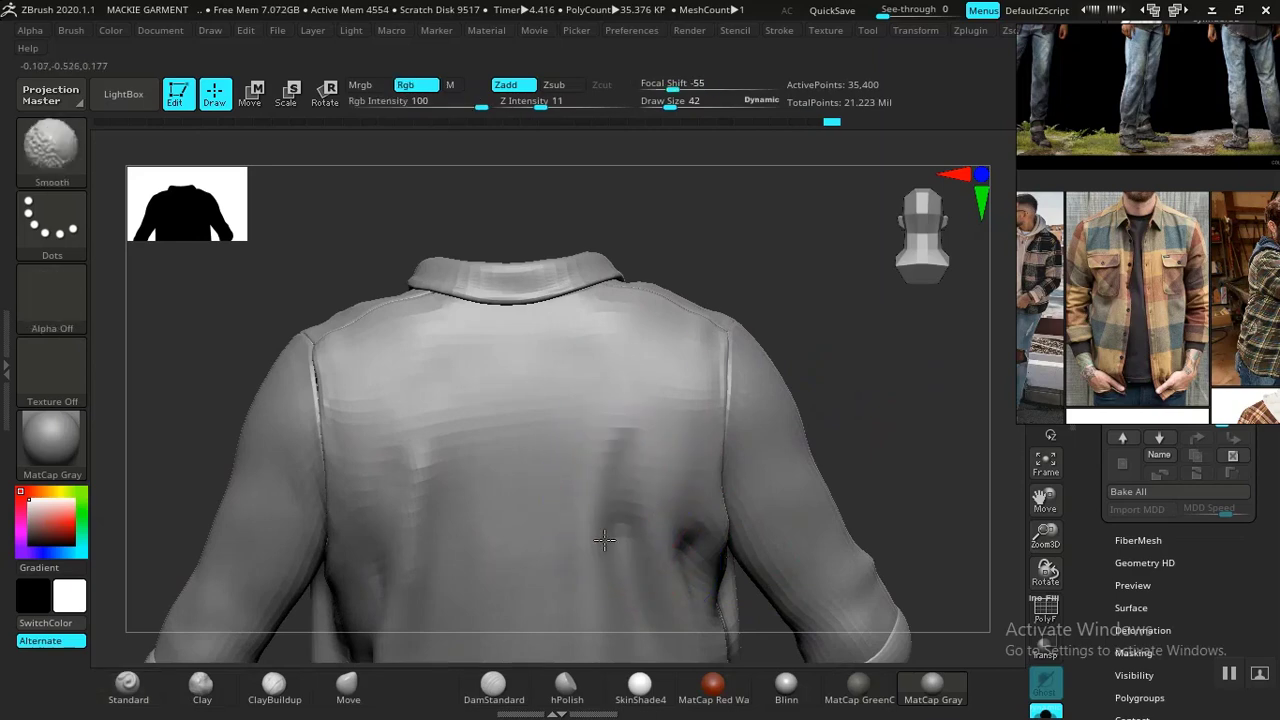
mouse_move(762, 507)
left_mouse_down()
mouse_move(851, 463)
mouse_move(880, 240)
mouse_move(883, 406)
mouse_move(783, 526)
mouse_move(782, 562)
left_mouse_up()
mouse_move(597, 409)
left_mouse_down("alt")
mouse_move(591, 444)
mouse_move(611, 443)
left_mouse_up("alt")
Carve a broad diagonal fold across the middle of the lower back with draw size 112, and smooth it
key("space")
left_click_drag(640, 402, 661, 402)
key("ctrl+z")
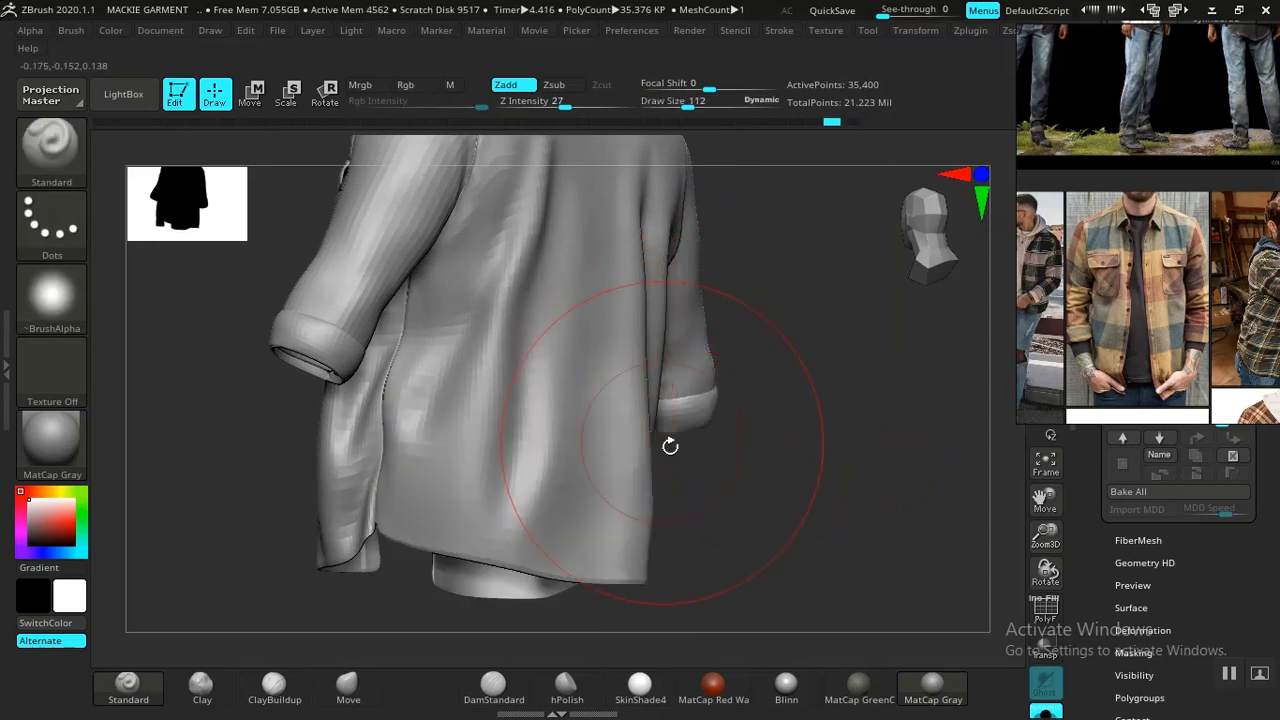
left_click_drag(860, 530, 757, 535)
left_click_drag(589, 443, 553, 543, "alt")
left_click_drag(606, 472, 589, 423, "shift")
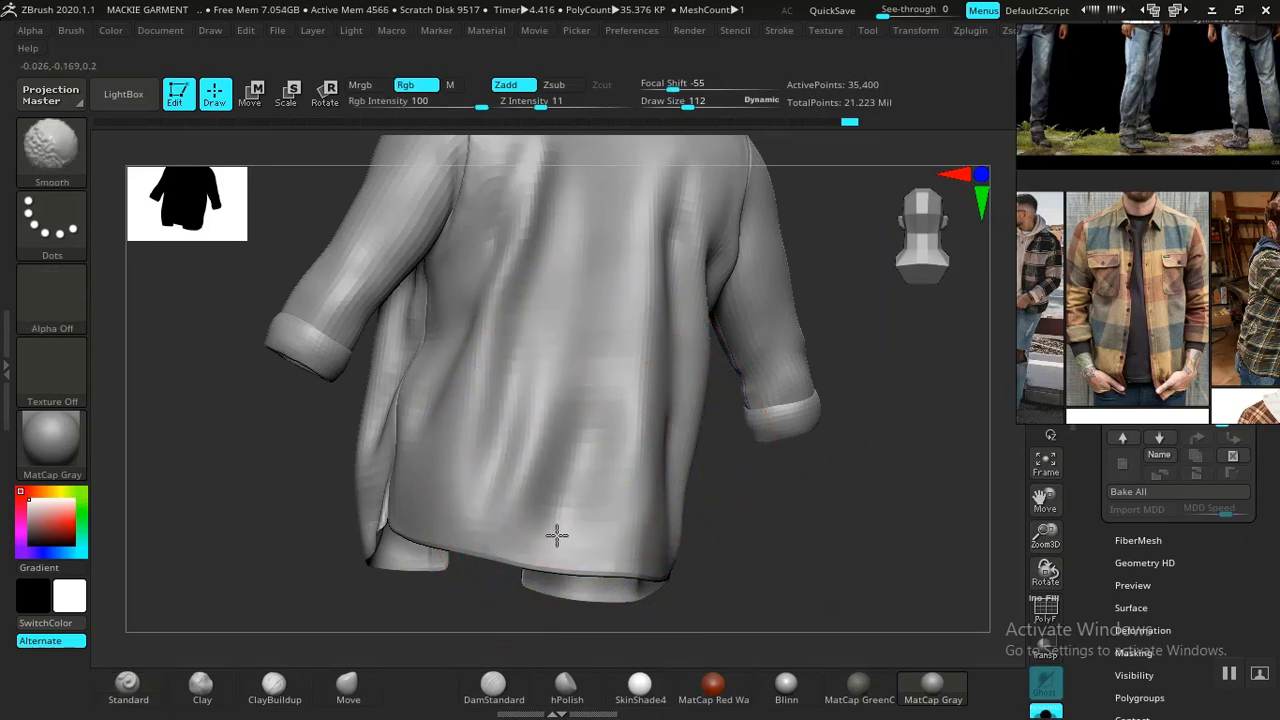
mouse_move(841, 526)
left_mouse_down("shift")
mouse_move(803, 534)
mouse_move(677, 463)
mouse_move(708, 498)
mouse_move(786, 517)
mouse_move(760, 434)
mouse_move(733, 484)
left_mouse_up("shift")
Sculpt folds on the back panel beside the wearer's left side seam, below the cuff, with draw size 48
key("space")
left_click_drag(717, 426, 702, 427)
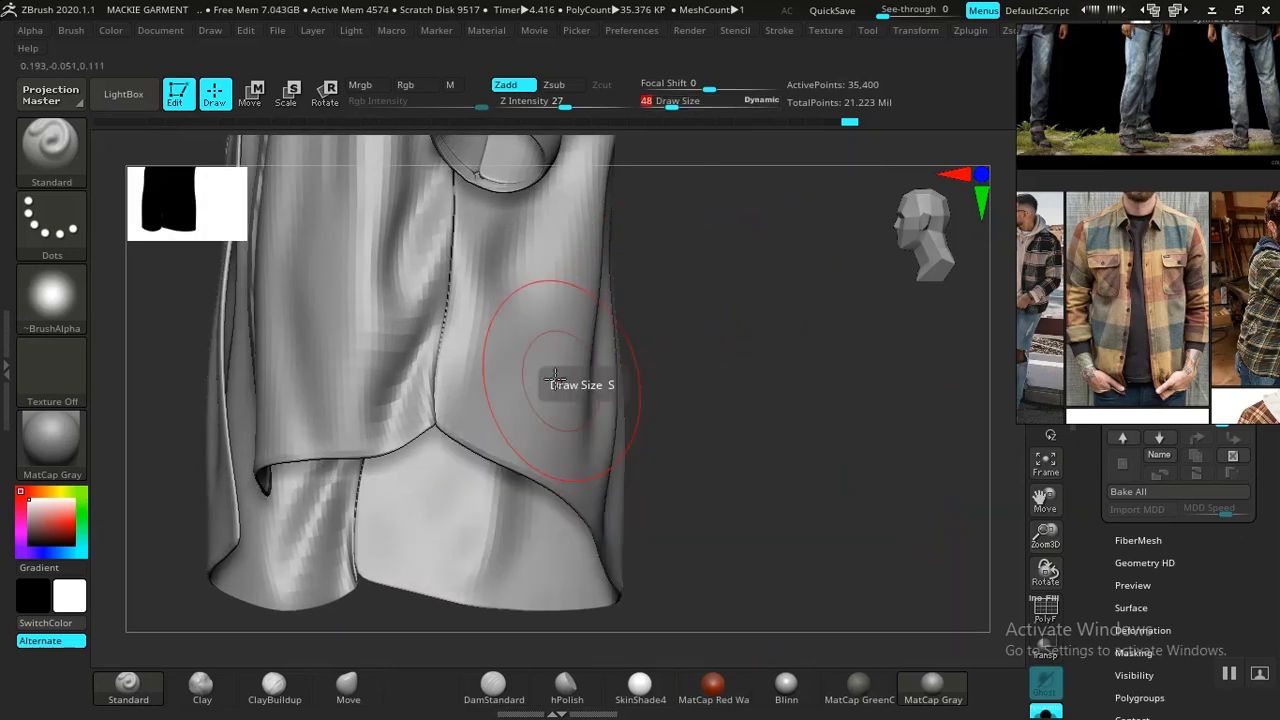
left_click_drag(545, 325, 490, 375, "shift")
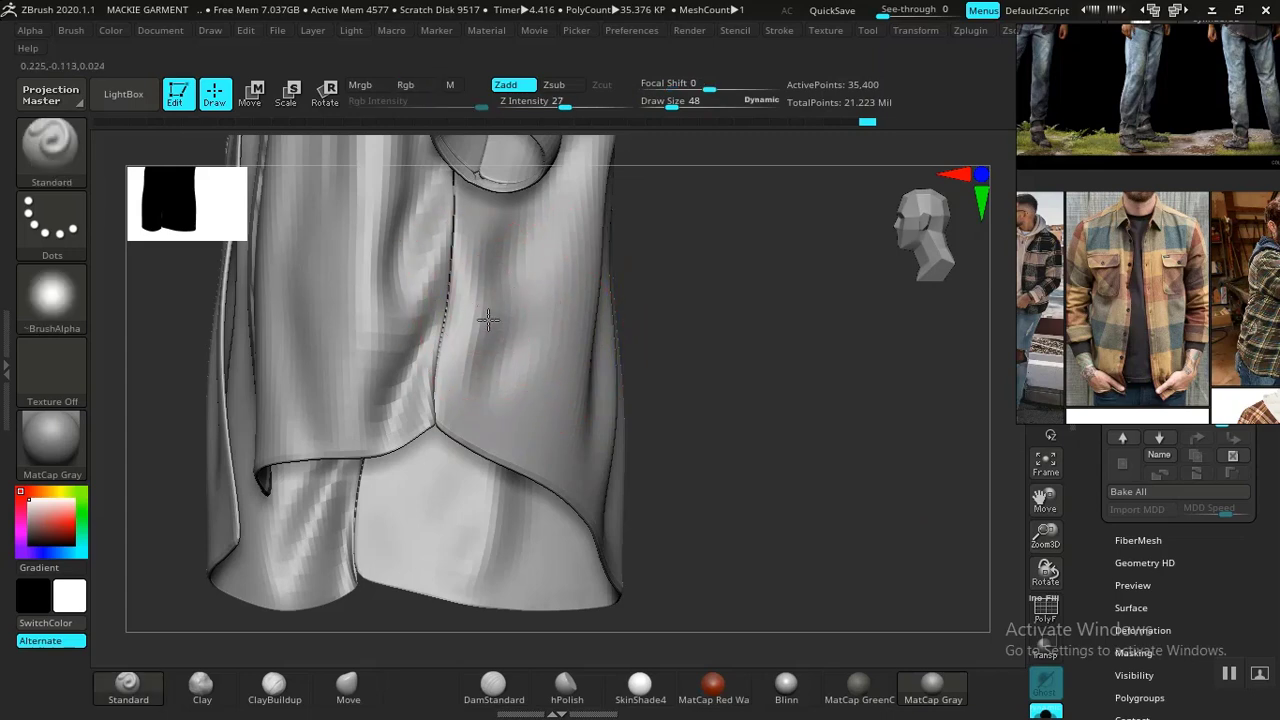
left_click_drag(519, 295, 489, 321, "shift")
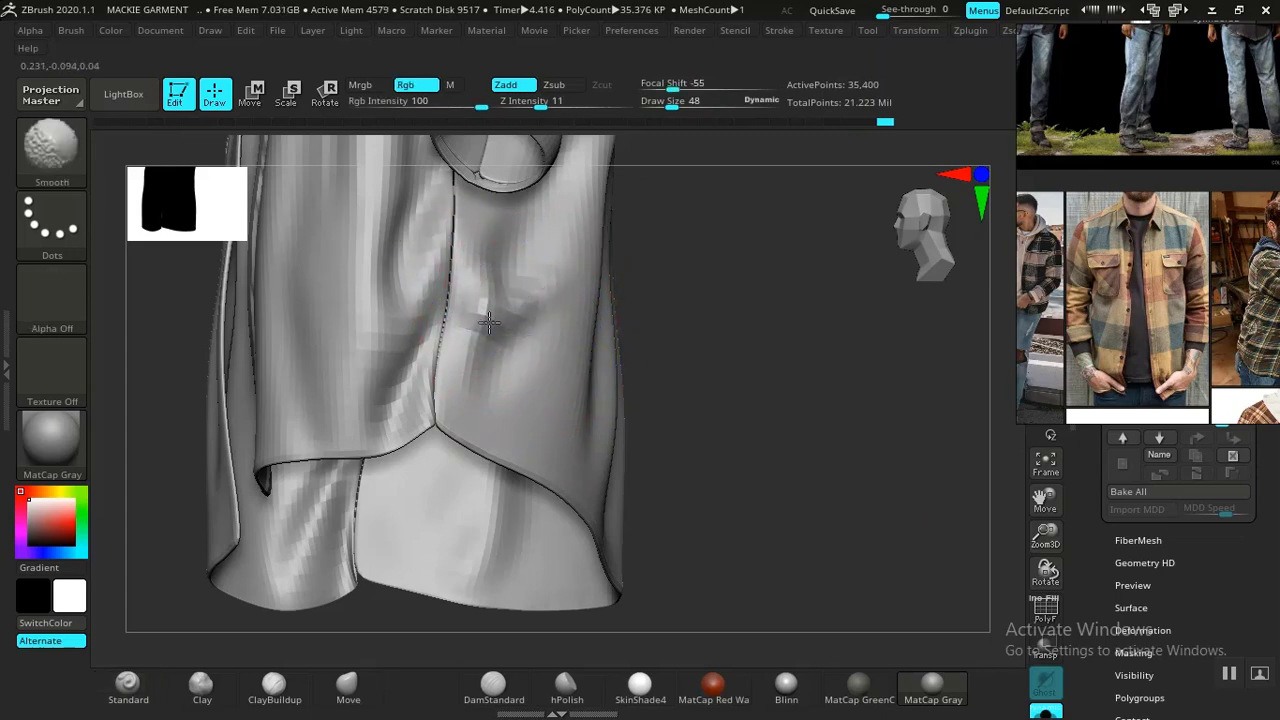
Refine the small folds beside the wearer's left side seam with draw size 24, undoing unwanted strokes and smoothing the result
key("space")
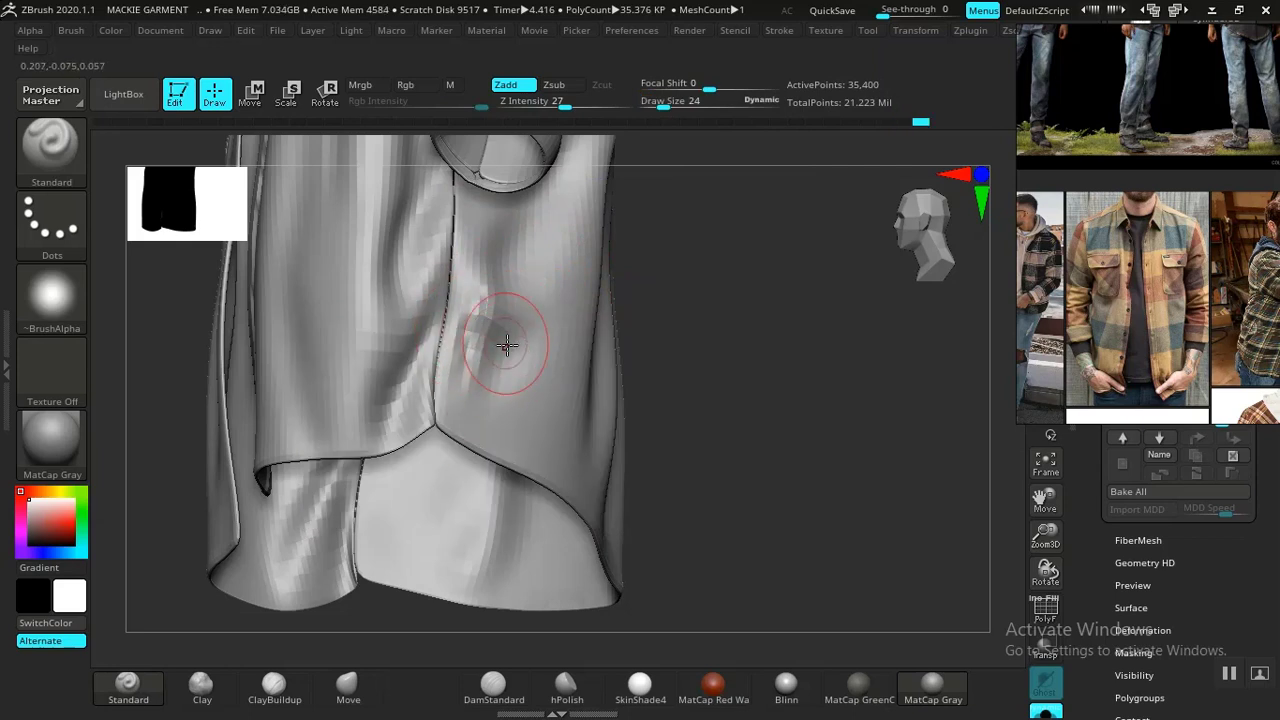
key("ctrl+z")
mouse_move(483, 318)
left_mouse_down()
mouse_move(497, 344)
mouse_move(478, 323)
left_mouse_up()
key("ctrl+z")
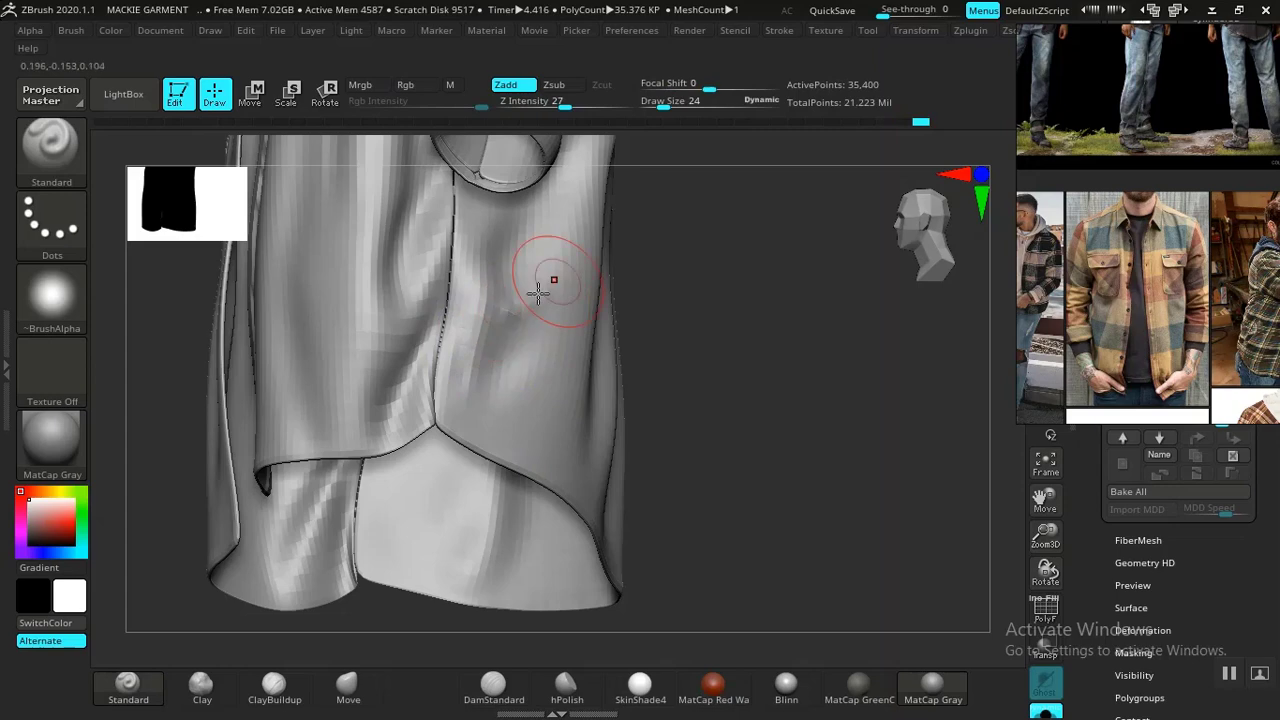
key("shift")
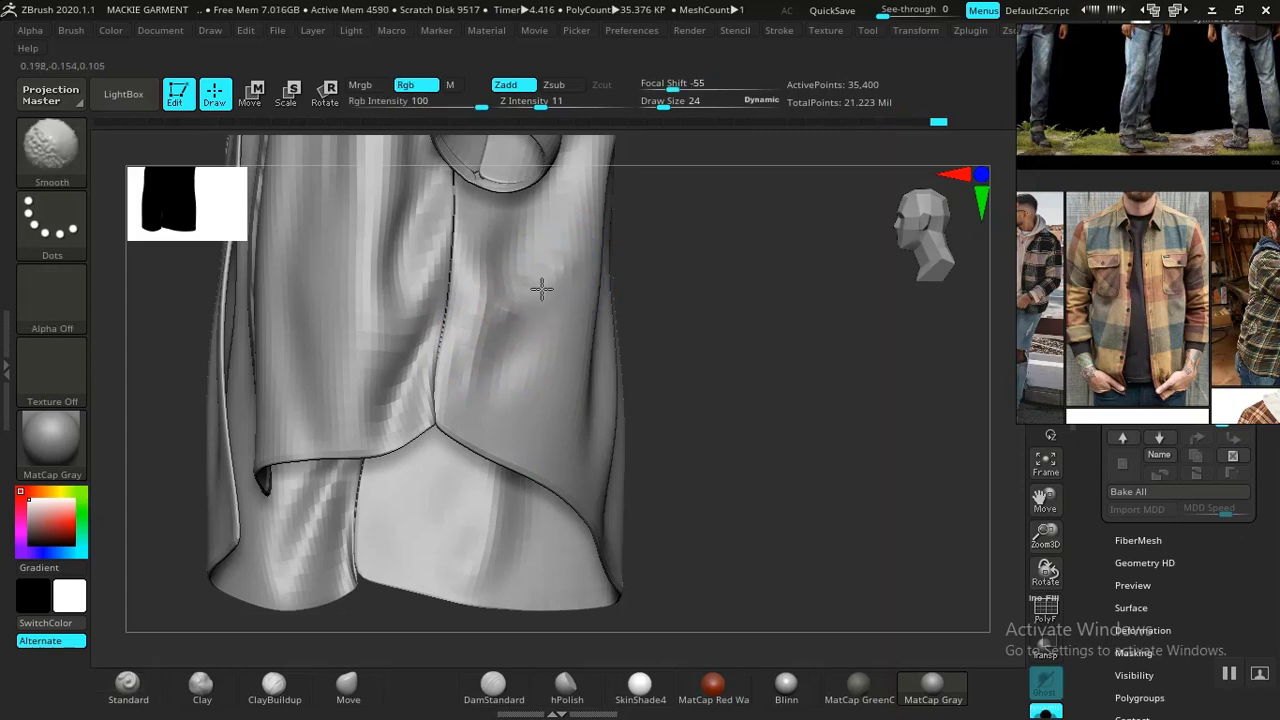
mouse_move(820, 414)
left_mouse_down()
mouse_move(751, 391)
mouse_move(720, 486)
mouse_move(782, 524)
mouse_move(495, 405)
left_mouse_up()
key("shift")
Sculpt diagonal folds on the back panel beside the wearer's right side seam with draw size 34, and smooth them
mouse_move(794, 451)
left_mouse_down()
mouse_move(811, 451)
mouse_move(746, 451)
mouse_move(777, 457)
mouse_move(751, 517)
mouse_move(797, 517)
mouse_move(811, 534)
mouse_move(848, 512)
mouse_move(713, 538)
left_mouse_up()
key("space")
left_click_drag(686, 396, 692, 395)
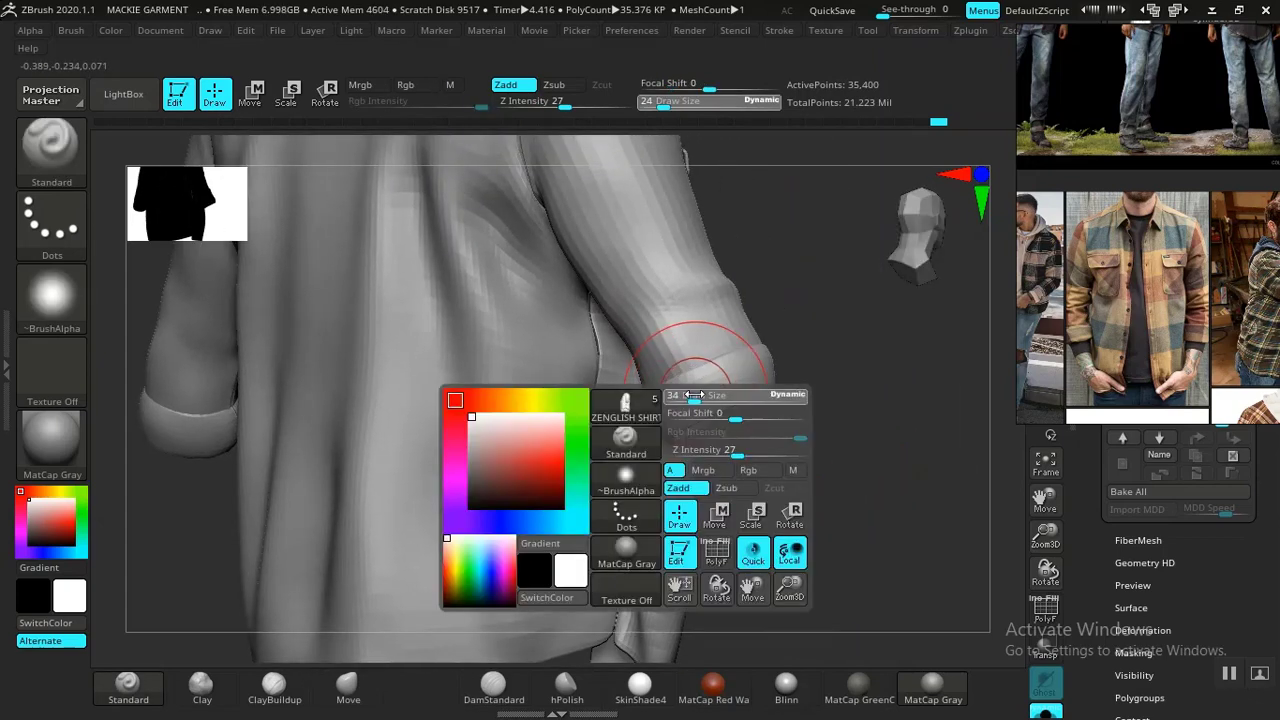
left_click_drag(826, 457, 745, 430)
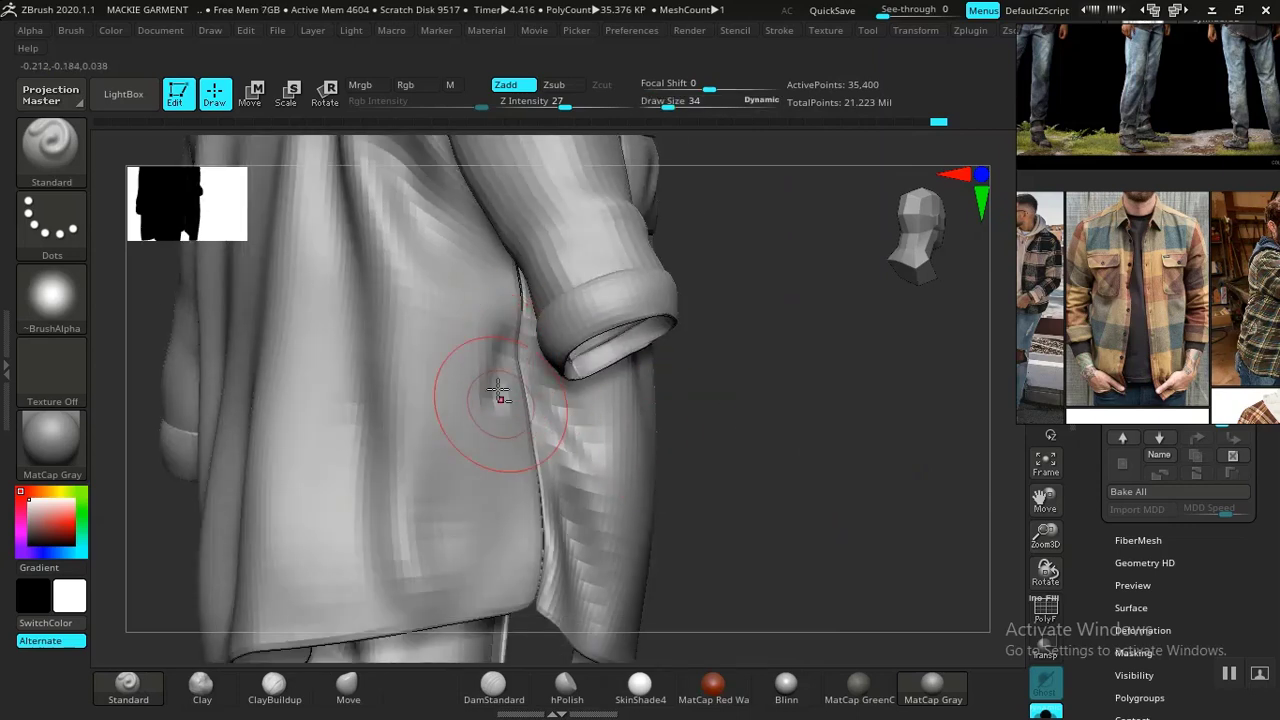
mouse_move(498, 410)
left_mouse_down()
mouse_move(492, 479)
mouse_move(487, 310)
mouse_move(502, 306)
mouse_move(460, 332)
left_mouse_up()
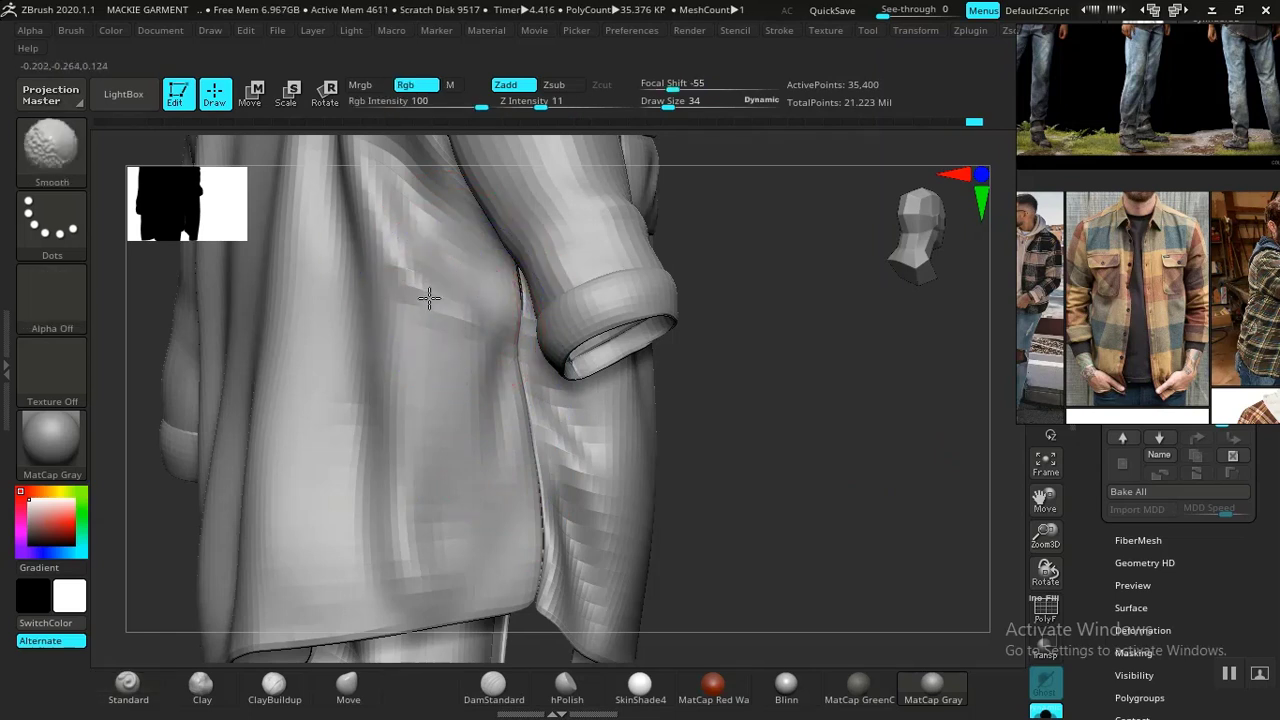
Carve a fold near the hem of the back panel beside the wearer's right side seam with draw size 34, and smooth the folds
left_click_drag(483, 470, 487, 492, "shift")
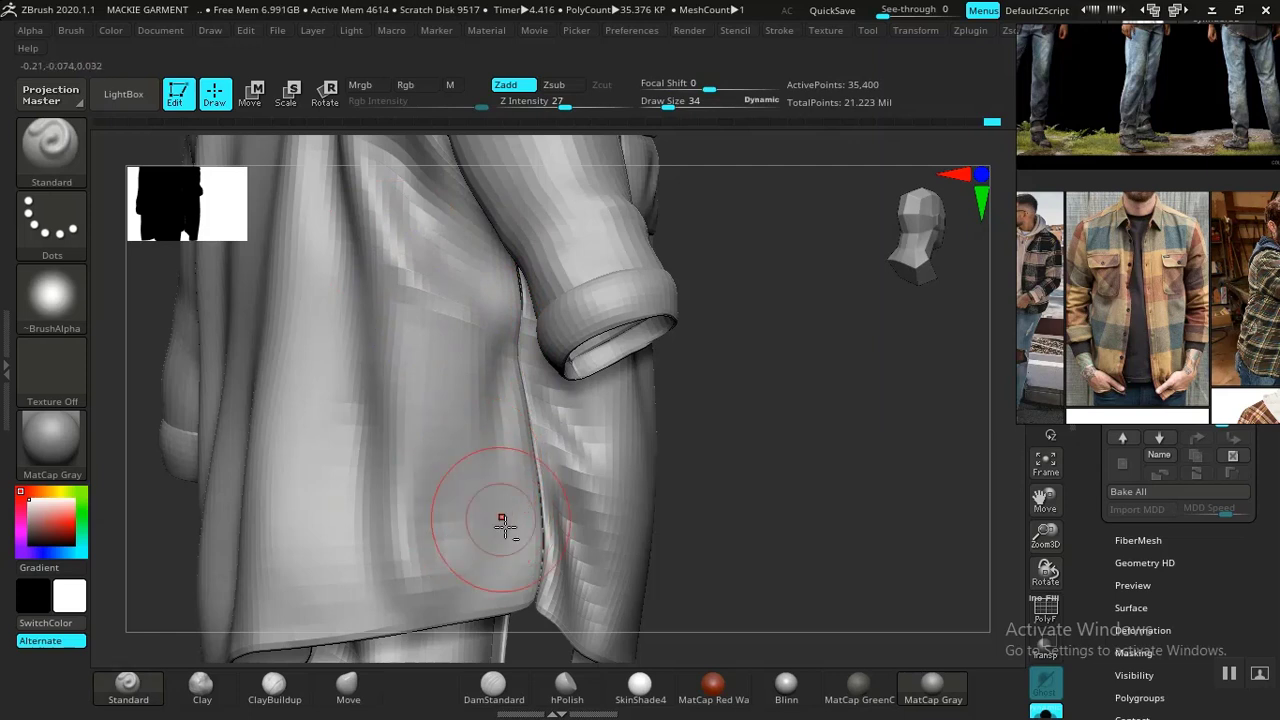
left_click_drag(535, 605, 465, 619)
left_click_drag(507, 478, 499, 514, "shift")
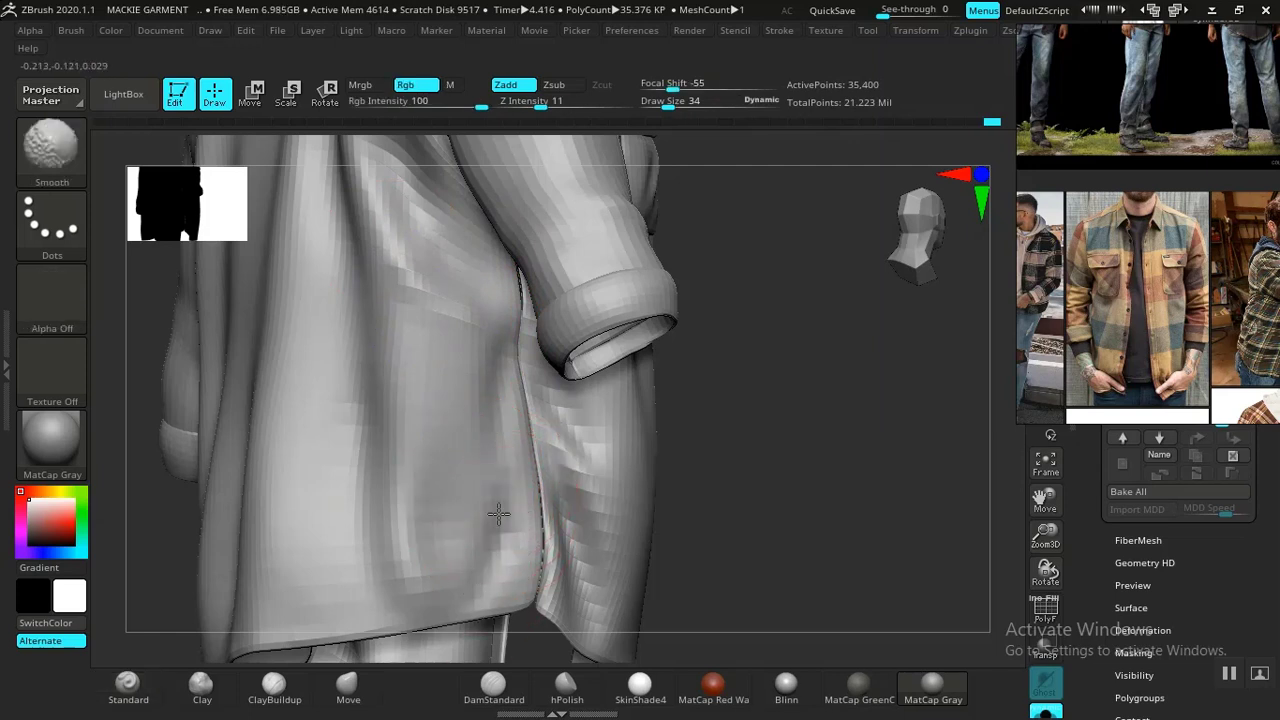
mouse_move(738, 540)
left_mouse_down("alt")
mouse_move(734, 466)
mouse_move(749, 514)
left_mouse_up("alt")
mouse_move(710, 385)
left_mouse_down("alt")
mouse_move(746, 509)
mouse_move(773, 523)
mouse_move(806, 589)
mouse_move(806, 509)
mouse_move(797, 552)
mouse_move(851, 531)
mouse_move(846, 543)
mouse_move(820, 517)
mouse_move(782, 531)
mouse_move(743, 471)
mouse_move(809, 534)
mouse_move(762, 476)
mouse_move(794, 483)
mouse_move(413, 390)
mouse_move(367, 425)
mouse_move(388, 422)
left_mouse_up("alt")
key("shift")
left_click_drag(456, 533, 472, 500, "shift")
Display the wireframe along the wearer's left side seam to examine how the front and back panels meet
mouse_move(650, 475)
left_mouse_down("alt")
mouse_move(571, 357)
mouse_move(562, 300)
left_mouse_up("alt")
mouse_move(749, 451)
left_mouse_down()
mouse_move(692, 439)
mouse_move(820, 534)
mouse_move(763, 540)
mouse_move(778, 543)
mouse_move(706, 506)
mouse_move(717, 500)
mouse_move(752, 541)
mouse_move(786, 500)
mouse_move(862, 486)
mouse_move(903, 438)
mouse_move(966, 409)
mouse_move(634, 337)
left_mouse_up()
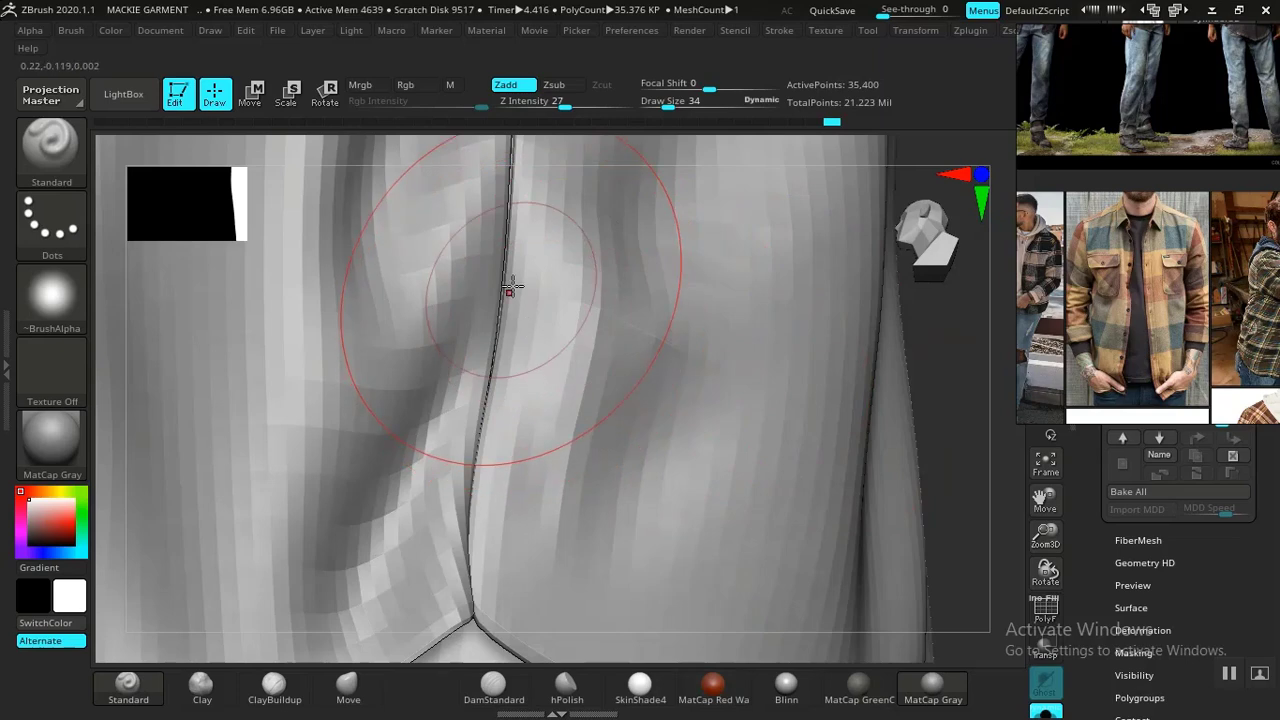
key("shift+f")
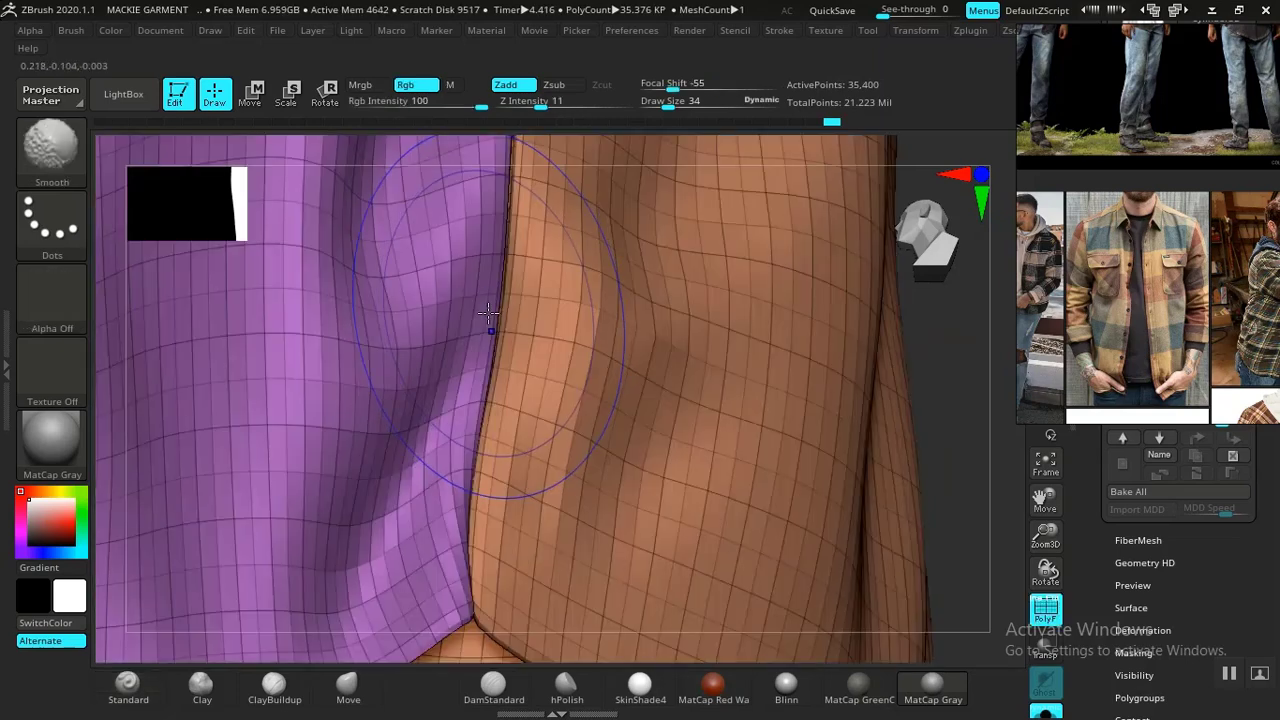
key("v")
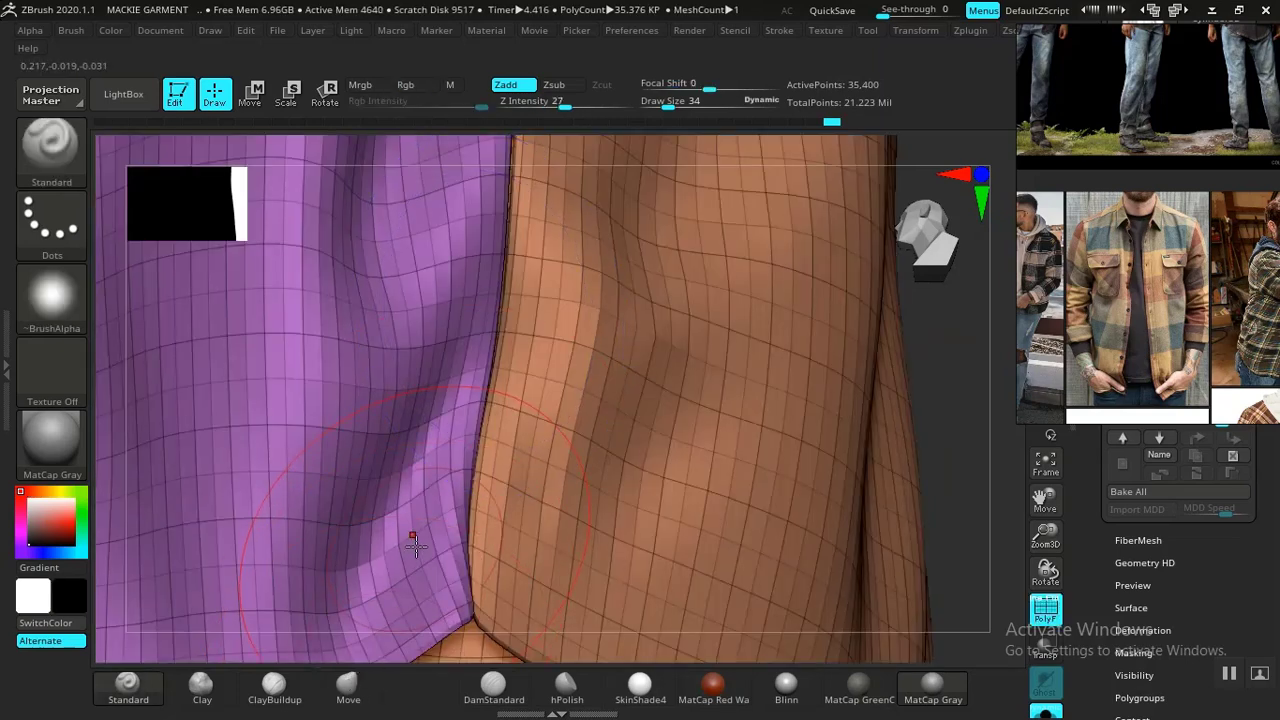
key("v")
Adjust the panel edges along the wearer's left side seam and hem using the Move Topological brush with draw size 34
key("b")
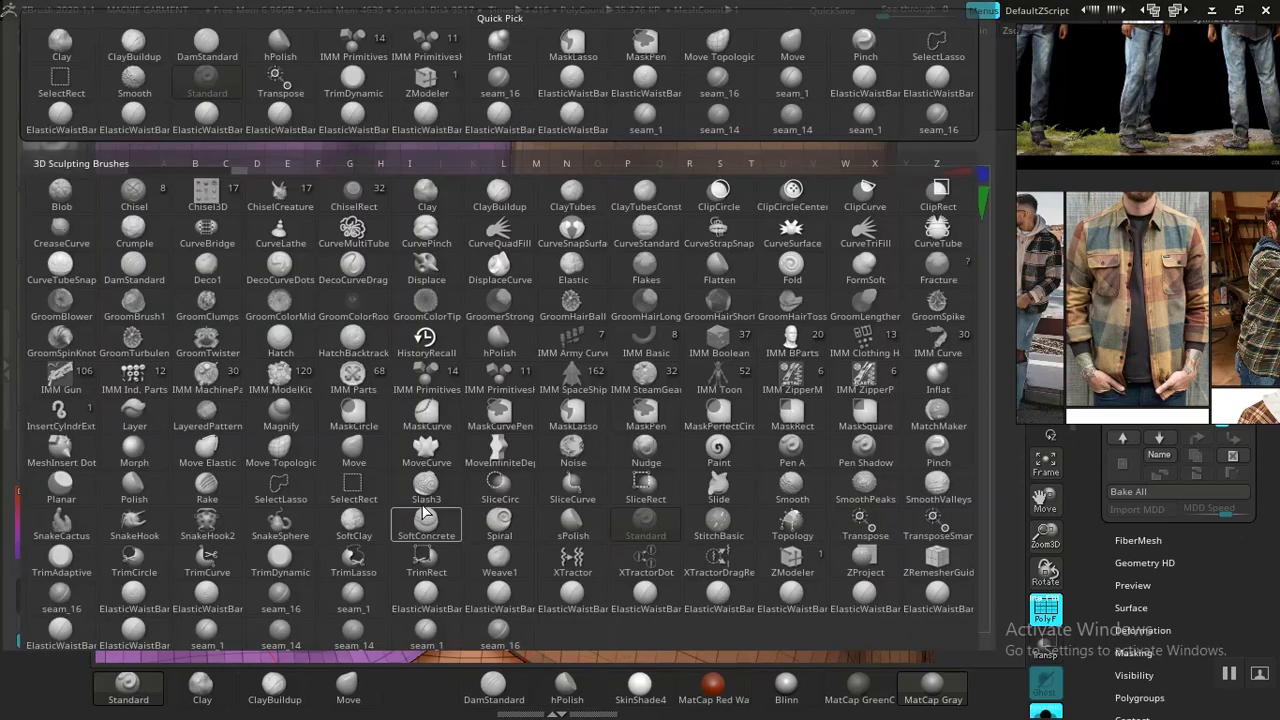
left_click(280, 453)
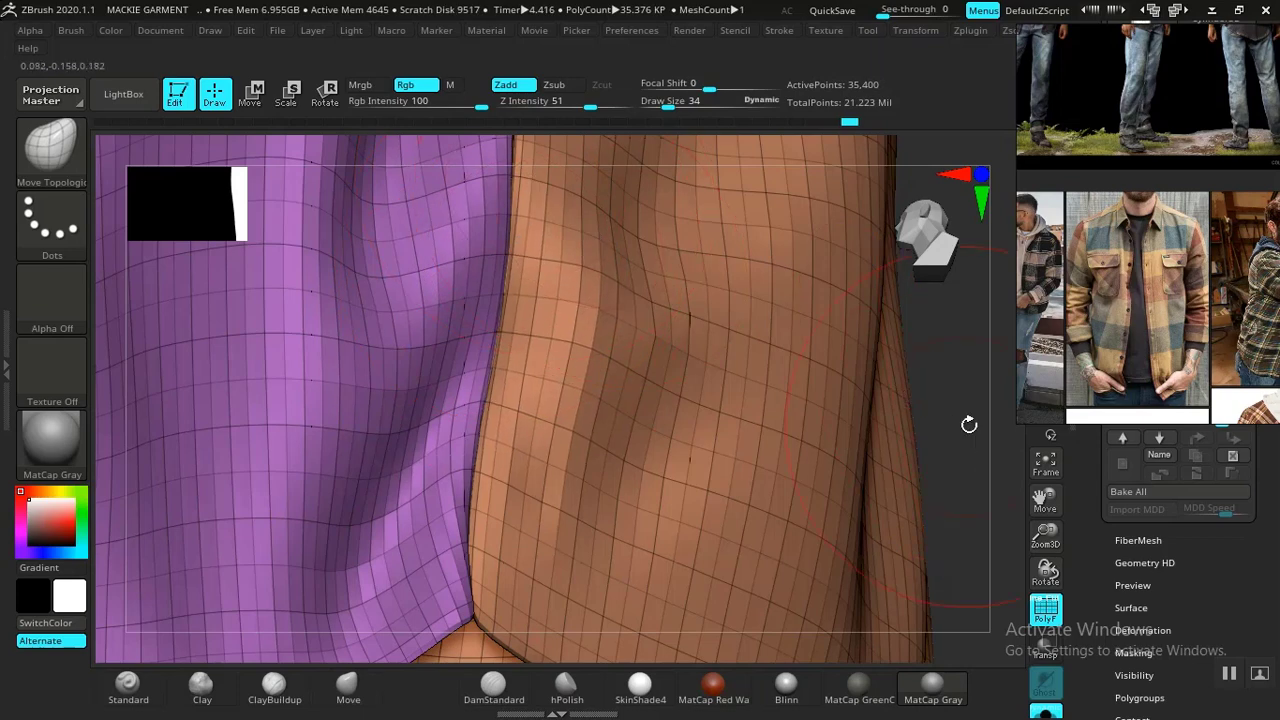
mouse_move(969, 424)
left_mouse_down()
mouse_move(897, 611)
mouse_move(870, 590)
left_mouse_up()
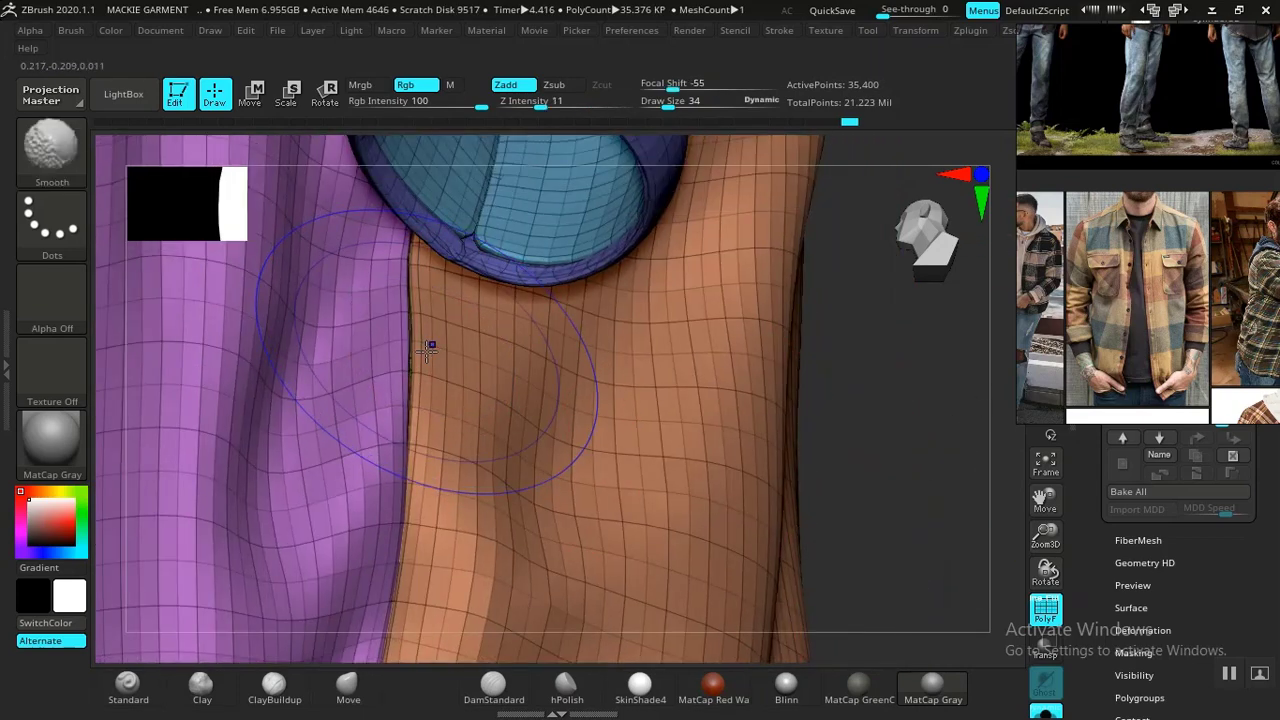
key("shift+f")
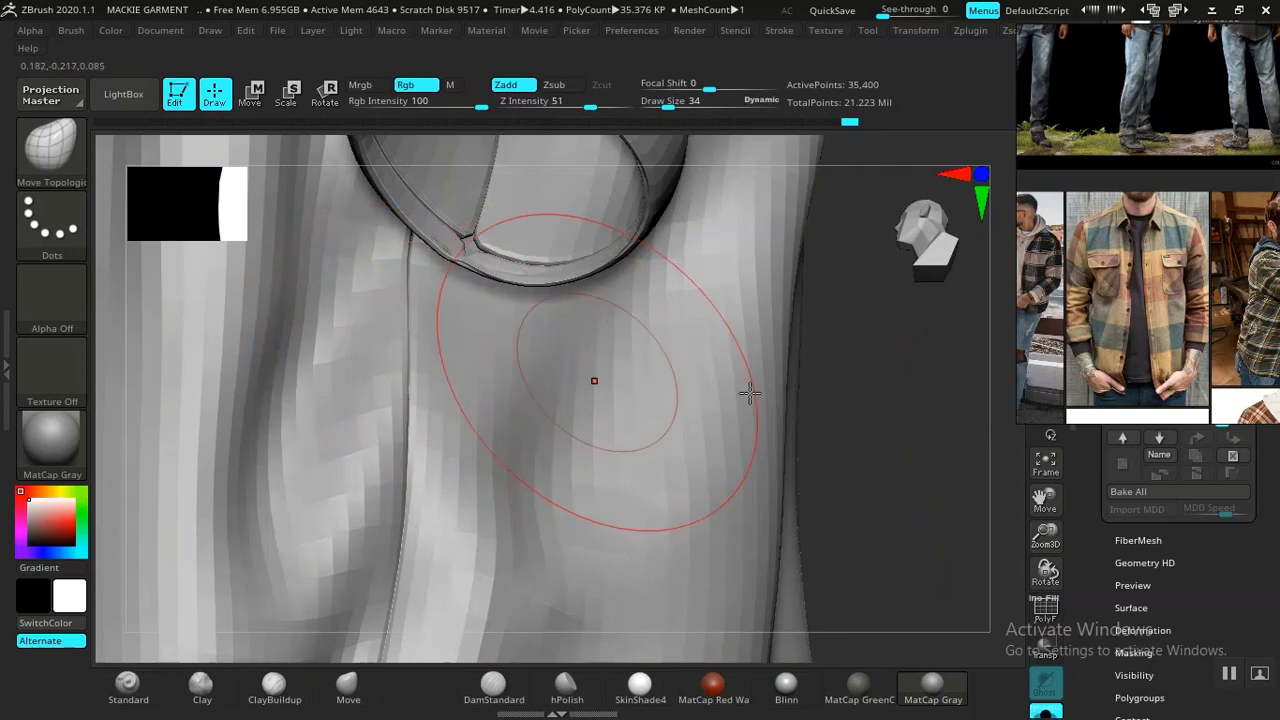
left_click_drag(874, 400, 838, 322)
left_click_drag(468, 260, 486, 199)
mouse_move(866, 490)
left_mouse_down()
mouse_move(854, 569)
mouse_move(916, 481)
mouse_move(908, 430)
left_mouse_up()
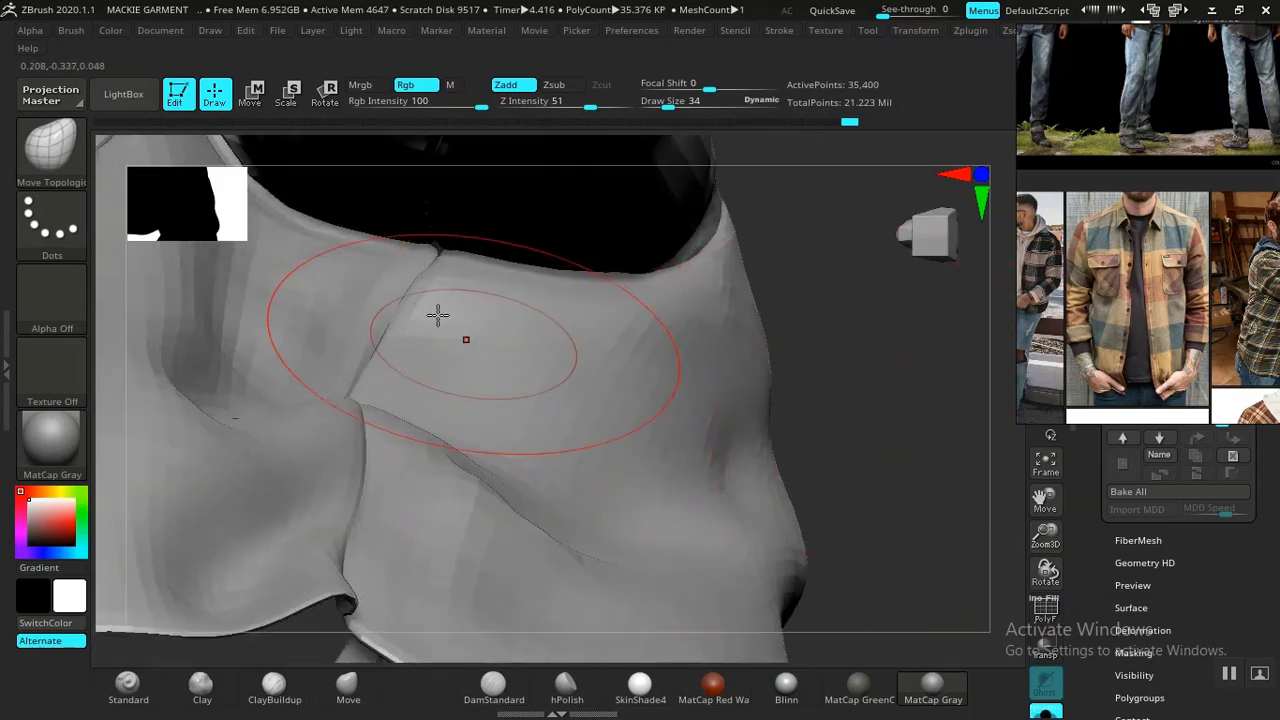
left_click_drag(446, 276, 448, 268)
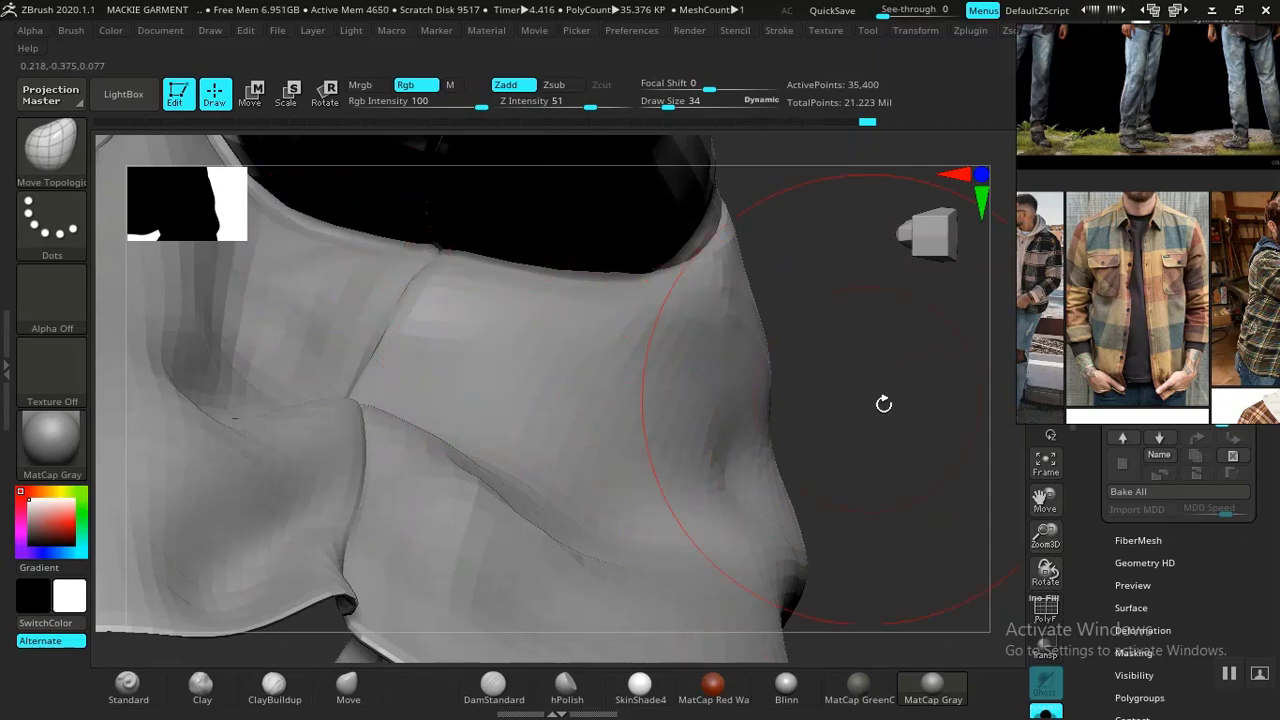
mouse_move(883, 404)
left_mouse_down()
mouse_move(691, 211)
mouse_move(709, 457)
mouse_move(813, 359)
mouse_move(794, 391)
mouse_move(808, 491)
mouse_move(860, 337)
mouse_move(879, 373)
mouse_move(852, 408)
left_mouse_up()
left_click_drag(424, 431, 422, 426)
Adjust the panel edges along the wearer's right side seam below the cuff using the Move Topological brush
left_click_drag(800, 272, 745, 280)
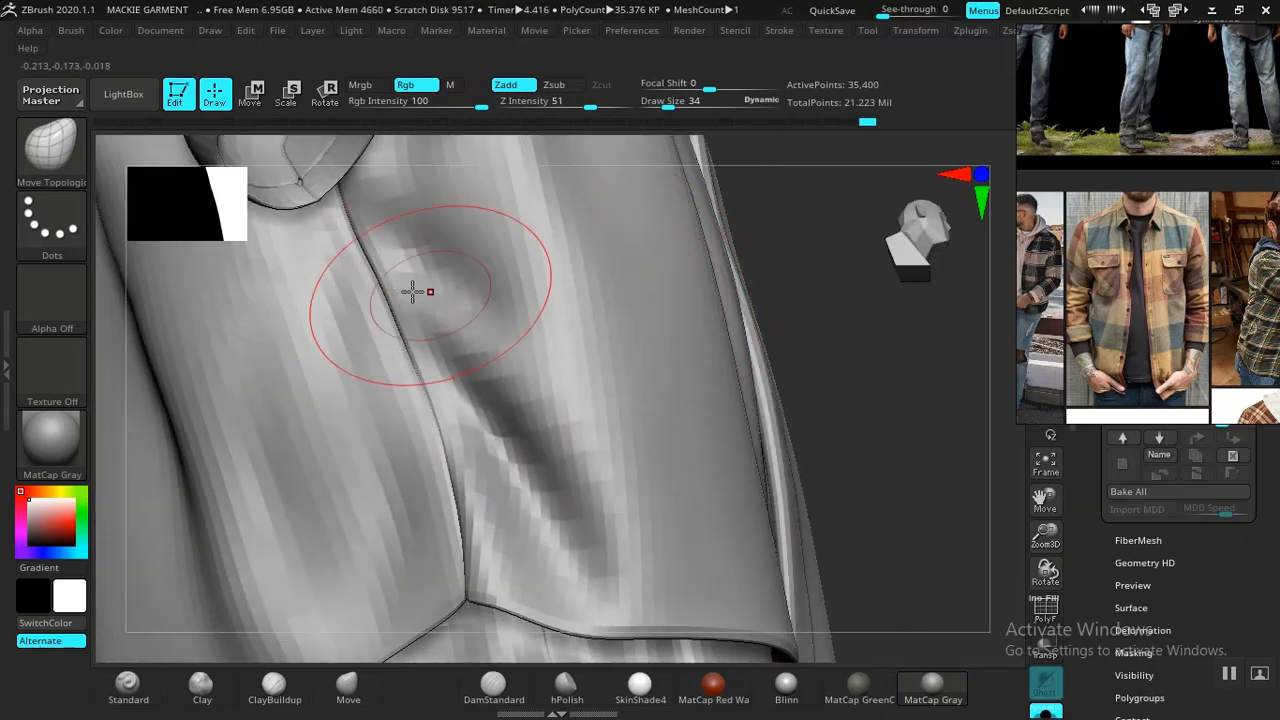
left_click_drag(412, 291, 385, 250)
left_click_drag(809, 309, 870, 432)
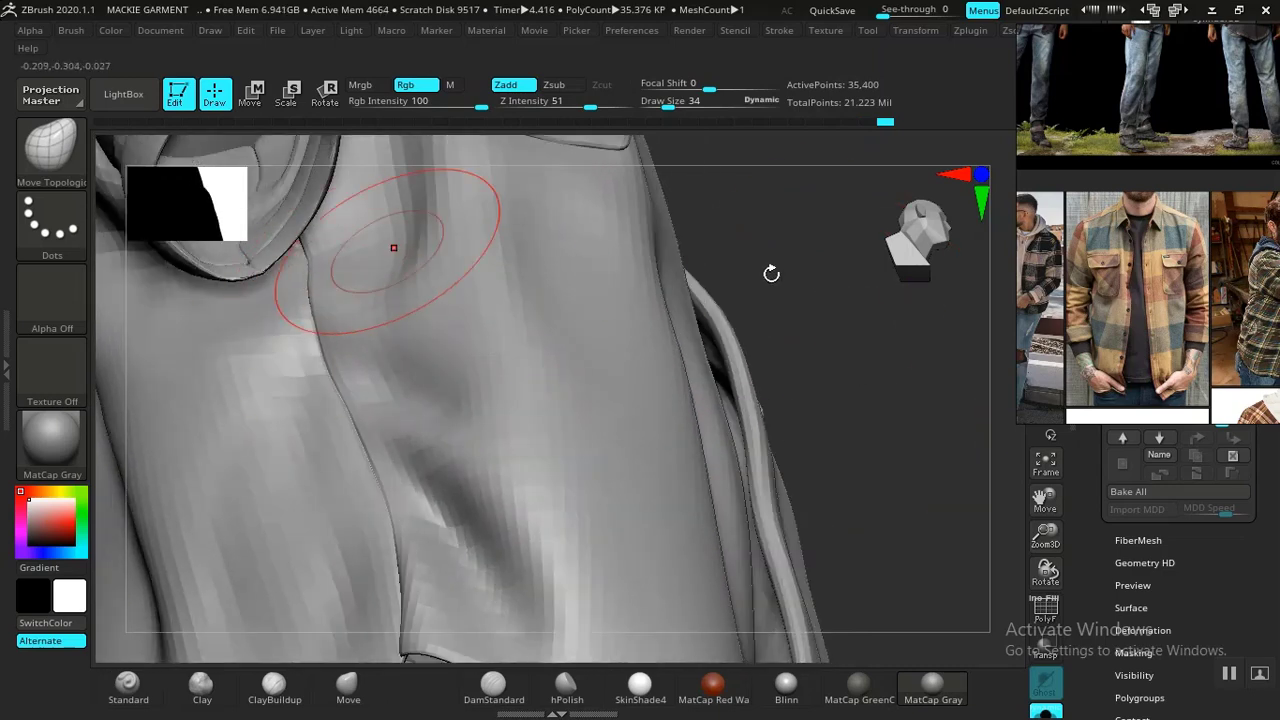
left_click_drag(771, 271, 805, 250)
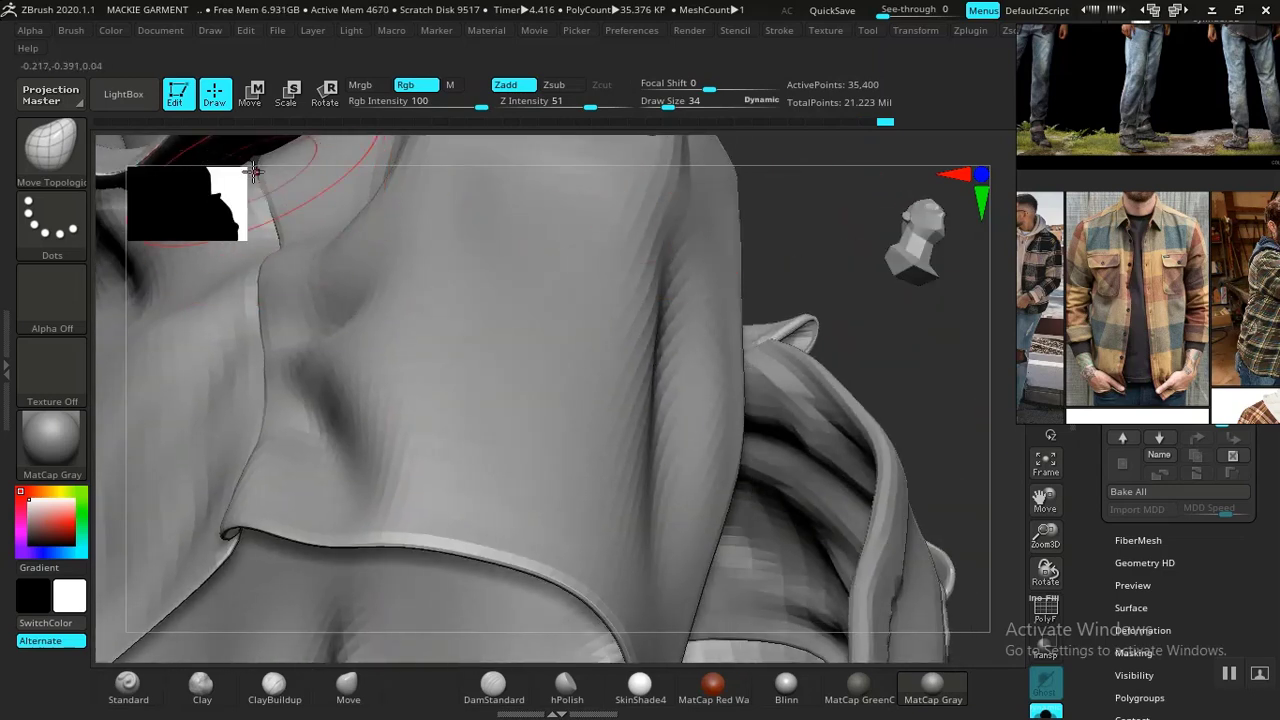
left_click_drag(847, 308, 522, 248, "alt")
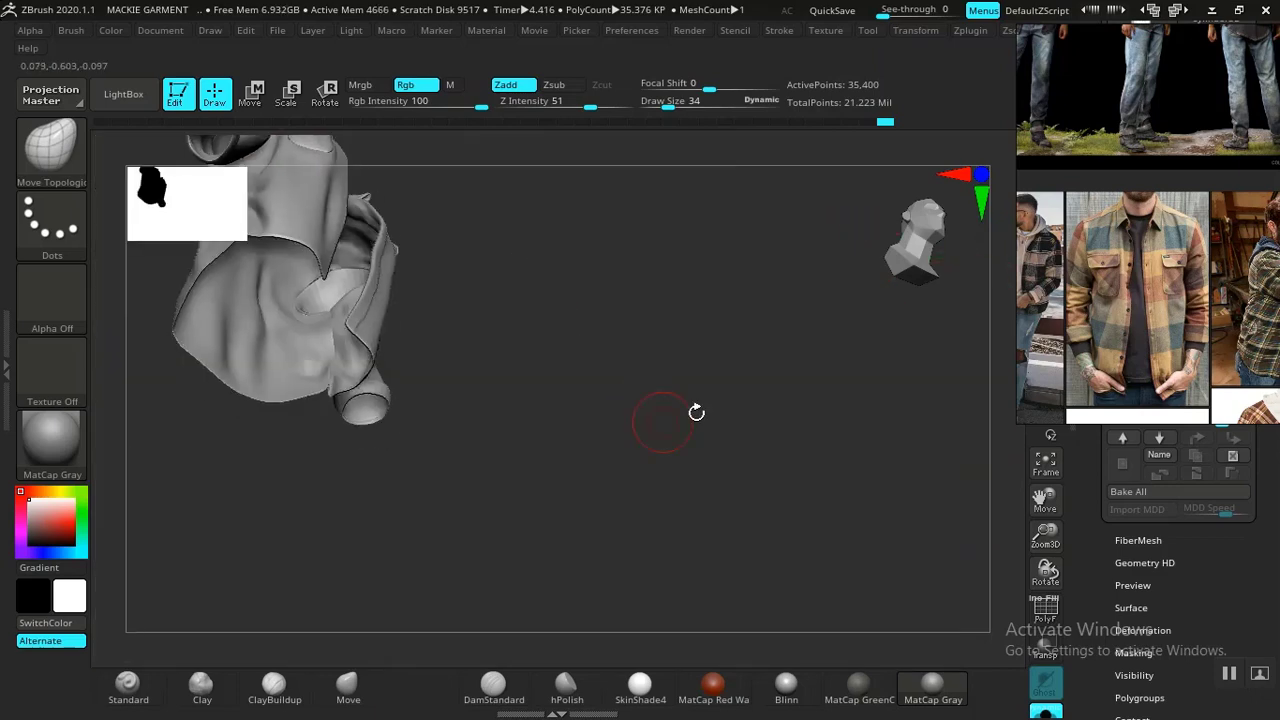
Raise the shirt's subdivision level by three and look over the front folds from several angles
left_click_drag(694, 411, 691, 474)
left_click_drag(735, 544, 792, 482, "alt")
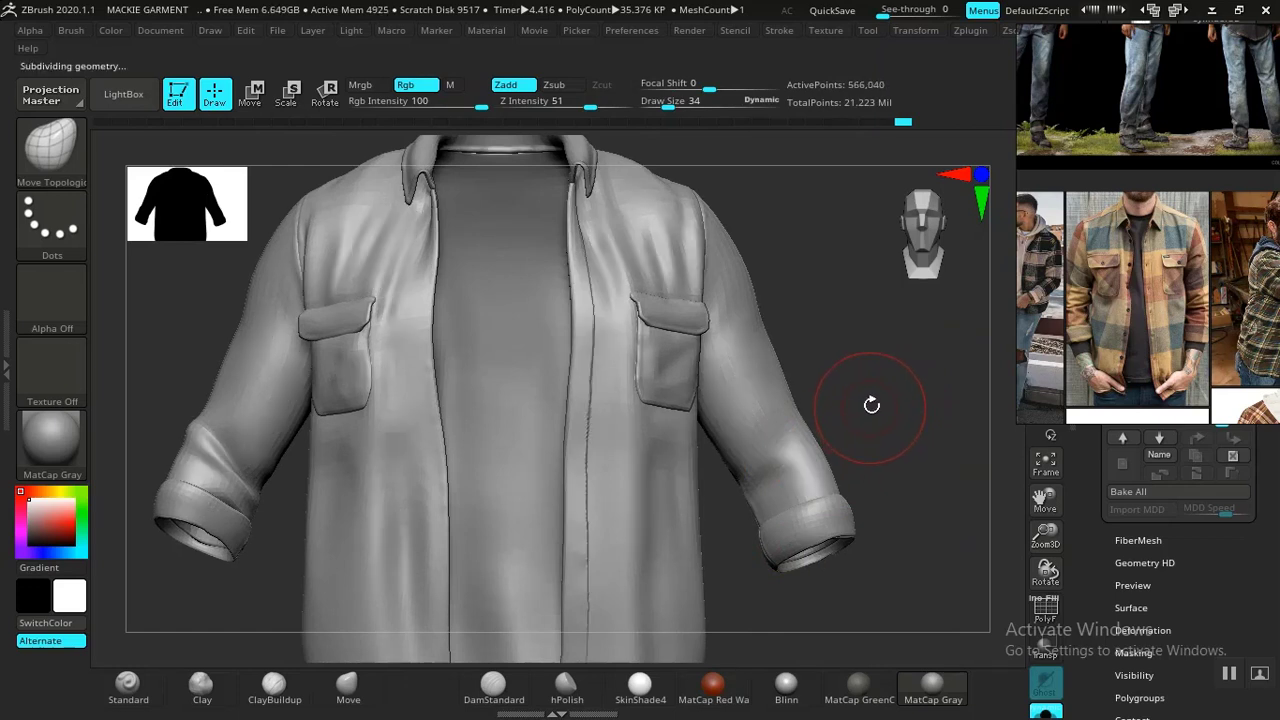
key("d")
left_click_drag(972, 443, 965, 490, "alt")
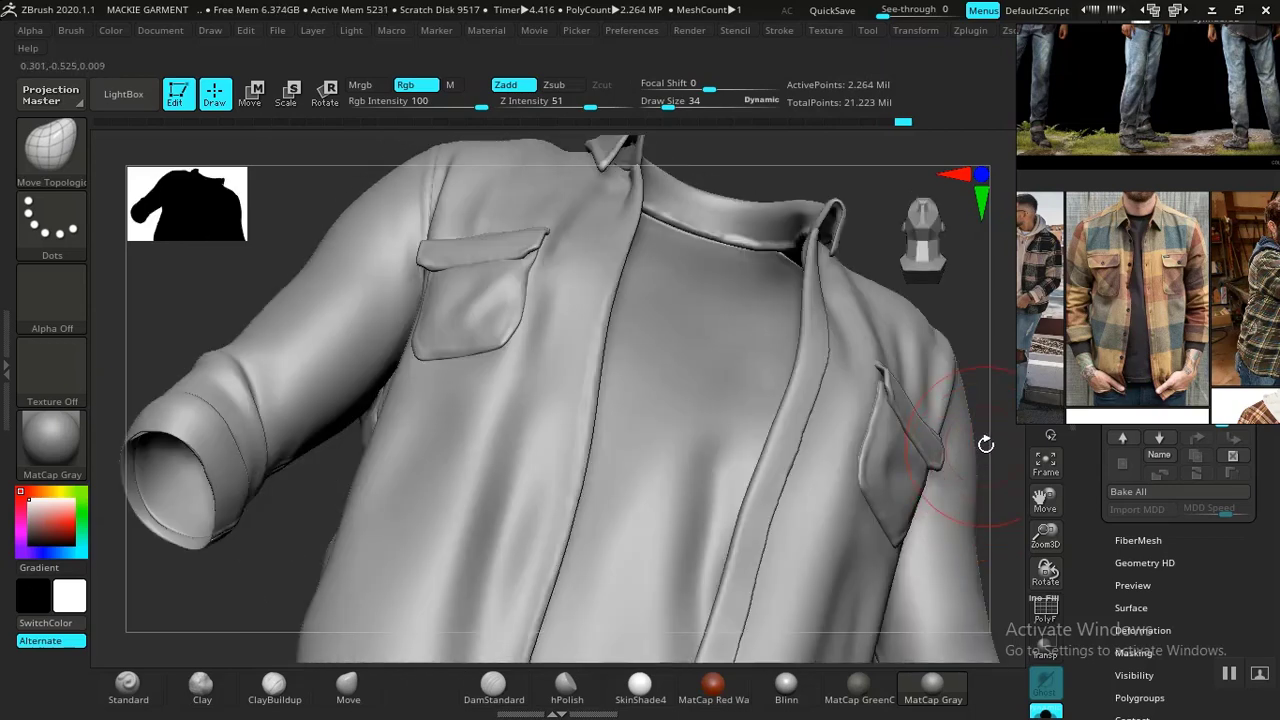
mouse_move(997, 400)
left_mouse_down()
mouse_move(954, 366)
mouse_move(960, 426)
mouse_move(899, 400)
mouse_move(914, 517)
mouse_move(938, 516)
left_mouse_up()
Sculpt small vertical folds between the wearer's right chest pocket and the front opening using the Standard brush with draw size 24
key("space")
left_click_drag(586, 300, 592, 300)
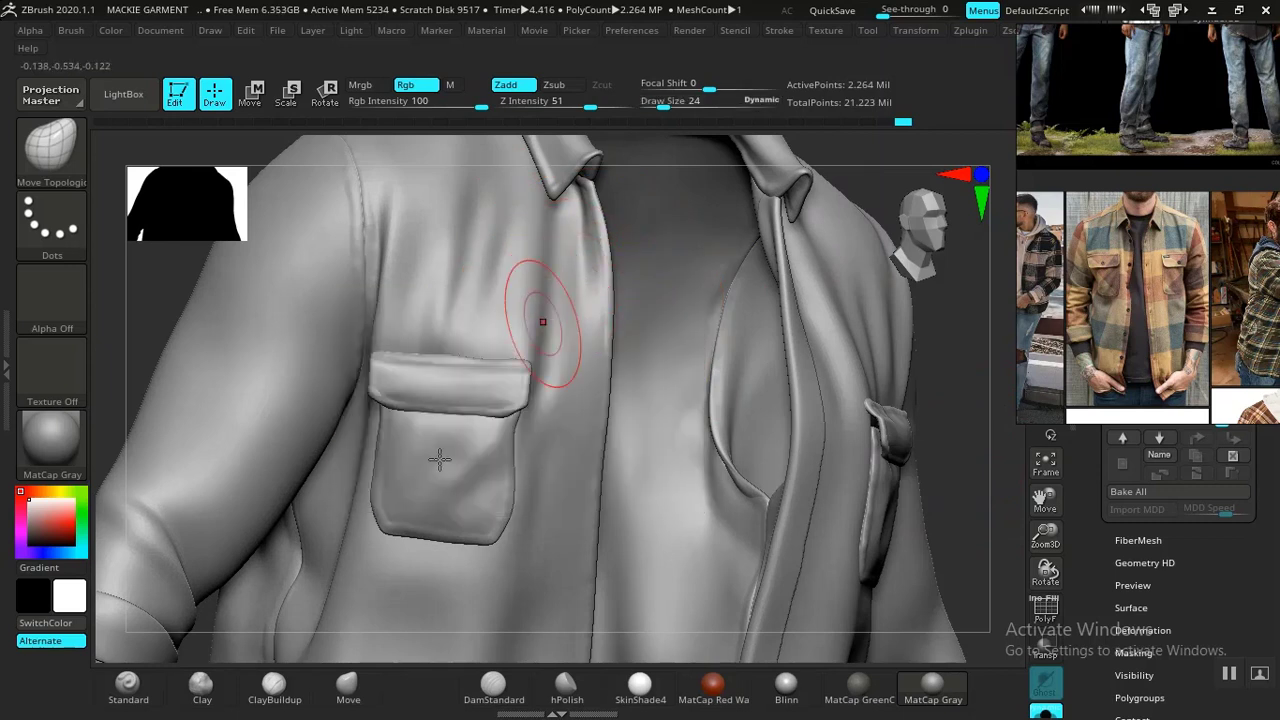
left_click(143, 692)
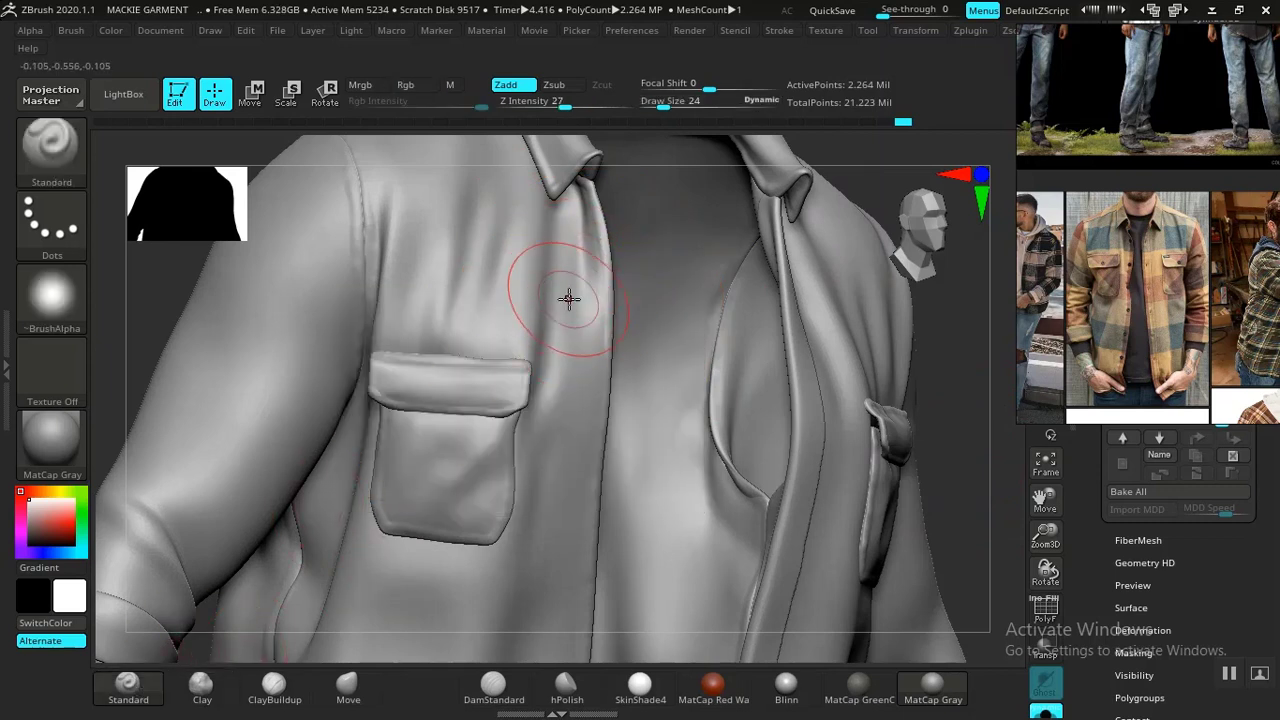
key("shift")
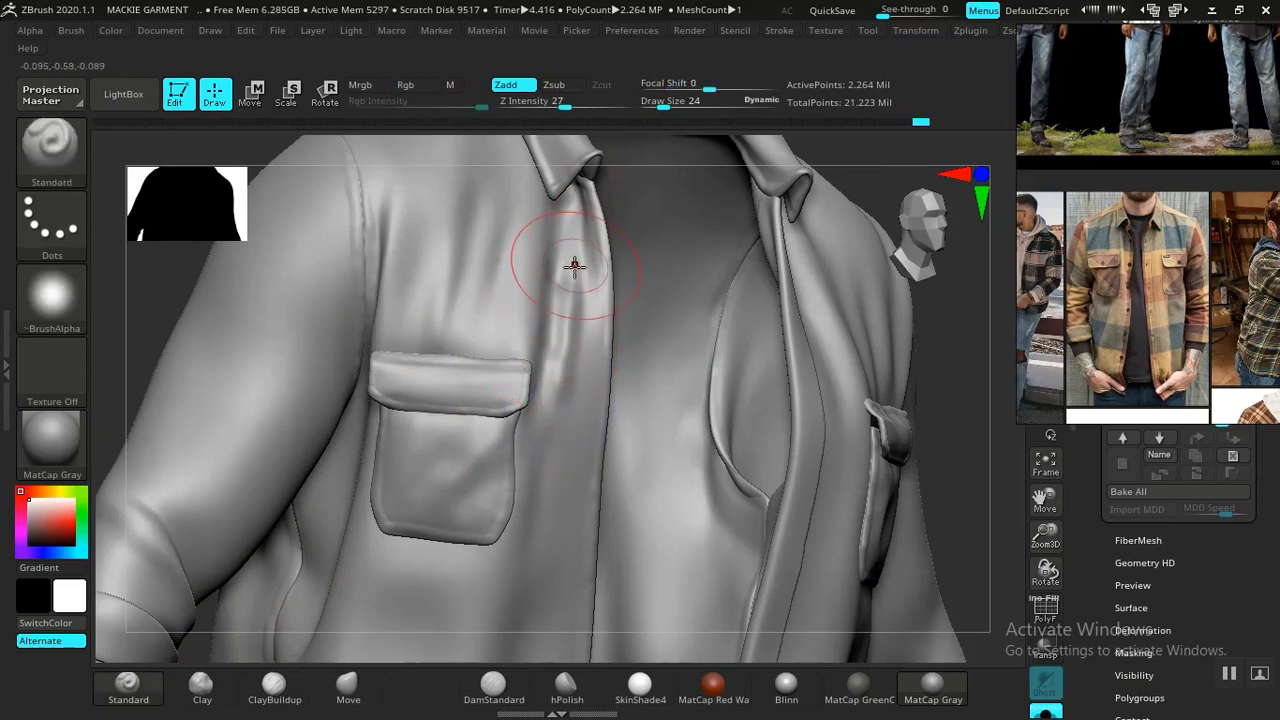
key("ctrl")
key("ctrl")
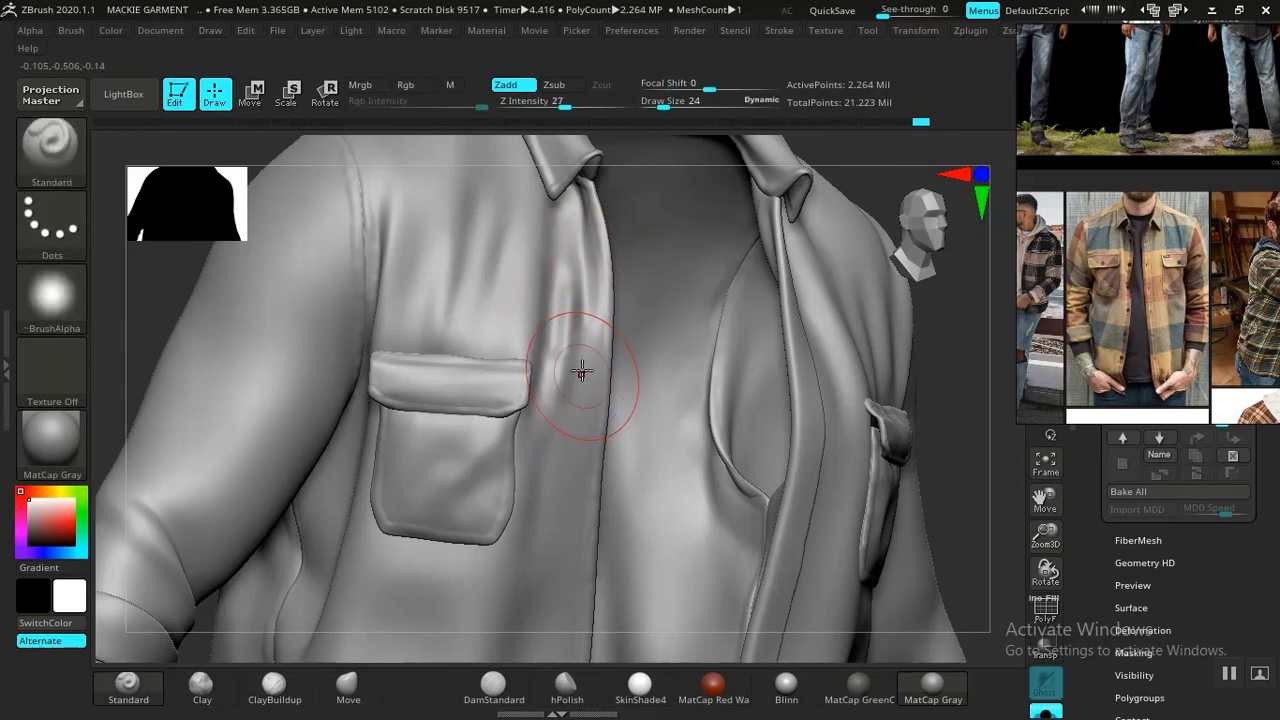
left_click_drag(580, 371, 567, 498)
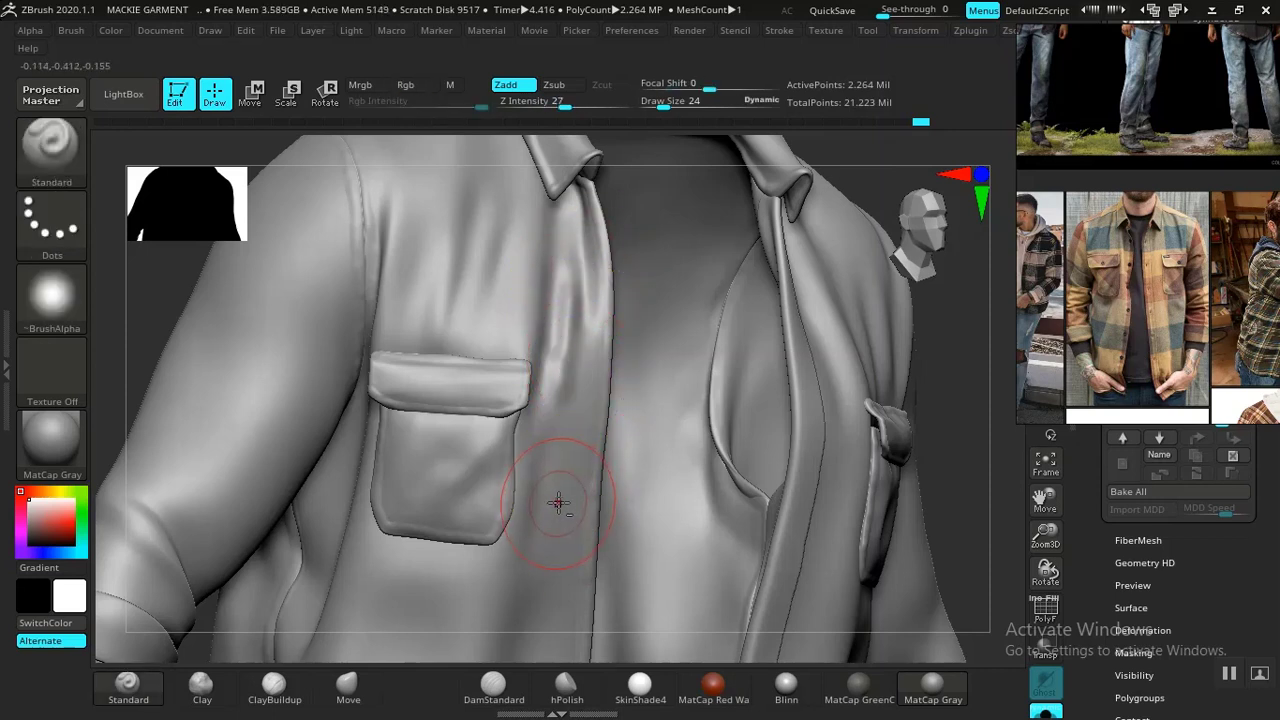
key("shift")
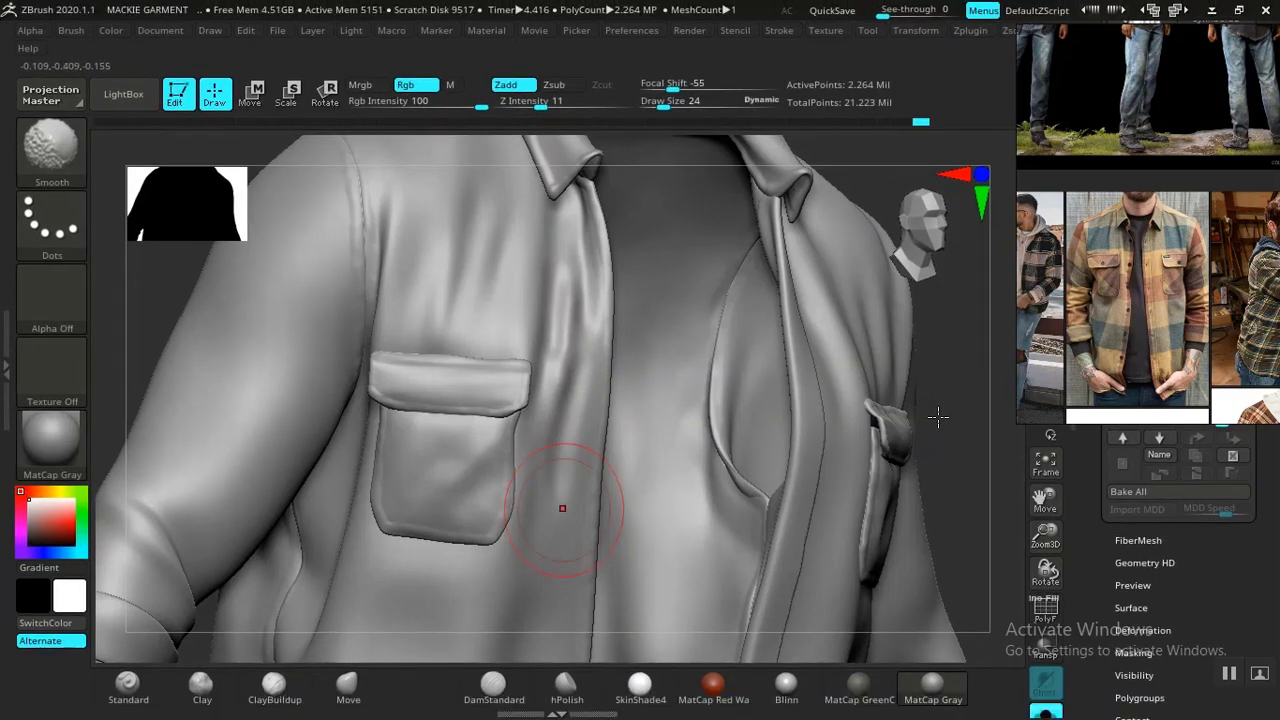
key("f")
mouse_move(906, 423)
left_mouse_down()
mouse_move(838, 424)
mouse_move(880, 397)
left_mouse_up()
key("f")
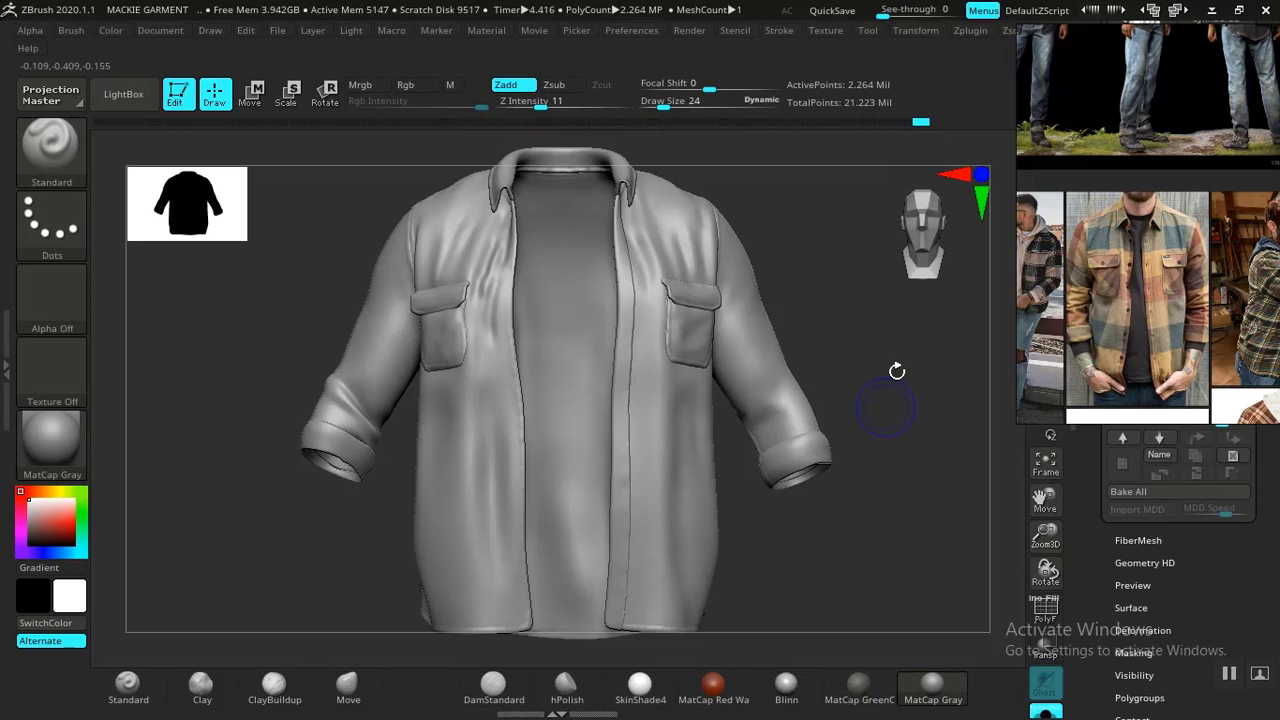
Try smoothing the folds beside the wearer's right chest pocket, undo the strokes, and compare the earlier history states
mouse_move(897, 371)
left_mouse_down()
mouse_move(866, 366)
mouse_move(823, 403)
mouse_move(829, 480)
mouse_move(835, 437)
mouse_move(823, 451)
mouse_move(914, 551)
mouse_move(936, 598)
left_mouse_up()
mouse_move(325, 240)
left_mouse_down("shift")
mouse_move(323, 221)
mouse_move(327, 262)
left_mouse_up("shift")
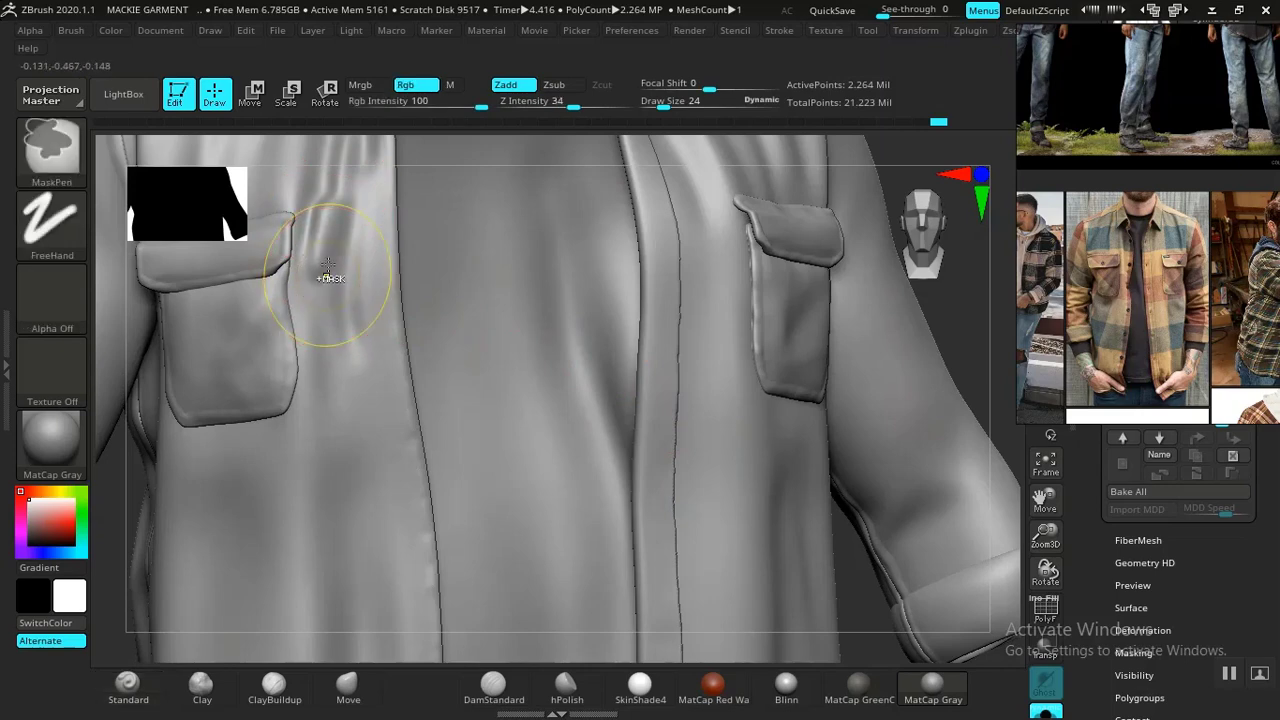
key("ctrl+z")
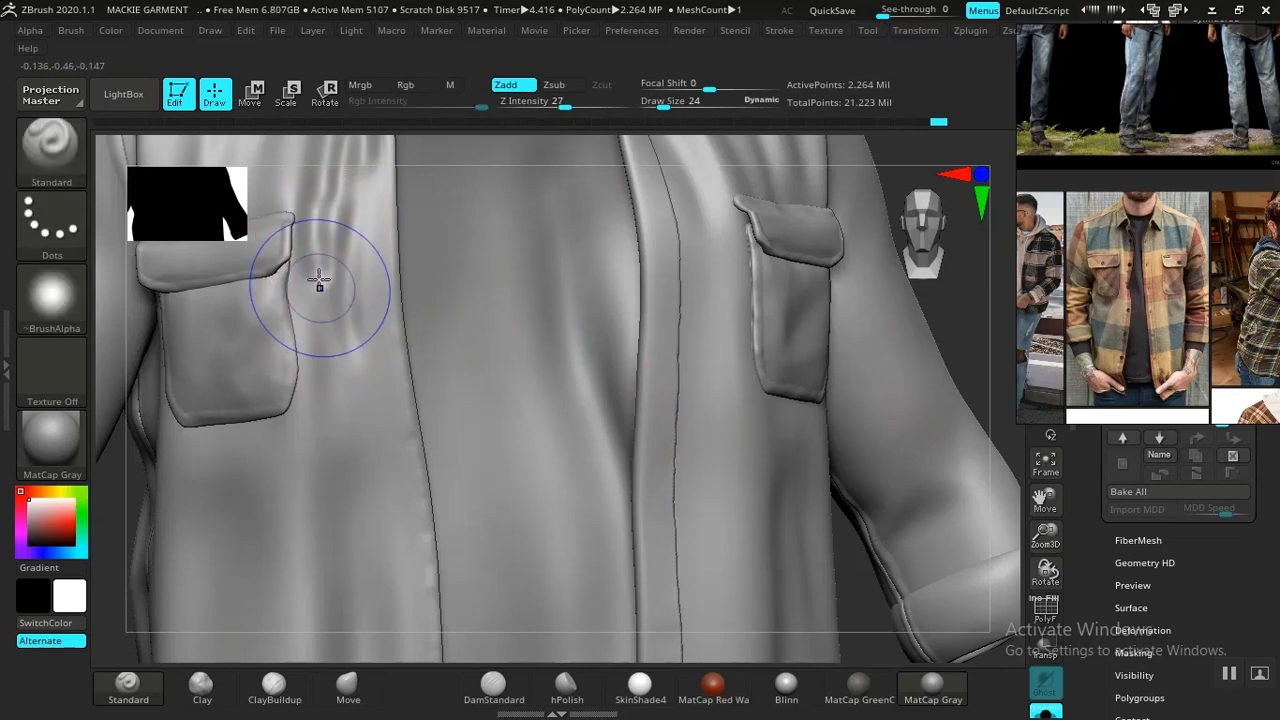
key("f")
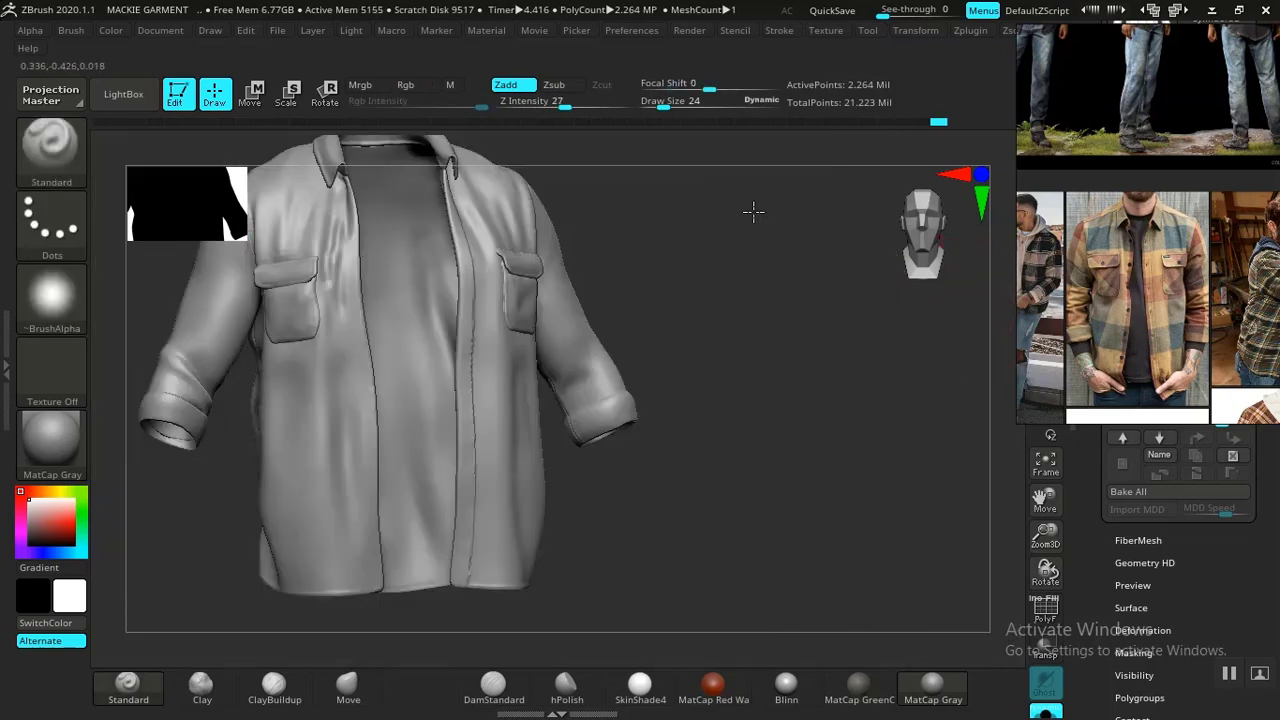
right_click_drag(758, 324, 798, 475, "ctrl")
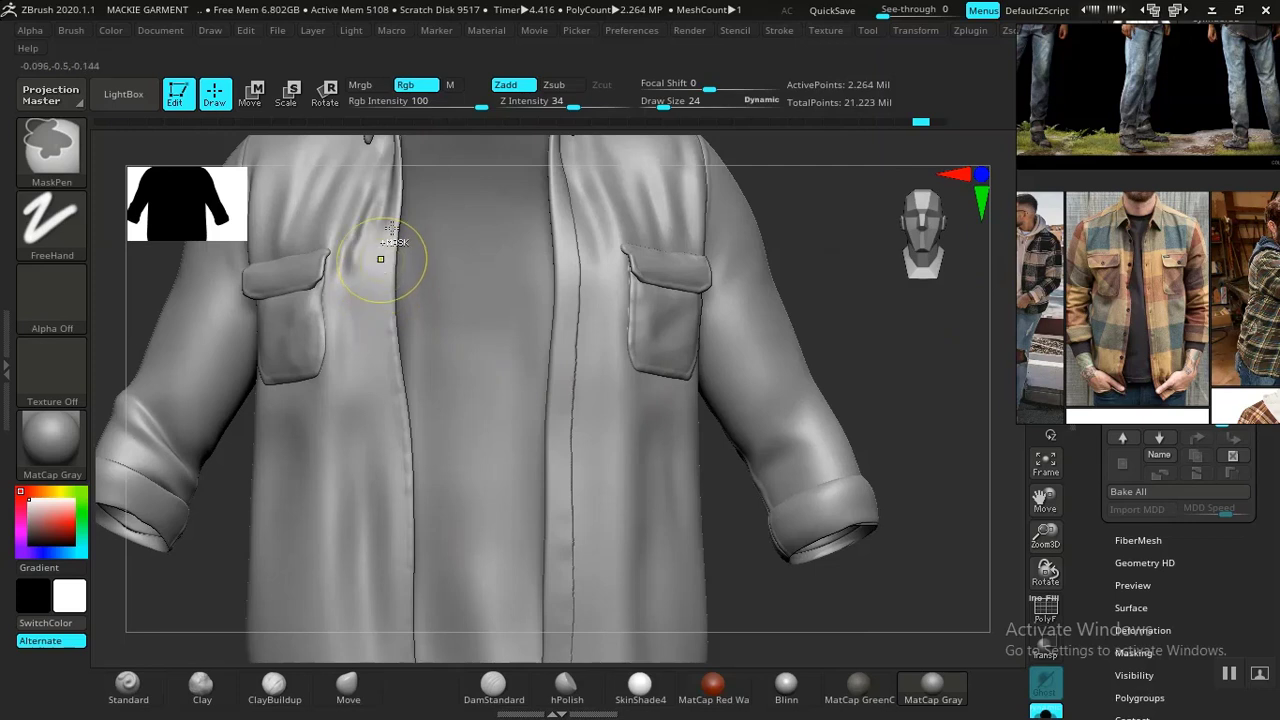
key("ctrl+z")
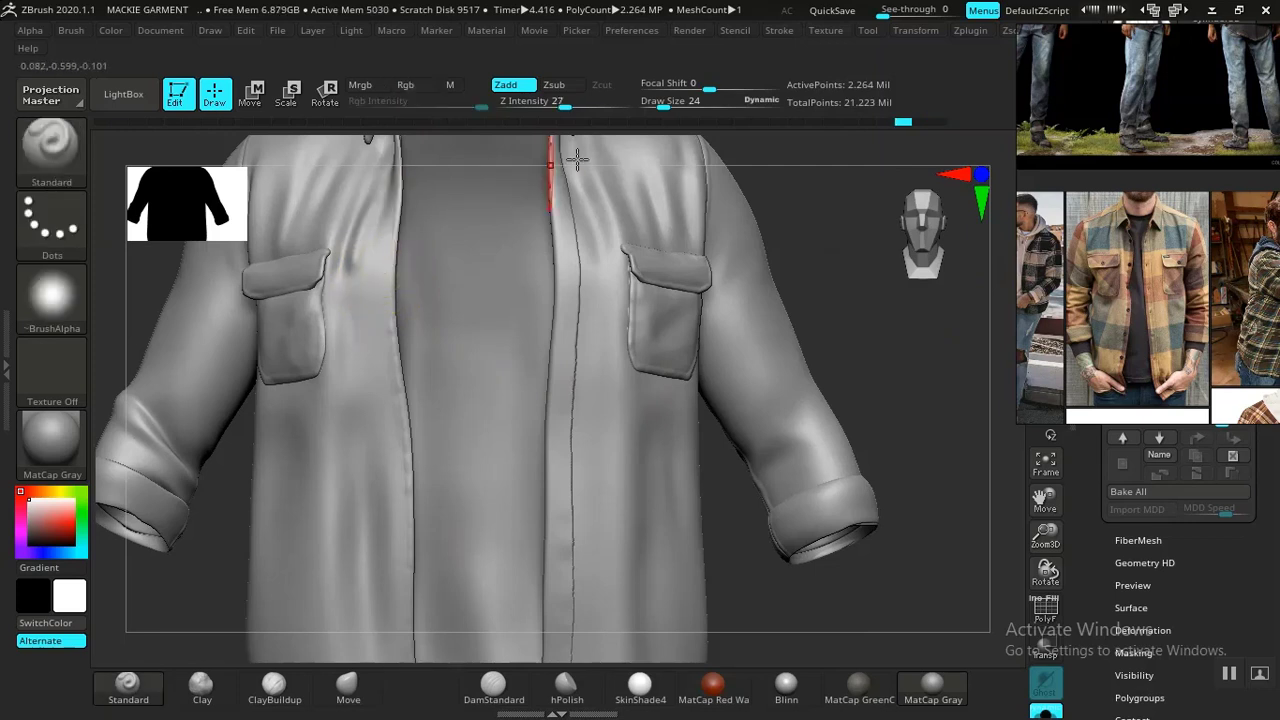
left_click(919, 122)
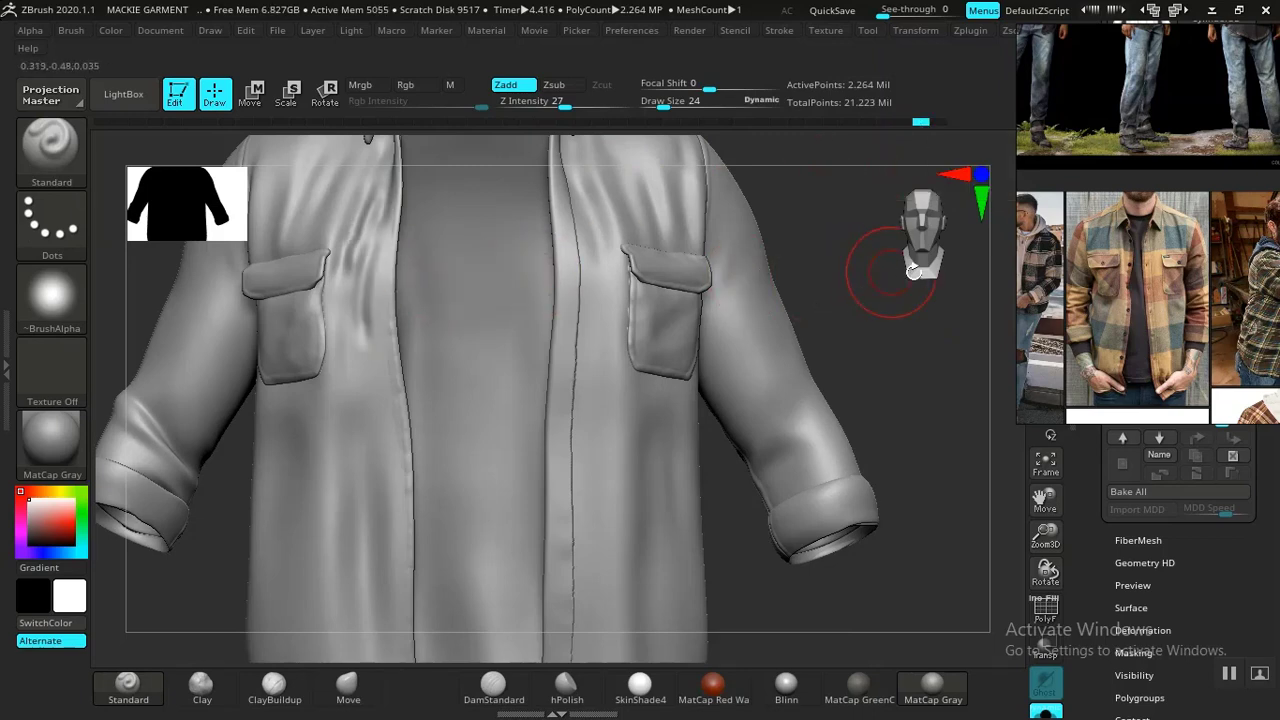
Compare the whole shirt front with a close view of the open flannel shirt reference and its sleeve
left_click_drag(913, 270, 743, 437)
key("f")
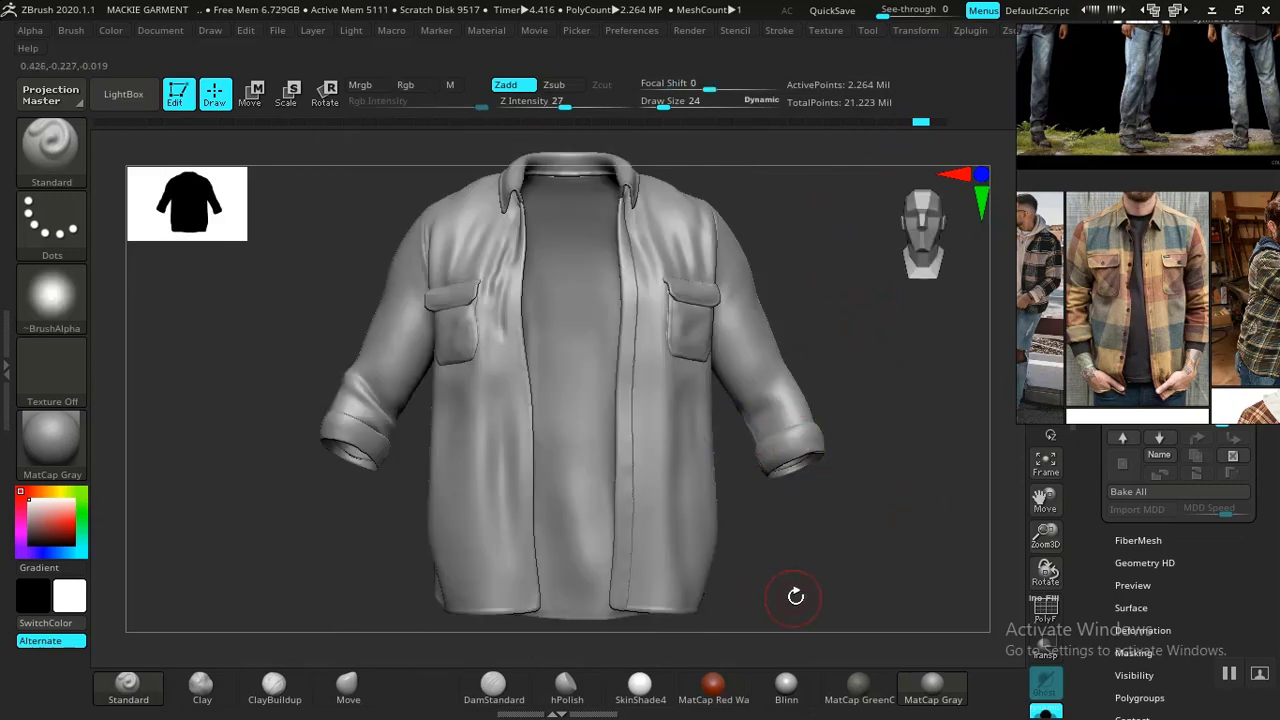
left_click_drag(796, 597, 820, 378, "alt")
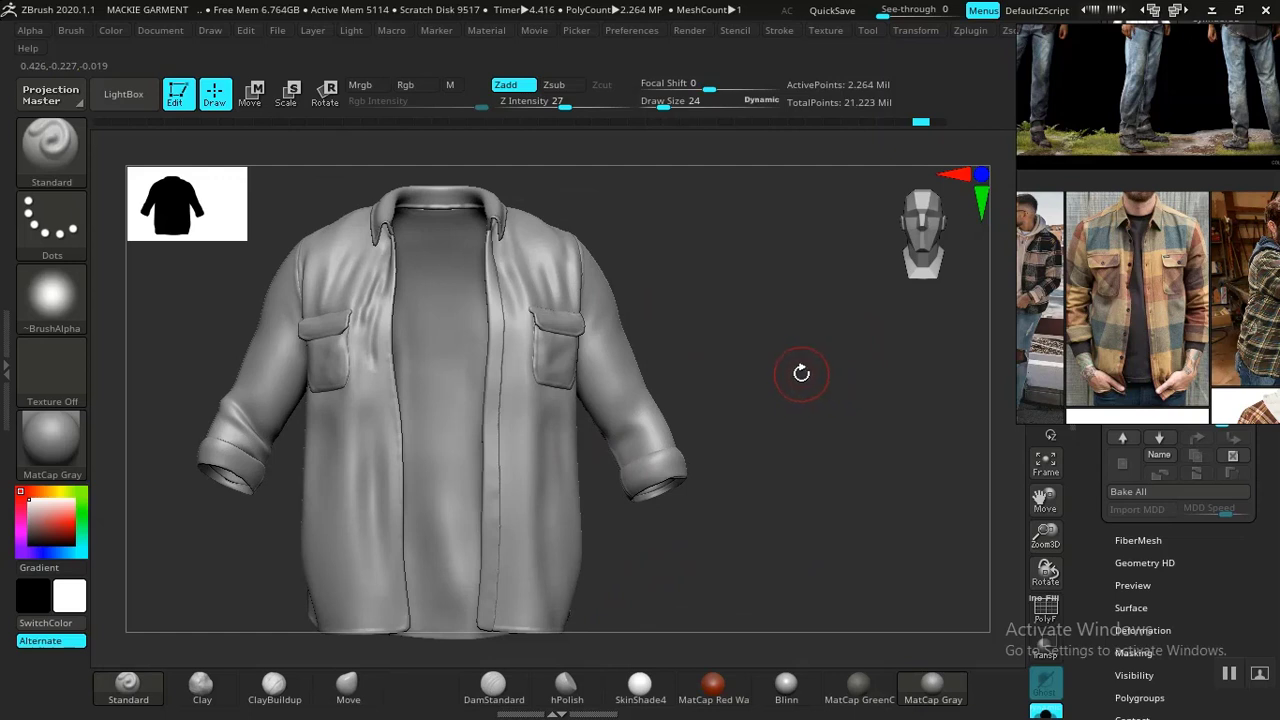
key("f")
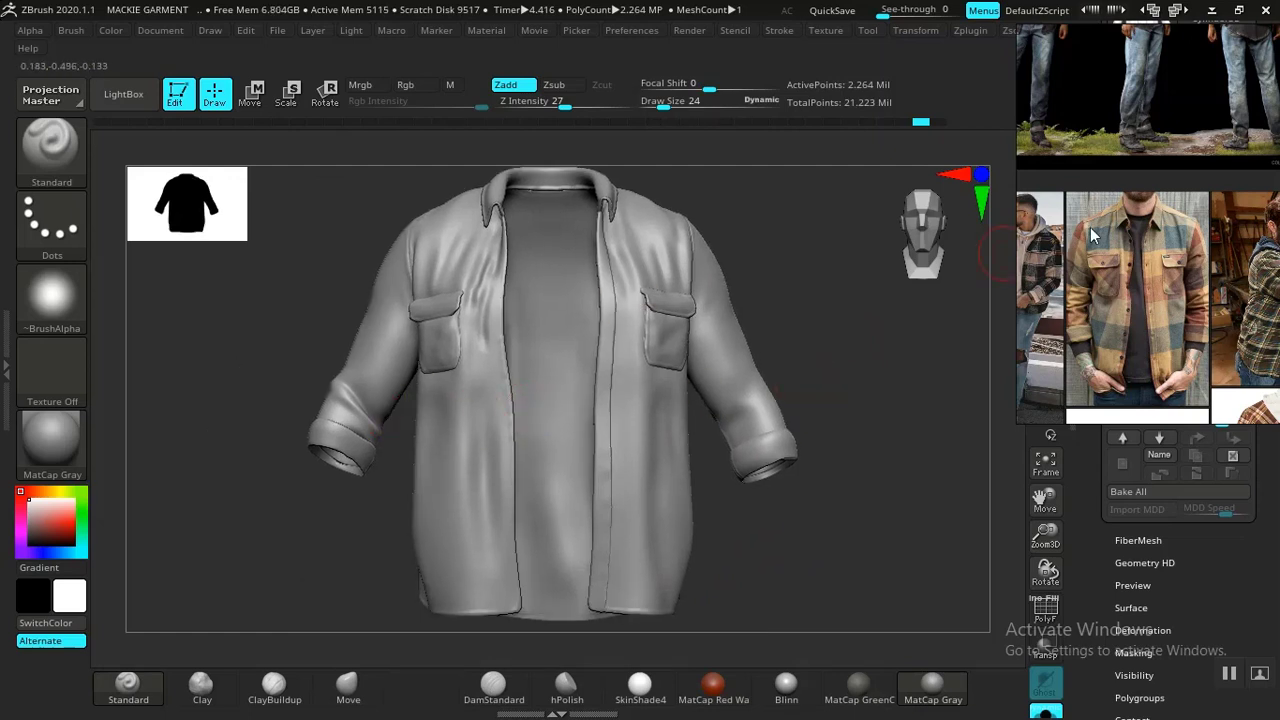
scroll(1091, 236, "up", 5)
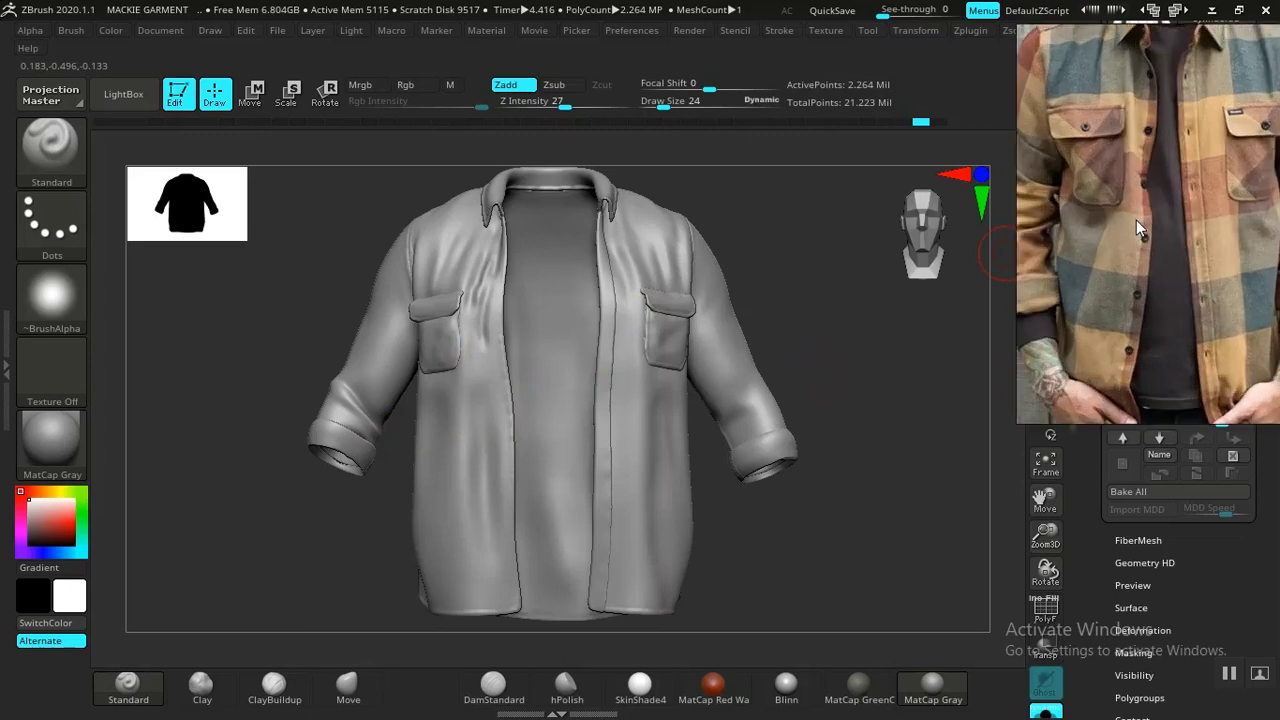
scroll(1136, 220, "down", 2)
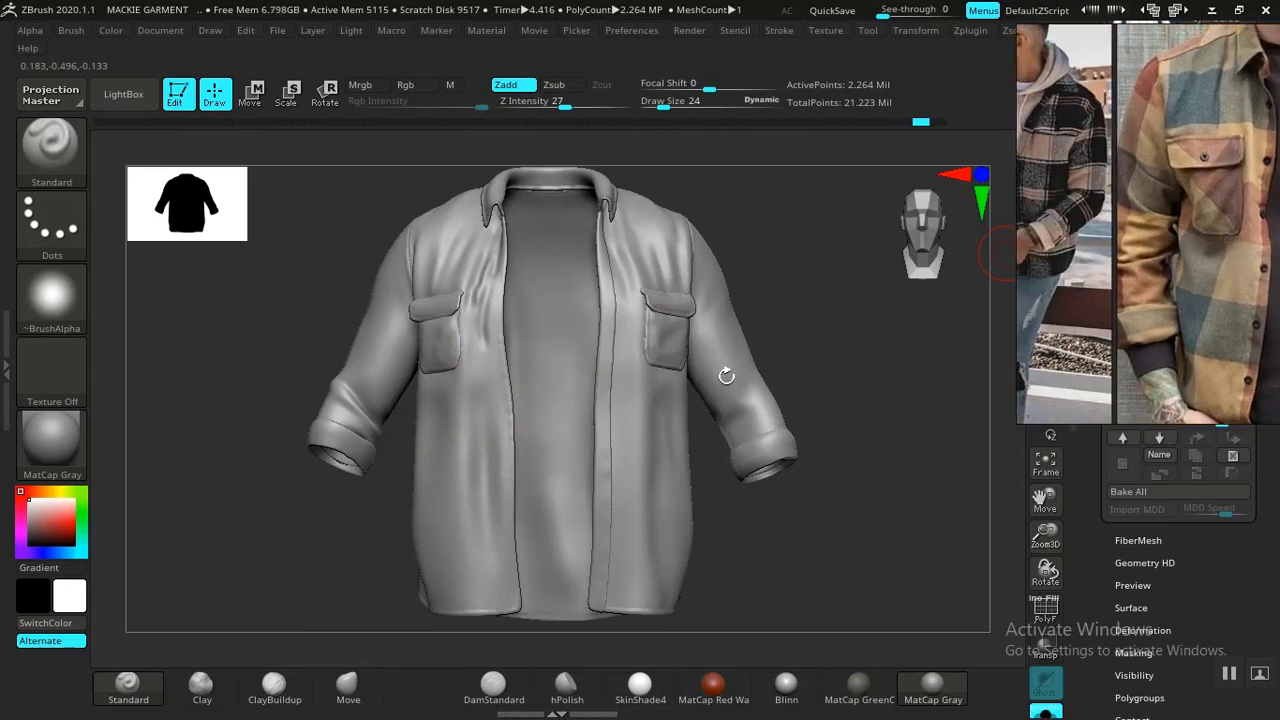
Isolate the wearer's right sleeve, hiding the cuff and the rest of the shirt
left_click_drag(214, 544, 395, 537)
mouse_move(190, 562)
left_mouse_down("alt")
mouse_move(377, 555)
mouse_move(620, 490)
left_mouse_up("alt")
key("shift")
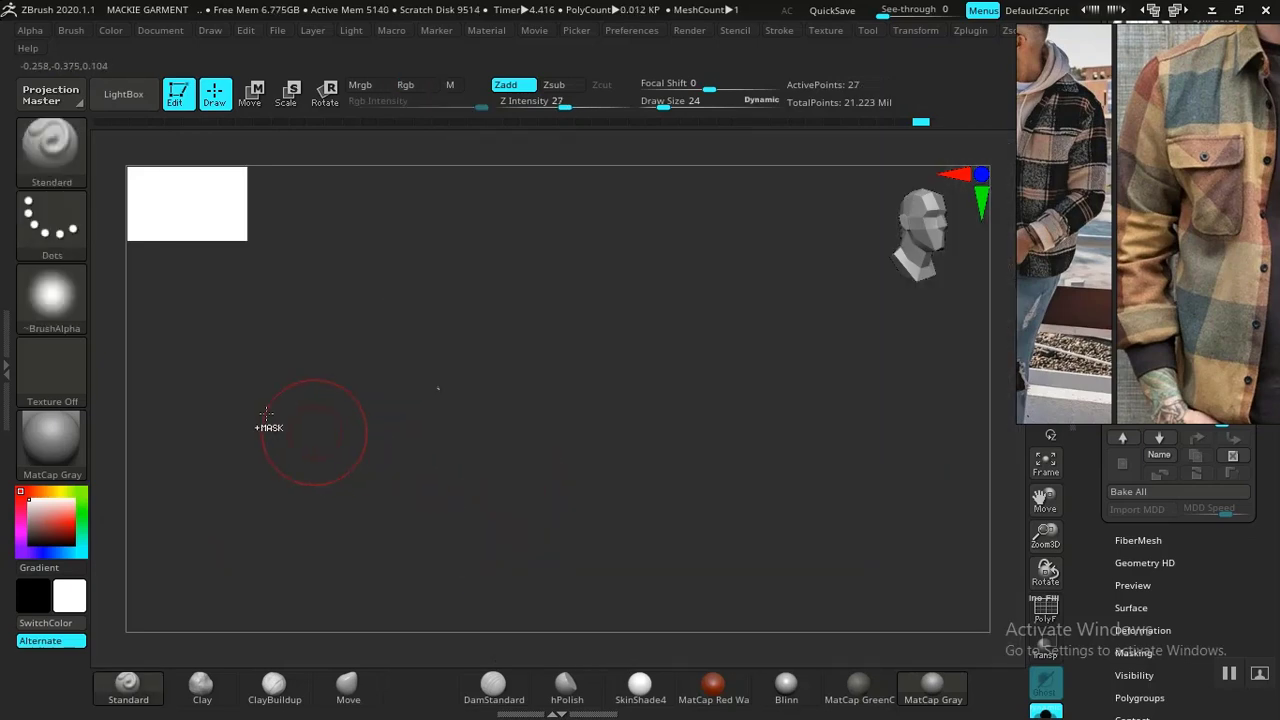
left_click(351, 506, "ctrl+shift")
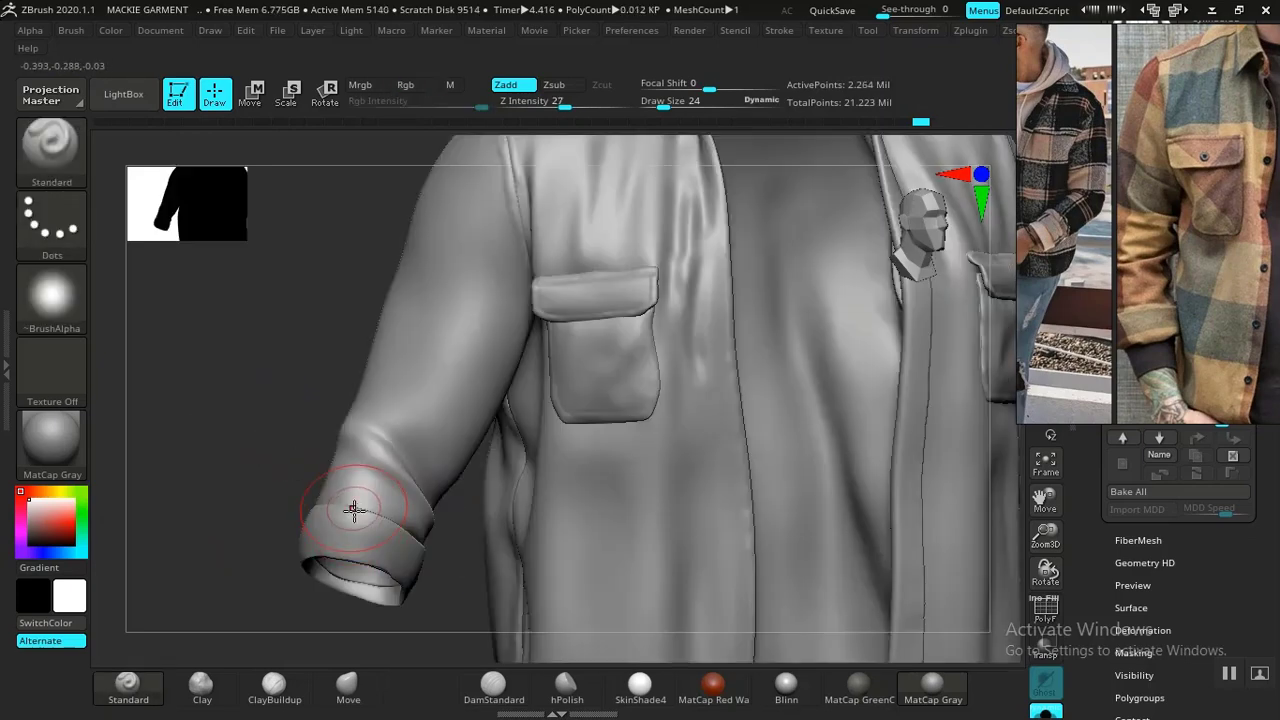
left_click(456, 387, "ctrl+shift")
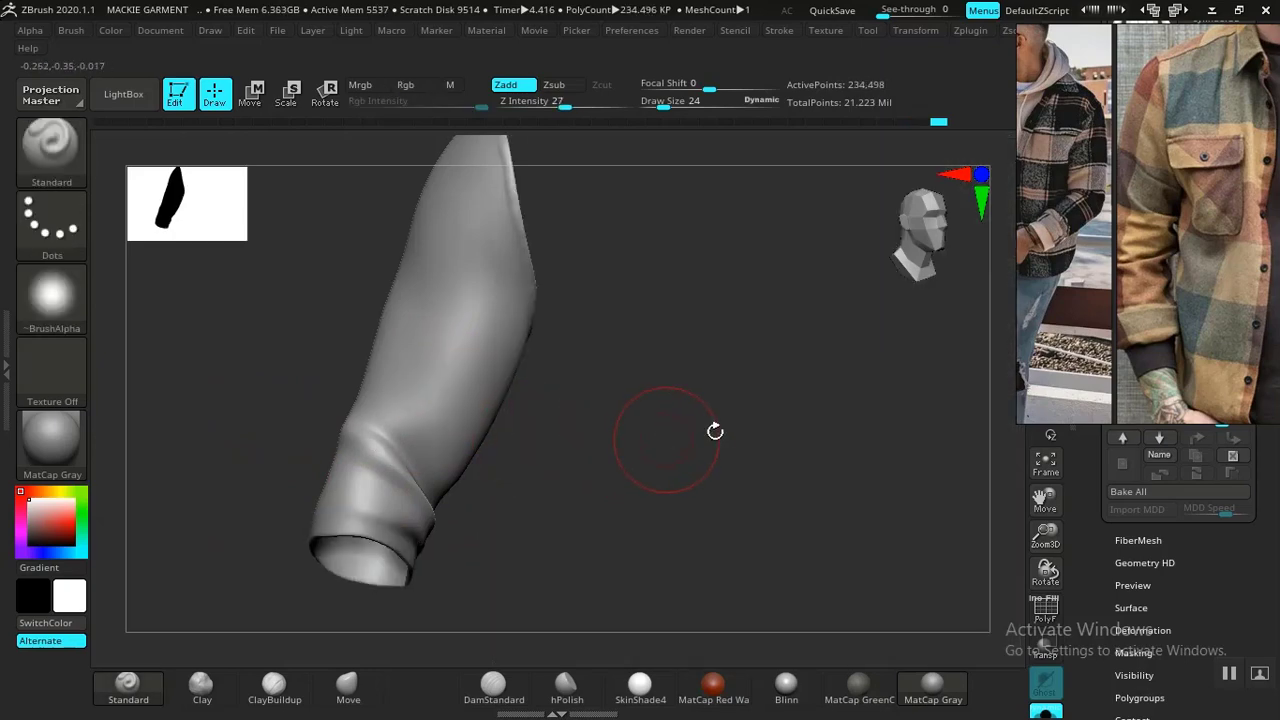